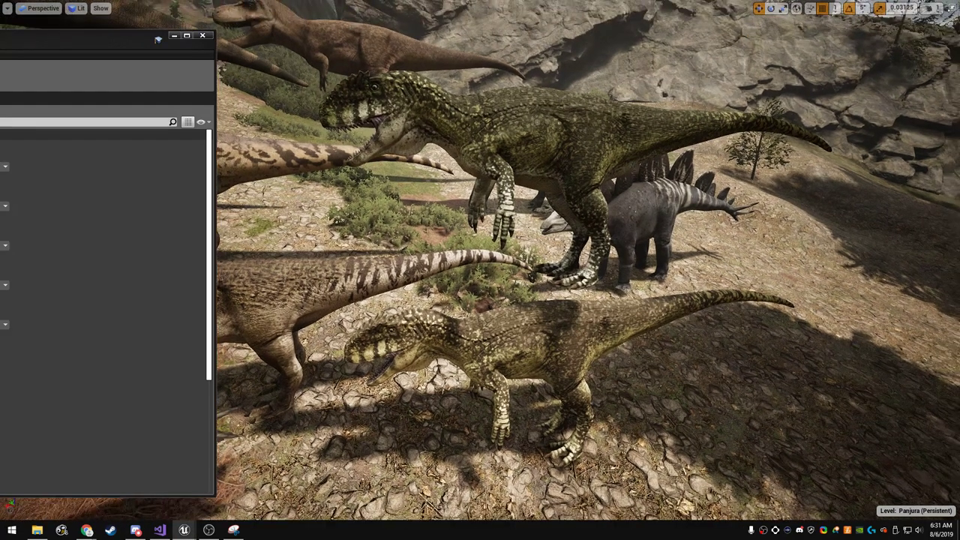
# - Bring the SkinDataAsset editor window fully on screen and resize it smaller
pyautogui.moveTo(0, 45); pyautogui.dragTo(0, 94)
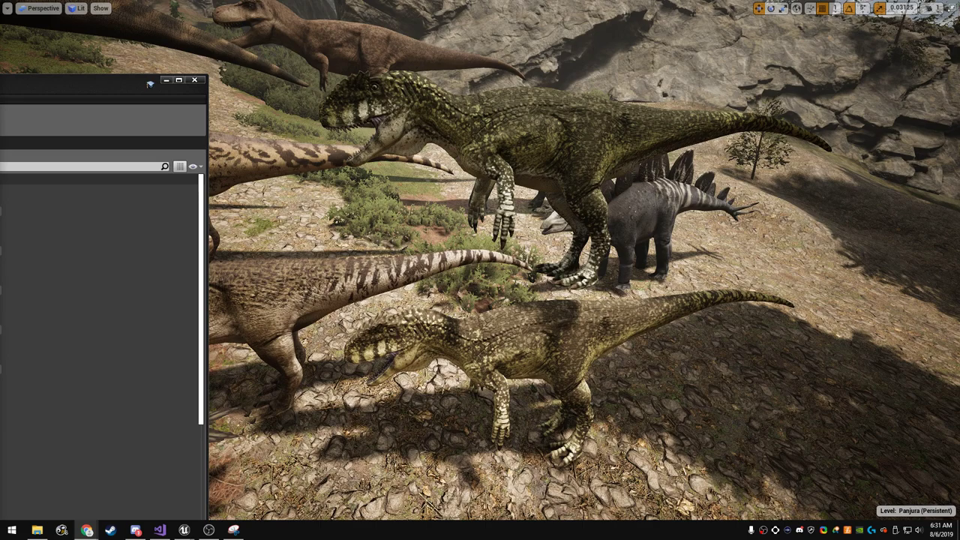
pyautogui.moveTo(150, 84); pyautogui.dragTo(501, 31)
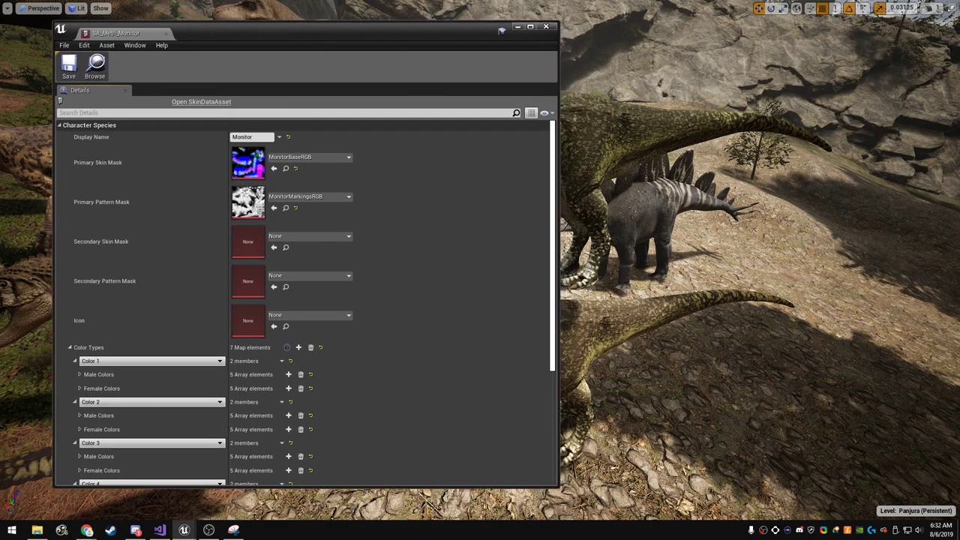
pyautogui.moveTo(559, 22); pyautogui.dragTo(486, 49)
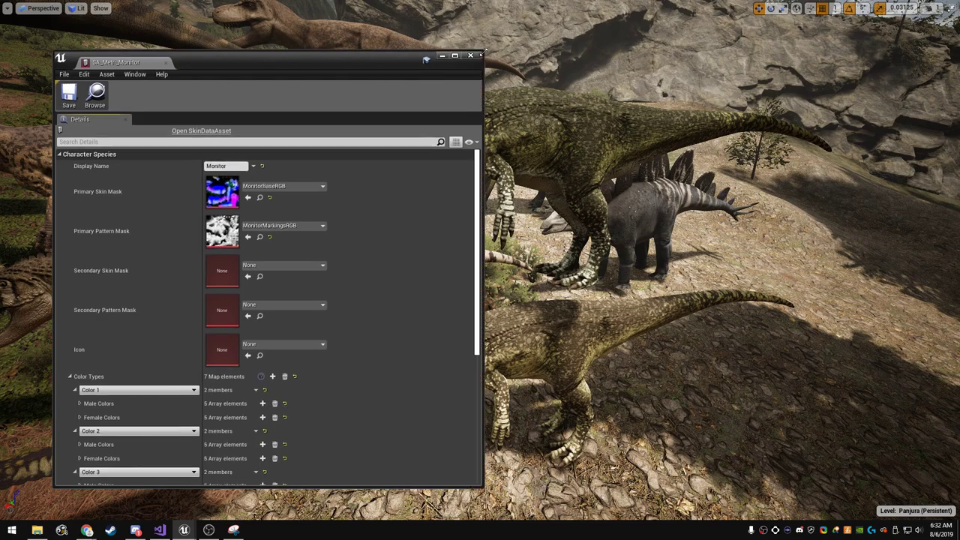
pyautogui.moveTo(300, 59); pyautogui.dragTo(330, 37)
# - Expand the Male Colors lists under Color 1, 2, 3, 4 and 5 in the Details panel
pyautogui.click(110, 380)
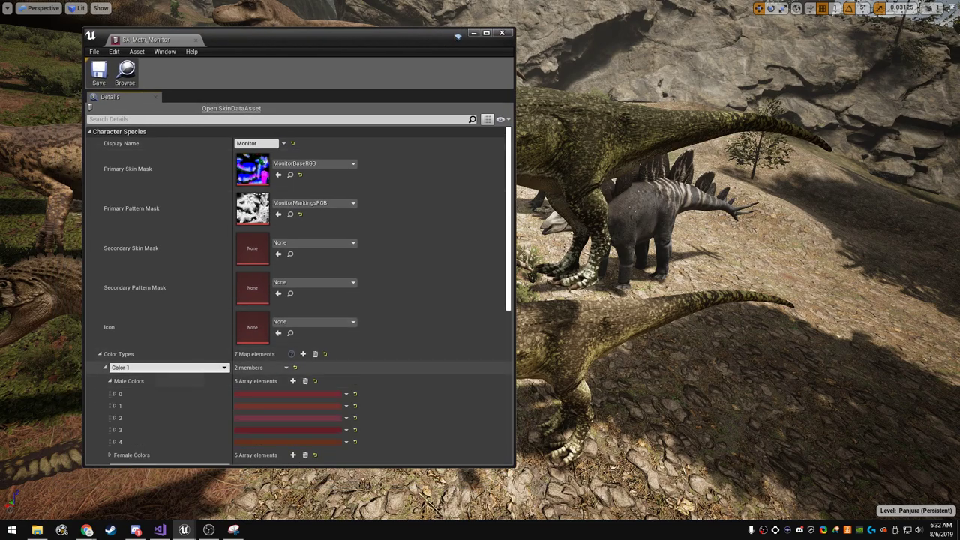
pyautogui.scroll(-3, 150, 346)
pyautogui.scroll(-2, 150, 330)
pyautogui.click(110, 319)
pyautogui.scroll(-2, 150, 330)
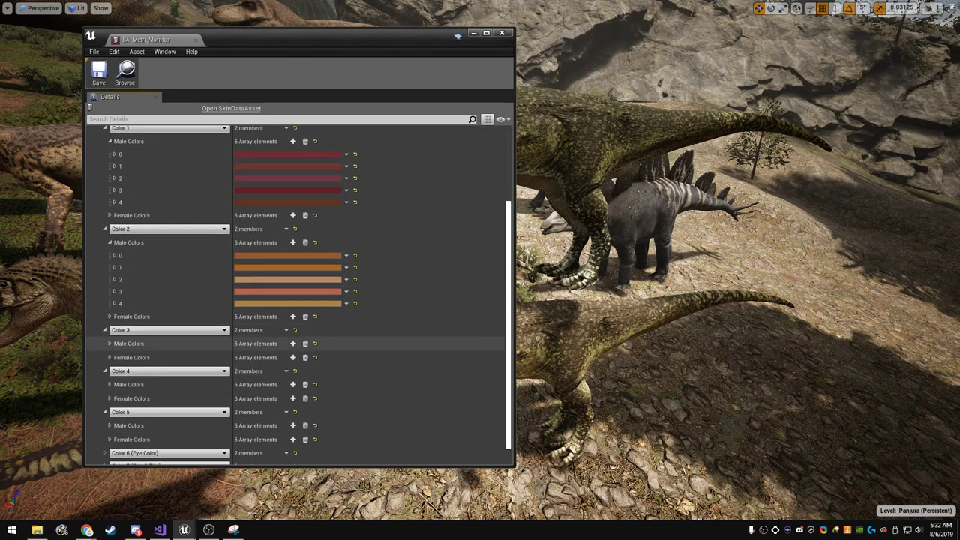
pyautogui.click(110, 343)
pyautogui.scroll(-2, 109, 353)
pyautogui.scroll(-1, 109, 360)
pyautogui.click(109, 368)
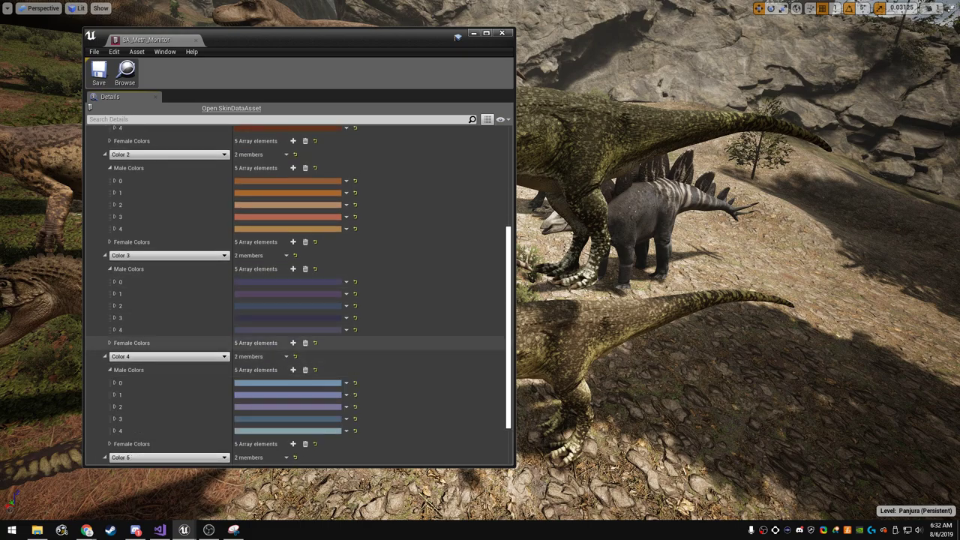
pyautogui.scroll(-2, 110, 390)
pyautogui.click(110, 410)
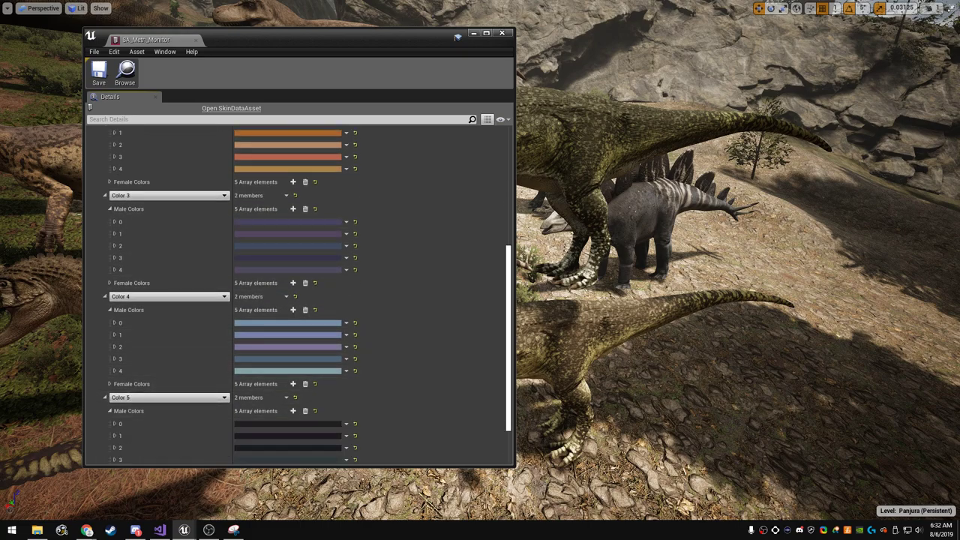
pyautogui.scroll(3, 296, 293)
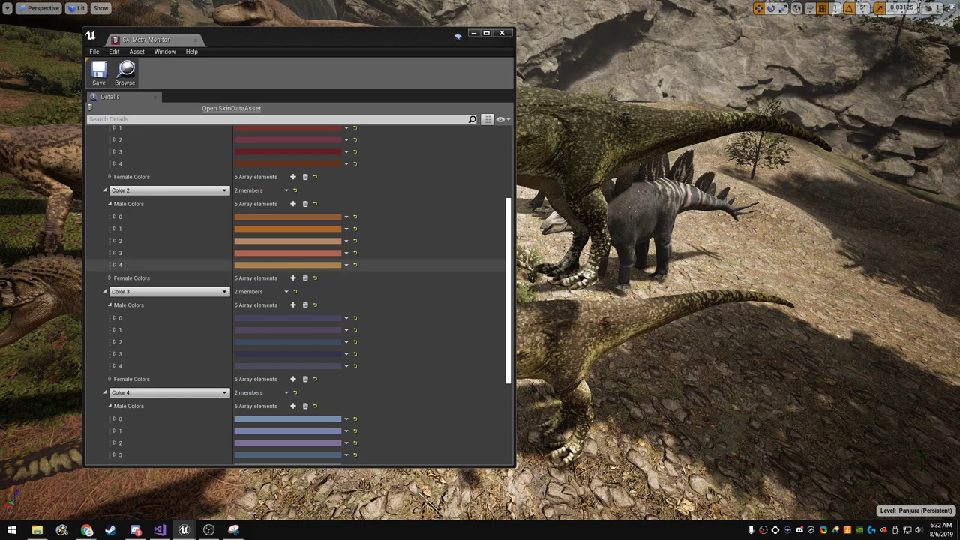
pyautogui.scroll(3, 296, 293)
pyautogui.scroll(2, 297, 293)
# - Paste the tan colour into Color 1 Male Colors elements 0 through 4
pyautogui.rightClick(260, 275)
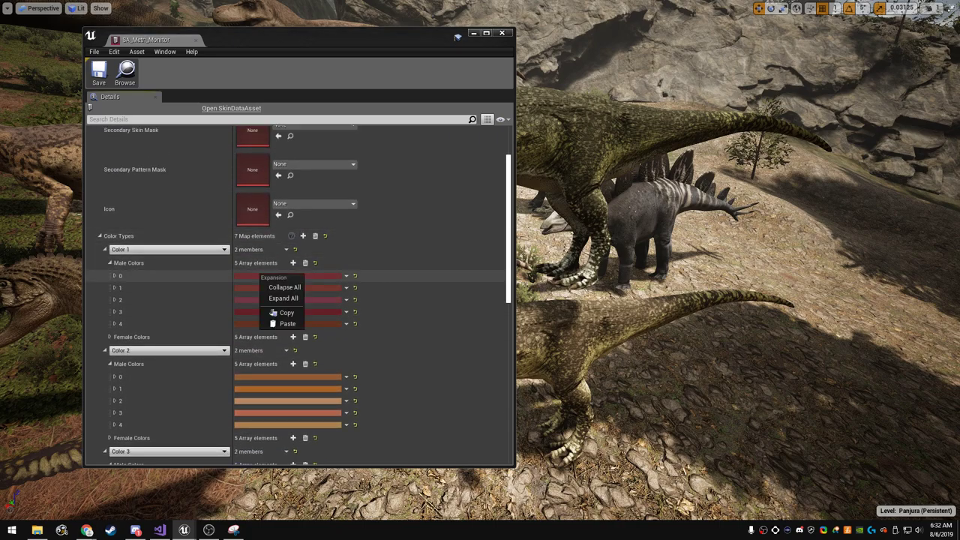
pyautogui.click(279, 323)
pyautogui.rightClick(255, 287)
pyautogui.click(275, 328)
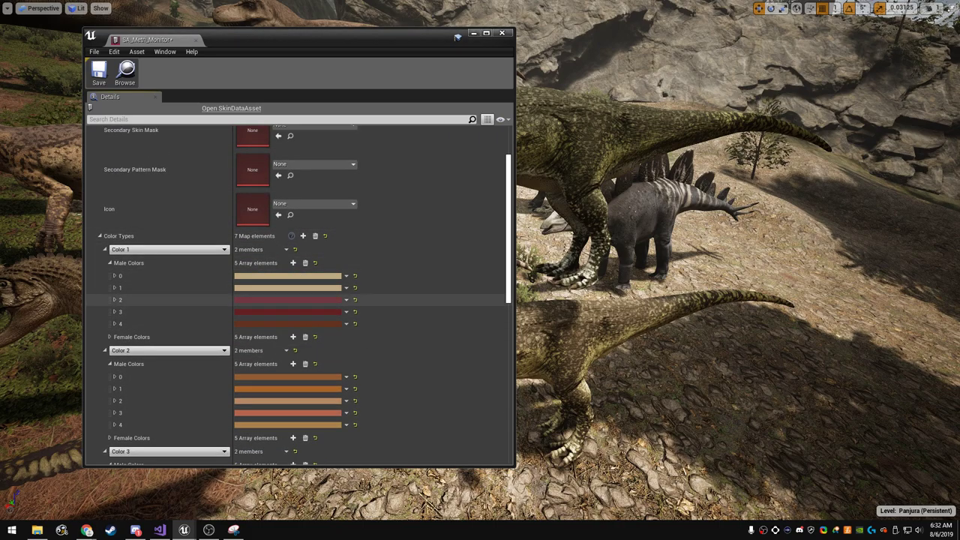
pyautogui.rightClick(255, 299)
pyautogui.click(275, 340)
pyautogui.rightClick(255, 312)
pyautogui.click(275, 353)
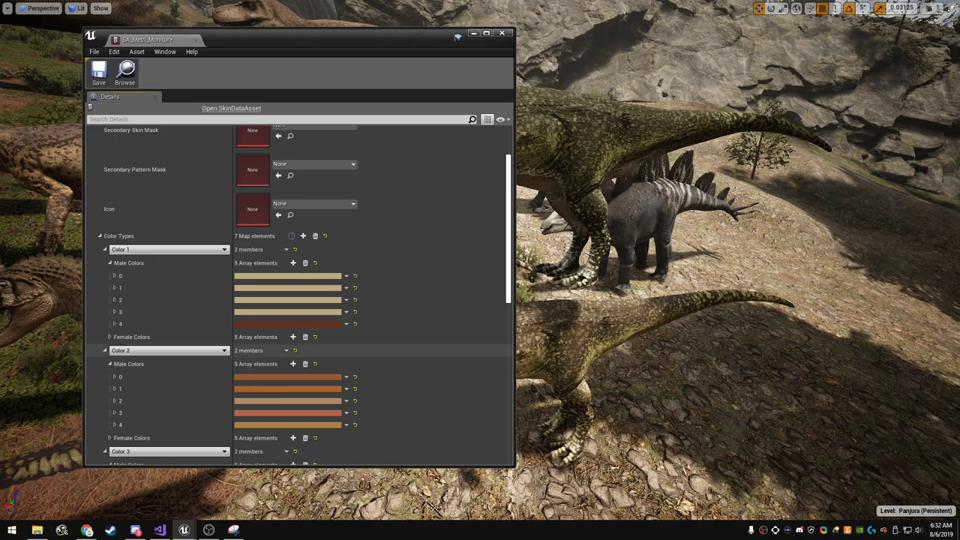
pyautogui.rightClick(255, 323)
pyautogui.click(275, 365)
# - Make one tan swatch greyer and darken Color 1 element 3 in the Color Picker
pyautogui.click(266, 323)
pyautogui.moveTo(393, 330); pyautogui.dragTo(393, 358)
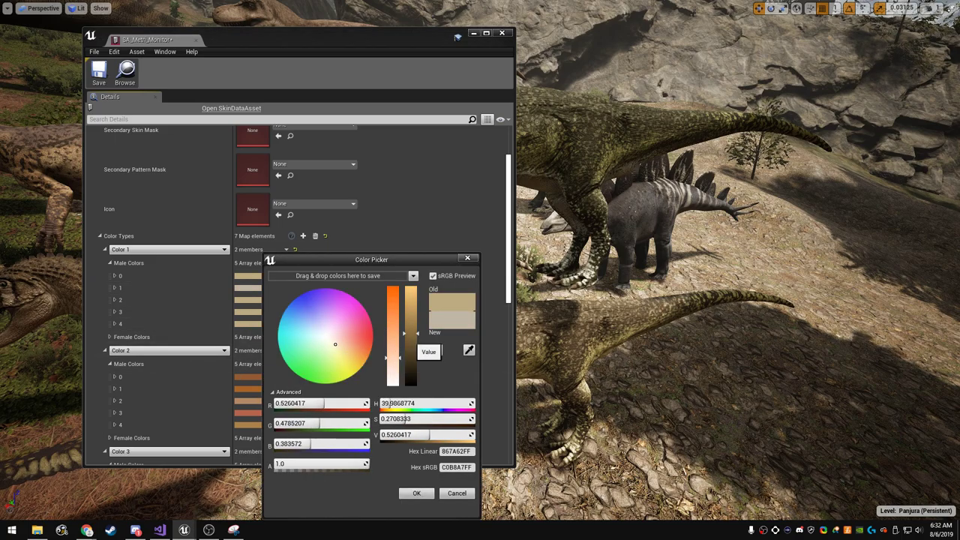
pyautogui.click(416, 493)
pyautogui.click(252, 299)
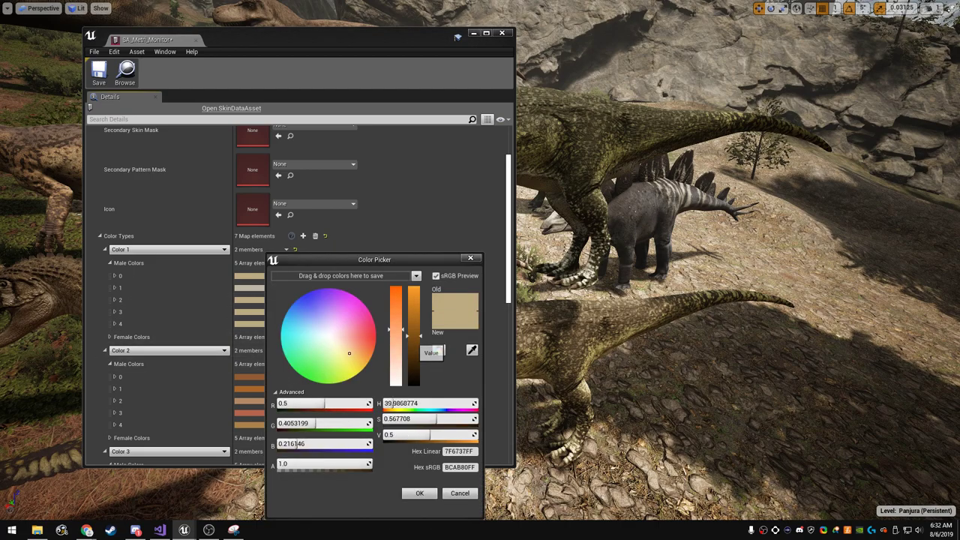
pyautogui.moveTo(413, 335); pyautogui.dragTo(413, 357)
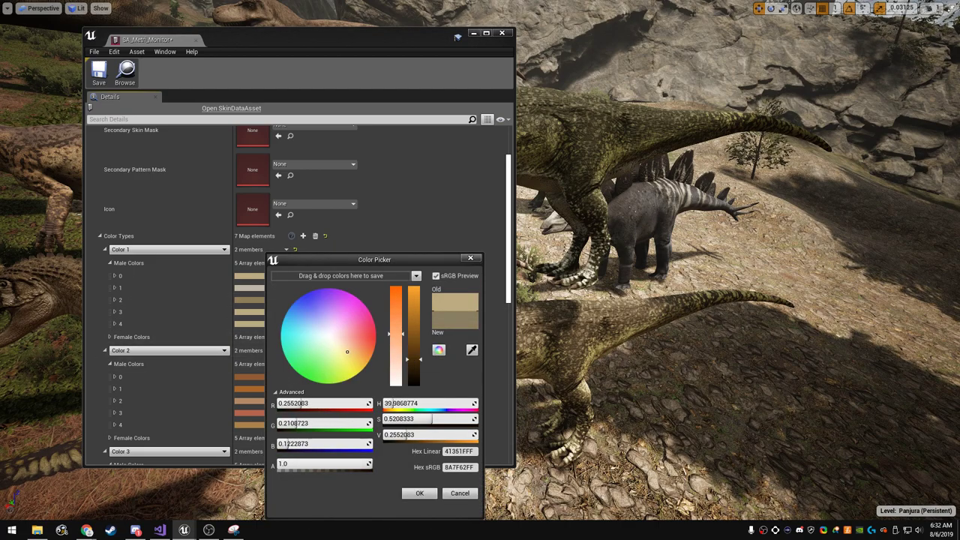
pyautogui.click(420, 493)
# - Make two more tan swatches richer and more orange, then move the asset window aside
pyautogui.click(251, 312)
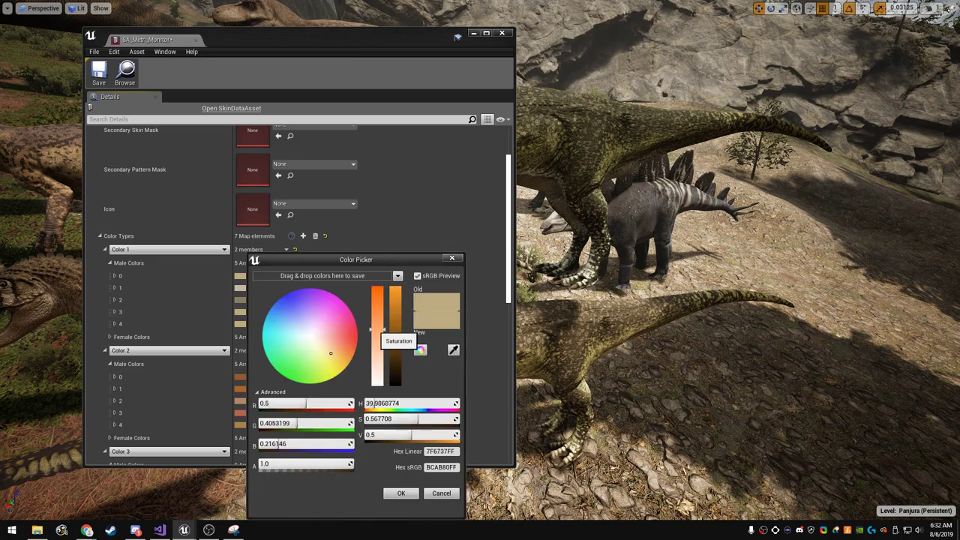
pyautogui.moveTo(379, 330); pyautogui.dragTo(379, 317)
pyautogui.click(396, 332)
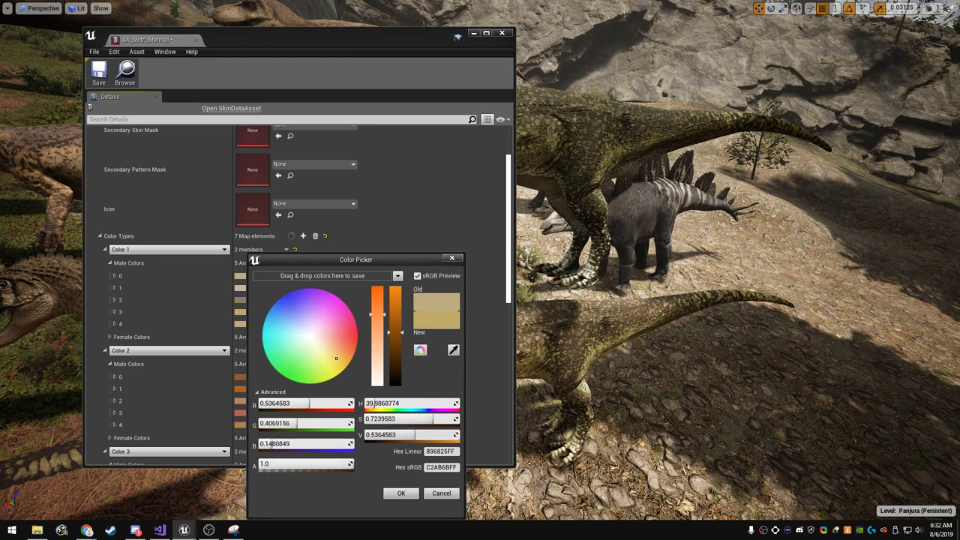
pyautogui.click(401, 493)
pyautogui.click(270, 323)
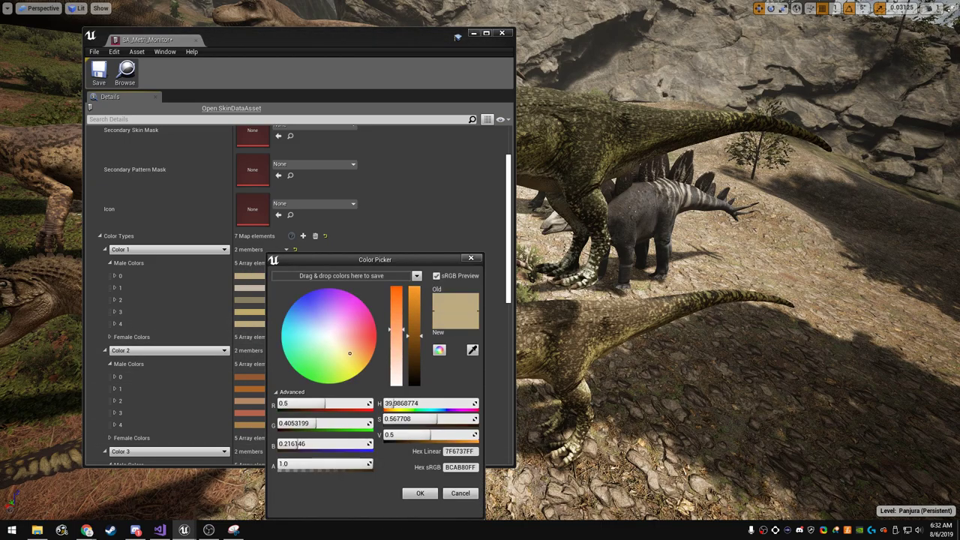
pyautogui.moveTo(349, 353); pyautogui.dragTo(353, 349)
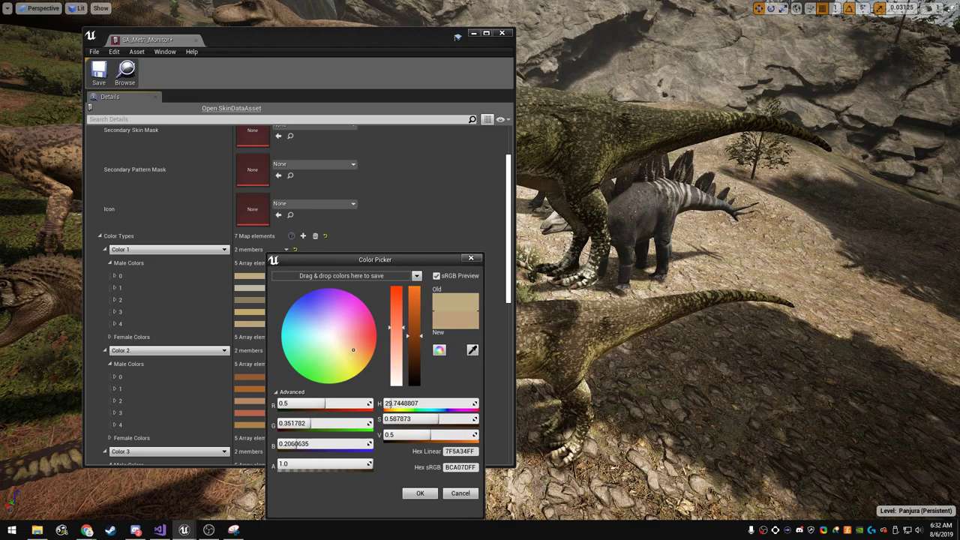
pyautogui.moveTo(396, 328); pyautogui.dragTo(396, 325)
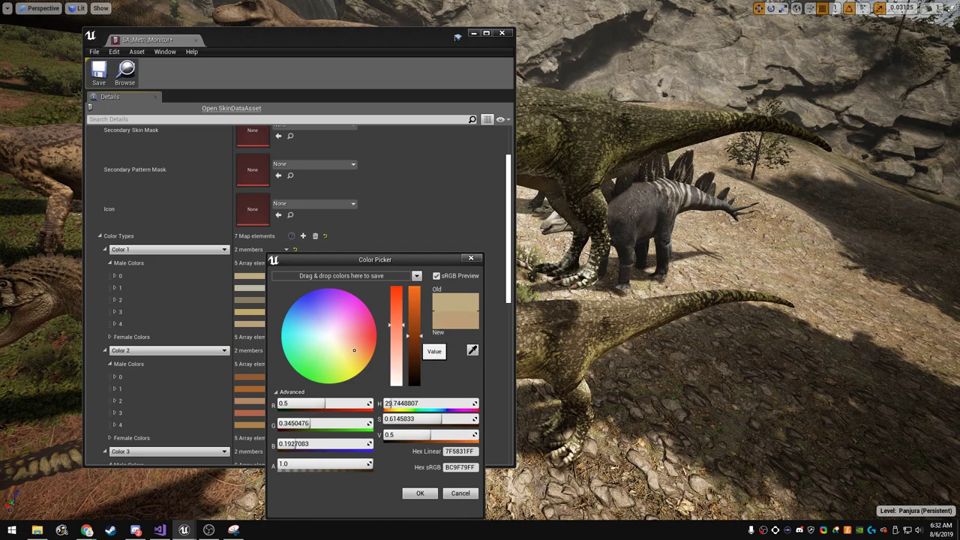
pyautogui.click(420, 493)
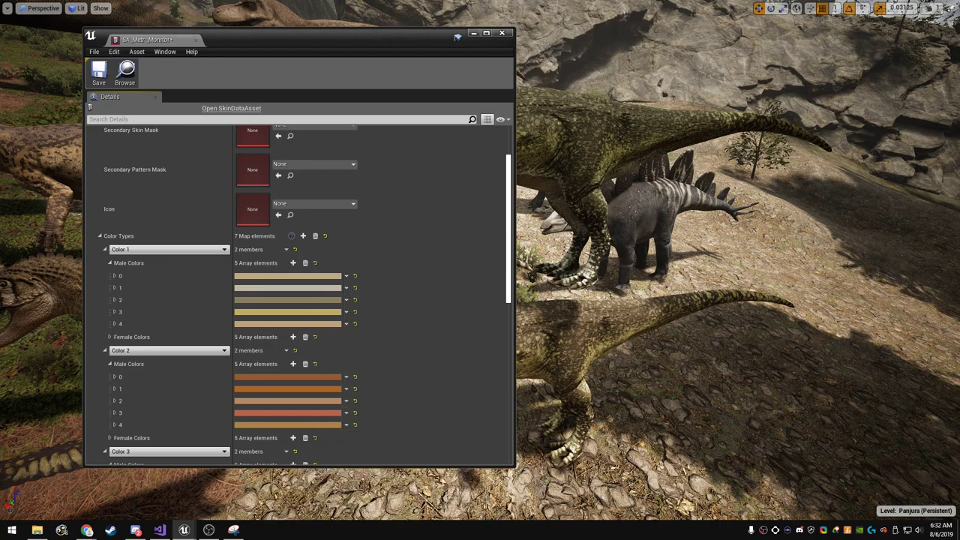
pyautogui.moveTo(458, 36); pyautogui.dragTo(0, 60)
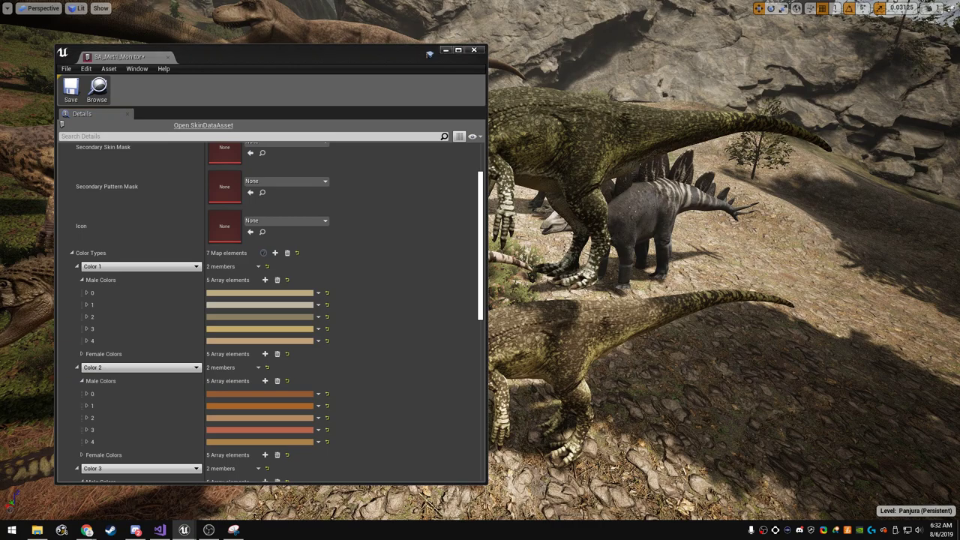
# - Paste the grey-brown Tabby colour into three Color 2 Male Colors elements, including element 3
pyautogui.scroll(-2, 263, 337)
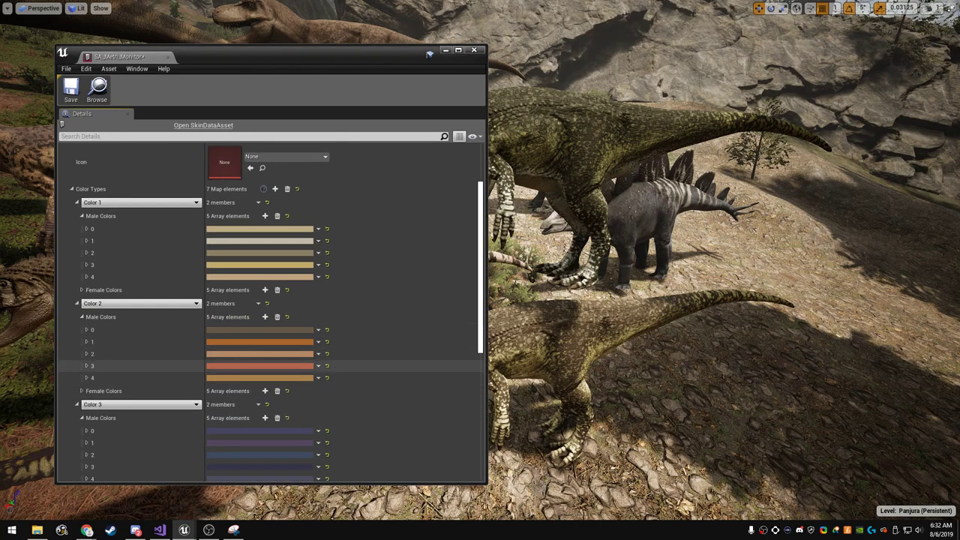
pyautogui.rightClick(240, 341)
pyautogui.click(264, 390)
pyautogui.rightClick(240, 358)
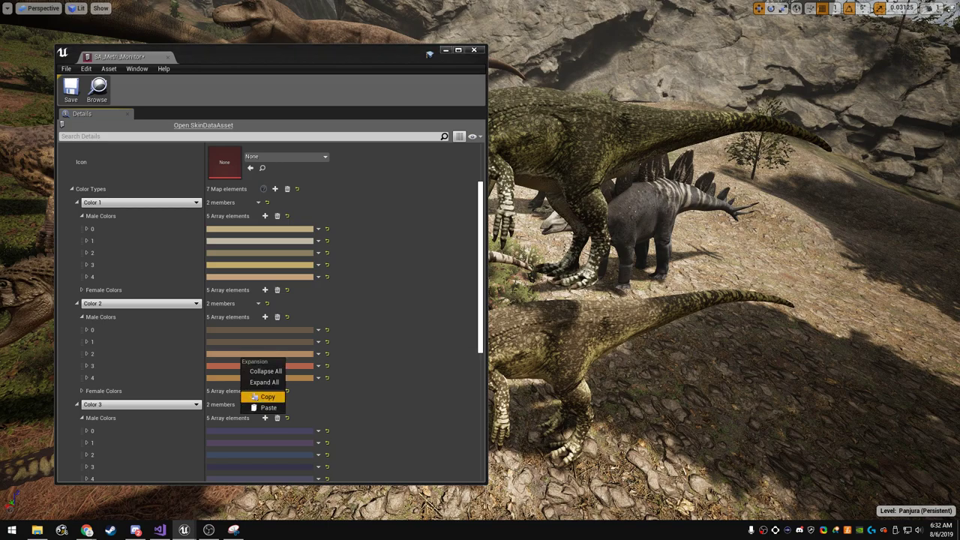
pyautogui.click(268, 407)
pyautogui.rightClick(241, 367)
pyautogui.click(268, 416)
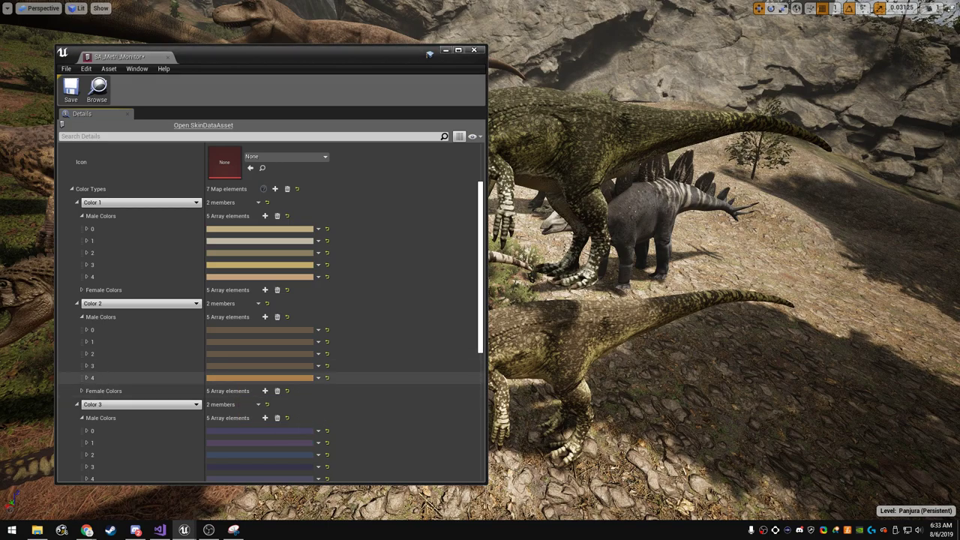
# - Adjust Color 2 swatches in the Color Picker, raising one's saturation and darkening the tan one
pyautogui.click(259, 330)
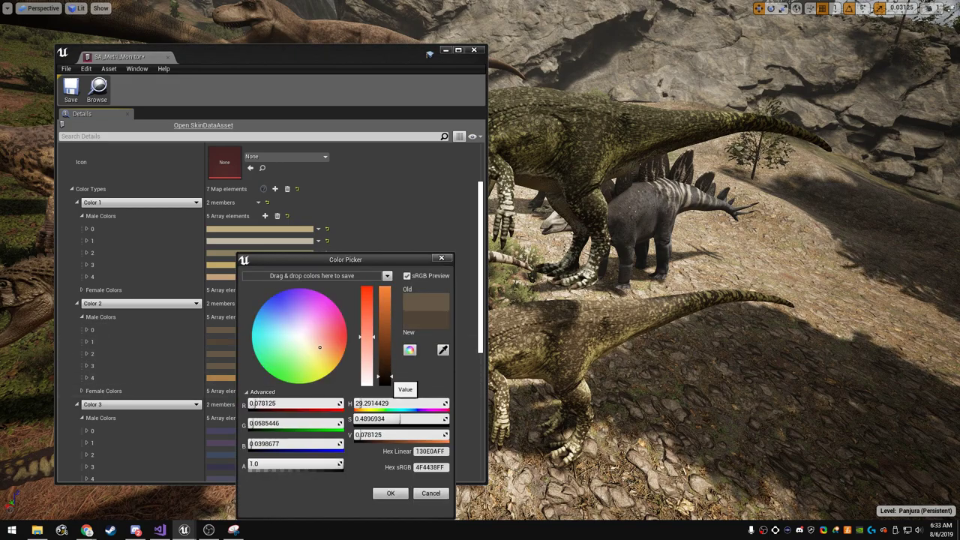
pyautogui.click(391, 493)
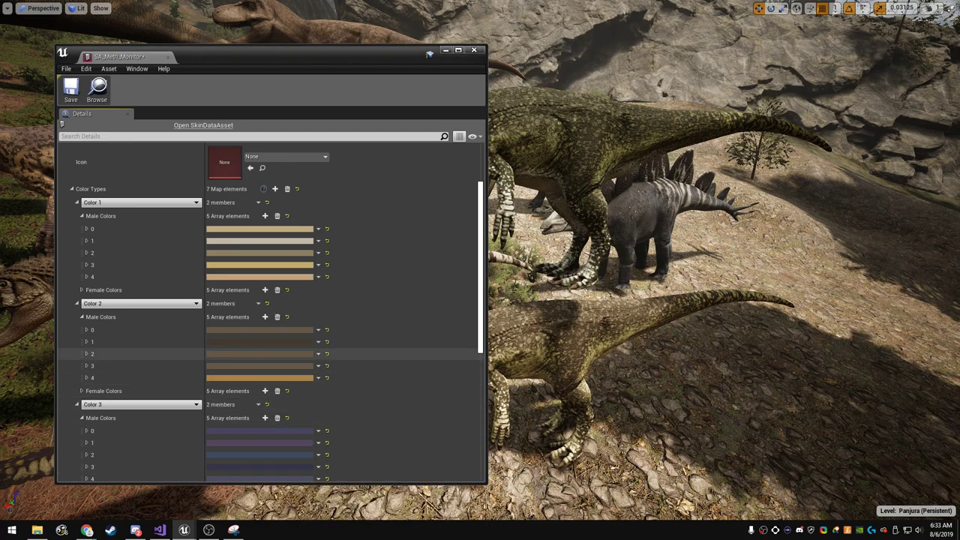
pyautogui.click(259, 353)
pyautogui.moveTo(364, 326)
pyautogui.mouseDown()
pyautogui.moveTo(364, 316)
pyautogui.moveTo(356, 364)
pyautogui.moveTo(373, 376)
pyautogui.mouseUp()
pyautogui.click(388, 493)
pyautogui.click(250, 354)
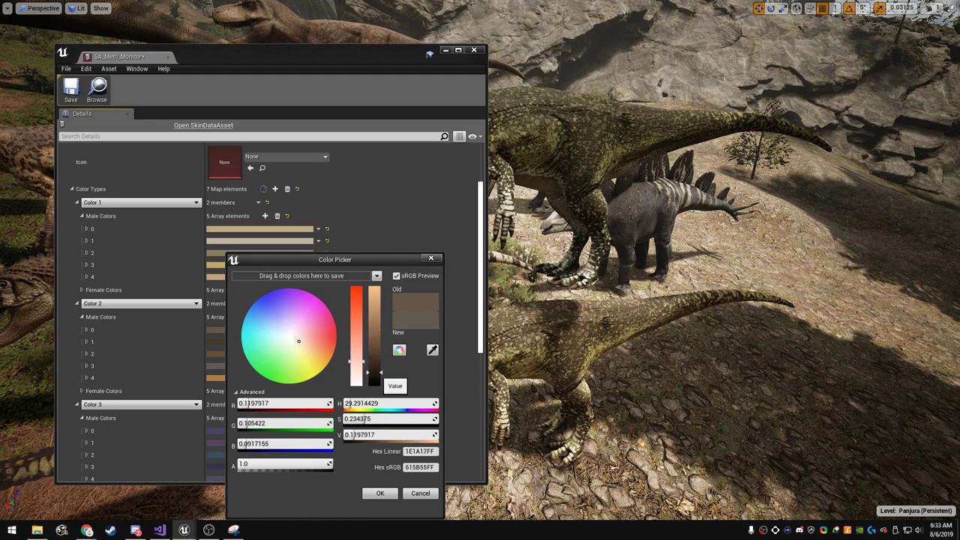
pyautogui.click(381, 493)
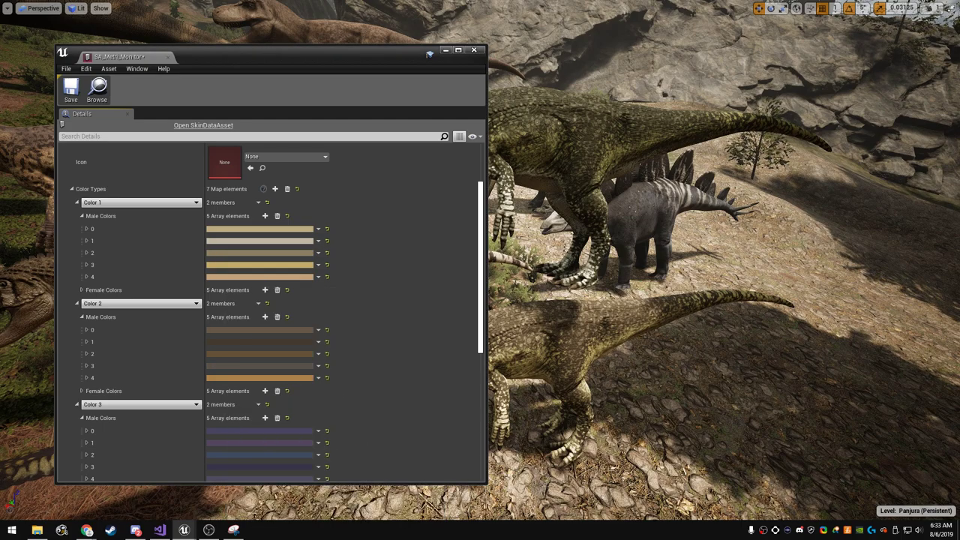
pyautogui.click(269, 365)
pyautogui.moveTo(392, 346); pyautogui.dragTo(391, 361)
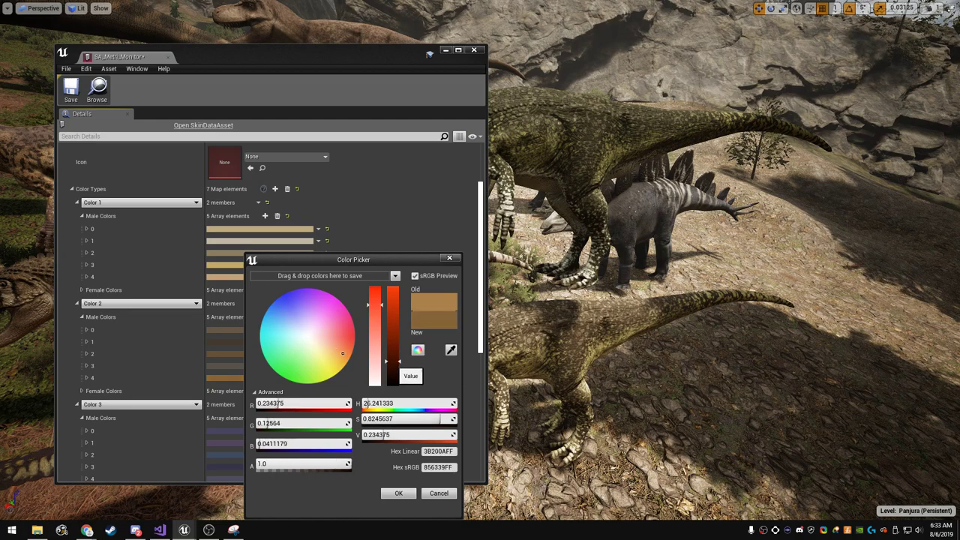
pyautogui.click(399, 493)
# - Paste the copied tan into Color 3 Male Colors elements 0 through 4
pyautogui.scroll(-2, 338, 266)
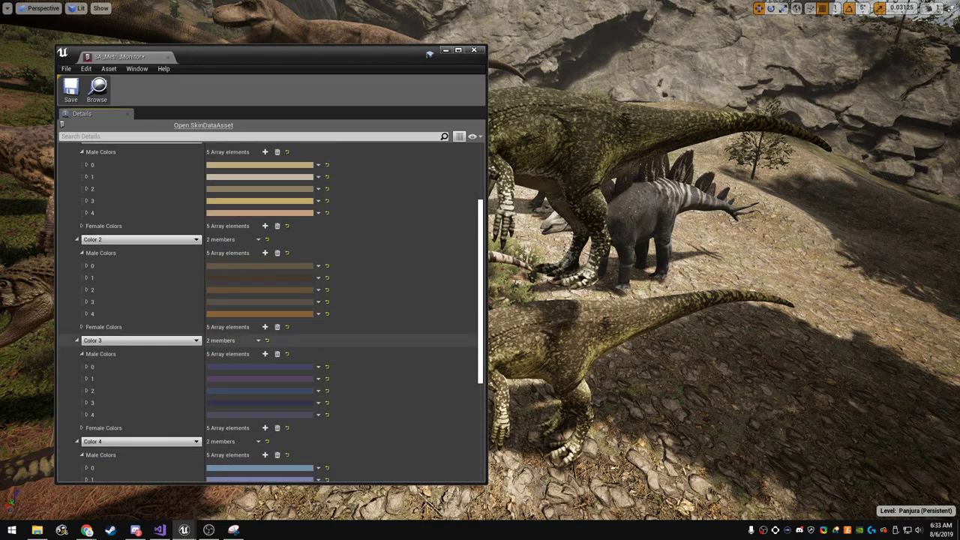
pyautogui.scroll(-1, 338, 266)
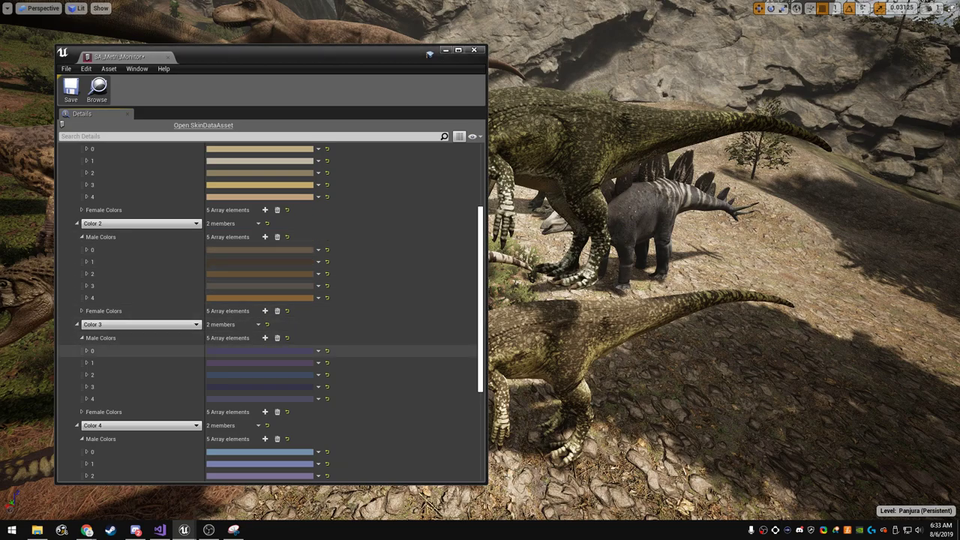
pyautogui.rightClick(257, 350)
pyautogui.click(276, 398)
pyautogui.rightClick(253, 363)
pyautogui.click(275, 413)
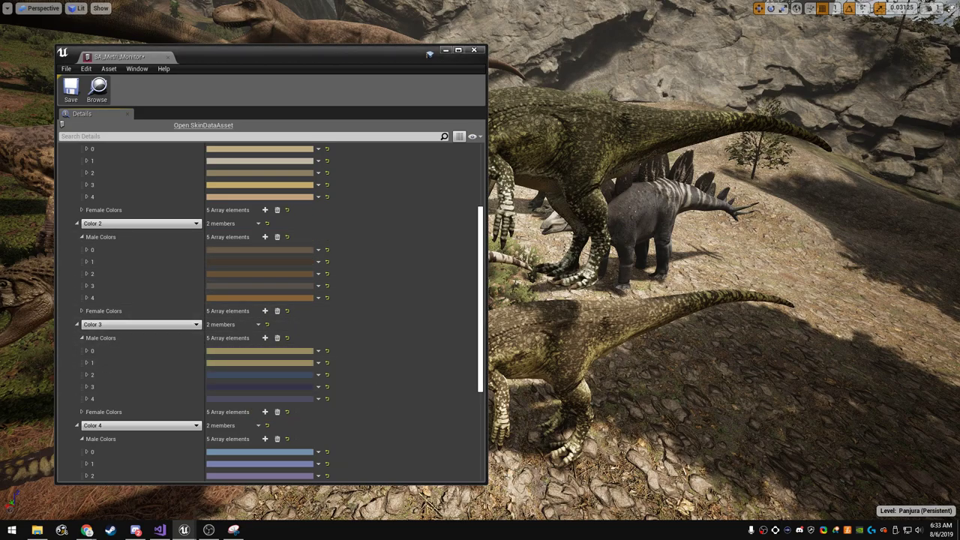
pyautogui.rightClick(255, 375)
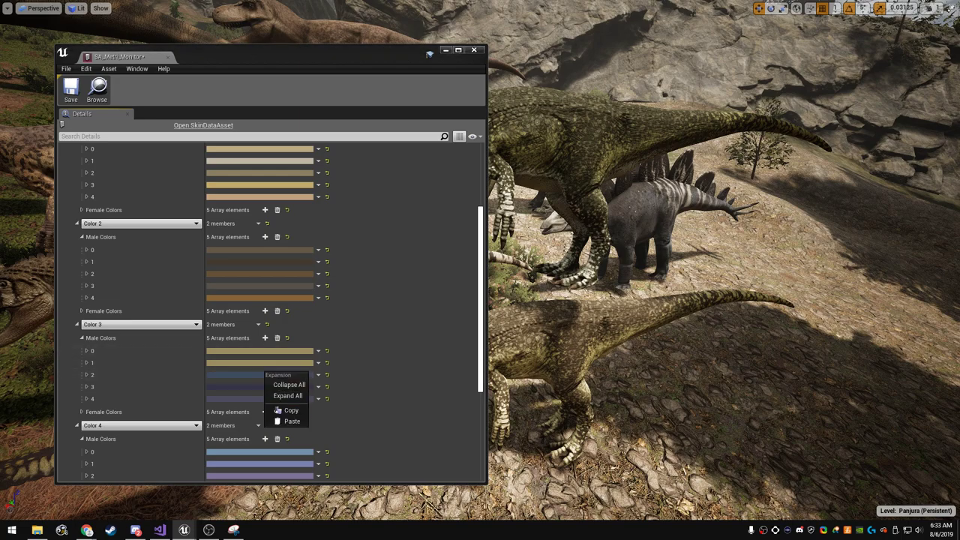
pyautogui.click(277, 422)
pyautogui.rightClick(255, 386)
pyautogui.click(276, 434)
pyautogui.rightClick(235, 400)
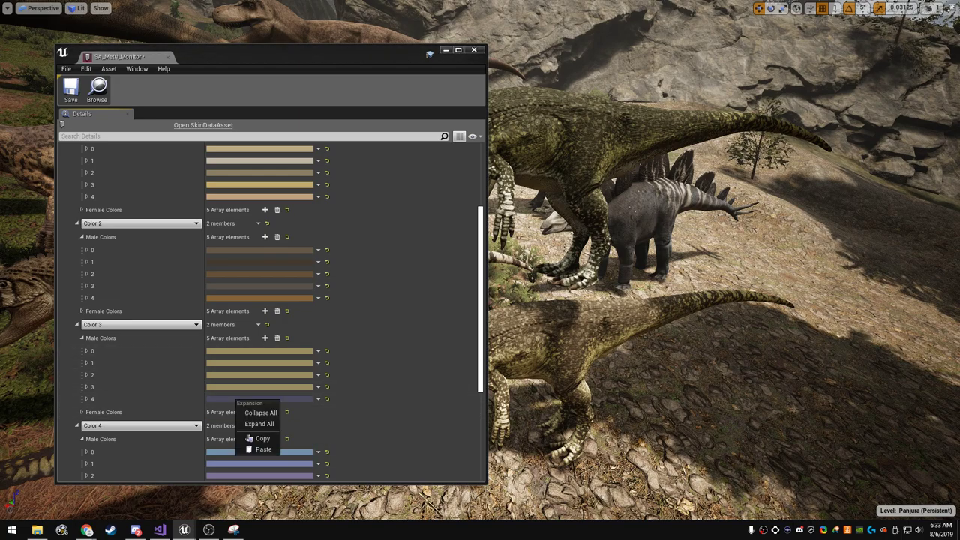
pyautogui.click(263, 449)
# - Copy Color 1 elements 2 and 4 into Color 3 elements 1 and 4
pyautogui.rightClick(267, 172)
pyautogui.click(279, 213)
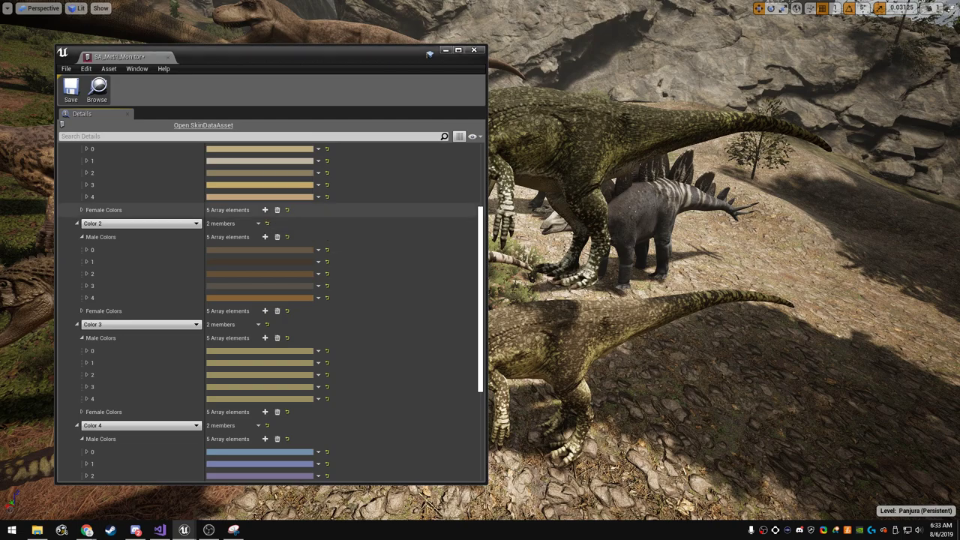
pyautogui.rightClick(259, 364)
pyautogui.click(277, 411)
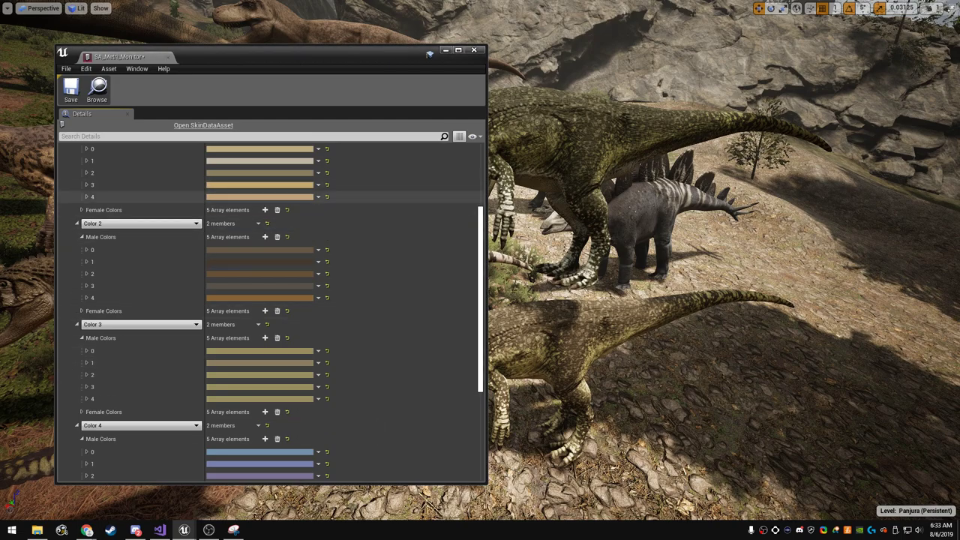
pyautogui.rightClick(259, 197)
pyautogui.click(279, 235)
pyautogui.rightClick(264, 399)
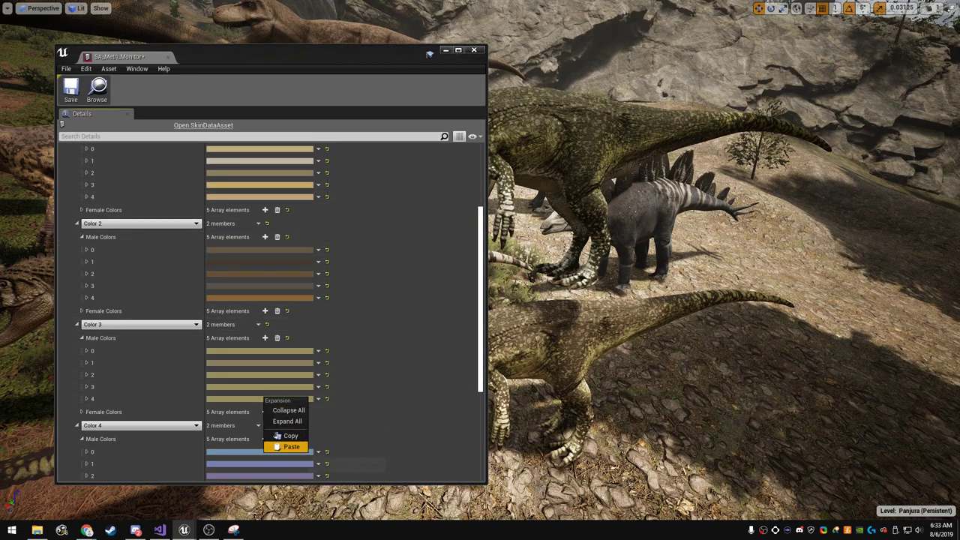
pyautogui.click(291, 447)
# - Darken one Color 3 shade slightly, shift another toward orange, and nudge the window left
pyautogui.click(259, 398)
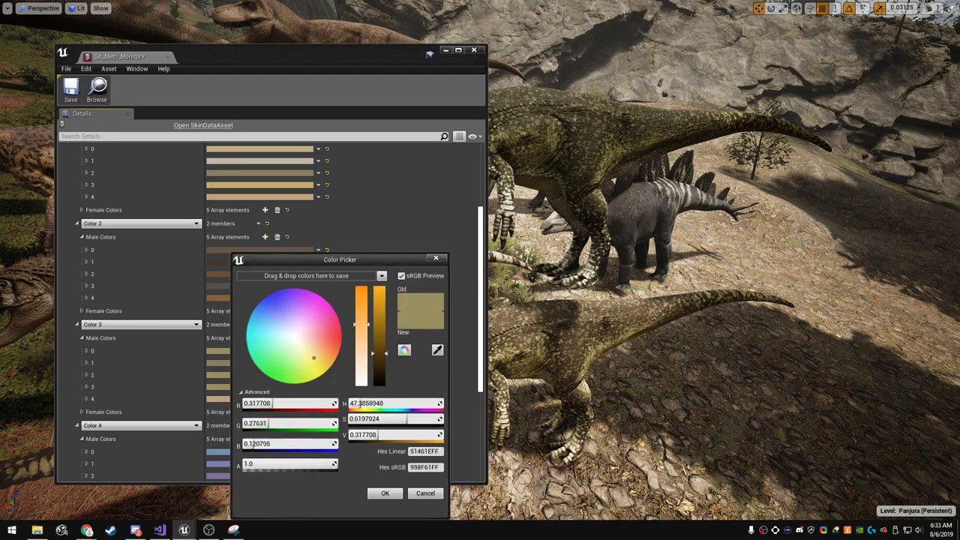
pyautogui.moveTo(379, 353); pyautogui.dragTo(380, 368)
pyautogui.press('Escape')
pyautogui.click(269, 398)
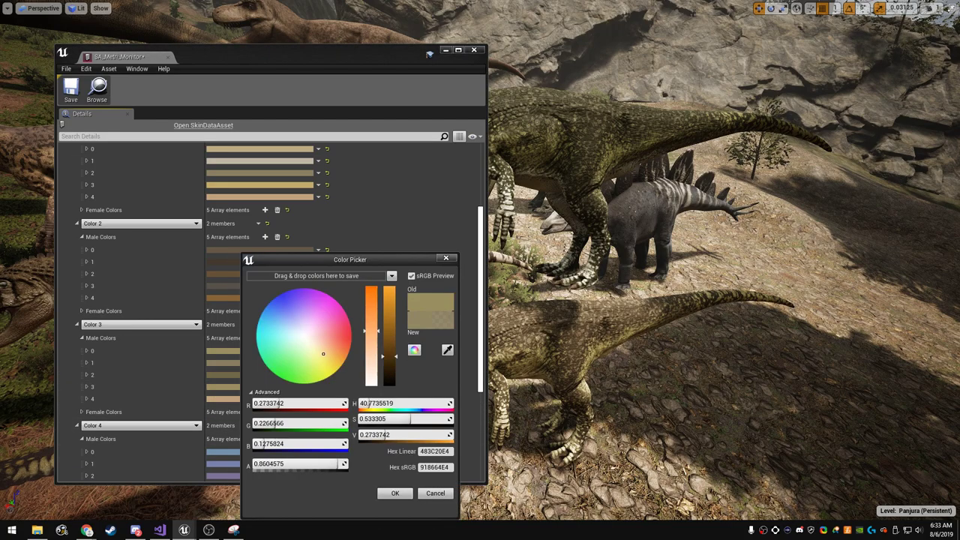
pyautogui.moveTo(390, 352)
pyautogui.mouseDown()
pyautogui.moveTo(390, 363)
pyautogui.moveTo(372, 351)
pyautogui.moveTo(389, 355)
pyautogui.mouseUp()
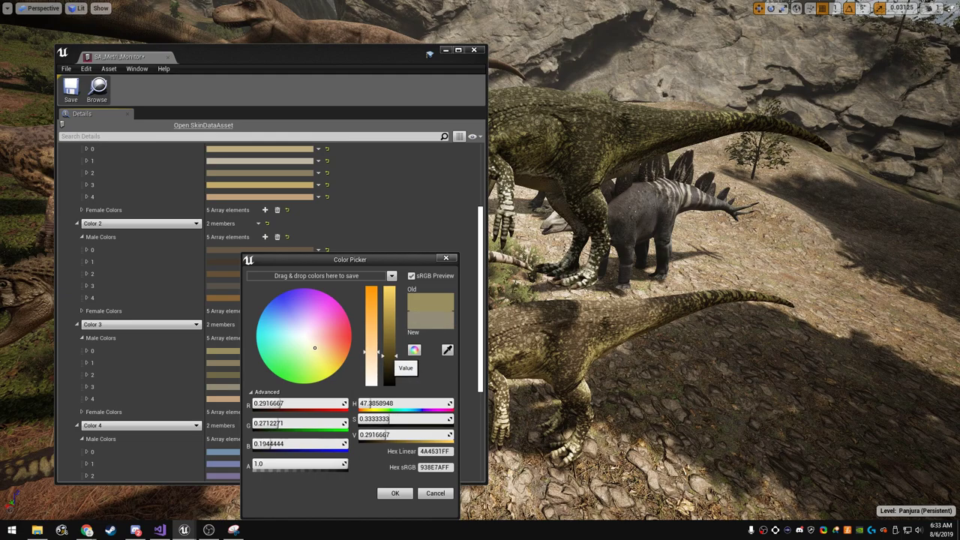
pyautogui.click(394, 493)
pyautogui.click(240, 363)
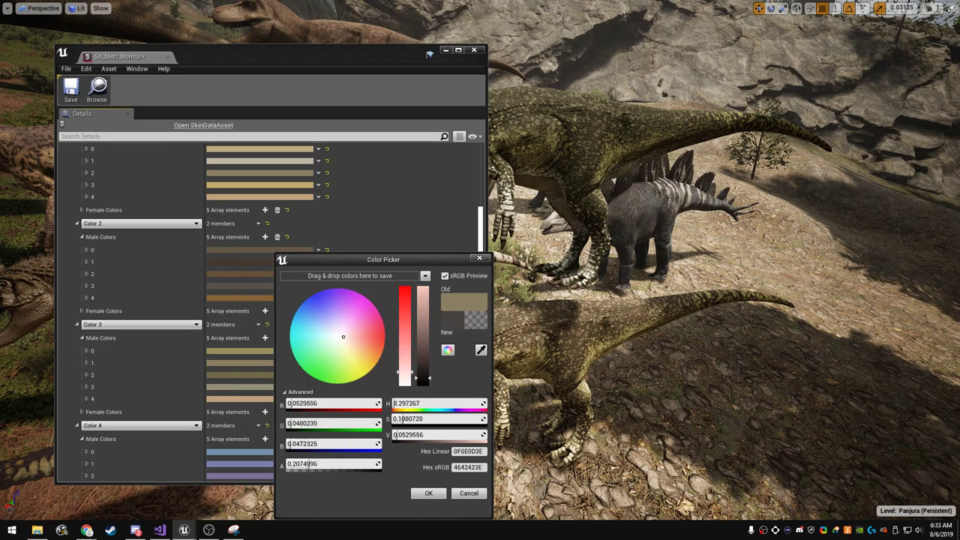
pyautogui.moveTo(357, 352); pyautogui.dragTo(360, 348)
pyautogui.click(428, 493)
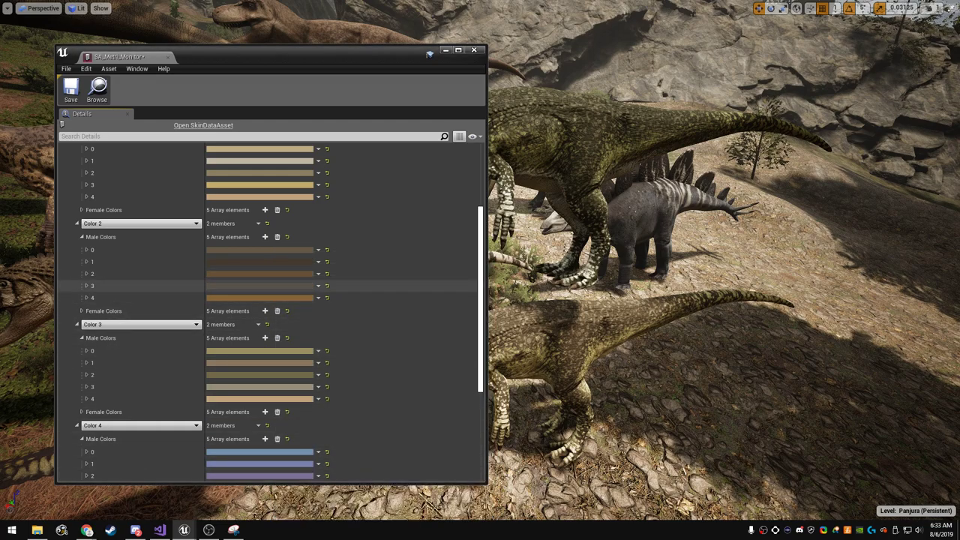
pyautogui.moveTo(367, 55); pyautogui.dragTo(336, 62)
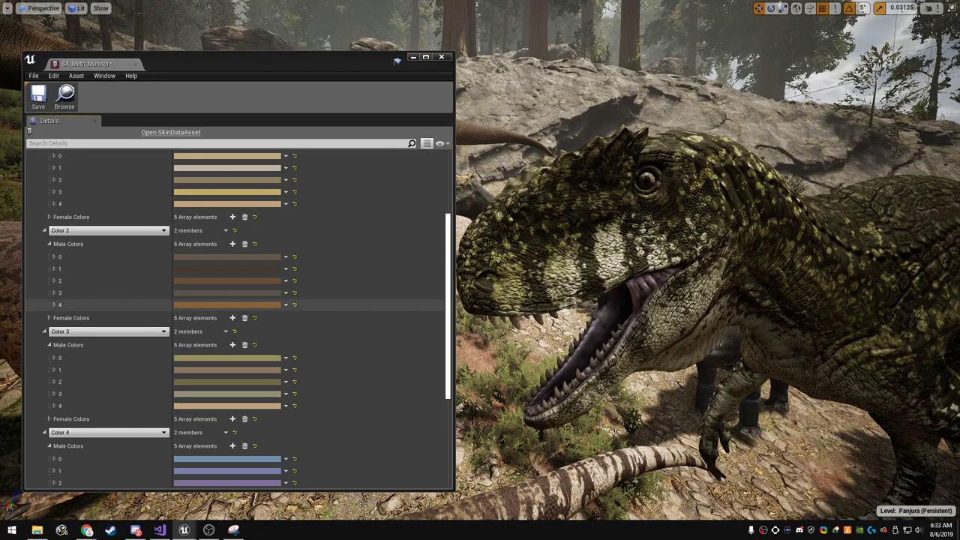
# - Paste the copied tan into Color 4 Male Colors elements 0 through 4
pyautogui.scroll(-1, 225, 384)
pyautogui.scroll(-1, 225, 384)
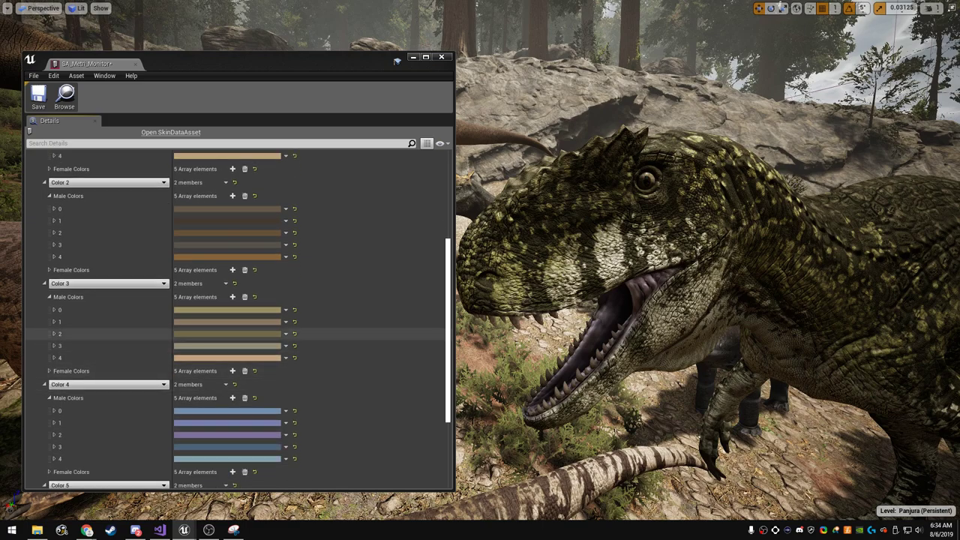
pyautogui.scroll(-2, 225, 384)
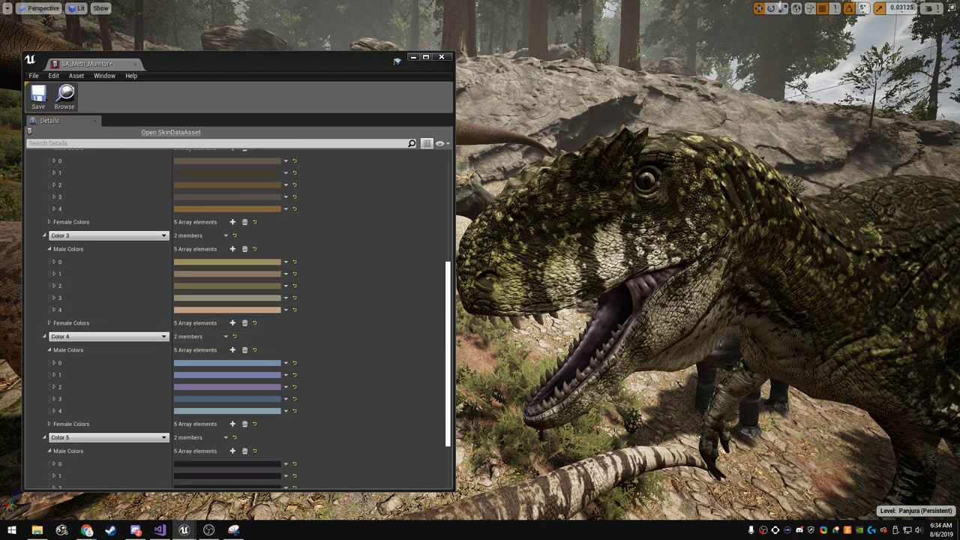
pyautogui.rightClick(199, 363)
pyautogui.click(232, 410)
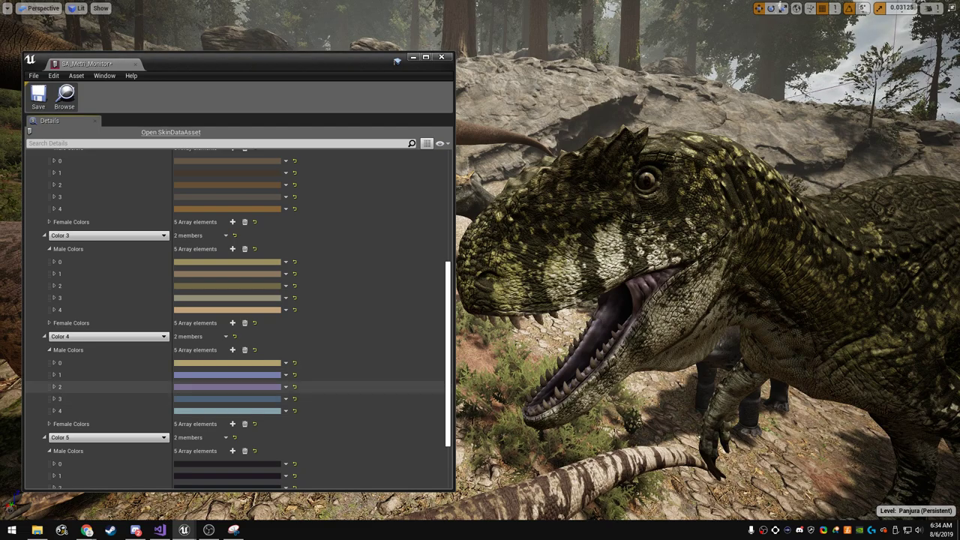
pyautogui.rightClick(209, 375)
pyautogui.click(236, 424)
pyautogui.rightClick(214, 388)
pyautogui.click(241, 436)
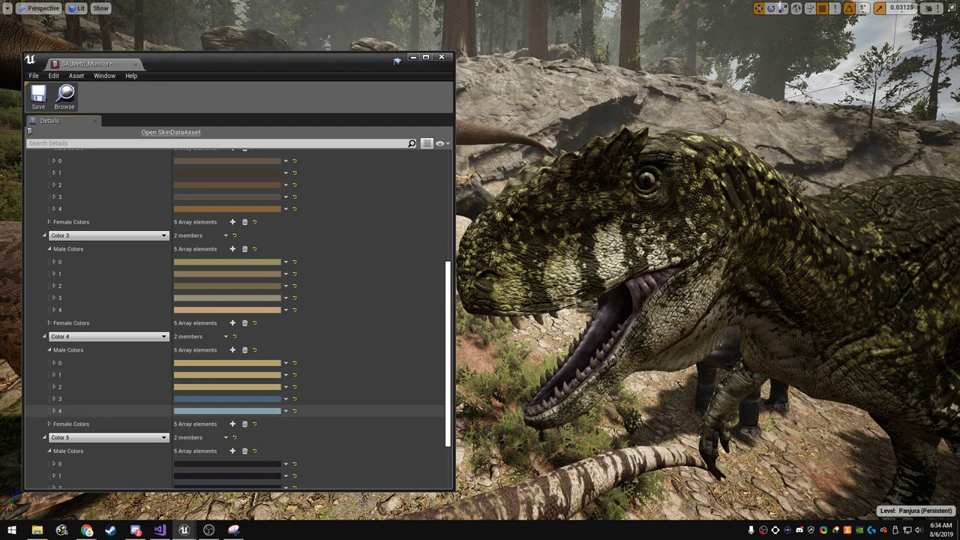
pyautogui.rightClick(228, 400)
pyautogui.click(252, 451)
pyautogui.rightClick(228, 412)
pyautogui.click(252, 461)
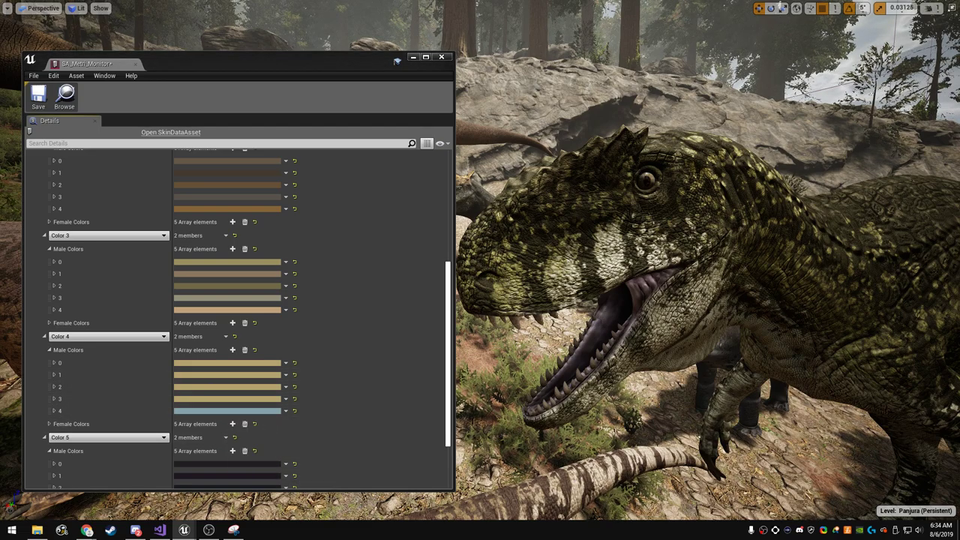
# - Tune the Color 4 tans: darken two, make element 3 paler, shift element 4 orange-brown
pyautogui.click(225, 387)
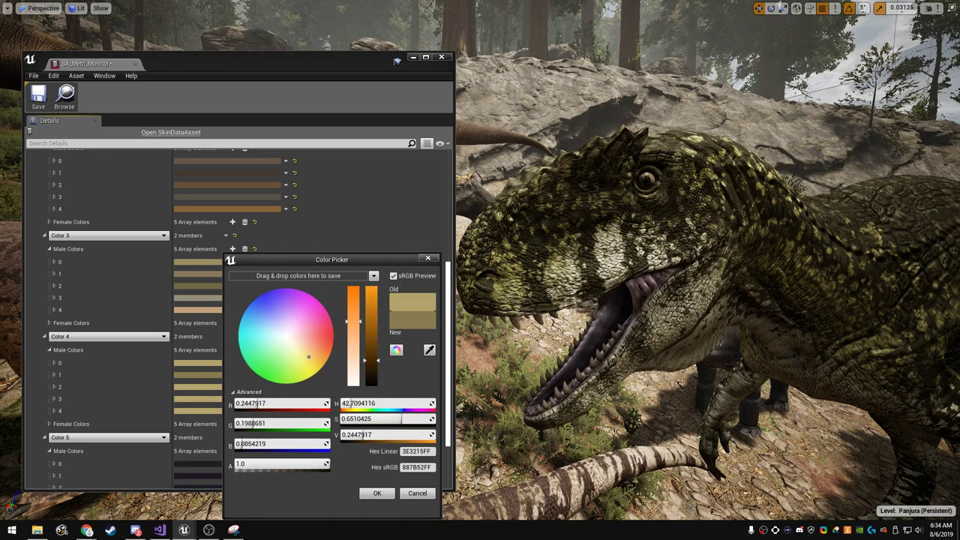
pyautogui.click(378, 493)
pyautogui.click(192, 386)
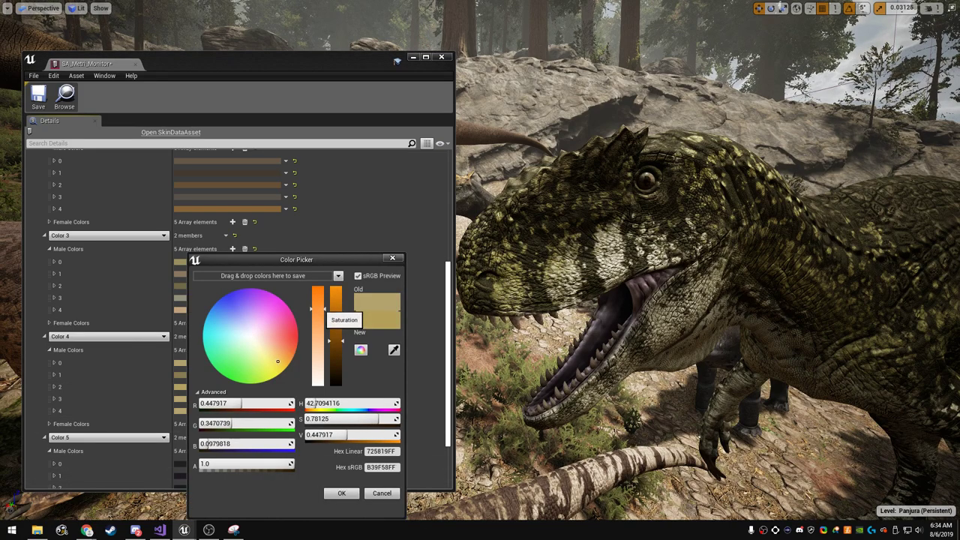
pyautogui.moveTo(335, 340); pyautogui.dragTo(335, 346)
pyautogui.click(341, 493)
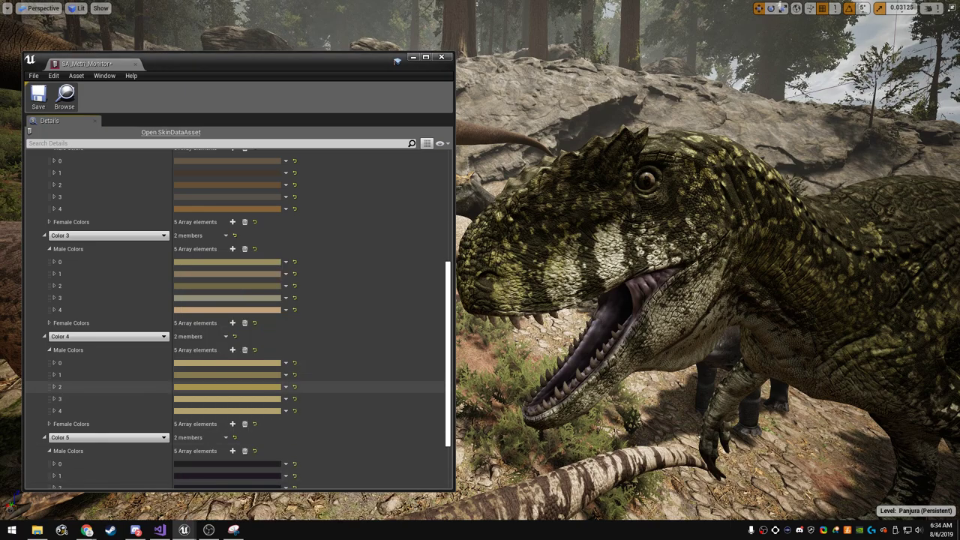
pyautogui.click(180, 398)
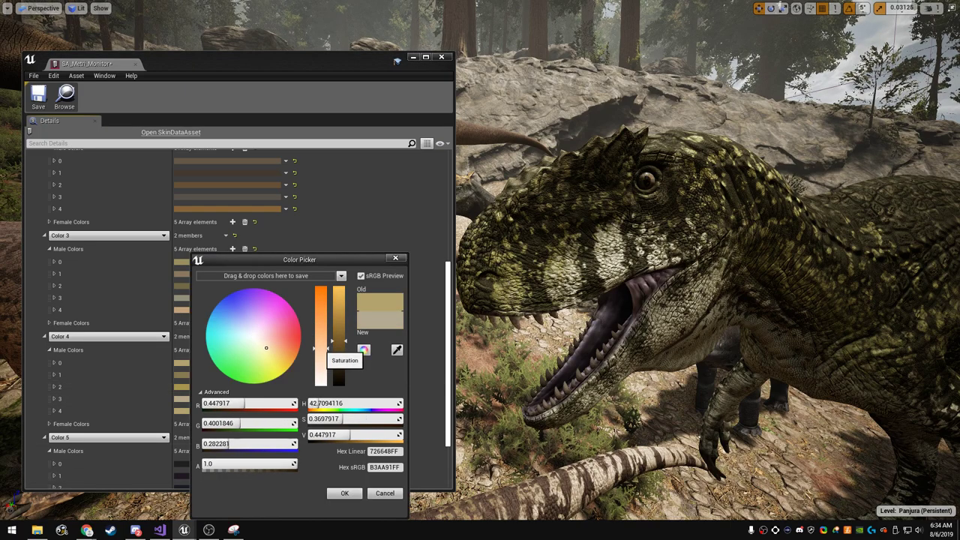
pyautogui.click(345, 493)
pyautogui.click(180, 411)
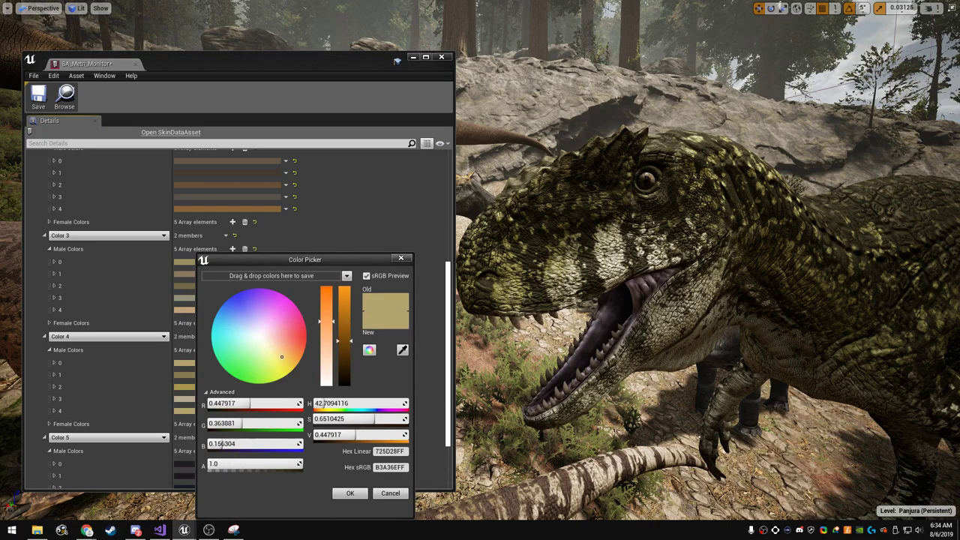
pyautogui.moveTo(282, 356)
pyautogui.mouseDown()
pyautogui.moveTo(286, 347)
pyautogui.moveTo(339, 350)
pyautogui.mouseUp()
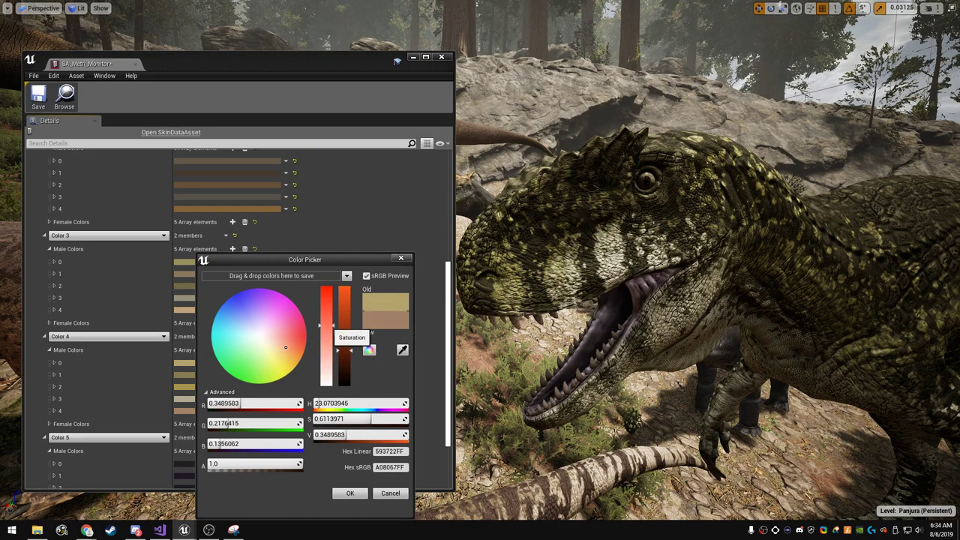
pyautogui.click(349, 493)
pyautogui.scroll(-1, 349, 376)
# - Paste the dark brown into Color 5 Male Colors elements 0 through 4
pyautogui.scroll(-1, 349, 335)
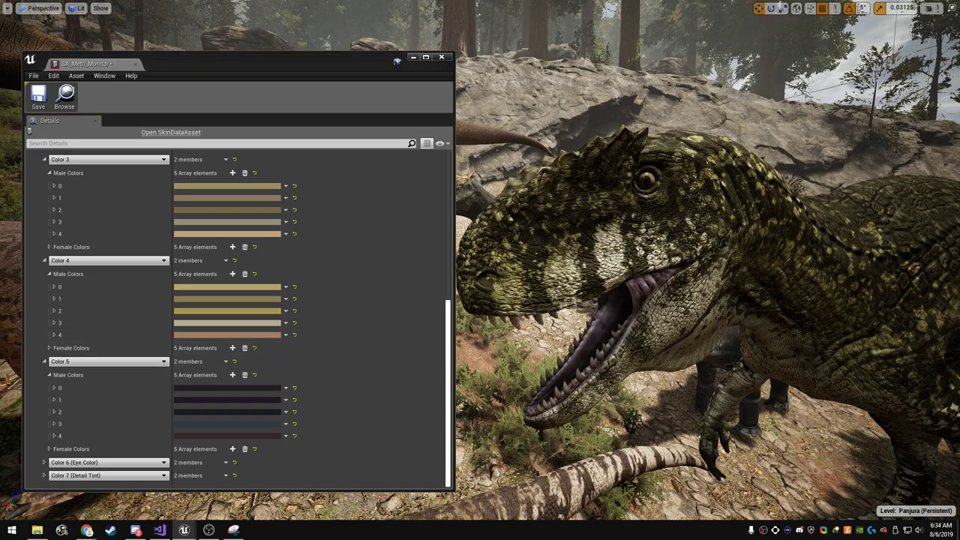
pyautogui.rightClick(252, 389)
pyautogui.click(271, 440)
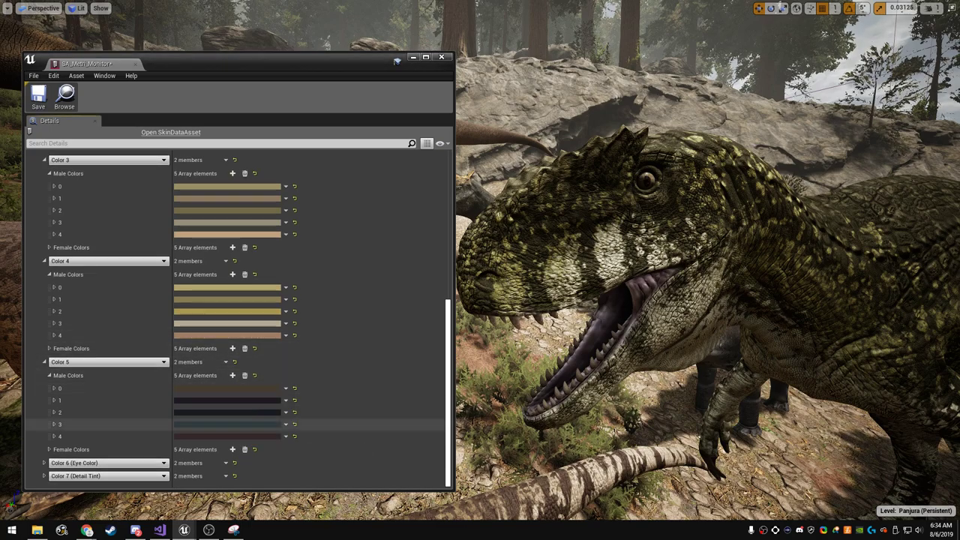
pyautogui.rightClick(200, 400)
pyautogui.click(226, 449)
pyautogui.rightClick(201, 412)
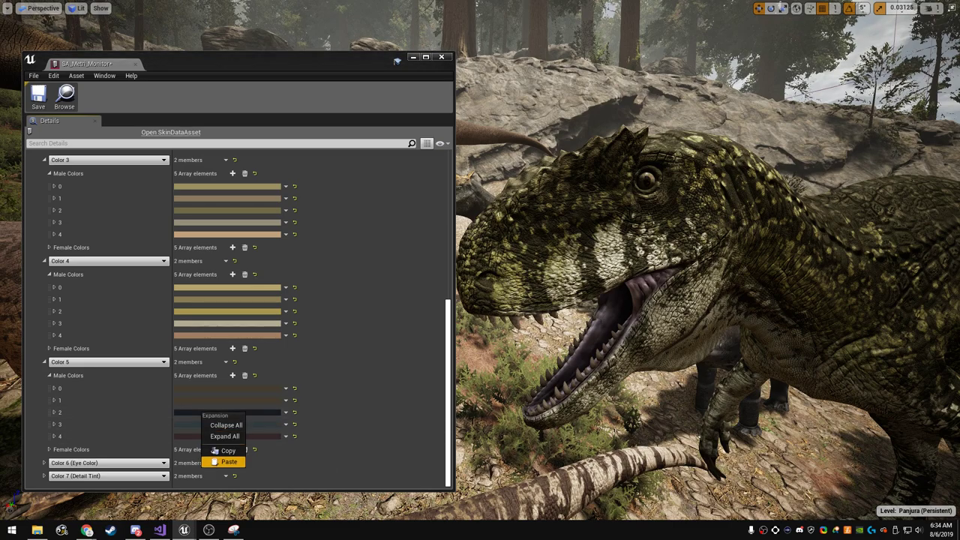
pyautogui.click(225, 461)
pyautogui.rightClick(201, 424)
pyautogui.click(225, 473)
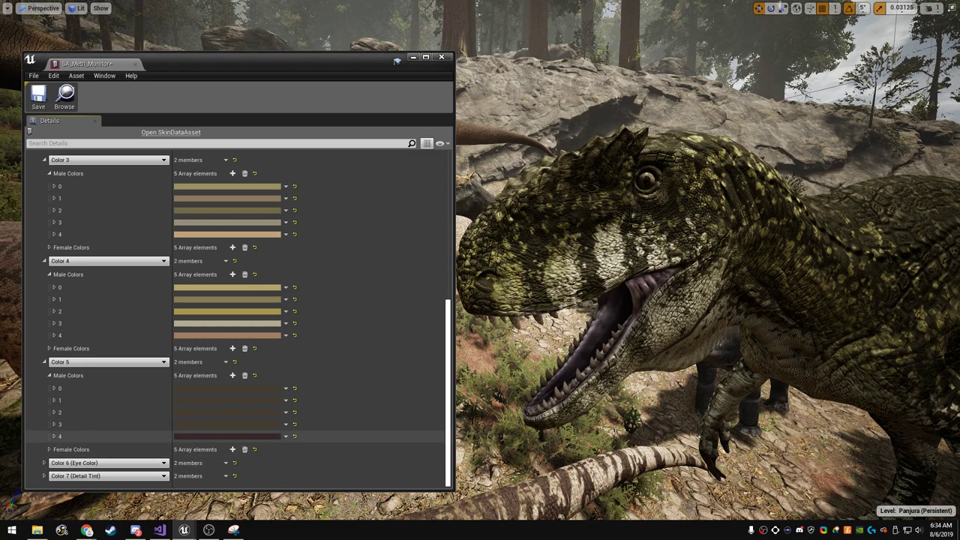
pyautogui.rightClick(201, 436)
pyautogui.click(225, 486)
# - Darken one Color 5 brown slightly and make another lighter and more saturated
pyautogui.click(225, 436)
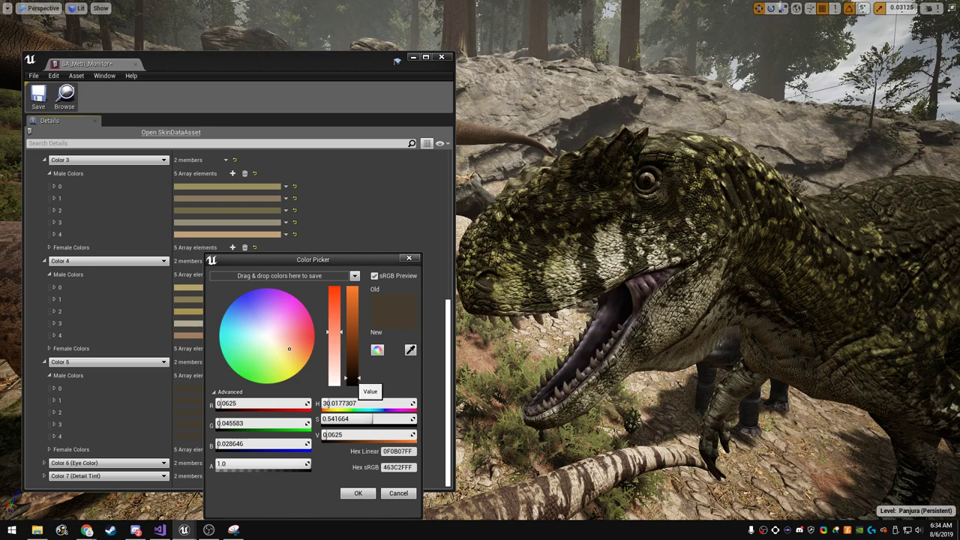
pyautogui.moveTo(358, 379); pyautogui.dragTo(359, 381)
pyautogui.press('Escape')
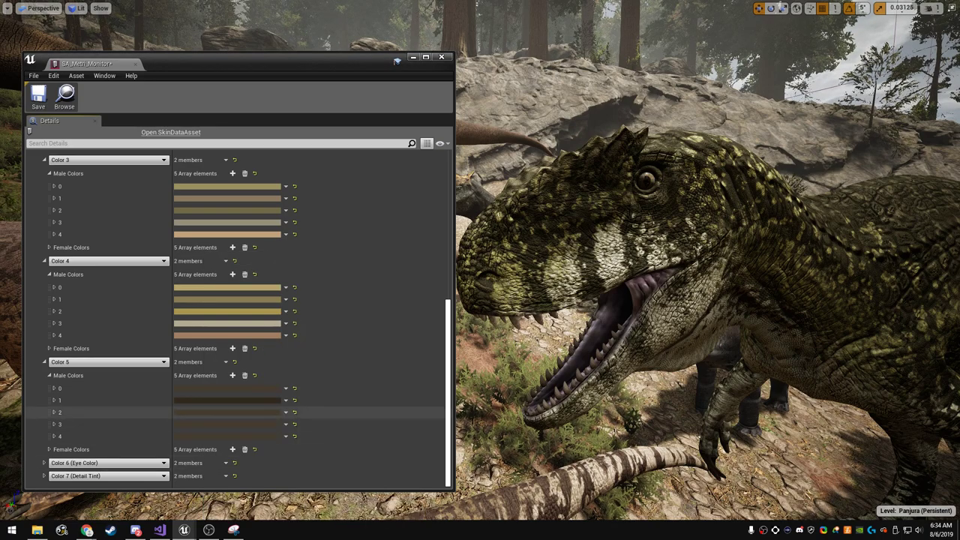
pyautogui.click(225, 412)
pyautogui.moveTo(356, 379); pyautogui.dragTo(355, 374)
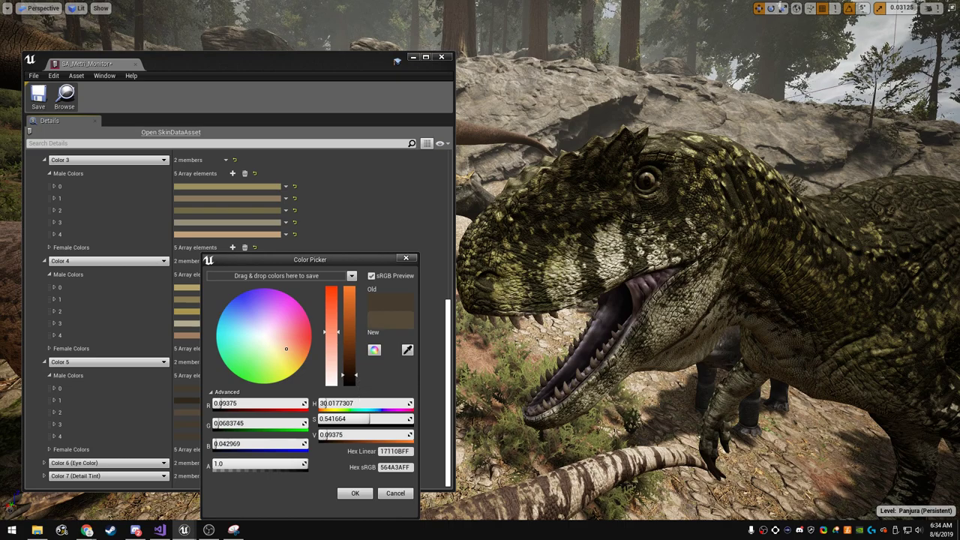
pyautogui.moveTo(331, 332); pyautogui.dragTo(331, 318)
pyautogui.press('Escape')
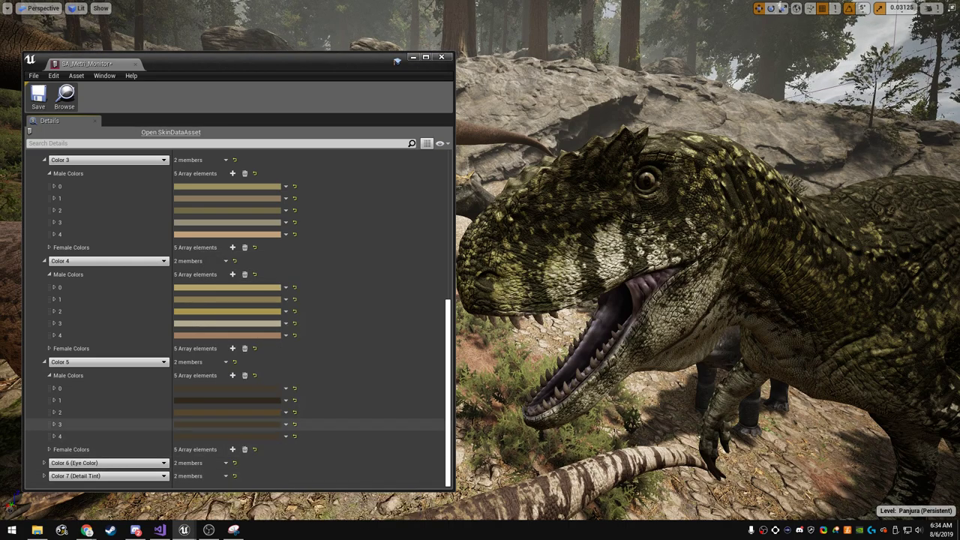
# - Darken a third Color 5 brown and shift a fourth toward a reddish hue
pyautogui.click(230, 424)
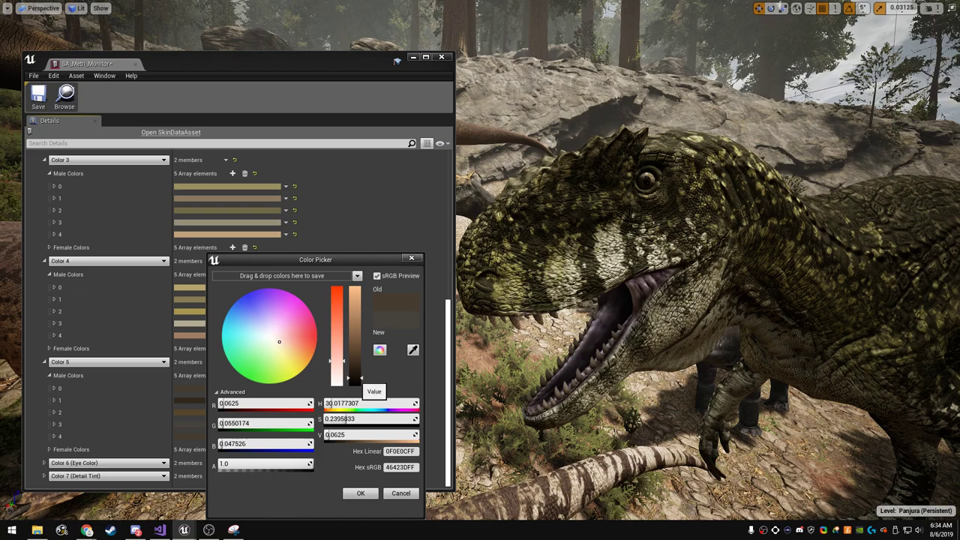
pyautogui.moveTo(356, 379); pyautogui.dragTo(356, 380)
pyautogui.press('Escape')
pyautogui.click(249, 413)
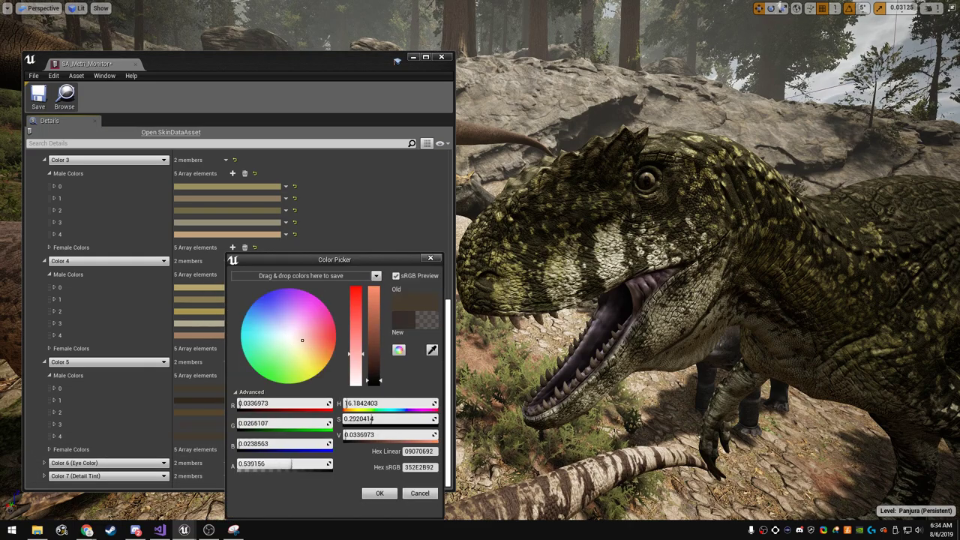
pyautogui.moveTo(310, 349); pyautogui.dragTo(312, 343)
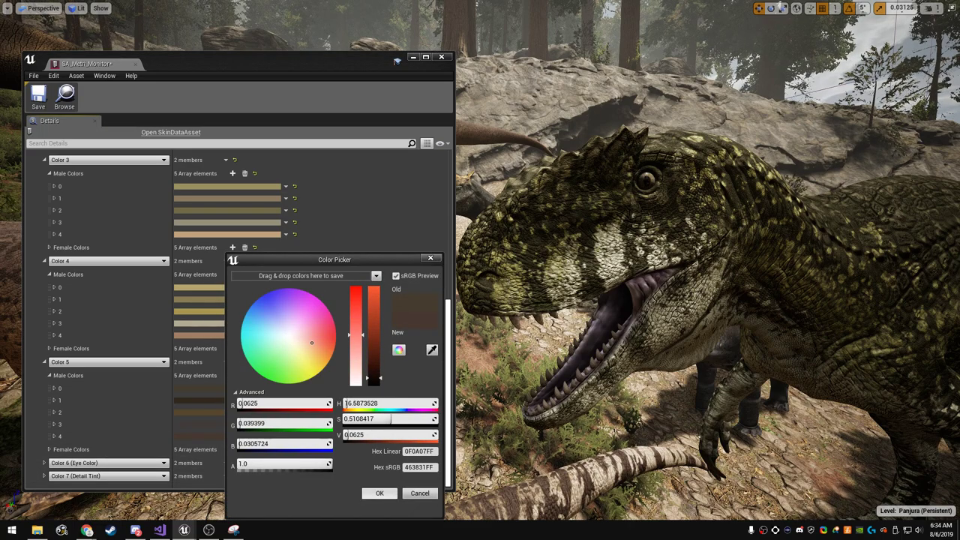
pyautogui.click(379, 492)
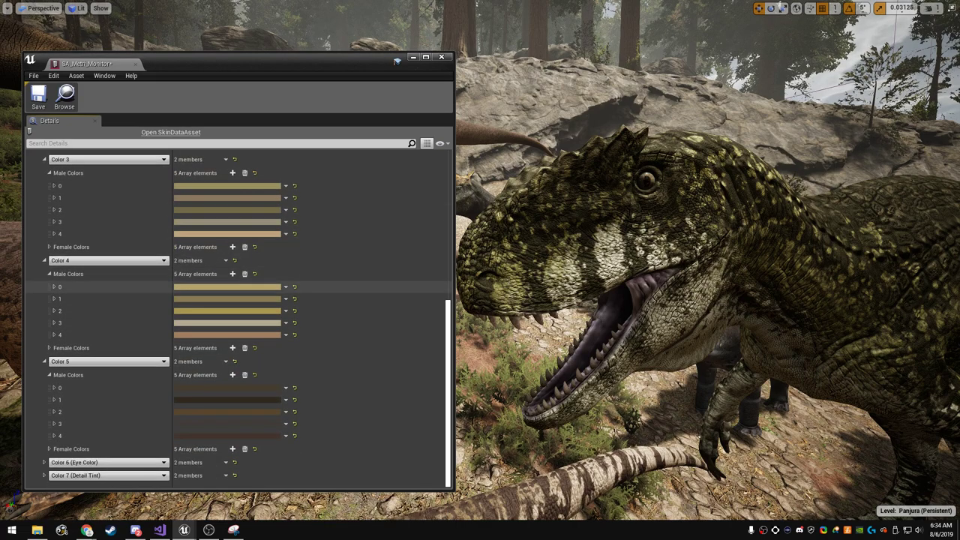
# - Collapse the Male Colors lists of Color 1–5 and expand their Female Colors lists
pyautogui.click(49, 374)
pyautogui.click(49, 334)
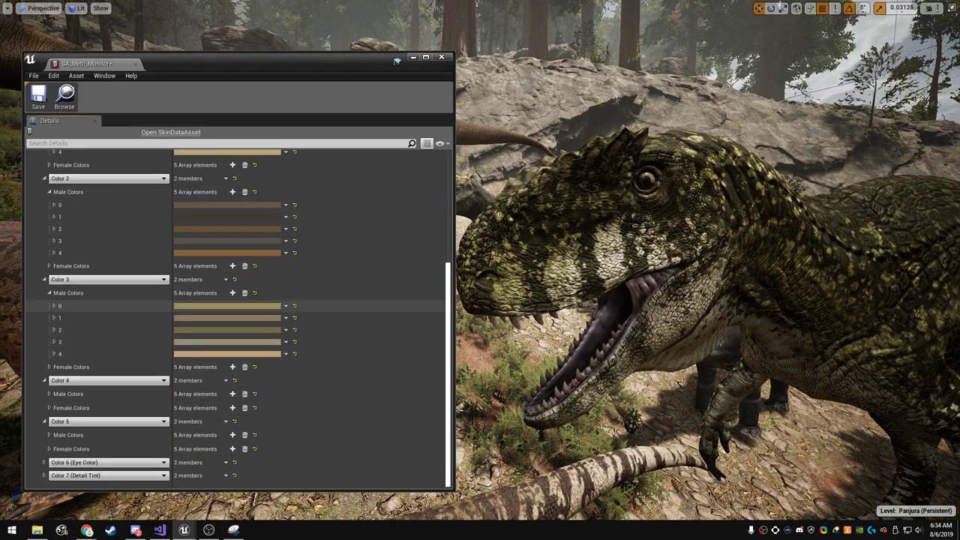
pyautogui.click(49, 293)
pyautogui.click(50, 252)
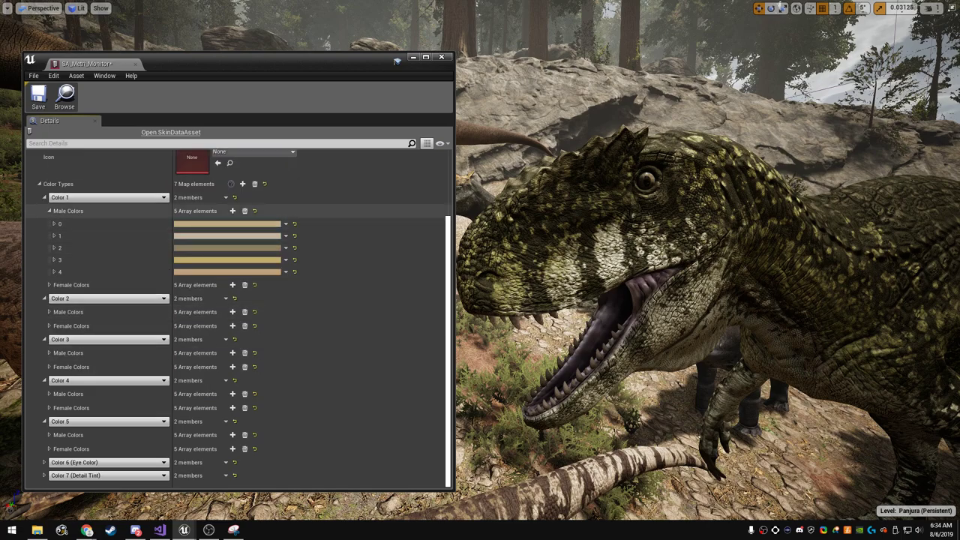
pyautogui.click(50, 211)
pyautogui.click(50, 285)
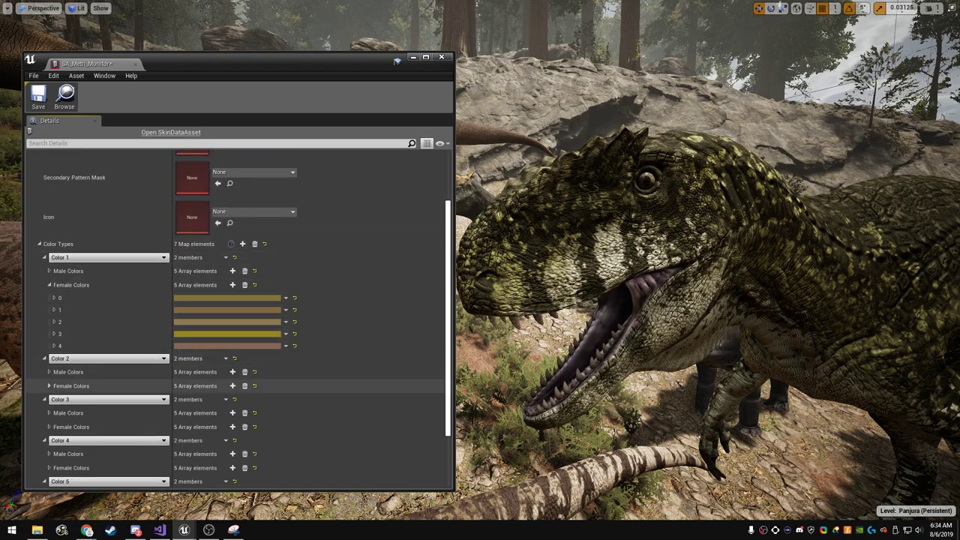
pyautogui.click(50, 386)
pyautogui.scroll(-3, 225, 337)
pyautogui.click(50, 449)
pyautogui.click(50, 408)
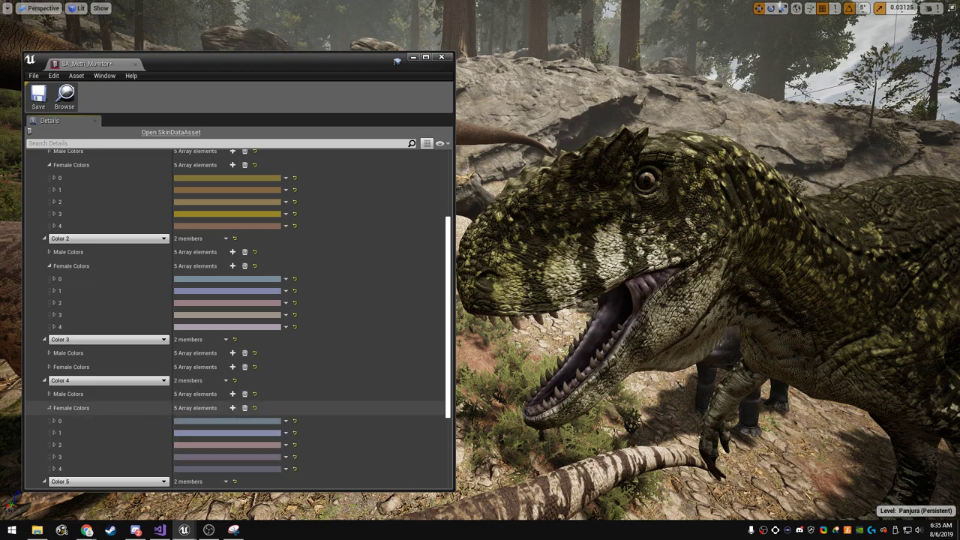
pyautogui.click(50, 367)
pyautogui.scroll(1, 239, 315)
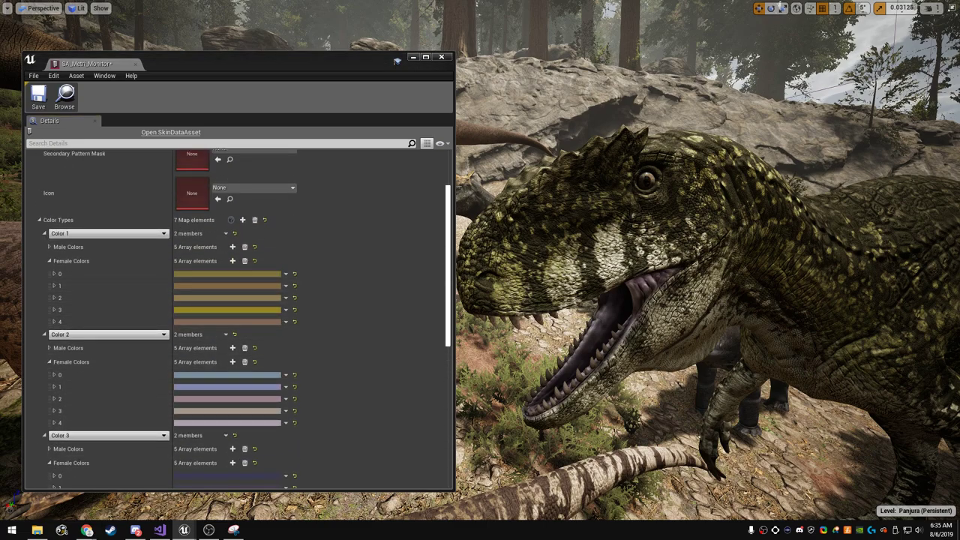
# - Paste the copied beige into Color 1 Female Colors elements 0–4
pyautogui.rightClick(233, 274)
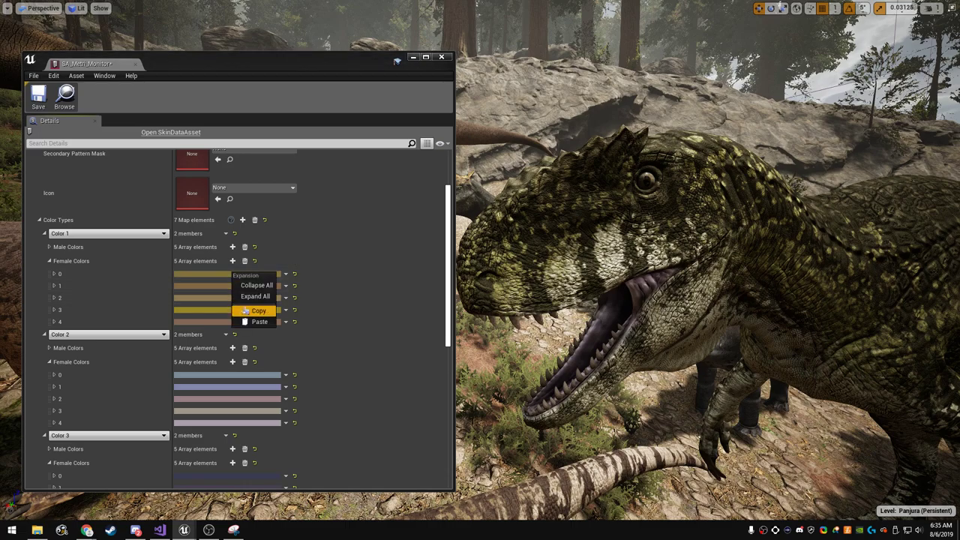
pyautogui.click(251, 298)
pyautogui.rightClick(232, 286)
pyautogui.click(252, 309)
pyautogui.rightClick(233, 298)
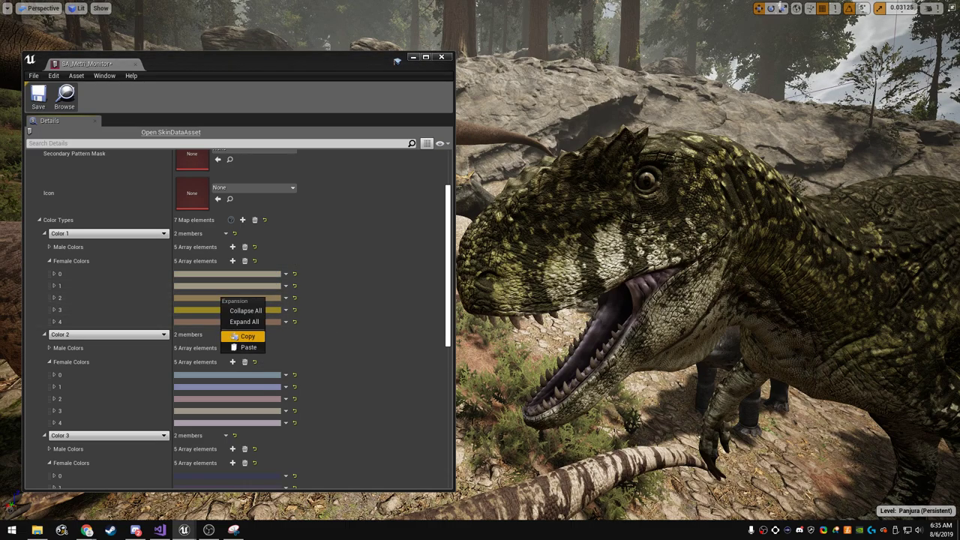
pyautogui.click(251, 322)
pyautogui.rightClick(233, 310)
pyautogui.click(253, 361)
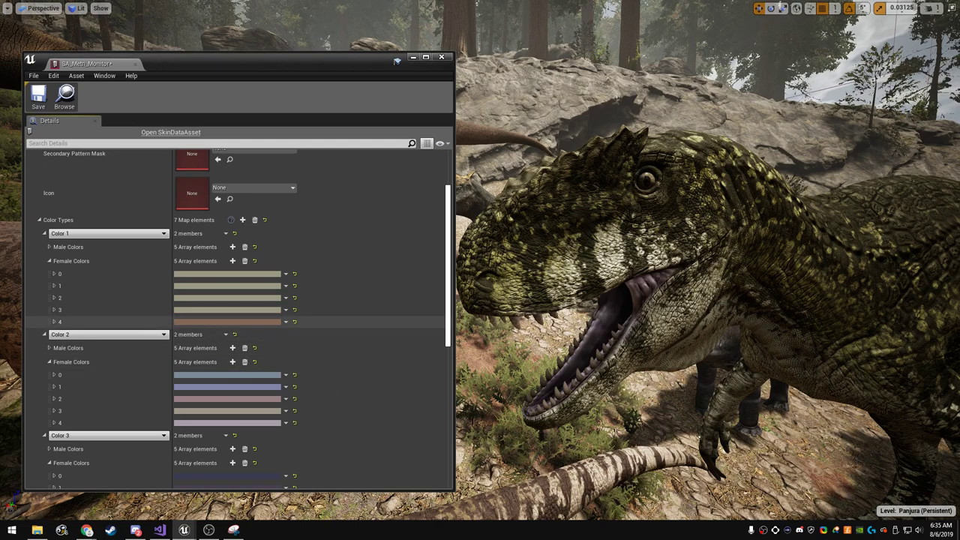
pyautogui.rightClick(229, 323)
pyautogui.click(252, 374)
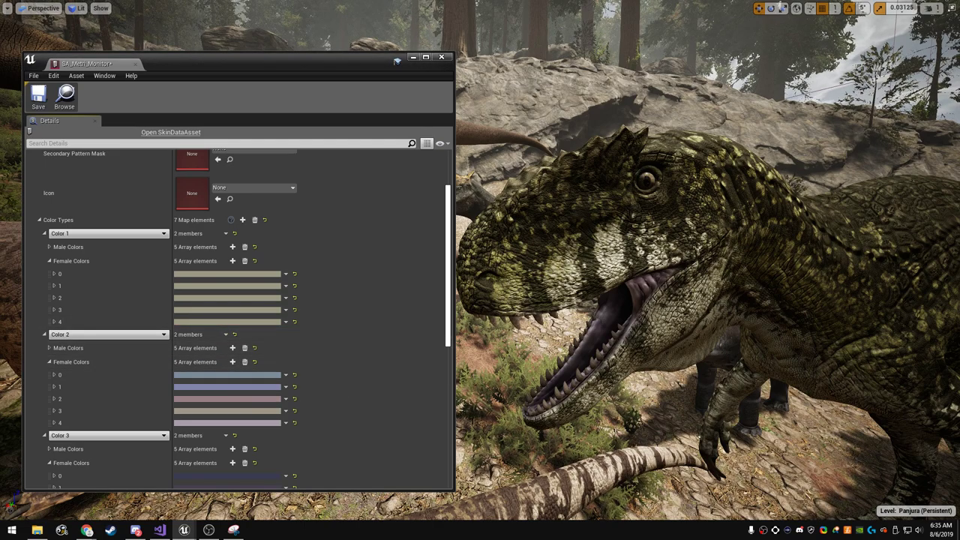
pyautogui.click(87, 531)
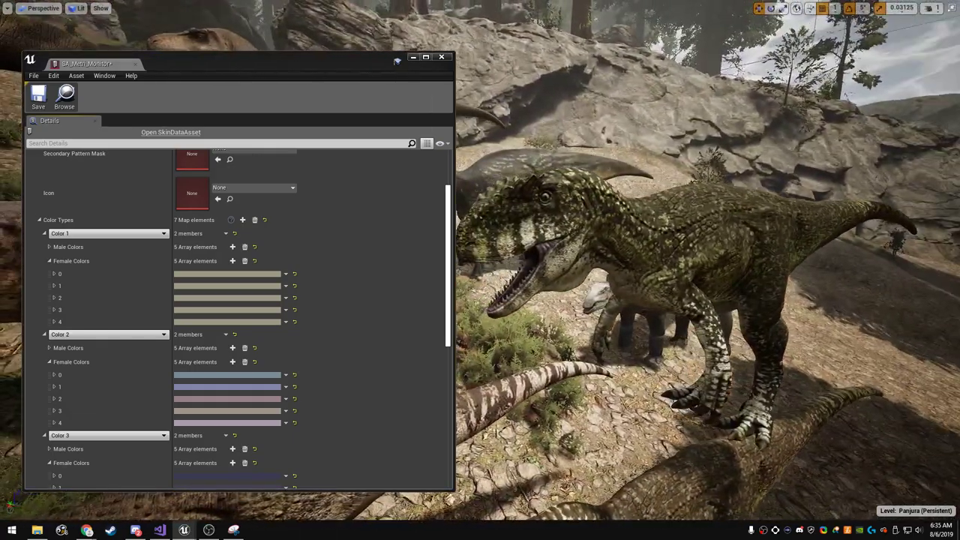
# - Make one Color 1 female beige swatch a more saturated tan in the Color Picker
pyautogui.click(228, 286)
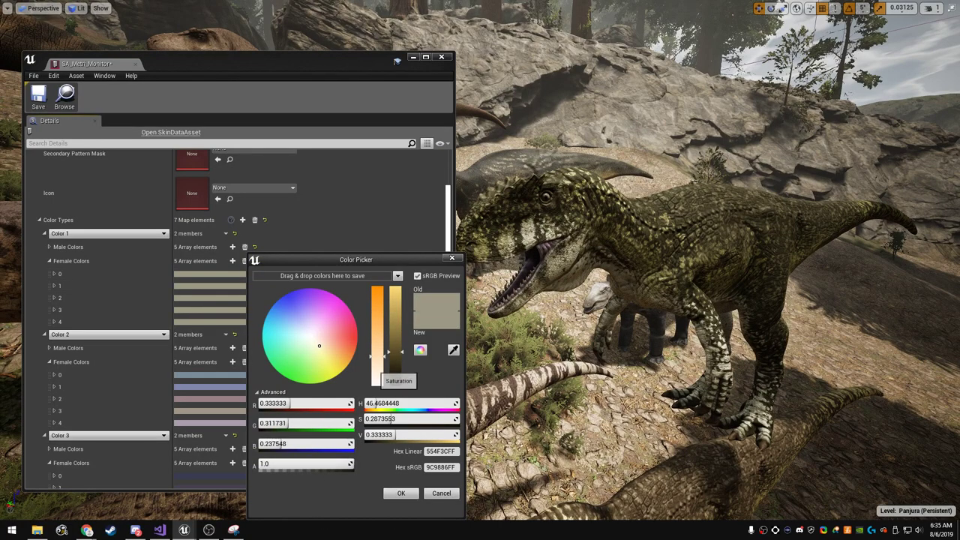
pyautogui.click(401, 492)
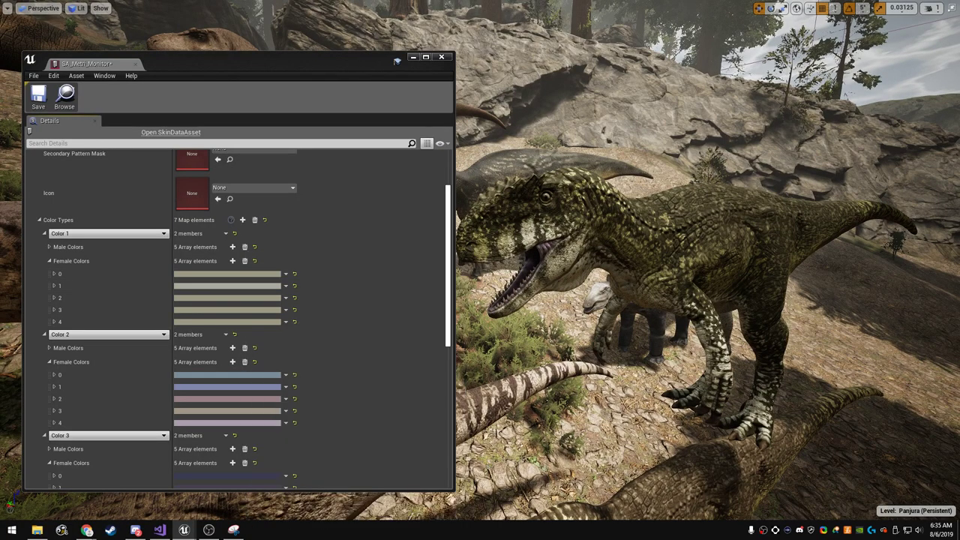
pyautogui.click(228, 298)
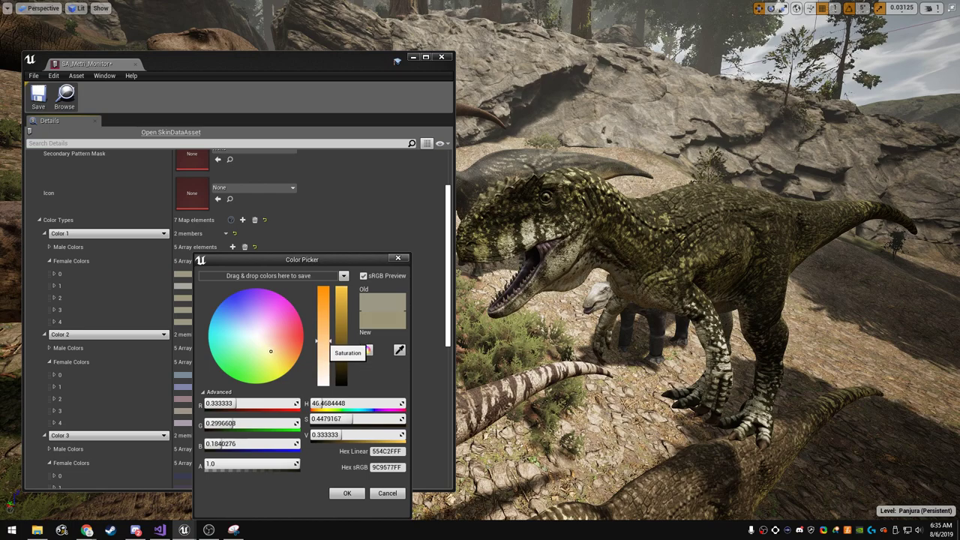
pyautogui.moveTo(324, 340); pyautogui.dragTo(348, 349)
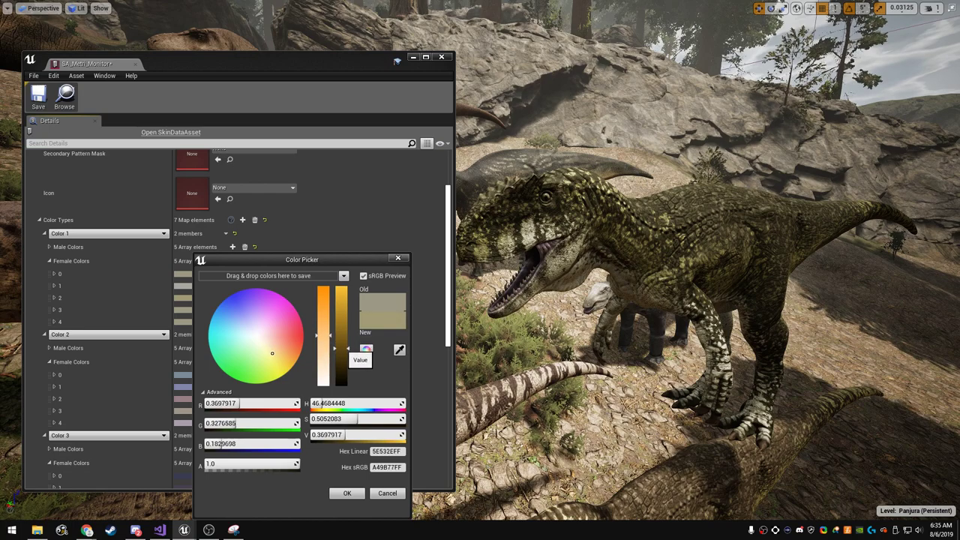
pyautogui.click(347, 493)
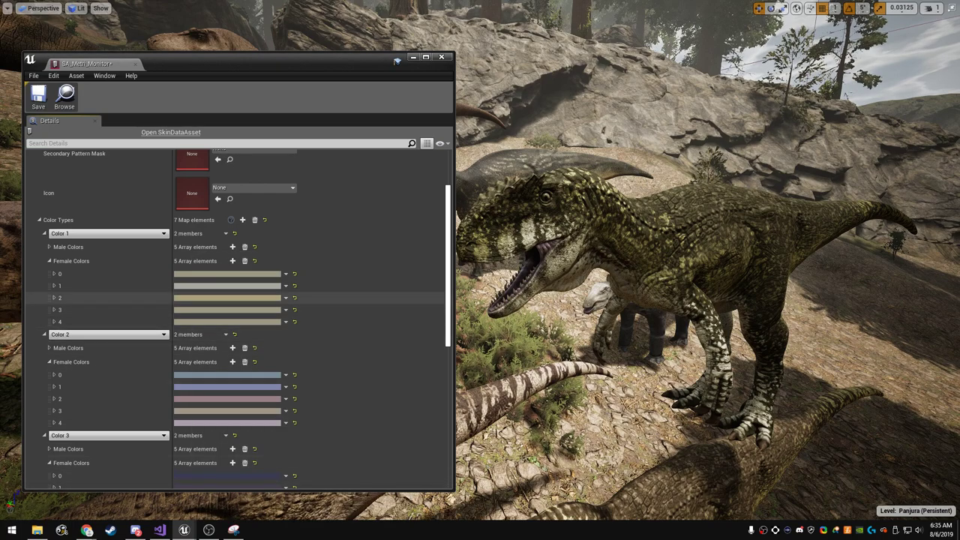
# - Shift another Color 1 female swatch toward green and darken it to an olive
pyautogui.click(225, 298)
pyautogui.moveTo(253, 346); pyautogui.dragTo(260, 344)
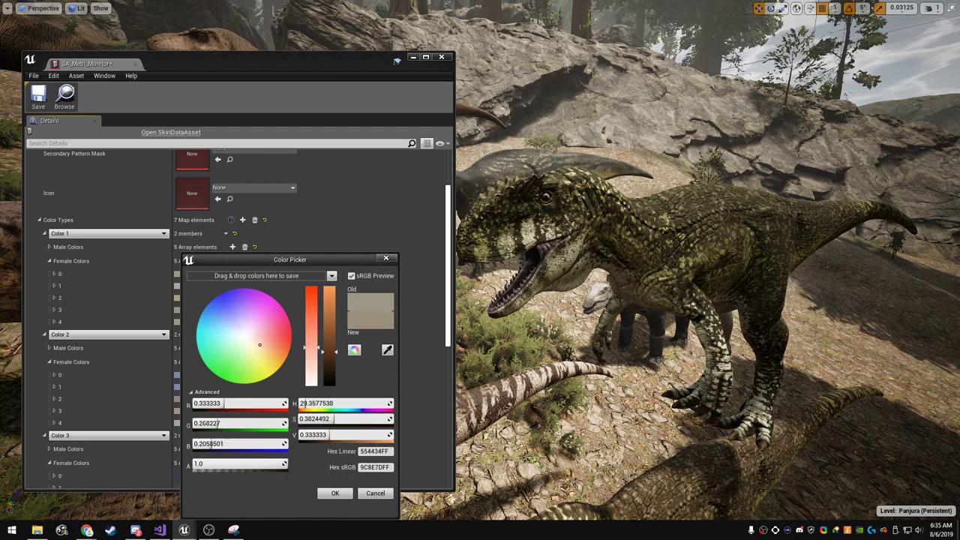
pyautogui.click(335, 493)
pyautogui.click(256, 310)
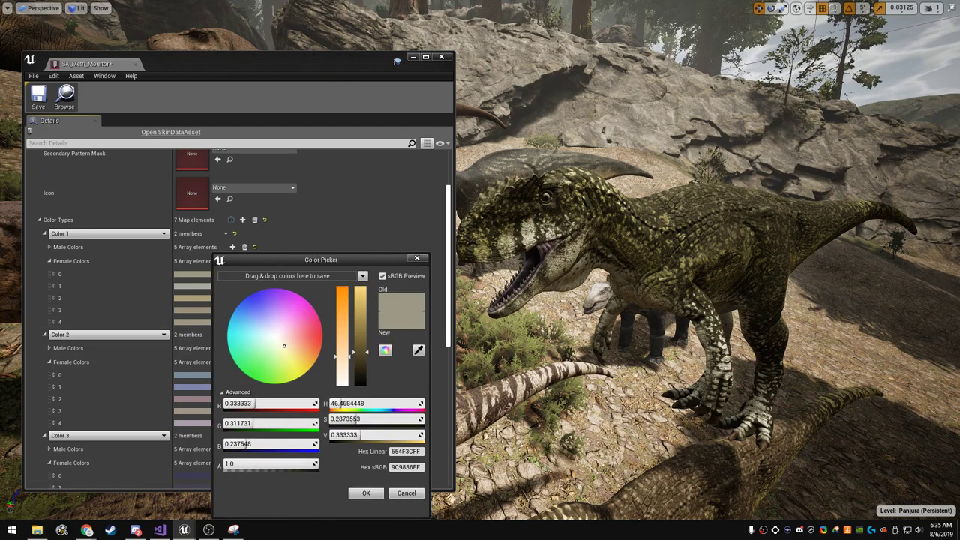
pyautogui.moveTo(285, 346); pyautogui.dragTo(279, 354)
pyautogui.moveTo(360, 351); pyautogui.dragTo(360, 359)
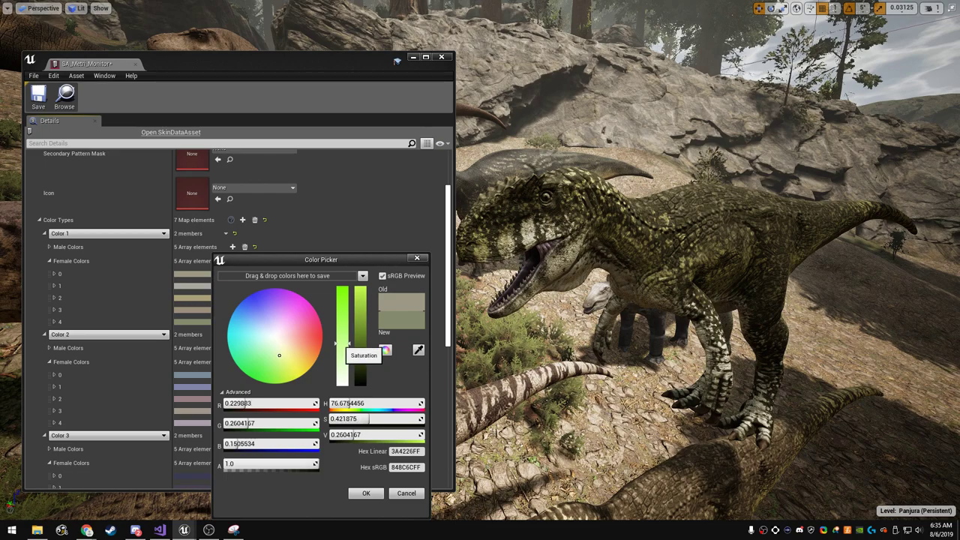
pyautogui.click(367, 493)
pyautogui.scroll(-4, 300, 338)
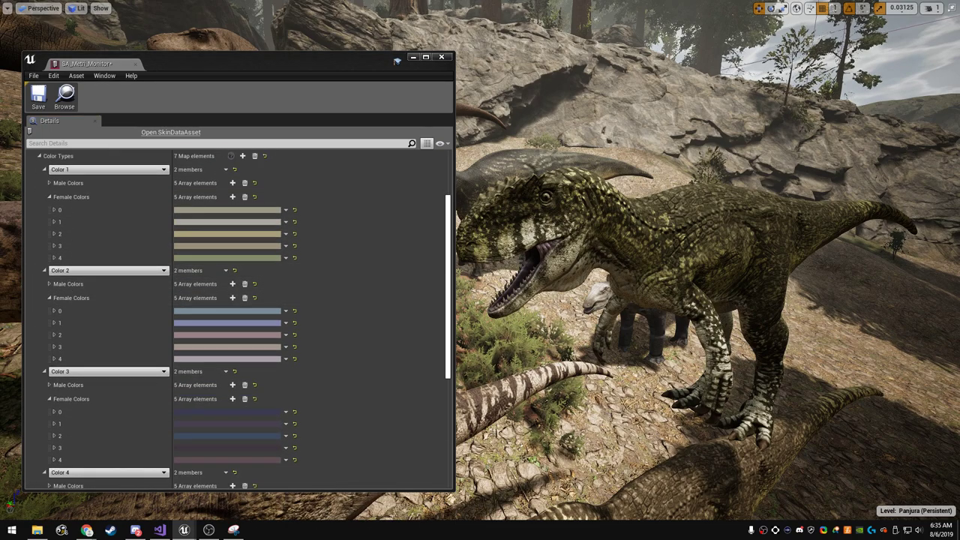
# - Paste the copied dark Tabby shade into Color 2 Female Colors elements 0–4
pyautogui.rightClick(220, 311)
pyautogui.click(242, 362)
pyautogui.rightClick(217, 317)
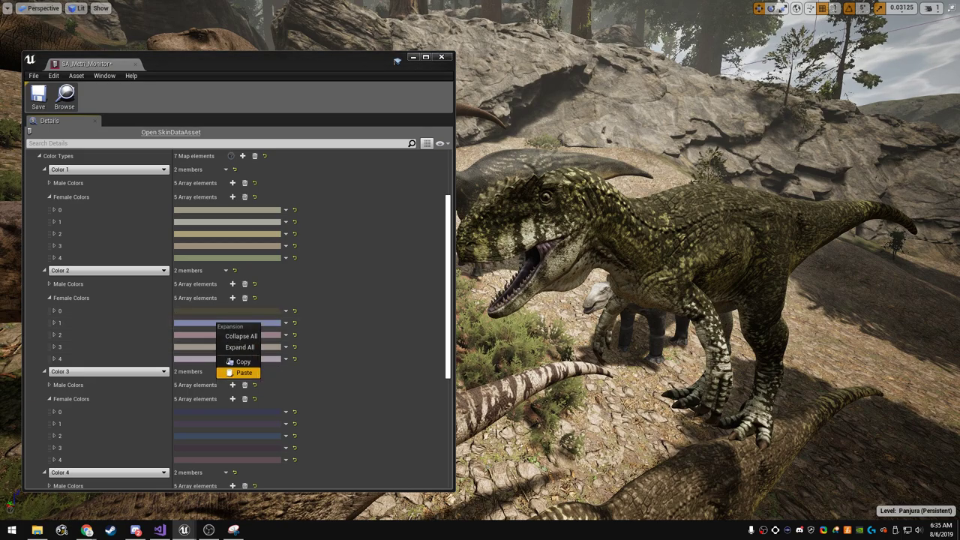
pyautogui.click(241, 373)
pyautogui.rightClick(218, 334)
pyautogui.click(242, 373)
pyautogui.rightClick(217, 346)
pyautogui.click(242, 398)
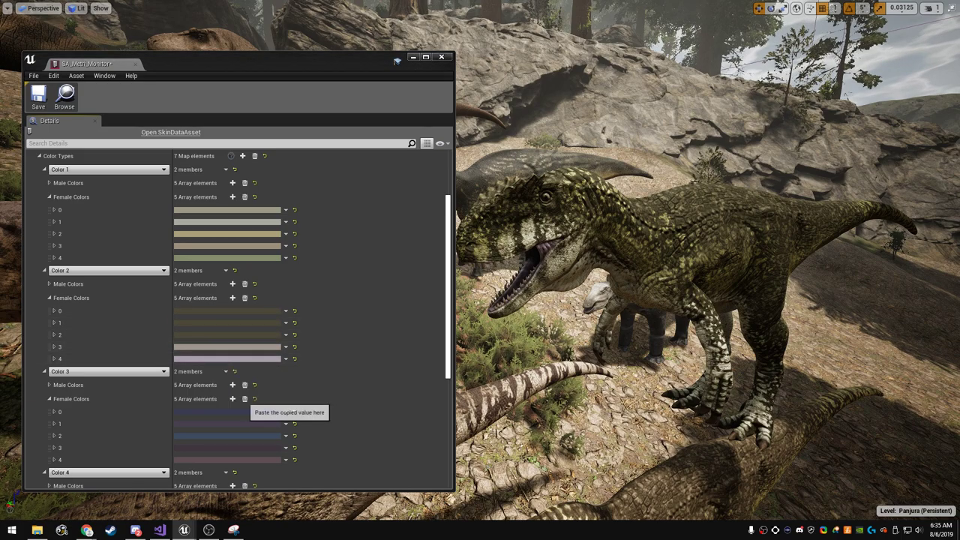
pyautogui.rightClick(217, 359)
pyautogui.click(242, 408)
# - Make Color 2 female swatches lighter, redder-brown and more saturated respectively
pyautogui.click(206, 323)
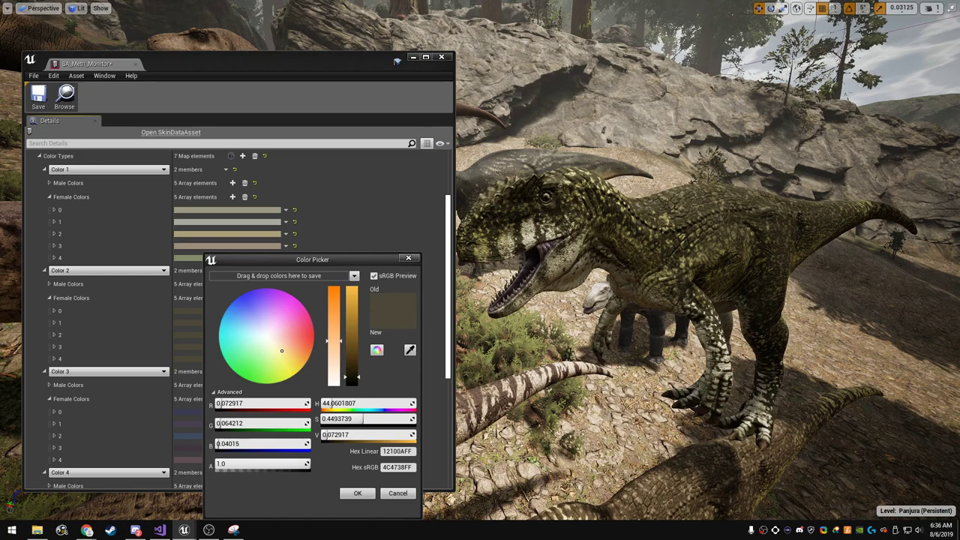
pyautogui.click(218, 359)
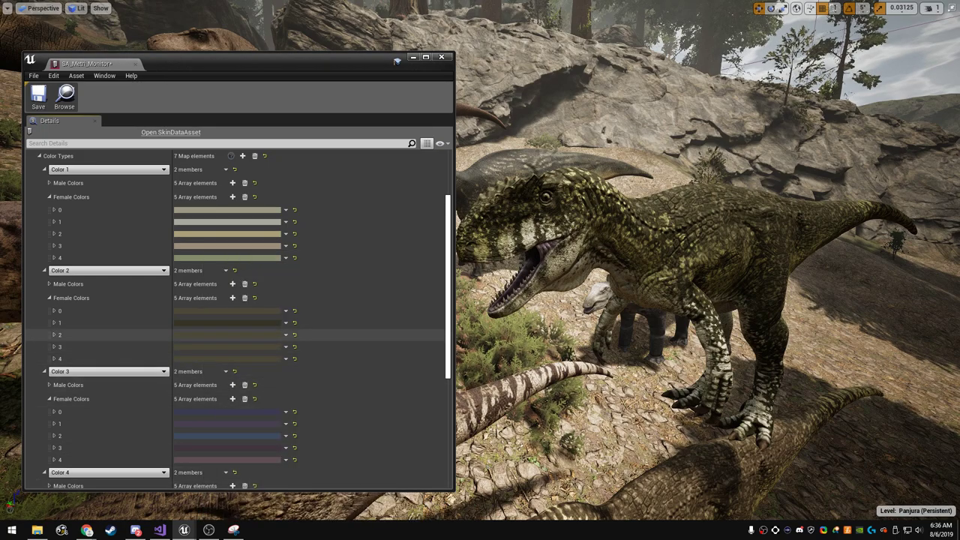
pyautogui.click(218, 335)
pyautogui.moveTo(343, 340); pyautogui.dragTo(361, 369)
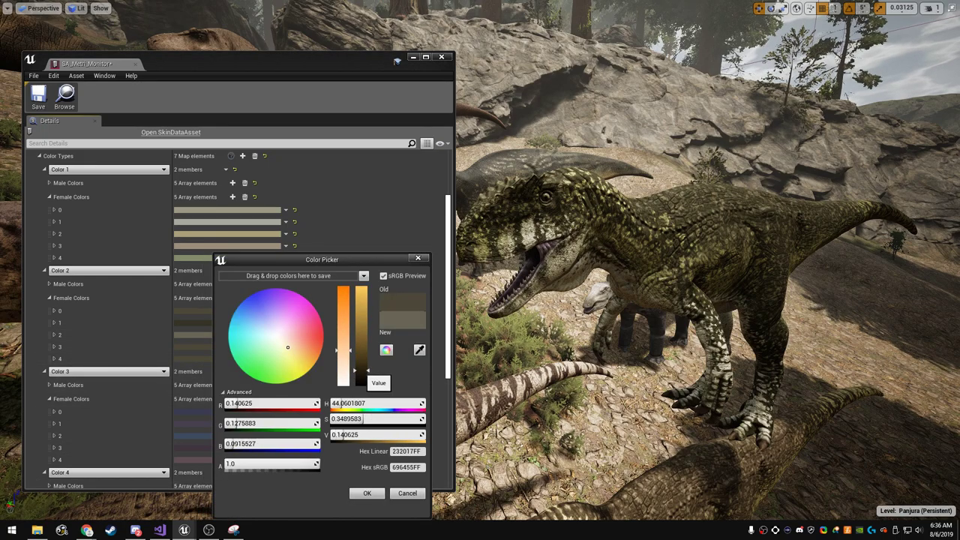
pyautogui.click(367, 493)
pyautogui.click(184, 346)
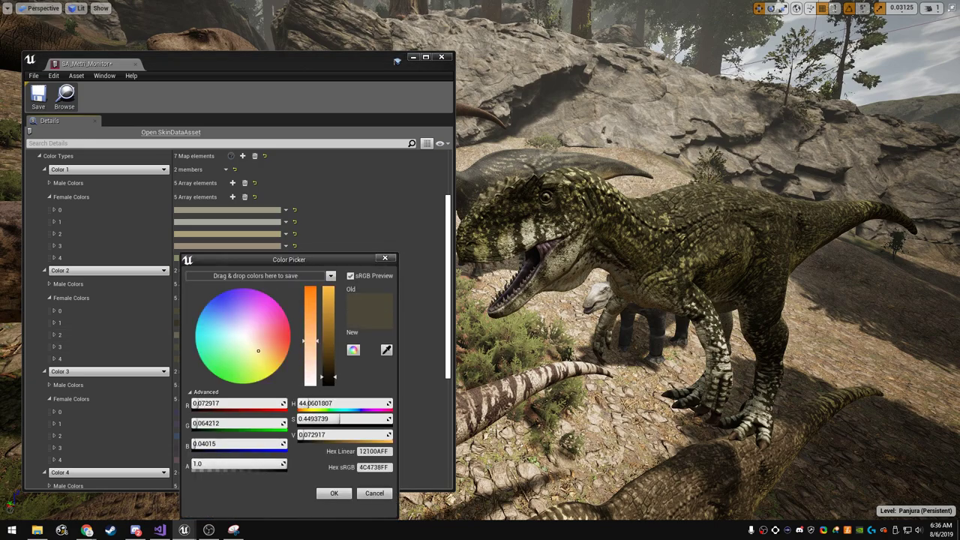
pyautogui.moveTo(307, 403); pyautogui.dragTo(303, 403)
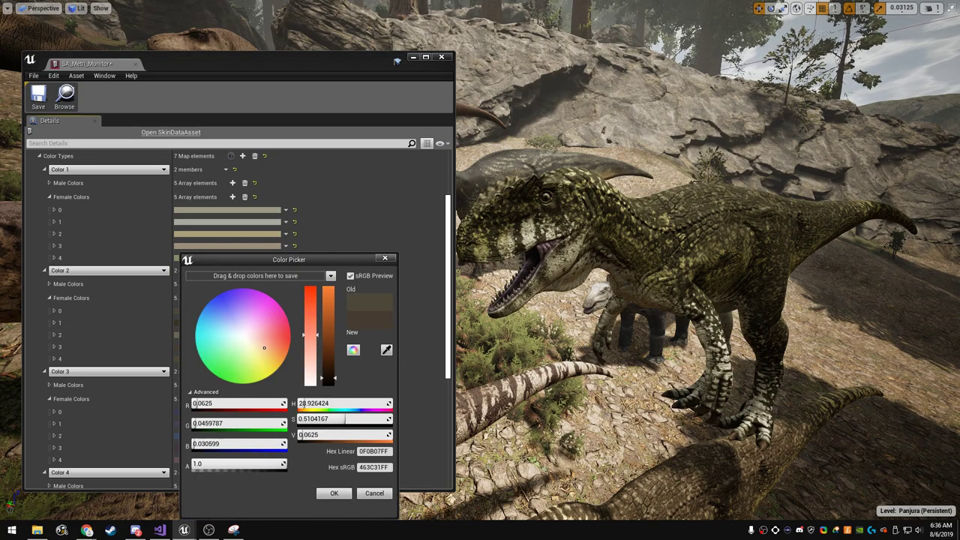
pyautogui.click(334, 493)
pyautogui.click(225, 359)
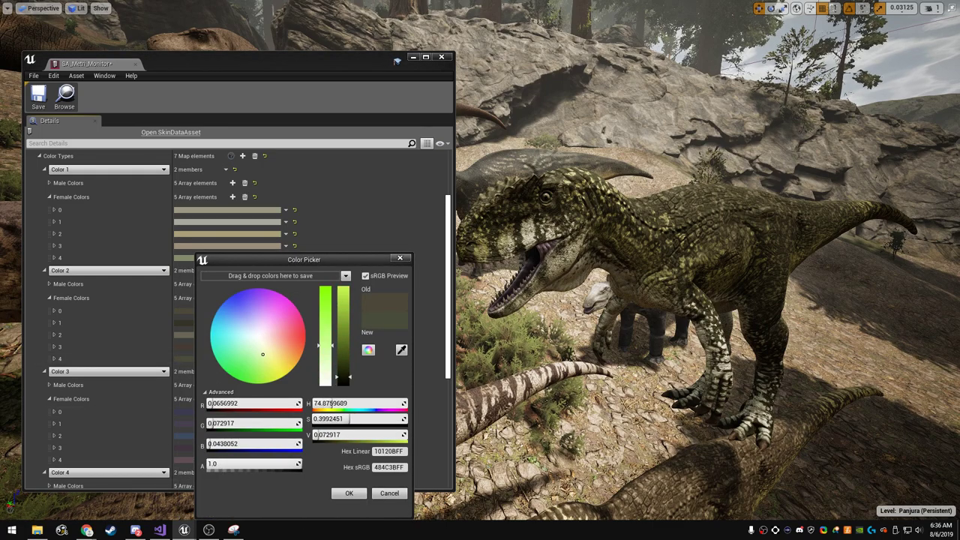
pyautogui.moveTo(325, 346); pyautogui.dragTo(325, 338)
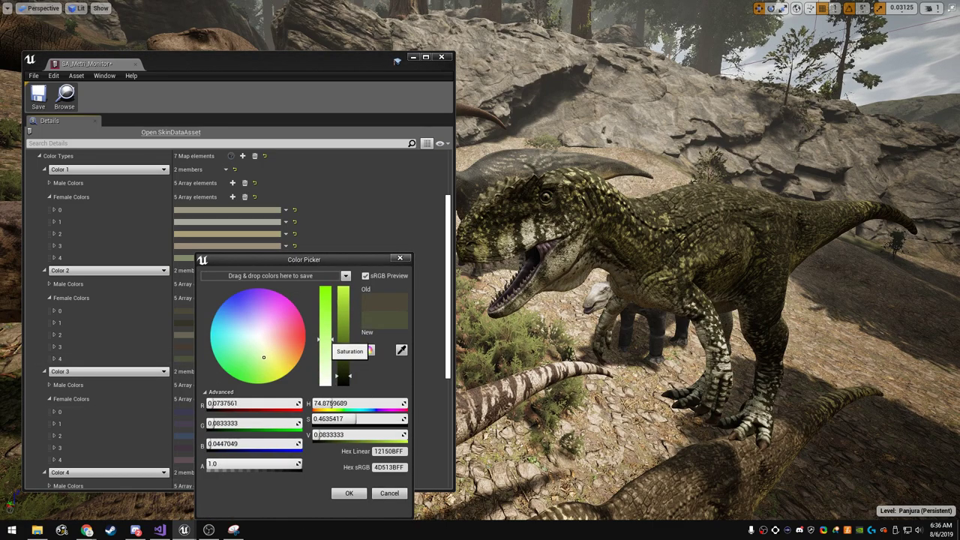
pyautogui.click(348, 493)
# - Paste the olive Tabby shade into Color 3 Female Colors elements 0–4
pyautogui.scroll(-2, 225, 337)
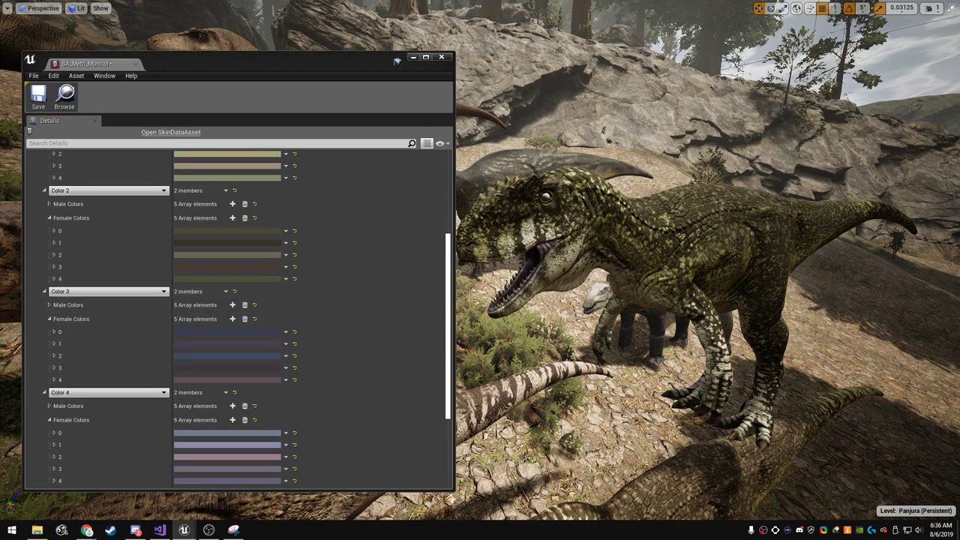
pyautogui.rightClick(230, 331)
pyautogui.click(252, 379)
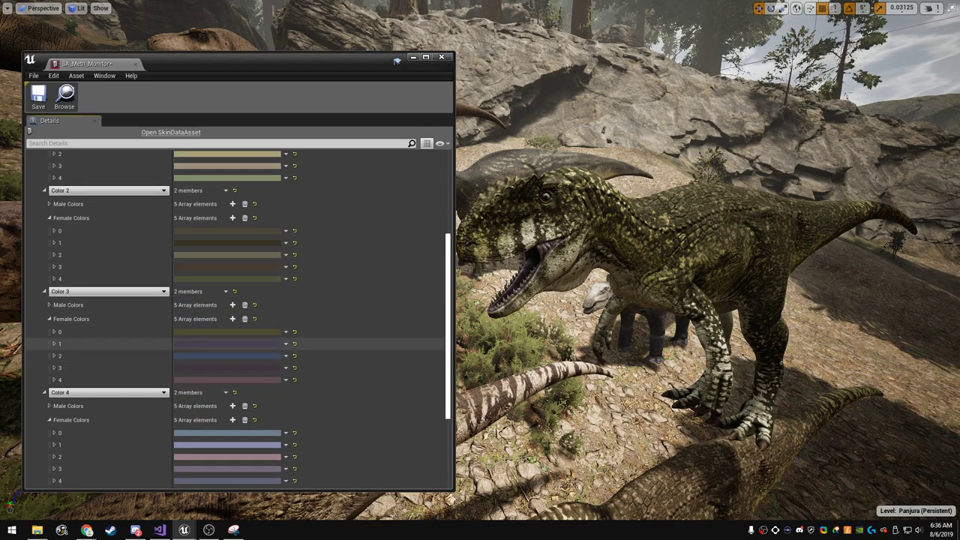
pyautogui.rightClick(208, 343)
pyautogui.click(233, 393)
pyautogui.rightClick(207, 356)
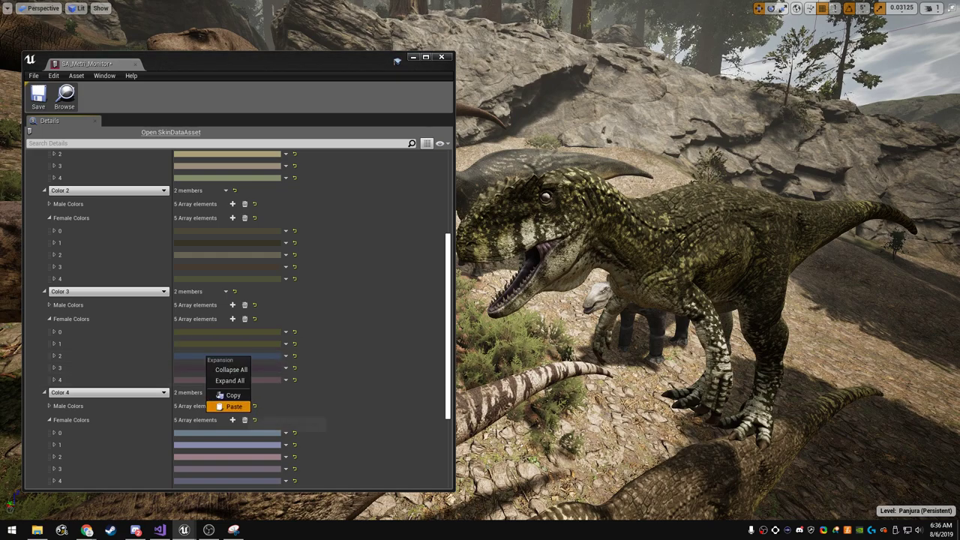
pyautogui.click(225, 406)
pyautogui.rightClick(209, 369)
pyautogui.click(234, 417)
pyautogui.rightClick(217, 381)
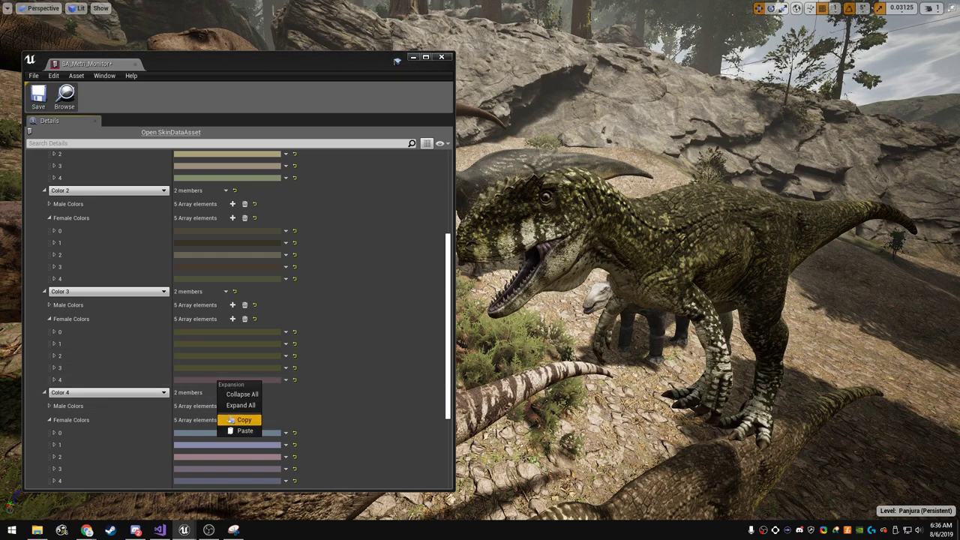
pyautogui.click(230, 420)
# - Make individual Color 3 female swatches brighter, more orange and greener
pyautogui.click(225, 343)
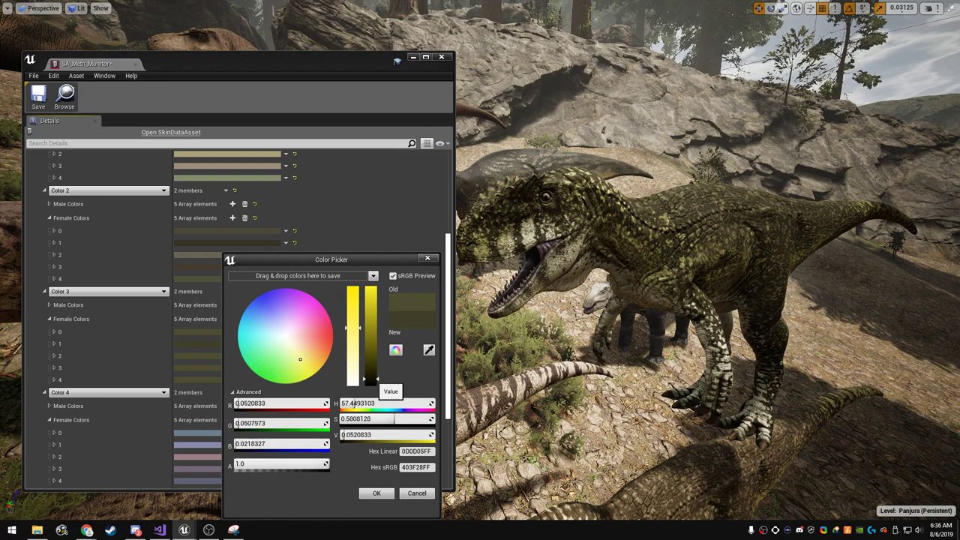
pyautogui.click(377, 493)
pyautogui.click(220, 355)
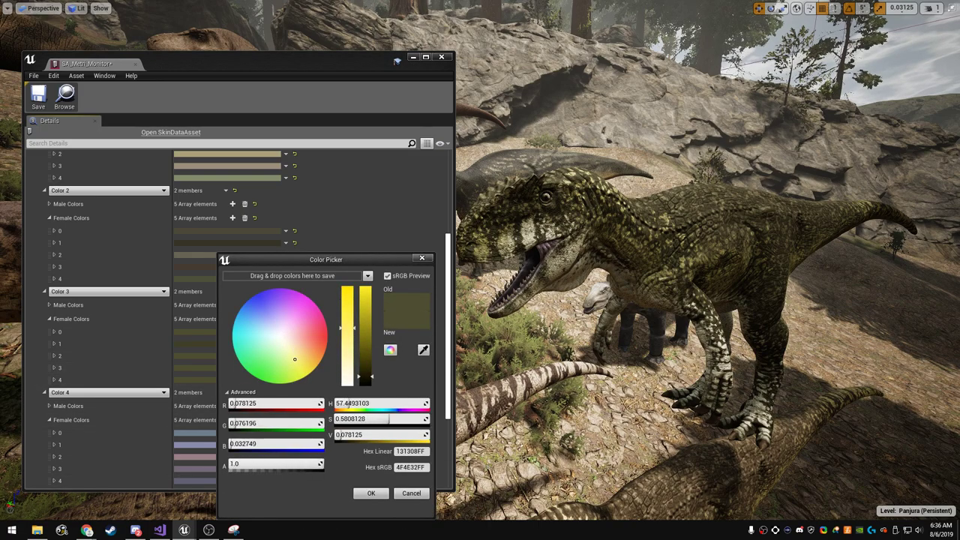
pyautogui.click(365, 371)
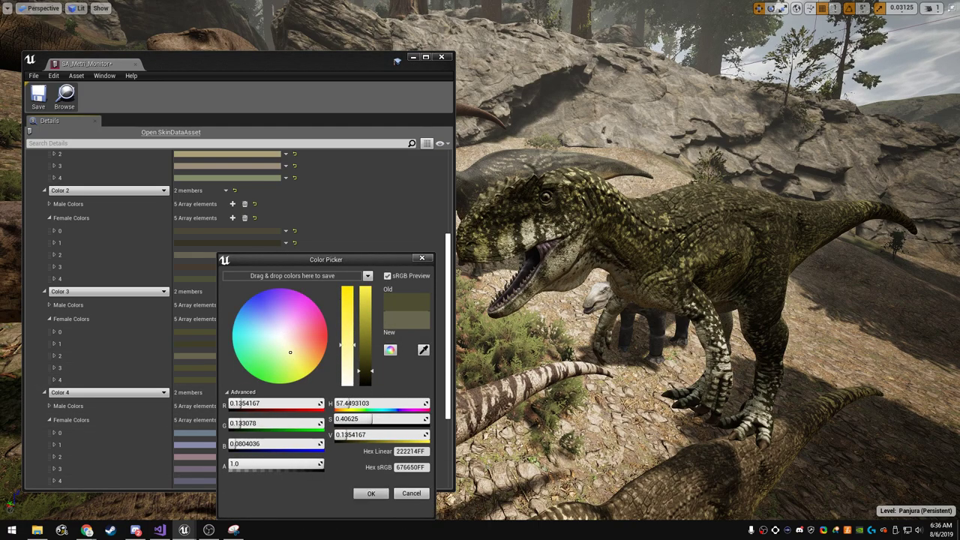
pyautogui.click(371, 493)
pyautogui.click(205, 368)
pyautogui.moveTo(280, 360); pyautogui.dragTo(285, 353)
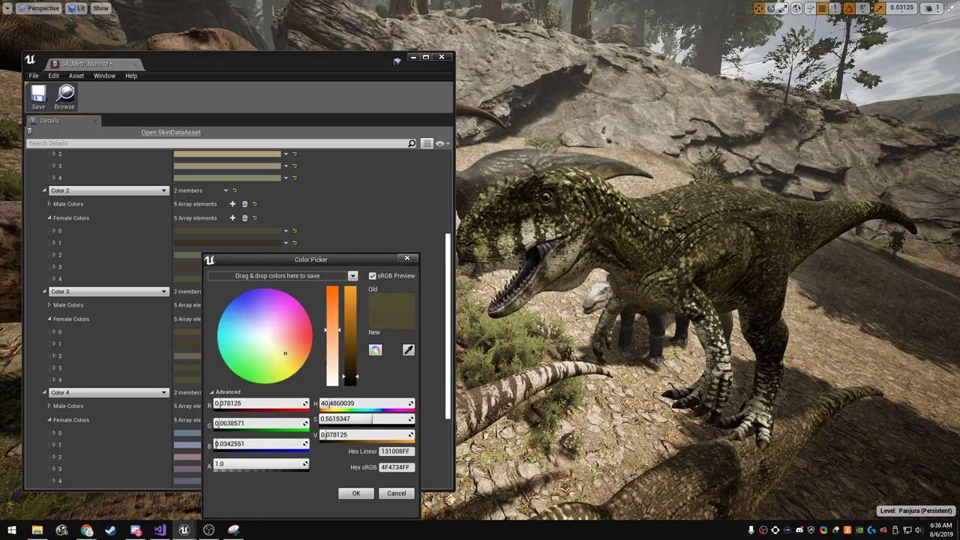
pyautogui.click(356, 493)
pyautogui.click(197, 380)
pyautogui.click(262, 362)
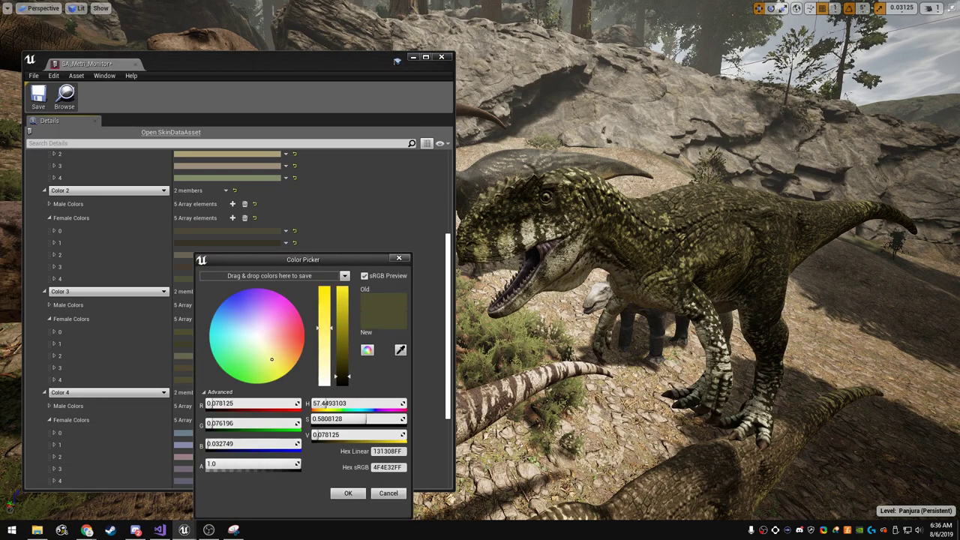
pyautogui.click(348, 493)
# - Paste the light olive Tabby shade into Color 4 Female Colors elements 0–4
pyautogui.scroll(-5, 300, 375)
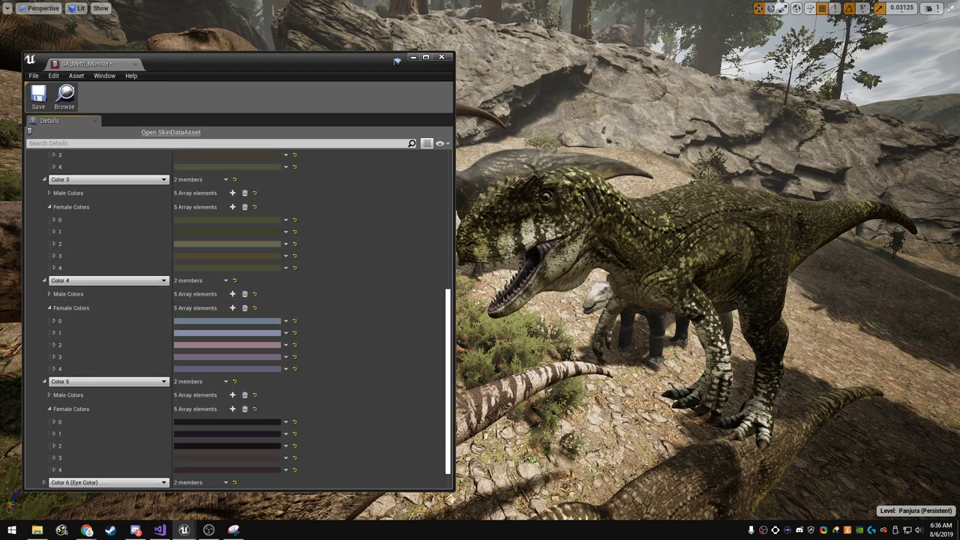
pyautogui.rightClick(223, 322)
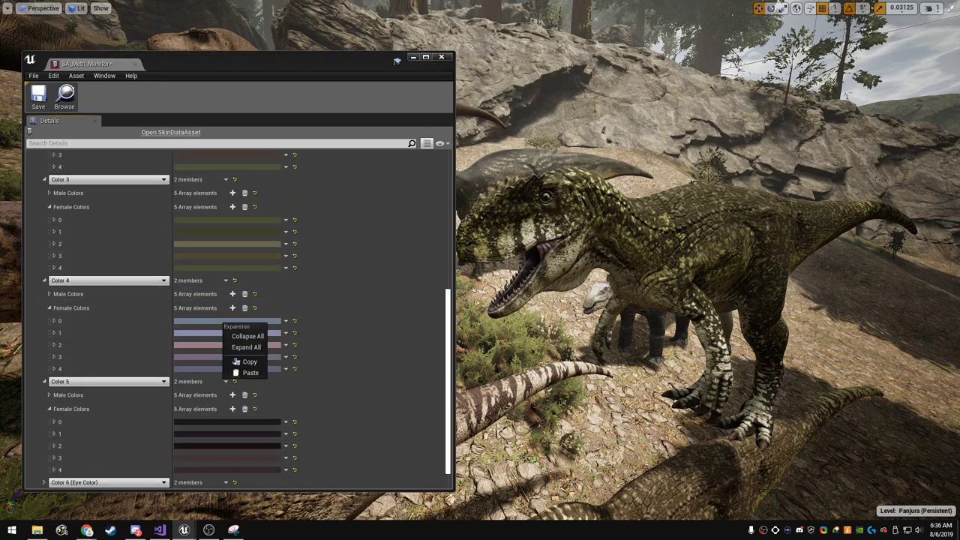
pyautogui.click(247, 373)
pyautogui.rightClick(232, 334)
pyautogui.click(259, 383)
pyautogui.rightClick(225, 345)
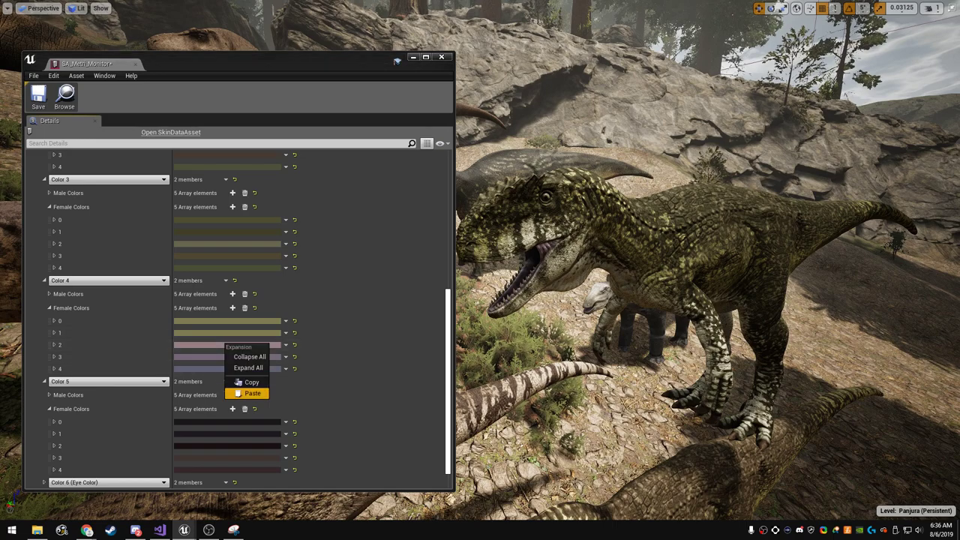
pyautogui.click(250, 395)
pyautogui.rightClick(224, 357)
pyautogui.click(250, 405)
pyautogui.rightClick(224, 369)
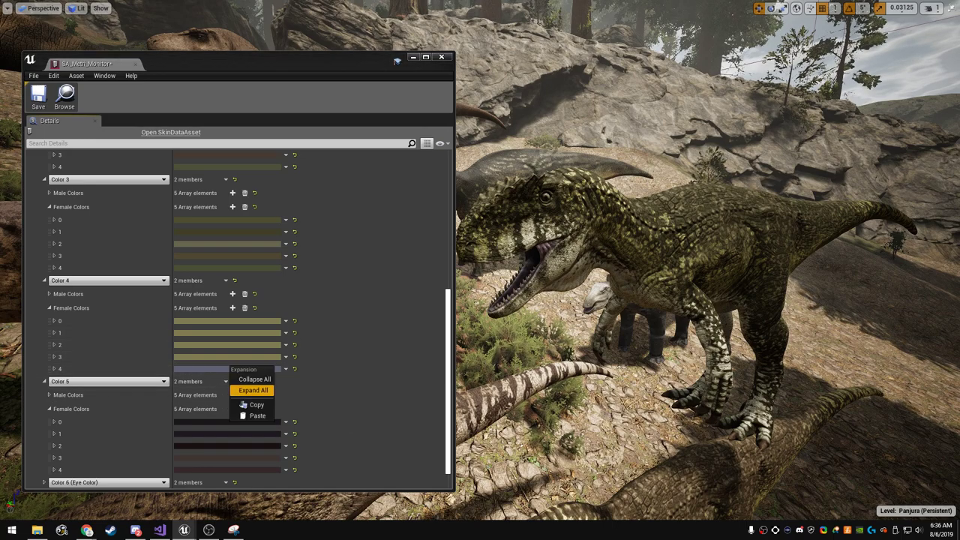
pyautogui.click(250, 417)
# - Make Color 4 female swatches brighter, darker and more orange respectively
pyautogui.click(225, 332)
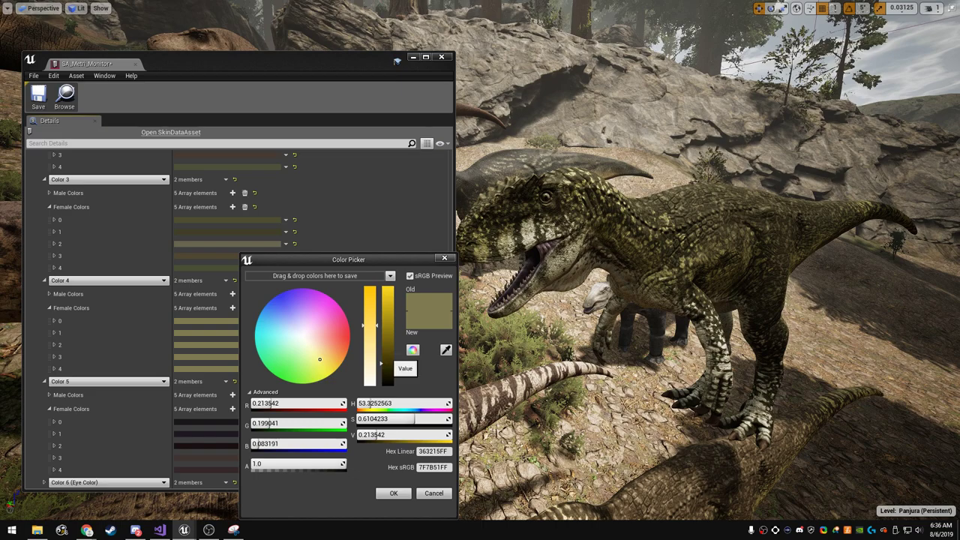
pyautogui.moveTo(387, 364); pyautogui.dragTo(370, 317)
pyautogui.click(215, 345)
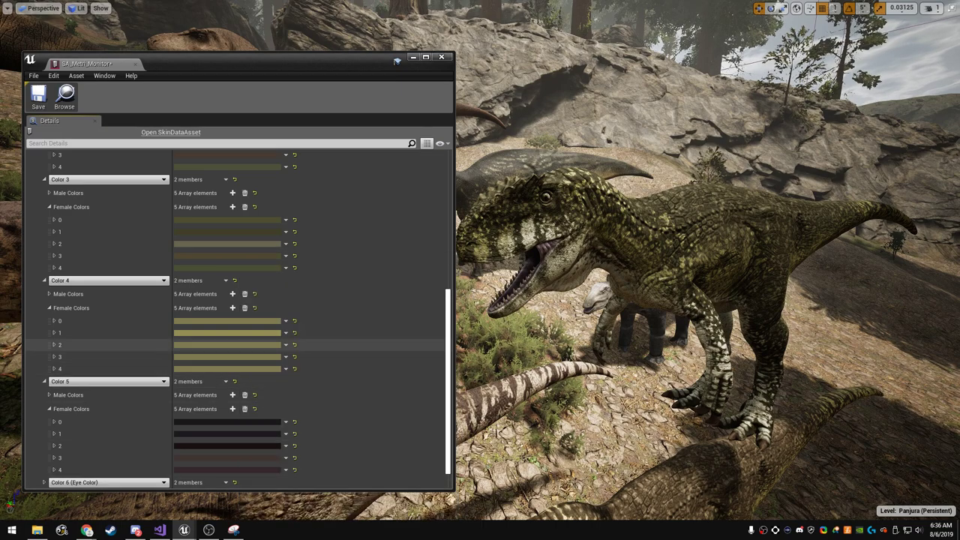
pyautogui.moveTo(377, 365); pyautogui.dragTo(377, 373)
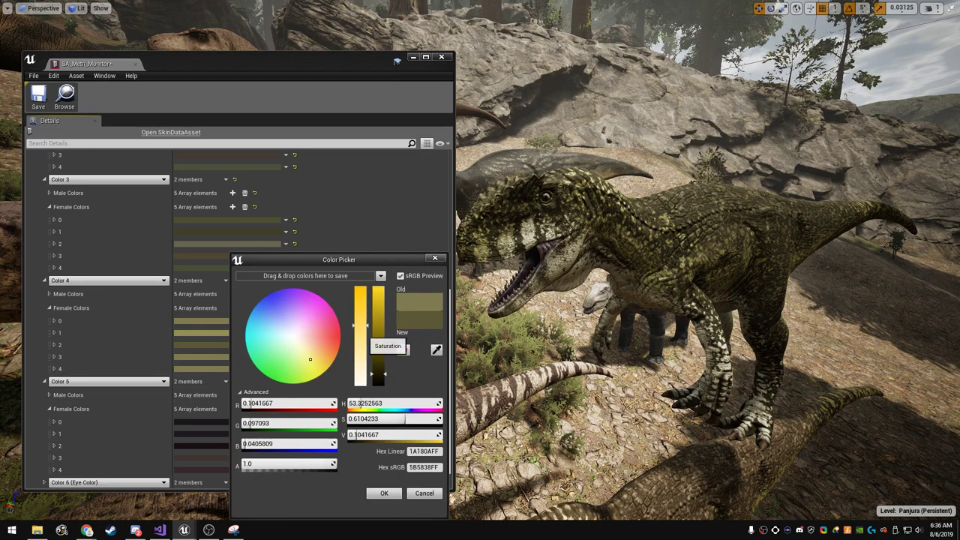
pyautogui.click(385, 493)
pyautogui.click(203, 356)
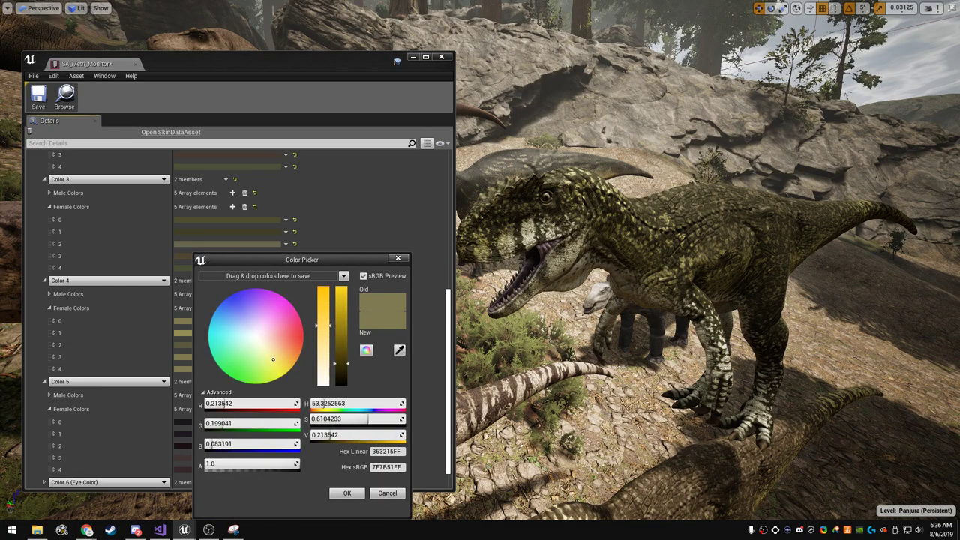
pyautogui.moveTo(273, 359)
pyautogui.mouseDown()
pyautogui.moveTo(280, 353)
pyautogui.moveTo(275, 363)
pyautogui.mouseUp()
pyautogui.click(347, 493)
pyautogui.click(216, 368)
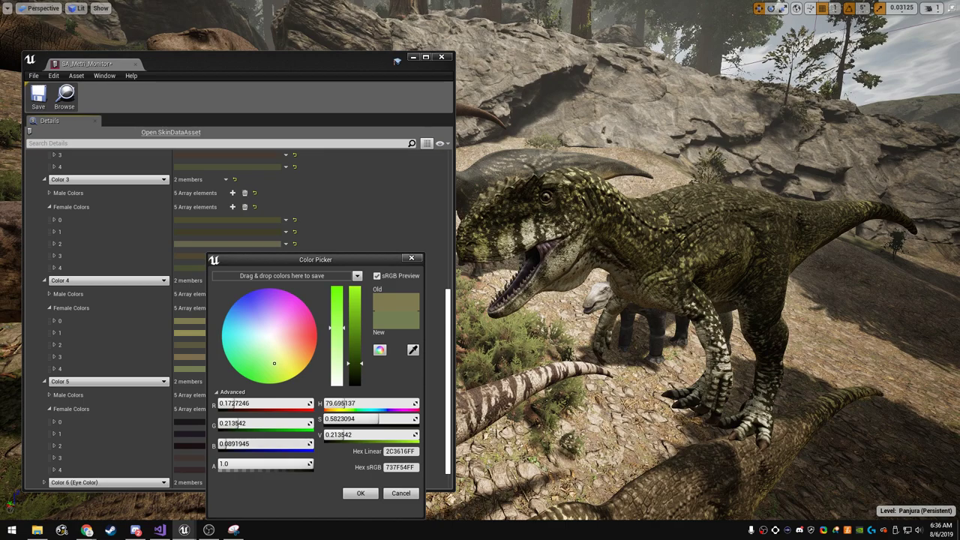
# - Paste the copied olive shade into Color 5 Female Colors elements 0–4
pyautogui.click(361, 493)
pyautogui.scroll(-1, 238, 321)
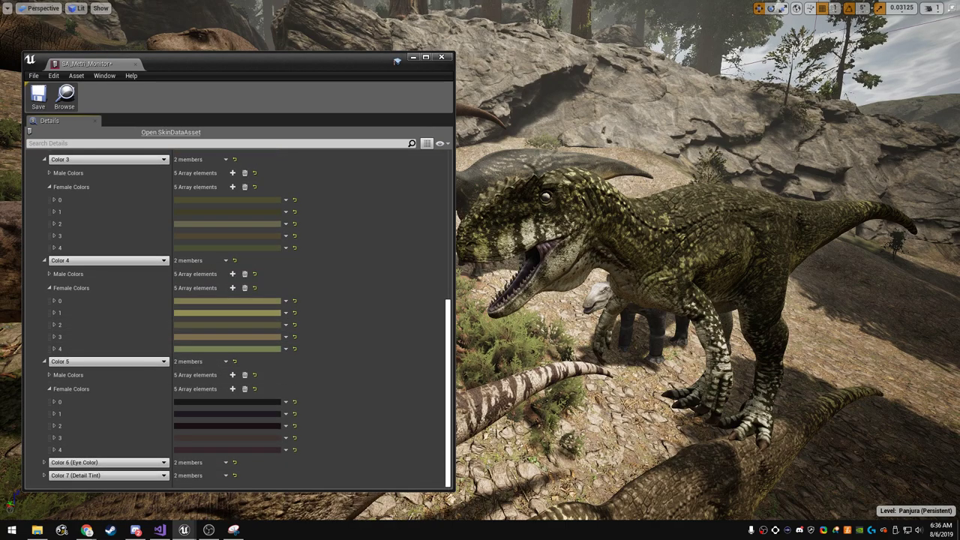
pyautogui.rightClick(217, 406)
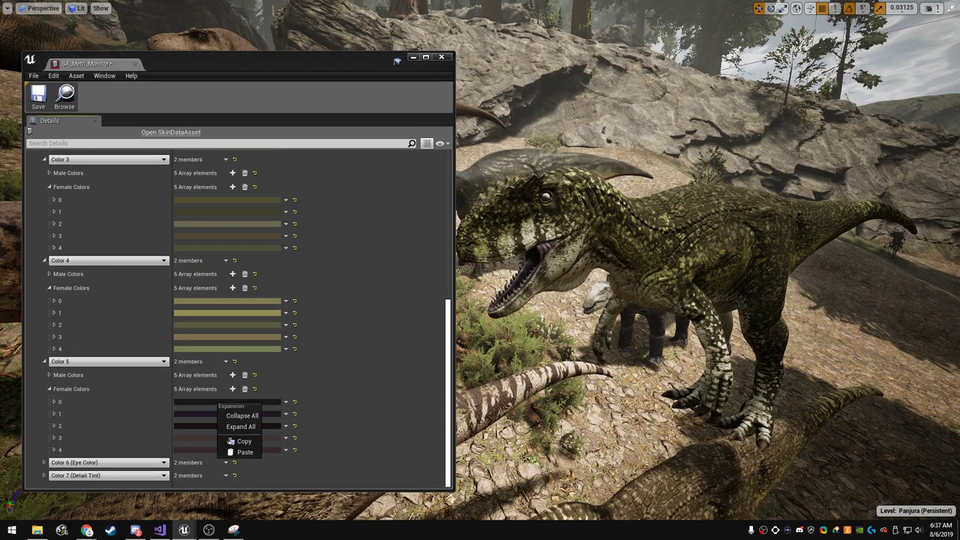
pyautogui.click(234, 451)
pyautogui.rightClick(204, 413)
pyautogui.click(226, 465)
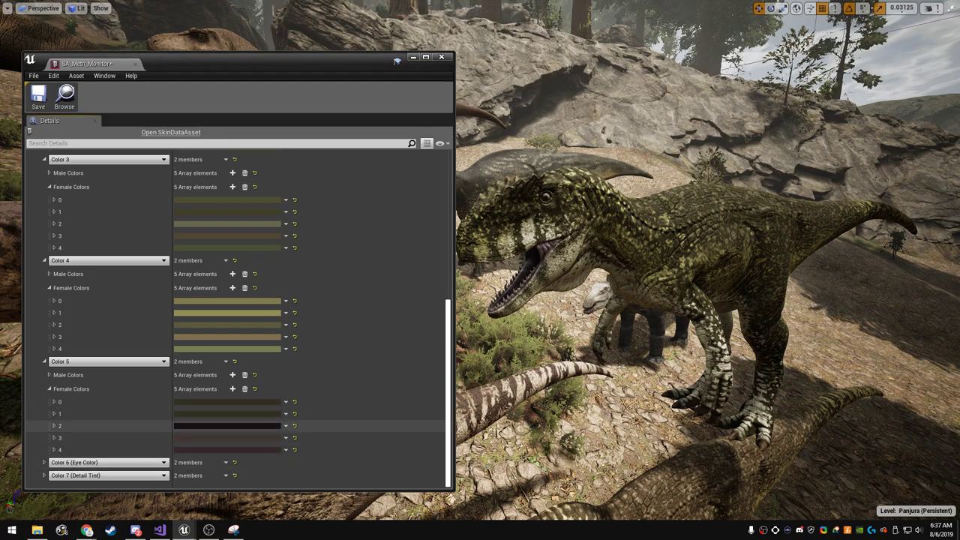
pyautogui.rightClick(200, 425)
pyautogui.click(222, 474)
pyautogui.rightClick(203, 437)
pyautogui.click(224, 489)
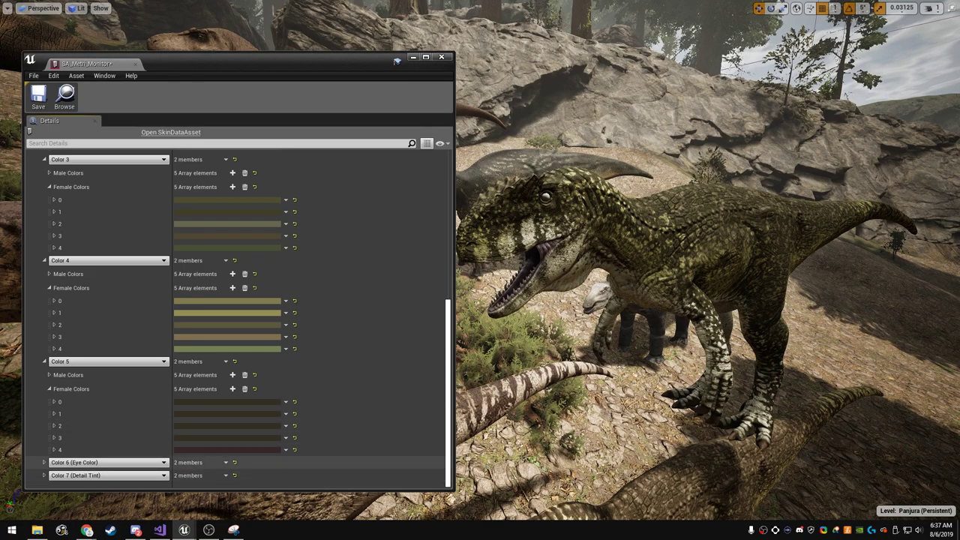
pyautogui.rightClick(204, 449)
pyautogui.click(224, 501)
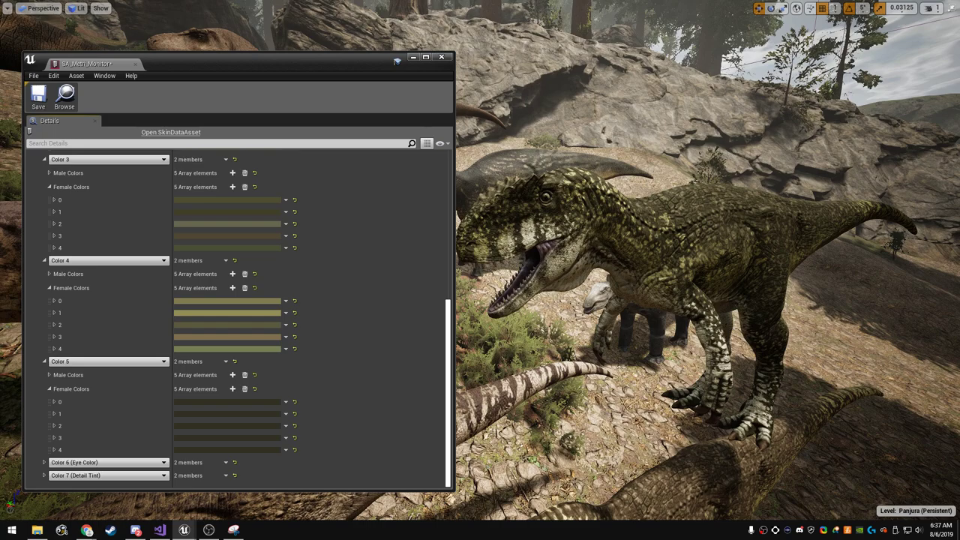
# - Make one dark Color 5 female shade slightly lighter and more saturated
pyautogui.hotkey('alt', 'Tab')
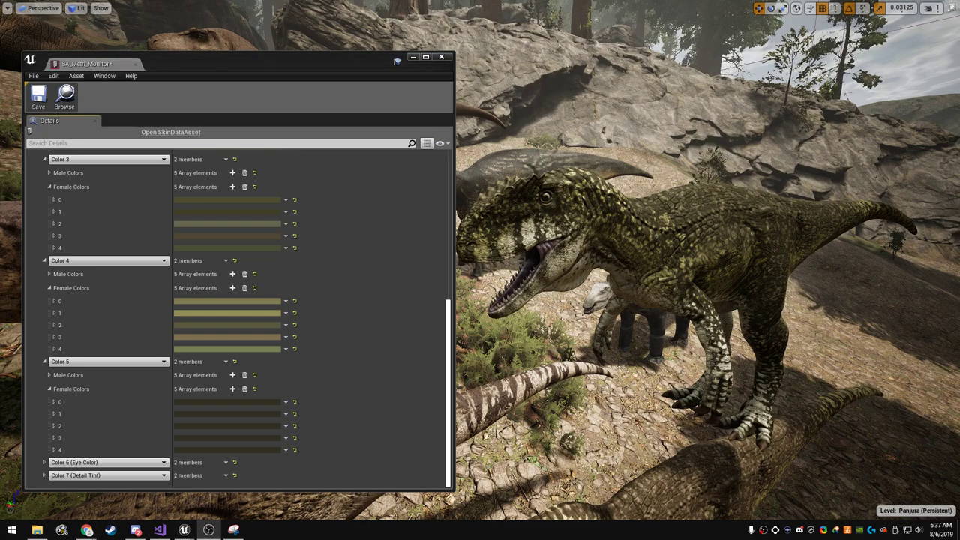
pyautogui.click(225, 414)
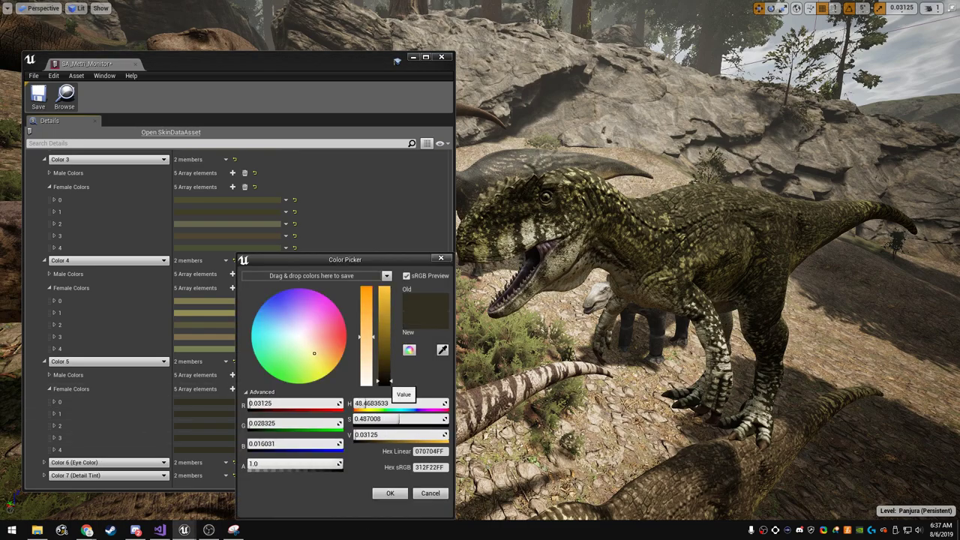
pyautogui.click(390, 493)
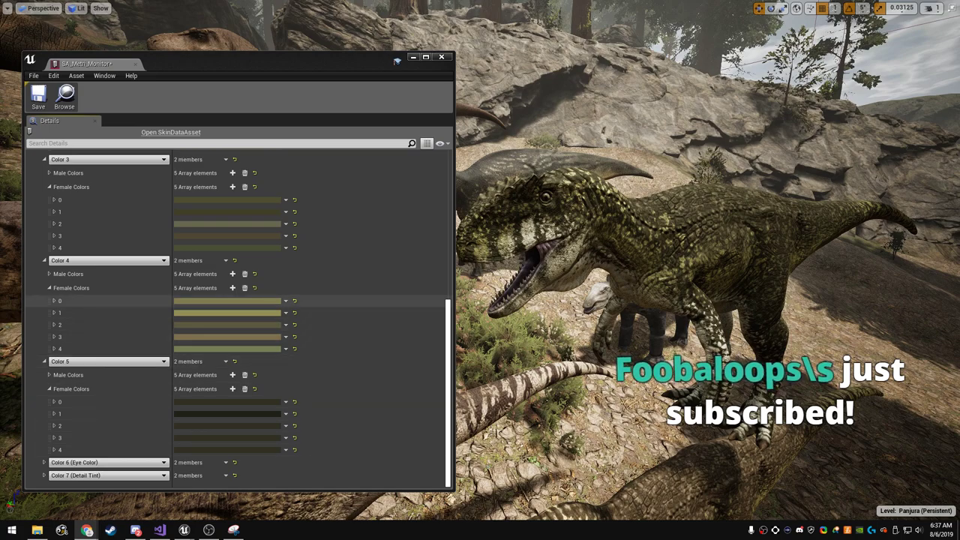
pyautogui.click(225, 426)
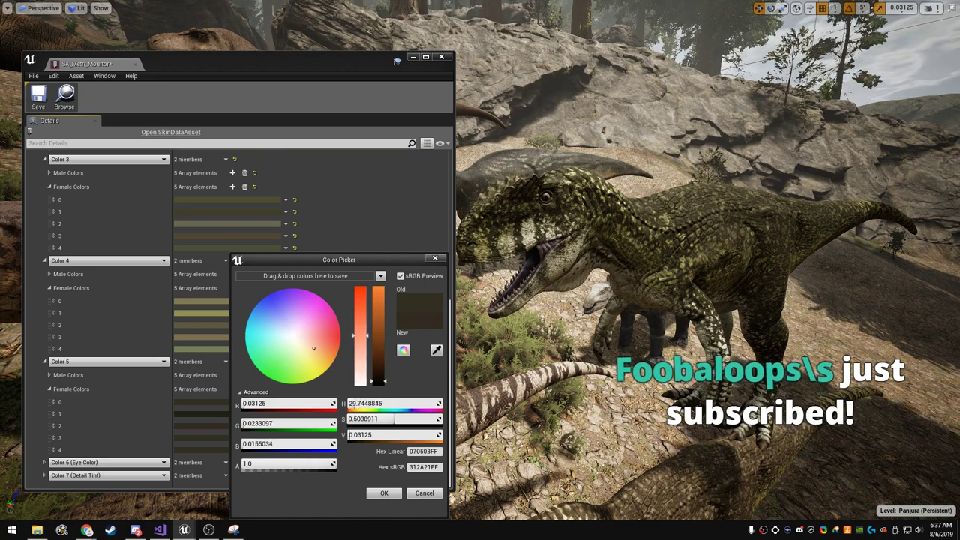
pyautogui.click(385, 493)
pyautogui.click(202, 438)
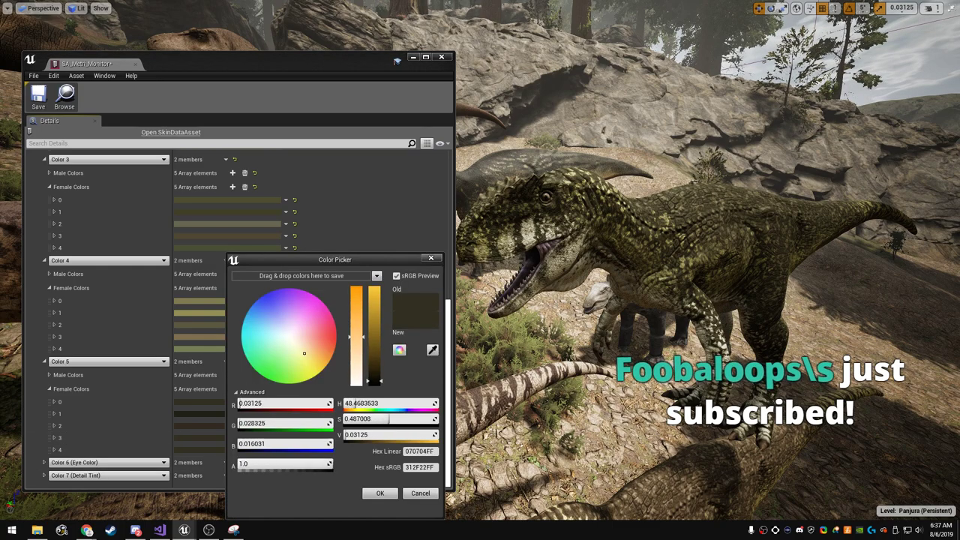
pyautogui.click(381, 493)
pyautogui.click(218, 449)
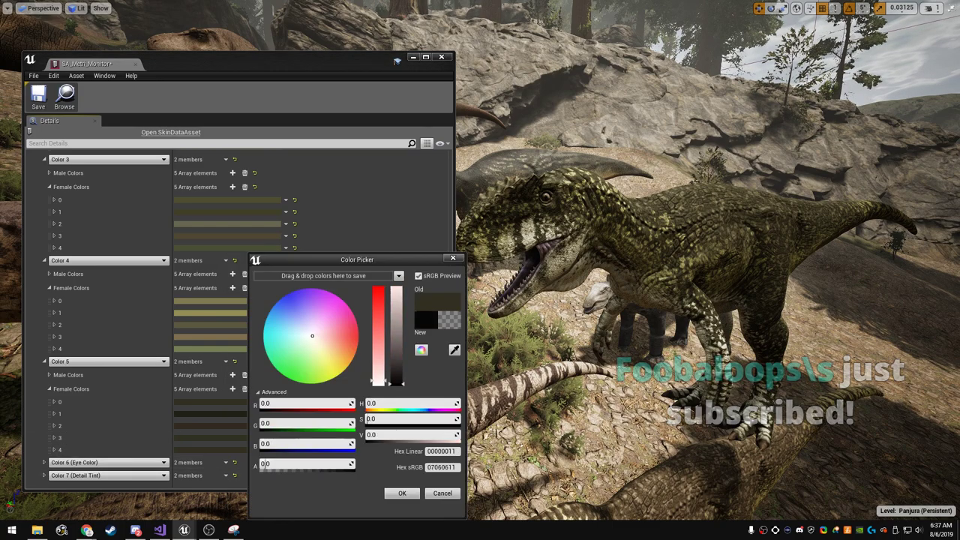
pyautogui.moveTo(397, 382); pyautogui.dragTo(397, 375)
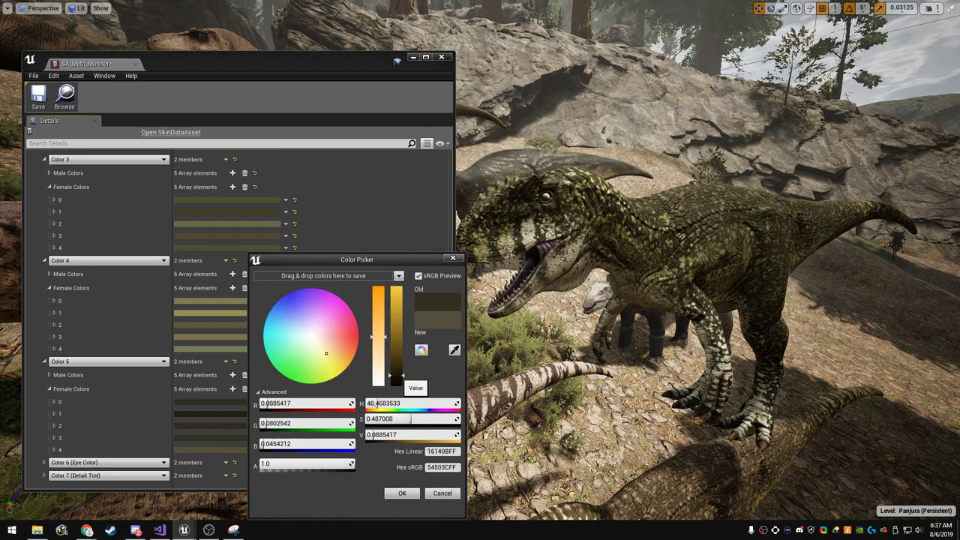
pyautogui.moveTo(378, 337); pyautogui.dragTo(378, 328)
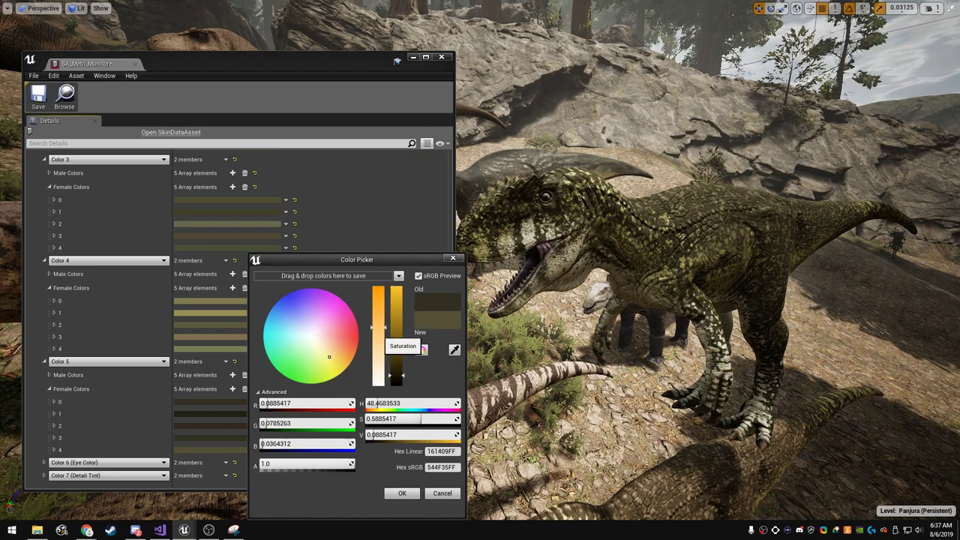
pyautogui.moveTo(396, 376); pyautogui.dragTo(396, 377)
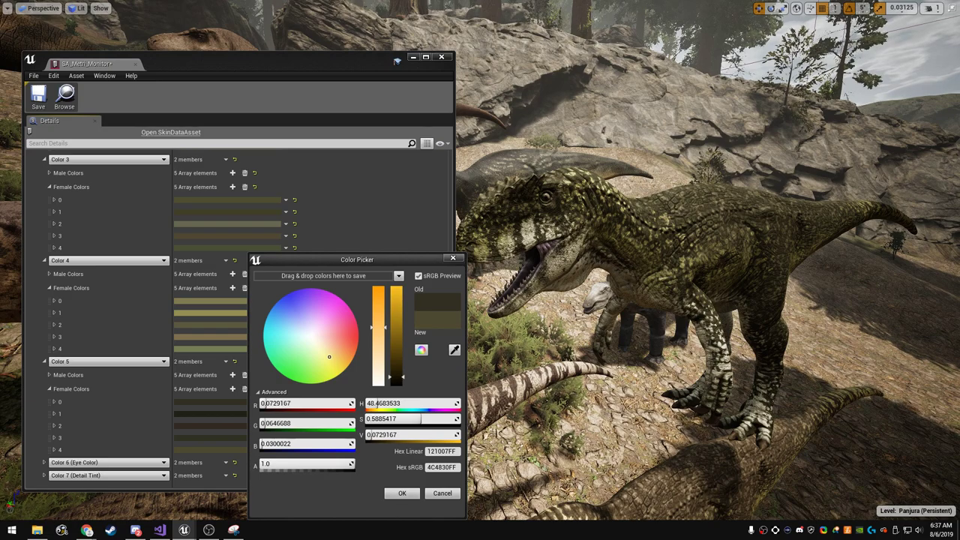
pyautogui.click(402, 493)
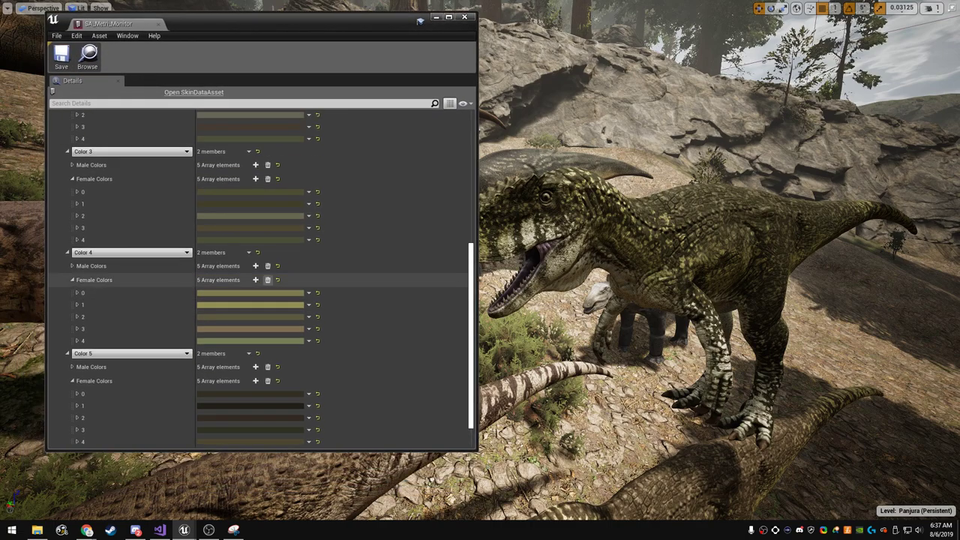
# - Review the Details panel, reposition the Monitor skin asset editor, then close it
pyautogui.scroll(-10, 253, 288)
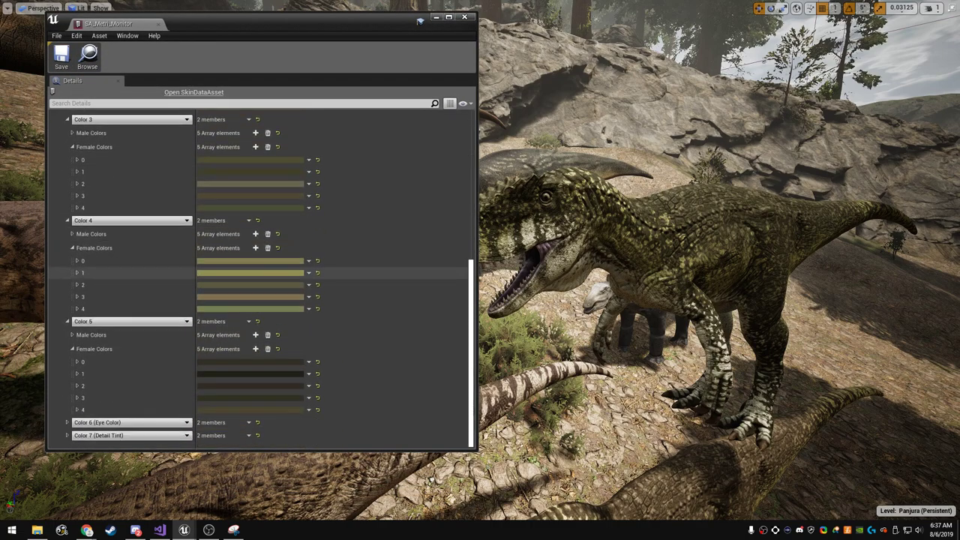
pyautogui.scroll(-3, 255, 298)
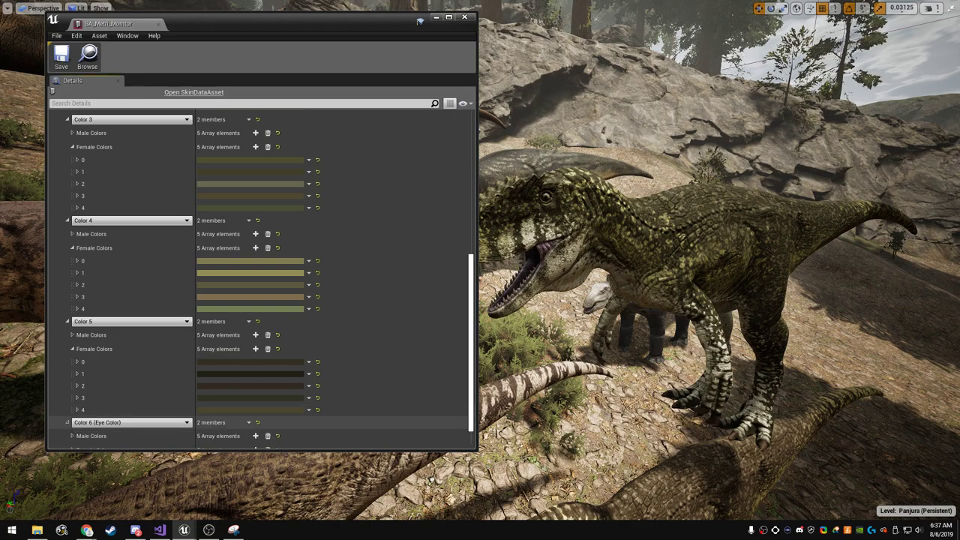
pyautogui.scroll(-2, 255, 338)
pyautogui.scroll(1, 255, 285)
pyautogui.scroll(8, 255, 285)
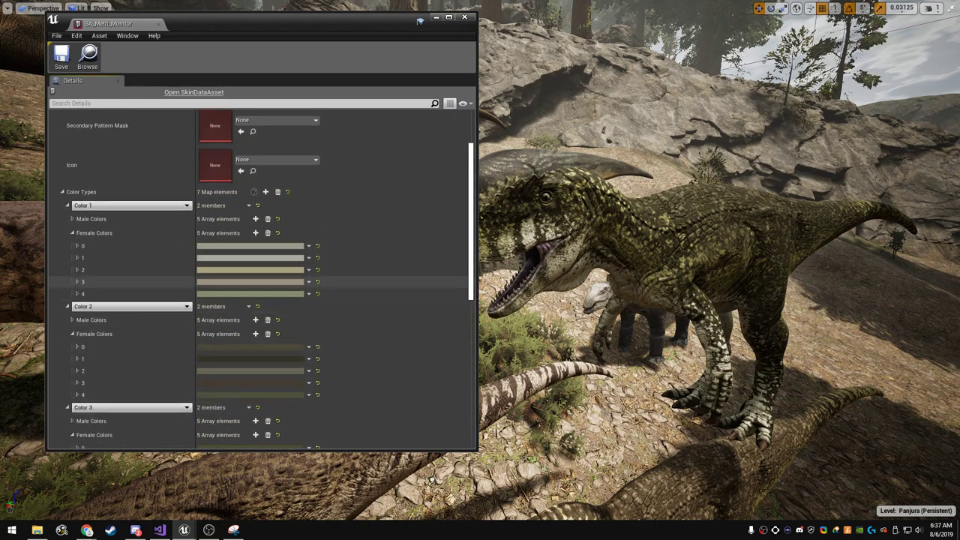
pyautogui.scroll(3, 255, 285)
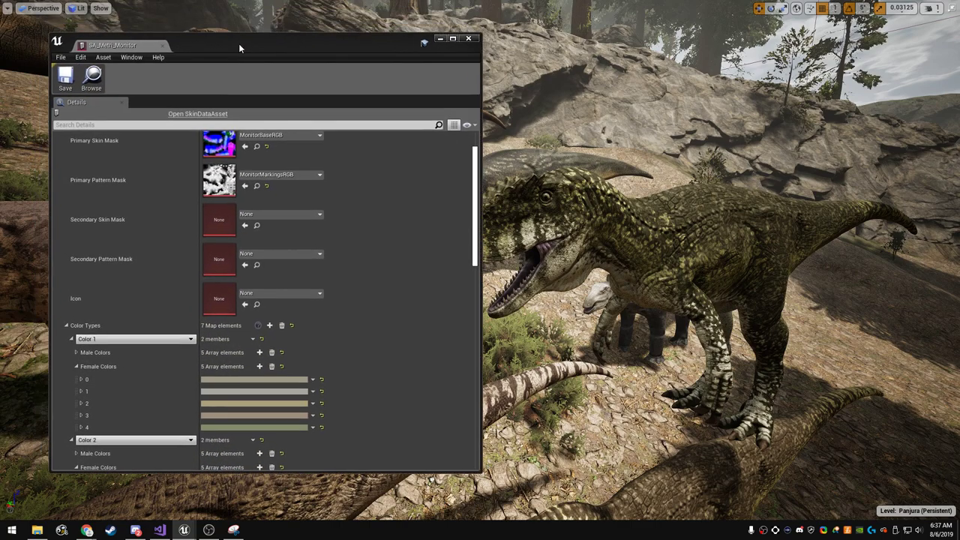
pyautogui.moveTo(234, 23); pyautogui.dragTo(282, 57)
pyautogui.scroll(1, 300, 262)
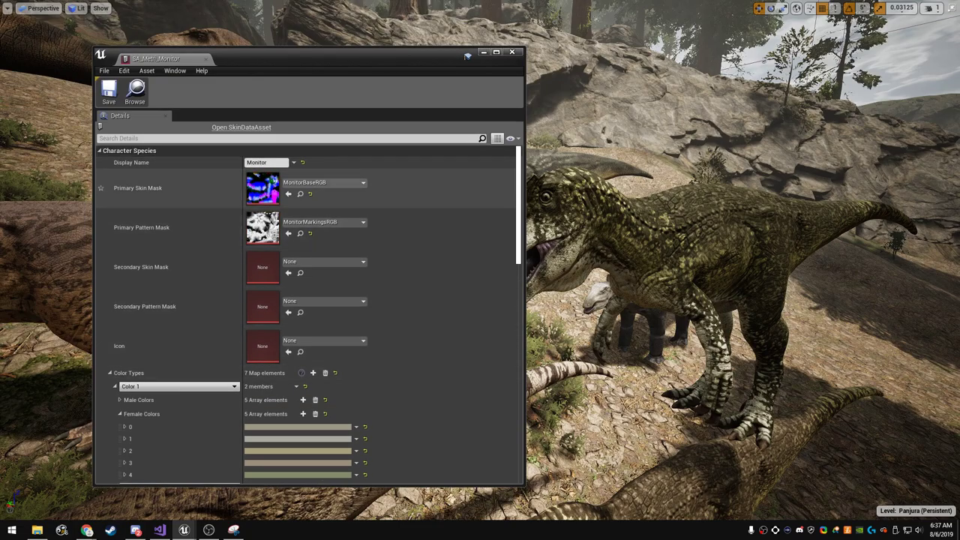
pyautogui.moveTo(365, 58); pyautogui.dragTo(315, 54)
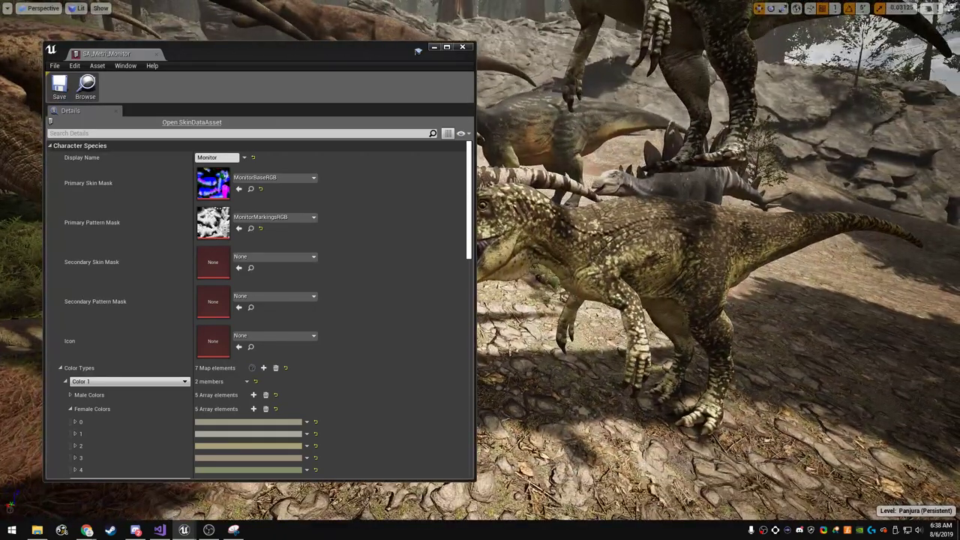
pyautogui.click(462, 46)
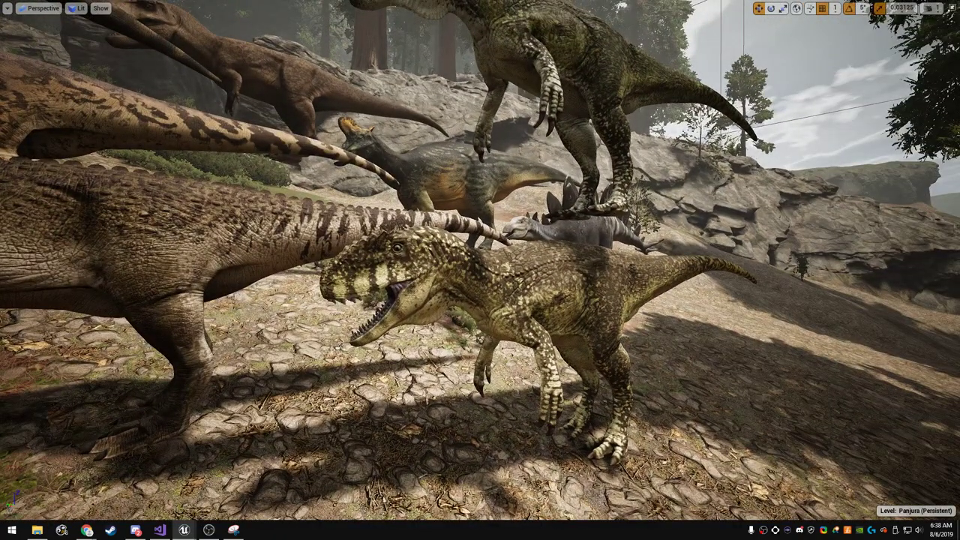
# - Restore the full layout, open the Latenivenatrix/Tabby folder and drag MI_Laten_Skin2 onto the raptor
pyautogui.press('F11')
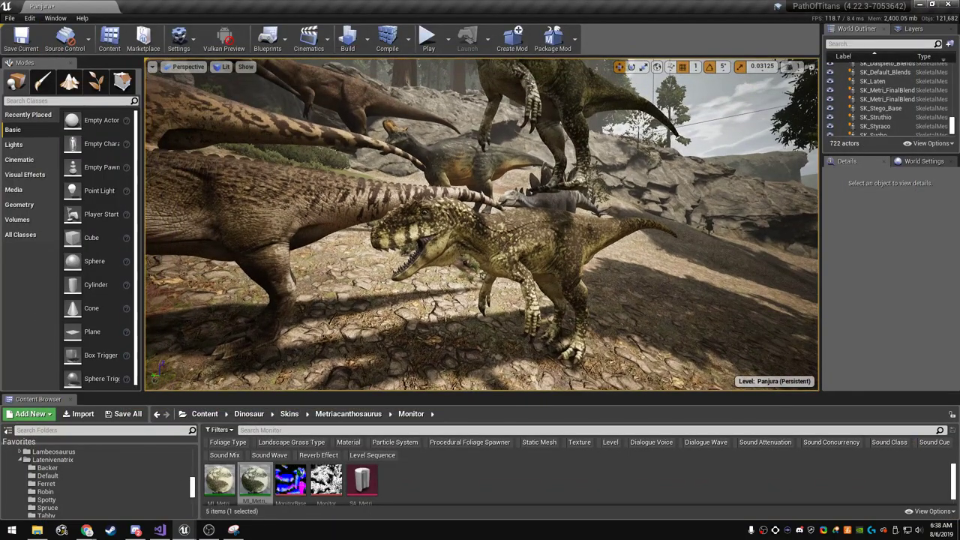
pyautogui.moveTo(113, 393); pyautogui.dragTo(113, 373)
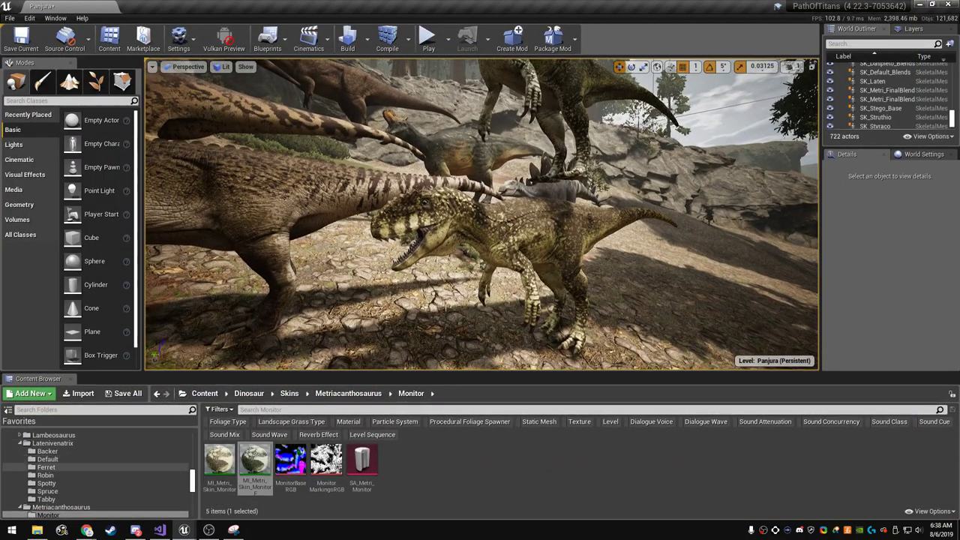
pyautogui.click(45, 499)
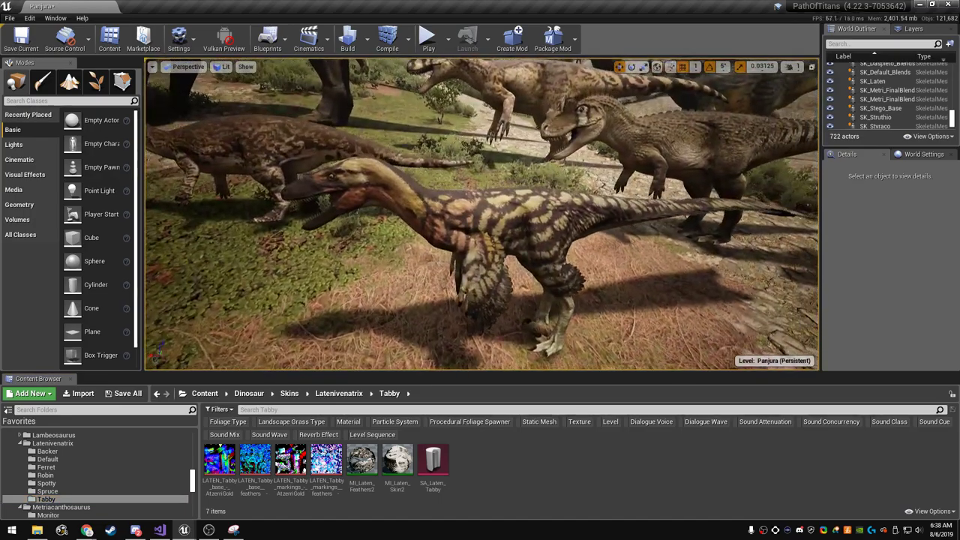
pyautogui.moveTo(397, 459); pyautogui.dragTo(535, 182)
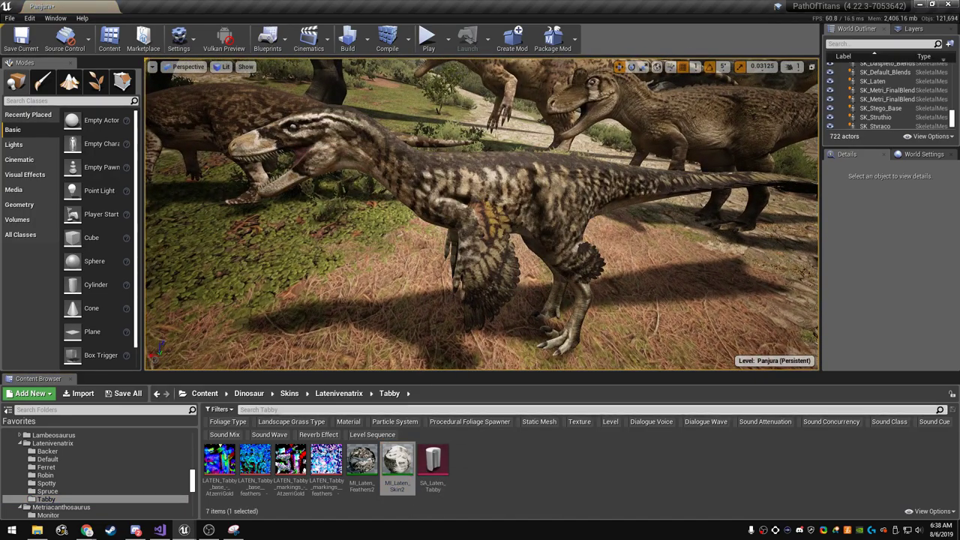
# - Apply MI_Laten_Feathers2 to the raptor and select the raptor actor in the scene
pyautogui.moveTo(362, 459); pyautogui.dragTo(511, 255)
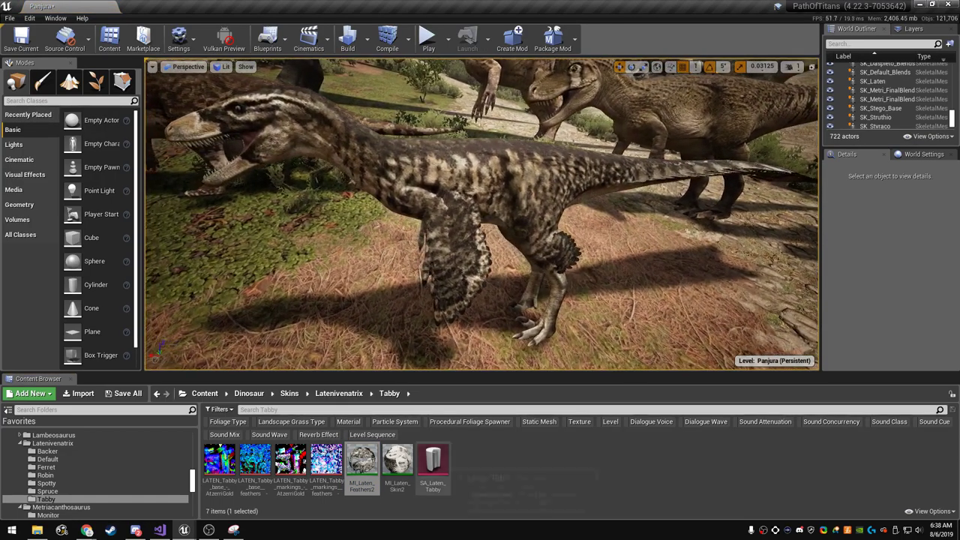
pyautogui.click(433, 459)
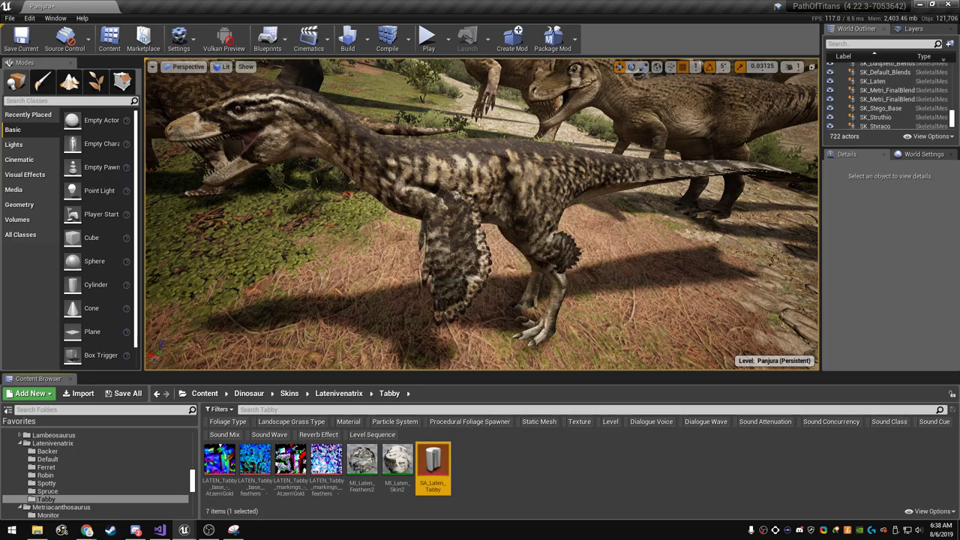
pyautogui.click(450, 225)
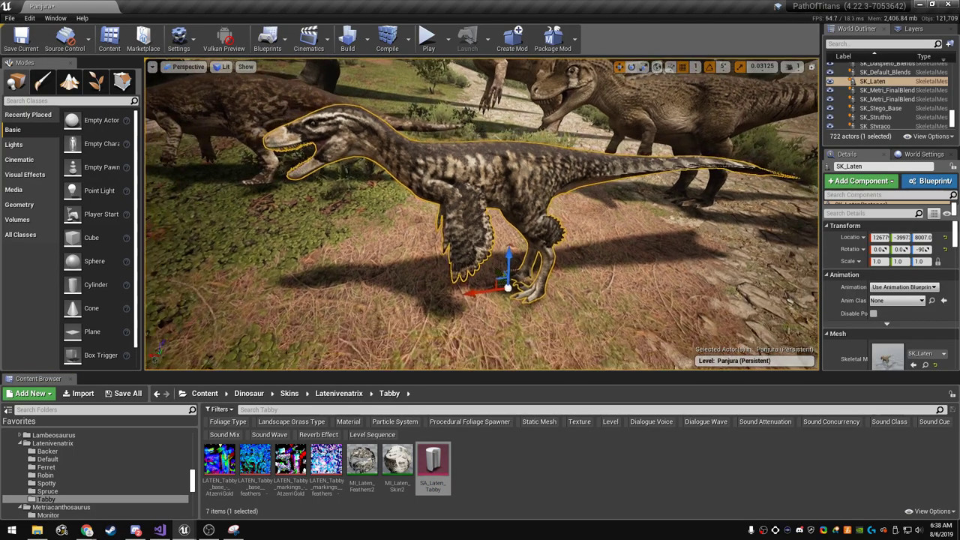
# - Alt-drag the raptor to place a duplicate, SK_Laten2, behind the original
pyautogui.keyDown('alt'); pyautogui.moveTo(514, 304); pyautogui.dragTo(513, 98); pyautogui.keyUp('alt')
pyautogui.moveTo(480, 218); pyautogui.dragTo(481, 217, button='right')
pyautogui.press('Escape')
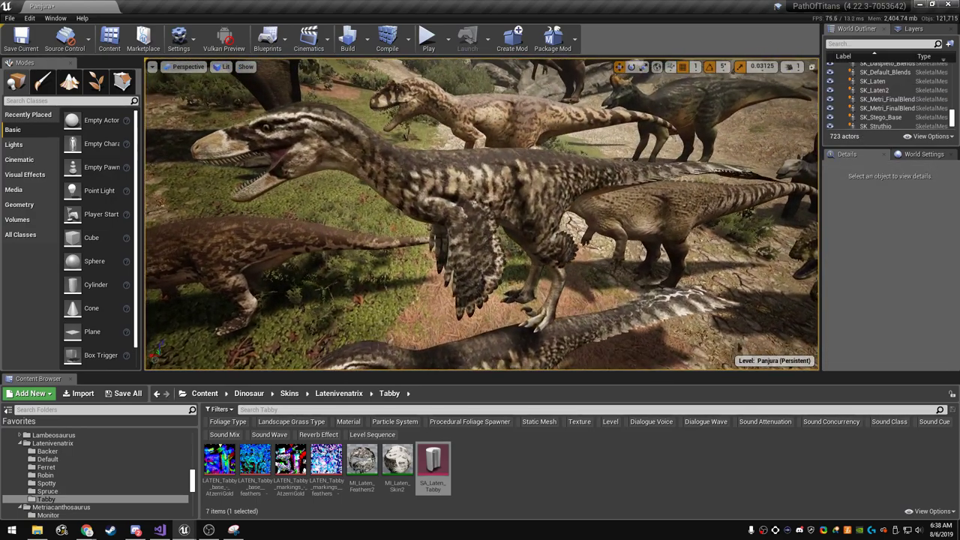
# - Rename the MI_Laten_Skin2 material to MI_Laten_Tabby
pyautogui.click(397, 462)
pyautogui.rightClick(399, 463)
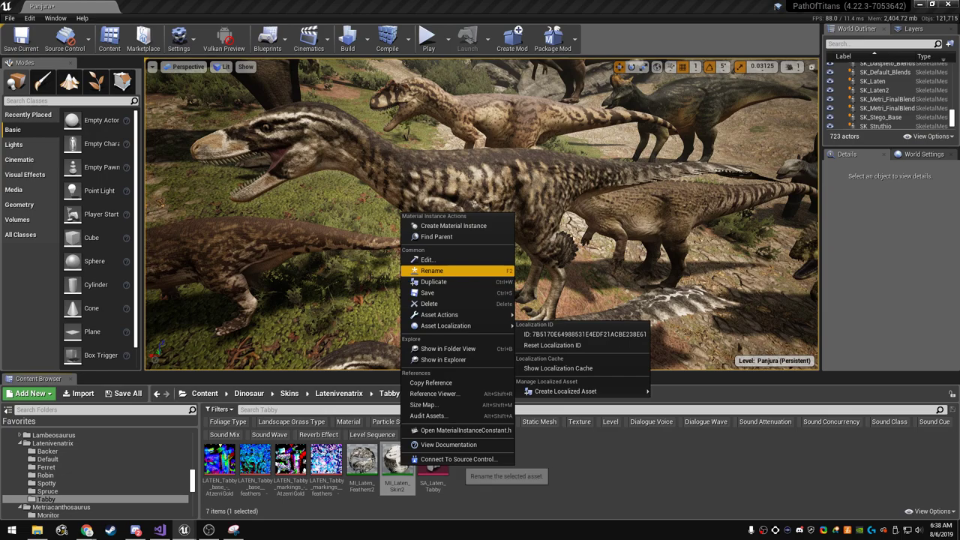
pyautogui.click(432, 270)
pyautogui.write('MI_Laten_Tab')
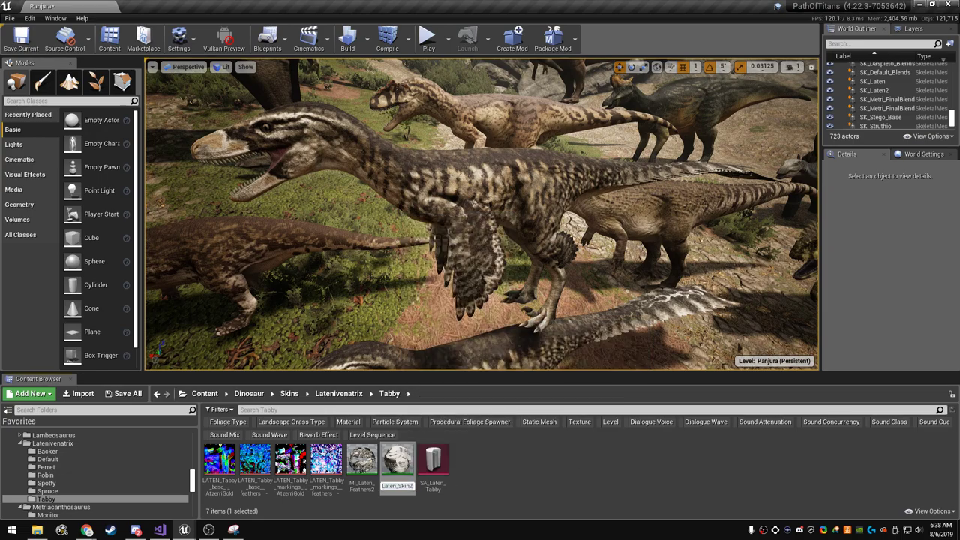
pyautogui.write('by')
pyautogui.press('Return')
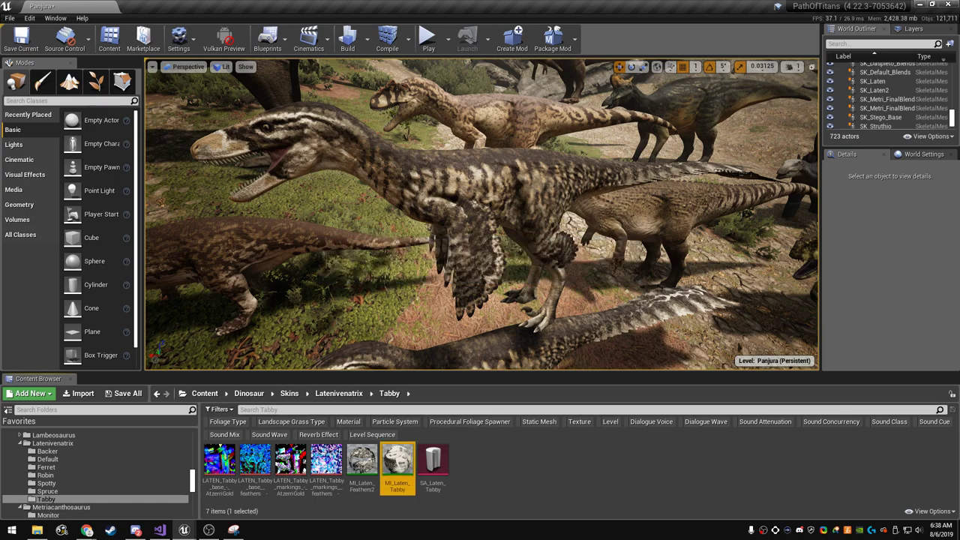
# - Rename MI_Laten_Feathers2 to MI_Laten_Feathers_Tabby
pyautogui.rightClick(362, 460)
pyautogui.click(406, 256)
pyautogui.press('End')
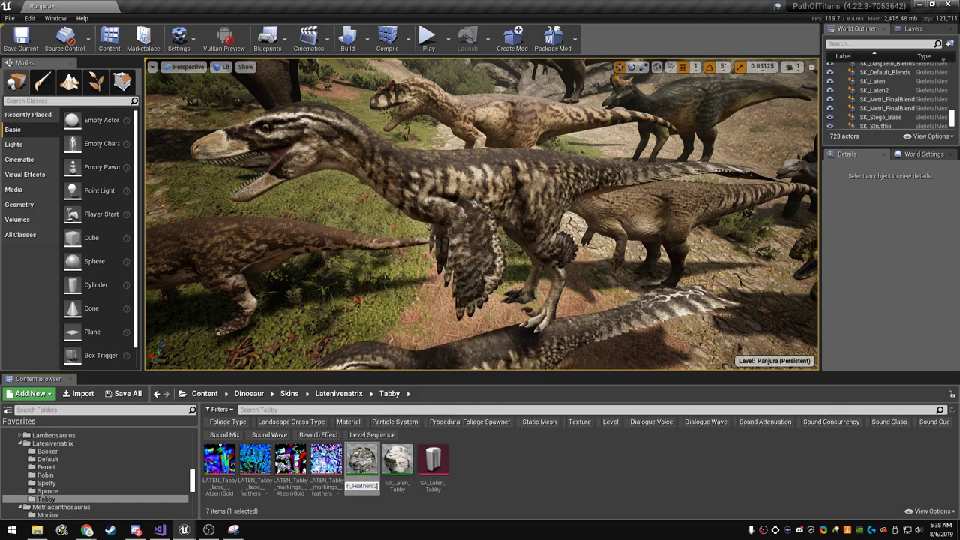
pyautogui.press('BackSpace')
pyautogui.write('_Tabby')
pyautogui.press('Return')
# - Duplicate MI_Laten_Tabby as MI_Laten_TabbyF and apply it to the raptor in the viewport
pyautogui.rightClick(401, 460)
pyautogui.click(439, 277)
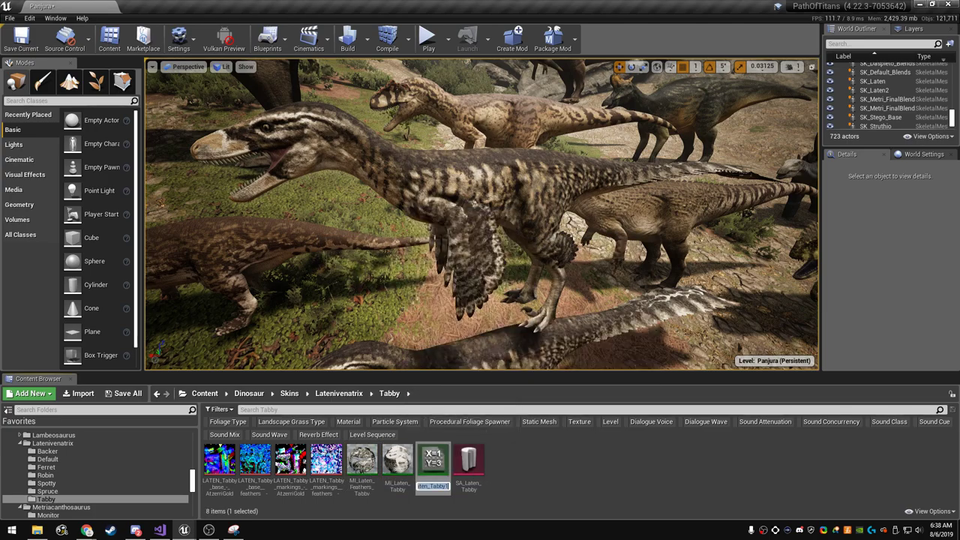
pyautogui.press('End')
pyautogui.press('BackSpace')
pyautogui.write('F')
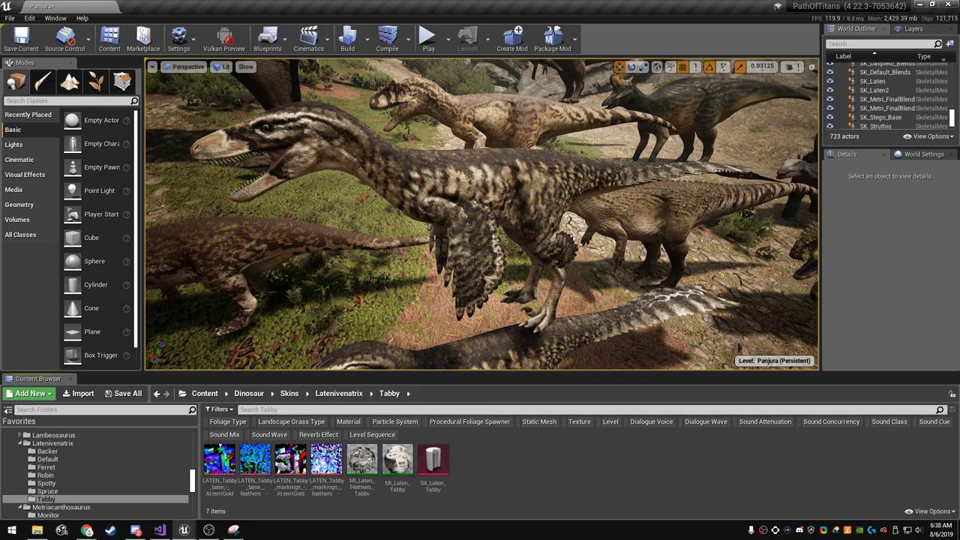
pyautogui.press('Return')
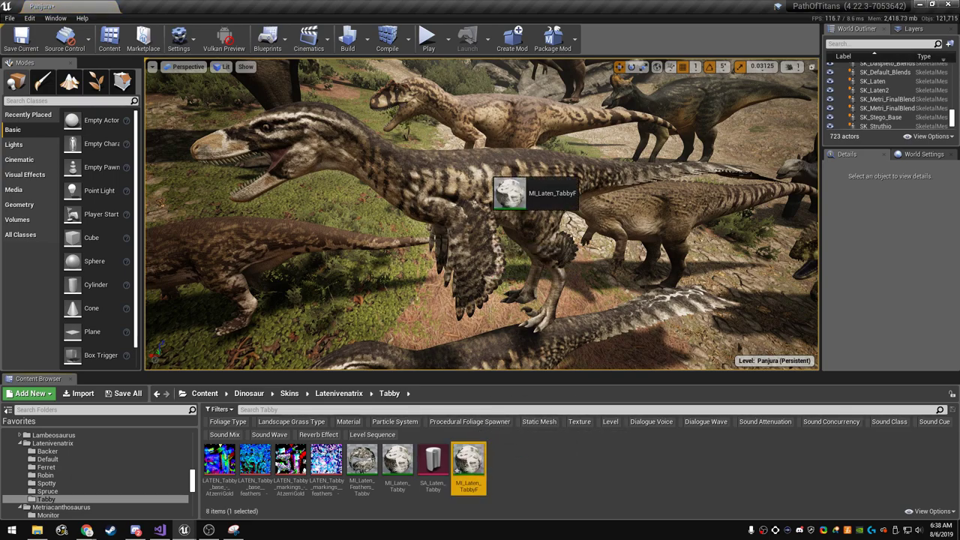
pyautogui.moveTo(468, 459); pyautogui.dragTo(496, 188)
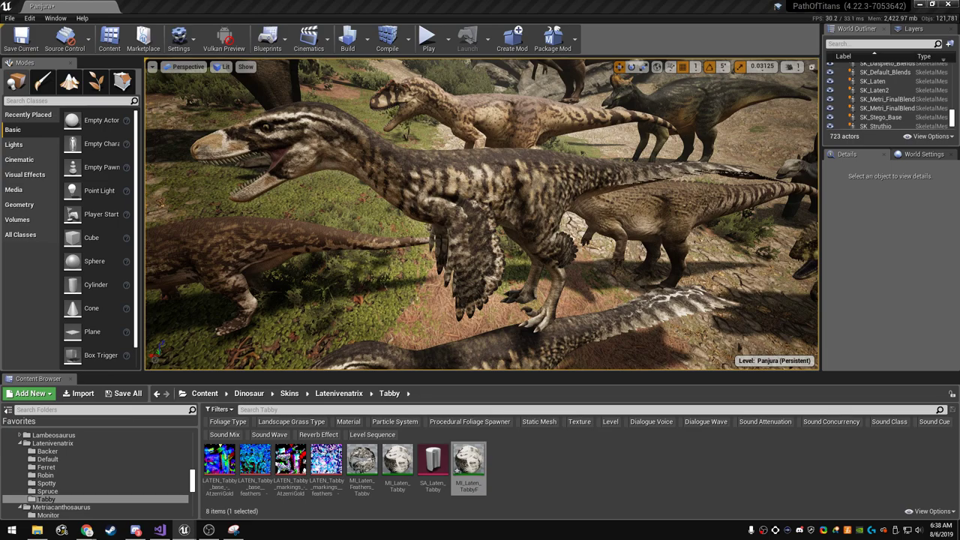
pyautogui.click(87, 529)
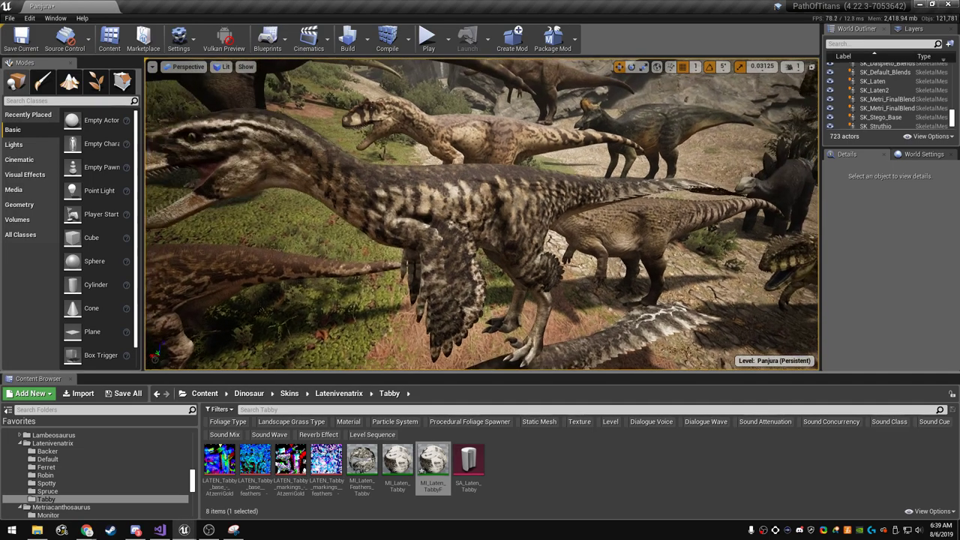
# - Switch the level viewport to immersive full-screen mode to view the Tabby-skinned raptors
pyautogui.press('F11')
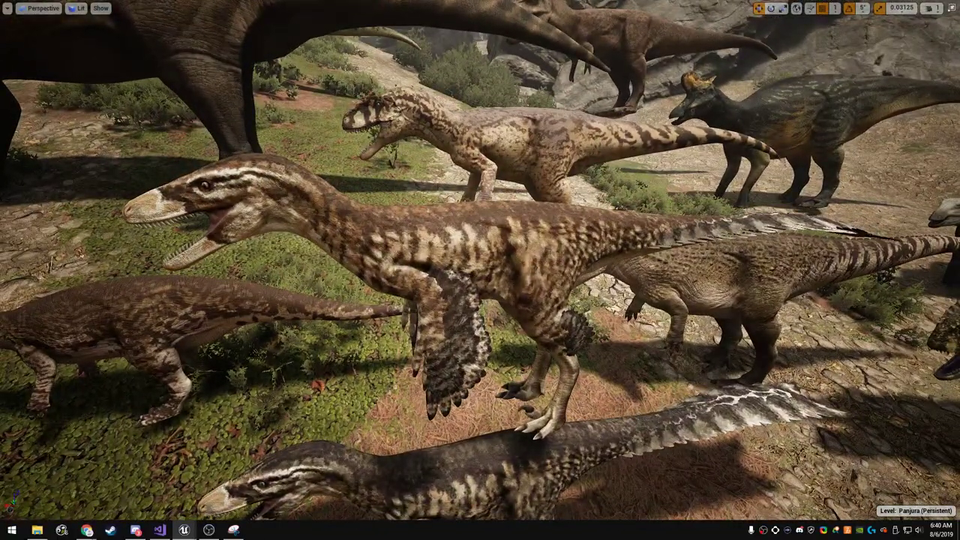
# - Return the editor to the front and exit the full-screen viewport to the normal layout
pyautogui.click(86, 530)
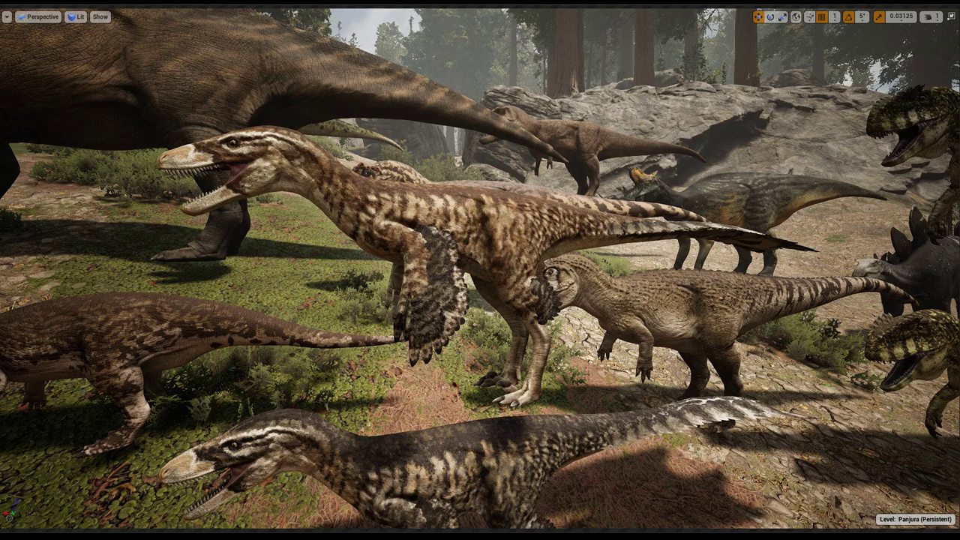
pyautogui.hotkey('shift', 'F11')
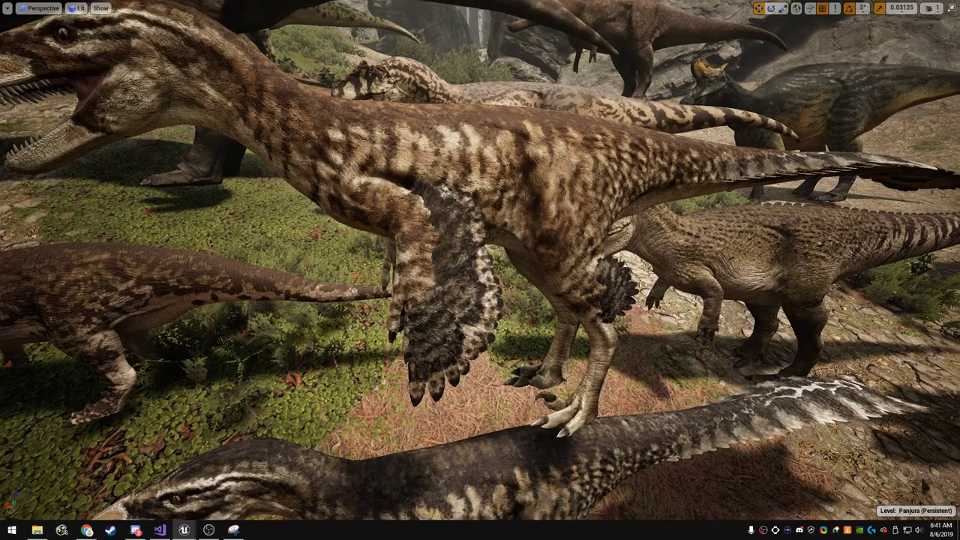
pyautogui.press('F11')
# - Duplicate MI_Laten_Feathers_Tabby and name the copy MI_Laten_Feathers_TabbyF
pyautogui.rightClick(360, 460)
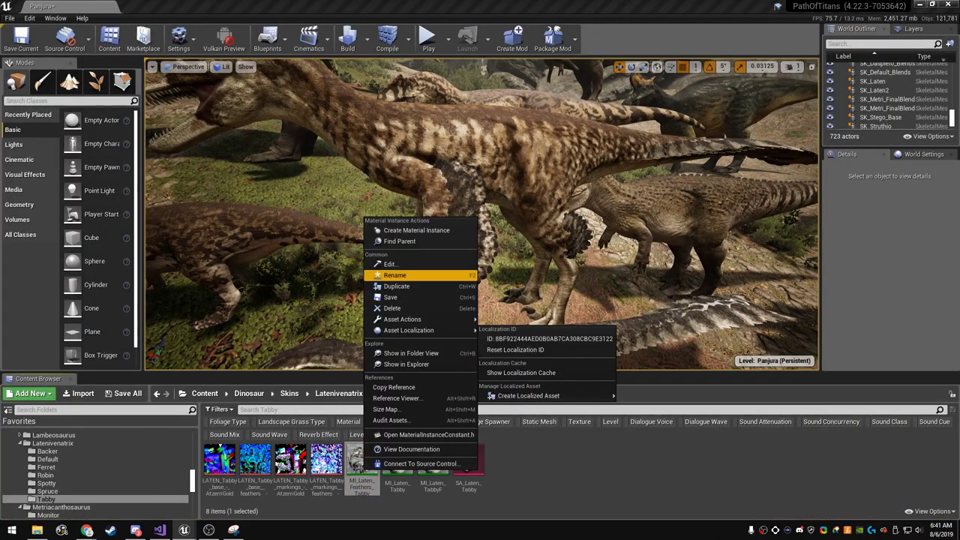
pyautogui.click(405, 285)
pyautogui.press('End')
pyautogui.press('BackSpace')
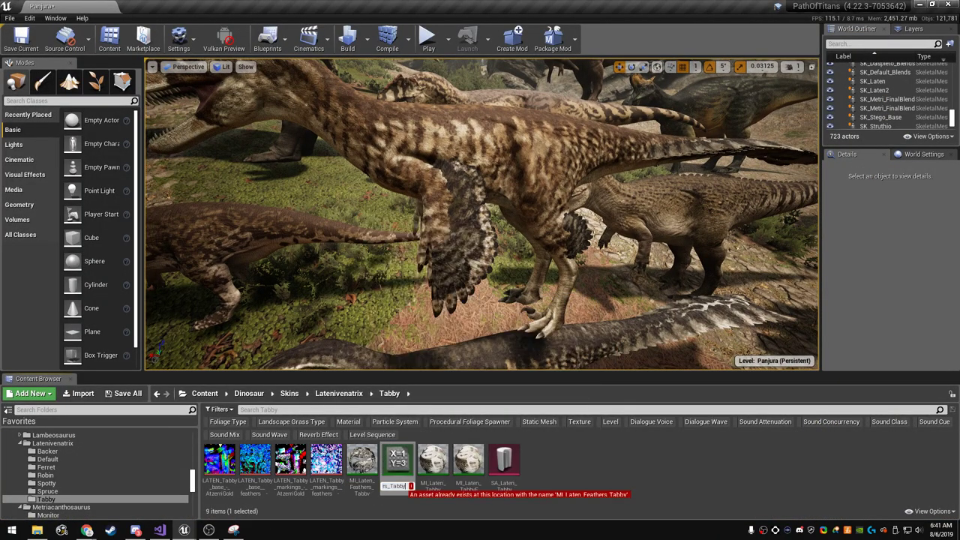
pyautogui.write('F')
pyautogui.press('Return')
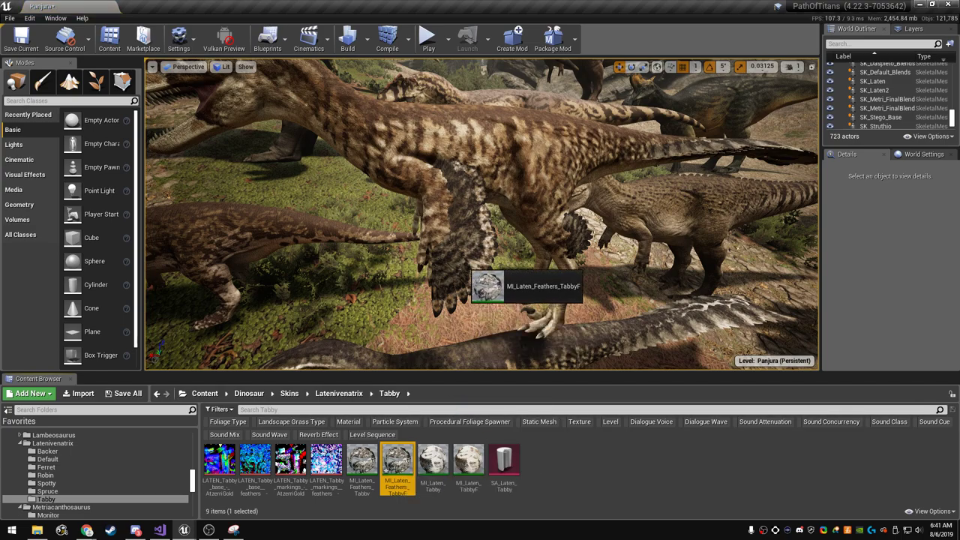
# - Apply MI_Laten_Feathers_TabbyF to the raptor's feathered arm
pyautogui.moveTo(397, 459); pyautogui.dragTo(465, 281)
pyautogui.doubleClick(398, 460)
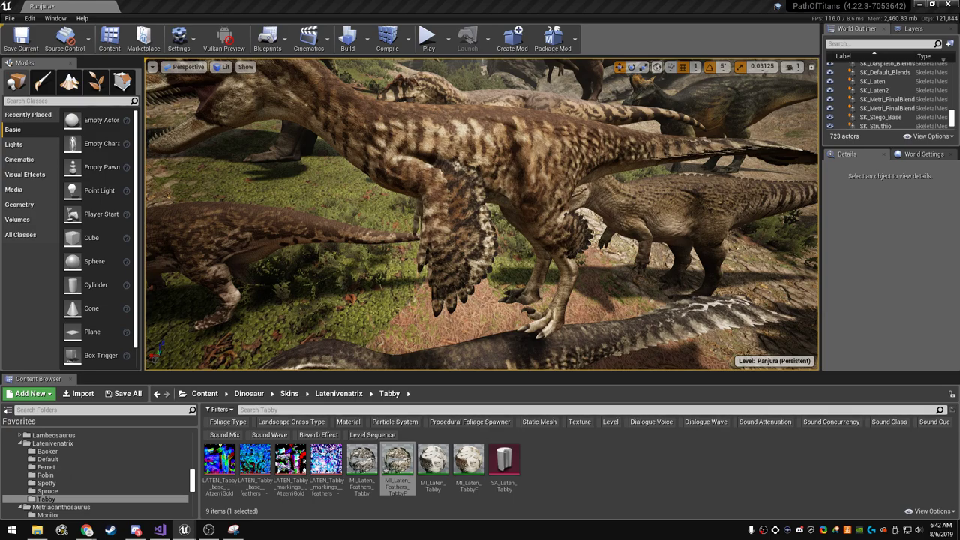
pyautogui.moveTo(480, 214); pyautogui.dragTo(481, 202, button='right')
# - View the re-textured raptors full screen, tilting the camera down, then exit full-screen mode
pyautogui.press('F11')
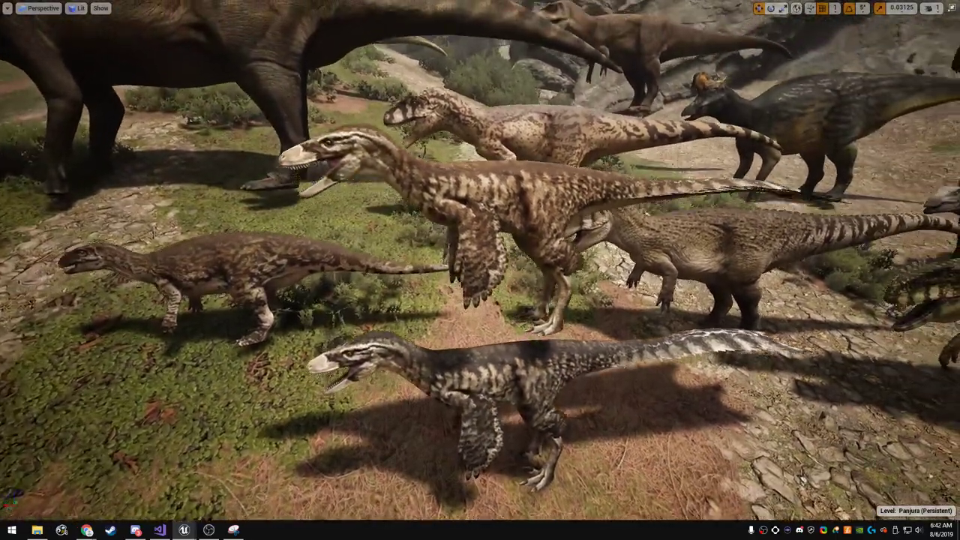
pyautogui.moveTo(481, 270); pyautogui.dragTo(480, 301, button='right')
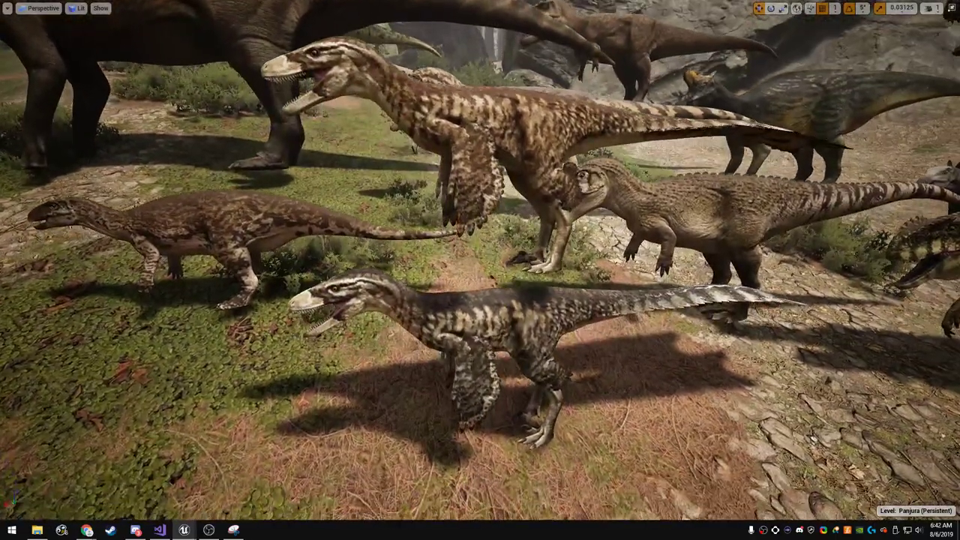
pyautogui.hotkey('alt', 'Tab')
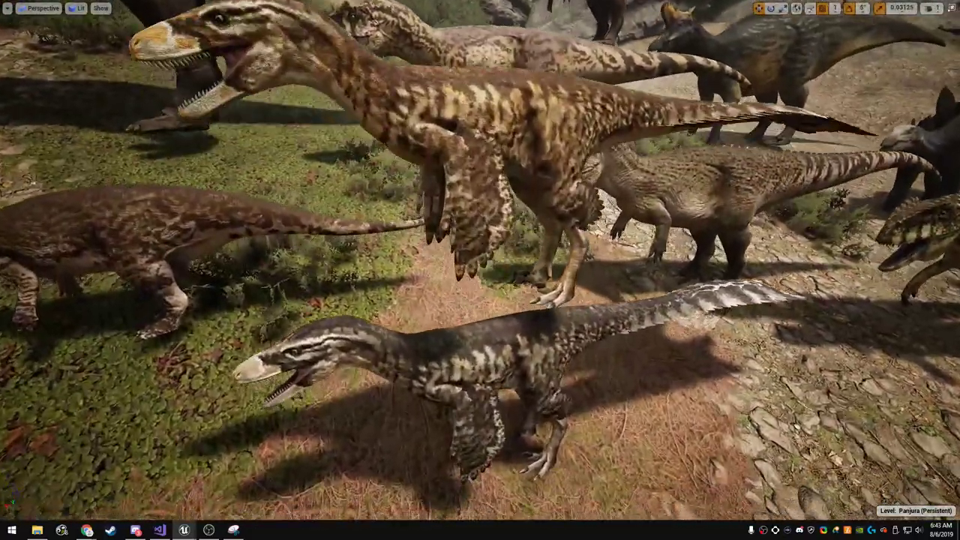
pyautogui.press('F11')
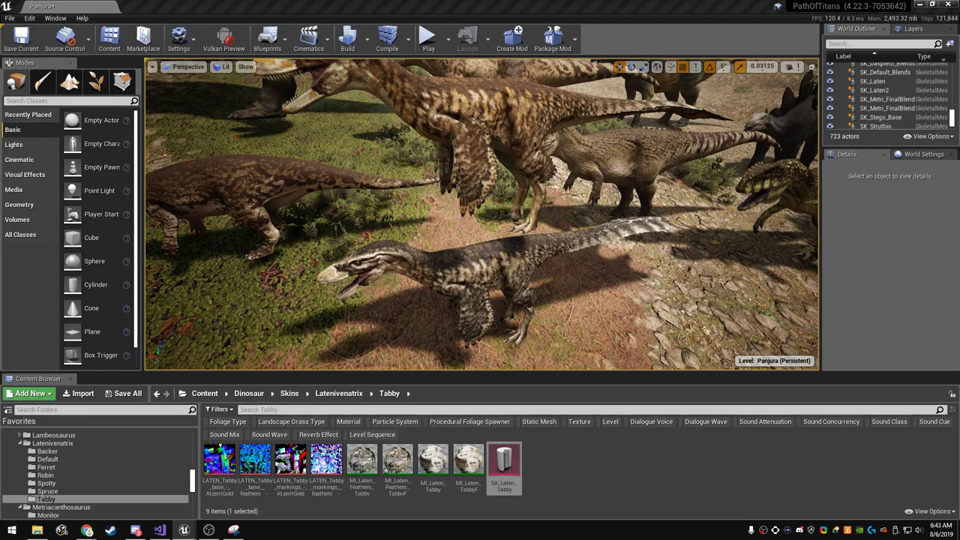
# - Open SA_Laten_Tabby and set its Display Name to Tabby
pyautogui.doubleClick(504, 461)
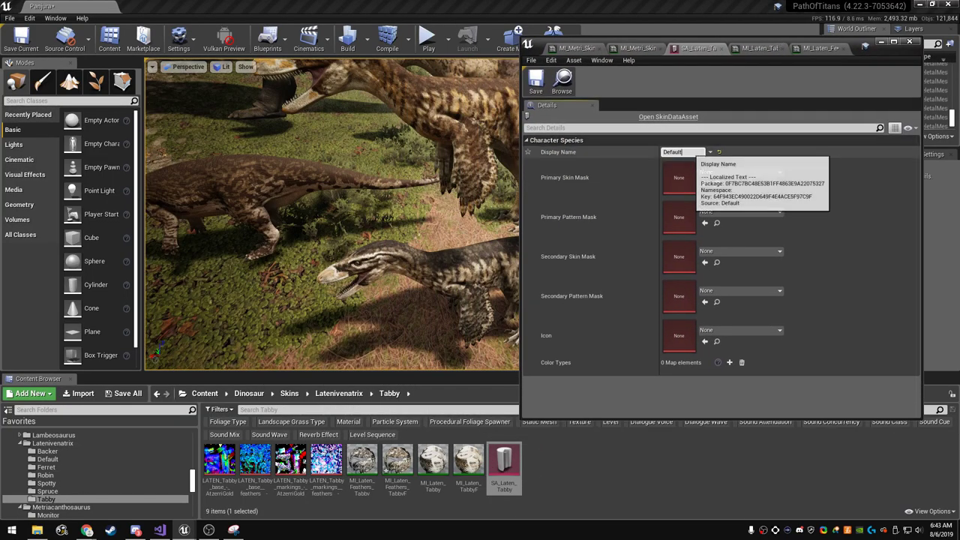
pyautogui.click(679, 153)
pyautogui.write('Tabby')
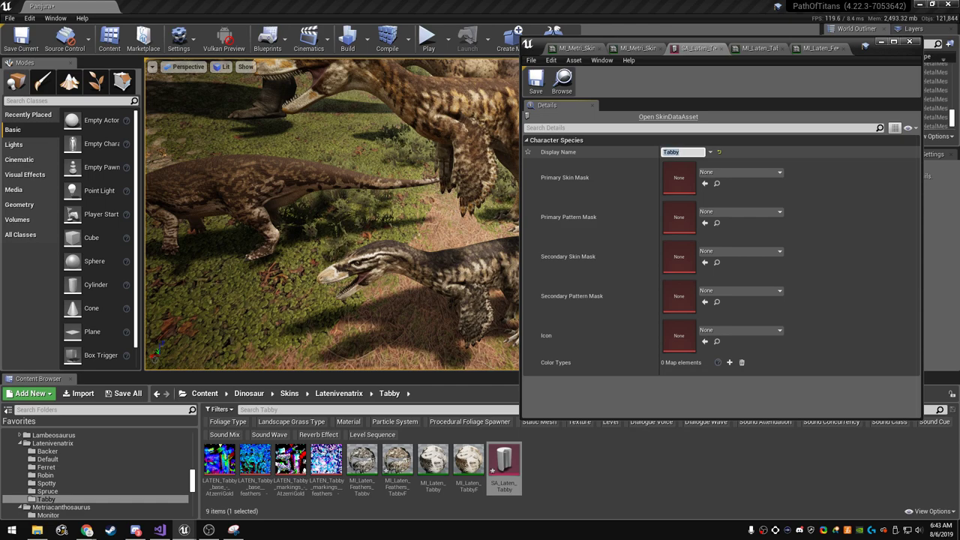
pyautogui.press('Return')
# - Assign the Tabby textures to the Primary/Secondary Skin Mask and Primary/Secondary Pattern Mask slots
pyautogui.moveTo(326, 462)
pyautogui.mouseDown()
pyautogui.moveTo(381, 447)
pyautogui.moveTo(679, 297)
pyautogui.mouseUp()
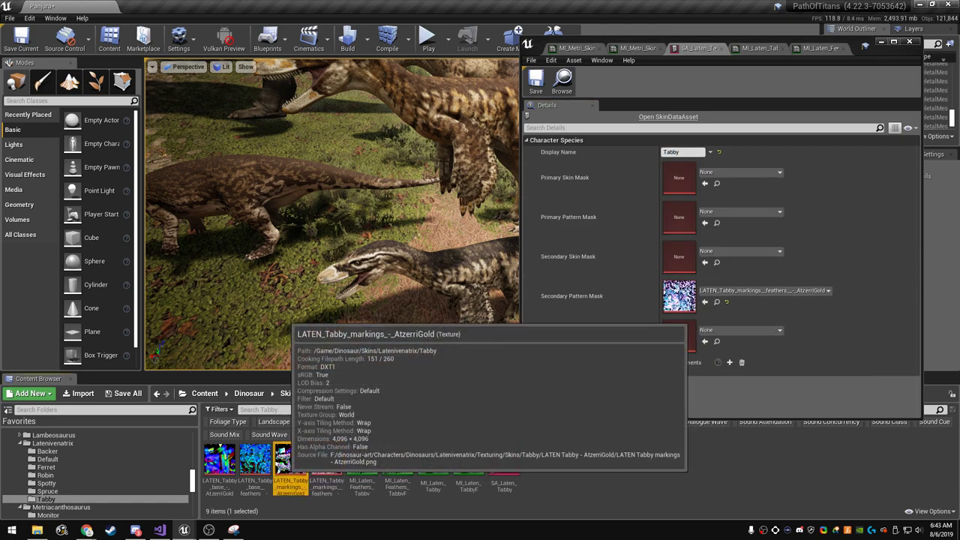
pyautogui.moveTo(290, 459); pyautogui.dragTo(679, 218)
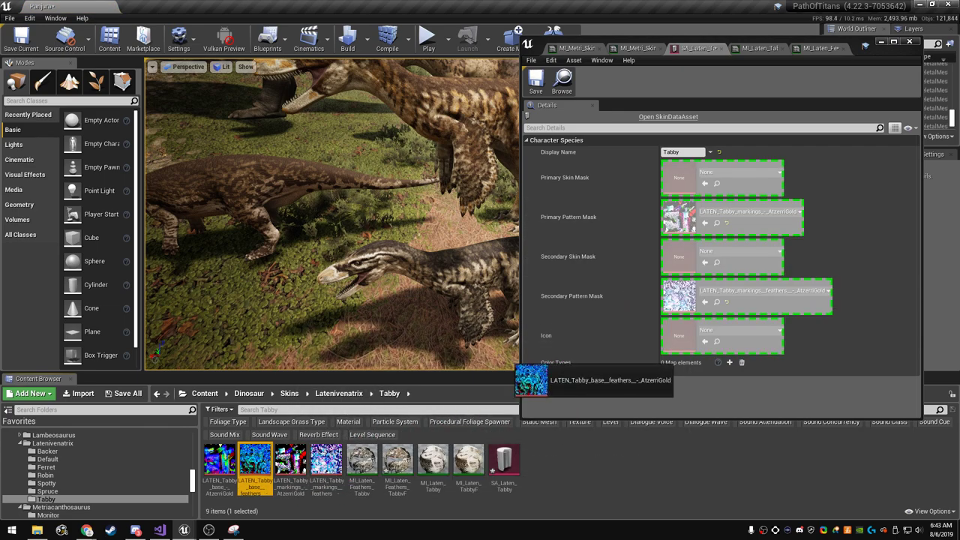
pyautogui.moveTo(255, 459); pyautogui.dragTo(679, 256)
pyautogui.moveTo(219, 459)
pyautogui.mouseDown()
pyautogui.moveTo(729, 219)
pyautogui.moveTo(679, 177)
pyautogui.mouseUp()
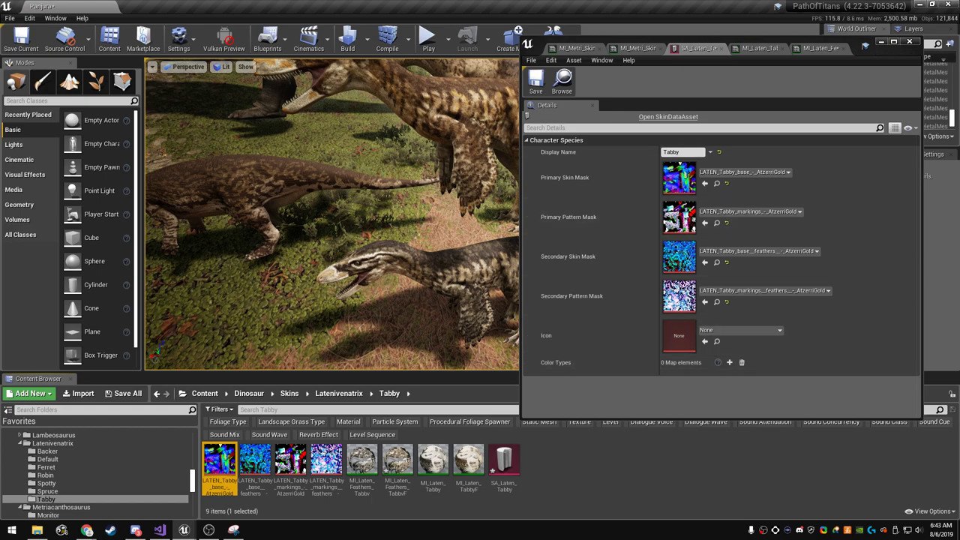
pyautogui.click(47, 492)
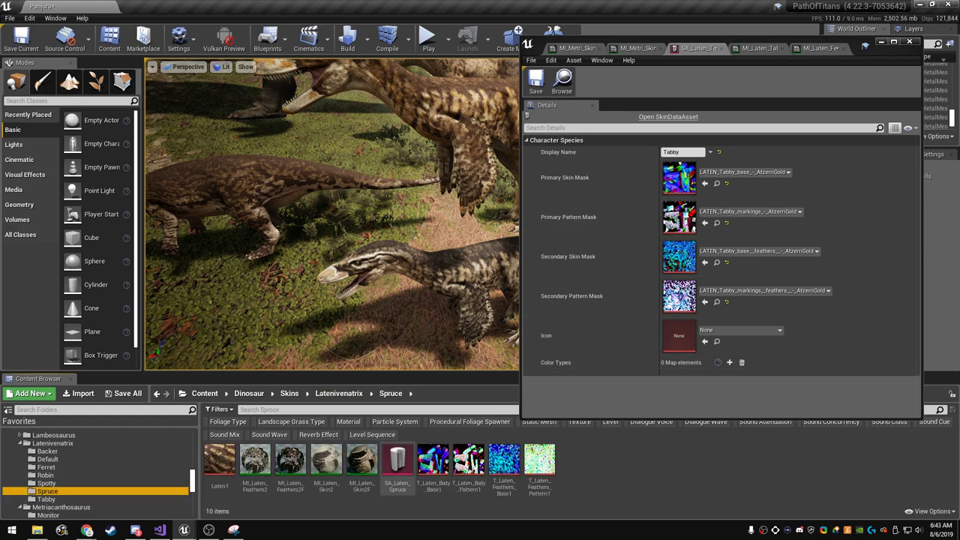
# - Glance at SA_Laten_Spruce, then in the Tabby skin asset expand the Color 1, 2 and 3 entries
pyautogui.doubleClick(397, 462)
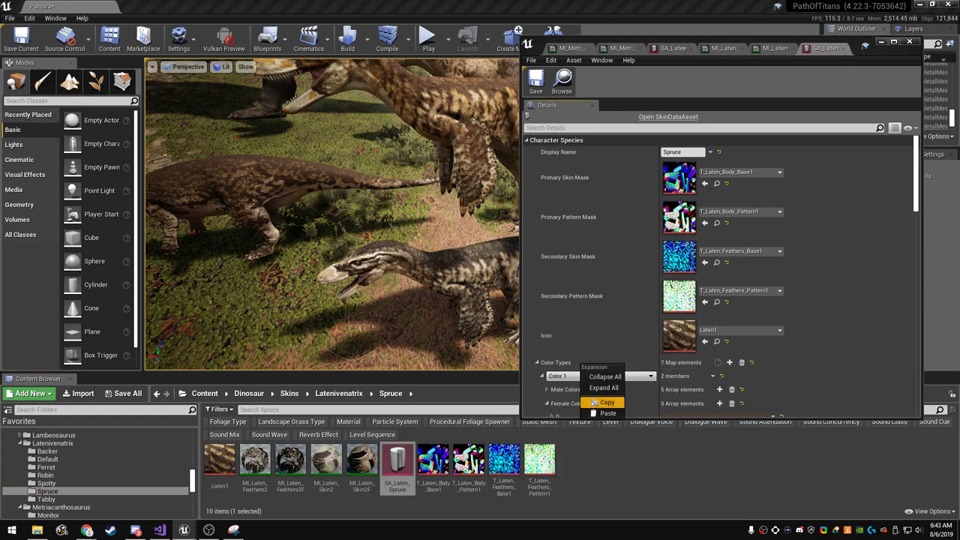
pyautogui.click(855, 48)
pyautogui.click(698, 48)
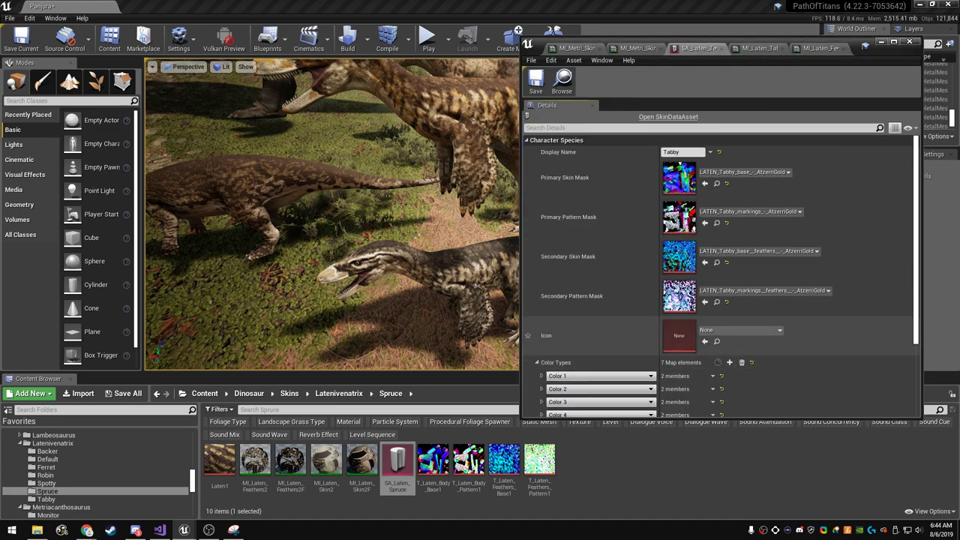
pyautogui.scroll(-2, 571, 377)
pyautogui.click(542, 339)
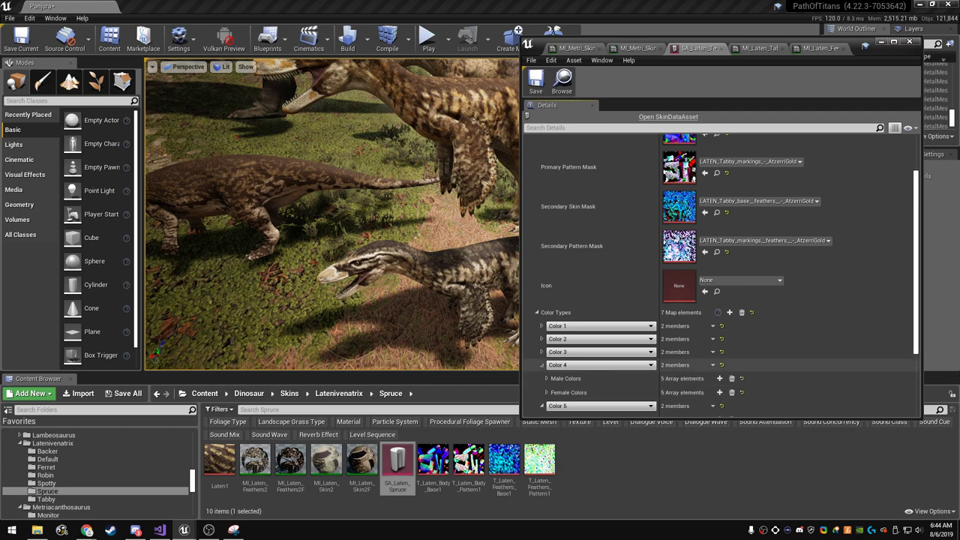
pyautogui.click(541, 379)
pyautogui.click(542, 326)
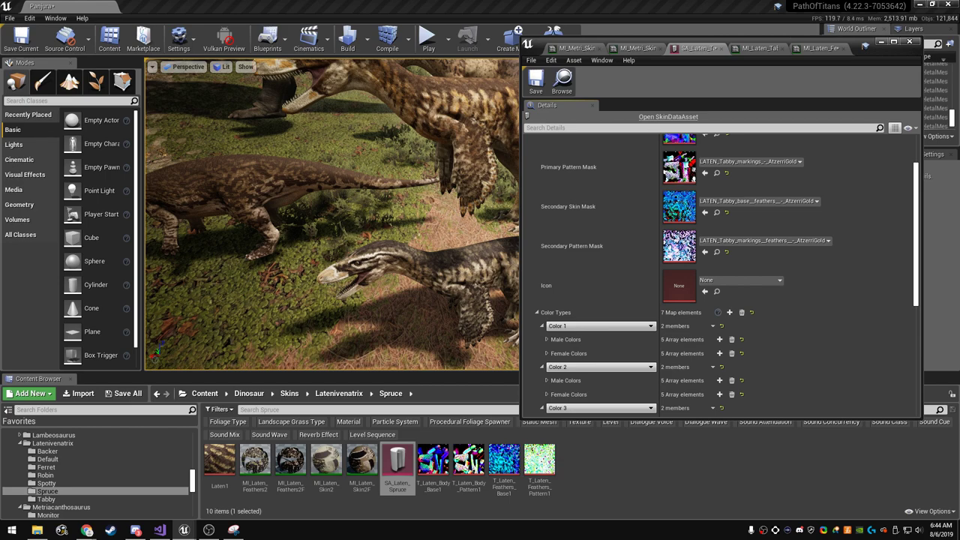
# - Move the skin asset window aside and expand the Male Colors arrays of Color 1–4
pyautogui.moveTo(848, 47); pyautogui.dragTo(359, 50)
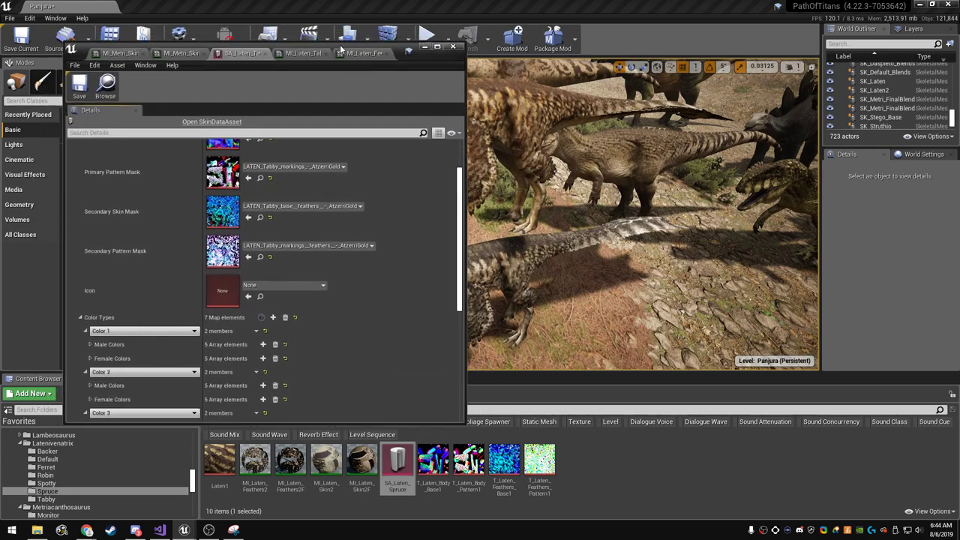
pyautogui.scroll(-2, 233, 367)
pyautogui.scroll(-4, 232, 366)
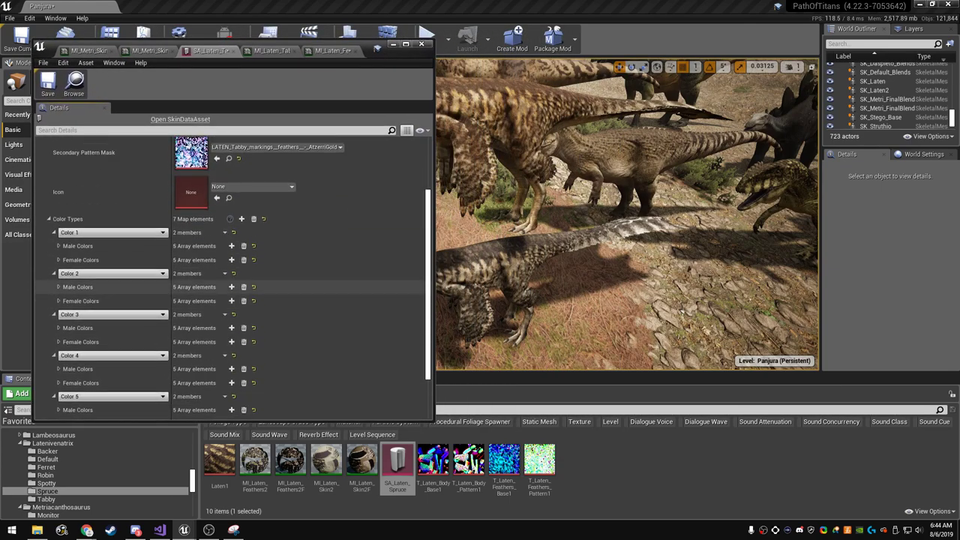
pyautogui.scroll(-2, 233, 366)
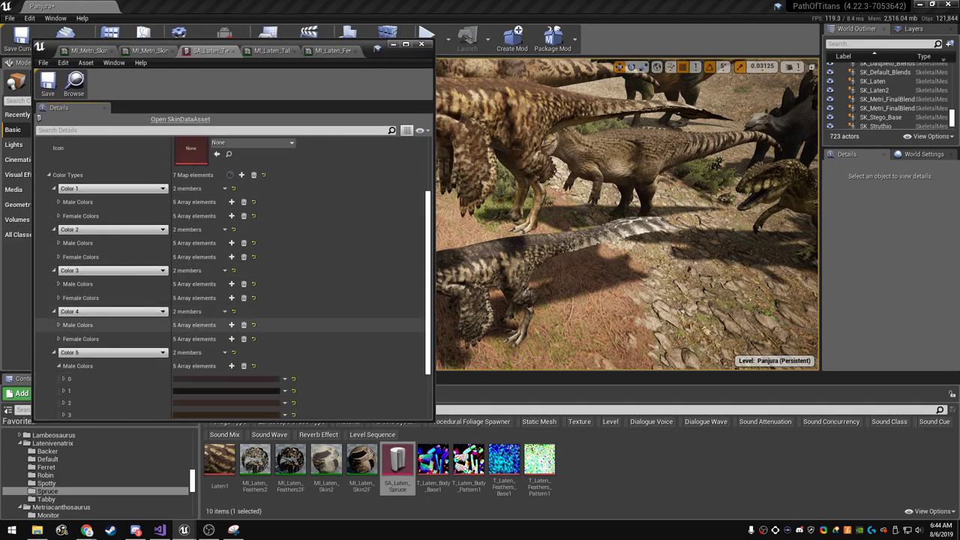
pyautogui.click(60, 325)
pyautogui.click(59, 283)
pyautogui.click(59, 243)
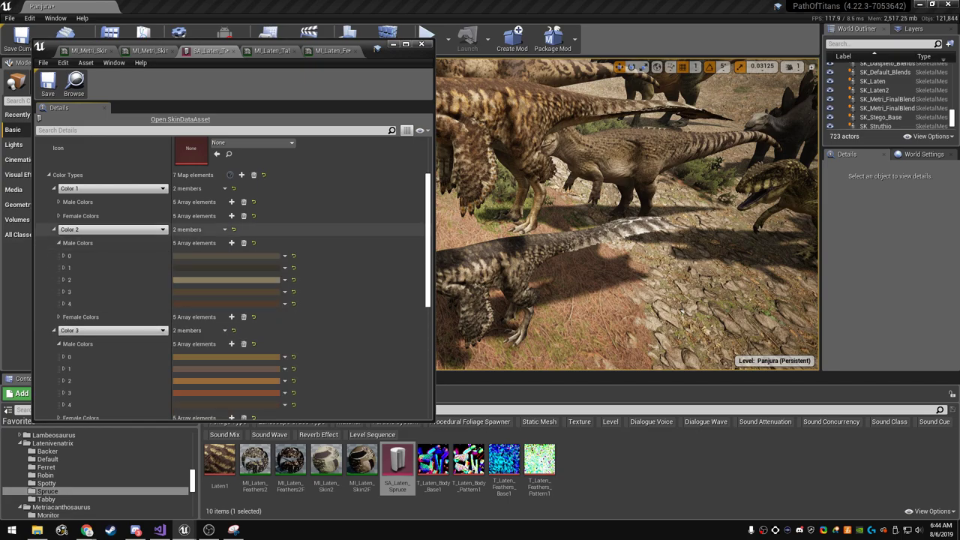
pyautogui.click(59, 201)
pyautogui.click(89, 51)
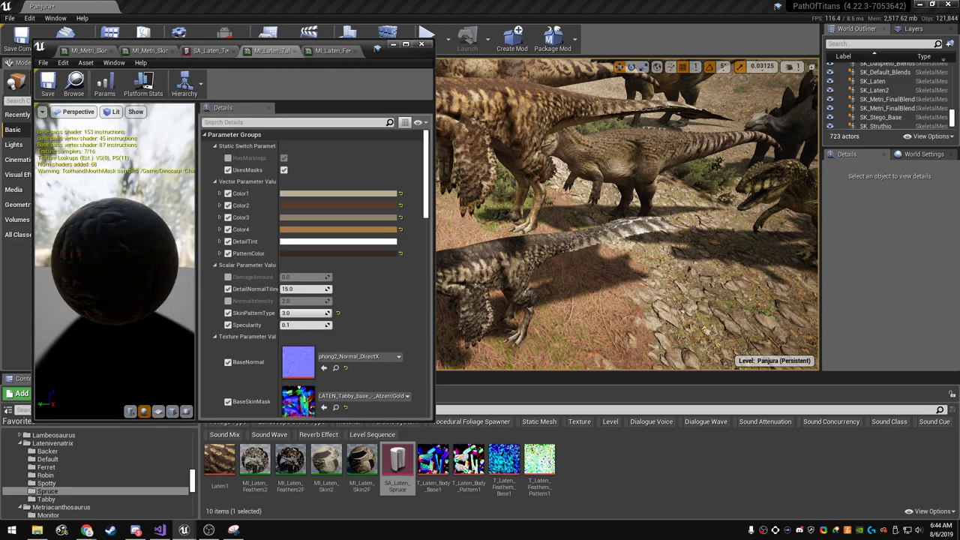
# - Undock the Tabby material instance into its own window beside the skin asset, showing its colour parameters
pyautogui.moveTo(330, 50)
pyautogui.mouseDown()
pyautogui.moveTo(765, 105)
pyautogui.moveTo(720, 114)
pyautogui.mouseUp()
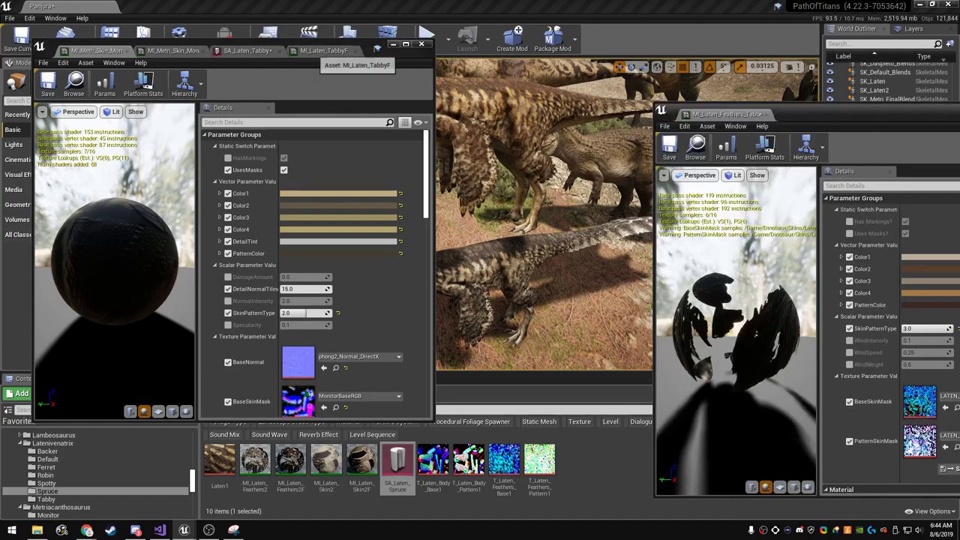
pyautogui.moveTo(324, 50); pyautogui.dragTo(811, 114)
pyautogui.click(806, 114)
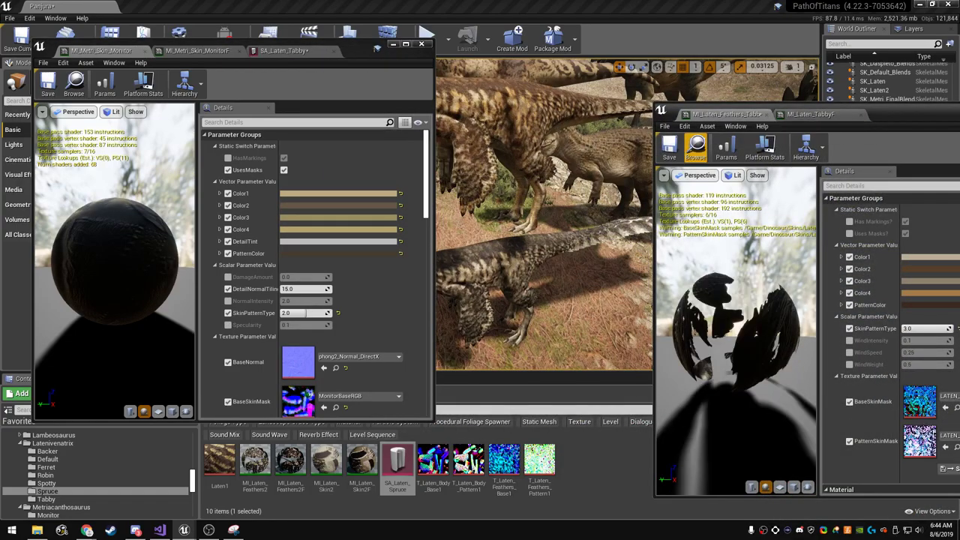
pyautogui.moveTo(891, 120); pyautogui.dragTo(760, 92)
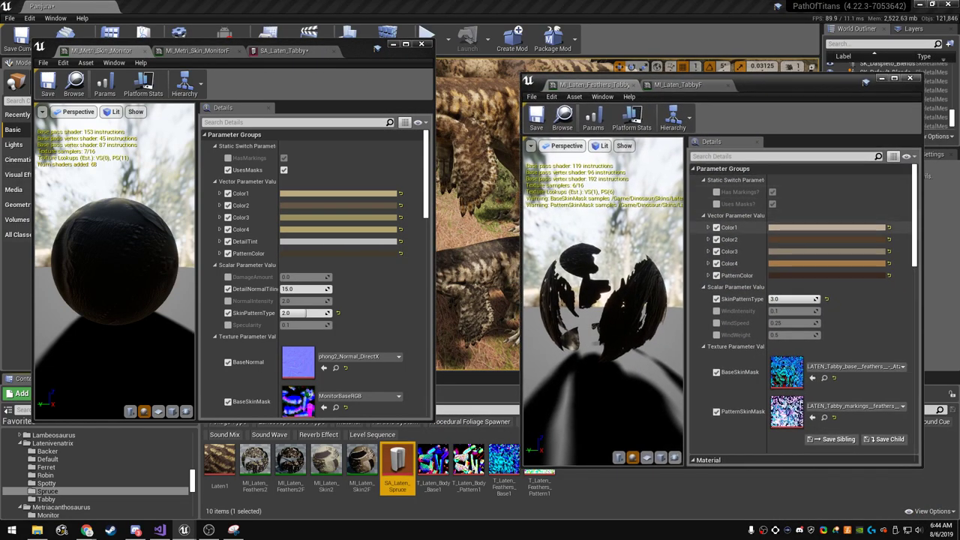
pyautogui.click(284, 50)
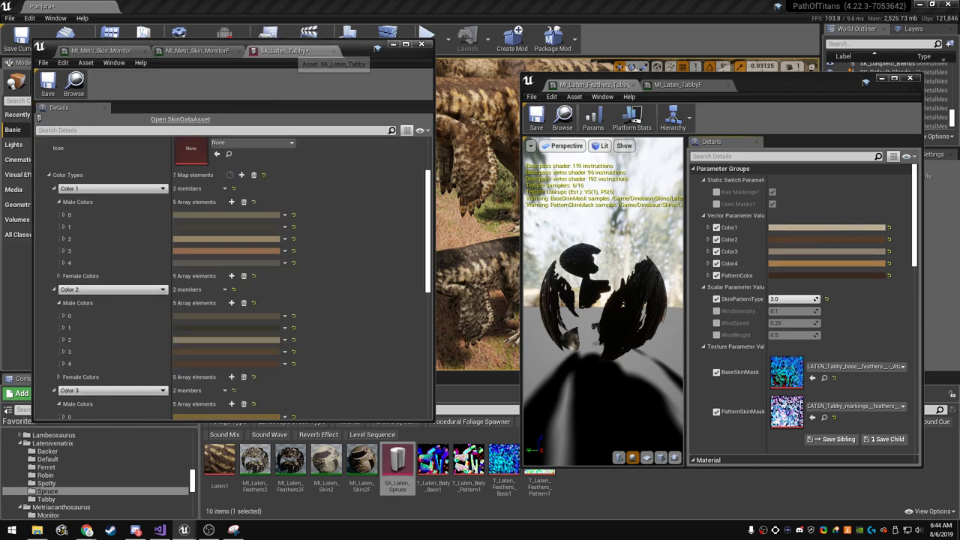
# - Copy the light tan Color 1 value and paste it into Color 1 Male Colors elements 1–4
pyautogui.rightClick(230, 217)
pyautogui.click(250, 253)
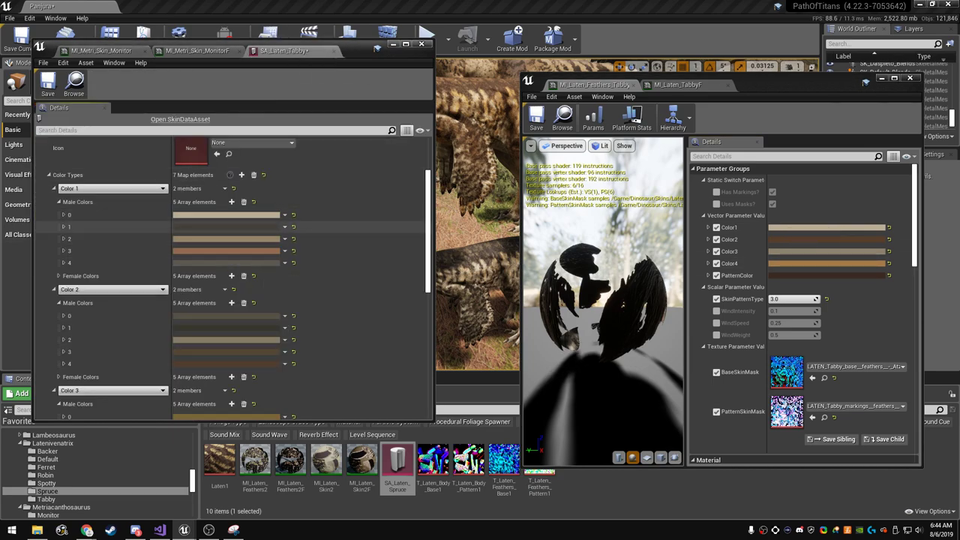
pyautogui.rightClick(229, 227)
pyautogui.click(252, 276)
pyautogui.rightClick(221, 239)
pyautogui.click(244, 290)
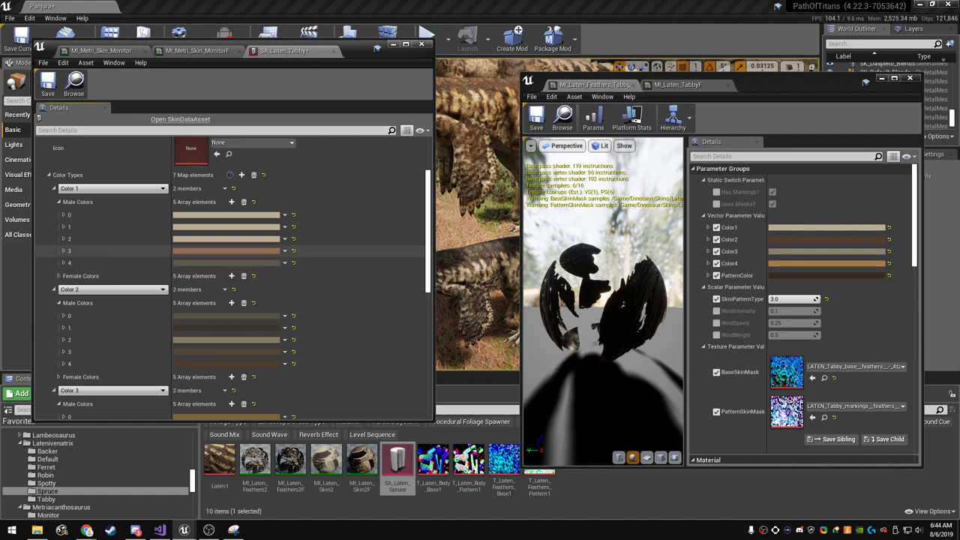
pyautogui.rightClick(227, 251)
pyautogui.click(249, 301)
pyautogui.rightClick(225, 263)
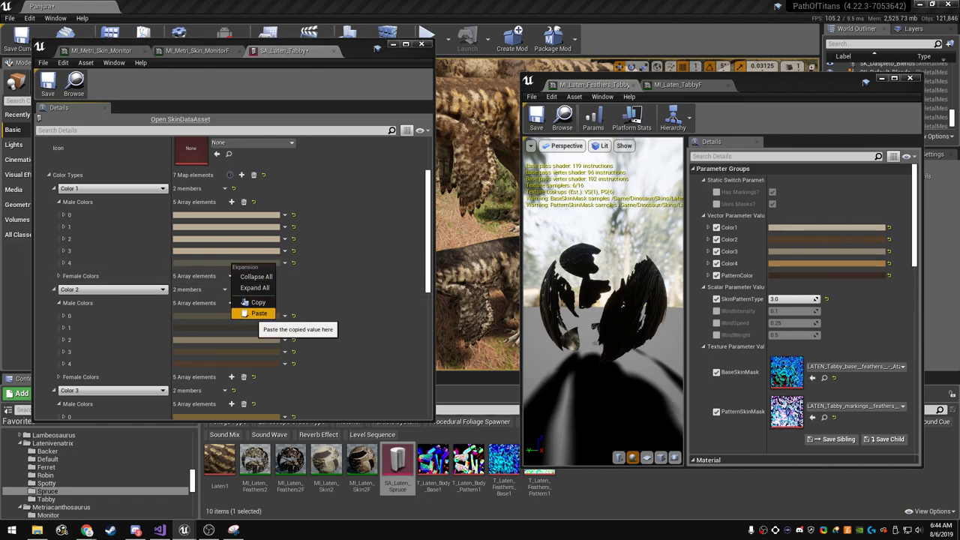
pyautogui.click(251, 313)
# - Copy the material's Color2 brown and paste it into Color 2 Male Colors elements 0–2
pyautogui.rightClick(788, 239)
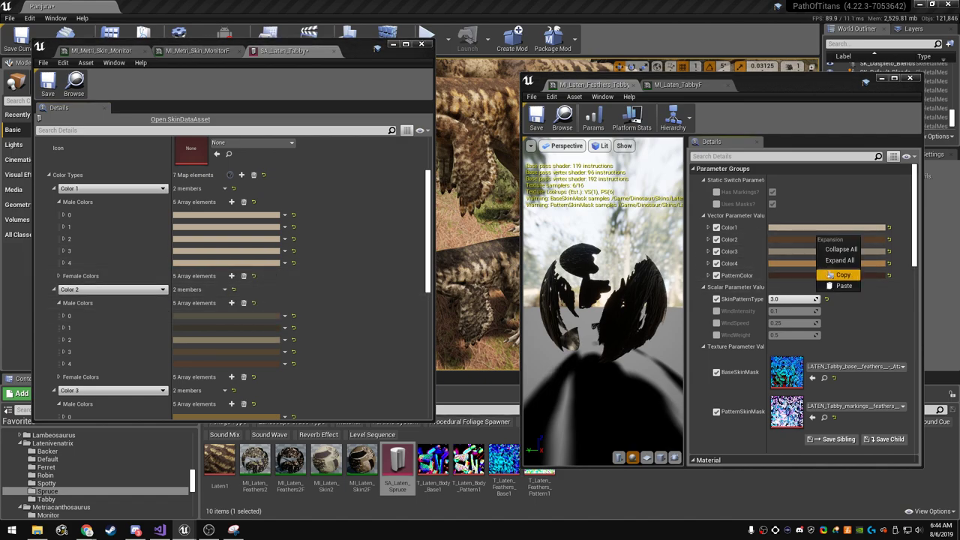
pyautogui.click(832, 274)
pyautogui.rightClick(221, 316)
pyautogui.click(244, 367)
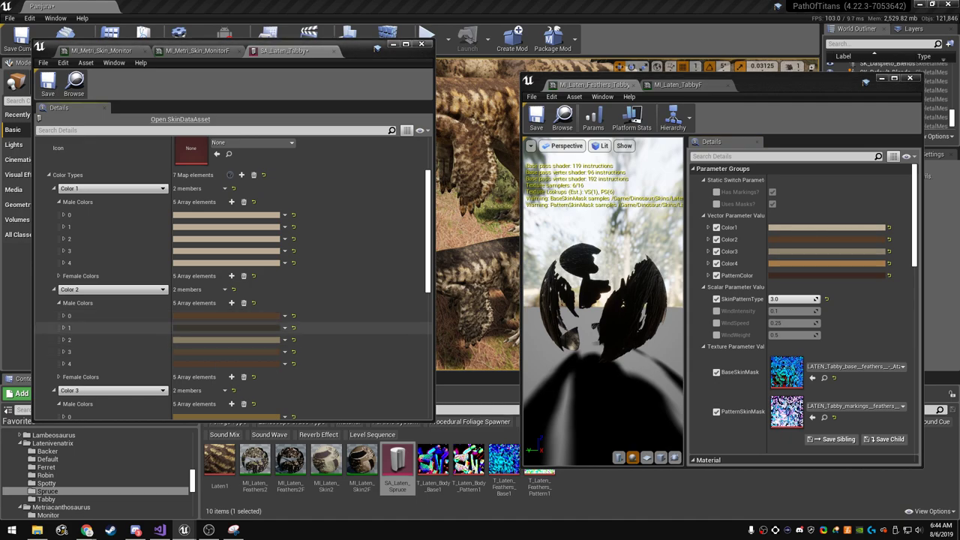
pyautogui.rightClick(224, 328)
pyautogui.click(246, 379)
pyautogui.rightClick(205, 340)
pyautogui.click(231, 388)
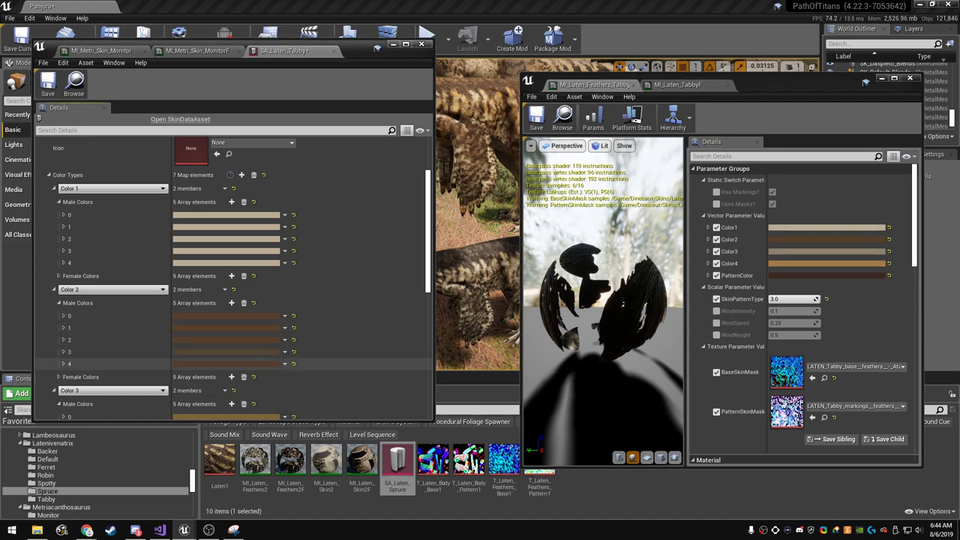
pyautogui.rightClick(205, 352)
# - Copy the material's Color3 tan and paste it into Color 3 Male Colors elements 0–4
pyautogui.rightClick(834, 252)
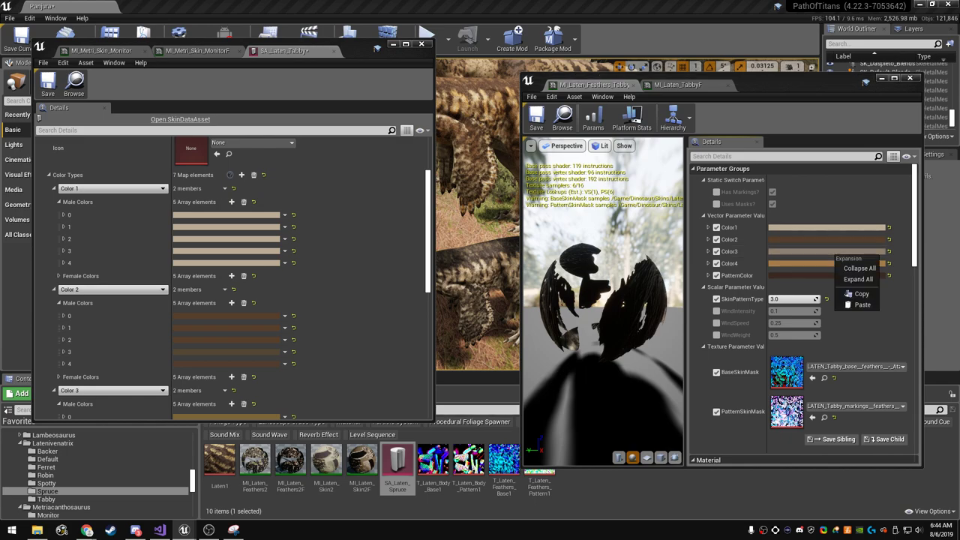
pyautogui.click(855, 279)
pyautogui.scroll(-4, 226, 405)
pyautogui.scroll(-2, 225, 337)
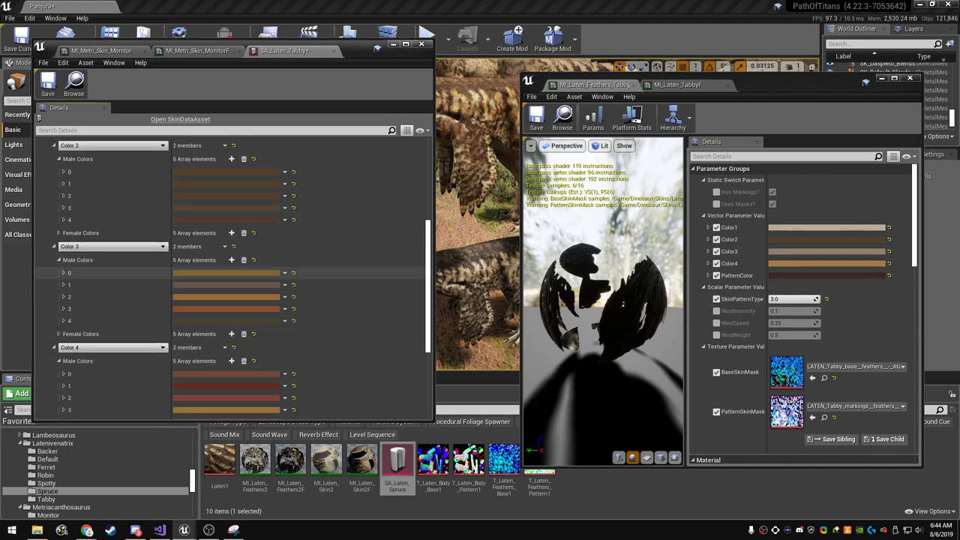
pyautogui.rightClick(235, 273)
pyautogui.click(259, 323)
pyautogui.rightClick(234, 285)
pyautogui.click(262, 338)
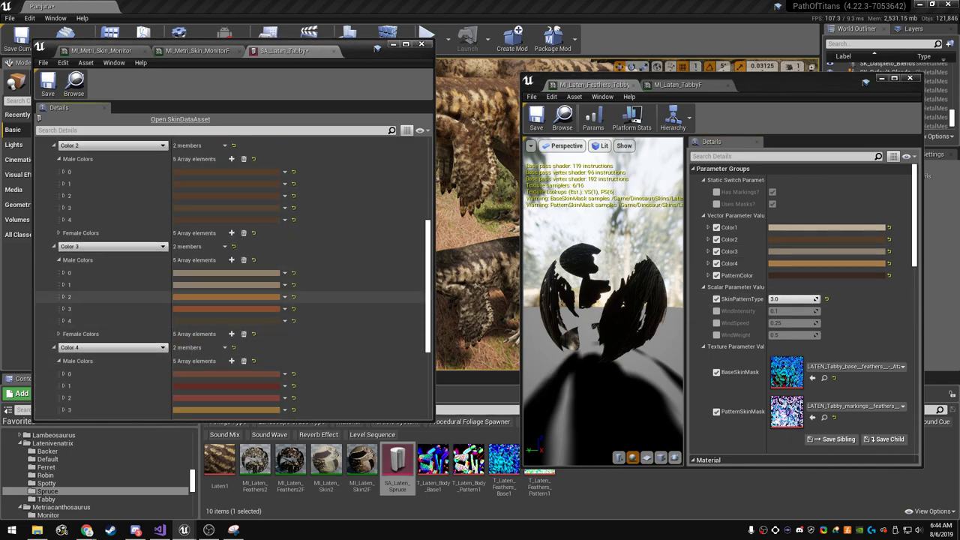
pyautogui.rightClick(225, 297)
pyautogui.click(254, 351)
pyautogui.rightClick(229, 309)
pyautogui.click(254, 358)
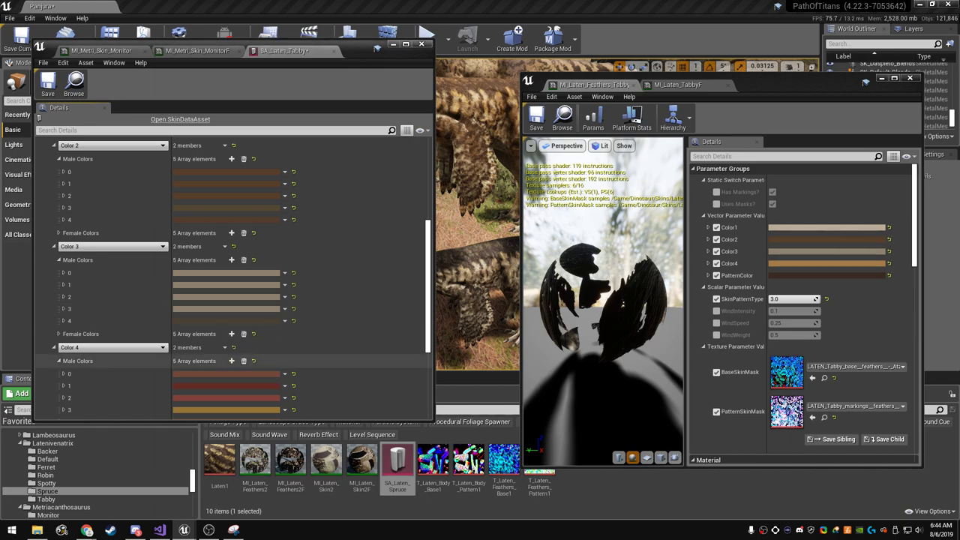
pyautogui.rightClick(254, 321)
pyautogui.click(278, 369)
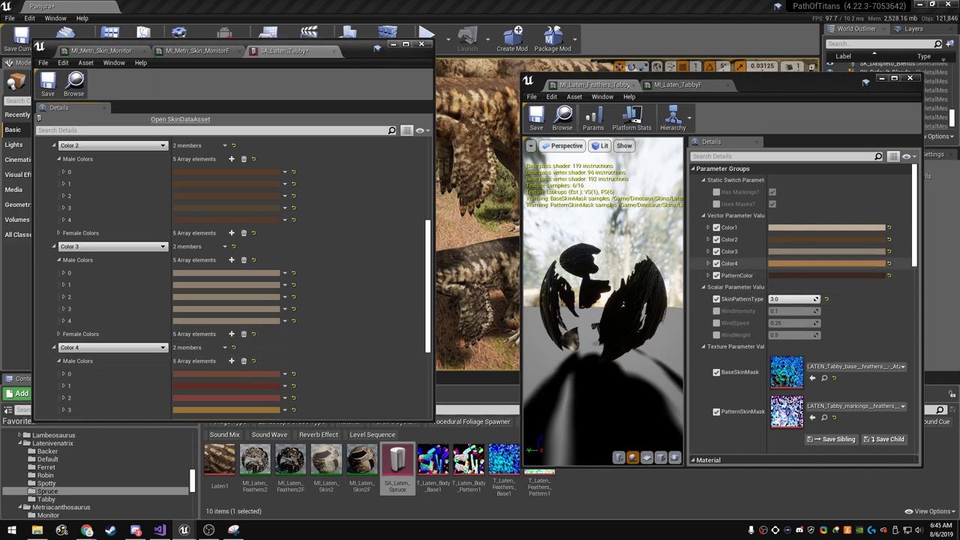
# - Paste the material's Color4 orange into Color 4 Male Colors elements 1–3
pyautogui.rightClick(799, 264)
pyautogui.scroll(-3, 239, 290)
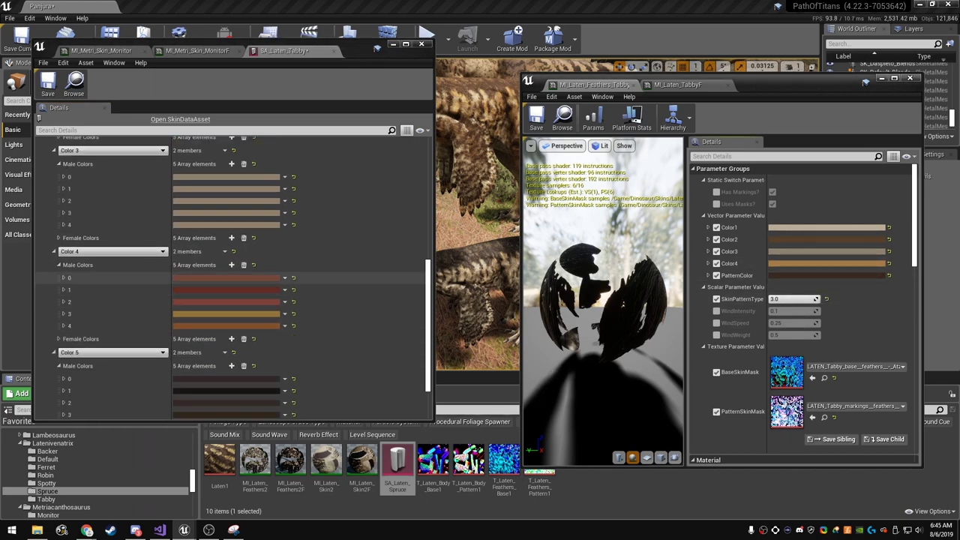
pyautogui.rightClick(238, 290)
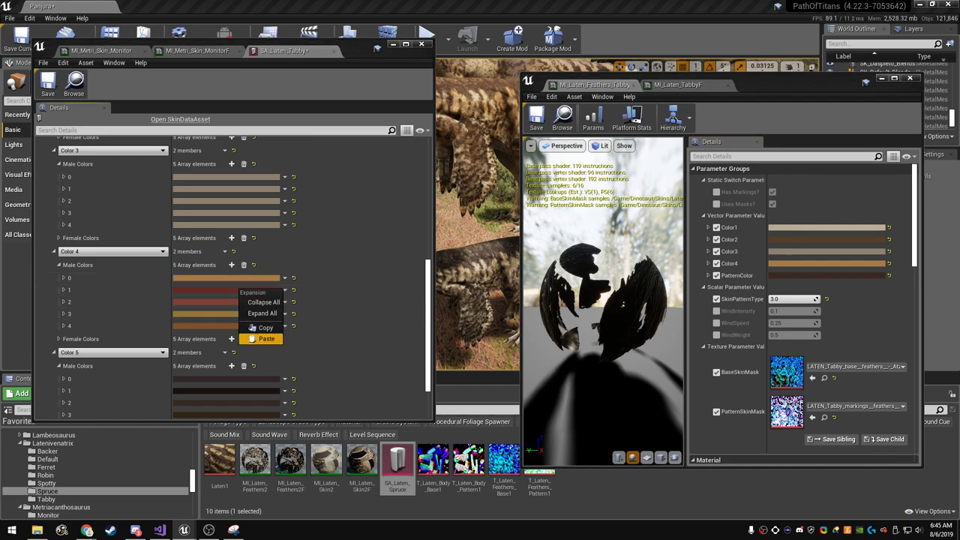
pyautogui.click(267, 338)
pyautogui.rightClick(243, 302)
pyautogui.click(270, 353)
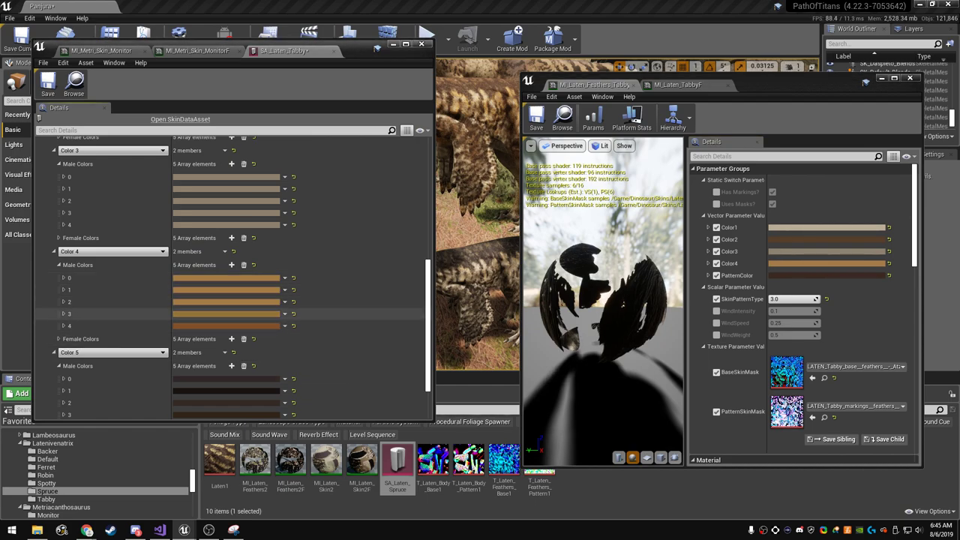
pyautogui.rightClick(239, 314)
pyautogui.click(266, 365)
# - Copy the material's dark PatternColor and paste it into a Color 5 entry
pyautogui.scroll(-2, 803, 248)
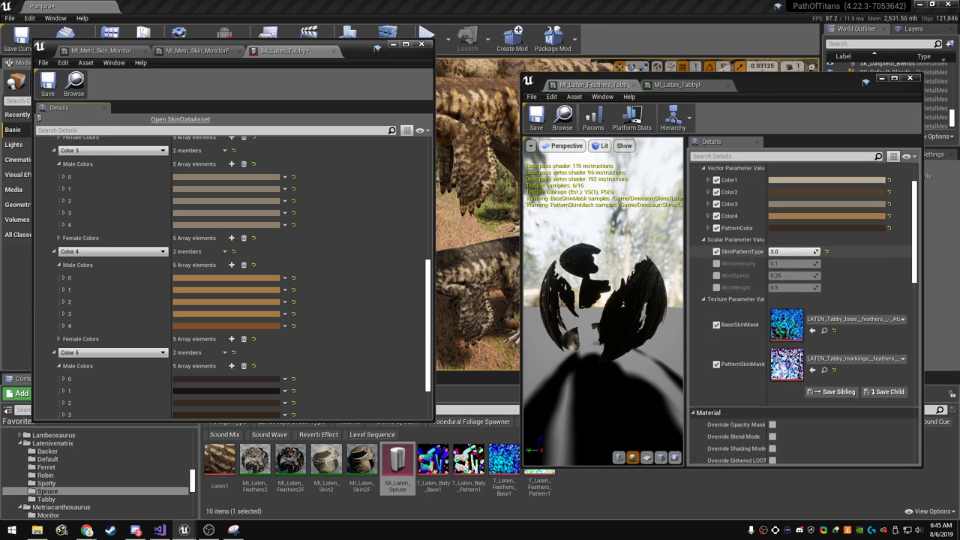
pyautogui.rightClick(799, 227)
pyautogui.click(821, 267)
pyautogui.scroll(-3, 226, 300)
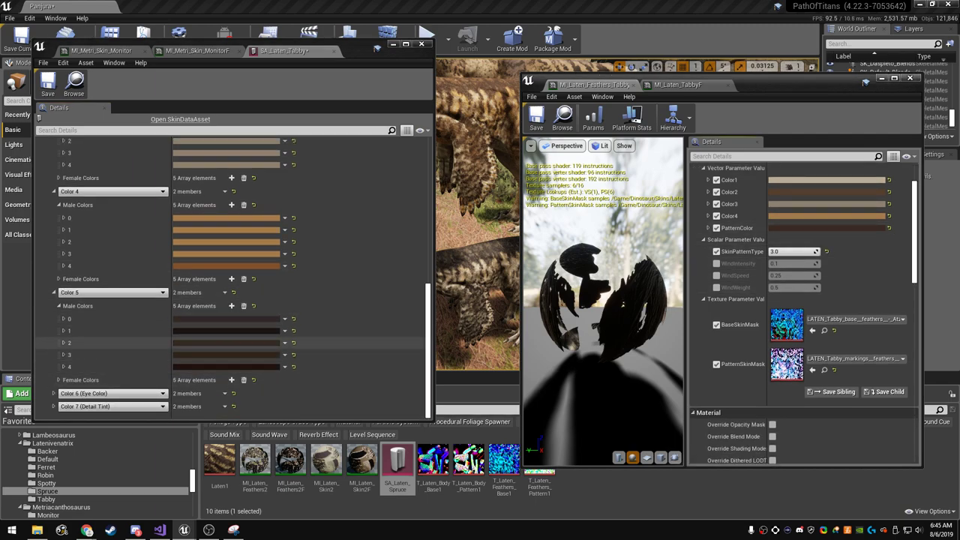
pyautogui.rightClick(234, 331)
pyautogui.click(255, 366)
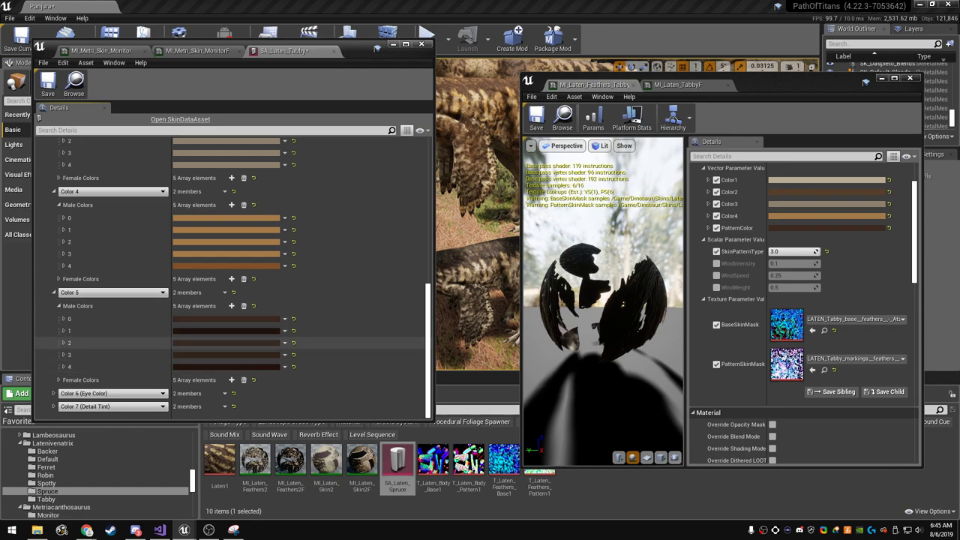
# - Apply adjusted shades to Color 5 element 2 and Color 4 element 1
pyautogui.click(229, 343)
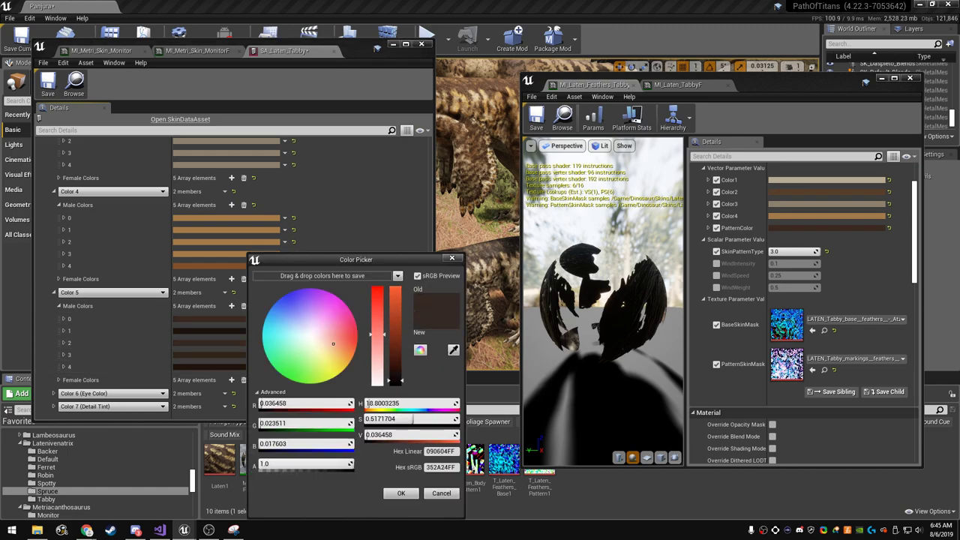
pyautogui.click(400, 493)
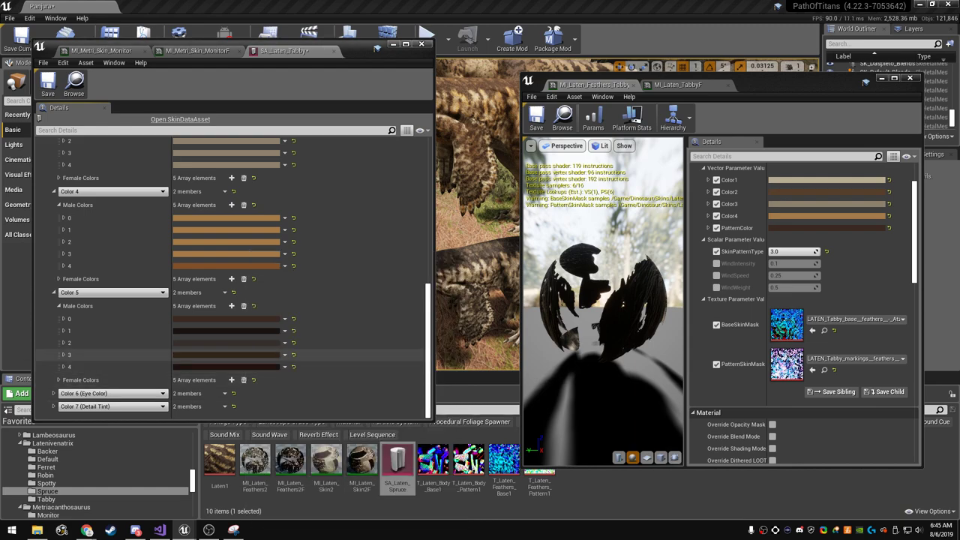
pyautogui.scroll(3, 225, 315)
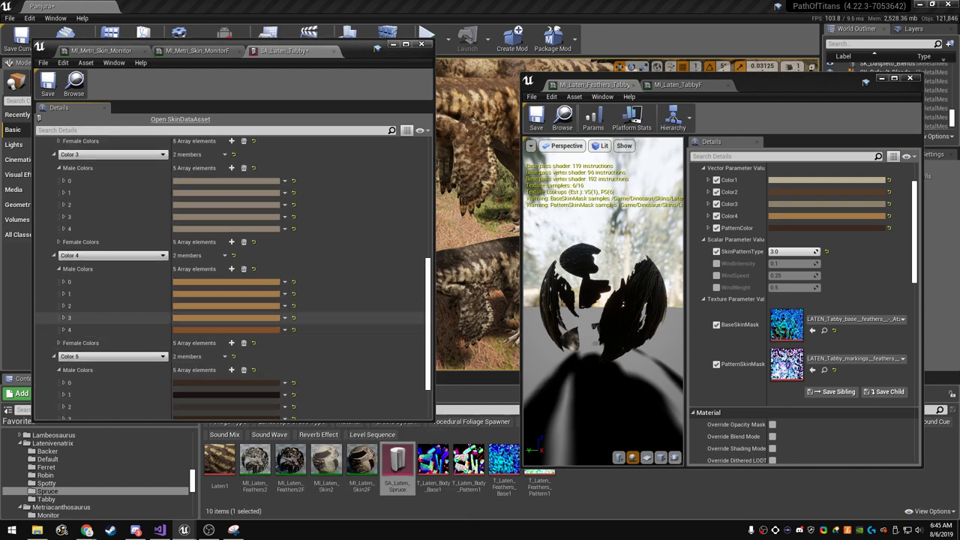
pyautogui.scroll(2, 225, 315)
pyautogui.click(229, 325)
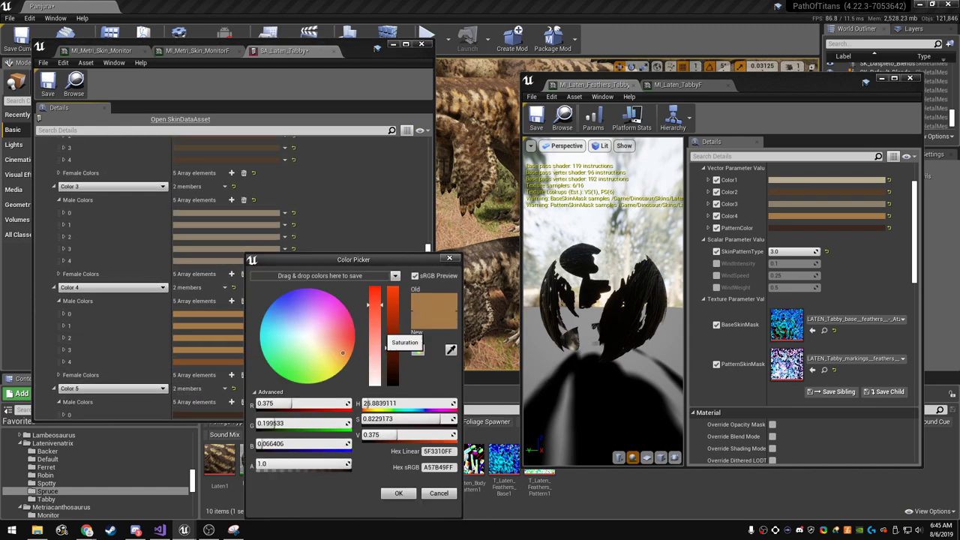
pyautogui.click(399, 493)
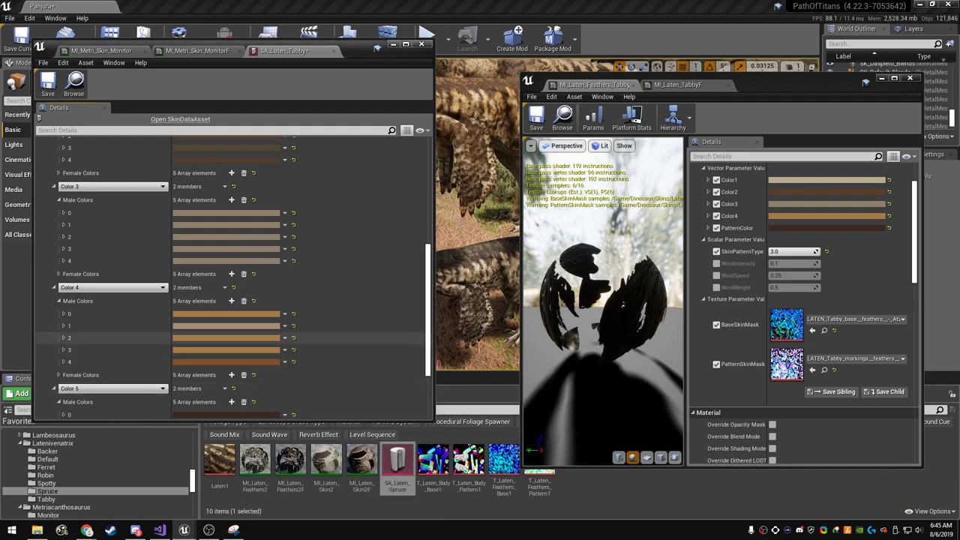
# - Darken Color 4 element 2 and shift Color 4 element 3's hue slightly toward yellow
pyautogui.click(183, 338)
pyautogui.moveTo(347, 343); pyautogui.dragTo(353, 366)
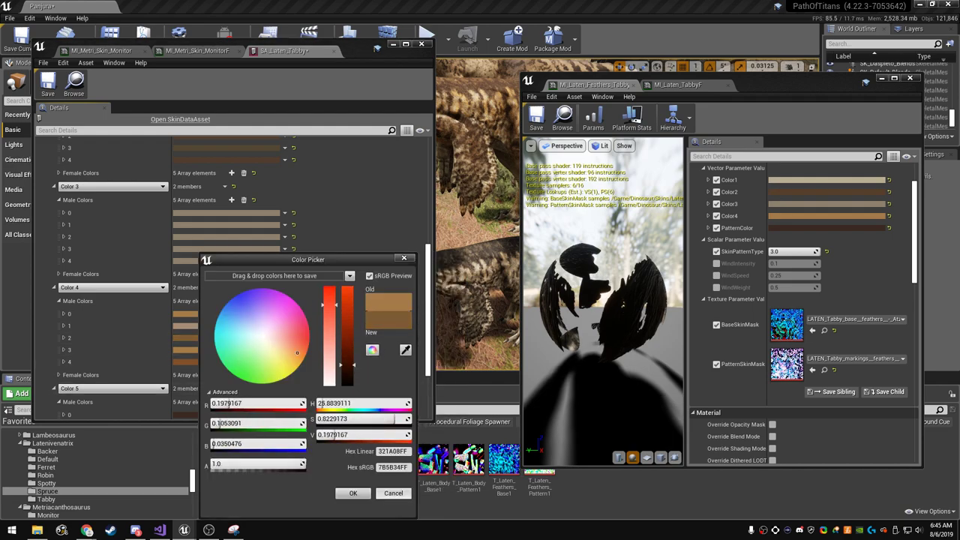
pyautogui.click(353, 493)
pyautogui.click(180, 349)
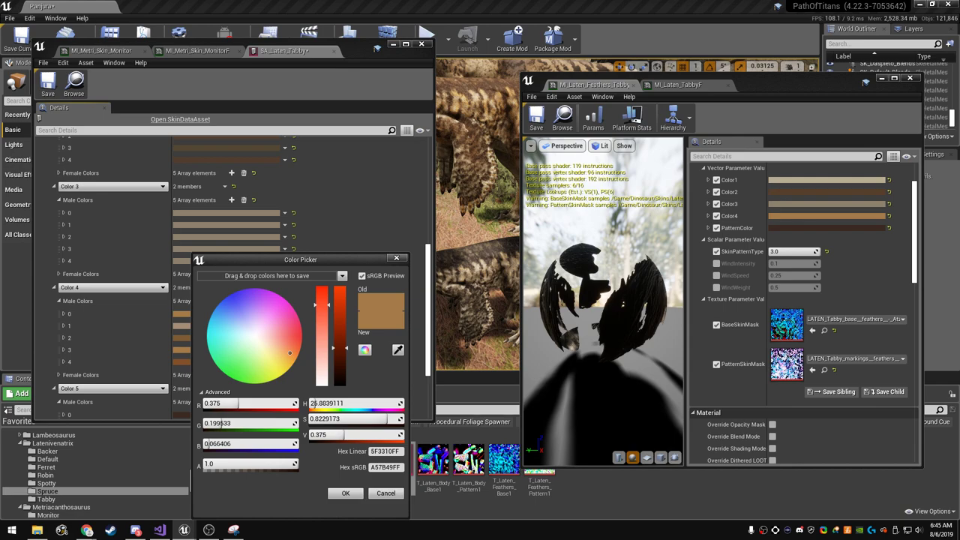
pyautogui.moveTo(290, 353); pyautogui.dragTo(286, 357)
pyautogui.click(346, 493)
# - Make one of the Color 3 male shades more saturated
pyautogui.scroll(3, 225, 301)
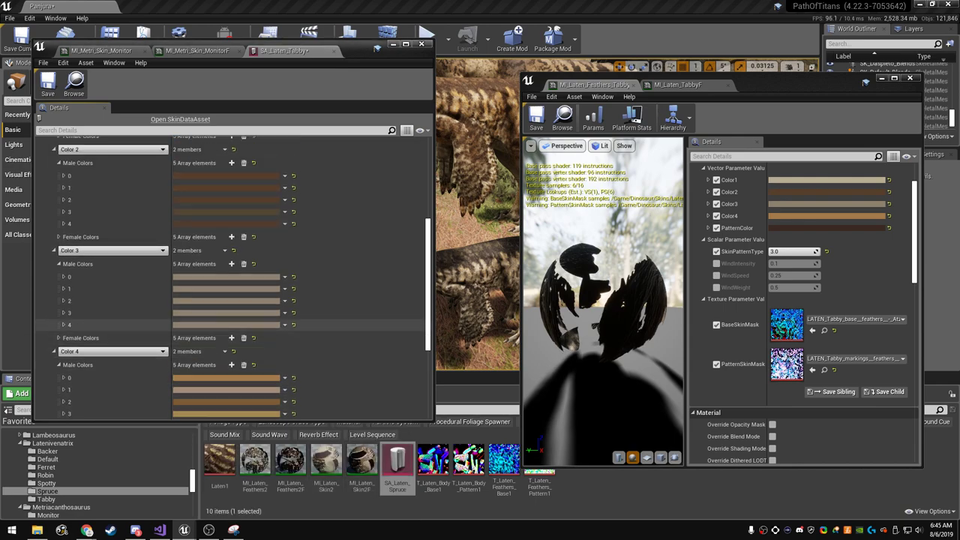
pyautogui.click(217, 301)
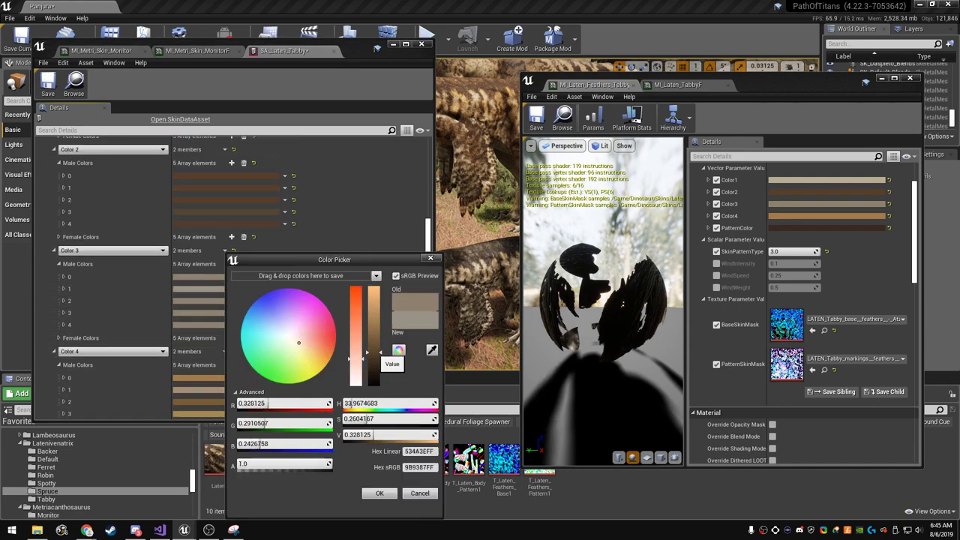
pyautogui.click(379, 493)
pyautogui.click(216, 301)
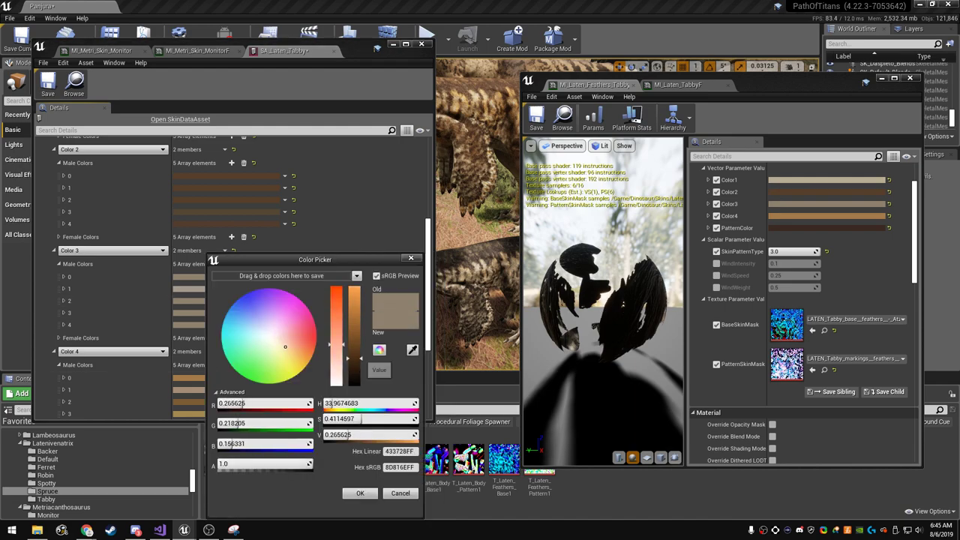
pyautogui.moveTo(331, 346); pyautogui.dragTo(331, 337)
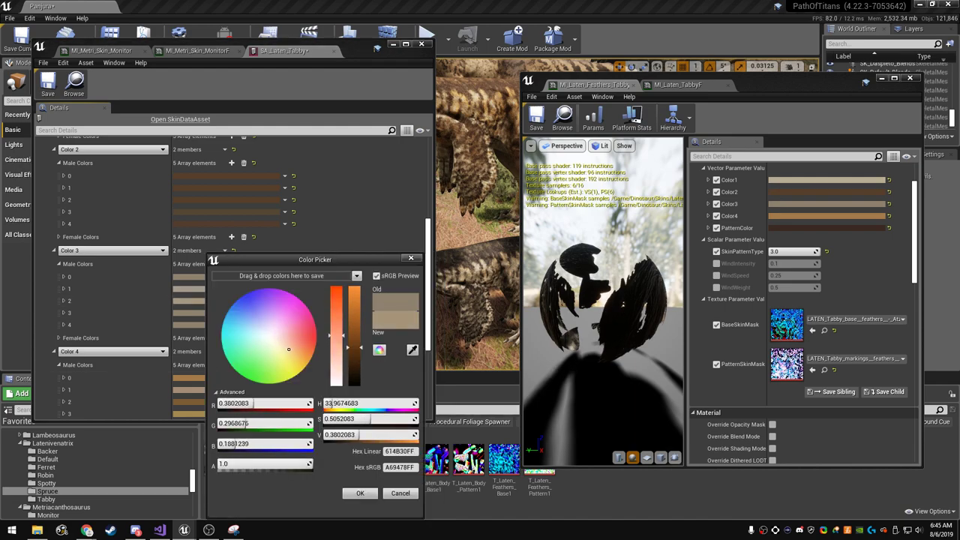
pyautogui.click(360, 493)
# - Darken Color 3 element 3 and shift the tan Color 3 element 4 toward red
pyautogui.click(202, 313)
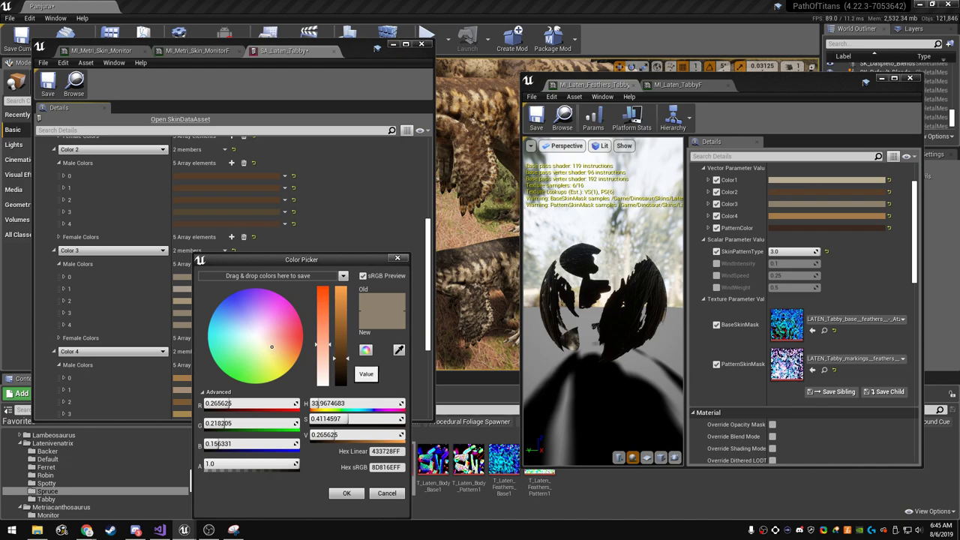
pyautogui.moveTo(340, 359); pyautogui.dragTo(341, 373)
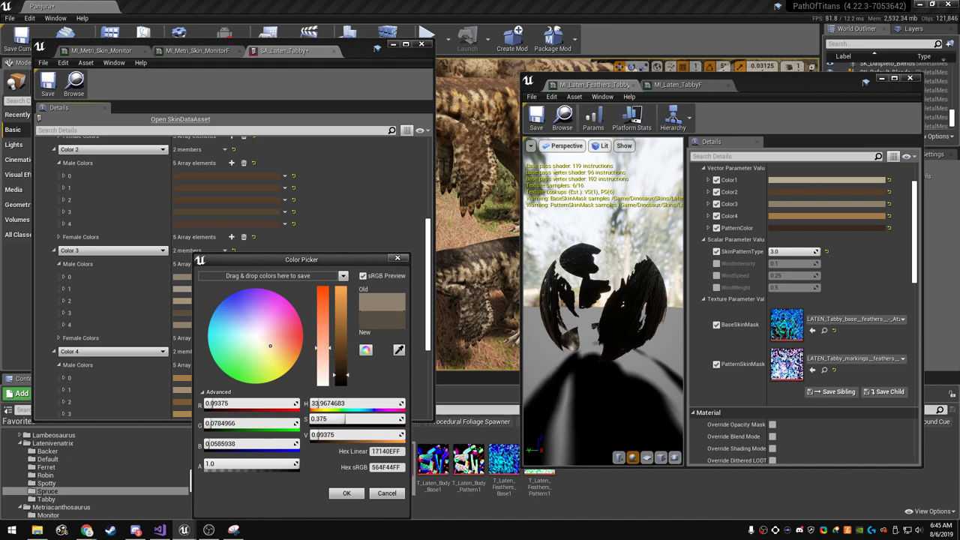
pyautogui.click(347, 493)
pyautogui.click(225, 325)
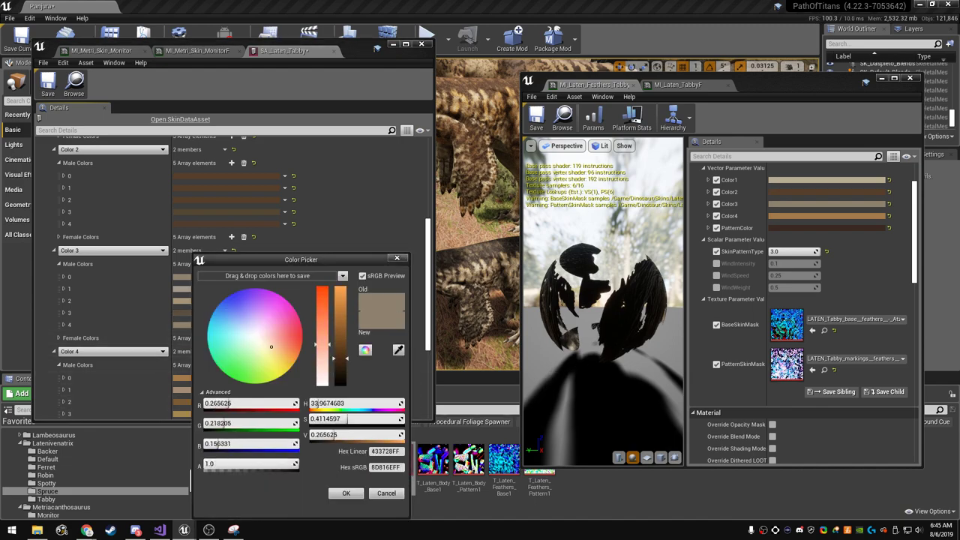
pyautogui.moveTo(271, 347); pyautogui.dragTo(276, 344)
pyautogui.click(346, 493)
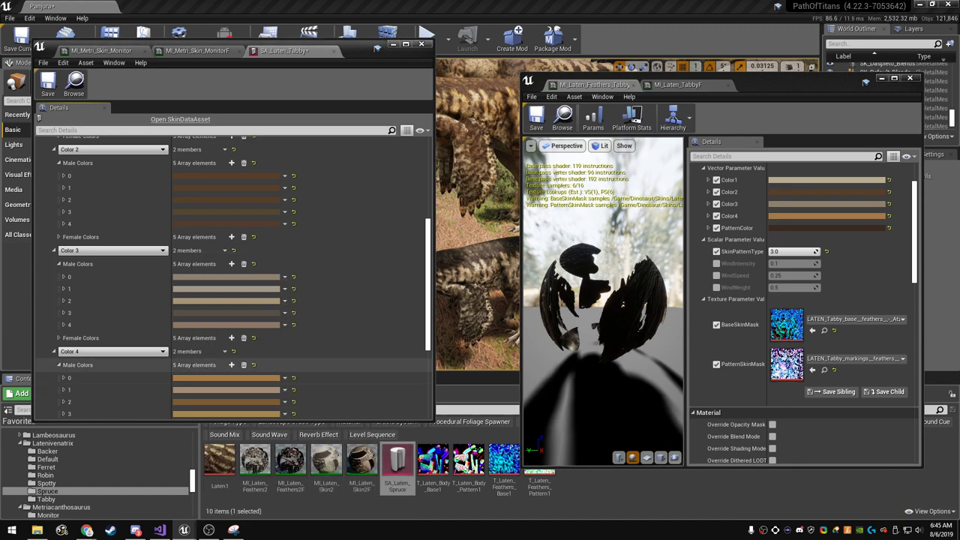
# - Darken one of the dark brown Color 2 male shades slightly
pyautogui.scroll(3, 225, 278)
pyautogui.click(255, 255)
pyautogui.moveTo(373, 374); pyautogui.dragTo(372, 380)
# - Confirm the darker Color 2 shade, then lighten and desaturate another Color 2 shade
pyautogui.click(378, 493)
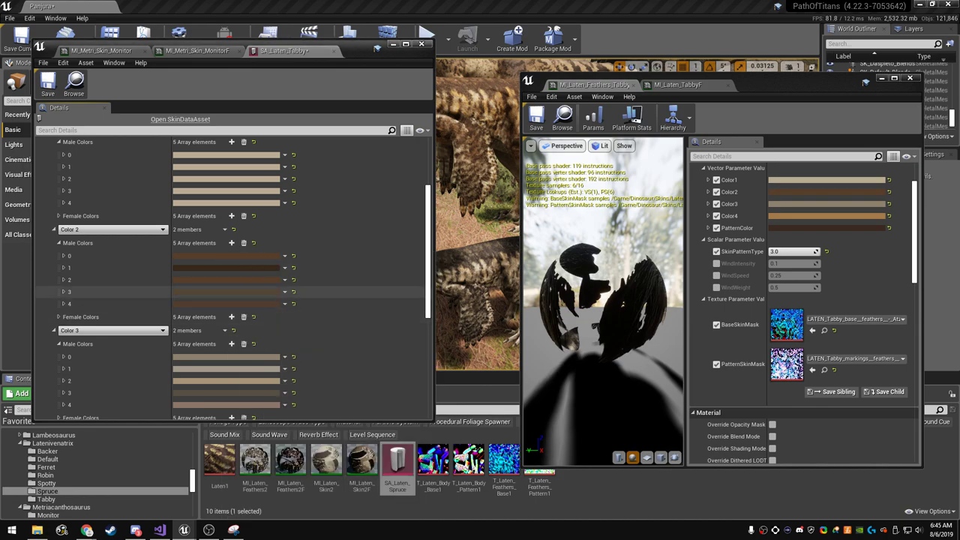
pyautogui.click(234, 280)
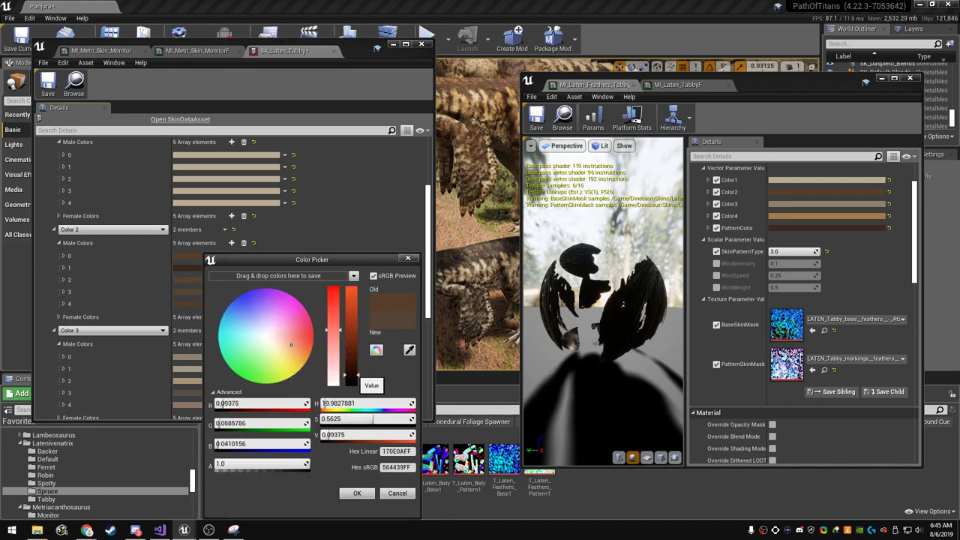
pyautogui.moveTo(358, 376); pyautogui.dragTo(358, 373)
pyautogui.moveTo(334, 331); pyautogui.dragTo(334, 335)
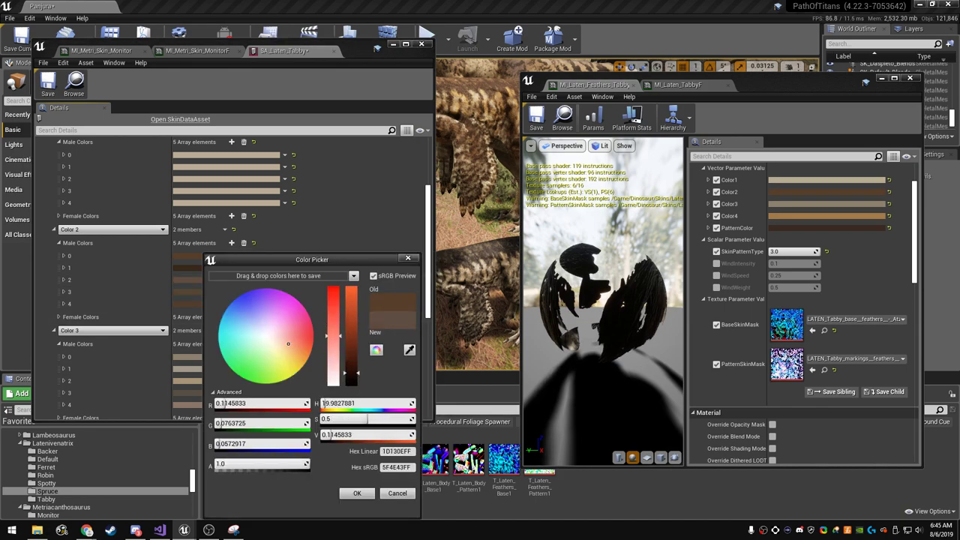
pyautogui.moveTo(351, 373); pyautogui.dragTo(351, 368)
pyautogui.click(357, 492)
# - Shift one Color 2 shade toward yellow; make another warmer, darker and more saturated
pyautogui.click(226, 304)
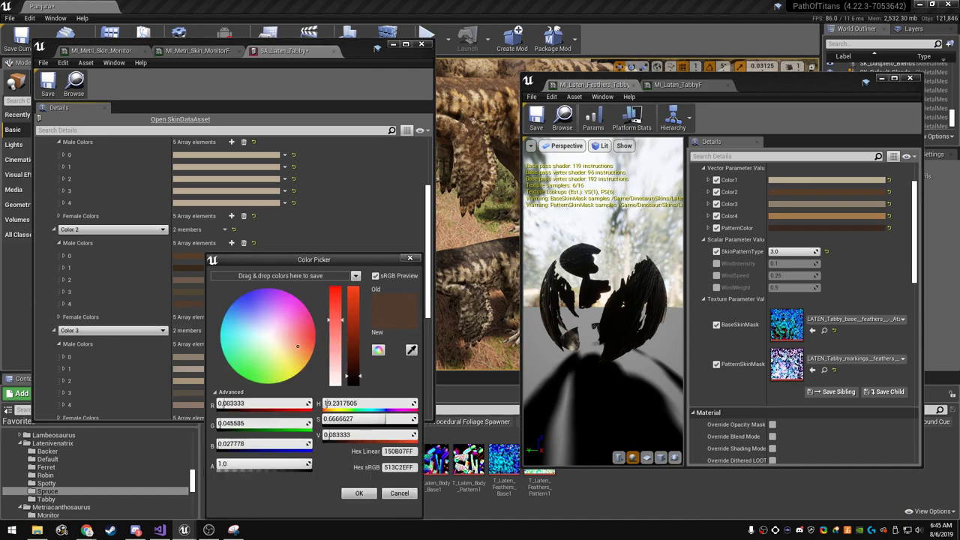
pyautogui.moveTo(298, 346); pyautogui.dragTo(294, 349)
pyautogui.click(358, 493)
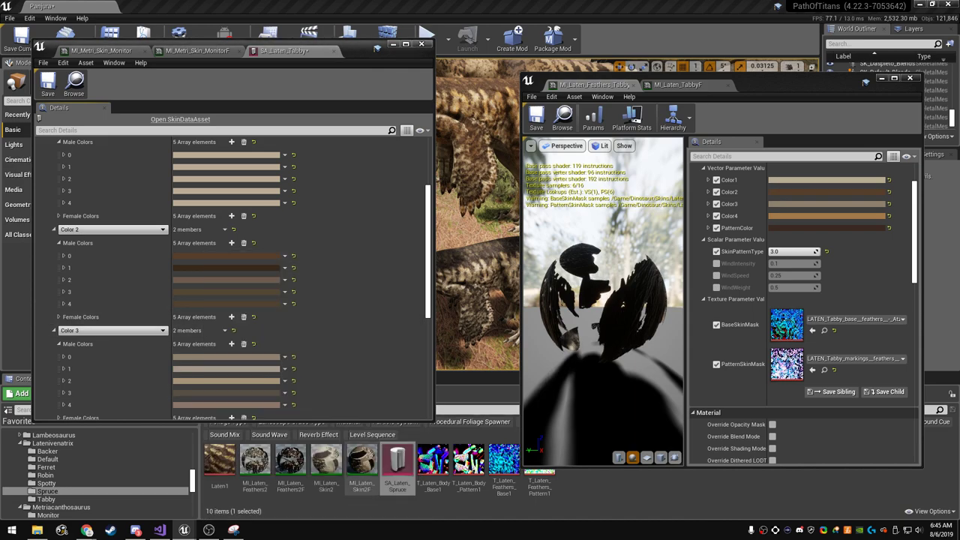
pyautogui.scroll(1, 255, 316)
pyautogui.click(260, 319)
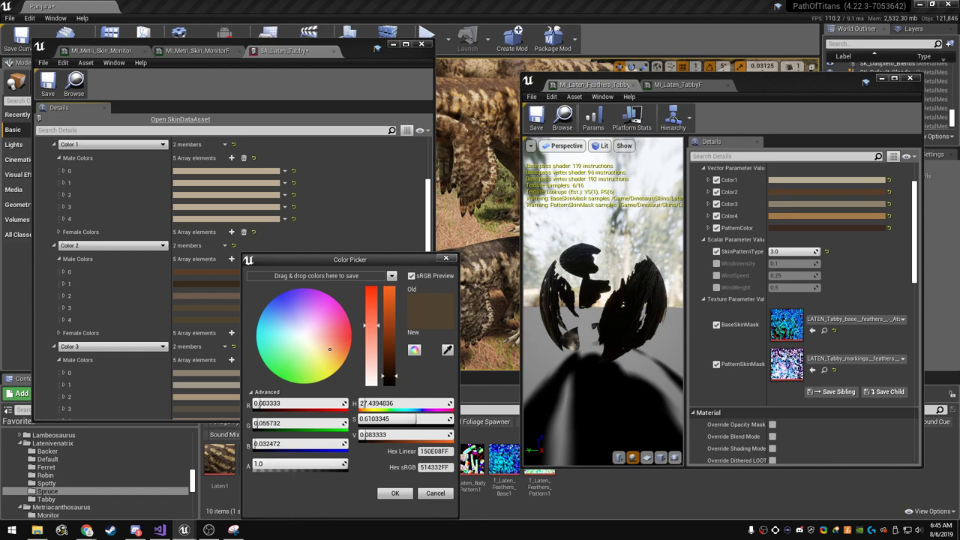
pyautogui.moveTo(329, 348); pyautogui.dragTo(331, 352)
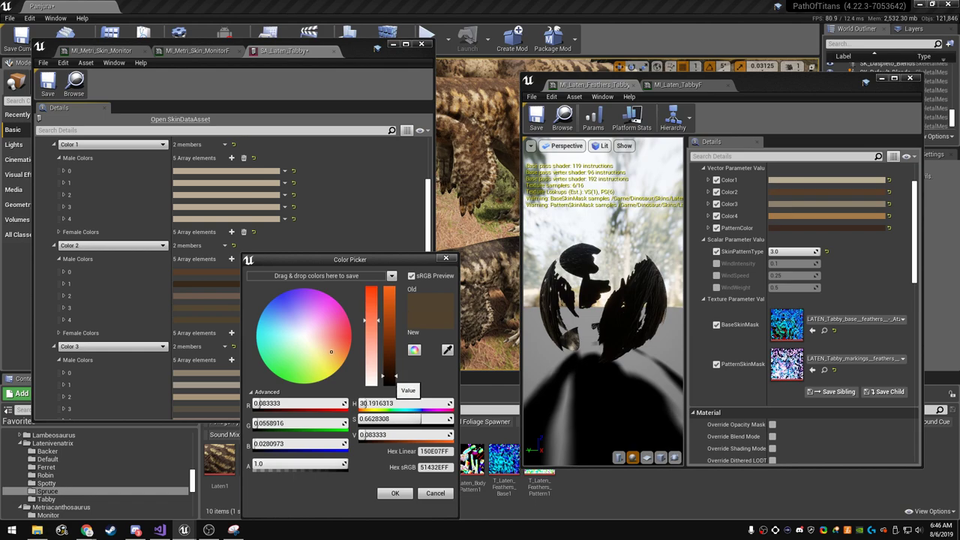
pyautogui.moveTo(389, 375); pyautogui.dragTo(389, 378)
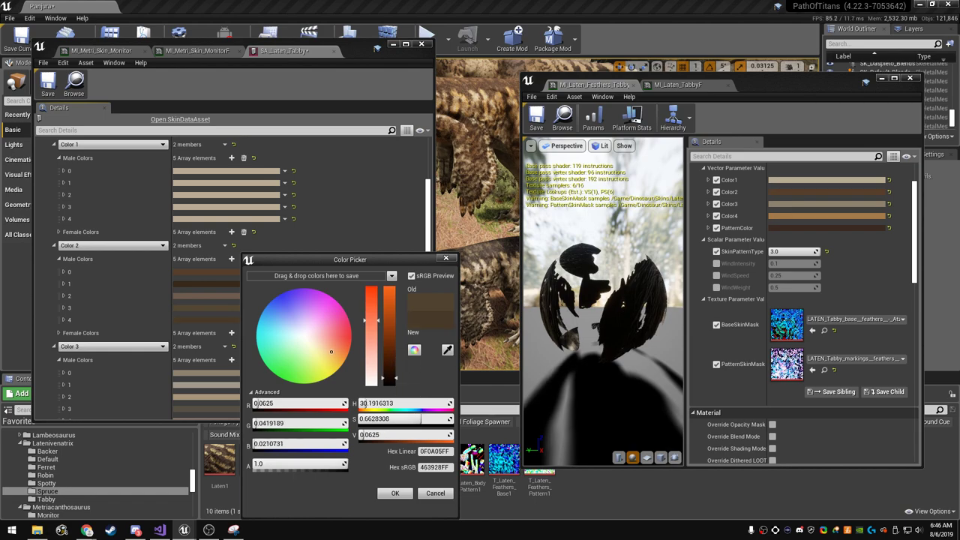
pyautogui.moveTo(371, 320); pyautogui.dragTo(371, 313)
# - Darken Color 1 element 1 from beige to grey-brown
pyautogui.scroll(2, 206, 232)
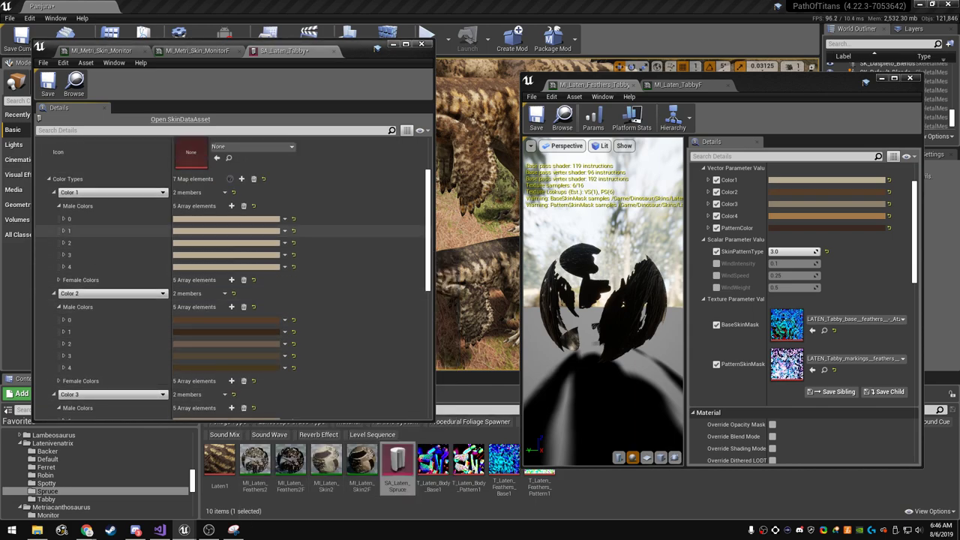
pyautogui.click(206, 232)
pyautogui.moveTo(357, 334); pyautogui.dragTo(357, 358)
pyautogui.click(356, 473)
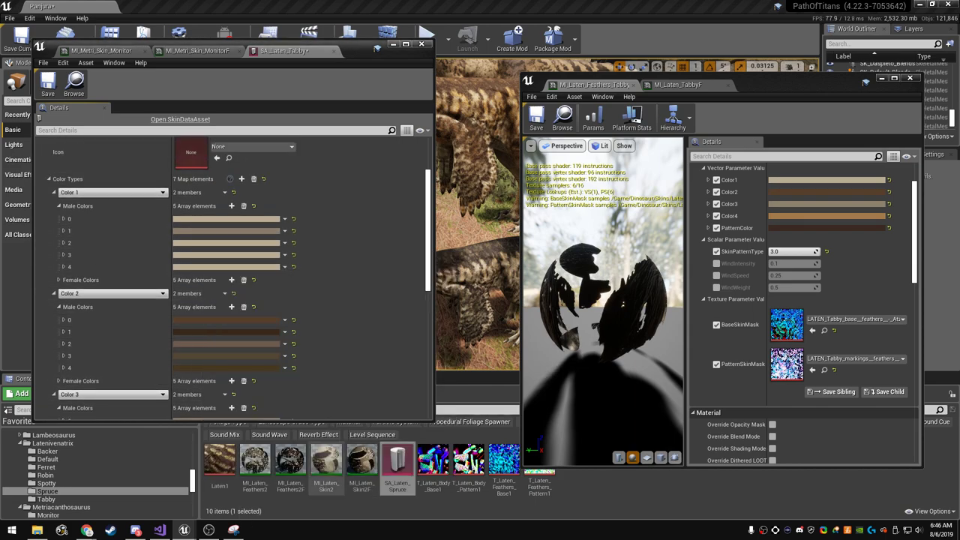
# - Make Color 1 element 2 more saturated, then switch to the web browser
pyautogui.click(225, 242)
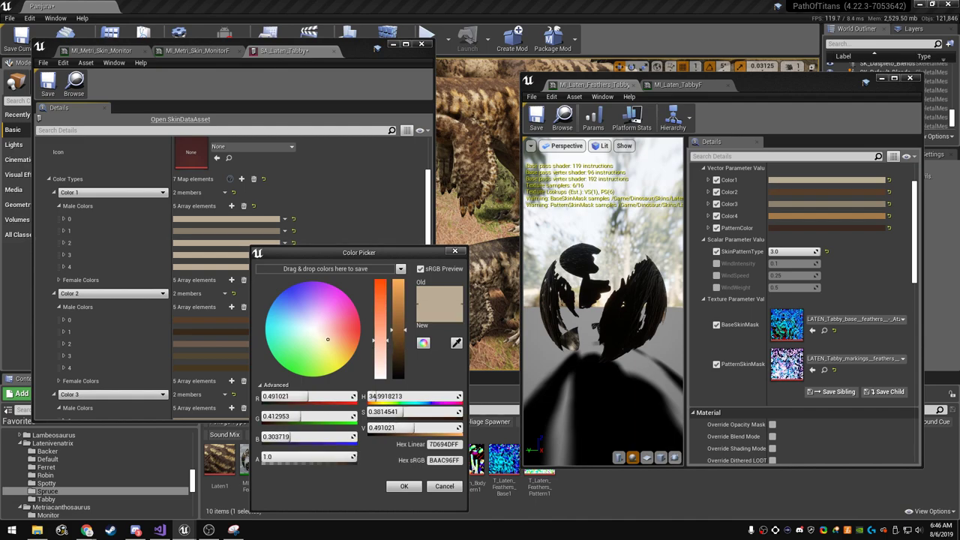
pyautogui.moveTo(398, 340)
pyautogui.mouseDown()
pyautogui.moveTo(398, 317)
pyautogui.moveTo(397, 337)
pyautogui.mouseUp()
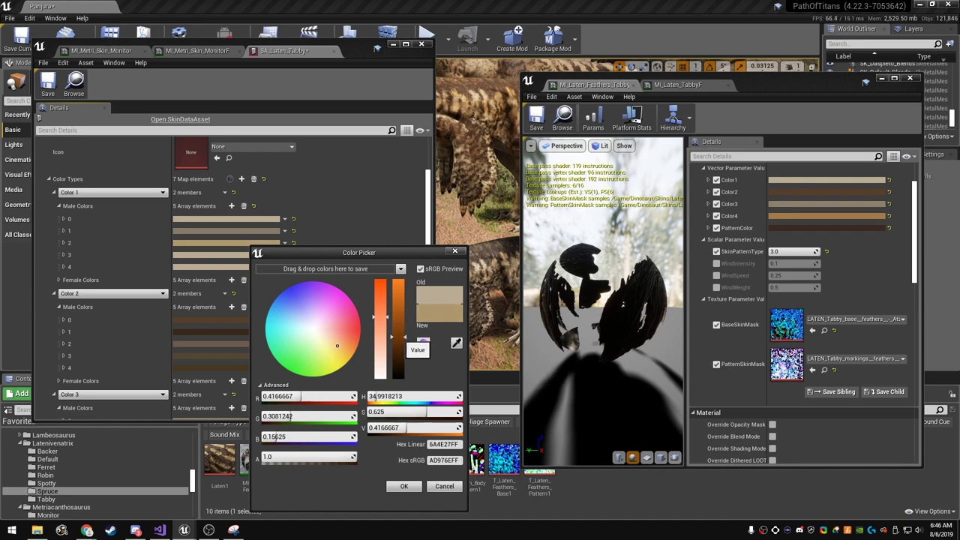
pyautogui.click(404, 486)
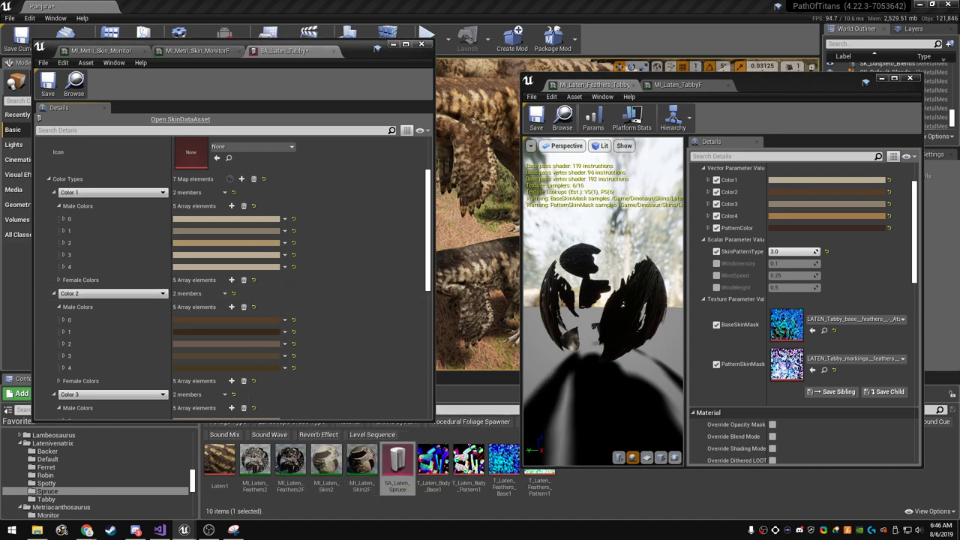
pyautogui.click(87, 530)
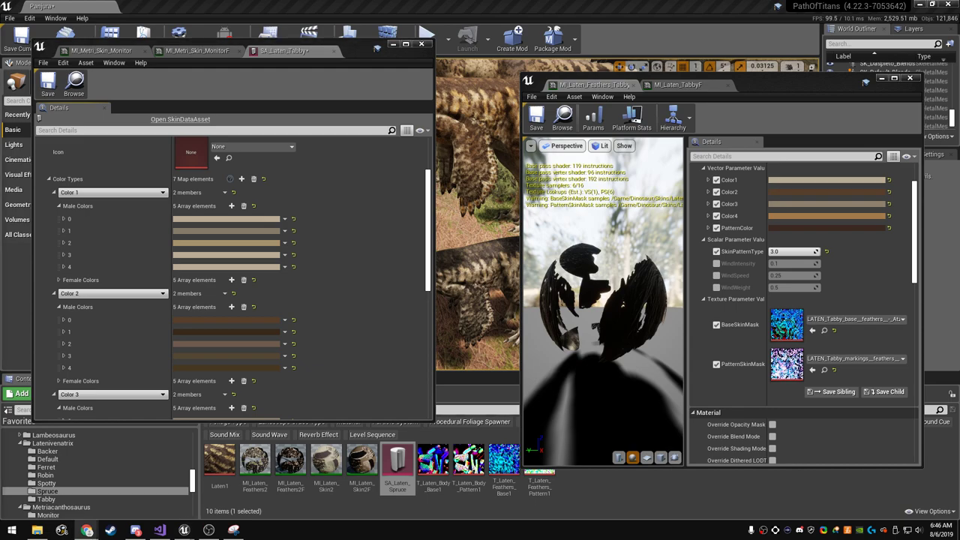
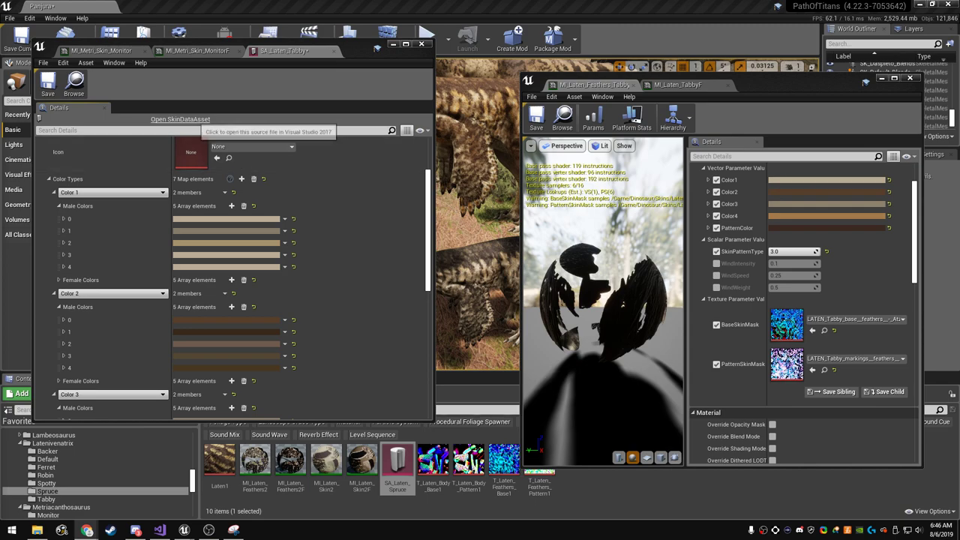
# - Make Color 1's male element 3 a greyer tan and save SA_Laten_Tabby
pyautogui.click(225, 255)
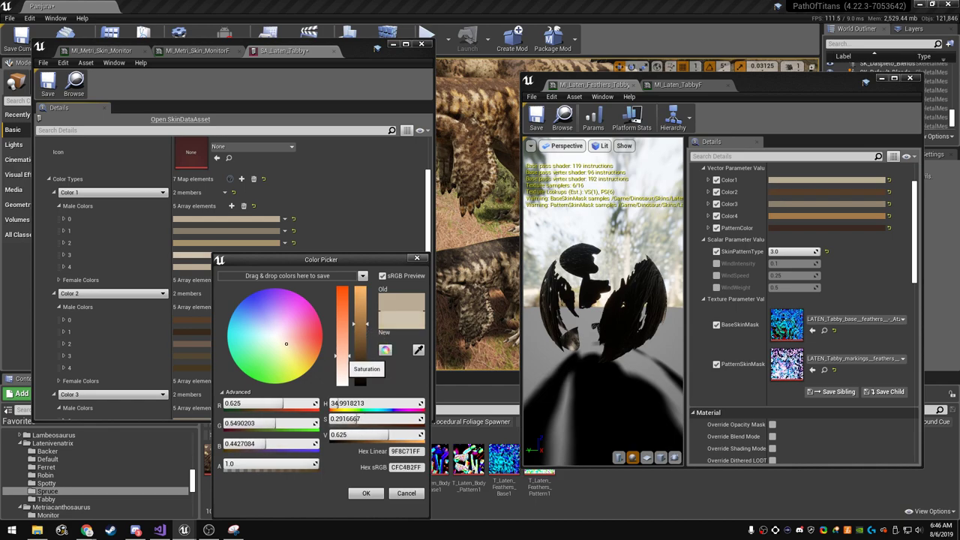
pyautogui.click(366, 493)
pyautogui.click(204, 255)
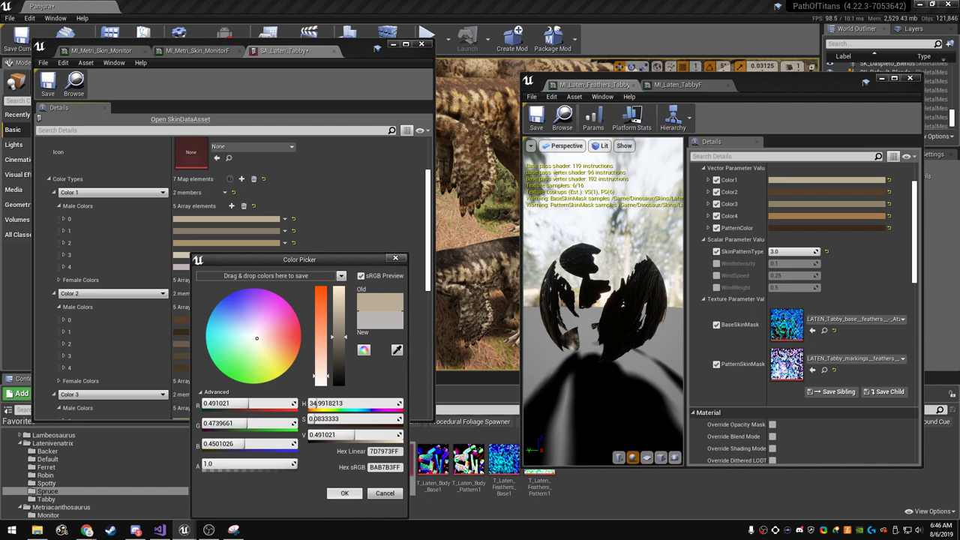
pyautogui.click(345, 493)
pyautogui.hotkey('ctrl', 's')
# - Compare the MI_Laten_TabbyF and feathers Tabby material instances
pyautogui.scroll(-1, 225, 214)
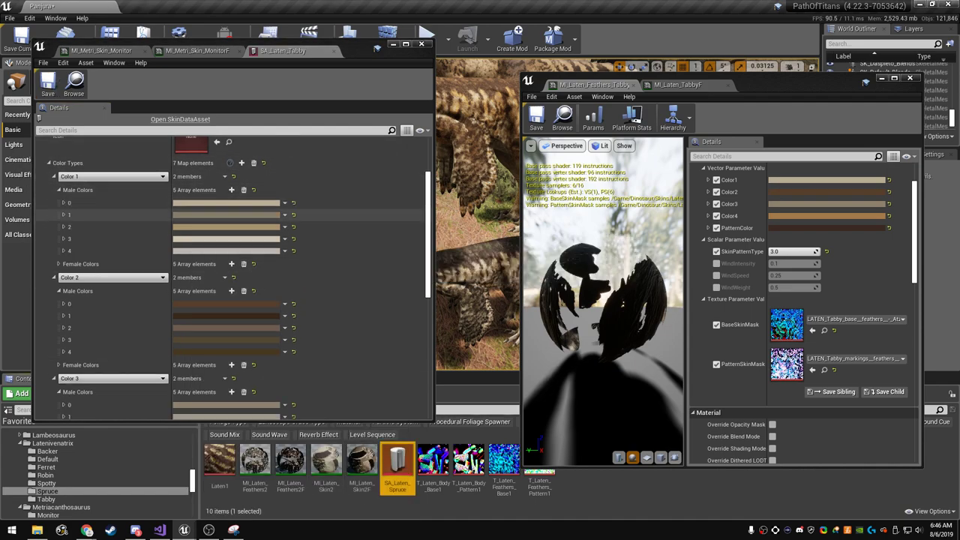
pyautogui.scroll(-4, 113, 216)
pyautogui.scroll(-4, 113, 216)
pyautogui.scroll(-4, 112, 216)
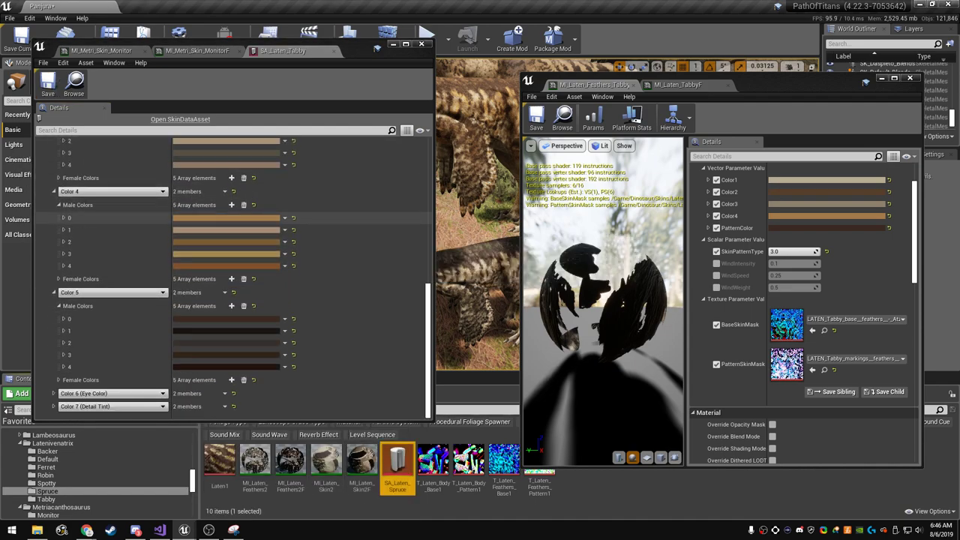
pyautogui.click(677, 85)
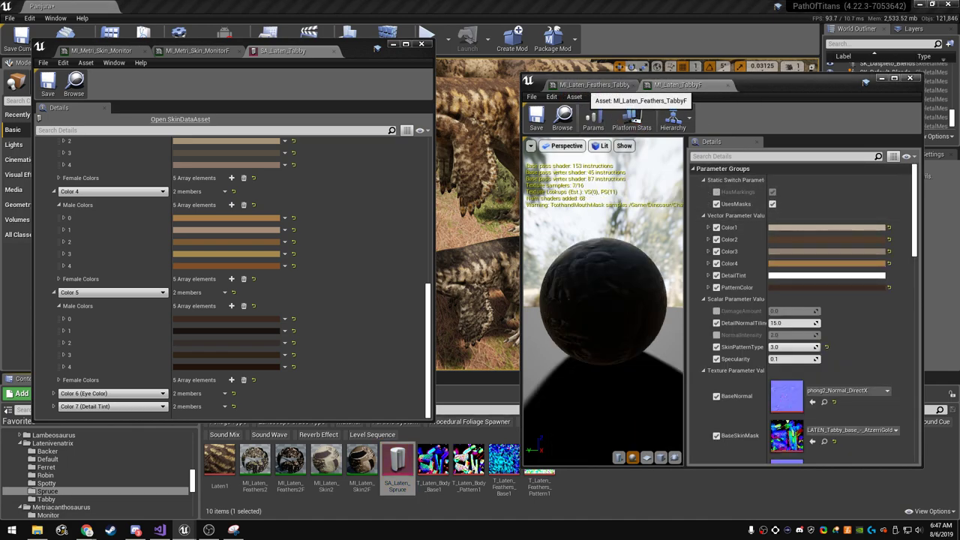
pyautogui.click(592, 85)
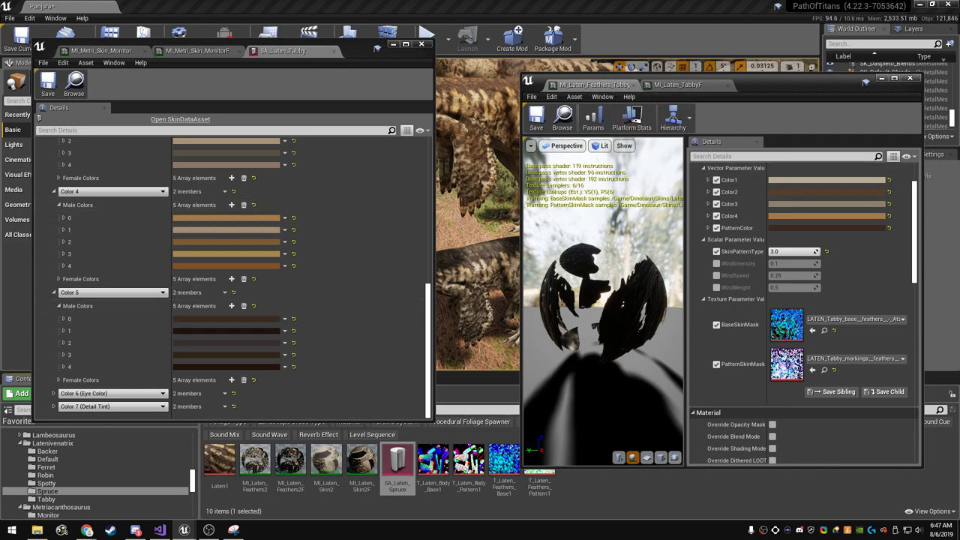
# - Inspect the copy and paste options on the Color 1 and Color 2 colour arrays
pyautogui.scroll(3, 225, 288)
pyautogui.scroll(5, 225, 287)
pyautogui.scroll(3, 113, 225)
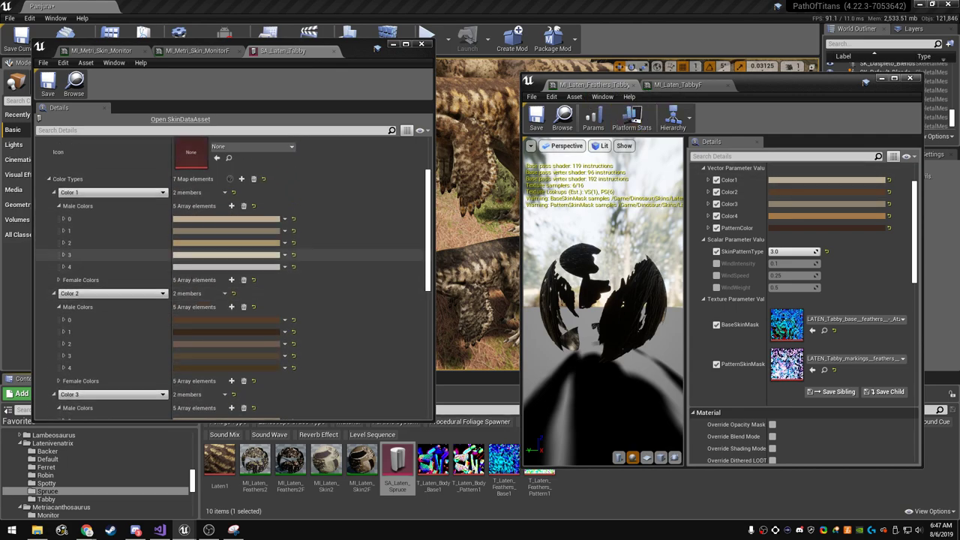
pyautogui.rightClick(92, 204)
pyautogui.rightClick(92, 279)
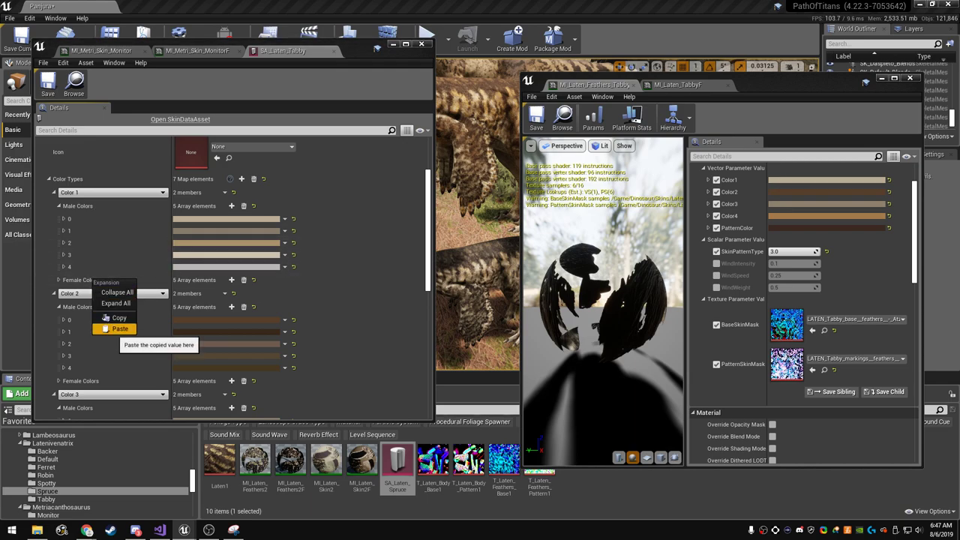
pyautogui.rightClick(73, 306)
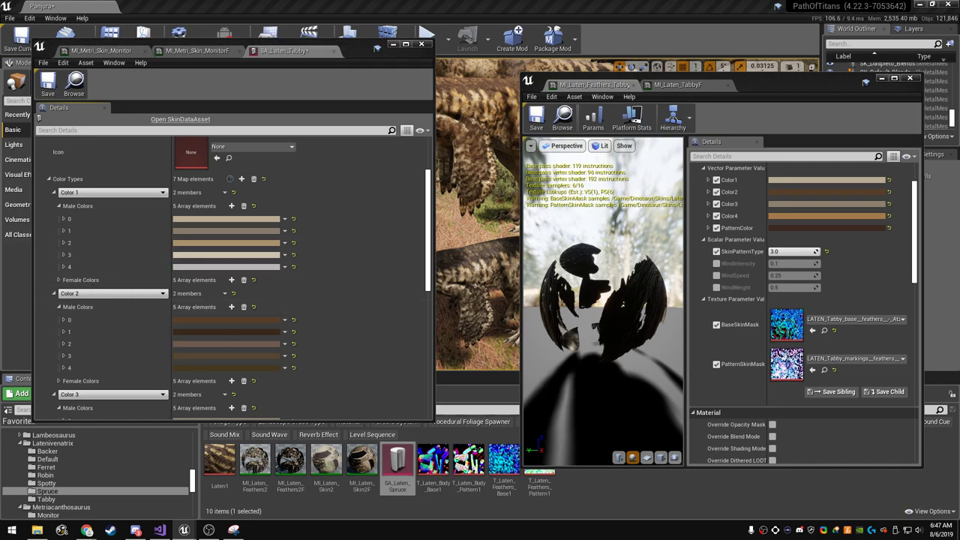
pyautogui.rightClick(74, 381)
pyautogui.scroll(-3, 71, 312)
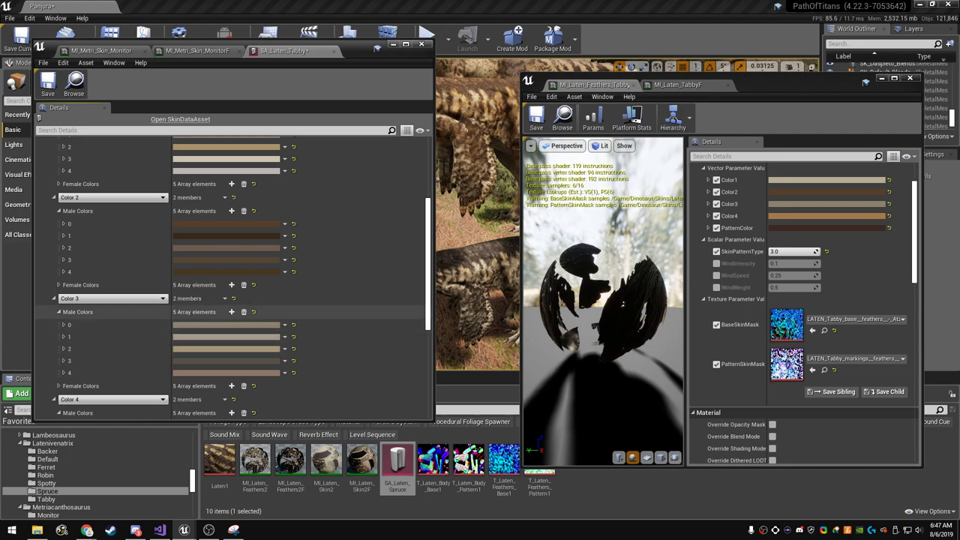
# - Check the Color 3–5 array options and copy Color 5's female colour array
pyautogui.rightClick(71, 311)
pyautogui.click(96, 349)
pyautogui.rightClick(75, 386)
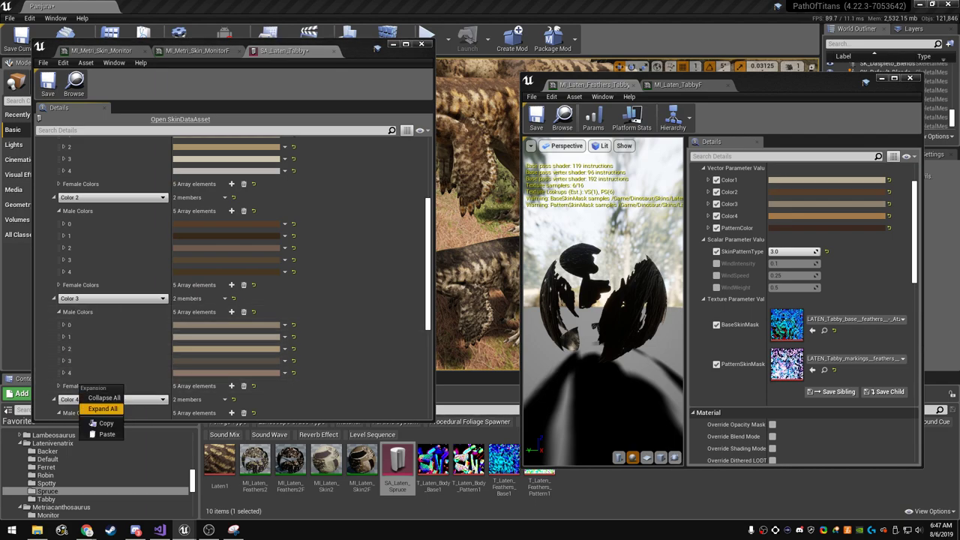
pyautogui.click(96, 436)
pyautogui.scroll(-3, 97, 330)
pyautogui.rightClick(75, 316)
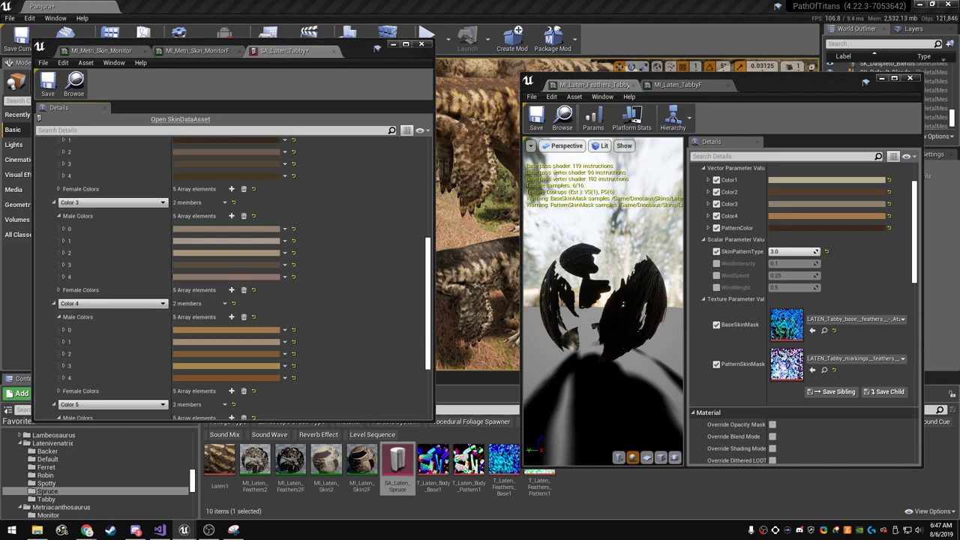
pyautogui.click(97, 351)
pyautogui.scroll(-3, 98, 330)
pyautogui.rightClick(75, 312)
pyautogui.click(98, 358)
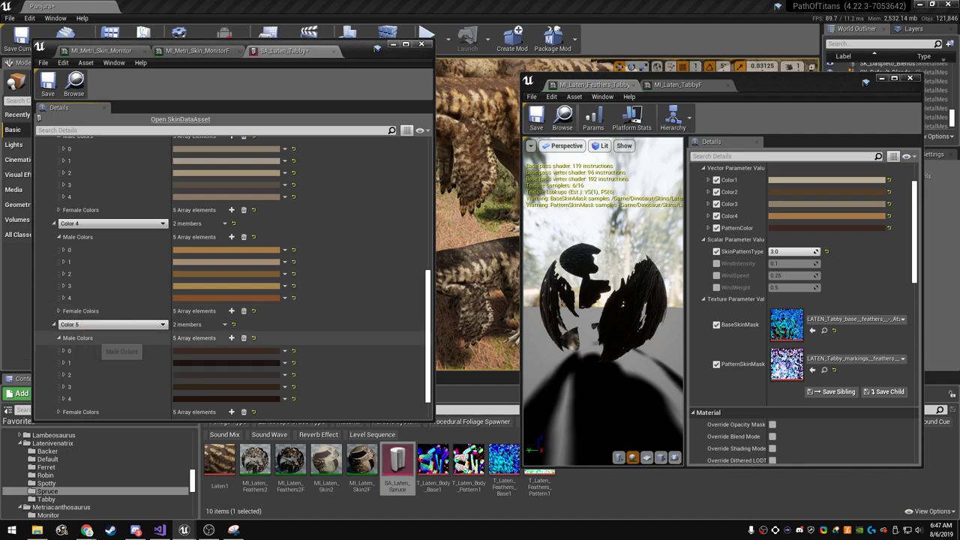
pyautogui.rightClick(88, 336)
pyautogui.click(105, 378)
pyautogui.rightClick(75, 412)
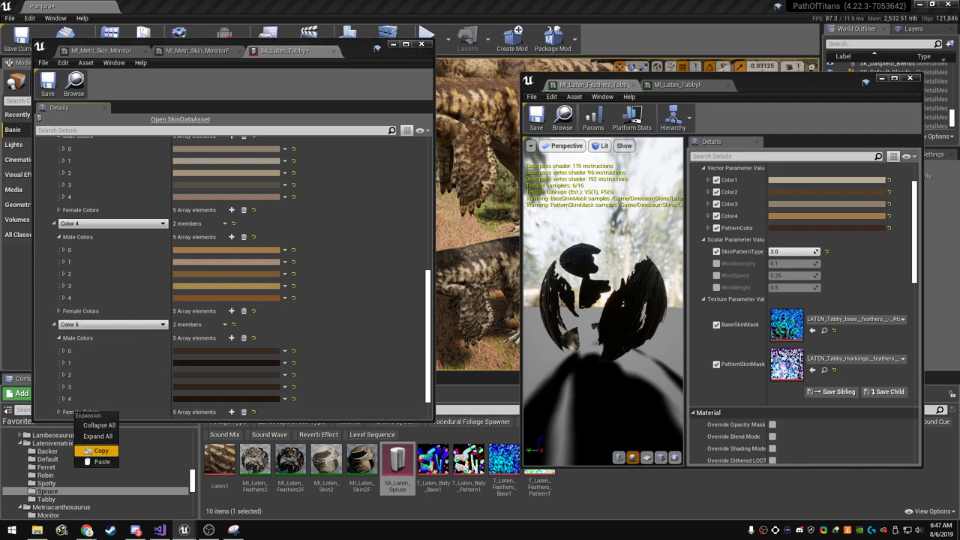
pyautogui.click(96, 452)
# - Close both MI_Metri_Skin_Monitor tabs and browse to MI_Laten_Feathers_Tabby in the Tabby folder
pyautogui.click(105, 50)
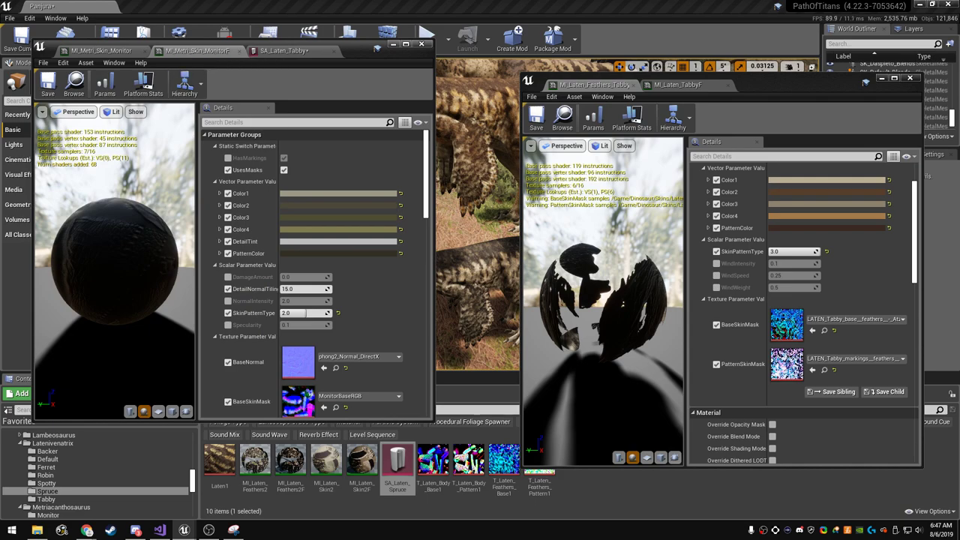
pyautogui.click(145, 50)
pyautogui.click(145, 51)
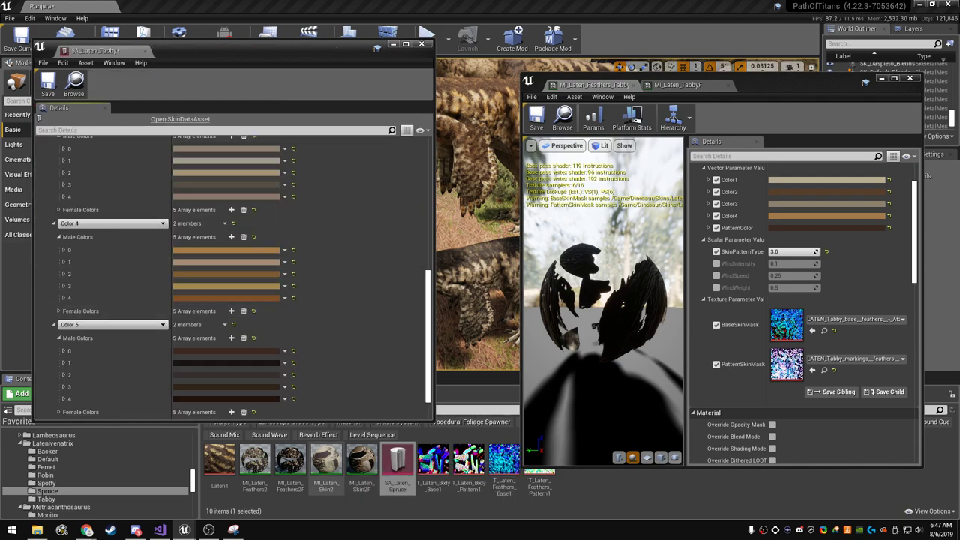
pyautogui.click(563, 116)
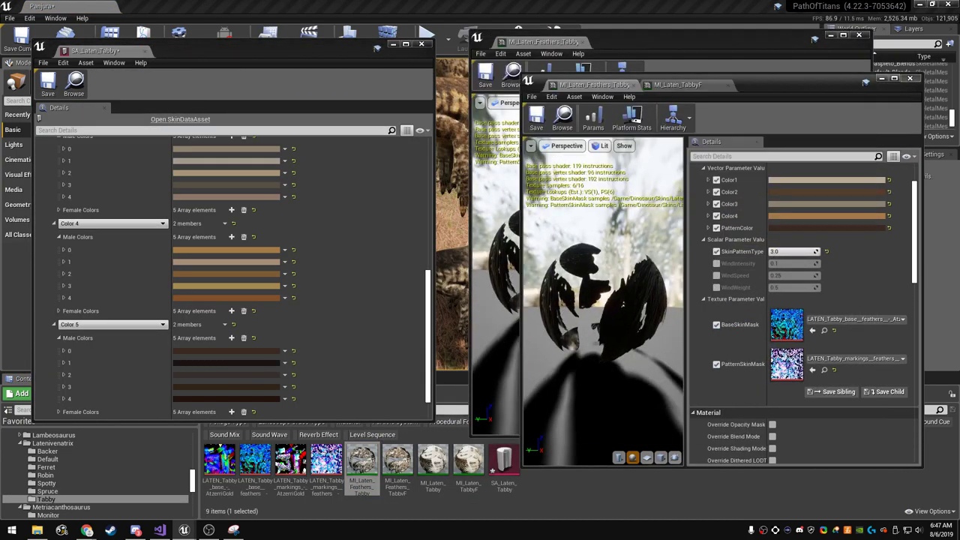
# - Paste the copied colour onto several male colour rows
pyautogui.scroll(4, 233, 270)
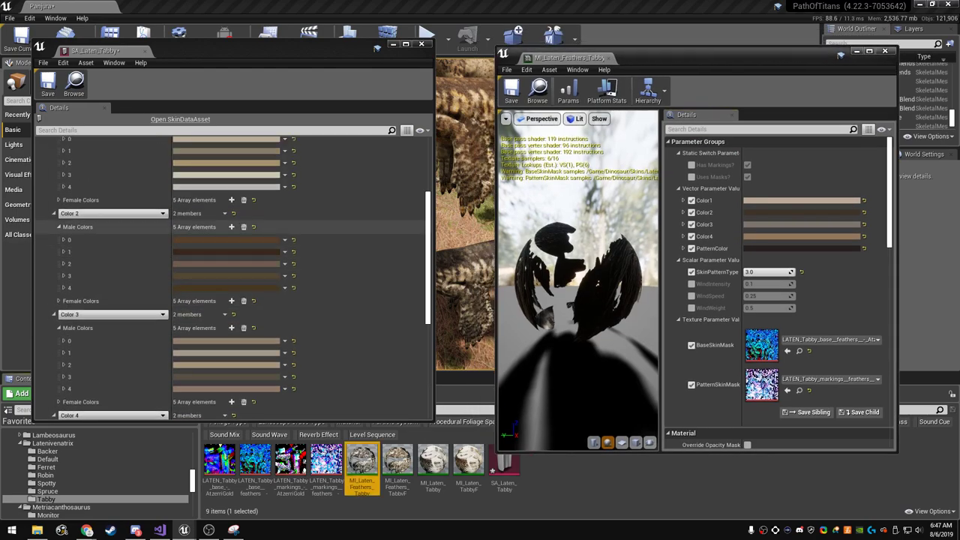
pyautogui.scroll(3, 233, 270)
pyautogui.rightClick(698, 200)
pyautogui.press('Escape')
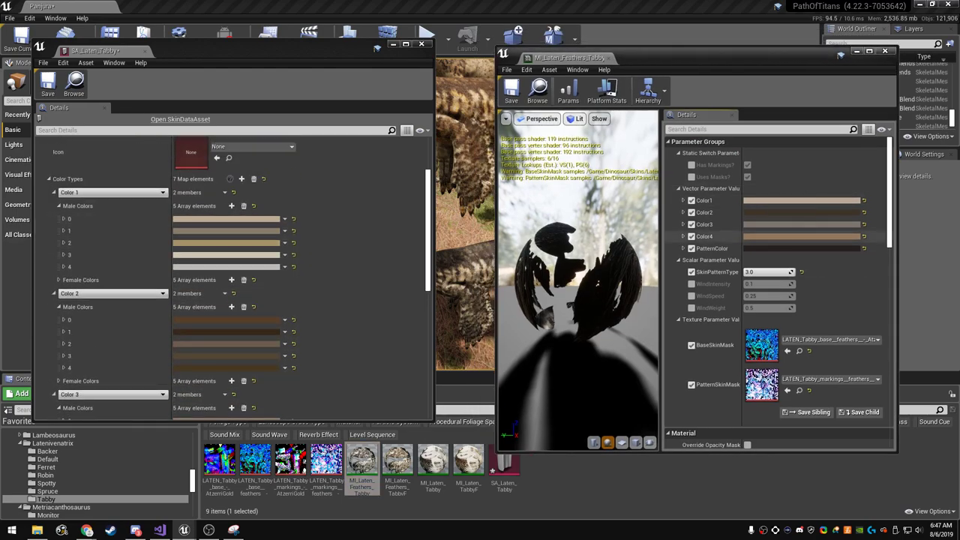
pyautogui.rightClick(227, 220)
pyautogui.click(253, 259)
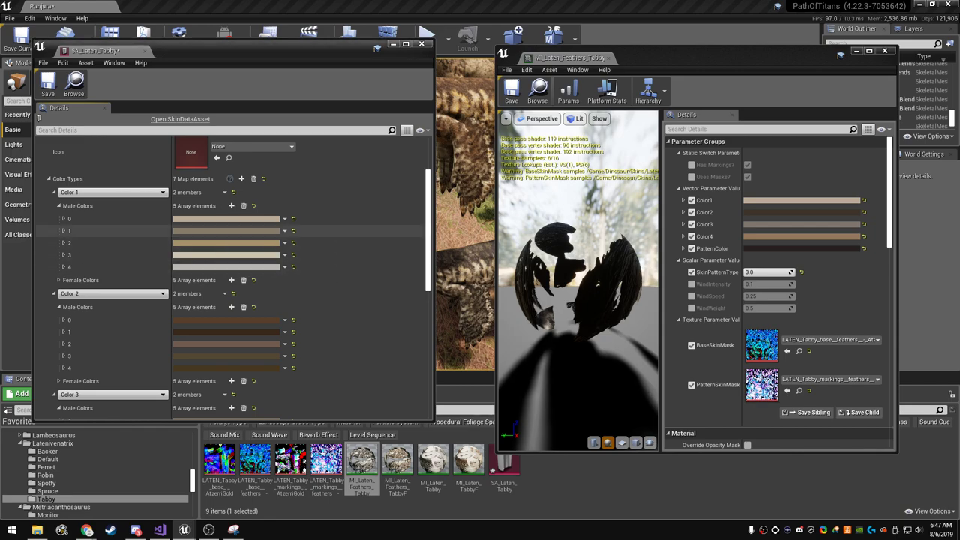
pyautogui.rightClick(203, 230)
pyautogui.click(226, 277)
pyautogui.rightClick(205, 243)
pyautogui.click(225, 291)
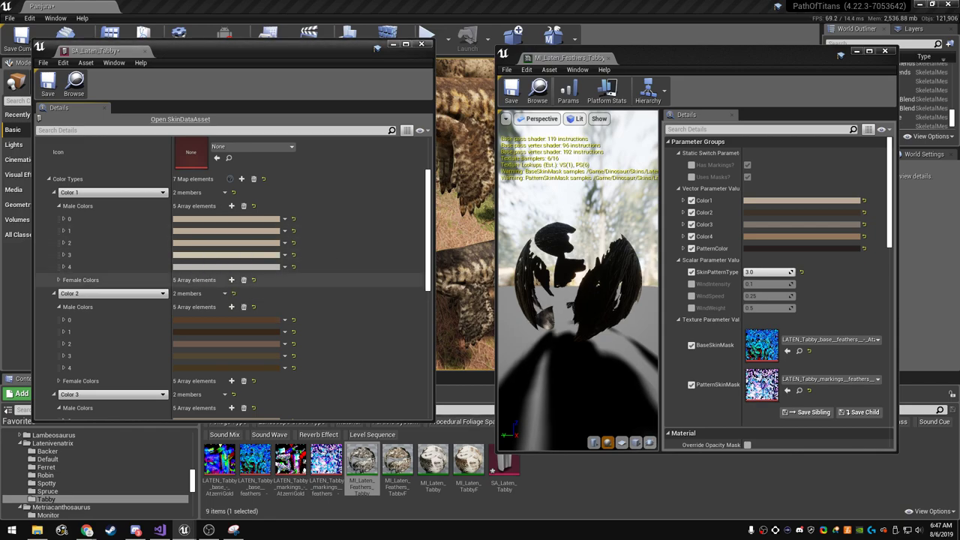
pyautogui.rightClick(208, 256)
# - Darken and saturate the colour of Color 2 male row 1
pyautogui.click(225, 243)
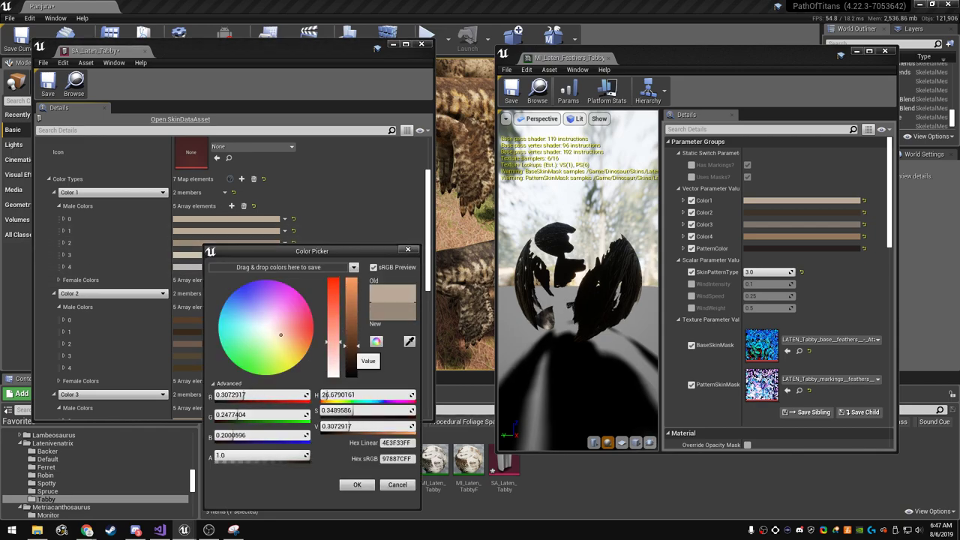
pyautogui.click(357, 485)
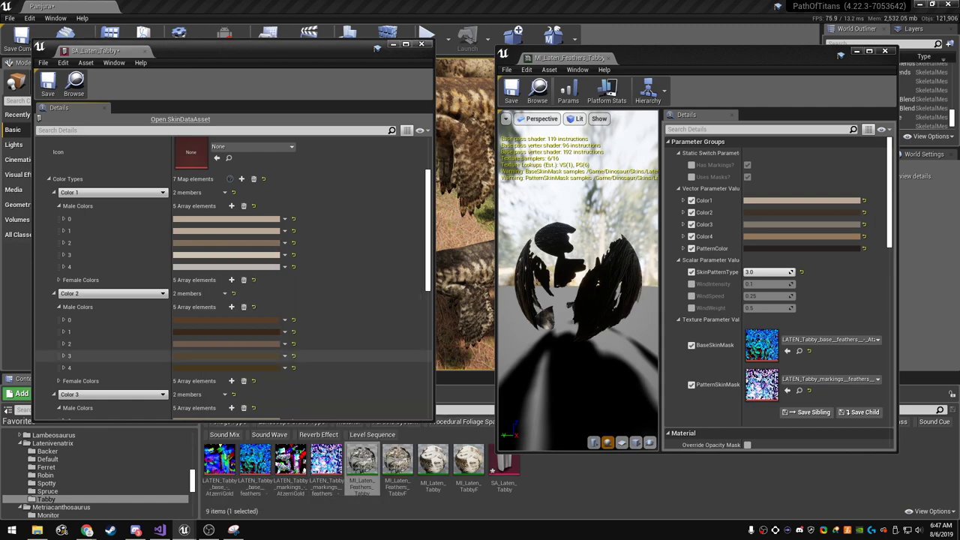
pyautogui.click(225, 230)
pyautogui.moveTo(359, 318)
pyautogui.mouseDown()
pyautogui.moveTo(359, 331)
pyautogui.moveTo(341, 310)
pyautogui.mouseUp()
pyautogui.click(364, 475)
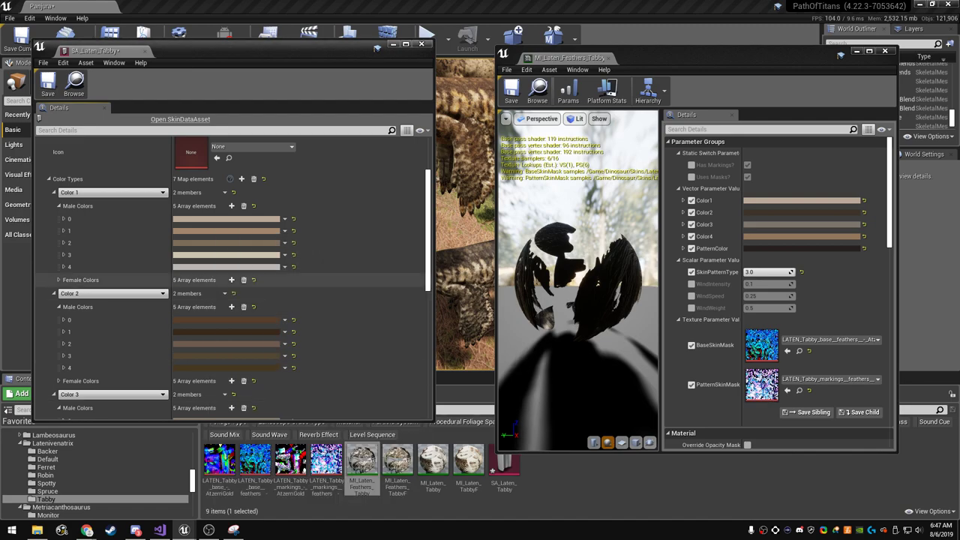
pyautogui.click(58, 280)
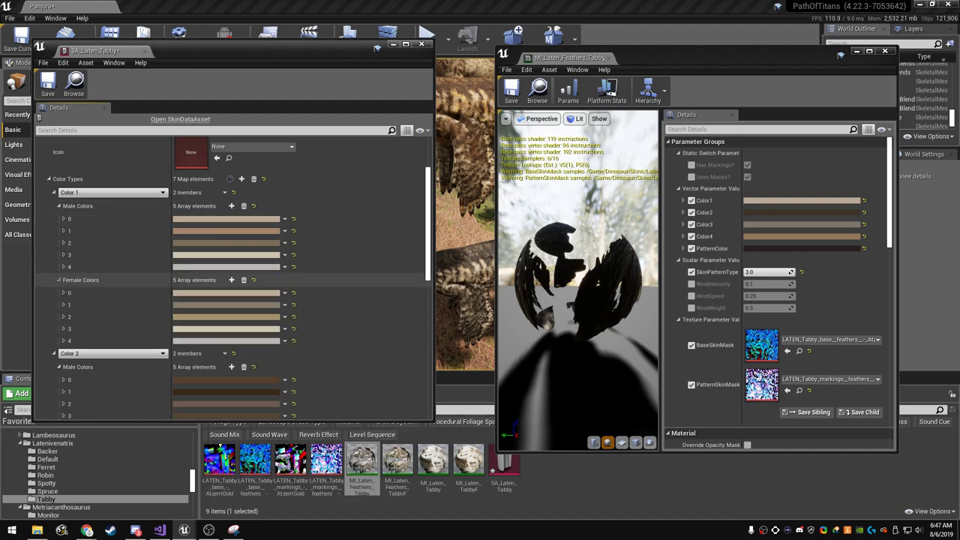
pyautogui.click(59, 280)
pyautogui.scroll(-3, 58, 279)
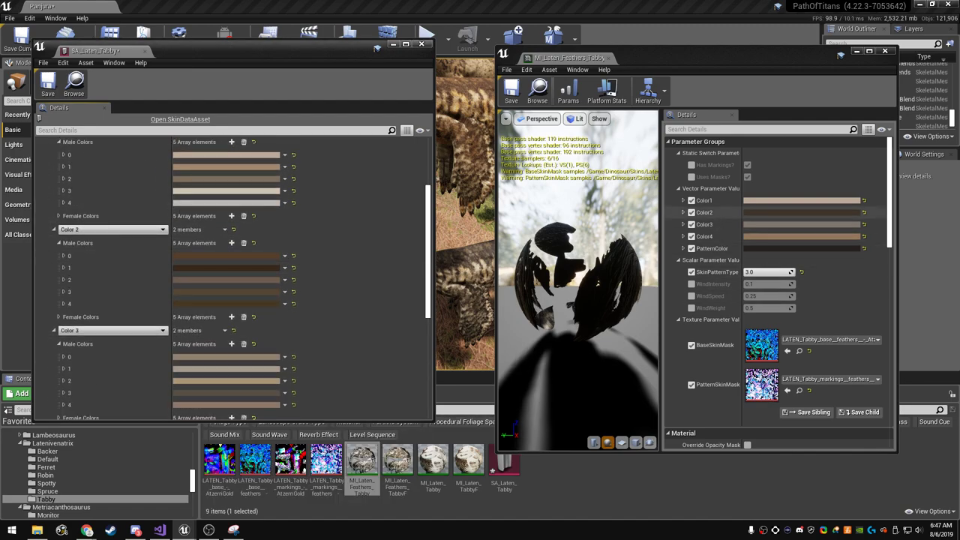
# - Copy the material's Color2 value into Color 2 male row 0
pyautogui.rightClick(801, 212)
pyautogui.click(825, 249)
pyautogui.rightClick(230, 255)
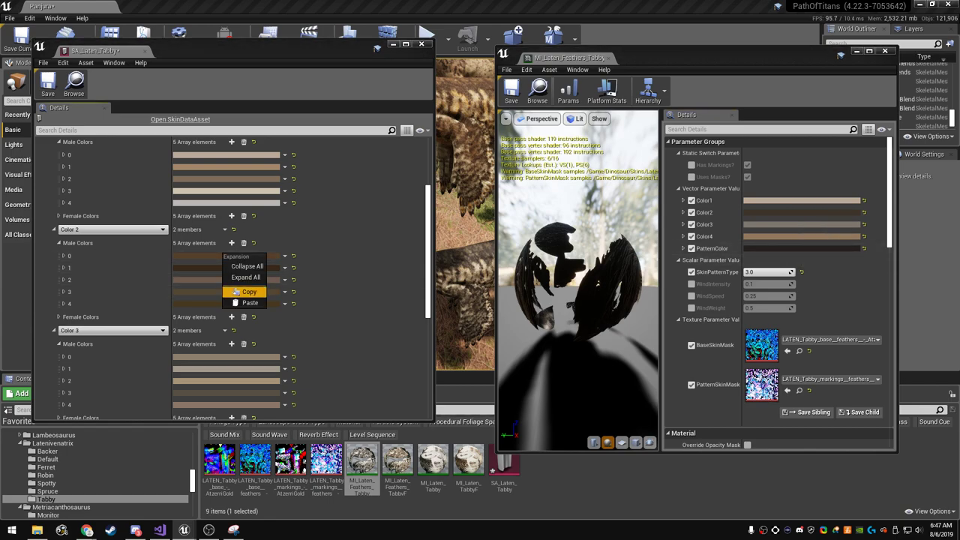
pyautogui.click(258, 303)
pyautogui.click(225, 268)
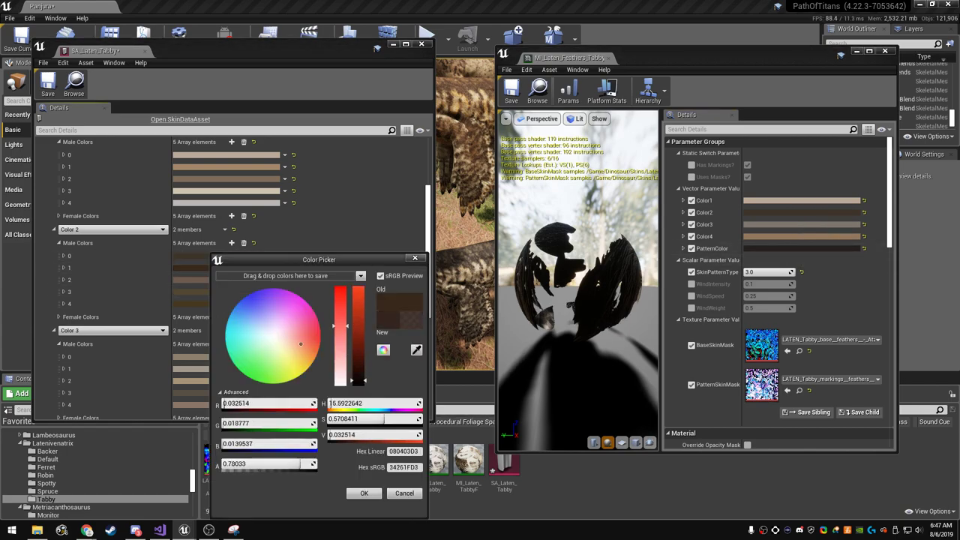
pyautogui.click(364, 493)
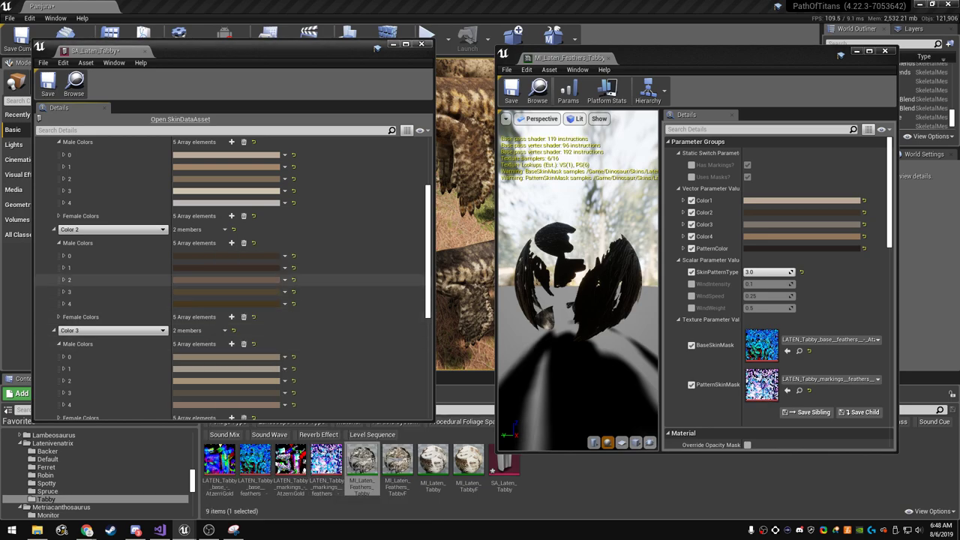
# - Make the next two Color 2 male colours darker, redder browns
pyautogui.click(226, 280)
pyautogui.moveTo(354, 368); pyautogui.dragTo(354, 374)
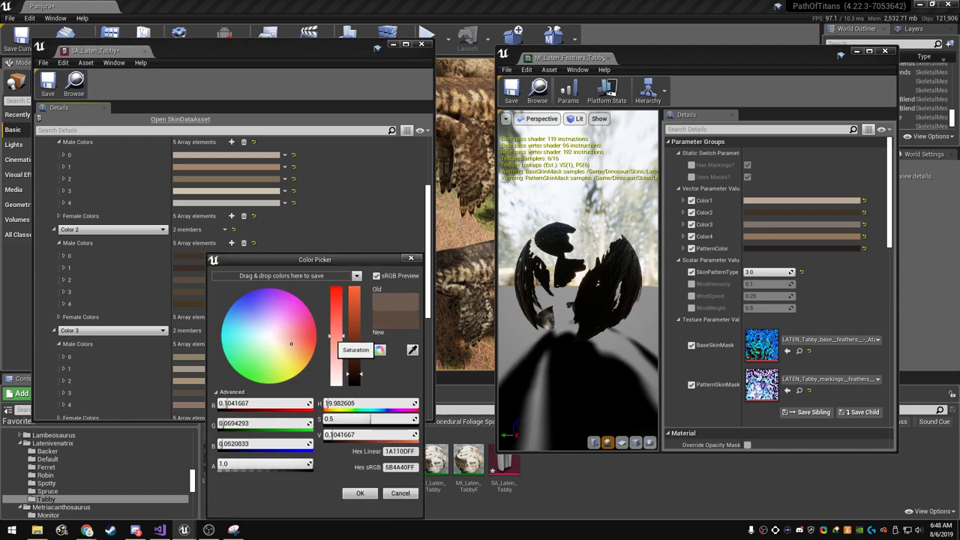
pyautogui.moveTo(291, 344); pyautogui.dragTo(294, 341)
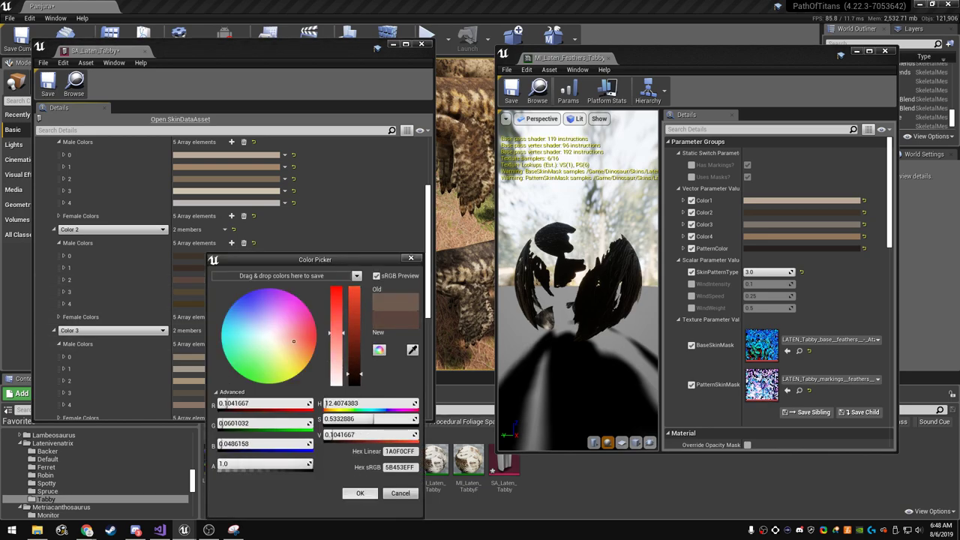
pyautogui.click(360, 493)
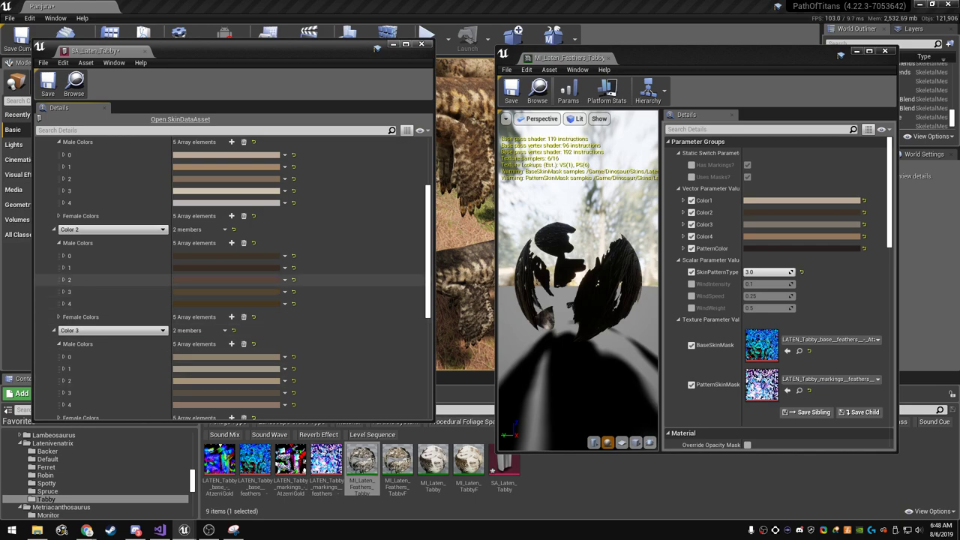
pyautogui.click(225, 291)
pyautogui.moveTo(277, 351); pyautogui.dragTo(278, 345)
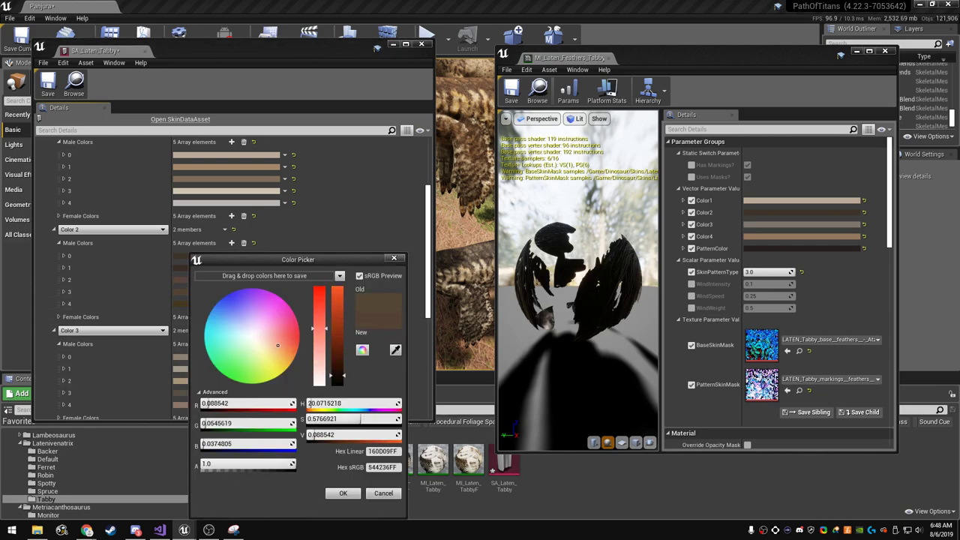
pyautogui.click(343, 493)
# - Redden and darken Color 2 element 4, then desaturate element 2
pyautogui.click(222, 304)
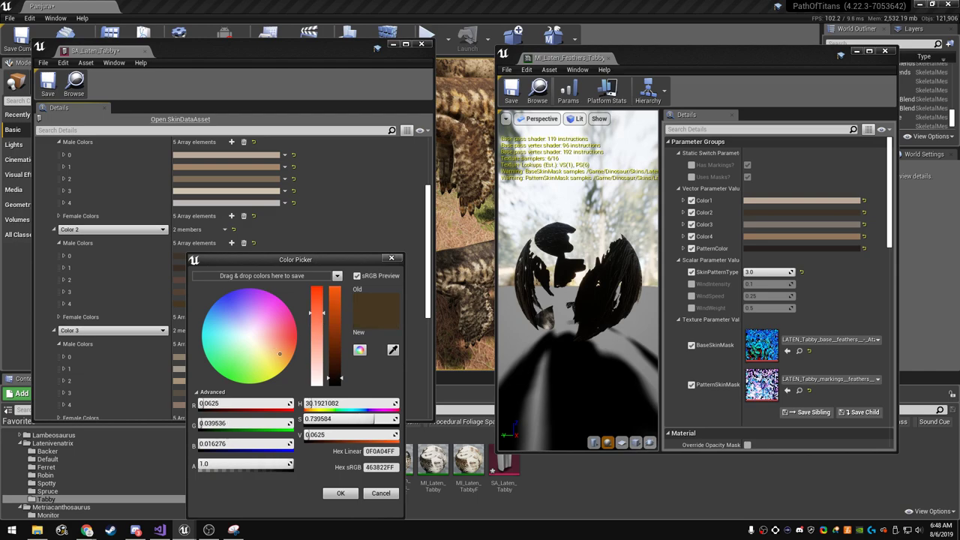
pyautogui.moveTo(279, 353); pyautogui.dragTo(276, 341)
pyautogui.moveTo(334, 378); pyautogui.dragTo(334, 382)
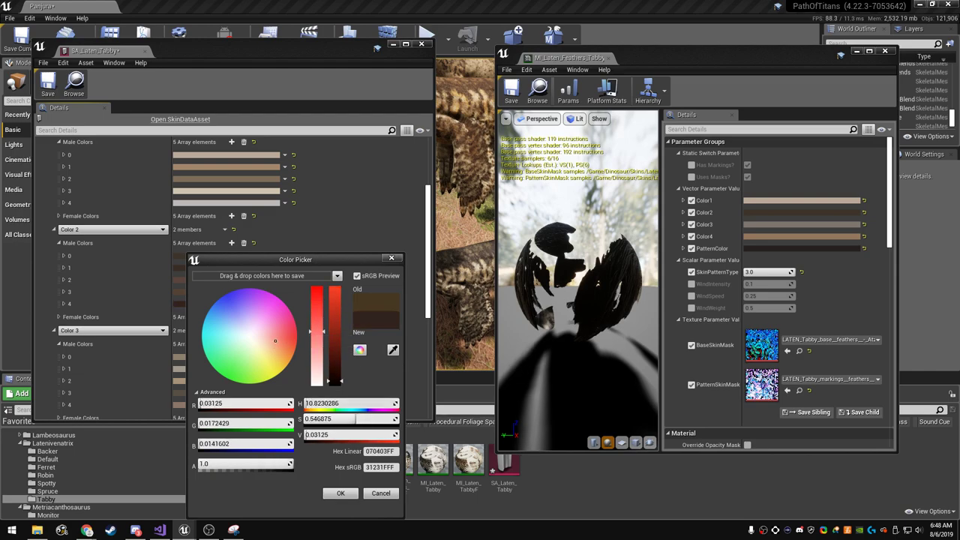
pyautogui.click(181, 317)
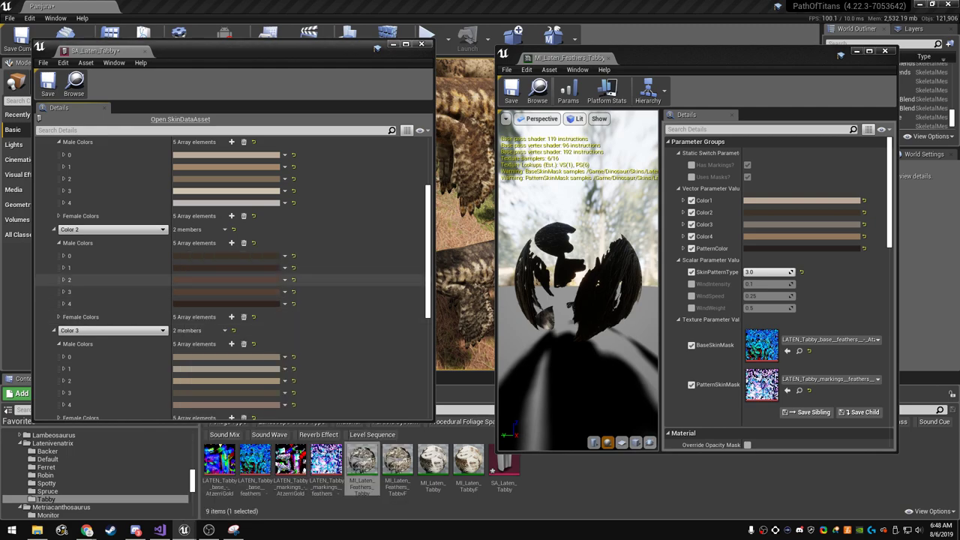
pyautogui.click(225, 279)
pyautogui.moveTo(323, 333); pyautogui.dragTo(323, 341)
# - Apply the desaturated Color 2 shade and paste the material's Color3 value into Color 3
pyautogui.click(348, 493)
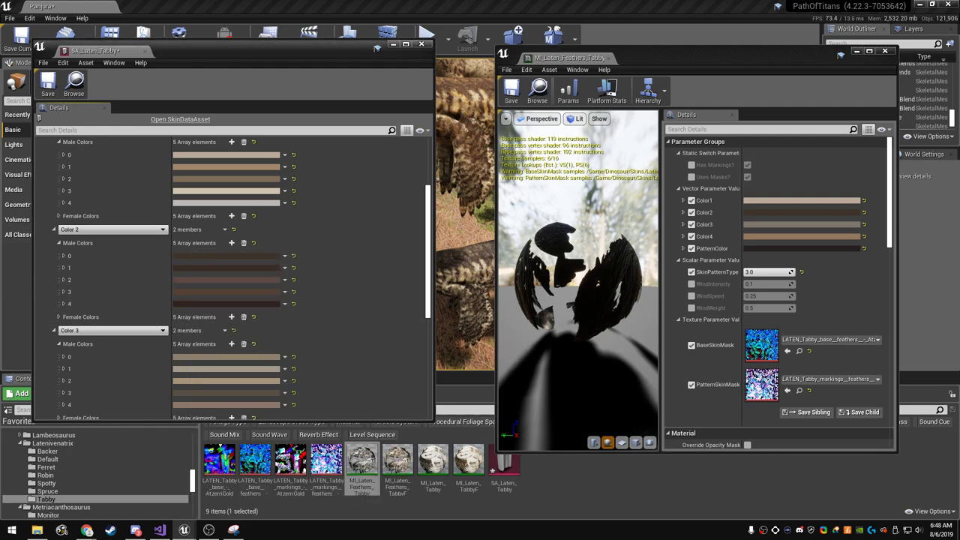
pyautogui.scroll(-2, 225, 301)
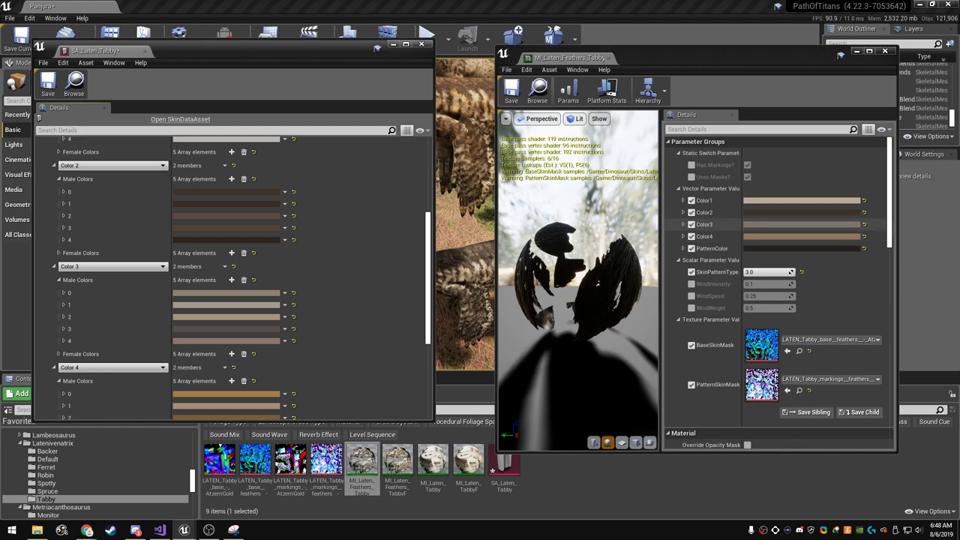
pyautogui.rightClick(758, 224)
pyautogui.click(774, 274)
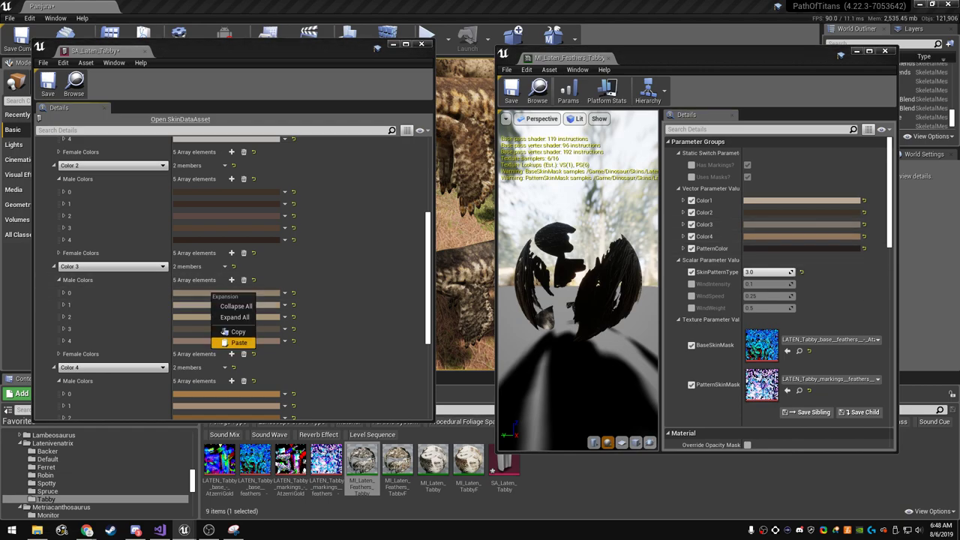
pyautogui.click(238, 342)
pyautogui.click(225, 305)
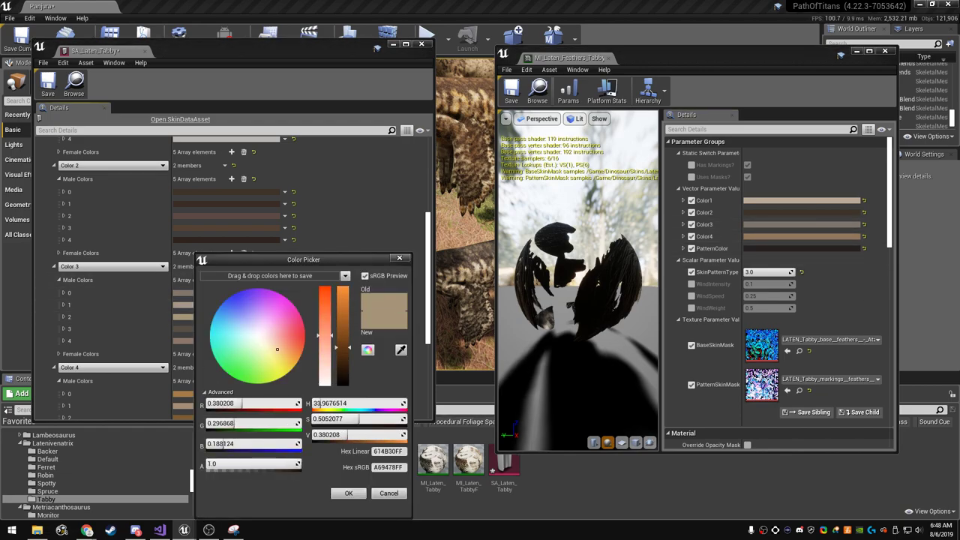
pyautogui.press('Escape')
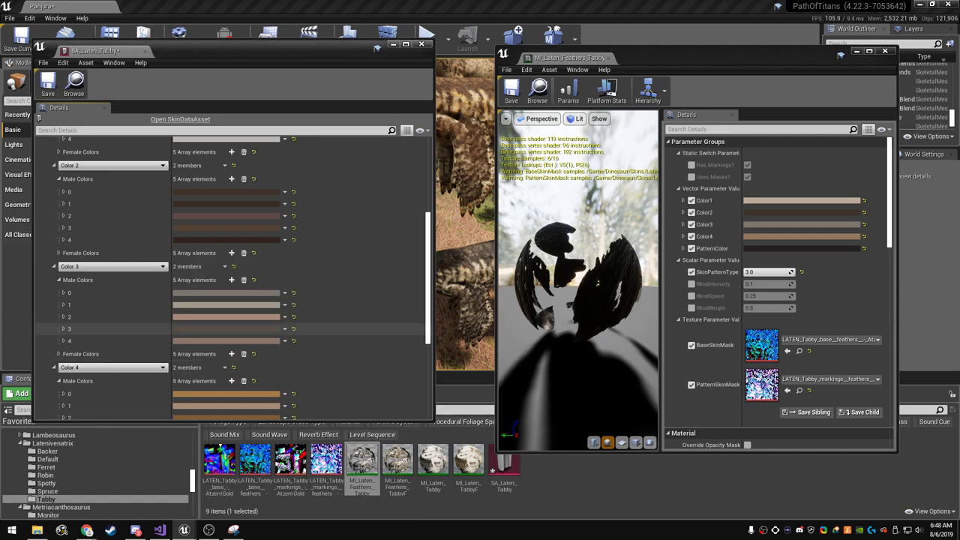
pyautogui.click(225, 328)
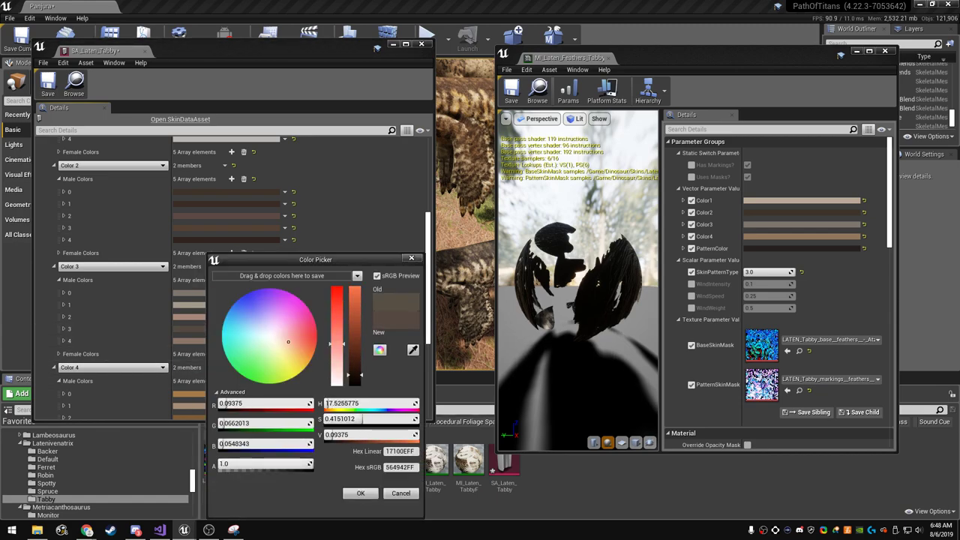
pyautogui.click(360, 493)
# - Copy the material's Color4 value into Color 4 elements 1, 2 and 4
pyautogui.scroll(-3, 225, 326)
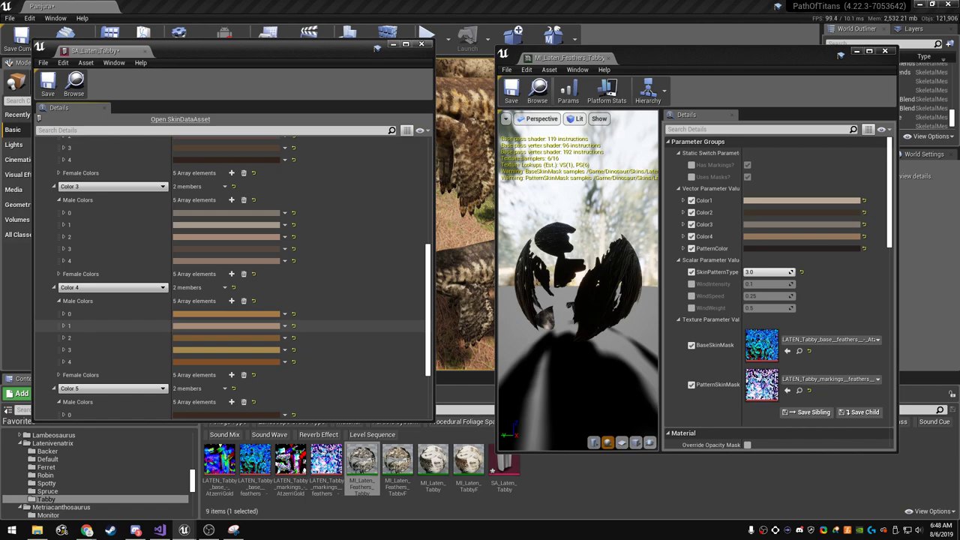
pyautogui.scroll(-1, 225, 325)
pyautogui.rightClick(756, 237)
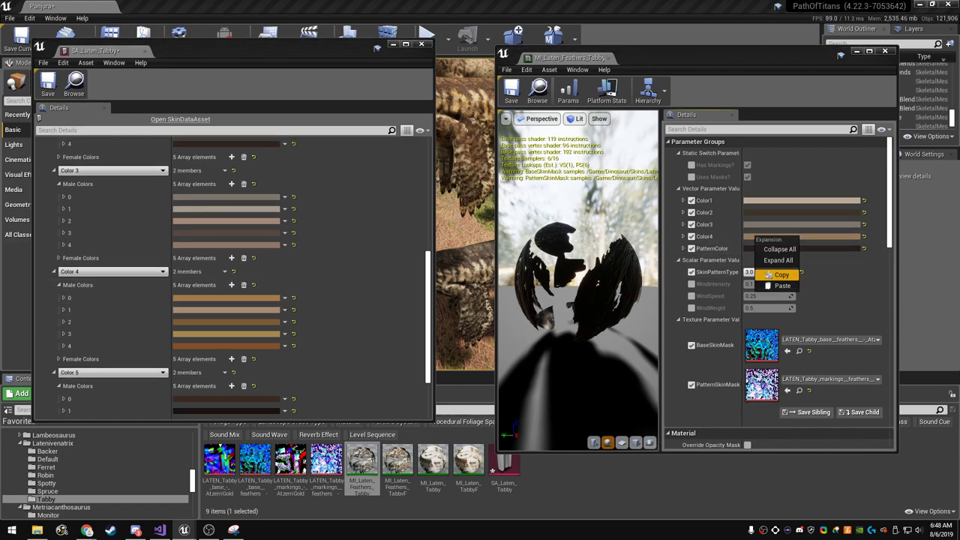
pyautogui.click(780, 275)
pyautogui.rightClick(229, 308)
pyautogui.click(248, 359)
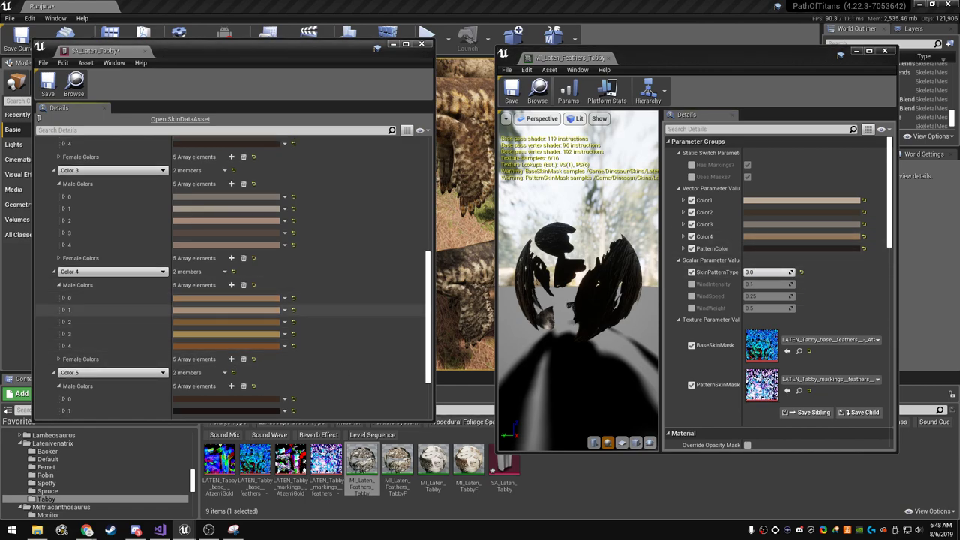
pyautogui.rightClick(210, 319)
pyautogui.rightClick(189, 324)
pyautogui.click(207, 360)
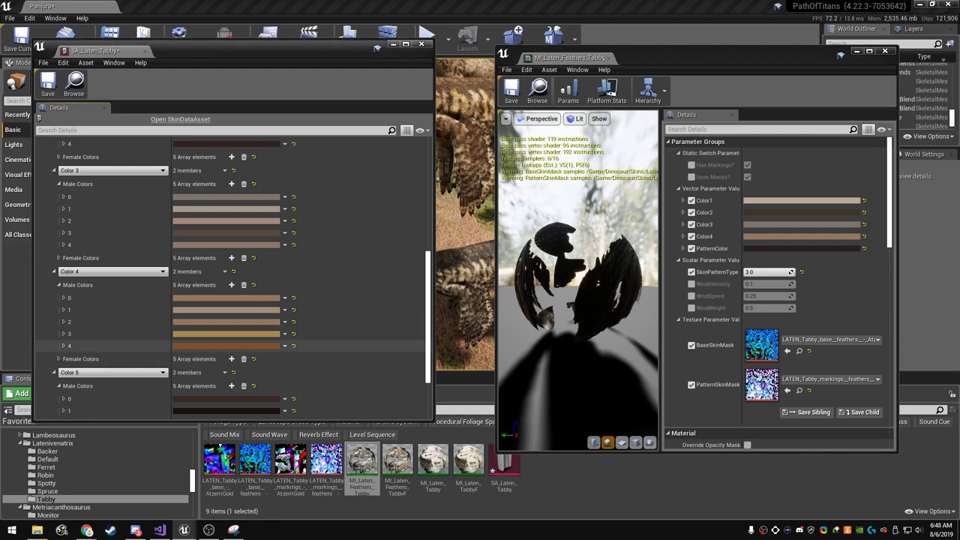
pyautogui.rightClick(199, 343)
pyautogui.rightClick(194, 346)
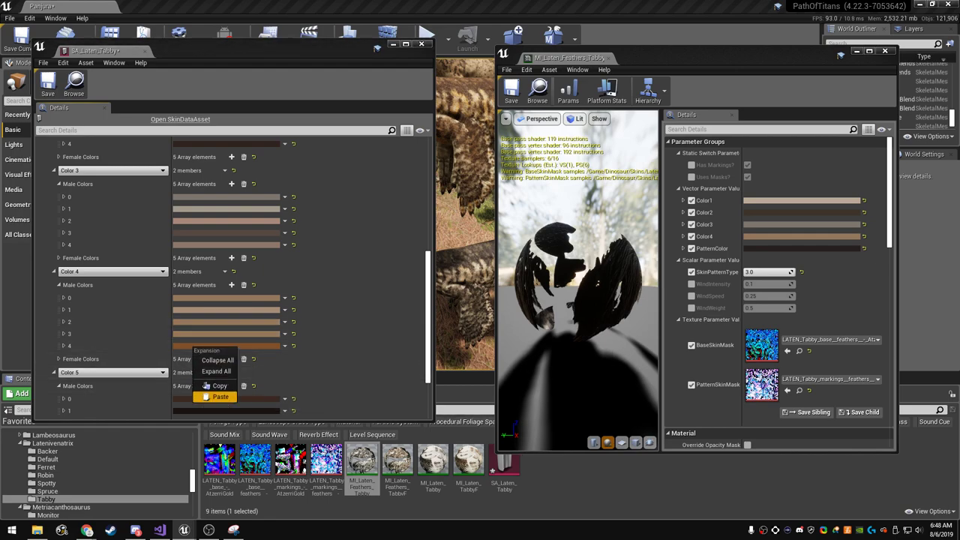
pyautogui.click(220, 396)
# - Adjust four Color 4 male colours: two redder tans, one original brown, one greyer
pyautogui.click(225, 345)
pyautogui.moveTo(295, 348); pyautogui.dragTo(354, 358)
pyautogui.click(360, 493)
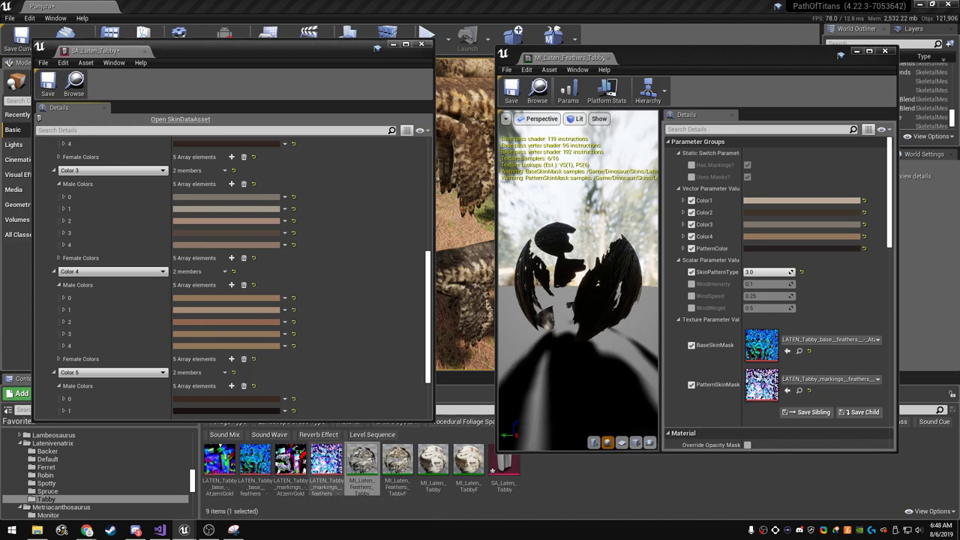
pyautogui.click(232, 334)
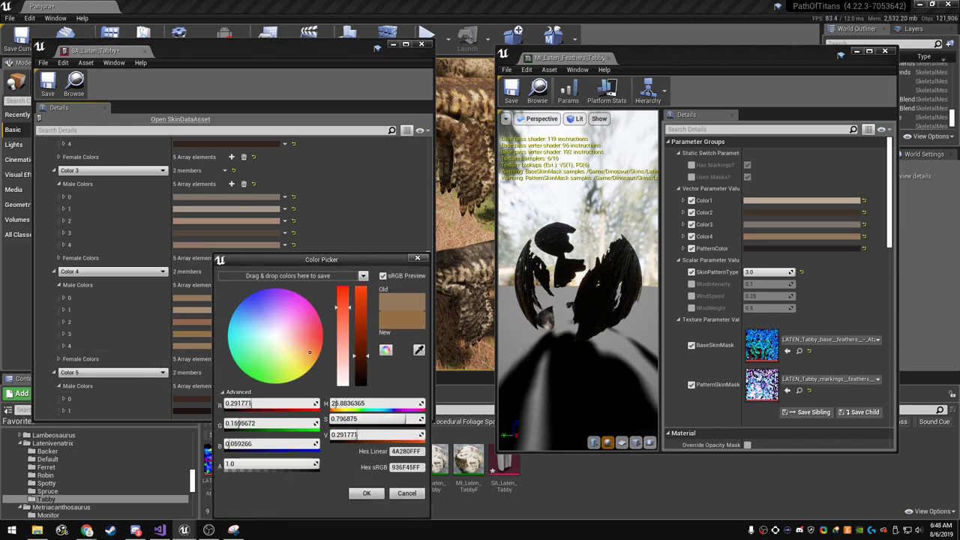
pyautogui.moveTo(309, 352); pyautogui.dragTo(309, 346)
pyautogui.click(366, 493)
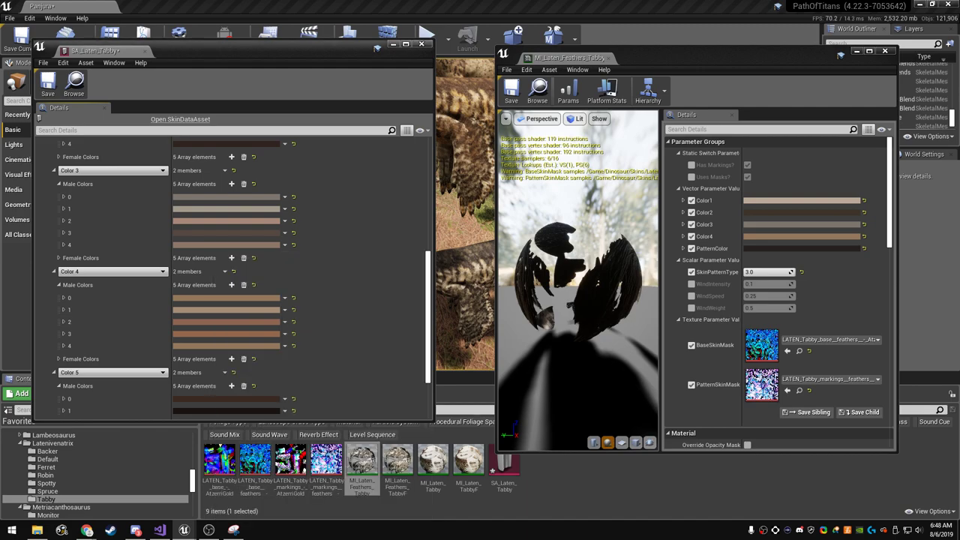
pyautogui.click(216, 334)
pyautogui.click(386, 300)
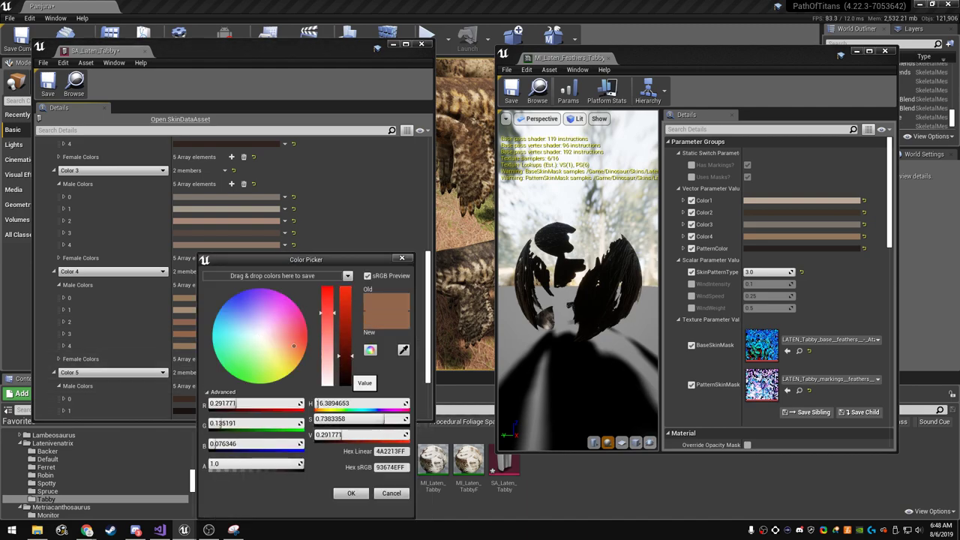
pyautogui.click(351, 493)
pyautogui.click(202, 346)
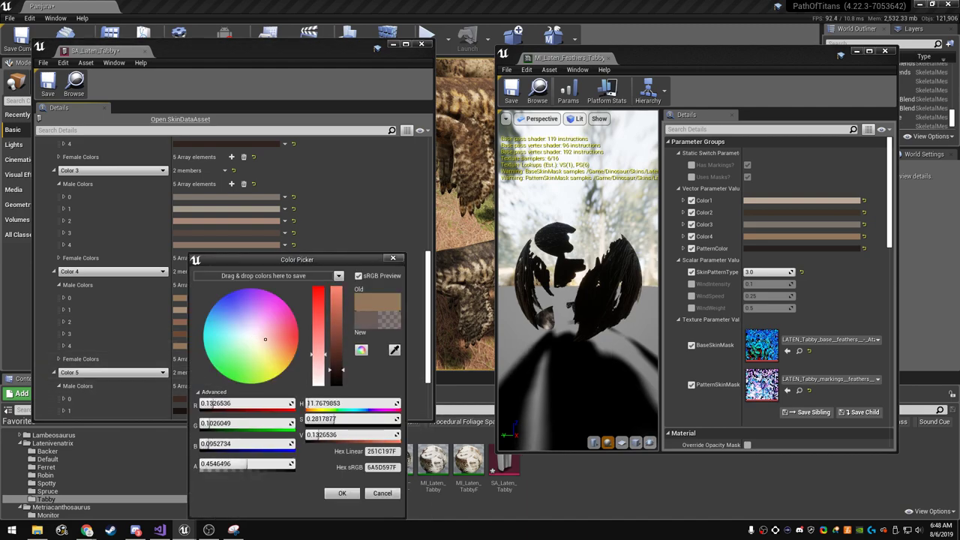
pyautogui.moveTo(336, 322); pyautogui.dragTo(335, 357)
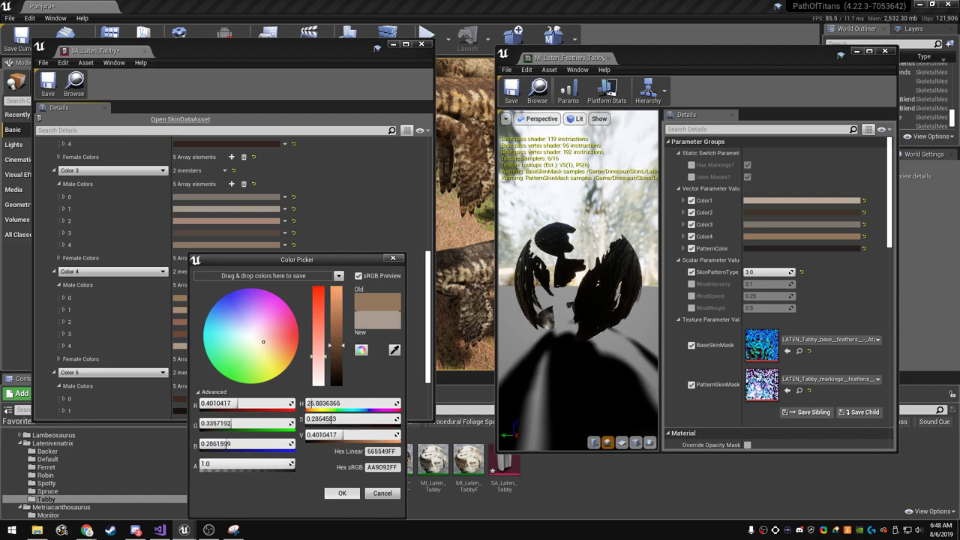
pyautogui.click(342, 493)
# - Paste the copied colour into Color 5 and set elements 2–4 to dark browns
pyautogui.scroll(-2, 338, 335)
pyautogui.scroll(-1, 338, 335)
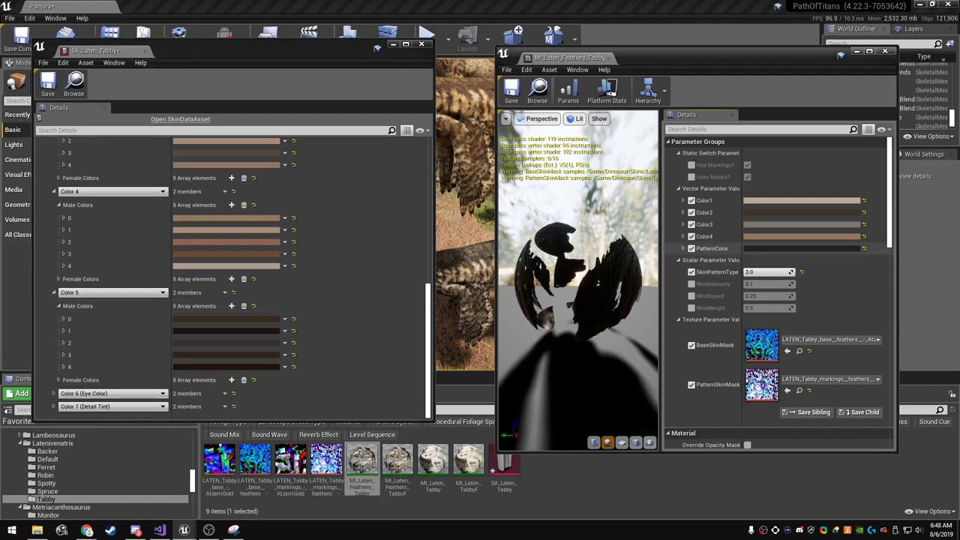
pyautogui.rightClick(249, 319)
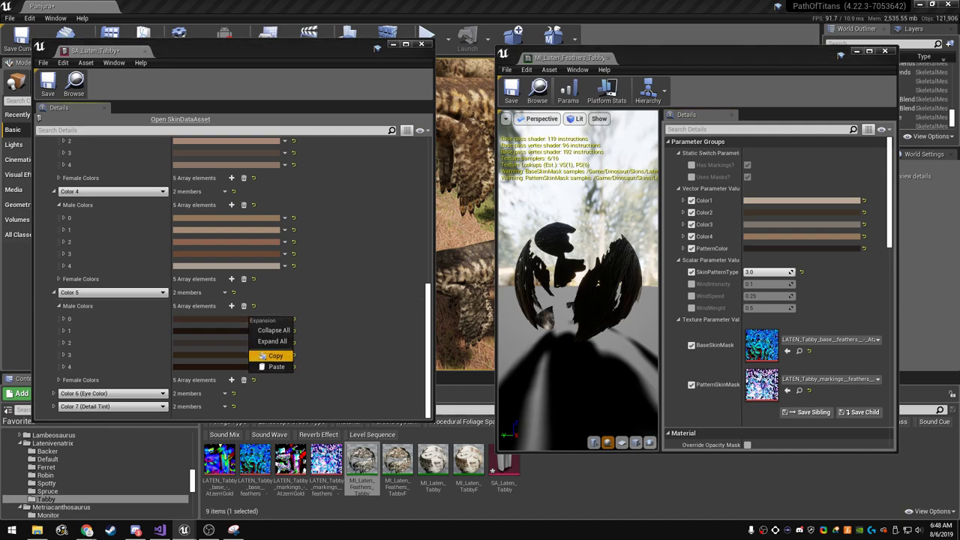
pyautogui.click(270, 368)
pyautogui.click(225, 343)
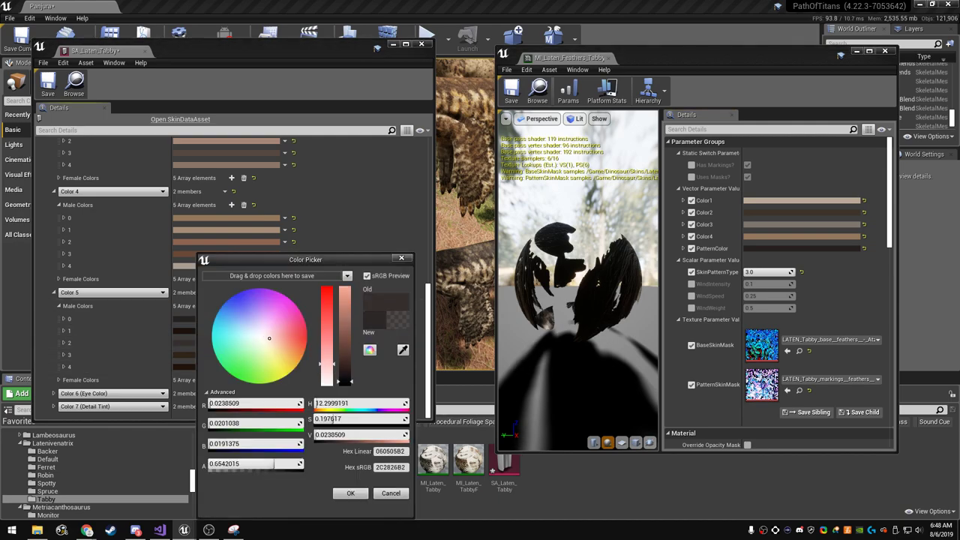
pyautogui.click(351, 493)
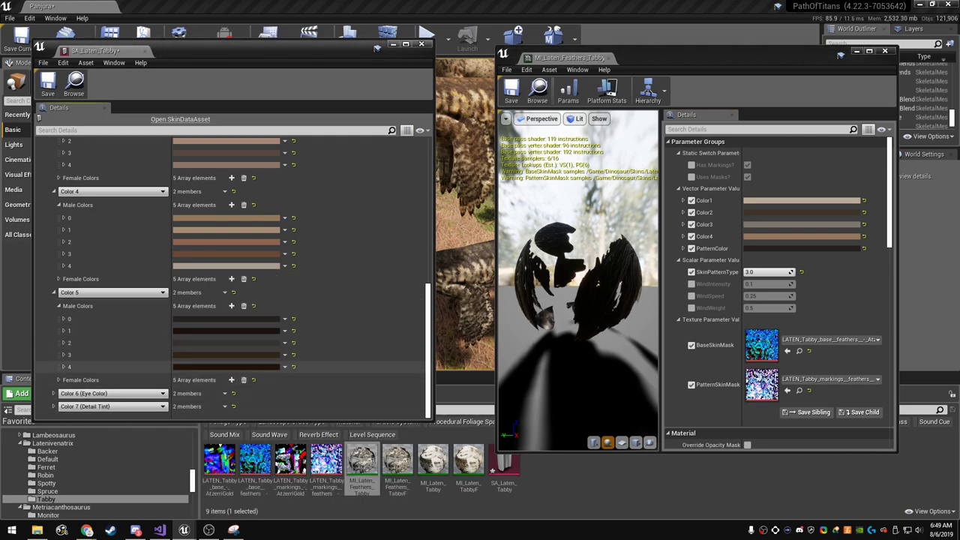
pyautogui.click(256, 355)
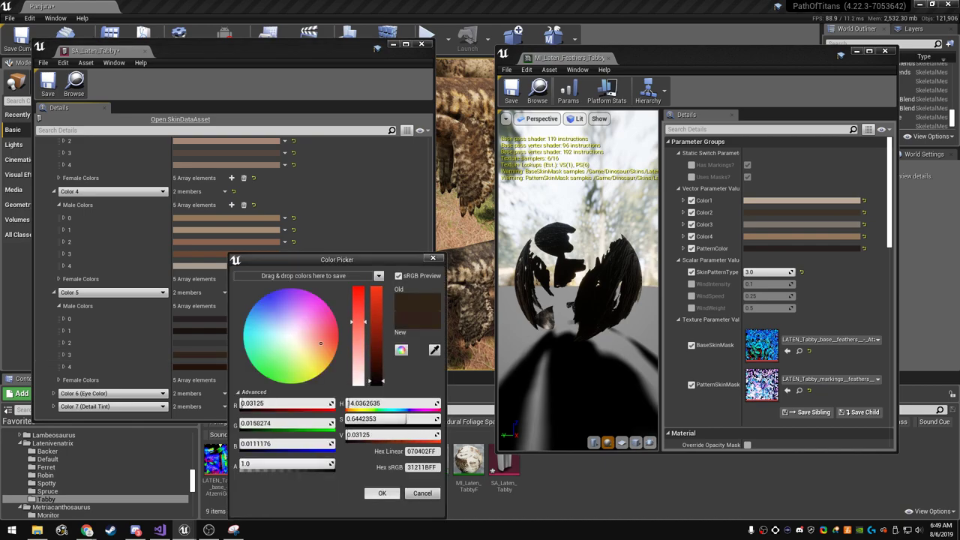
pyautogui.click(382, 492)
pyautogui.click(250, 367)
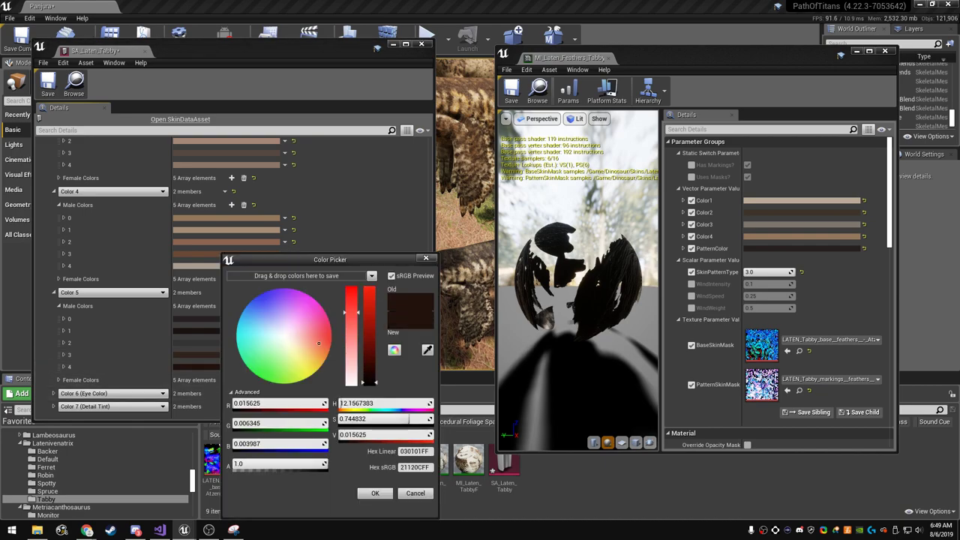
pyautogui.click(376, 493)
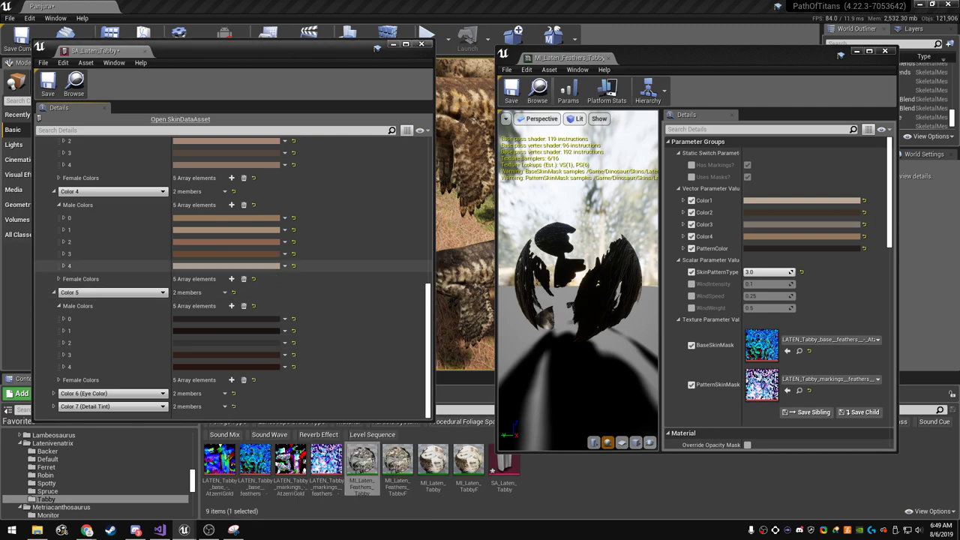
pyautogui.click(225, 343)
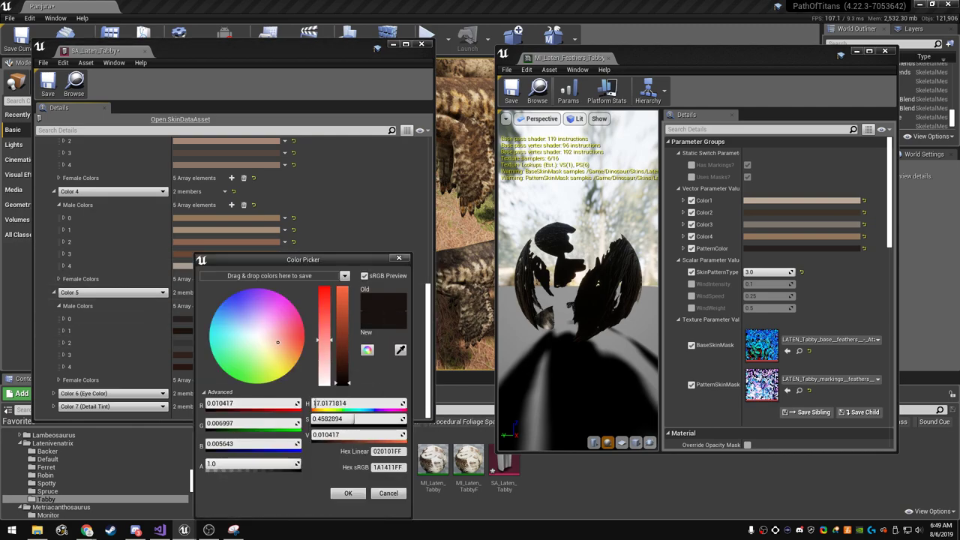
pyautogui.press('Escape')
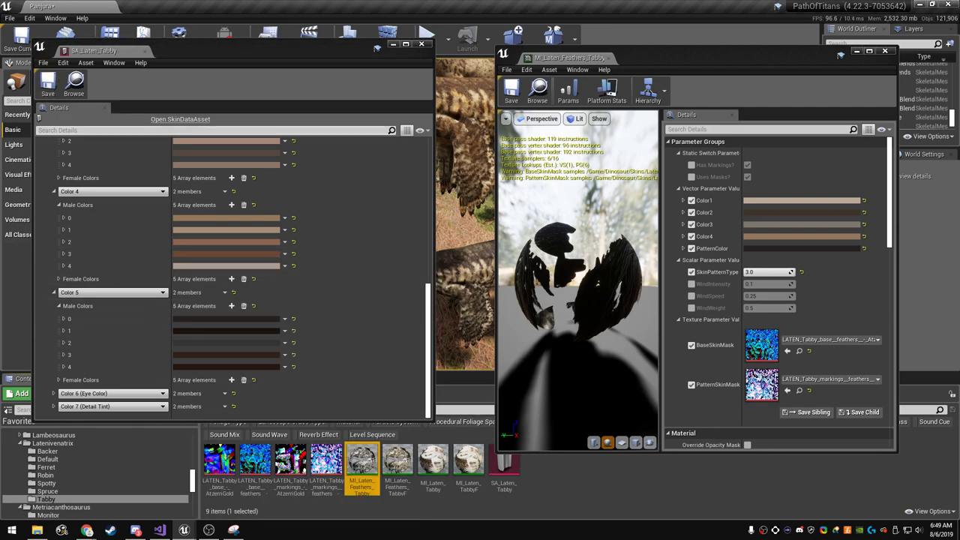
# - Close the Tabby feathers material and SA_Laten_Tabby editors
pyautogui.scroll(15, 225, 213)
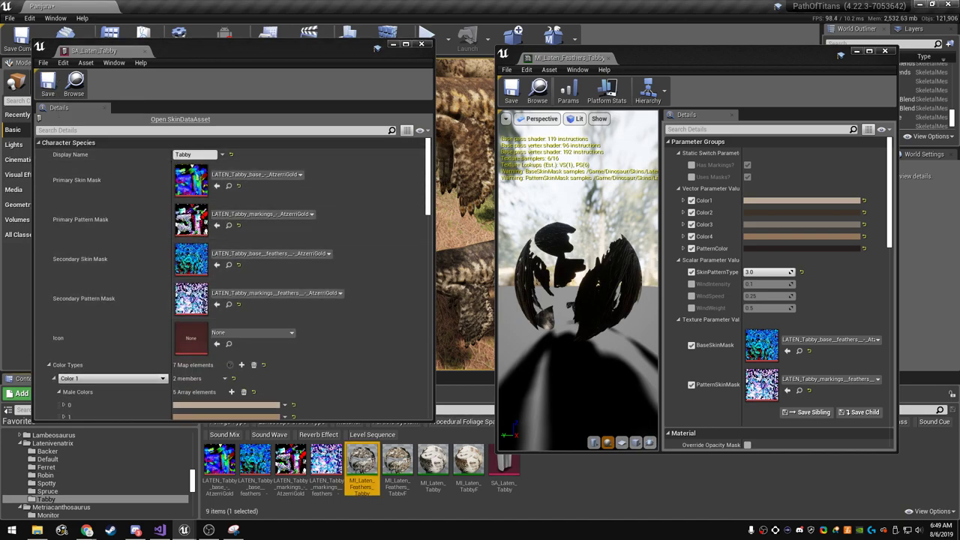
pyautogui.moveTo(716, 54); pyautogui.dragTo(707, 51)
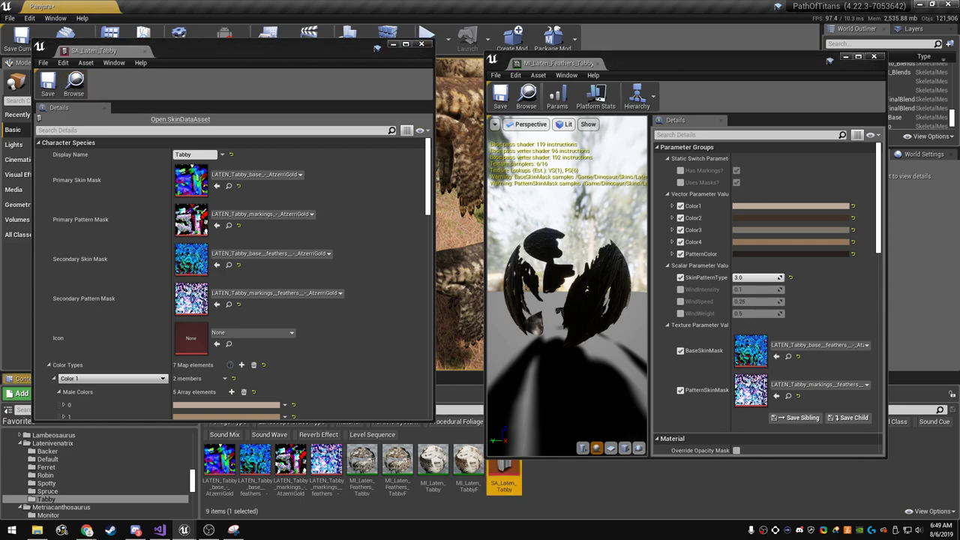
pyautogui.click(874, 57)
pyautogui.click(421, 44)
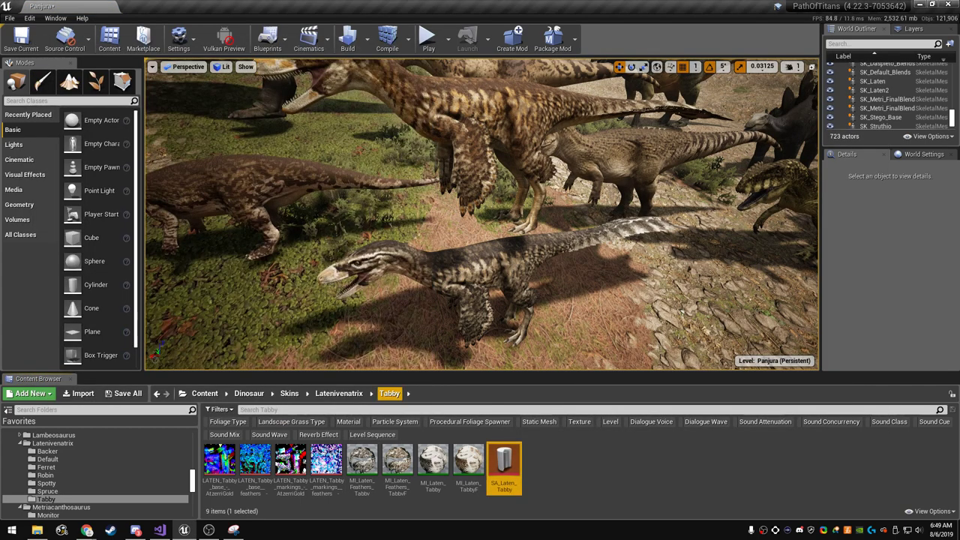
# - Apply MI_Laten_Skin2 and MI_Laten_Feathers2 from the Spotty folder to the foreground raptor
pyautogui.click(46, 483)
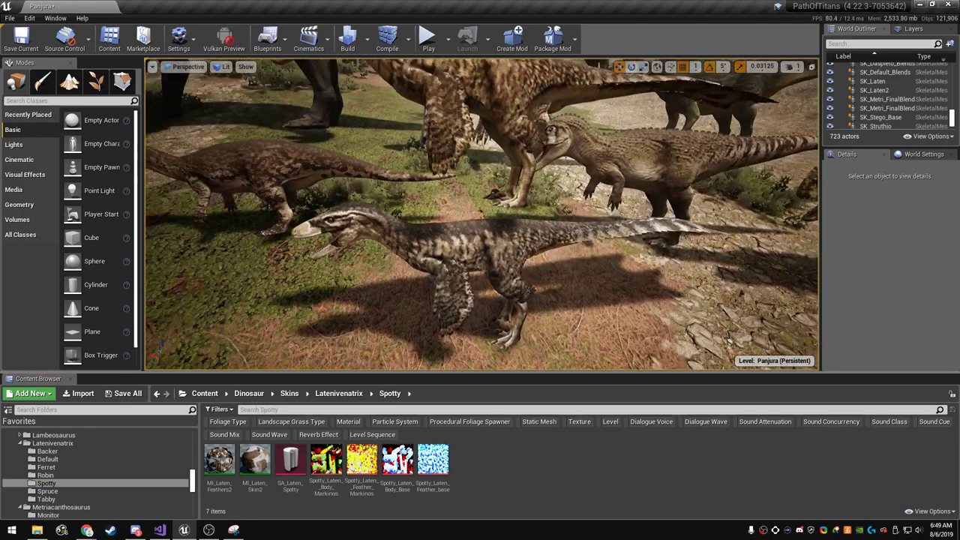
pyautogui.moveTo(255, 461); pyautogui.dragTo(480, 292)
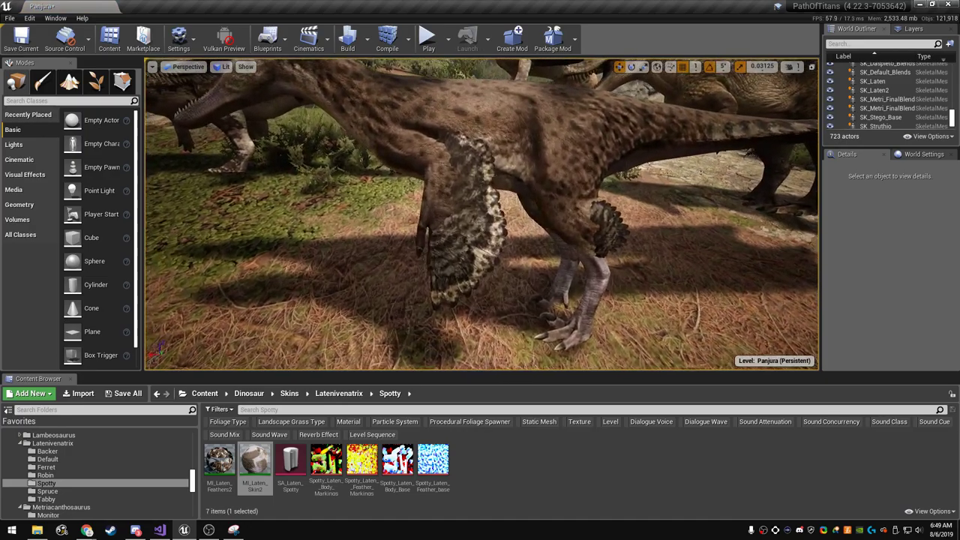
pyautogui.moveTo(219, 459); pyautogui.dragTo(435, 304)
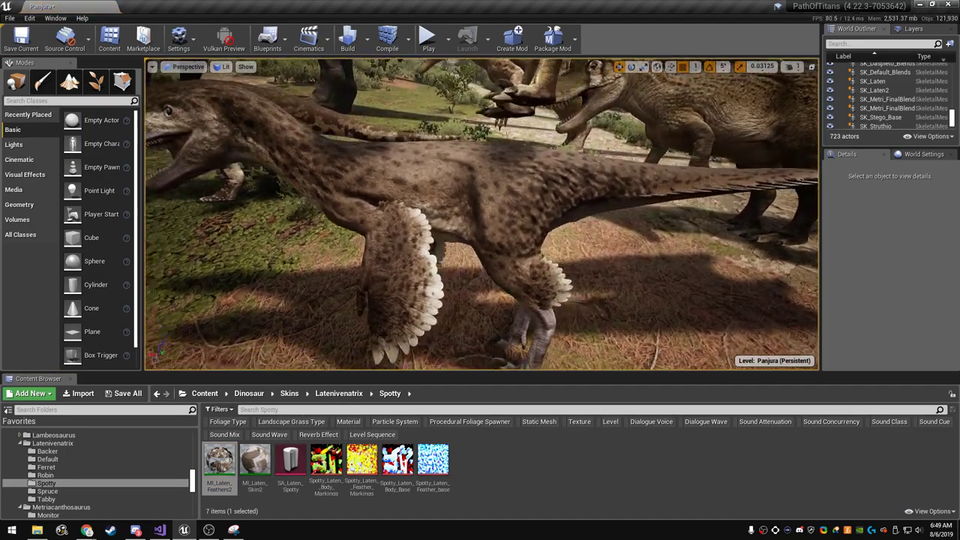
pyautogui.moveTo(435, 304)
pyautogui.mouseDown(button='right')
pyautogui.moveTo(480, 225)
pyautogui.moveTo(450, 247)
pyautogui.mouseUp(button='right')
# - Rename Skin2 to MI_Laten_Spotty and Feathers2 to MI_Laten_Feathers_Spotty, fixing a misspelling
pyautogui.rightClick(255, 461)
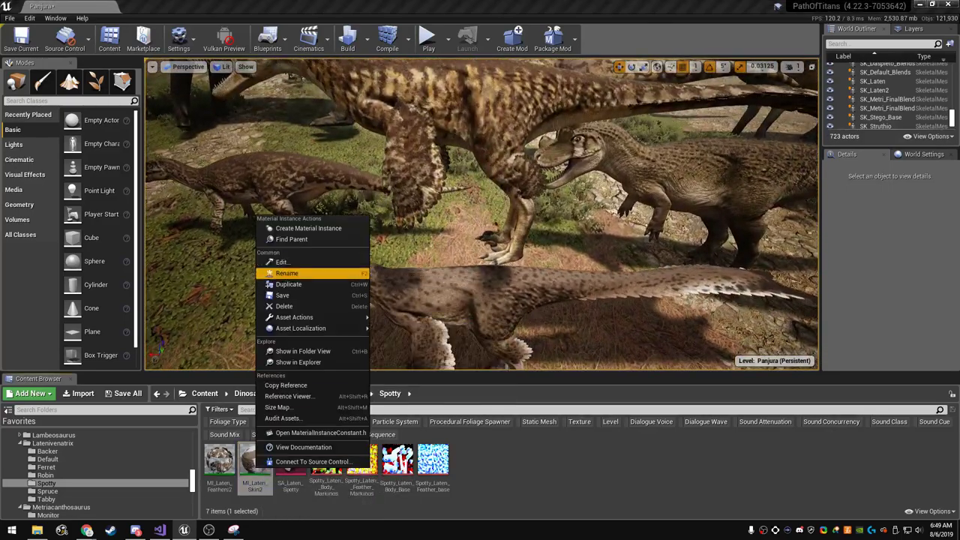
pyautogui.click(287, 273)
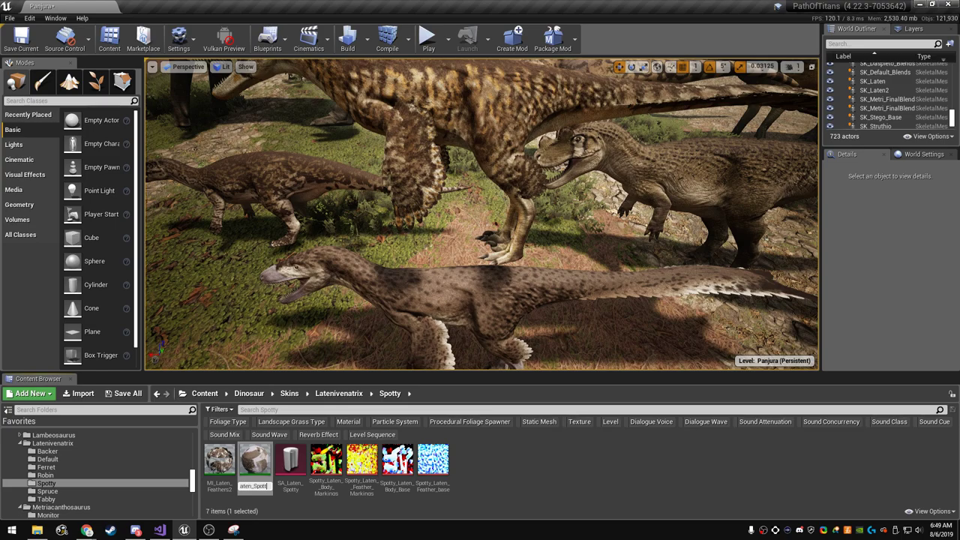
pyautogui.press('Return')
pyautogui.rightClick(219, 459)
pyautogui.click(285, 270)
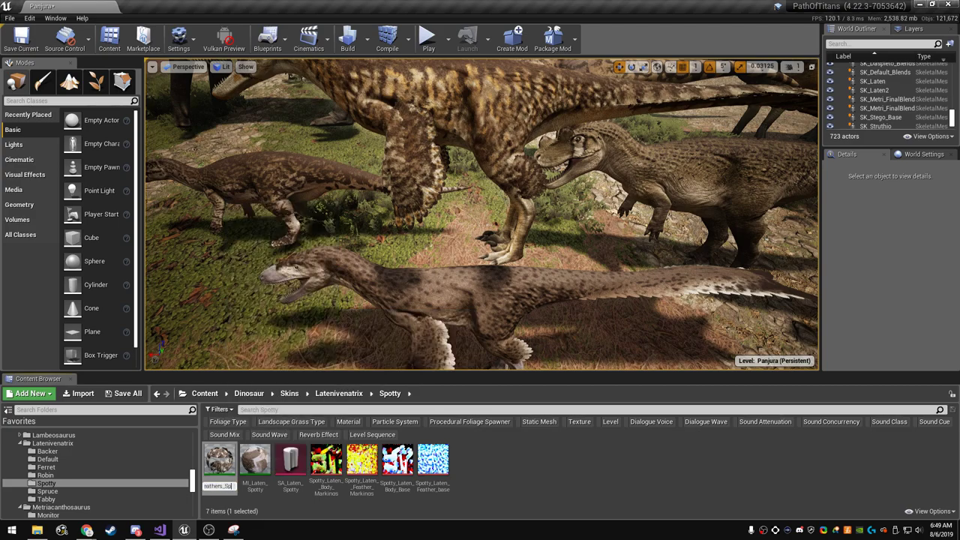
pyautogui.press('Return')
pyautogui.rightClick(221, 462)
pyautogui.click(270, 258)
pyautogui.click(235, 487)
pyautogui.write('otty')
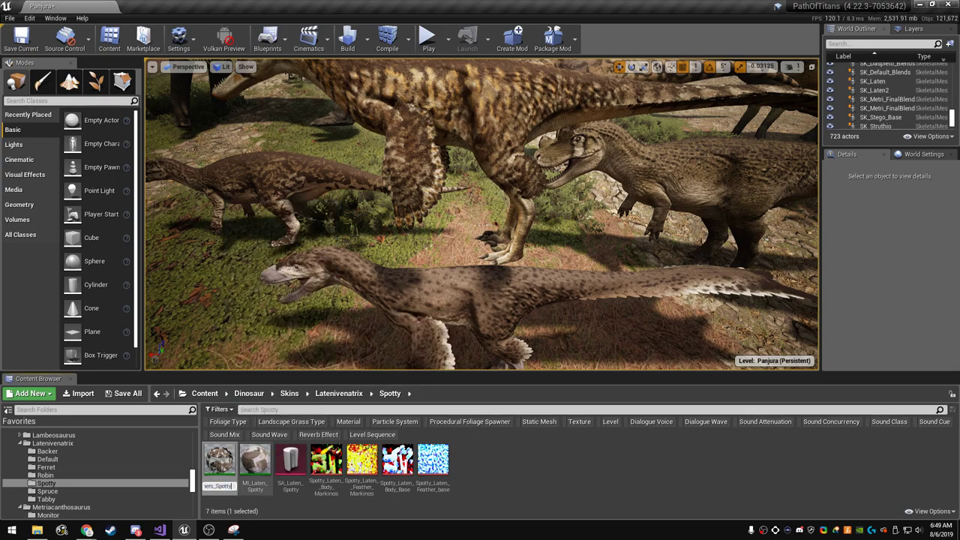
pyautogui.press('Return')
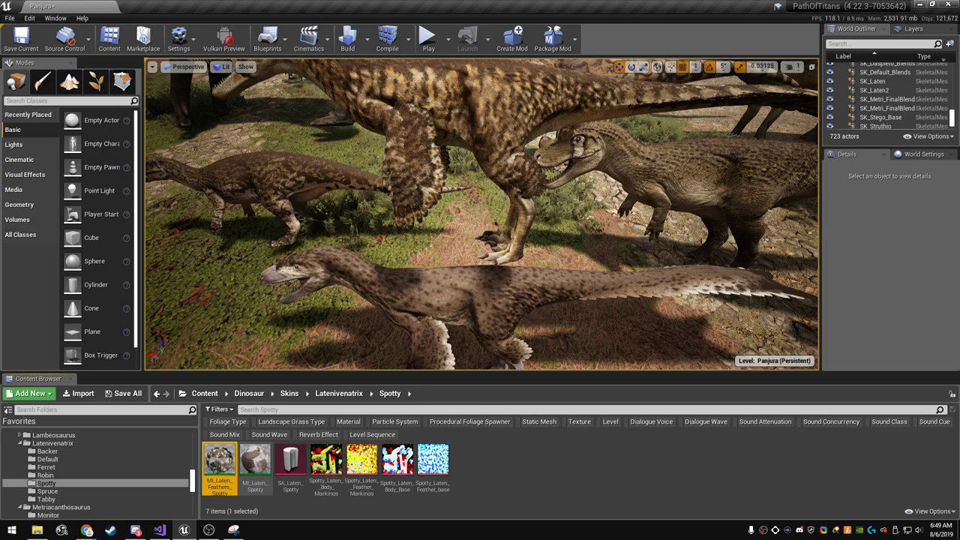
# - Duplicate the Spotty materials as MI_Laten_SpottyF and MI_Laten_Feathers_SpottyF
pyautogui.rightClick(255, 460)
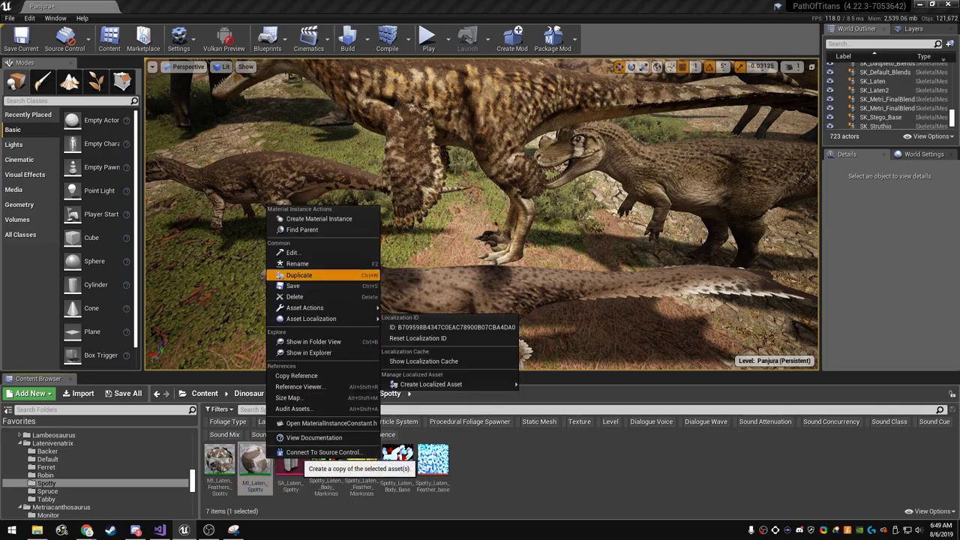
pyautogui.click(300, 274)
pyautogui.press('BackSpace')
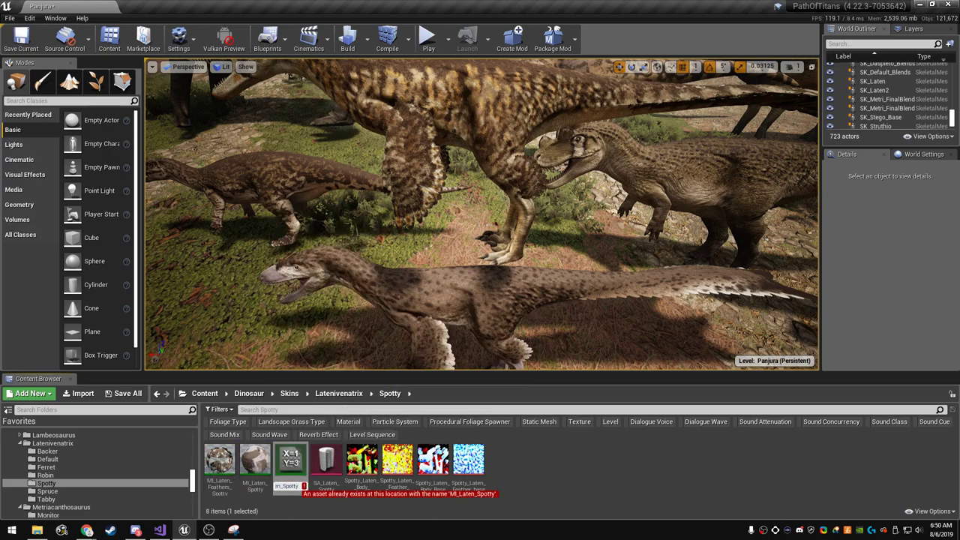
pyautogui.press('Escape')
pyautogui.rightClick(219, 459)
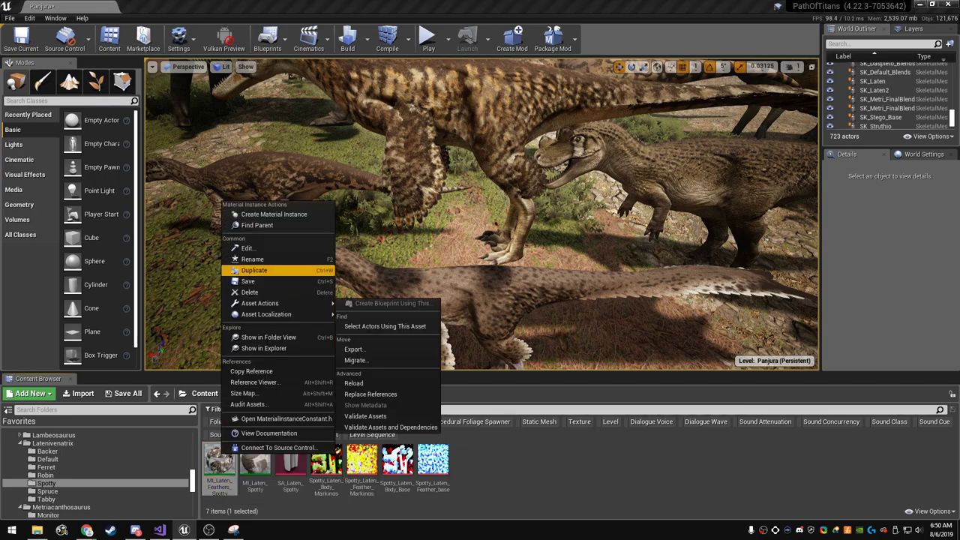
pyautogui.click(277, 272)
pyautogui.write('MI_Laten_Spotty')
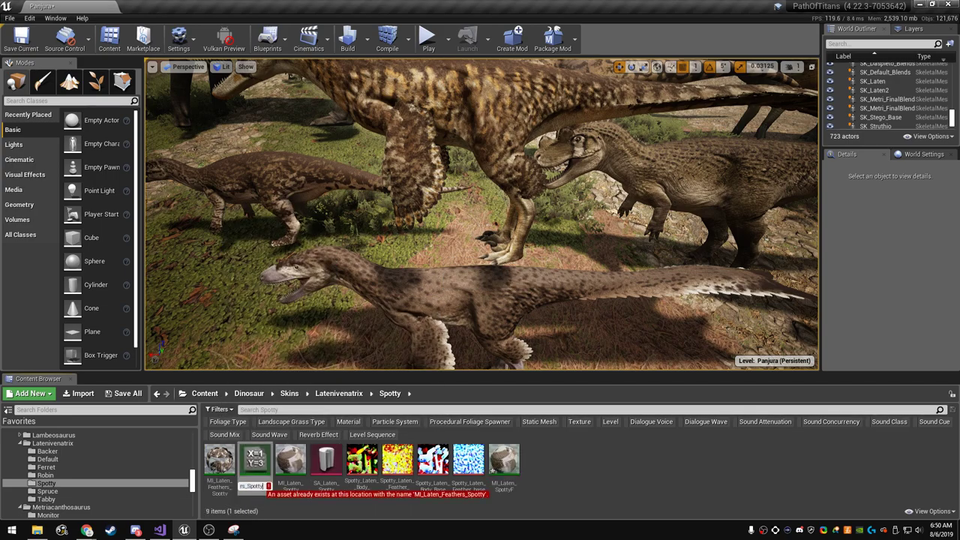
pyautogui.write('F')
pyautogui.press('Return')
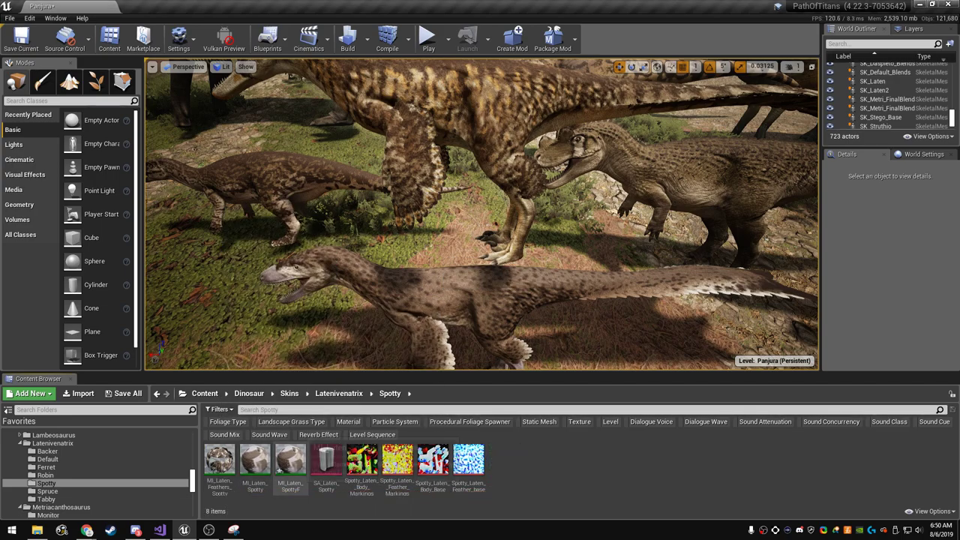
pyautogui.click(290, 461)
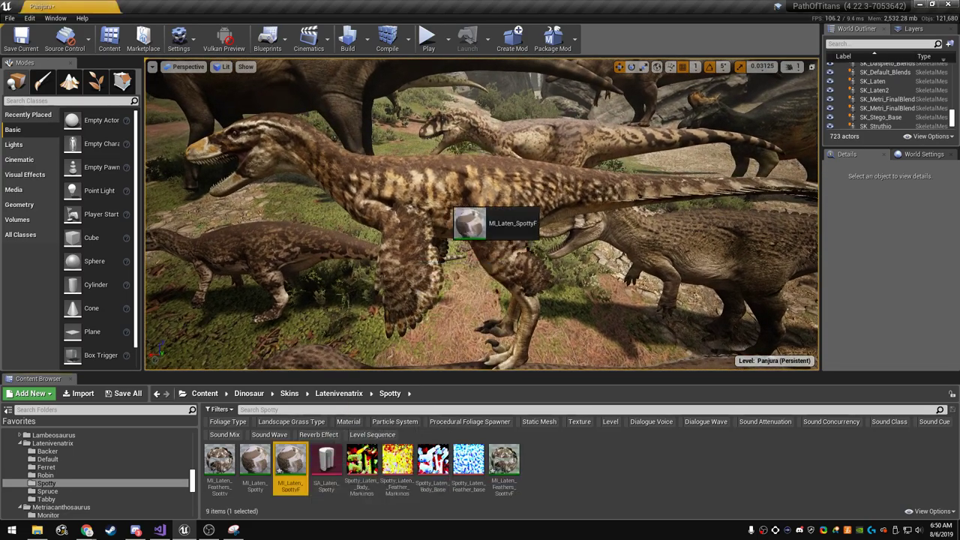
# - Apply MI_Laten_SpottyF to the central raptor's body and MI_Laten_Feathers_SpottyF to its feathers
pyautogui.moveTo(289, 461); pyautogui.dragTo(446, 201)
pyautogui.moveTo(504, 461); pyautogui.dragTo(459, 303)
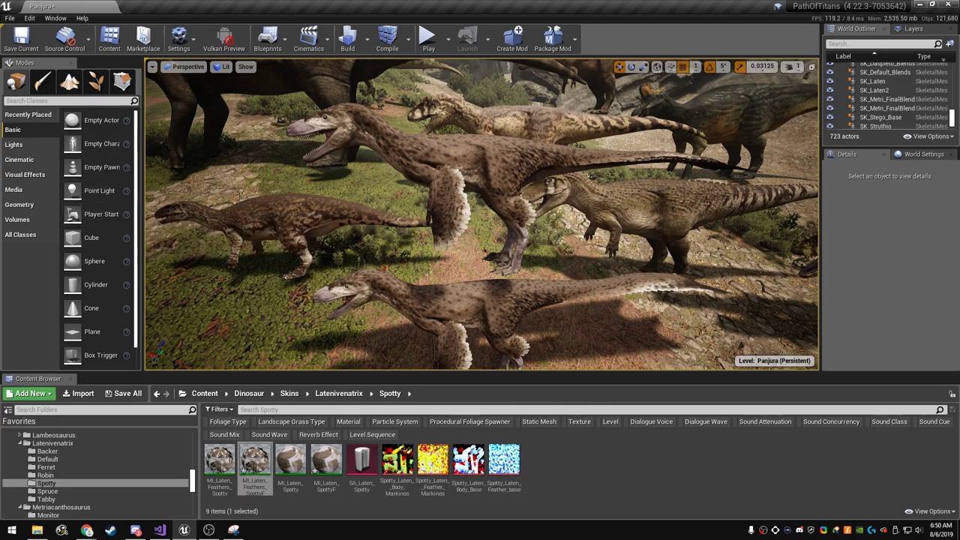
pyautogui.moveTo(480, 225); pyautogui.dragTo(525, 225, button='right')
# - Open the MI_Laten_SpottyF material instance for editing
pyautogui.click(326, 462)
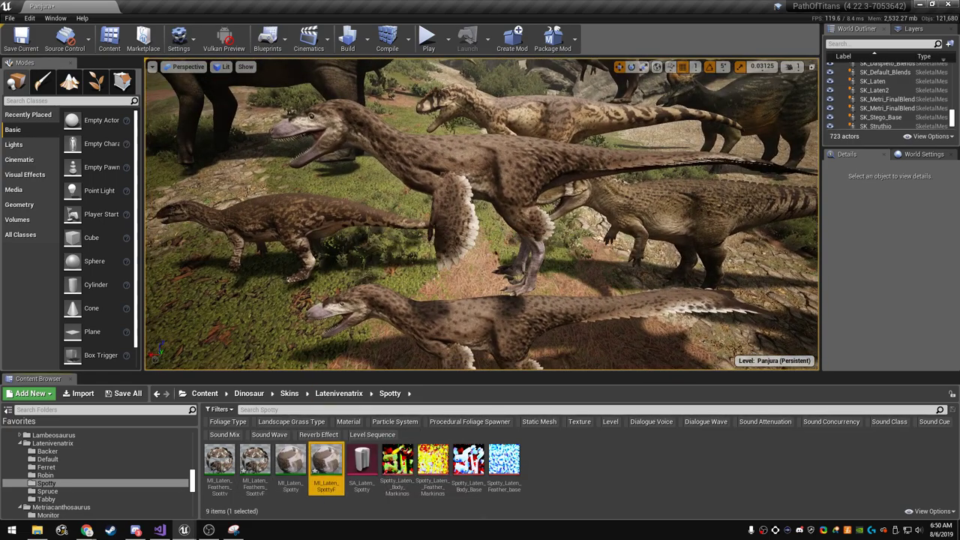
pyautogui.doubleClick(327, 462)
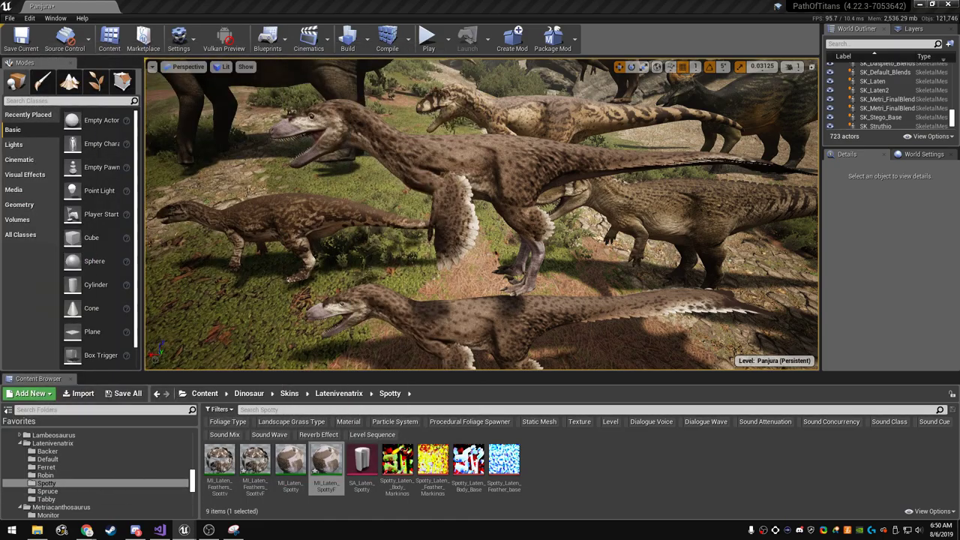
pyautogui.moveTo(480, 225); pyautogui.dragTo(525, 225, button='right')
pyautogui.press('F11')
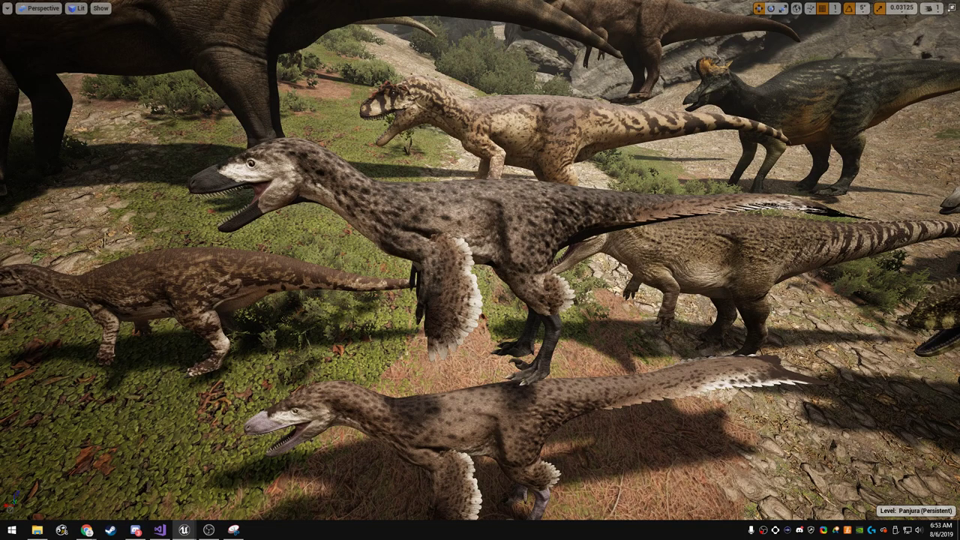
pyautogui.press('F11')
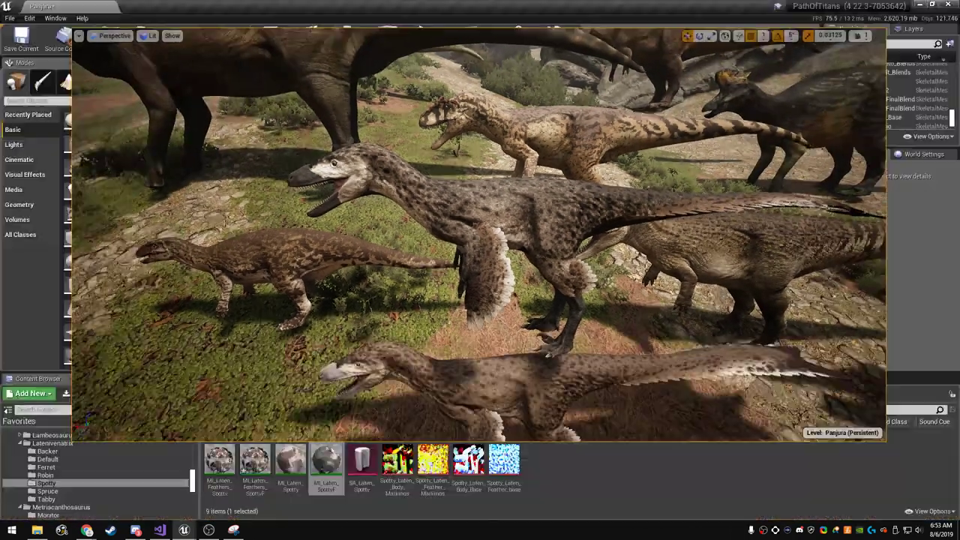
pyautogui.click(255, 462)
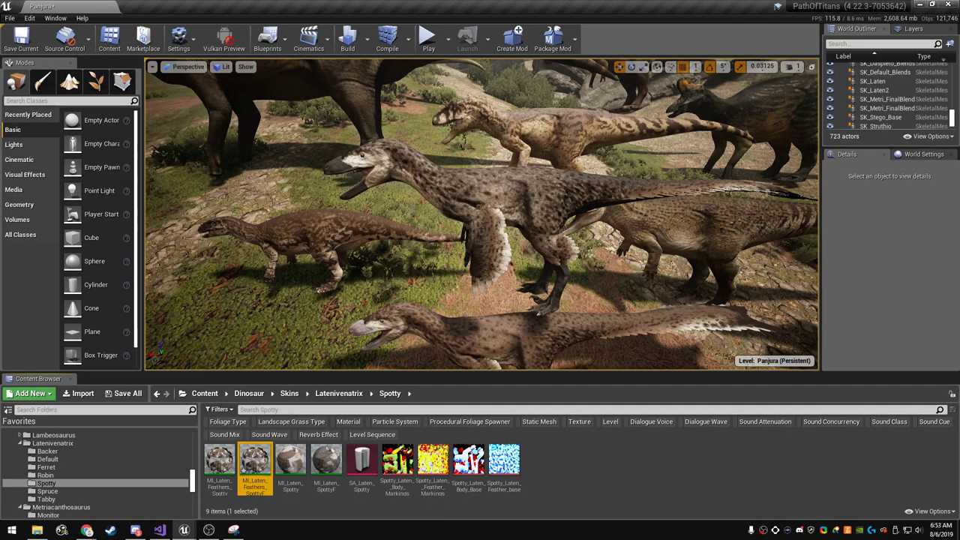
pyautogui.press('F11')
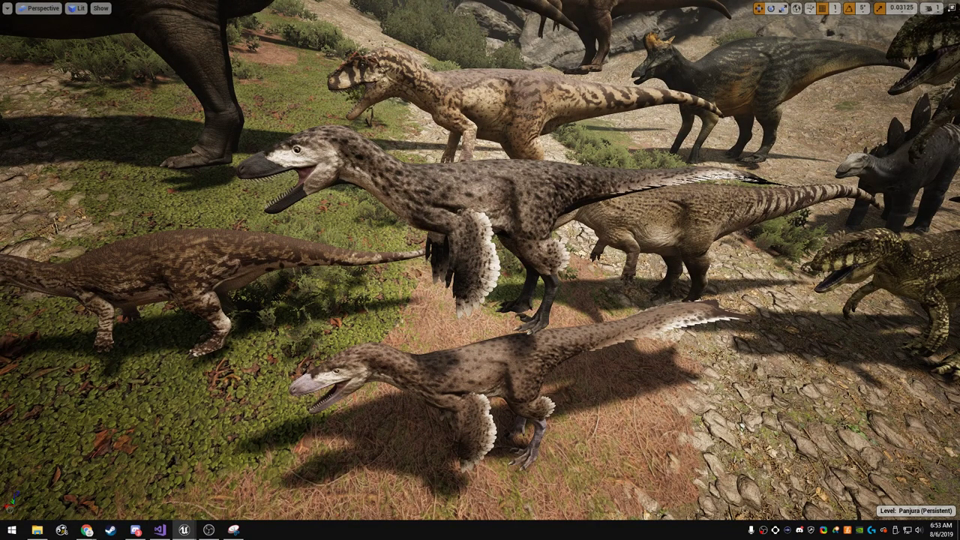
pyautogui.press('F11')
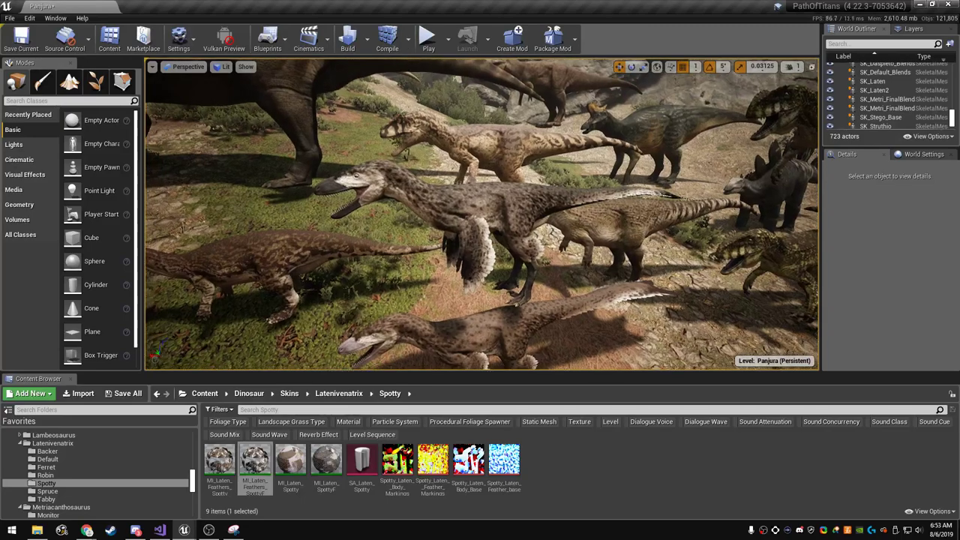
pyautogui.click(361, 465)
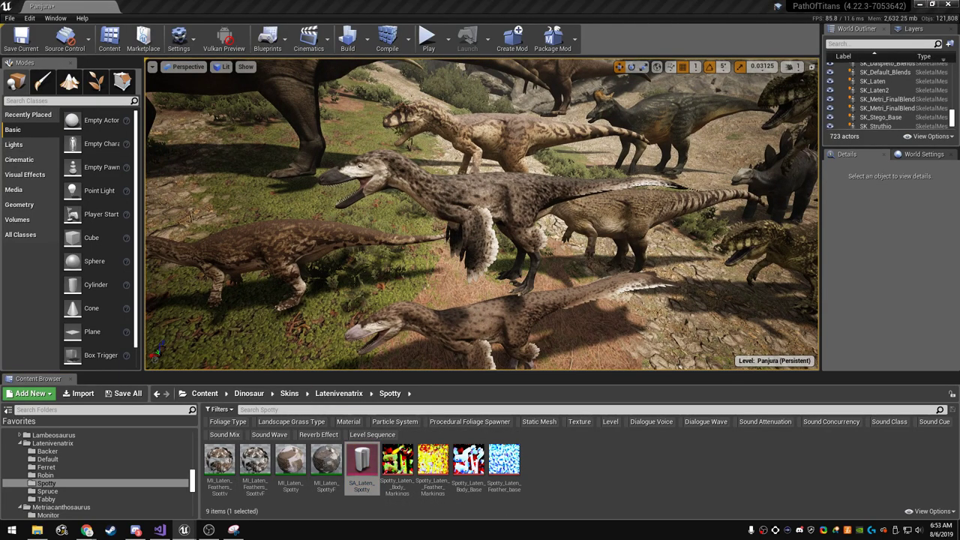
# - Reposition the SA_Laten_Spotty window and close the MI_Laten_SpottyF material editor
pyautogui.moveTo(183, 111); pyautogui.dragTo(592, 51)
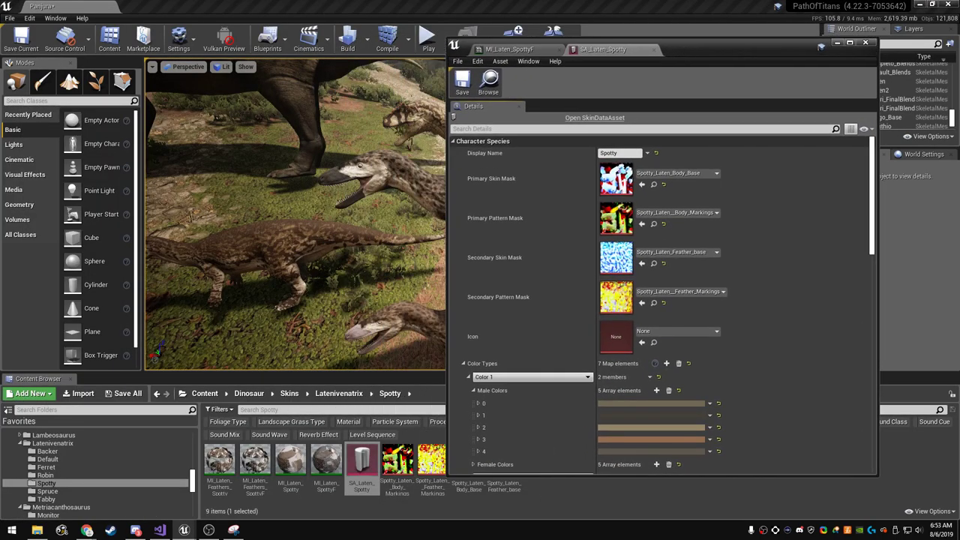
pyautogui.moveTo(510, 49); pyautogui.dragTo(85, 38)
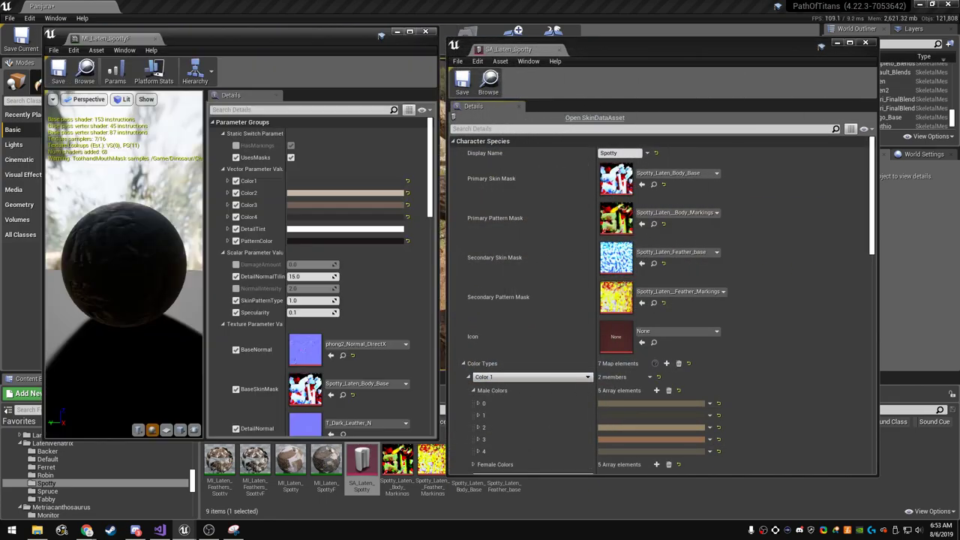
pyautogui.click(426, 32)
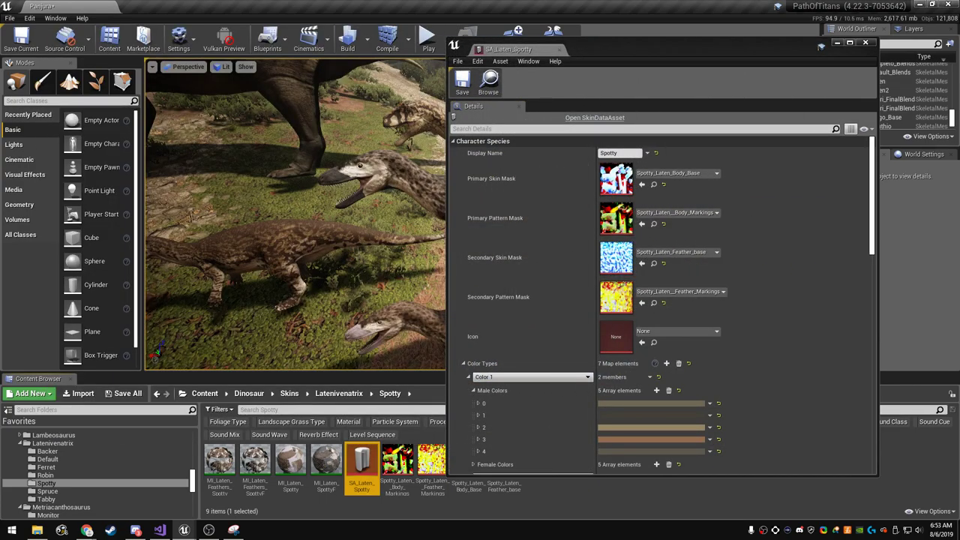
# - Open MI_Laten_Feathers_Spotty and MI_Laten_Spotty and dock their tabs together
pyautogui.doubleClick(219, 462)
pyautogui.rightClick(337, 175)
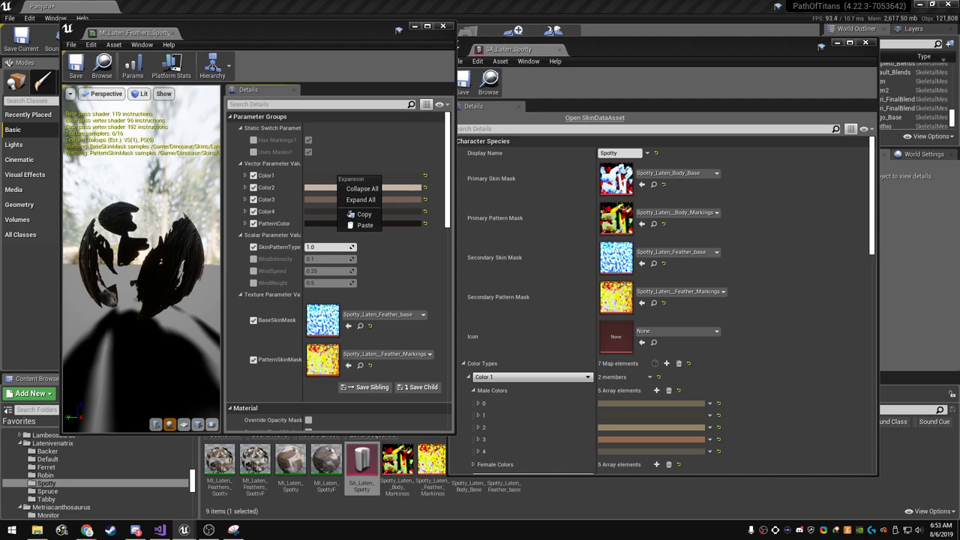
pyautogui.press('Escape')
pyautogui.click(102, 66)
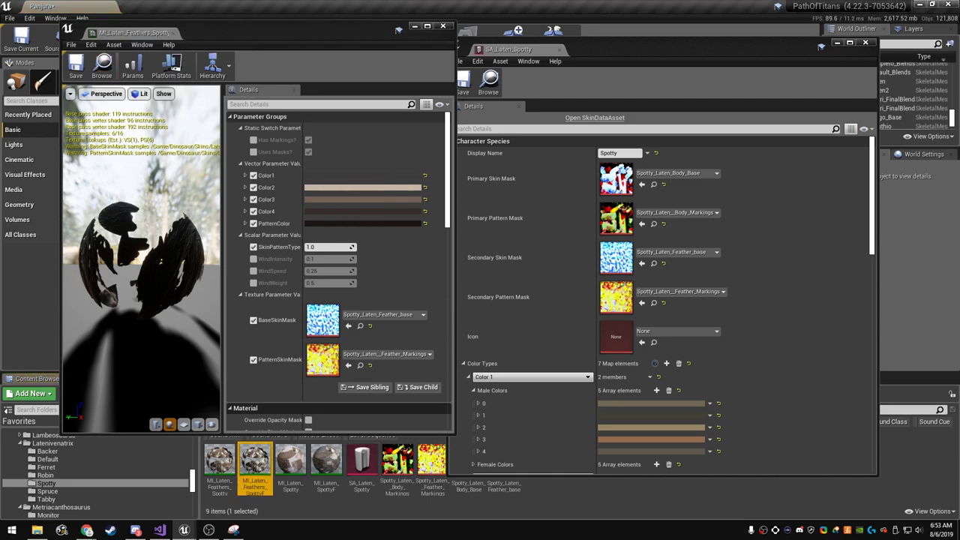
pyautogui.doubleClick(290, 459)
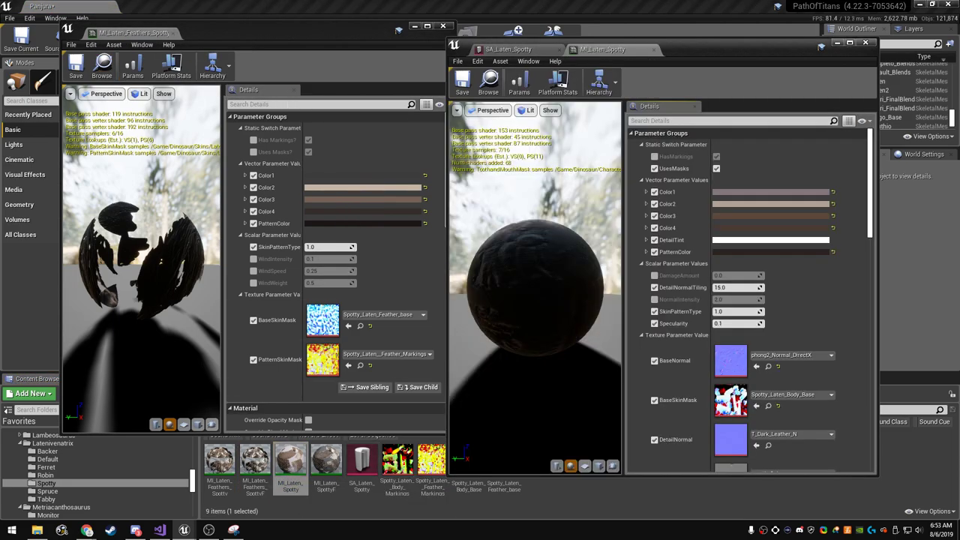
pyautogui.moveTo(603, 49); pyautogui.dragTo(217, 49)
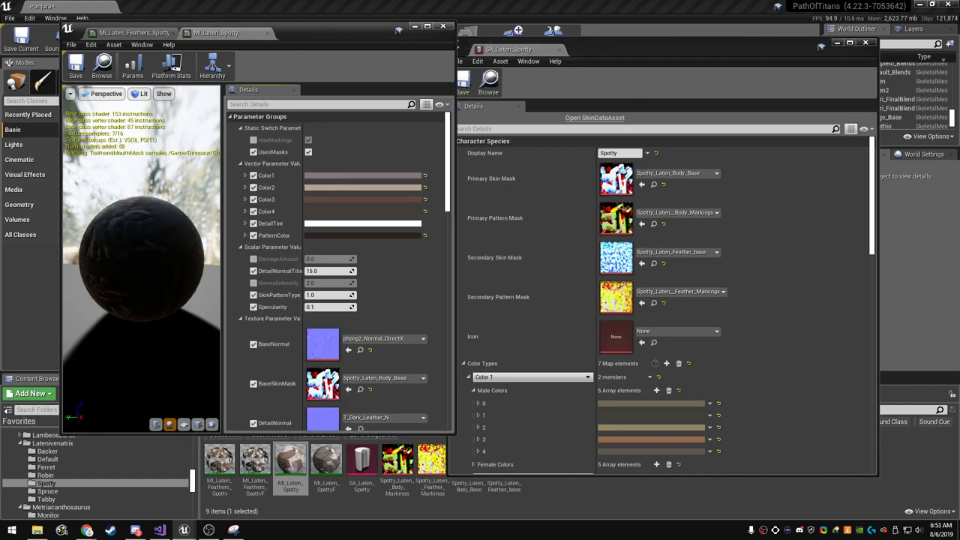
pyautogui.moveTo(315, 45); pyautogui.dragTo(288, 40)
# - Copy MI_Laten_Spotty's Color1 and paste it into all five Color 1 male colours
pyautogui.scroll(-5, 660, 300)
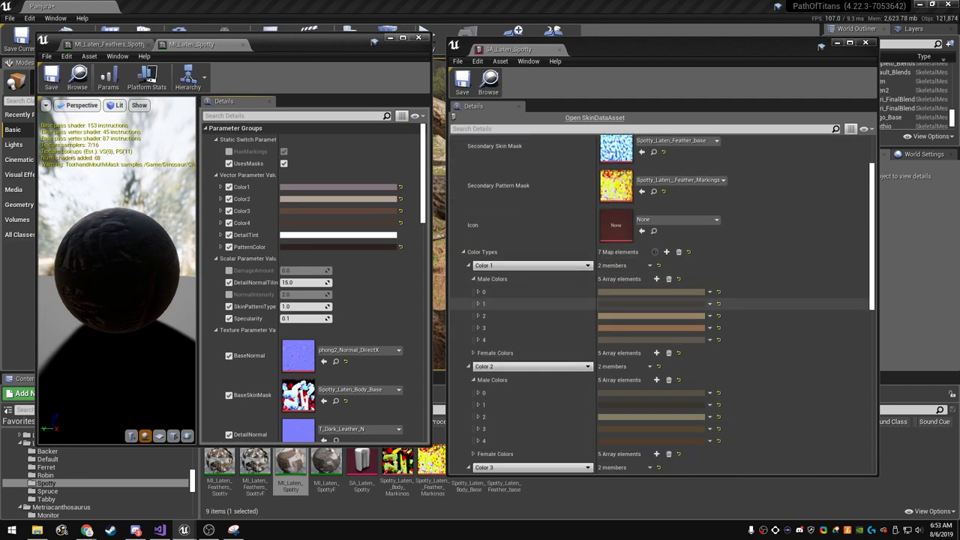
pyautogui.rightClick(325, 188)
pyautogui.click(347, 224)
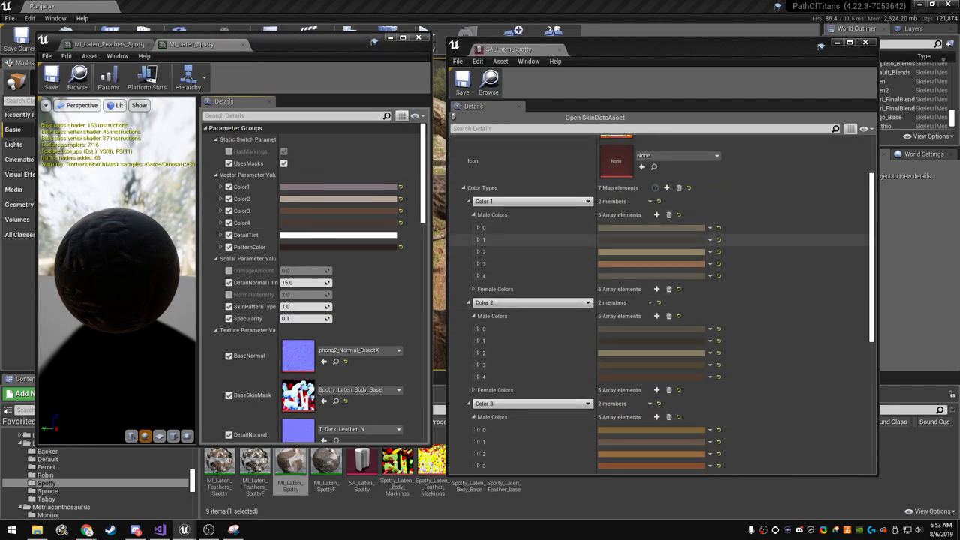
pyautogui.rightClick(641, 229)
pyautogui.click(668, 277)
pyautogui.rightClick(625, 241)
pyautogui.click(654, 290)
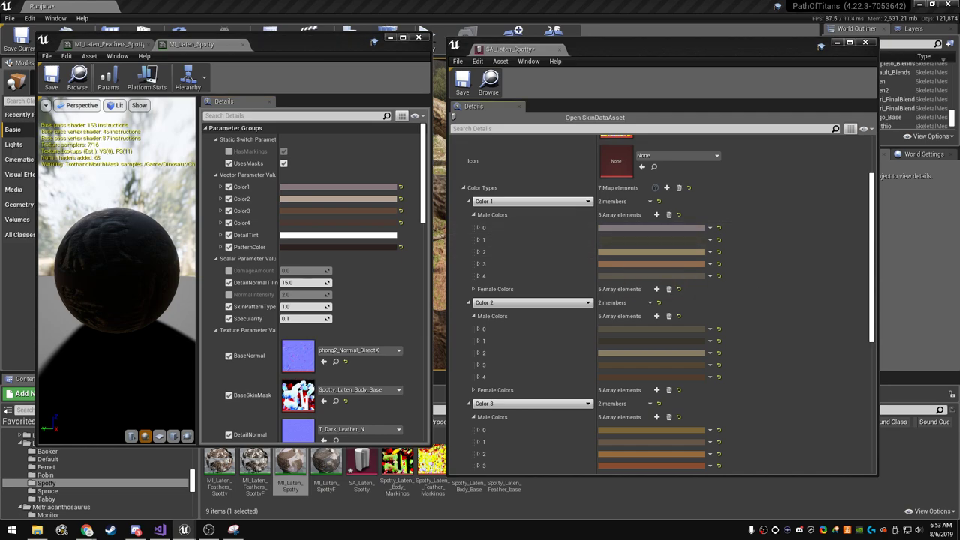
pyautogui.rightClick(615, 253)
pyautogui.click(642, 303)
pyautogui.rightClick(621, 264)
pyautogui.click(649, 313)
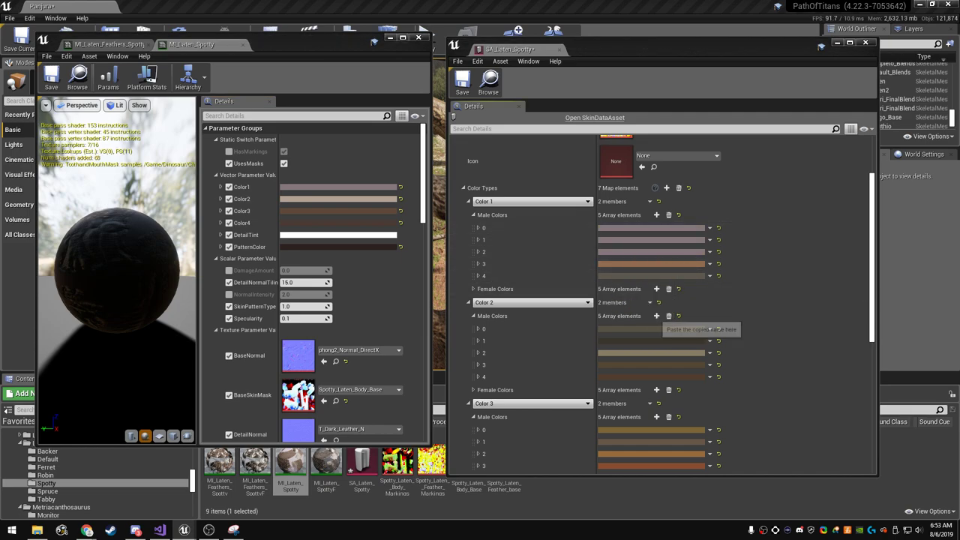
pyautogui.rightClick(627, 275)
pyautogui.click(651, 325)
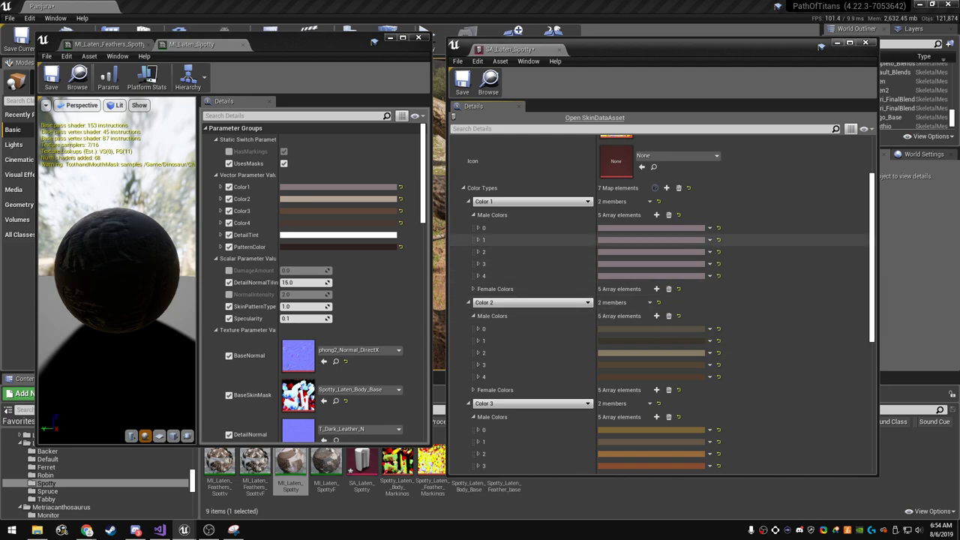
# - Vary three pasted Color 1 male shades: two more saturated, one brighter
pyautogui.click(645, 239)
pyautogui.moveTo(761, 349)
pyautogui.mouseDown()
pyautogui.moveTo(762, 332)
pyautogui.moveTo(784, 371)
pyautogui.mouseUp()
pyautogui.click(788, 479)
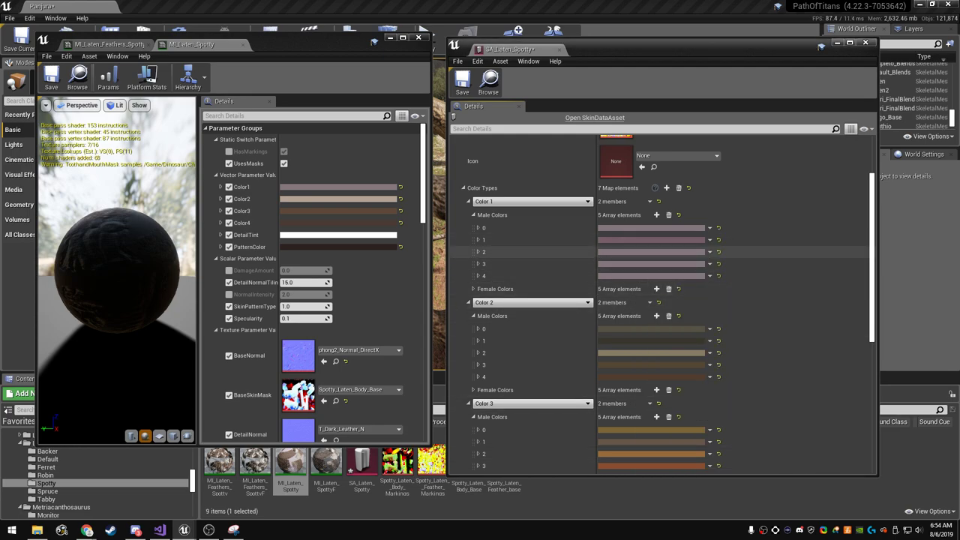
pyautogui.click(645, 252)
pyautogui.moveTo(784, 361); pyautogui.dragTo(784, 349)
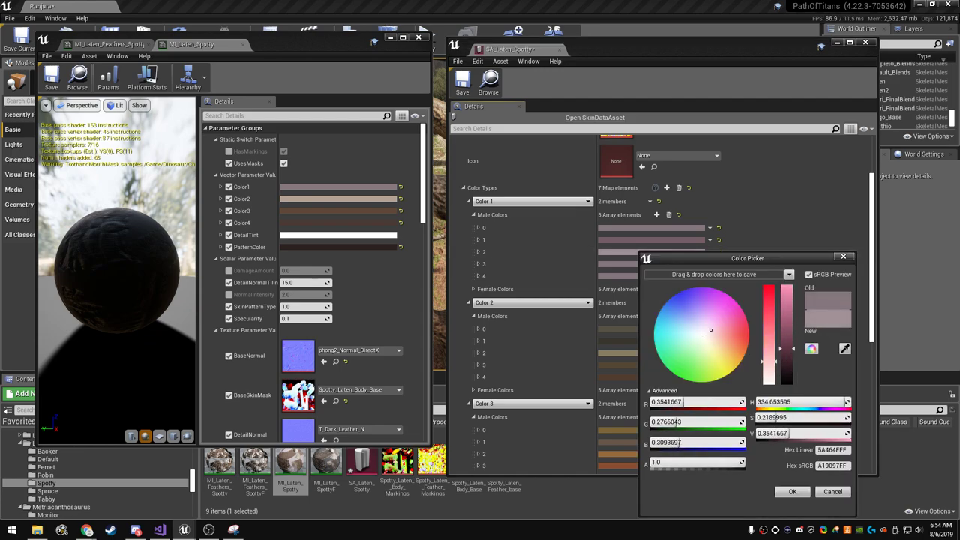
pyautogui.click(792, 491)
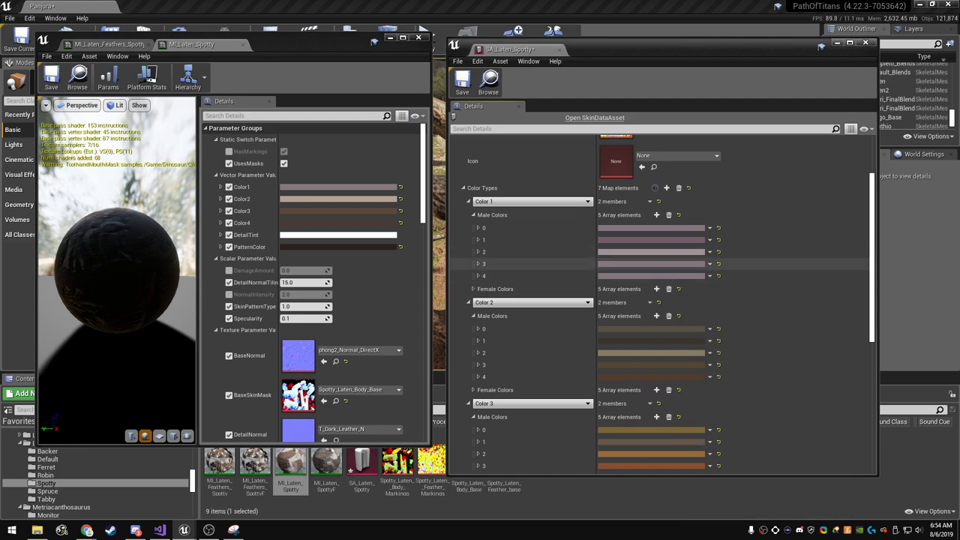
pyautogui.click(616, 252)
pyautogui.moveTo(742, 372); pyautogui.dragTo(742, 357)
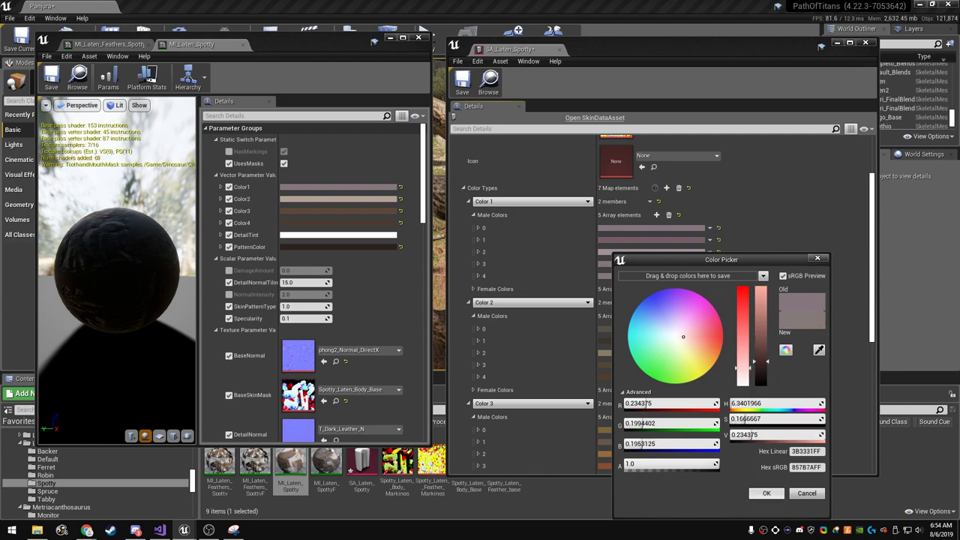
pyautogui.click(767, 493)
# - Brighten another Color 1 male colour and turn the last into a darker warm brown
pyautogui.click(634, 252)
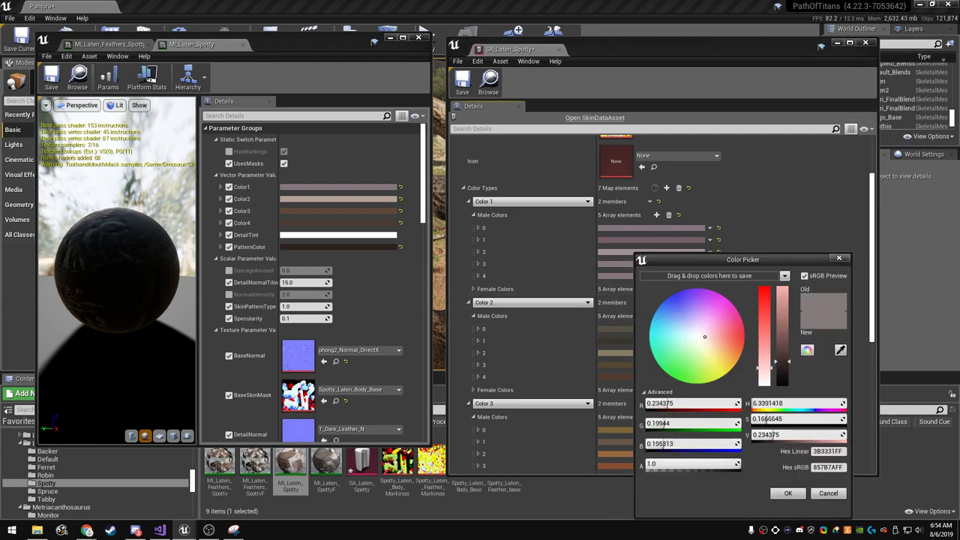
pyautogui.moveTo(783, 363); pyautogui.dragTo(783, 356)
pyautogui.click(788, 493)
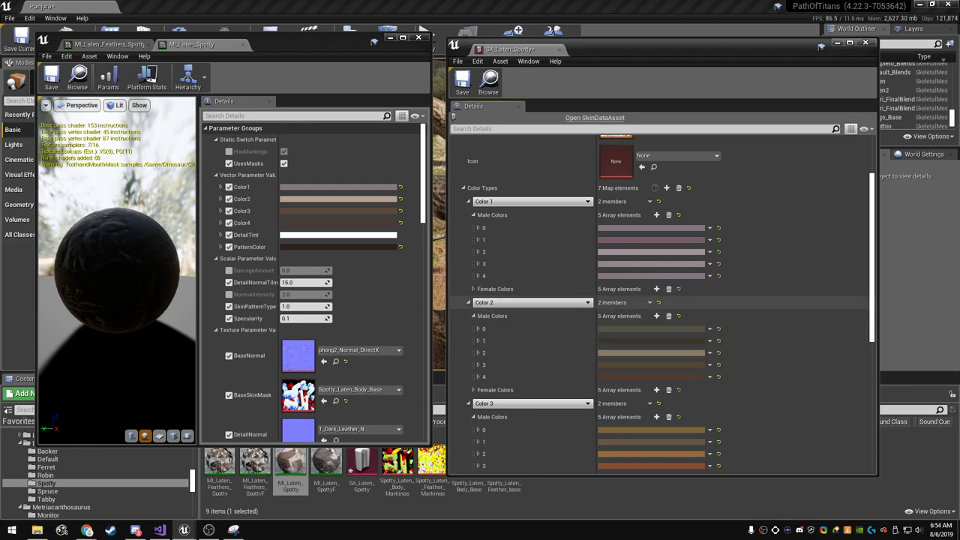
pyautogui.click(615, 275)
pyautogui.moveTo(758, 361); pyautogui.dragTo(759, 378)
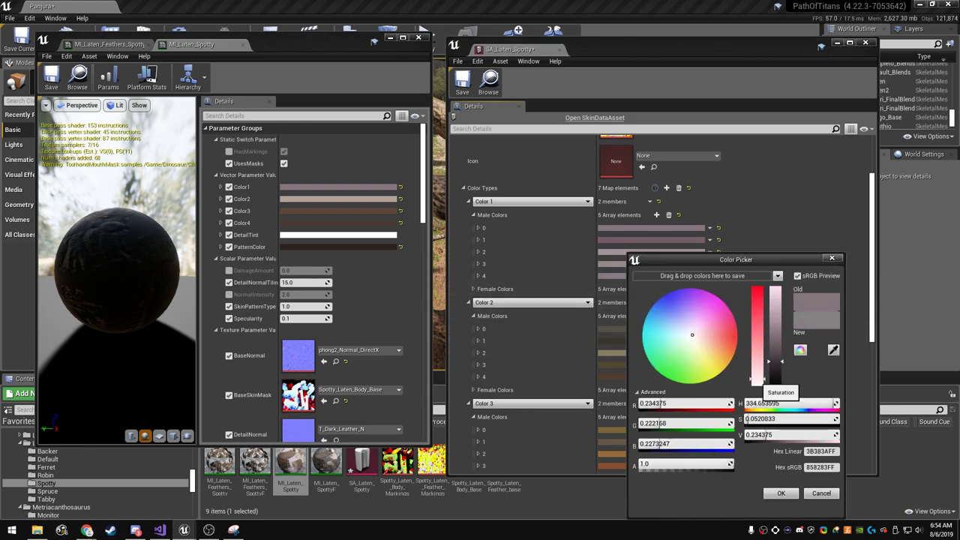
pyautogui.moveTo(694, 335); pyautogui.dragTo(707, 345)
pyautogui.moveTo(775, 362); pyautogui.dragTo(776, 368)
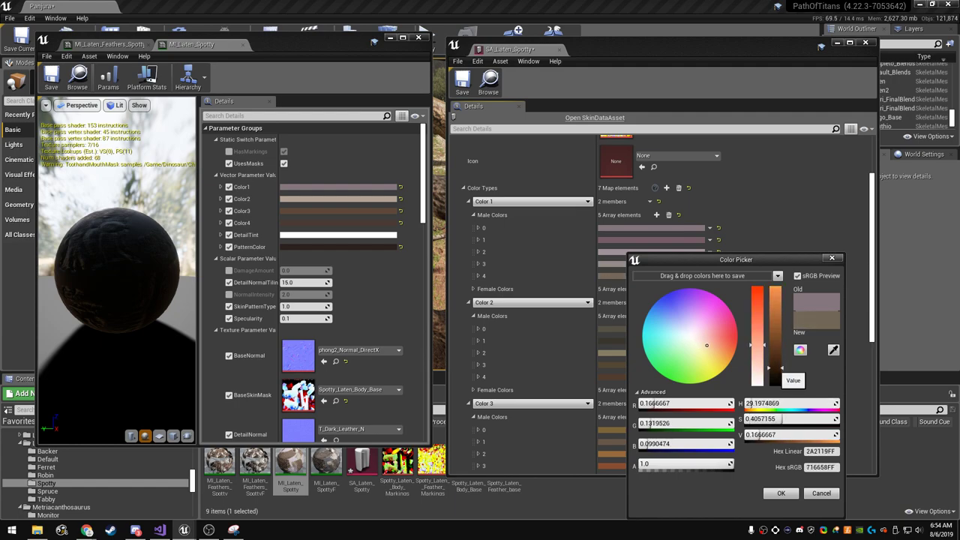
pyautogui.click(781, 493)
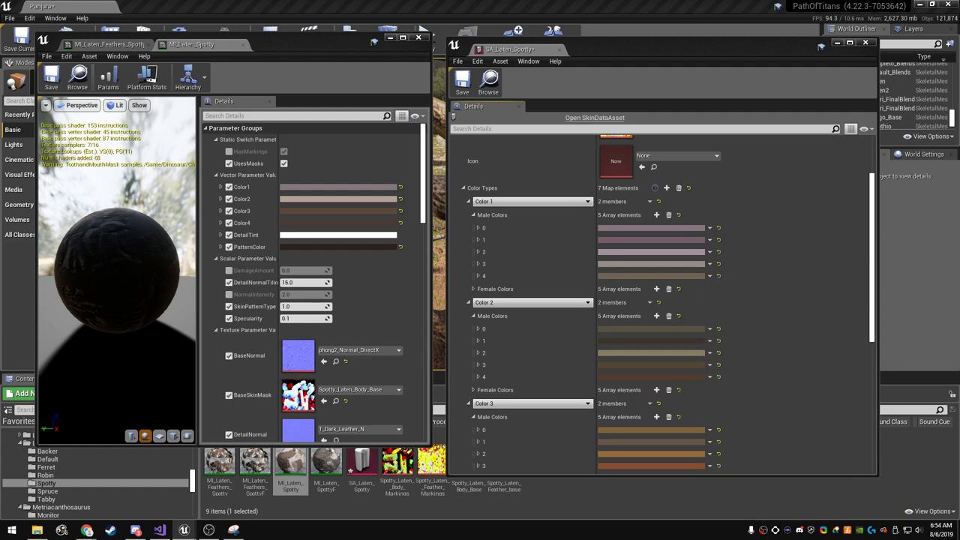
# - Make Color 1 male colour 3 a warmer, brighter warm tan (sRGB AB9081)
pyautogui.scroll(-2, 645, 270)
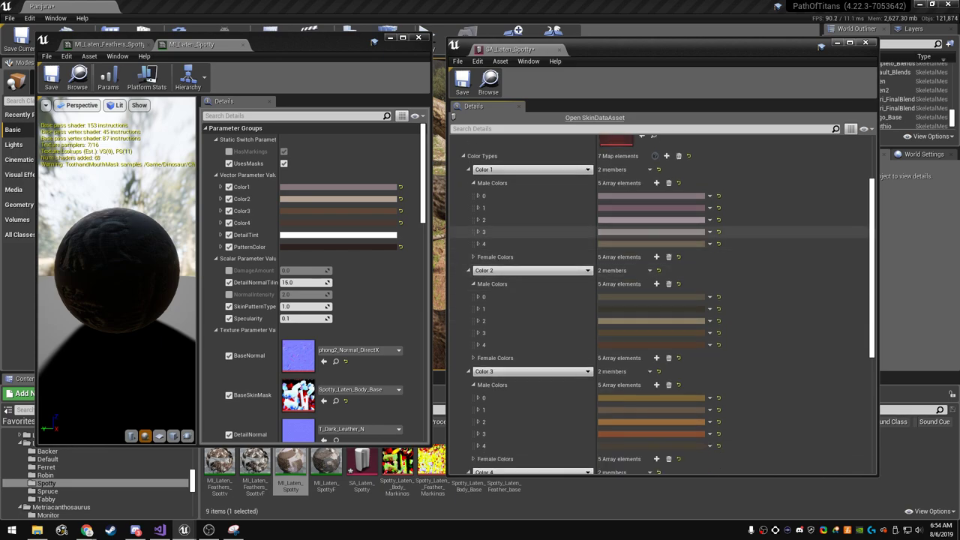
pyautogui.click(646, 232)
pyautogui.moveTo(778, 400); pyautogui.dragTo(776, 400)
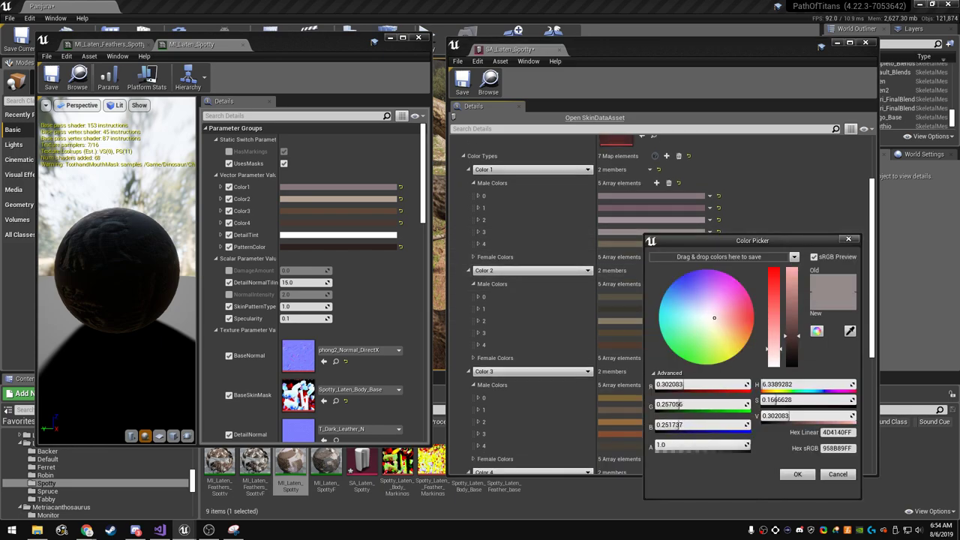
pyautogui.moveTo(714, 318); pyautogui.dragTo(726, 324)
pyautogui.moveTo(792, 335)
pyautogui.mouseDown()
pyautogui.moveTo(774, 313)
pyautogui.moveTo(773, 323)
pyautogui.mouseUp()
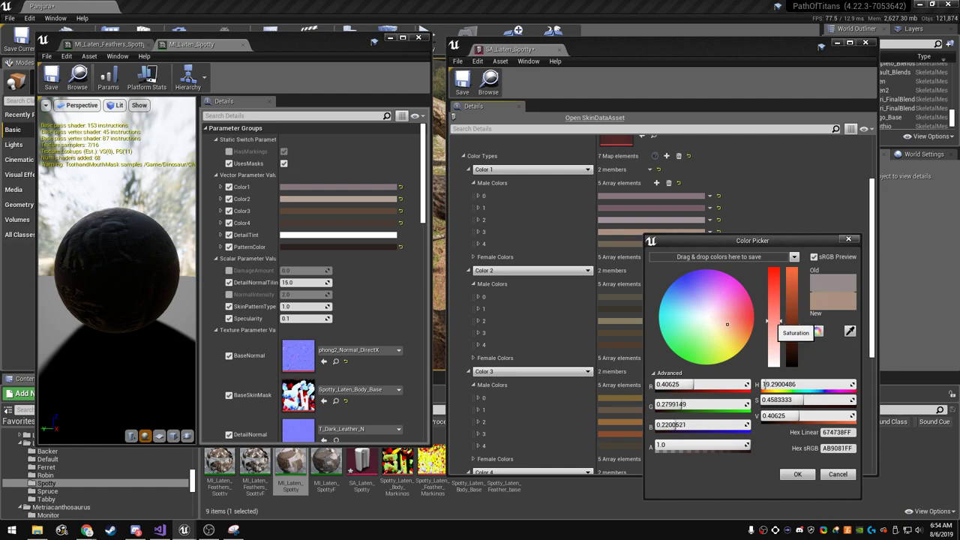
pyautogui.click(797, 474)
pyautogui.scroll(-1, 660, 300)
# - Paste the material's beige Color2 into Color 2 male elements 0–4
pyautogui.rightClick(327, 199)
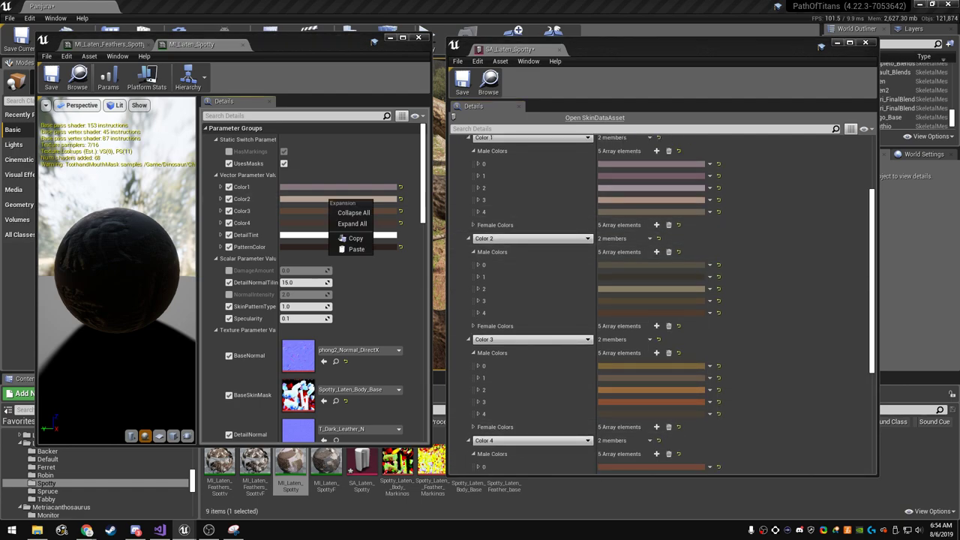
pyautogui.rightClick(638, 265)
pyautogui.click(660, 312)
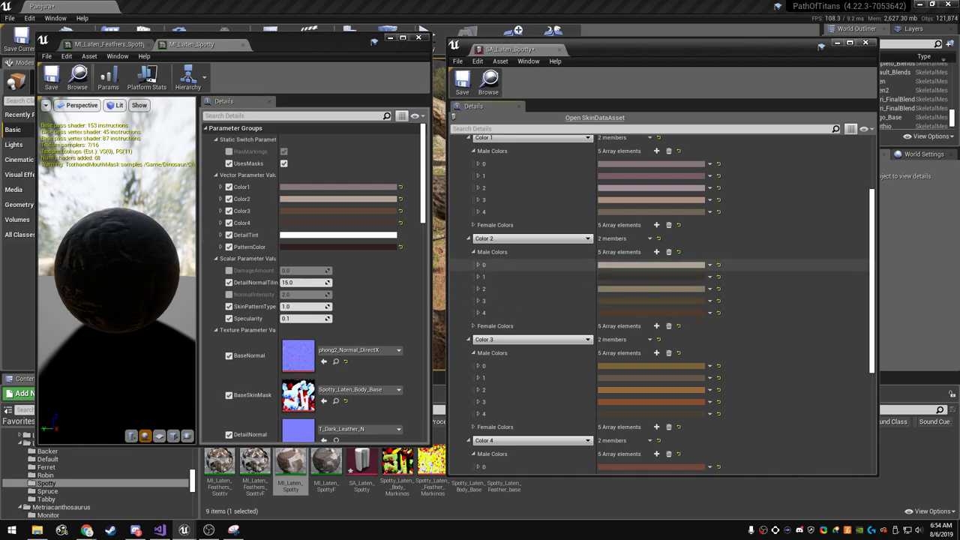
pyautogui.rightClick(638, 276)
pyautogui.click(664, 325)
pyautogui.rightClick(638, 288)
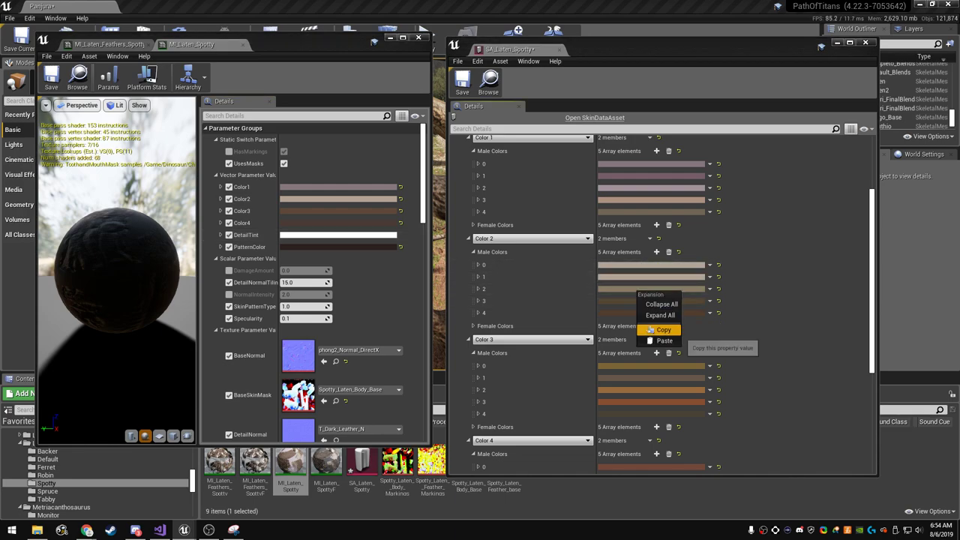
pyautogui.click(664, 336)
pyautogui.rightClick(637, 300)
pyautogui.click(664, 348)
pyautogui.rightClick(637, 312)
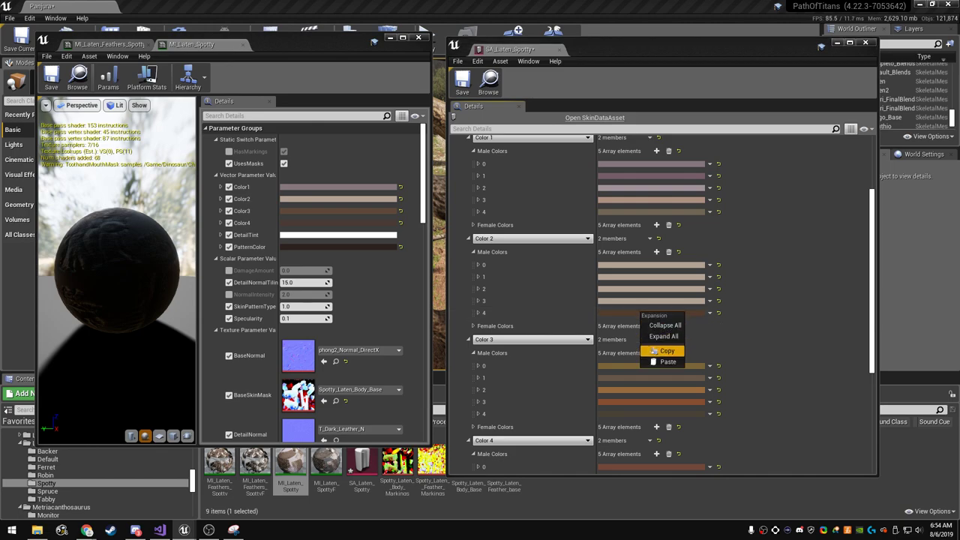
pyautogui.click(664, 360)
# - Lighten one Color 2 beige, darken another, and shift a third toward a redder tone
pyautogui.click(652, 276)
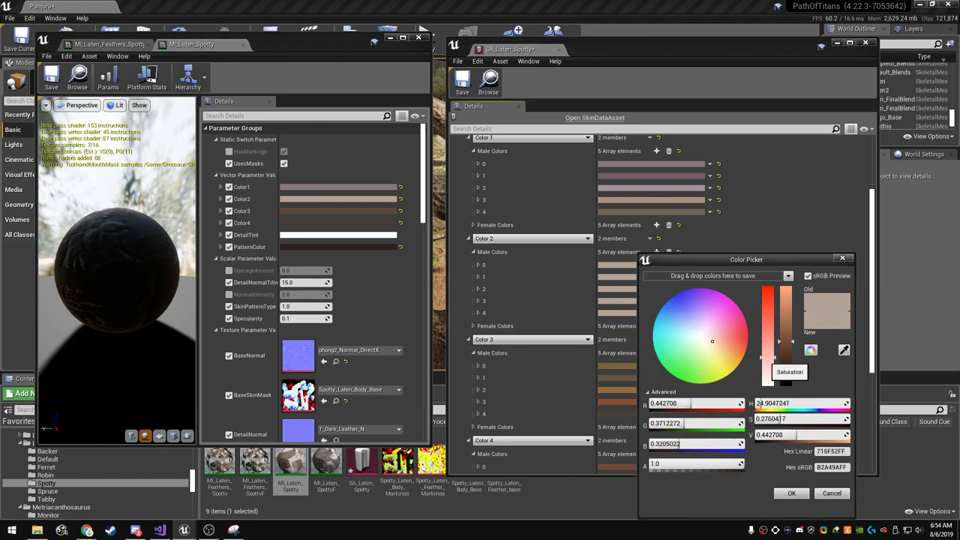
pyautogui.moveTo(768, 353)
pyautogui.mouseDown()
pyautogui.moveTo(769, 362)
pyautogui.moveTo(785, 328)
pyautogui.moveTo(784, 367)
pyautogui.mouseUp()
pyautogui.click(792, 493)
pyautogui.click(652, 289)
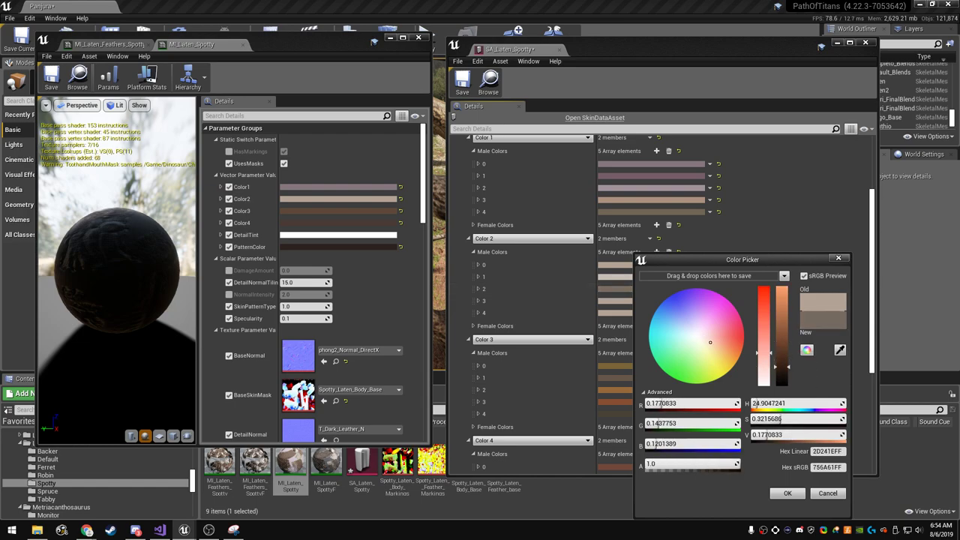
pyautogui.click(788, 493)
pyautogui.click(657, 301)
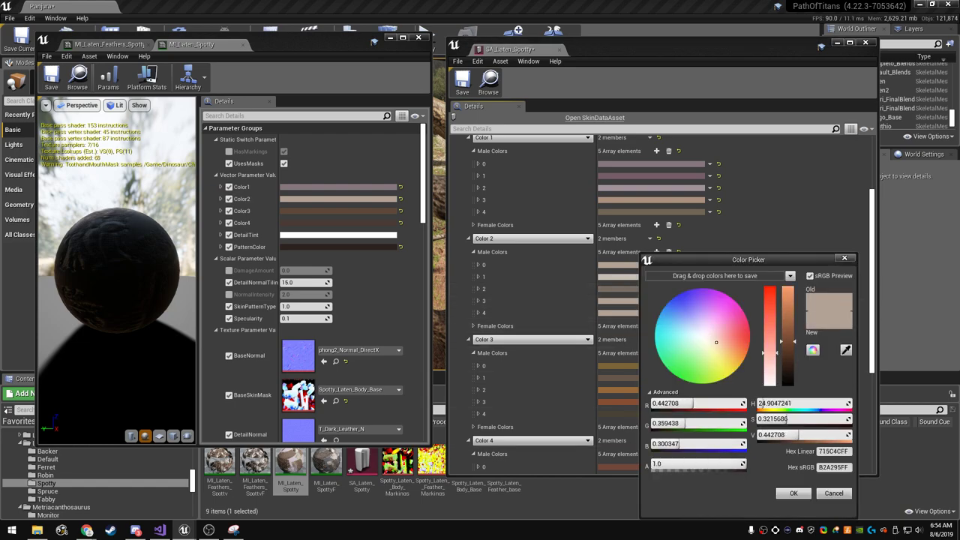
pyautogui.moveTo(717, 342); pyautogui.dragTo(723, 345)
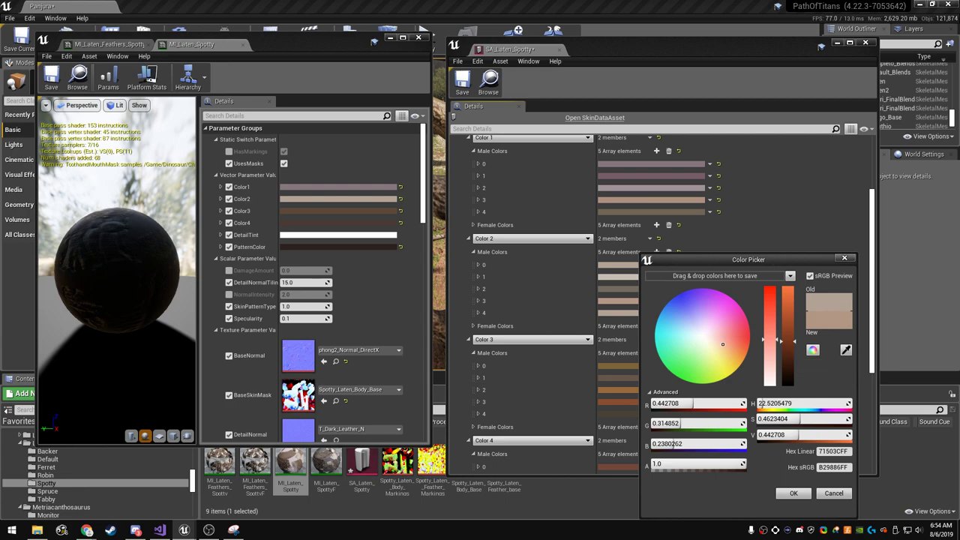
pyautogui.click(794, 493)
# - Make two more Color 2 male swatches richer, darker tans
pyautogui.click(637, 301)
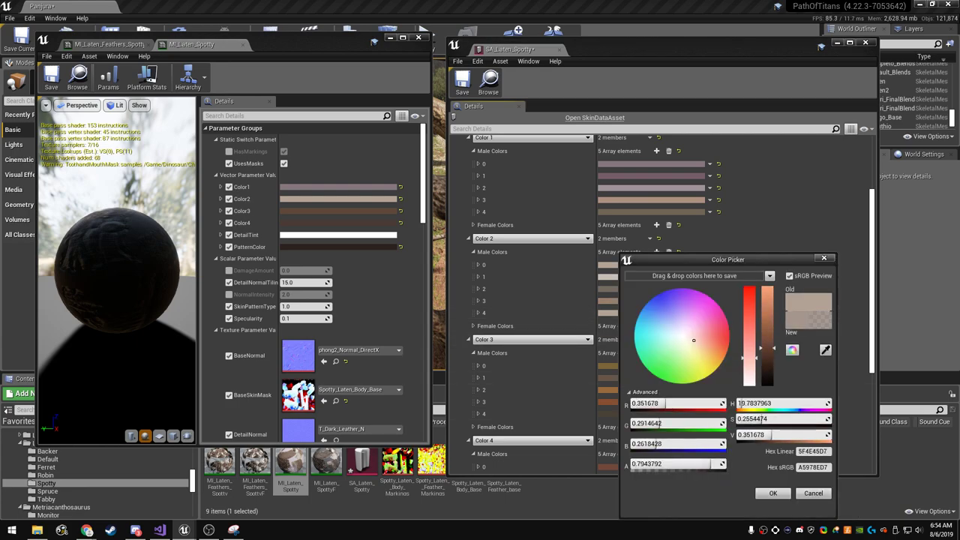
pyautogui.moveTo(761, 348)
pyautogui.mouseDown()
pyautogui.moveTo(754, 330)
pyautogui.moveTo(768, 379)
pyautogui.mouseUp()
pyautogui.click(773, 493)
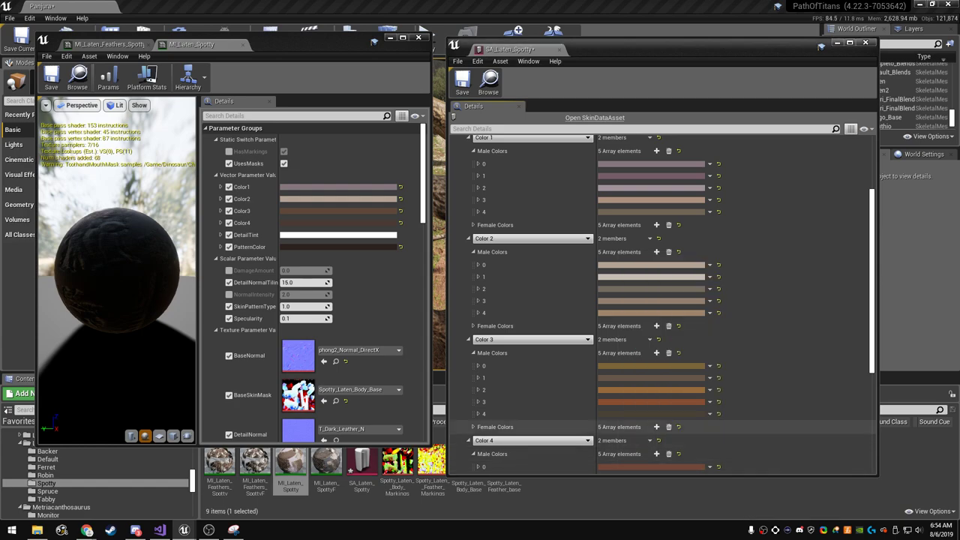
pyautogui.click(637, 313)
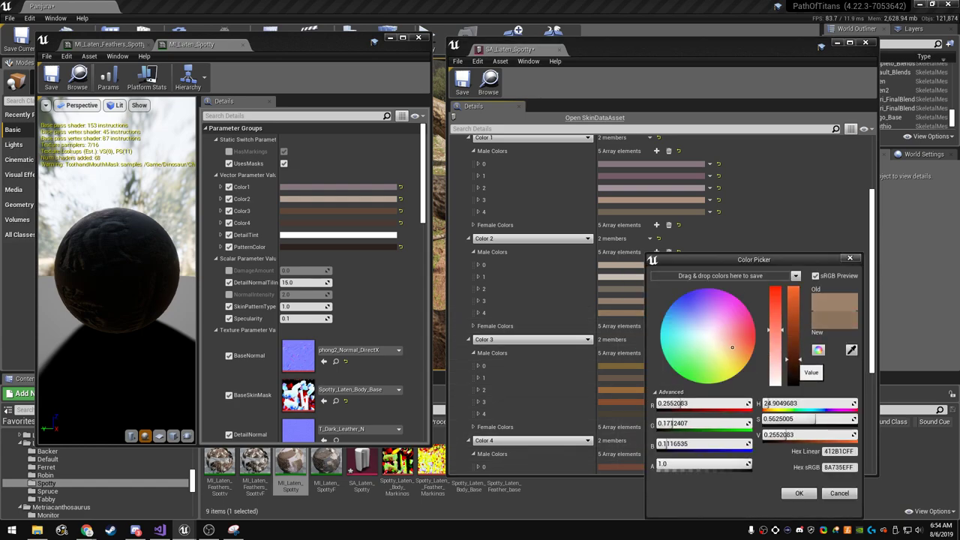
pyautogui.click(799, 493)
pyautogui.scroll(-3, 652, 302)
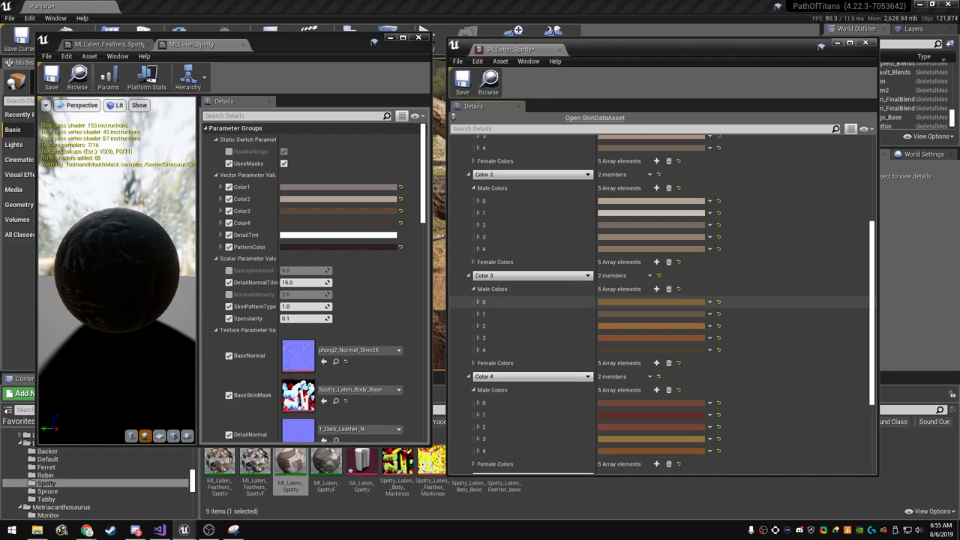
# - Recolour two Color 3 male swatches to muted browns, one lightened to sRGB 7B5F4D
pyautogui.rightClick(328, 215)
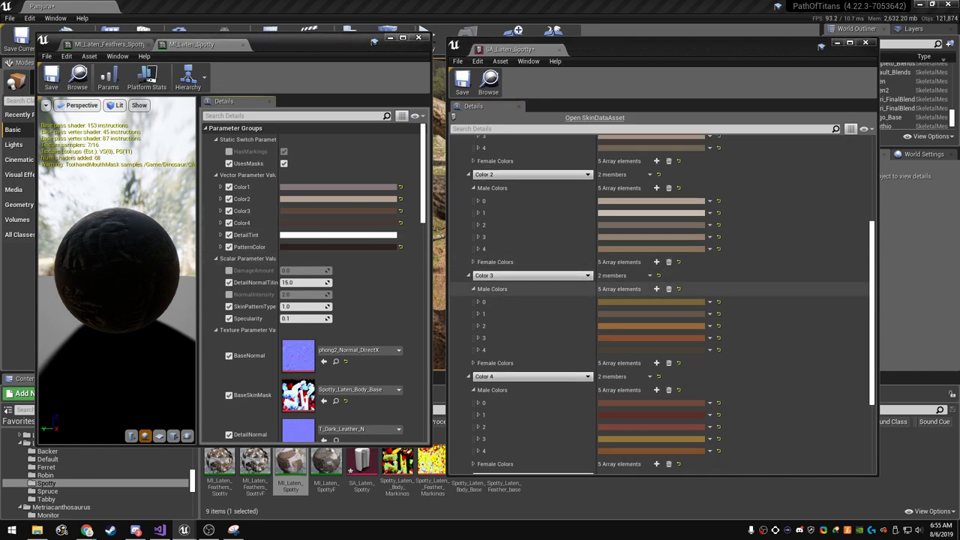
pyautogui.rightClick(610, 313)
pyautogui.rightClick(610, 313)
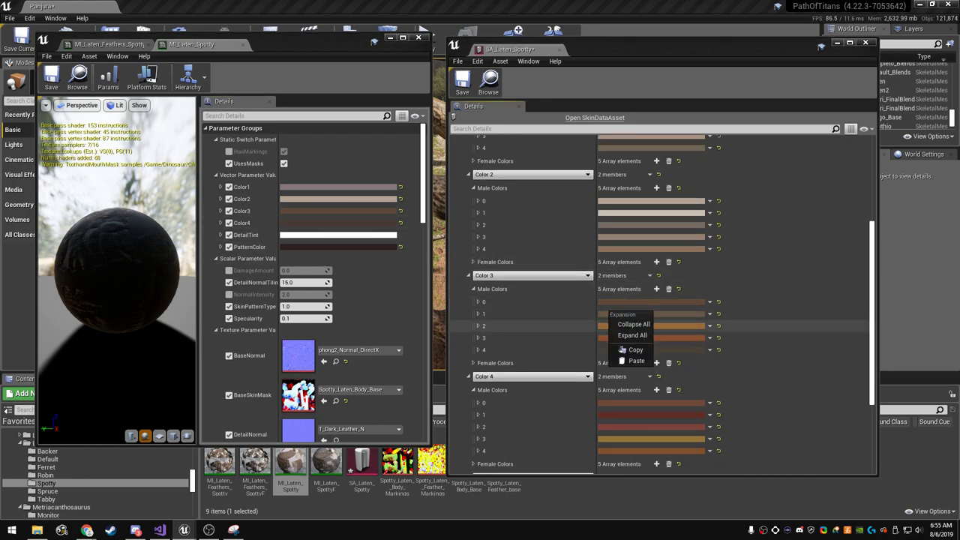
pyautogui.rightClick(621, 348)
pyautogui.rightClick(618, 336)
pyautogui.click(643, 373)
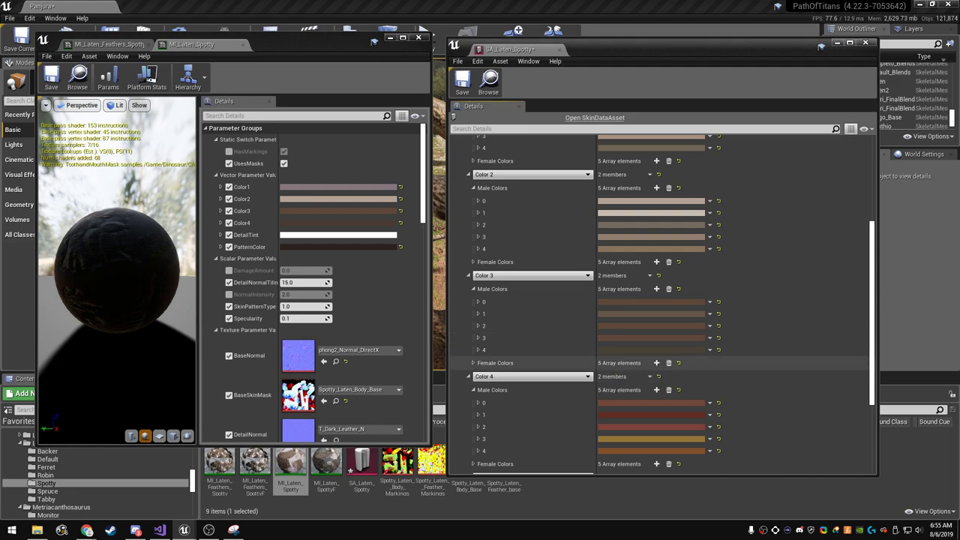
pyautogui.click(651, 326)
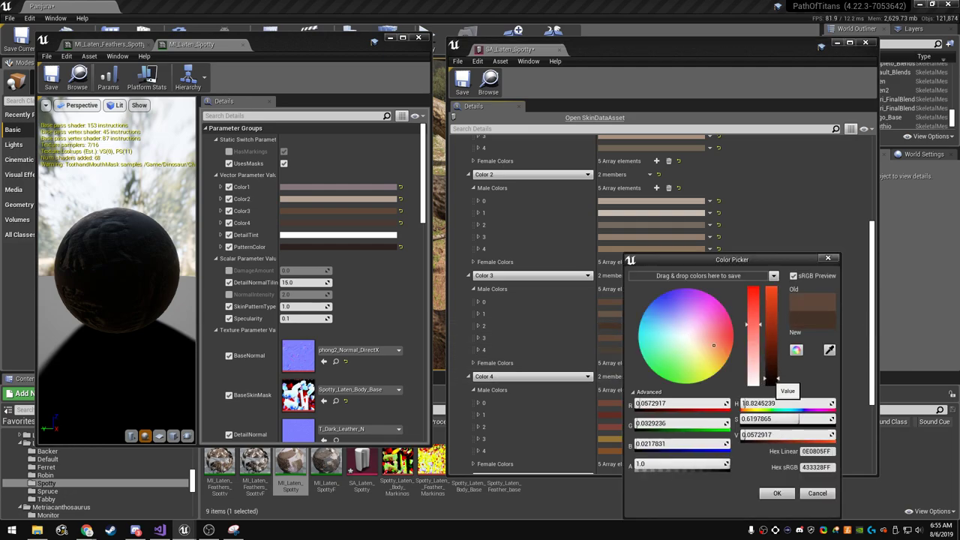
pyautogui.click(777, 493)
pyautogui.click(651, 338)
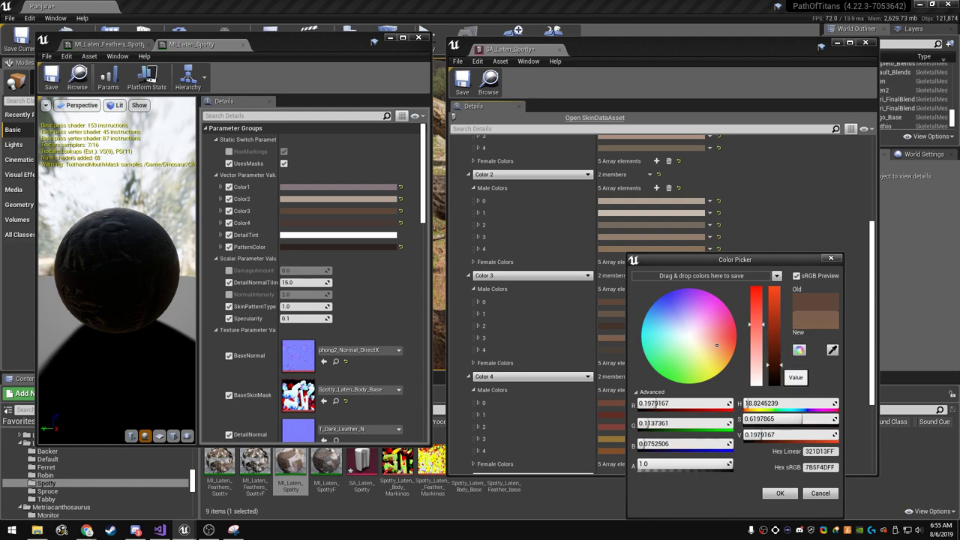
pyautogui.click(780, 493)
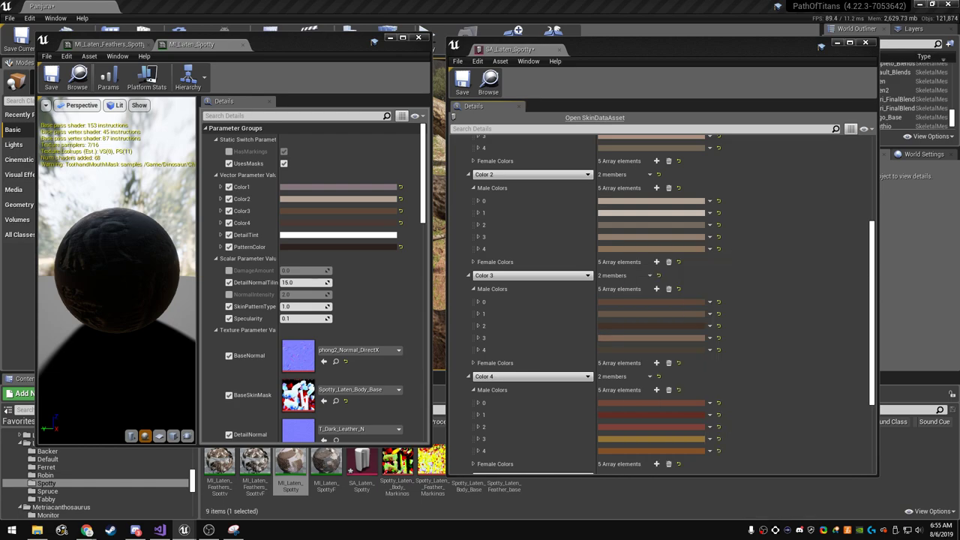
pyautogui.scroll(-3, 660, 315)
# - Copy the material's Color4 brown into Color 4 male rows 0–3
pyautogui.rightClick(319, 223)
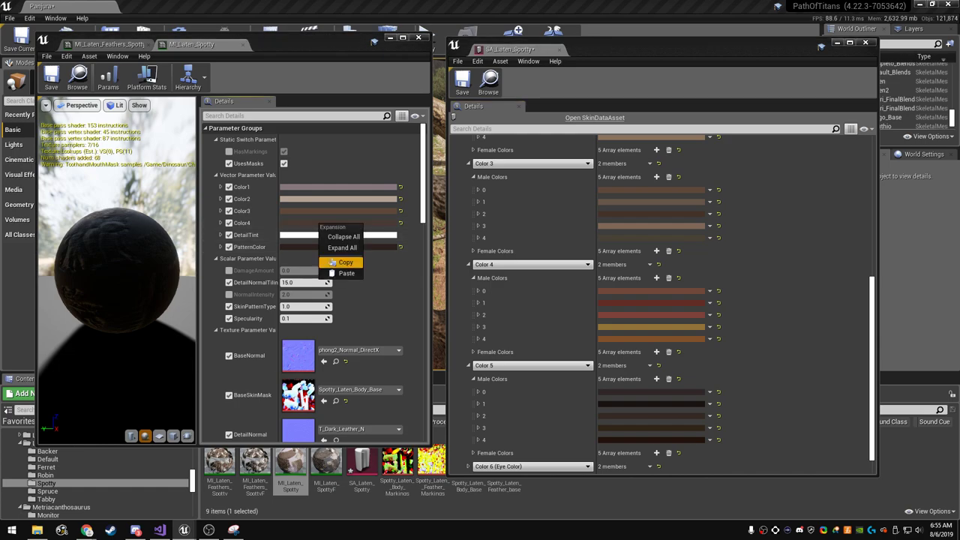
pyautogui.click(341, 262)
pyautogui.rightClick(621, 292)
pyautogui.click(646, 342)
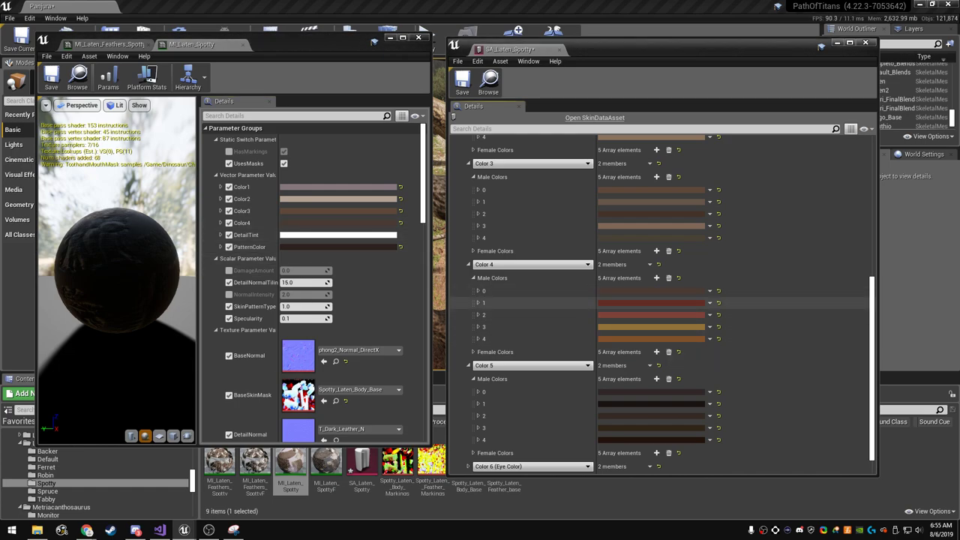
pyautogui.rightClick(612, 301)
pyautogui.click(637, 346)
pyautogui.rightClick(609, 316)
pyautogui.click(634, 364)
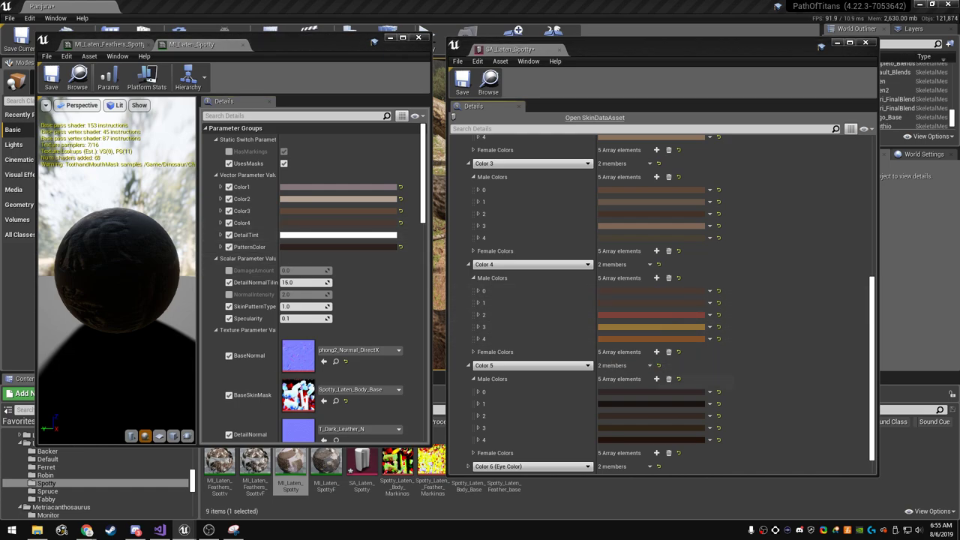
pyautogui.rightClick(613, 328)
pyautogui.click(638, 382)
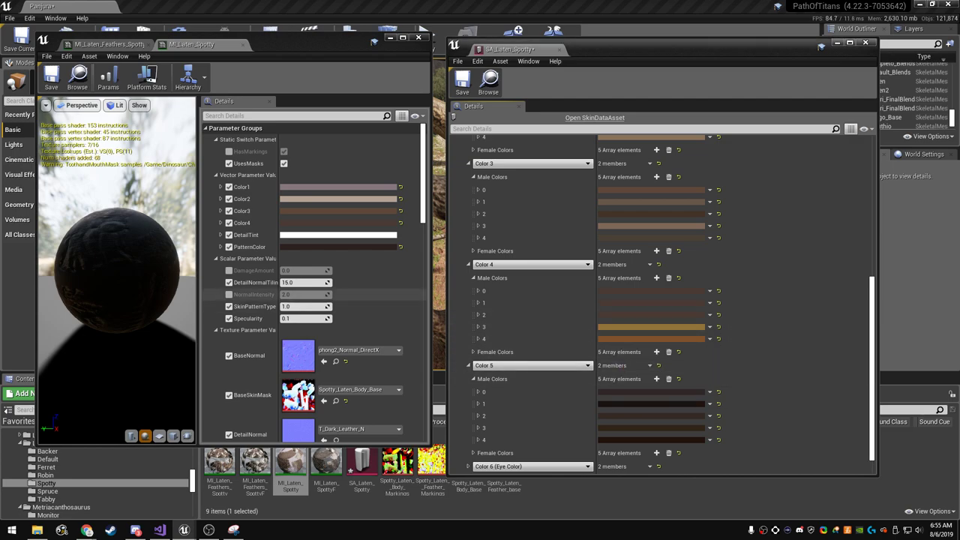
# - Paste another material colour into the remaining Color 4 male rows
pyautogui.rightClick(298, 222)
pyautogui.click(321, 236)
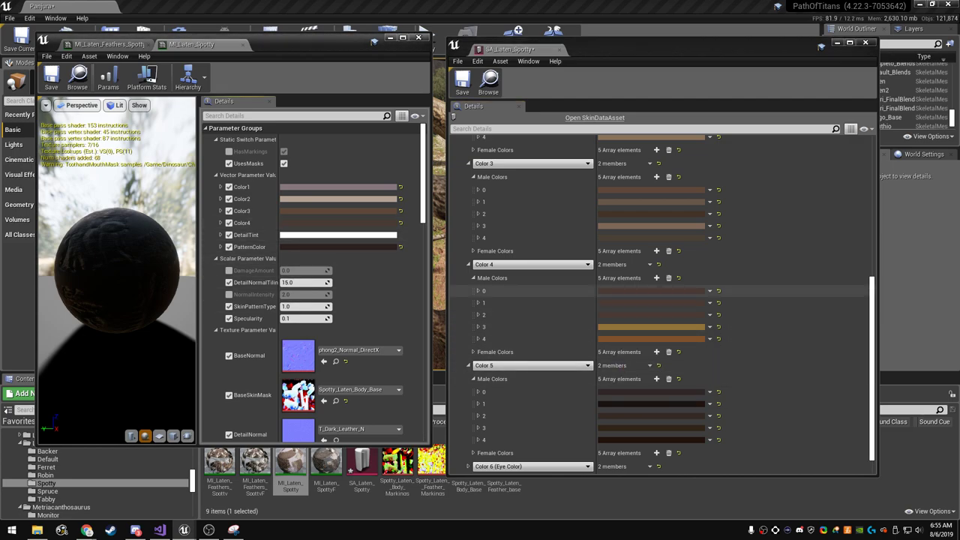
pyautogui.rightClick(617, 328)
pyautogui.click(630, 367)
pyautogui.rightClick(641, 342)
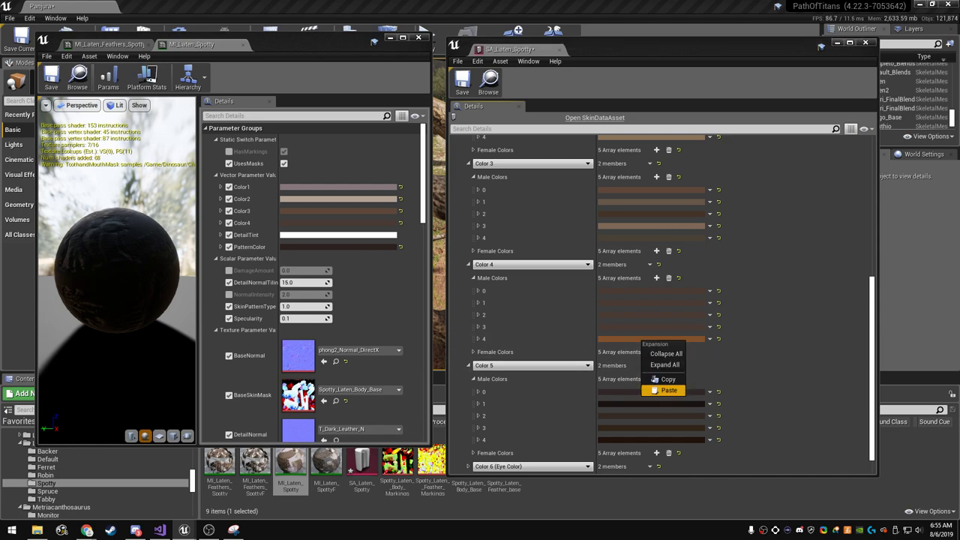
pyautogui.click(652, 390)
# - Brighten one Color 4 swatch slightly and adjust the next Color 4 brown
pyautogui.click(651, 338)
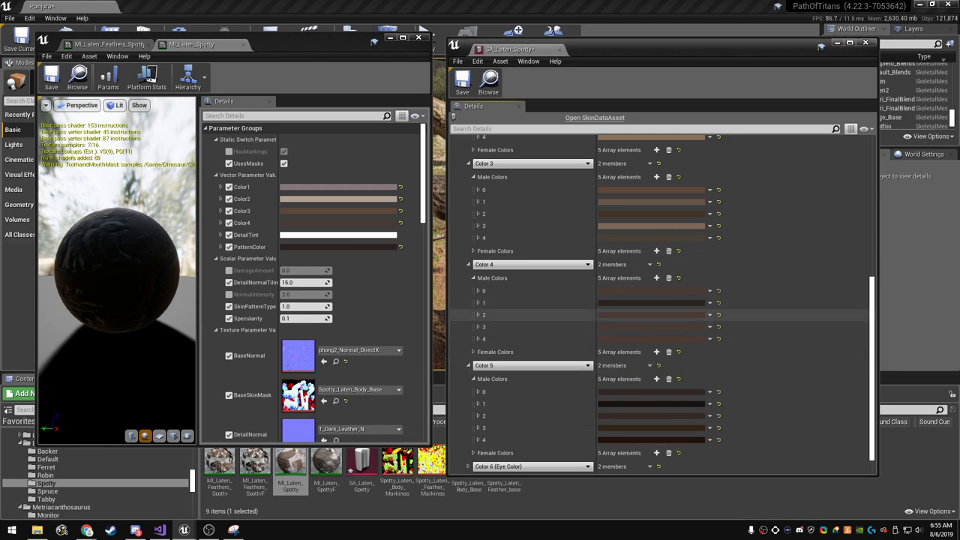
pyautogui.moveTo(781, 381); pyautogui.dragTo(776, 377)
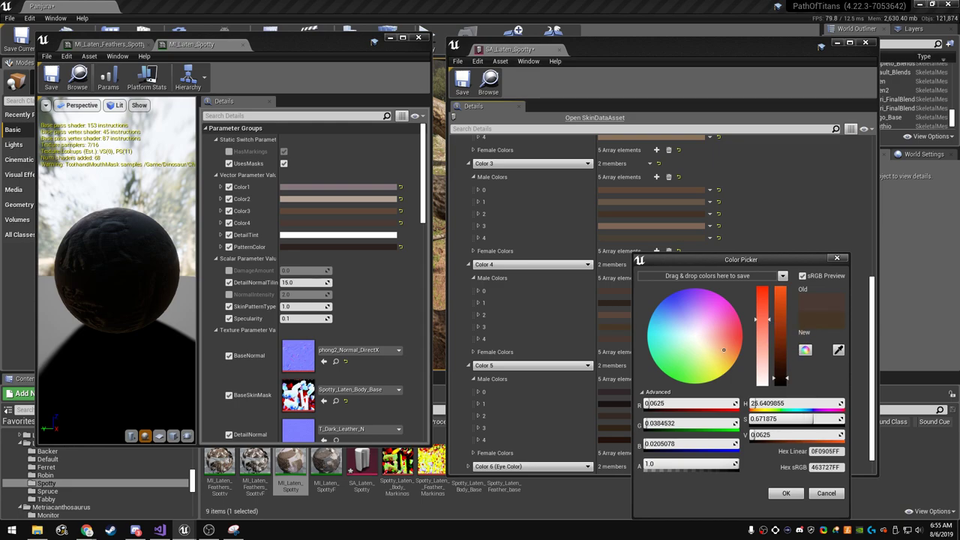
pyautogui.click(786, 493)
pyautogui.click(652, 338)
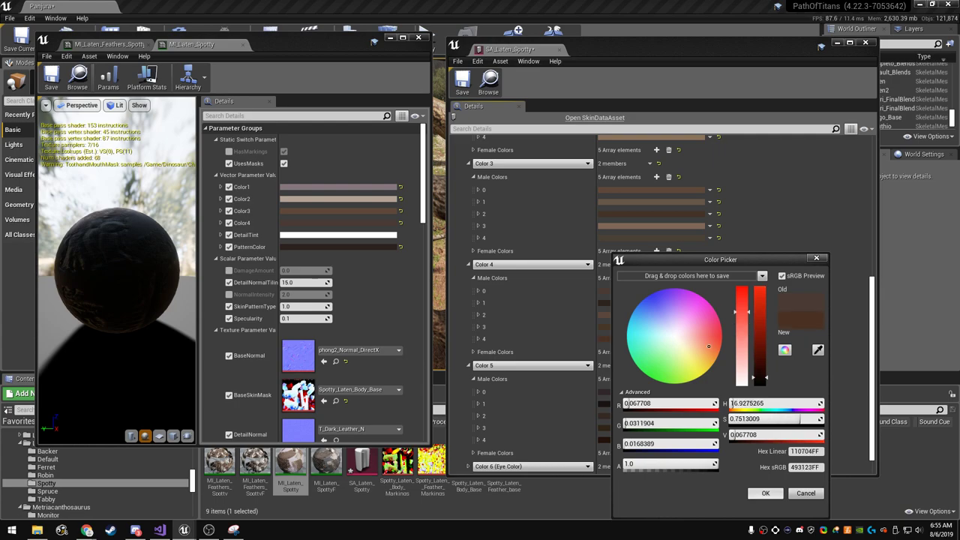
pyautogui.click(766, 493)
pyautogui.scroll(-1, 661, 315)
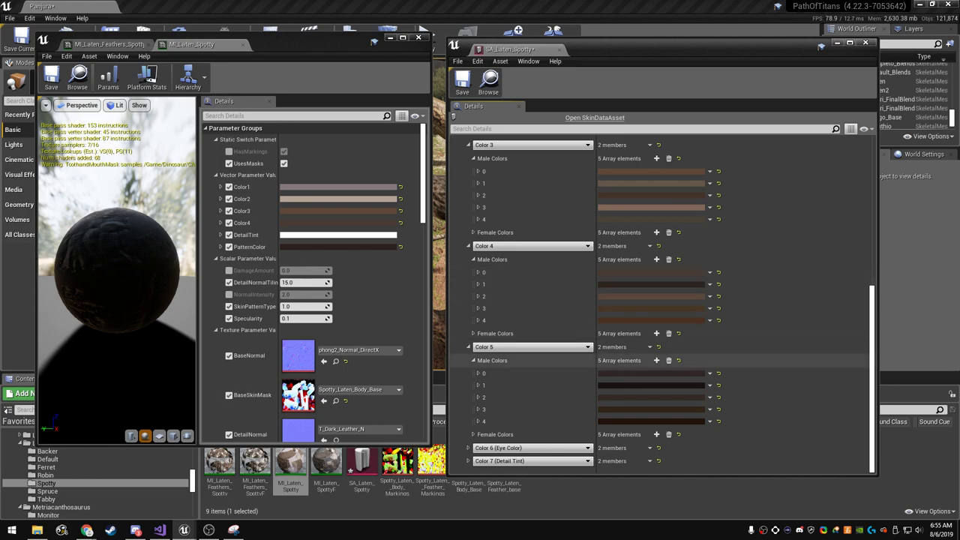
# - Paste darker browns into the Color 5 male swatches and recheck the feather and body materials
pyautogui.rightClick(311, 252)
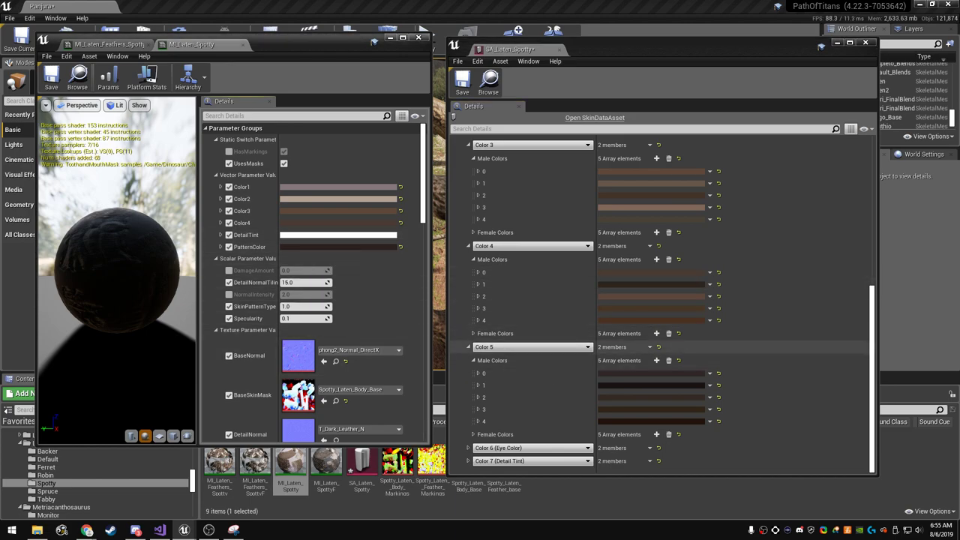
pyautogui.rightClick(665, 374)
pyautogui.click(690, 425)
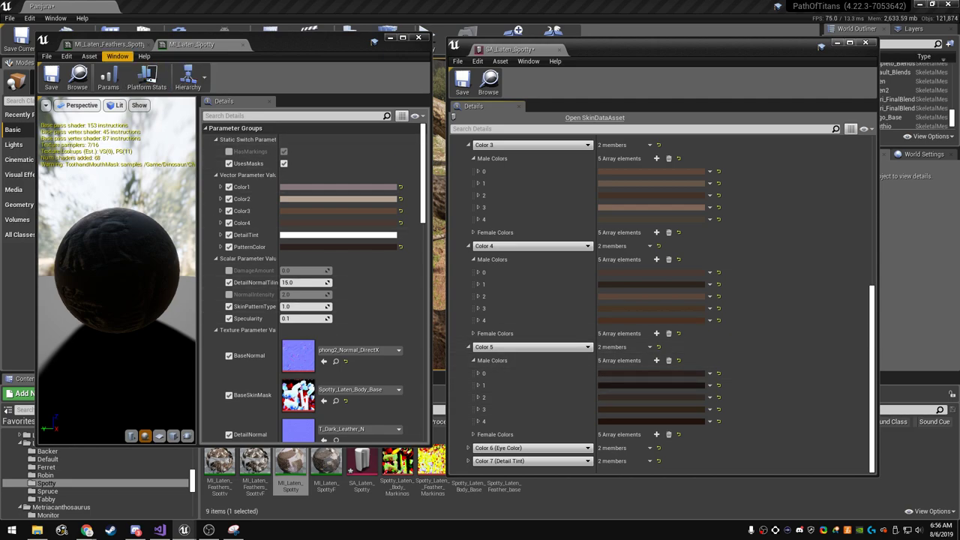
pyautogui.click(108, 44)
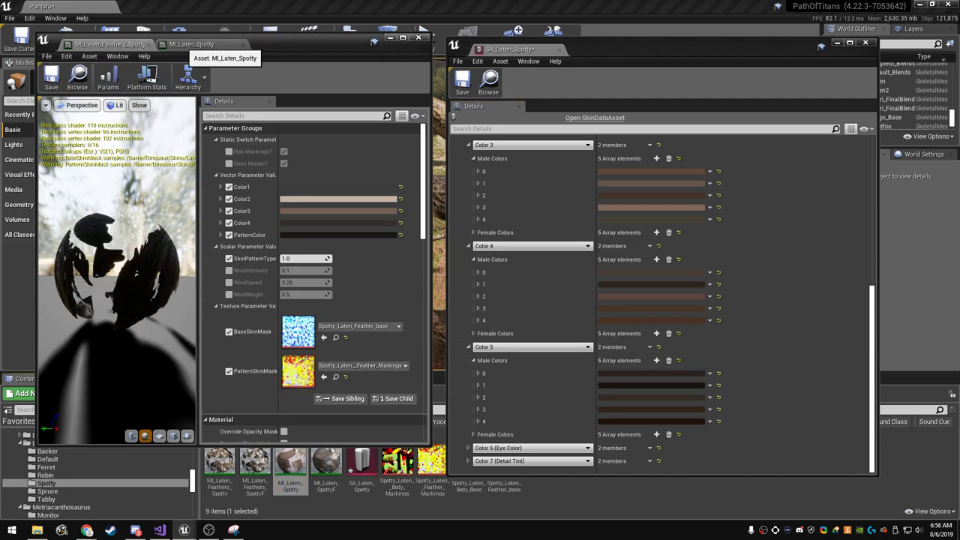
pyautogui.click(191, 44)
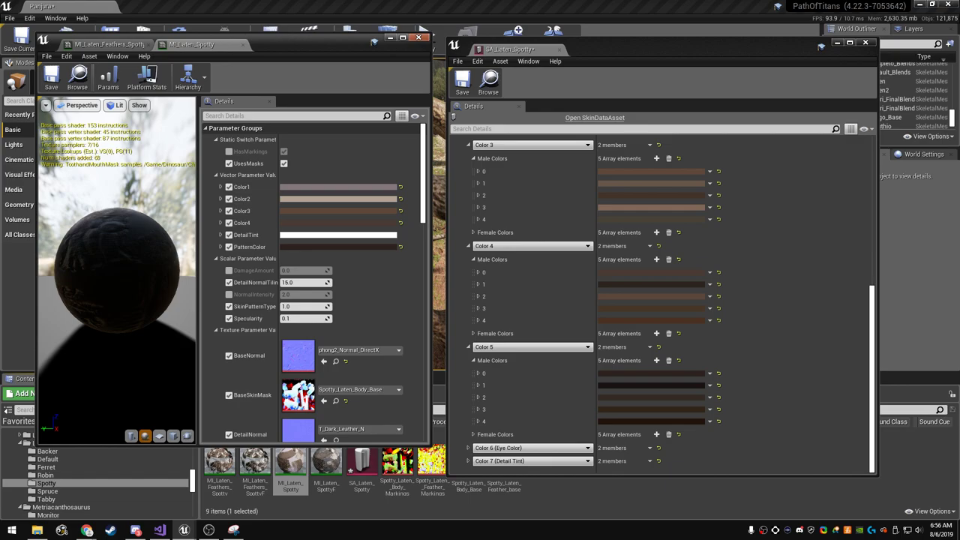
# - Open the MI_Laten_SpottyF material instance in its own window beside the skin asset
pyautogui.click(327, 461)
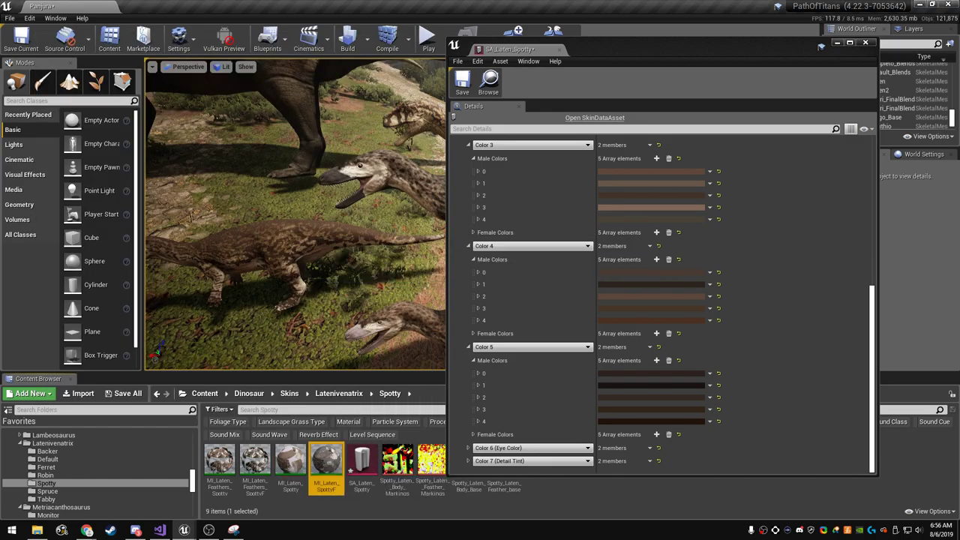
pyautogui.moveTo(604, 49); pyautogui.dragTo(94, 41)
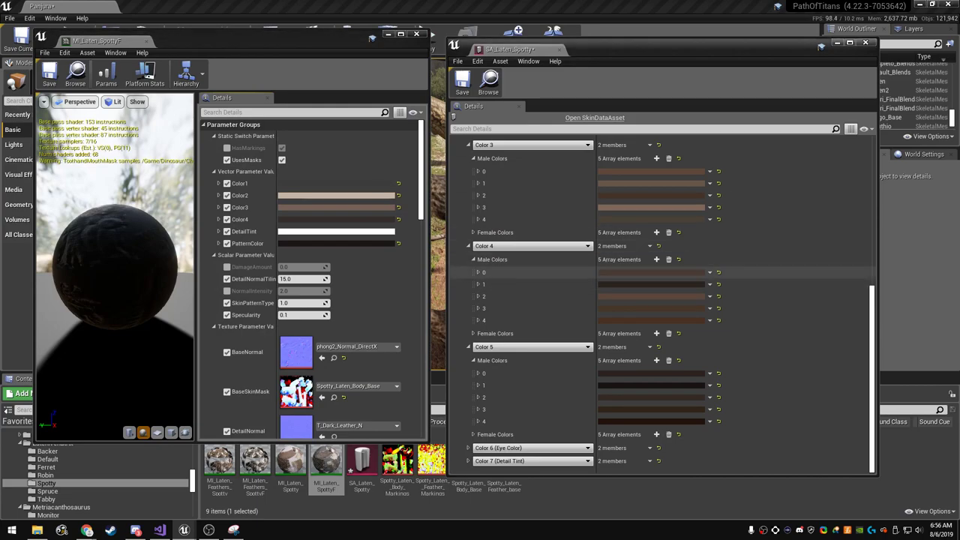
pyautogui.scroll(5, 660, 277)
pyautogui.scroll(4, 660, 300)
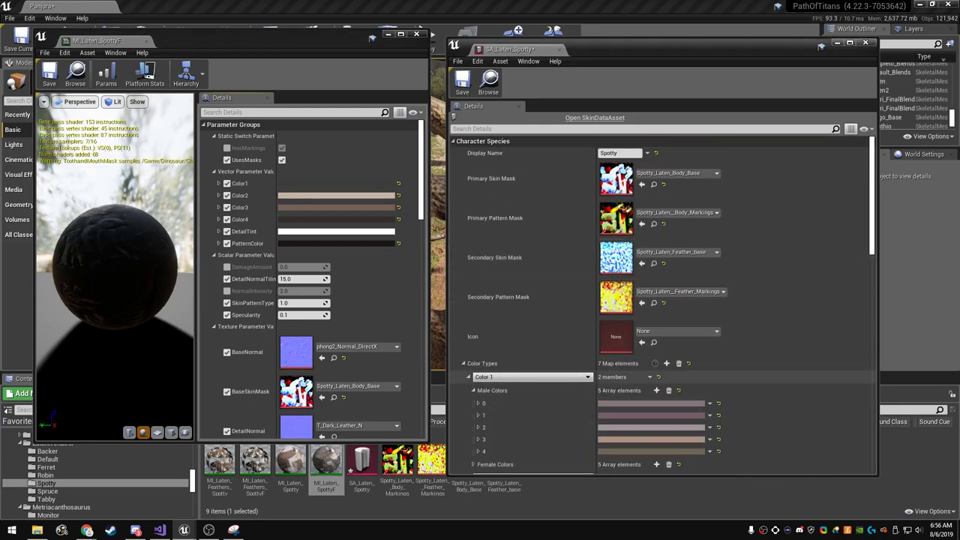
pyautogui.scroll(-3, 660, 300)
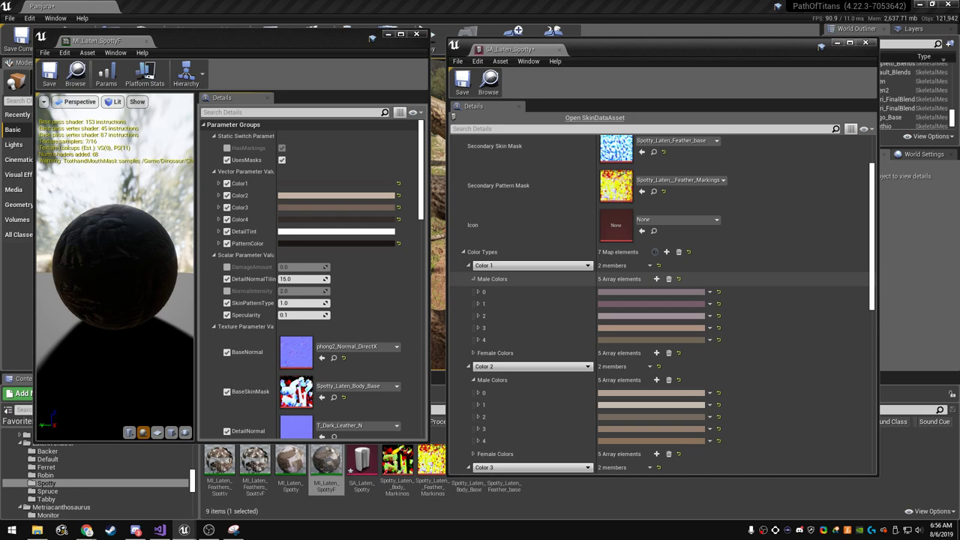
# - Collapse the Male Colors arrays and expand Female Colors for Colors 1 to 3
pyautogui.click(474, 278)
pyautogui.click(473, 293)
pyautogui.scroll(-2, 480, 296)
pyautogui.click(474, 300)
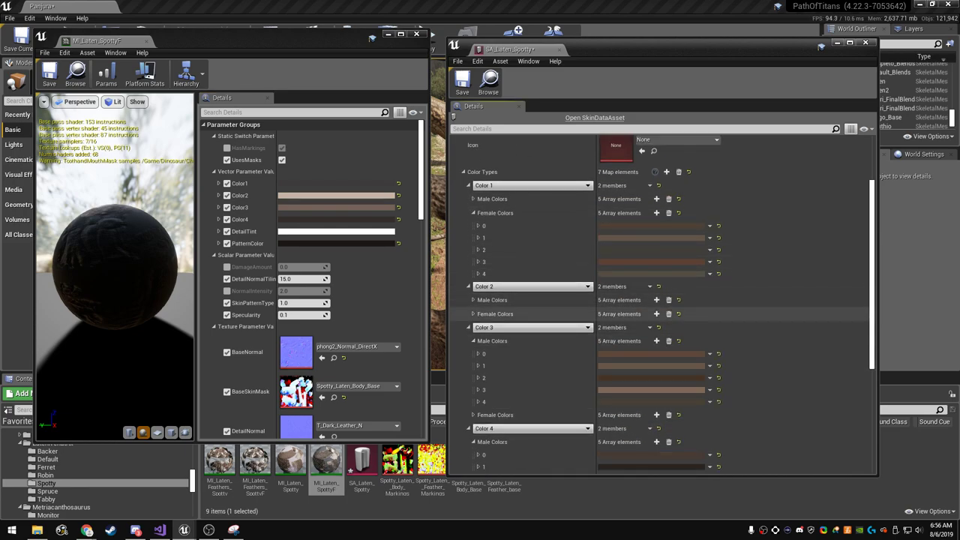
pyautogui.click(474, 313)
pyautogui.scroll(-3, 480, 314)
pyautogui.click(473, 304)
pyautogui.click(474, 319)
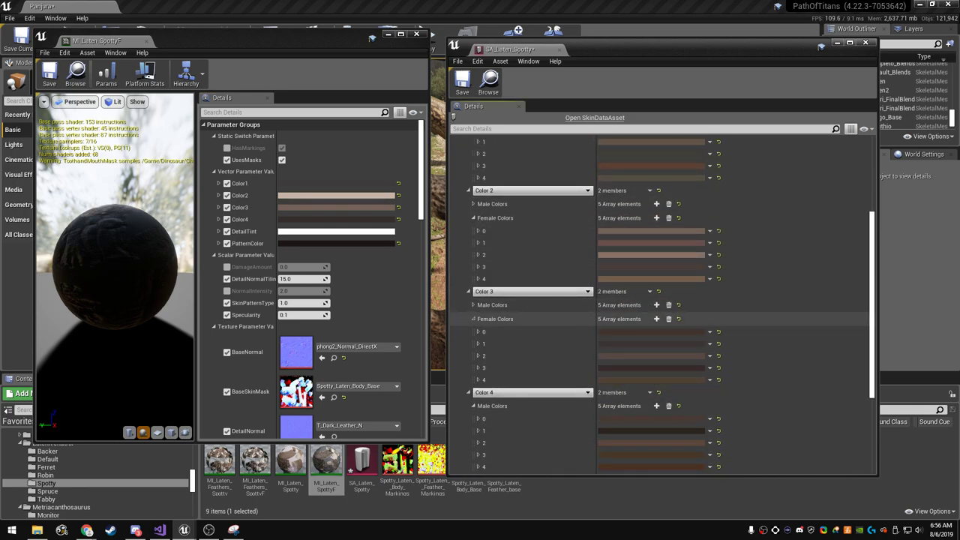
# - Hide the male slots and show the female slots for Color 4 and Color 5
pyautogui.scroll(-3, 474, 307)
pyautogui.click(473, 306)
pyautogui.click(474, 333)
pyautogui.scroll(-2, 474, 333)
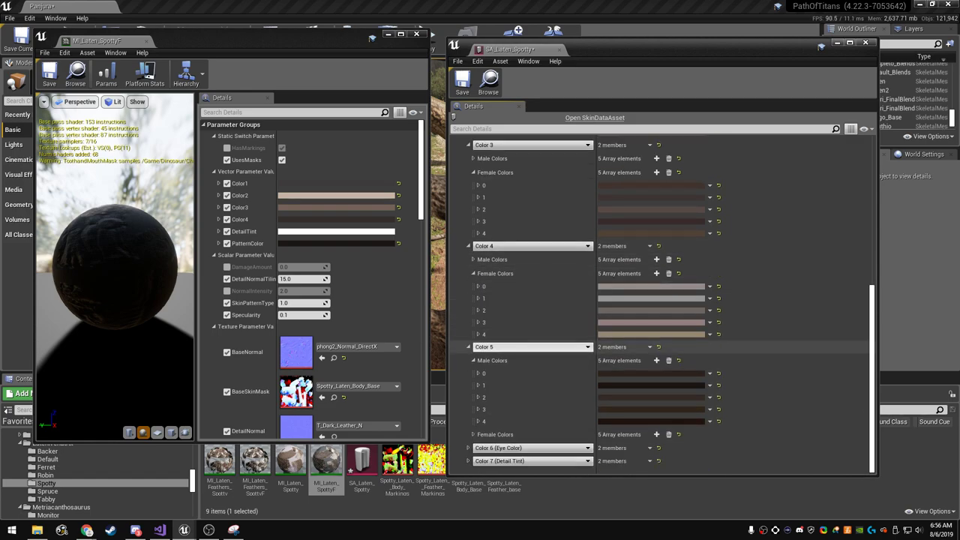
pyautogui.click(474, 361)
pyautogui.click(474, 434)
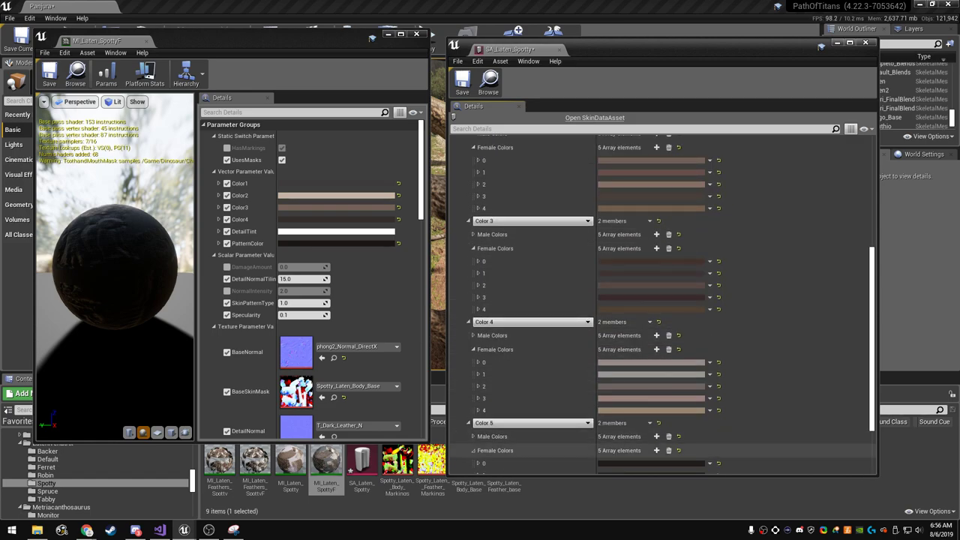
pyautogui.scroll(-2, 474, 310)
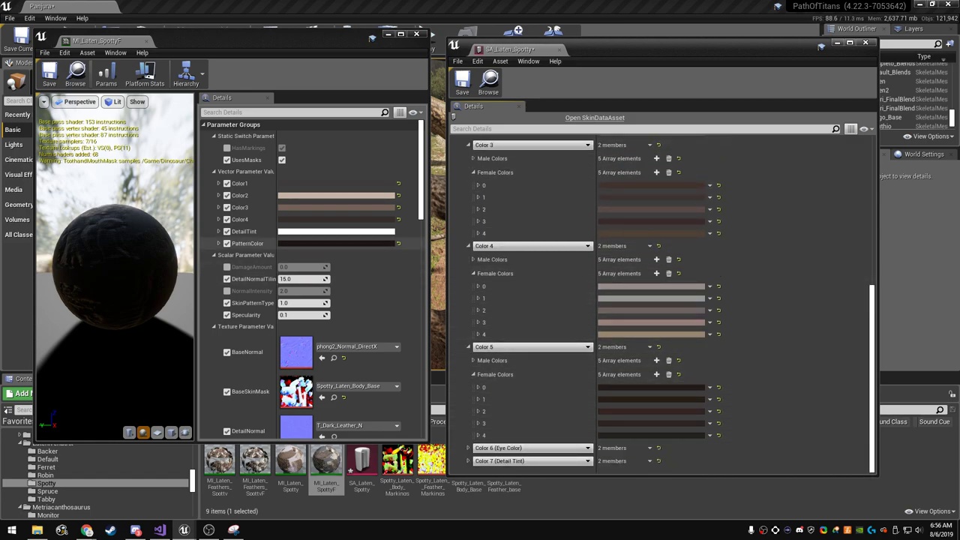
# - Paste the copied material colour into Color 5's Female Colors
pyautogui.rightClick(360, 252)
pyautogui.click(378, 285)
pyautogui.rightClick(632, 388)
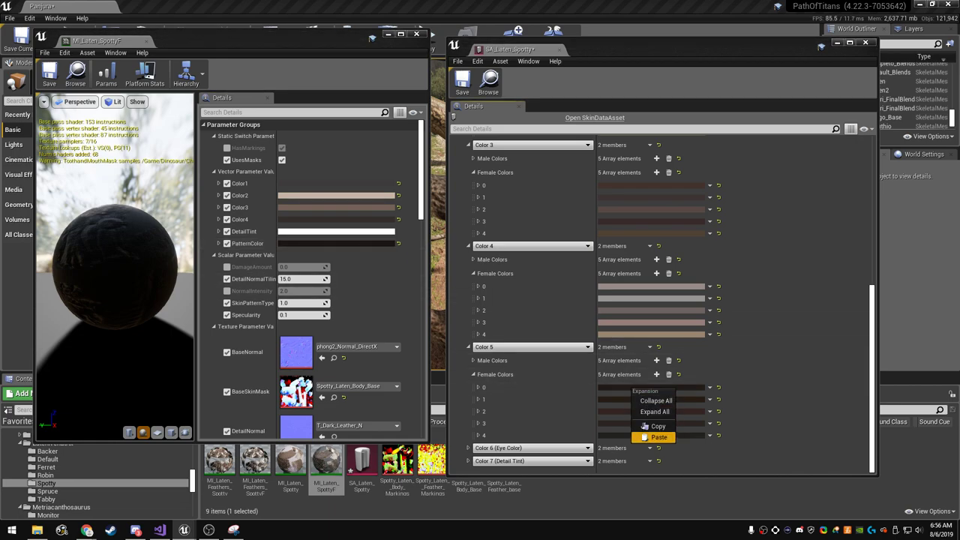
pyautogui.click(659, 437)
# - Copy the material's Color4 and paste it into each Color 4 female slot
pyautogui.rightClick(323, 220)
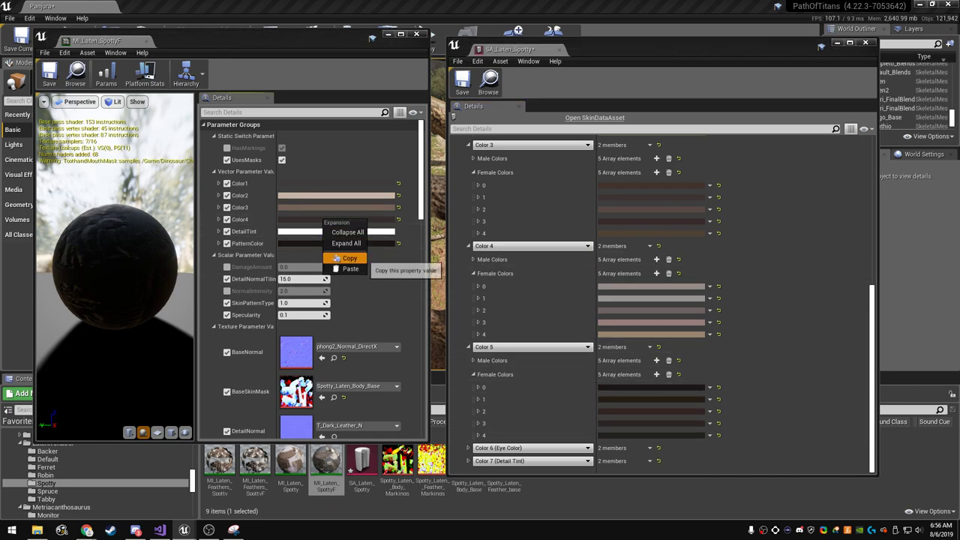
pyautogui.click(350, 258)
pyautogui.scroll(1, 620, 304)
pyautogui.rightClick(619, 304)
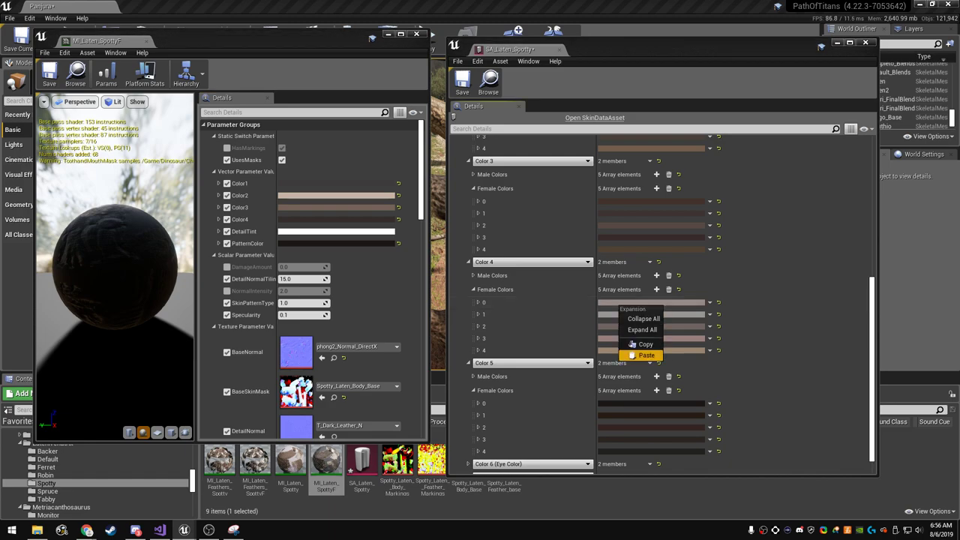
pyautogui.click(645, 355)
pyautogui.rightClick(604, 318)
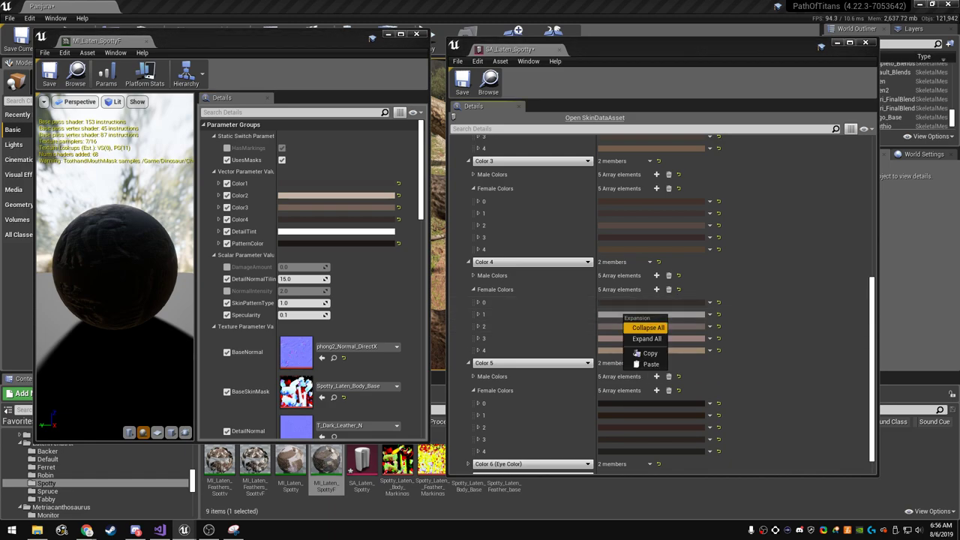
pyautogui.click(638, 366)
pyautogui.rightClick(630, 322)
pyautogui.click(658, 373)
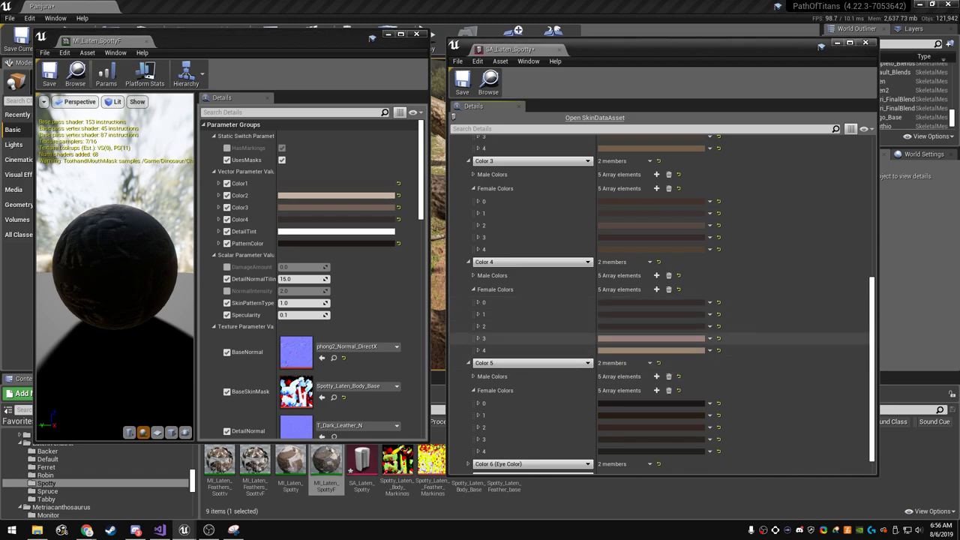
pyautogui.rightClick(641, 335)
pyautogui.click(661, 387)
pyautogui.rightClick(650, 348)
pyautogui.click(673, 386)
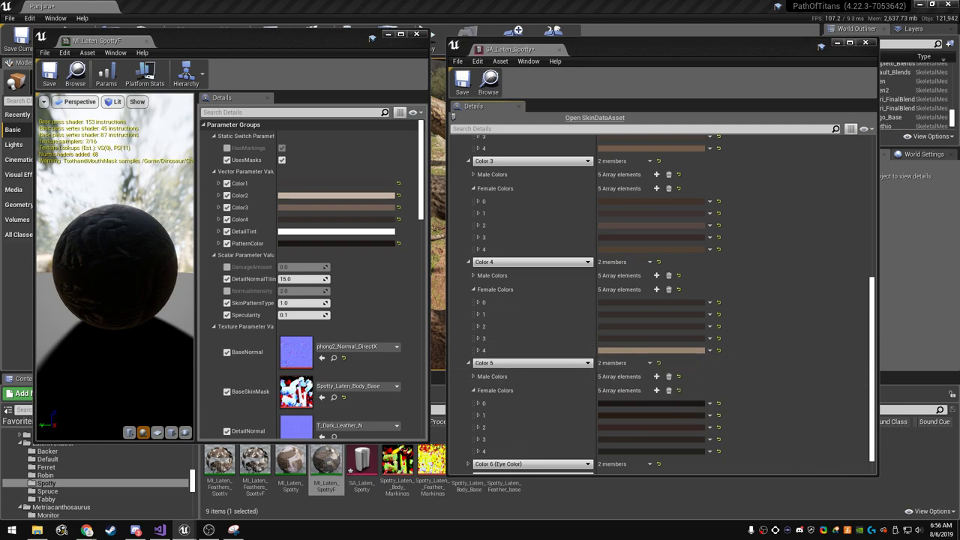
# - Adjust each Color 4 female swatch to a slightly different dark brown shade
pyautogui.click(650, 315)
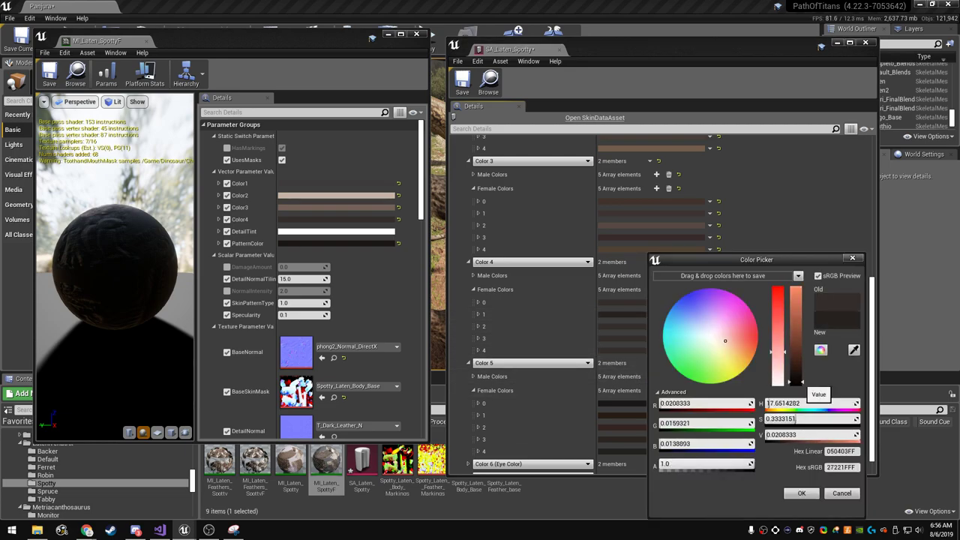
pyautogui.click(801, 493)
pyautogui.click(626, 326)
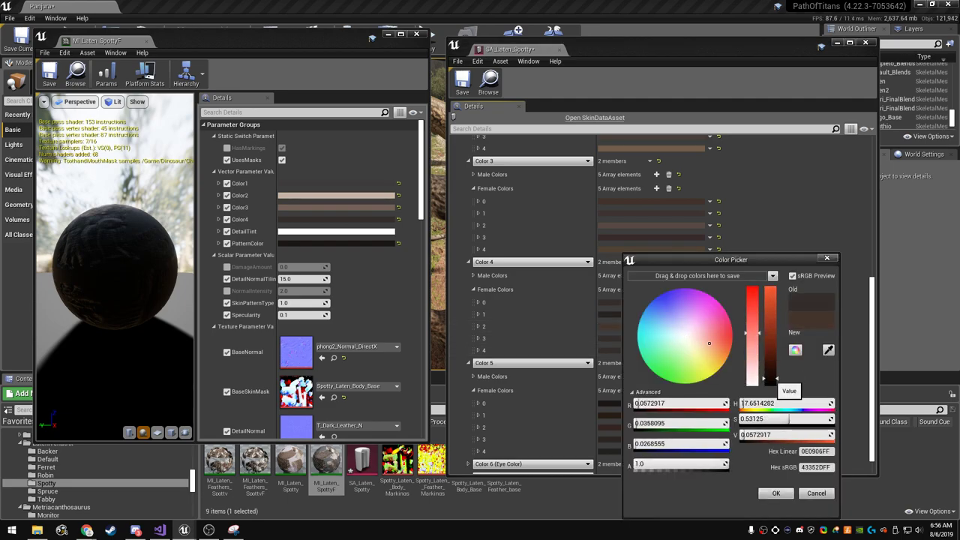
pyautogui.click(776, 493)
pyautogui.click(616, 339)
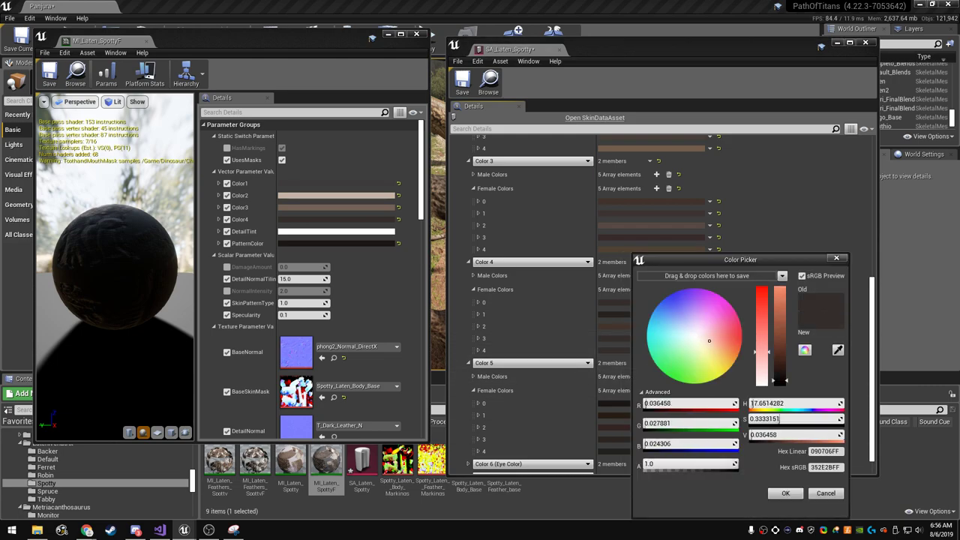
pyautogui.click(786, 493)
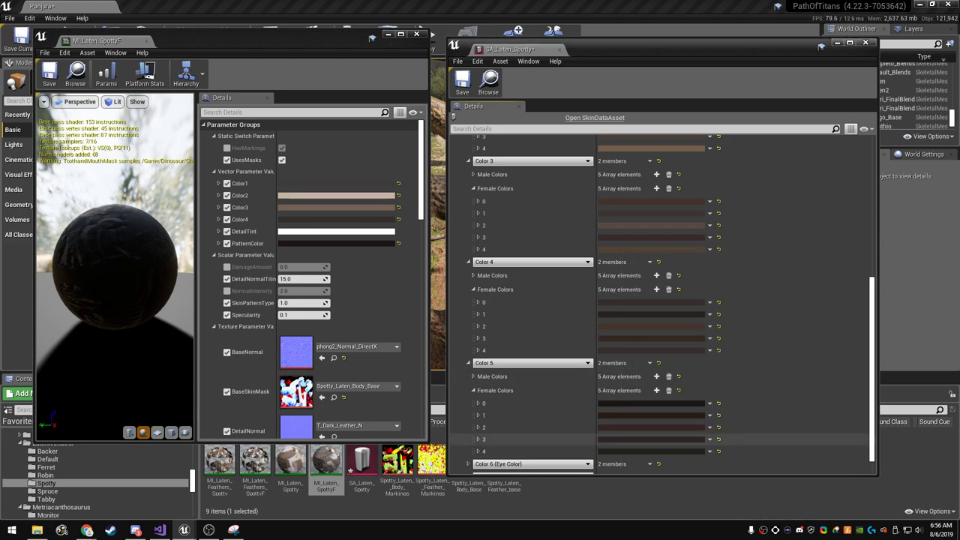
pyautogui.click(612, 350)
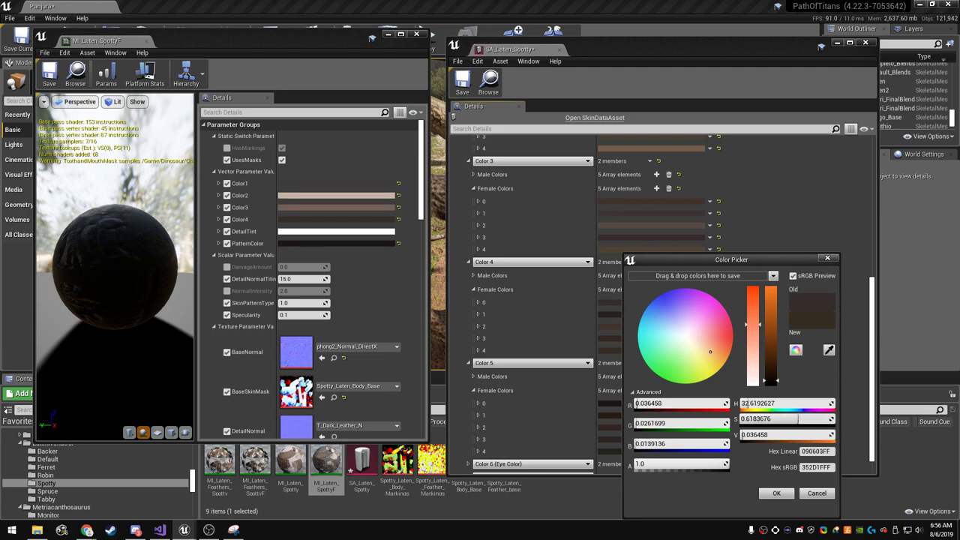
pyautogui.click(776, 493)
pyautogui.click(657, 351)
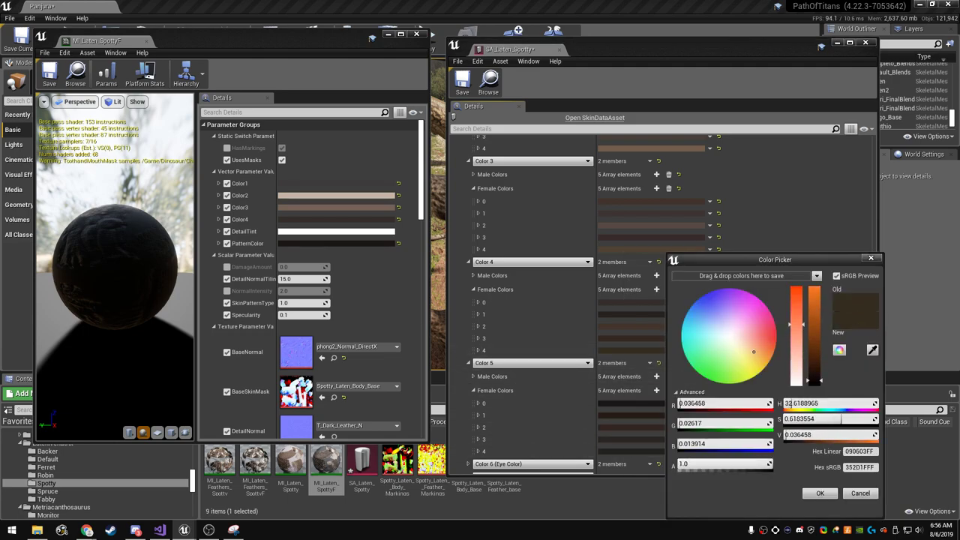
pyautogui.click(820, 493)
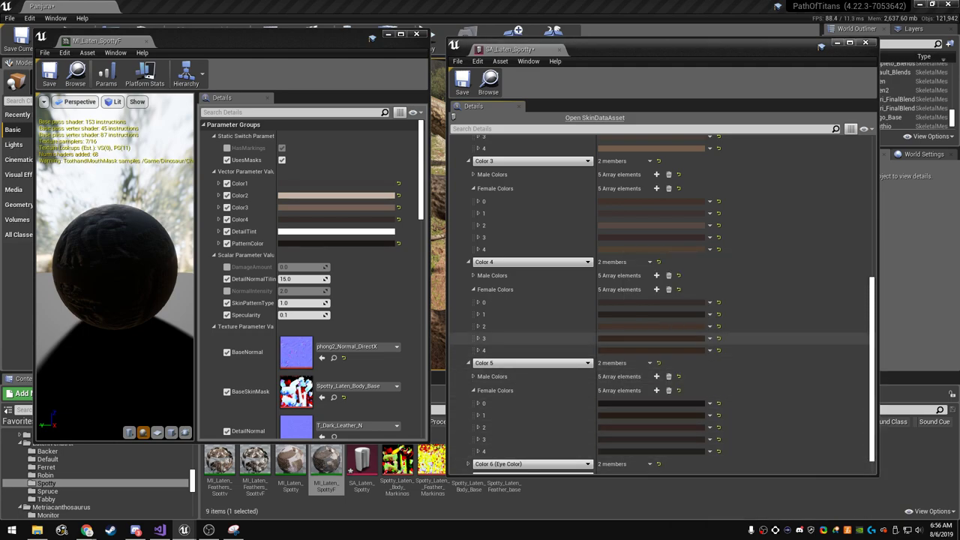
# - Lighten one Color 4 female swatch by lowering its saturation
pyautogui.scroll(3, 660, 300)
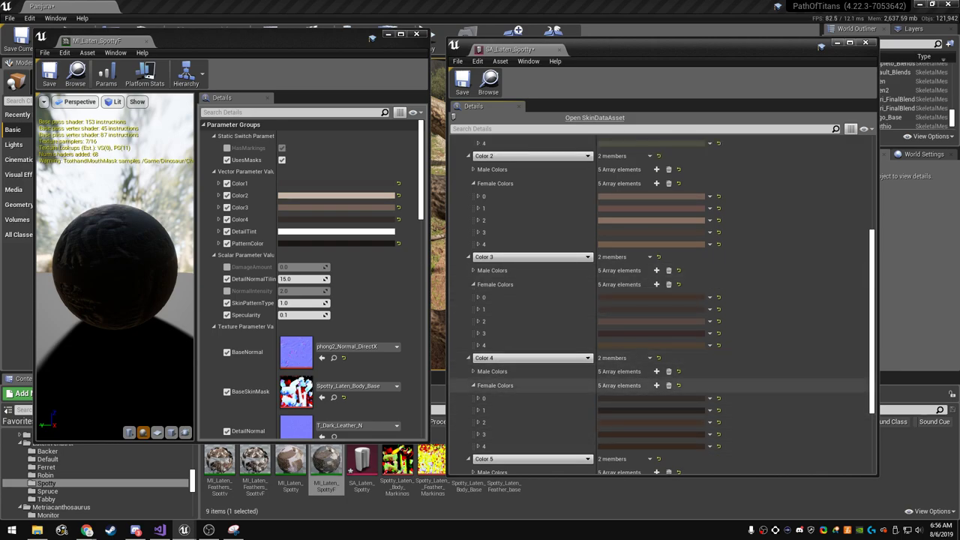
pyautogui.click(653, 435)
pyautogui.moveTo(748, 323); pyautogui.dragTo(748, 361)
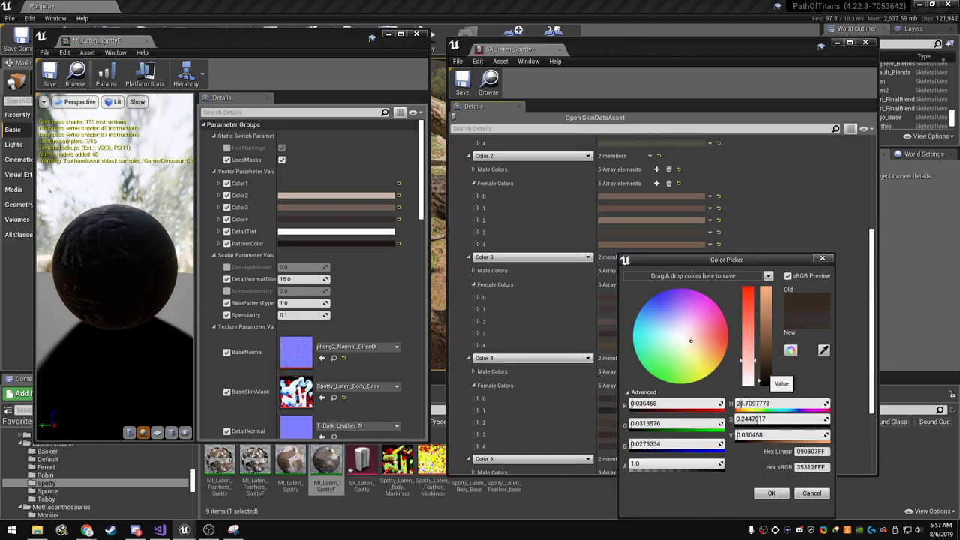
pyautogui.click(771, 493)
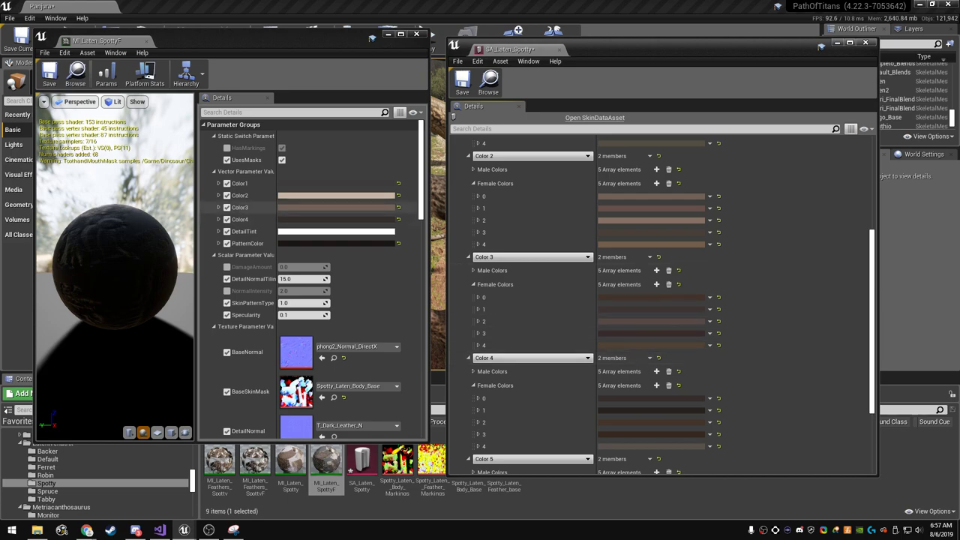
# - Copy Color 2's female colours and paste them into Color 3's Female Colors
pyautogui.rightClick(301, 213)
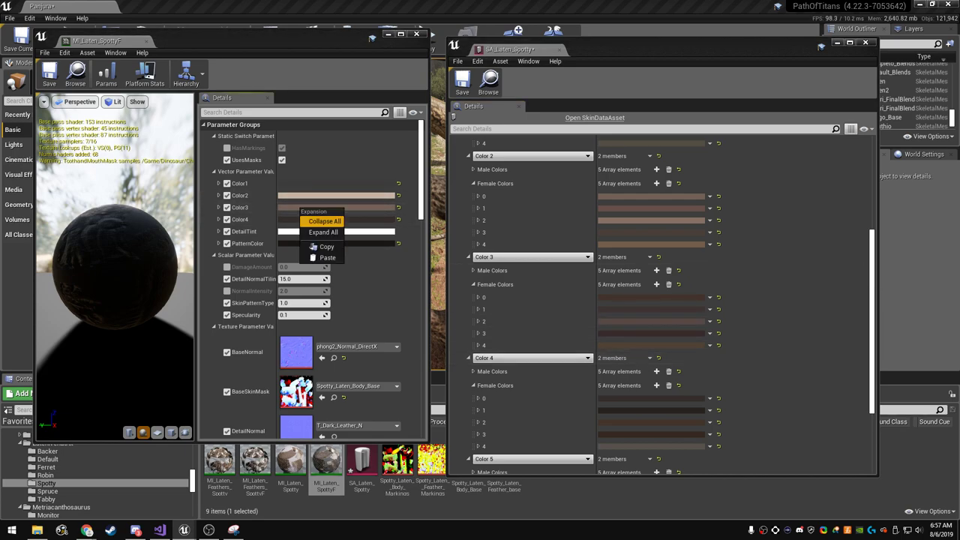
pyautogui.click(323, 247)
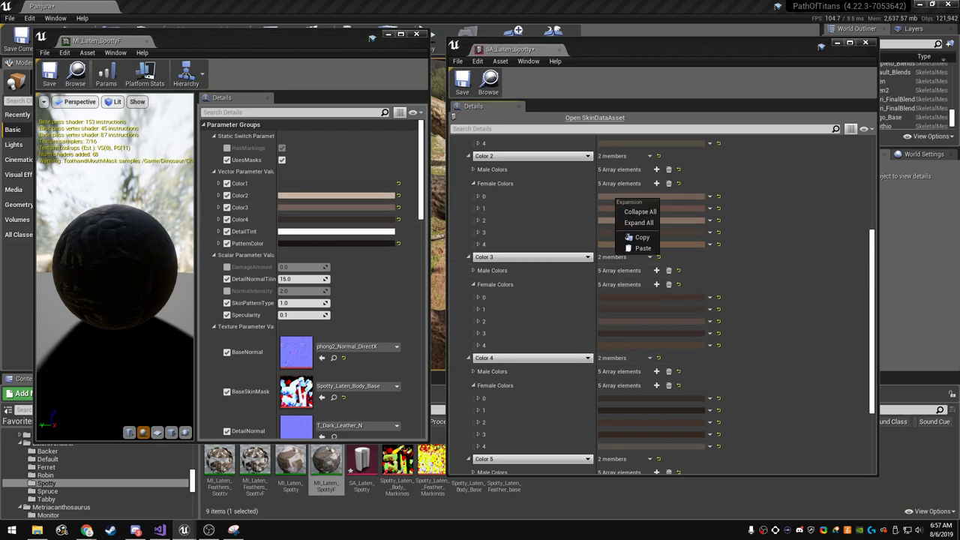
pyautogui.rightClick(606, 186)
pyautogui.click(629, 224)
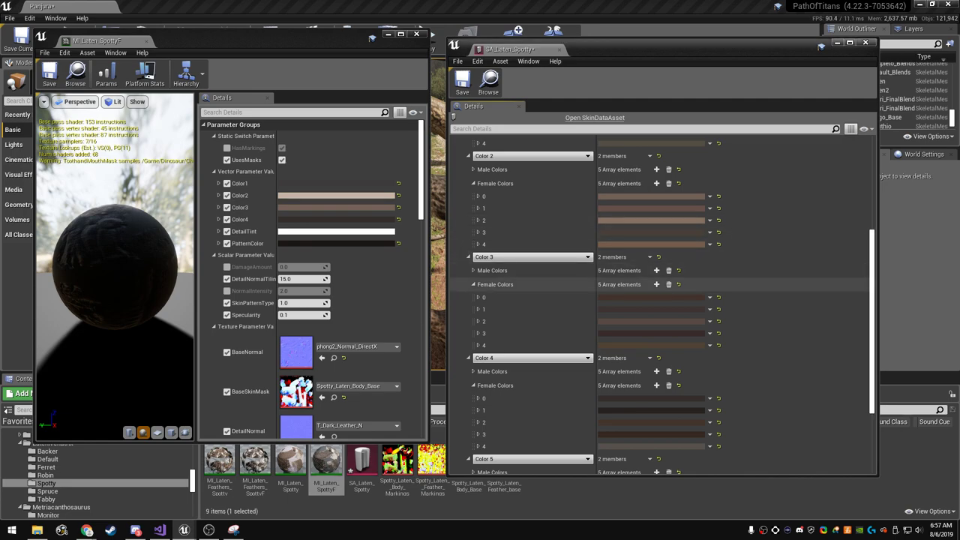
pyautogui.rightClick(606, 286)
pyautogui.click(622, 335)
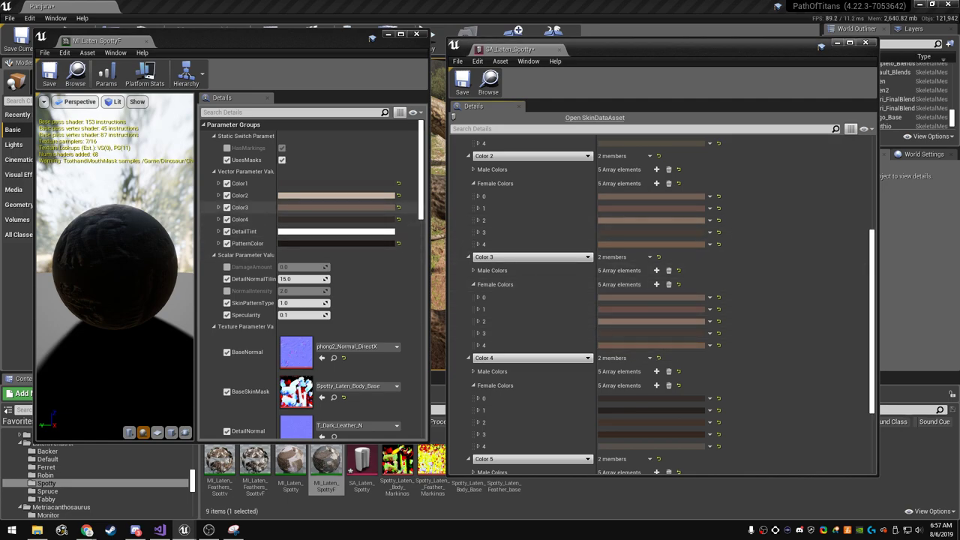
pyautogui.rightClick(321, 205)
pyautogui.click(349, 247)
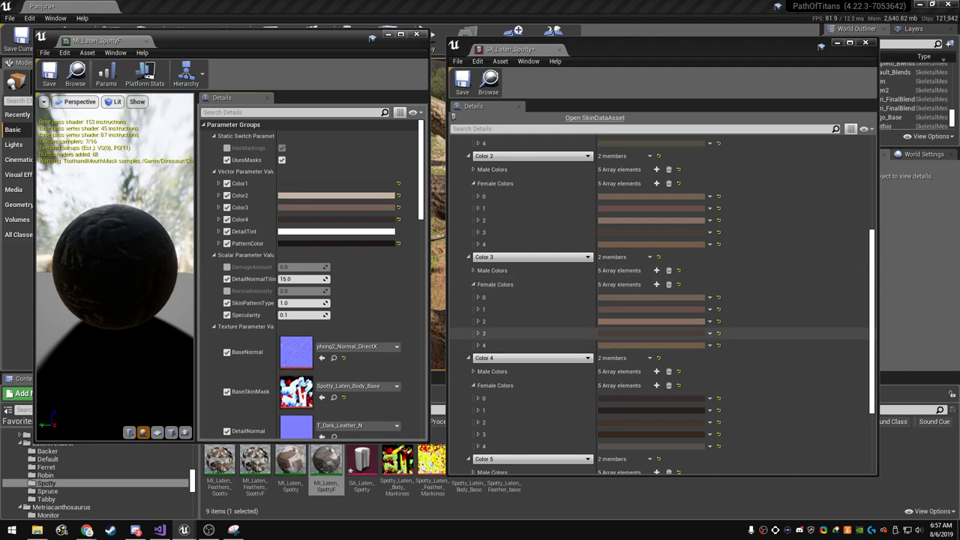
# - Paste the copied colour into another Color 3 female row and inspect its swatch
pyautogui.scroll(-3, 630, 372)
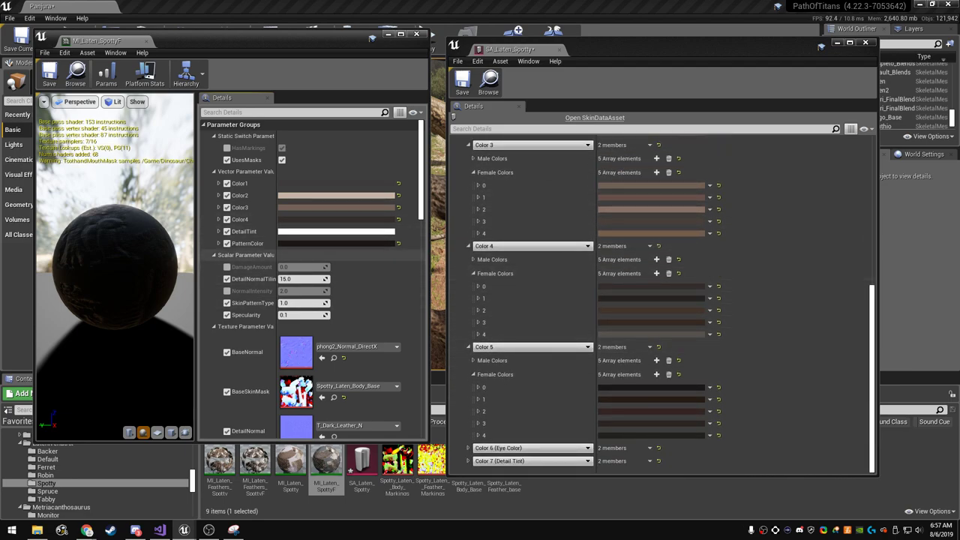
pyautogui.scroll(3, 630, 296)
pyautogui.scroll(3, 631, 296)
pyautogui.scroll(-3, 630, 297)
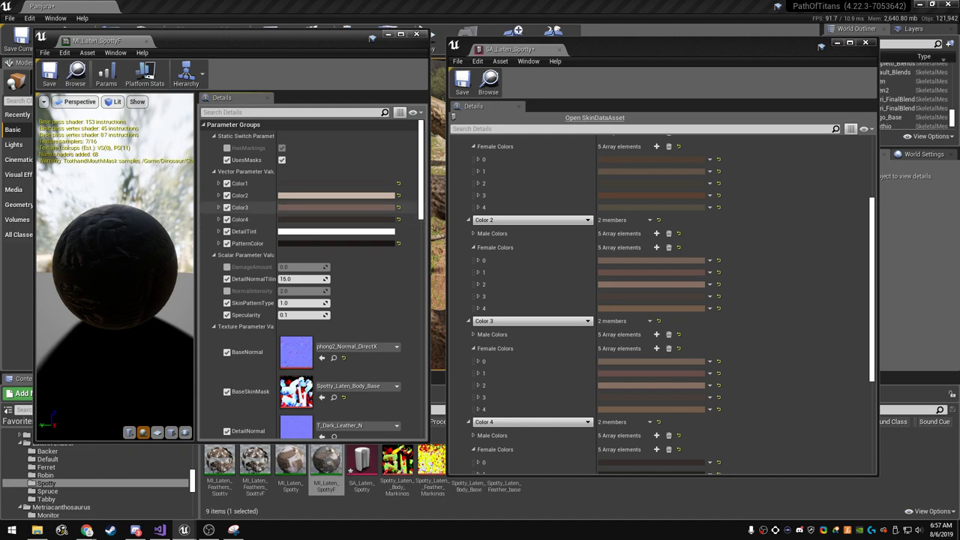
pyautogui.rightClick(308, 207)
pyautogui.click(334, 231)
pyautogui.rightClick(644, 373)
pyautogui.click(655, 405)
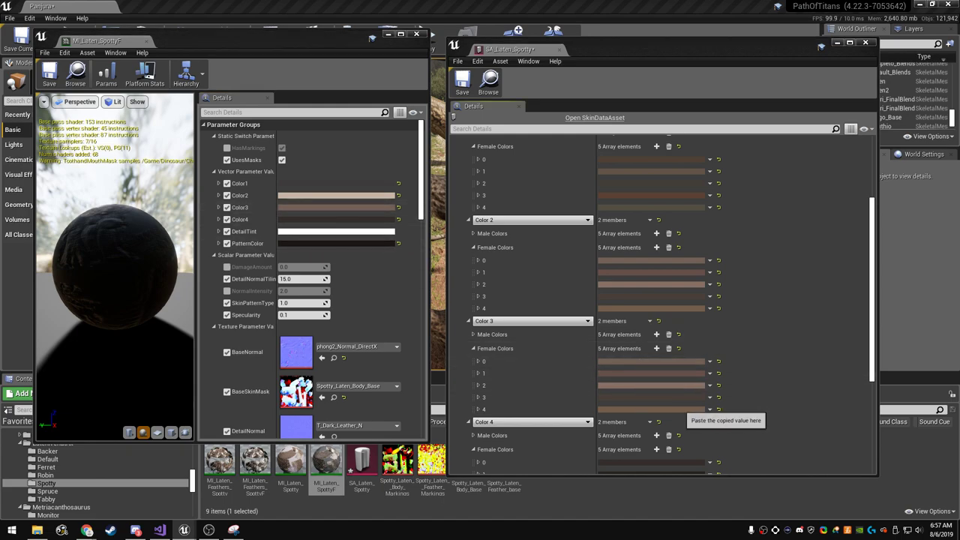
pyautogui.click(651, 384)
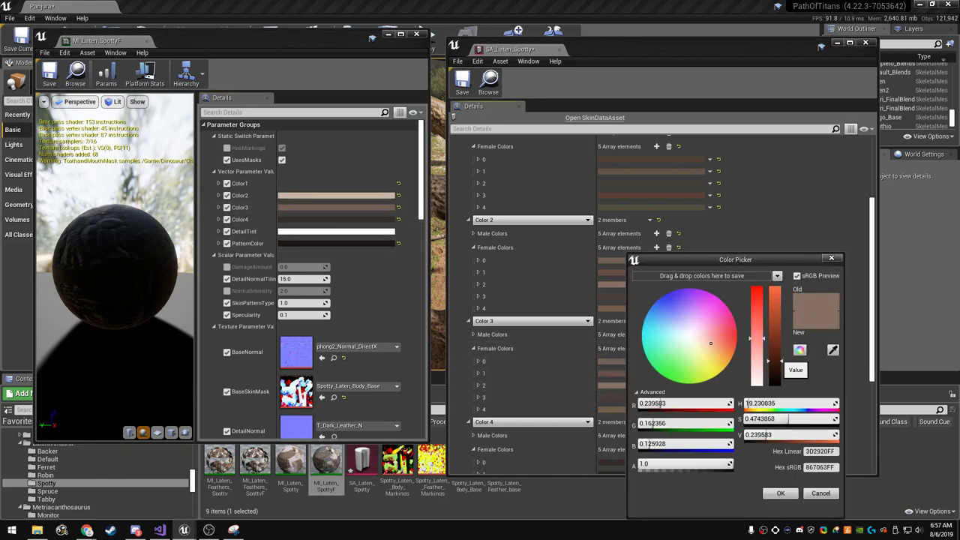
pyautogui.press('Escape')
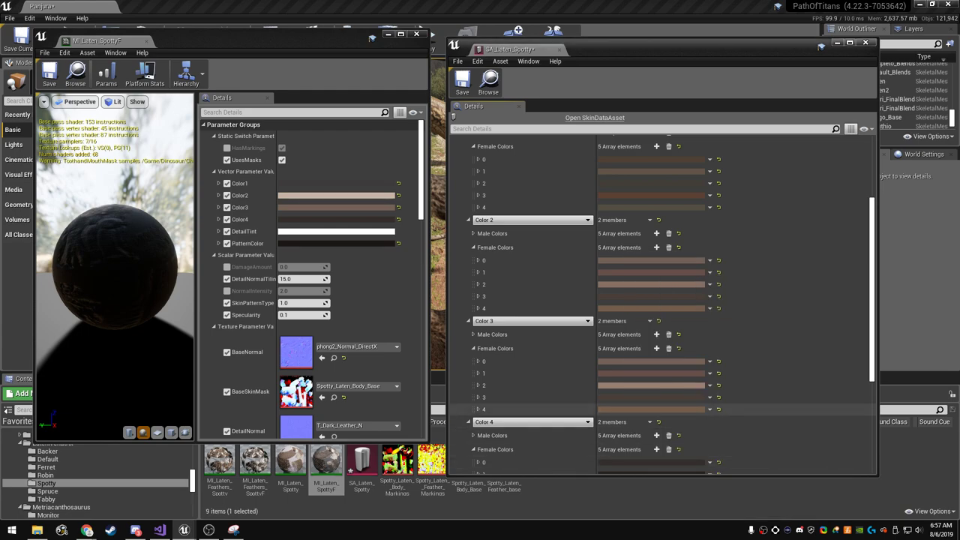
pyautogui.scroll(2, 660, 319)
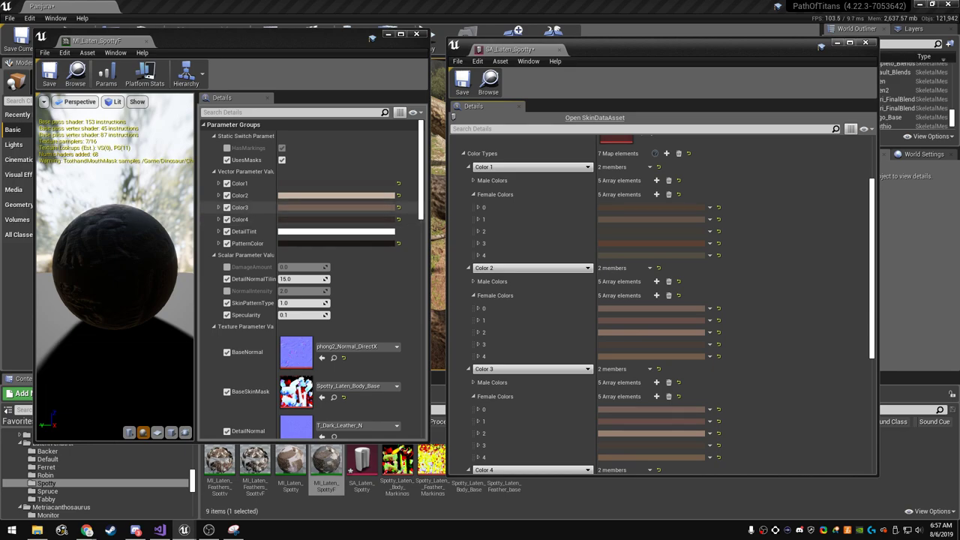
# - Copy the material's Color2 into Color 2 female entries 0, 1, 3 and 4
pyautogui.rightClick(316, 197)
pyautogui.click(341, 235)
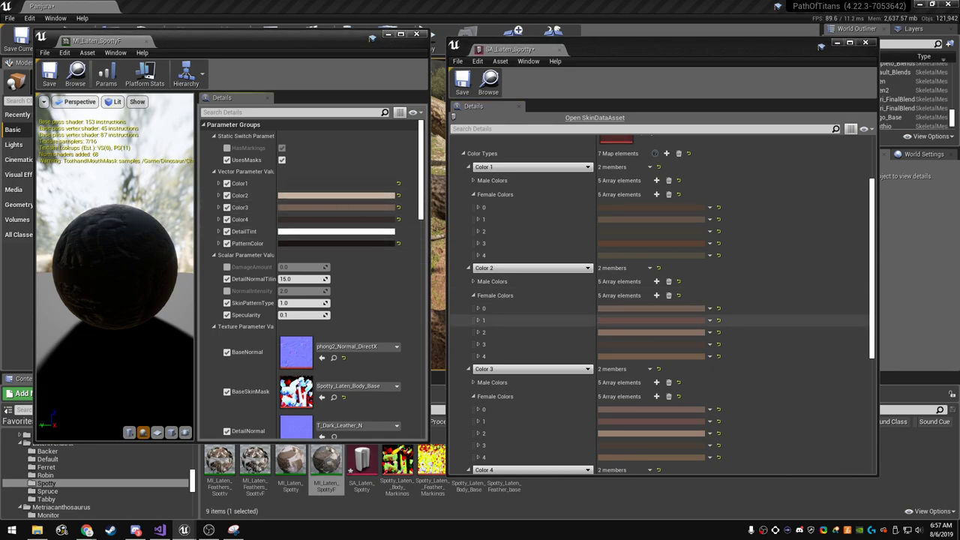
pyautogui.rightClick(665, 308)
pyautogui.click(687, 359)
pyautogui.rightClick(652, 320)
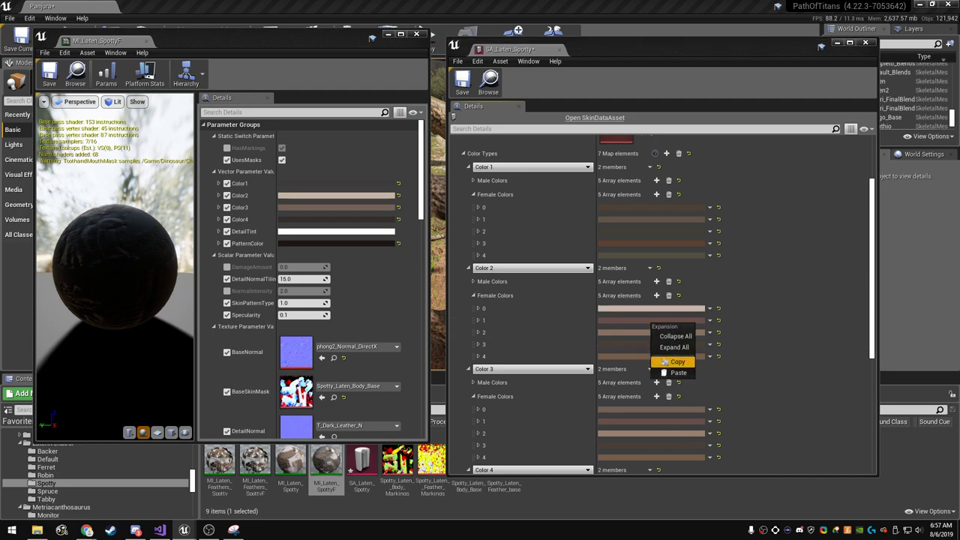
pyautogui.click(671, 373)
pyautogui.rightClick(637, 344)
pyautogui.click(657, 393)
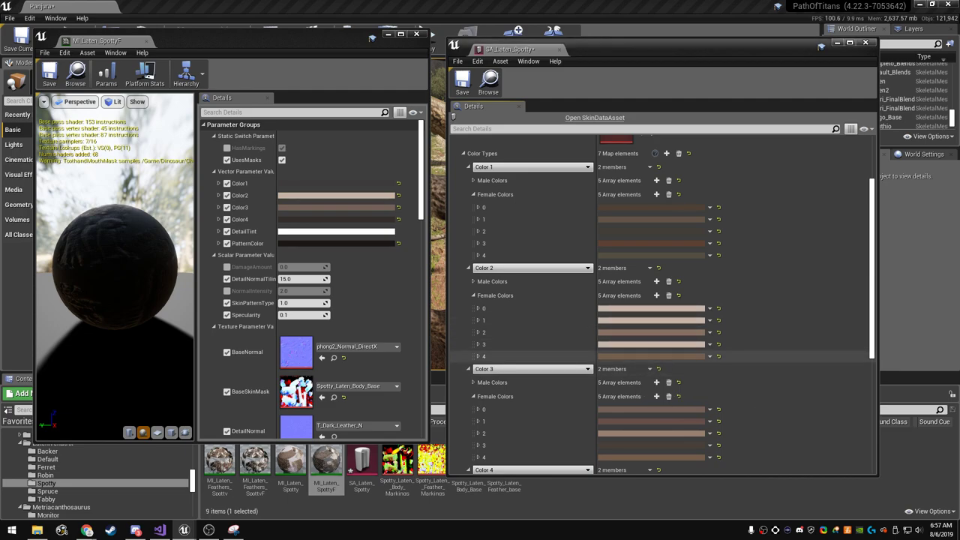
pyautogui.rightClick(638, 356)
pyautogui.click(658, 405)
# - Tune the Color 2 female swatches into varied beiges and browns, one darker and more saturated
pyautogui.click(637, 320)
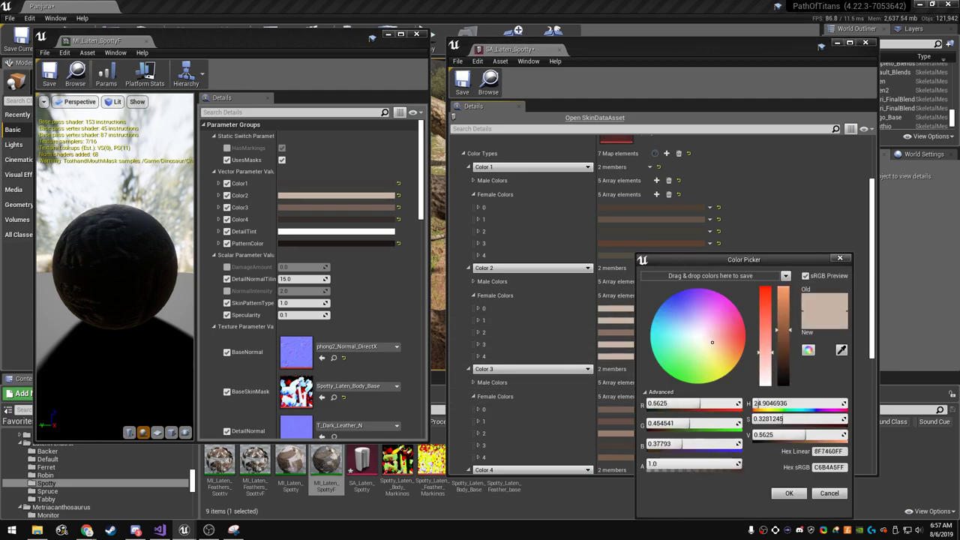
pyautogui.click(789, 493)
pyautogui.click(645, 344)
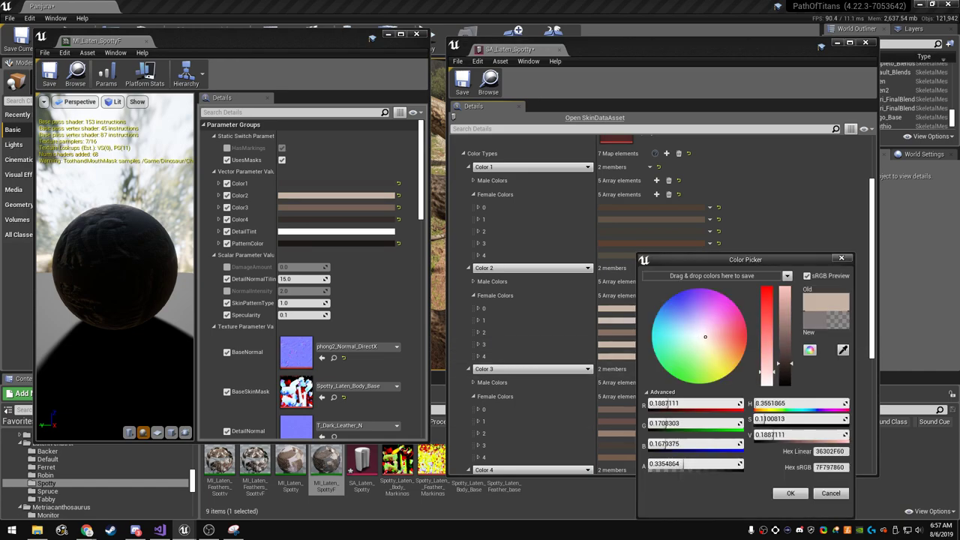
pyautogui.moveTo(781, 419); pyautogui.dragTo(803, 420)
pyautogui.moveTo(784, 332); pyautogui.dragTo(784, 355)
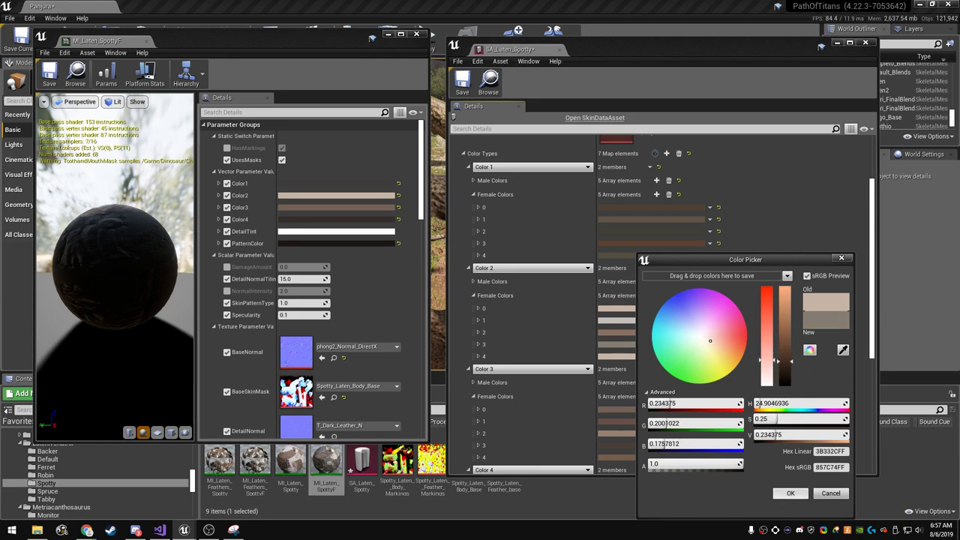
pyautogui.click(791, 493)
pyautogui.click(652, 333)
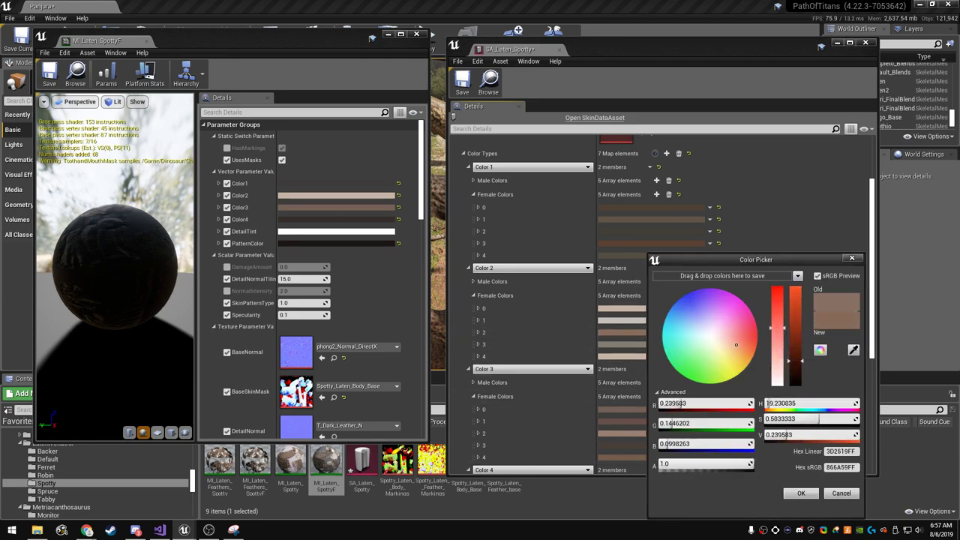
pyautogui.click(802, 492)
pyautogui.click(617, 357)
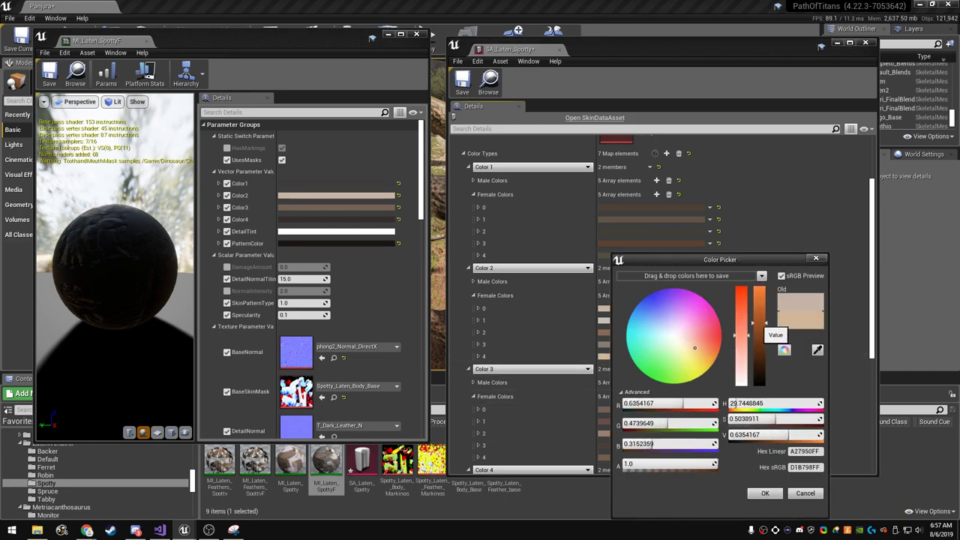
pyautogui.click(765, 493)
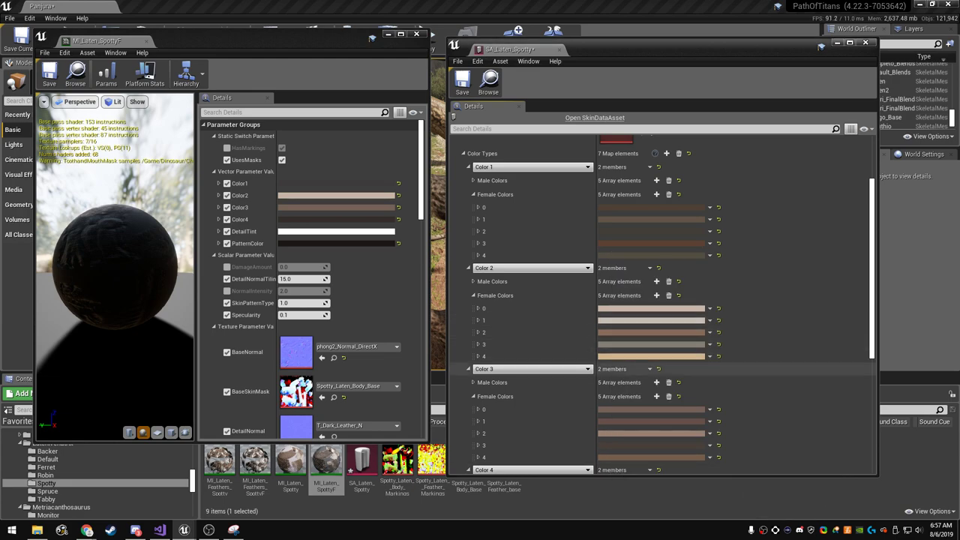
# - Copy the material's Color1 into all five Color 1 female entries
pyautogui.scroll(2, 661, 300)
pyautogui.rightClick(314, 189)
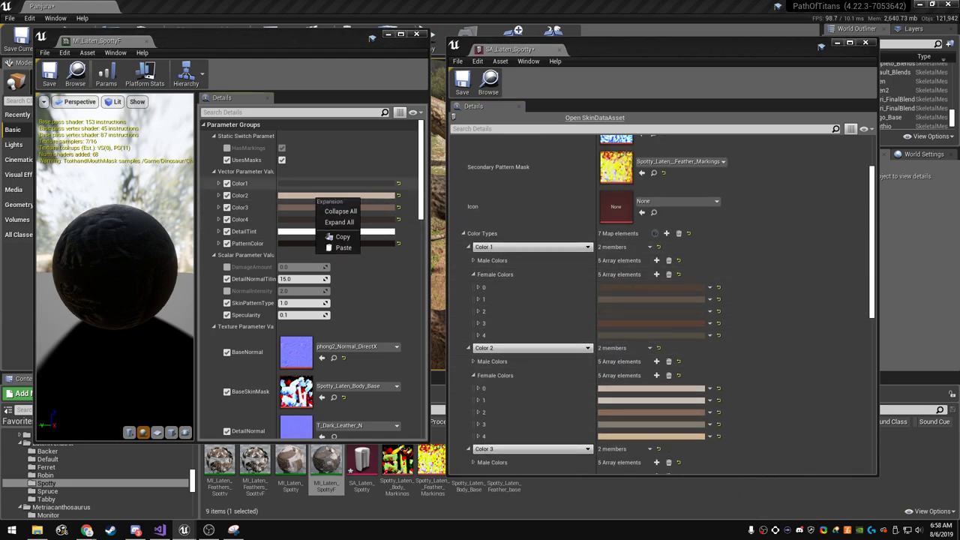
pyautogui.click(338, 223)
pyautogui.rightClick(692, 298)
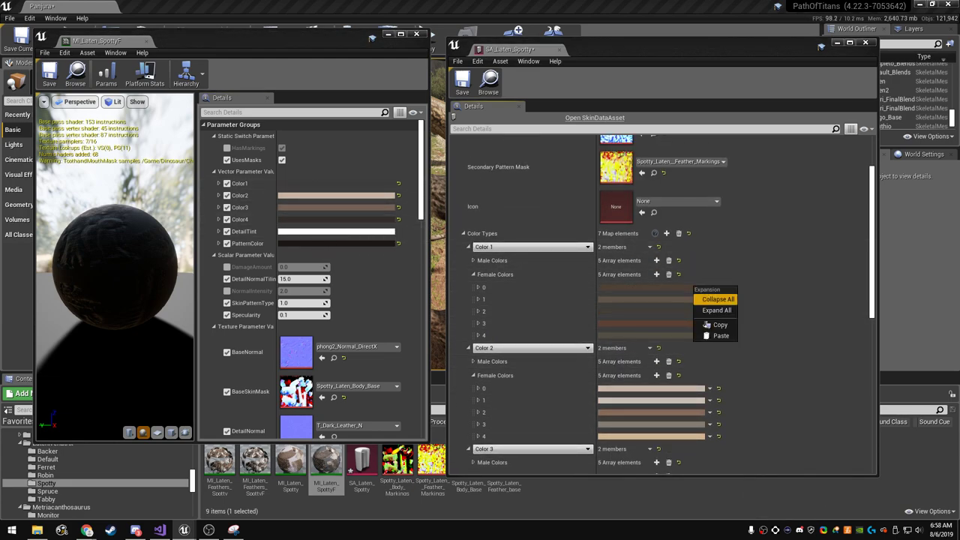
pyautogui.click(713, 335)
pyautogui.rightClick(654, 309)
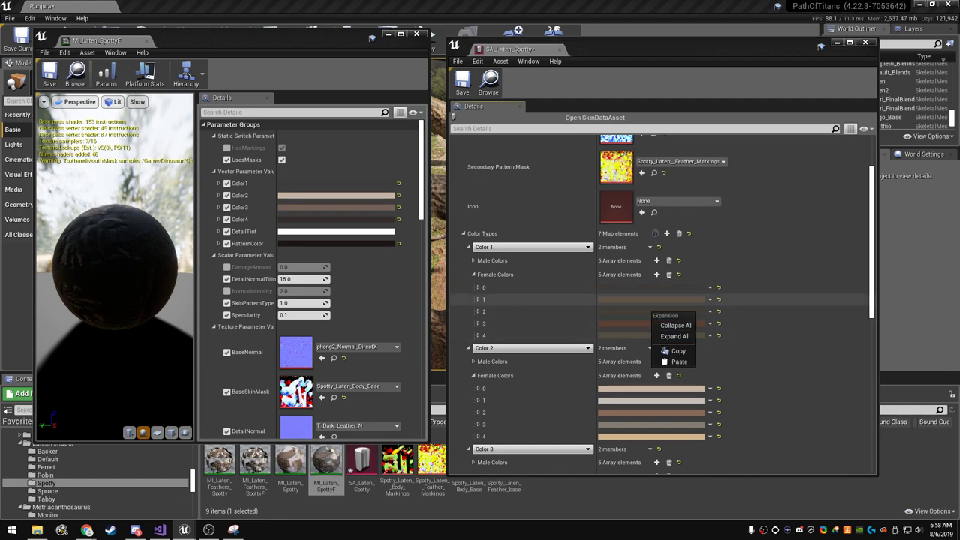
pyautogui.click(664, 358)
pyautogui.rightClick(624, 309)
pyautogui.click(638, 358)
pyautogui.rightClick(622, 322)
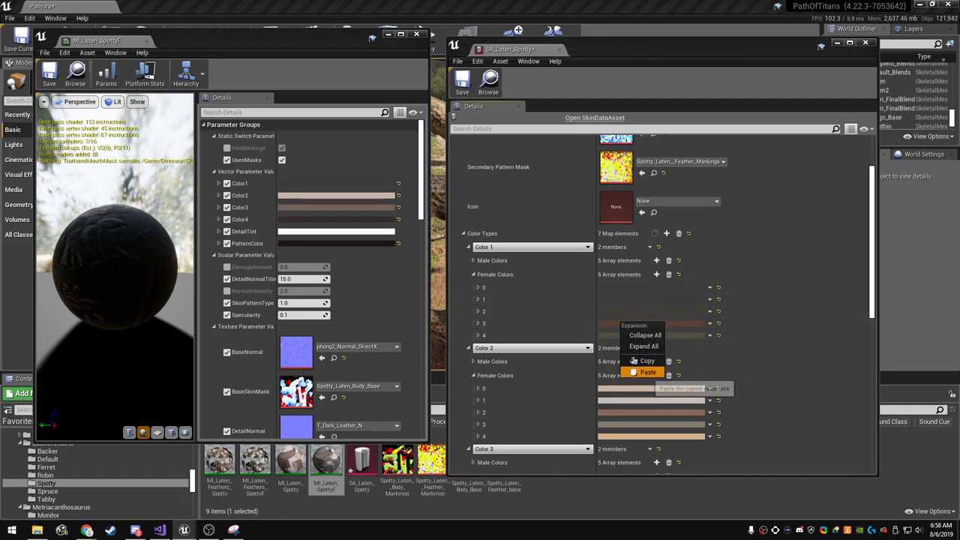
pyautogui.click(645, 373)
pyautogui.rightClick(622, 335)
pyautogui.click(643, 385)
# - Vary three Color 1 female swatches into near-black greys and dark browns
pyautogui.click(653, 299)
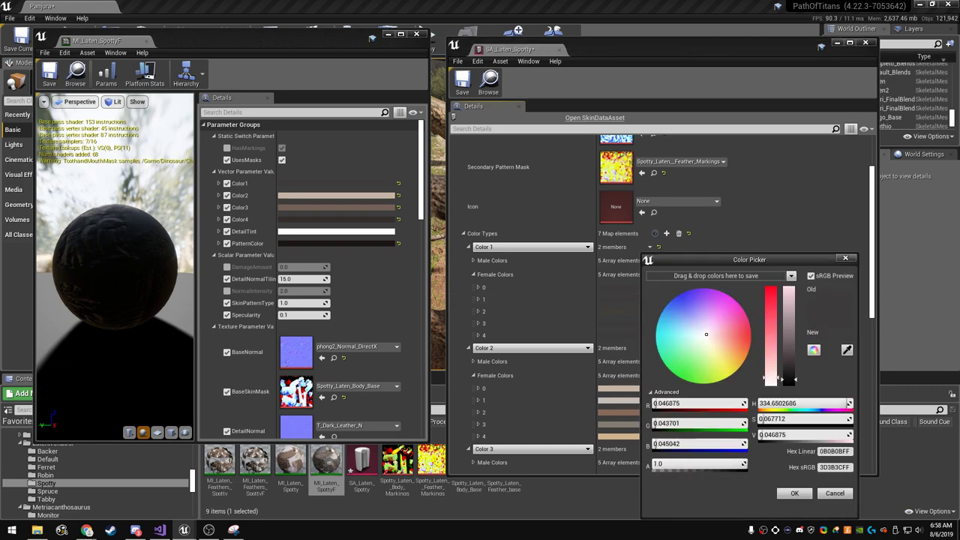
pyautogui.click(794, 493)
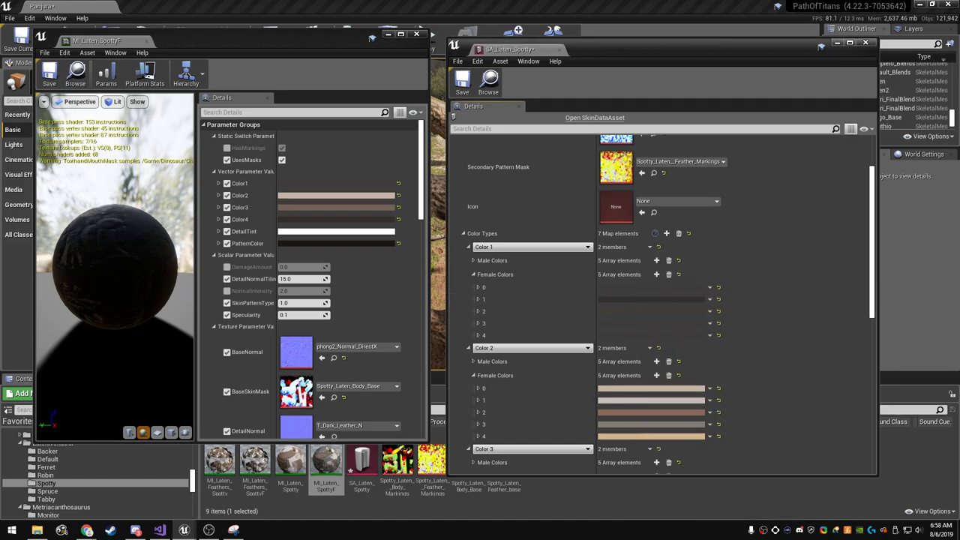
pyautogui.click(640, 322)
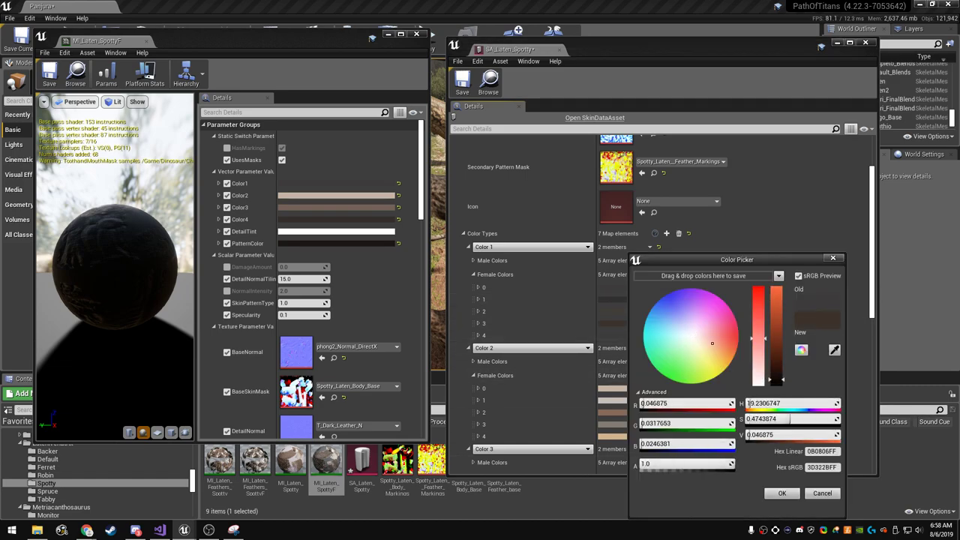
pyautogui.click(782, 493)
pyautogui.click(640, 334)
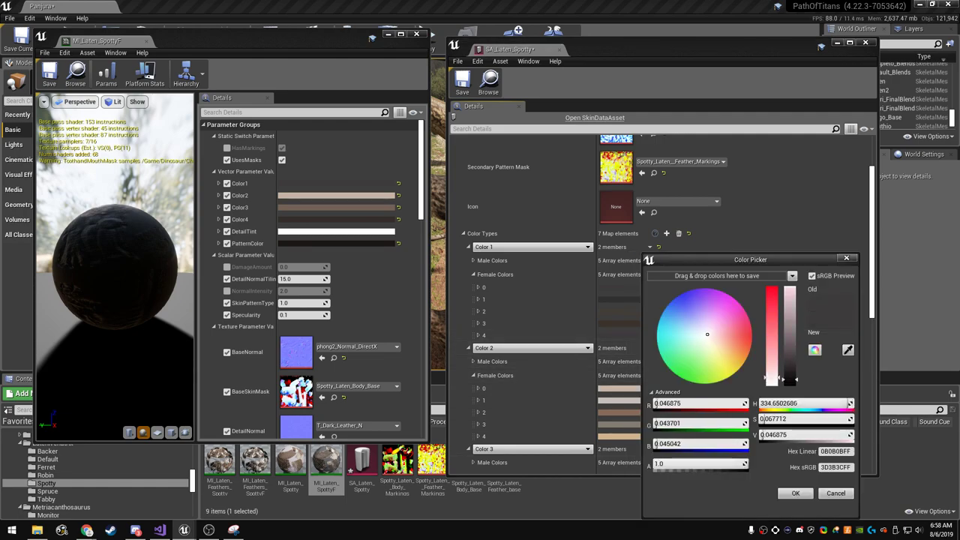
pyautogui.click(796, 493)
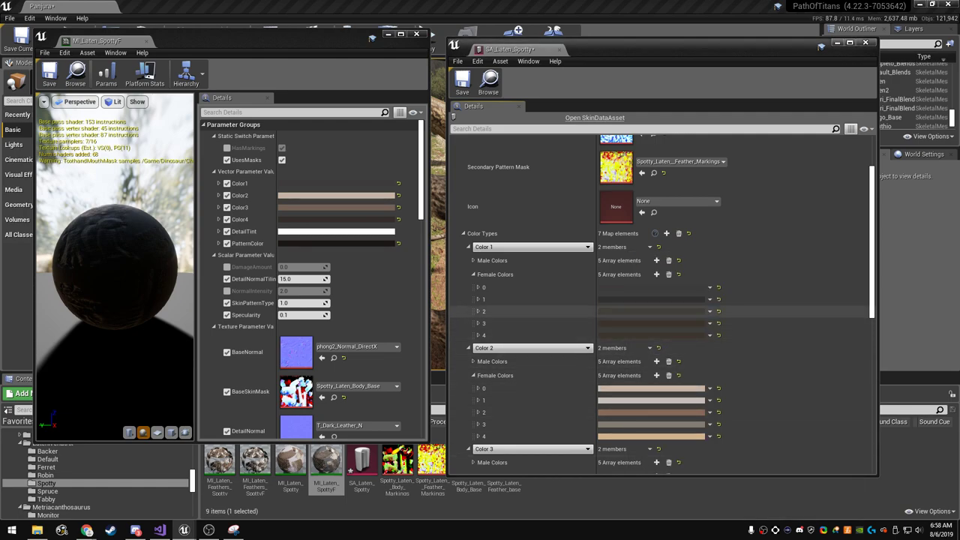
# - Save SA_Laten_Spotty, close the material instance and skin asset editors, and return to the level editor
pyautogui.click(462, 78)
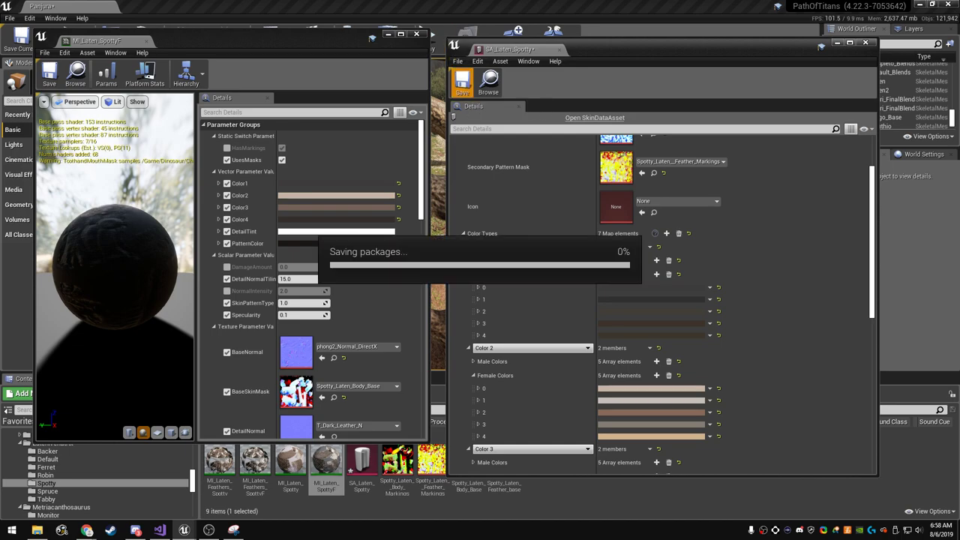
pyautogui.scroll(3, 634, 218)
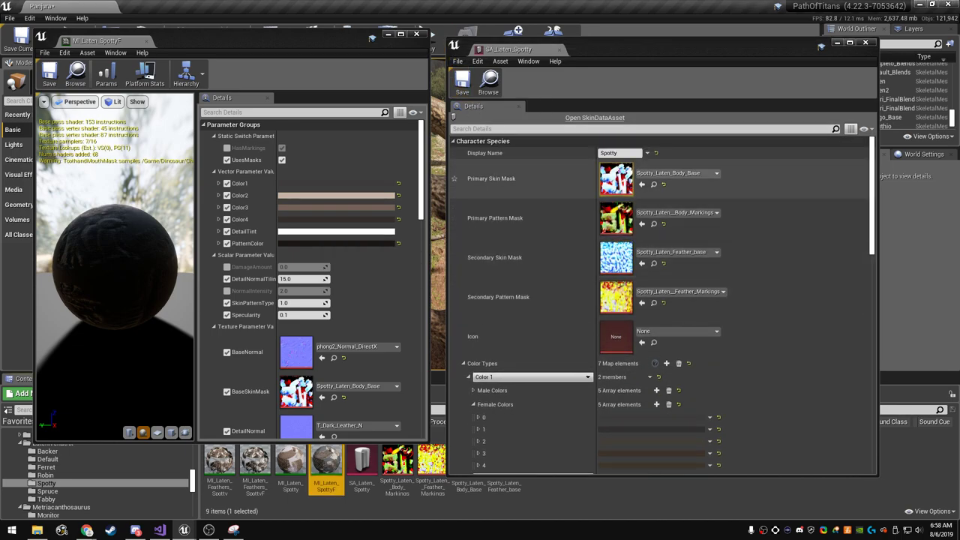
pyautogui.hotkey('alt', 'F4')
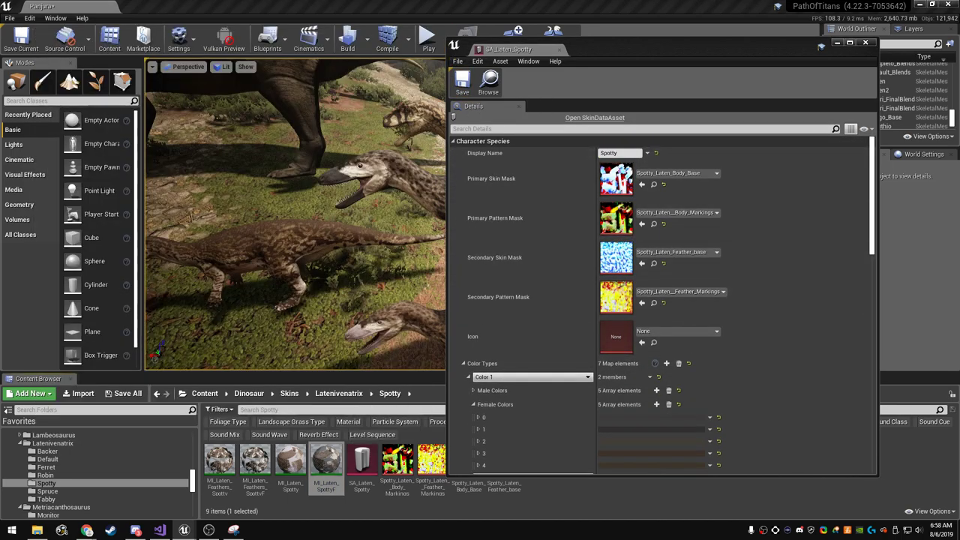
pyautogui.hotkey('alt', 'F4')
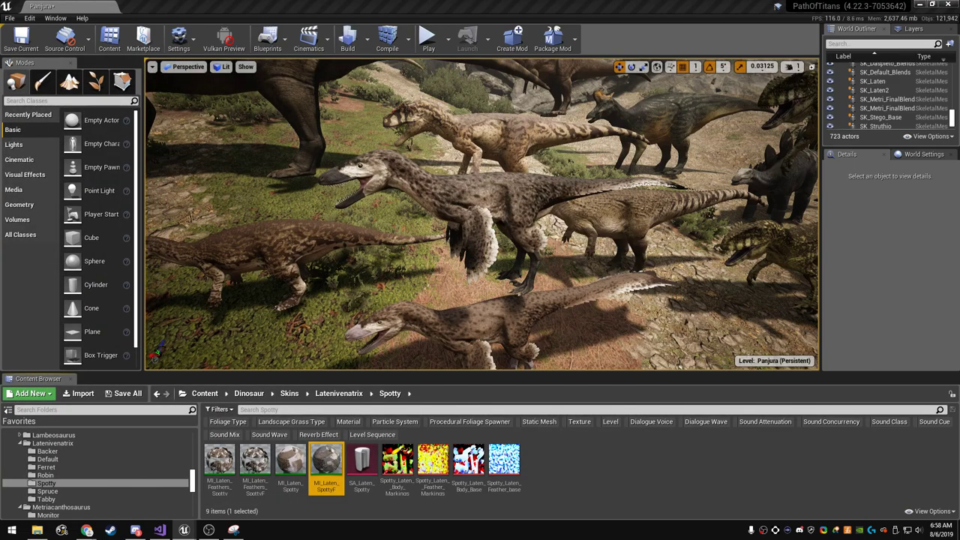
pyautogui.click(267, 41)
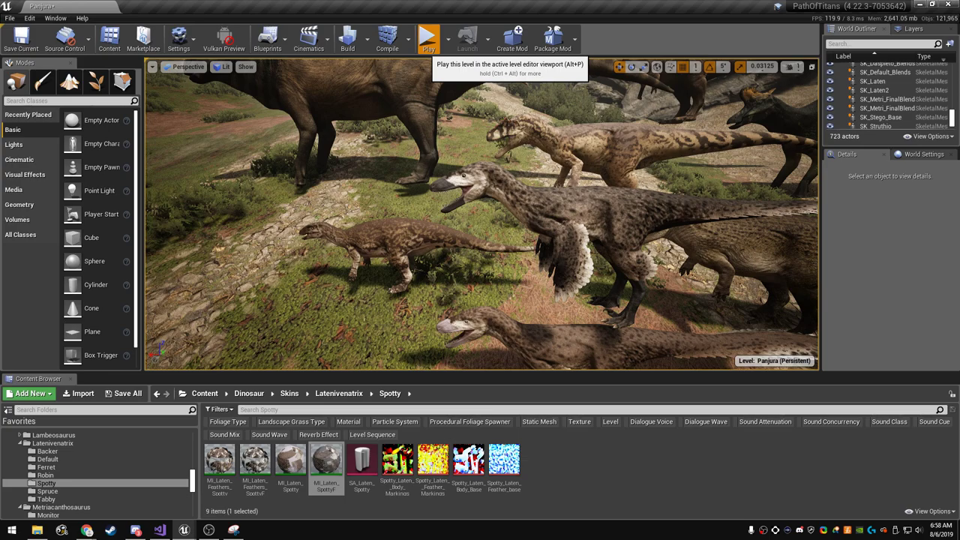
# - Play the level, create a new character as Metriacanthosaurus parkeri, and go fullscreen with F11
pyautogui.click(428, 41)
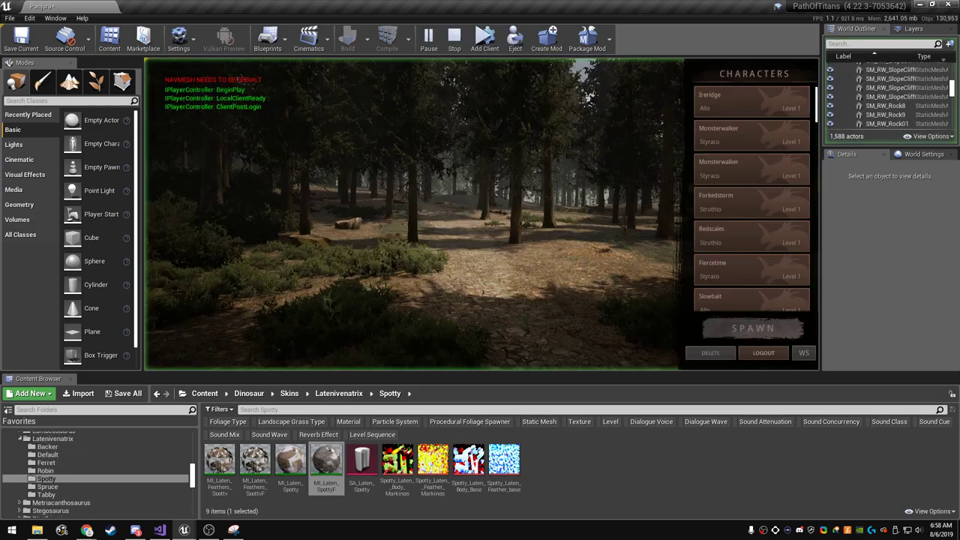
pyautogui.scroll(-4, 752, 225)
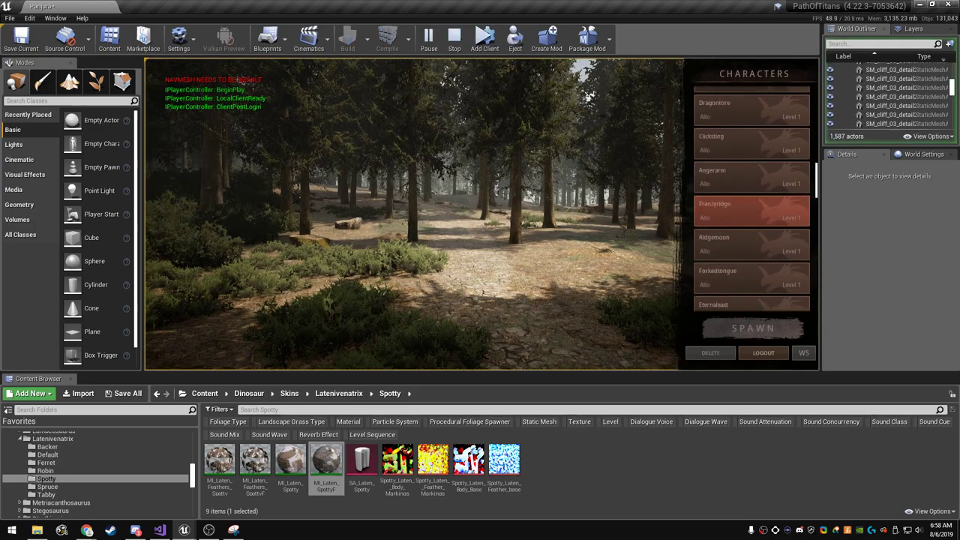
pyautogui.scroll(-4, 751, 225)
pyautogui.scroll(-3, 751, 225)
pyautogui.click(749, 296)
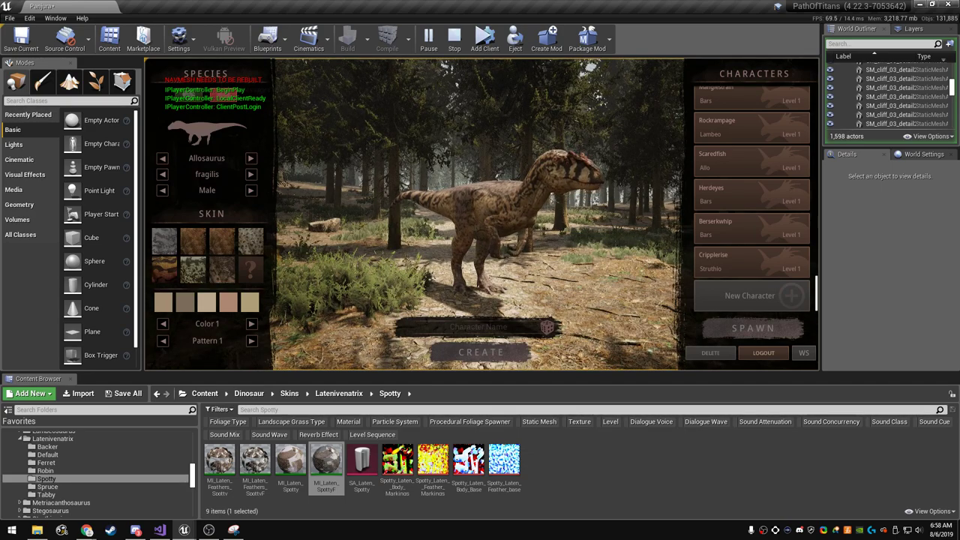
pyautogui.click(251, 159)
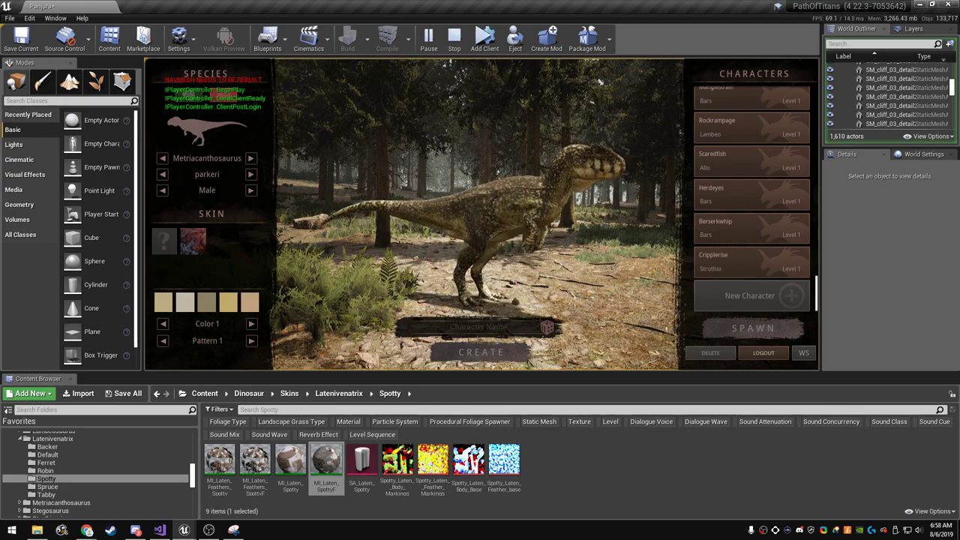
pyautogui.press('F11')
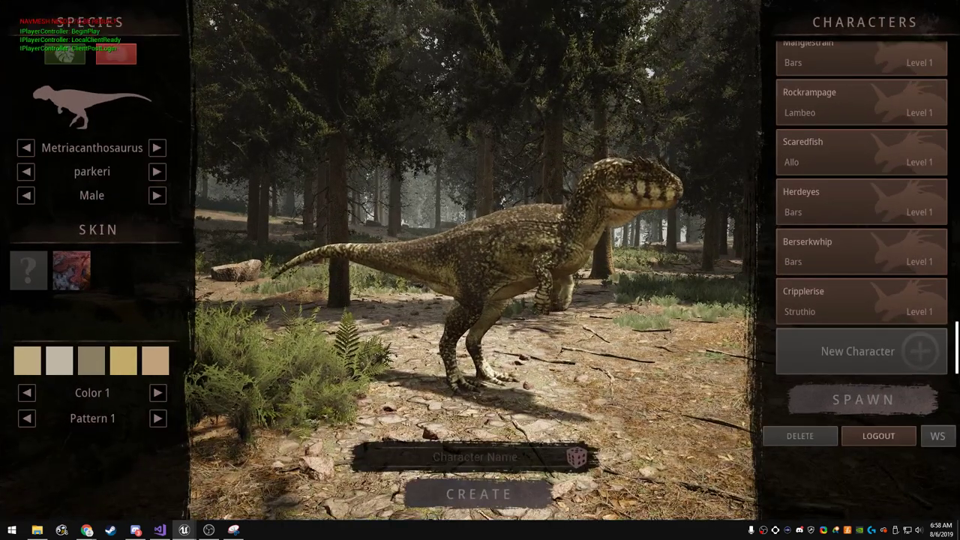
# - Toggle to female and back to male, then preview a fifth shade for Colors 2, 3 and 4
pyautogui.click(157, 195)
pyautogui.click(156, 195)
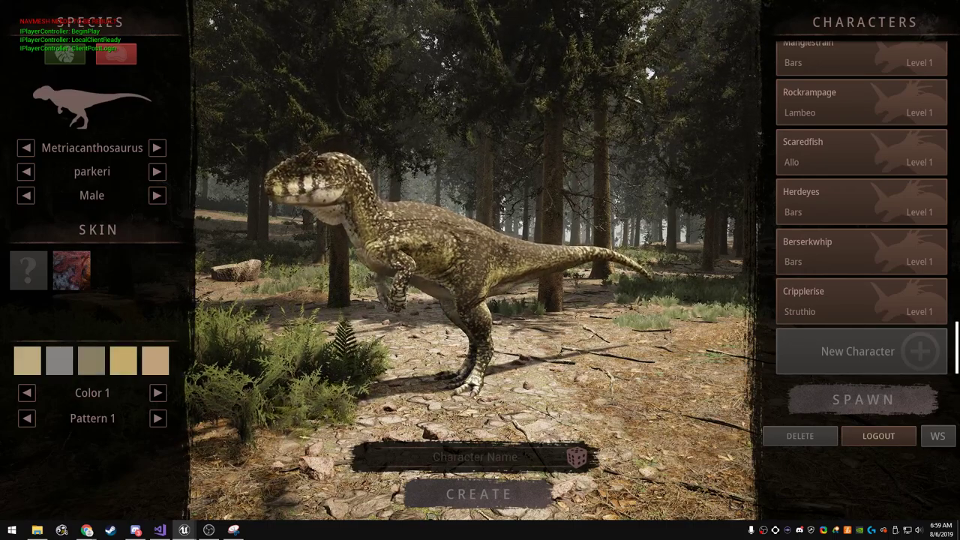
pyautogui.click(158, 393)
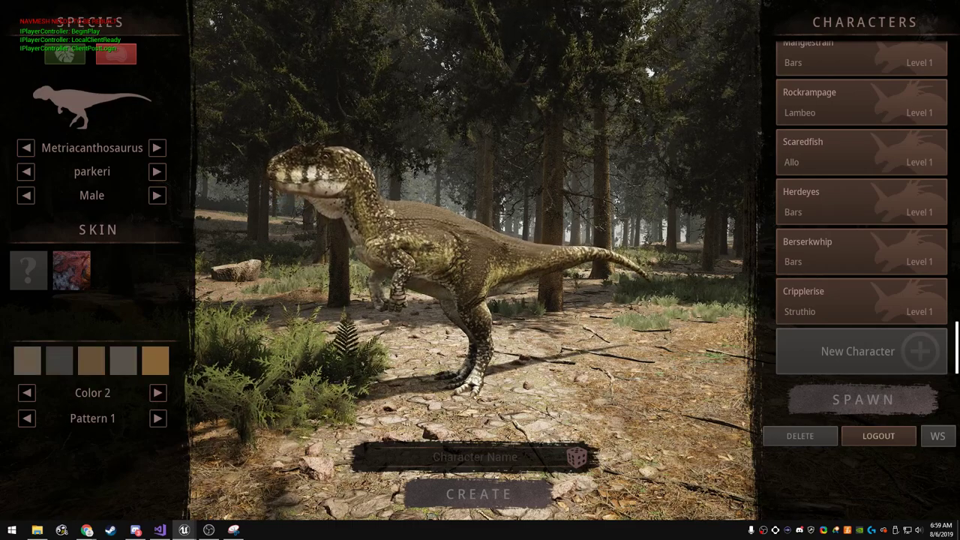
pyautogui.click(156, 361)
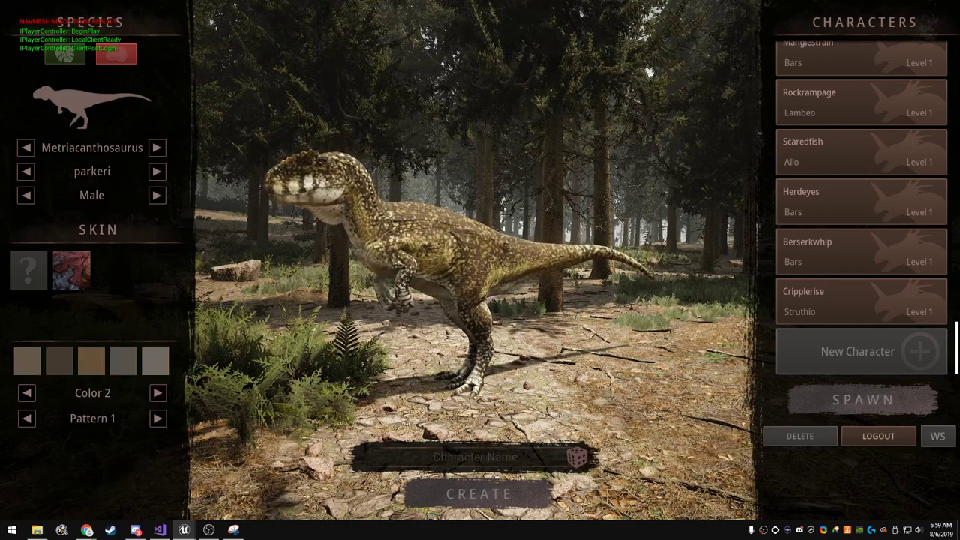
pyautogui.click(158, 392)
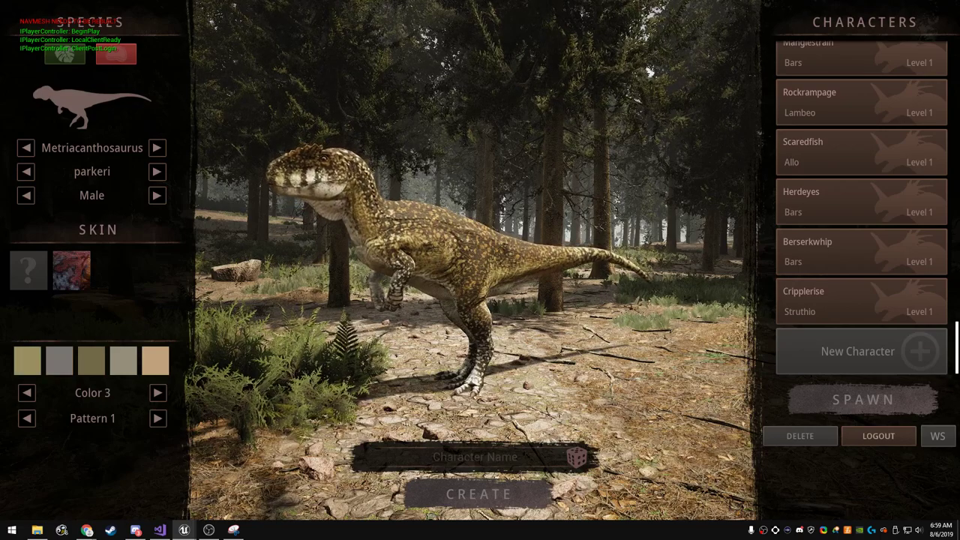
pyautogui.click(155, 361)
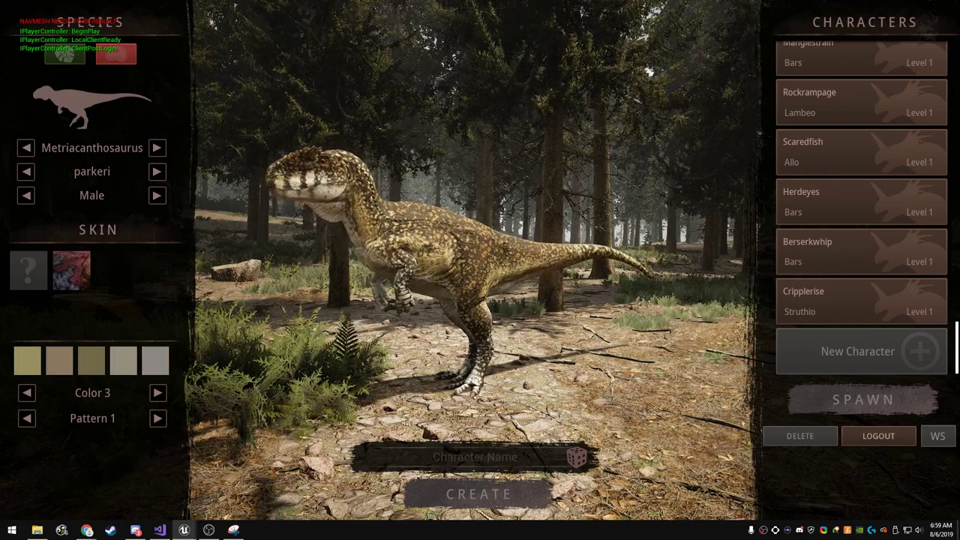
pyautogui.click(158, 393)
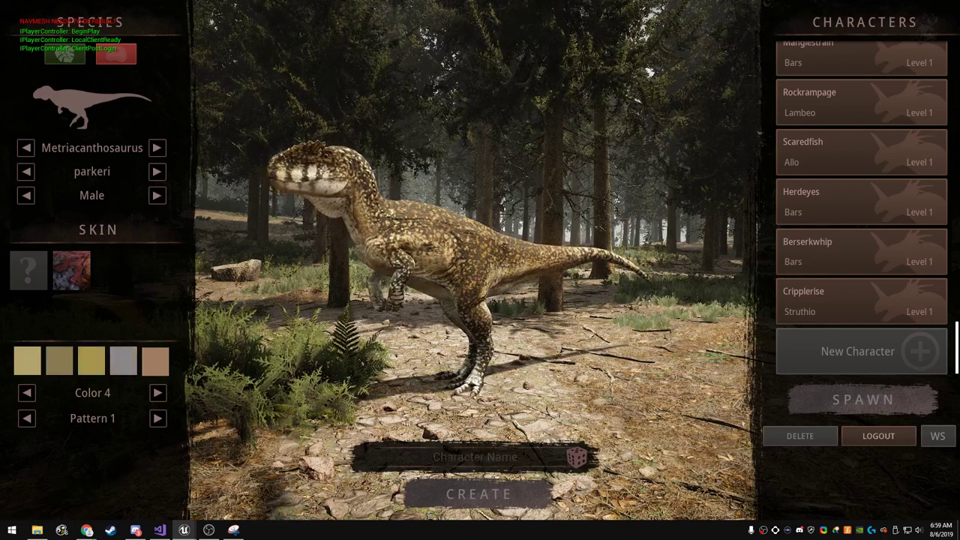
pyautogui.click(155, 361)
# - Jump to Color 5 and try its second, first and third shades
pyautogui.click(26, 392)
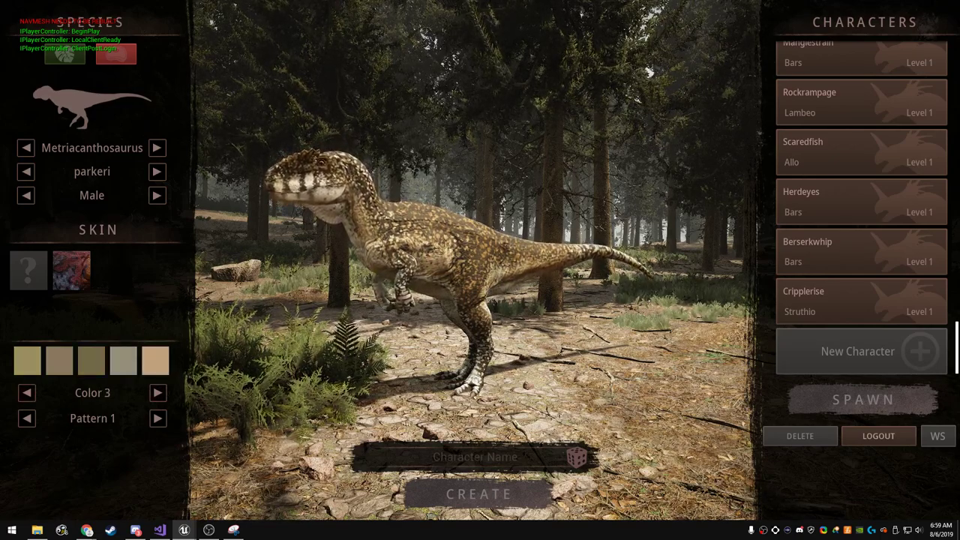
pyautogui.click(27, 393)
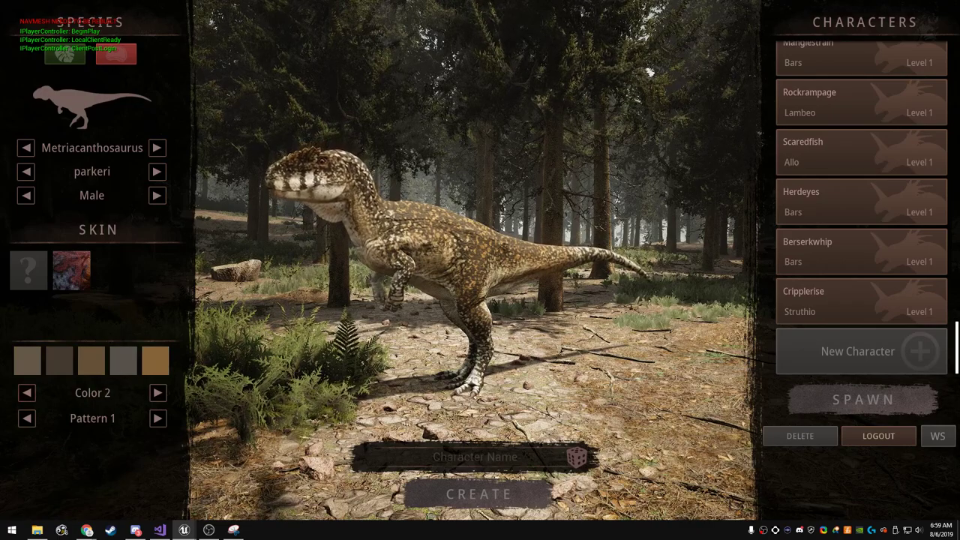
pyautogui.click(157, 393)
pyautogui.click(158, 392)
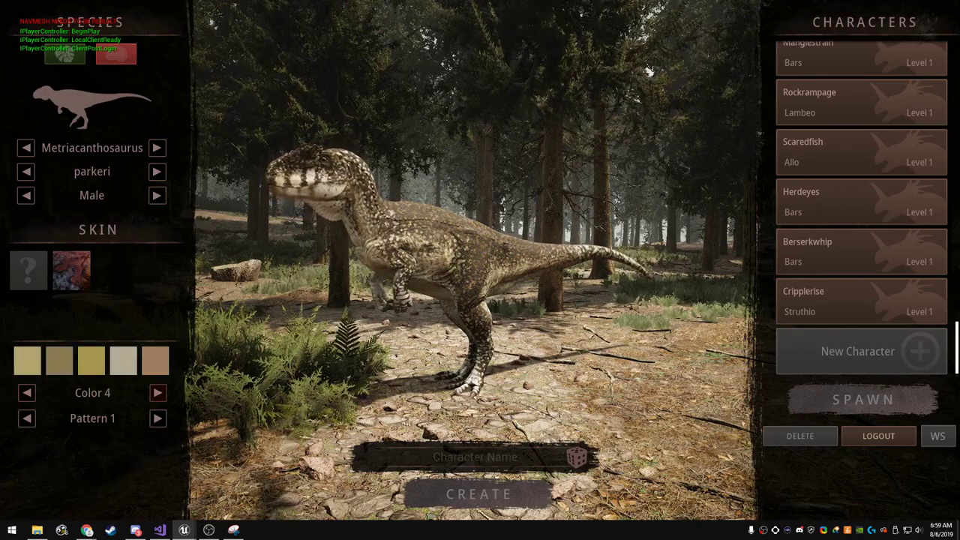
pyautogui.click(157, 393)
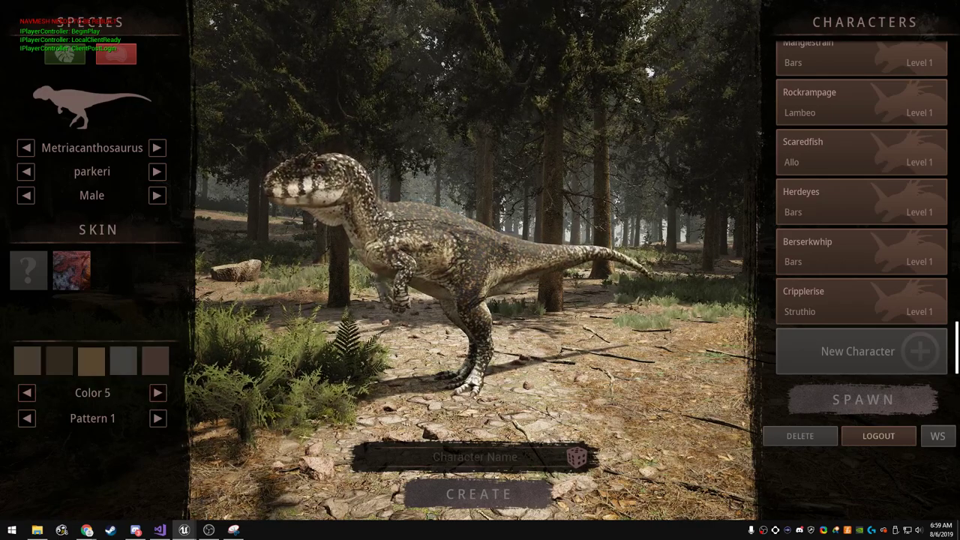
pyautogui.click(59, 361)
pyautogui.click(27, 361)
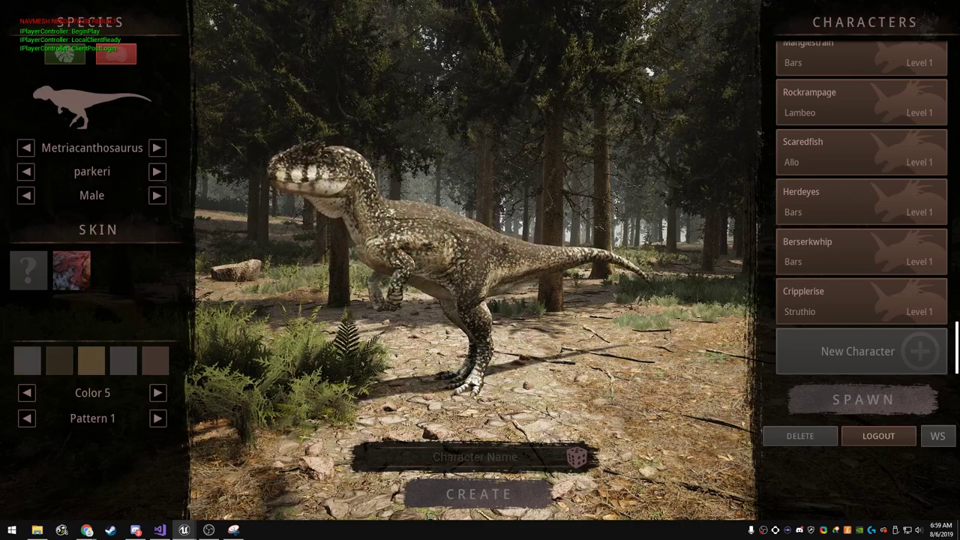
pyautogui.click(90, 361)
# - Step back through Colors 4, 3 and 2 to Color 1
pyautogui.click(26, 392)
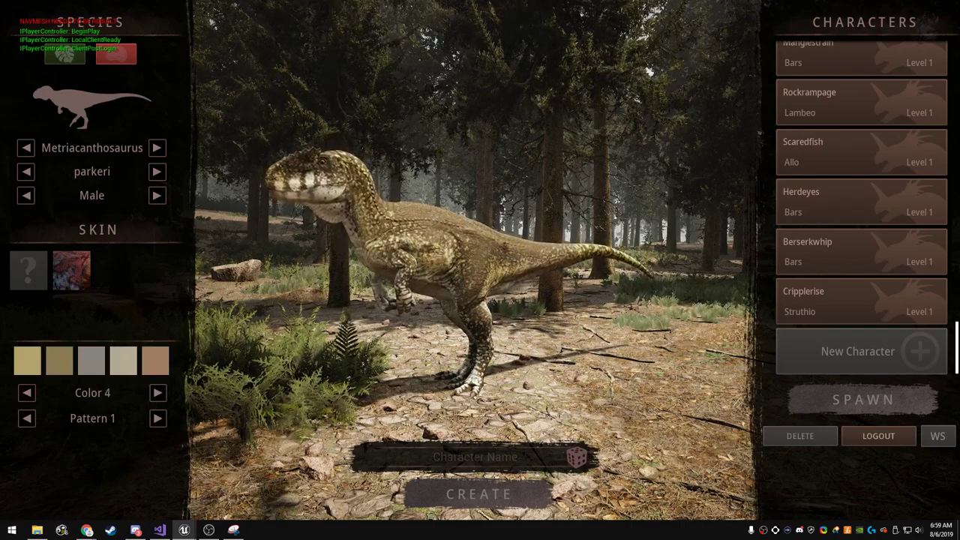
pyautogui.click(26, 393)
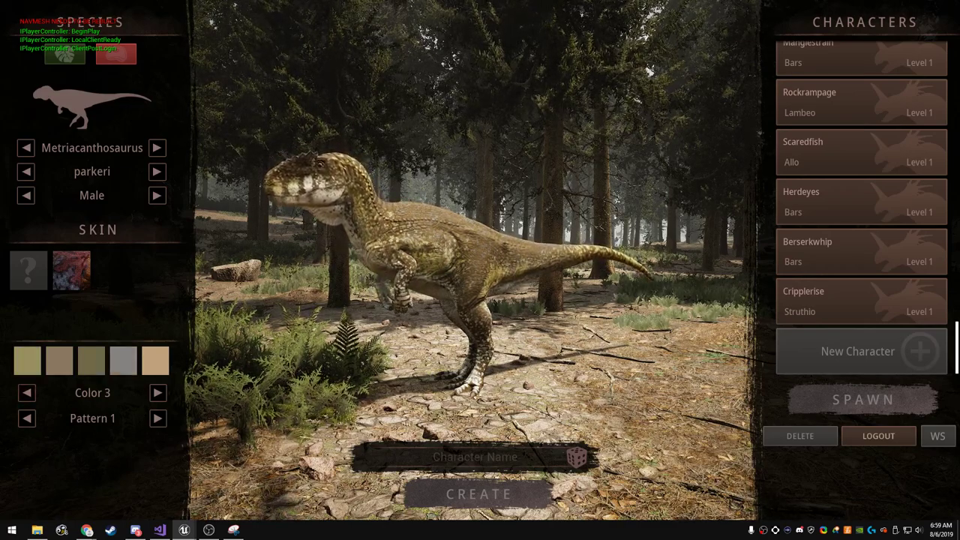
pyautogui.click(26, 393)
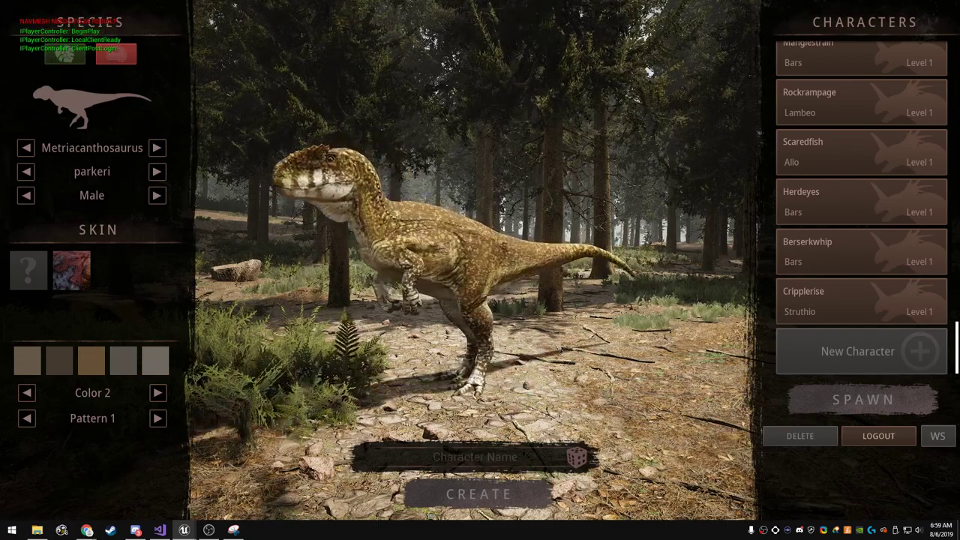
pyautogui.click(27, 393)
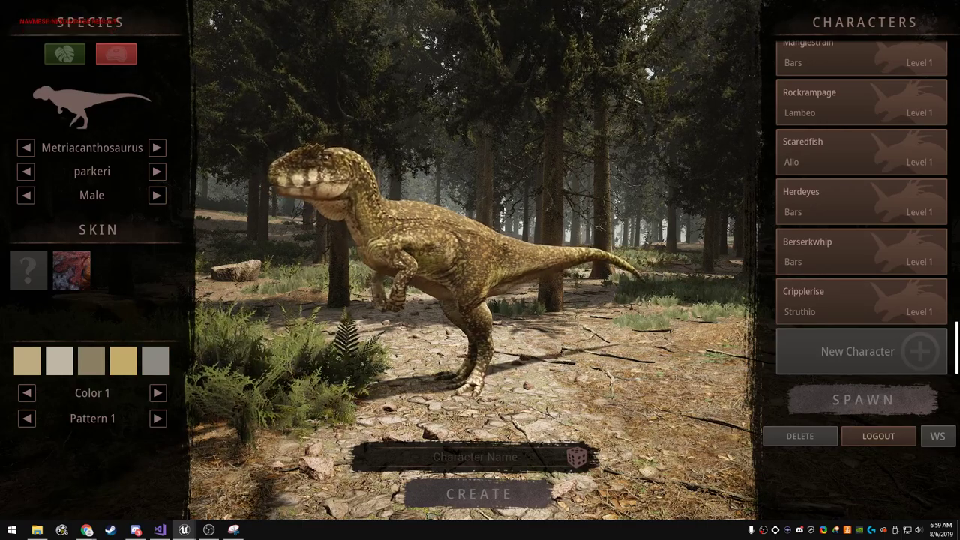
# - Switch the parkeri preview to female and step forward through Color 2 to Color 5
pyautogui.click(157, 195)
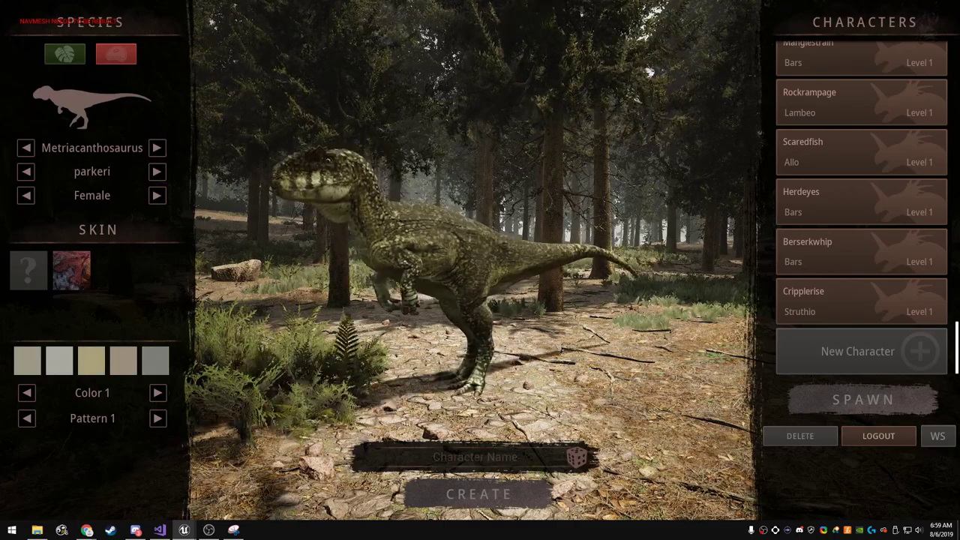
pyautogui.click(157, 392)
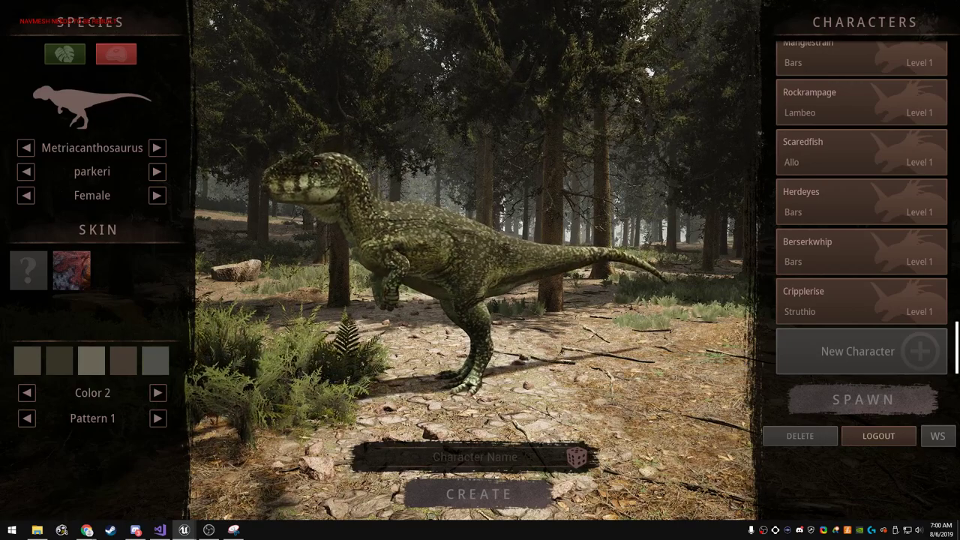
pyautogui.click(158, 392)
pyautogui.click(158, 392)
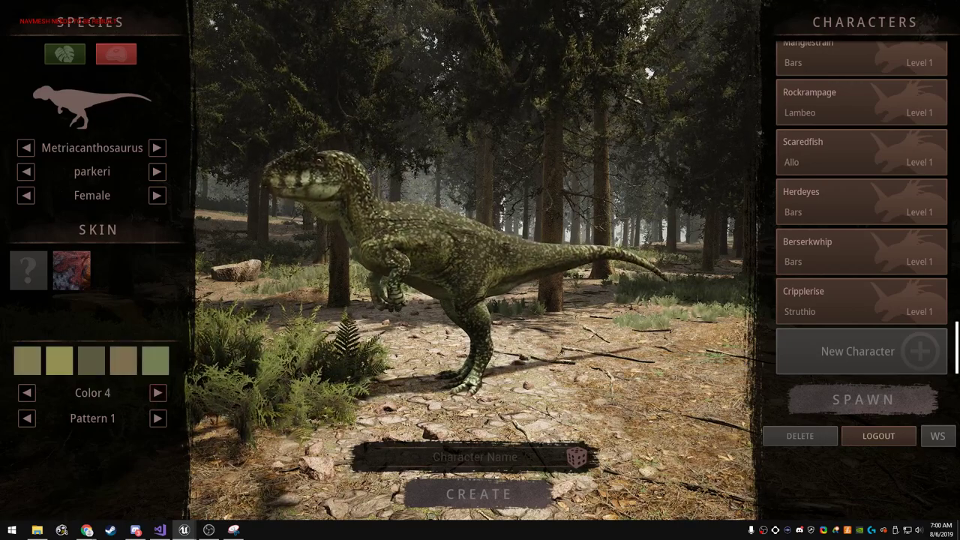
pyautogui.click(157, 392)
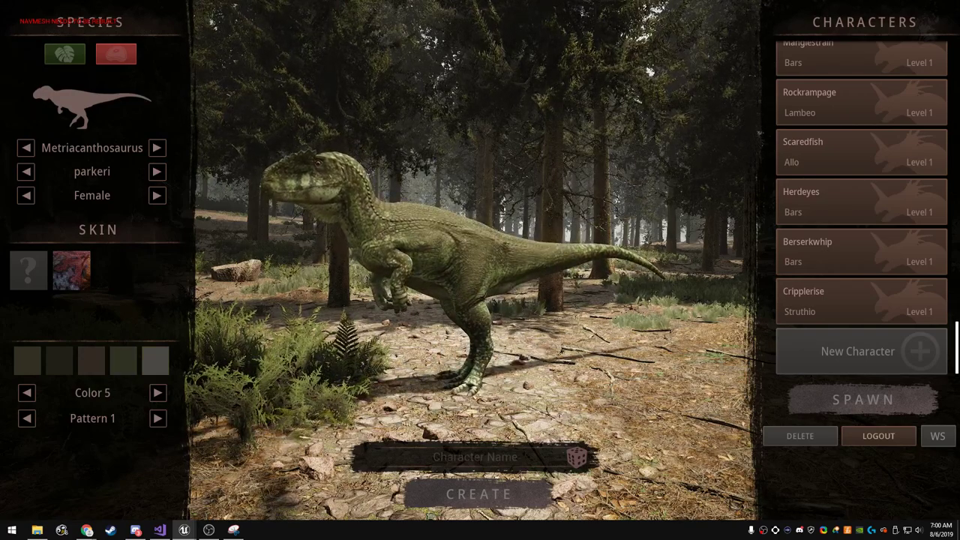
# - Step back to Color 1, then switch the species to Latenivenatrix mcmasterae
pyautogui.click(27, 393)
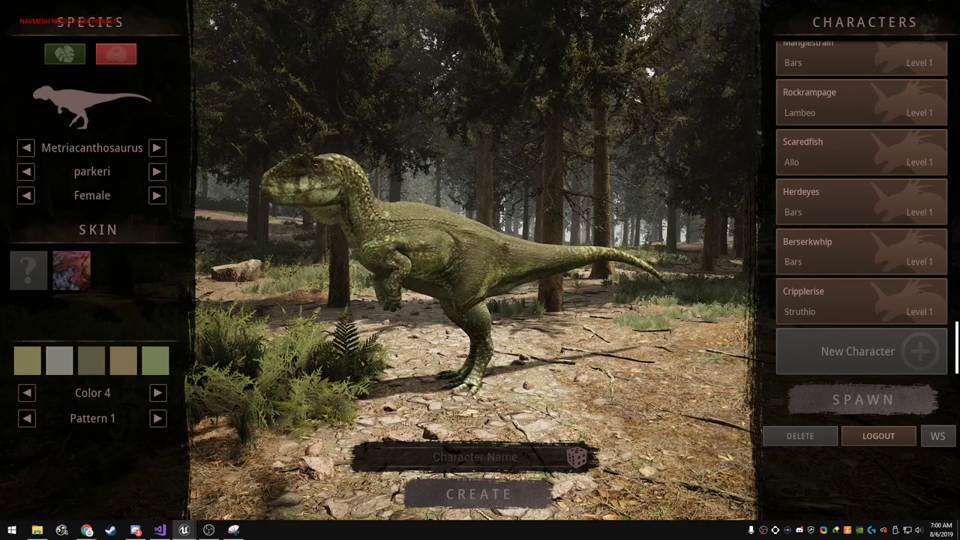
pyautogui.click(26, 392)
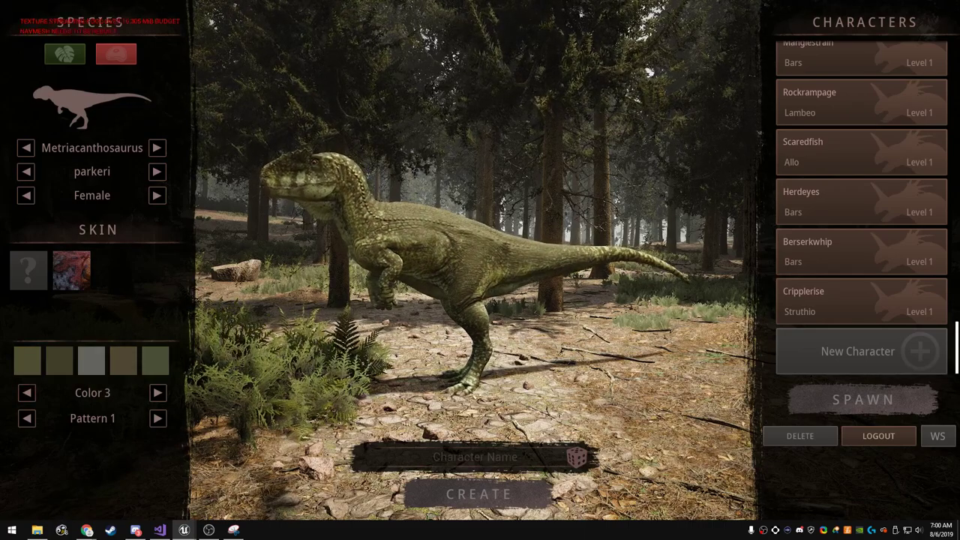
pyautogui.click(26, 392)
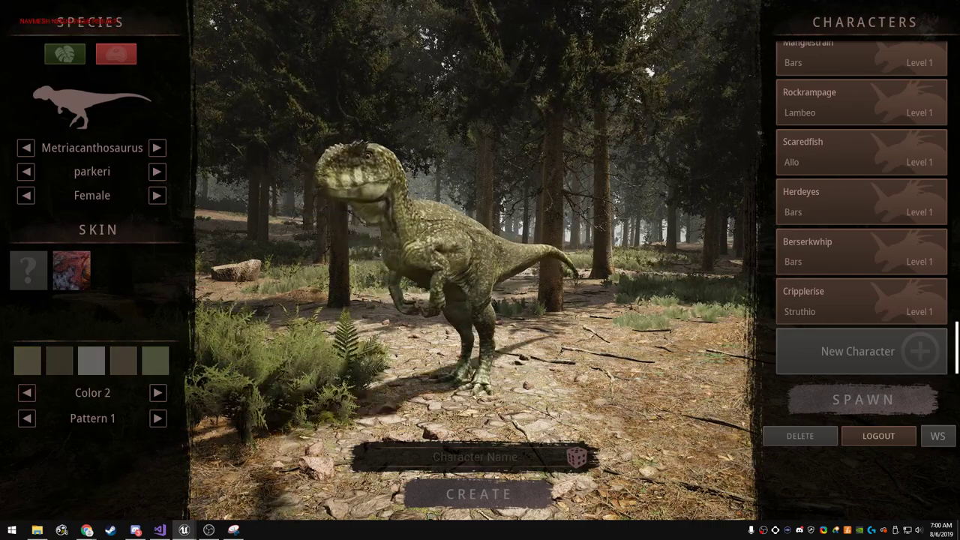
pyautogui.click(26, 392)
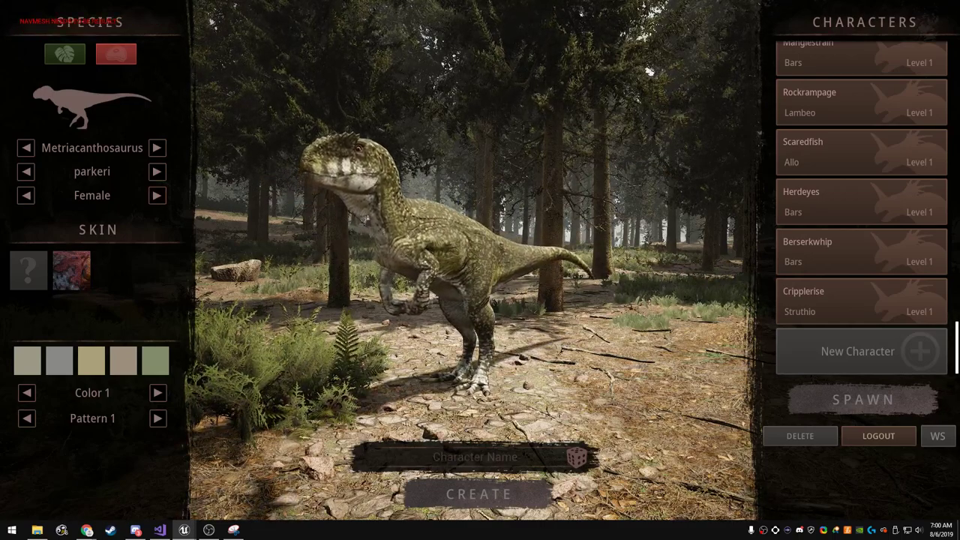
pyautogui.click(156, 148)
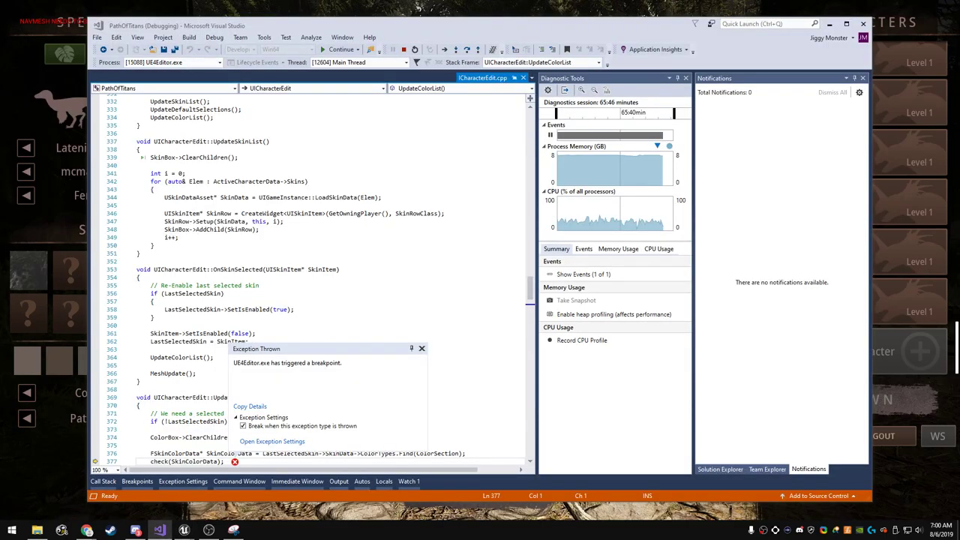
# - Continue past the breakpoint, stop debugging in Visual Studio, and open File Explorer
pyautogui.click(341, 50)
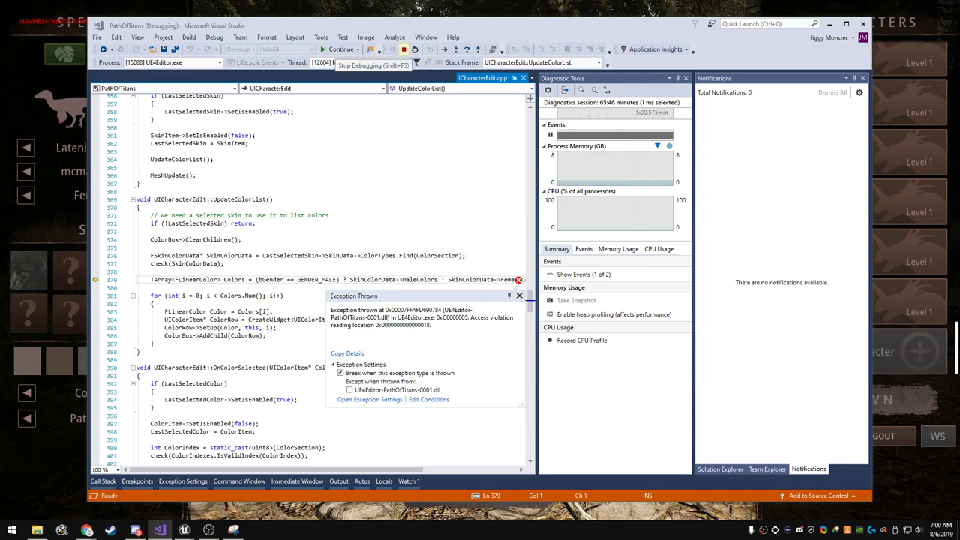
pyautogui.click(404, 49)
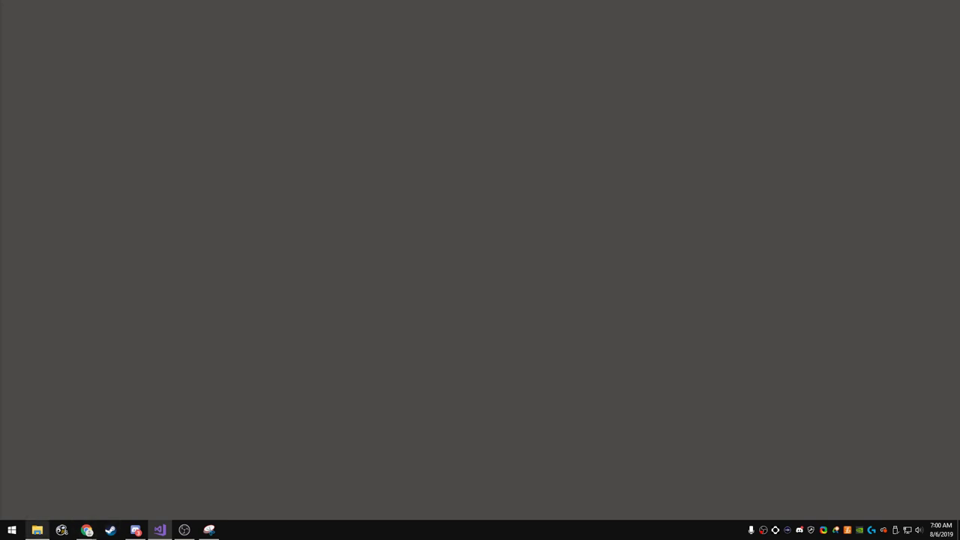
pyautogui.click(37, 530)
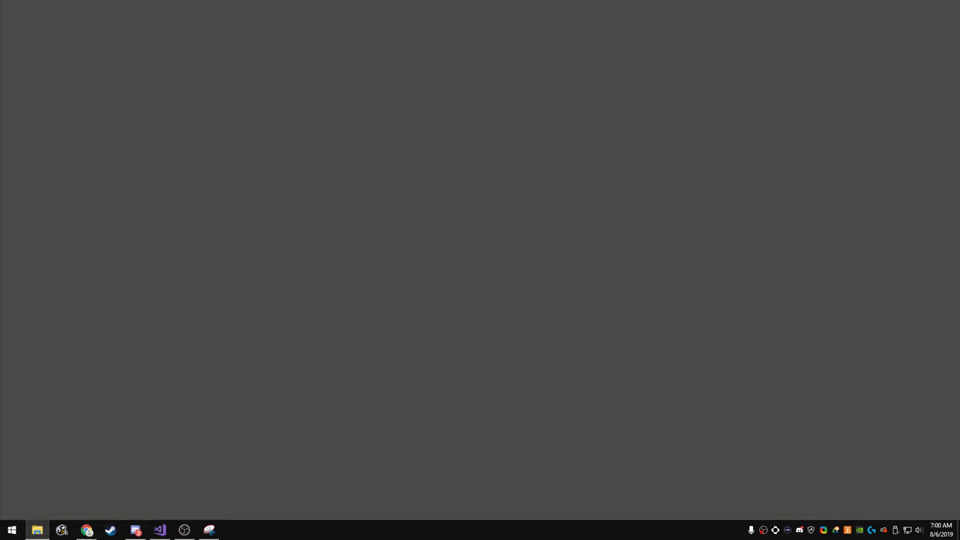
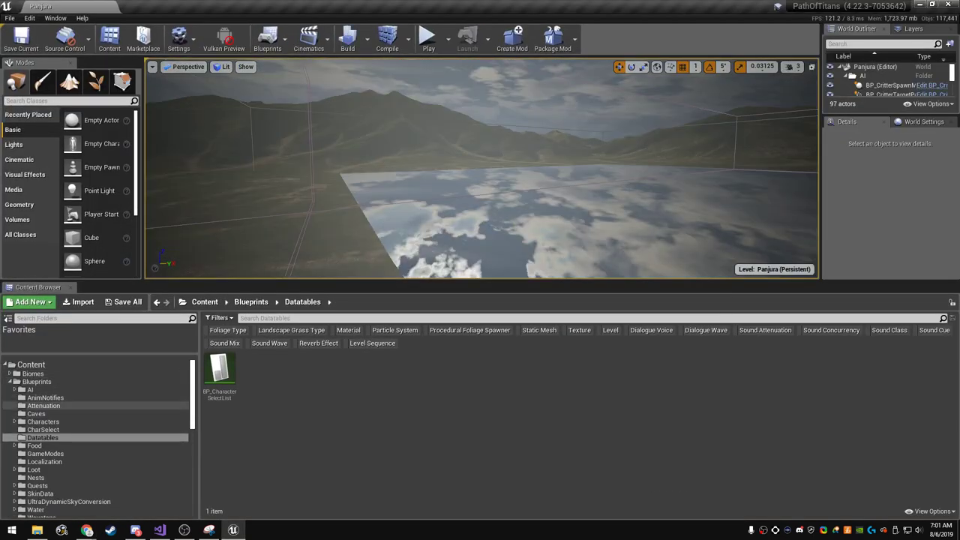
# - Browse to the Maps > Spawners folder in the Content Browser
pyautogui.scroll(-5, 98, 480)
pyautogui.scroll(-3, 97, 429)
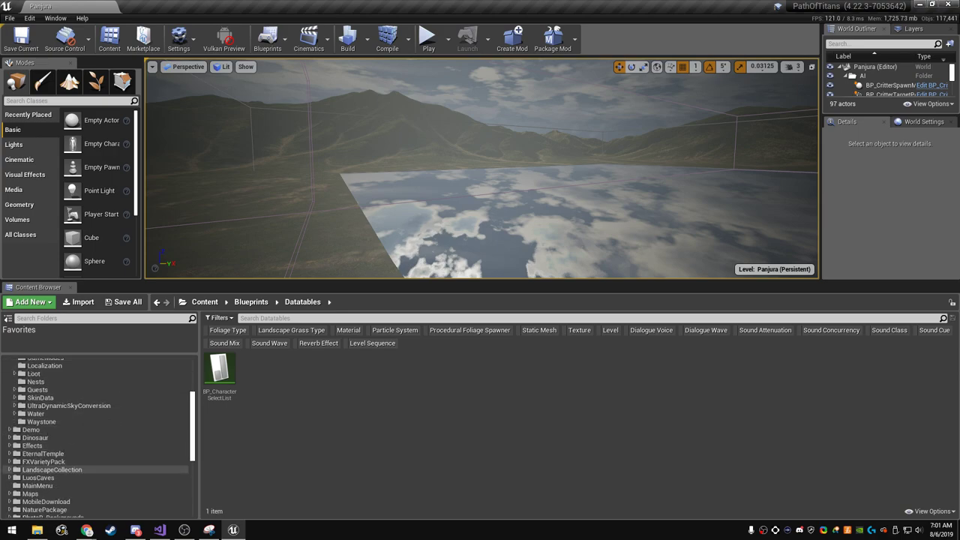
pyautogui.click(30, 446)
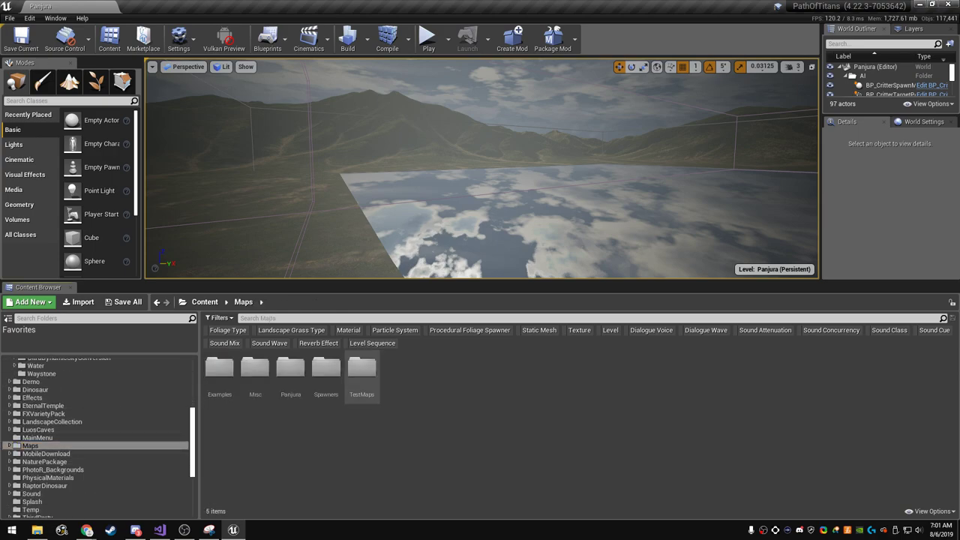
pyautogui.click(326, 372)
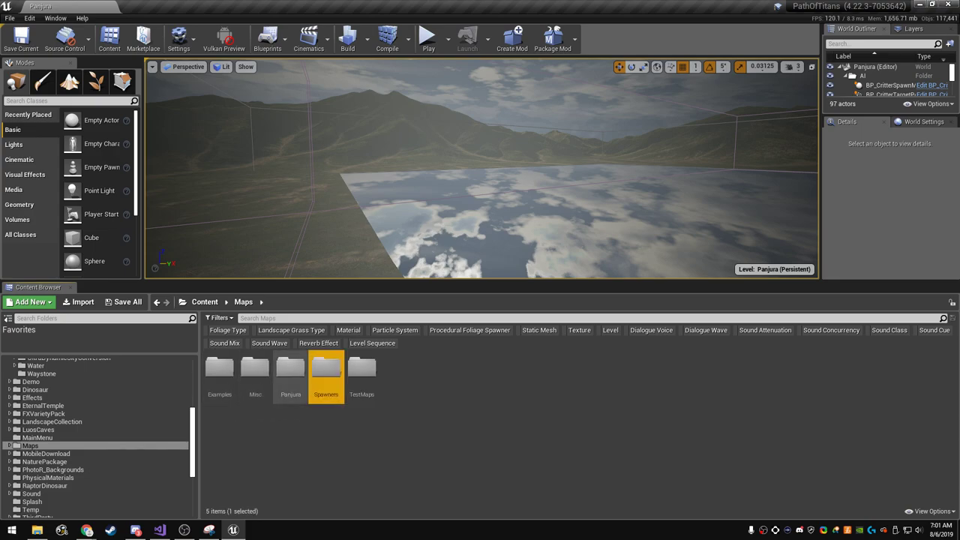
pyautogui.click(54, 18)
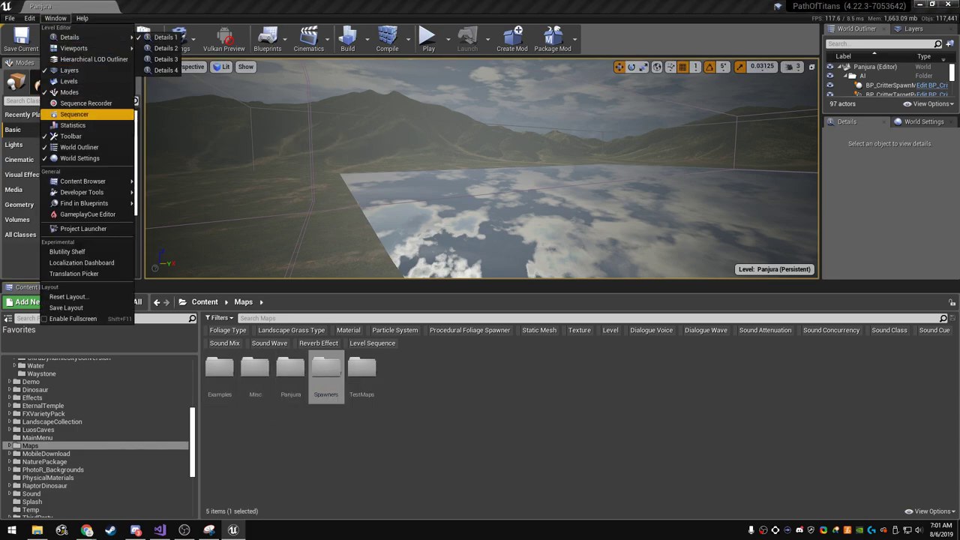
pyautogui.press('Escape')
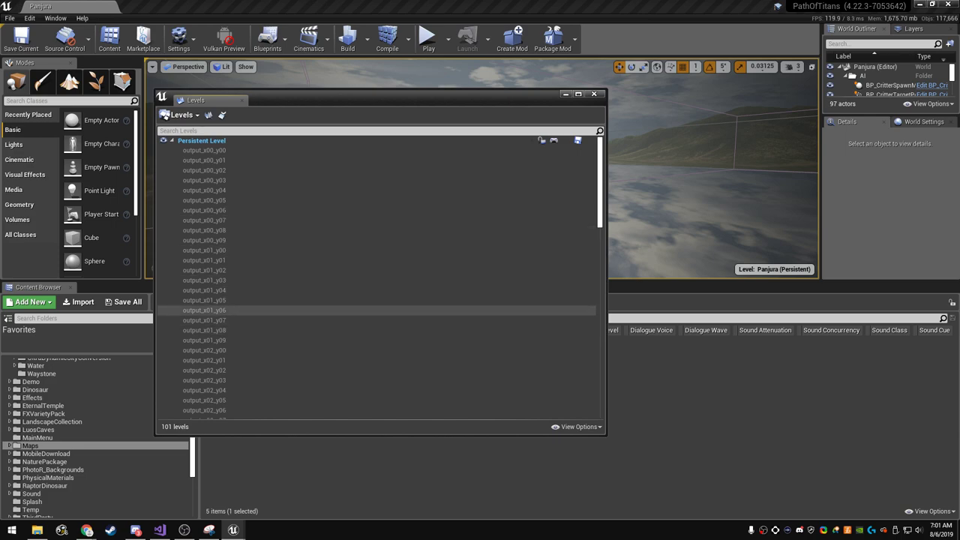
# - Load the output_x01_y03 sub-level into the Panjura map and close the Levels list
pyautogui.click(218, 280)
pyautogui.rightClick(224, 287)
pyautogui.click(247, 310)
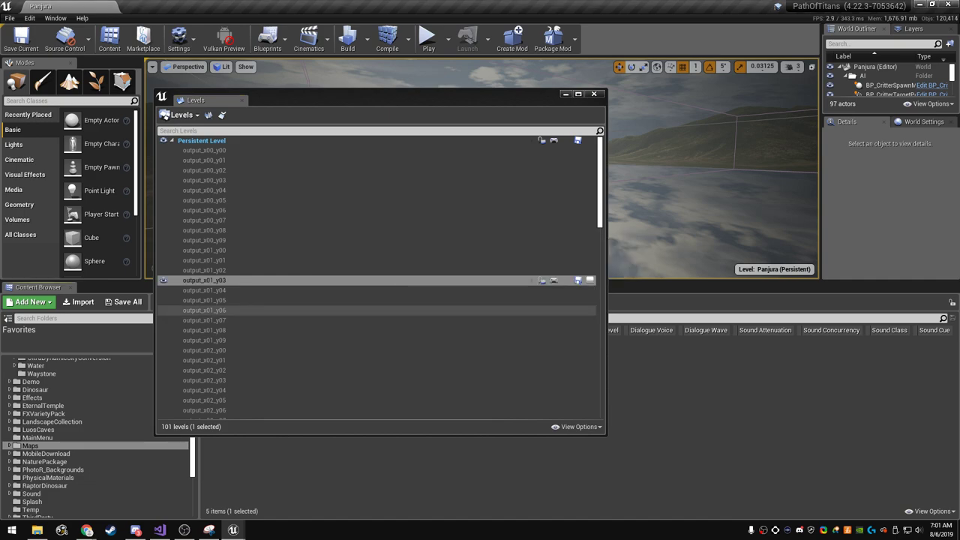
pyautogui.click(594, 94)
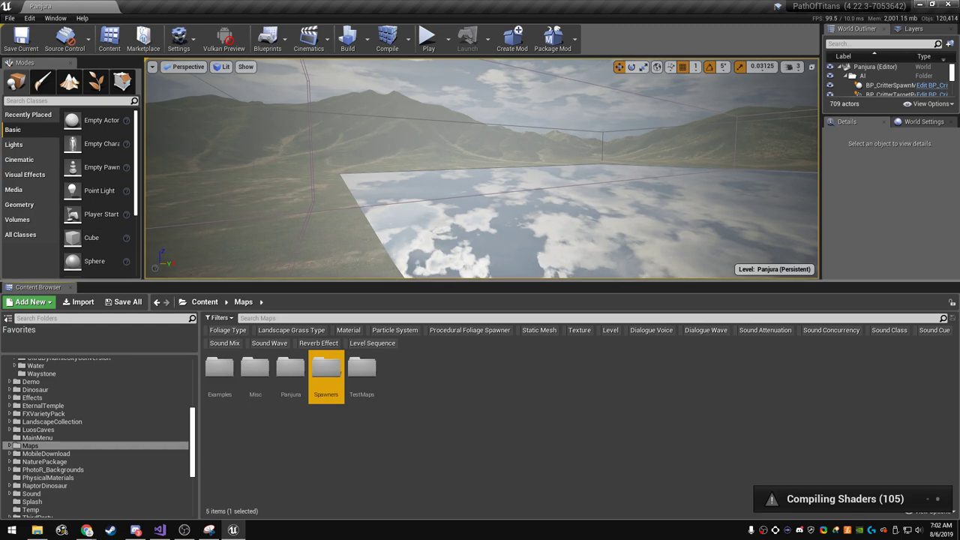
# - Enlarge the viewport and fly the camera onto the forested grassy hill
pyautogui.moveTo(480, 282); pyautogui.dragTo(480, 338)
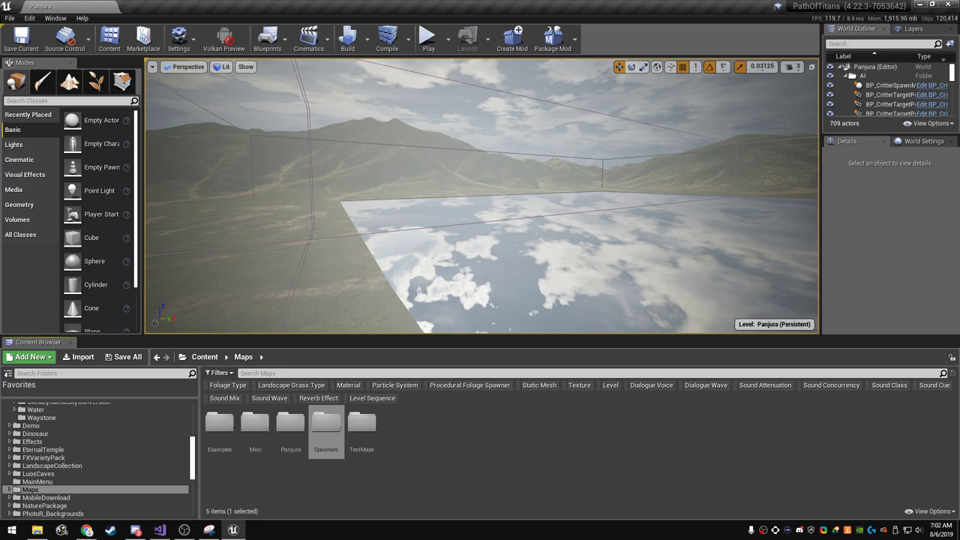
pyautogui.moveTo(480, 225); pyautogui.dragTo(480, 240, button='right')
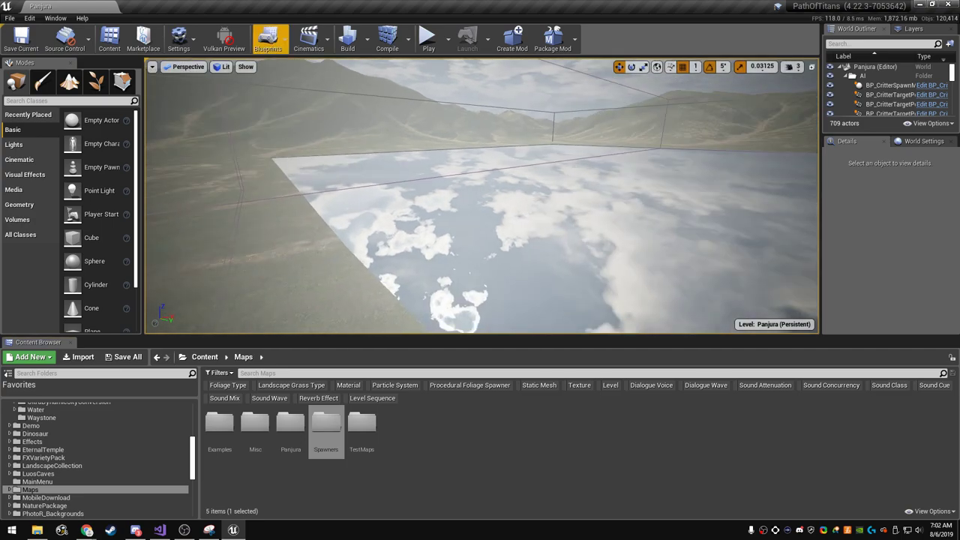
pyautogui.moveTo(481, 225); pyautogui.dragTo(458, 195, button='right')
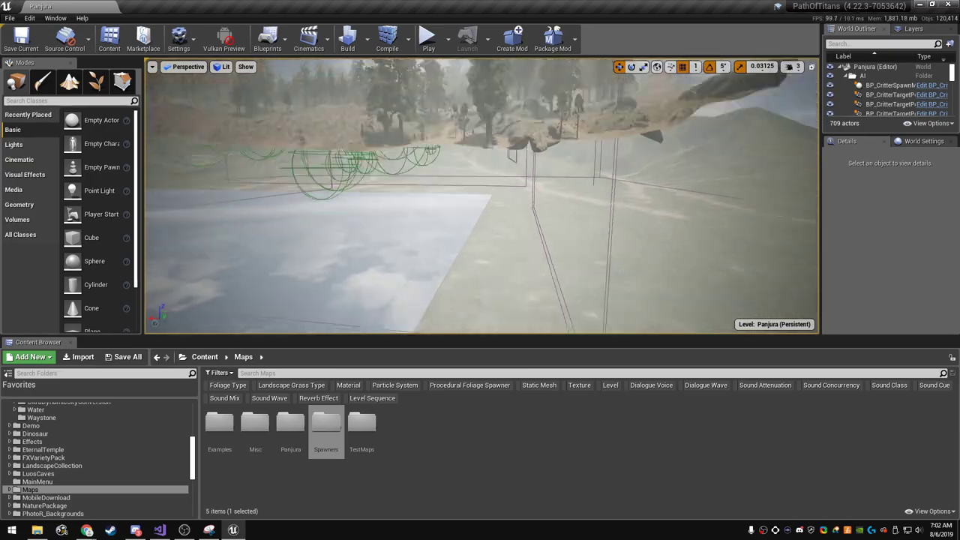
pyautogui.moveTo(480, 225)
pyautogui.mouseDown(button='right')
pyautogui.moveTo(473, 217)
pyautogui.moveTo(481, 240)
pyautogui.moveTo(450, 225)
pyautogui.moveTo(465, 225)
pyautogui.mouseUp(button='right')
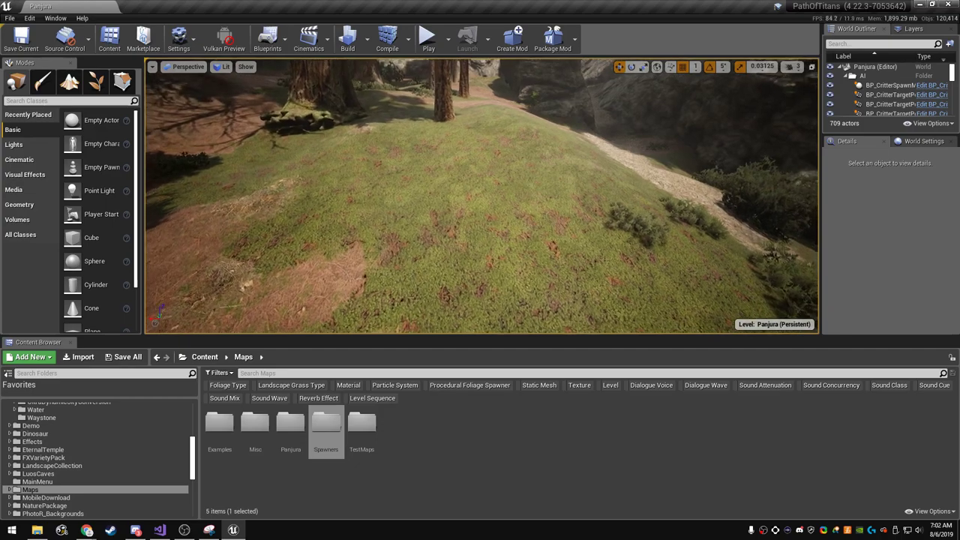
pyautogui.moveTo(480, 225); pyautogui.dragTo(495, 225, button='right')
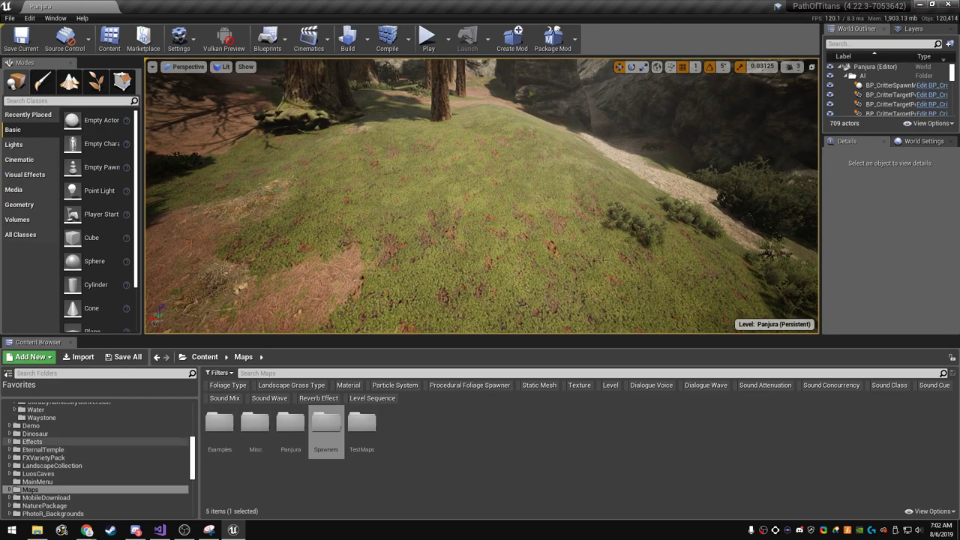
# - Scroll the Content Browser folder tree to bring the Dinosaur folder into view
pyautogui.scroll(5, 98, 443)
pyautogui.scroll(5, 98, 428)
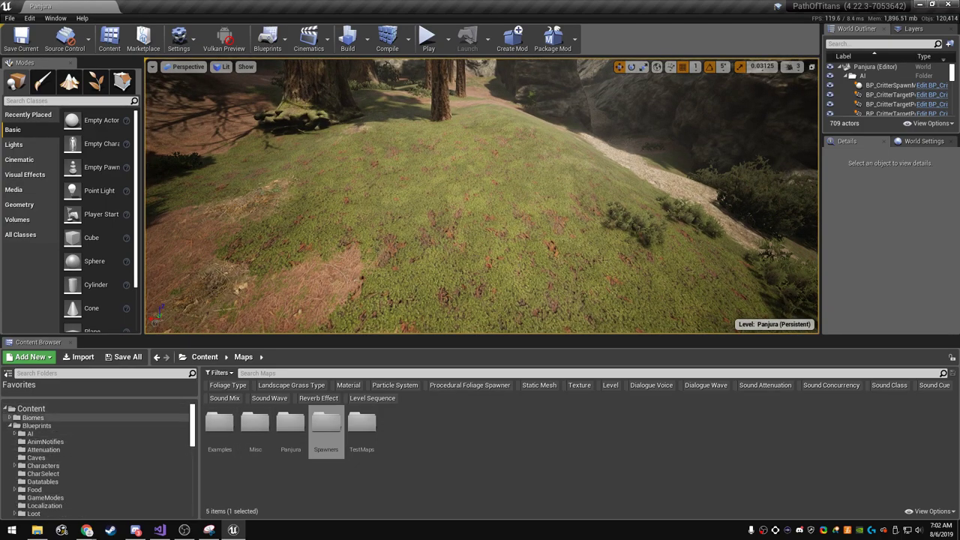
pyautogui.scroll(-3, 97, 450)
pyautogui.scroll(-2, 97, 450)
pyautogui.scroll(-3, 98, 450)
pyautogui.scroll(-2, 97, 450)
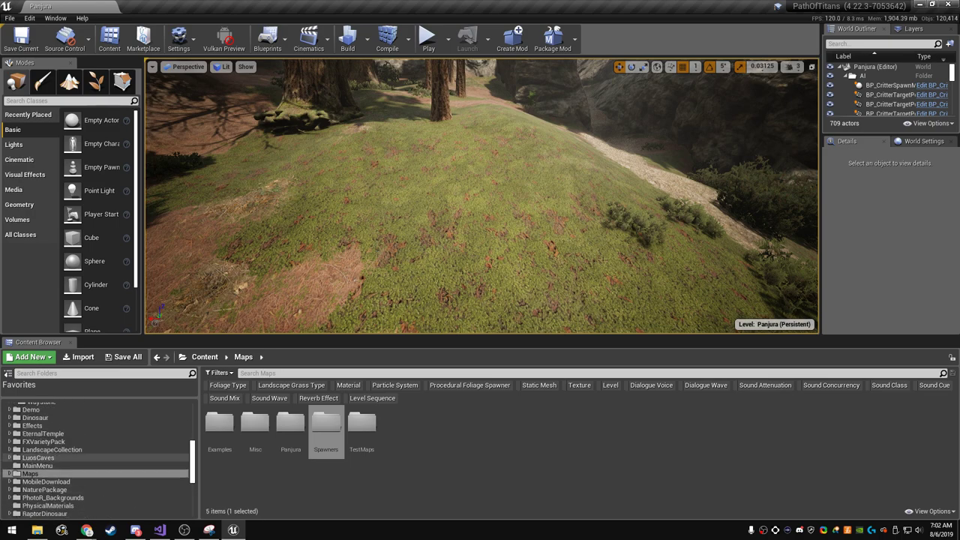
pyautogui.scroll(2, 45, 458)
# - Place SK_Allo_BlendsFinal and the Barsboldia on the hill, turning each slightly
pyautogui.click(35, 450)
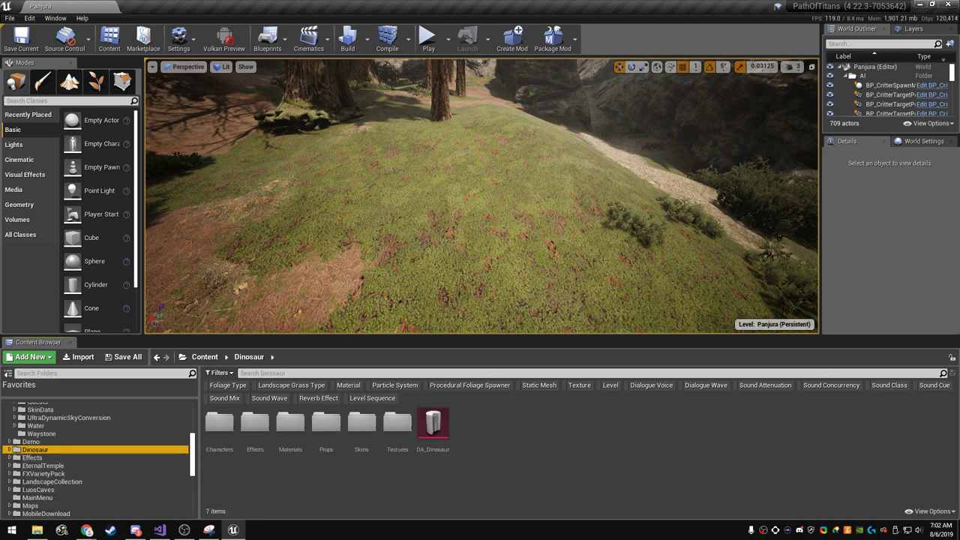
pyautogui.doubleClick(220, 424)
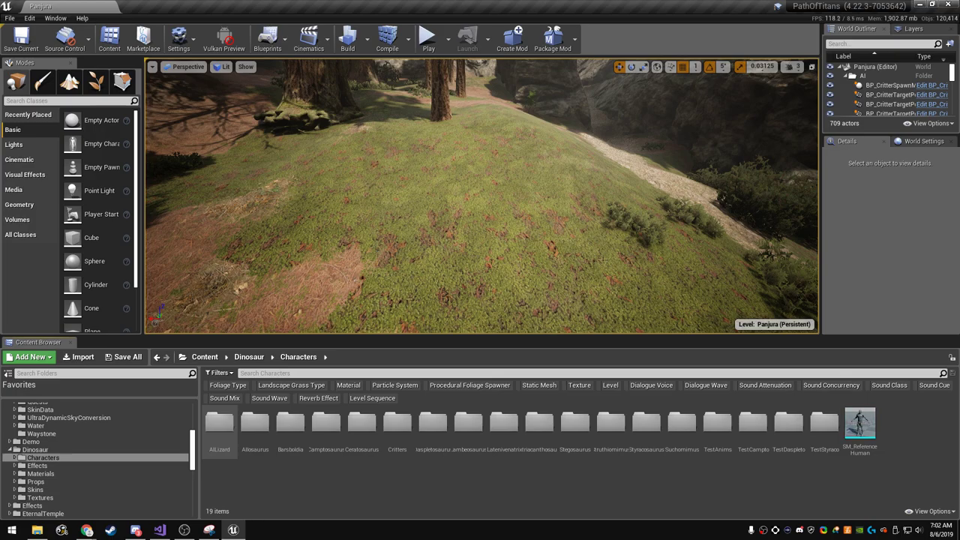
pyautogui.doubleClick(255, 424)
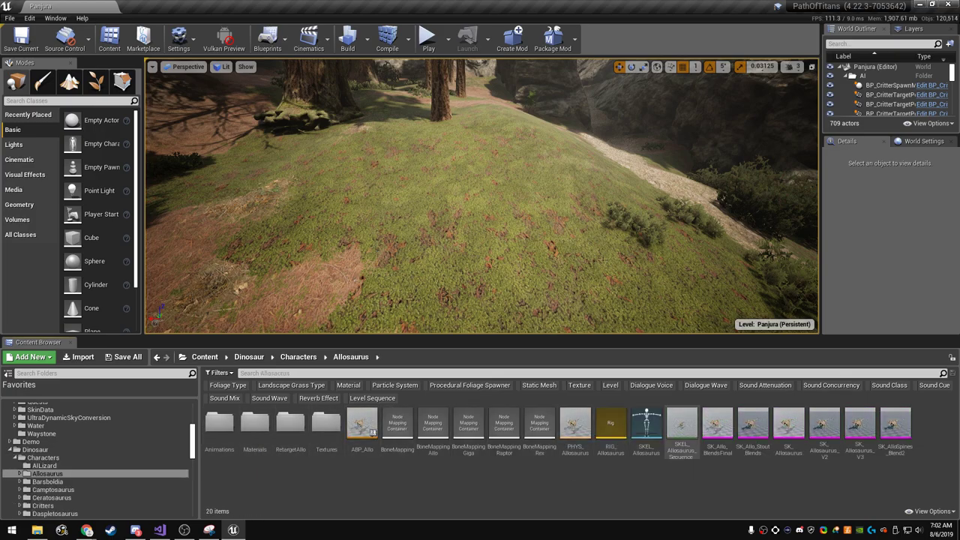
pyautogui.moveTo(718, 428); pyautogui.dragTo(497, 233)
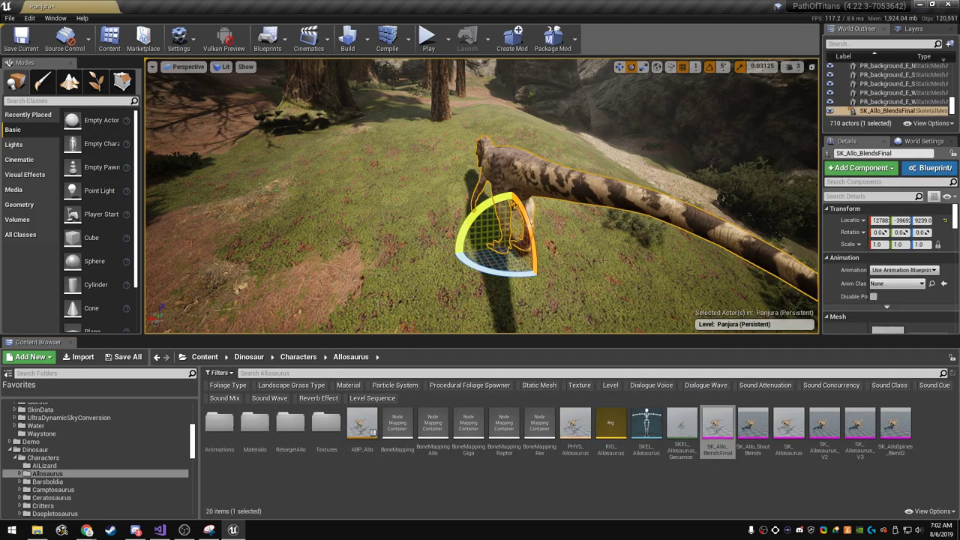
pyautogui.moveTo(496, 268); pyautogui.dragTo(476, 263)
pyautogui.click(47, 482)
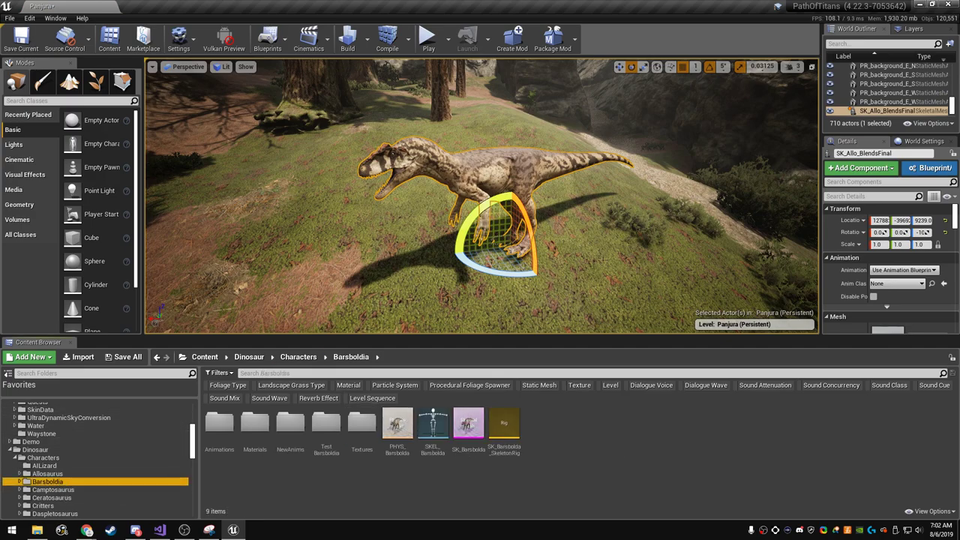
pyautogui.moveTo(468, 427)
pyautogui.mouseDown()
pyautogui.moveTo(495, 247)
pyautogui.moveTo(540, 271)
pyautogui.mouseUp()
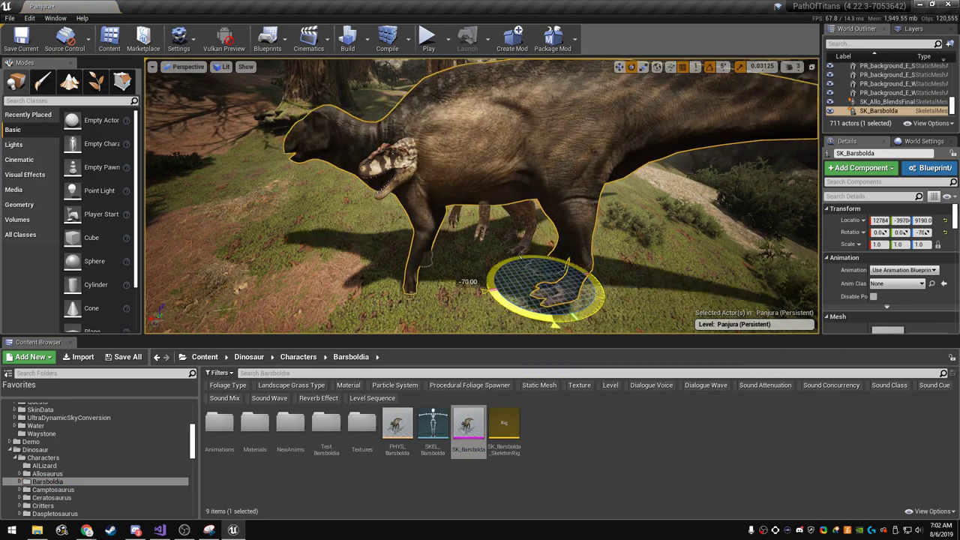
# - Place SK_Campto, SK_Cerato (turned to face left) and SK_Daspleto_Blends on the hill
pyautogui.click(49, 489)
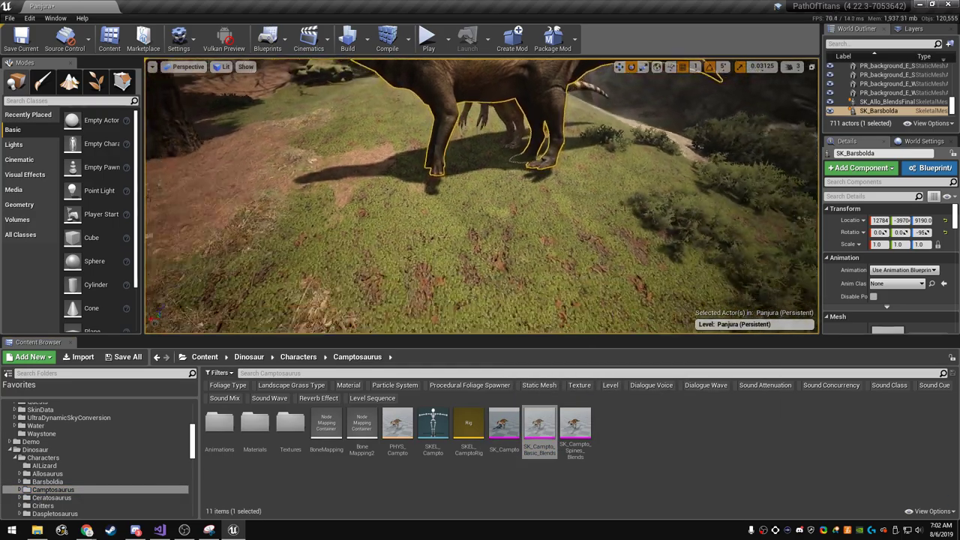
pyautogui.moveTo(505, 424)
pyautogui.mouseDown()
pyautogui.moveTo(507, 259)
pyautogui.moveTo(491, 251)
pyautogui.mouseUp()
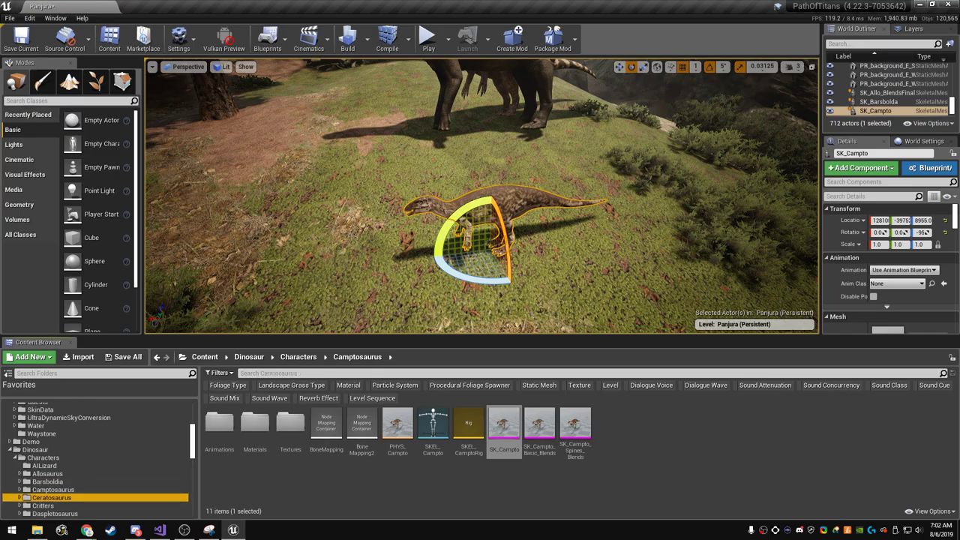
pyautogui.click(51, 497)
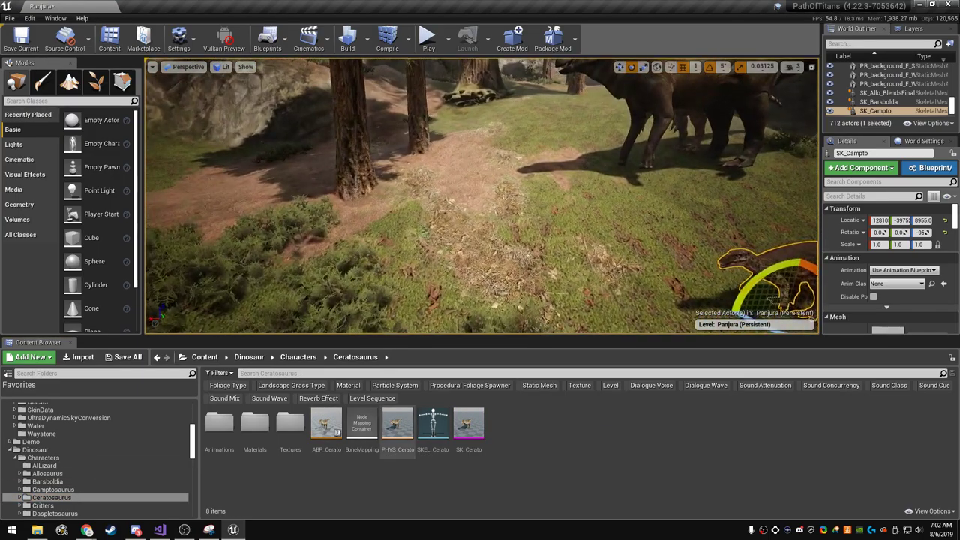
pyautogui.moveTo(469, 424); pyautogui.dragTo(486, 233)
pyautogui.moveTo(443, 259); pyautogui.dragTo(480, 289)
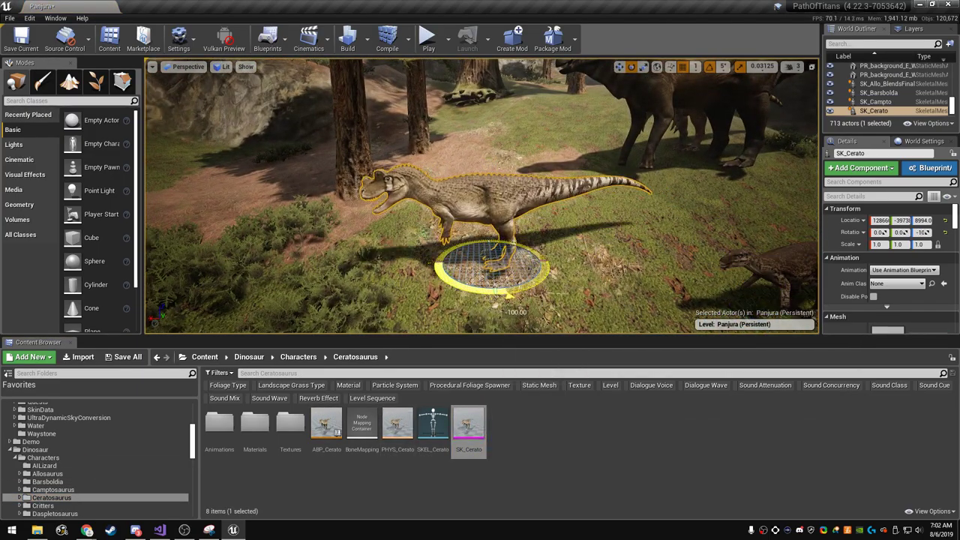
pyautogui.click(42, 506)
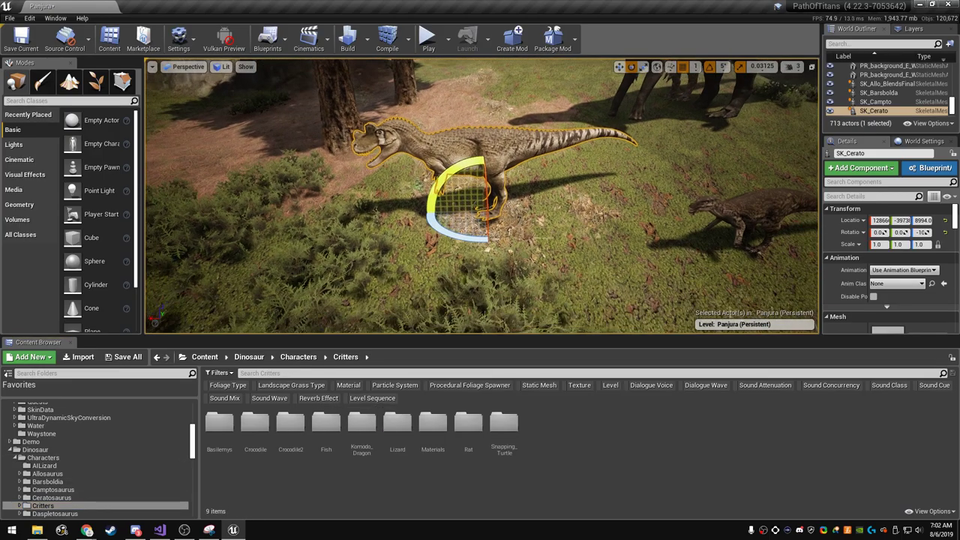
pyautogui.click(55, 466)
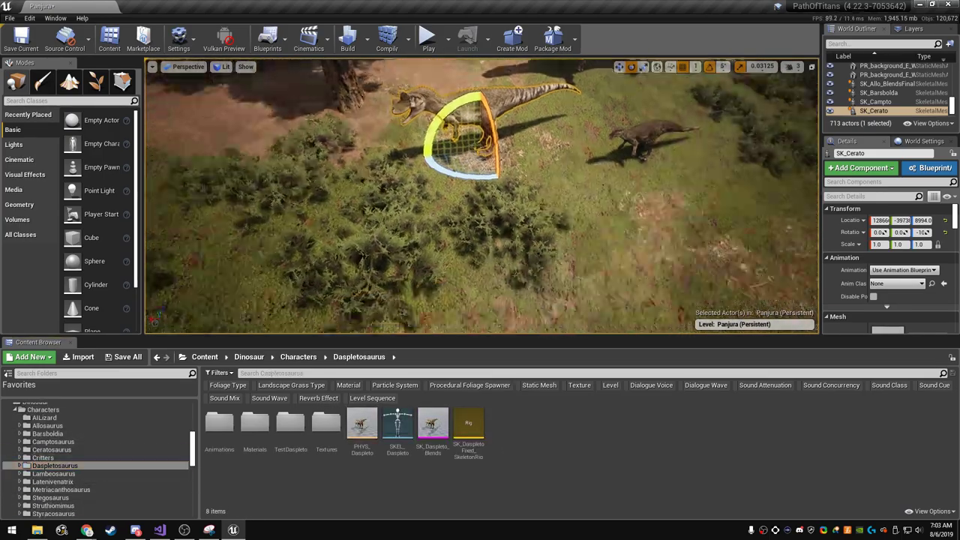
pyautogui.moveTo(433, 423); pyautogui.dragTo(469, 247)
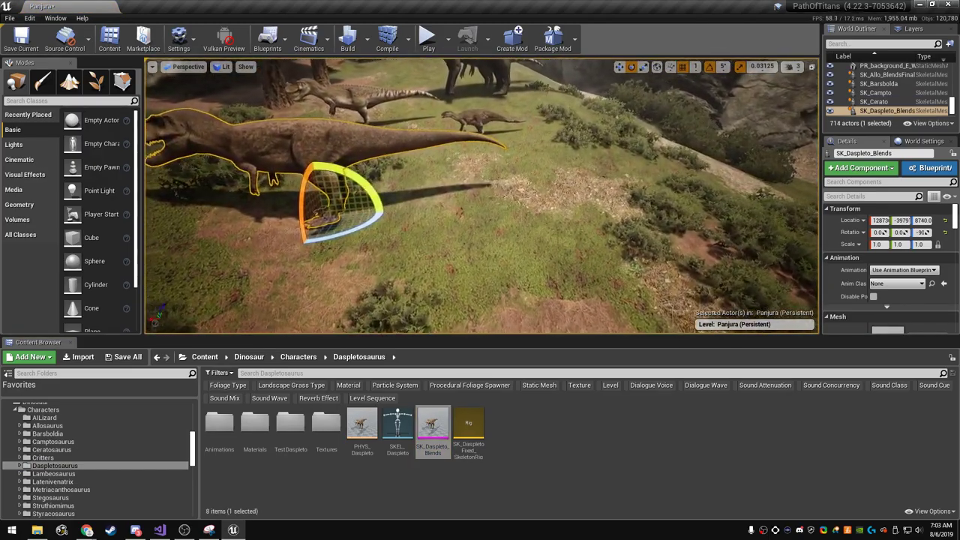
# - Place the Lambeosaurus SK_Default_Blends, SK_Metri_FinalBlends and a turned Stegosaurus in the level
pyautogui.click(53, 474)
pyautogui.moveTo(503, 428); pyautogui.dragTo(499, 288)
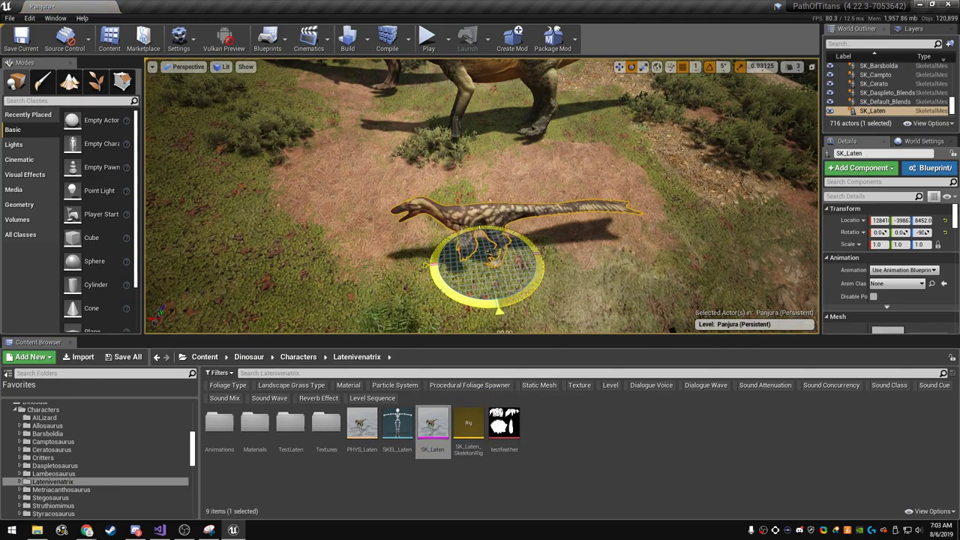
pyautogui.click(61, 490)
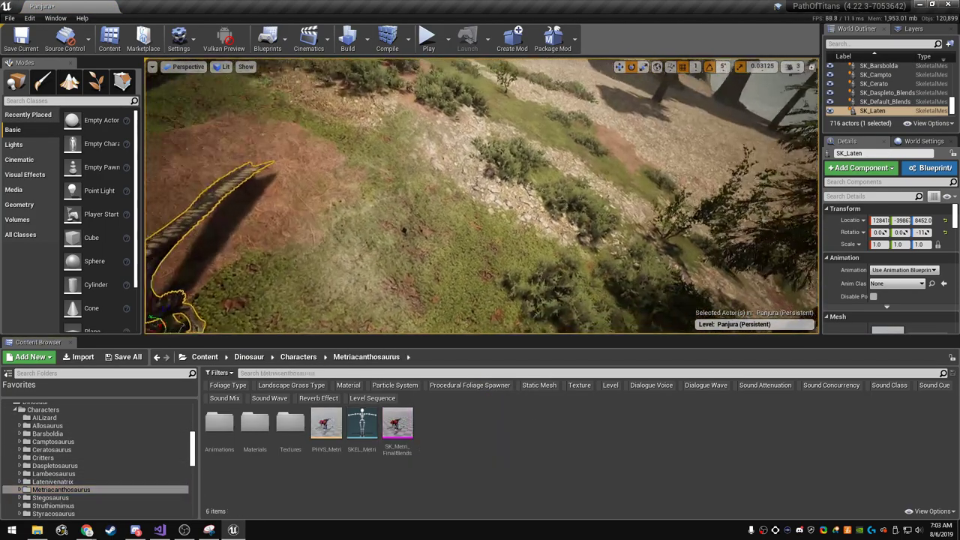
pyautogui.moveTo(397, 424); pyautogui.dragTo(551, 289)
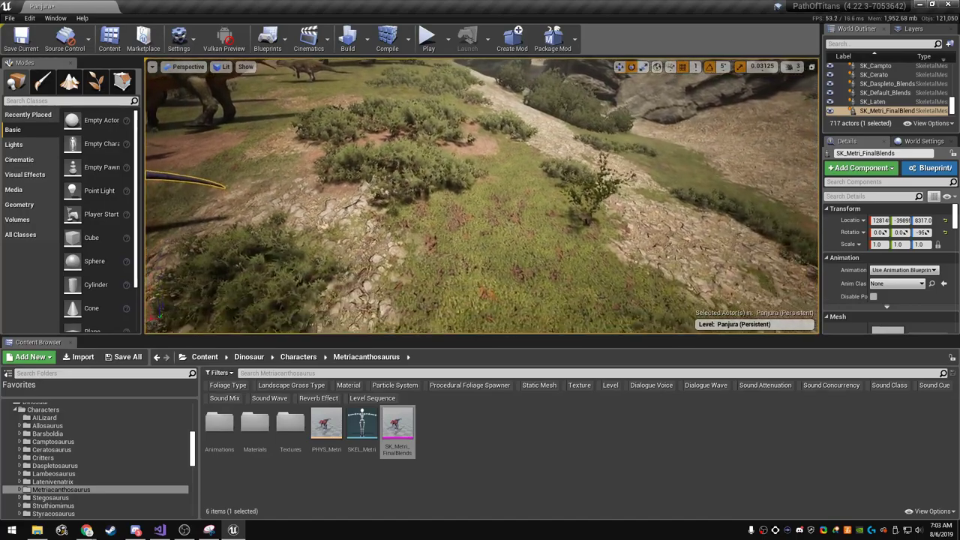
pyautogui.click(50, 498)
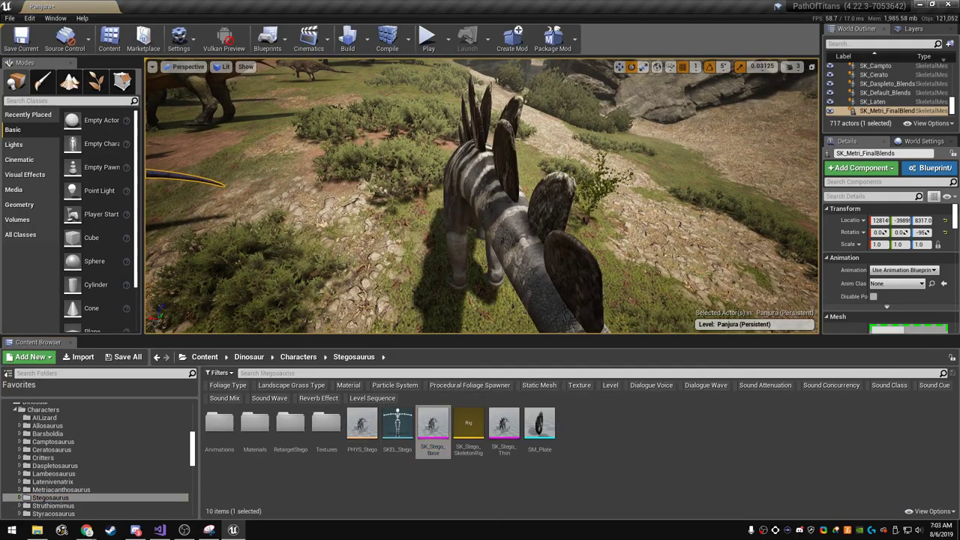
pyautogui.moveTo(433, 424)
pyautogui.mouseDown()
pyautogui.moveTo(476, 300)
pyautogui.moveTo(506, 292)
pyautogui.moveTo(517, 277)
pyautogui.mouseUp()
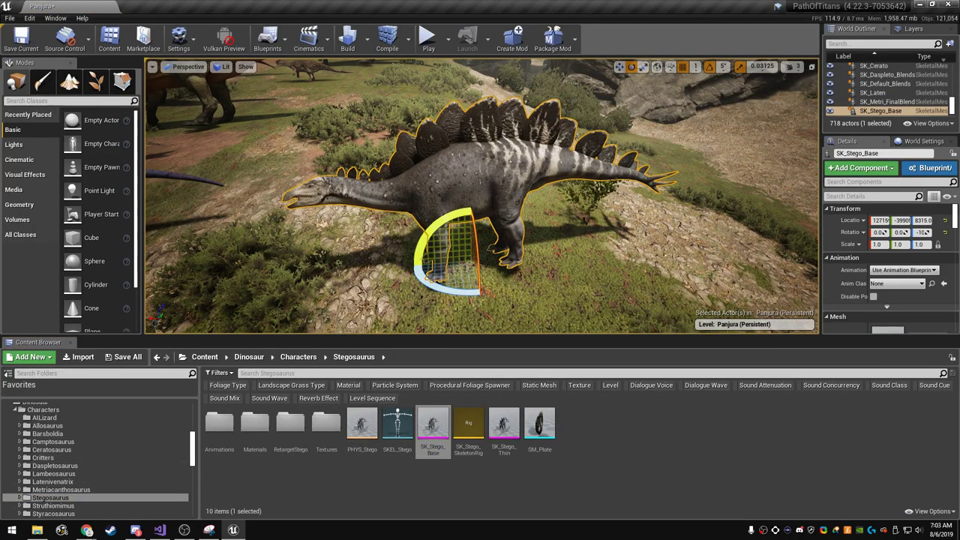
# - Place the SK_Struthio mesh further along the path
pyautogui.click(53, 506)
pyautogui.moveTo(480, 195)
pyautogui.mouseDown(button='right')
pyautogui.moveTo(570, 195)
pyautogui.moveTo(450, 195)
pyautogui.mouseUp(button='right')
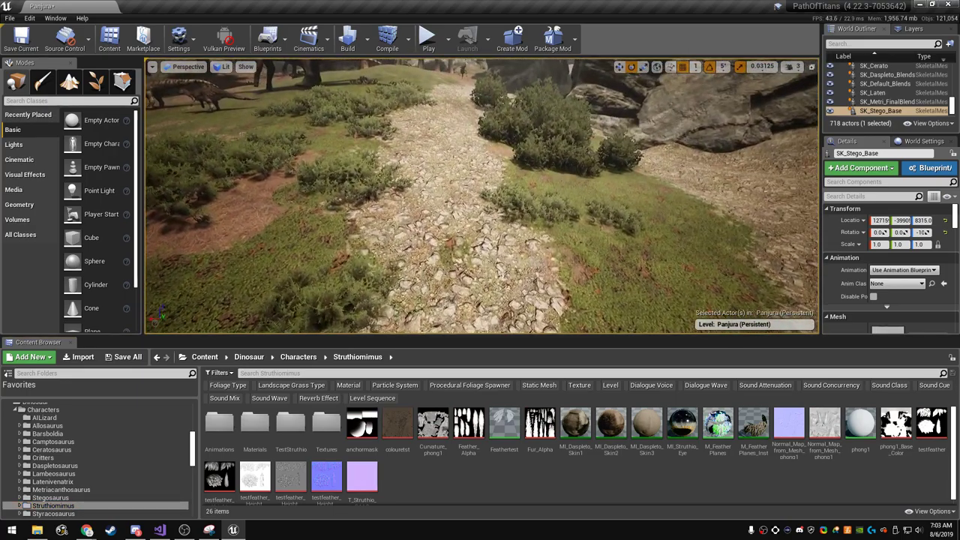
pyautogui.scroll(-1, 611, 428)
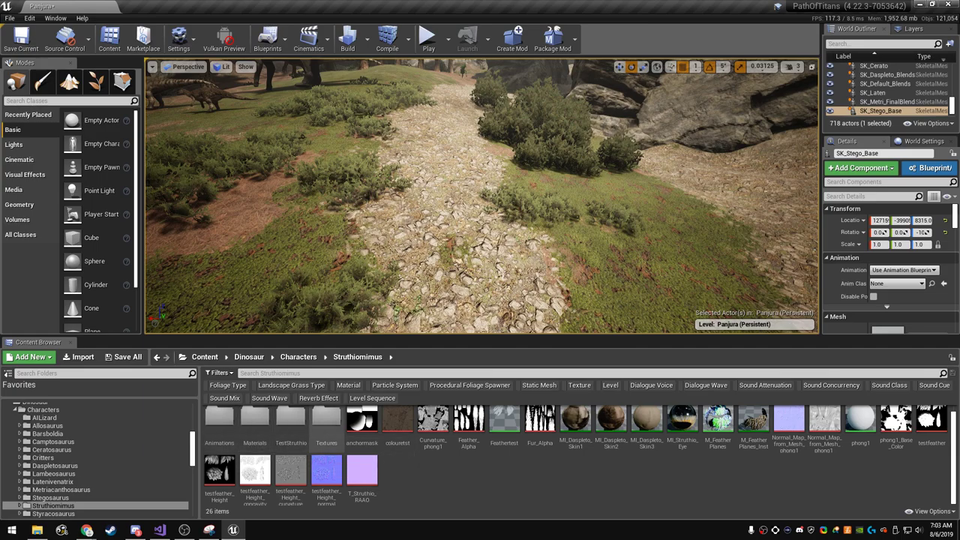
pyautogui.click(219, 420)
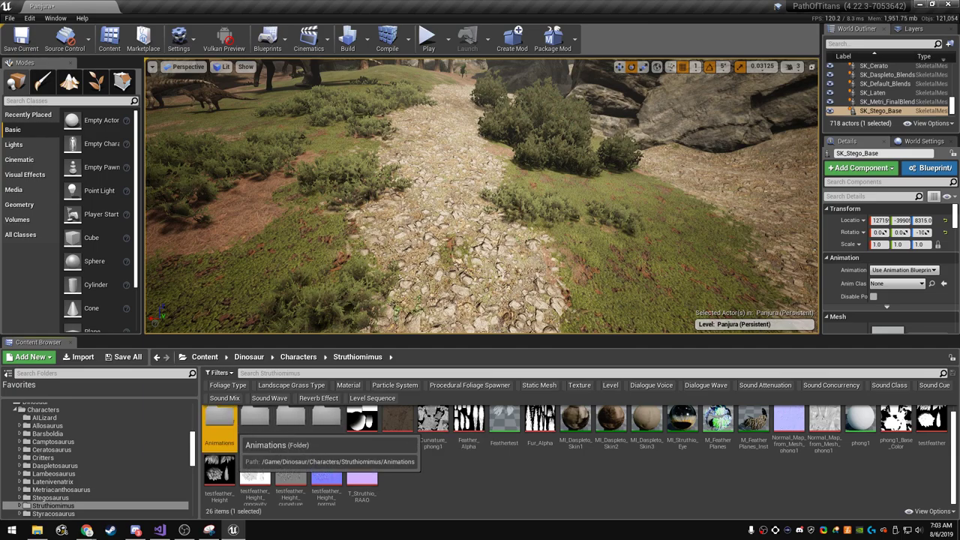
pyautogui.doubleClick(219, 422)
pyautogui.moveTo(326, 478); pyautogui.dragTo(458, 277)
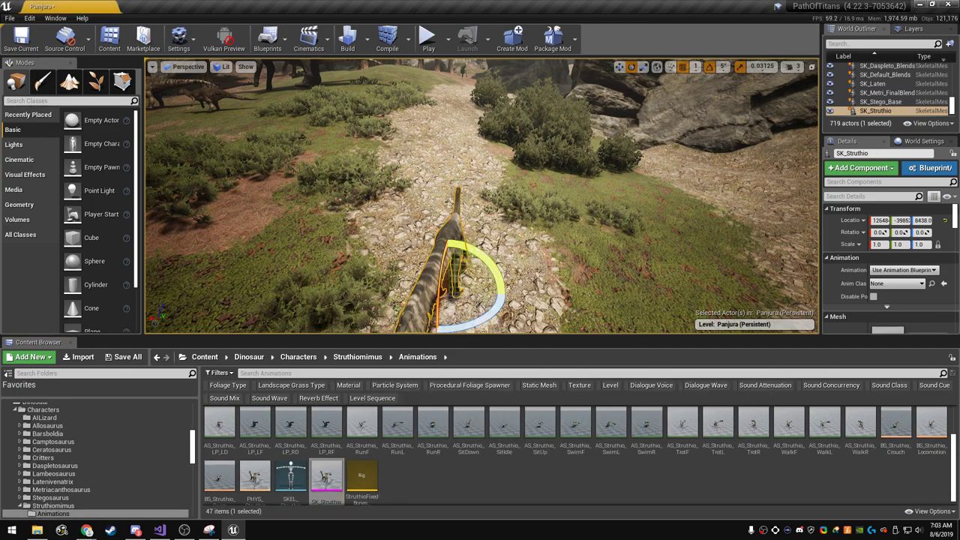
pyautogui.moveTo(469, 324); pyautogui.dragTo(420, 330)
# - Place one SK_Styraco up the path, delete the extra, and turn it sideways
pyautogui.scroll(-3, 71, 496)
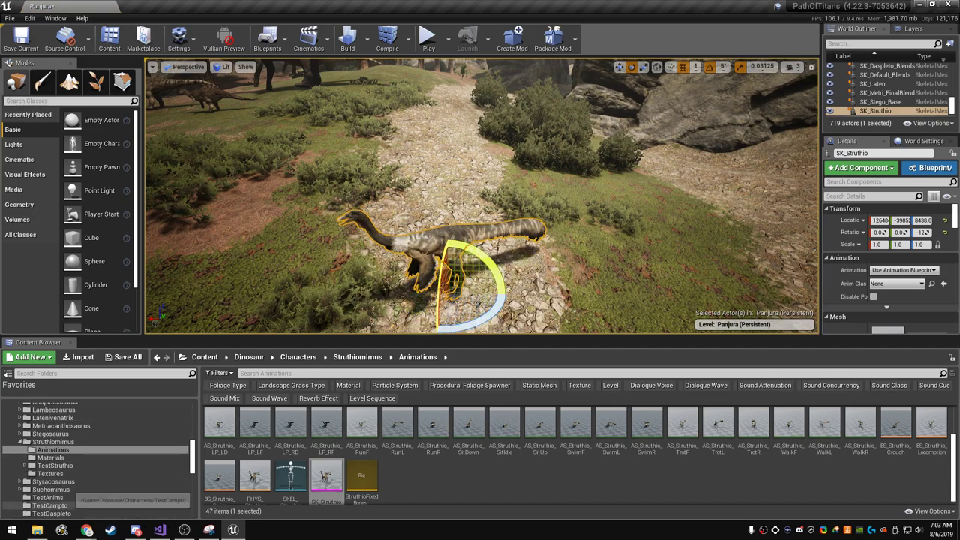
pyautogui.click(52, 482)
pyautogui.moveTo(468, 429); pyautogui.dragTo(487, 300)
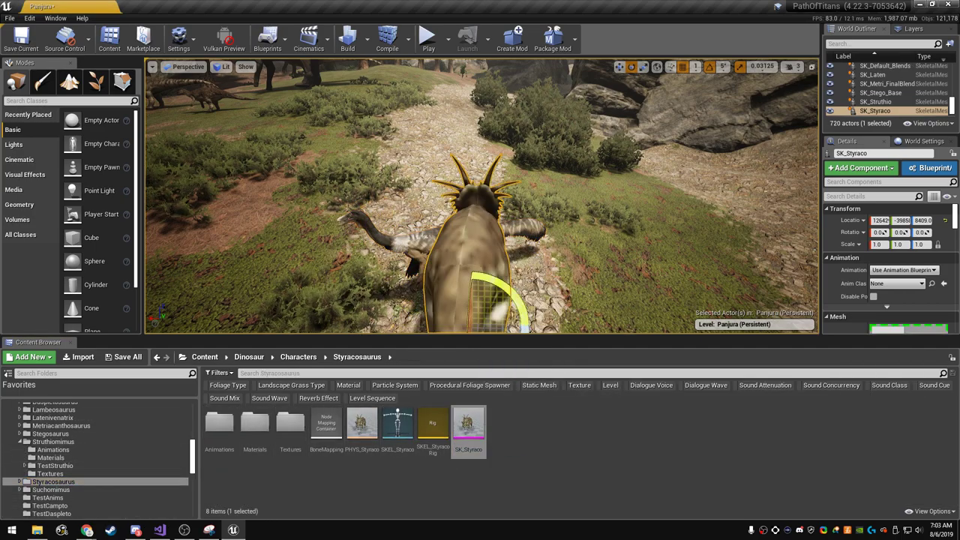
pyautogui.moveTo(468, 429); pyautogui.dragTo(477, 184)
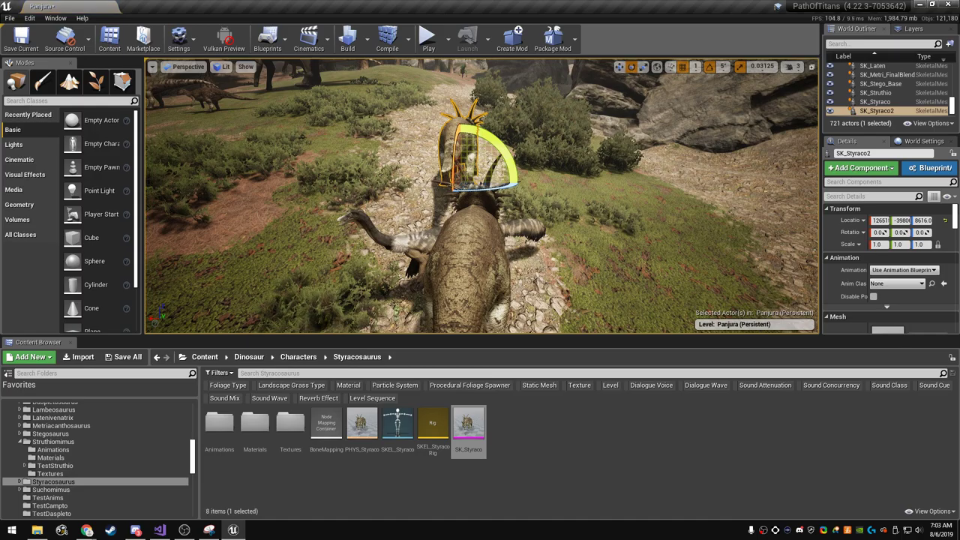
pyautogui.press('Delete')
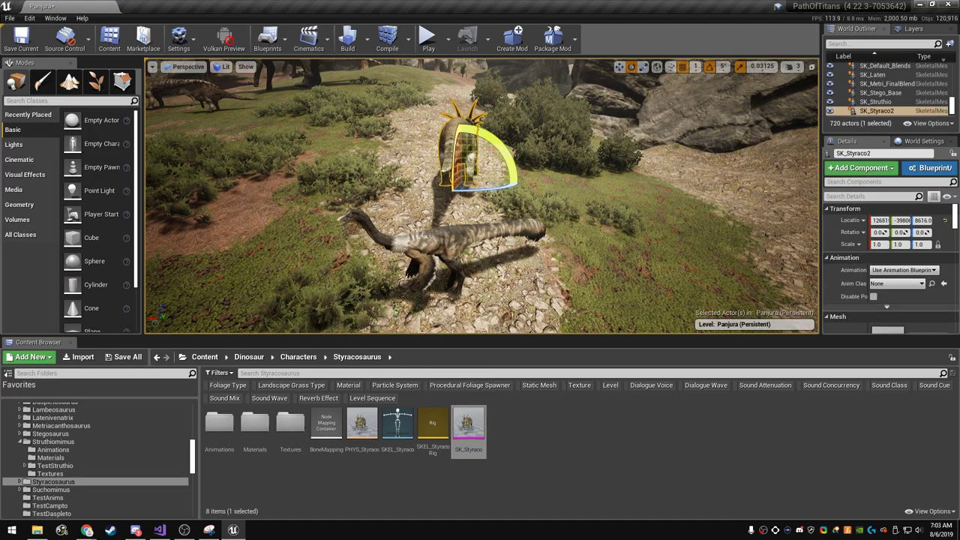
pyautogui.moveTo(499, 146); pyautogui.dragTo(436, 154)
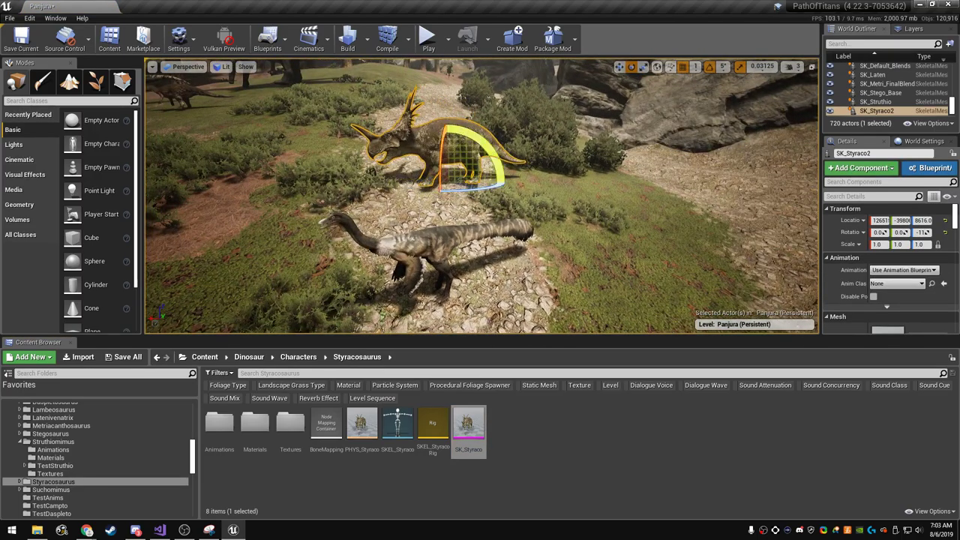
# - Select the Styracosaurus, browse to its Element 1 material, and open SA_Styraco_Greenstripe
pyautogui.moveTo(481, 195)
pyautogui.mouseDown(button='right')
pyautogui.moveTo(435, 195)
pyautogui.moveTo(466, 196)
pyautogui.mouseUp(button='right')
pyautogui.press('Escape')
pyautogui.click(480, 217)
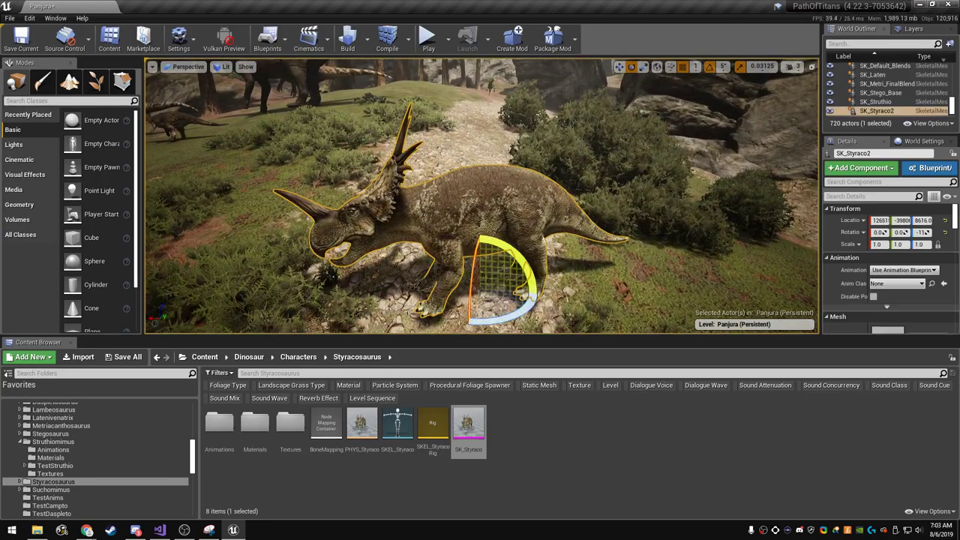
pyautogui.scroll(-3, 889, 263)
pyautogui.scroll(-2, 889, 262)
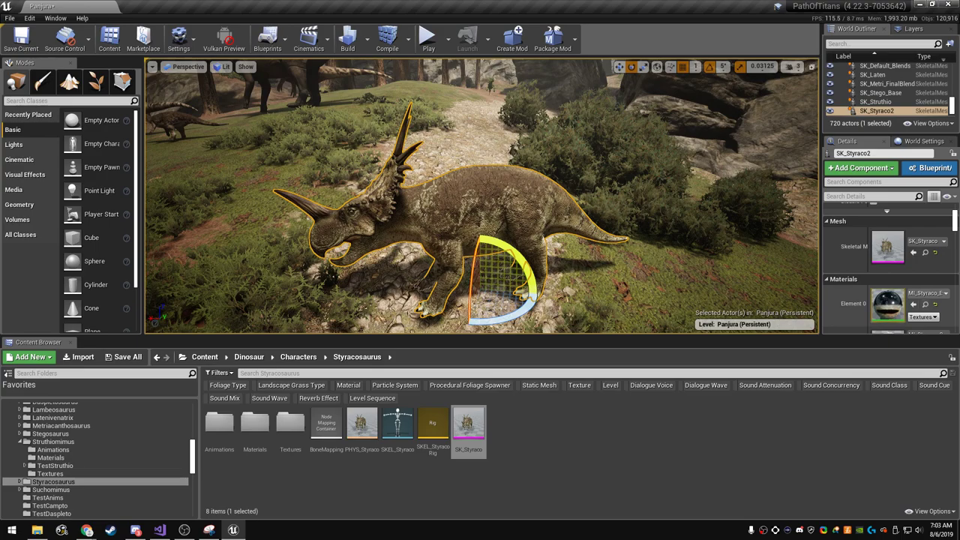
pyautogui.scroll(-2, 98, 458)
pyautogui.scroll(-2, 889, 278)
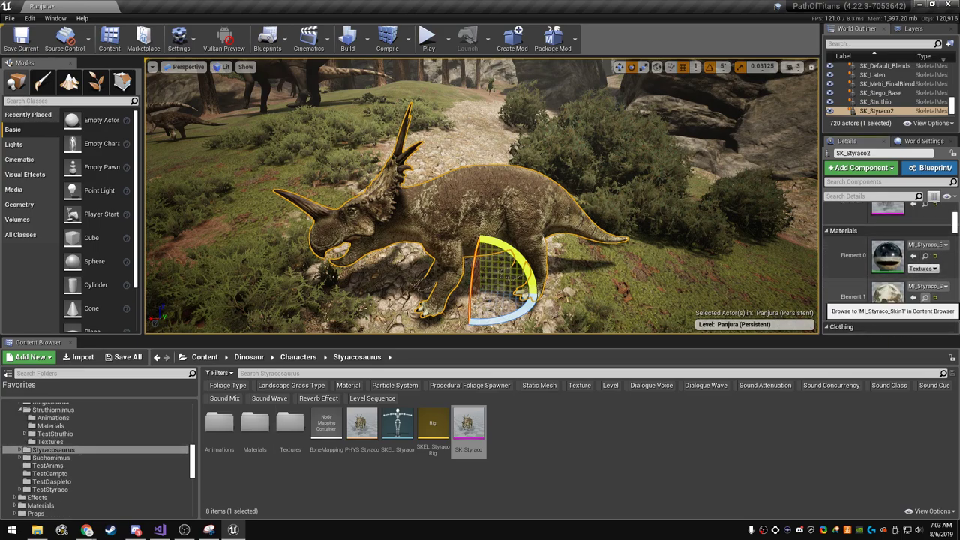
pyautogui.click(925, 297)
pyautogui.doubleClick(291, 424)
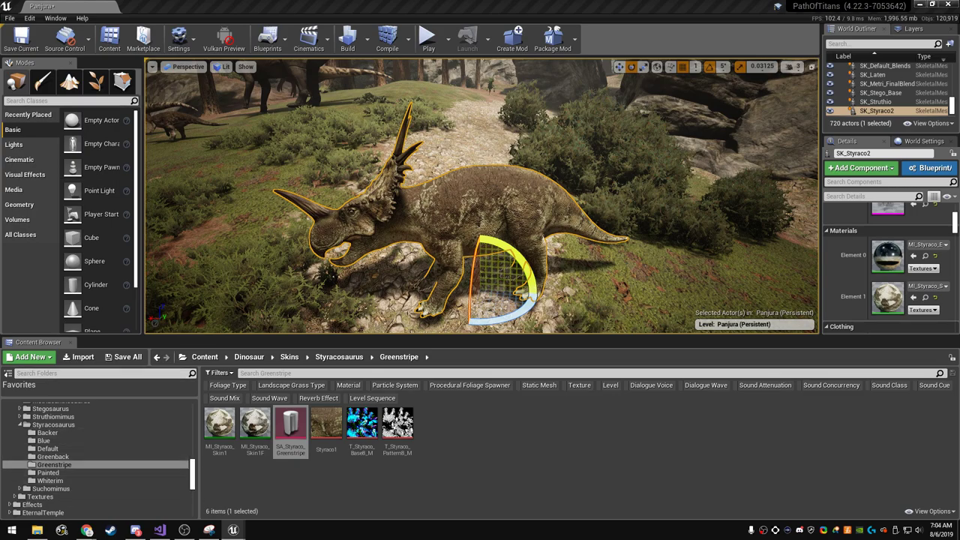
# - Apply the Backer material MI_Styraco_Skin3 to the Styracosaurus and orbit to inspect it
pyautogui.click(47, 433)
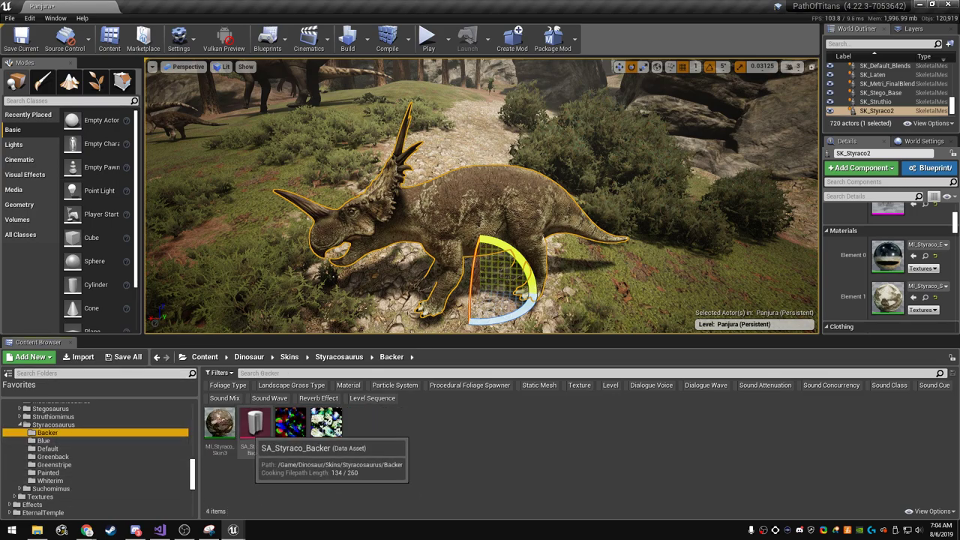
pyautogui.moveTo(220, 424); pyautogui.dragTo(499, 244)
pyautogui.keyDown('alt'); pyautogui.moveTo(481, 195); pyautogui.dragTo(420, 195); pyautogui.keyUp('alt')
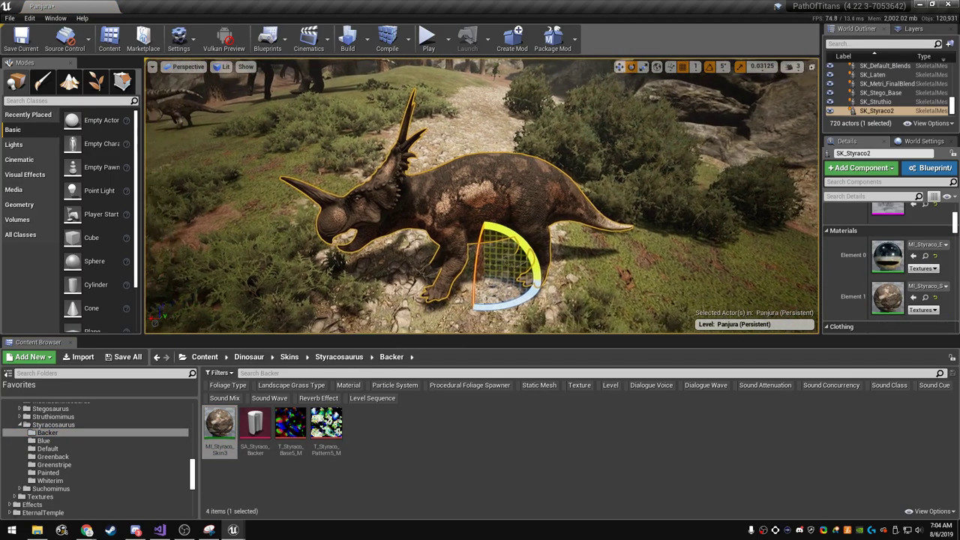
pyautogui.press('Escape')
pyautogui.keyDown('alt'); pyautogui.moveTo(480, 195); pyautogui.dragTo(443, 188); pyautogui.keyUp('alt')
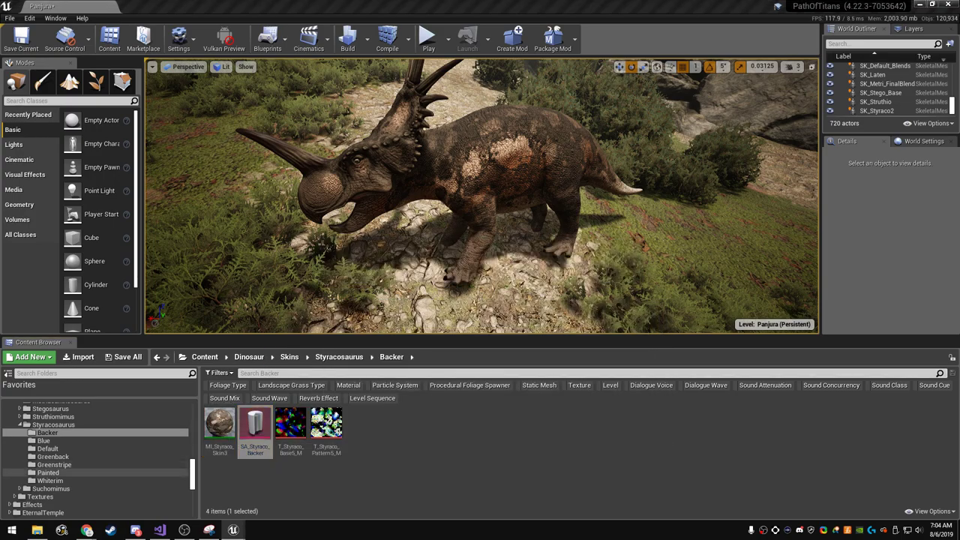
# - Inspect the Default and Backer mask textures, then bring up the SA_Styraco_Backer data asset editor
pyautogui.click(47, 449)
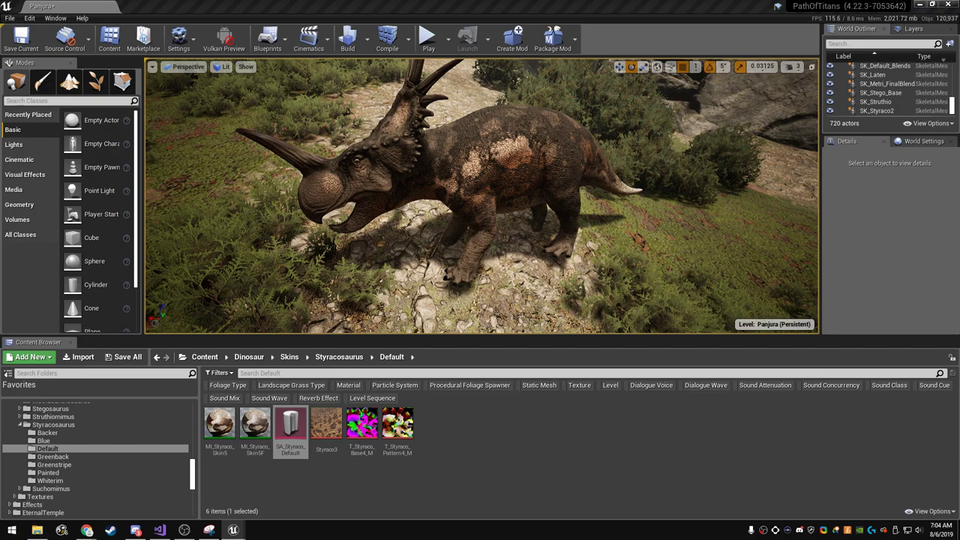
pyautogui.click(327, 425)
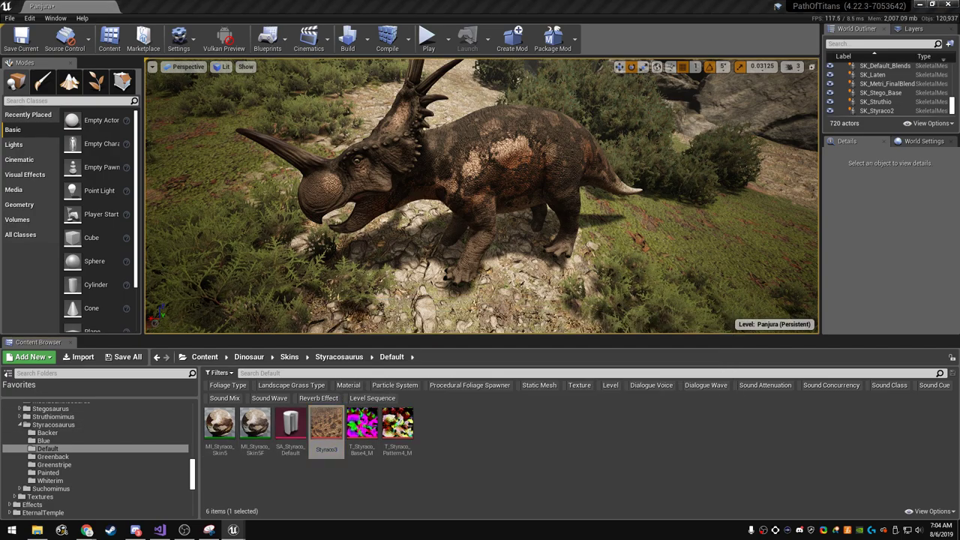
pyautogui.click(290, 424)
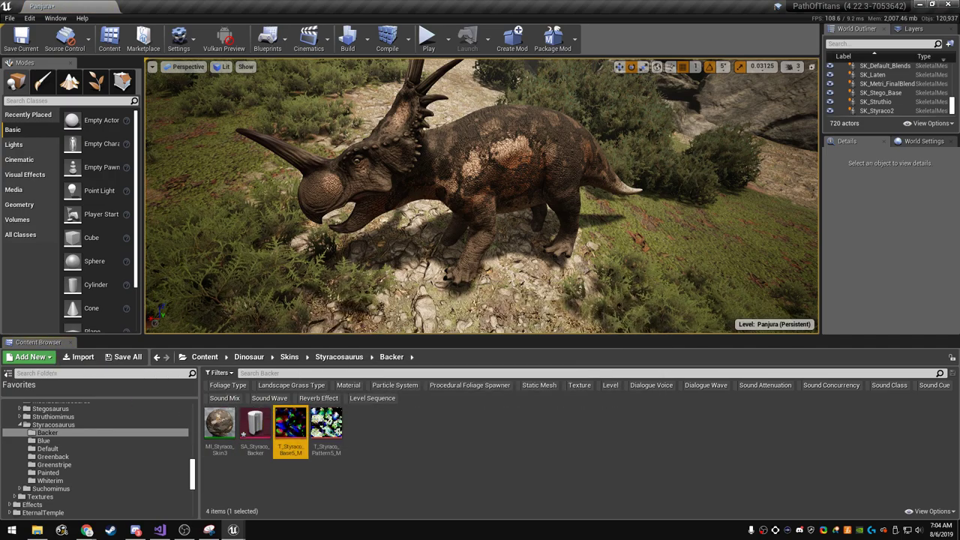
pyautogui.click(326, 426)
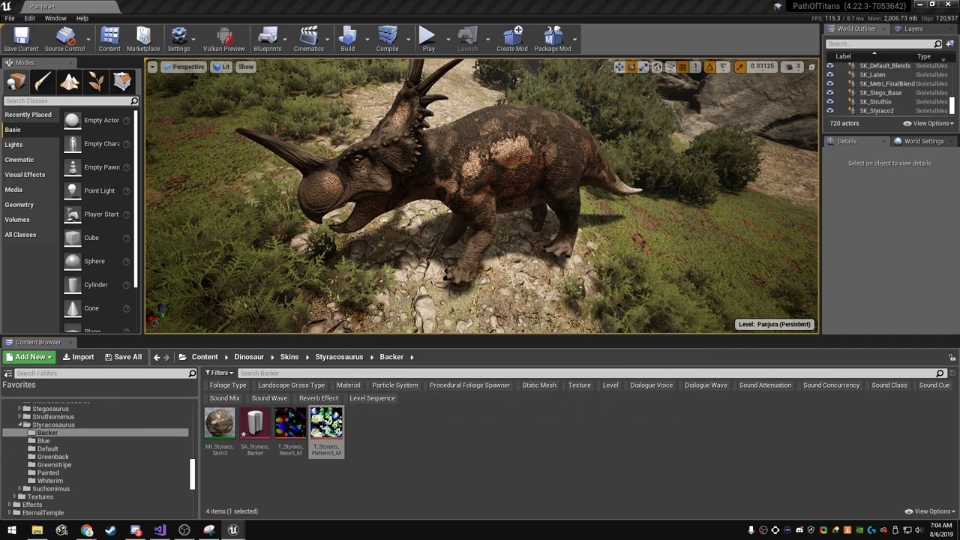
pyautogui.click(326, 426)
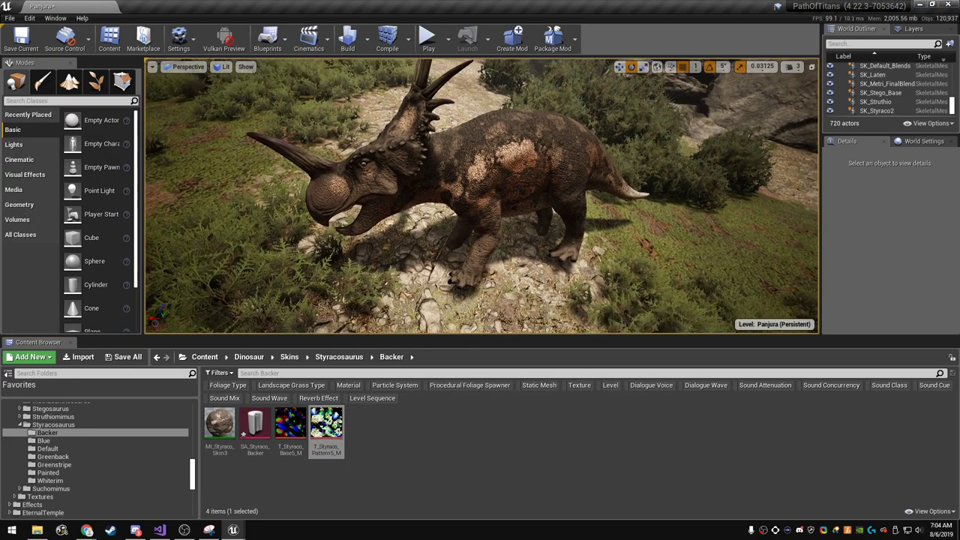
pyautogui.press('F11')
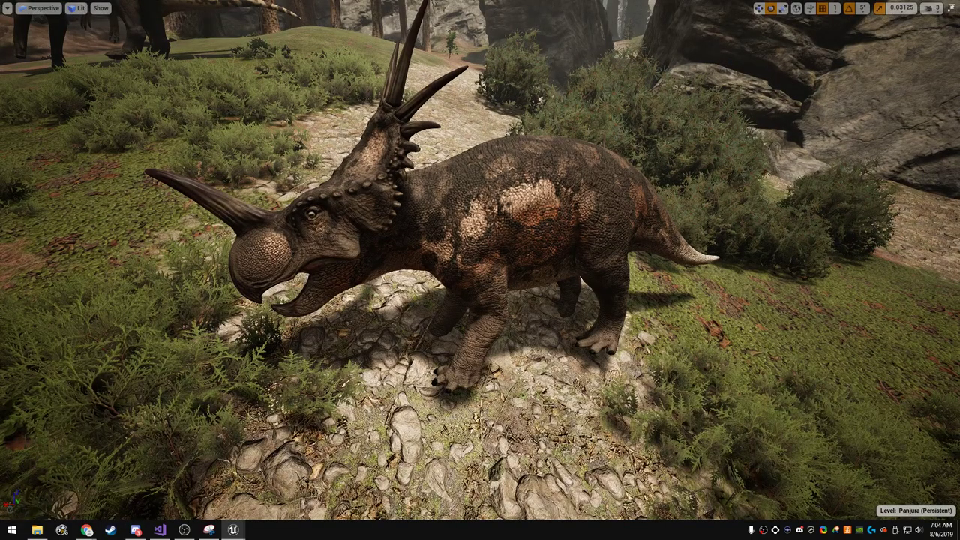
pyautogui.hotkey('alt', 'Tab')
# - Dock the Backer asset window top-left and open MI_Styraco_Skin3 in its own window
pyautogui.moveTo(732, 34); pyautogui.dragTo(460, 34)
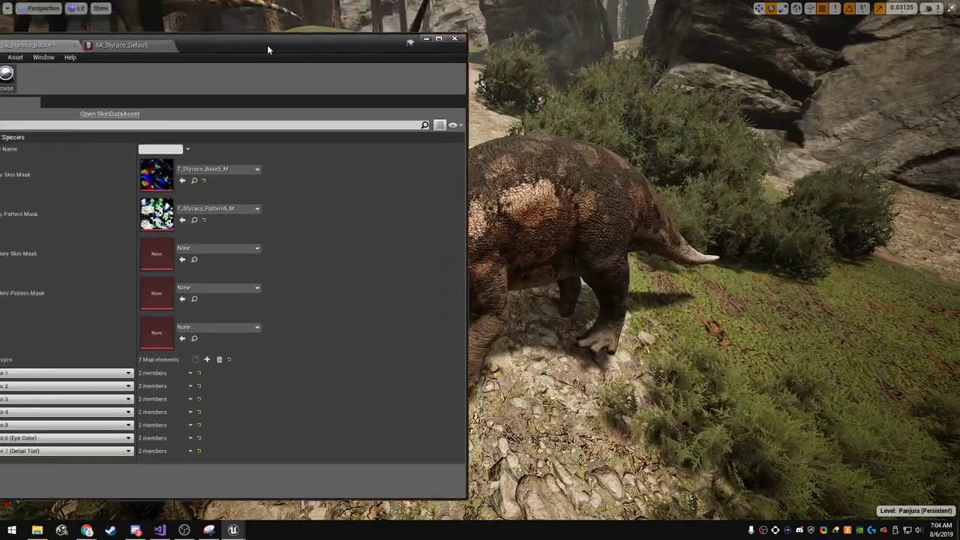
pyautogui.moveTo(660, 225); pyautogui.dragTo(472, 225)
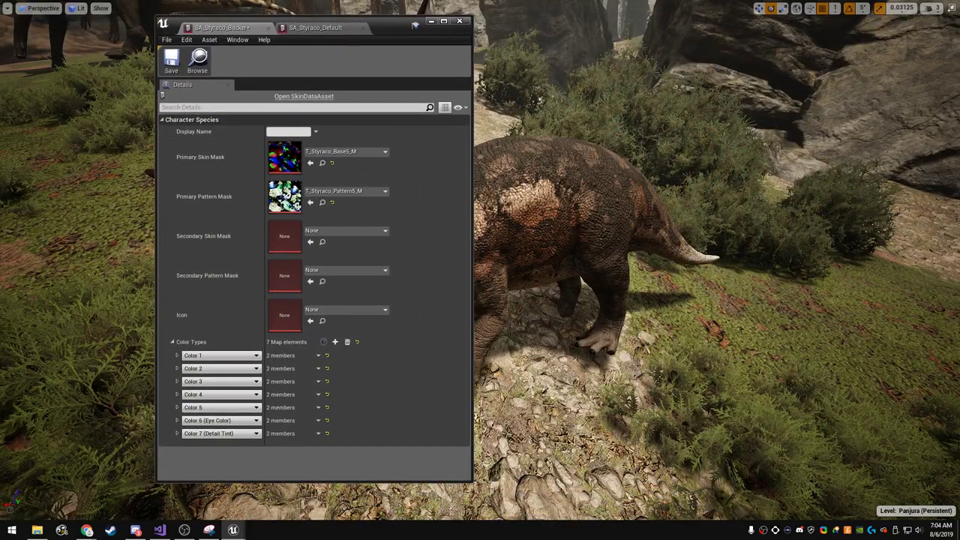
pyautogui.moveTo(375, 27)
pyautogui.mouseDown()
pyautogui.moveTo(230, 14)
pyautogui.moveTo(766, 43)
pyautogui.mouseUp()
pyautogui.press('F11')
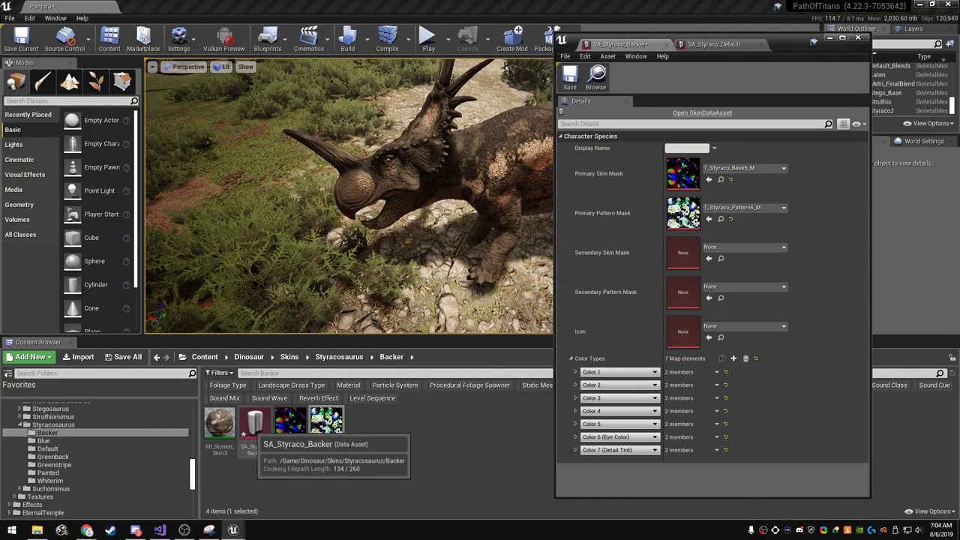
pyautogui.doubleClick(220, 424)
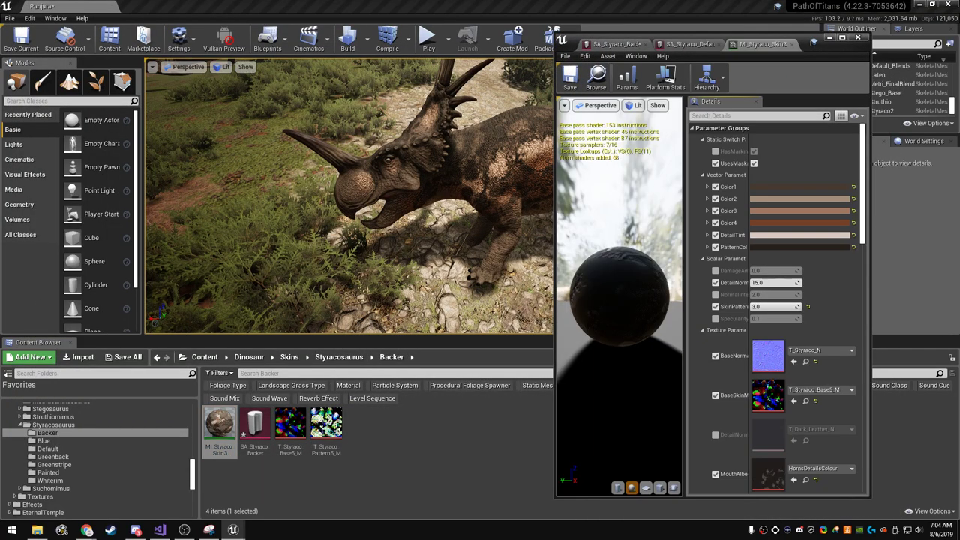
pyautogui.moveTo(763, 44); pyautogui.dragTo(108, 51)
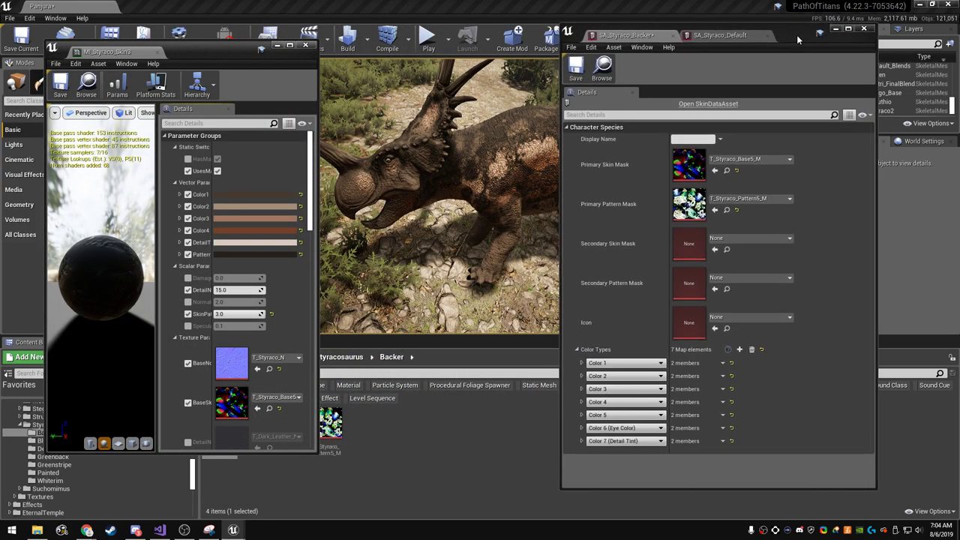
# - Close SA_Styraco_Default and expand the Backer asset's colour type entries, collapsing Eye Color
pyautogui.click(719, 35)
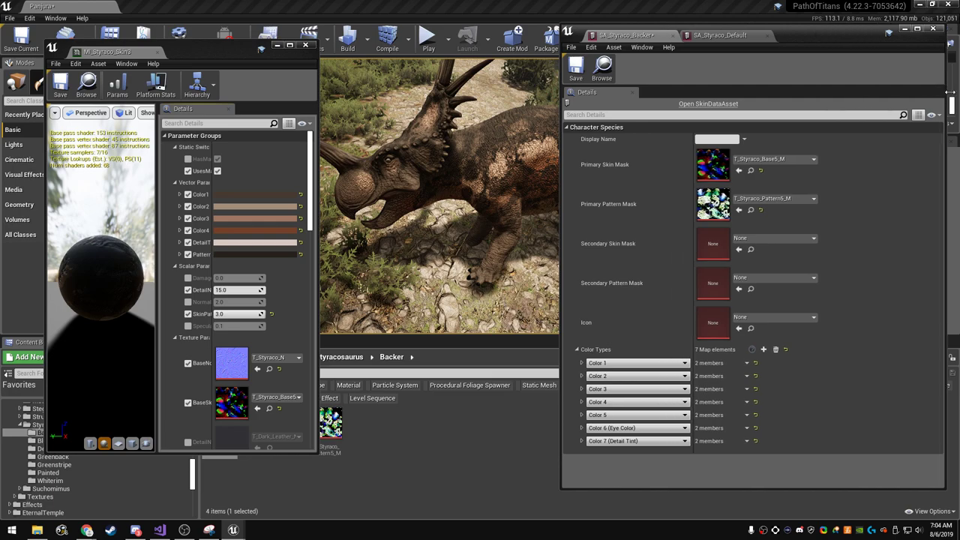
pyautogui.click(768, 36)
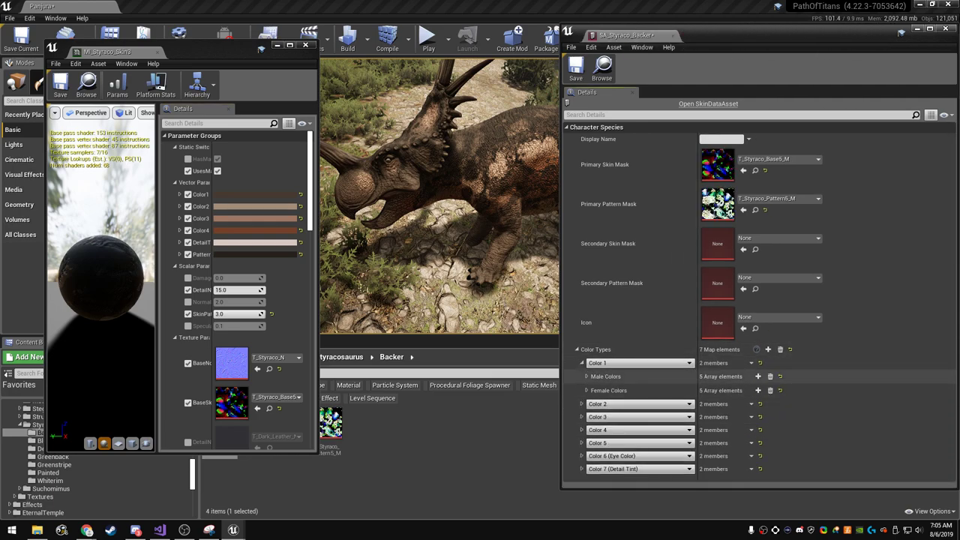
pyautogui.click(583, 443)
pyautogui.click(582, 484)
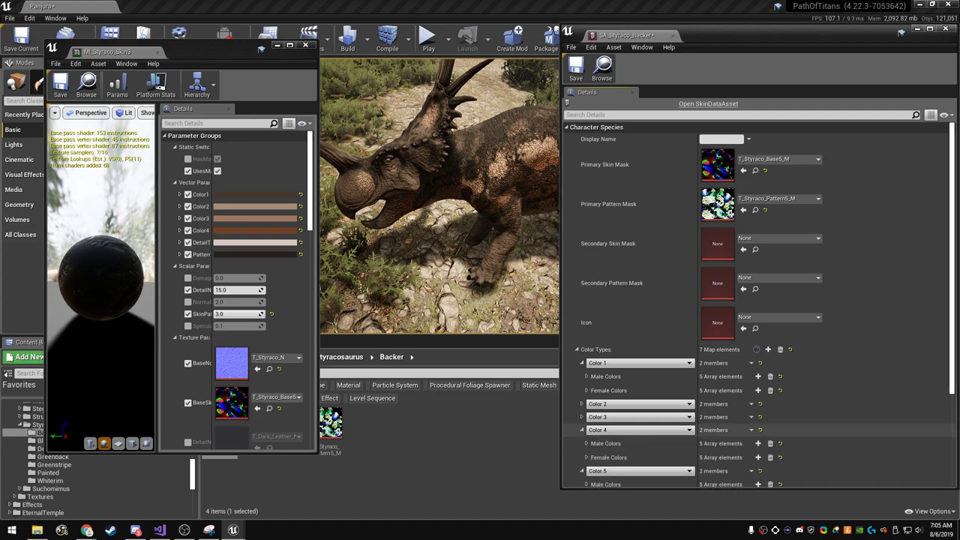
pyautogui.click(582, 430)
pyautogui.click(582, 417)
pyautogui.click(583, 404)
pyautogui.scroll(-3, 593, 408)
pyautogui.click(583, 433)
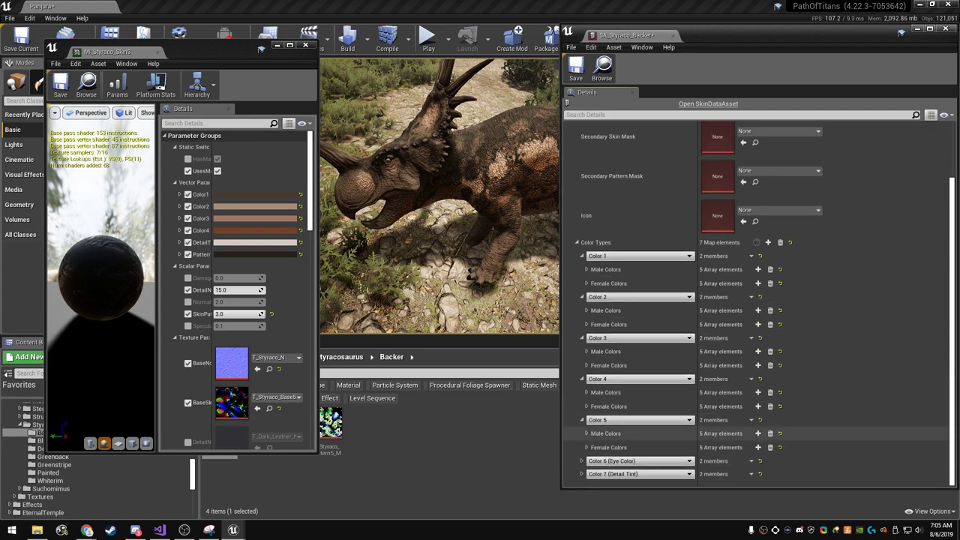
# - Show the Male Colors of Colors 1–5 and copy the material's Color1 value
pyautogui.click(587, 433)
pyautogui.click(586, 392)
pyautogui.click(587, 351)
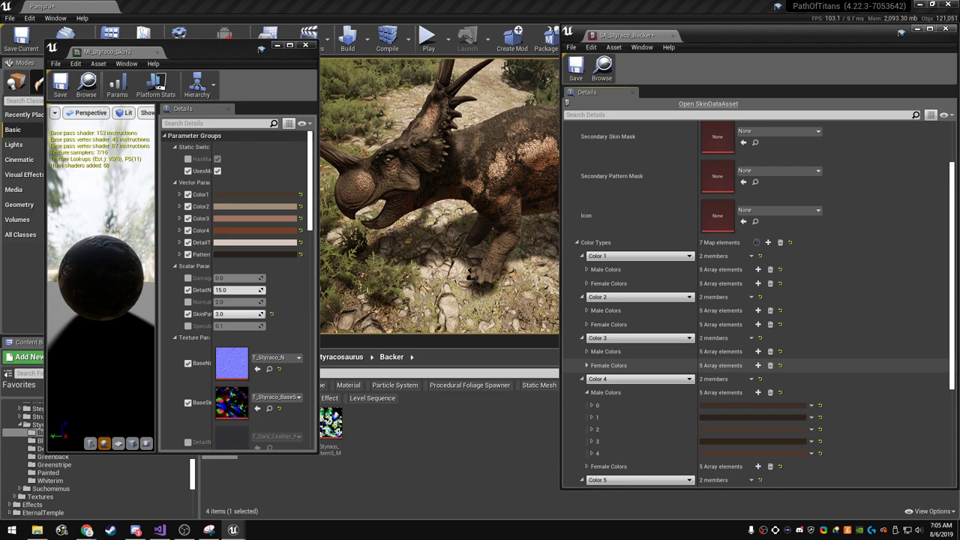
pyautogui.click(587, 310)
pyautogui.click(587, 269)
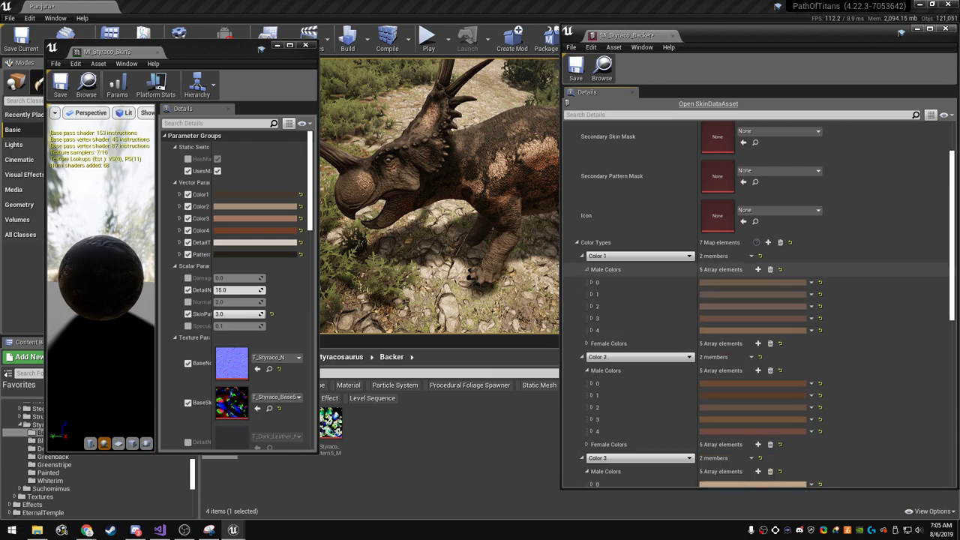
pyautogui.rightClick(236, 194)
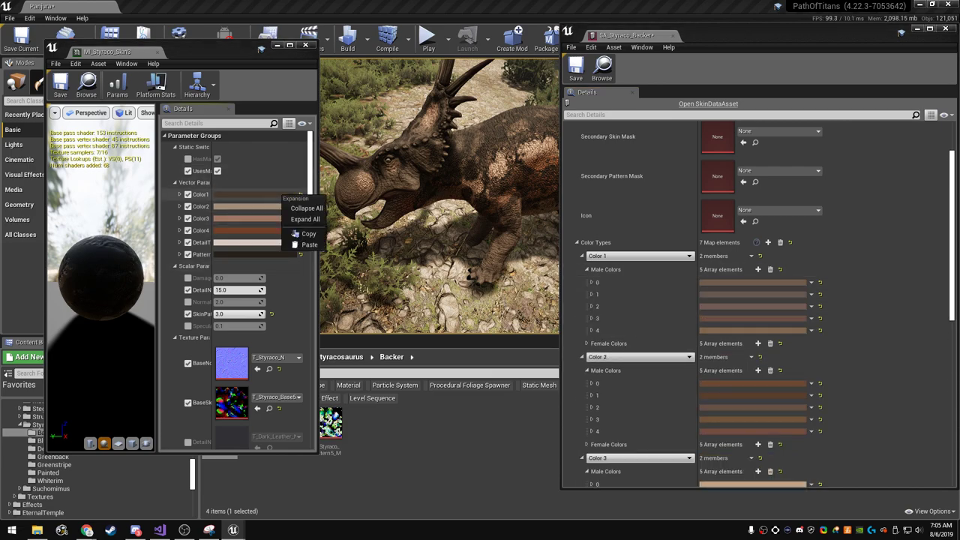
pyautogui.click(263, 234)
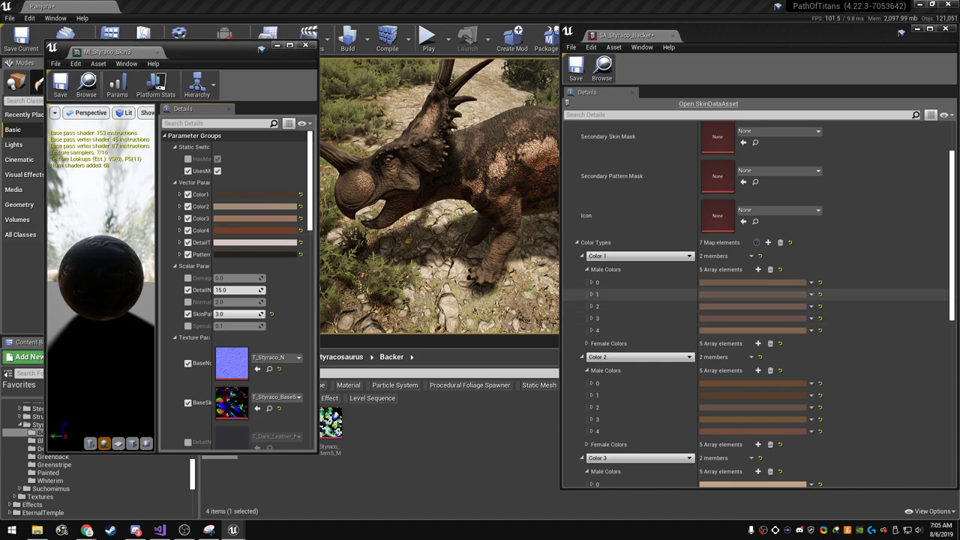
# - Expand all colour arrays so every swatch of the seven colour types is visible
pyautogui.scroll(-3, 600, 303)
pyautogui.scroll(-1, 600, 316)
pyautogui.scroll(-1, 600, 322)
pyautogui.scroll(-1, 600, 338)
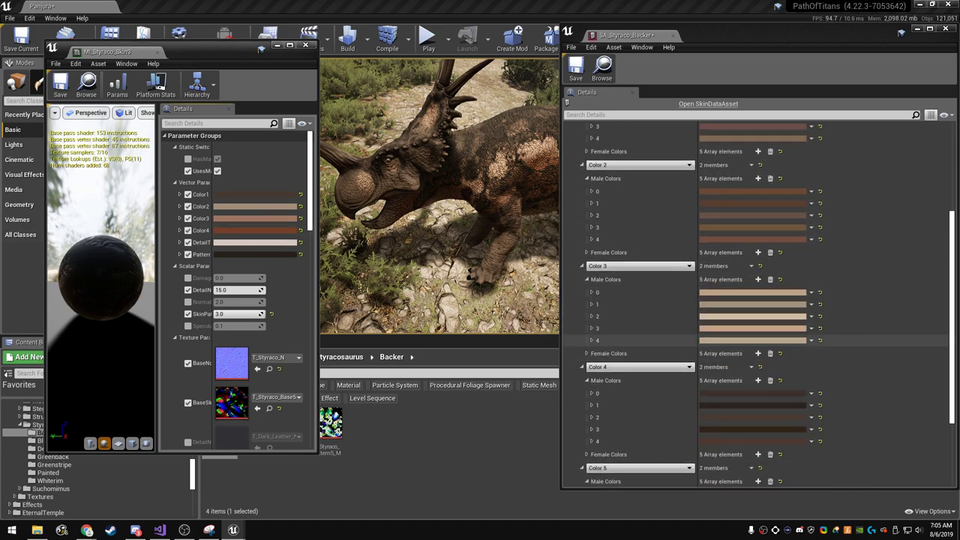
pyautogui.scroll(-1, 600, 348)
pyautogui.scroll(-3, 600, 348)
pyautogui.scroll(-3, 623, 349)
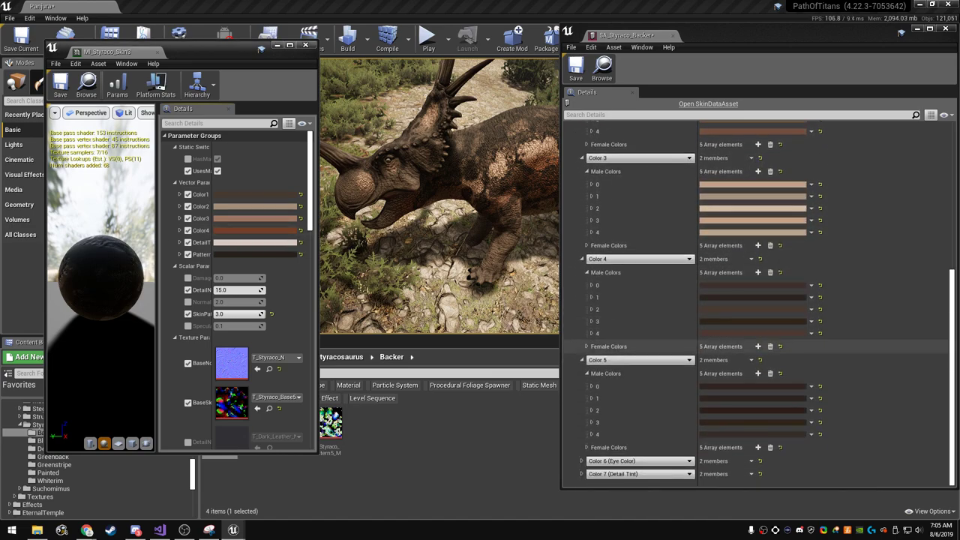
pyautogui.rightClick(624, 273)
pyautogui.click(646, 299)
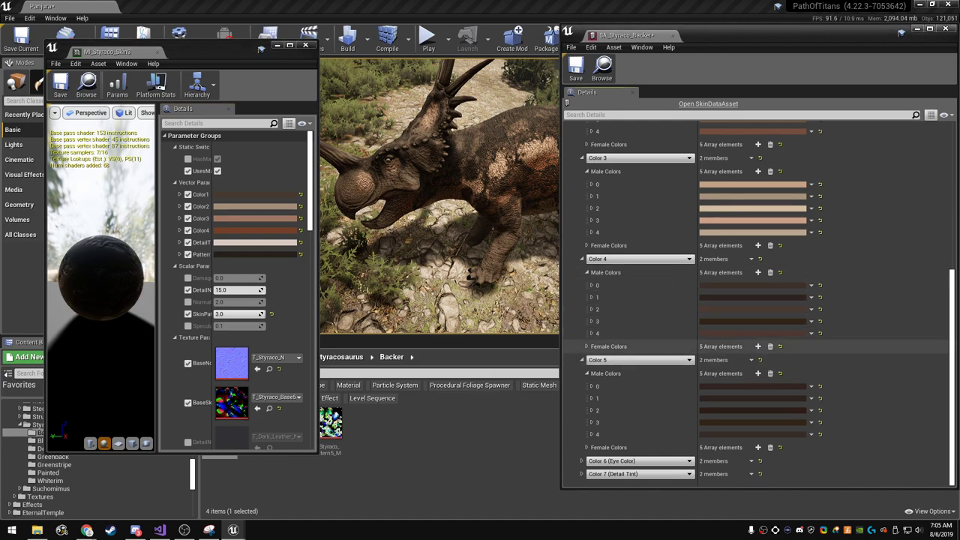
pyautogui.scroll(4, 645, 285)
pyautogui.scroll(5, 645, 277)
pyautogui.scroll(2, 645, 273)
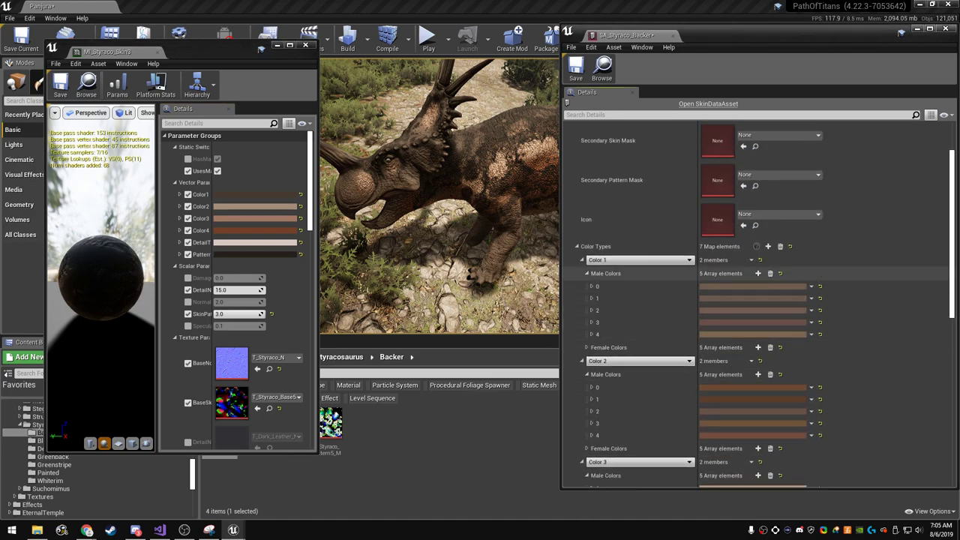
# - Paste the material's Color1 brown into Color 1's male colours and element 0
pyautogui.rightClick(626, 273)
pyautogui.click(649, 323)
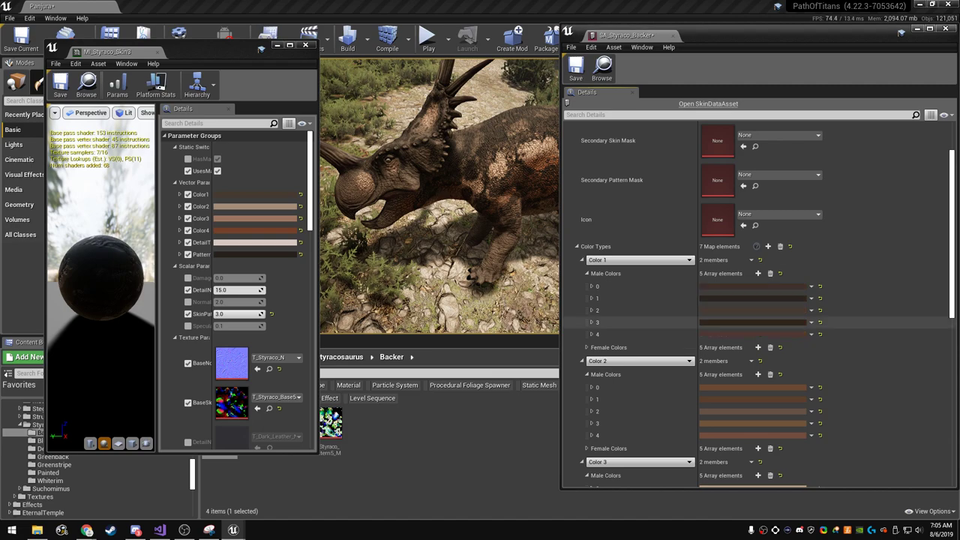
pyautogui.rightClick(249, 195)
pyautogui.click(262, 234)
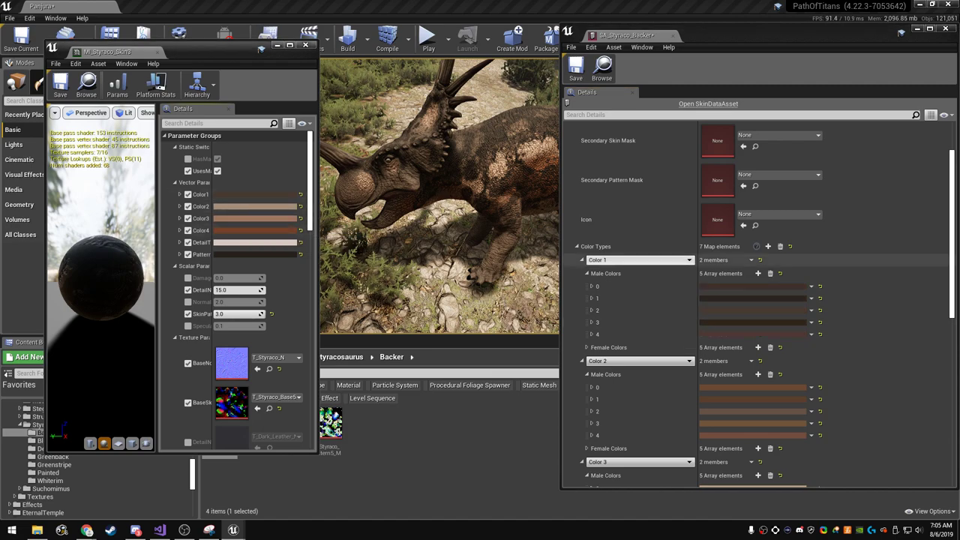
pyautogui.rightClick(634, 286)
pyautogui.click(654, 335)
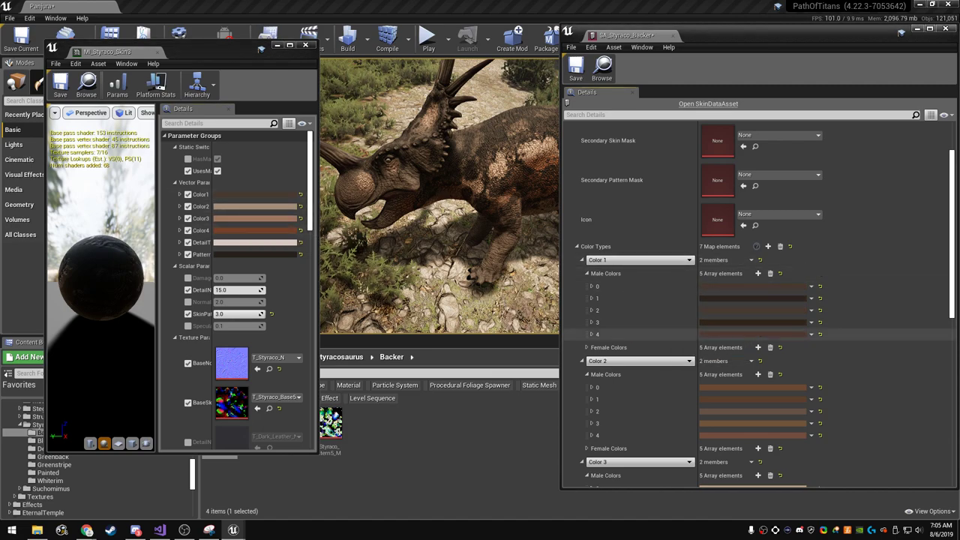
# - Make Color 1 element 2 a lighter, more saturated brown
pyautogui.click(754, 310)
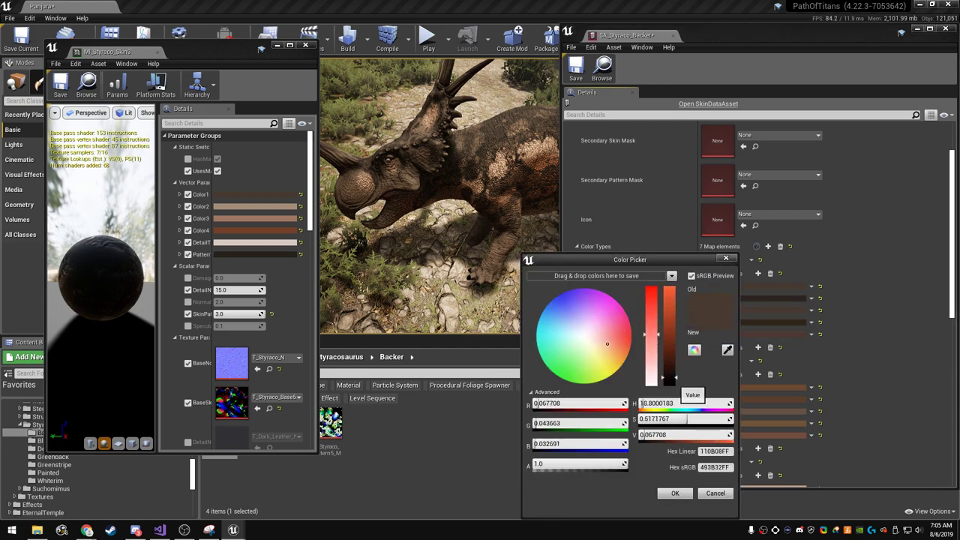
pyautogui.moveTo(668, 377); pyautogui.dragTo(669, 371)
pyautogui.moveTo(651, 333); pyautogui.dragTo(651, 313)
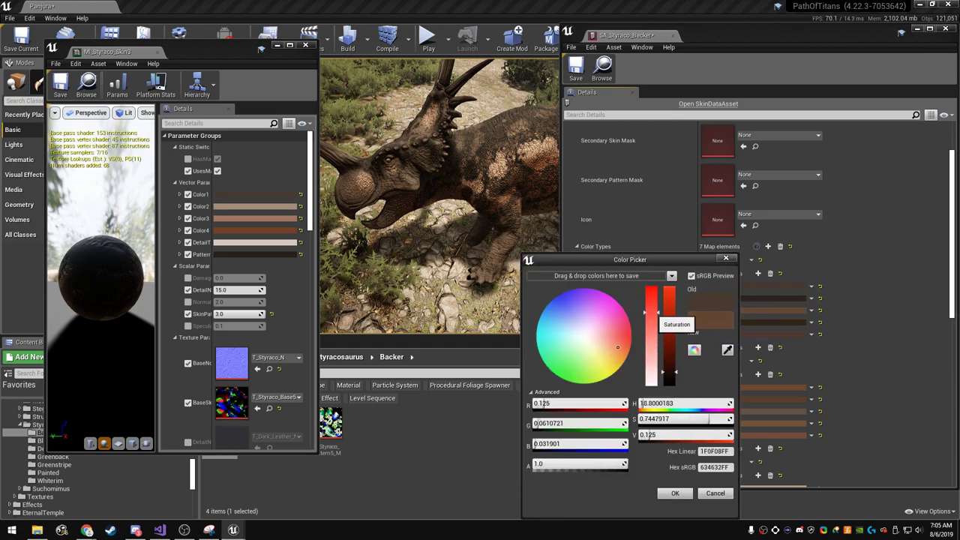
pyautogui.click(675, 493)
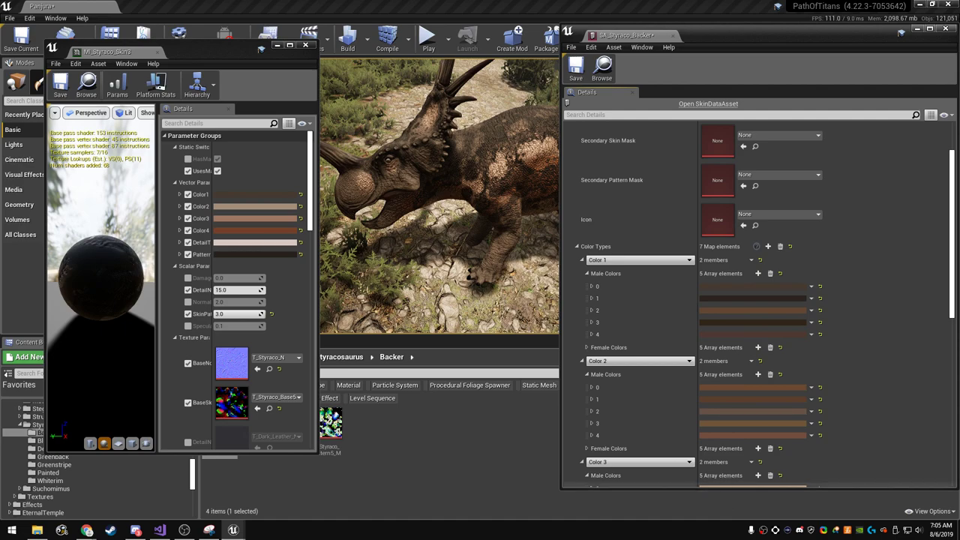
# - Copy Color 3's tan male colours into Color 2's male colours
pyautogui.rightClick(216, 207)
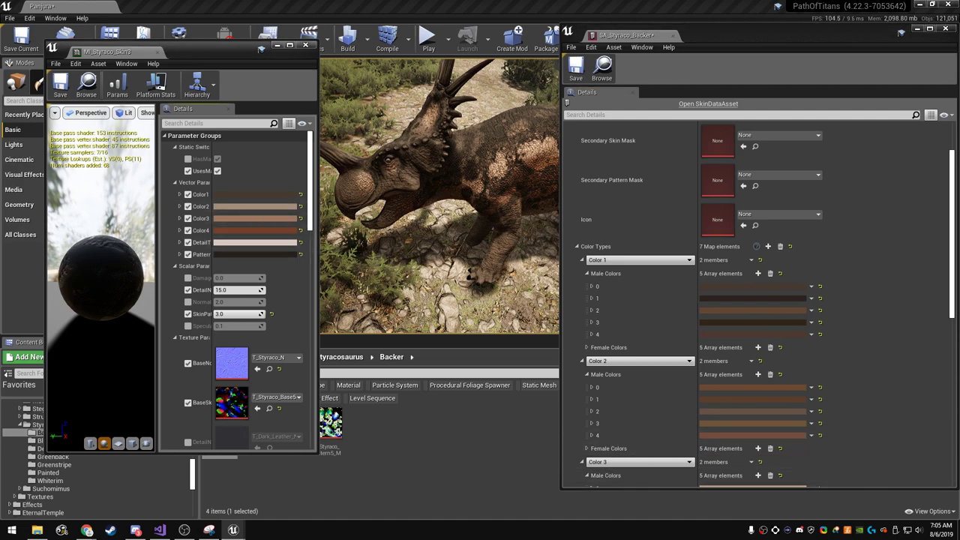
pyautogui.scroll(-2, 637, 330)
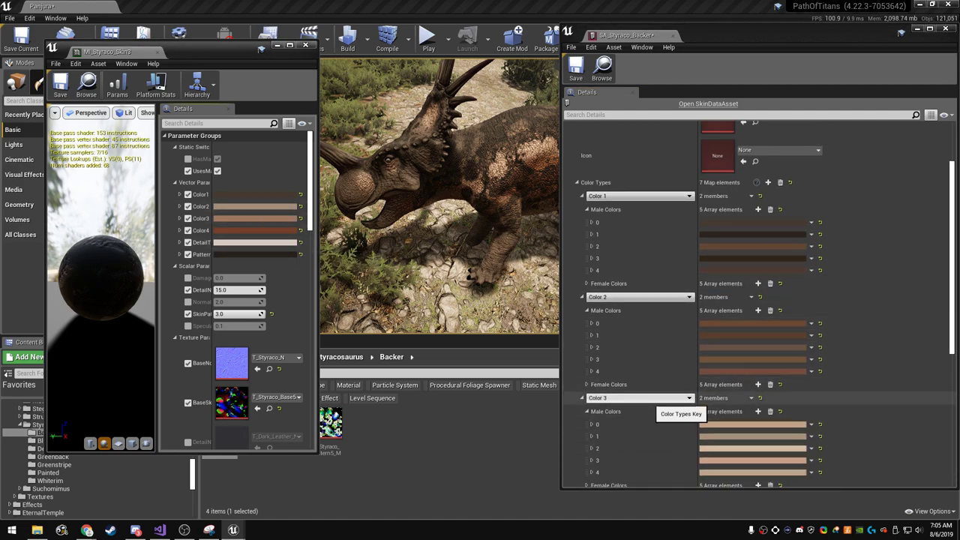
pyautogui.rightClick(635, 412)
pyautogui.click(659, 451)
pyautogui.rightClick(615, 311)
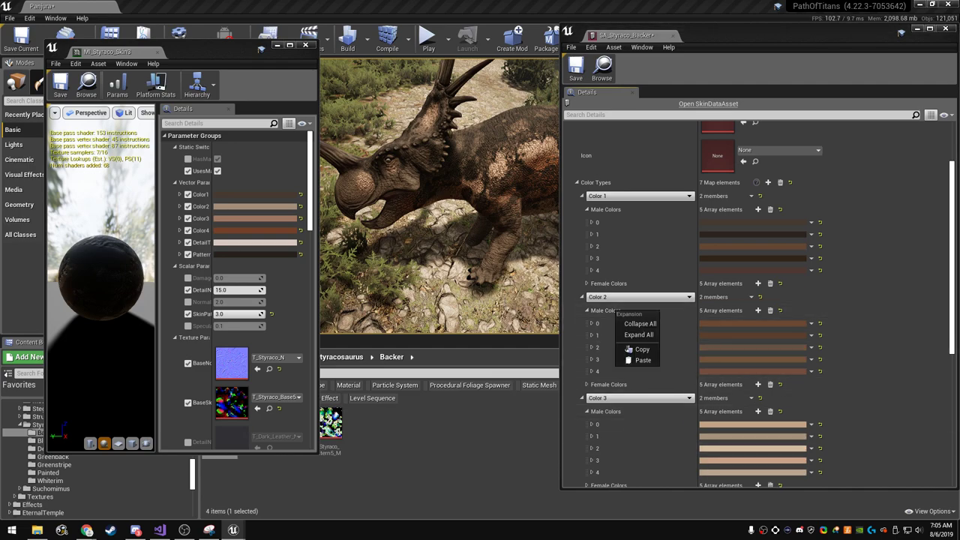
pyautogui.click(638, 360)
# - Paste the material's Color2 value into a Color 2 male colour element
pyautogui.rightClick(245, 208)
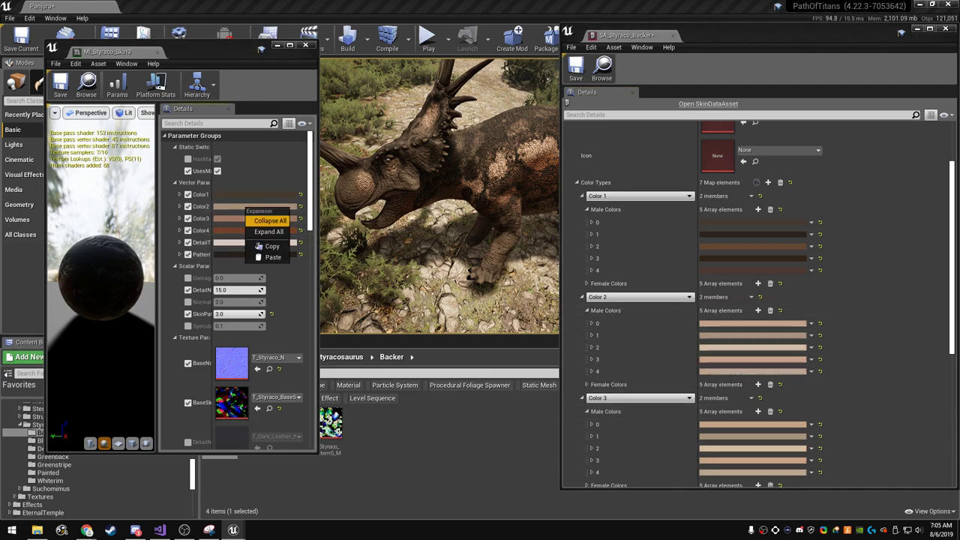
pyautogui.click(268, 247)
pyautogui.rightClick(751, 331)
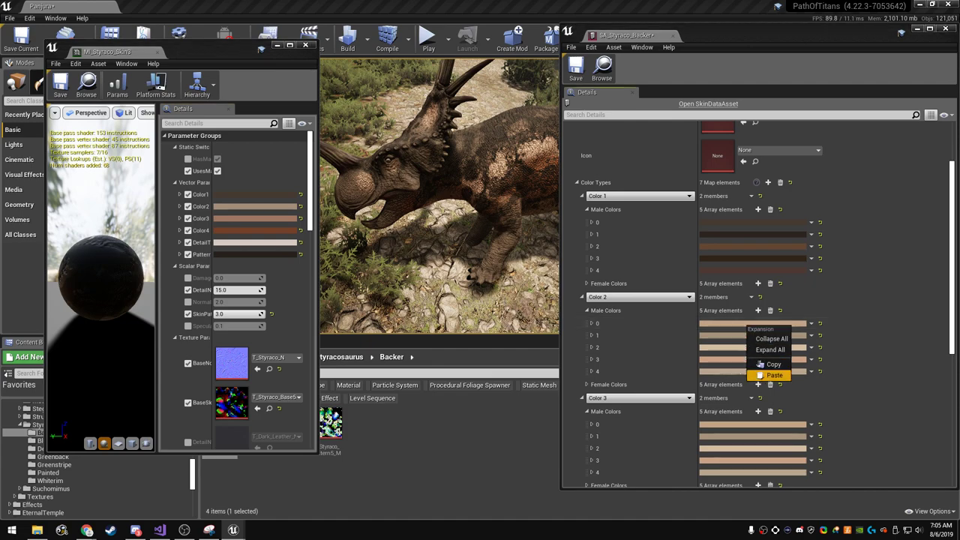
pyautogui.click(766, 379)
# - Darken Color 2 element 1, saturate another swatch, and confirm element 4's colour
pyautogui.click(750, 336)
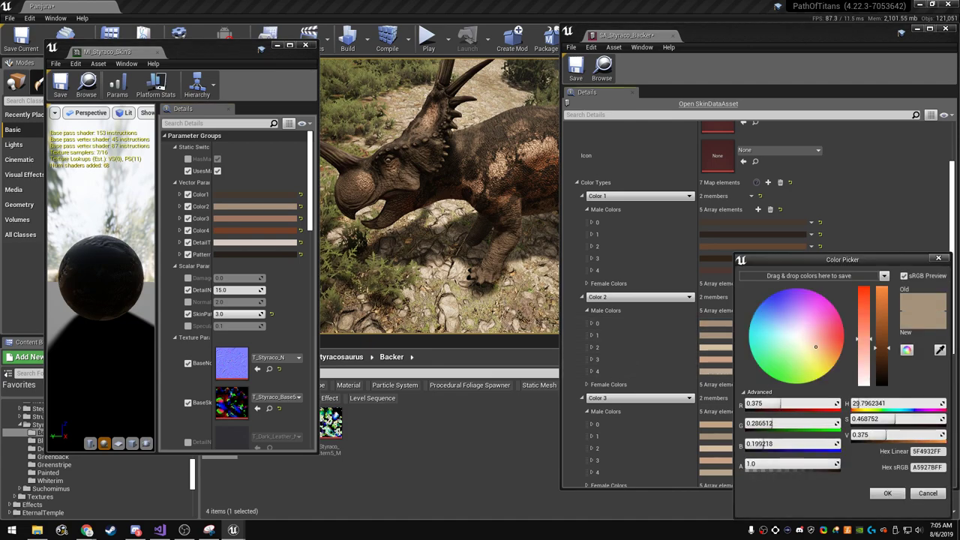
pyautogui.moveTo(883, 357); pyautogui.dragTo(882, 363)
pyautogui.click(888, 493)
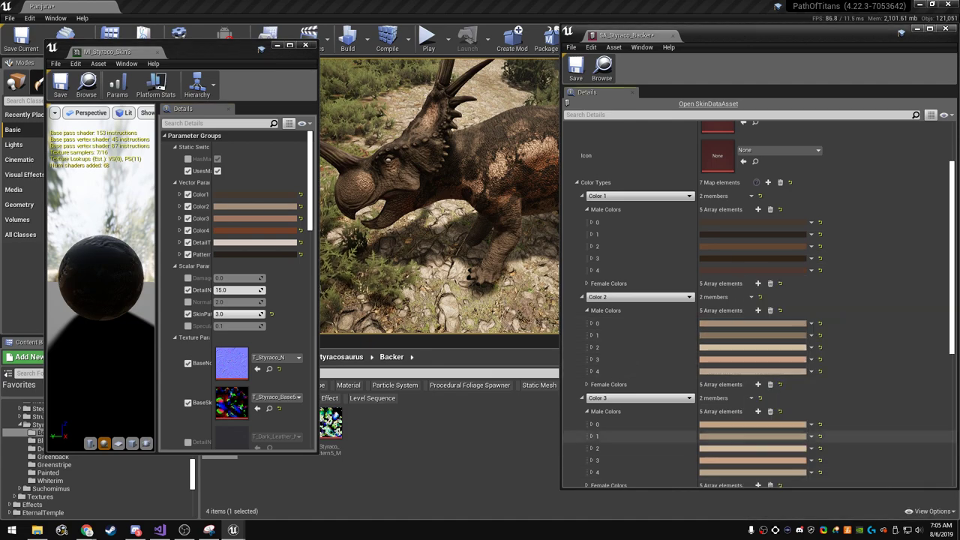
pyautogui.click(750, 360)
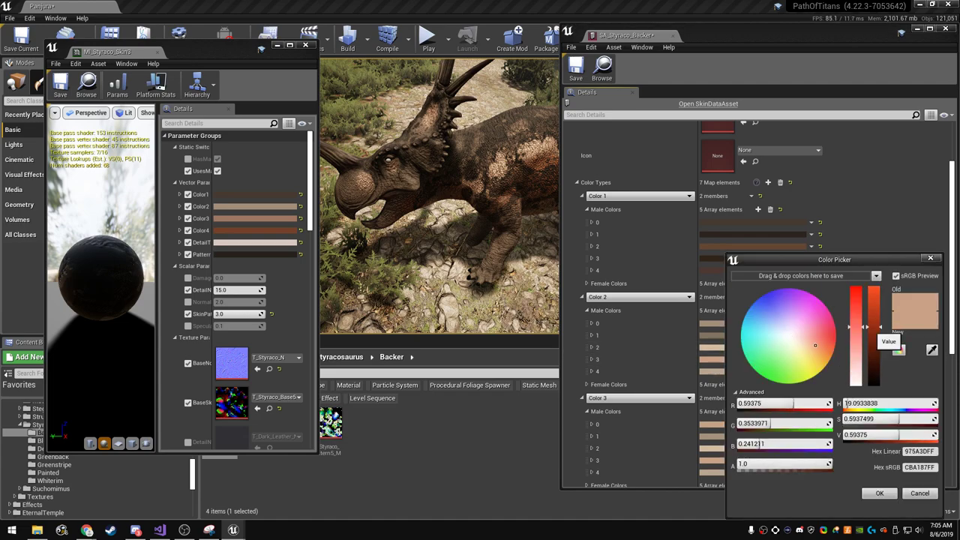
pyautogui.moveTo(856, 327); pyautogui.dragTo(856, 315)
pyautogui.press('Return')
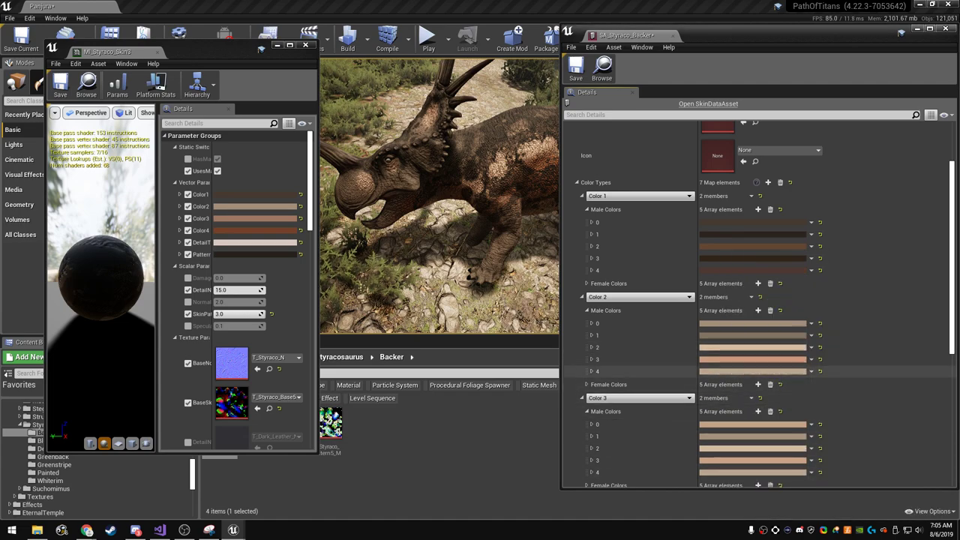
pyautogui.click(750, 371)
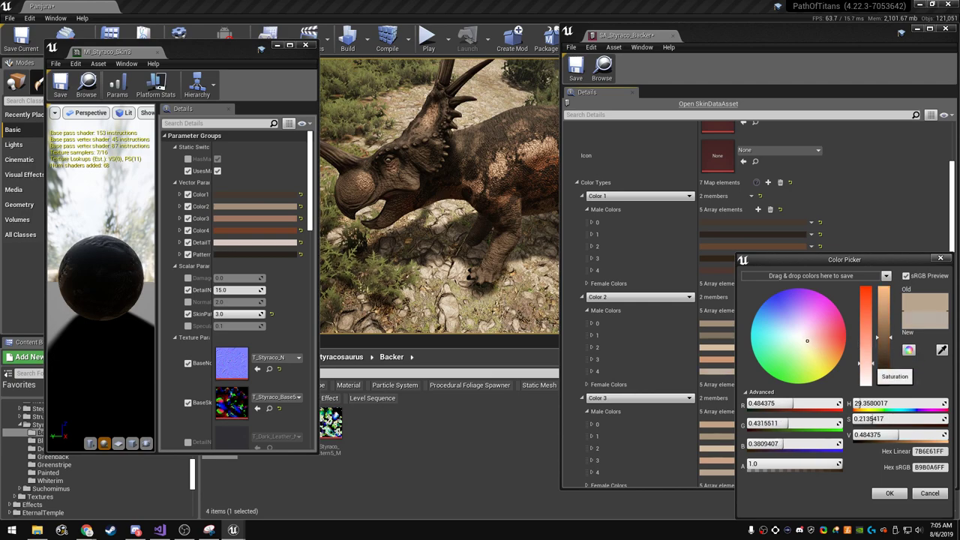
pyautogui.click(889, 493)
# - Paste the reddish-brown into Color 3 male elements 0 through 4
pyautogui.scroll(-3, 758, 312)
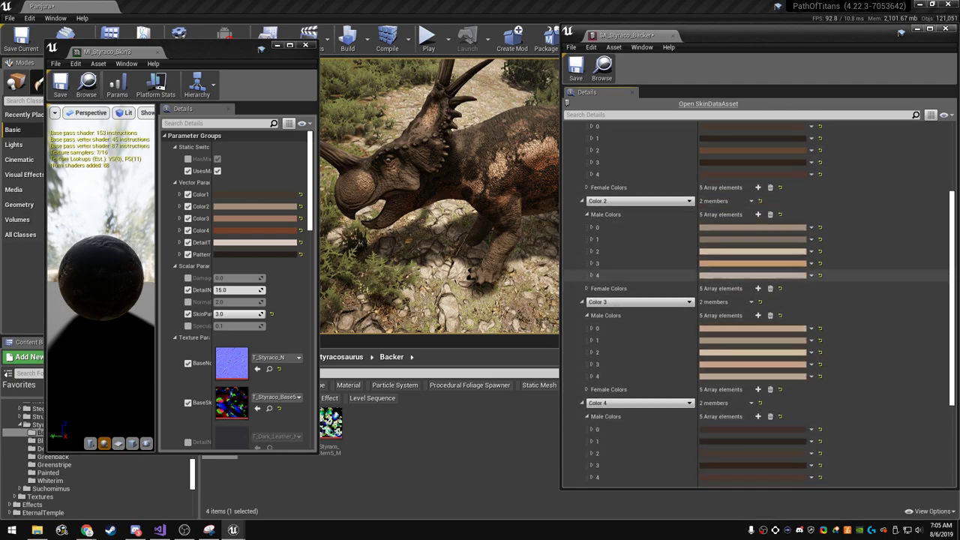
pyautogui.rightClick(235, 229)
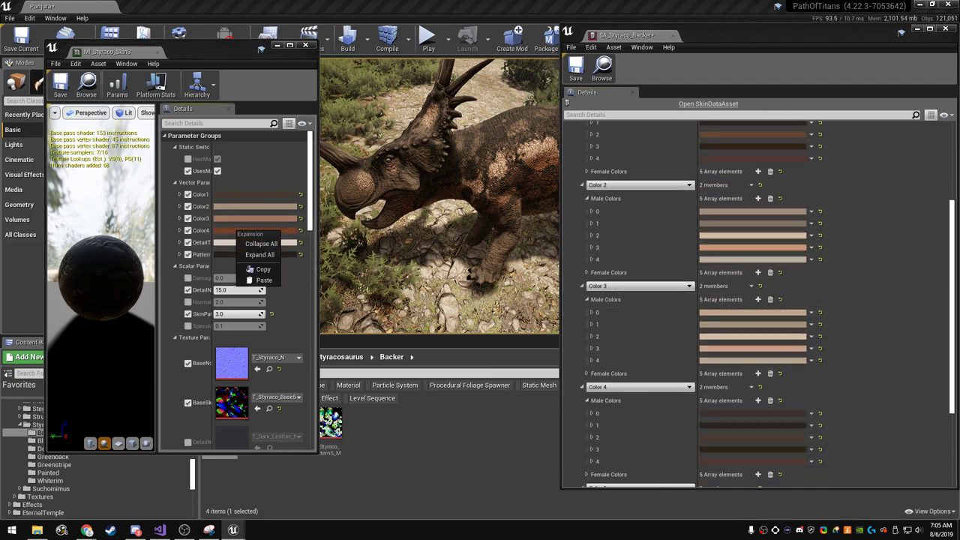
pyautogui.press('Escape')
pyautogui.rightClick(743, 313)
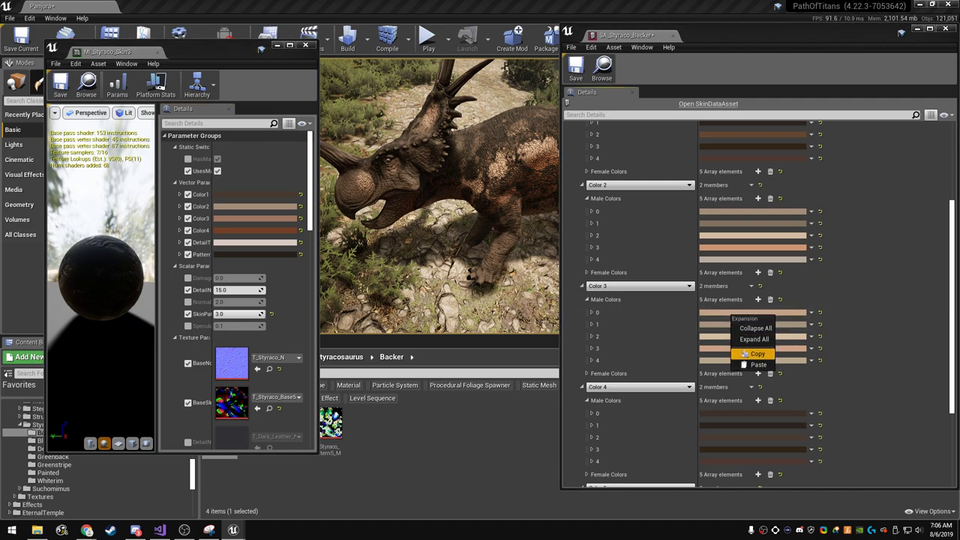
pyautogui.click(750, 354)
pyautogui.rightClick(743, 324)
pyautogui.click(750, 363)
pyautogui.rightClick(739, 336)
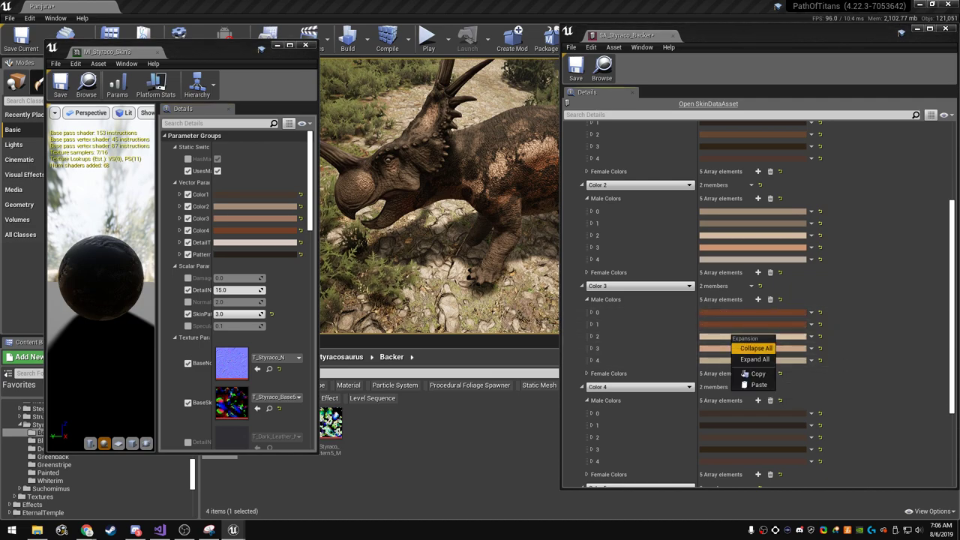
pyautogui.click(759, 389)
pyautogui.rightClick(739, 348)
pyautogui.click(759, 401)
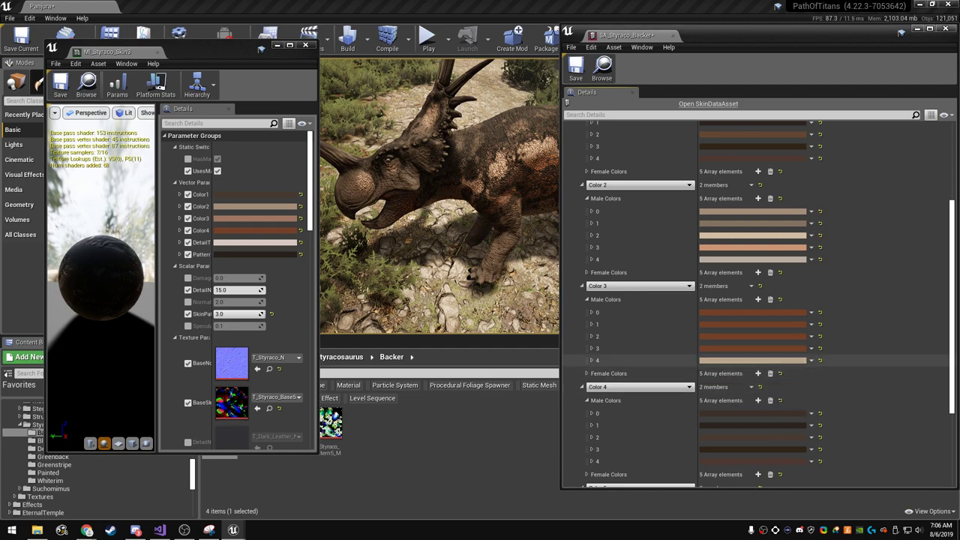
pyautogui.rightClick(739, 360)
pyautogui.click(759, 412)
# - Brighten Color 3 male element 3 to a warmer orange-brown, discarding two trial edits
pyautogui.click(753, 324)
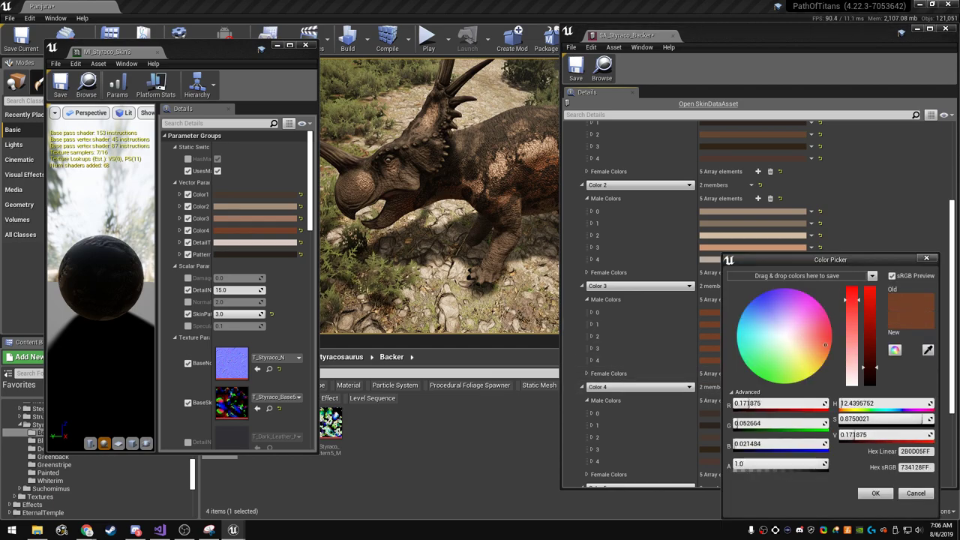
pyautogui.moveTo(825, 345)
pyautogui.mouseDown()
pyautogui.moveTo(821, 353)
pyautogui.moveTo(870, 362)
pyautogui.mouseUp()
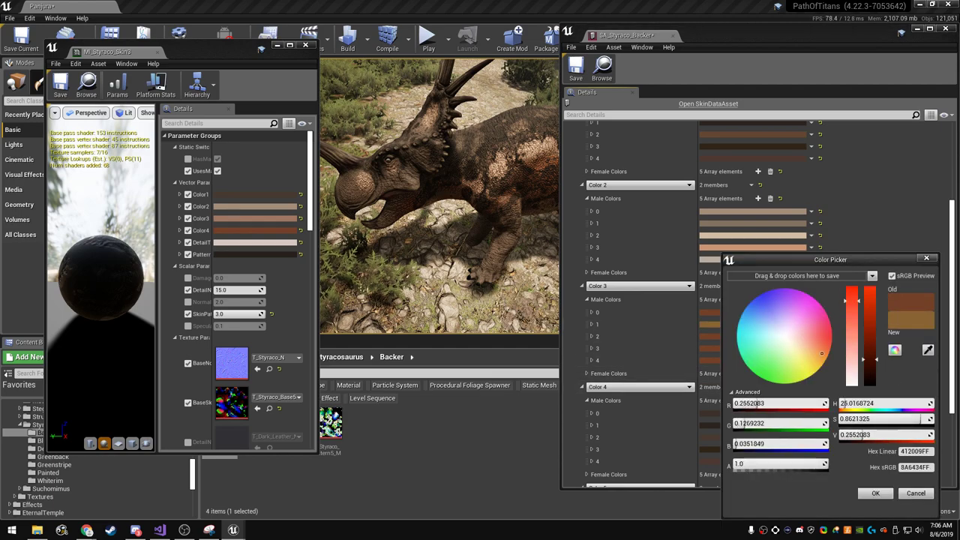
pyautogui.click(916, 493)
pyautogui.click(754, 336)
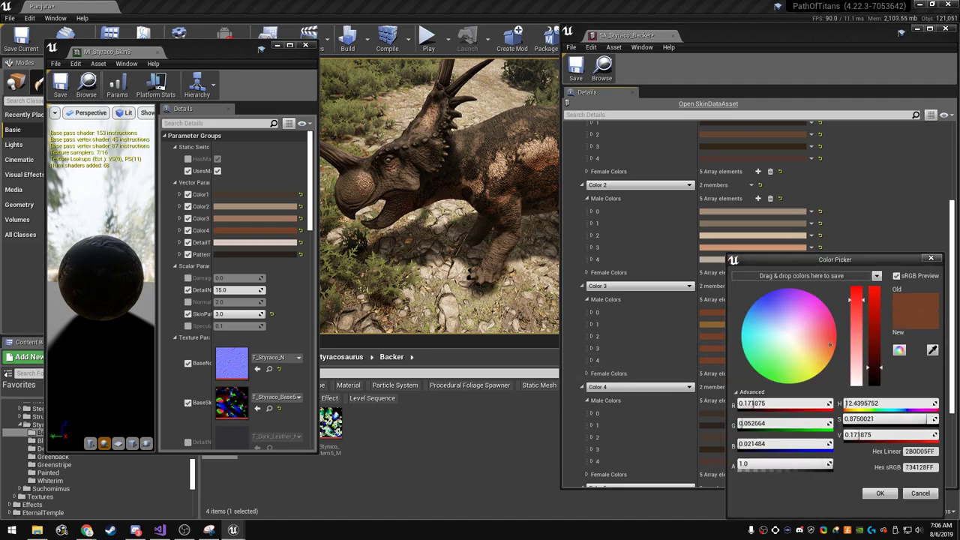
pyautogui.moveTo(830, 345); pyautogui.dragTo(830, 337)
pyautogui.moveTo(872, 368); pyautogui.dragTo(872, 363)
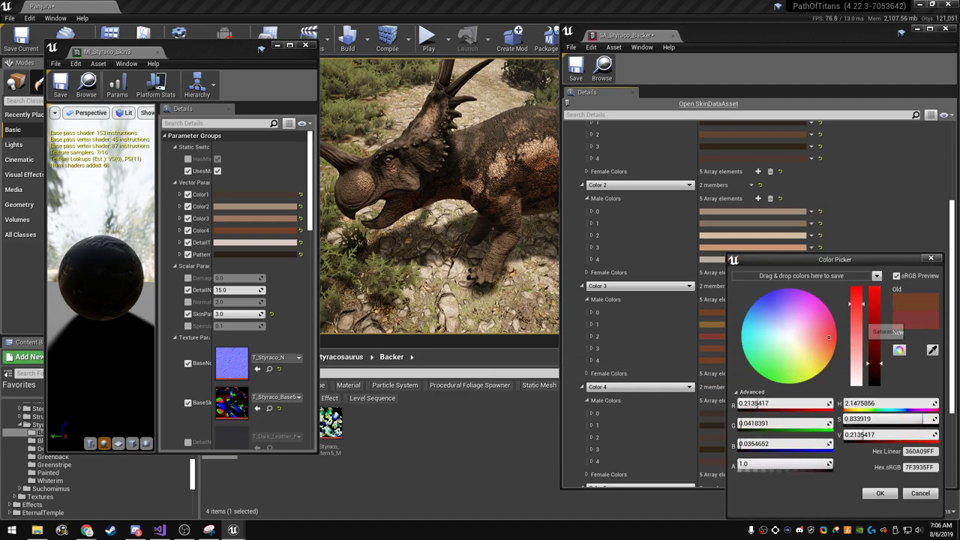
pyautogui.moveTo(857, 304); pyautogui.dragTo(857, 299)
pyautogui.click(920, 492)
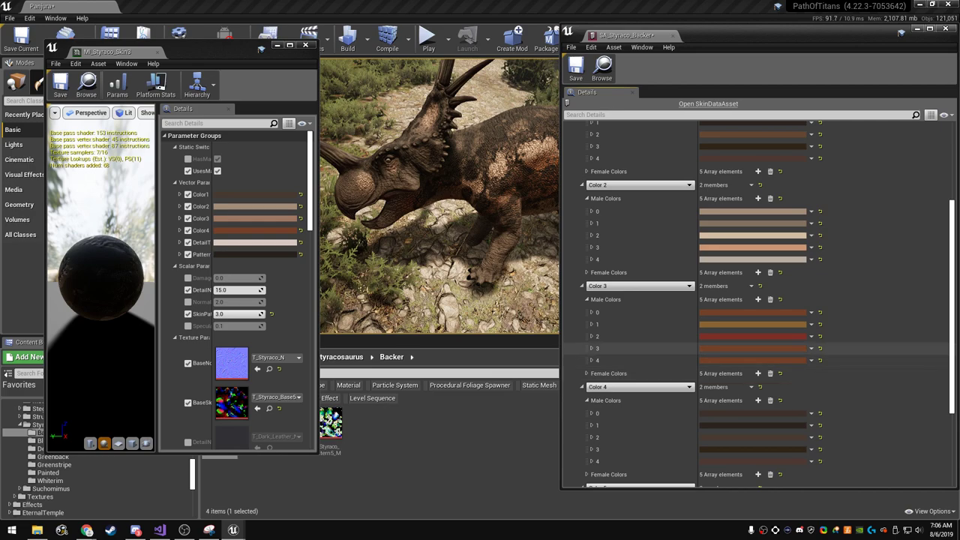
pyautogui.click(754, 348)
pyautogui.moveTo(869, 367); pyautogui.dragTo(870, 361)
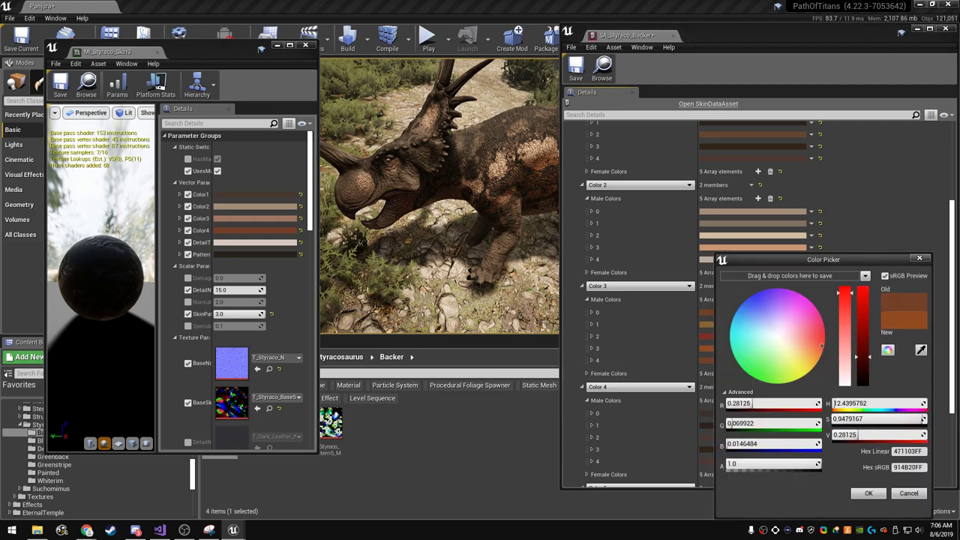
pyautogui.click(868, 493)
# - Darken Color 3 male element 4 to a deeper, less saturated brown
pyautogui.click(754, 360)
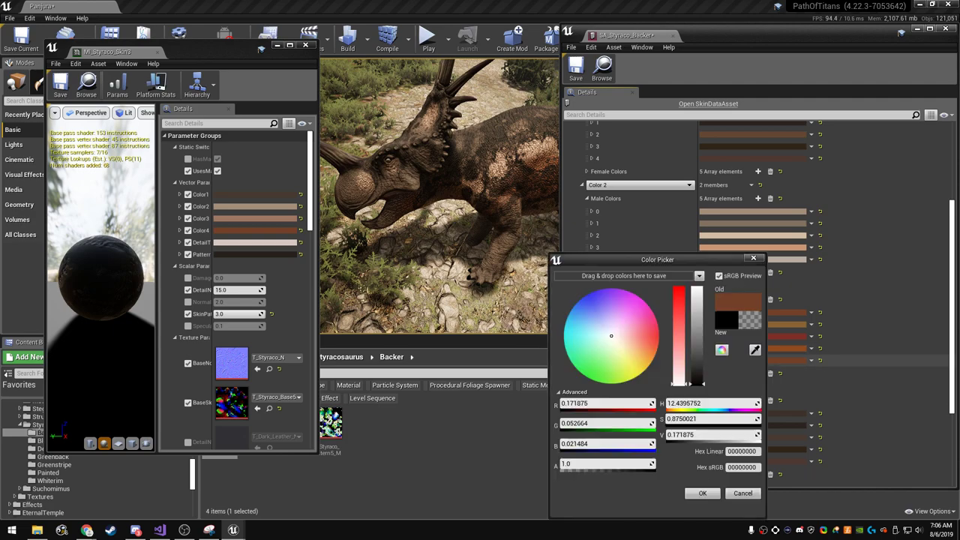
pyautogui.moveTo(703, 367); pyautogui.dragTo(703, 373)
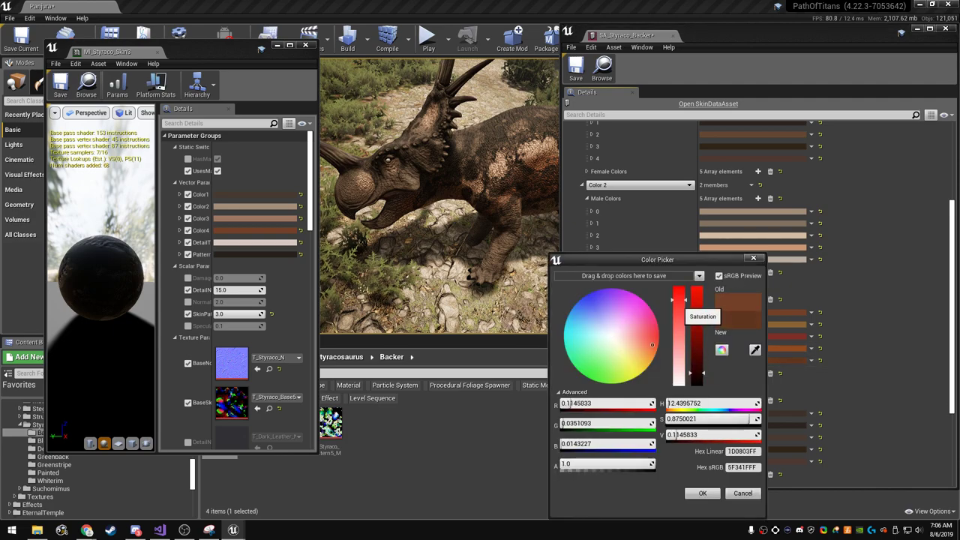
pyautogui.moveTo(684, 300); pyautogui.dragTo(684, 314)
pyautogui.click(703, 492)
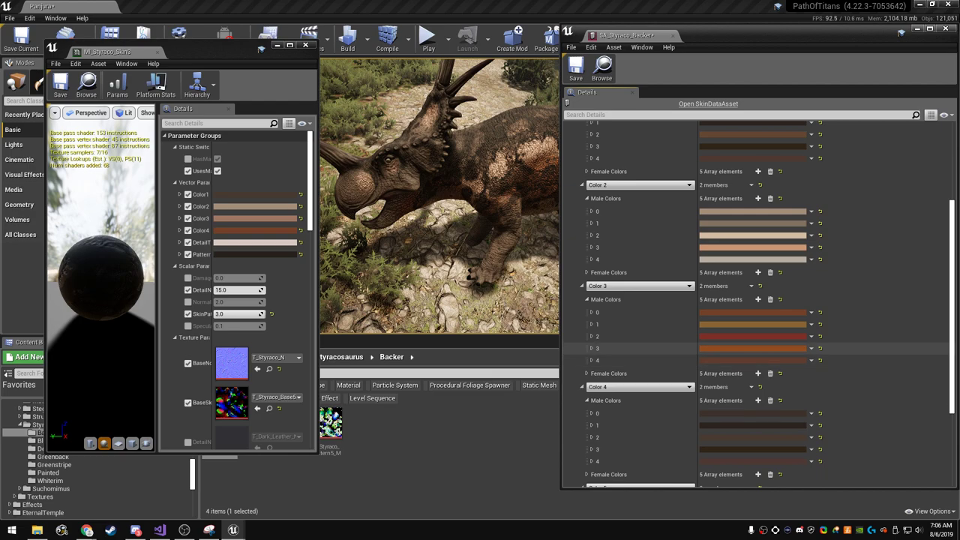
pyautogui.scroll(-1, 780, 352)
pyautogui.click(783, 343)
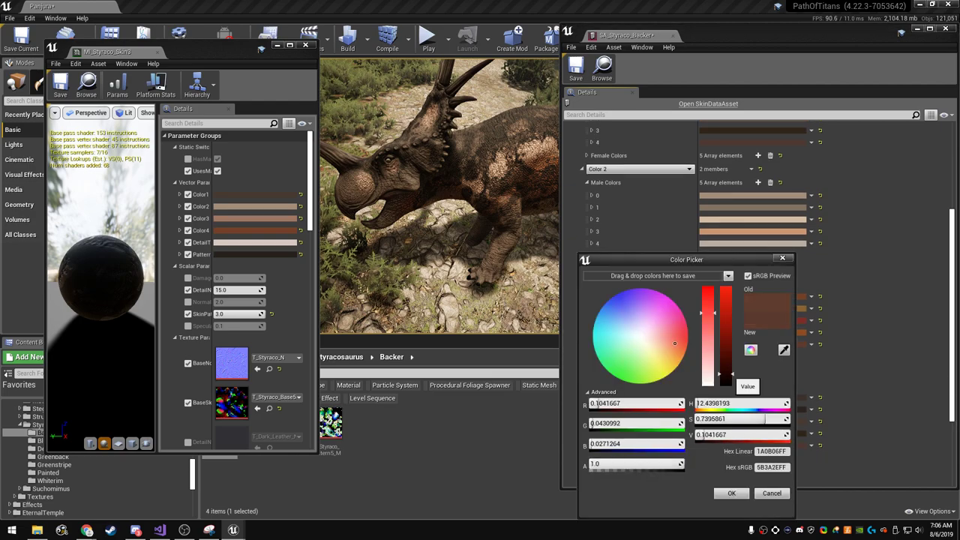
pyautogui.moveTo(725, 373); pyautogui.dragTo(725, 375)
pyautogui.click(731, 493)
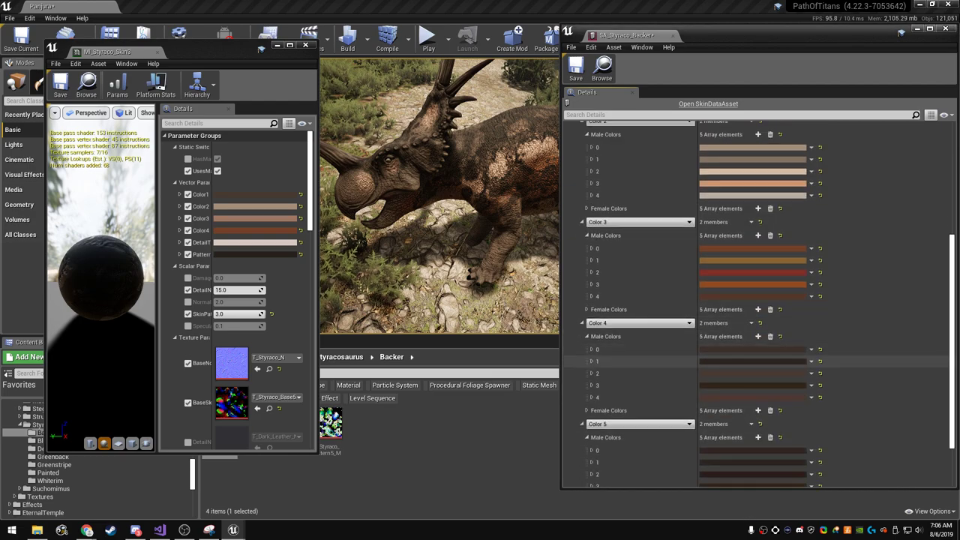
# - Copy the Color 3 male colour set into Color 4 Male Colors
pyautogui.scroll(-5, 751, 337)
pyautogui.rightClick(216, 255)
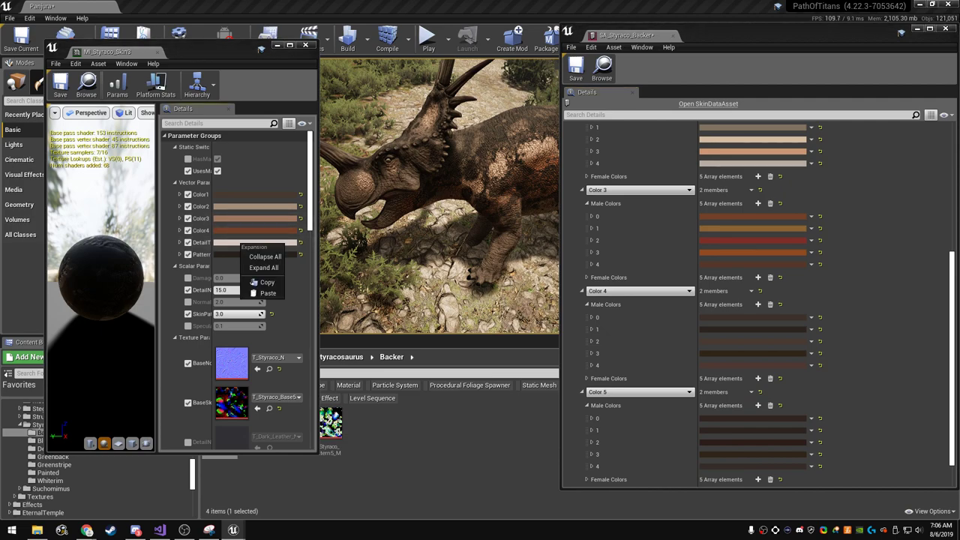
pyautogui.click(241, 293)
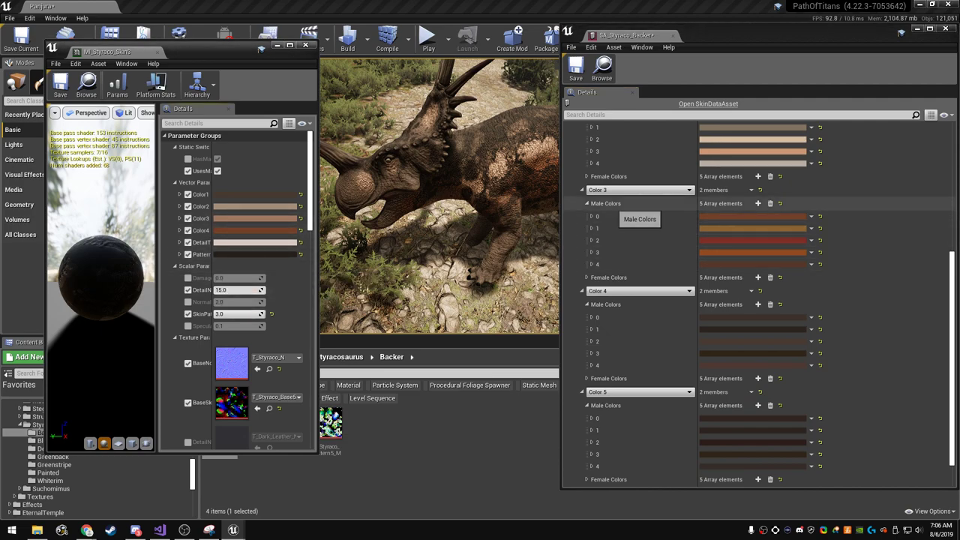
pyautogui.rightClick(617, 207)
pyautogui.click(634, 256)
pyautogui.rightClick(611, 304)
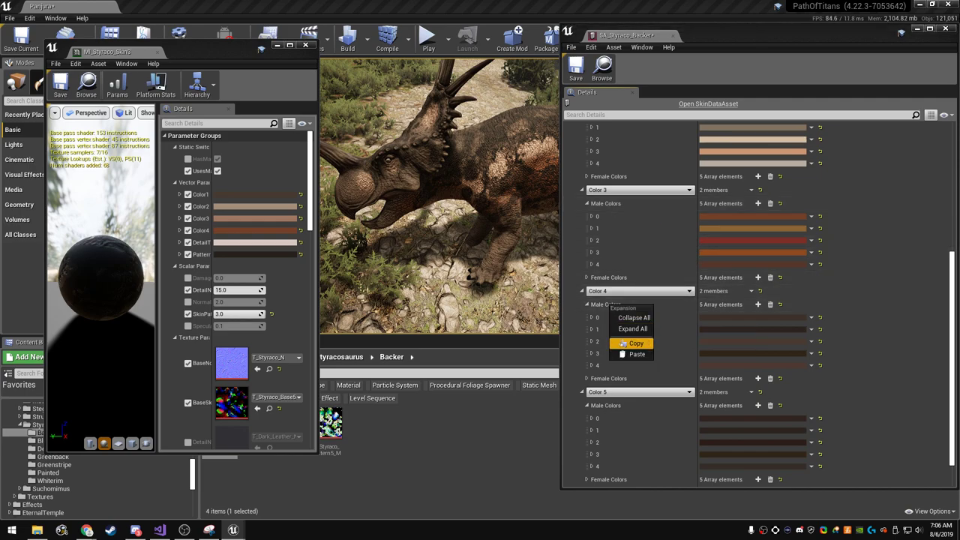
pyautogui.click(629, 355)
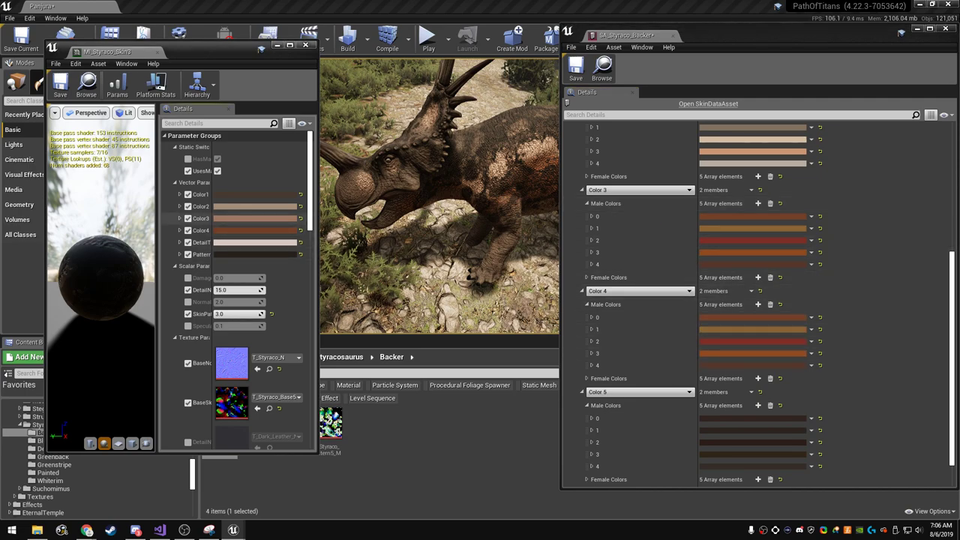
# - Paste the material's Color3 tan into Color 3 male elements 0 through 3
pyautogui.rightClick(249, 218)
pyautogui.click(270, 242)
pyautogui.rightClick(723, 217)
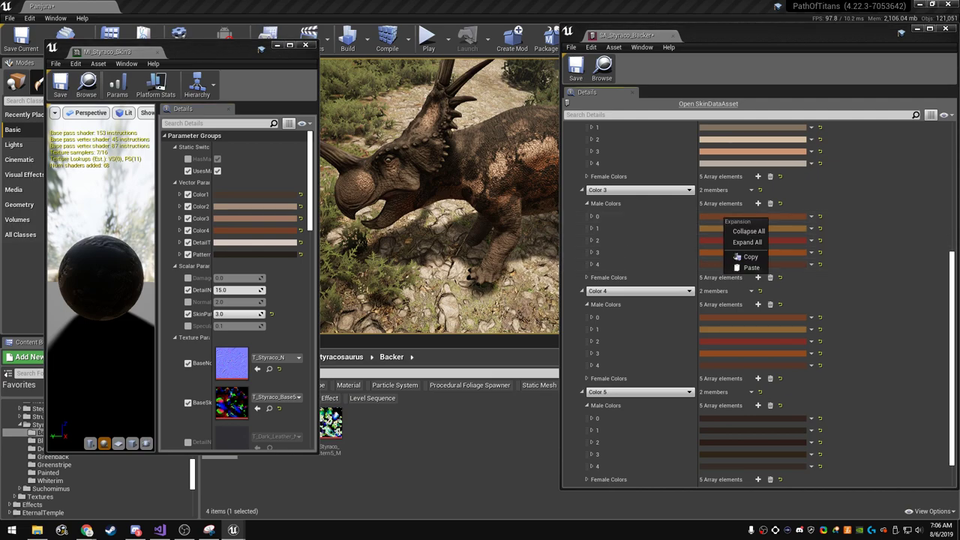
pyautogui.click(739, 267)
pyautogui.rightClick(724, 228)
pyautogui.click(757, 278)
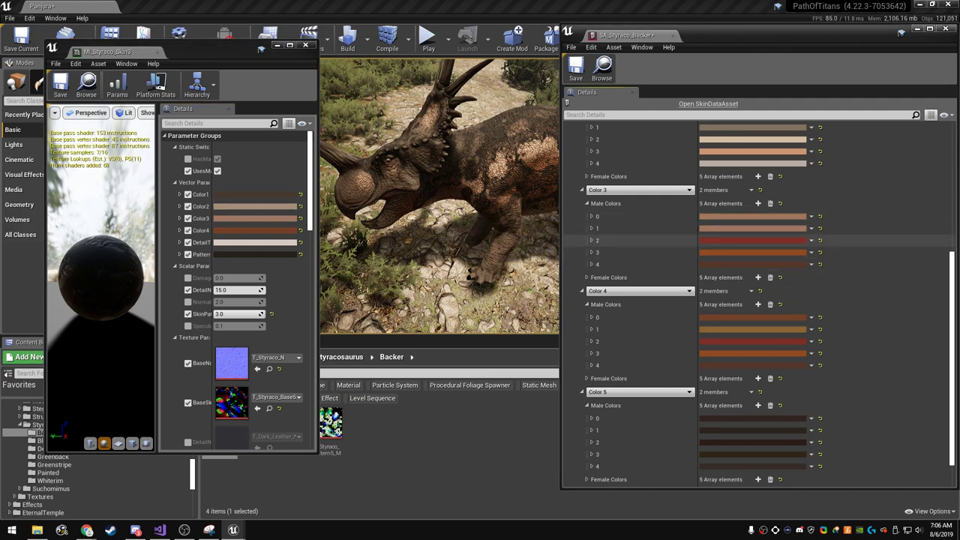
pyautogui.rightClick(725, 239)
pyautogui.click(749, 279)
pyautogui.rightClick(735, 252)
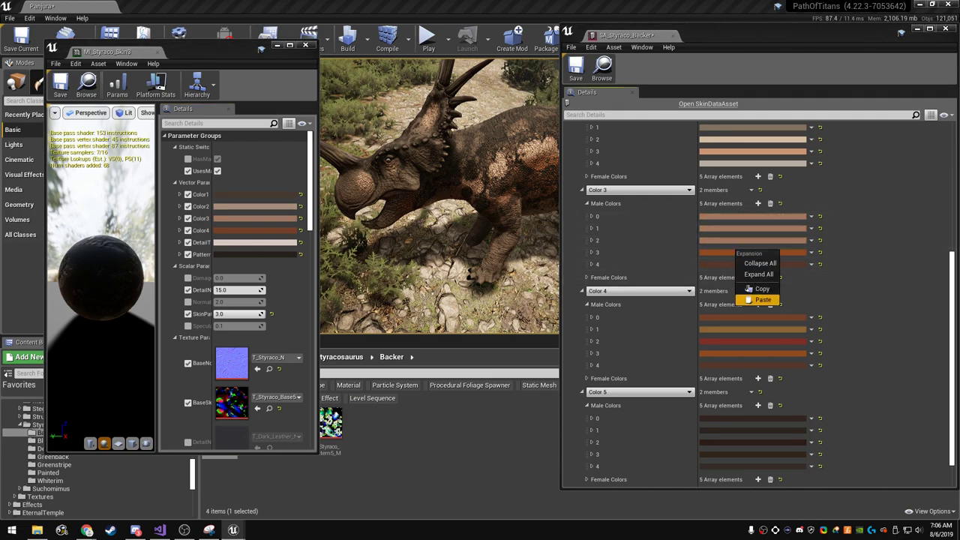
pyautogui.click(759, 300)
# - Lighten and warm Color 3 male element 4 into a warmer brown
pyautogui.click(750, 264)
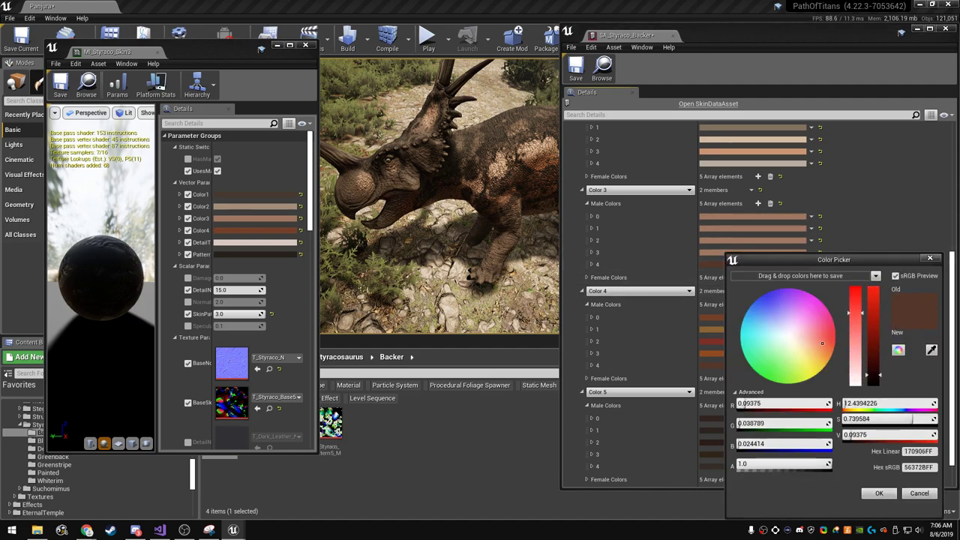
pyautogui.moveTo(874, 374); pyautogui.dragTo(874, 370)
pyautogui.click(879, 493)
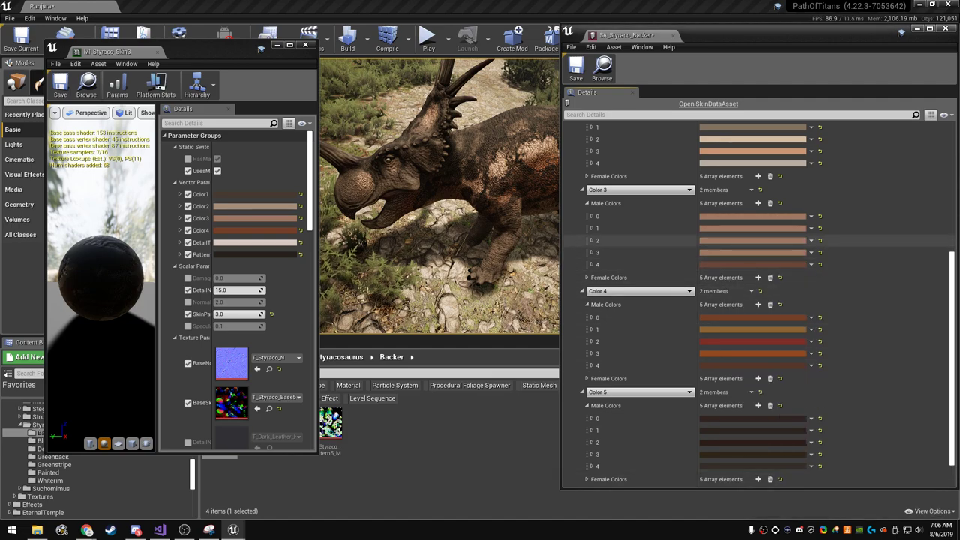
pyautogui.click(758, 240)
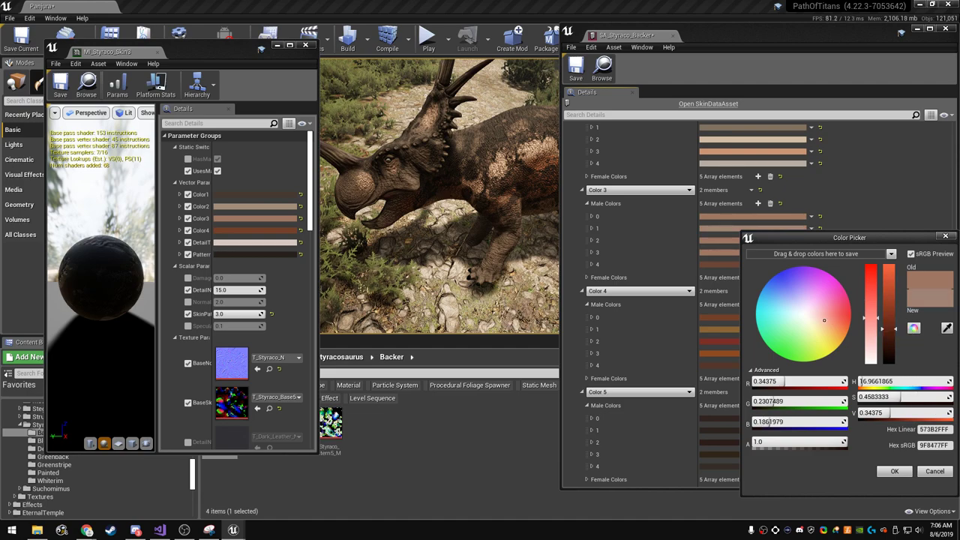
pyautogui.click(894, 471)
pyautogui.click(758, 252)
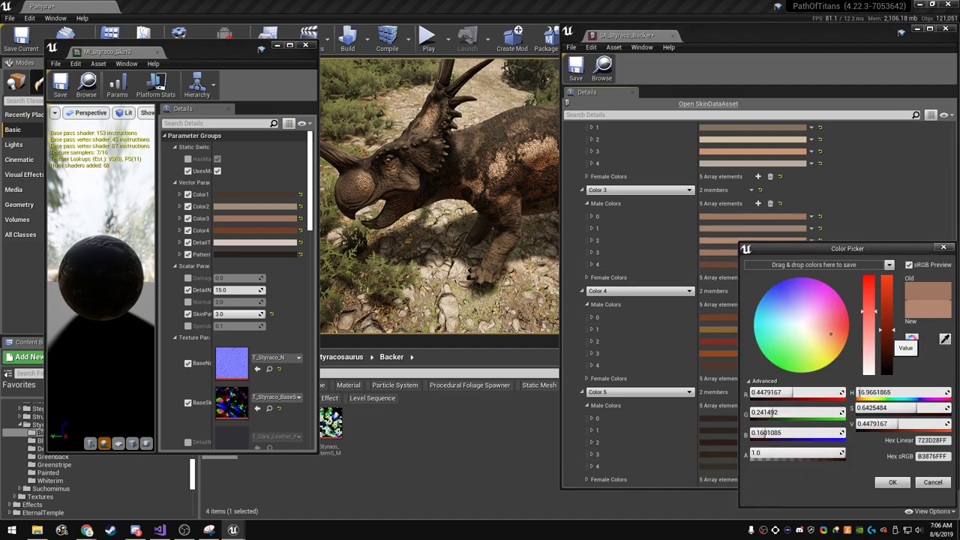
pyautogui.click(892, 482)
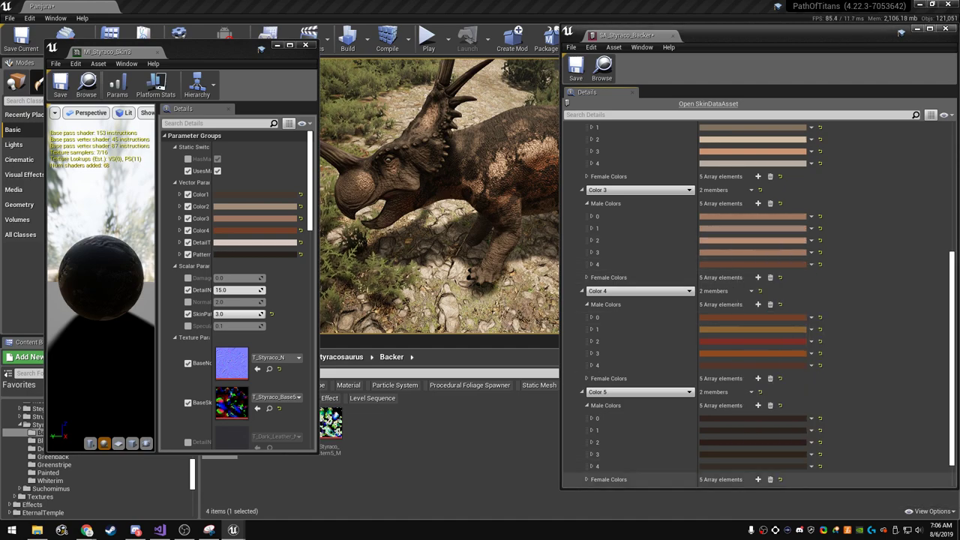
pyautogui.click(758, 264)
pyautogui.moveTo(819, 346); pyautogui.dragTo(875, 355)
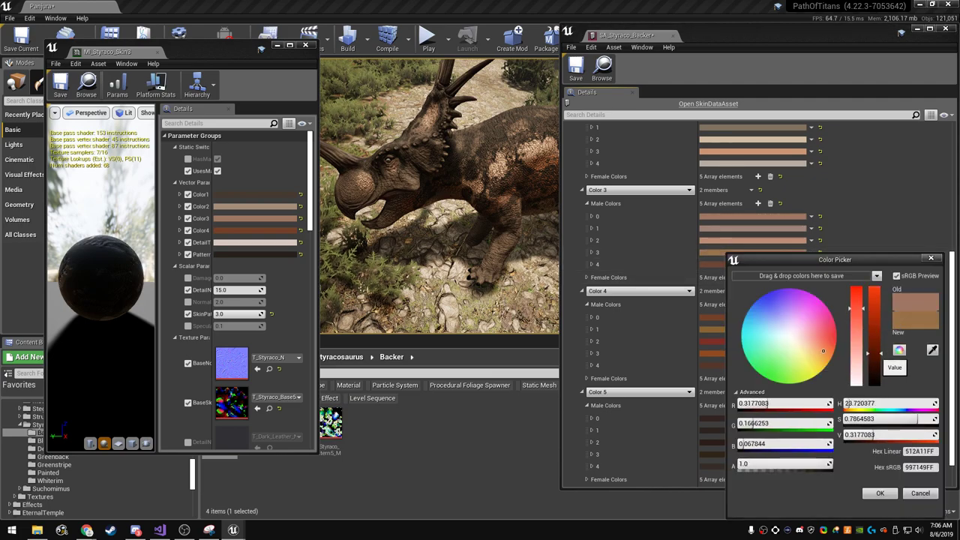
pyautogui.click(881, 493)
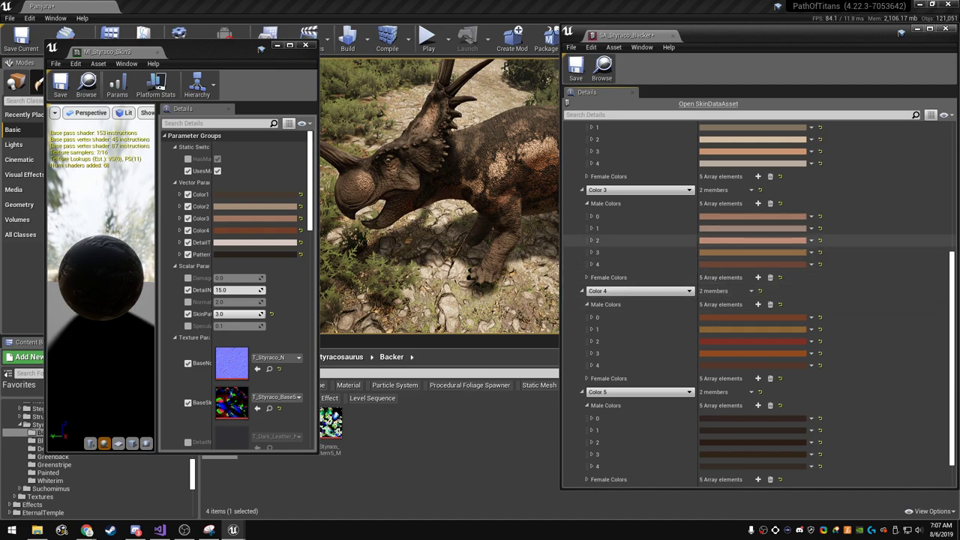
# - Paste the colours into Color 5 Male Colors and make element 4's dark brown richer
pyautogui.scroll(2, 638, 248)
pyautogui.scroll(3, 638, 226)
pyautogui.scroll(-2, 694, 229)
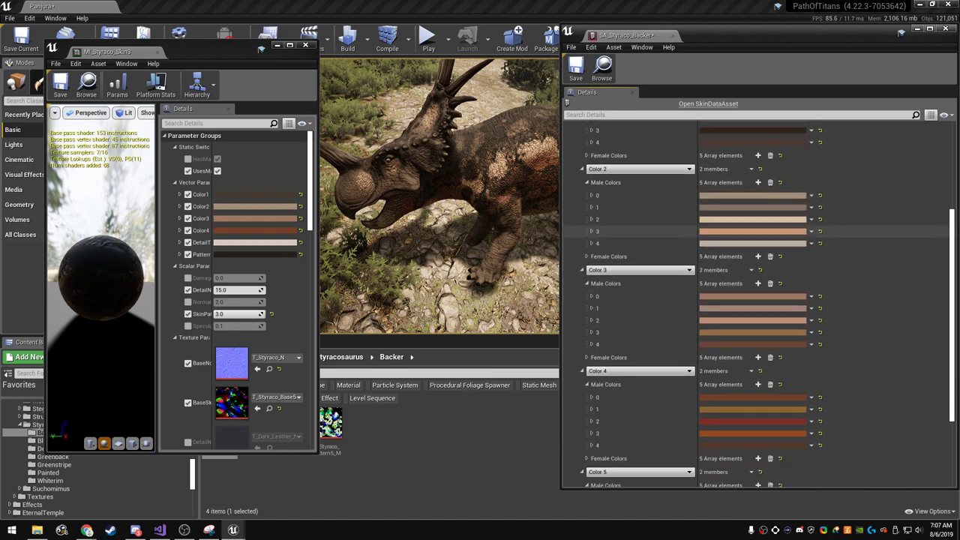
pyautogui.scroll(-2, 694, 240)
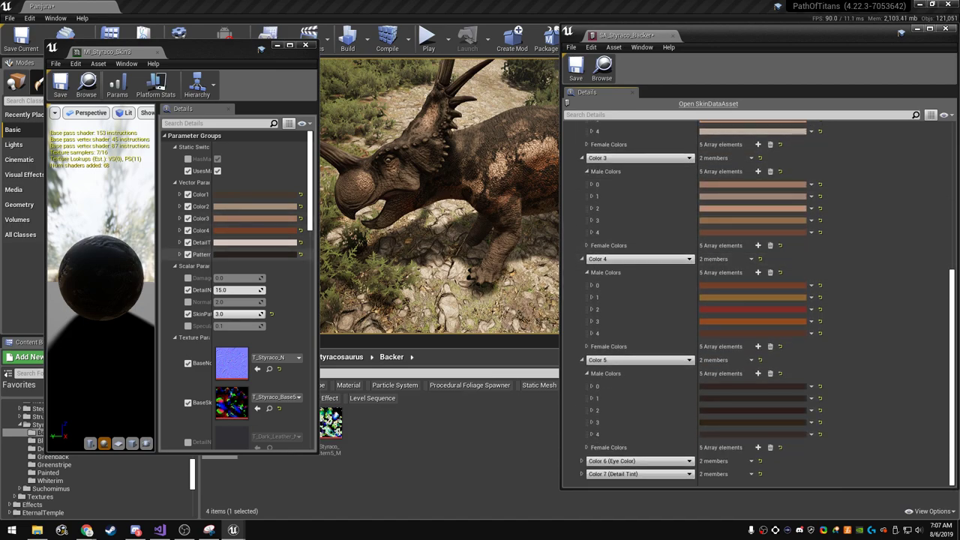
pyautogui.rightClick(726, 386)
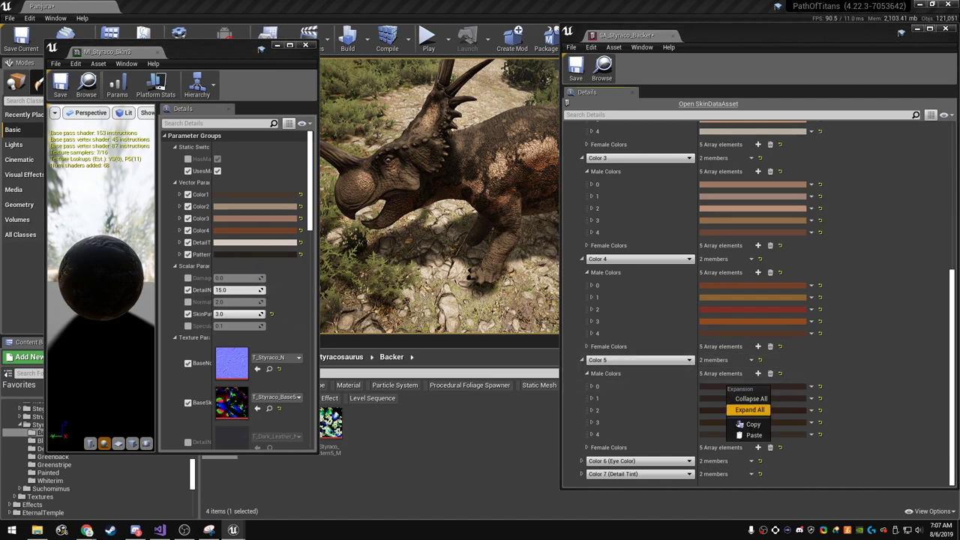
pyautogui.click(751, 434)
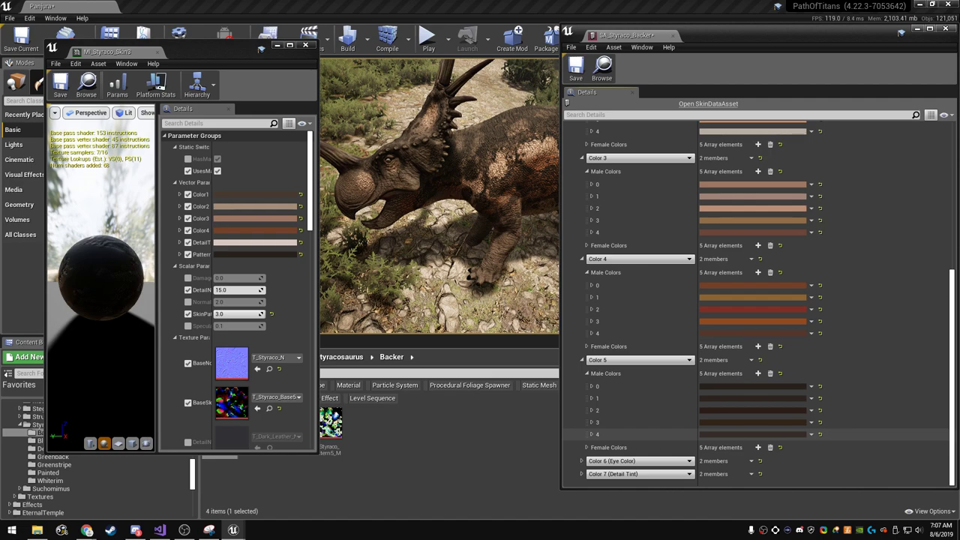
pyautogui.click(753, 435)
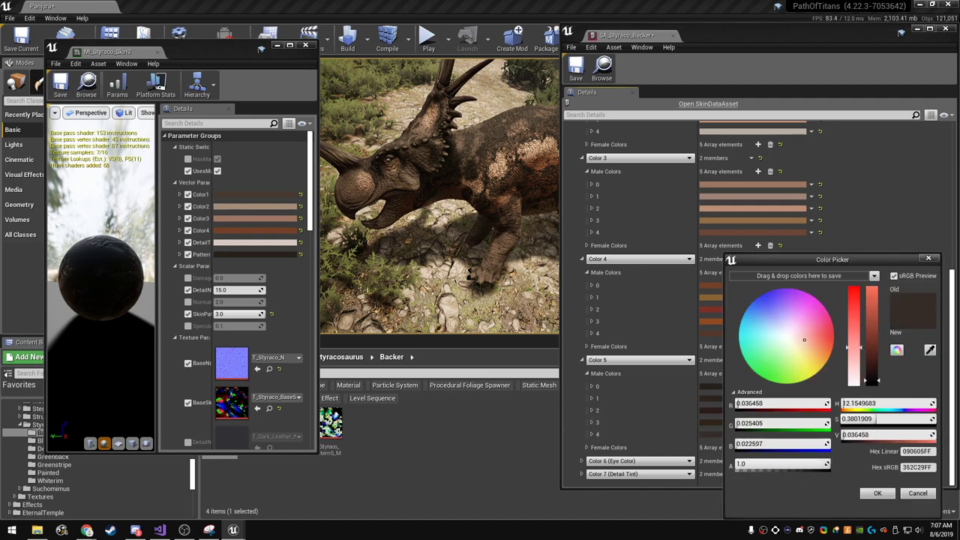
pyautogui.moveTo(870, 380); pyautogui.dragTo(855, 338)
pyautogui.click(878, 493)
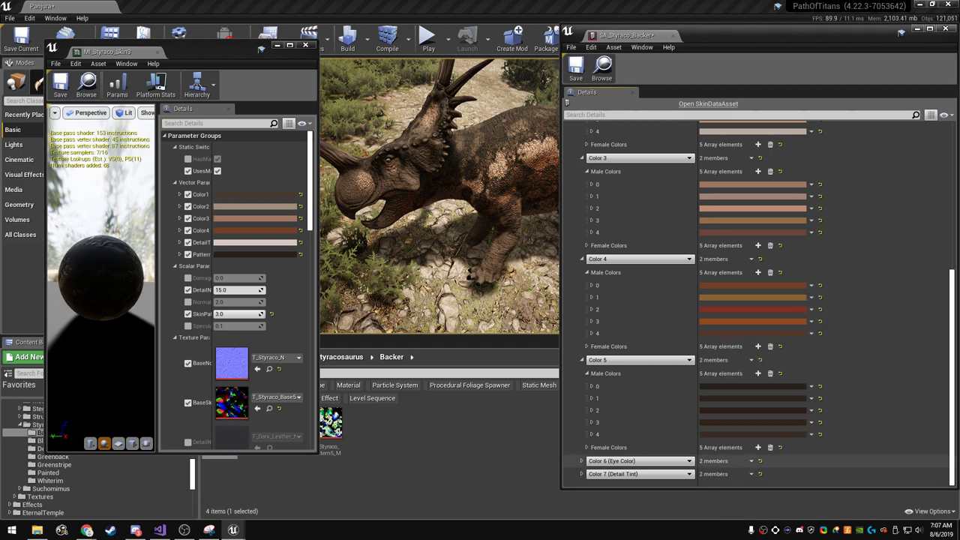
# - Darken Color 5's third male shade almost to black
pyautogui.click(753, 410)
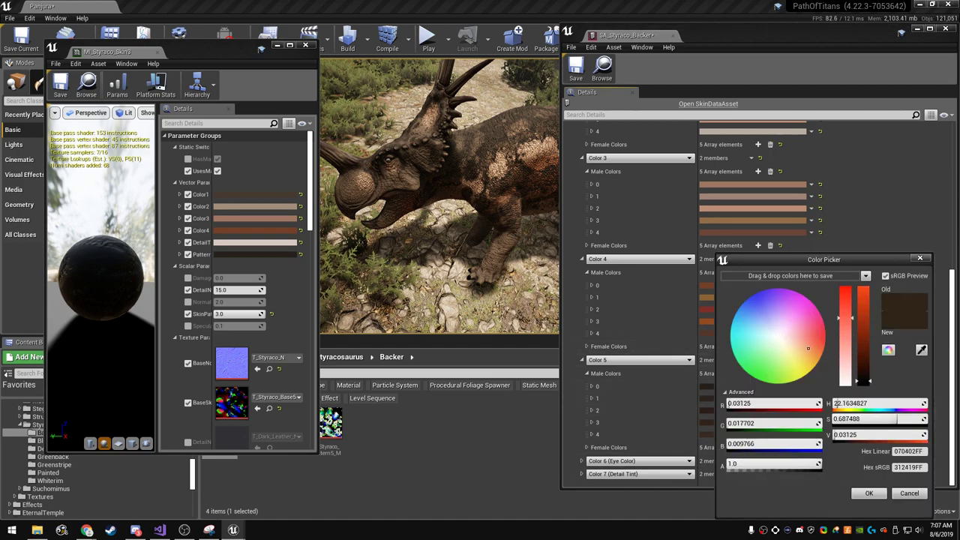
pyautogui.moveTo(836, 403); pyautogui.dragTo(821, 403)
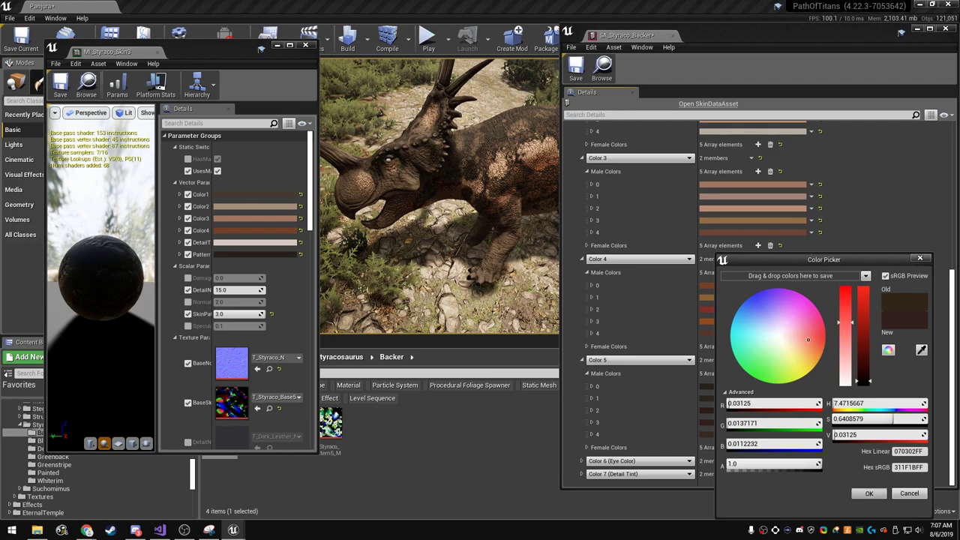
pyautogui.click(909, 493)
pyautogui.click(753, 411)
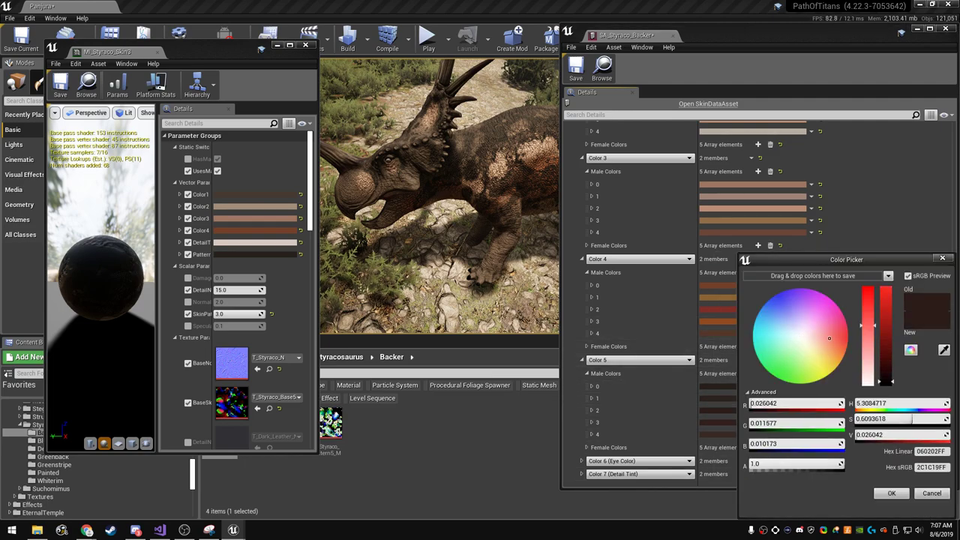
pyautogui.moveTo(888, 383); pyautogui.dragTo(888, 384)
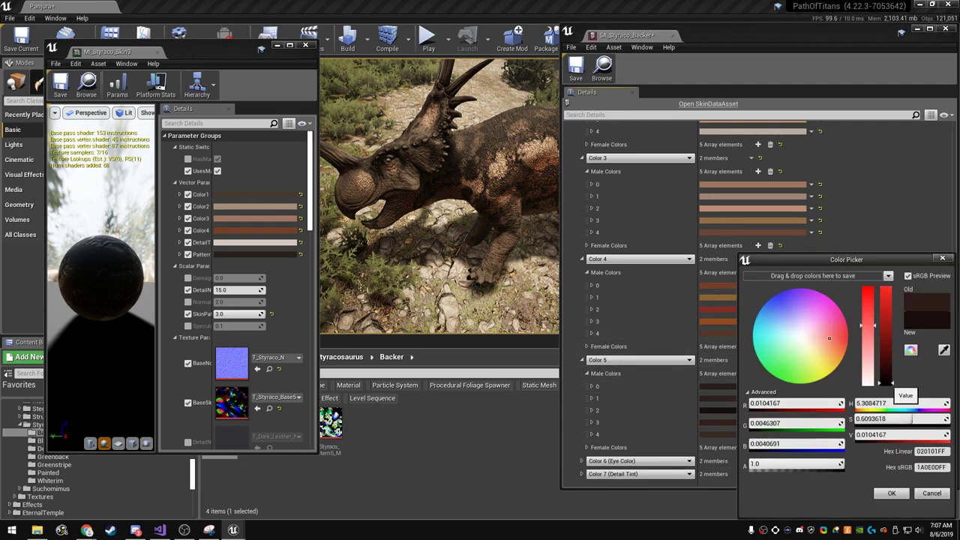
pyautogui.click(891, 493)
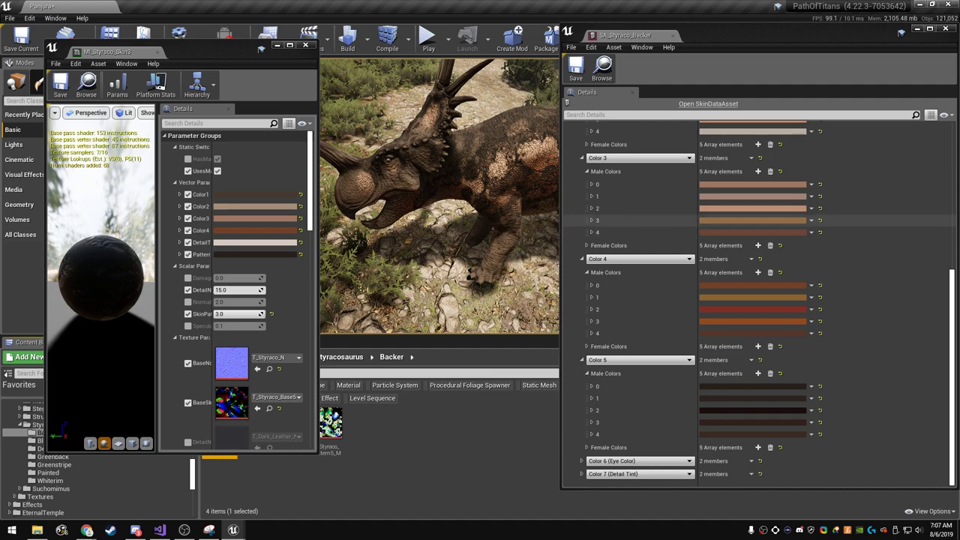
# - Close the skin data asset editor and the material editor
pyautogui.moveTo(703, 40); pyautogui.dragTo(737, 35)
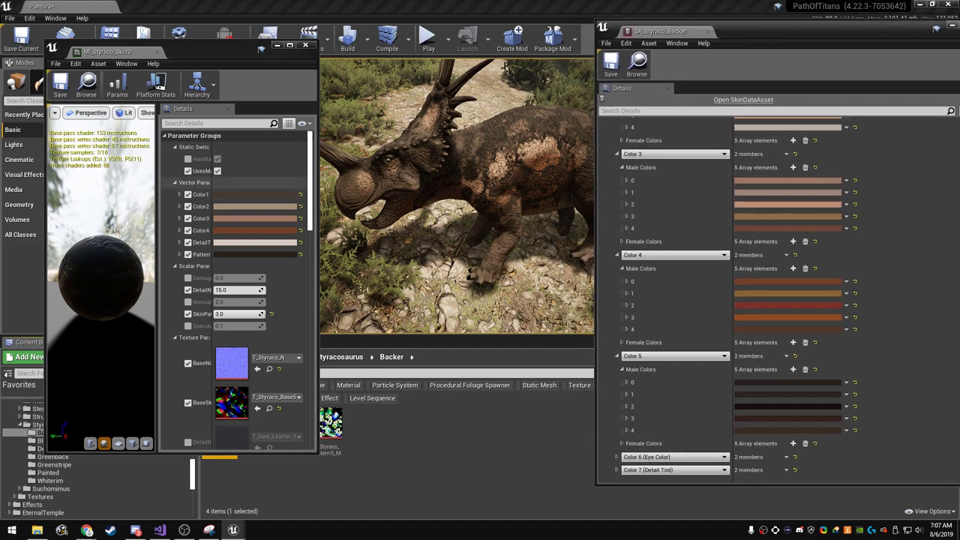
pyautogui.scroll(3, 750, 300)
pyautogui.scroll(2, 750, 300)
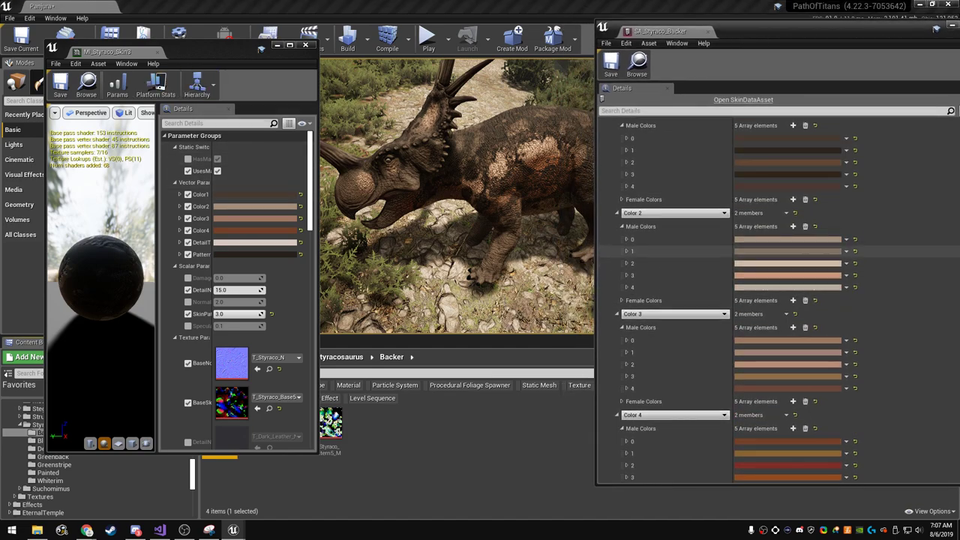
pyautogui.hotkey('alt', 'F4')
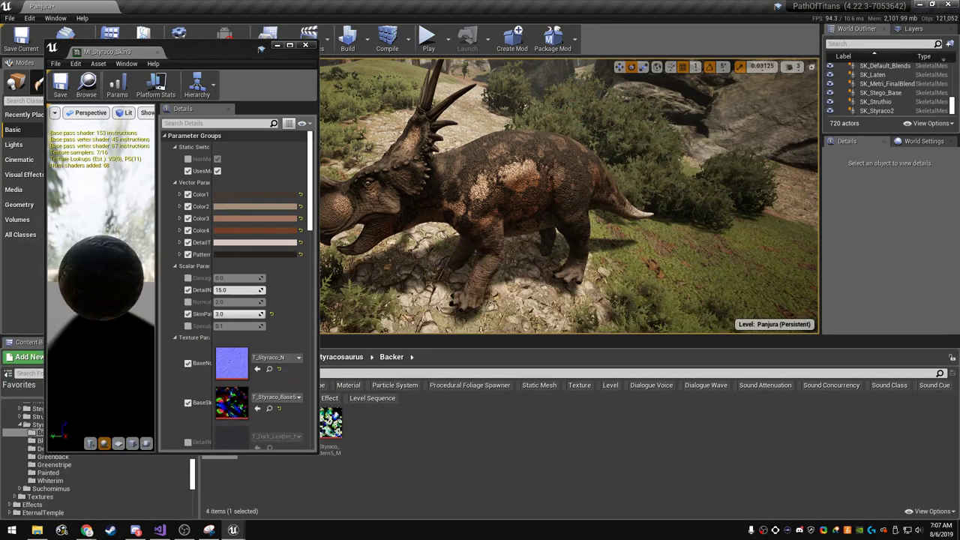
pyautogui.moveTo(223, 51); pyautogui.dragTo(582, 77)
pyautogui.hotkey('alt', 'F4')
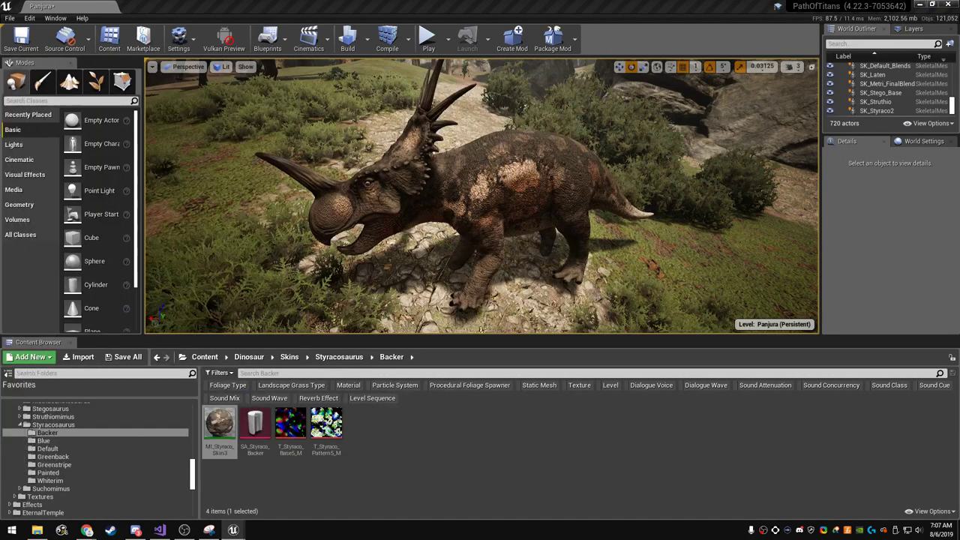
# - Rename MI_Styraco_Skin3 to MI_Styraco_Skin_Backer
pyautogui.rightClick(225, 435)
pyautogui.moveTo(286, 288)
pyautogui.click(258, 244)
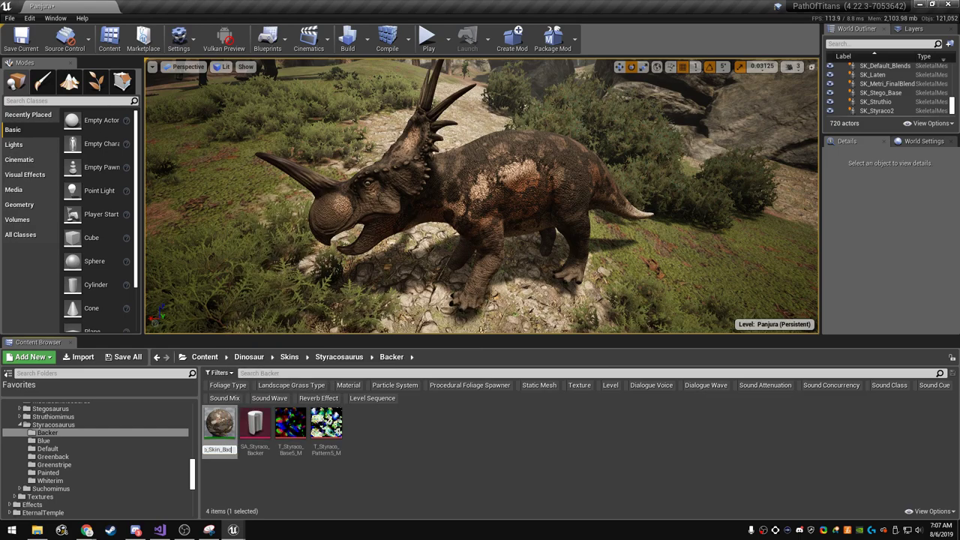
pyautogui.press('Return')
# - Duplicate the Backer material instance as MI_Styraco_Skin_BackerF
pyautogui.rightClick(220, 424)
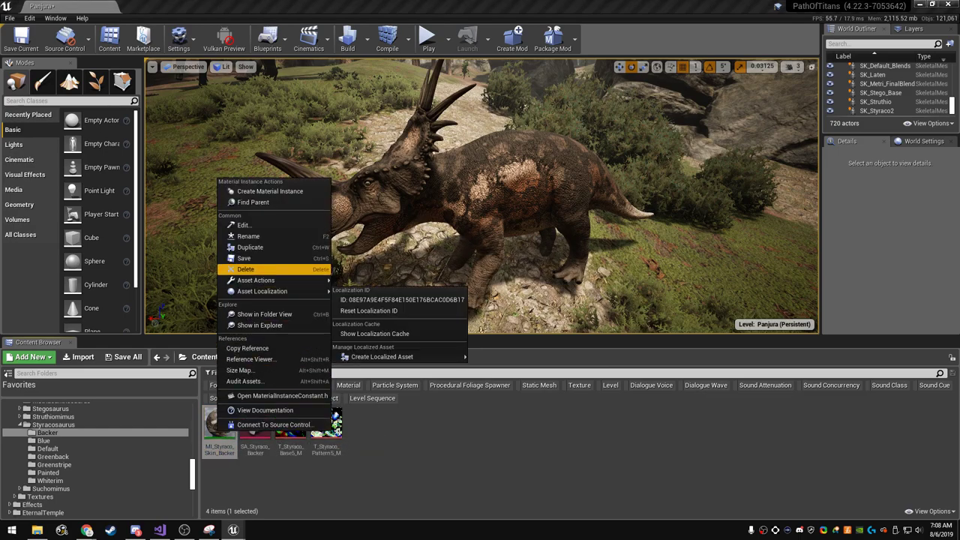
pyautogui.click(248, 253)
pyautogui.press('End')
pyautogui.press('BackSpace')
pyautogui.write('F')
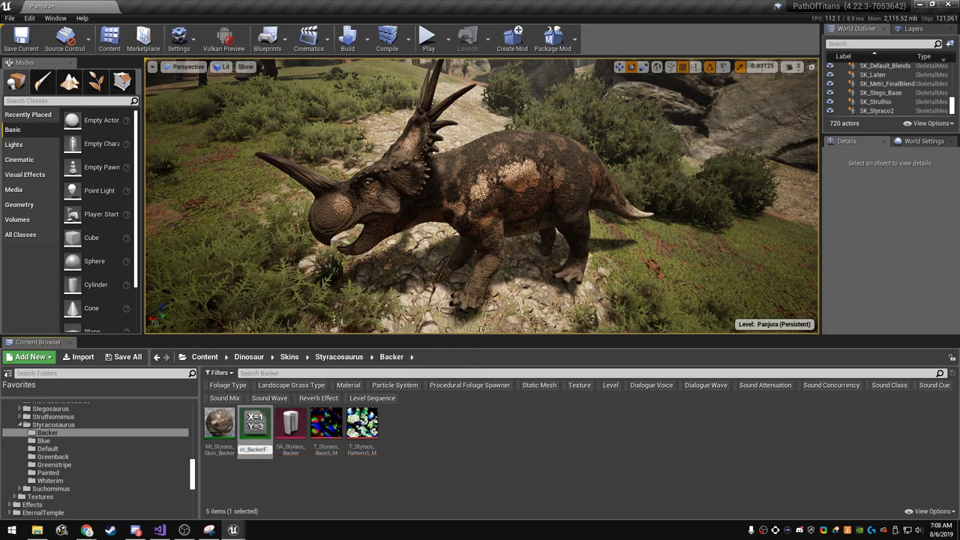
pyautogui.press('Return')
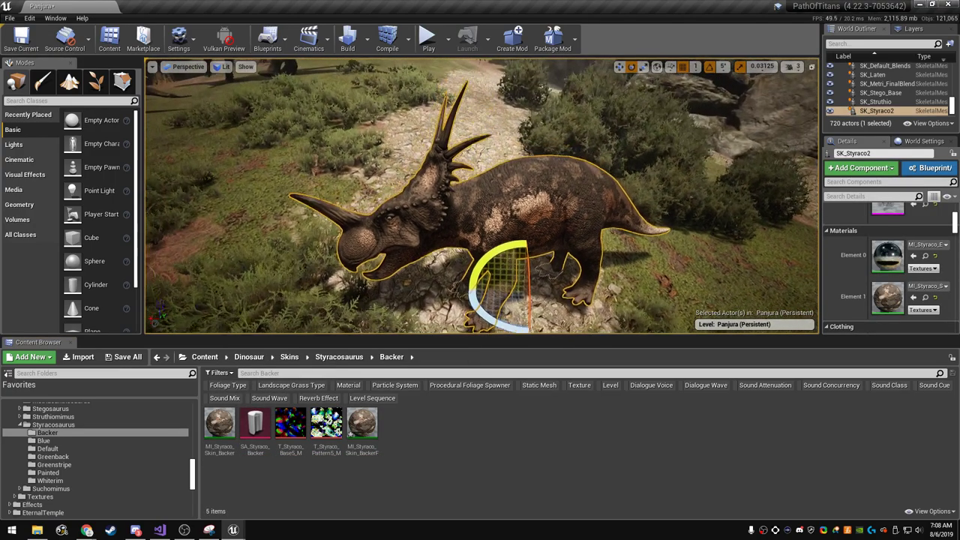
# - Add a second Styracosaurus, SK_Styraco3, and apply MI_Styraco_Skin_BackerF to it
pyautogui.keyDown('alt'); pyautogui.moveTo(524, 277); pyautogui.dragTo(549, 107); pyautogui.keyUp('alt')
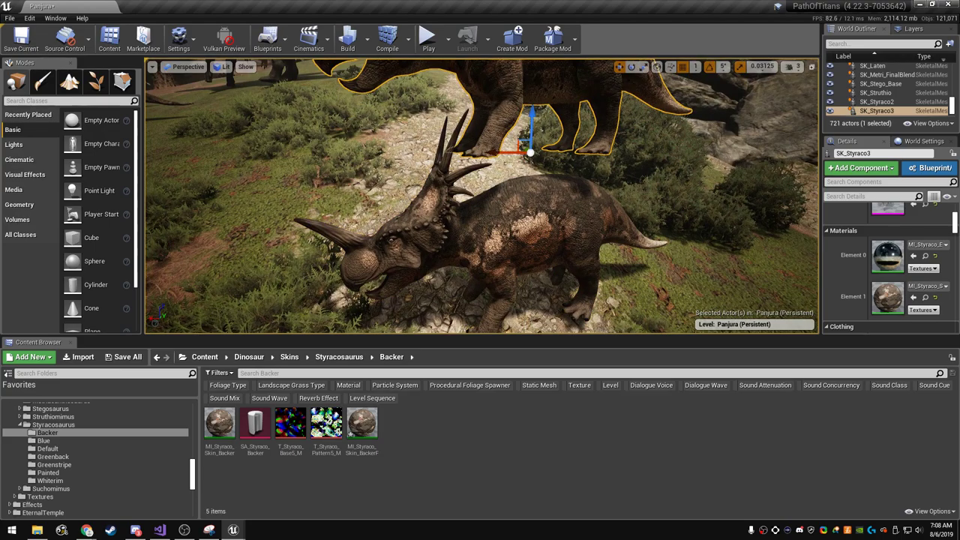
pyautogui.press('f')
pyautogui.moveTo(362, 426); pyautogui.dragTo(564, 191)
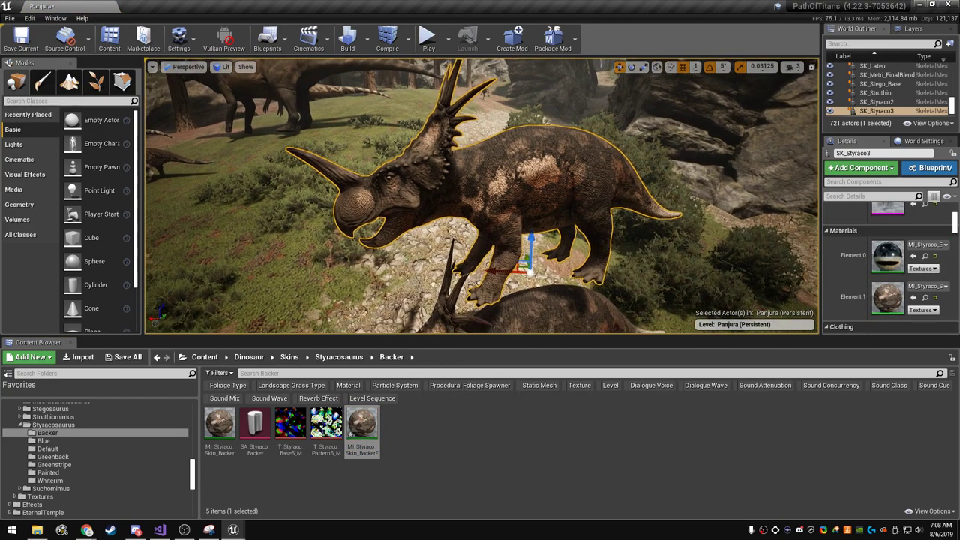
pyautogui.press('F11')
pyautogui.press('Escape')
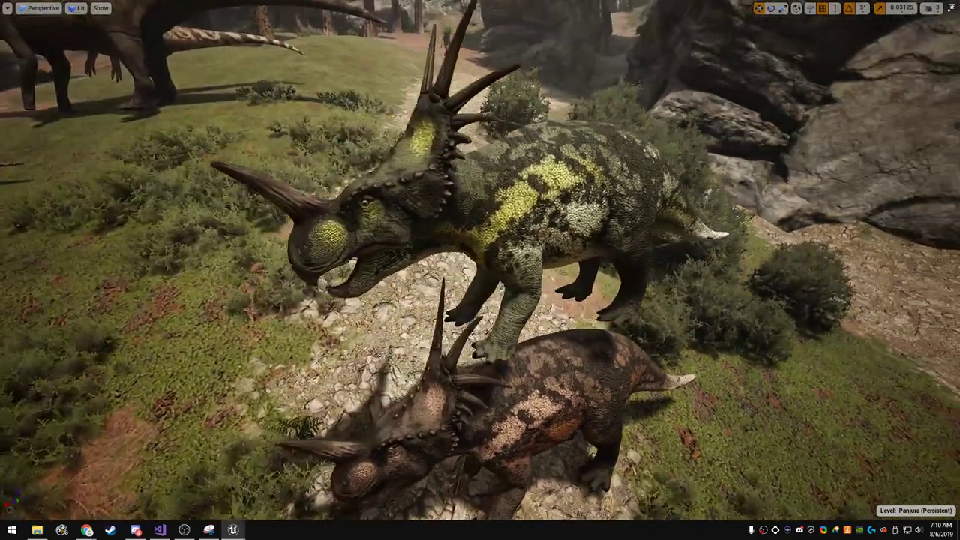
# - Move the green Styracosaurus up the path, bring the brown one just in front, and exit immersive mode
pyautogui.hotkey('alt', 'Tab')
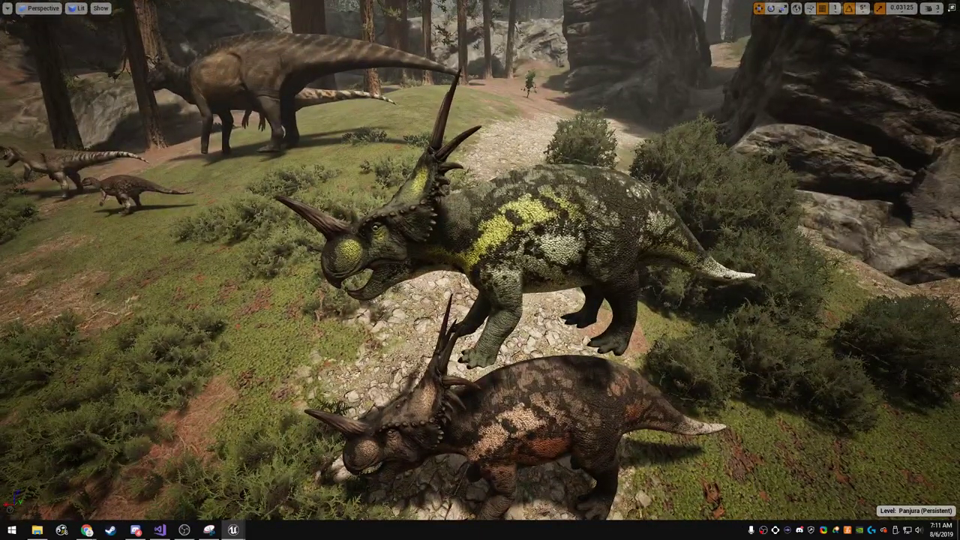
pyautogui.click(525, 232)
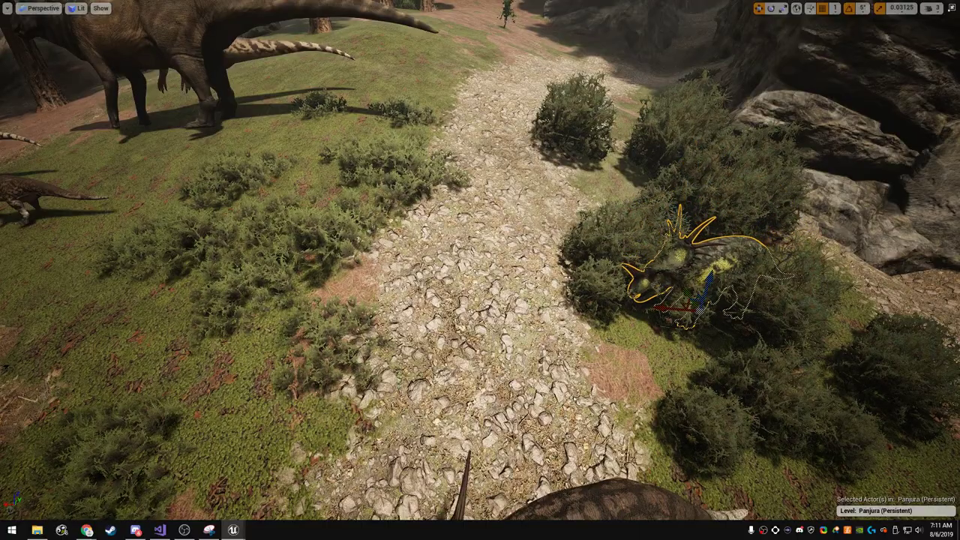
pyautogui.press('Escape')
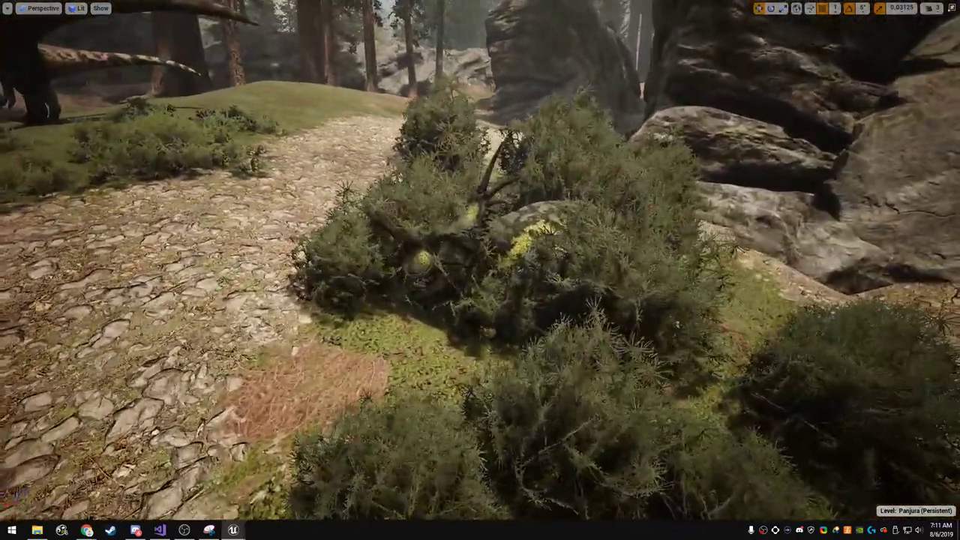
pyautogui.click(390, 345)
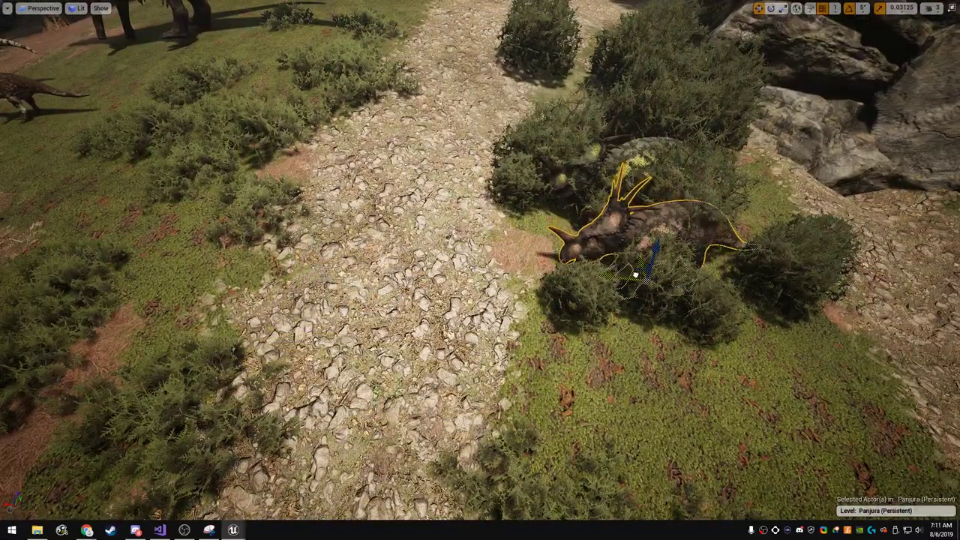
pyautogui.press('Escape')
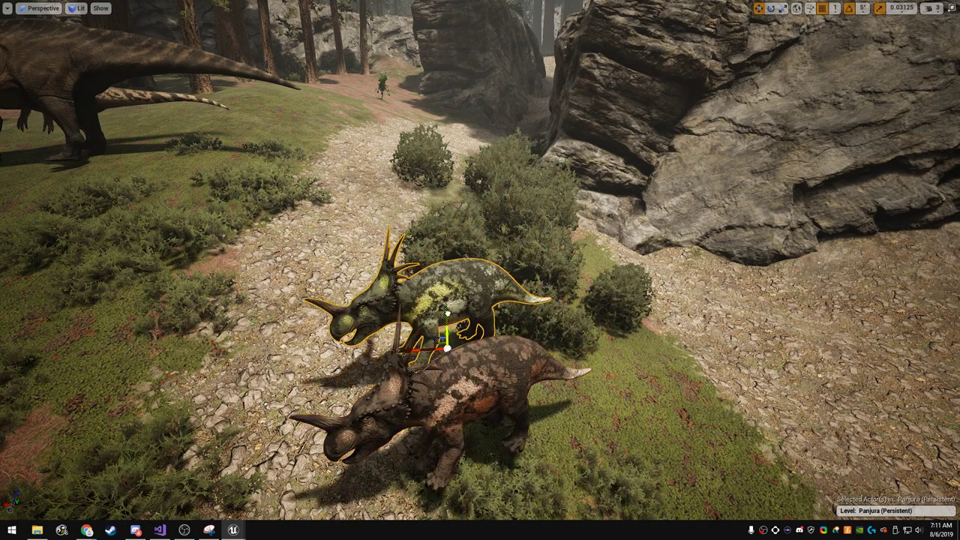
pyautogui.moveTo(447, 342); pyautogui.dragTo(440, 215)
pyautogui.click(450, 405)
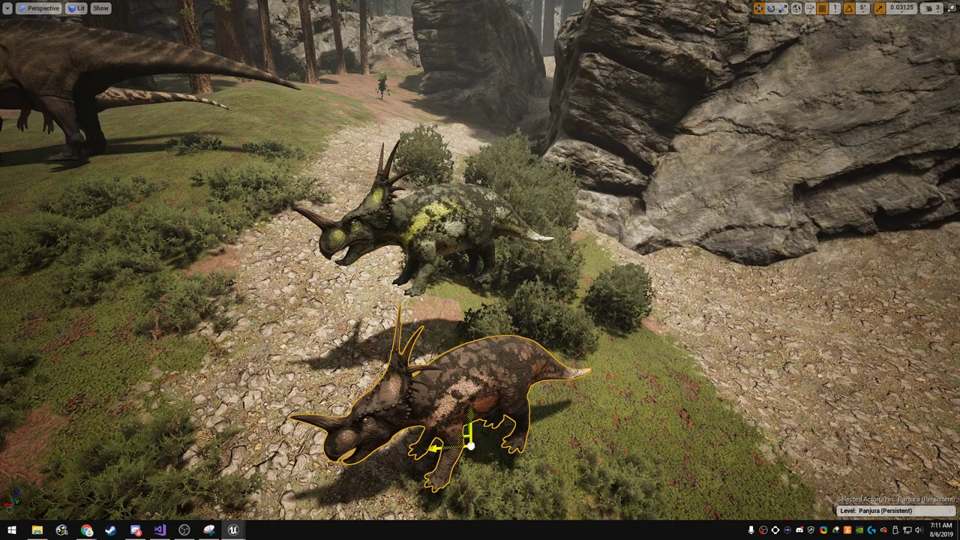
pyautogui.moveTo(469, 446); pyautogui.dragTo(453, 377)
pyautogui.press('Escape')
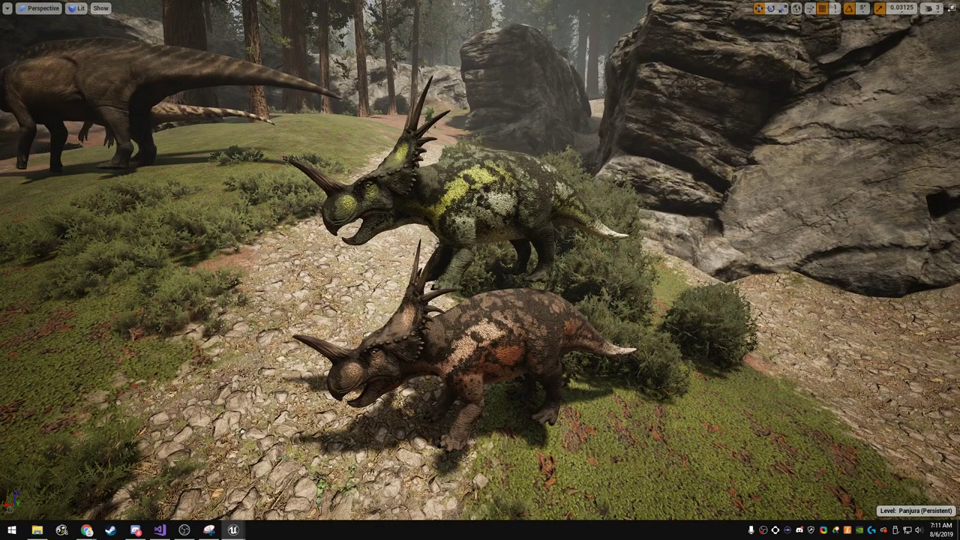
pyautogui.press('F11')
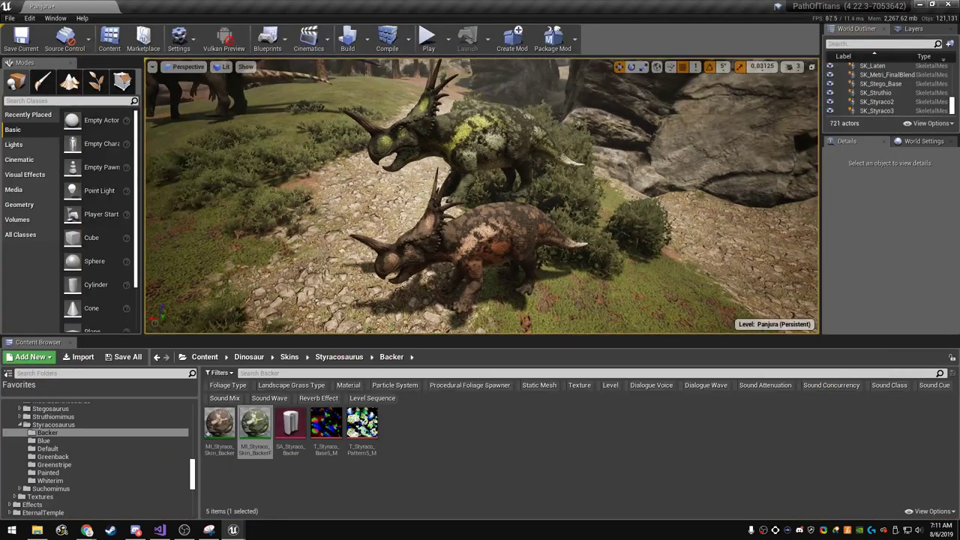
# - Open SA_Styraco_Backer and collapse the male colour lists of Colors 1 to 4
pyautogui.click(291, 424)
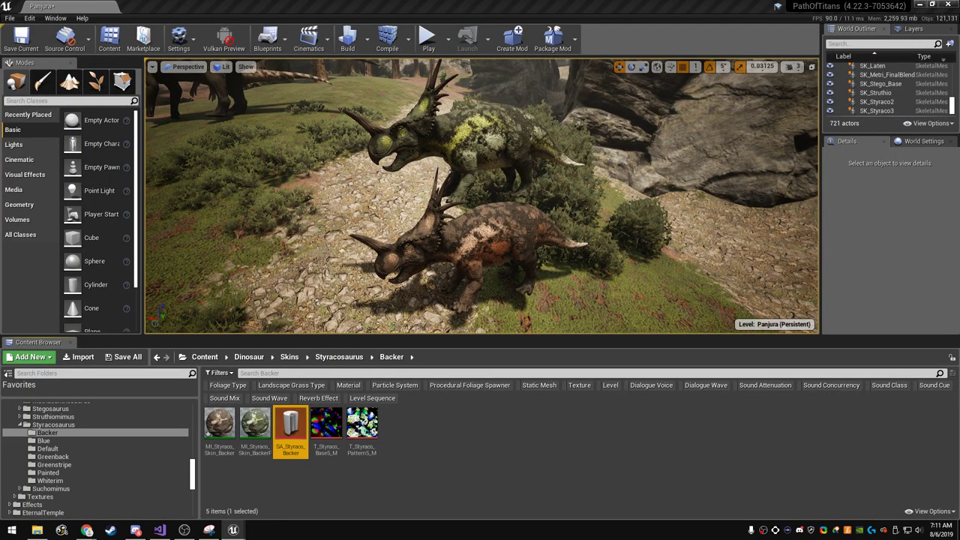
pyautogui.doubleClick(292, 425)
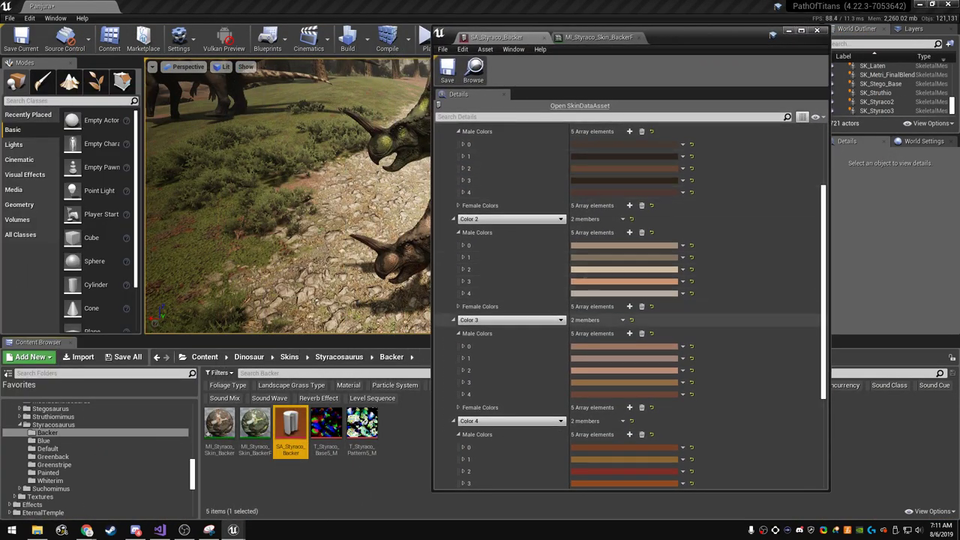
pyautogui.scroll(3, 630, 323)
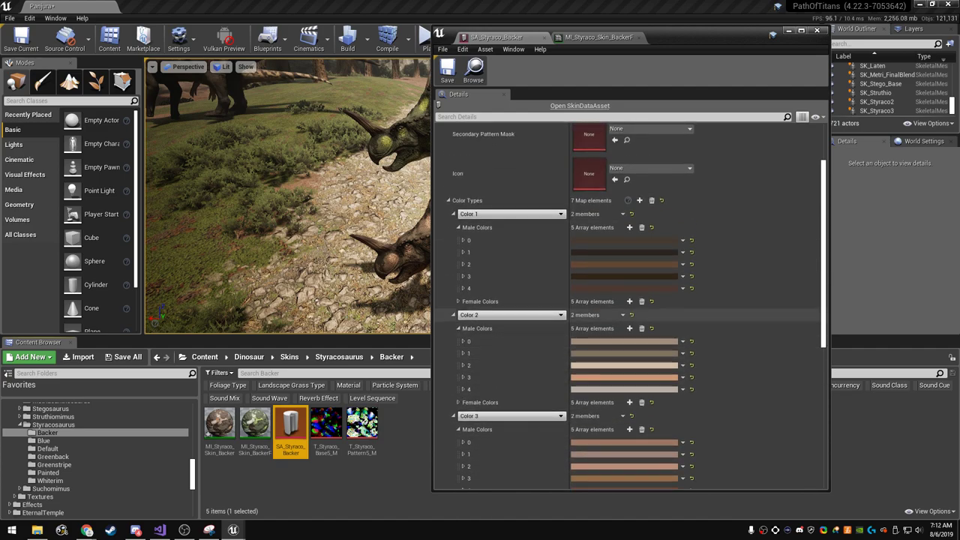
pyautogui.scroll(2, 630, 307)
pyautogui.click(459, 291)
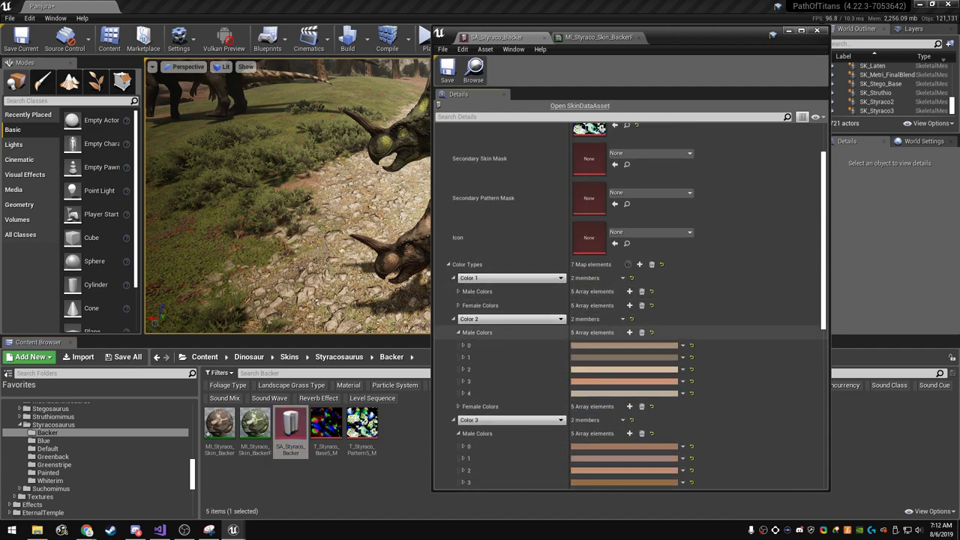
pyautogui.click(458, 332)
pyautogui.click(459, 372)
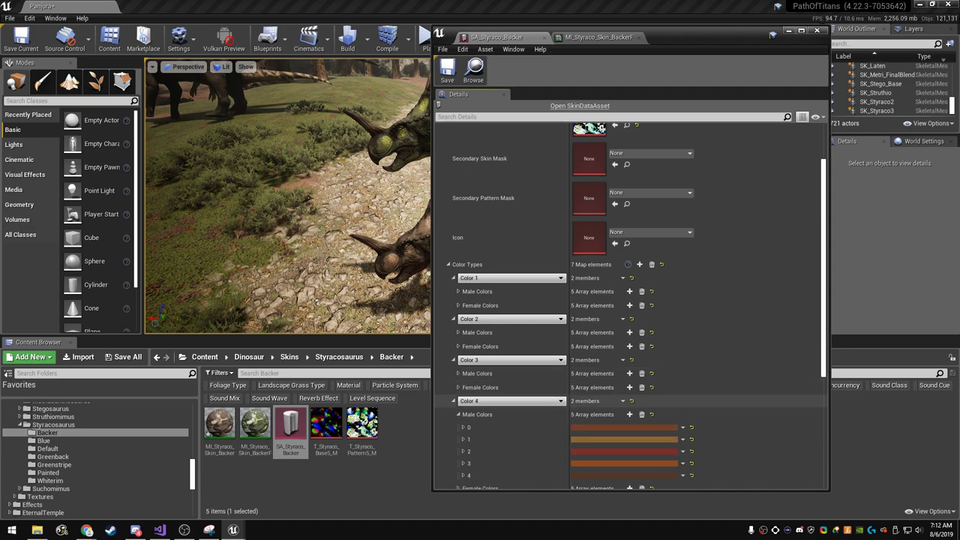
pyautogui.click(459, 414)
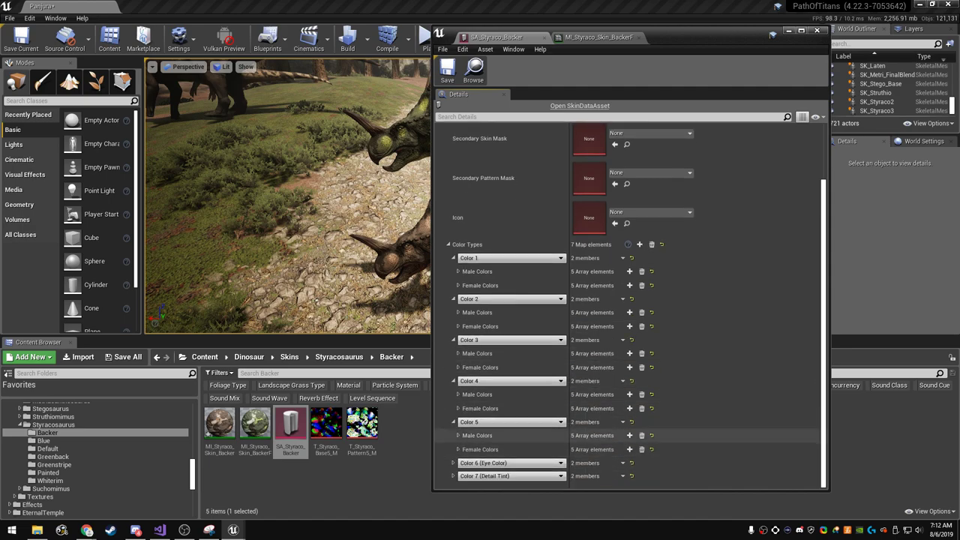
# - Expand the female colour lists and float MI_Styraco_Skin_BackerF beside the skin asset
pyautogui.click(458, 449)
pyautogui.click(458, 408)
pyautogui.click(459, 367)
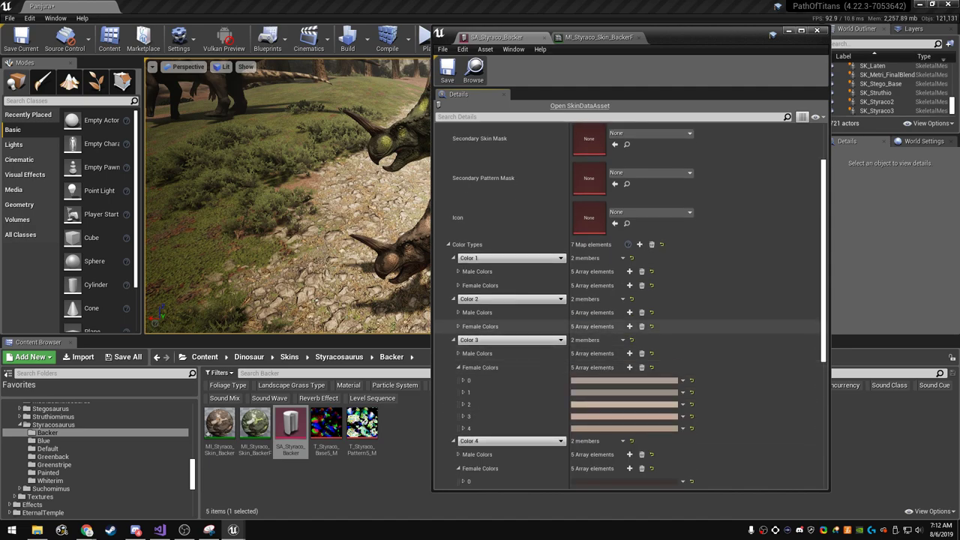
pyautogui.click(458, 326)
pyautogui.click(458, 285)
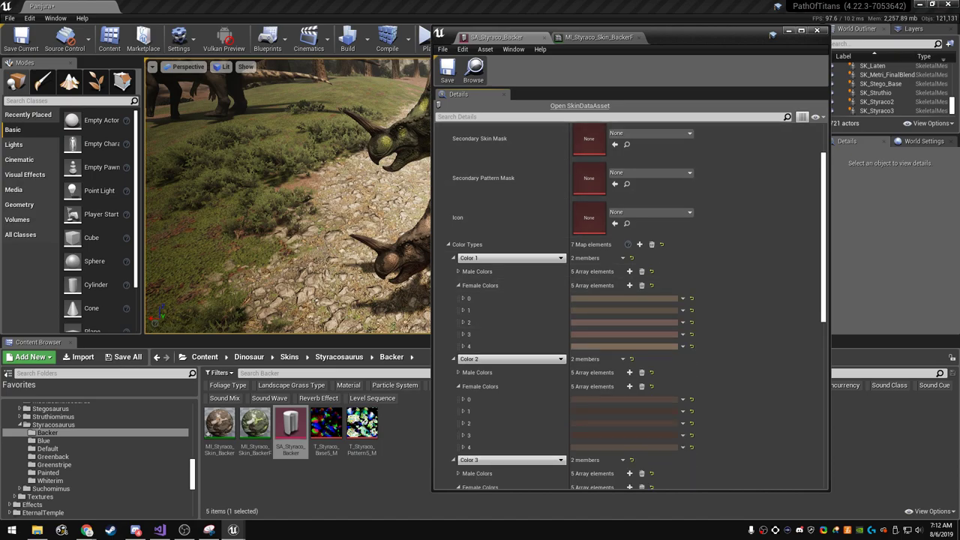
pyautogui.click(600, 37)
pyautogui.moveTo(601, 37); pyautogui.dragTo(120, 36)
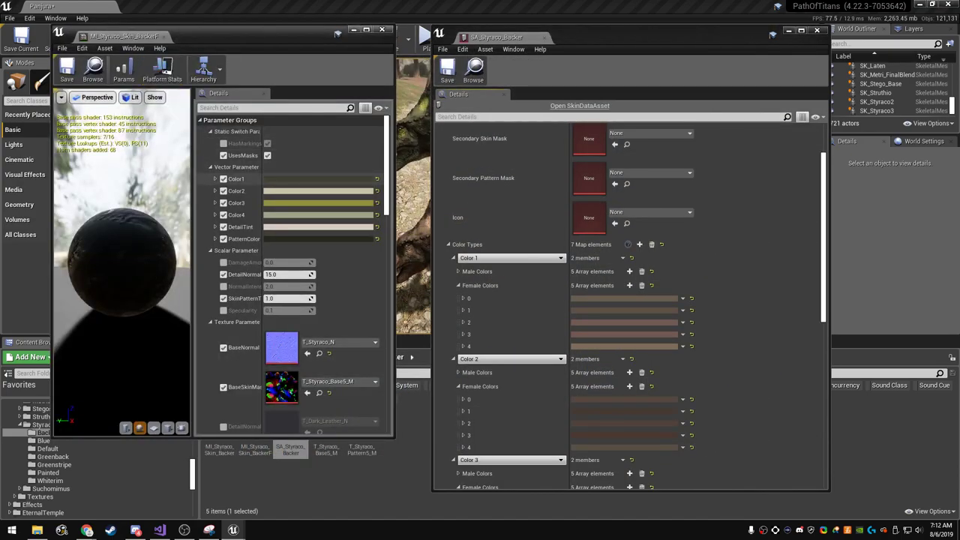
# - Paste the material's dark olive colour into all five Color 1 female elements
pyautogui.moveTo(290, 449); pyautogui.dragTo(589, 180)
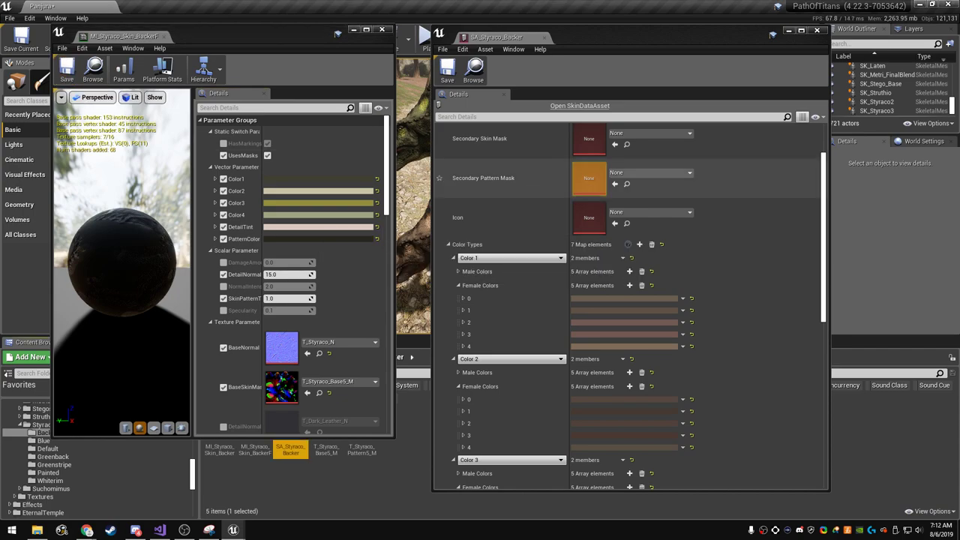
pyautogui.rightClick(588, 301)
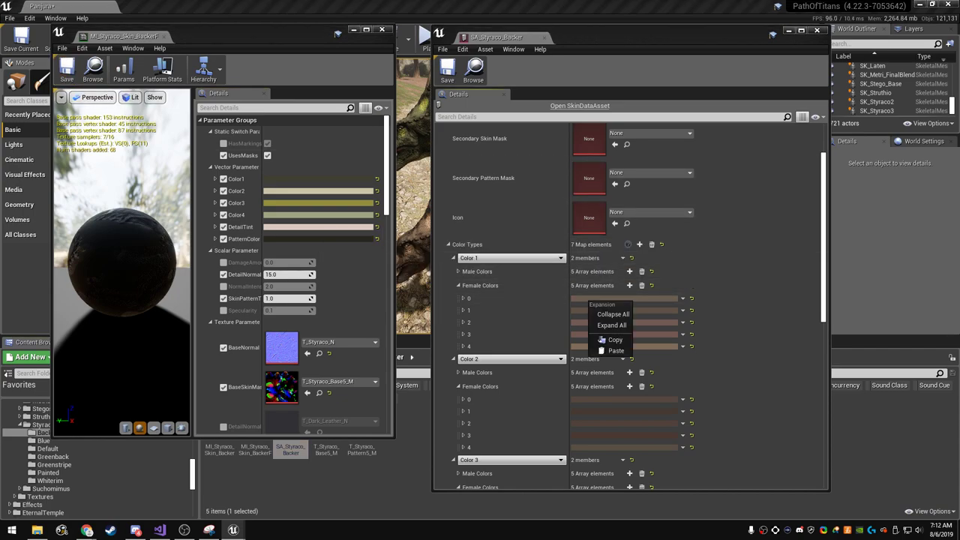
pyautogui.click(616, 350)
pyautogui.rightClick(605, 311)
pyautogui.click(627, 361)
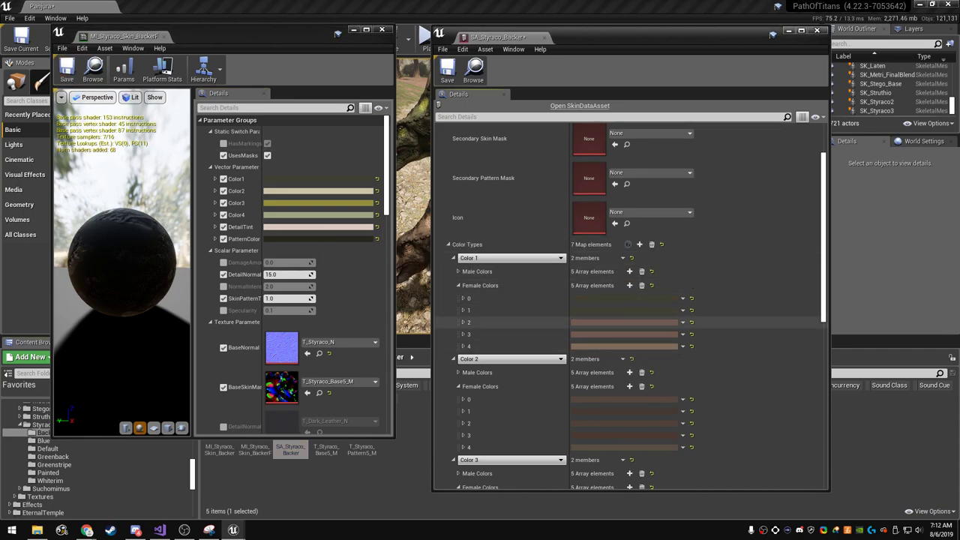
pyautogui.rightClick(605, 323)
pyautogui.click(626, 372)
pyautogui.click(594, 334)
pyautogui.rightClick(595, 334)
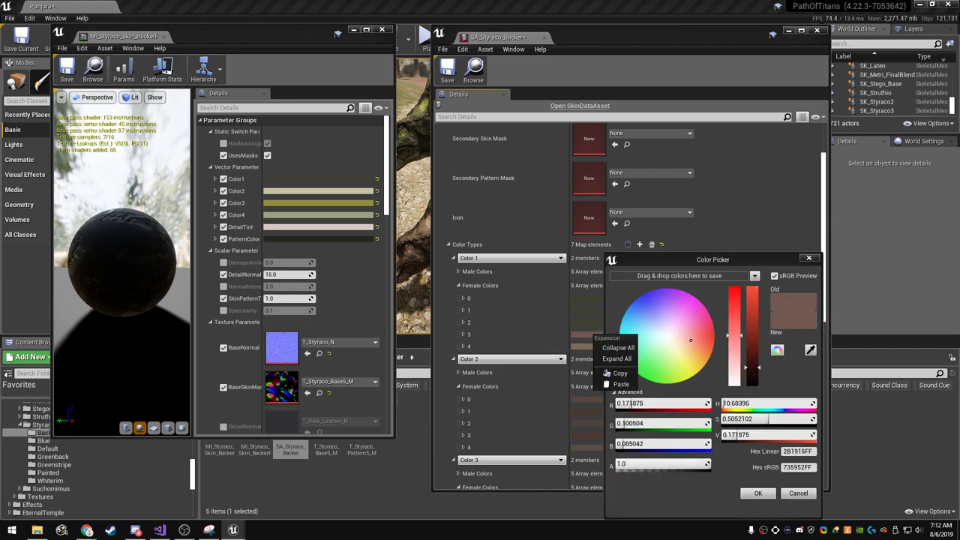
pyautogui.click(607, 373)
pyautogui.click(798, 493)
pyautogui.rightClick(589, 335)
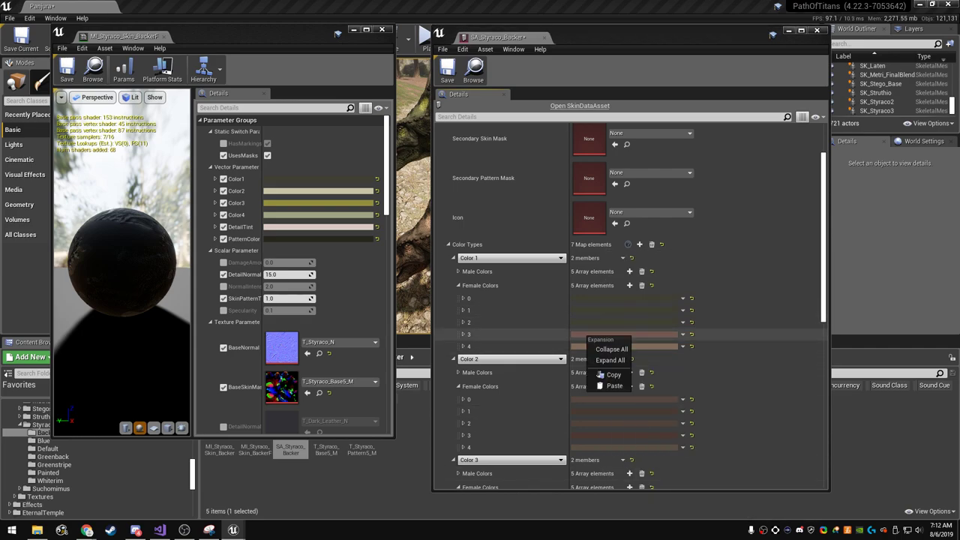
pyautogui.click(614, 385)
pyautogui.rightClick(590, 347)
pyautogui.click(615, 397)
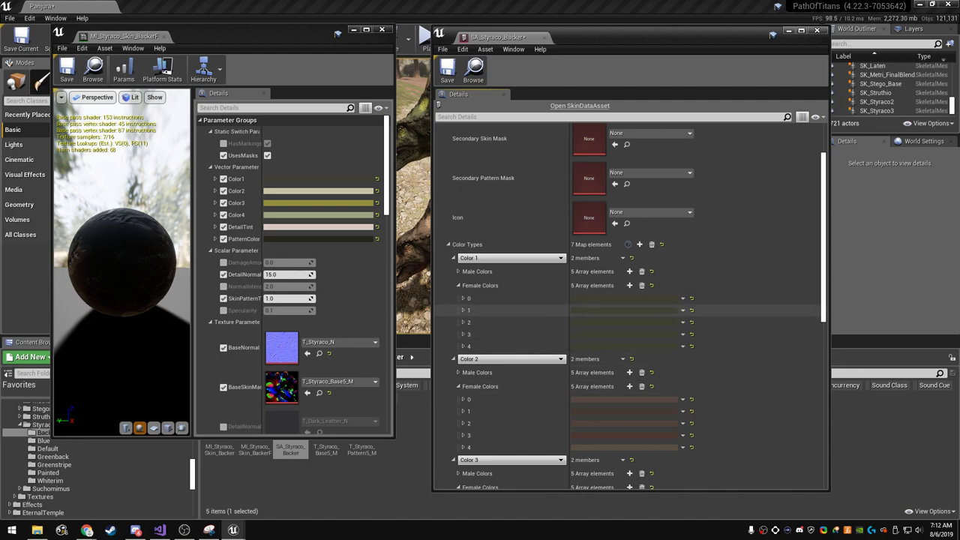
# - Slightly brighten and saturate some Color 1 female olive shades in the Color Picker
pyautogui.click(613, 309)
pyautogui.moveTo(762, 378); pyautogui.dragTo(759, 375)
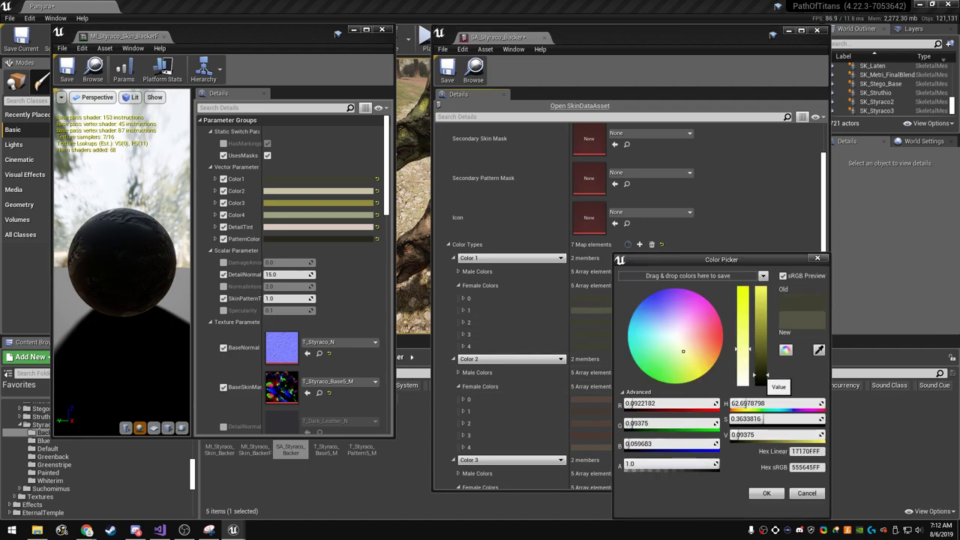
pyautogui.press('Escape')
pyautogui.click(629, 322)
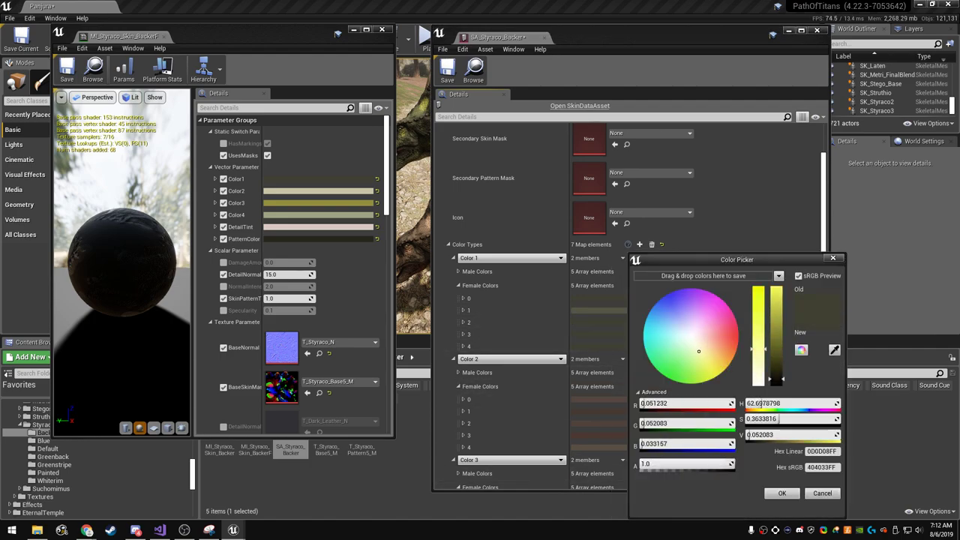
pyautogui.moveTo(756, 403); pyautogui.dragTo(764, 403)
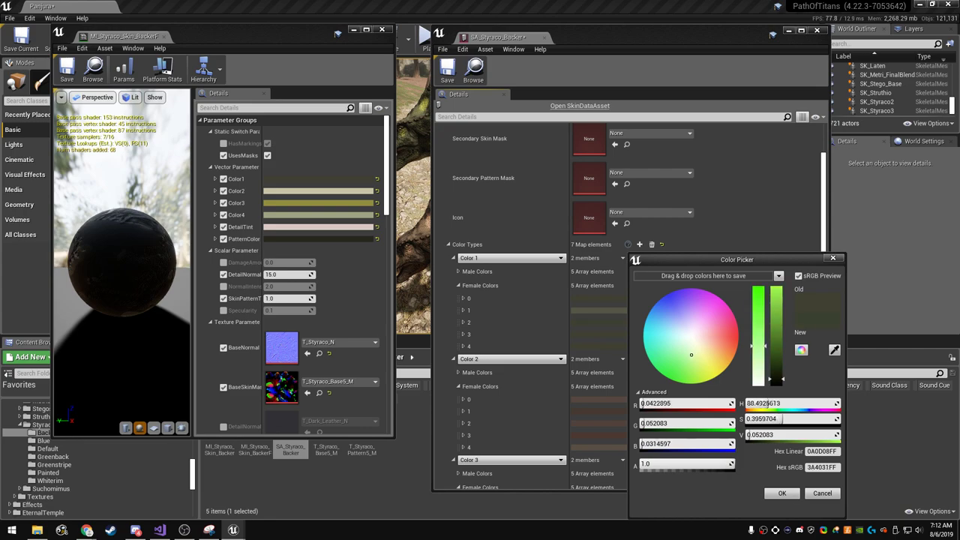
pyautogui.press('Escape')
pyautogui.click(615, 322)
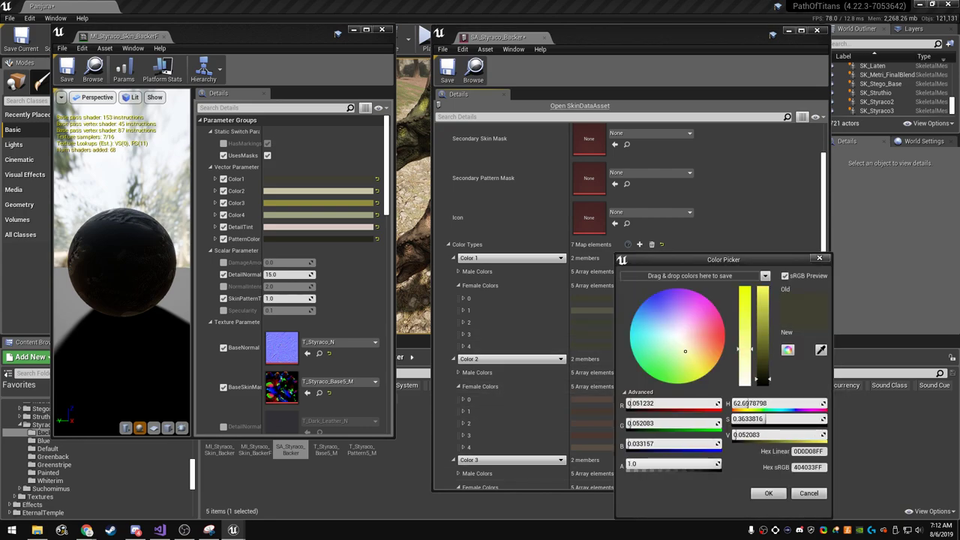
pyautogui.click(769, 493)
pyautogui.click(623, 336)
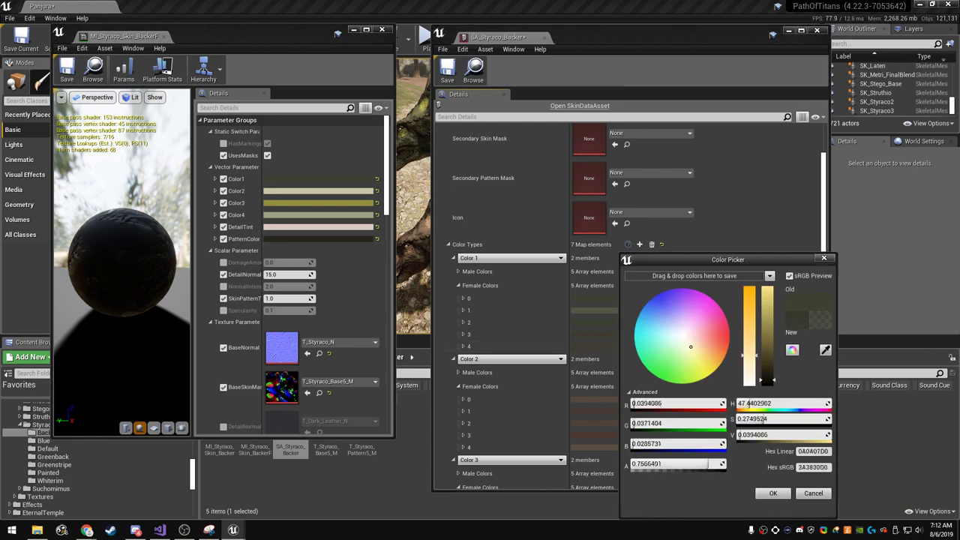
pyautogui.moveTo(767, 381); pyautogui.dragTo(767, 378)
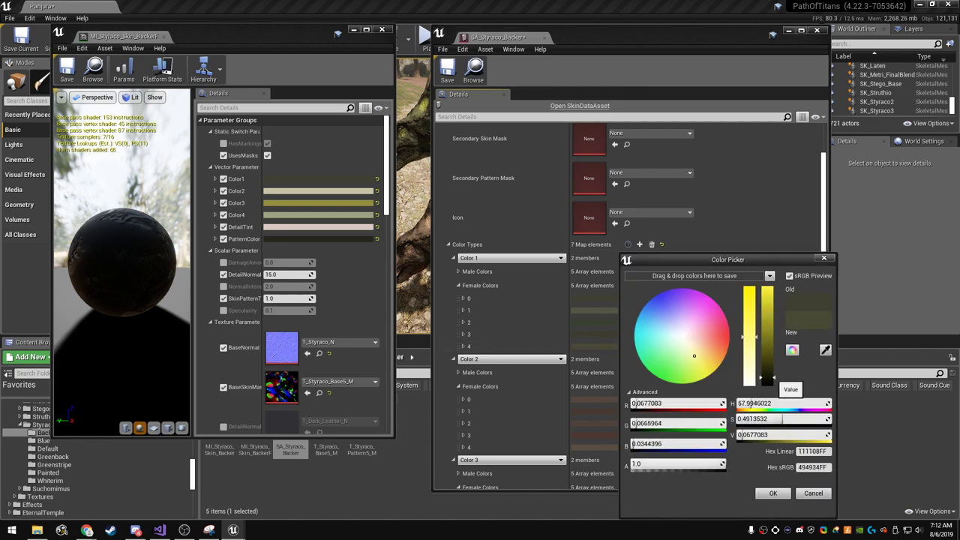
pyautogui.moveTo(749, 336); pyautogui.dragTo(749, 327)
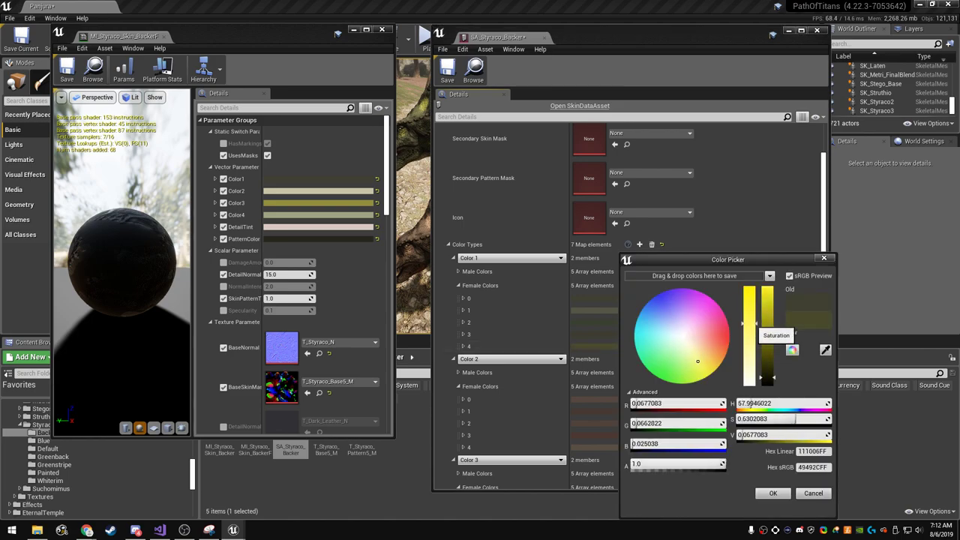
# - Copy the material's pale Color2 and paste it into all five Color 2 female elements
pyautogui.click(773, 493)
pyautogui.scroll(-5, 773, 450)
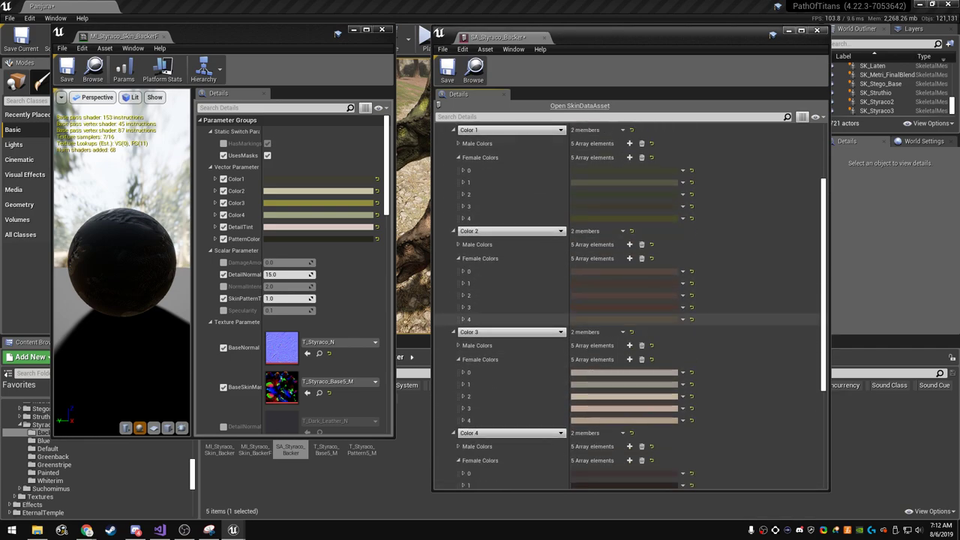
pyautogui.rightClick(293, 192)
pyautogui.press('Escape')
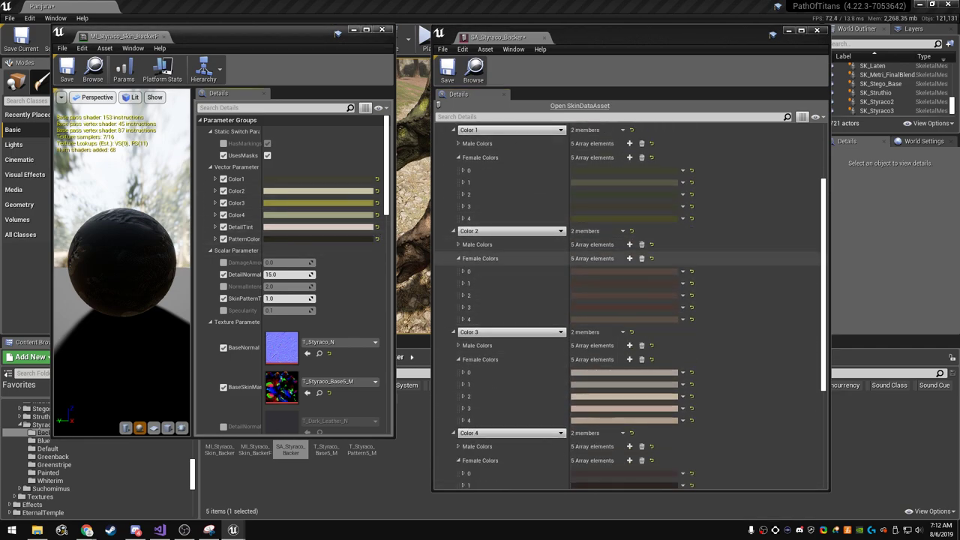
pyautogui.rightClick(598, 271)
pyautogui.click(616, 319)
pyautogui.rightClick(598, 284)
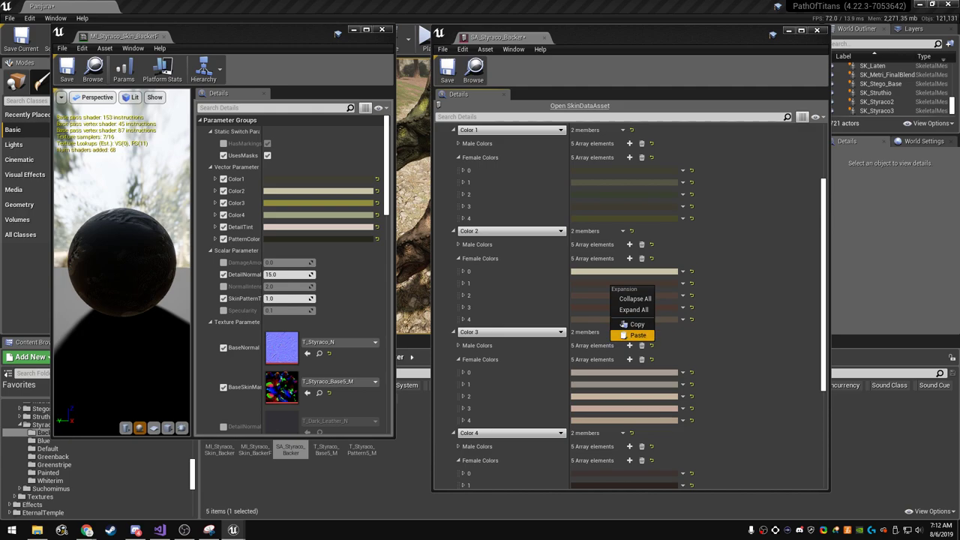
pyautogui.click(616, 332)
pyautogui.rightClick(598, 302)
pyautogui.click(625, 349)
pyautogui.rightClick(598, 318)
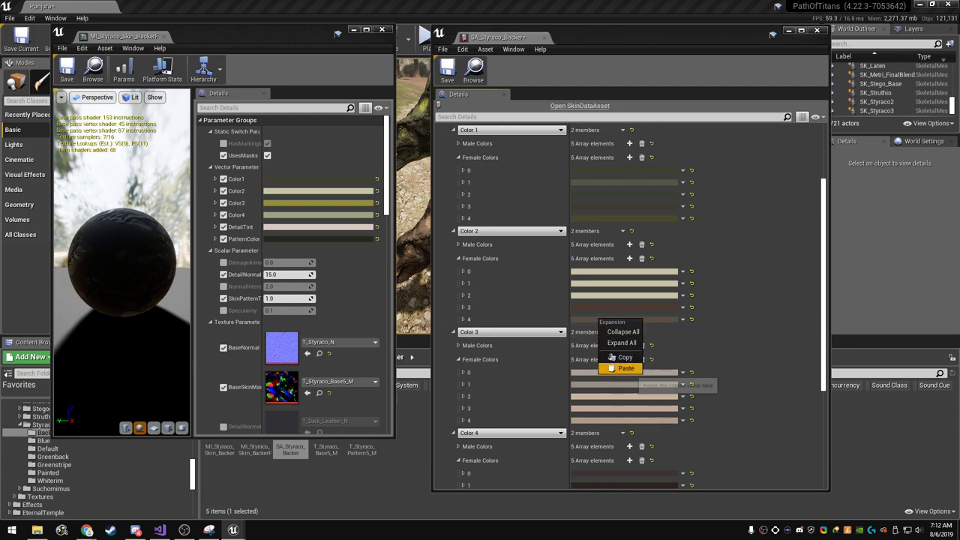
pyautogui.click(625, 368)
pyautogui.rightClick(598, 309)
pyautogui.click(624, 361)
# - Darken two of the Color 2 female shades toward greyish olive
pyautogui.click(622, 307)
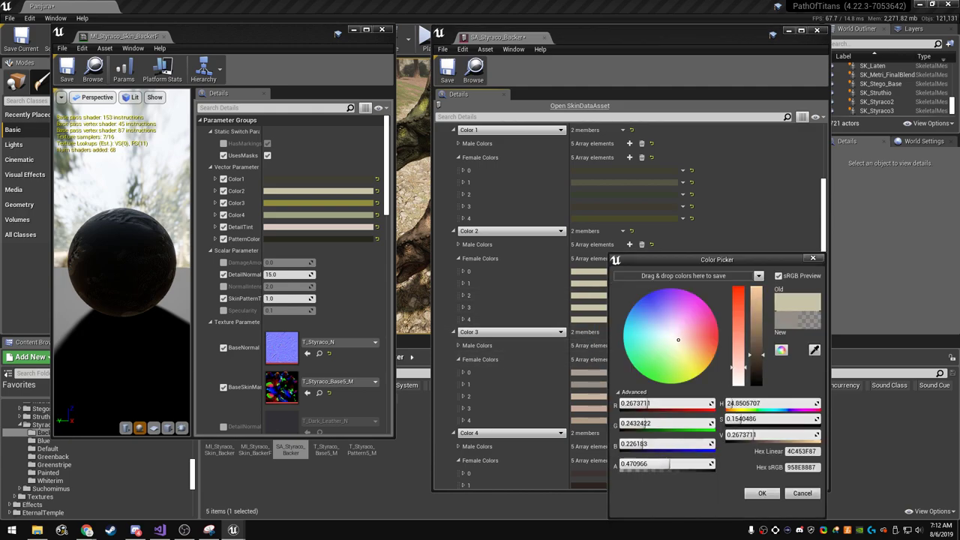
pyautogui.moveTo(758, 323); pyautogui.dragTo(758, 353)
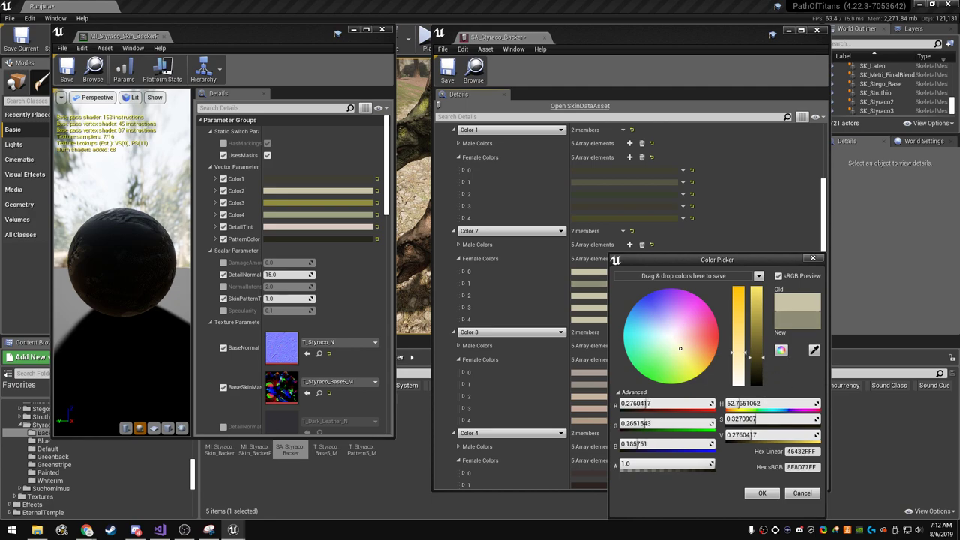
pyautogui.click(762, 493)
pyautogui.click(589, 296)
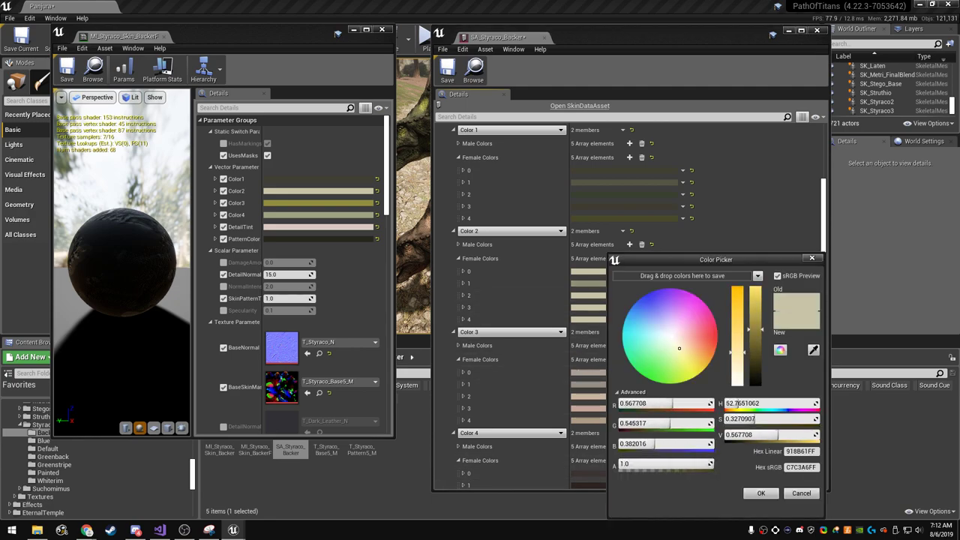
pyautogui.click(761, 493)
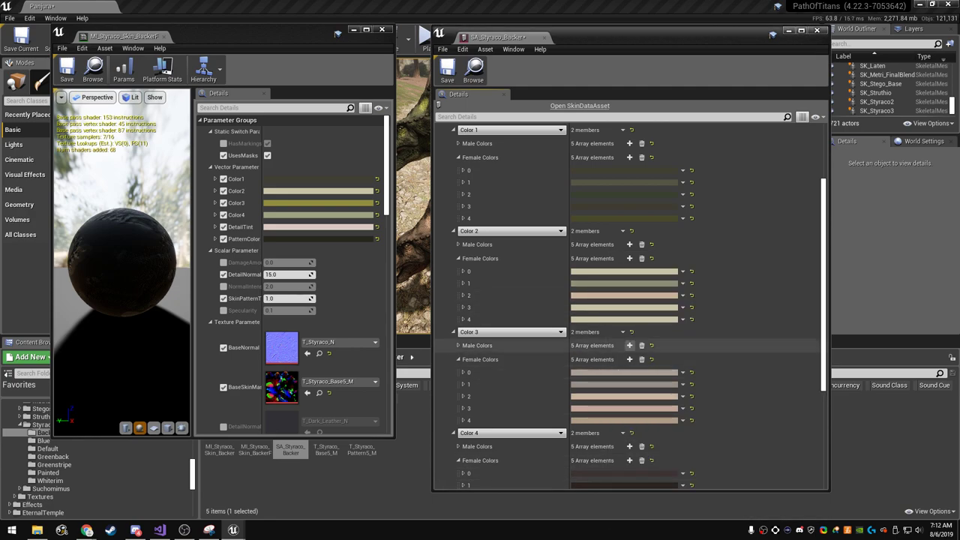
pyautogui.click(585, 308)
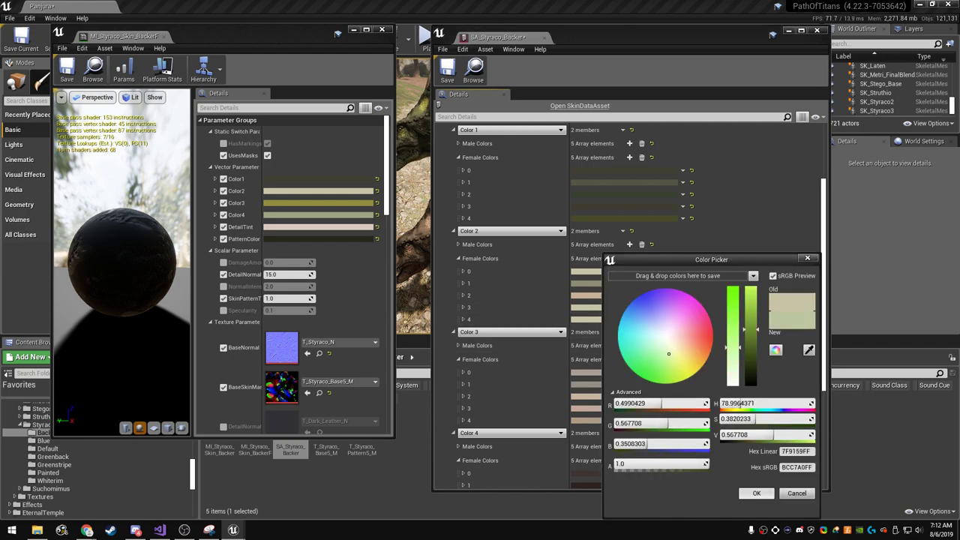
pyautogui.click(757, 493)
pyautogui.click(585, 319)
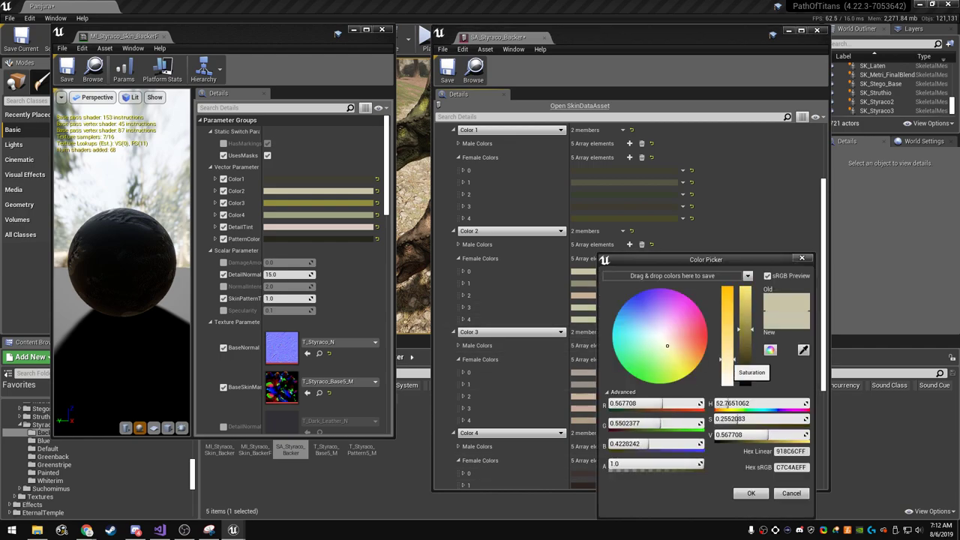
pyautogui.moveTo(745, 330)
pyautogui.mouseDown()
pyautogui.moveTo(747, 359)
pyautogui.moveTo(746, 349)
pyautogui.mouseUp()
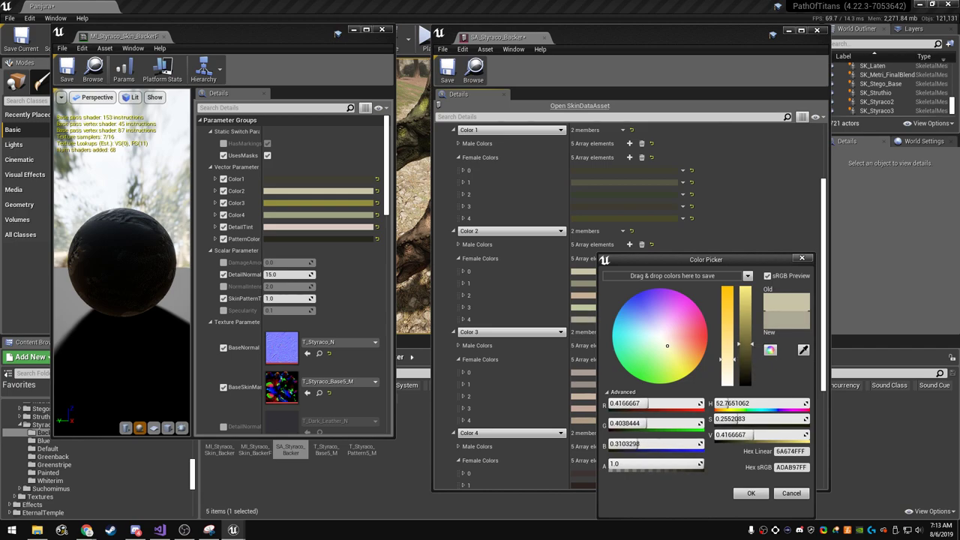
pyautogui.click(751, 493)
# - Copy the material's olive Color3 into Color 3 female elements 0 and 1
pyautogui.scroll(-2, 630, 315)
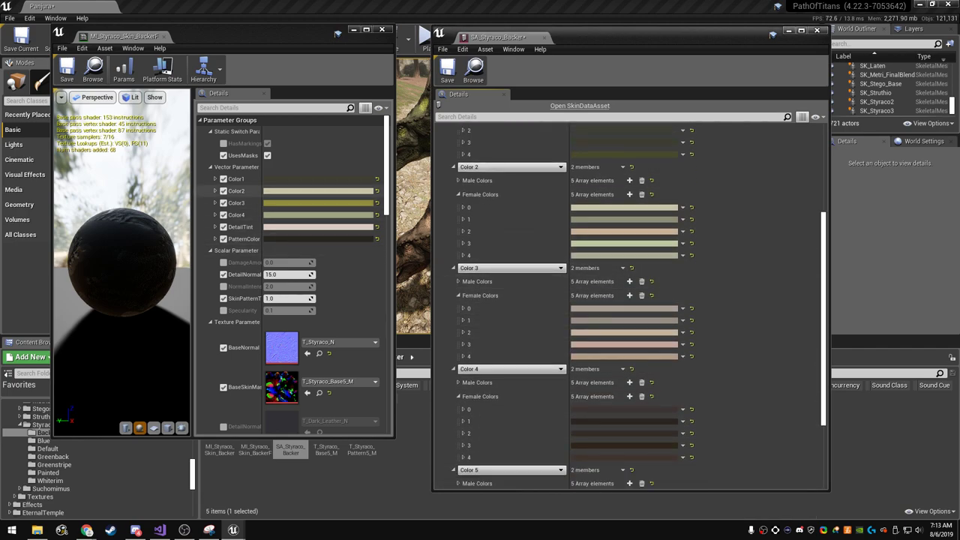
pyautogui.rightClick(277, 203)
pyautogui.click(293, 242)
pyautogui.rightClick(586, 308)
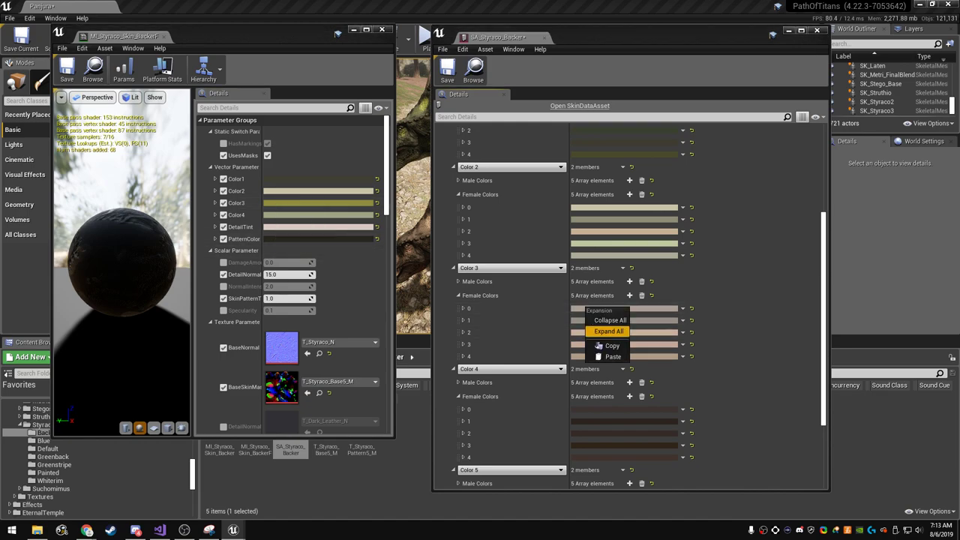
pyautogui.click(613, 357)
pyautogui.rightClick(586, 319)
pyautogui.click(612, 361)
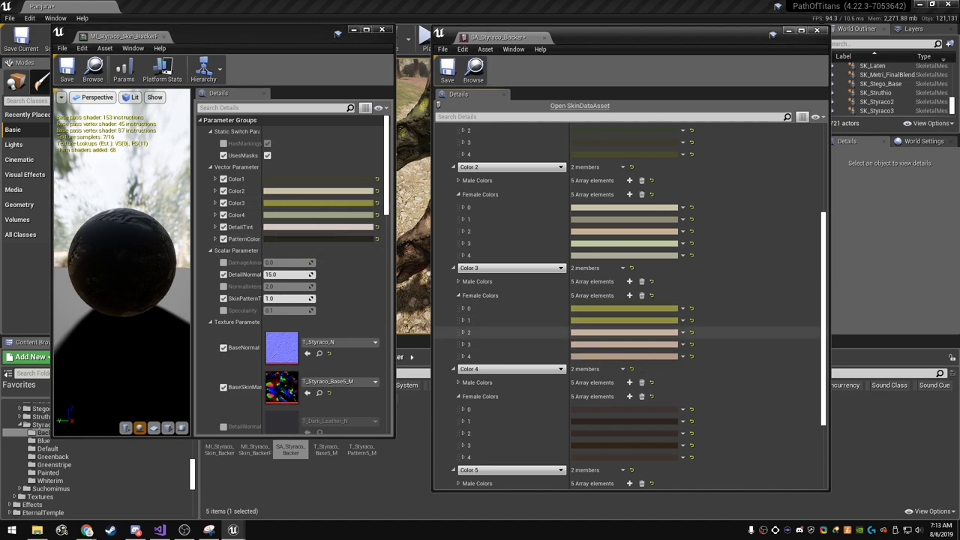
pyautogui.rightClick(586, 333)
pyautogui.click(604, 368)
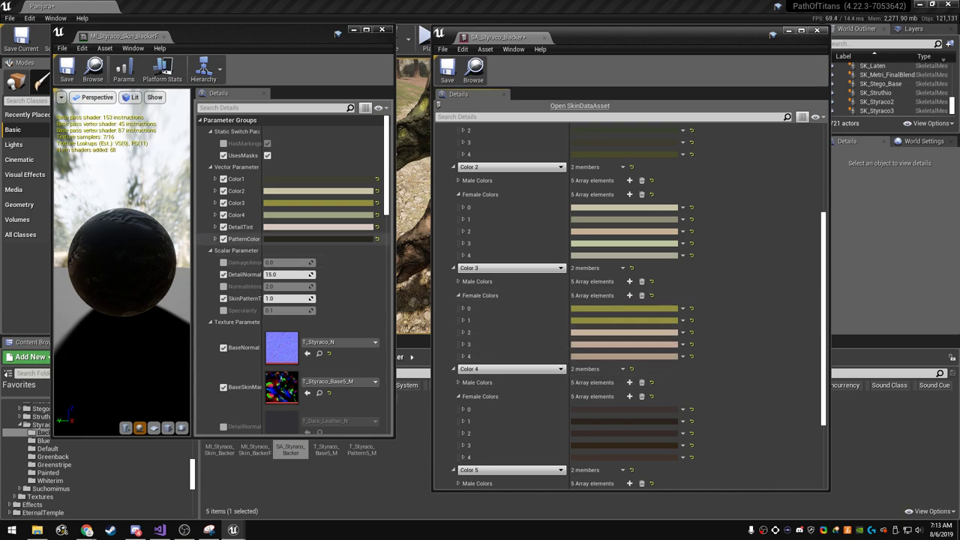
# - Recopy Color3 and paste the olive into Color 3 female elements 2, 3 and 4
pyautogui.rightClick(322, 204)
pyautogui.click(342, 242)
pyautogui.rightClick(590, 332)
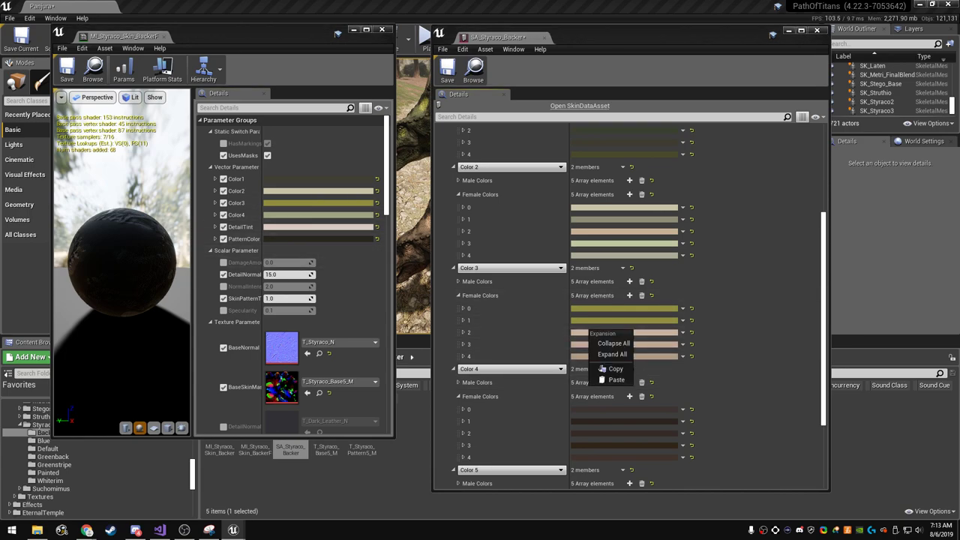
pyautogui.click(602, 381)
pyautogui.rightClick(590, 344)
pyautogui.click(611, 393)
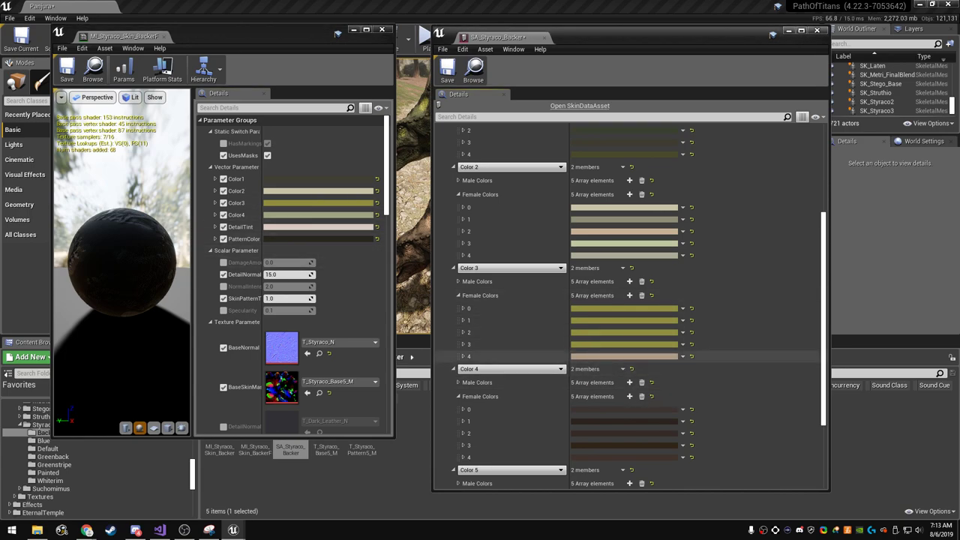
pyautogui.rightClick(606, 356)
pyautogui.click(632, 407)
# - Darken one Color 3 female olive shade slightly
pyautogui.click(623, 321)
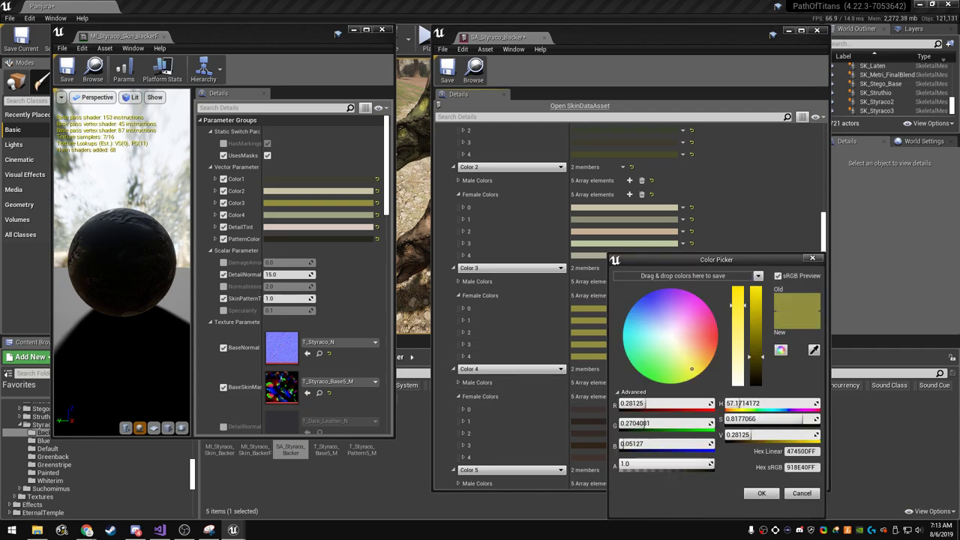
pyautogui.moveTo(756, 367); pyautogui.dragTo(756, 370)
pyautogui.click(761, 493)
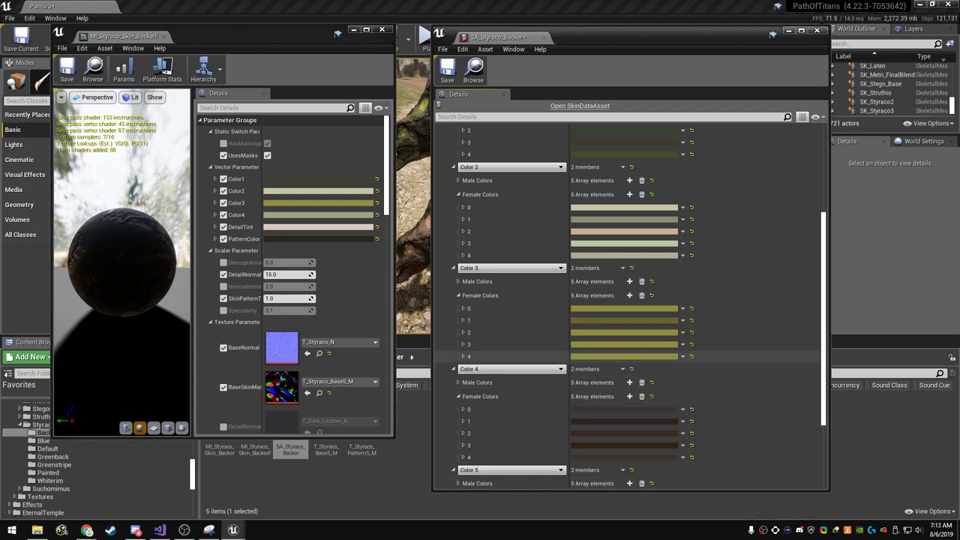
pyautogui.click(625, 332)
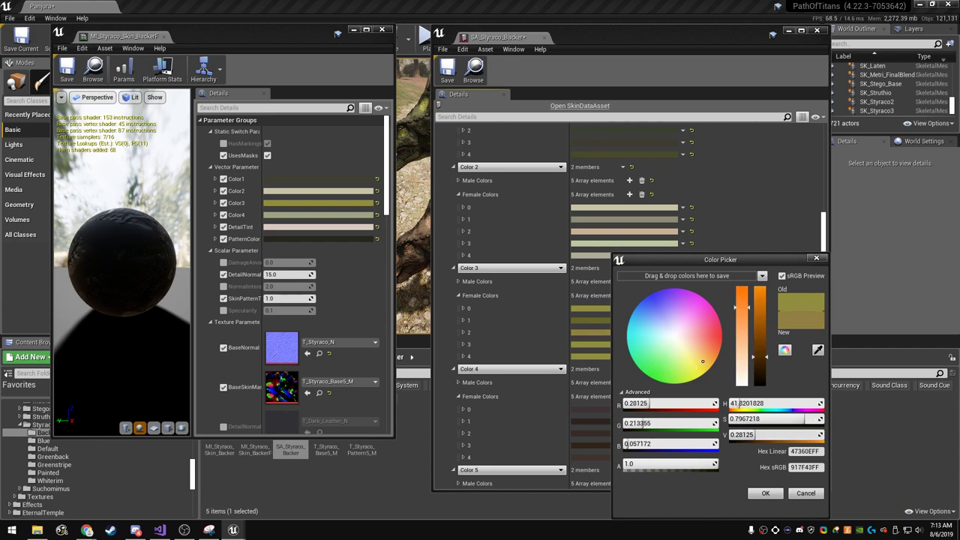
pyautogui.click(766, 493)
# - Darken the last Color 3 female swatch to a deeper olive, discarding a brown attempt
pyautogui.click(604, 345)
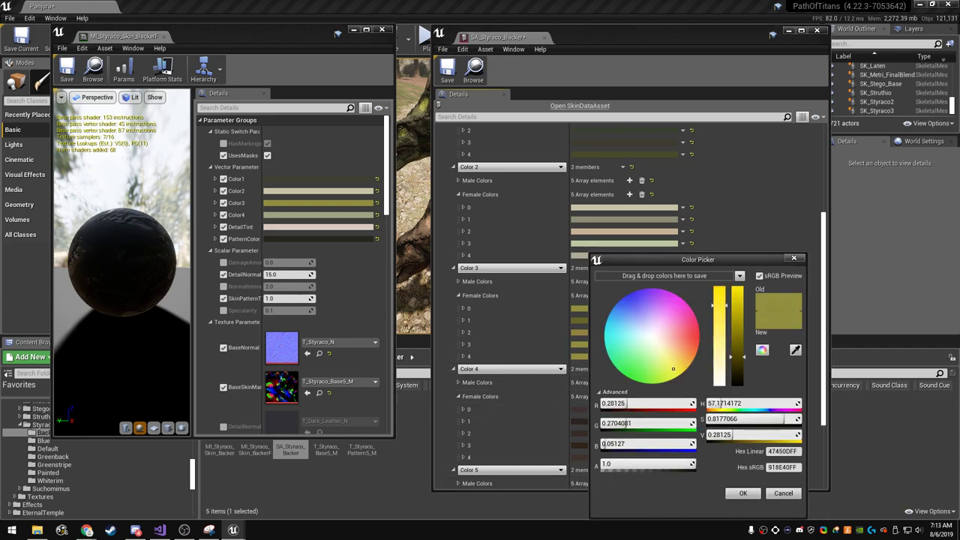
pyautogui.click(687, 358)
pyautogui.moveTo(743, 357); pyautogui.dragTo(744, 366)
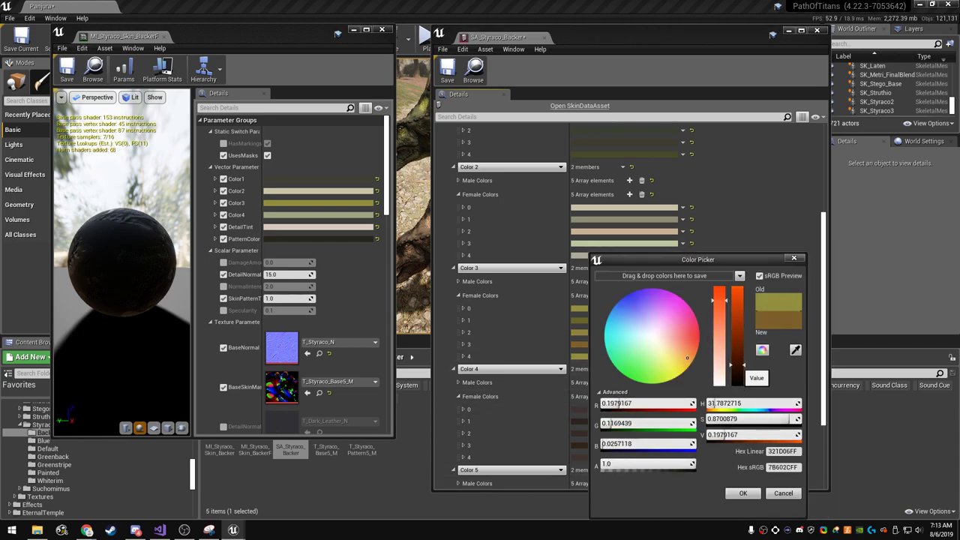
pyautogui.moveTo(719, 301); pyautogui.dragTo(719, 315)
pyautogui.click(784, 493)
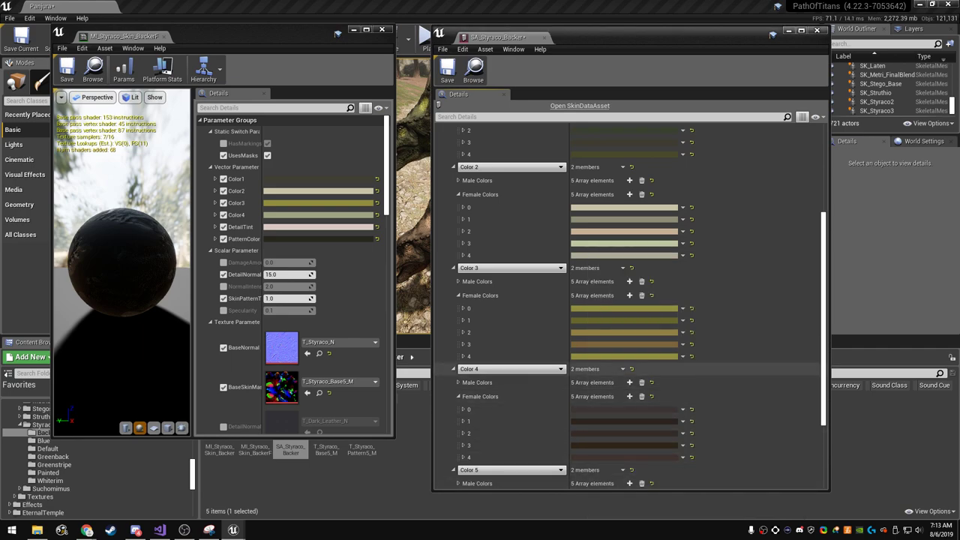
pyautogui.click(600, 357)
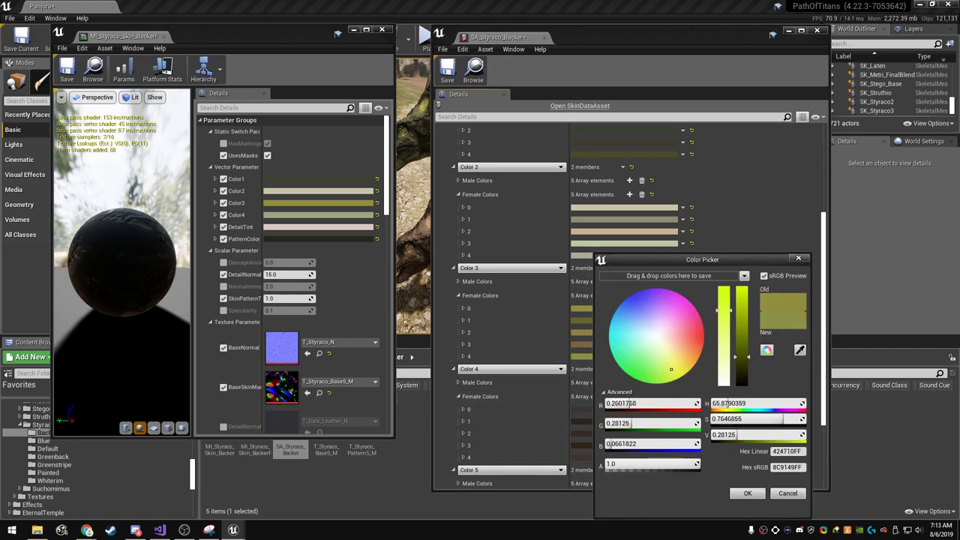
pyautogui.moveTo(742, 357); pyautogui.dragTo(742, 366)
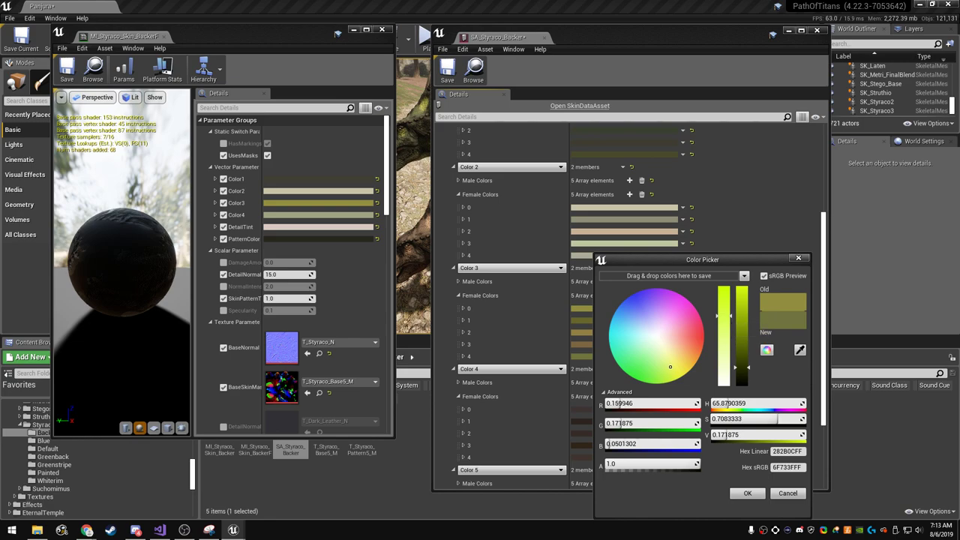
pyautogui.click(748, 493)
# - Copy the material's Color4 into all five Color 4 female slots
pyautogui.scroll(-2, 637, 353)
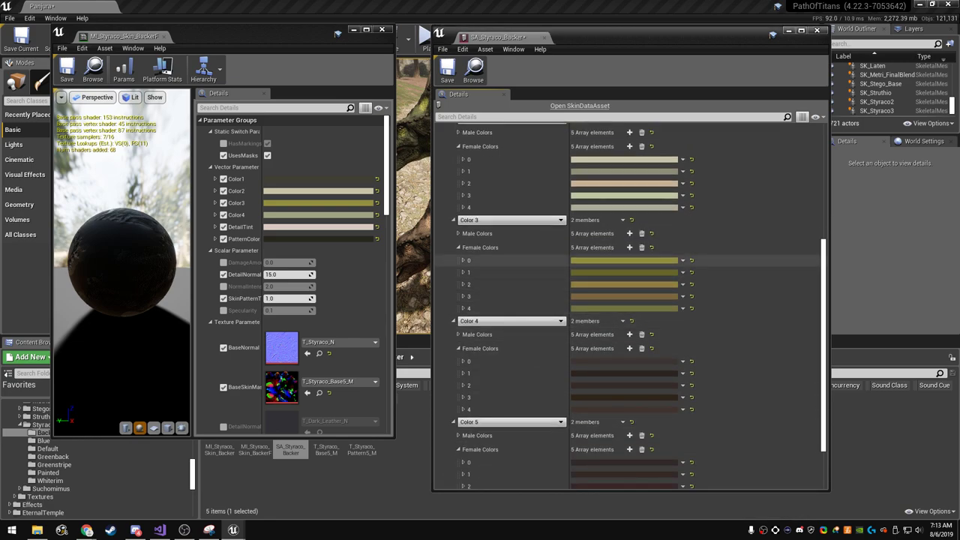
pyautogui.scroll(-2, 631, 261)
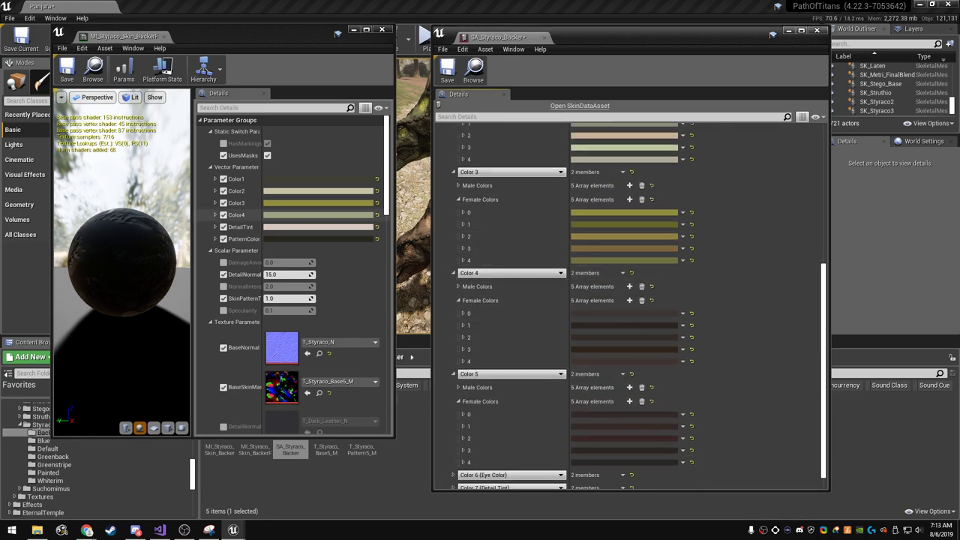
pyautogui.rightClick(321, 216)
pyautogui.click(333, 254)
pyautogui.rightClick(608, 314)
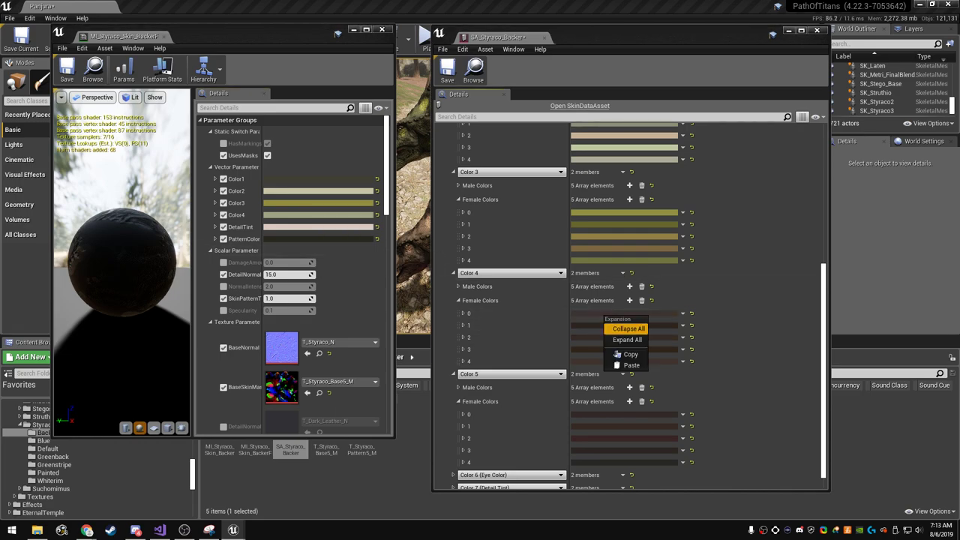
pyautogui.click(633, 360)
pyautogui.rightClick(608, 326)
pyautogui.click(634, 372)
pyautogui.rightClick(614, 337)
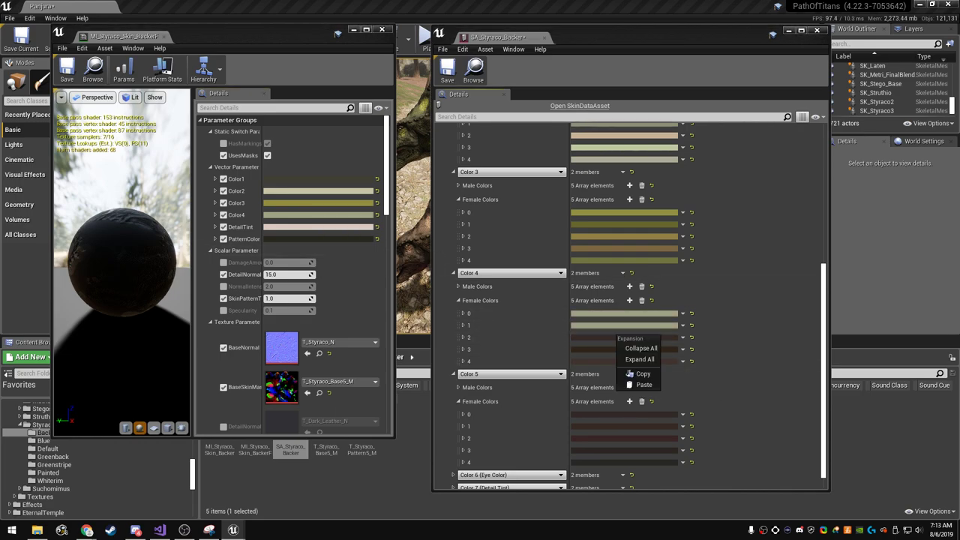
pyautogui.click(640, 384)
pyautogui.rightClick(614, 350)
pyautogui.click(640, 398)
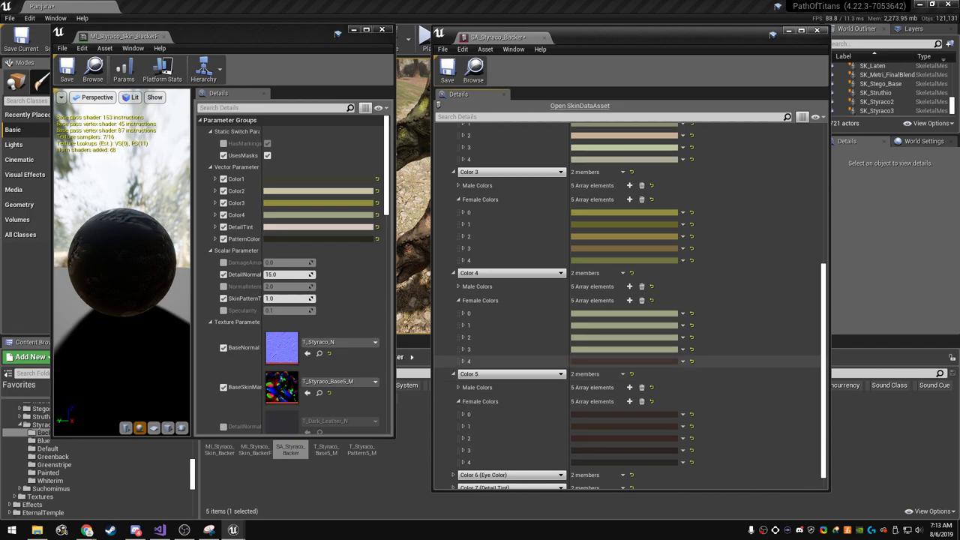
pyautogui.rightClick(614, 361)
pyautogui.click(640, 410)
# - Darken the Color 4 female shades in slots 0, 2 and 4
pyautogui.click(622, 313)
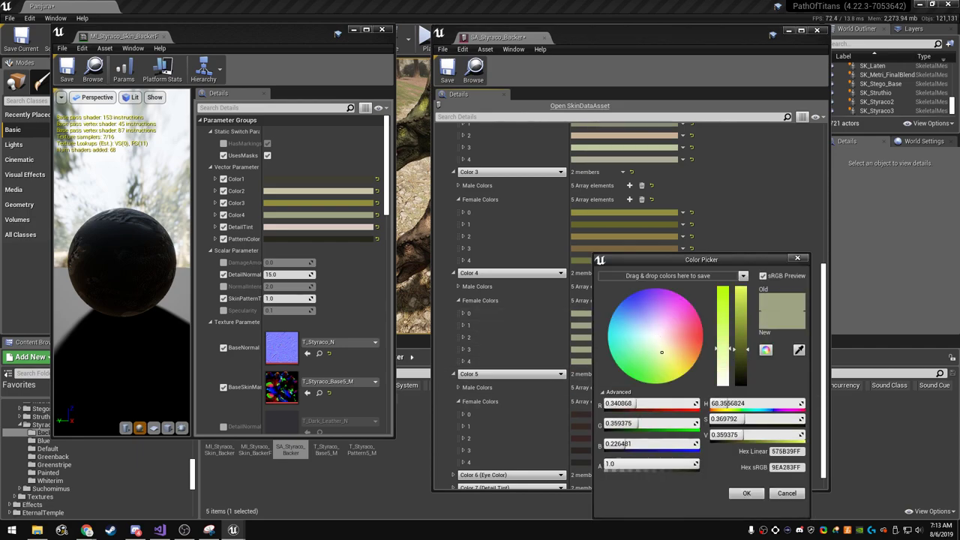
pyautogui.moveTo(741, 353); pyautogui.dragTo(742, 371)
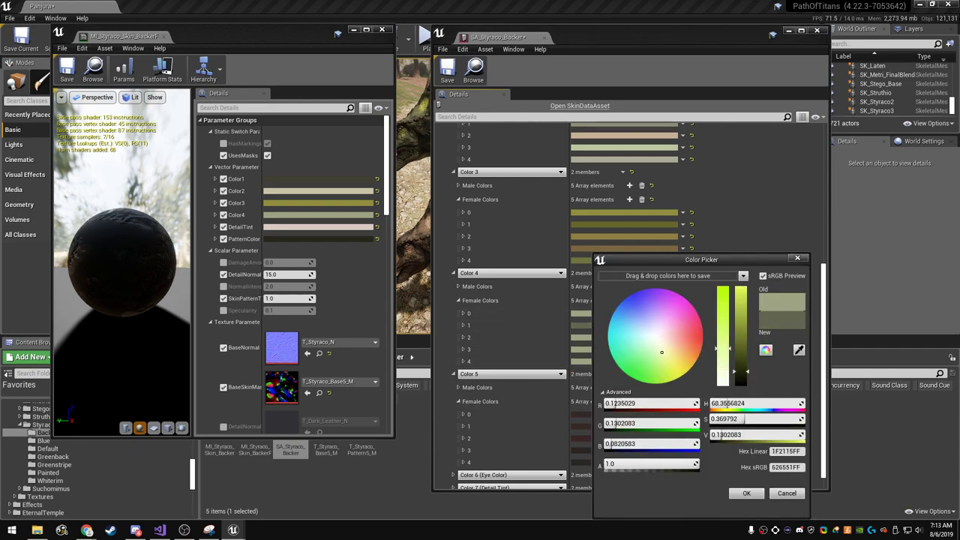
pyautogui.click(747, 493)
pyautogui.click(660, 338)
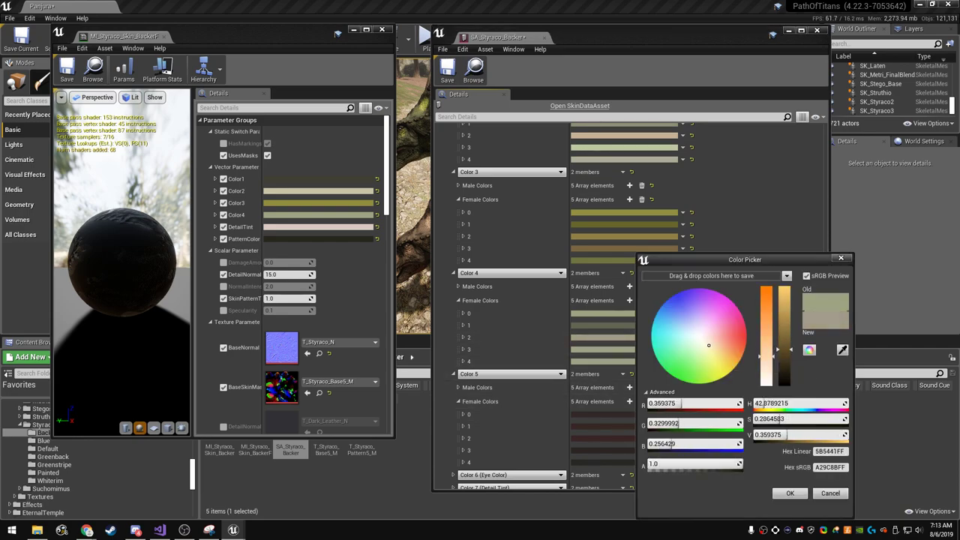
pyautogui.moveTo(784, 350); pyautogui.dragTo(784, 361)
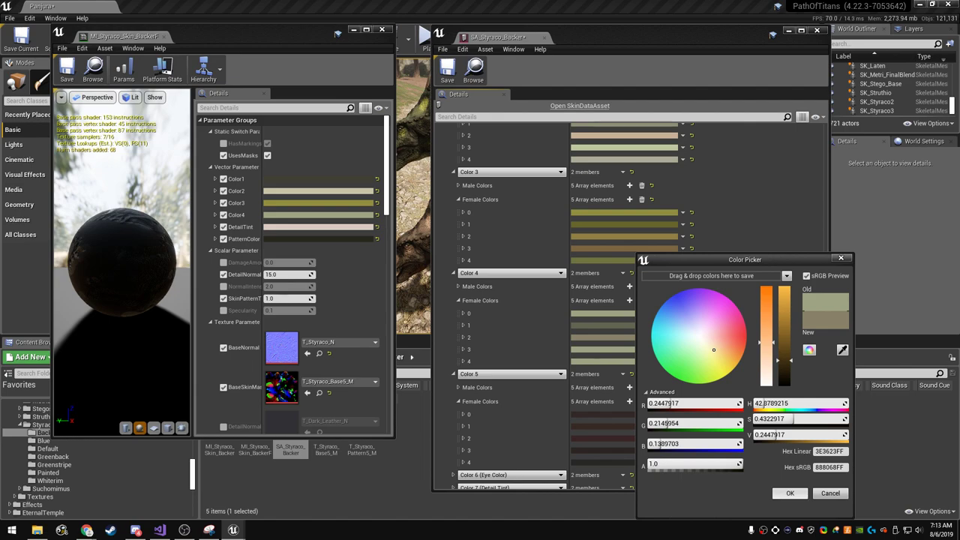
pyautogui.click(790, 493)
pyautogui.click(626, 313)
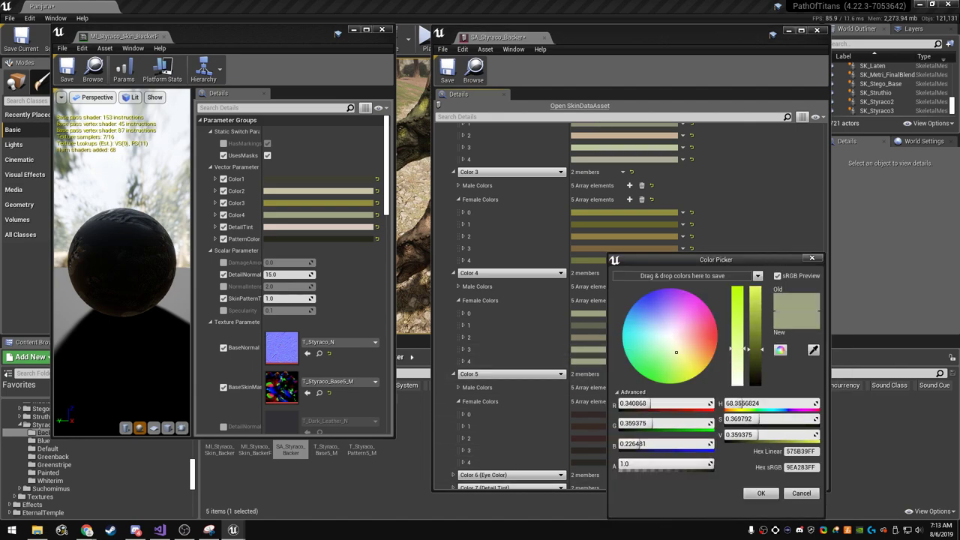
pyautogui.click(761, 493)
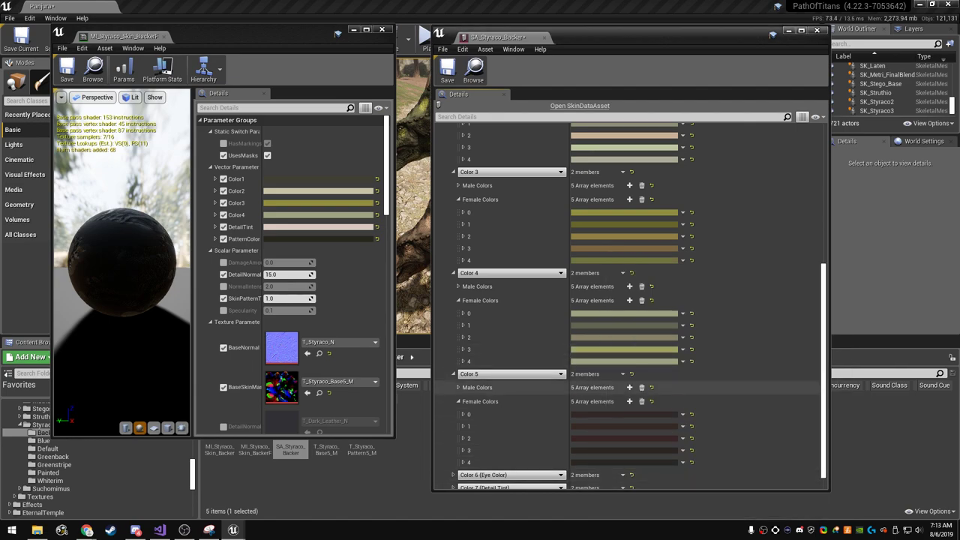
pyautogui.click(593, 361)
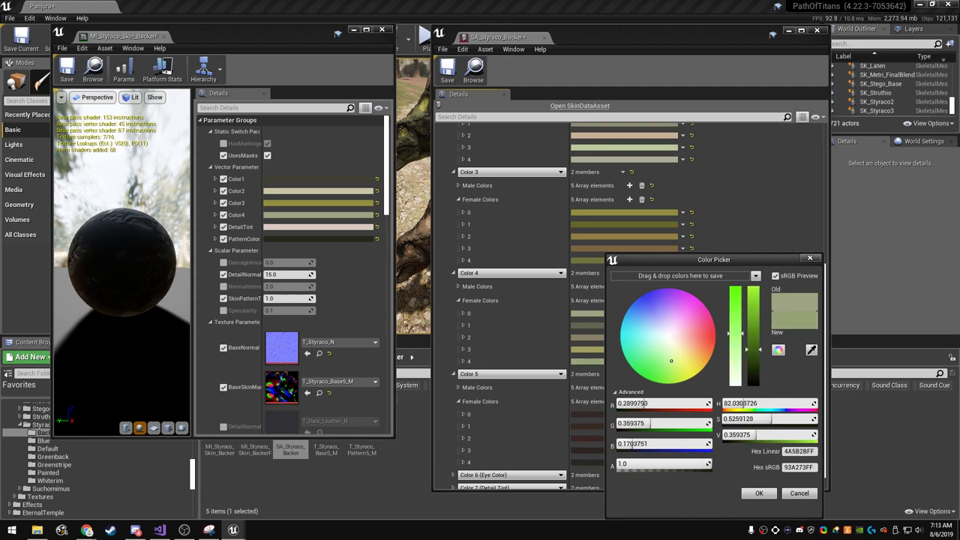
pyautogui.moveTo(754, 349); pyautogui.dragTo(753, 359)
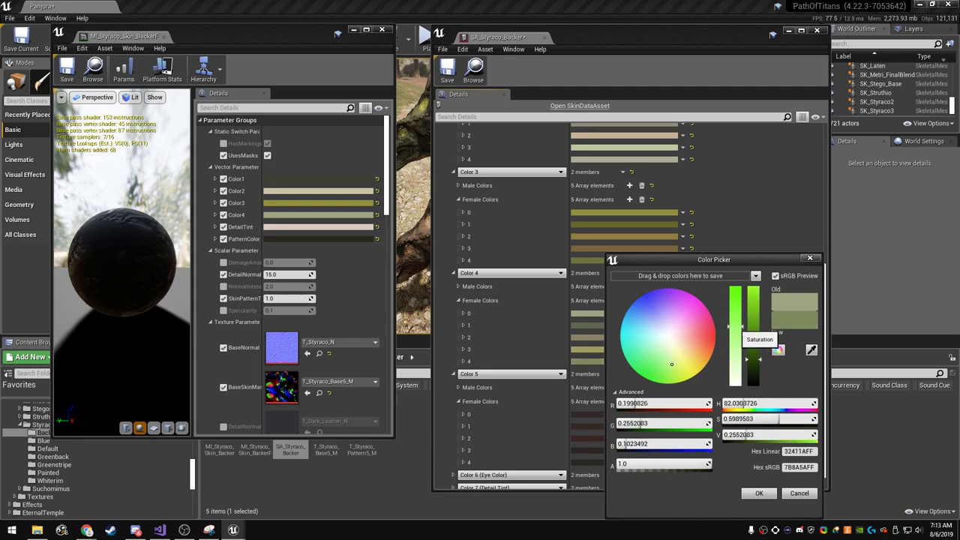
pyautogui.click(759, 493)
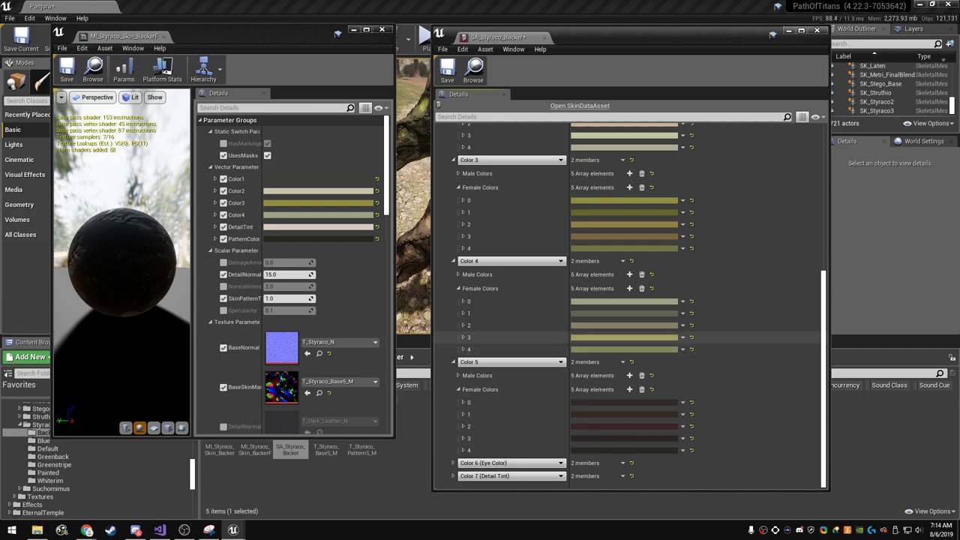
# - Paste a dark material colour into Color 5 female slots 0 and 2
pyautogui.rightClick(313, 239)
pyautogui.rightClick(603, 403)
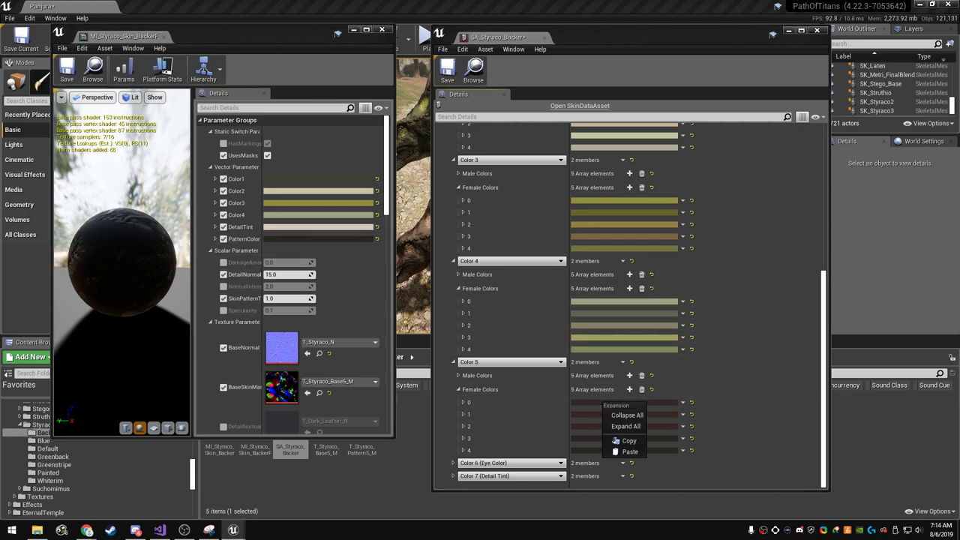
pyautogui.click(628, 452)
pyautogui.rightClick(603, 425)
pyautogui.click(629, 474)
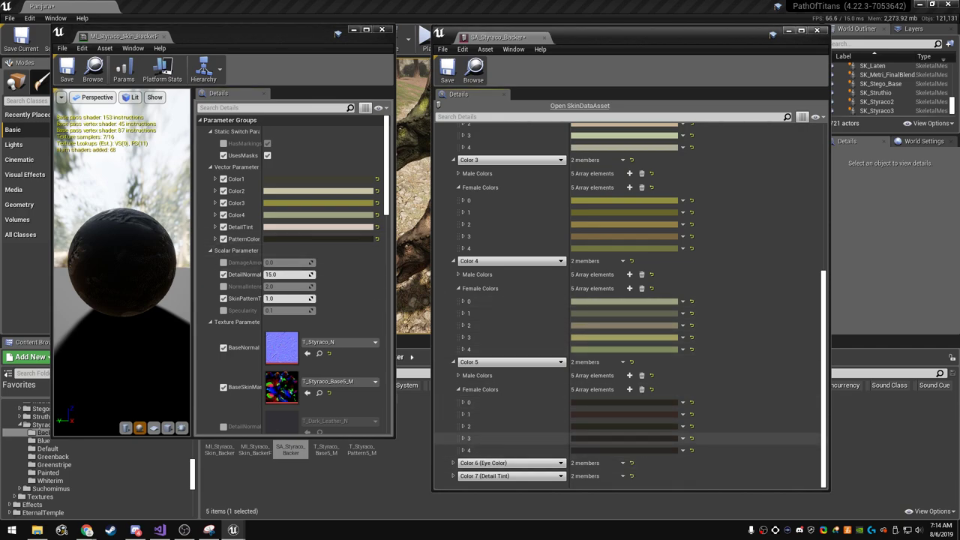
# - Set the remaining Color 5 female entries to near-black tones and save SA_Styraco_Backer
pyautogui.click(624, 414)
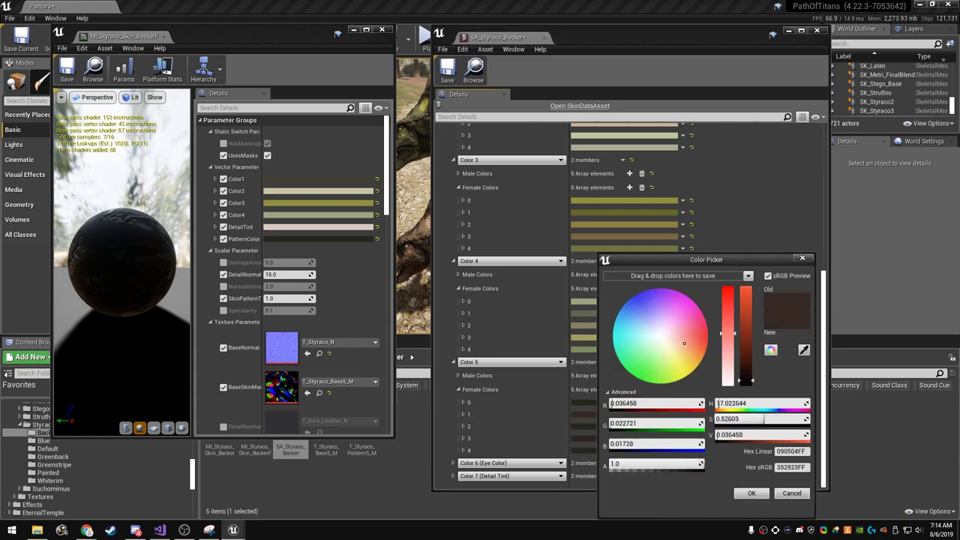
pyautogui.moveTo(685, 343); pyautogui.dragTo(682, 353)
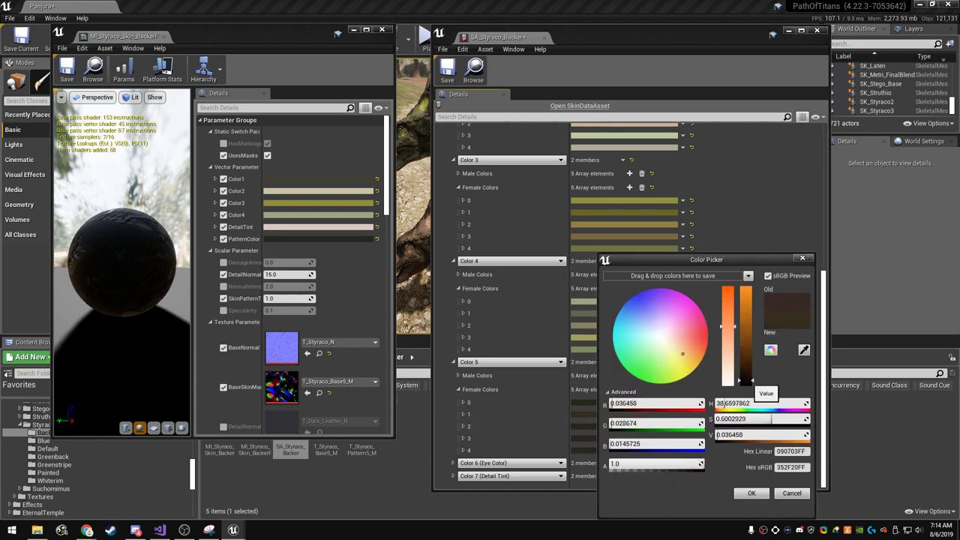
pyautogui.click(752, 492)
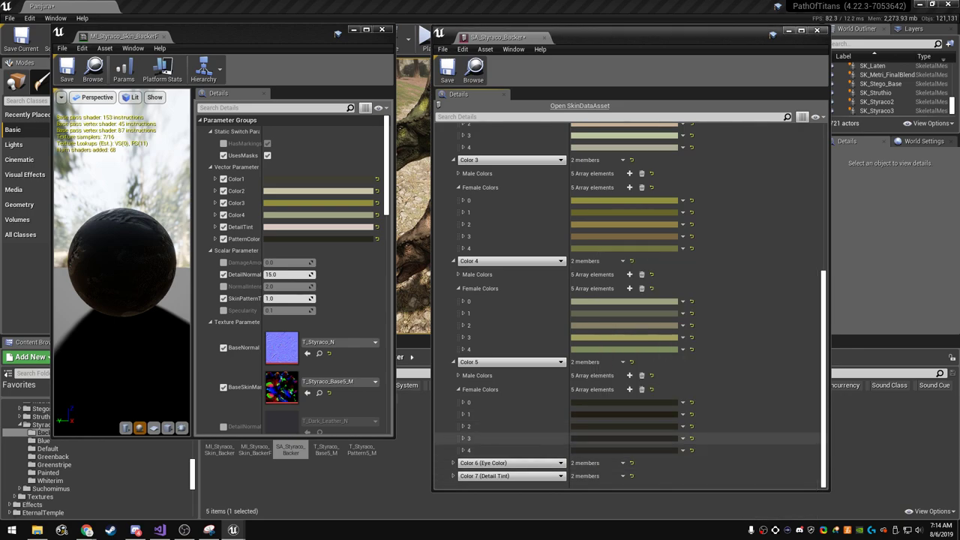
pyautogui.click(634, 439)
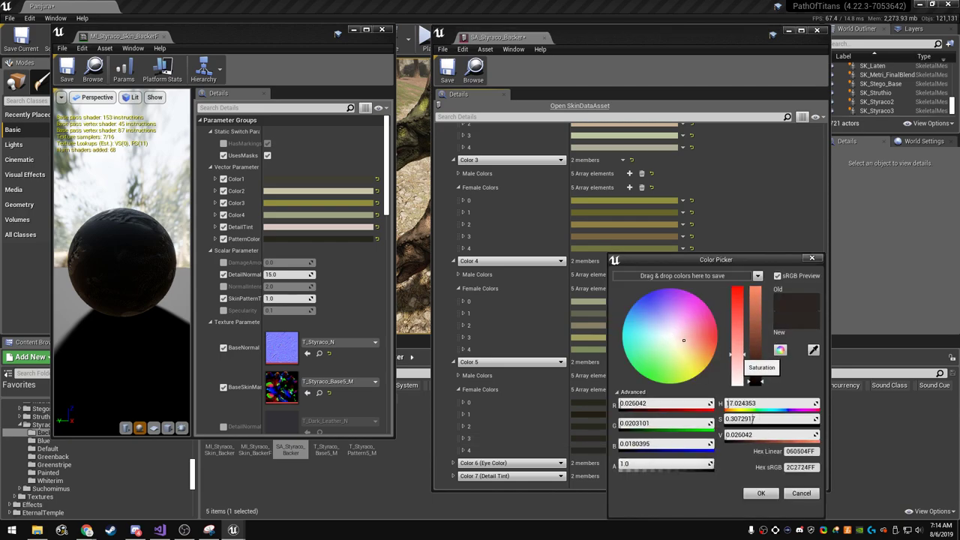
pyautogui.click(761, 493)
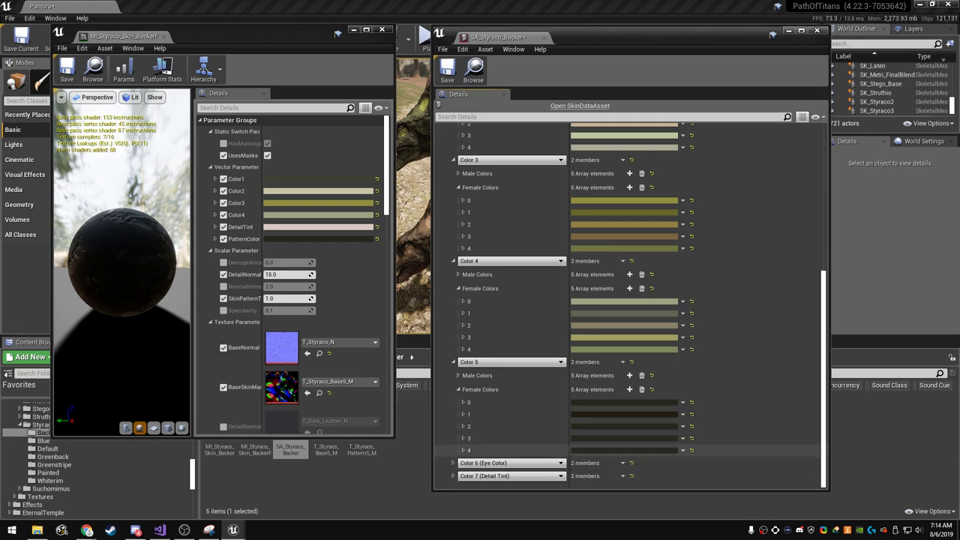
pyautogui.click(604, 450)
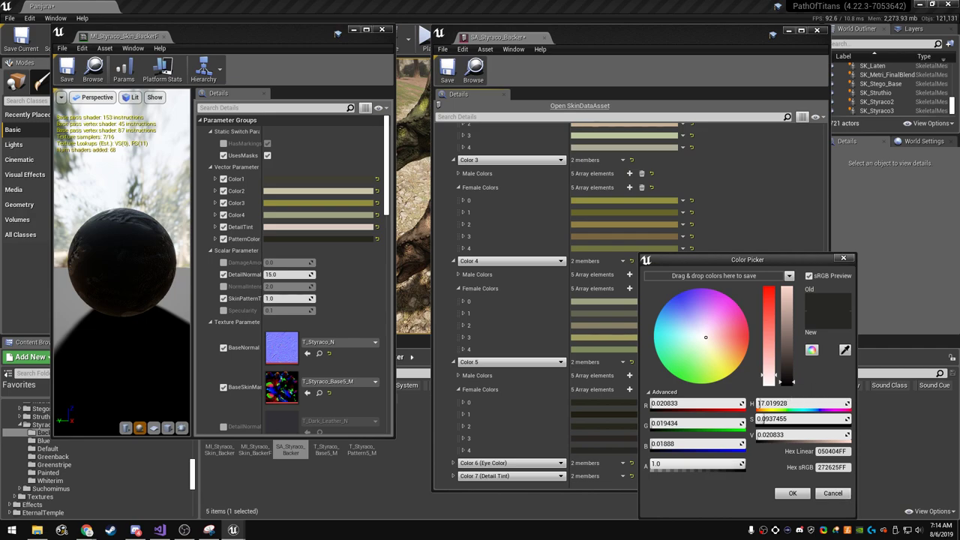
pyautogui.click(792, 493)
pyautogui.click(604, 426)
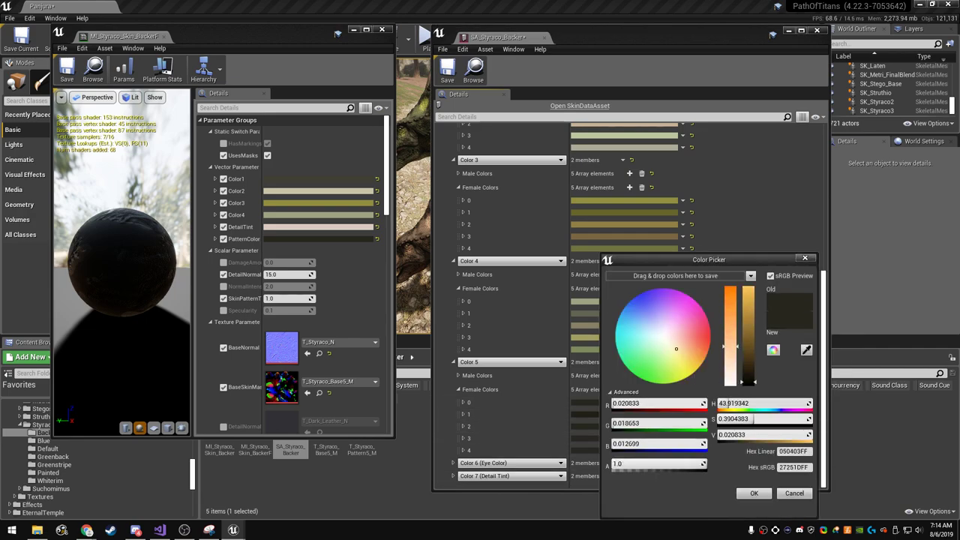
pyautogui.click(754, 493)
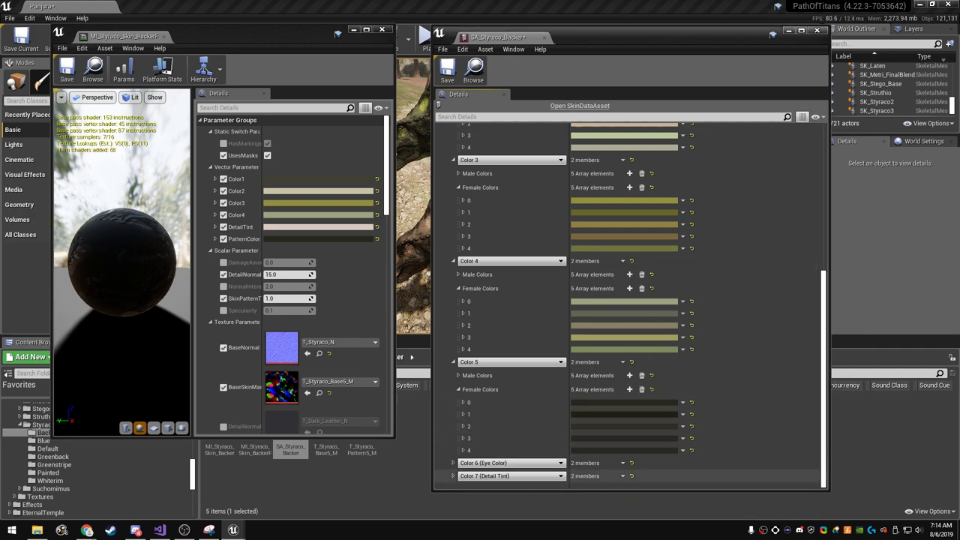
pyautogui.click(637, 438)
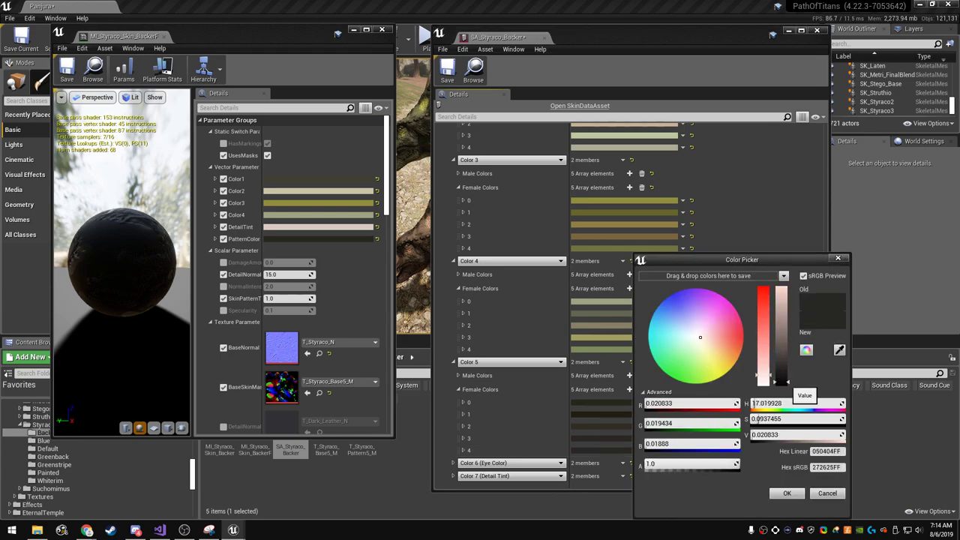
pyautogui.moveTo(782, 383); pyautogui.dragTo(782, 380)
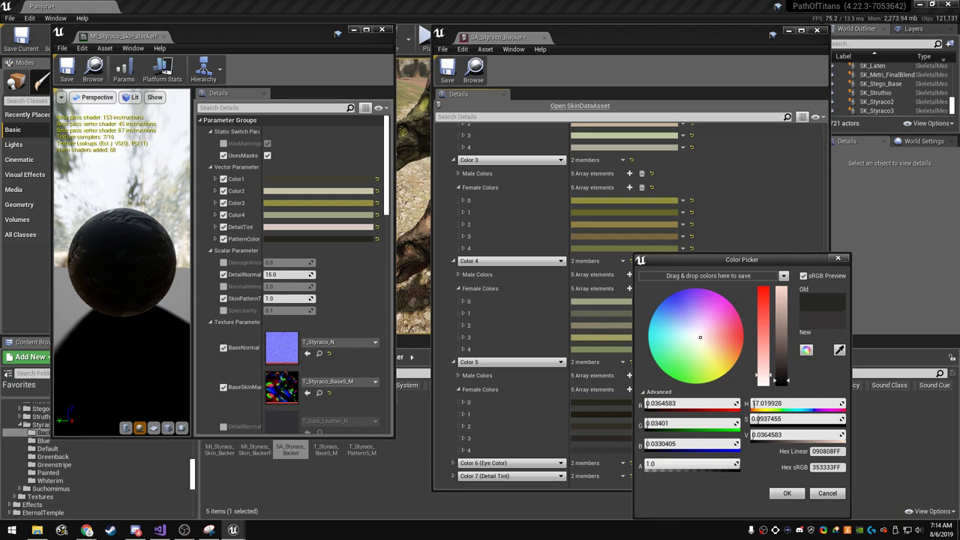
pyautogui.click(787, 493)
pyautogui.click(448, 71)
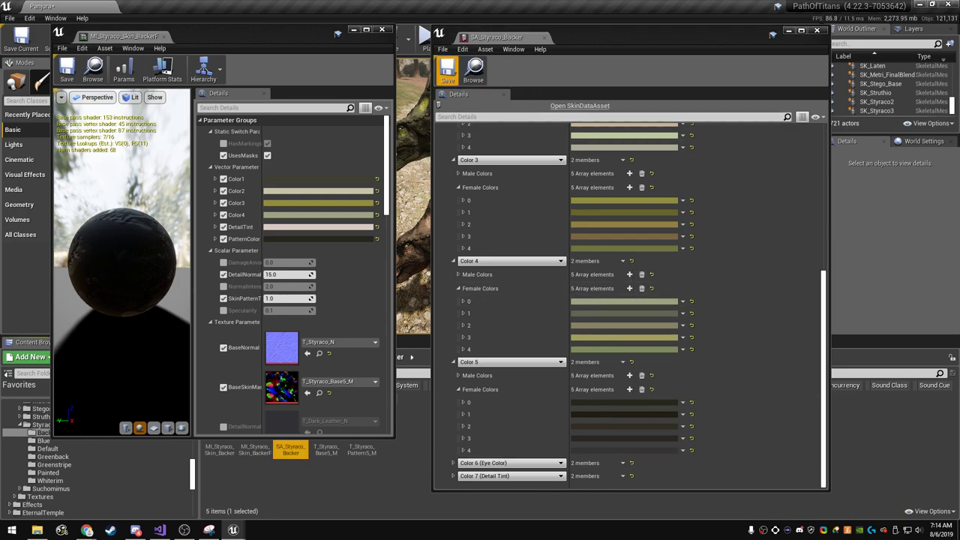
# - Save SA_Styraco_Backer, close both asset editors, and fly the camera to the two Styracosaurus
pyautogui.scroll(6, 676, 209)
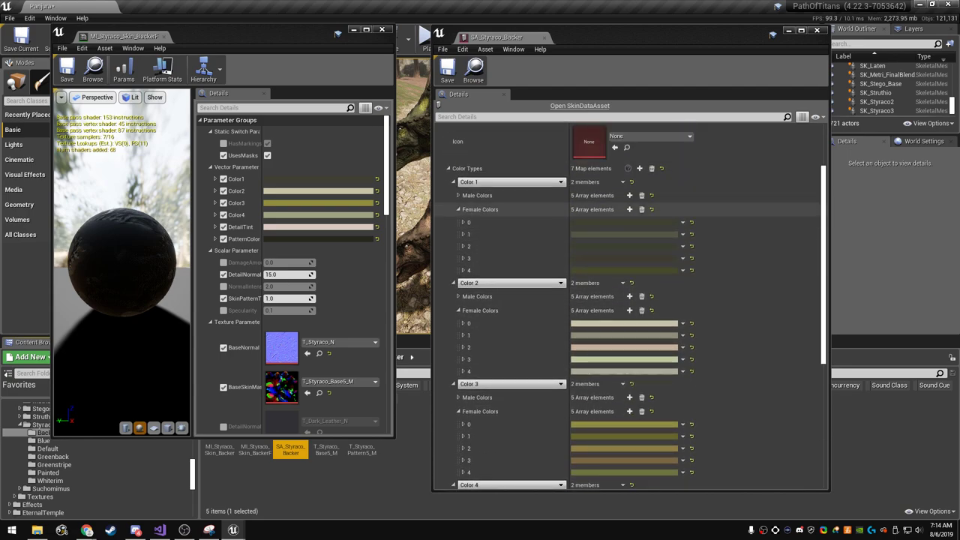
pyautogui.click(448, 72)
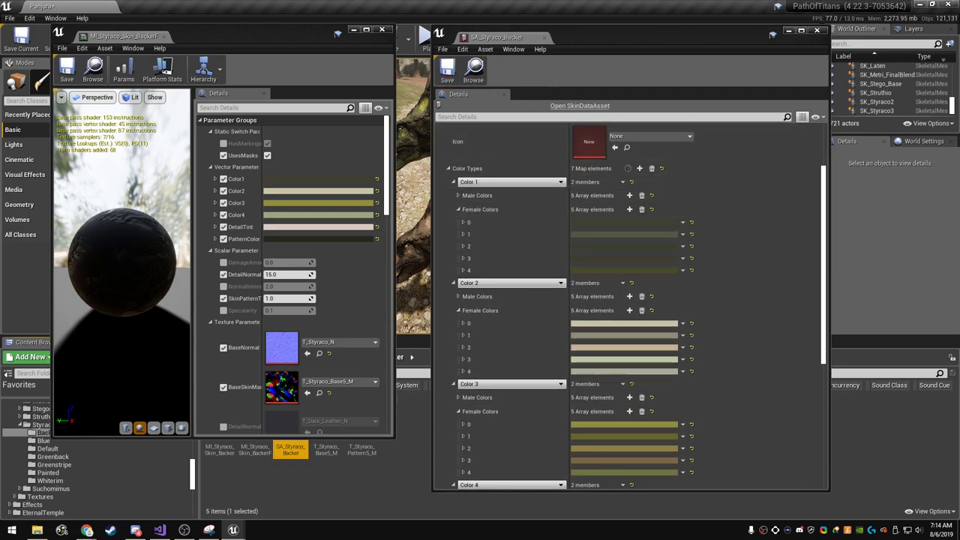
pyautogui.hotkey('alt', 'F4')
pyautogui.hotkey('alt', 'F4')
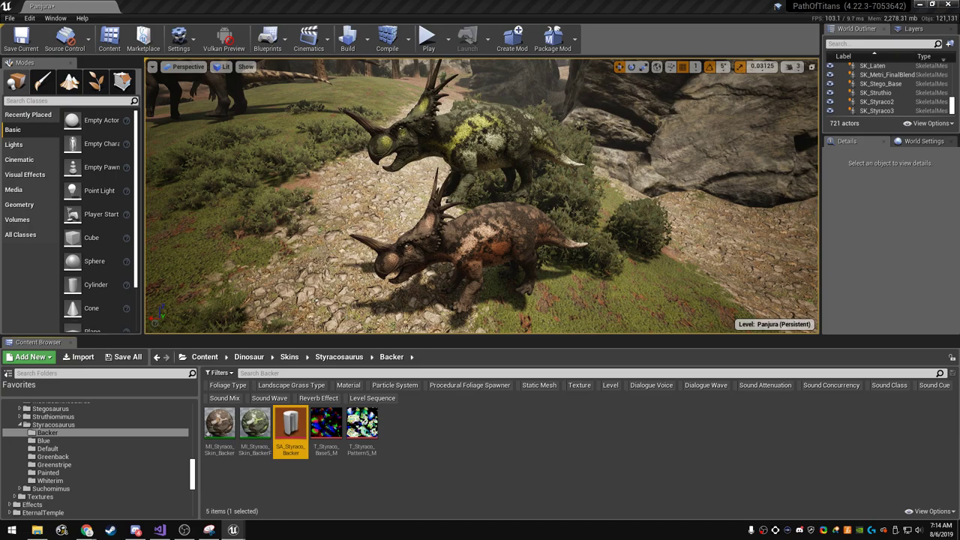
pyautogui.moveTo(480, 195); pyautogui.dragTo(450, 195, button='right')
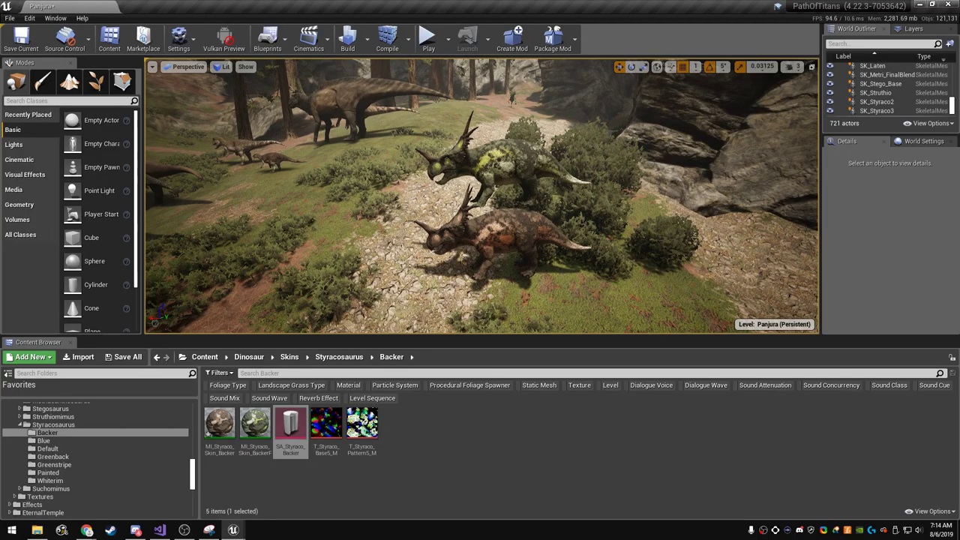
pyautogui.moveTo(480, 196); pyautogui.dragTo(480, 195, button='right')
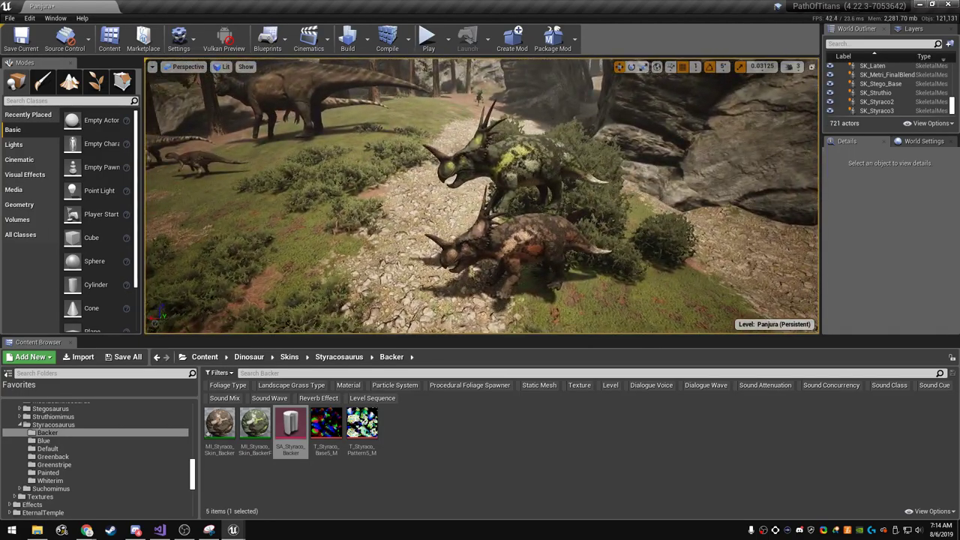
# - Check the Backer folder, then open the Blue skin folder and select SA_Styraco_Blue
pyautogui.rightClick(225, 424)
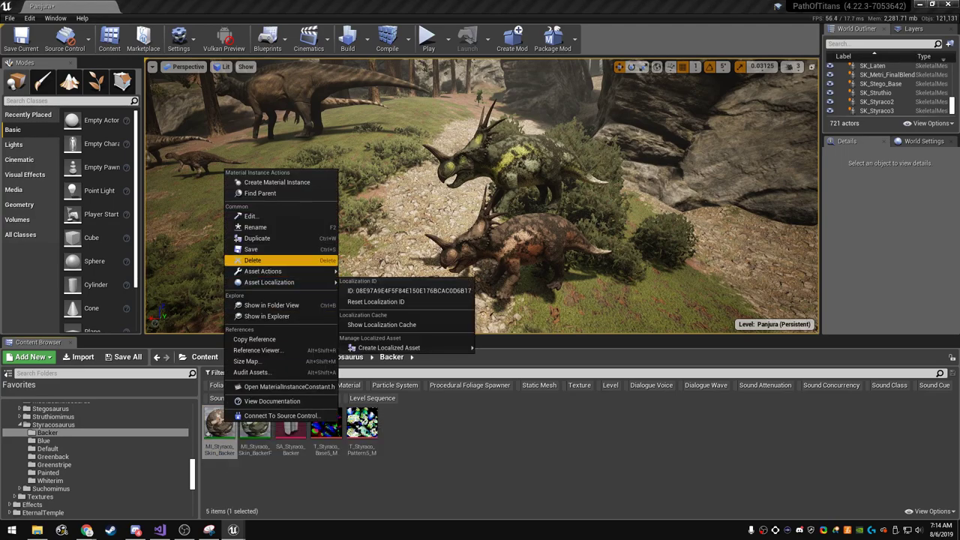
pyautogui.press('Escape')
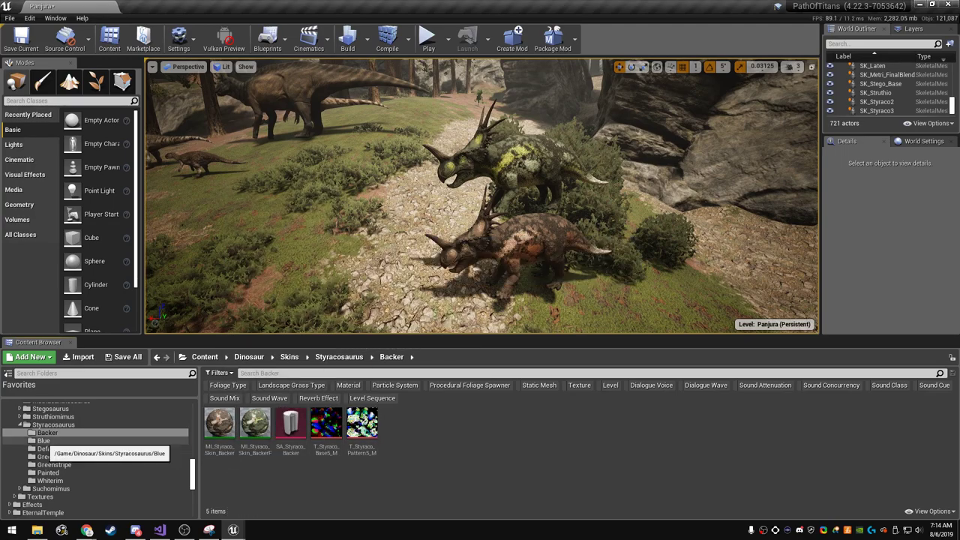
pyautogui.click(44, 440)
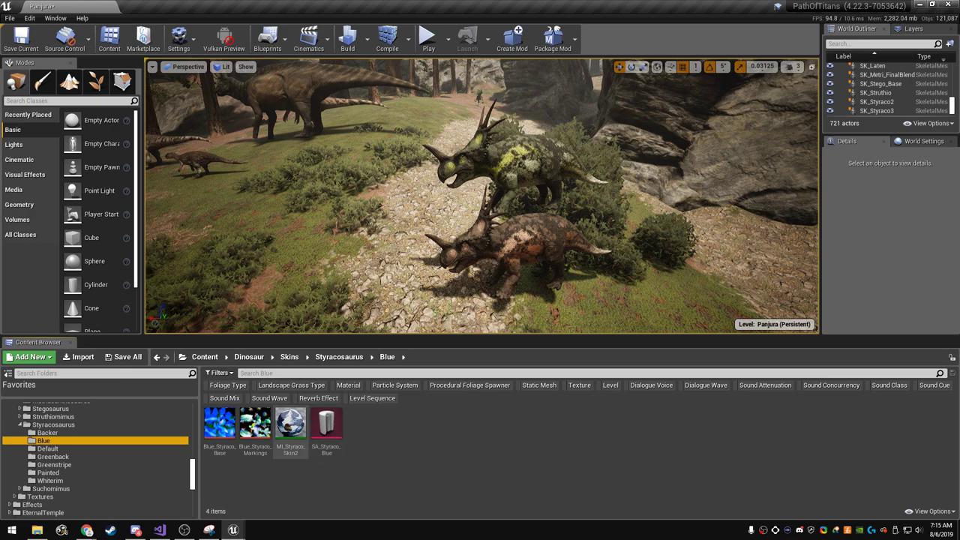
pyautogui.click(53, 425)
pyautogui.doubleClick(219, 424)
pyautogui.click(291, 428)
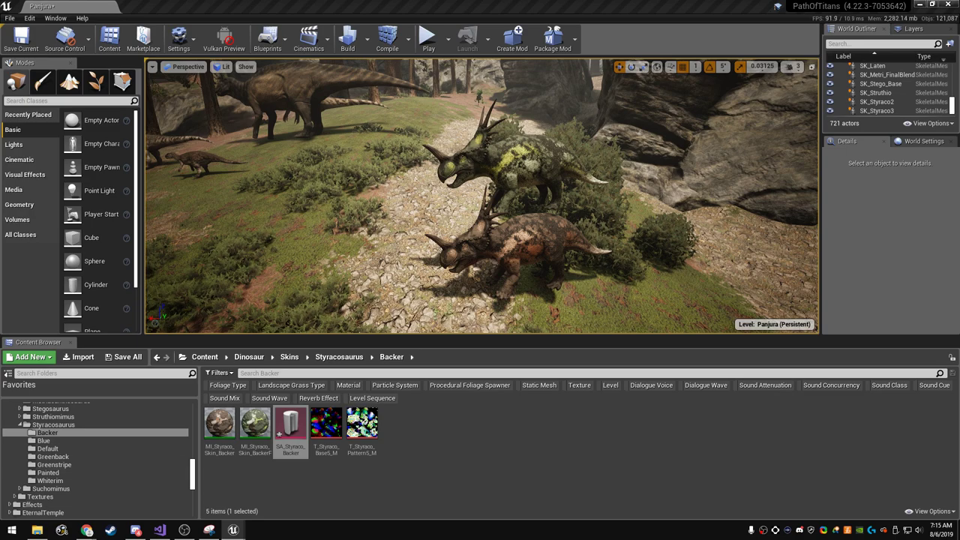
pyautogui.click(44, 441)
pyautogui.click(327, 427)
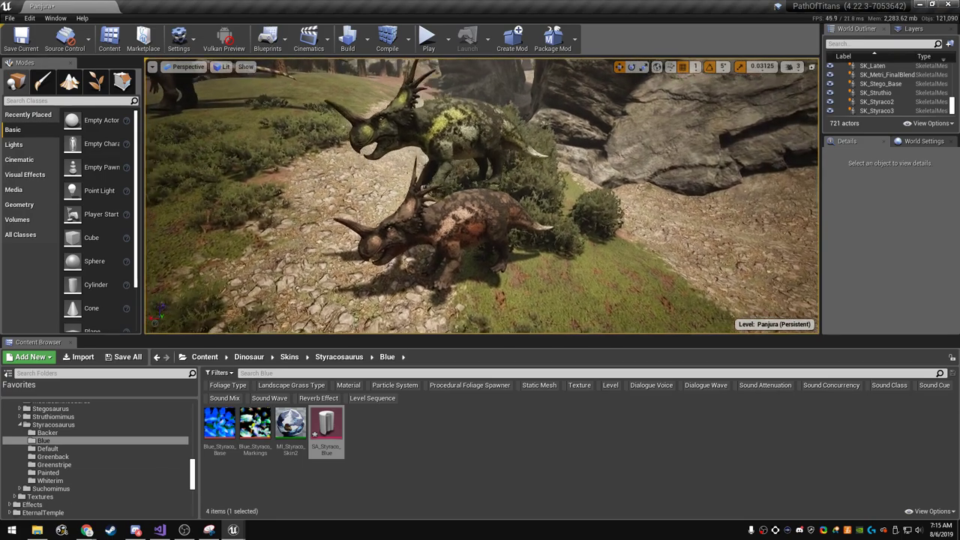
# - Apply MI_Styraco_Skin2 to the lower Styracosaurus in the level
pyautogui.click(291, 426)
pyautogui.moveTo(291, 426); pyautogui.dragTo(436, 240)
pyautogui.moveTo(435, 240); pyautogui.dragTo(400, 272, button='right')
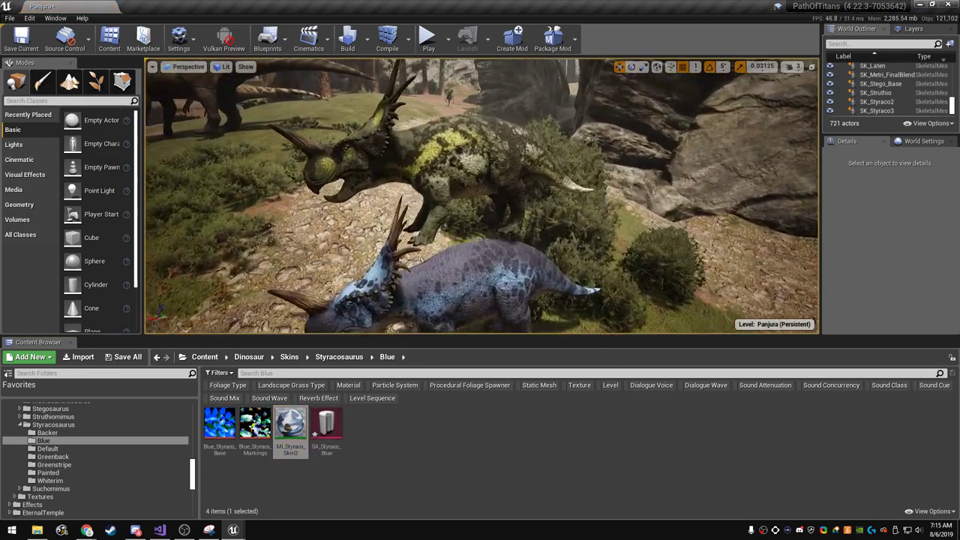
# - Rename MI_Styraco_Skin2 to MI_Styraco_Skin_Blue
pyautogui.rightClick(293, 425)
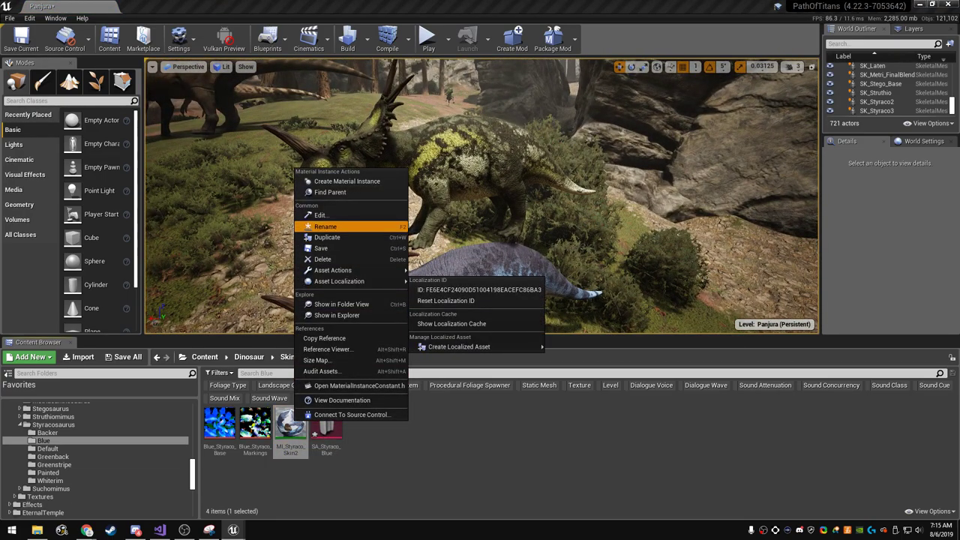
pyautogui.click(322, 225)
pyautogui.press('End')
pyautogui.press('BackSpace')
pyautogui.press('BackSpace')
pyautogui.press('BackSpace')
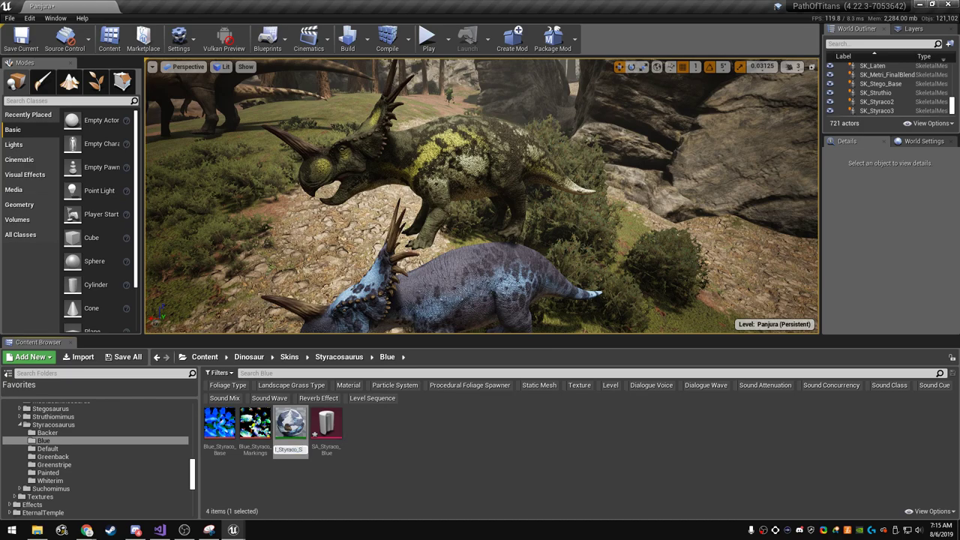
pyautogui.write('kin_Blue')
pyautogui.press('Return')
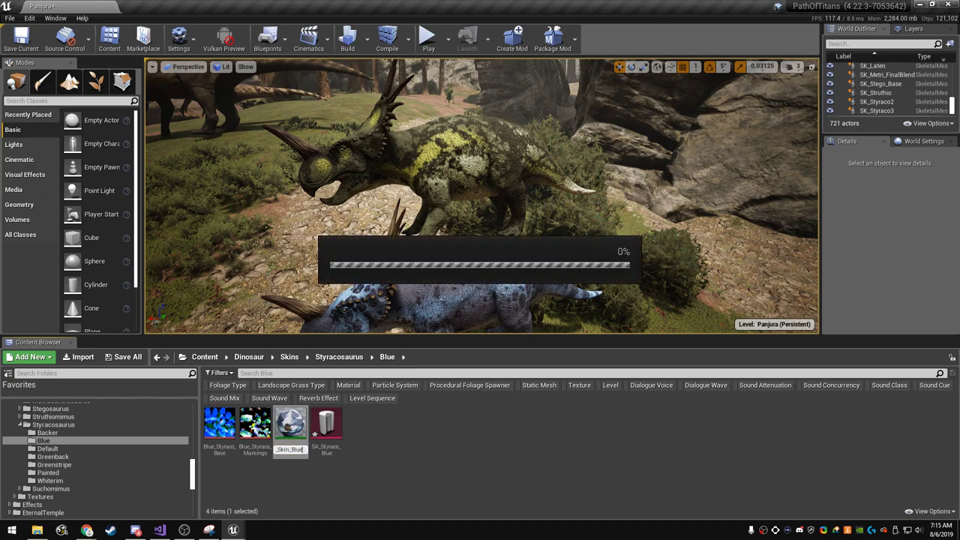
# - Duplicate it as MI_Styraco_Skin_BlueF and apply that to the upper Styracosaurus
pyautogui.rightClick(289, 423)
pyautogui.moveTo(330, 270)
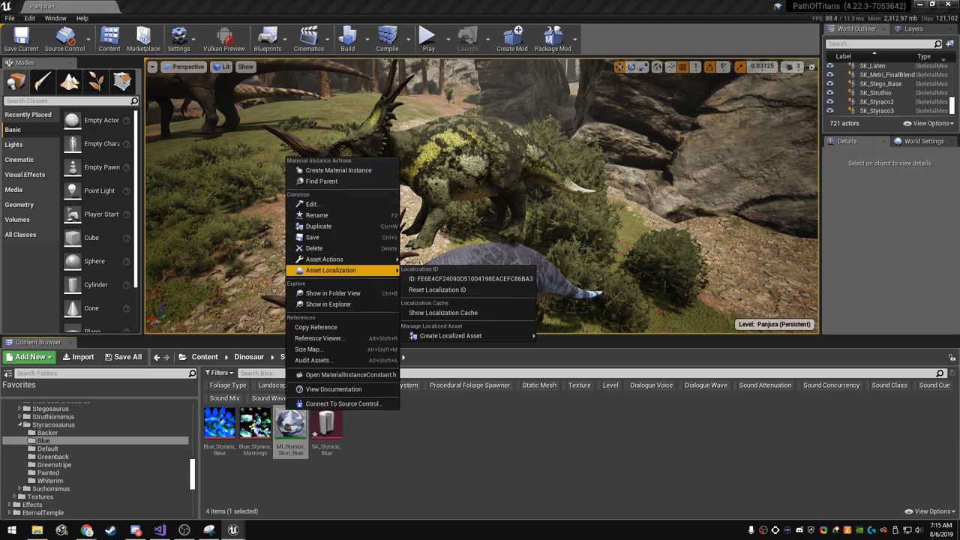
pyautogui.click(318, 226)
pyautogui.click(326, 449)
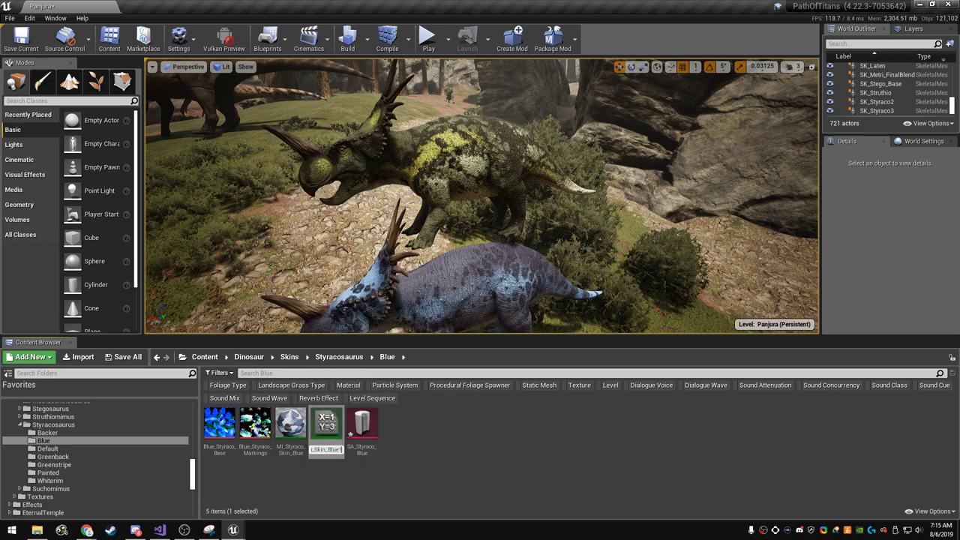
pyautogui.press('Escape')
pyautogui.moveTo(362, 426); pyautogui.dragTo(461, 135)
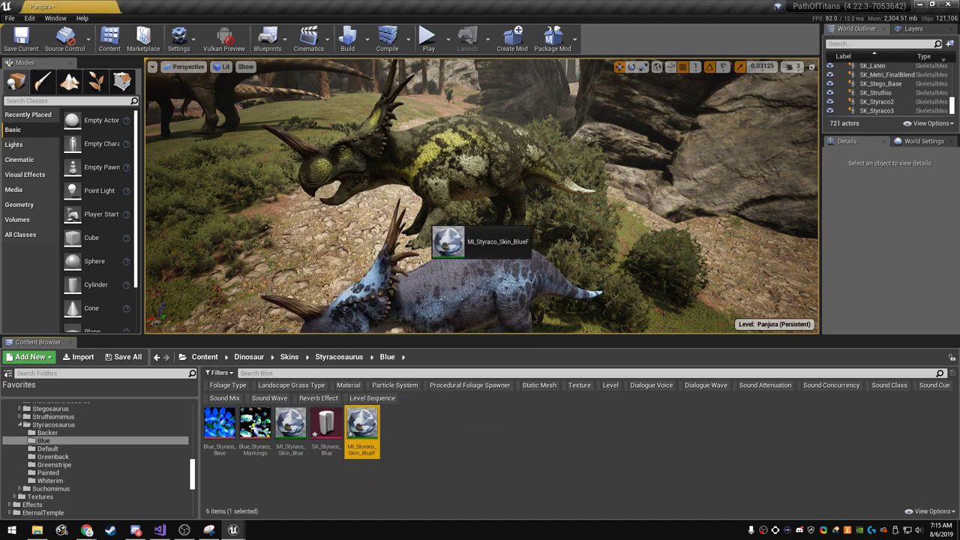
pyautogui.moveTo(462, 135); pyautogui.dragTo(480, 151, button='right')
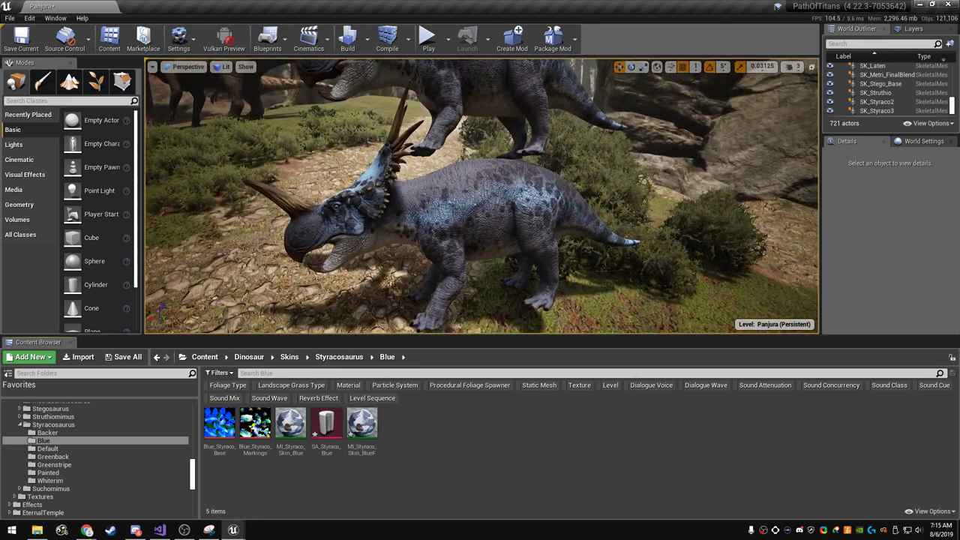
pyautogui.moveTo(480, 150); pyautogui.dragTo(471, 143, button='right')
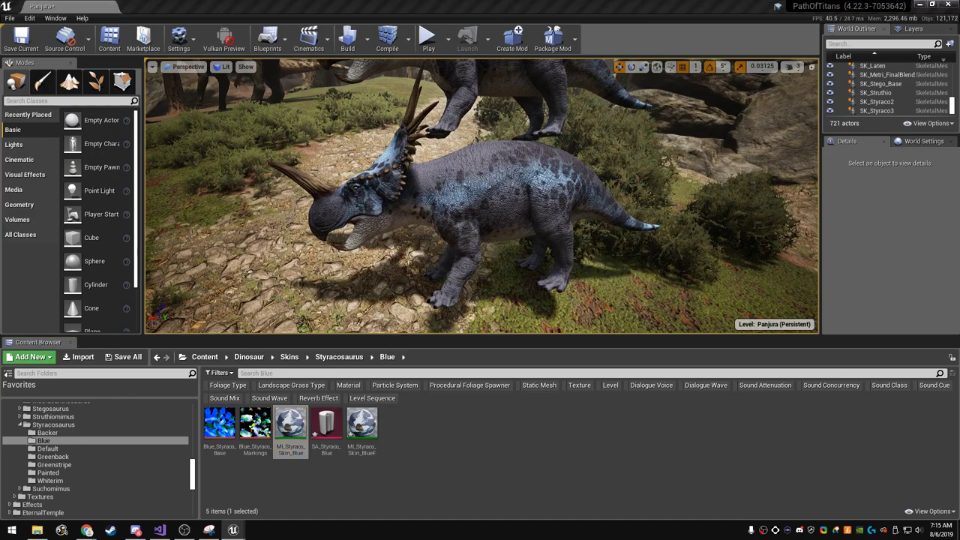
# - Reapply MI_Styraco_Skin_BlueF to the upper Styracosaurus
pyautogui.moveTo(480, 195); pyautogui.dragTo(488, 202, button='right')
pyautogui.press('F11')
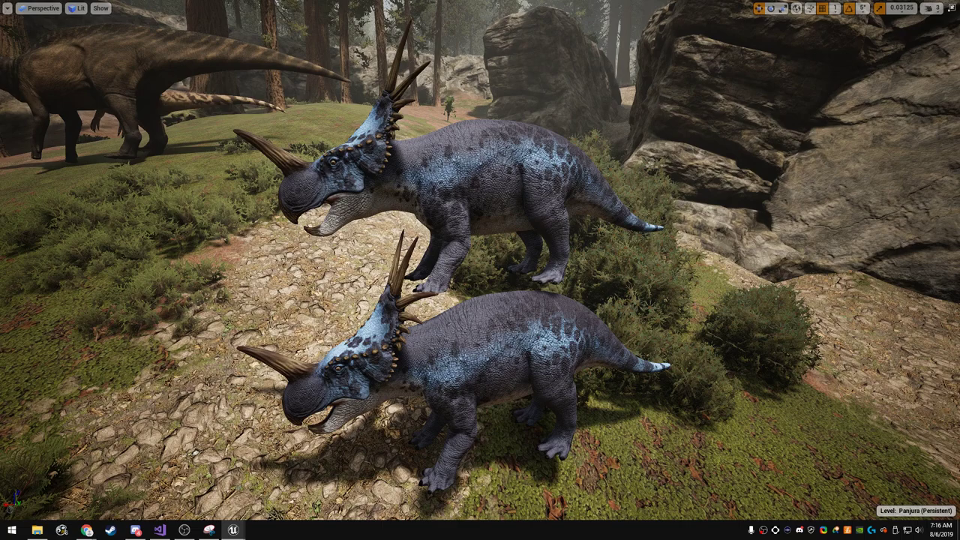
pyautogui.press('F11')
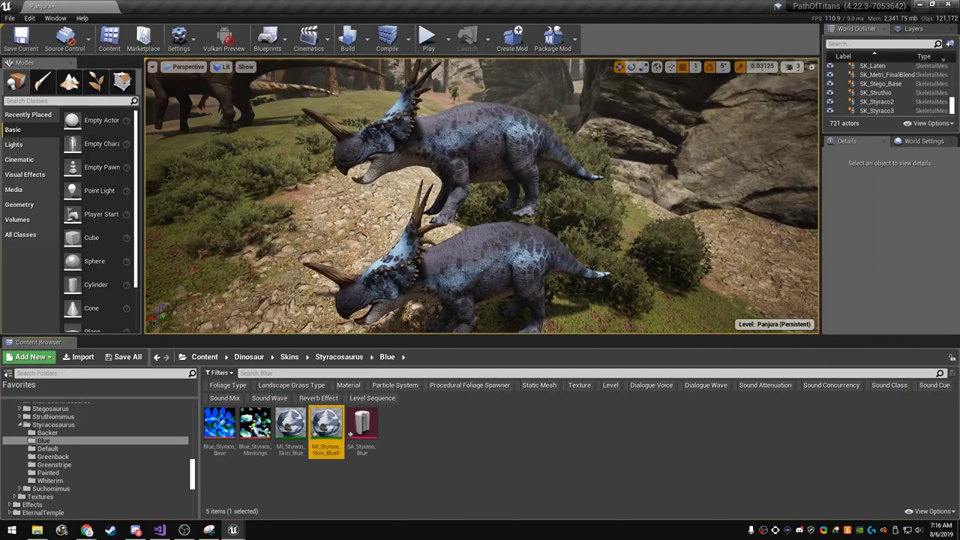
pyautogui.moveTo(325, 429); pyautogui.dragTo(489, 144)
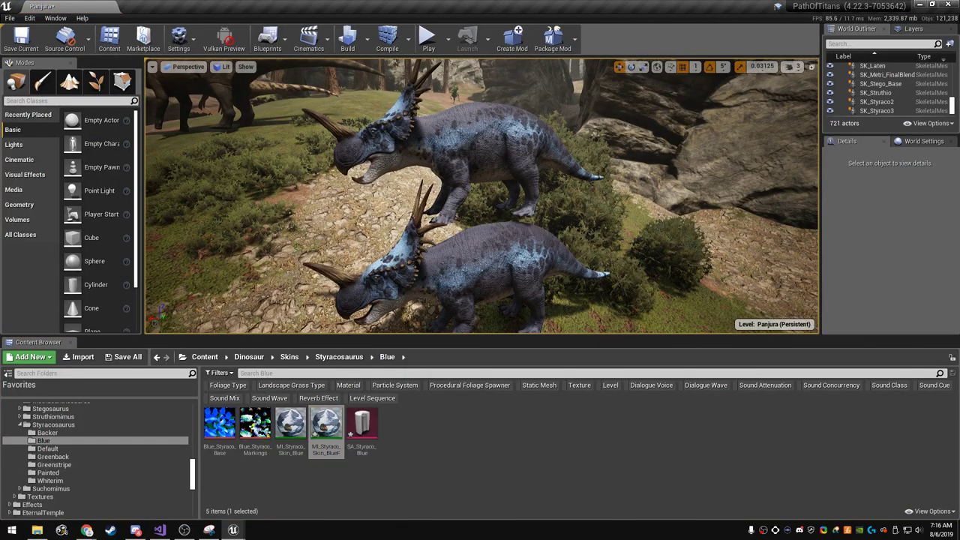
# - Show the level in a full-window view and zoom in on both blue Styracosaurus
pyautogui.press('F11')
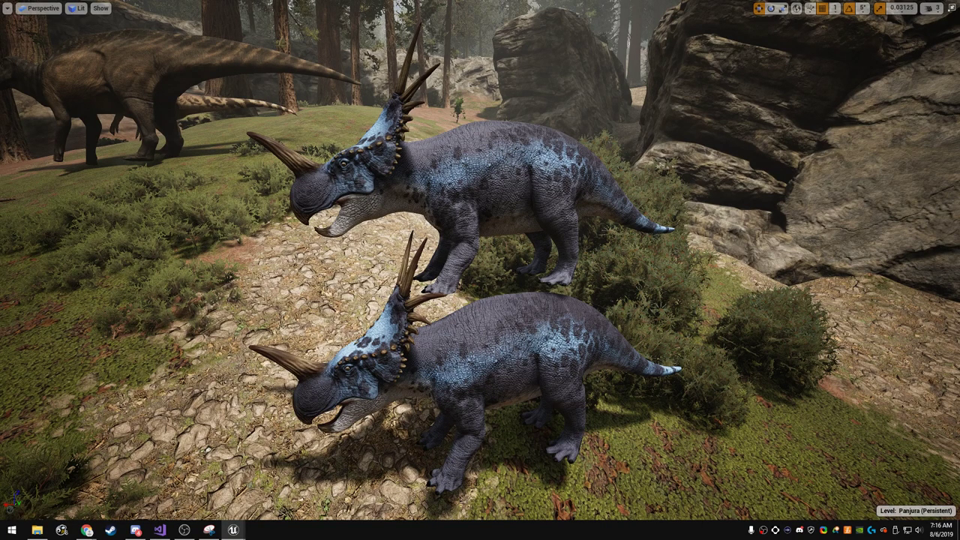
pyautogui.scroll(2, 480, 270)
pyautogui.scroll(2, 480, 270)
pyautogui.scroll(2, 480, 270)
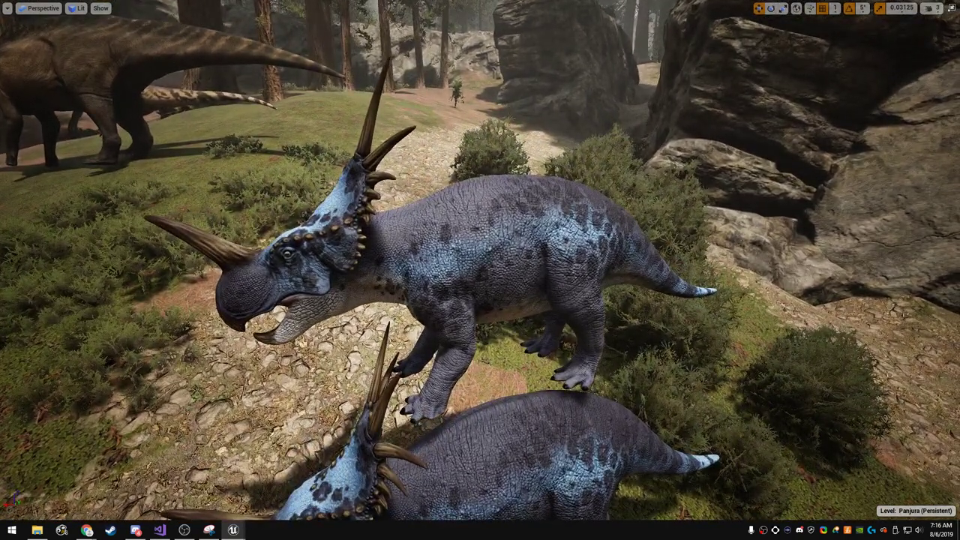
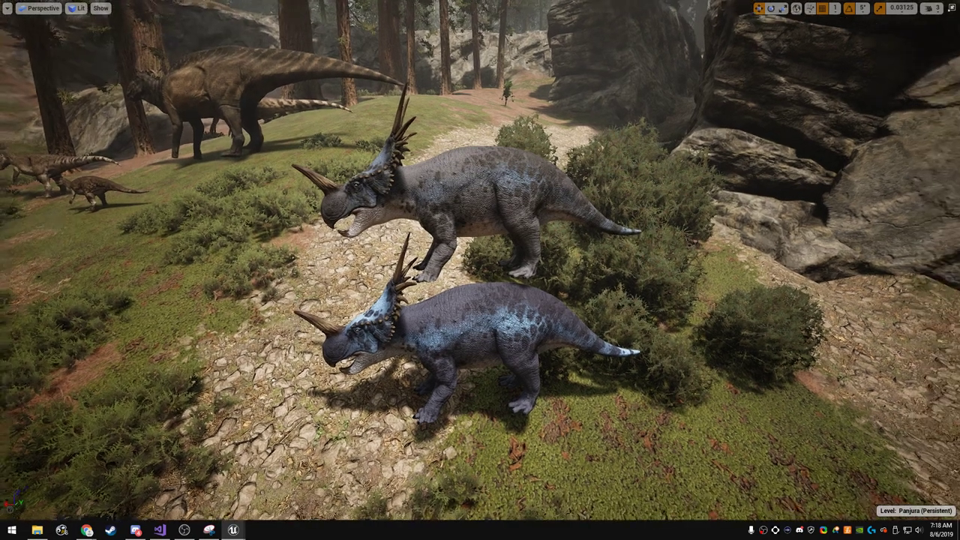
# - Open the SA_Styraco_Blue skin data asset and assign Blue_Styraco_Base as its primary skin mask
pyautogui.press('F11')
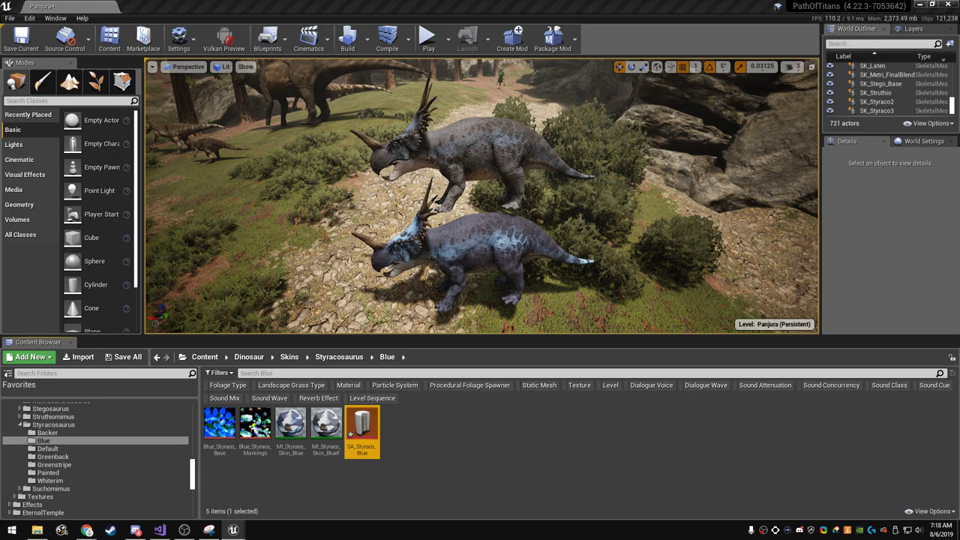
pyautogui.doubleClick(362, 426)
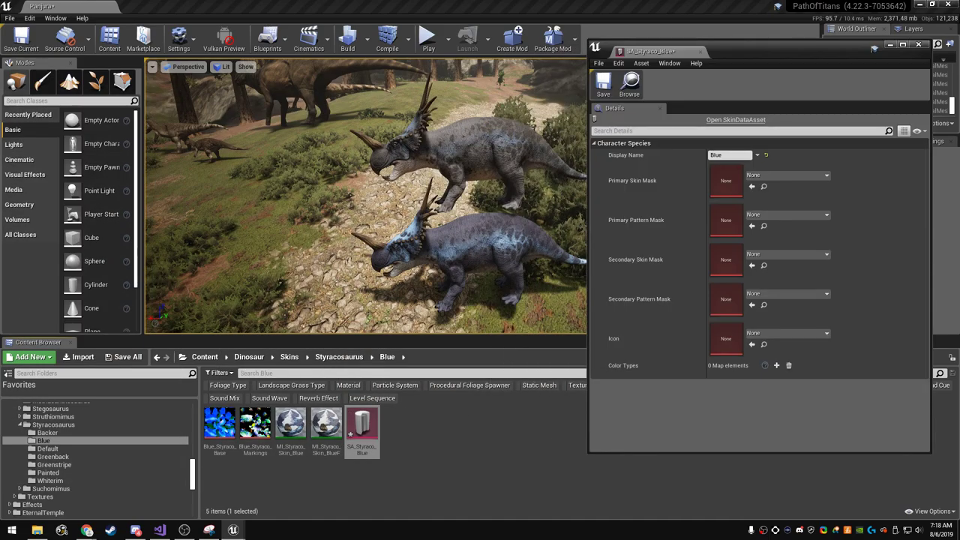
pyautogui.moveTo(219, 424)
pyautogui.mouseDown()
pyautogui.moveTo(762, 216)
pyautogui.moveTo(766, 180)
pyautogui.mouseUp()
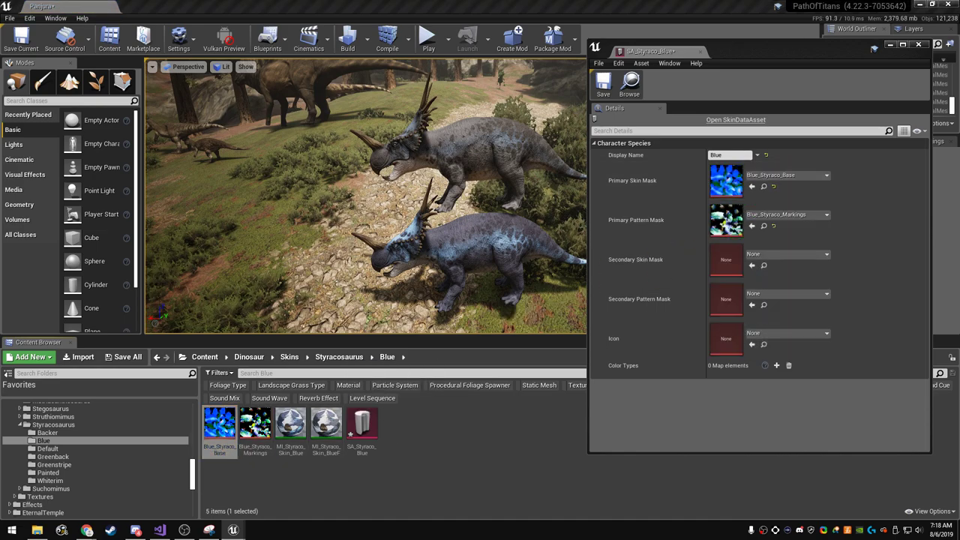
# - Open MI_Styraco_Skin_Blue beside the skin asset and paste the copied Color Types entries
pyautogui.doubleClick(290, 424)
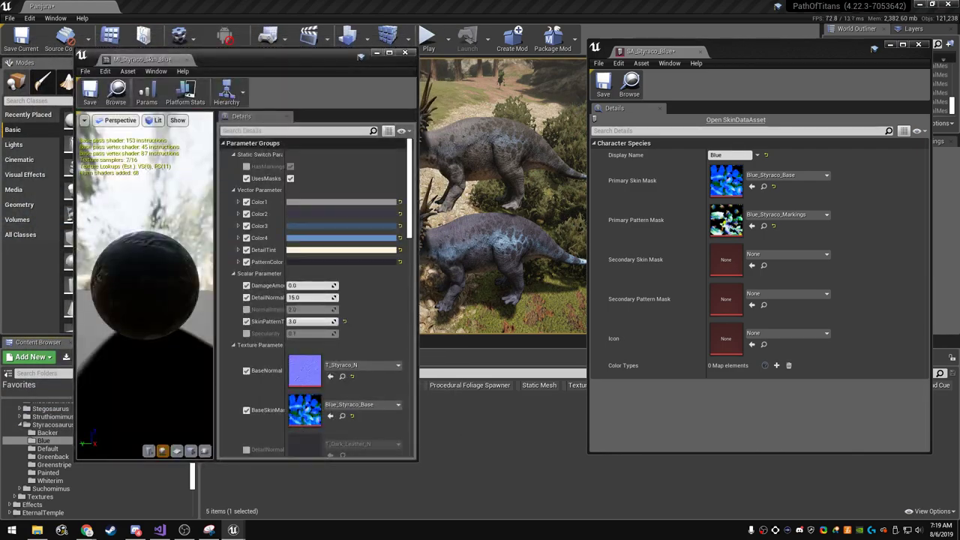
pyautogui.moveTo(241, 60); pyautogui.dragTo(174, 54)
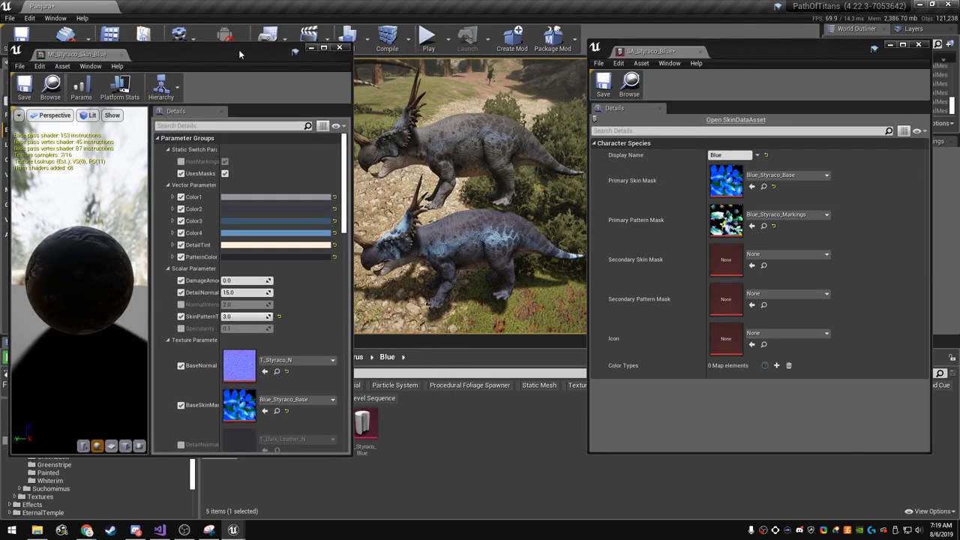
pyautogui.moveTo(753, 57); pyautogui.dragTo(759, 69)
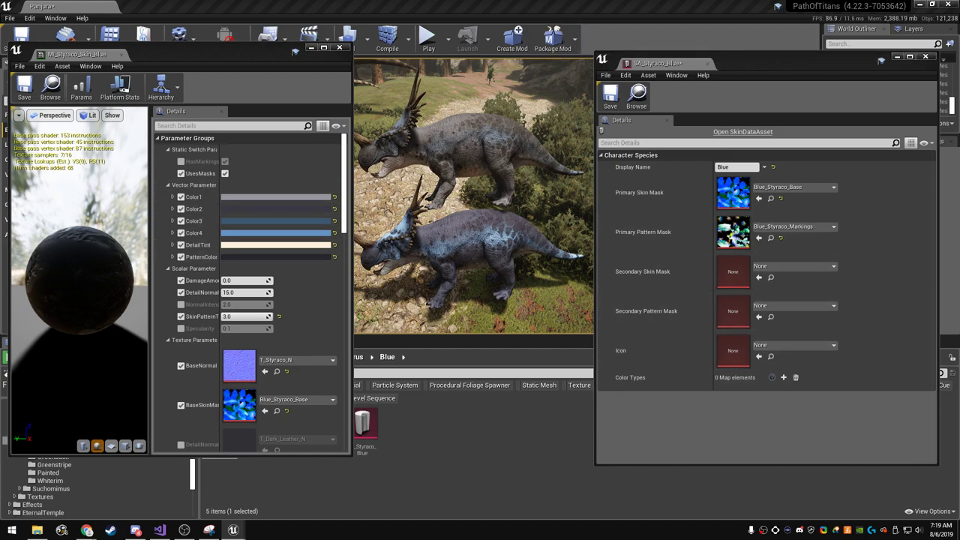
pyautogui.rightClick(646, 377)
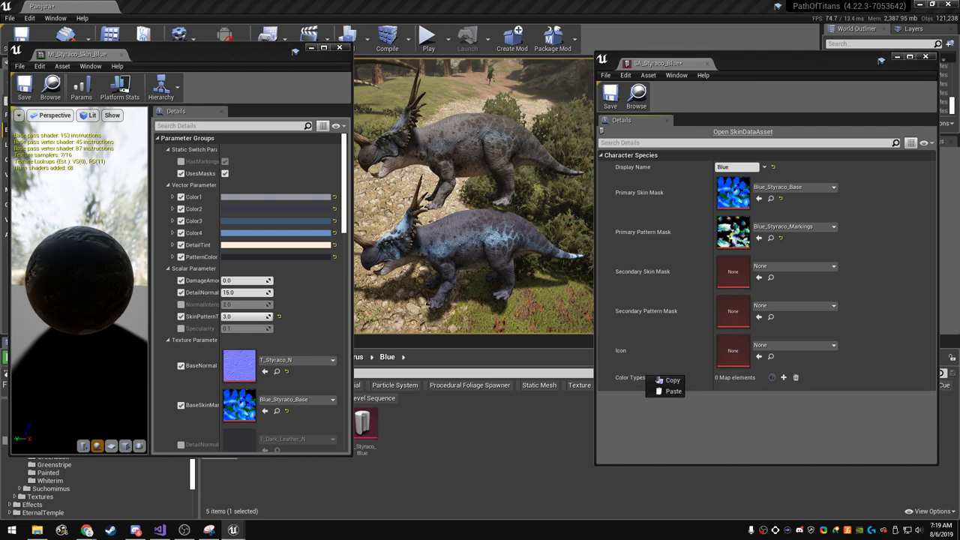
pyautogui.click(673, 391)
# - Expand the Color 1, 2 and 3 entries and the Male Colors arrays of Colors 1–4
pyautogui.click(616, 391)
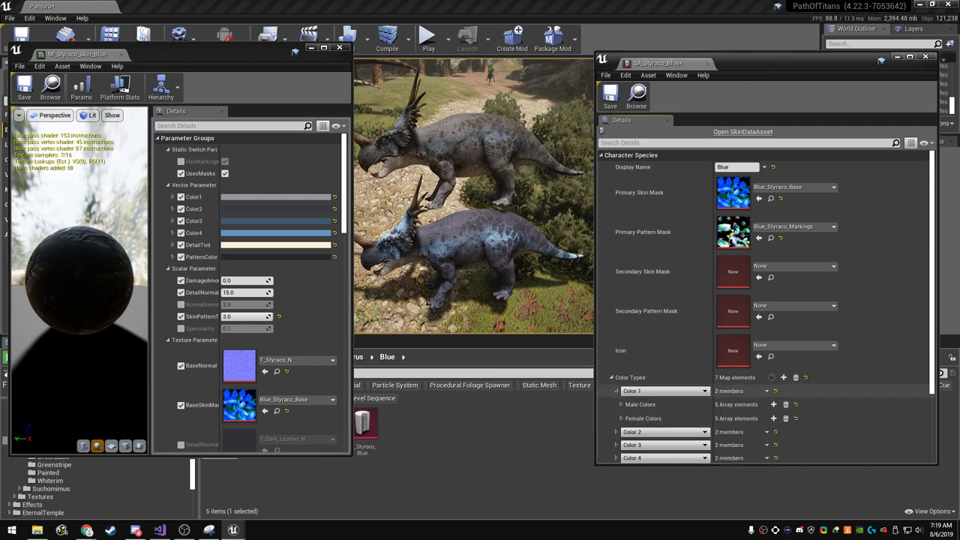
pyautogui.scroll(-2, 751, 391)
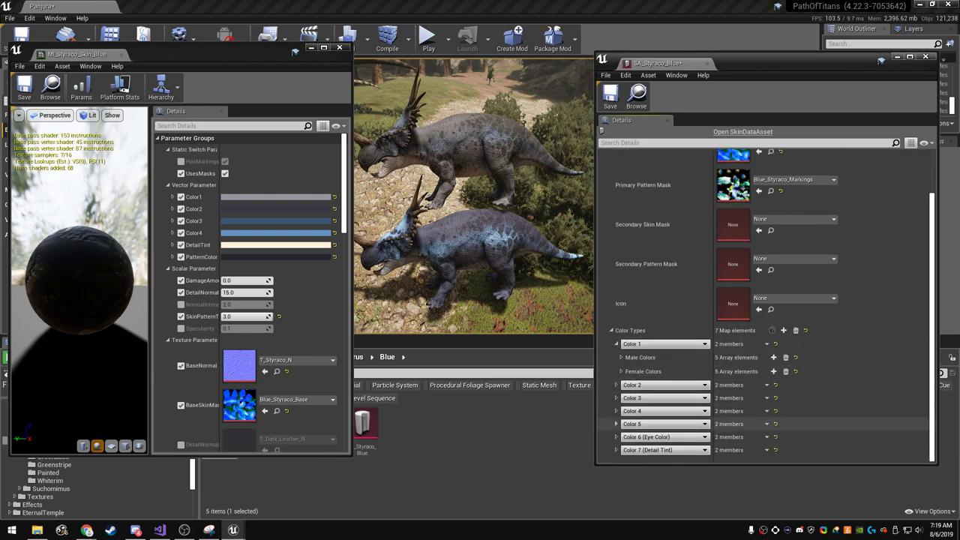
pyautogui.click(616, 398)
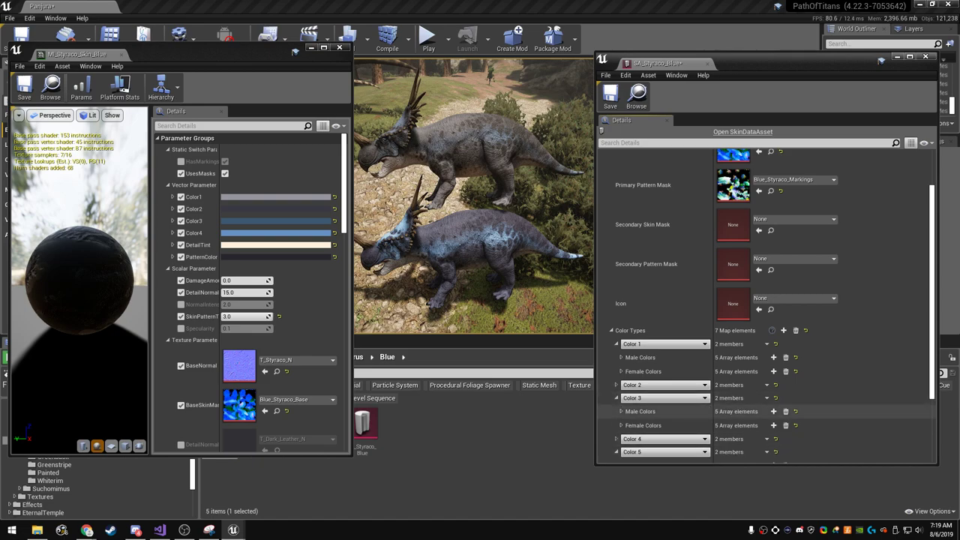
pyautogui.click(616, 385)
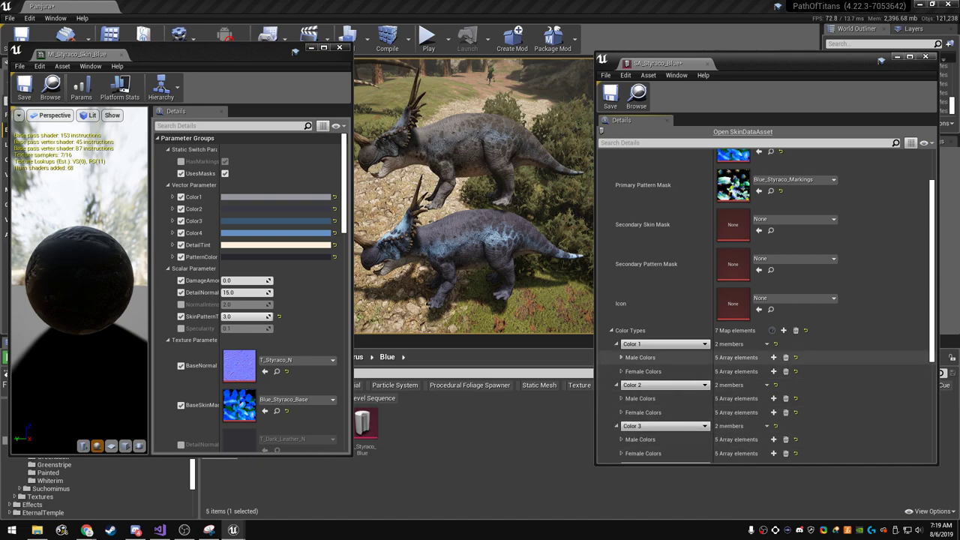
pyautogui.click(621, 358)
pyautogui.scroll(-5, 622, 358)
pyautogui.click(622, 357)
pyautogui.scroll(-4, 621, 359)
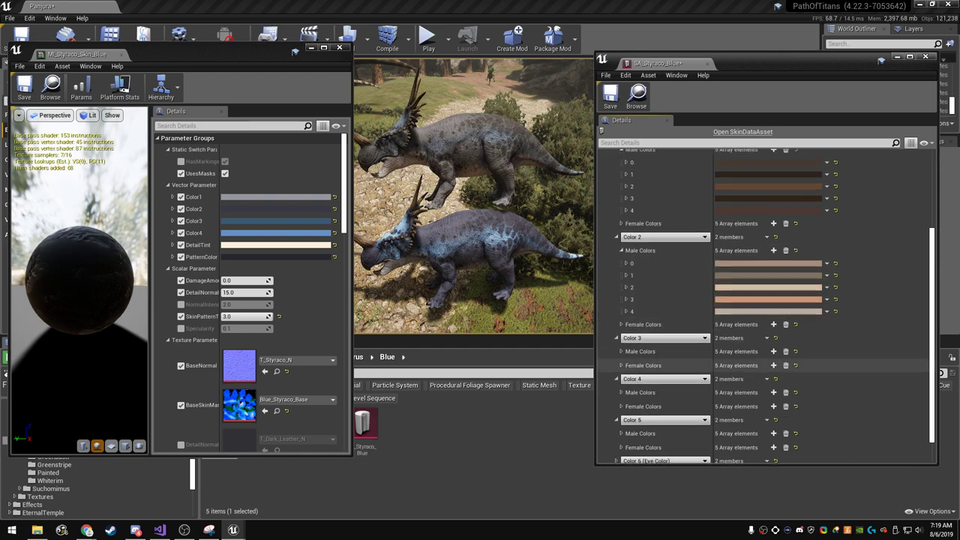
pyautogui.scroll(-1, 621, 365)
pyautogui.click(621, 335)
pyautogui.scroll(-3, 622, 368)
pyautogui.click(621, 372)
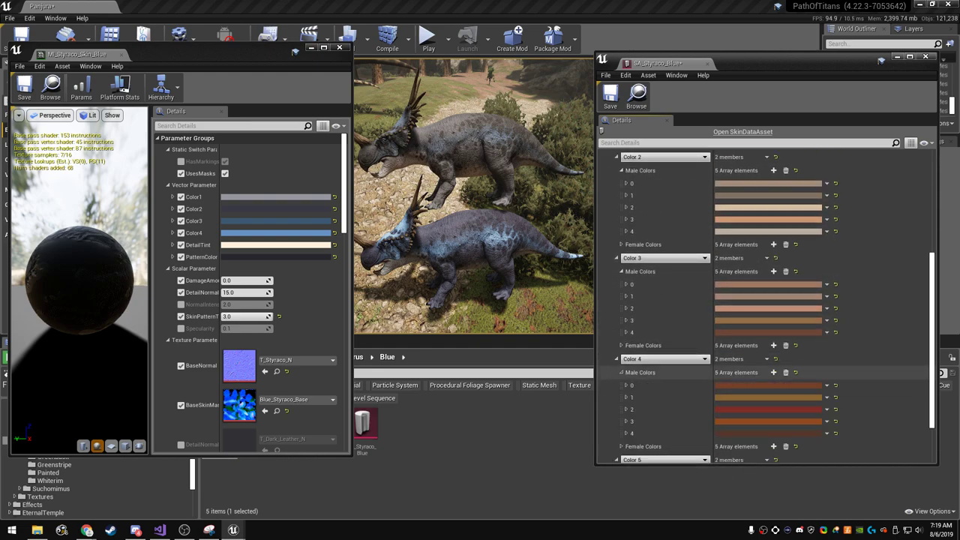
pyautogui.scroll(-2, 621, 372)
pyautogui.click(622, 410)
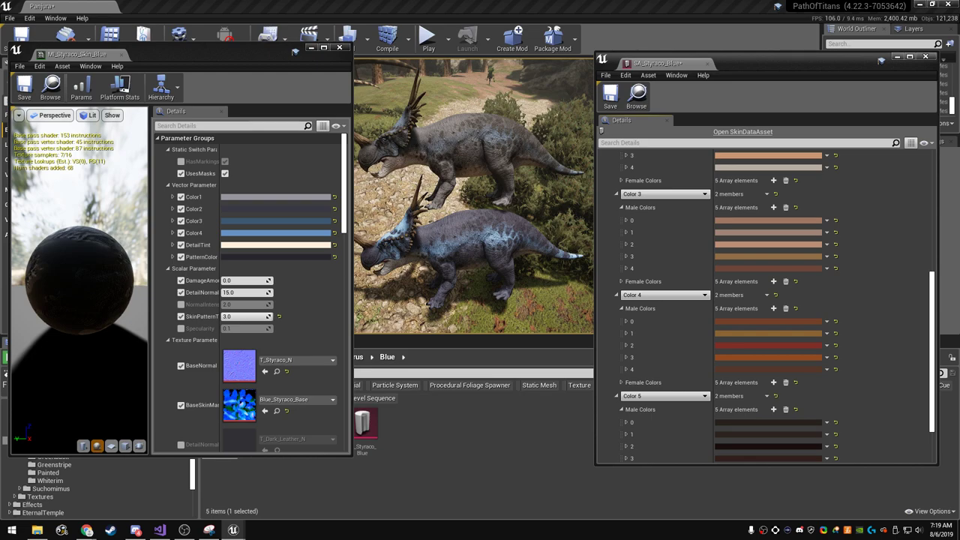
# - Copy the material's grey Color1 and paste it into Color 1's Male Colors elements
pyautogui.moveTo(250, 52); pyautogui.dragTo(249, 53)
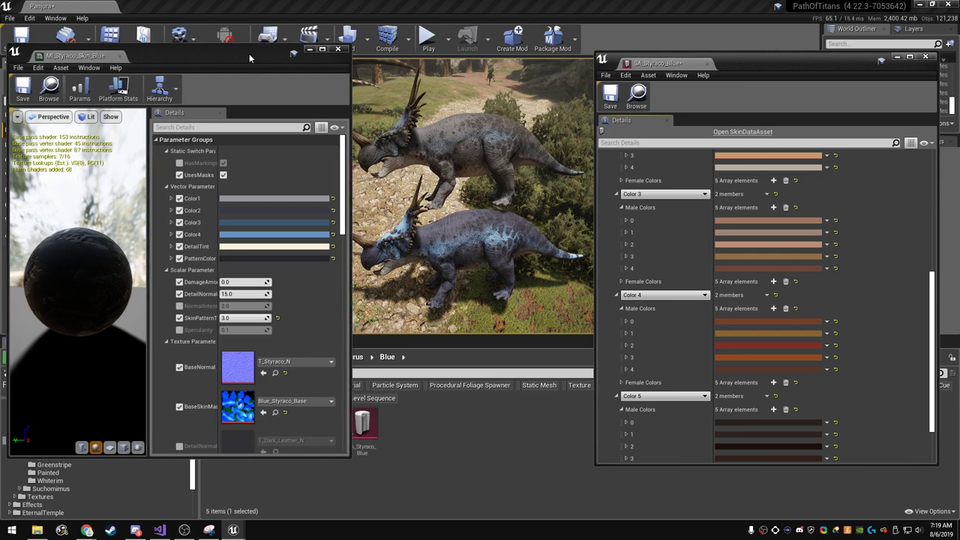
pyautogui.rightClick(303, 198)
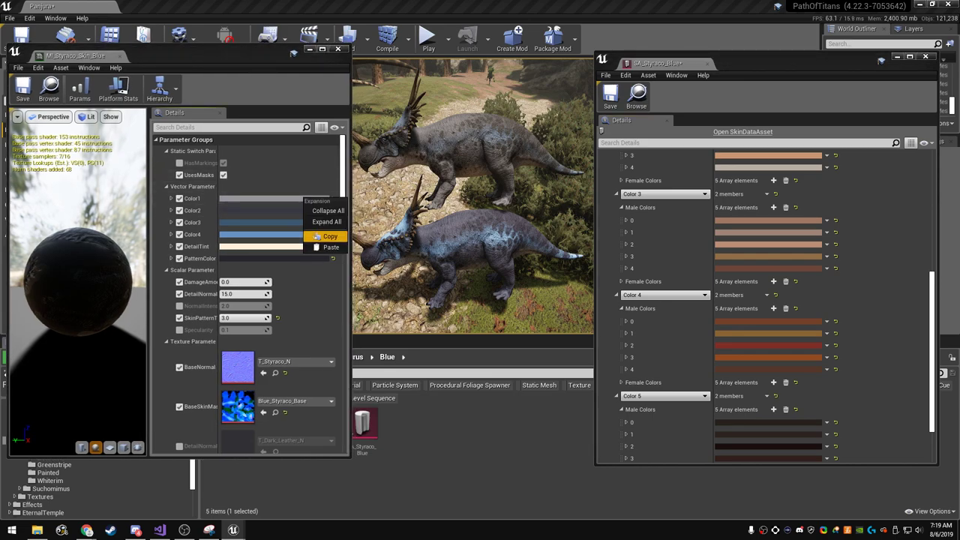
pyautogui.click(323, 237)
pyautogui.scroll(5, 750, 252)
pyautogui.scroll(1, 750, 246)
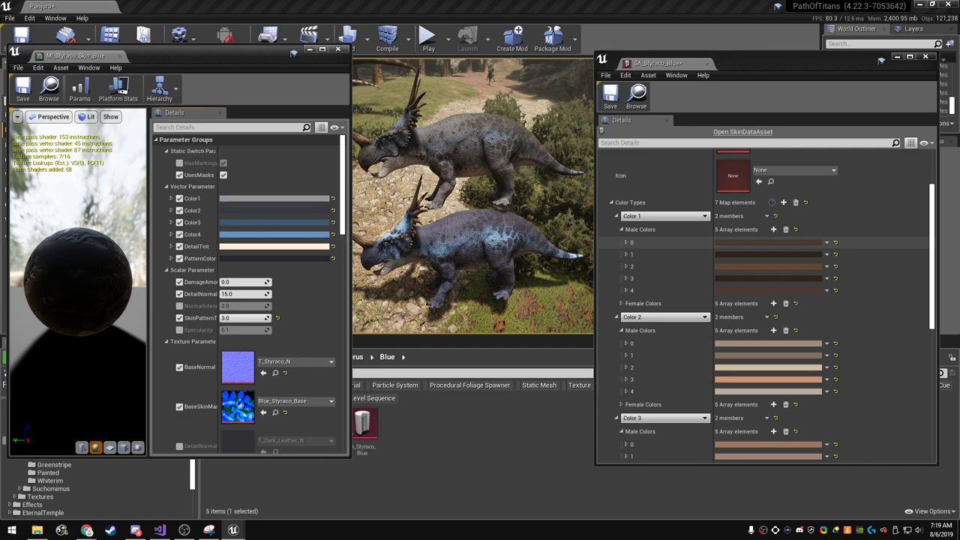
pyautogui.rightClick(750, 242)
pyautogui.click(773, 289)
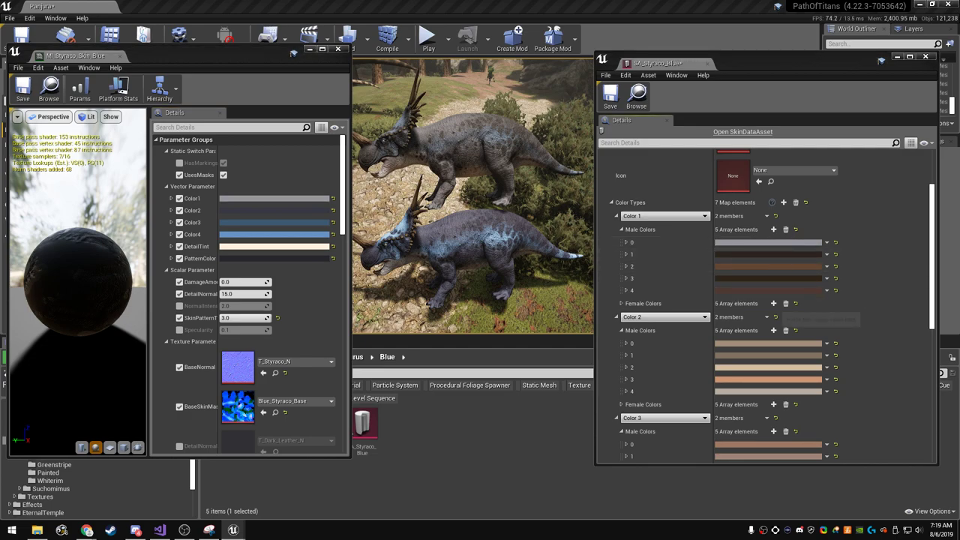
pyautogui.rightClick(739, 267)
pyautogui.click(765, 296)
pyautogui.rightClick(742, 279)
pyautogui.click(766, 299)
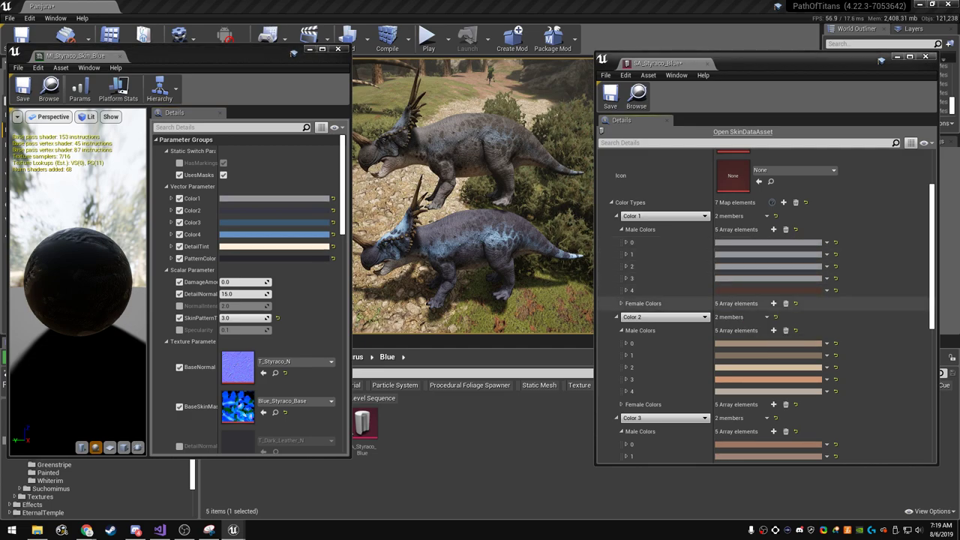
pyautogui.rightClick(751, 290)
pyautogui.click(764, 328)
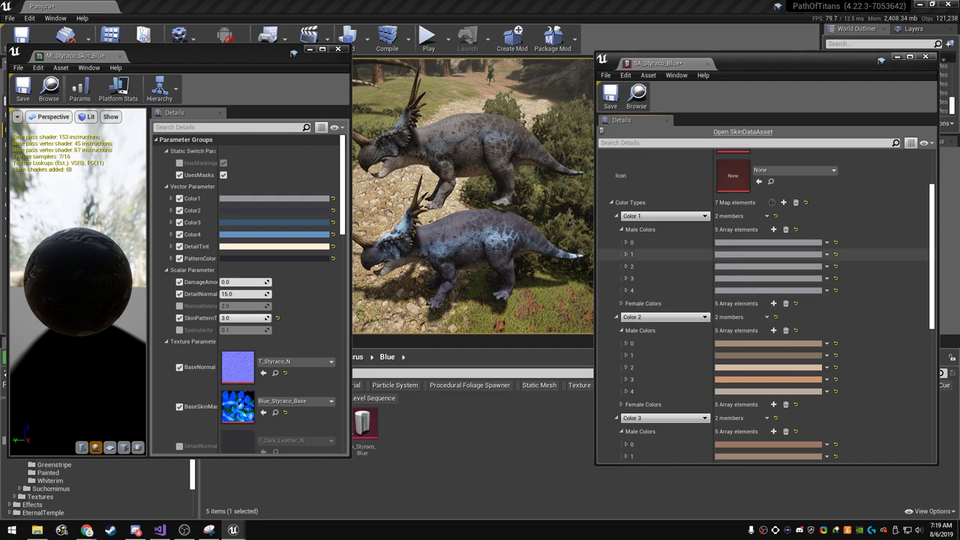
# - Vary Color 1's male elements: desaturate one, darken another, tint another grey-blue
pyautogui.click(765, 254)
pyautogui.moveTo(654, 374); pyautogui.dragTo(655, 380)
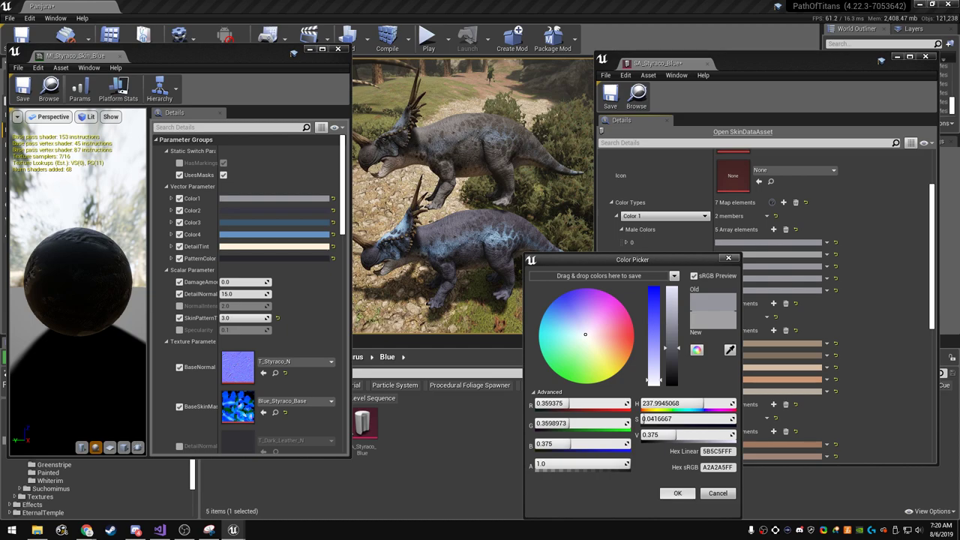
pyautogui.click(678, 493)
pyautogui.click(782, 267)
pyautogui.moveTo(689, 351)
pyautogui.mouseDown()
pyautogui.moveTo(689, 369)
pyautogui.moveTo(668, 350)
pyautogui.moveTo(686, 356)
pyautogui.mouseUp()
pyautogui.click(694, 493)
pyautogui.click(778, 266)
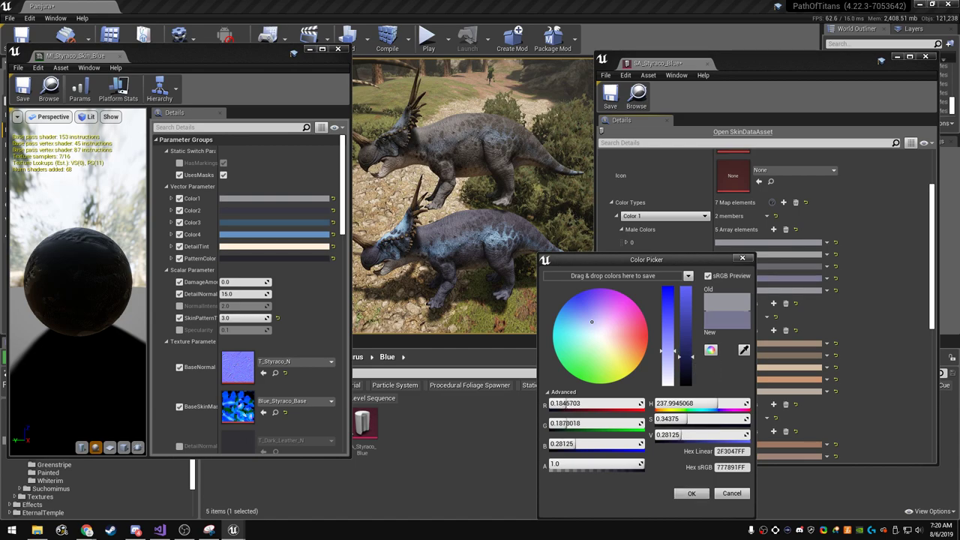
pyautogui.click(731, 493)
pyautogui.click(784, 266)
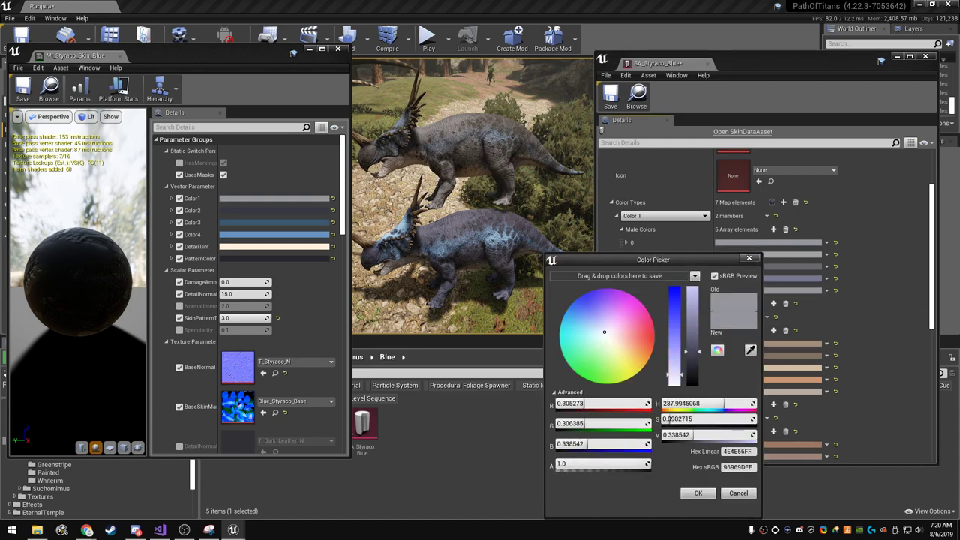
pyautogui.moveTo(674, 375)
pyautogui.mouseDown()
pyautogui.moveTo(675, 357)
pyautogui.moveTo(692, 358)
pyautogui.mouseUp()
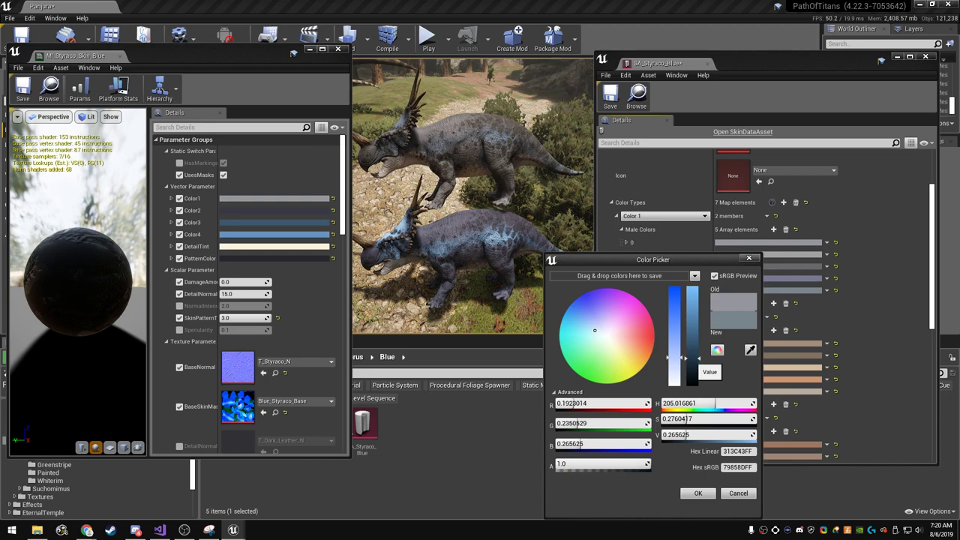
pyautogui.click(698, 493)
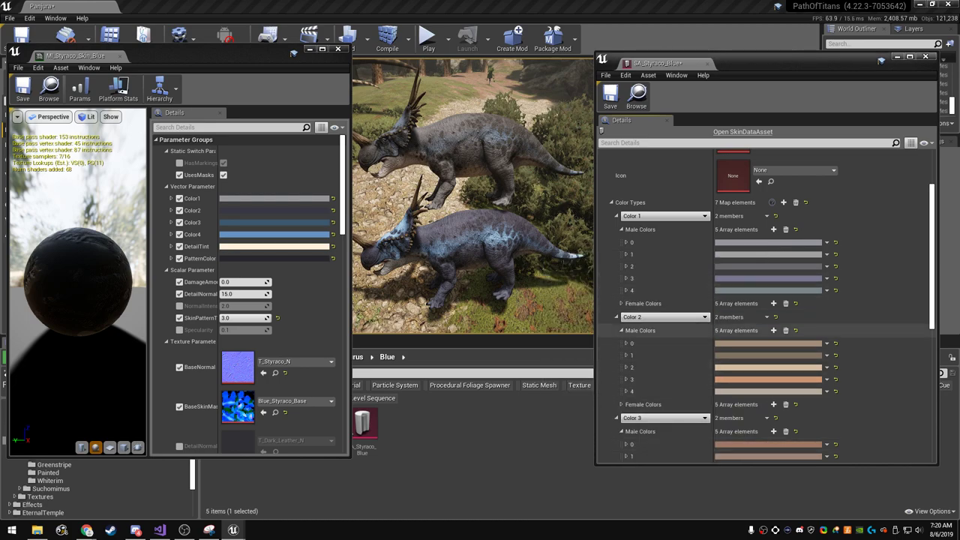
# - Copy the material's dark Color2 into all five Color 2 Male Colors elements
pyautogui.rightClick(259, 210)
pyautogui.click(289, 247)
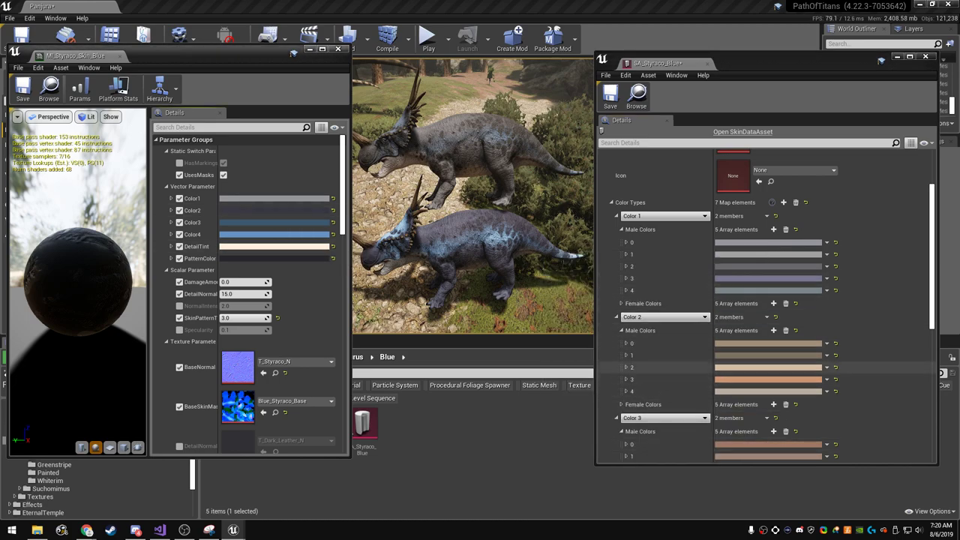
pyautogui.rightClick(793, 344)
pyautogui.click(815, 396)
pyautogui.rightClick(781, 356)
pyautogui.click(803, 403)
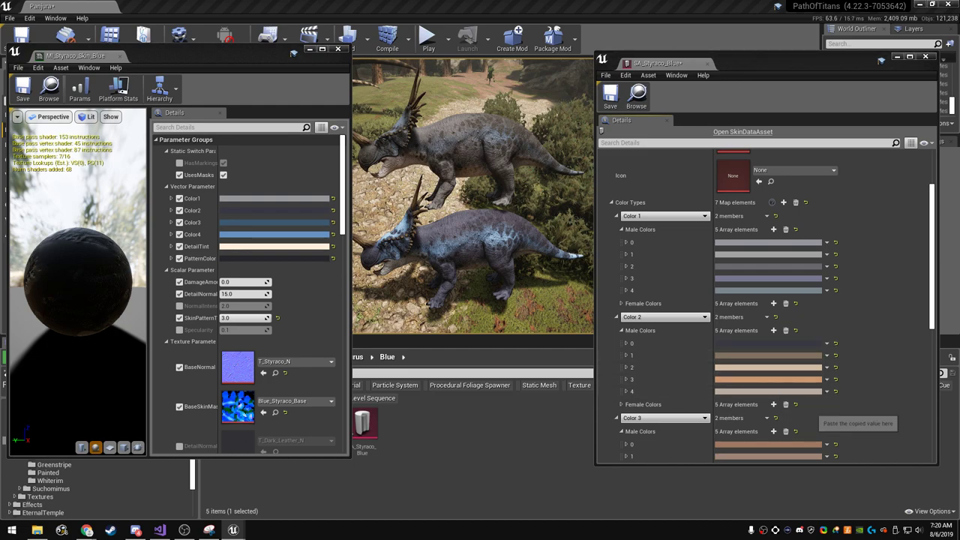
pyautogui.rightClick(778, 367)
pyautogui.click(804, 415)
pyautogui.rightClick(777, 379)
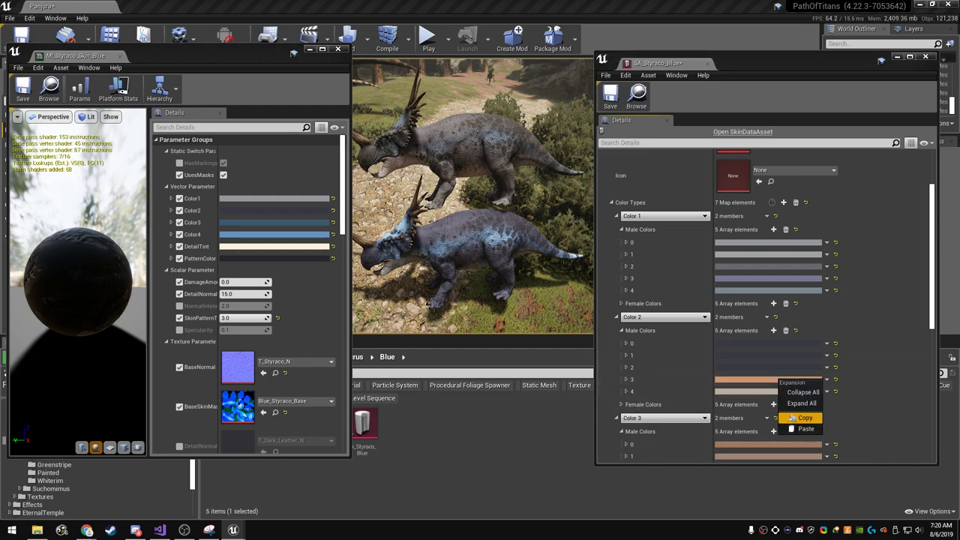
pyautogui.click(804, 427)
pyautogui.rightClick(777, 391)
pyautogui.click(804, 439)
# - Darken Color 2 male colour 1, desaturate colour 2, and shift colour 3's hue
pyautogui.click(765, 355)
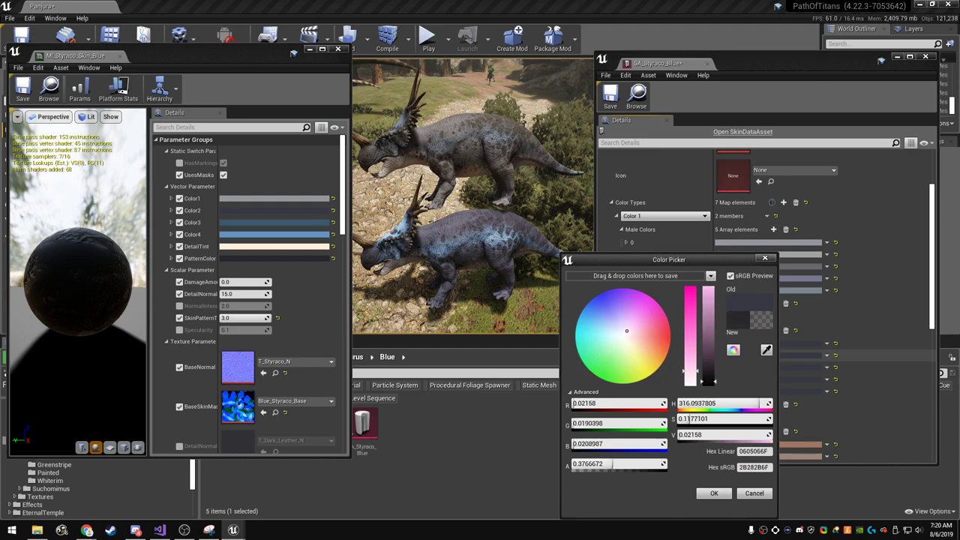
pyautogui.moveTo(709, 378); pyautogui.dragTo(708, 381)
pyautogui.press('Return')
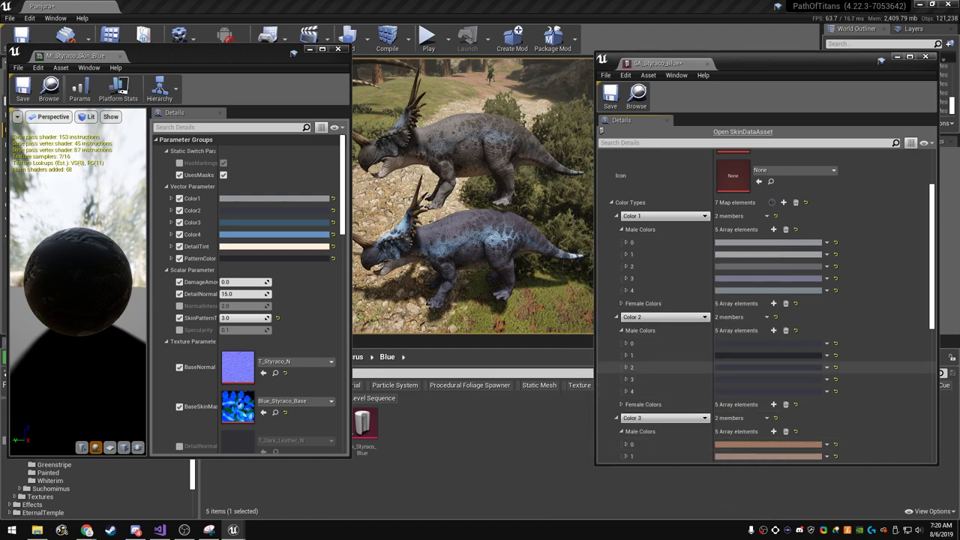
pyautogui.click(769, 367)
pyautogui.moveTo(689, 353); pyautogui.dragTo(707, 376)
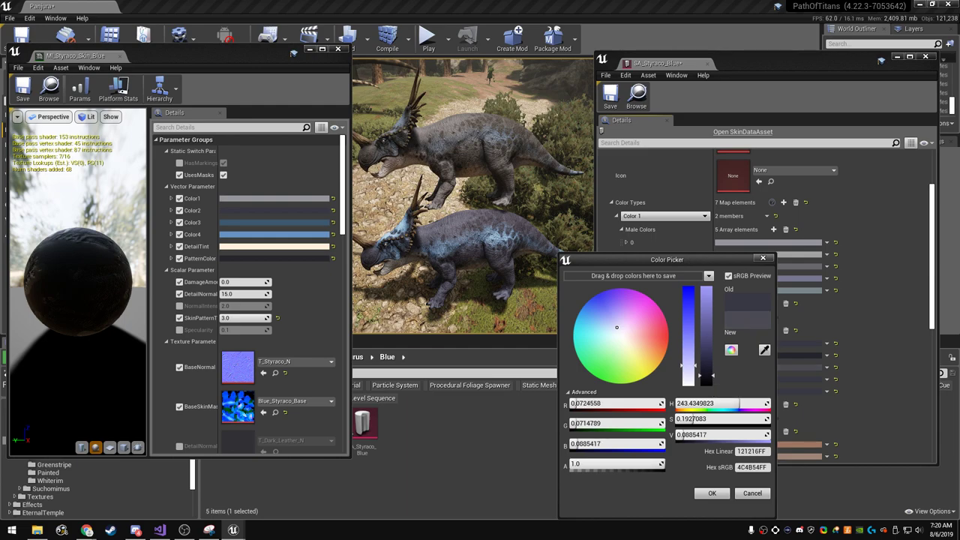
pyautogui.press('Return')
pyautogui.click(769, 379)
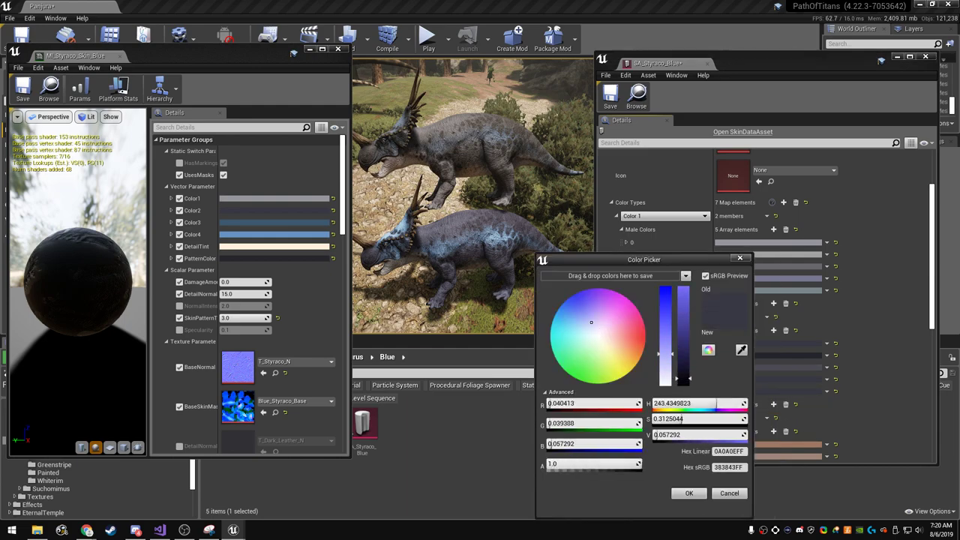
pyautogui.moveTo(591, 323); pyautogui.dragTo(587, 325)
pyautogui.click(689, 493)
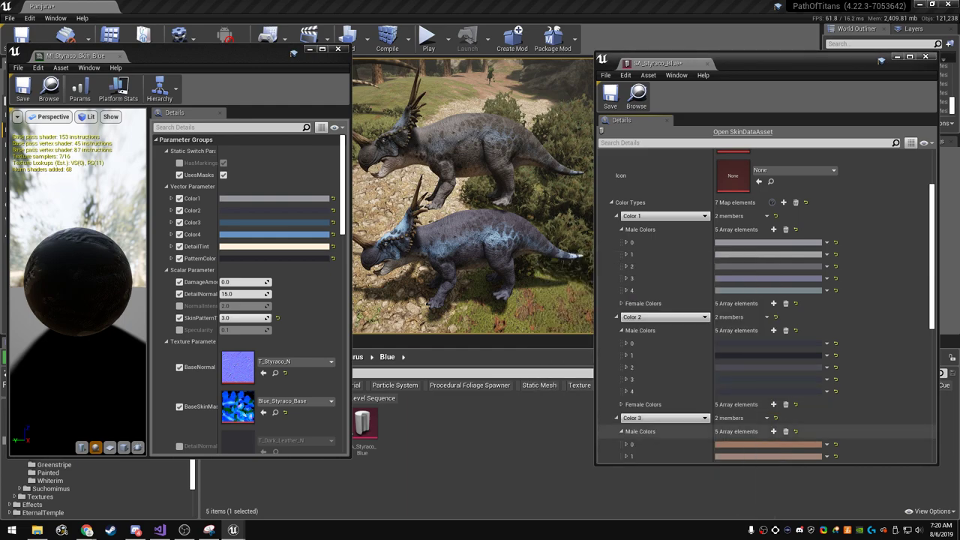
pyautogui.click(760, 391)
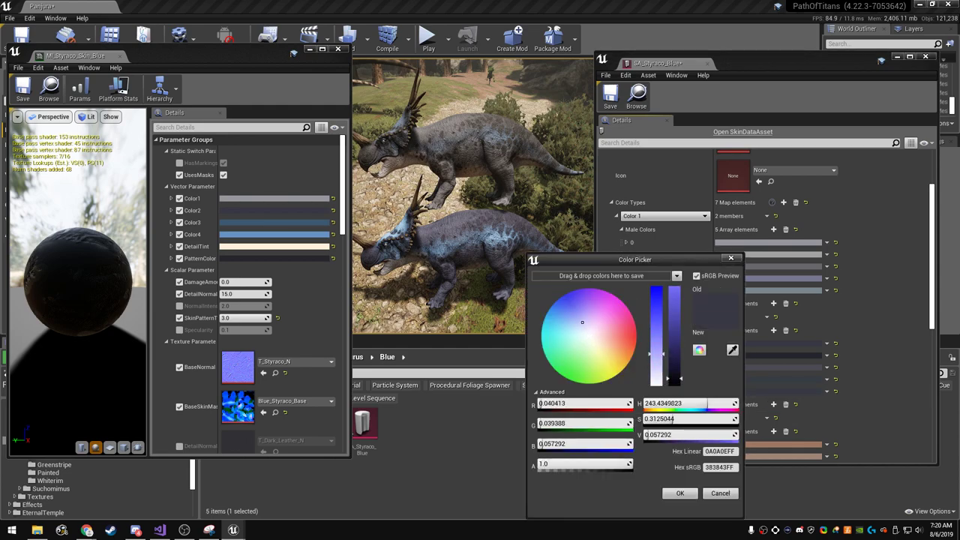
pyautogui.click(681, 493)
# - Paste a blue from the material's colour parameters into all five Color 3 male colours
pyautogui.scroll(-5, 751, 337)
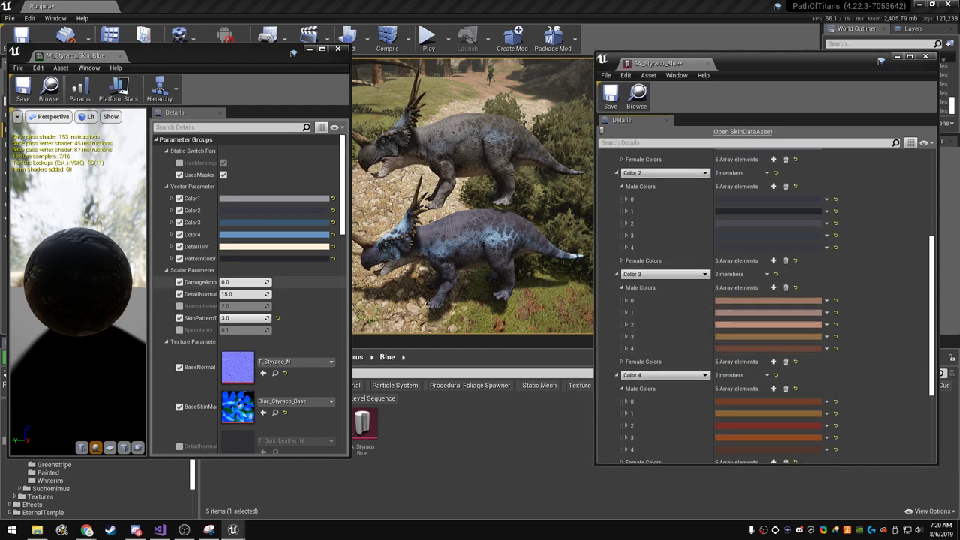
pyautogui.rightClick(228, 230)
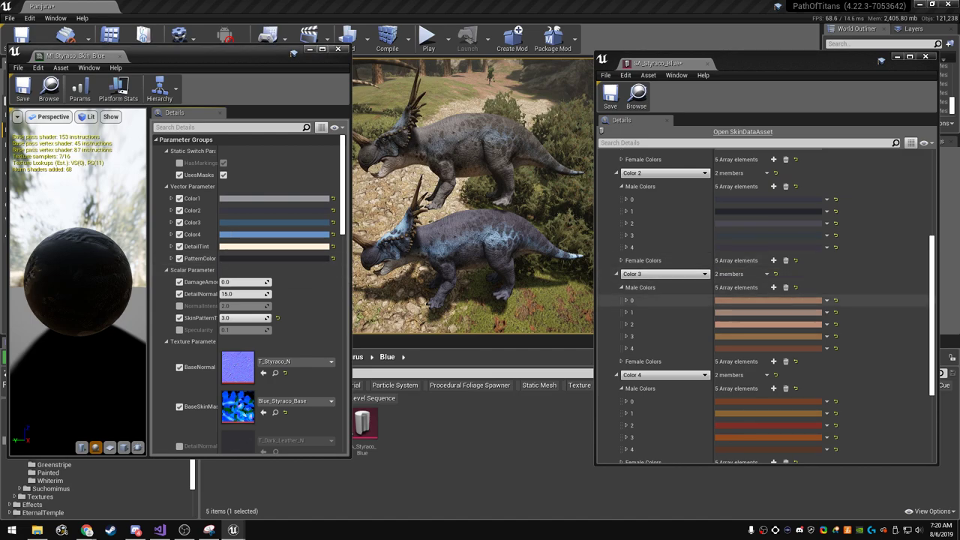
pyautogui.rightClick(730, 300)
pyautogui.click(780, 348)
pyautogui.rightClick(740, 312)
pyautogui.click(762, 360)
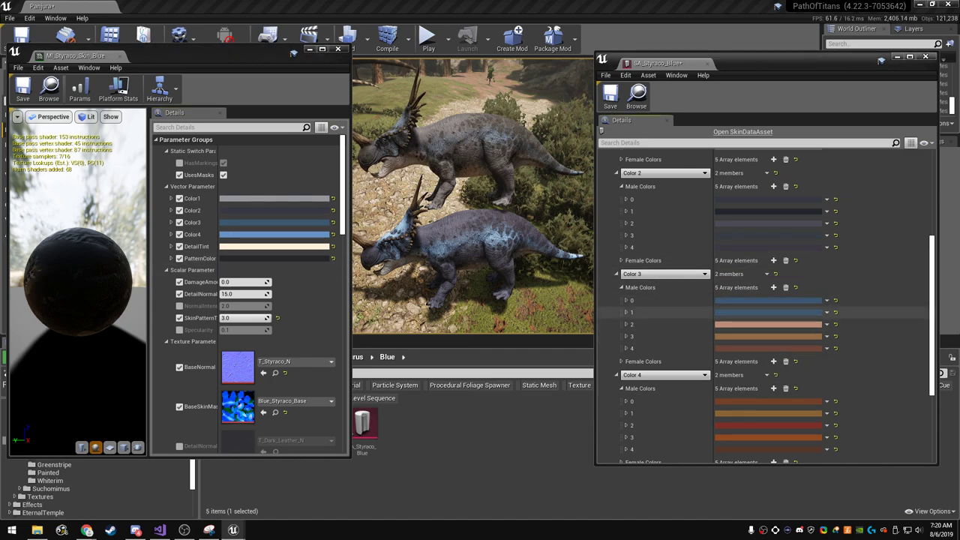
pyautogui.rightClick(723, 324)
pyautogui.click(758, 375)
pyautogui.rightClick(752, 337)
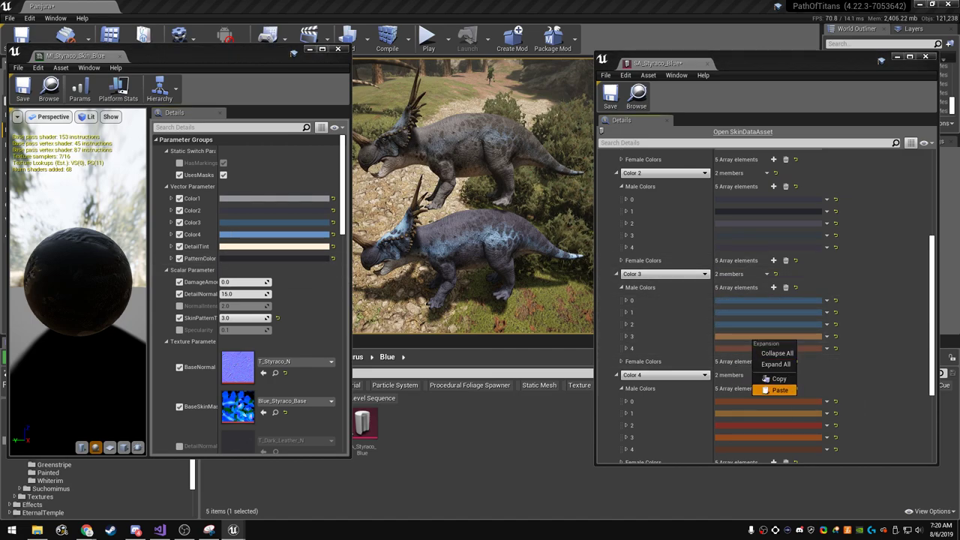
pyautogui.click(780, 391)
pyautogui.rightClick(752, 349)
pyautogui.click(780, 401)
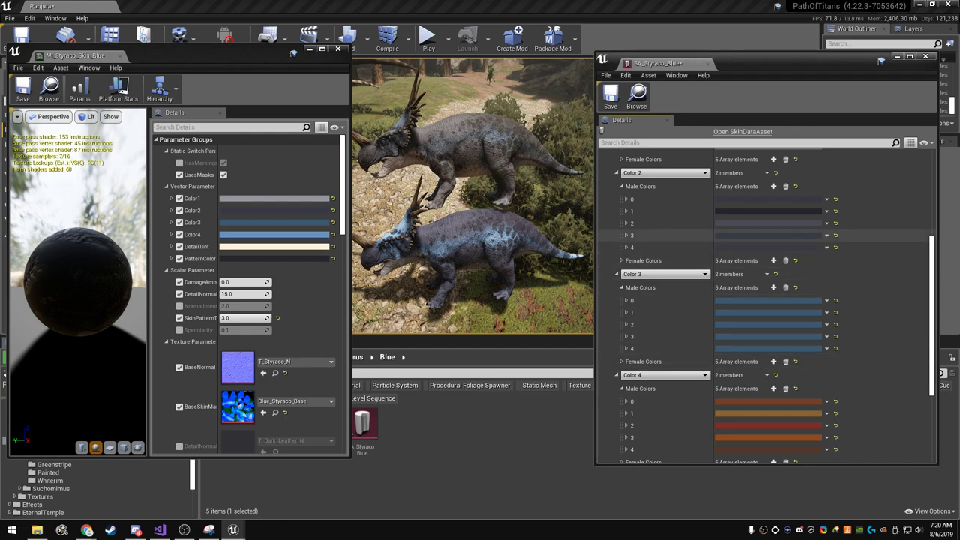
# - Copy Color 2's dark male colours 3, 4 and 1 into Color 3's male colours 1, 4 and 2
pyautogui.rightClick(750, 235)
pyautogui.click(773, 274)
pyautogui.rightClick(750, 313)
pyautogui.click(774, 364)
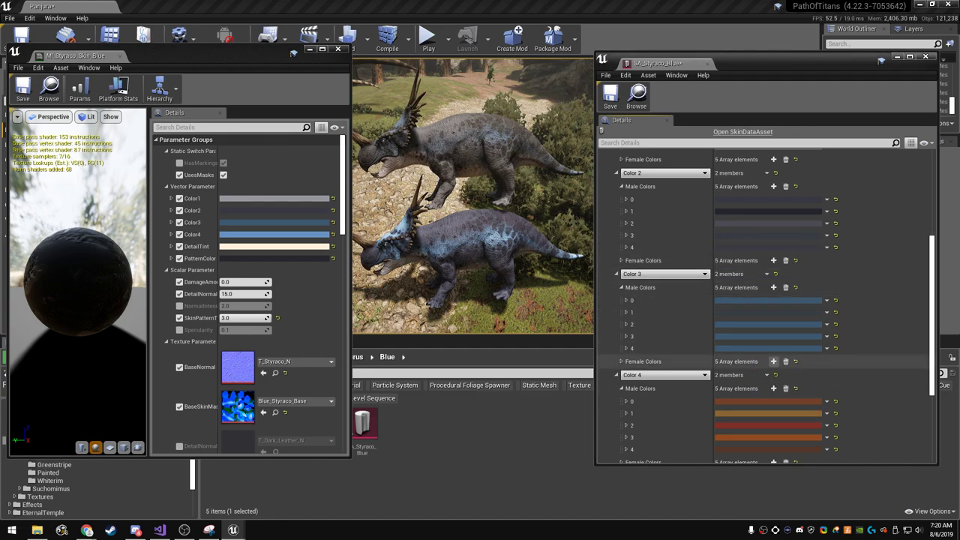
pyautogui.rightClick(750, 246)
pyautogui.click(807, 286)
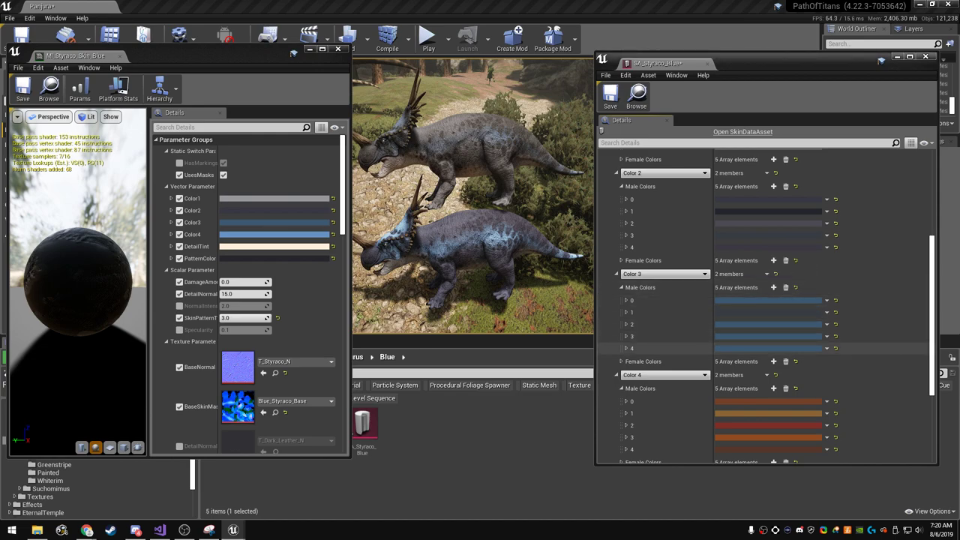
pyautogui.rightClick(764, 348)
pyautogui.click(784, 397)
pyautogui.rightClick(758, 213)
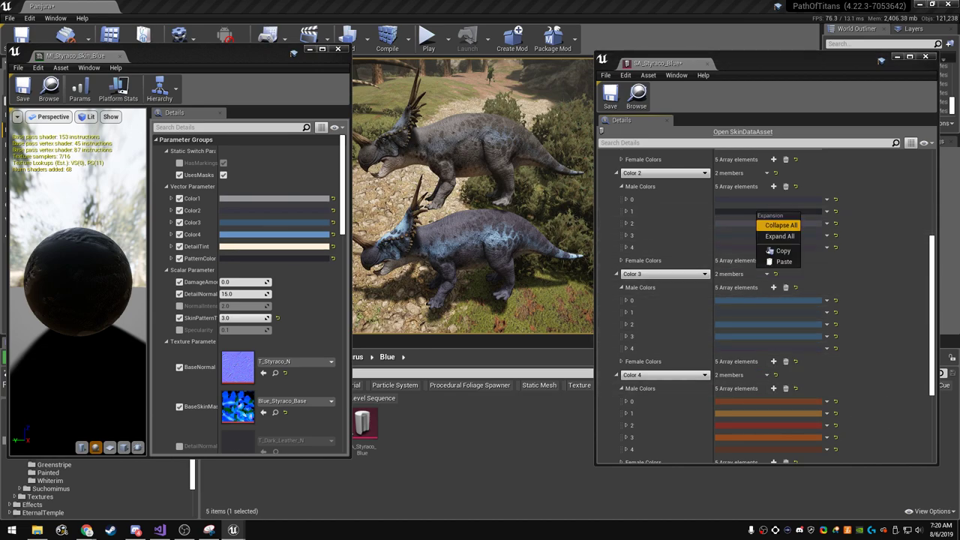
pyautogui.click(784, 251)
pyautogui.rightClick(758, 324)
pyautogui.click(780, 373)
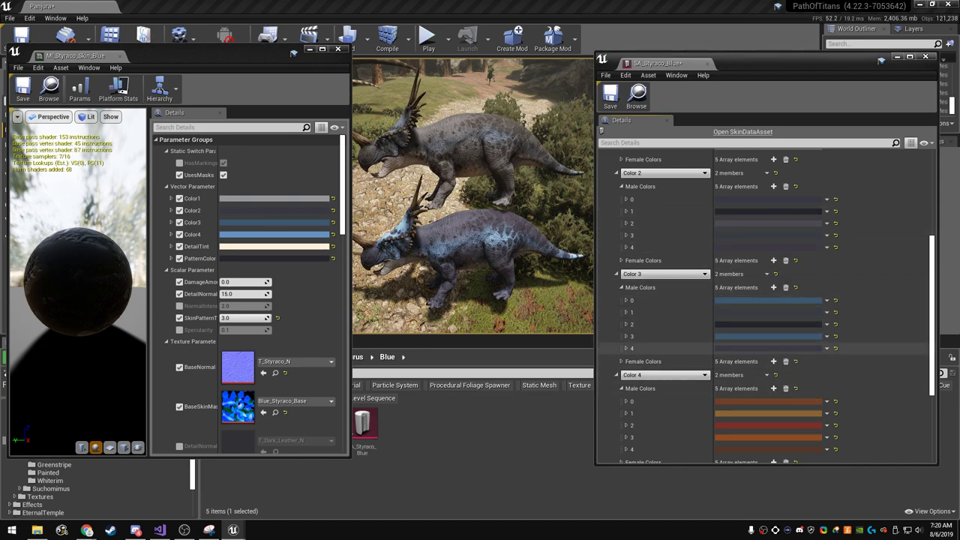
# - Make Color 3 male colour 3 a brighter, more saturated blue
pyautogui.click(769, 336)
pyautogui.moveTo(664, 314); pyautogui.dragTo(665, 303)
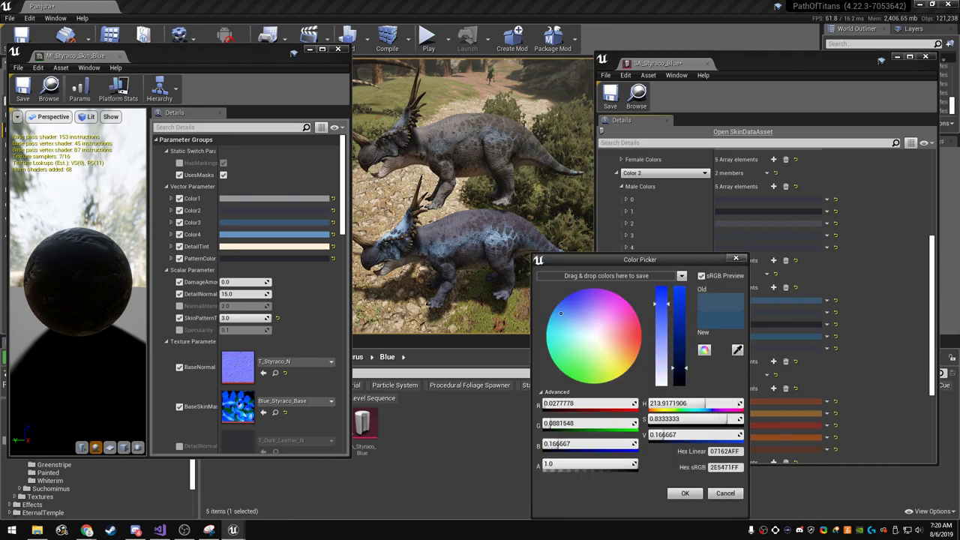
pyautogui.moveTo(680, 368); pyautogui.dragTo(681, 359)
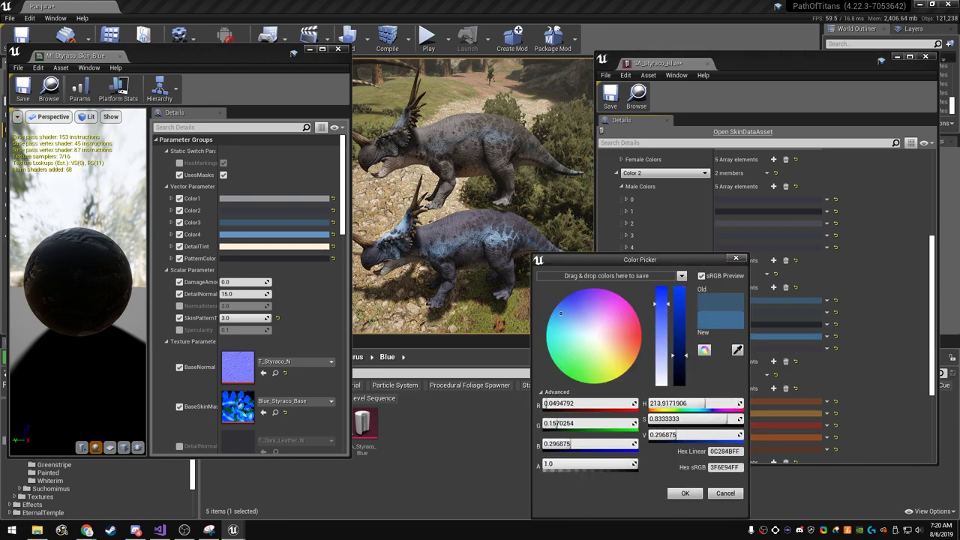
pyautogui.click(685, 493)
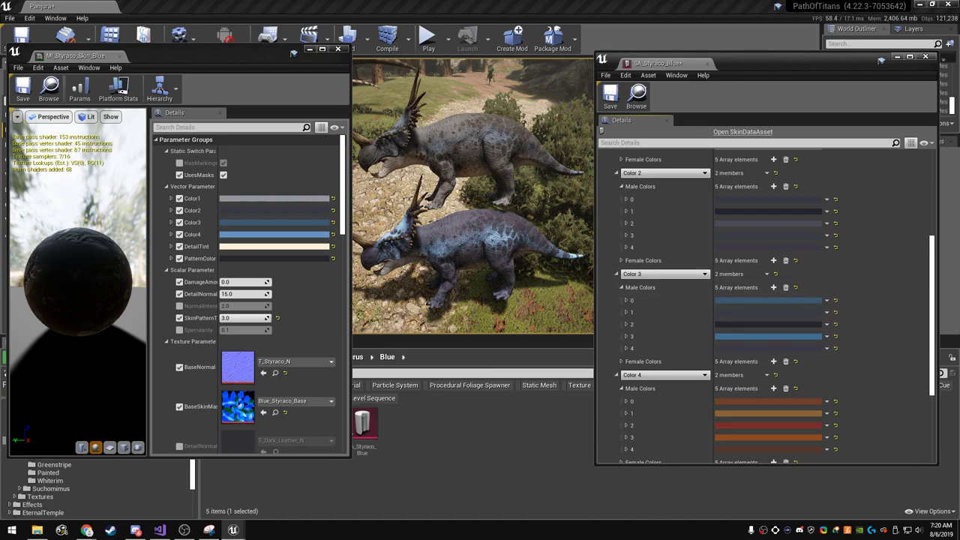
pyautogui.rightClick(263, 234)
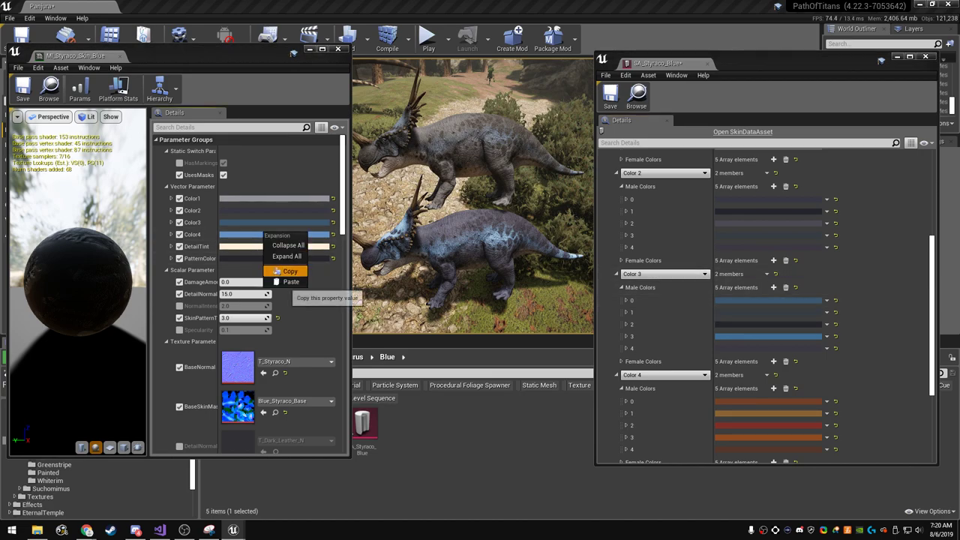
# - Copy the material's Color4 light blue into all five Color 4 Male Colors elements
pyautogui.click(289, 272)
pyautogui.scroll(-3, 751, 324)
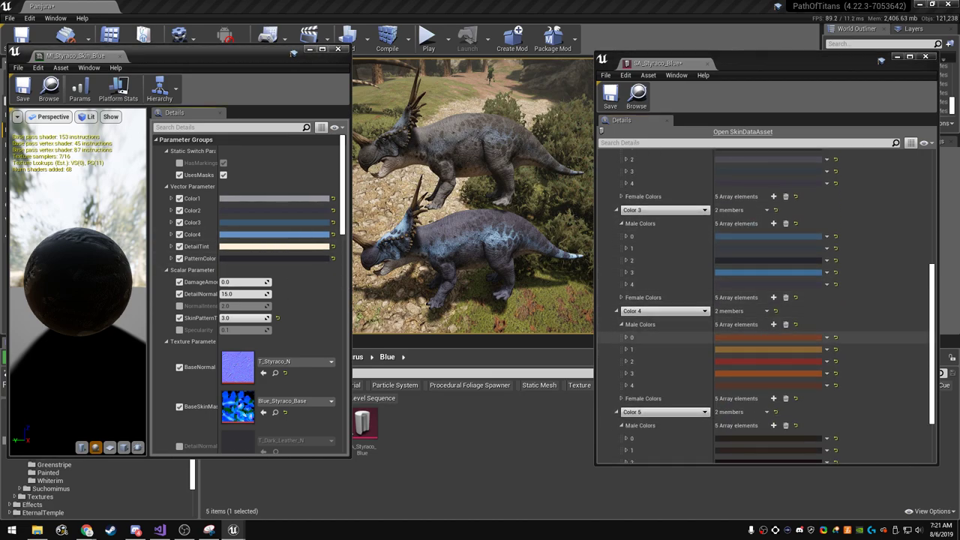
pyautogui.rightClick(735, 337)
pyautogui.click(755, 379)
pyautogui.rightClick(739, 349)
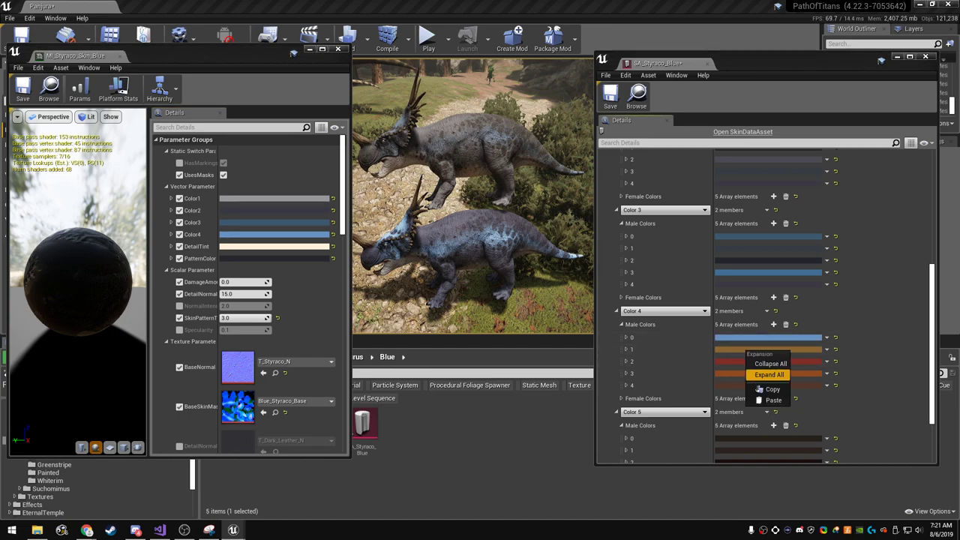
pyautogui.click(754, 391)
pyautogui.rightClick(739, 361)
pyautogui.click(754, 403)
pyautogui.rightClick(745, 373)
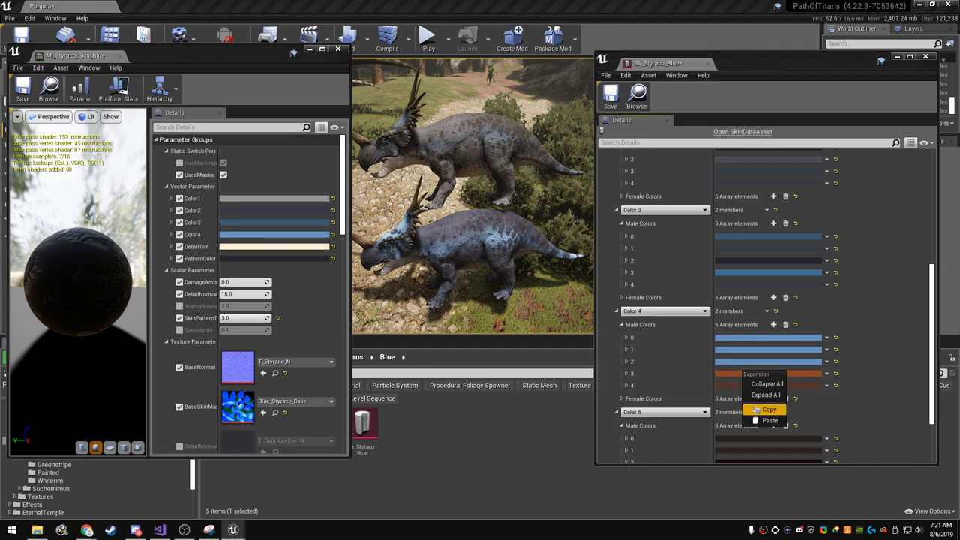
pyautogui.click(769, 420)
pyautogui.rightClick(745, 384)
pyautogui.click(771, 433)
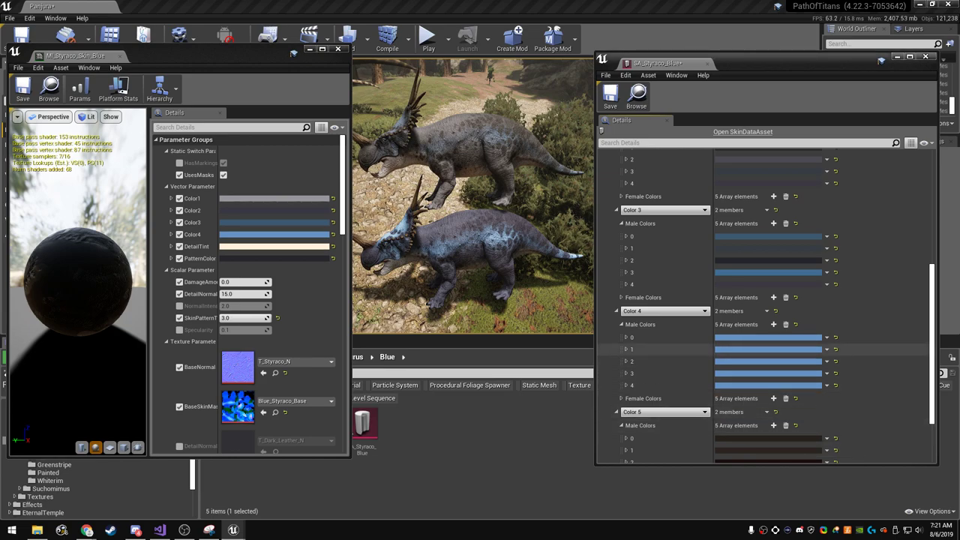
# - Darken and desaturate Color 4 male colour 2's light blue
pyautogui.click(765, 349)
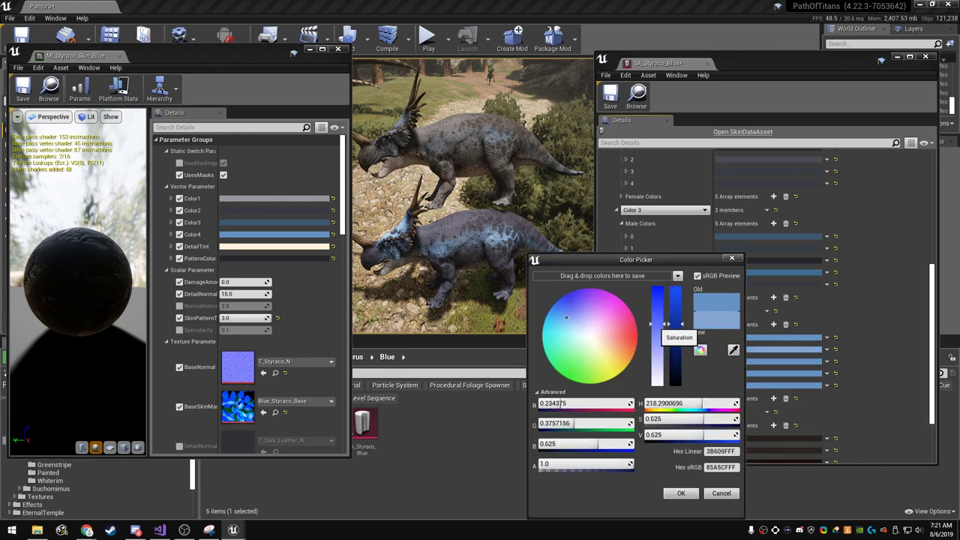
pyautogui.click(682, 493)
pyautogui.click(765, 361)
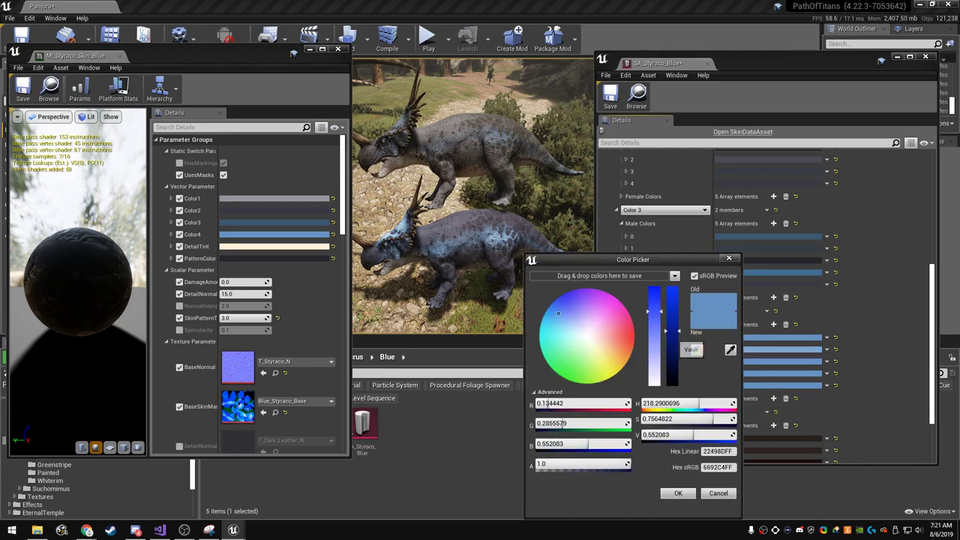
pyautogui.moveTo(673, 338); pyautogui.dragTo(673, 357)
pyautogui.moveTo(654, 311); pyautogui.dragTo(654, 325)
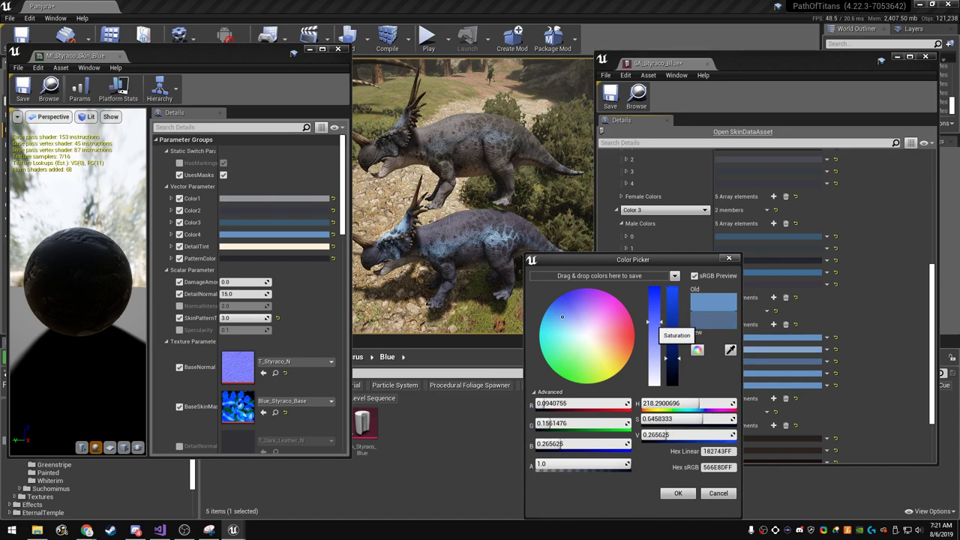
pyautogui.click(678, 493)
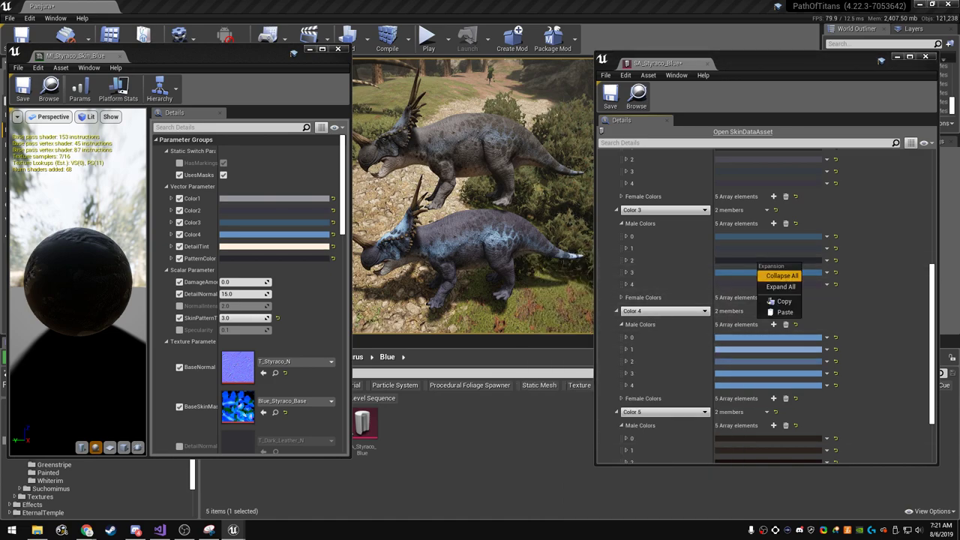
# - Put a near-black in Color 4 male colour 3 and Color 3's blue in colour 4
pyautogui.rightClick(765, 373)
pyautogui.click(780, 414)
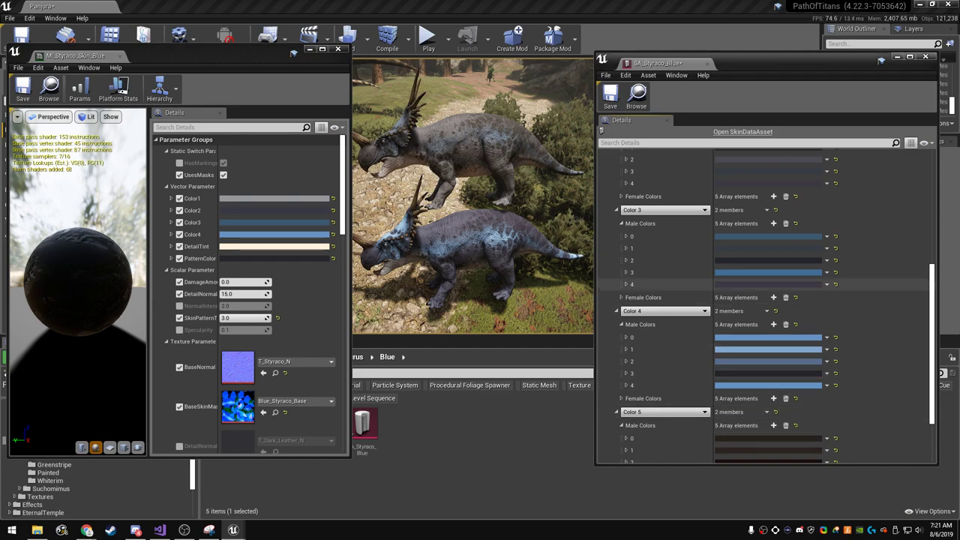
pyautogui.rightClick(765, 272)
pyautogui.click(780, 296)
pyautogui.rightClick(766, 385)
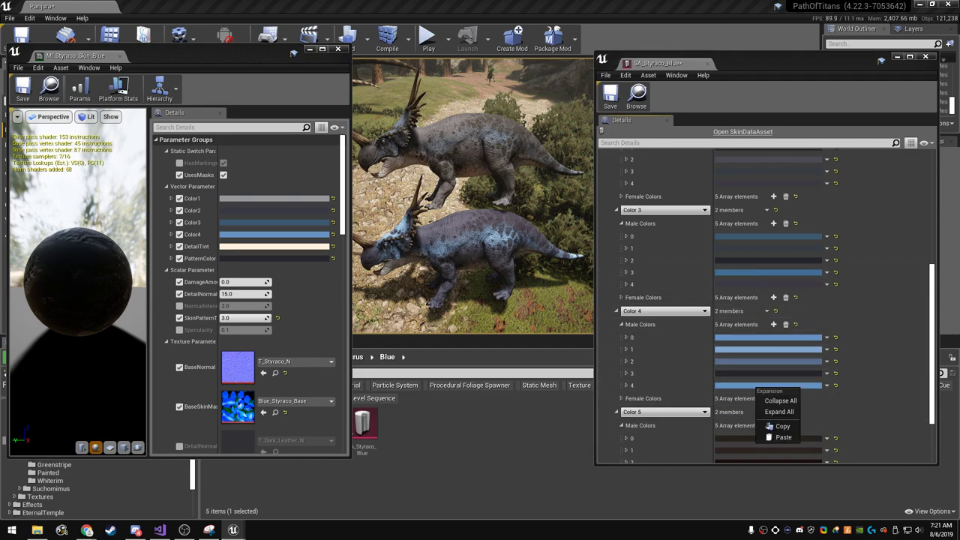
pyautogui.click(781, 408)
pyautogui.scroll(-1, 765, 337)
# - Copy the material's PatternColor dark grey into all five Color 5 Male Colors elements
pyautogui.scroll(-1, 786, 351)
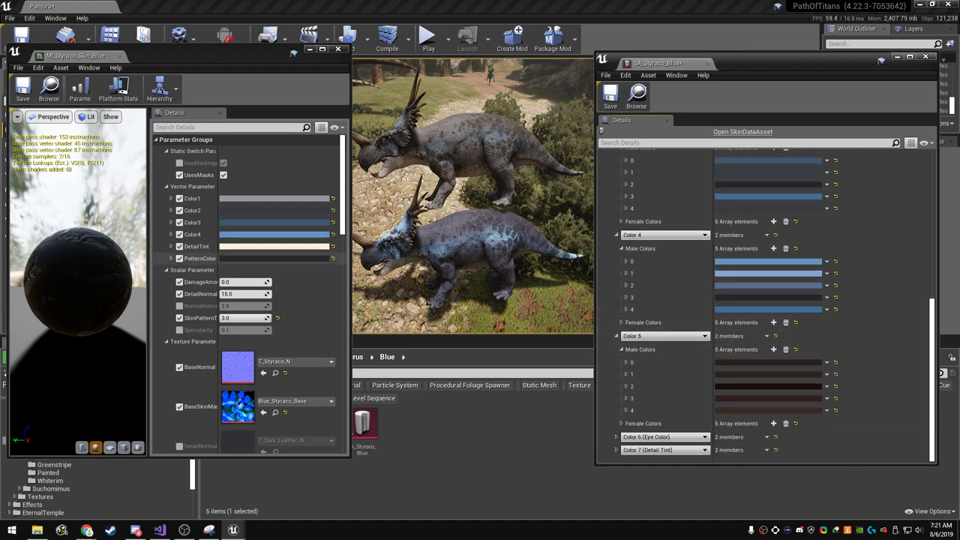
pyautogui.rightClick(261, 259)
pyautogui.click(279, 283)
pyautogui.rightClick(758, 363)
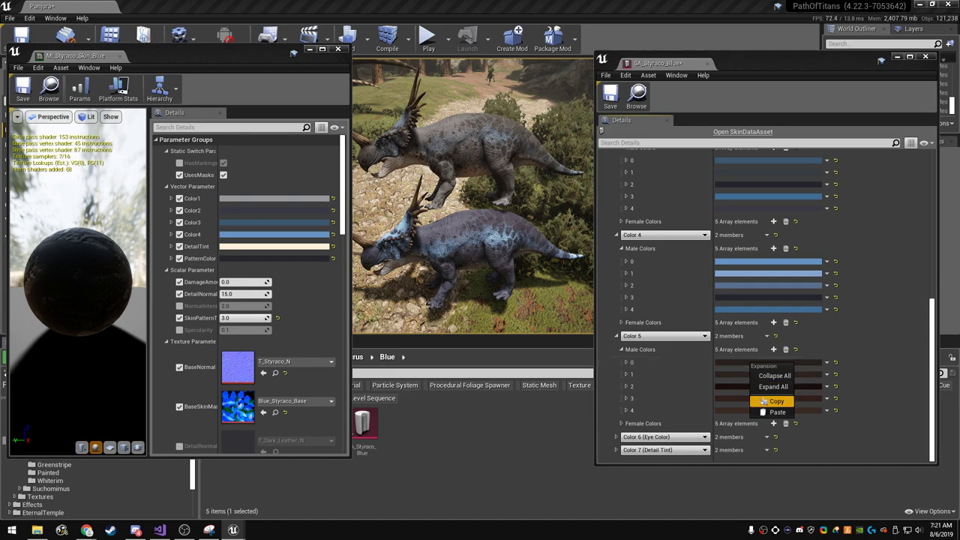
pyautogui.click(773, 409)
pyautogui.rightClick(758, 375)
pyautogui.click(773, 422)
pyautogui.rightClick(758, 386)
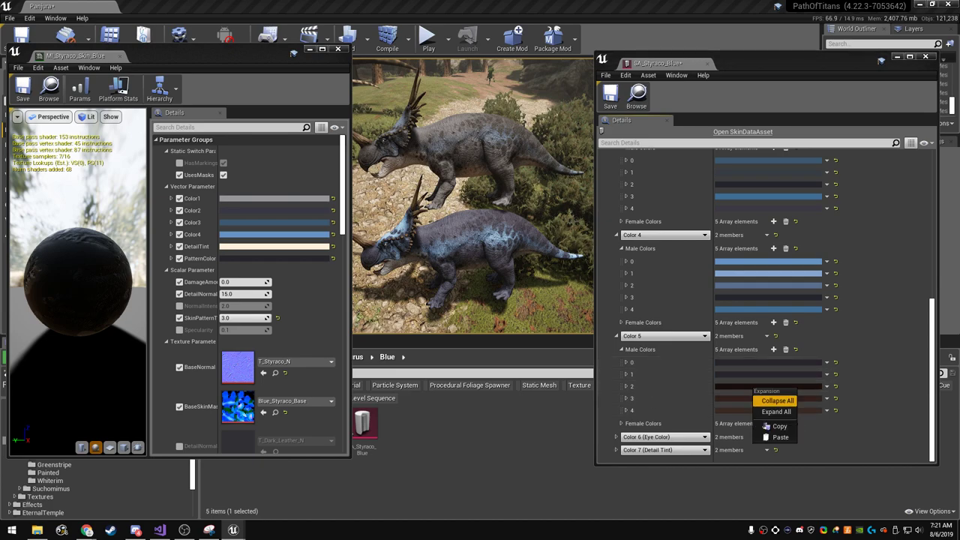
pyautogui.click(773, 433)
pyautogui.rightClick(758, 398)
pyautogui.click(772, 445)
pyautogui.rightClick(758, 410)
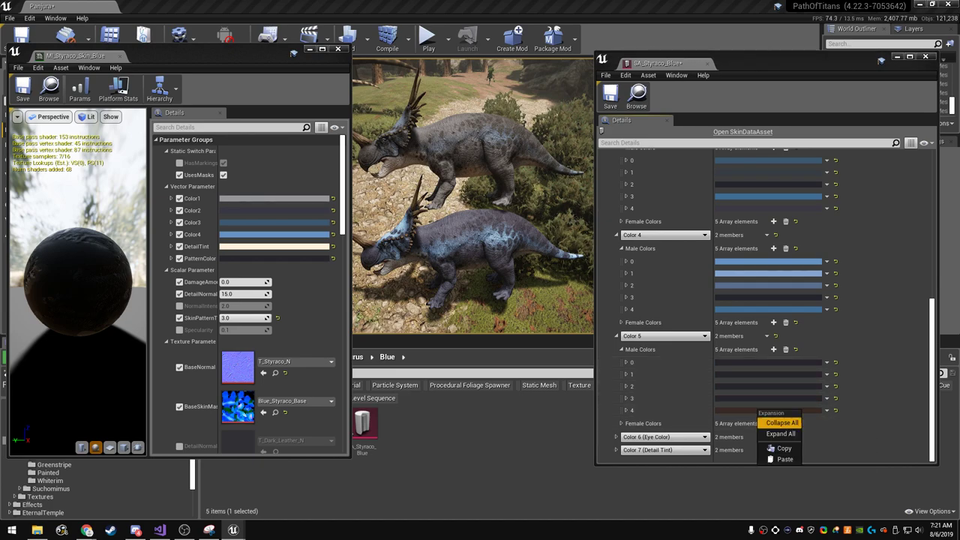
pyautogui.click(773, 457)
# - Vary the Color 5 male greys, darkening one to value 0.01 and lowering another's saturation to 0.15
pyautogui.click(743, 374)
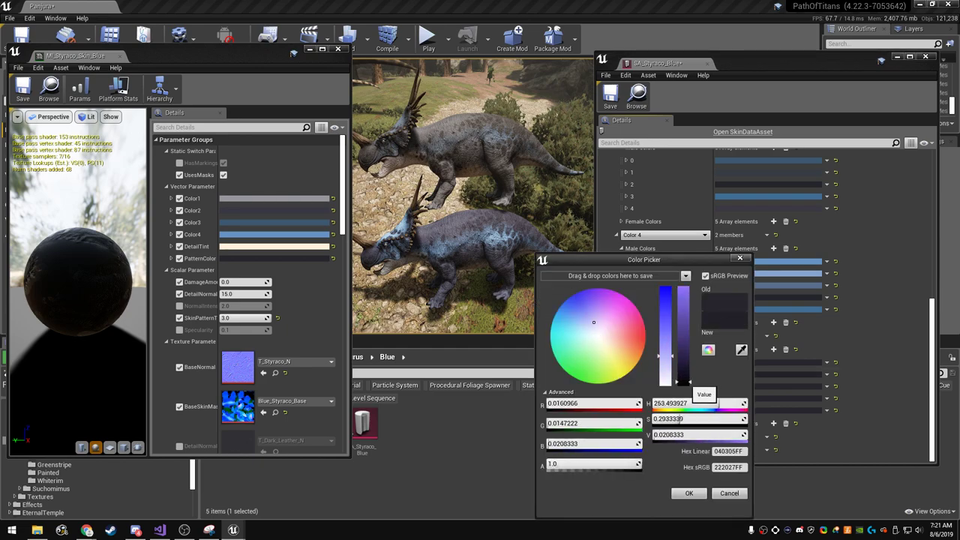
pyautogui.moveTo(683, 381); pyautogui.dragTo(683, 383)
pyautogui.click(689, 493)
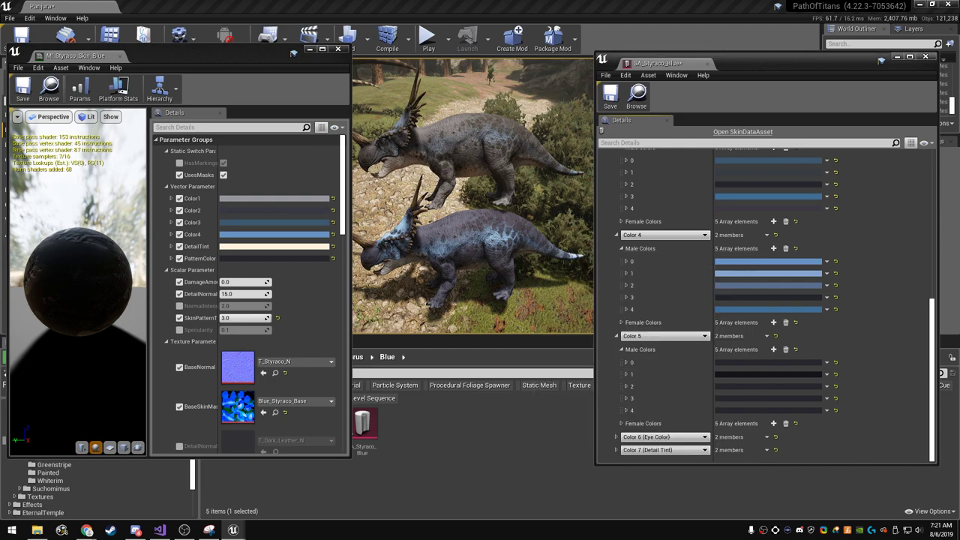
pyautogui.click(731, 386)
pyautogui.moveTo(653, 345); pyautogui.dragTo(654, 369)
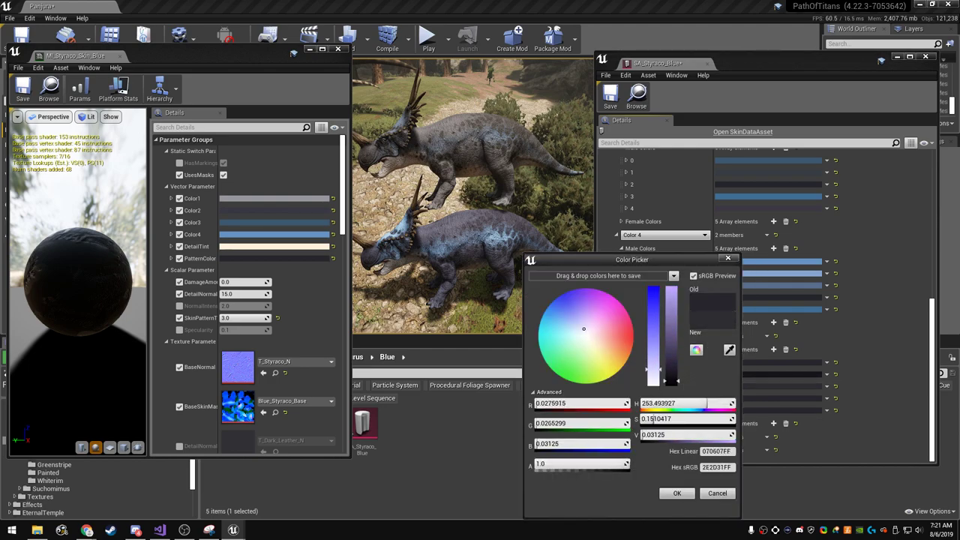
pyautogui.click(677, 493)
pyautogui.click(750, 398)
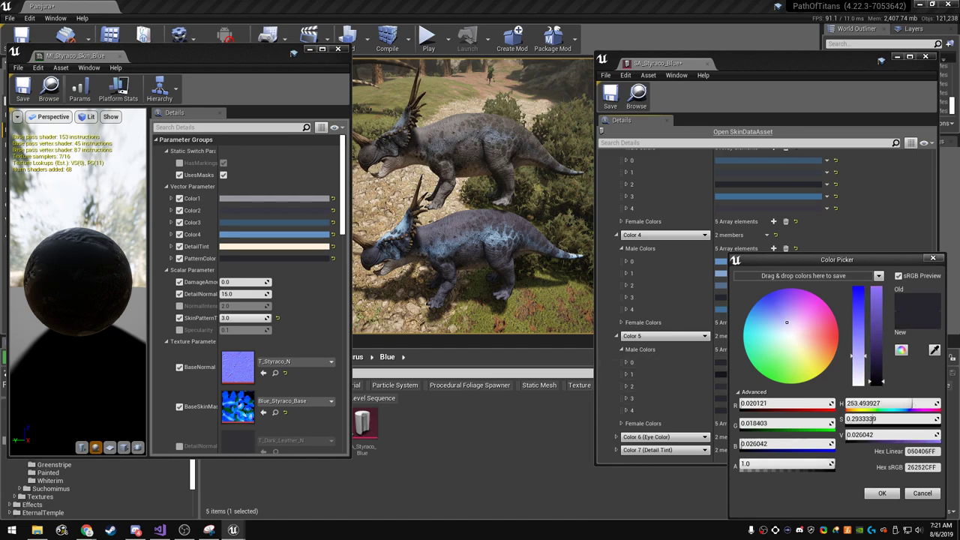
pyautogui.press('Return')
pyautogui.click(769, 410)
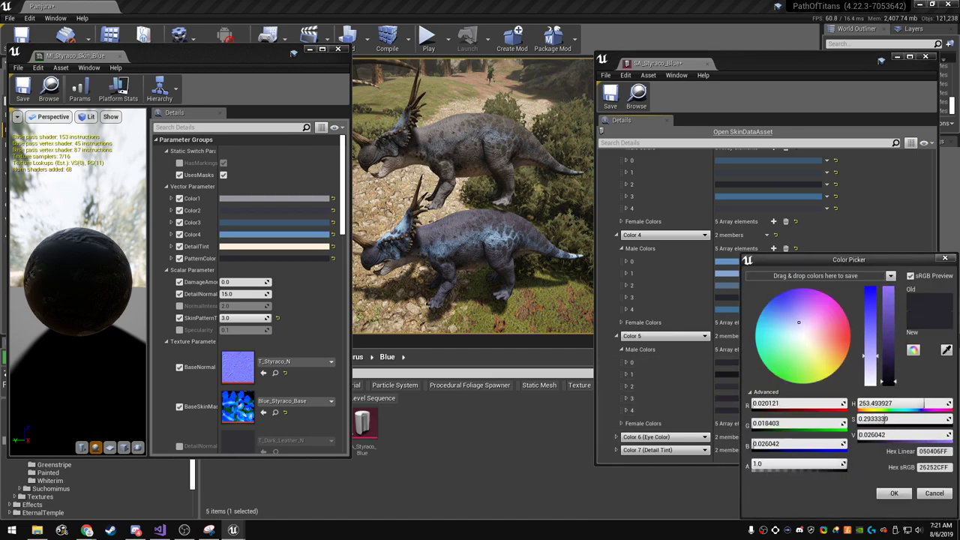
pyautogui.press('Return')
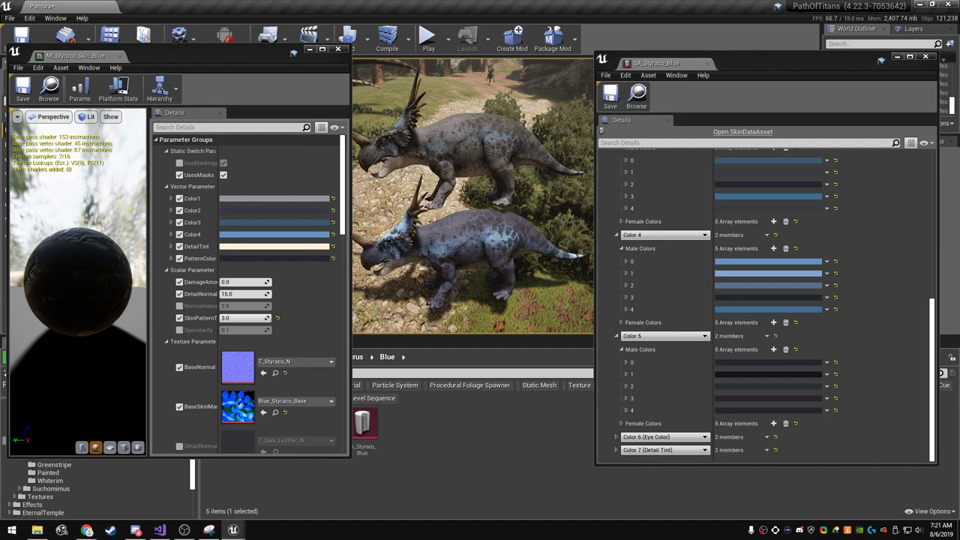
# - Open MI_Styraco_Skin_BlueF, collapsing Color 5's Male Colors and expanding its Female Colors
pyautogui.click(337, 49)
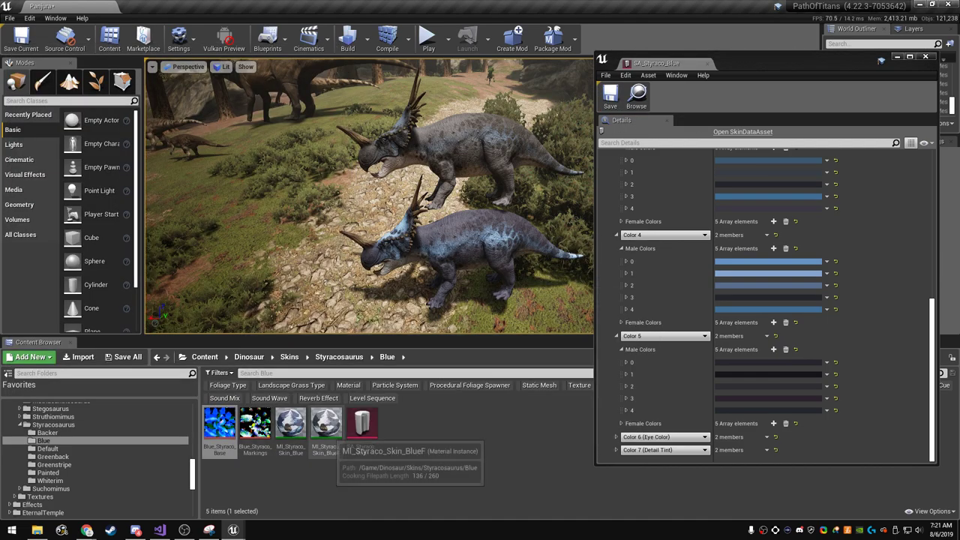
pyautogui.click(326, 428)
pyautogui.doubleClick(326, 427)
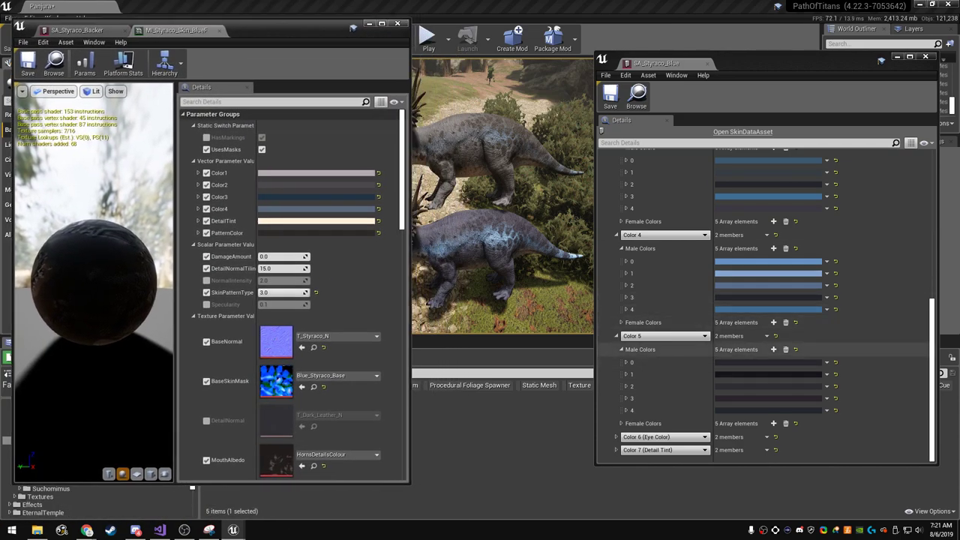
pyautogui.rightClick(675, 347)
pyautogui.press('Escape')
pyautogui.click(621, 350)
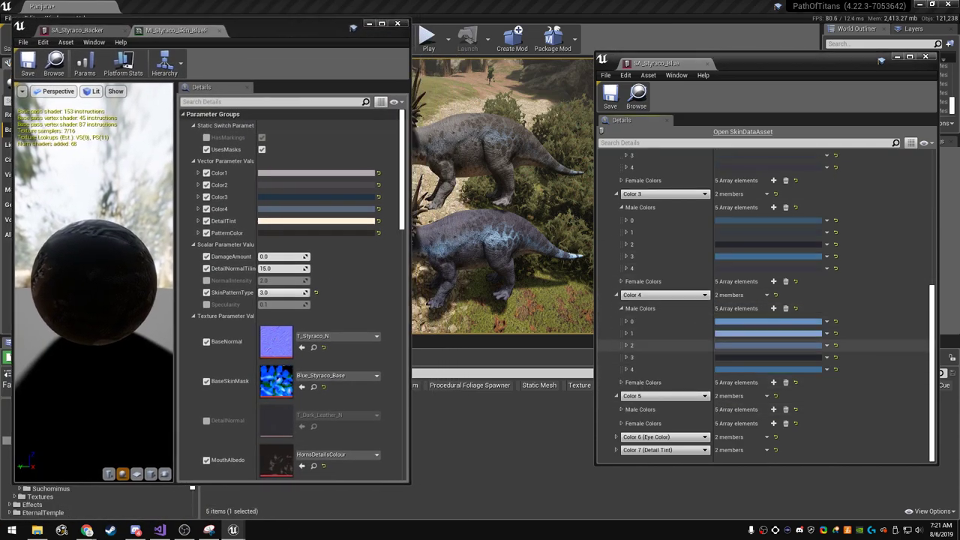
pyautogui.rightClick(641, 423)
pyautogui.click(660, 470)
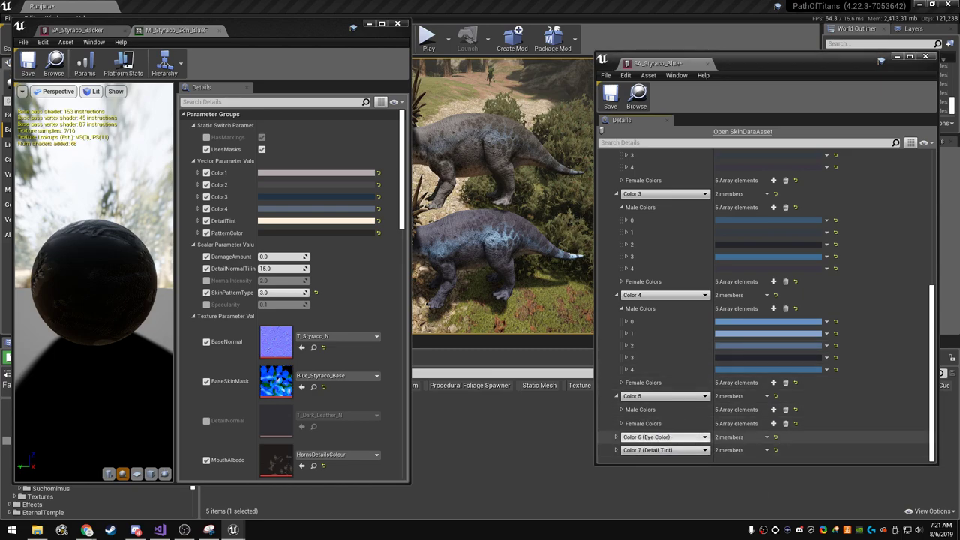
pyautogui.click(621, 423)
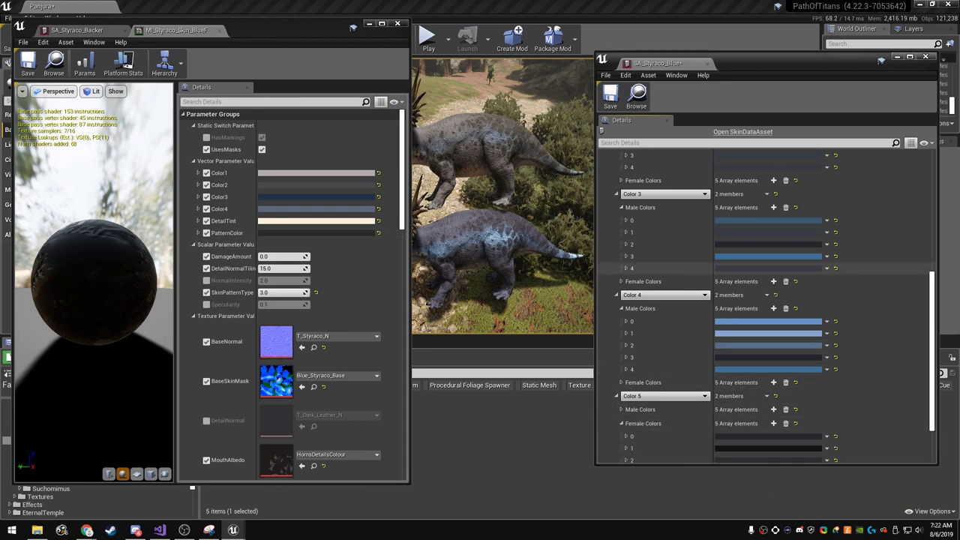
# - Copy the male colour arrays into the Female Colors of Color 4 and Color 3
pyautogui.rightClick(639, 220)
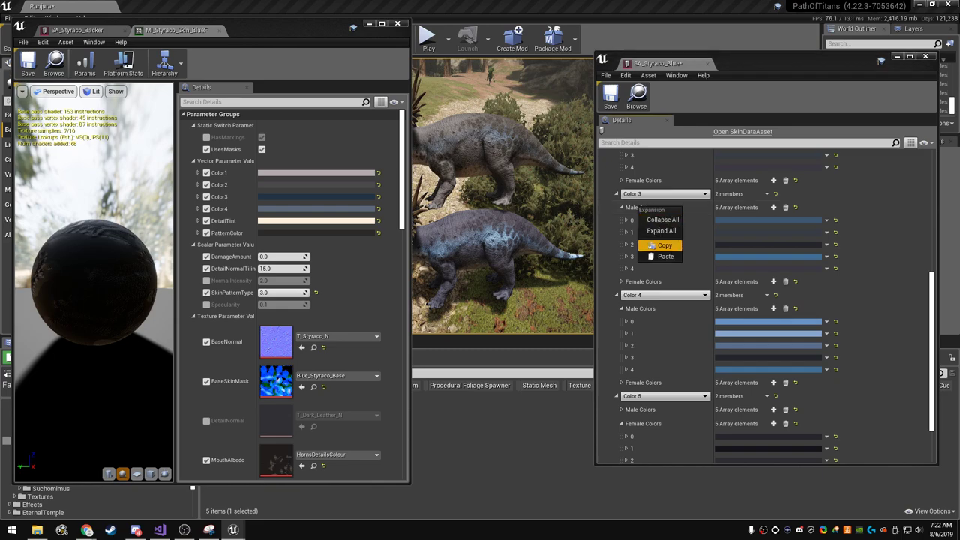
pyautogui.click(660, 246)
pyautogui.click(621, 383)
pyautogui.rightClick(643, 384)
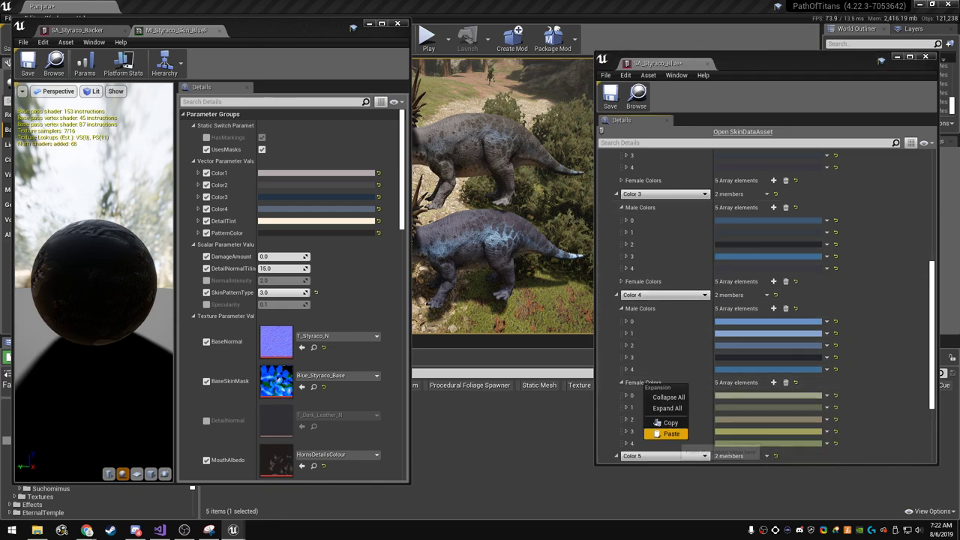
pyautogui.click(660, 433)
pyautogui.click(621, 309)
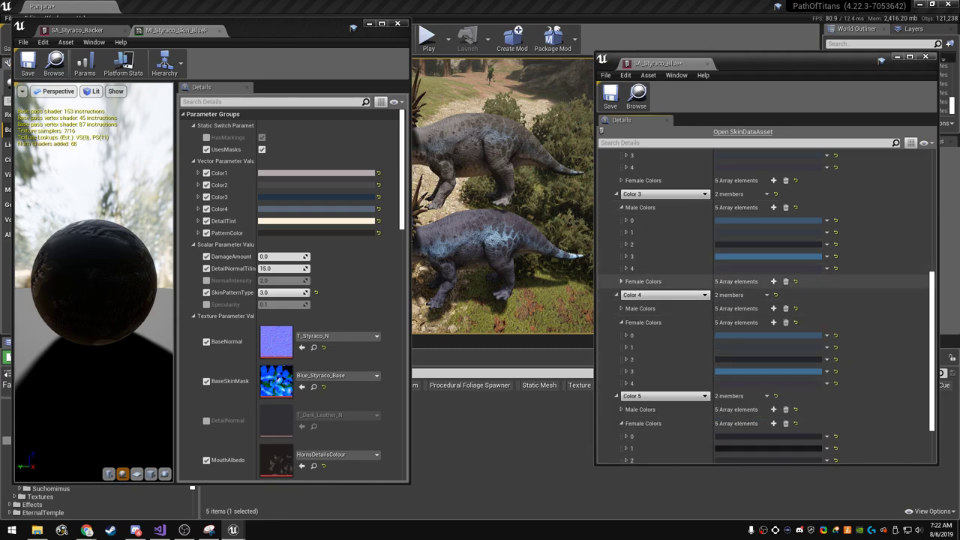
pyautogui.click(622, 281)
pyautogui.rightClick(645, 209)
pyautogui.click(661, 244)
pyautogui.rightClick(659, 284)
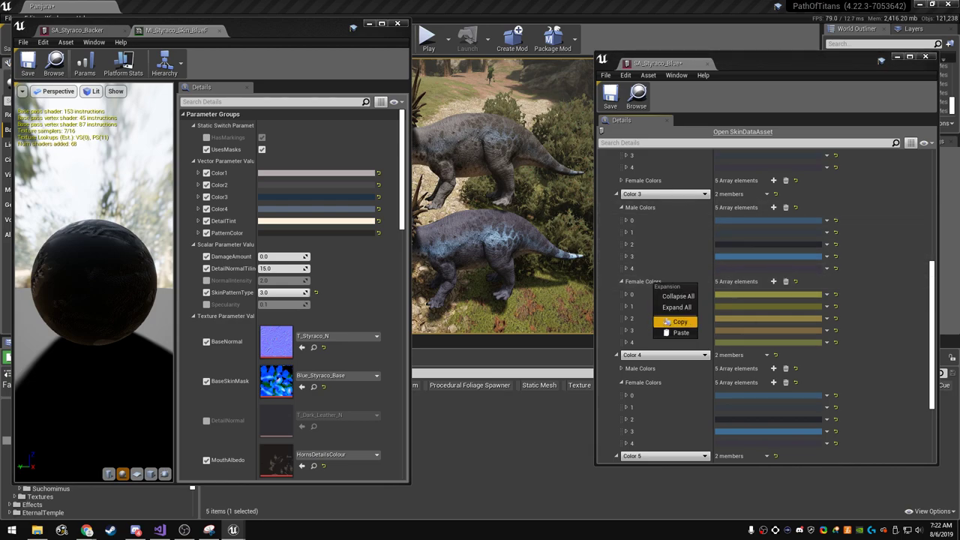
pyautogui.click(671, 334)
pyautogui.click(621, 207)
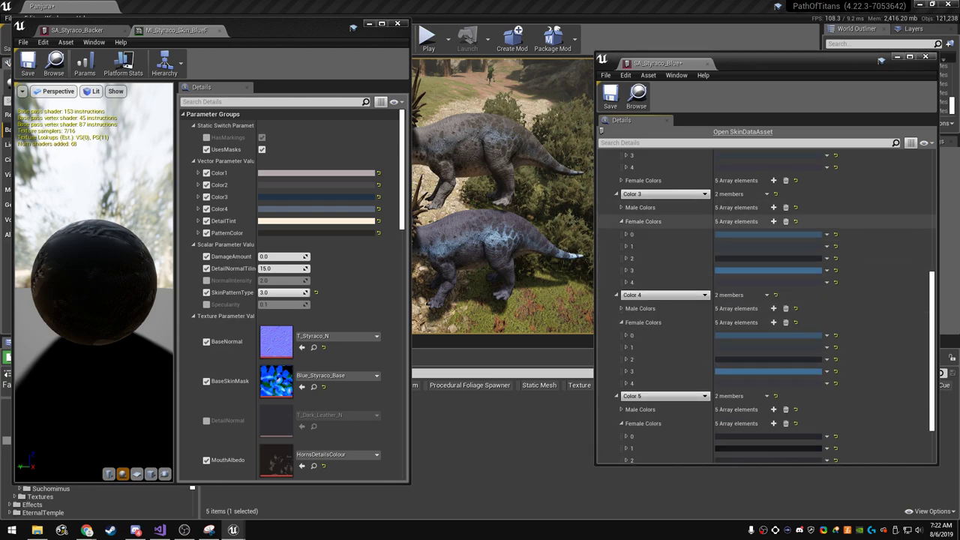
# - Mirror Color 2's and Color 1's Male Colors into their Female Colors, then copy the material's Color1
pyautogui.scroll(2, 645, 225)
pyautogui.scroll(2, 645, 225)
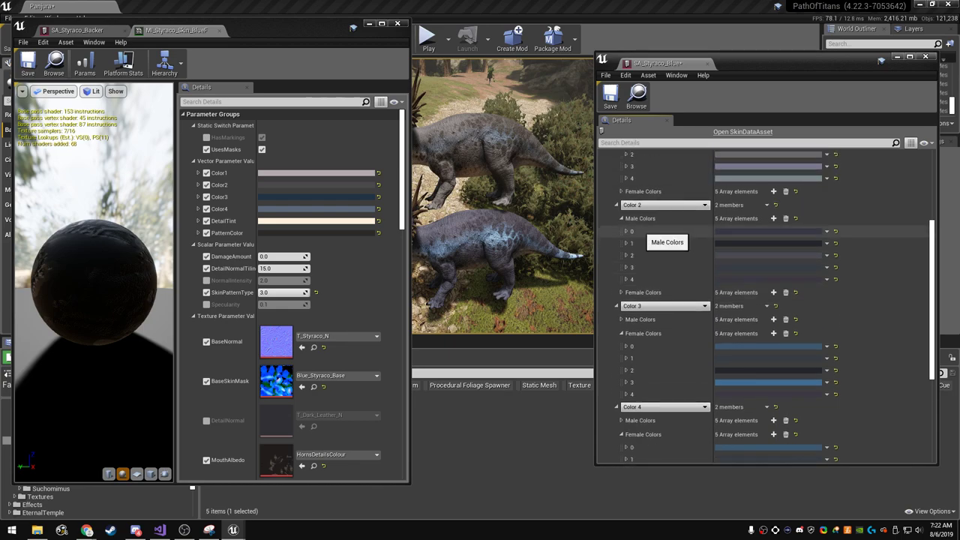
pyautogui.rightClick(642, 217)
pyautogui.click(662, 255)
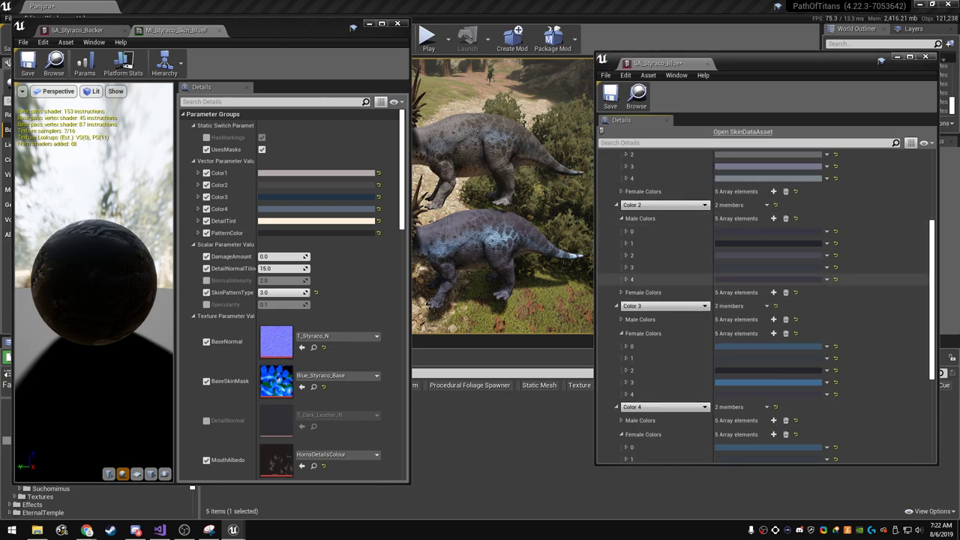
pyautogui.rightClick(650, 293)
pyautogui.click(676, 341)
pyautogui.scroll(2, 653, 263)
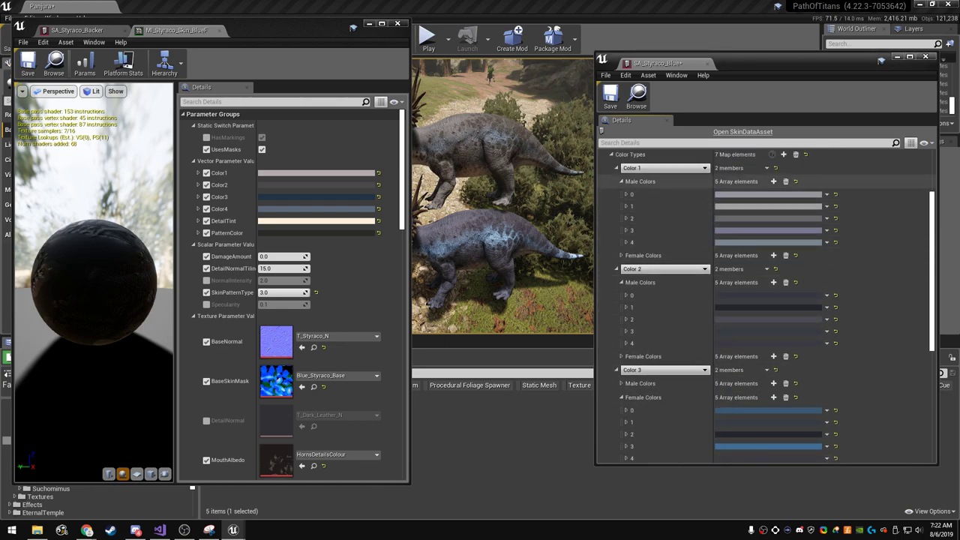
pyautogui.rightClick(644, 182)
pyautogui.click(670, 219)
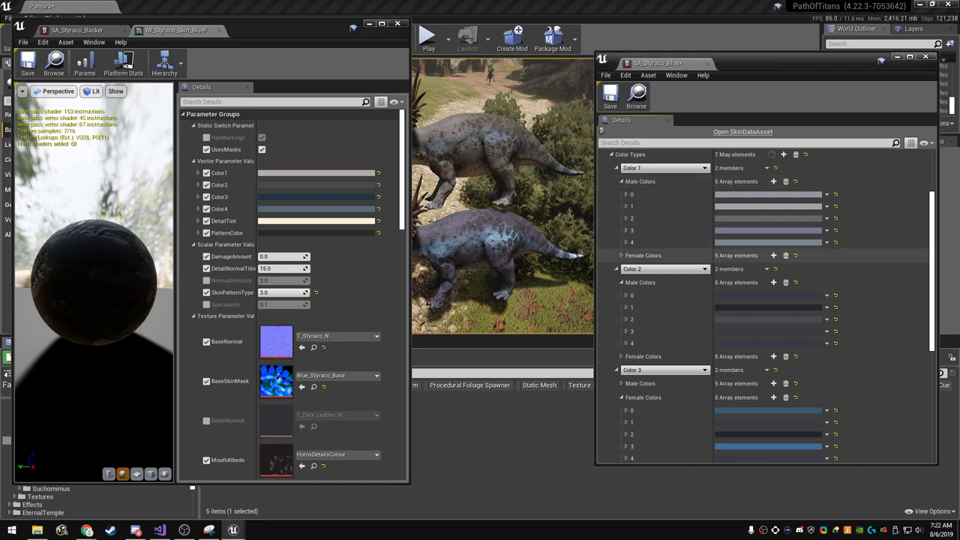
pyautogui.rightClick(643, 255)
pyautogui.click(675, 303)
pyautogui.click(621, 181)
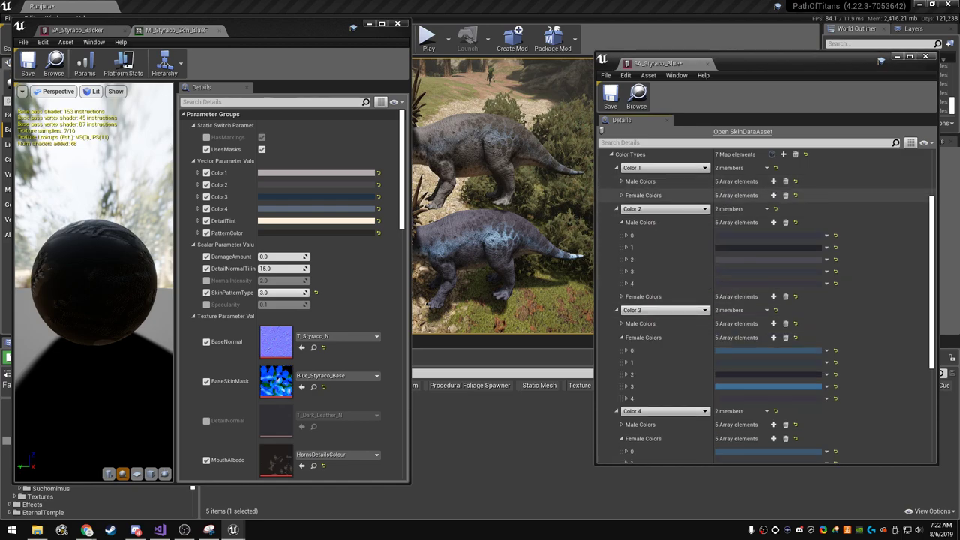
pyautogui.click(621, 223)
pyautogui.click(621, 236)
pyautogui.click(621, 195)
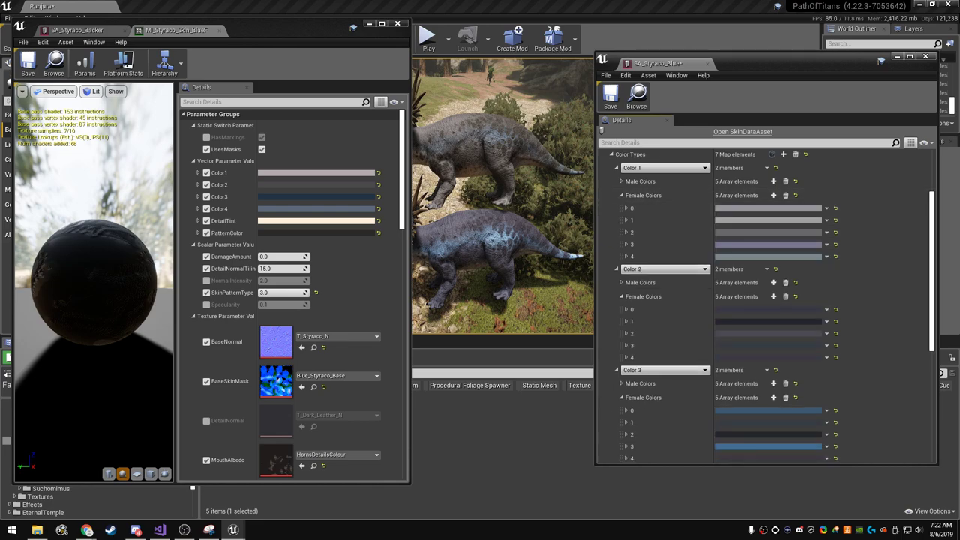
pyautogui.rightClick(343, 173)
pyautogui.click(359, 212)
# - Paste Color1 into Color 1 female element 0, darken element 3 to about 0.09, and shift another toward purple
pyautogui.rightClick(679, 208)
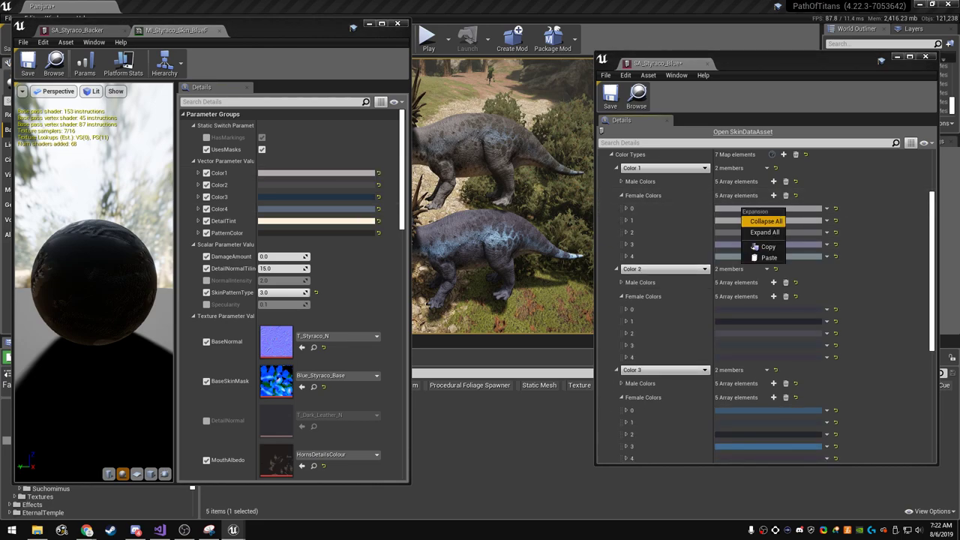
pyautogui.click(694, 257)
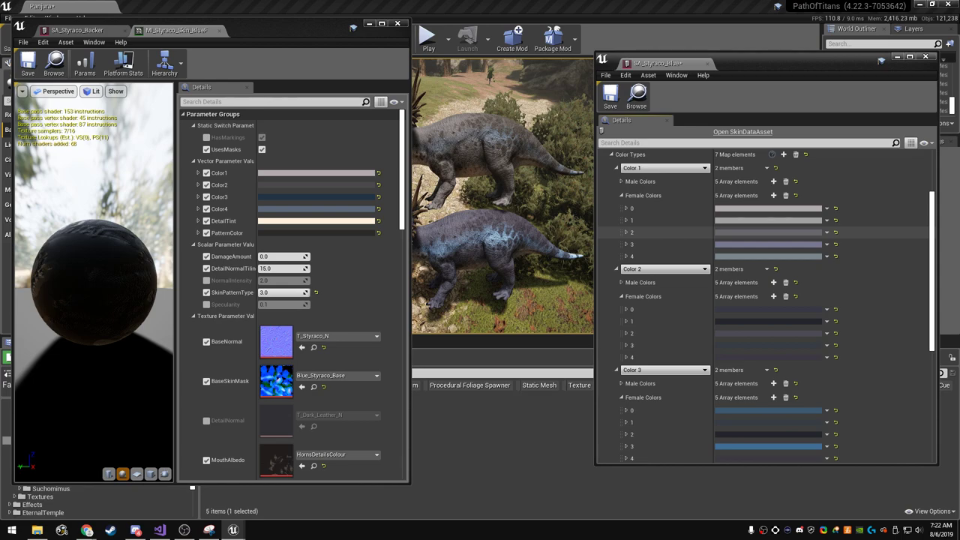
pyautogui.click(769, 244)
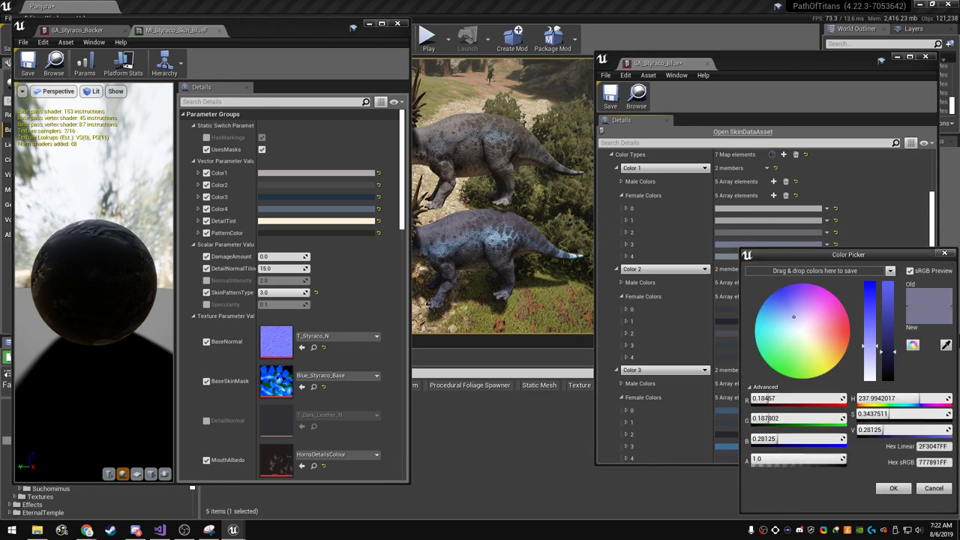
pyautogui.moveTo(888, 354); pyautogui.dragTo(888, 371)
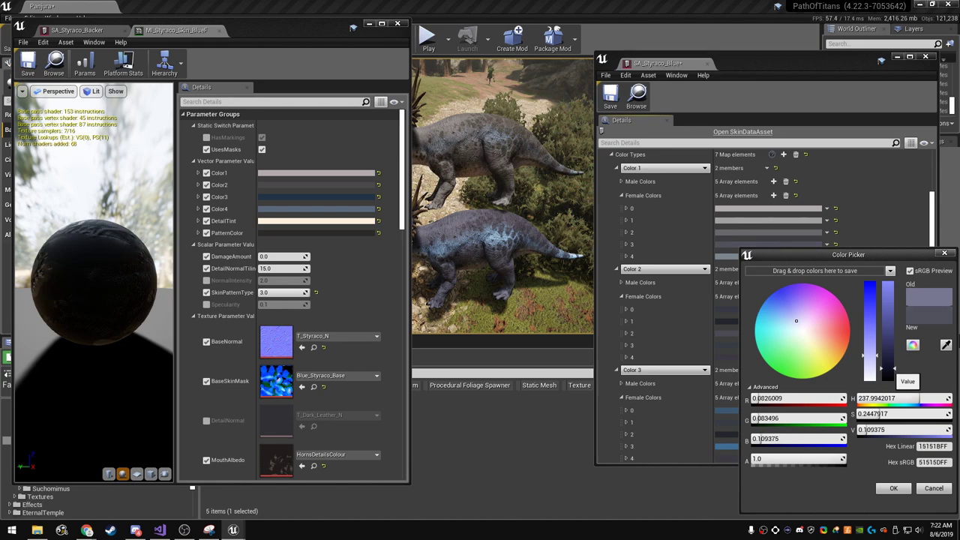
pyautogui.click(893, 488)
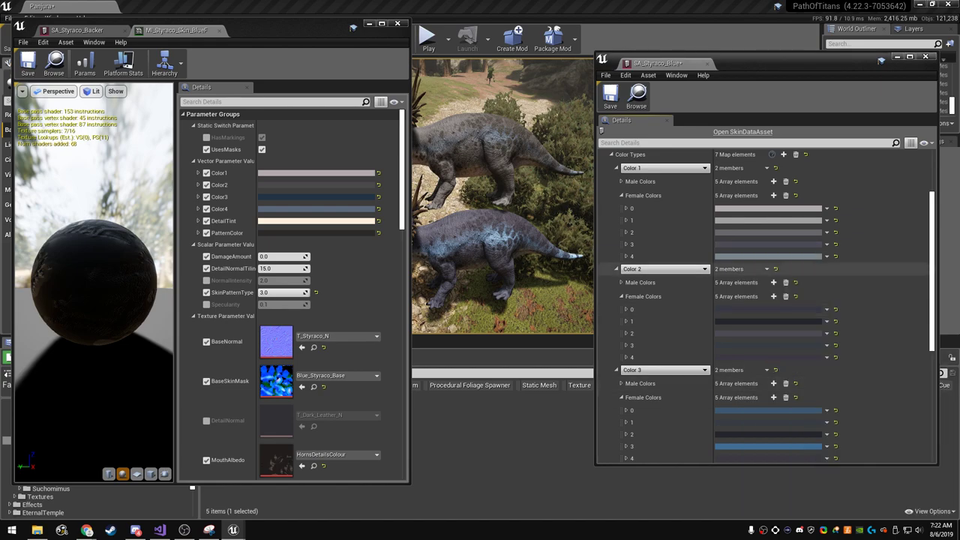
pyautogui.click(769, 256)
pyautogui.moveTo(784, 330); pyautogui.dragTo(794, 327)
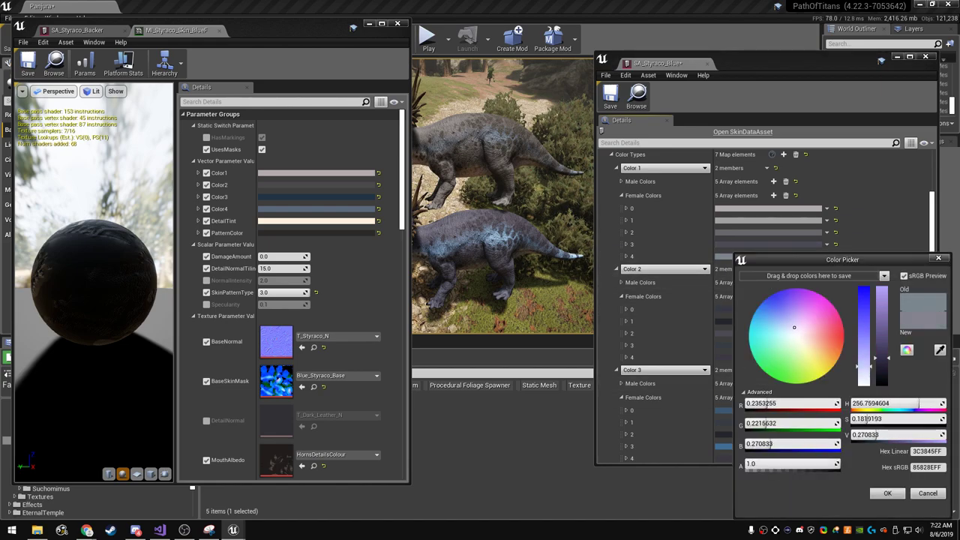
pyautogui.click(888, 493)
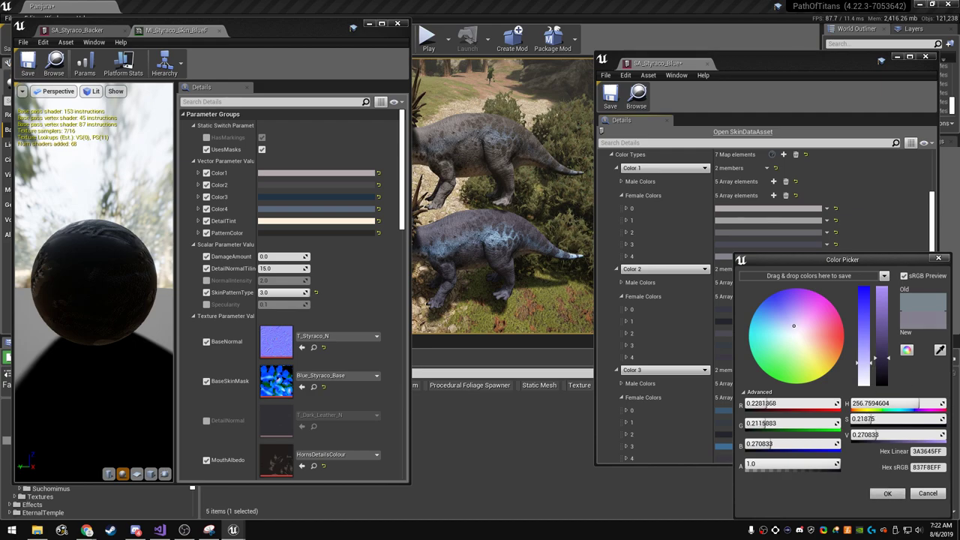
# - Paste the material's Color2 grey into Color 2 female rows 0, 1 and 3, and darken row 2
pyautogui.scroll(-2, 826, 286)
pyautogui.rightClick(285, 186)
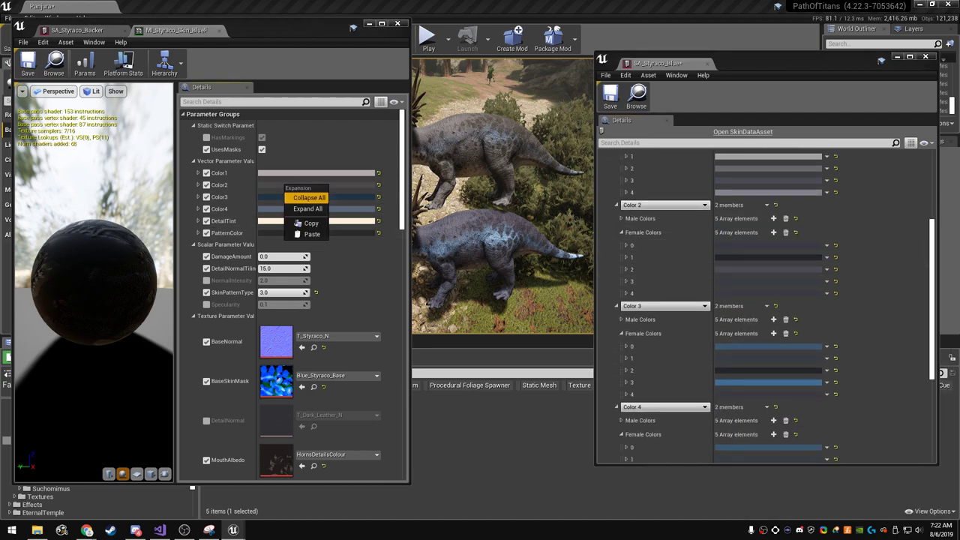
pyautogui.press('Escape')
pyautogui.rightClick(736, 245)
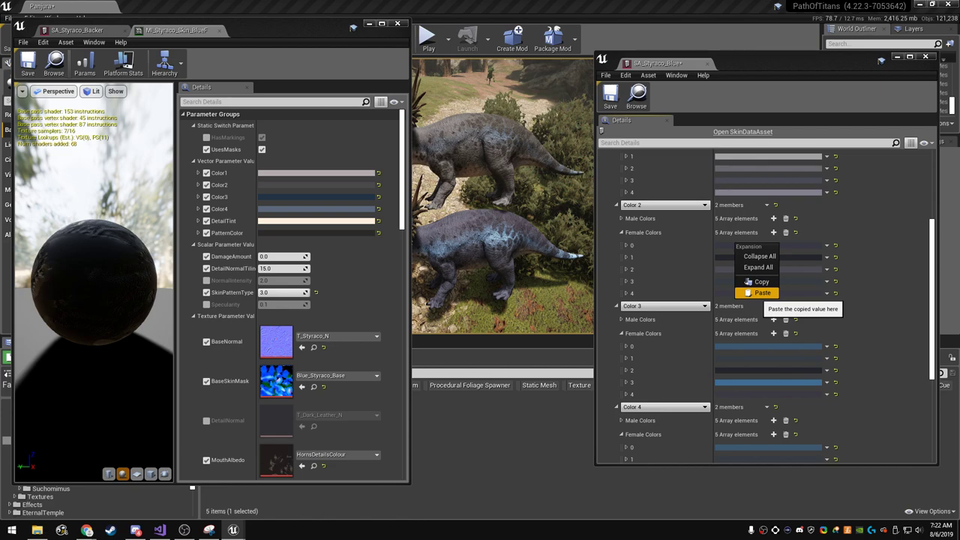
pyautogui.click(758, 294)
pyautogui.rightClick(719, 255)
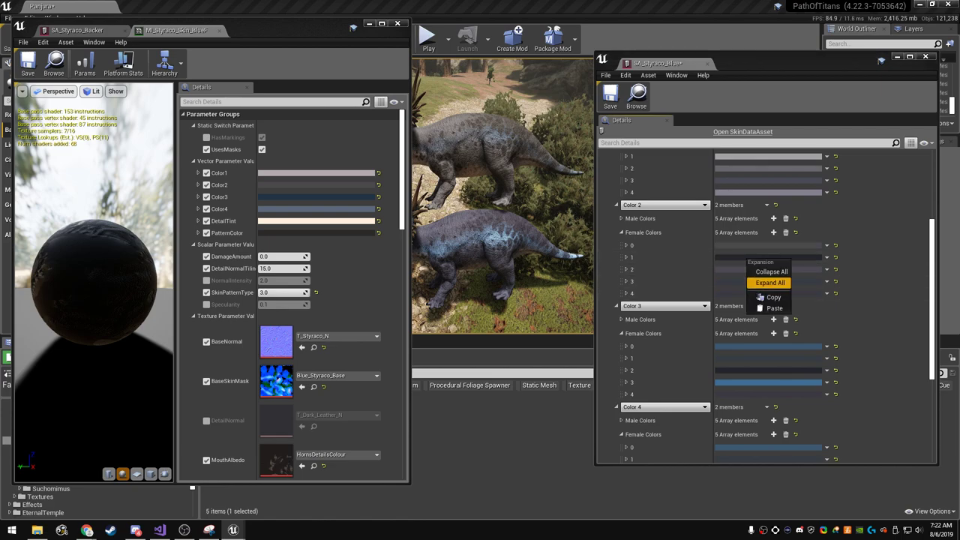
pyautogui.click(747, 302)
pyautogui.rightClick(751, 284)
pyautogui.click(773, 332)
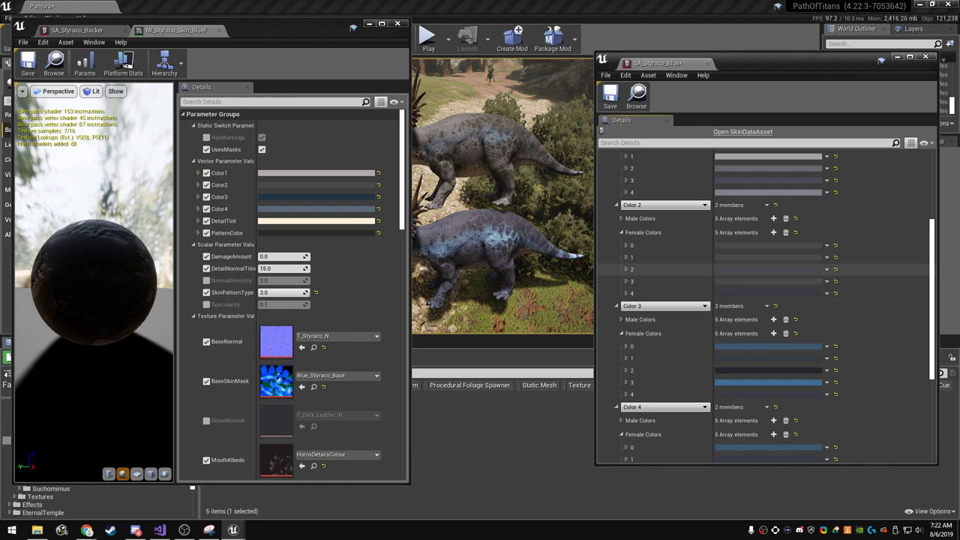
pyautogui.click(768, 269)
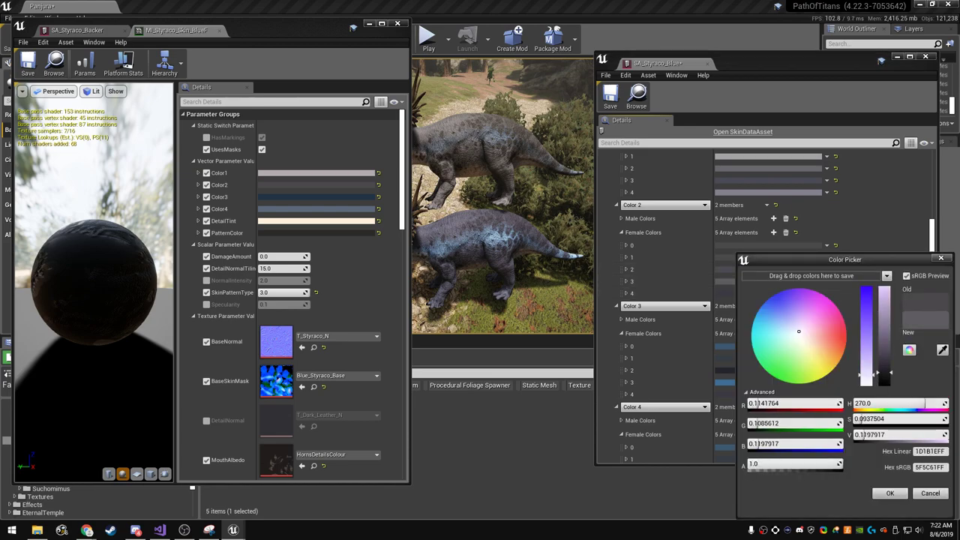
pyautogui.click(890, 493)
pyautogui.click(768, 358)
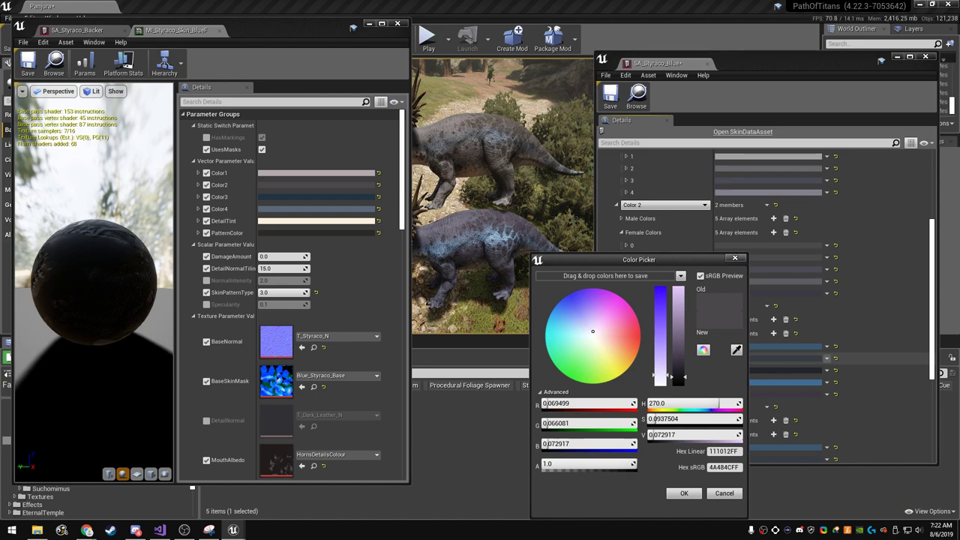
pyautogui.moveTo(679, 376); pyautogui.dragTo(678, 381)
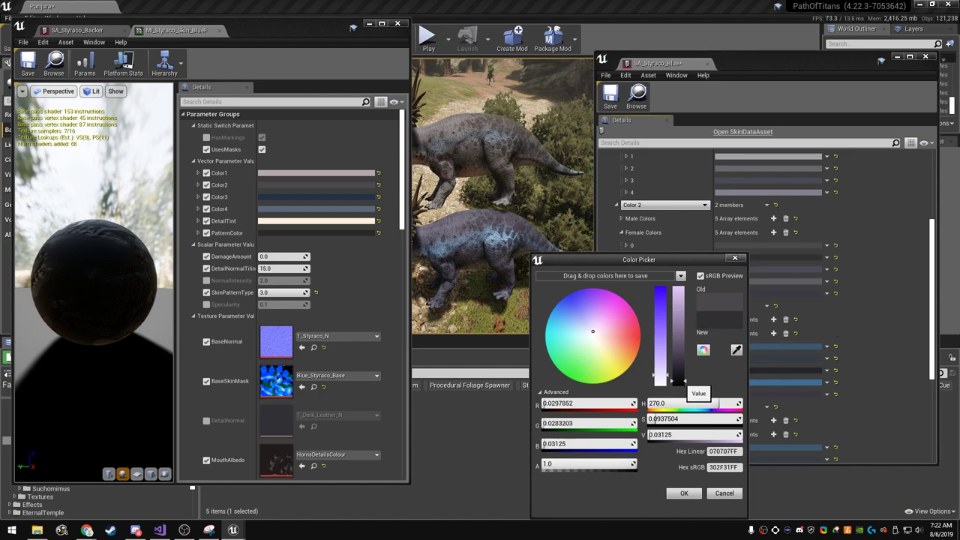
pyautogui.click(684, 493)
pyautogui.scroll(-2, 750, 338)
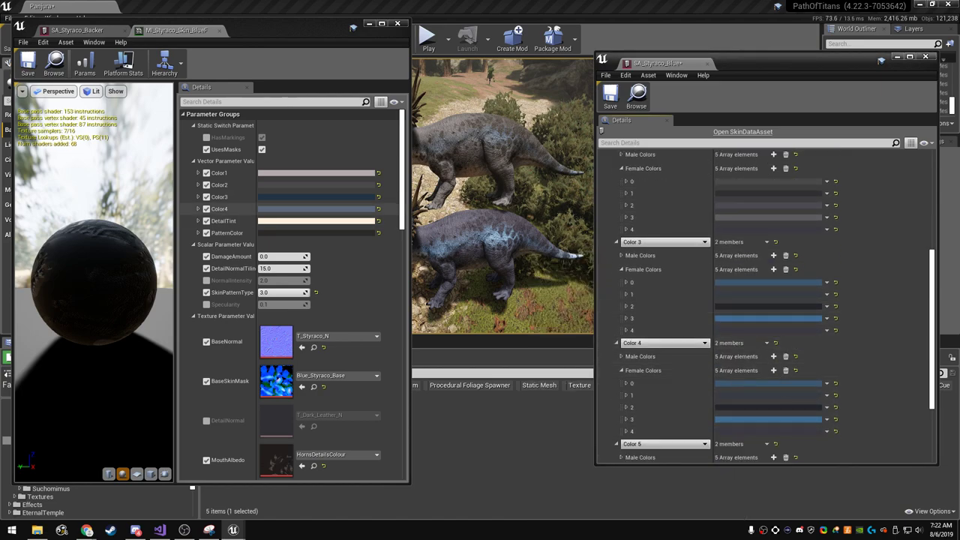
# - Paste the material's navy Color3 into Color 3 female elements 0 and 3, fine-tuning element 3
pyautogui.rightClick(311, 202)
pyautogui.click(332, 239)
pyautogui.rightClick(725, 282)
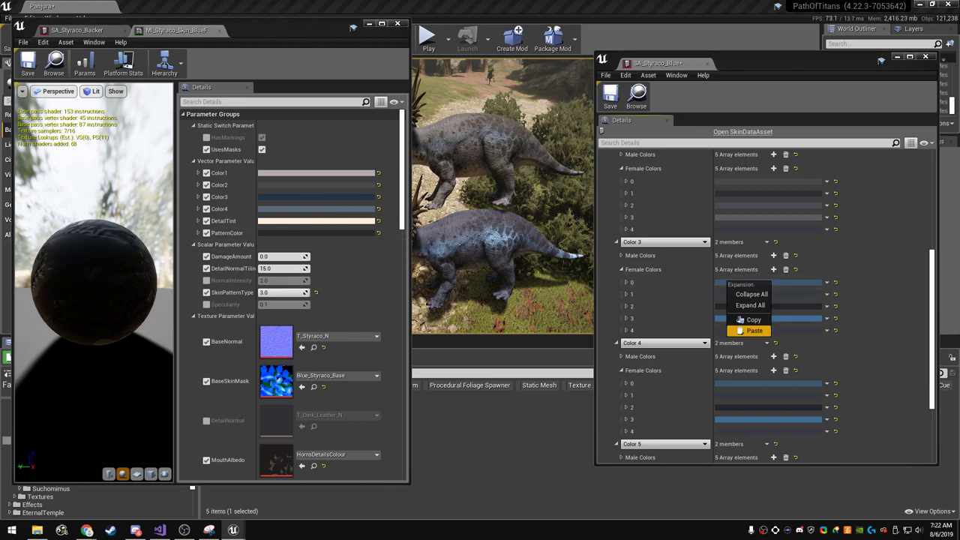
pyautogui.click(752, 328)
pyautogui.rightClick(735, 318)
pyautogui.click(753, 364)
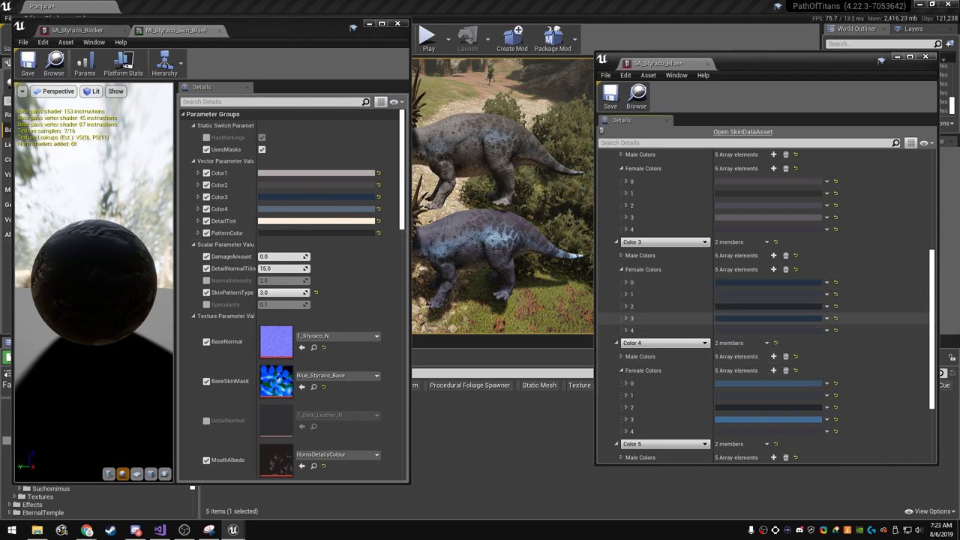
pyautogui.click(765, 318)
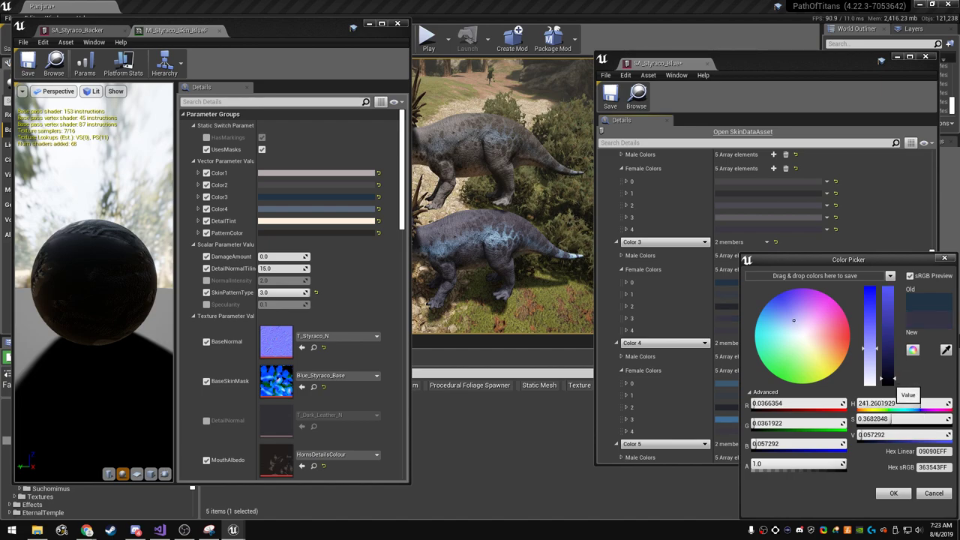
pyautogui.click(893, 382)
pyautogui.click(893, 381)
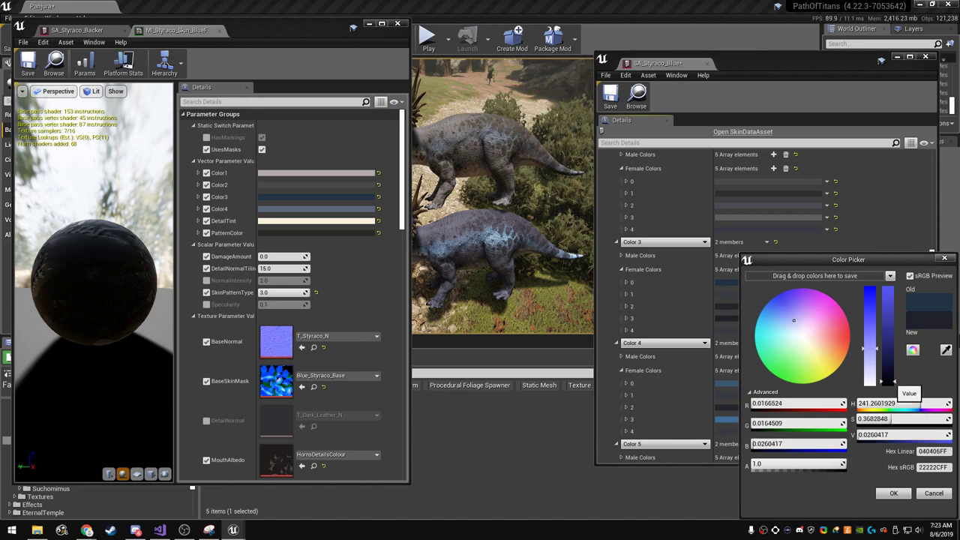
pyautogui.click(893, 493)
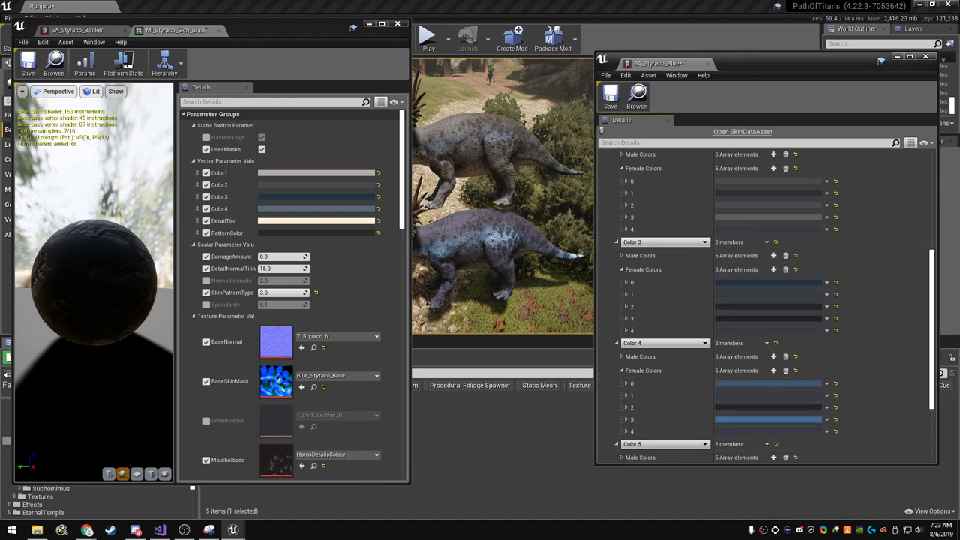
# - Paste the material's Color4 into Color 4 female elements 0 and 2, turning element 2 dark grey
pyautogui.rightClick(292, 212)
pyautogui.click(318, 249)
pyautogui.scroll(-3, 757, 300)
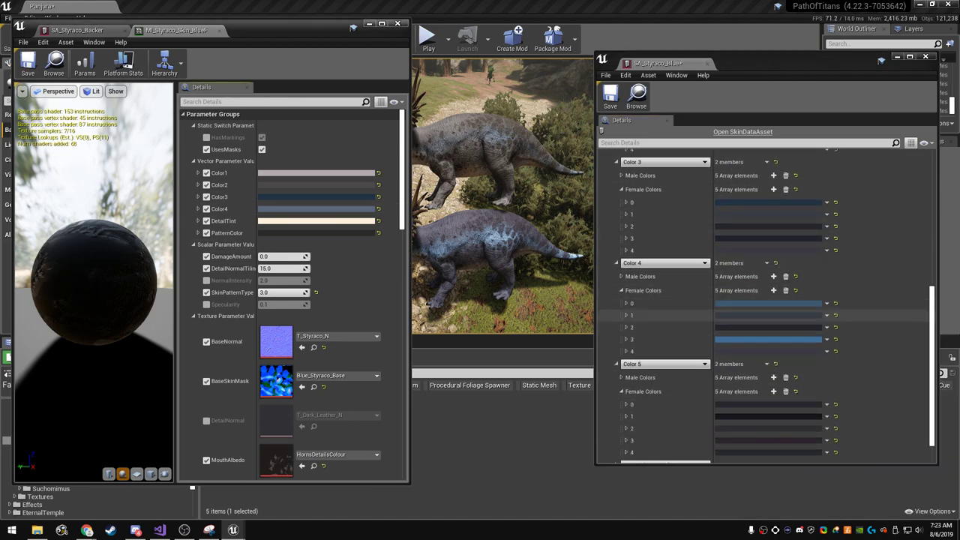
pyautogui.rightClick(760, 303)
pyautogui.click(784, 355)
pyautogui.scroll(-1, 780, 300)
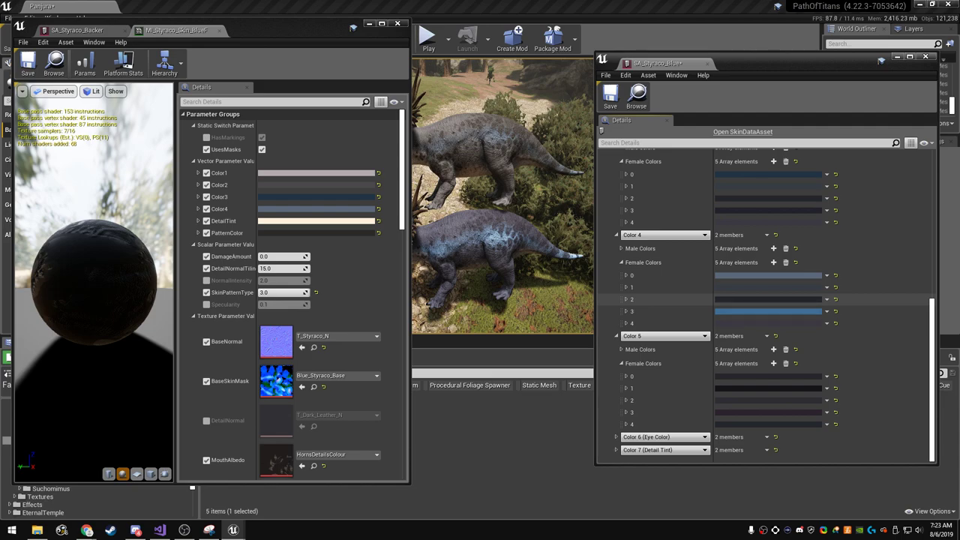
pyautogui.rightClick(758, 300)
pyautogui.click(763, 340)
pyautogui.click(766, 300)
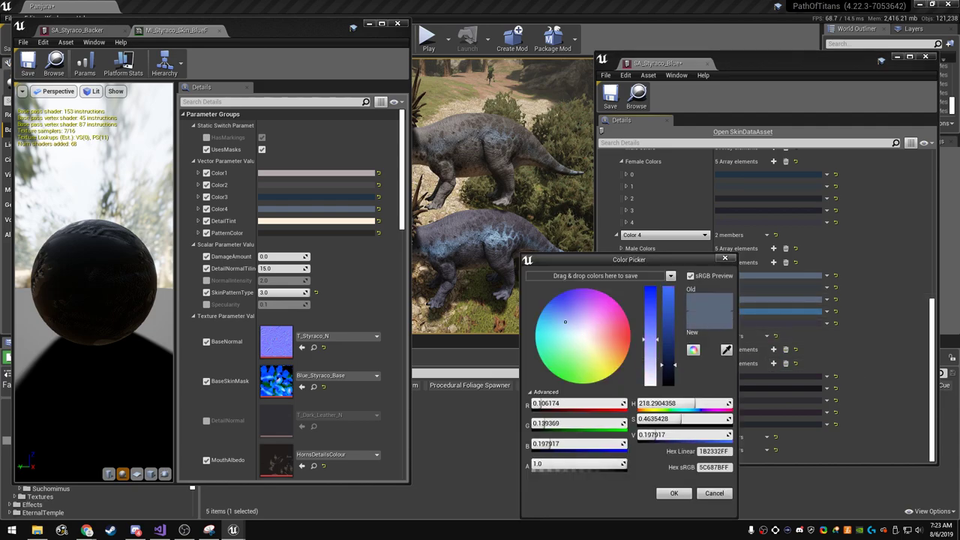
pyautogui.moveTo(668, 364); pyautogui.dragTo(668, 330)
pyautogui.click(674, 493)
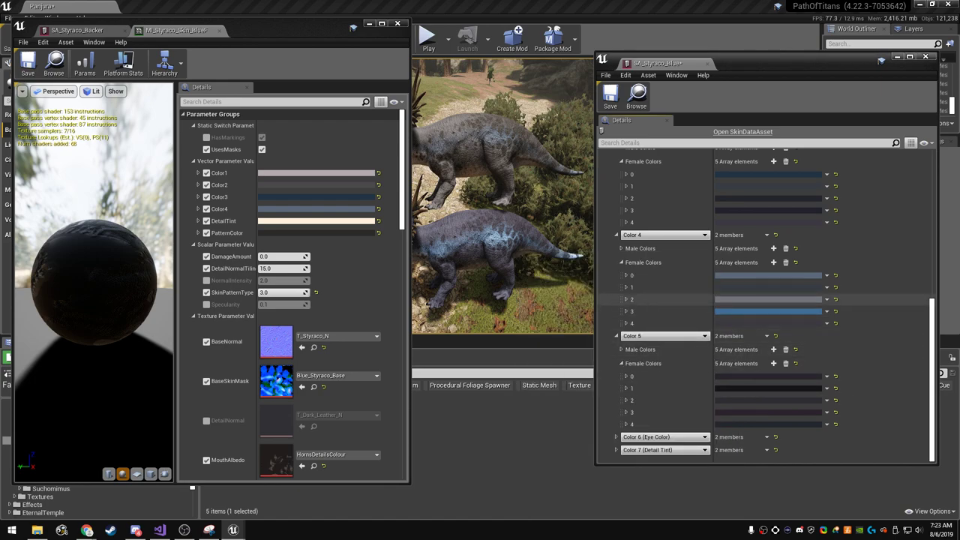
pyautogui.click(766, 300)
pyautogui.moveTo(864, 300); pyautogui.dragTo(865, 334)
pyautogui.click(886, 495)
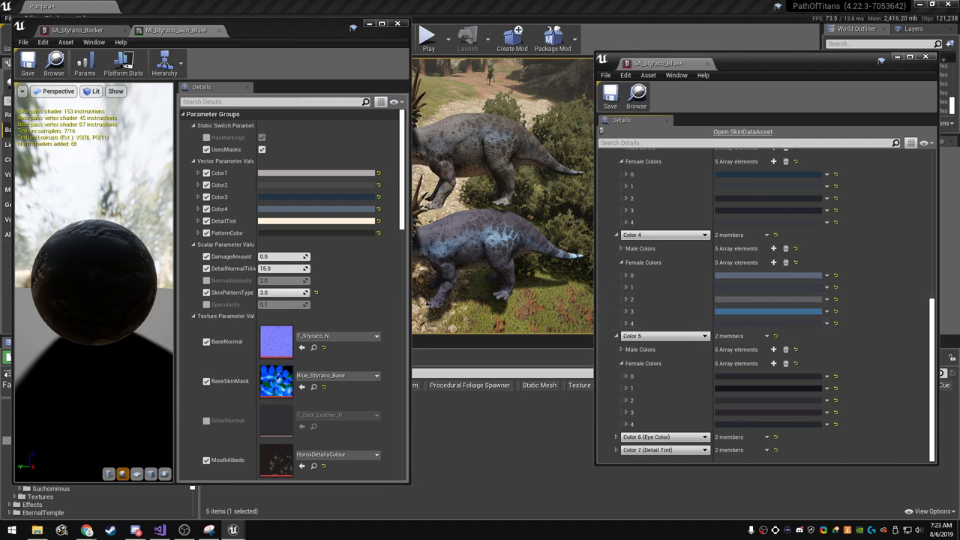
# - Paste the material's PatternColor into Color 5 female rows 0, 1 and 3
pyautogui.rightClick(321, 232)
pyautogui.click(330, 272)
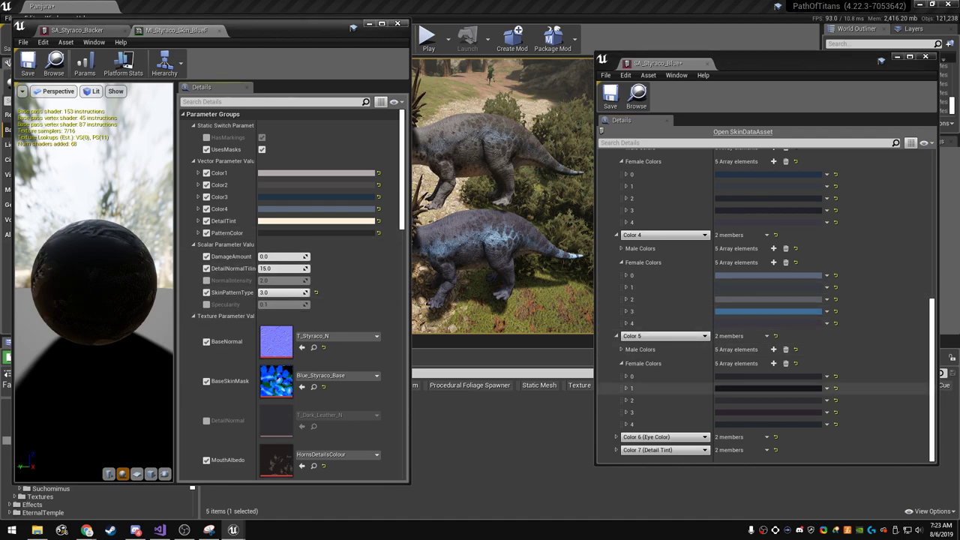
pyautogui.rightClick(796, 376)
pyautogui.click(820, 426)
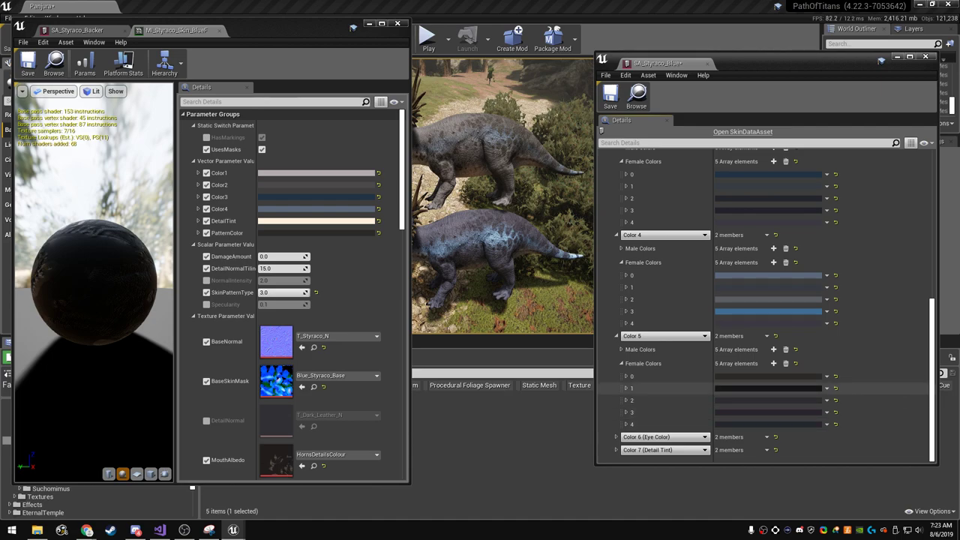
pyautogui.rightClick(761, 389)
pyautogui.click(780, 438)
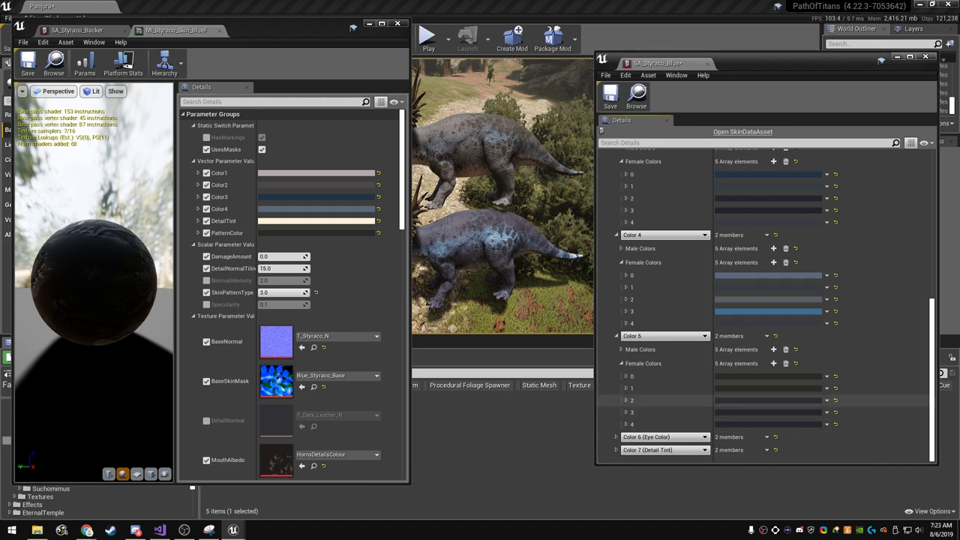
pyautogui.rightClick(744, 415)
pyautogui.click(770, 464)
# - Paste PatternColor into Color 5 female row 4, darken row 1 and shift row 2 toward blue-purple
pyautogui.rightClick(743, 424)
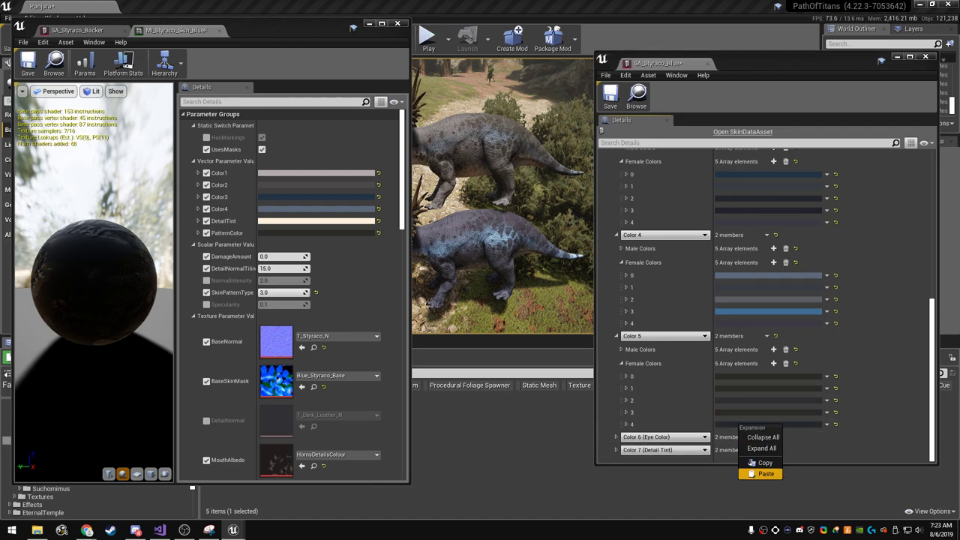
pyautogui.click(770, 473)
pyautogui.click(766, 387)
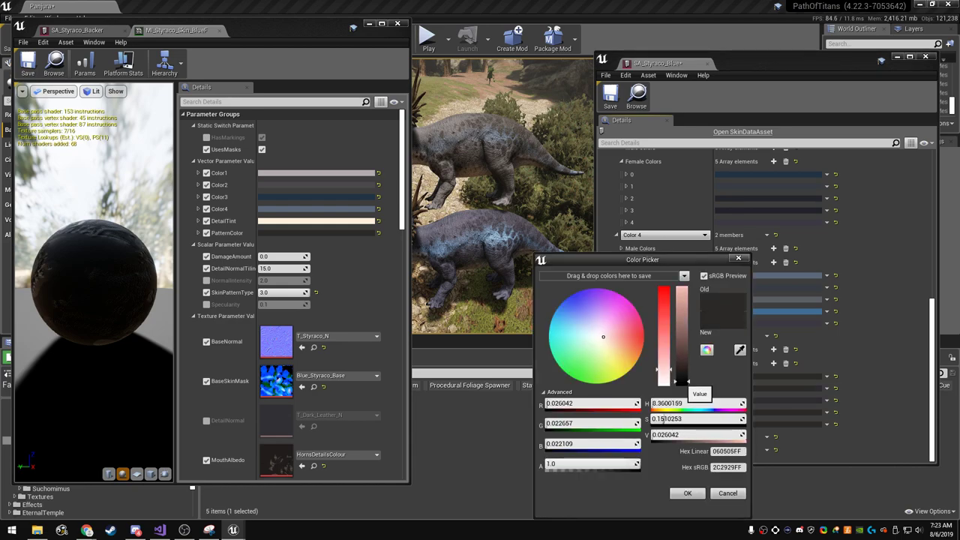
pyautogui.click(682, 382)
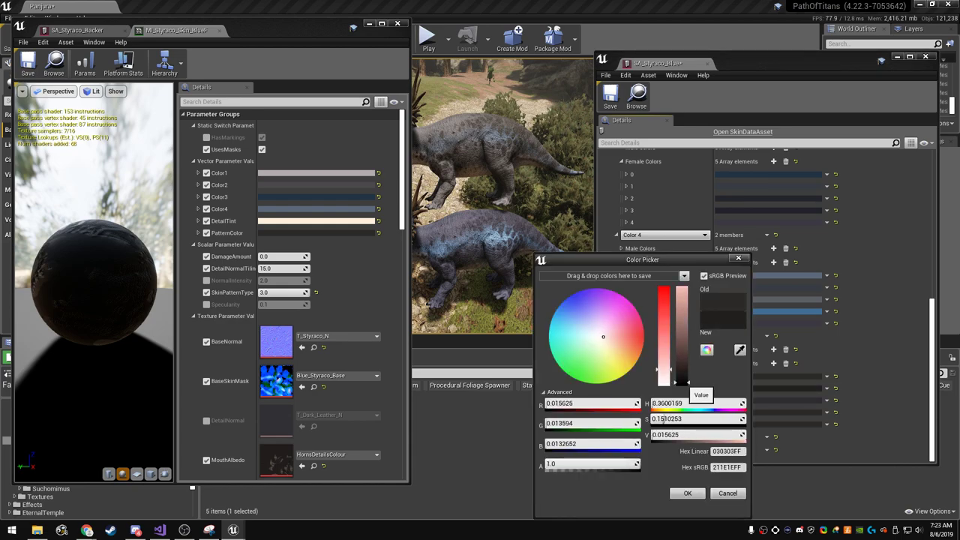
pyautogui.click(687, 493)
pyautogui.click(766, 400)
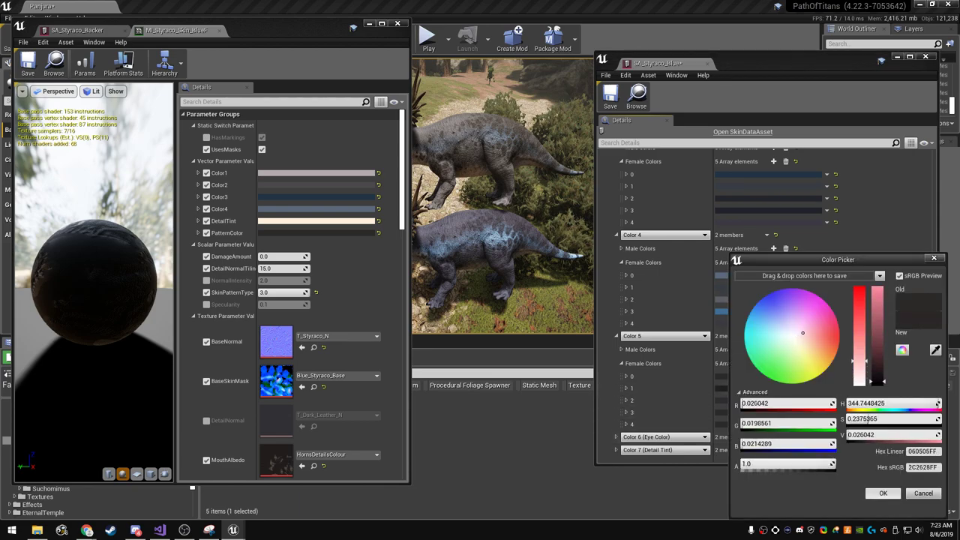
pyautogui.click(883, 493)
pyautogui.click(773, 424)
pyautogui.moveTo(807, 336); pyautogui.dragTo(798, 329)
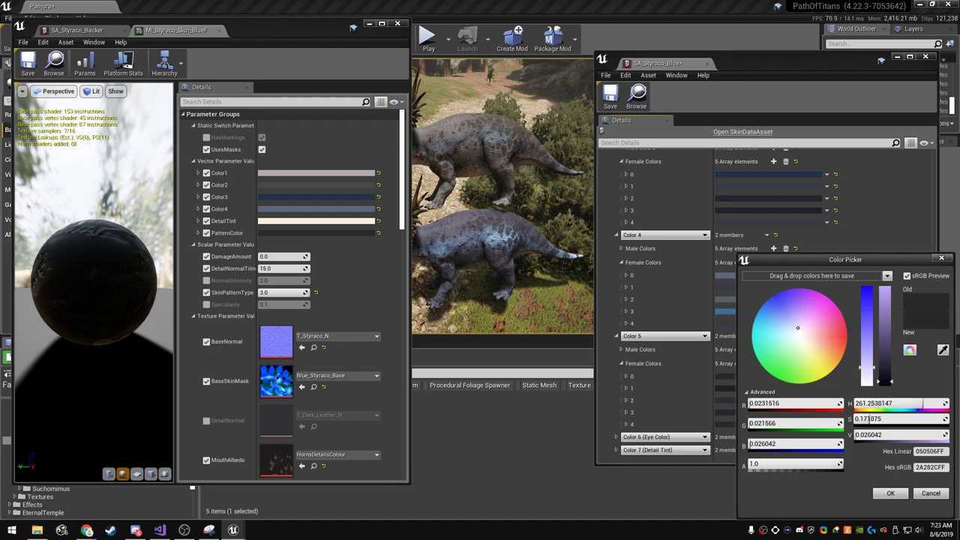
pyautogui.click(891, 493)
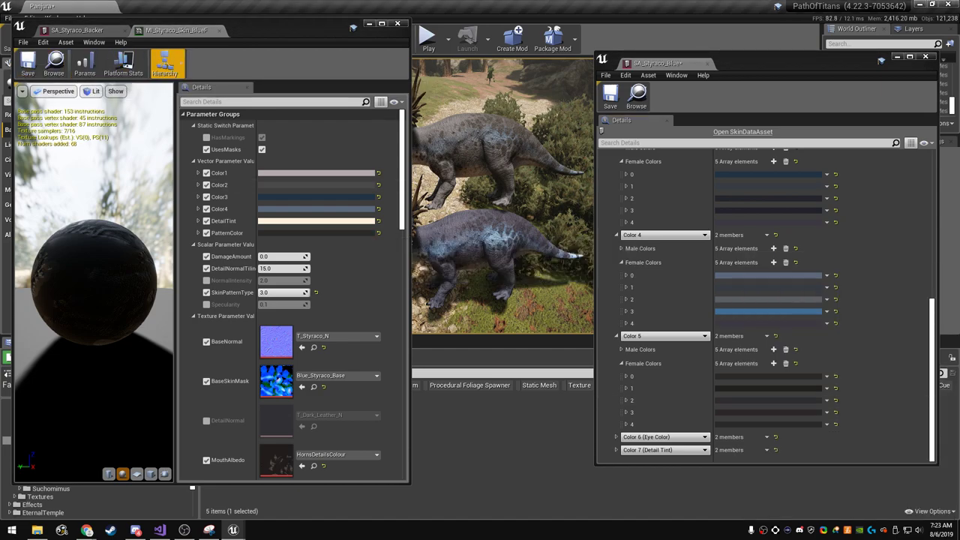
# - Save SA_Styraco_Blue and close its editor window
pyautogui.click(611, 94)
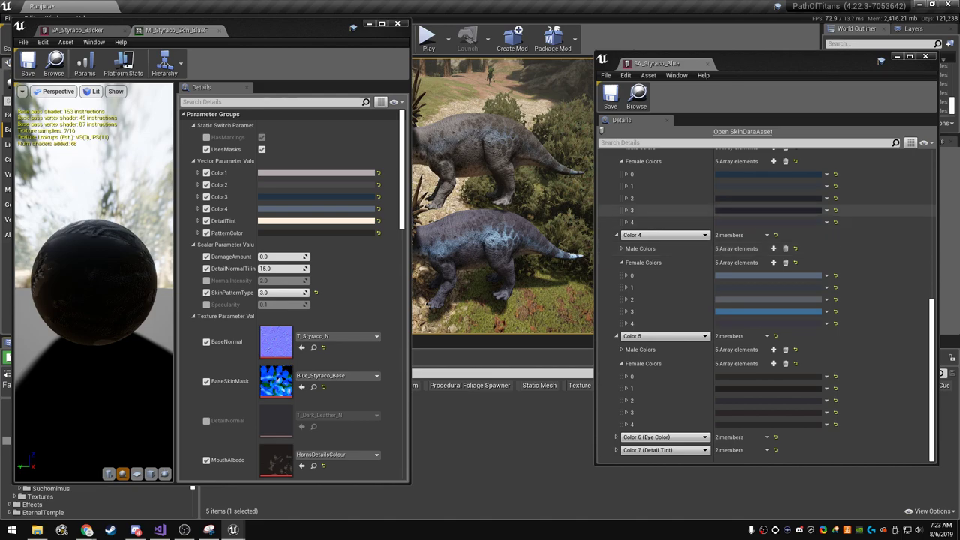
pyautogui.scroll(5, 660, 233)
pyautogui.scroll(3, 661, 233)
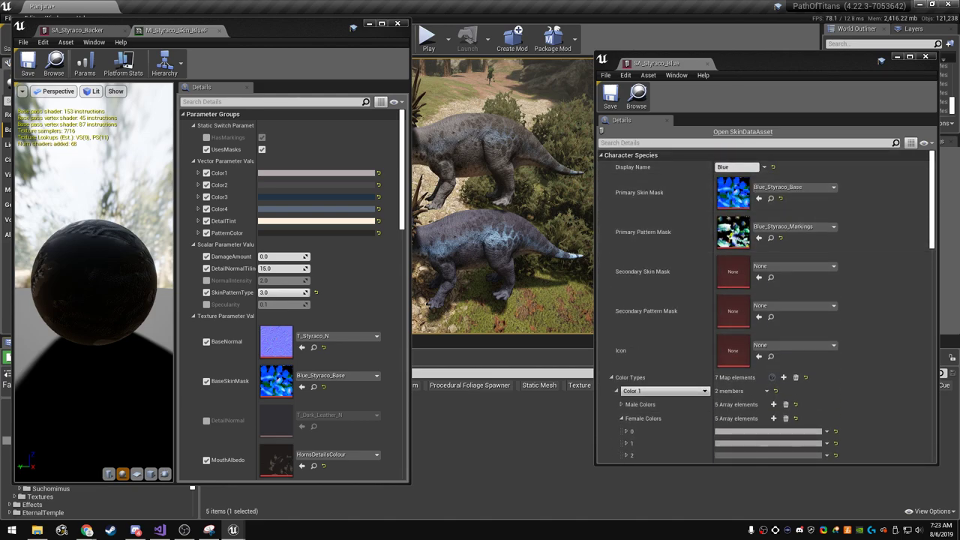
pyautogui.click(926, 56)
pyautogui.click(397, 24)
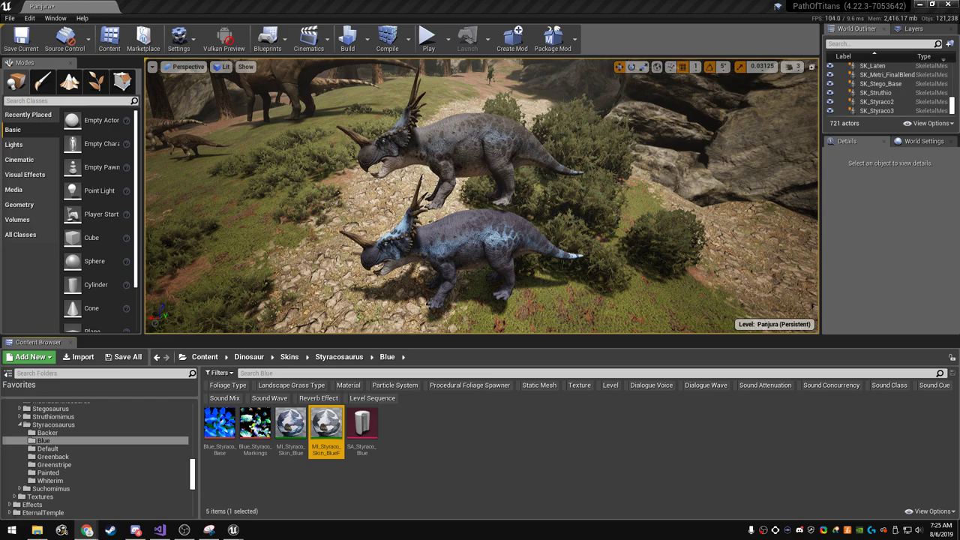
pyautogui.hotkey('alt', 'Tab')
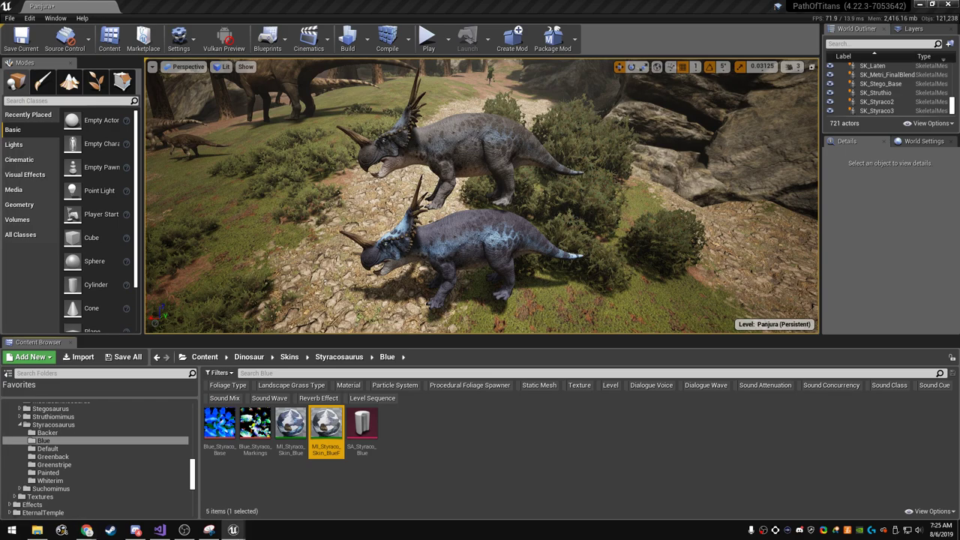
pyautogui.hotkey('alt', 'Tab')
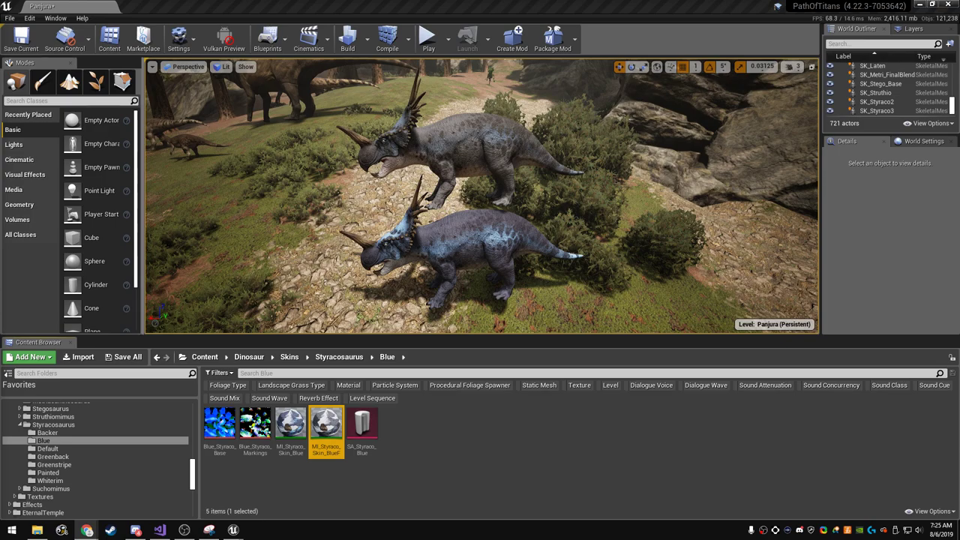
# - Nudge the camera around the dinosaurs, deselect the Blue skin asset and scroll the folder tree up
pyautogui.moveTo(480, 195); pyautogui.dragTo(465, 191, button='right')
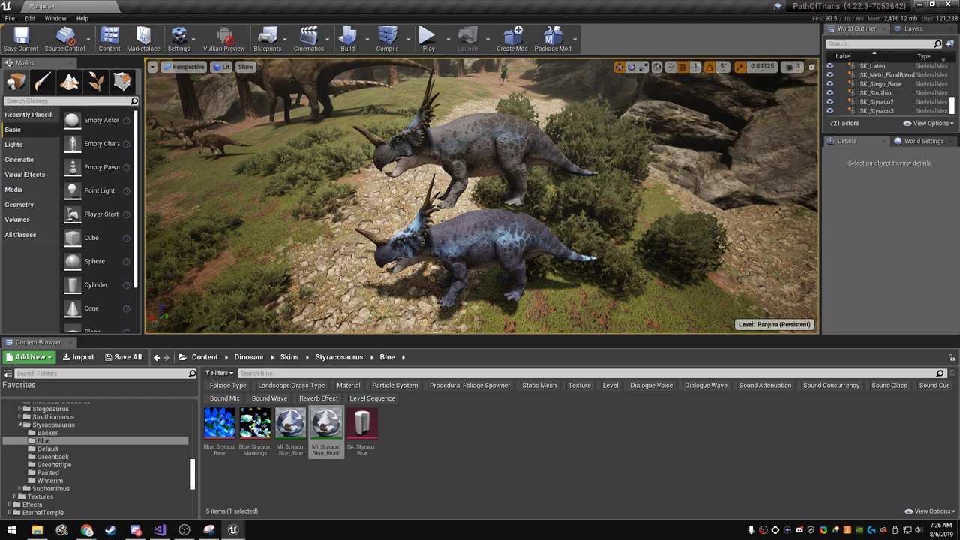
pyautogui.hotkey('alt', 'Tab')
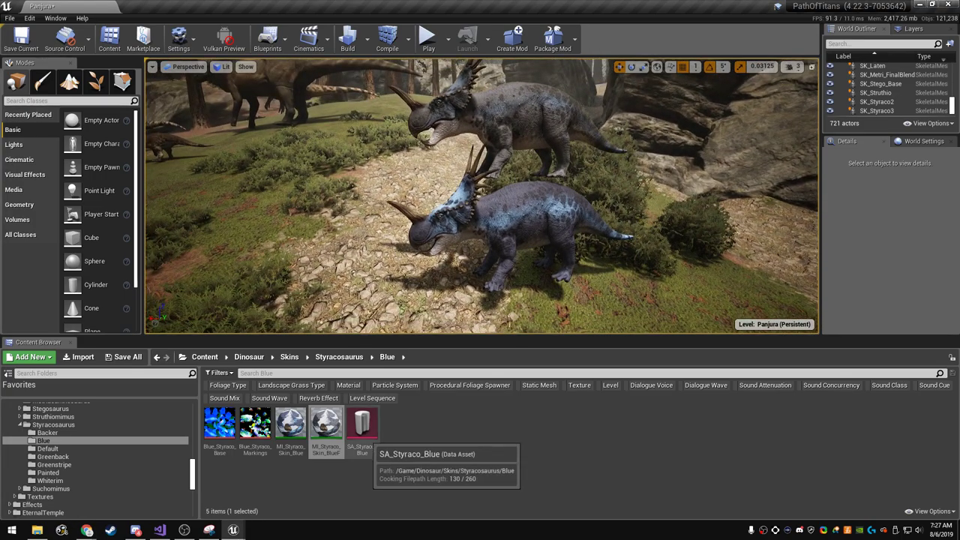
pyautogui.click(420, 465)
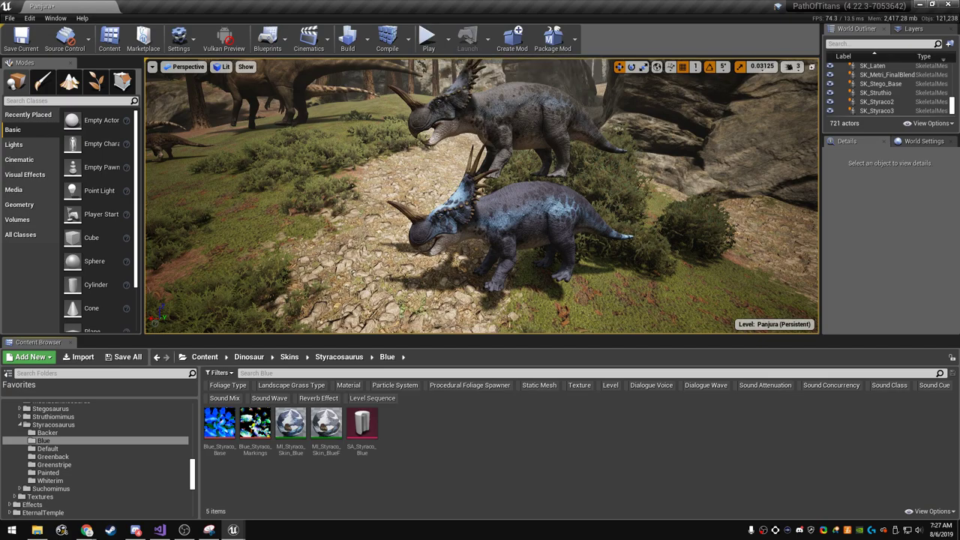
pyautogui.scroll(10, 45, 442)
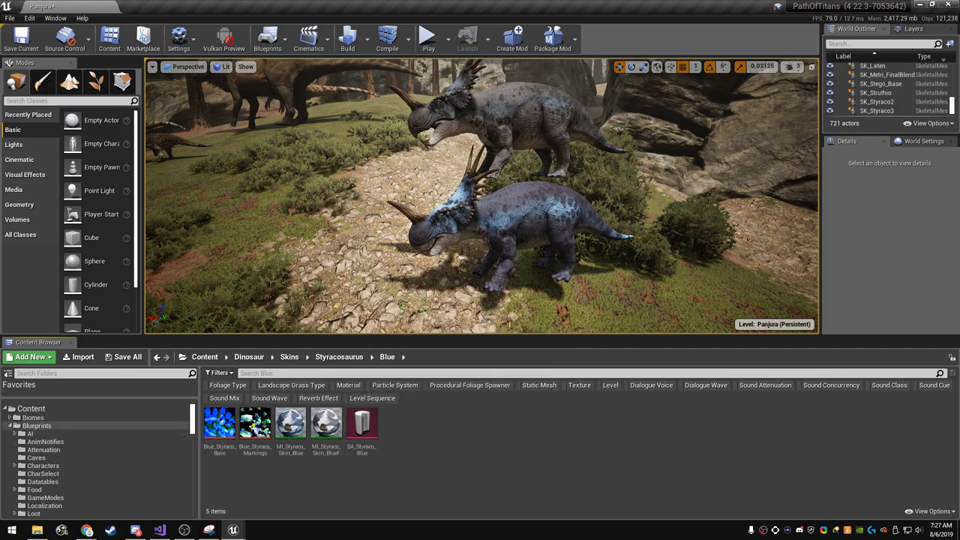
# - Open Blueprints > Datatables, select BP_CharacterSelectList and start playing the level
pyautogui.click(36, 425)
pyautogui.doubleClick(433, 424)
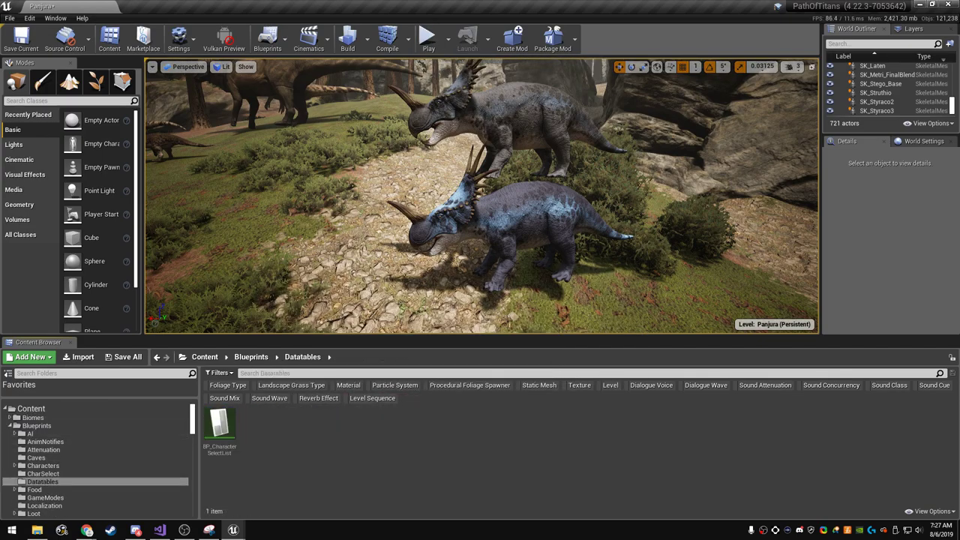
pyautogui.click(219, 425)
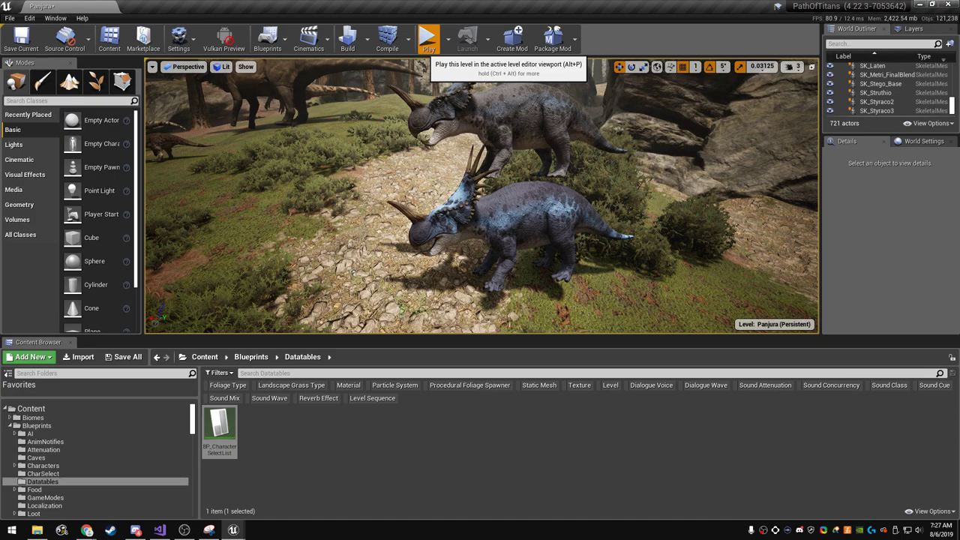
pyautogui.click(428, 41)
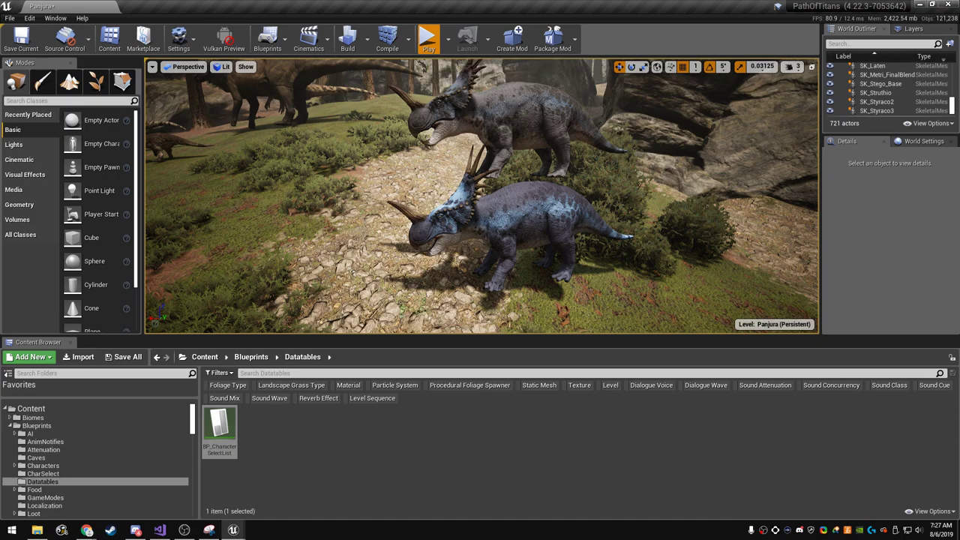
# - Start a new character and step the species past Lambeosaurus and Camptosaurus to Styracosaurus
pyautogui.press('F11')
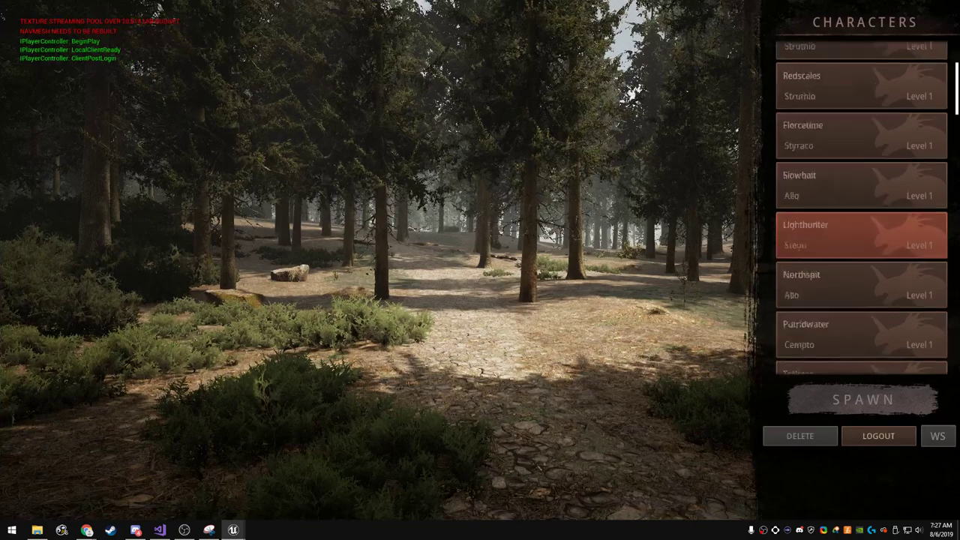
pyautogui.scroll(-10, 862, 300)
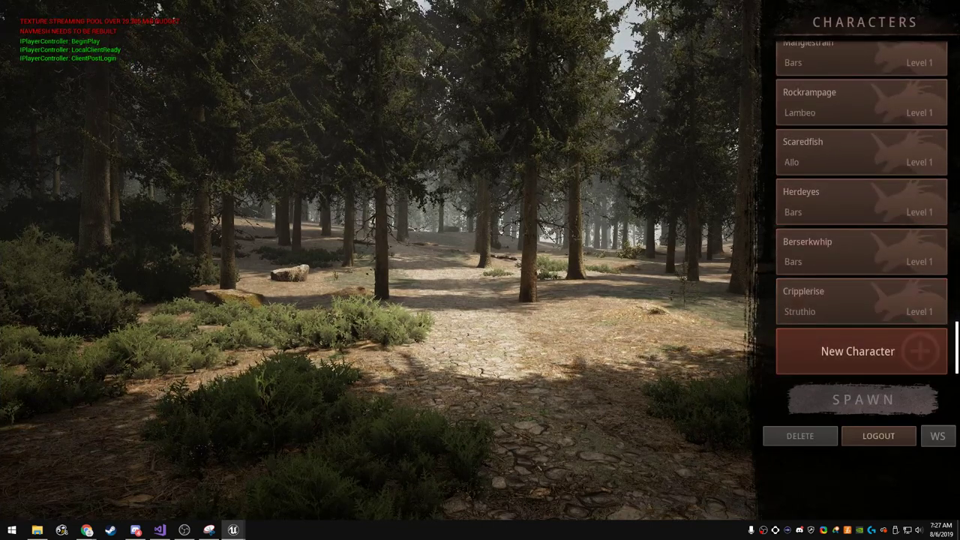
pyautogui.click(861, 351)
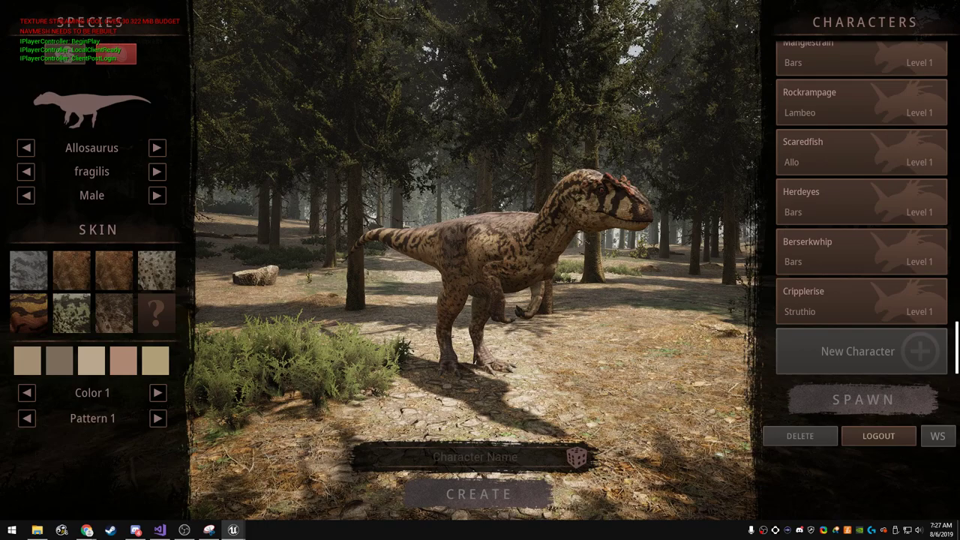
pyautogui.click(157, 148)
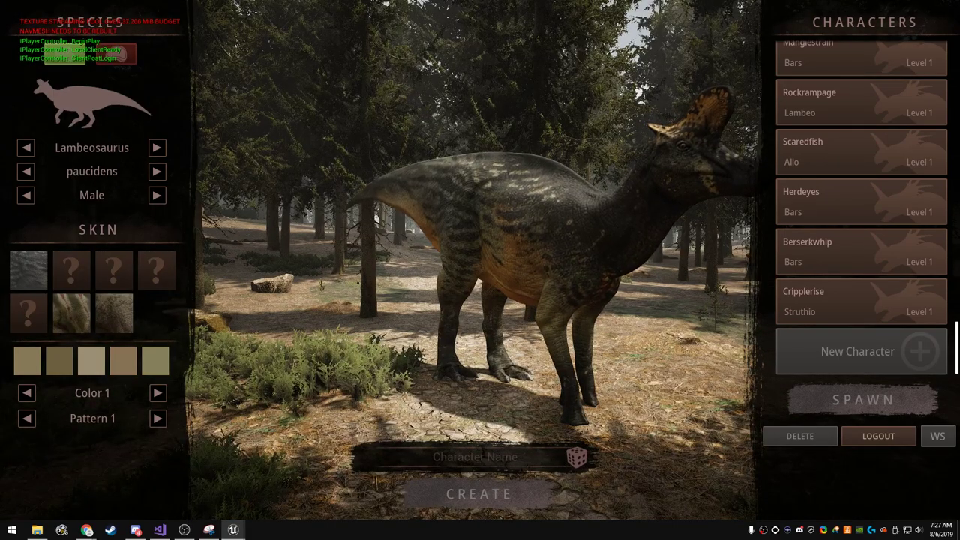
pyautogui.click(157, 148)
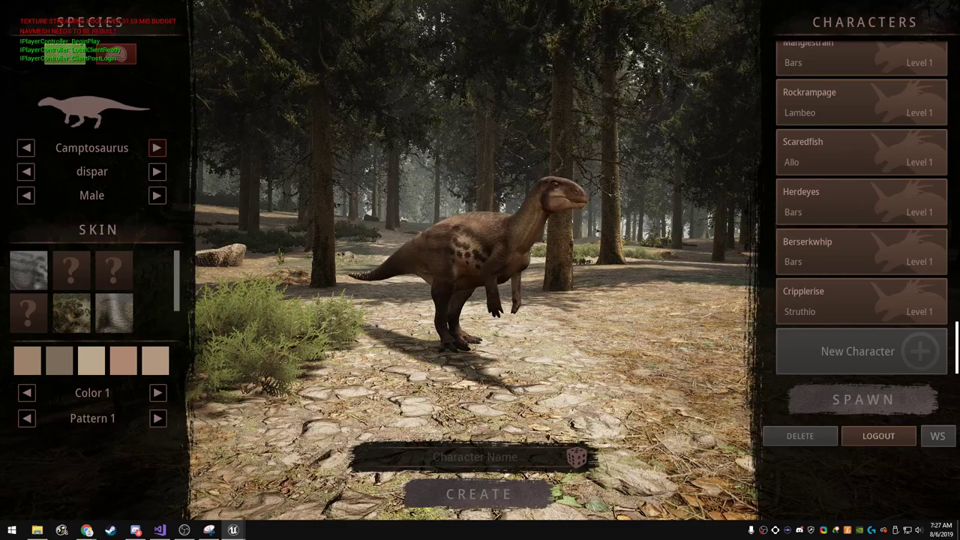
pyautogui.click(157, 147)
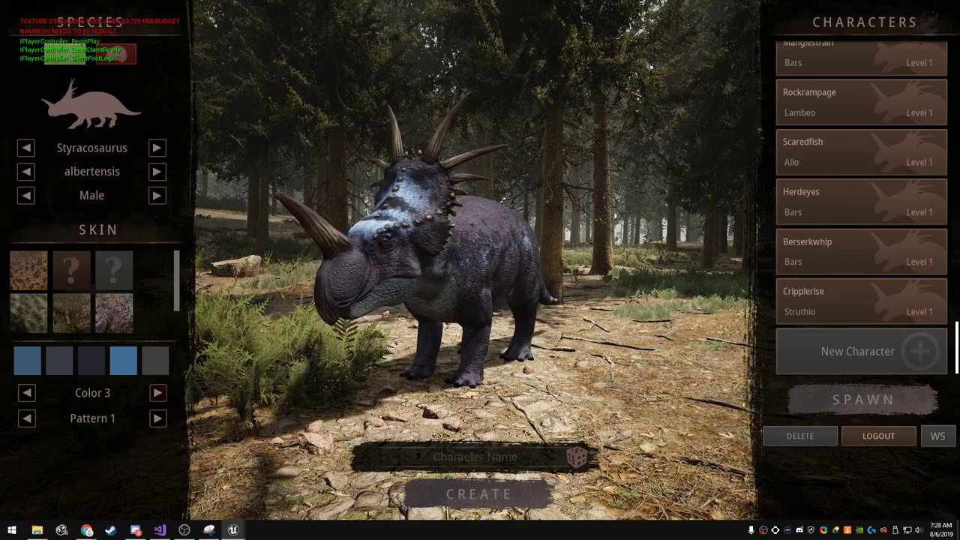
# - Cycle through the Styracosaurus colour presets, settling on Color 5
pyautogui.click(157, 392)
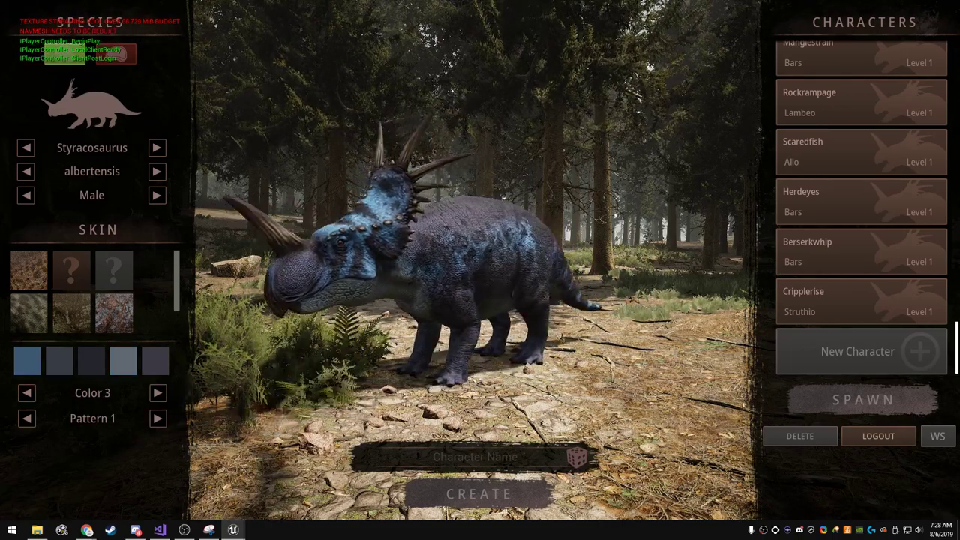
pyautogui.click(26, 392)
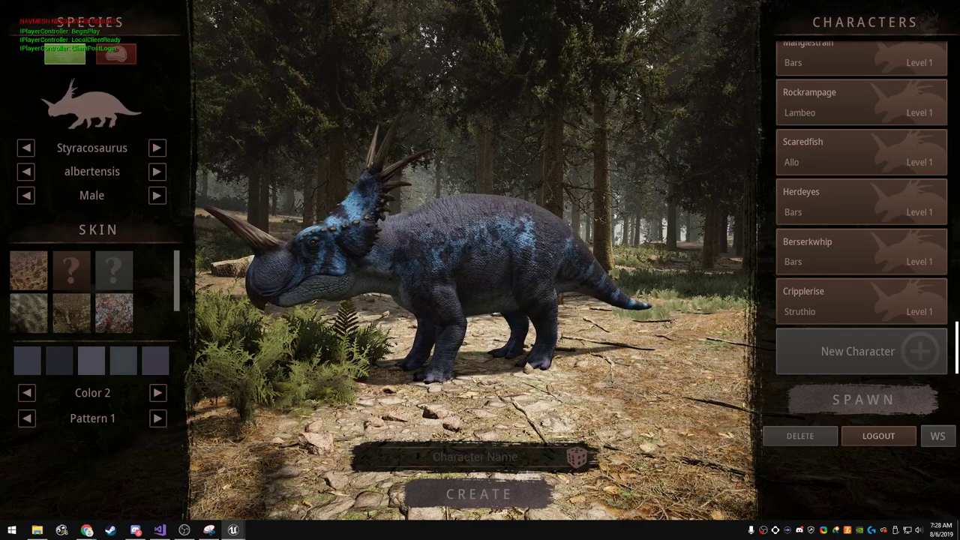
pyautogui.click(26, 392)
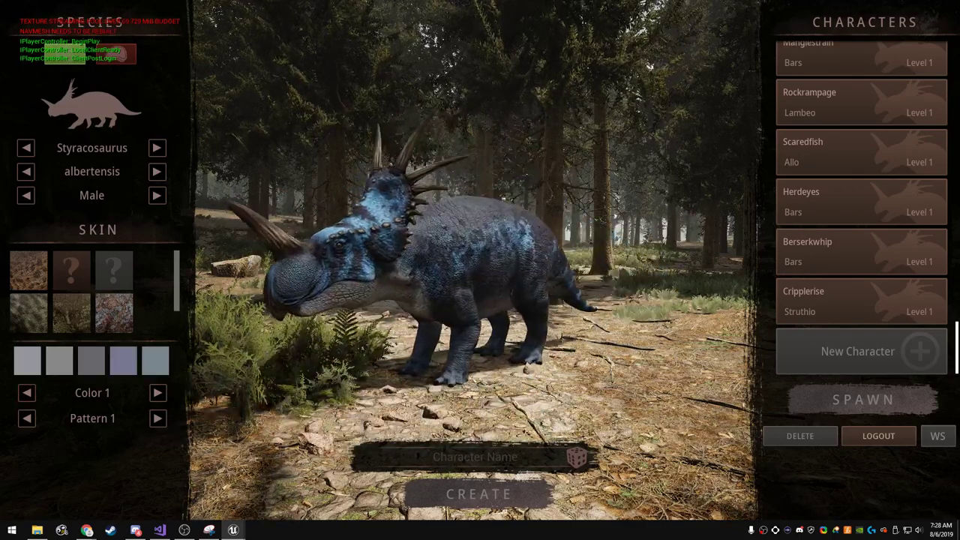
pyautogui.click(157, 392)
pyautogui.click(158, 393)
pyautogui.click(158, 393)
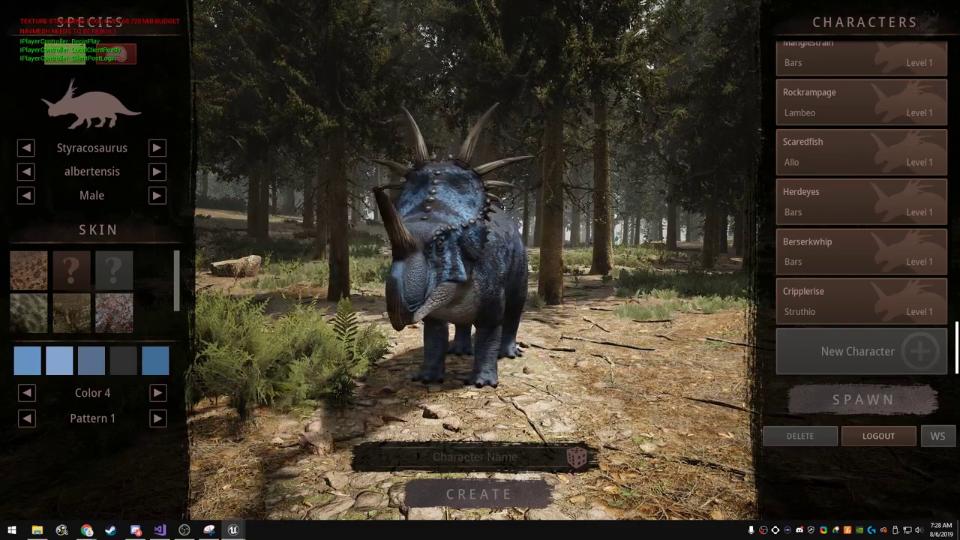
pyautogui.click(27, 393)
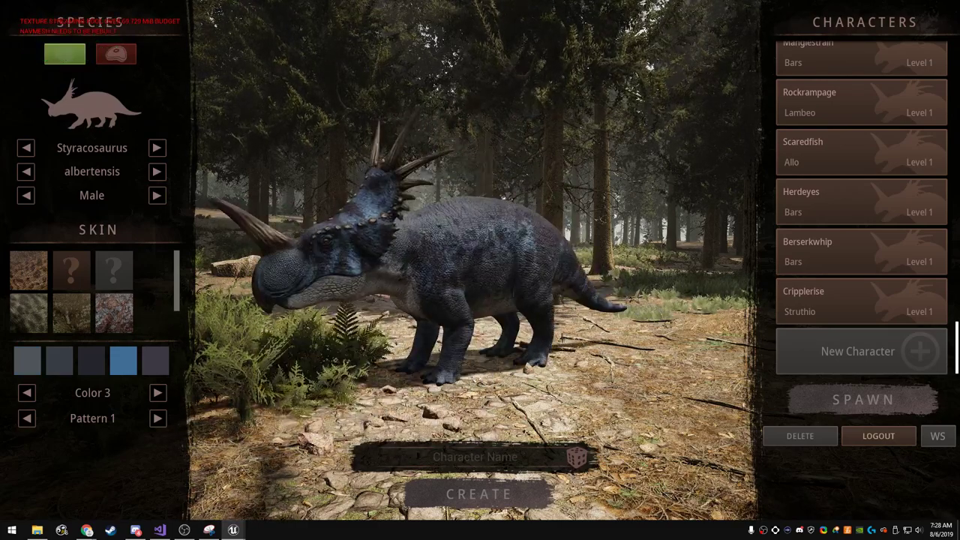
pyautogui.click(158, 392)
pyautogui.click(157, 392)
pyautogui.click(27, 392)
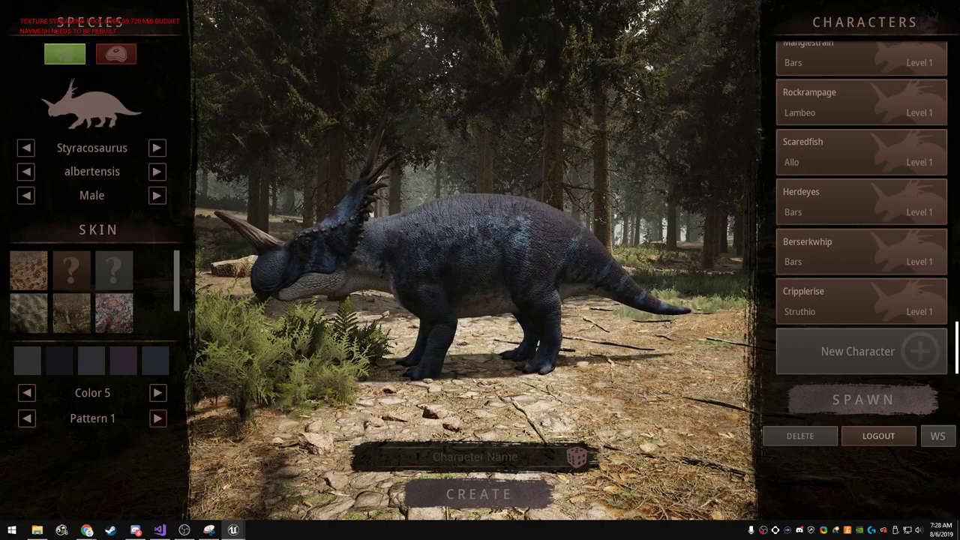
# - Set the skin pattern to Pattern 3 and switch the sex to Female
pyautogui.click(158, 418)
pyautogui.click(157, 418)
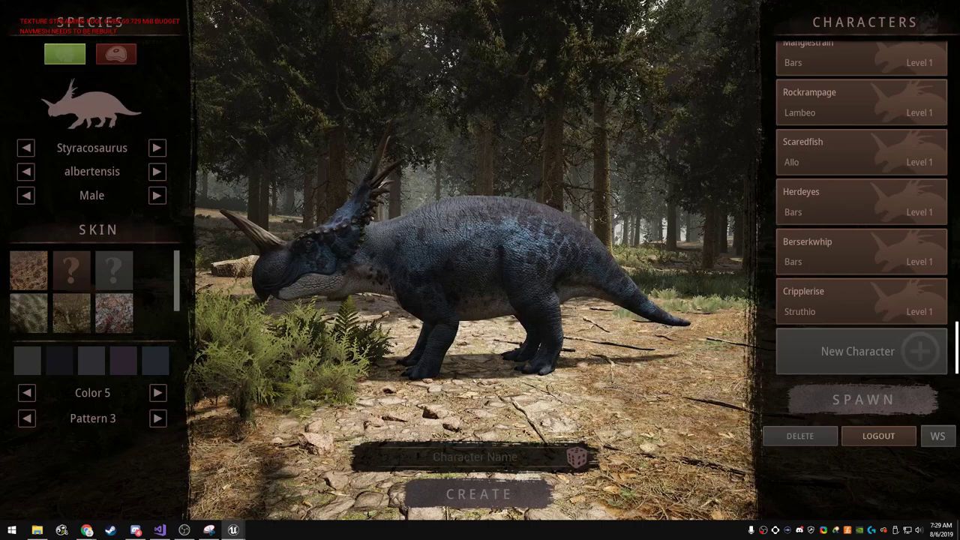
pyautogui.click(157, 195)
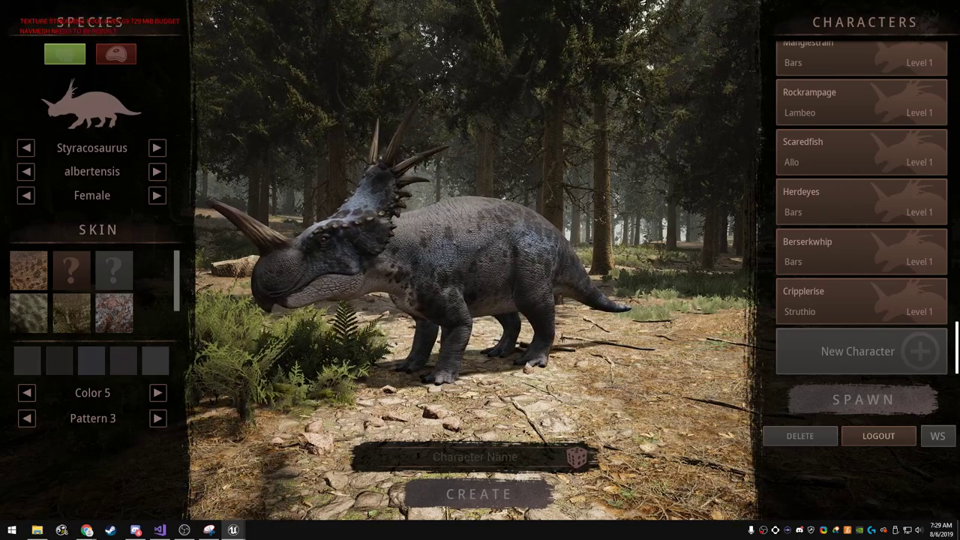
# - Step through colour presets Color 1 to Color 4, briefly tinting the frill and neck blue
pyautogui.click(157, 393)
pyautogui.click(158, 393)
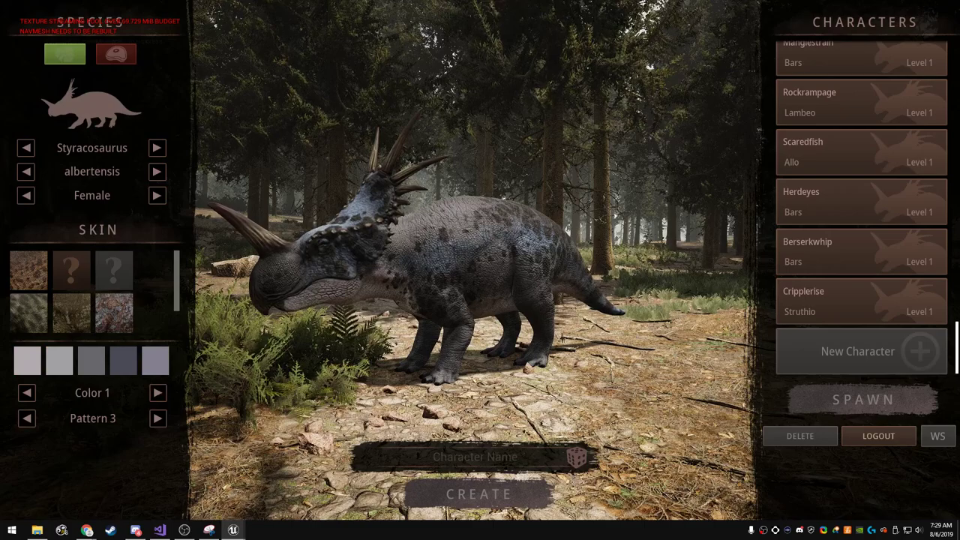
pyautogui.click(27, 361)
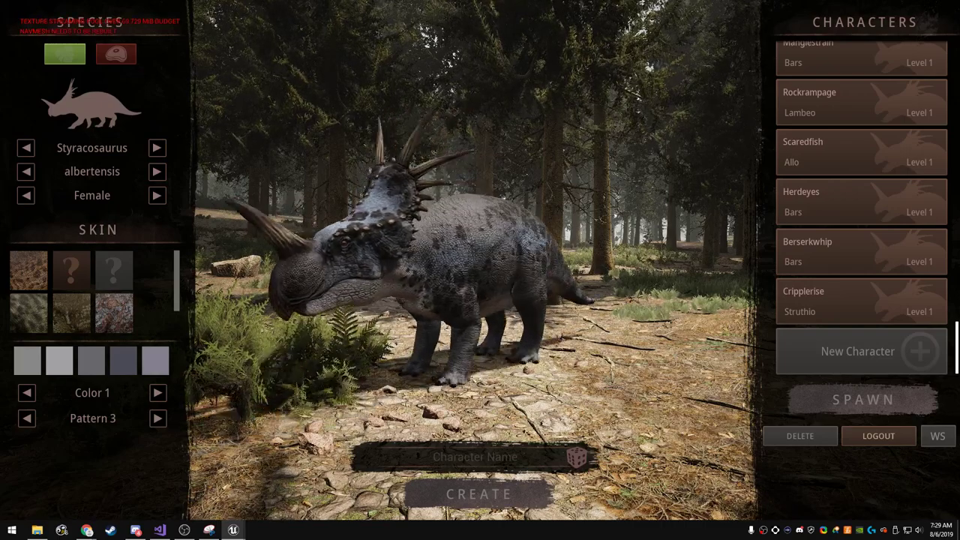
pyautogui.click(157, 392)
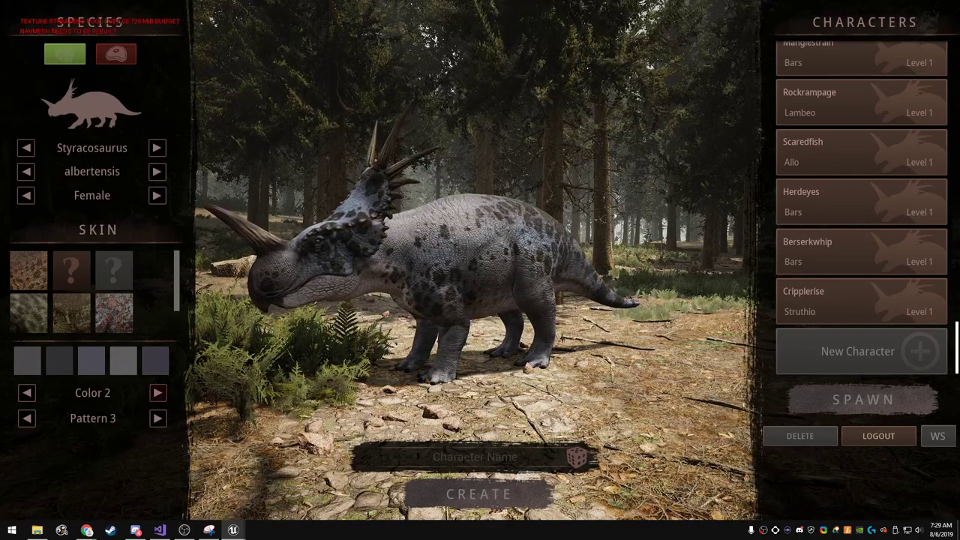
pyautogui.click(158, 392)
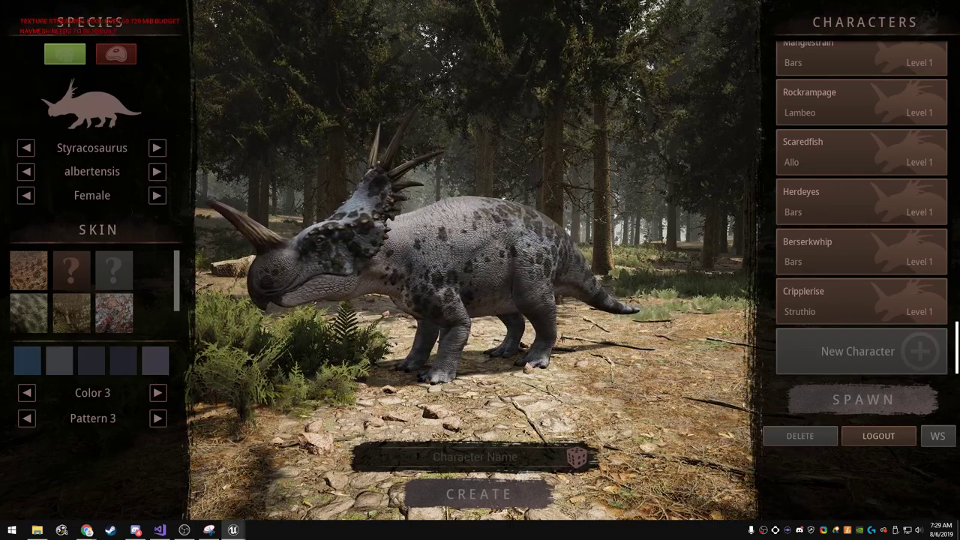
pyautogui.click(157, 393)
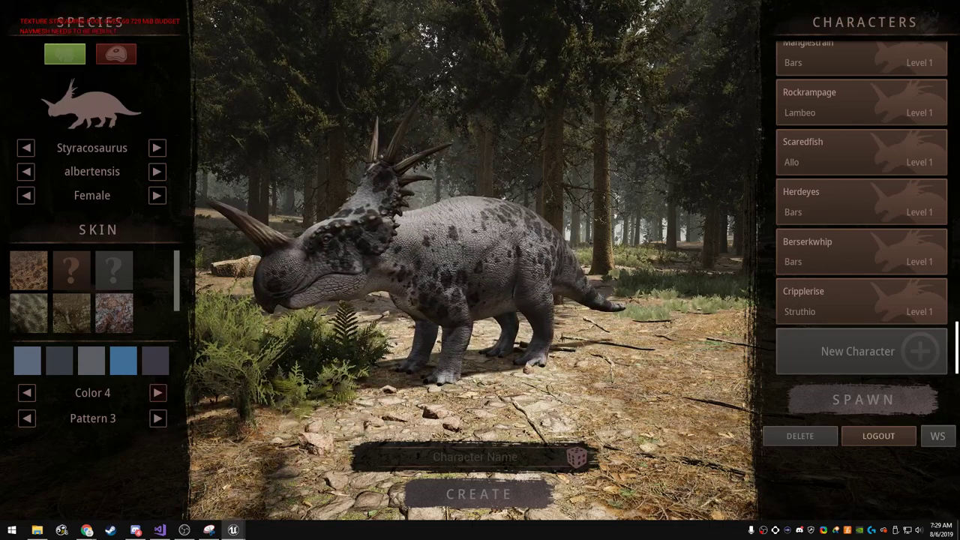
pyautogui.click(123, 361)
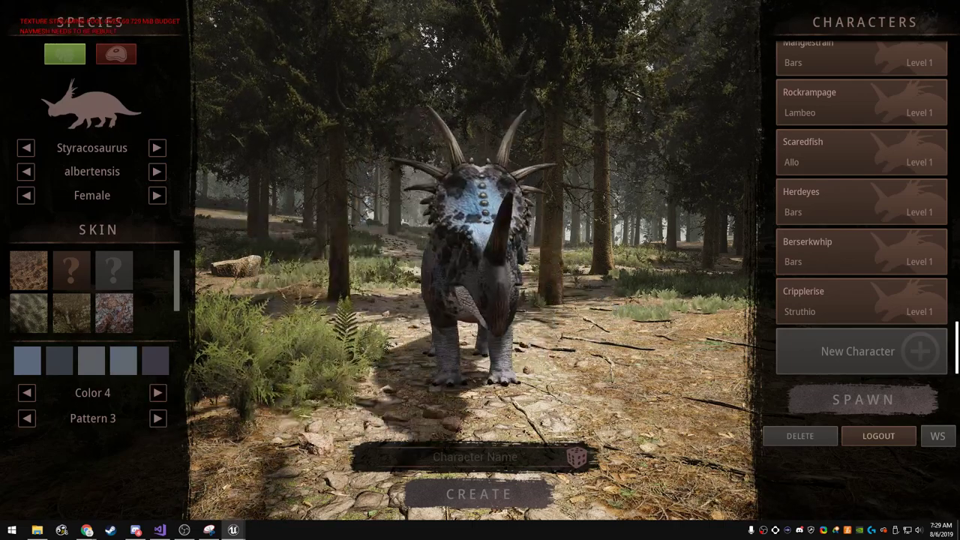
pyautogui.click(123, 361)
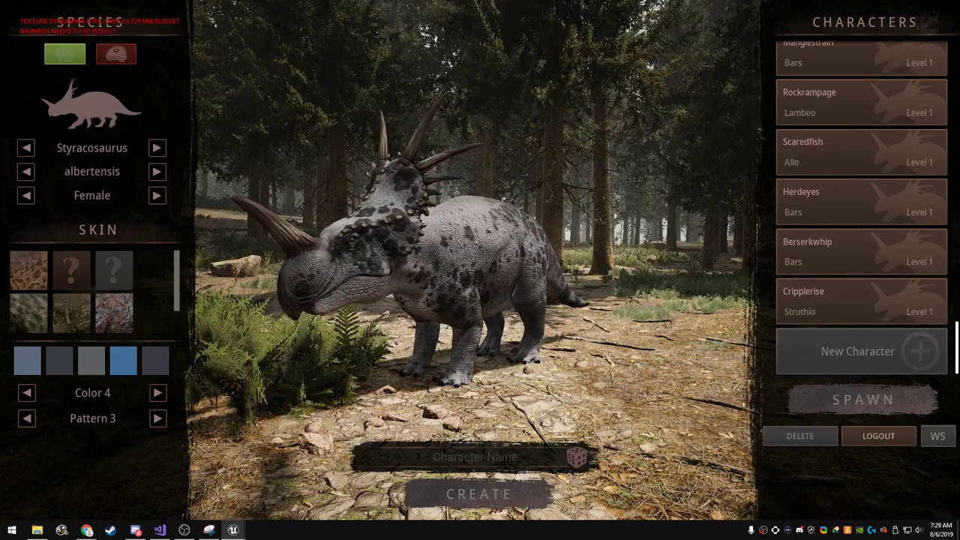
# - Try Color 5 and Pattern 2, then apply the green mottled skin with Color 4
pyautogui.click(157, 392)
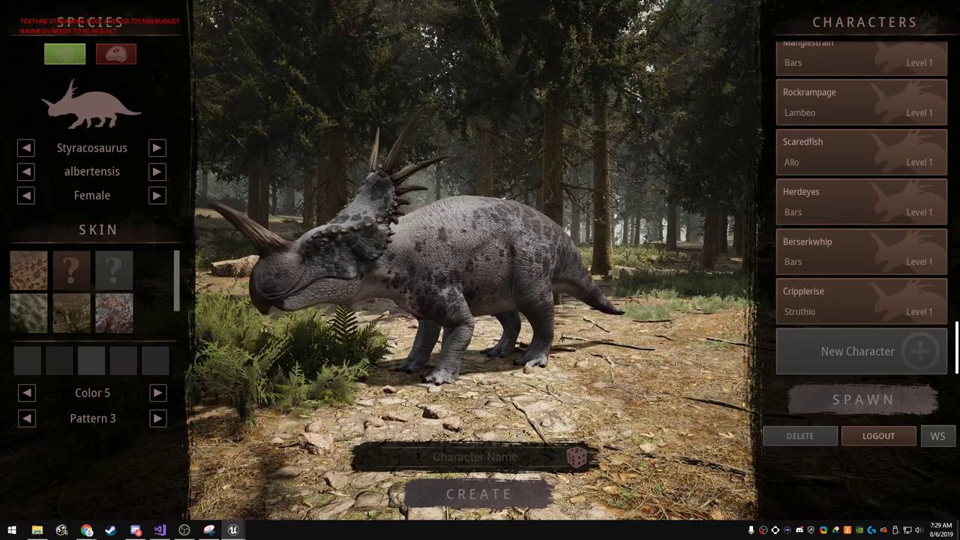
pyautogui.click(26, 418)
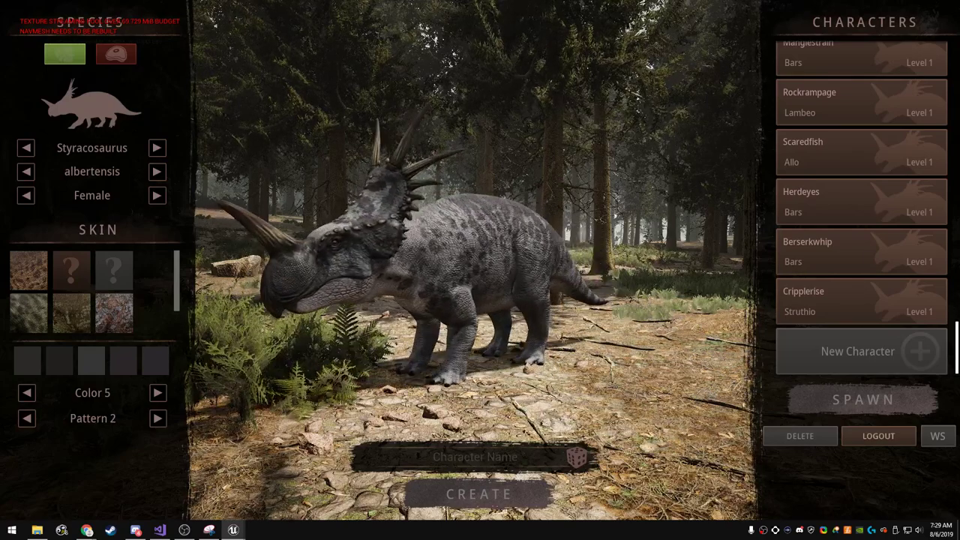
pyautogui.click(26, 392)
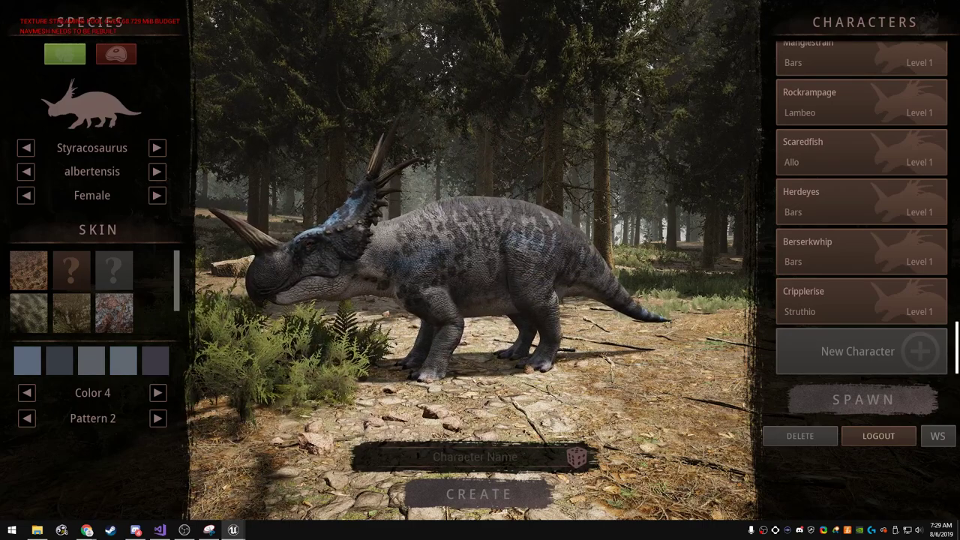
pyautogui.click(71, 271)
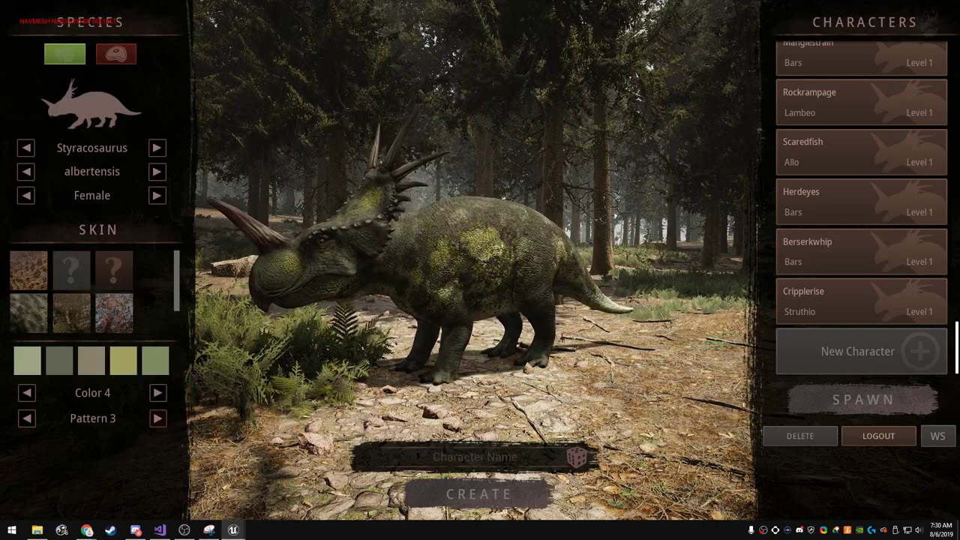
# - Switch to Pattern 1 and step the colour sets backwards all the way round to Color 1
pyautogui.click(158, 418)
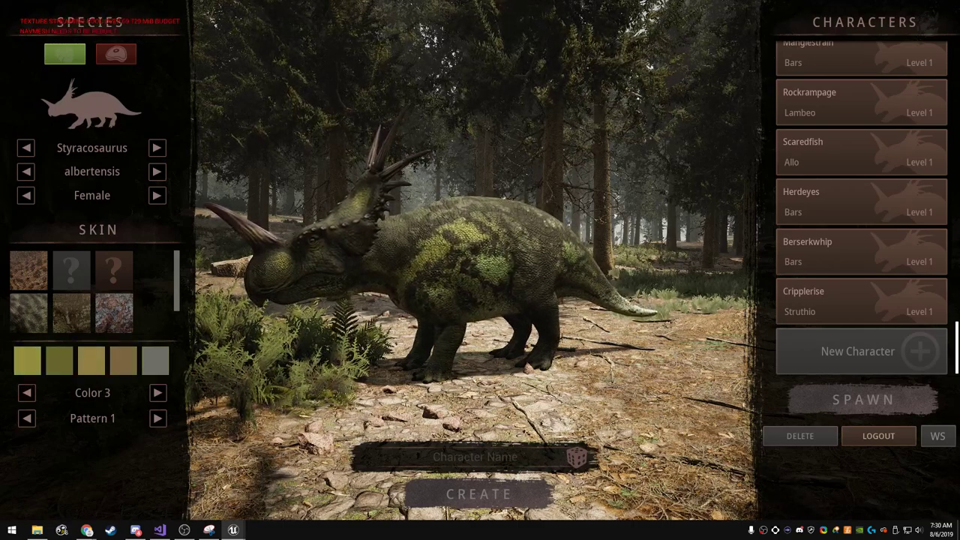
pyautogui.click(26, 393)
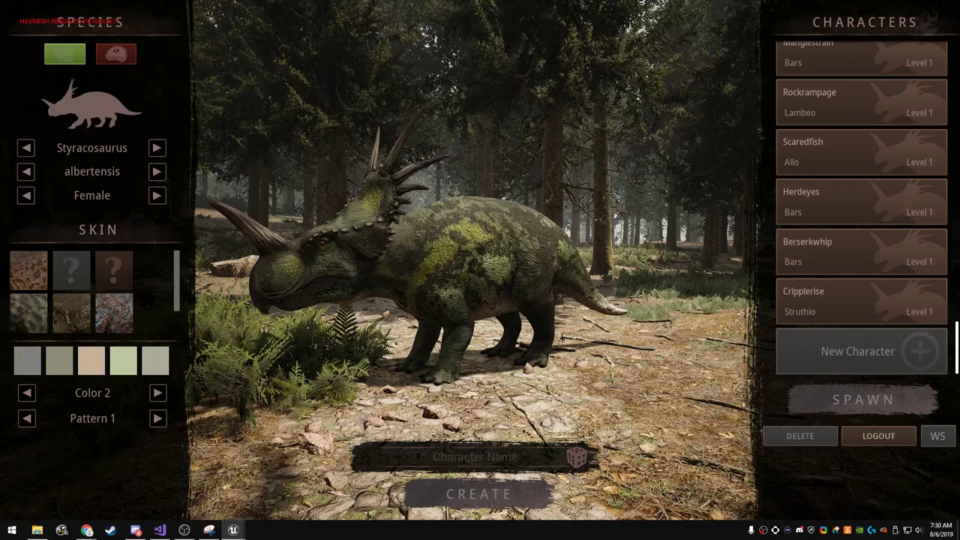
pyautogui.click(26, 393)
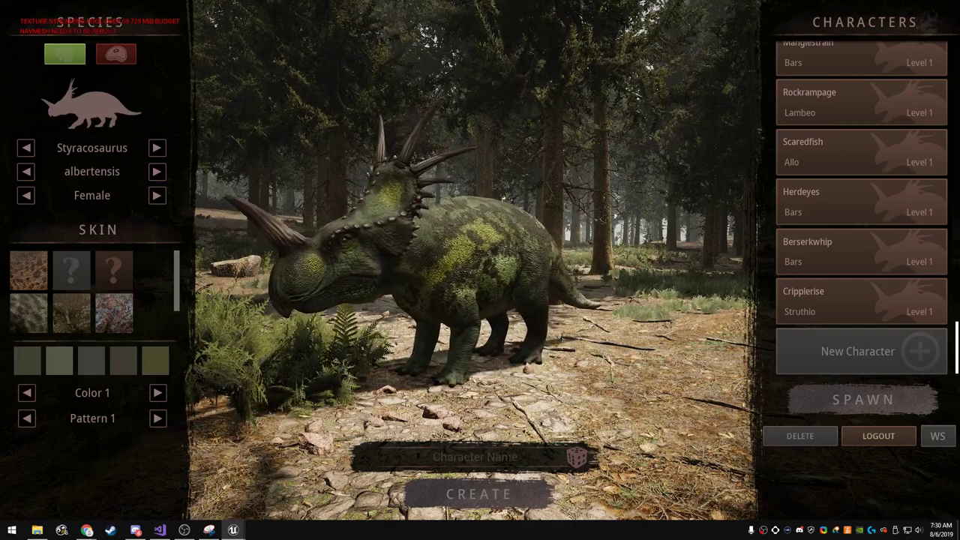
pyautogui.click(26, 393)
pyautogui.click(26, 393)
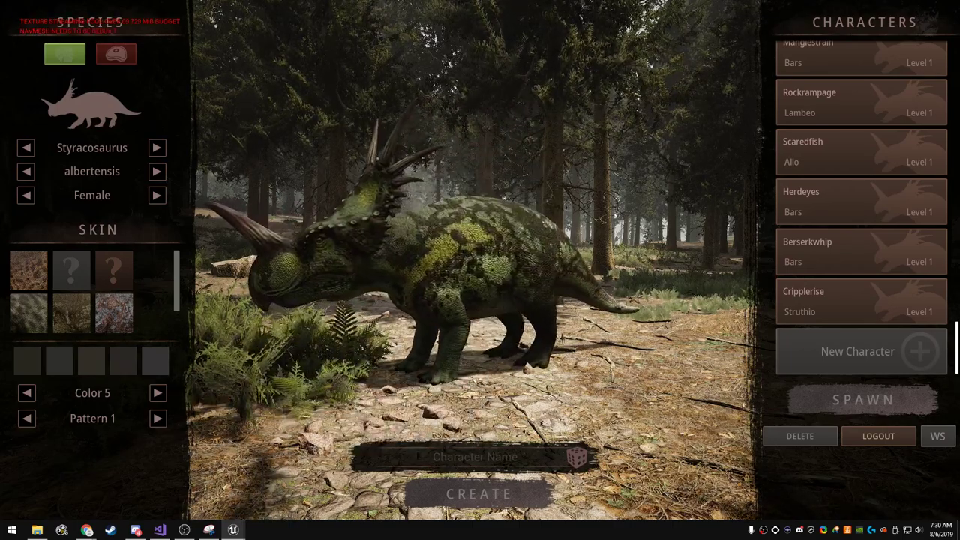
pyautogui.click(26, 392)
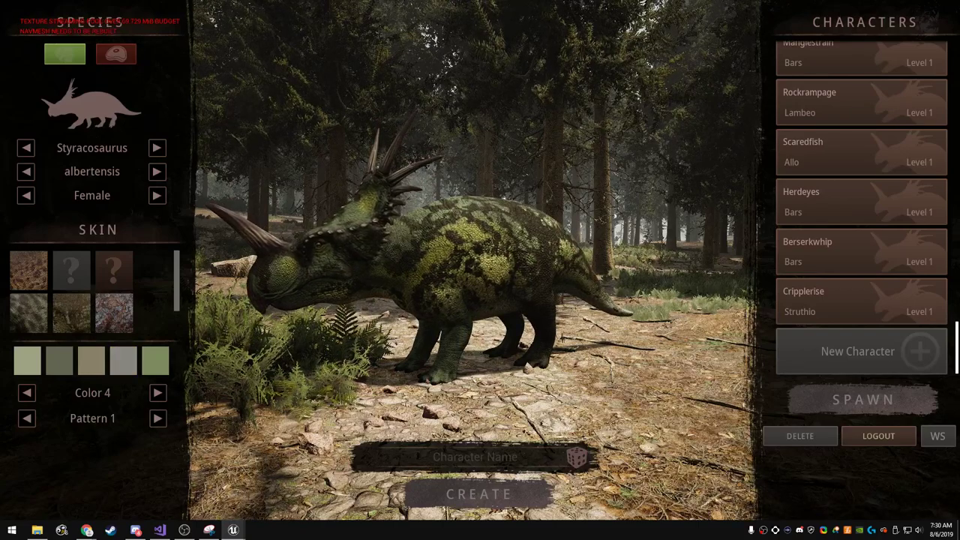
pyautogui.click(27, 392)
pyautogui.click(26, 392)
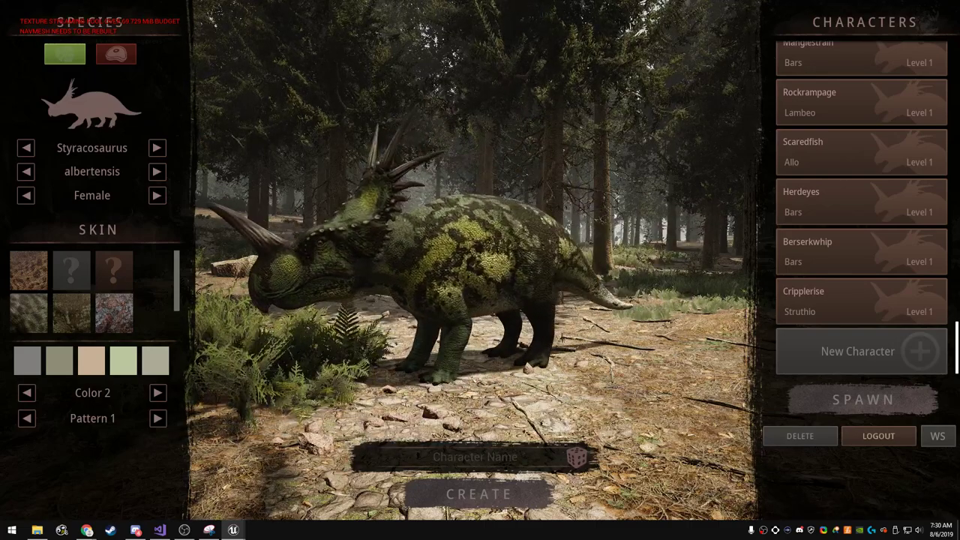
pyautogui.click(26, 392)
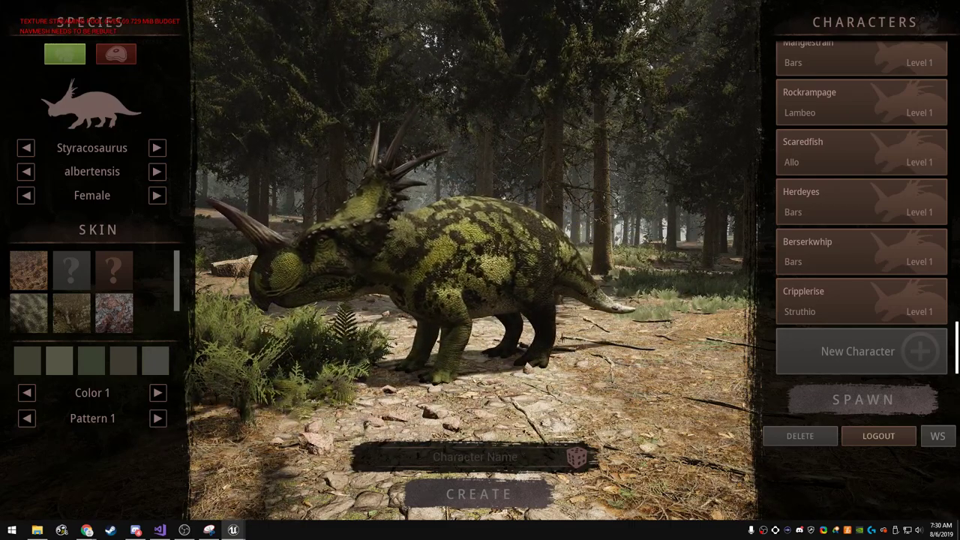
# - Compare male and female with another pattern and the reddish-brown skin, then stop the test play
pyautogui.click(157, 418)
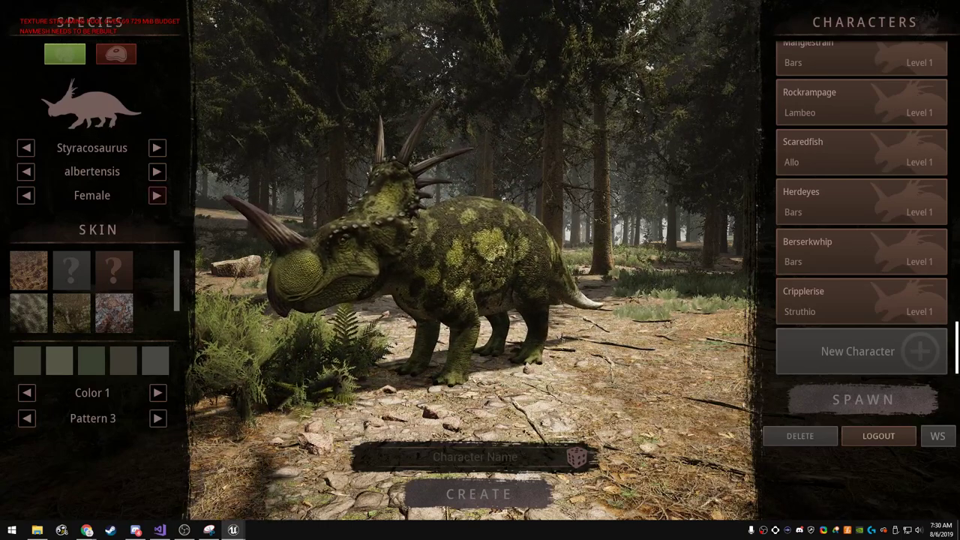
pyautogui.click(157, 195)
pyautogui.click(157, 392)
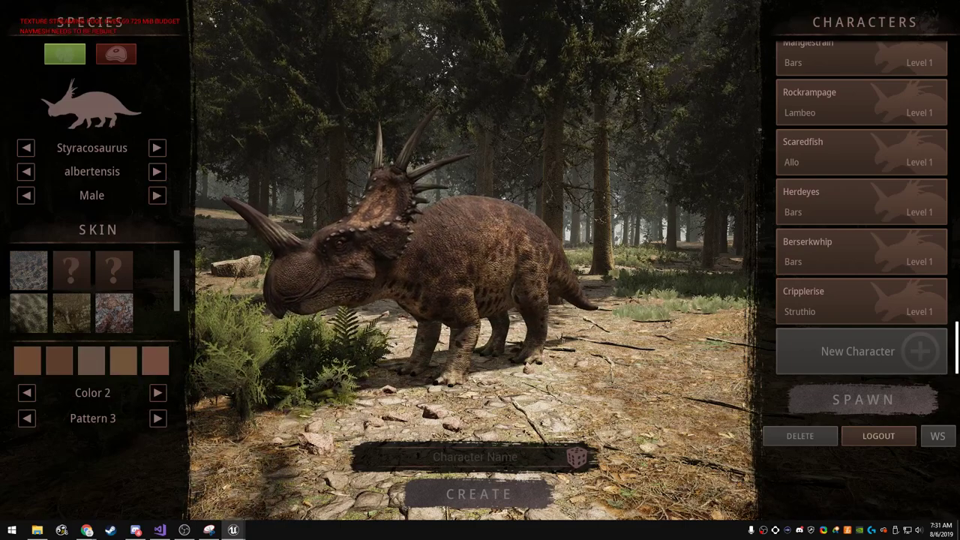
pyautogui.click(156, 195)
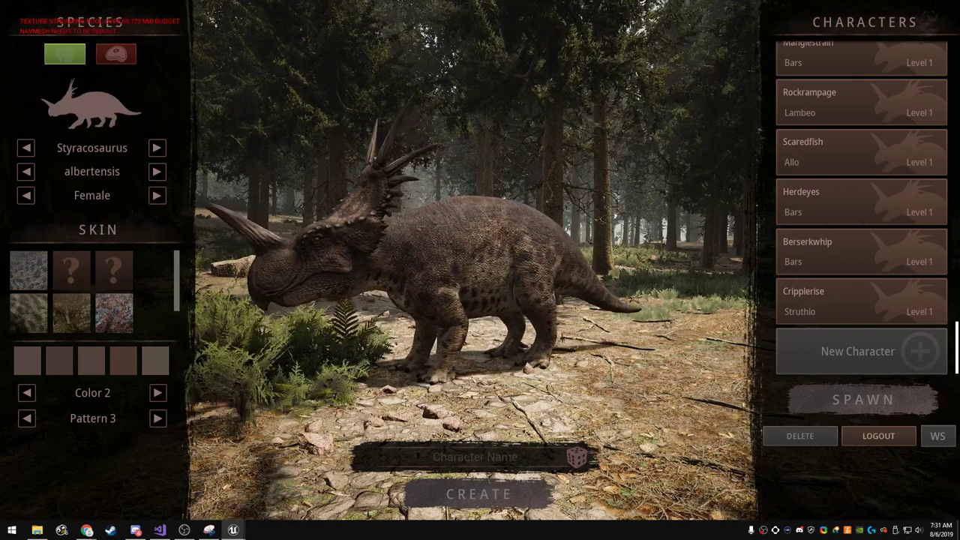
pyautogui.scroll(-1, 93, 293)
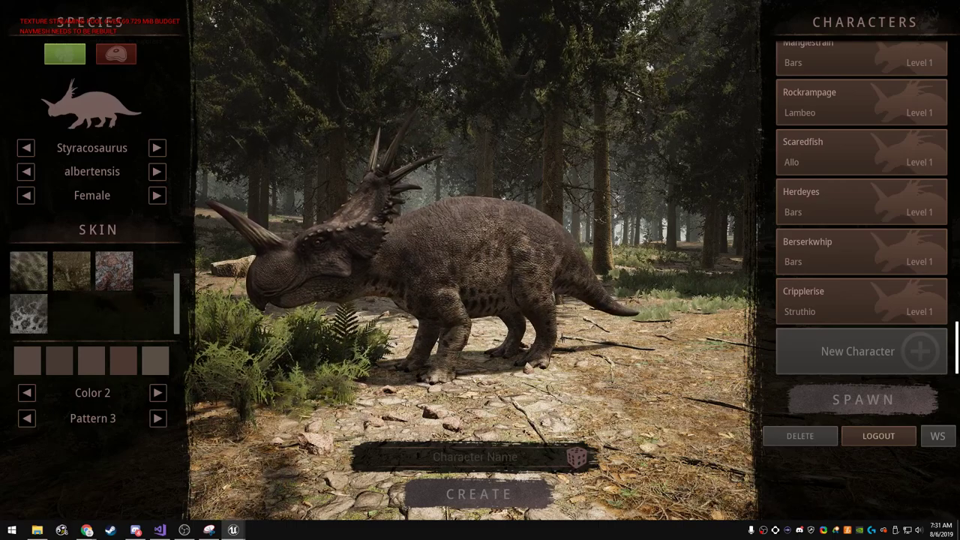
pyautogui.click(71, 270)
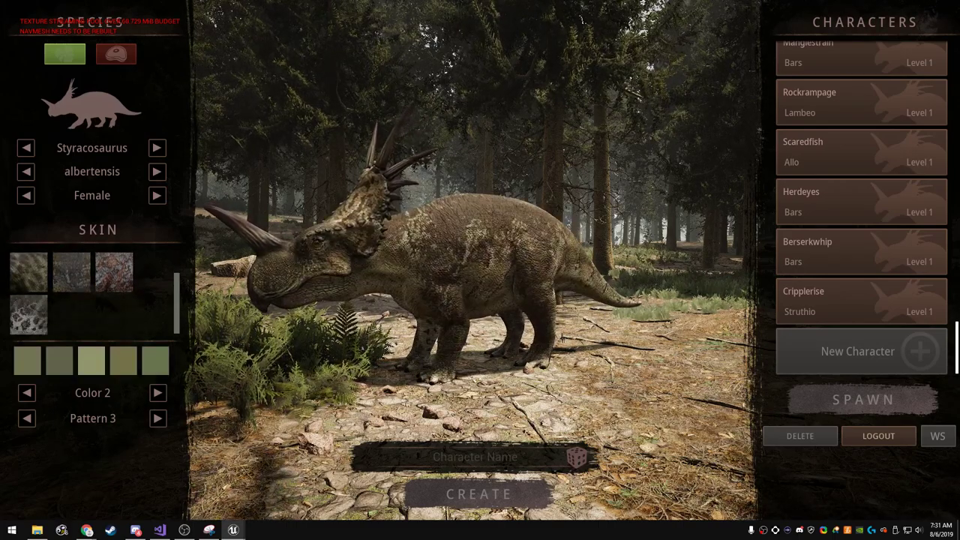
pyautogui.click(156, 195)
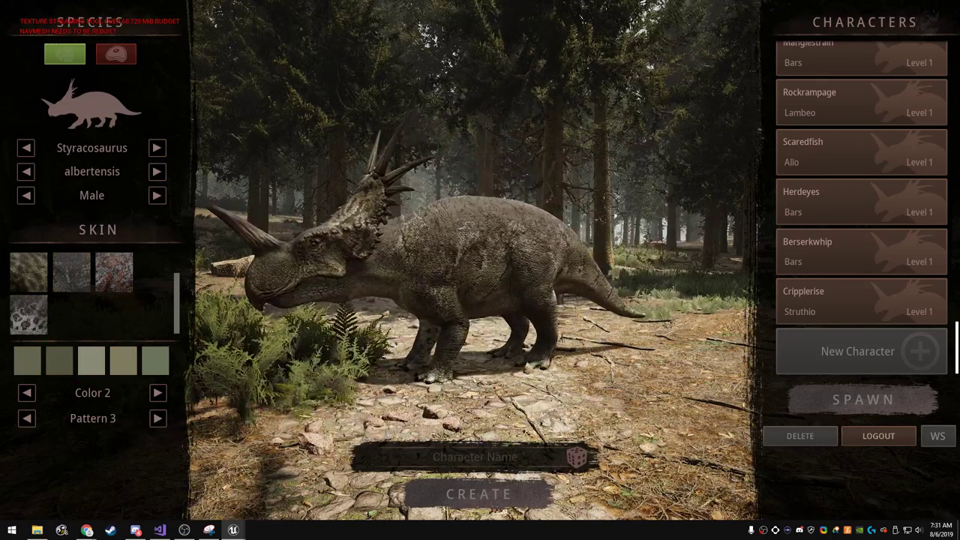
pyautogui.click(157, 196)
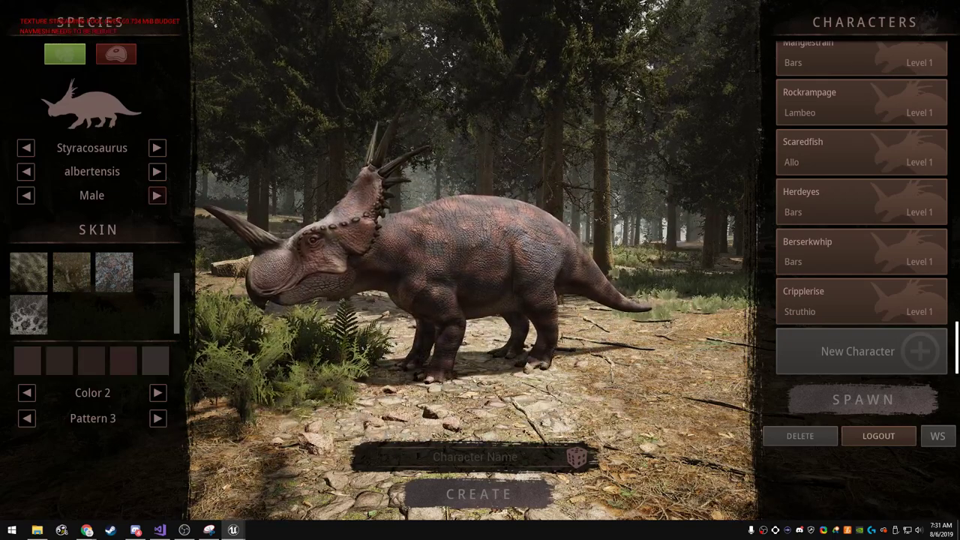
pyautogui.click(156, 195)
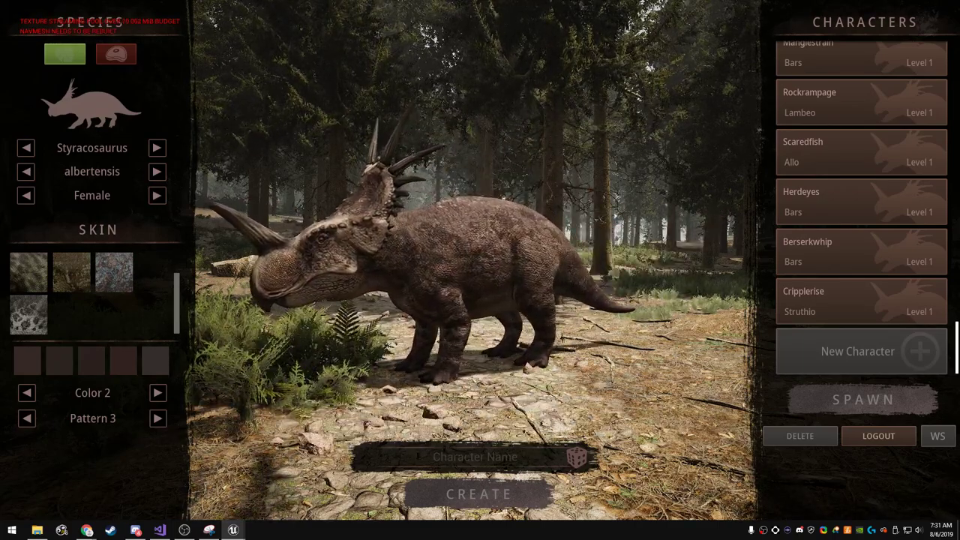
pyautogui.press('F11')
pyautogui.press('Escape')
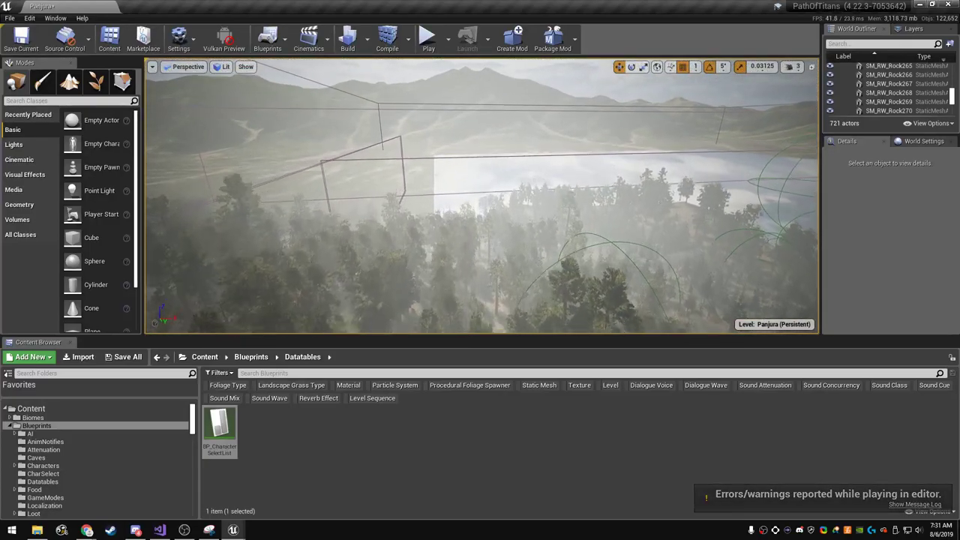
# - Raise the viewport camera speed to 5 and fly down to the dinosaur herd
pyautogui.click(794, 66)
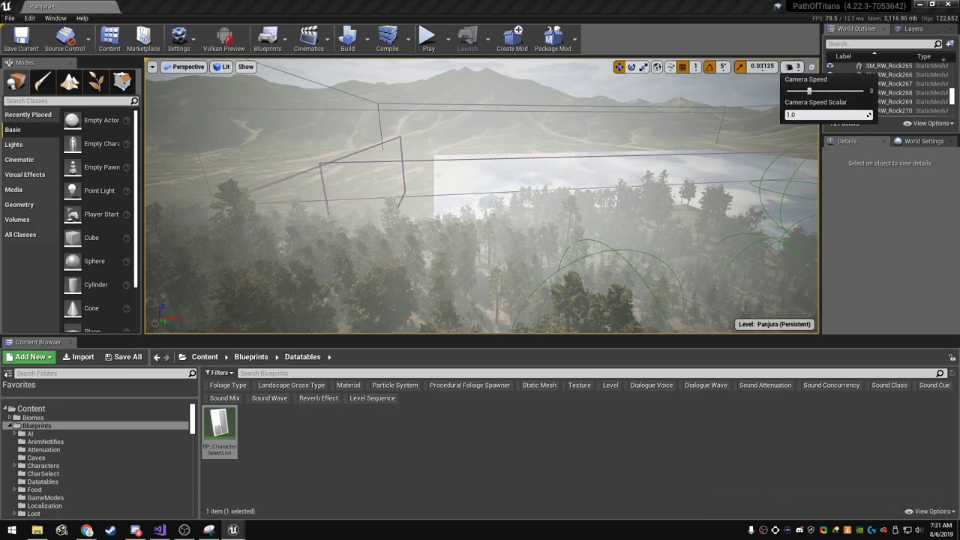
pyautogui.press('Escape')
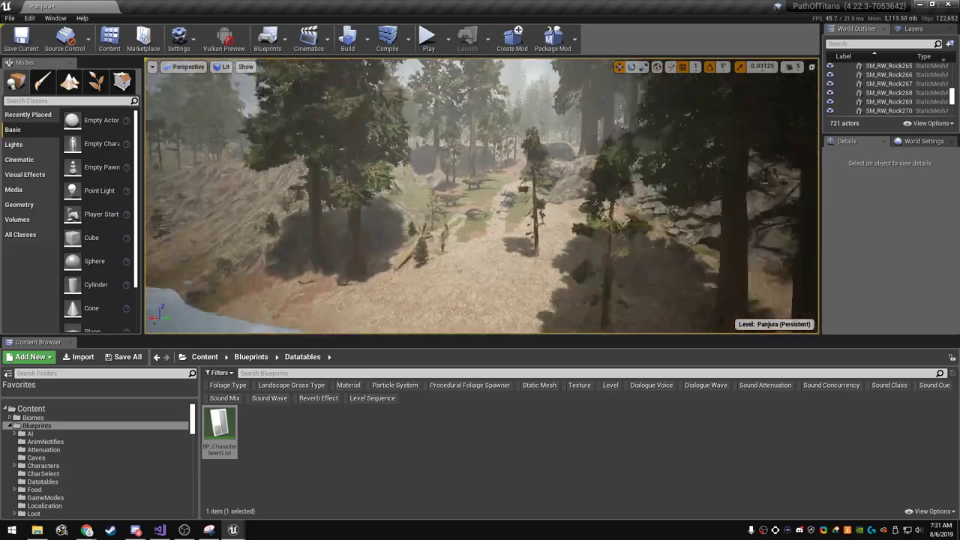
pyautogui.click(793, 67)
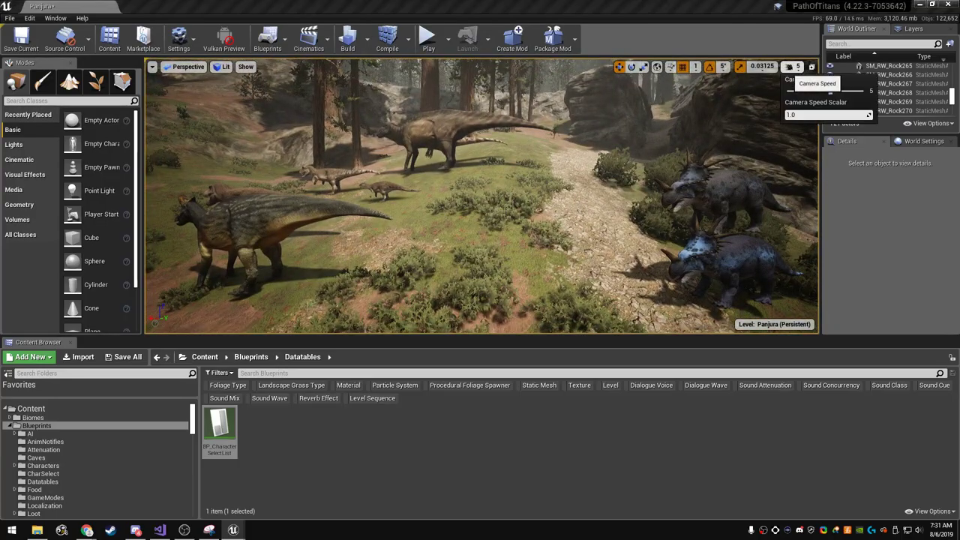
pyautogui.press('Escape')
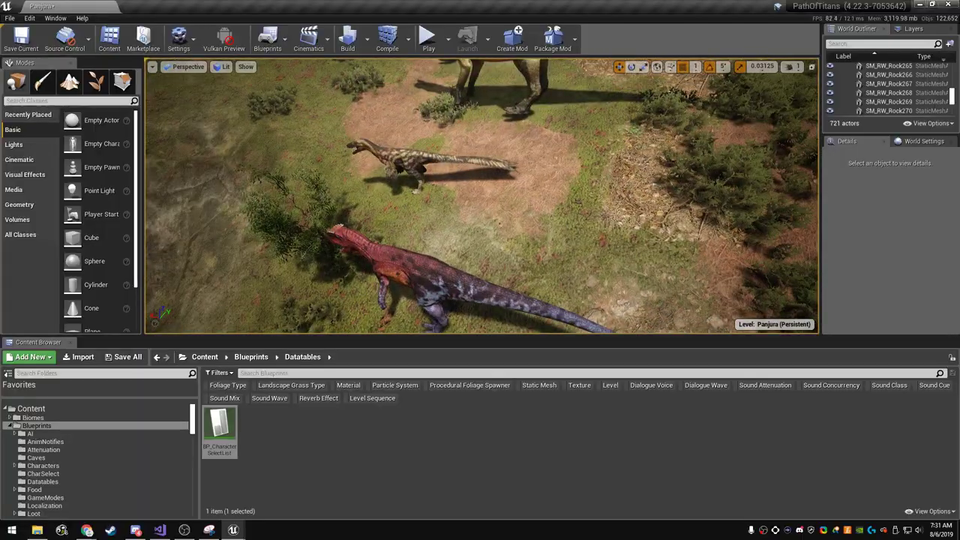
pyautogui.press('F11')
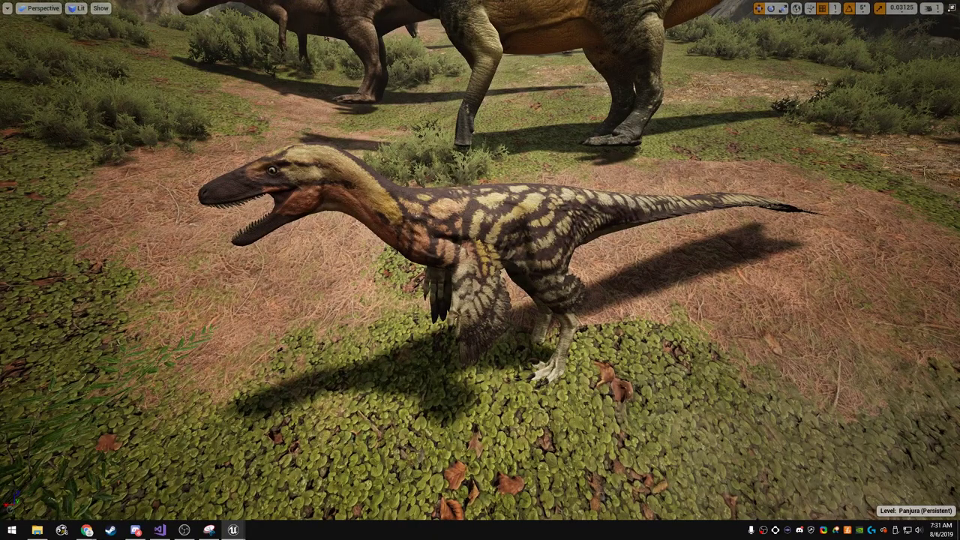
pyautogui.press('F11')
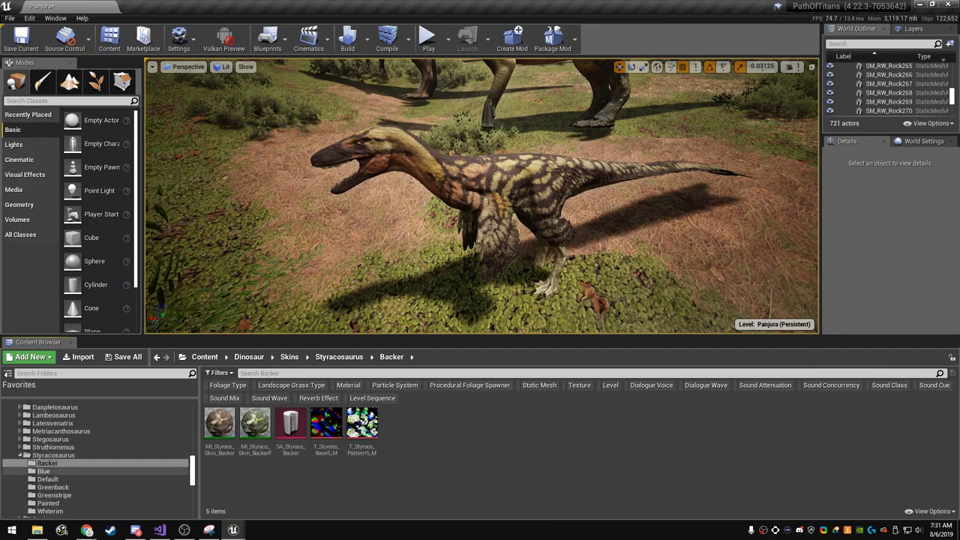
# - Browse the Styracosaurus Whiterim and Painted skin folders, then scroll down to the Suchomimus skins
pyautogui.scroll(-3, 45, 471)
pyautogui.click(50, 463)
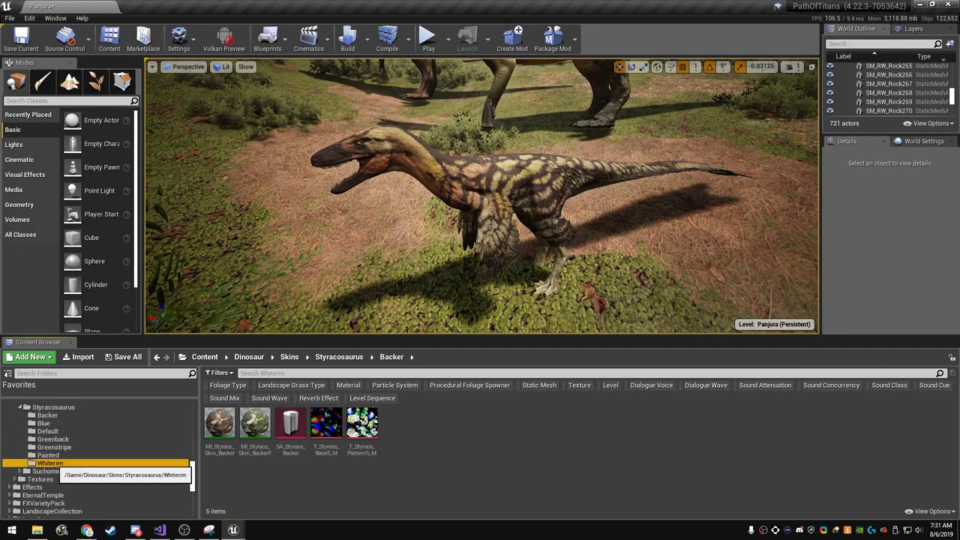
pyautogui.click(291, 427)
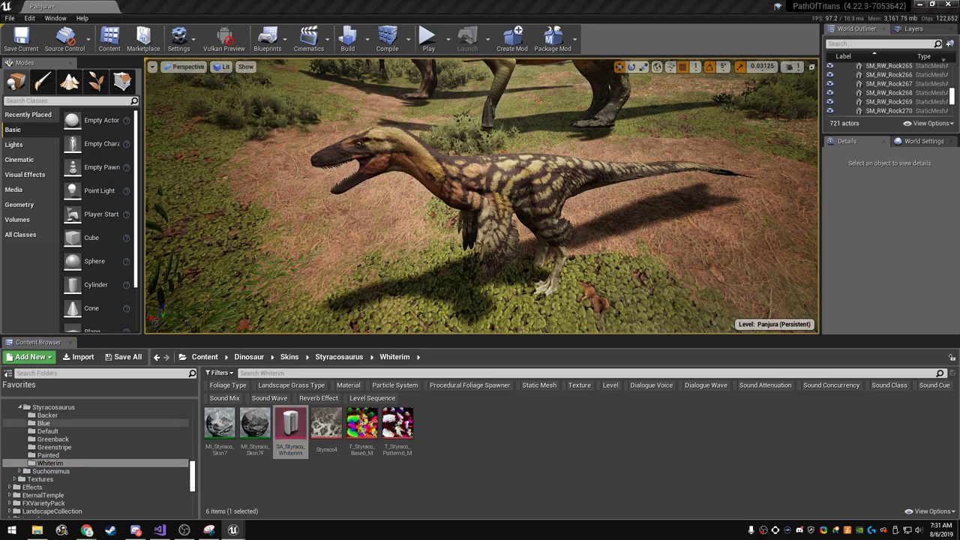
pyautogui.click(48, 455)
pyautogui.click(326, 424)
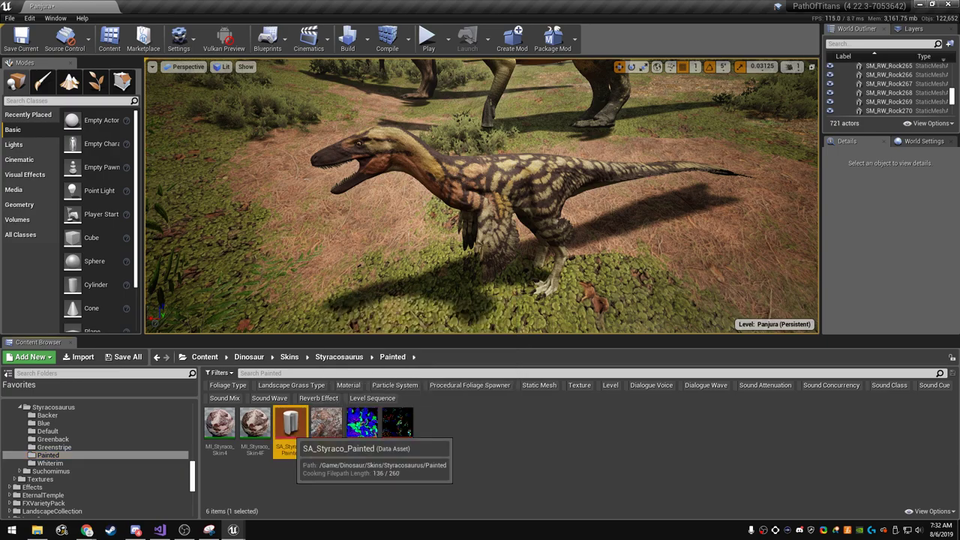
pyautogui.click(291, 424)
pyautogui.click(450, 473)
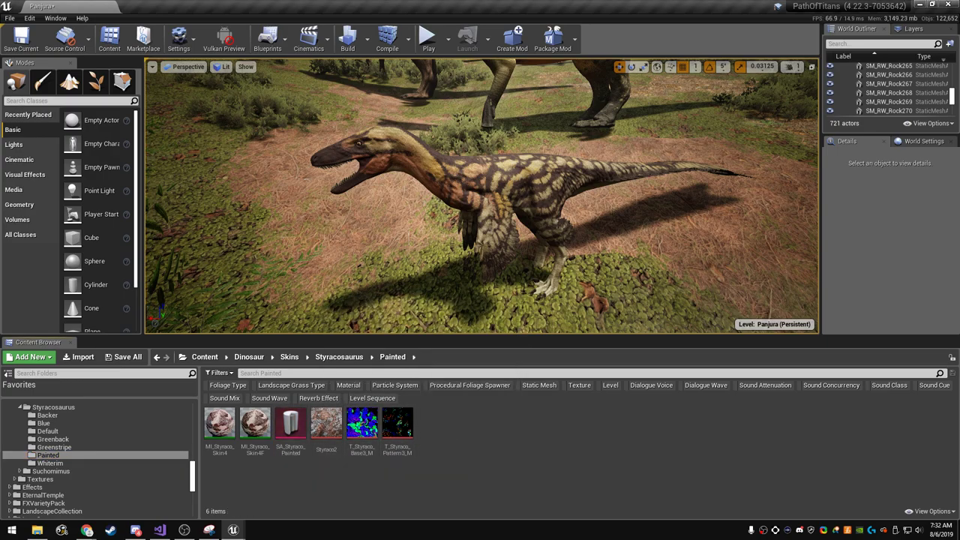
pyautogui.click(87, 530)
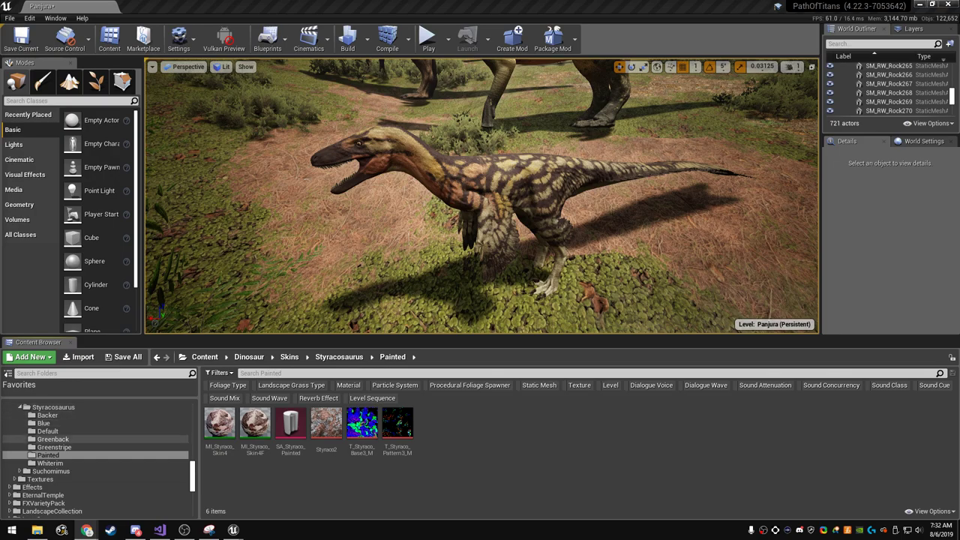
pyautogui.scroll(-1, 90, 461)
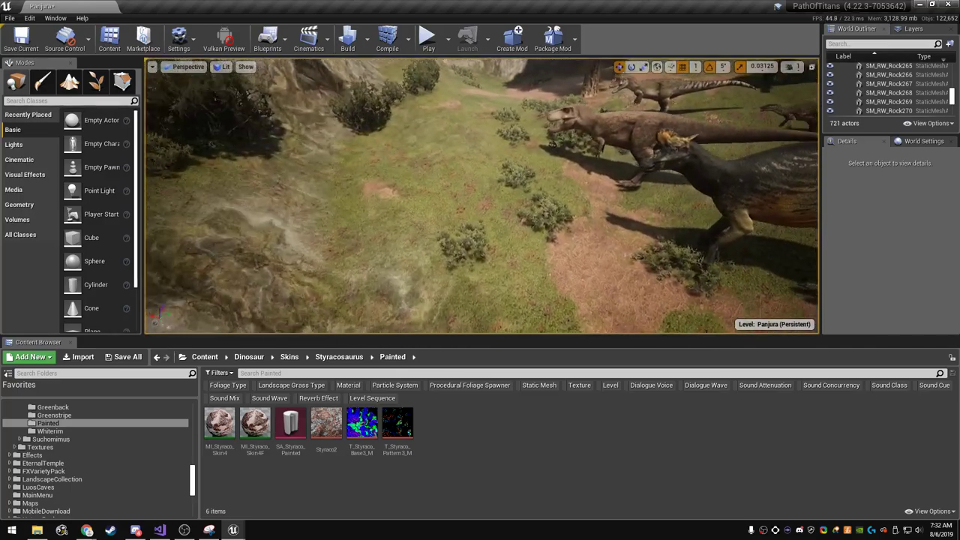
# - Expand Suchomimus and inspect the Backer folder's T_Sucho_Markings3_M, SA_Sucho_Backer and MI_Sucho_Skin4
pyautogui.click(51, 439)
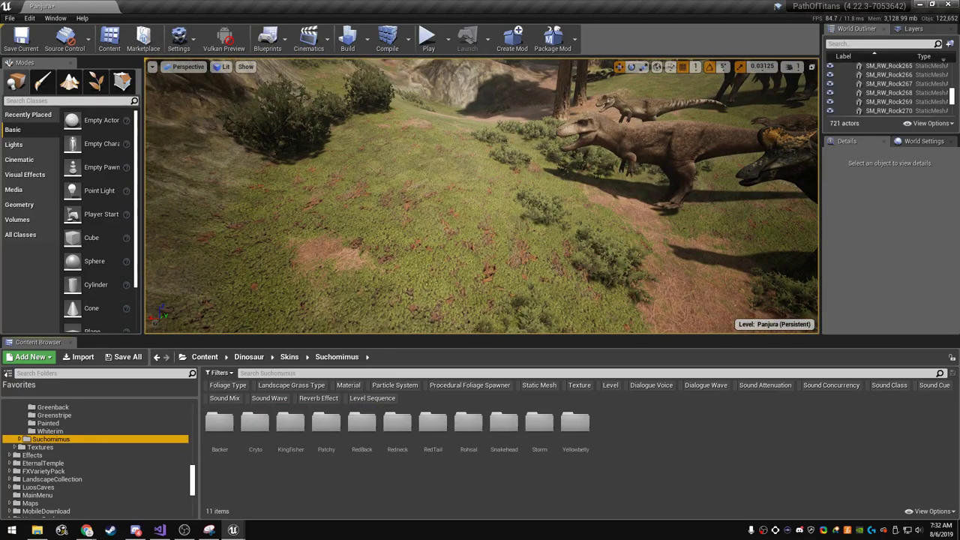
pyautogui.click(220, 426)
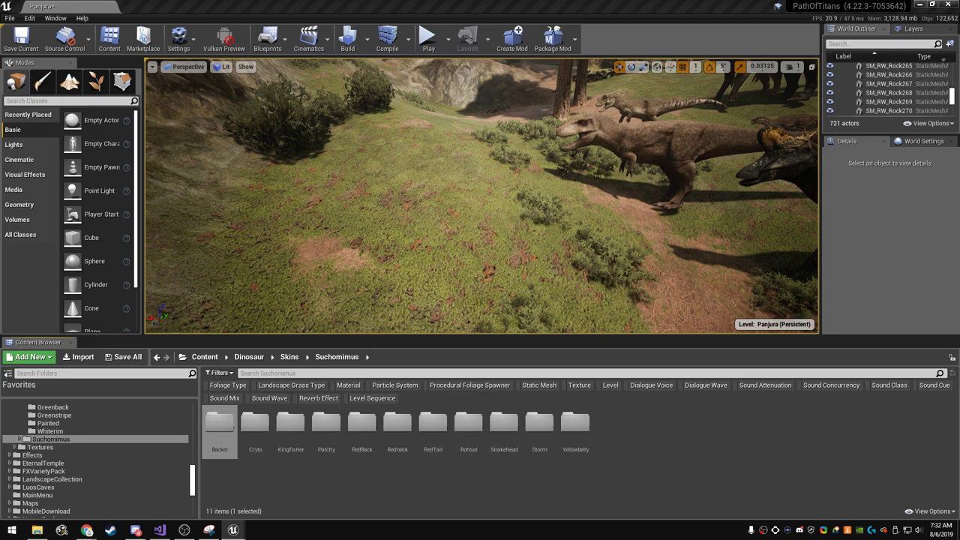
pyautogui.click(19, 439)
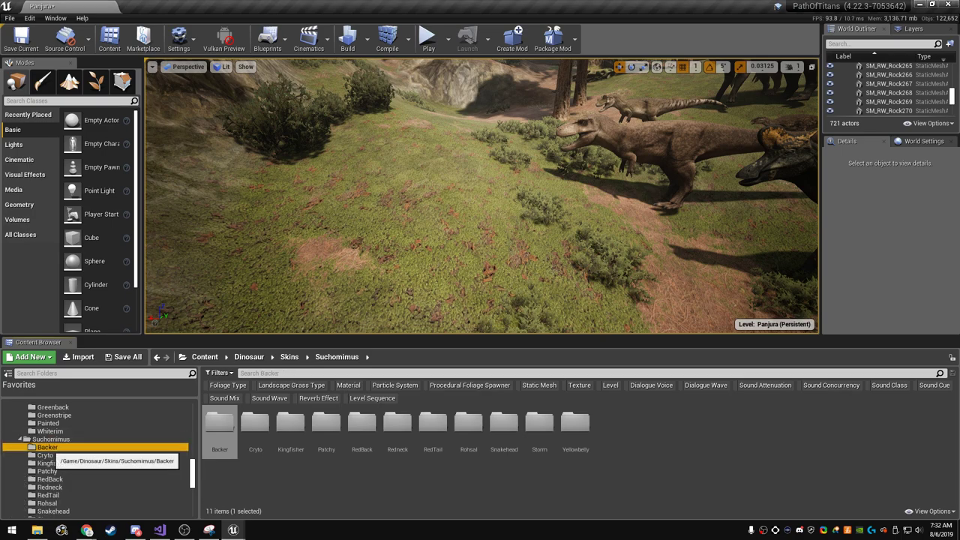
pyautogui.click(47, 448)
pyautogui.click(219, 424)
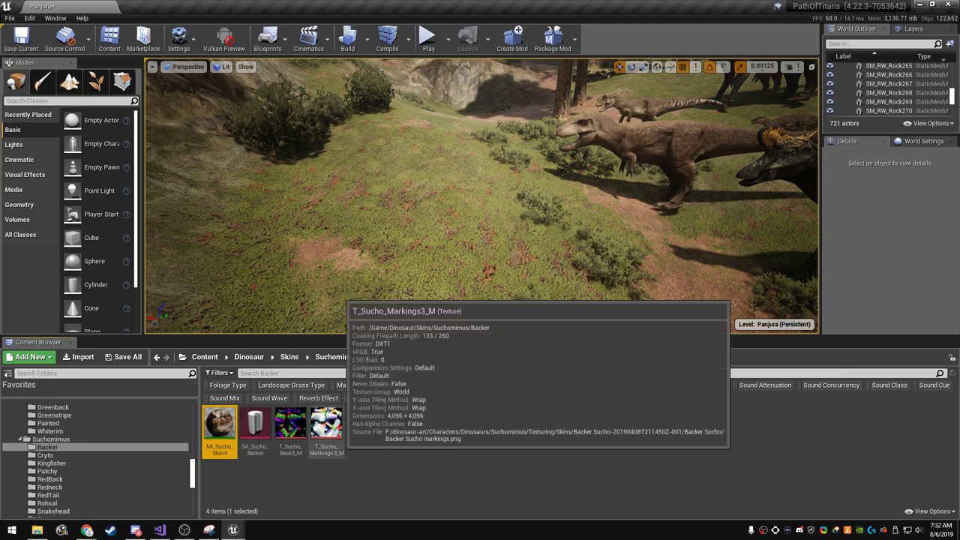
pyautogui.click(327, 424)
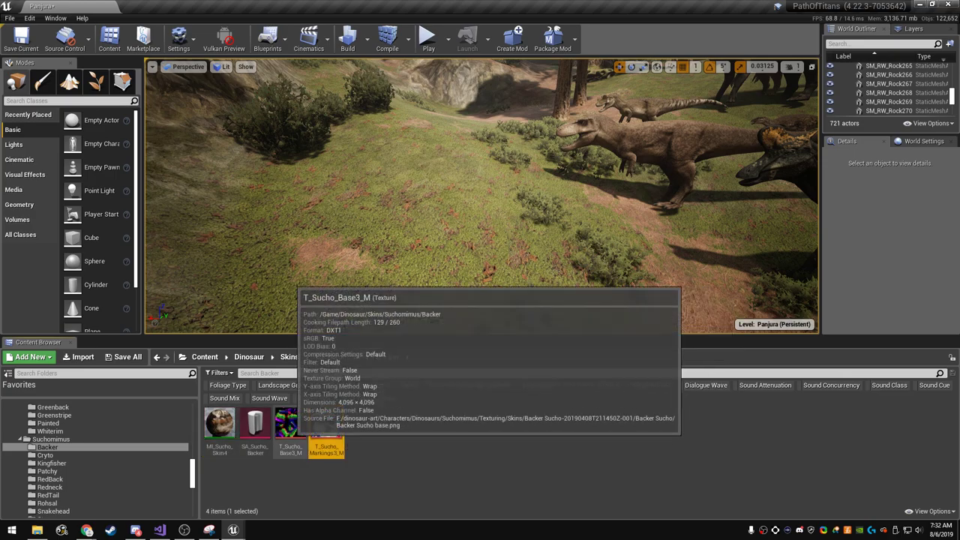
pyautogui.click(255, 424)
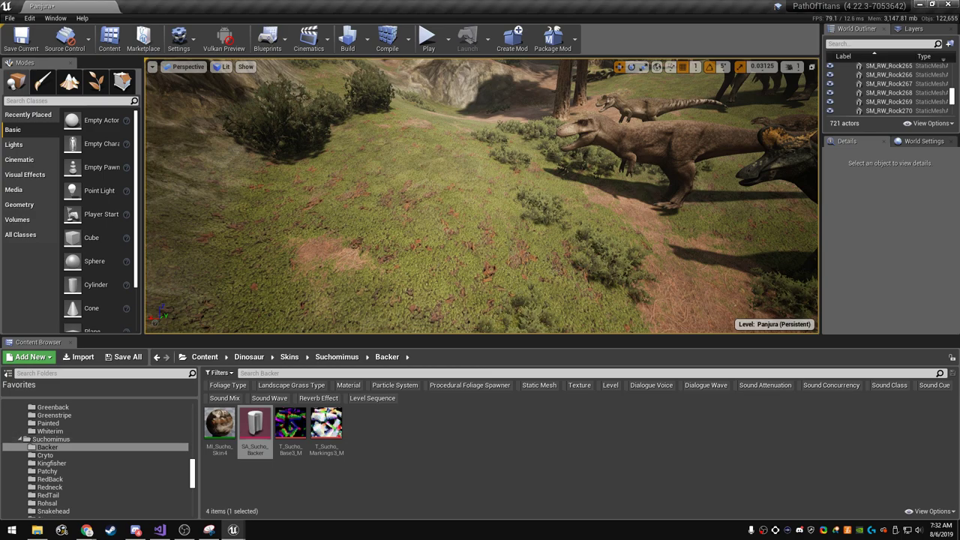
pyautogui.click(220, 425)
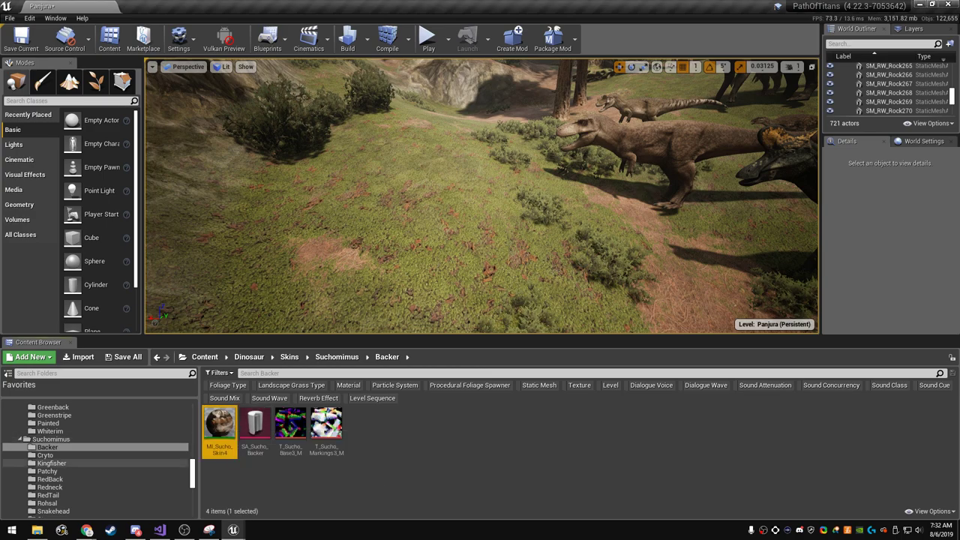
# - Open the Suchomimus Cryto skin folder
pyautogui.click(45, 455)
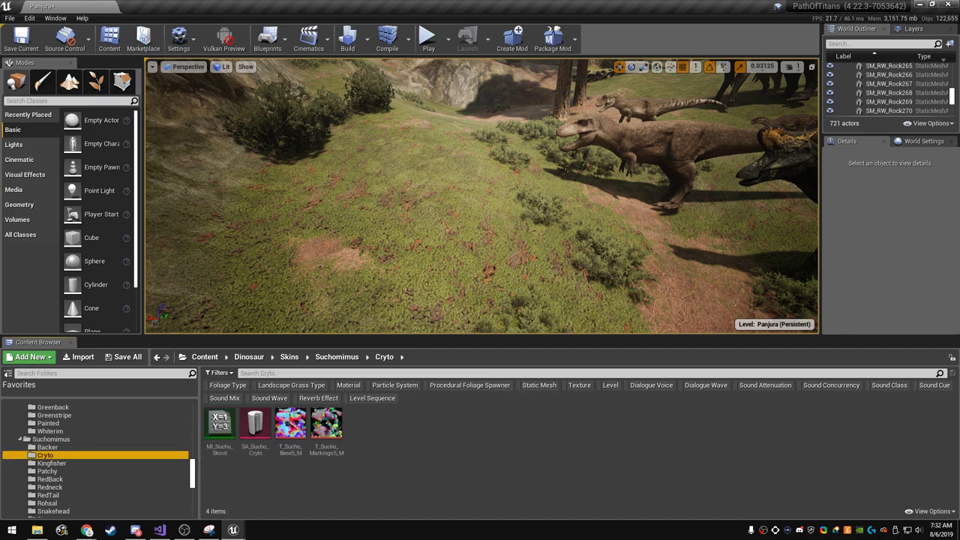
pyautogui.click(255, 425)
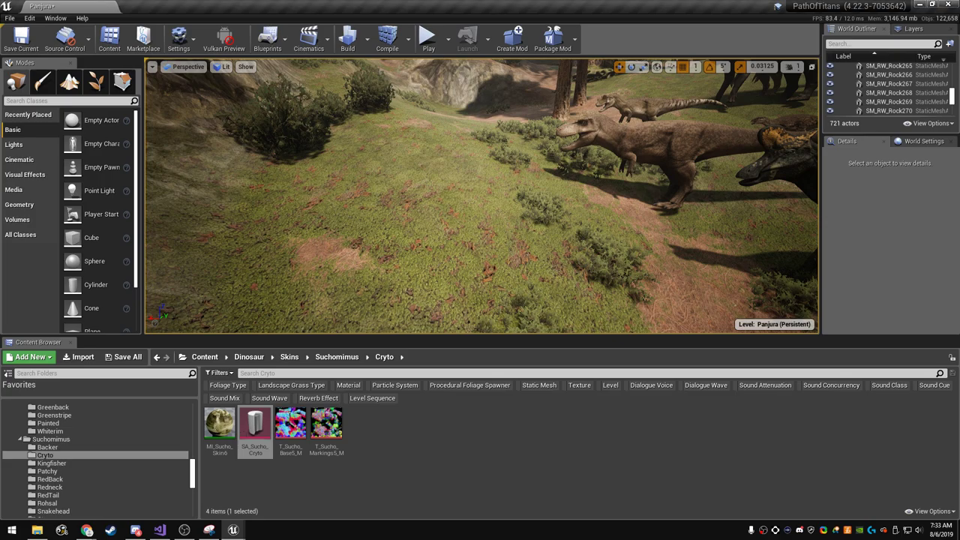
pyautogui.scroll(-1, 98, 457)
# - Place an SK_Sucho Suchomimus beside the Daspletosaurus and rotate it to face left
pyautogui.click(660, 203)
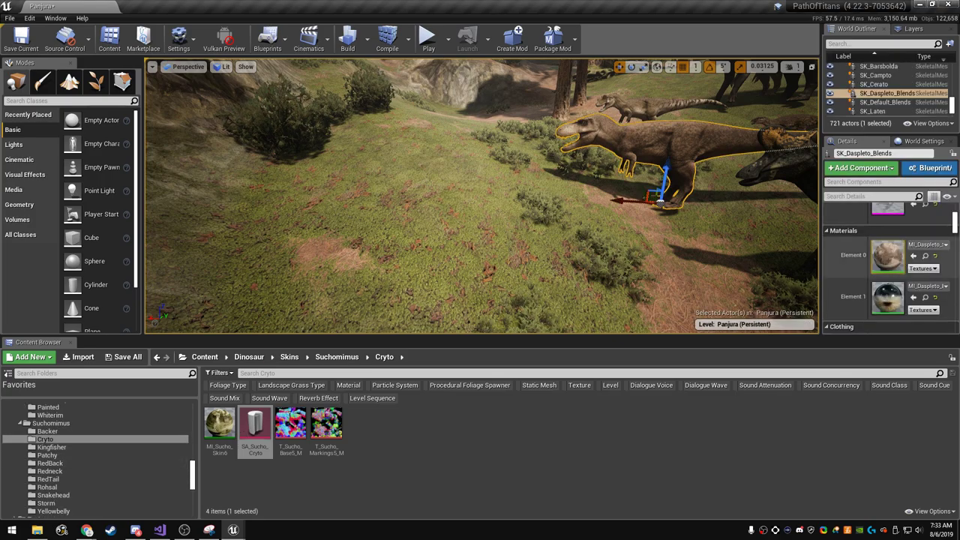
pyautogui.hotkey('ctrl', 'b')
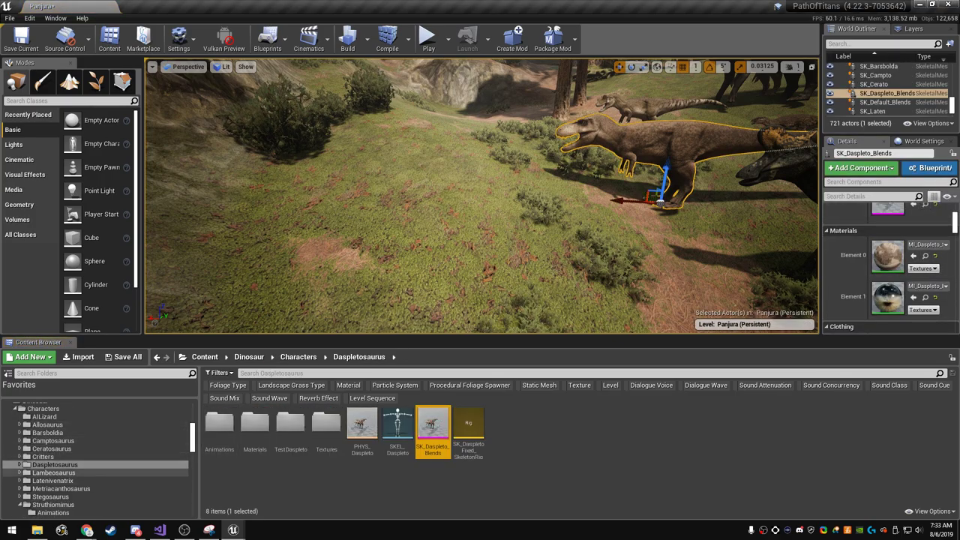
pyautogui.scroll(-4, 98, 465)
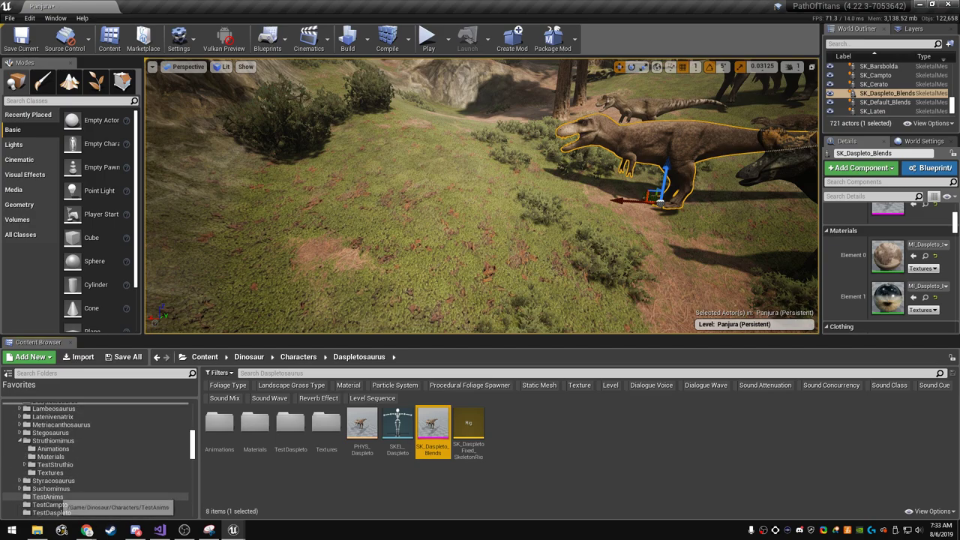
pyautogui.click(51, 488)
pyautogui.moveTo(504, 427); pyautogui.dragTo(416, 258)
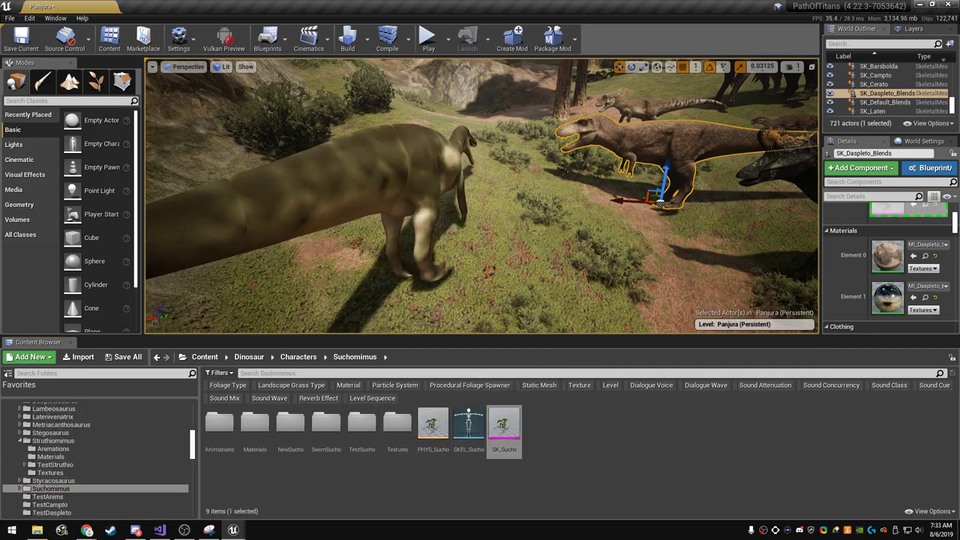
pyautogui.press('e')
pyautogui.moveTo(420, 300); pyautogui.dragTo(465, 292)
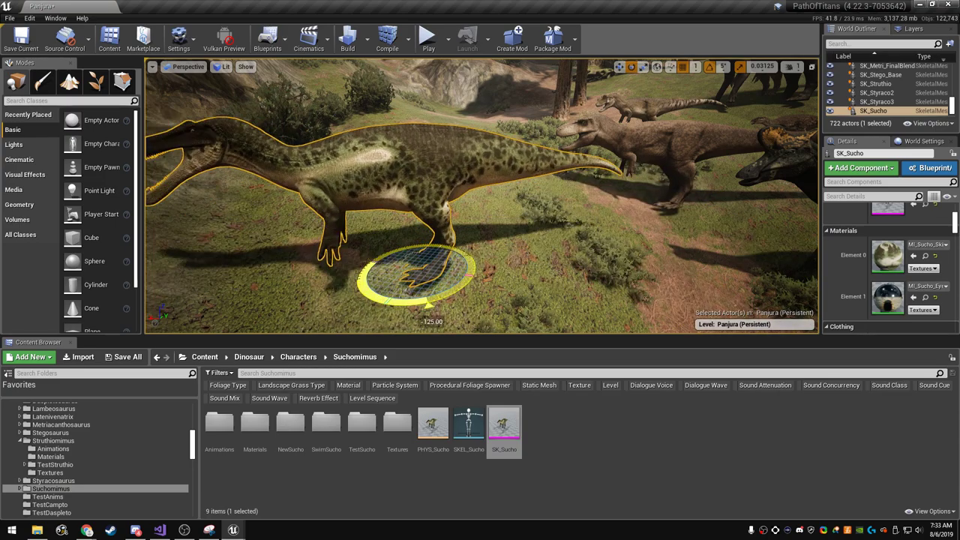
pyautogui.press('Escape')
# - Apply the MI_Sucho_Skin6 material to the new Suchomimus
pyautogui.moveTo(480, 195); pyautogui.dragTo(450, 195, button='right')
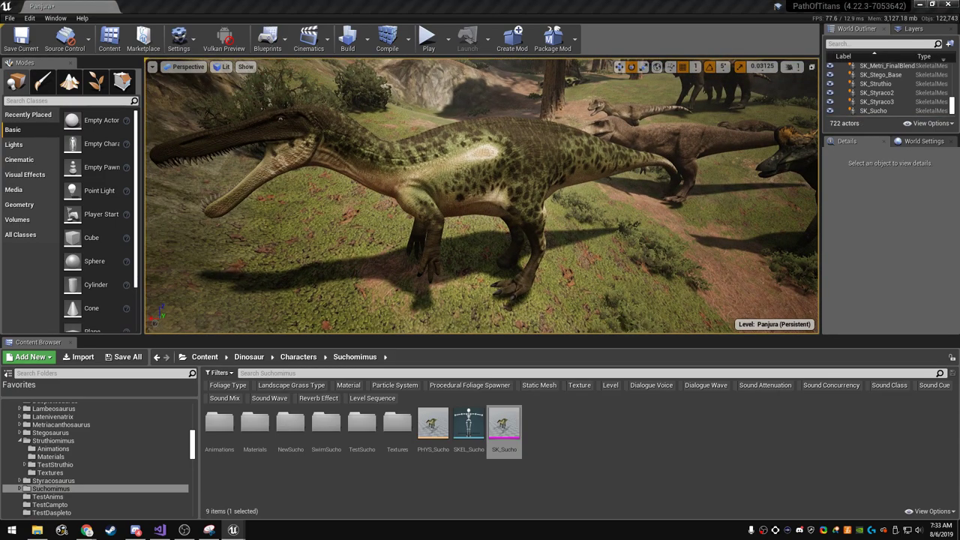
pyautogui.moveTo(220, 425); pyautogui.dragTo(510, 202)
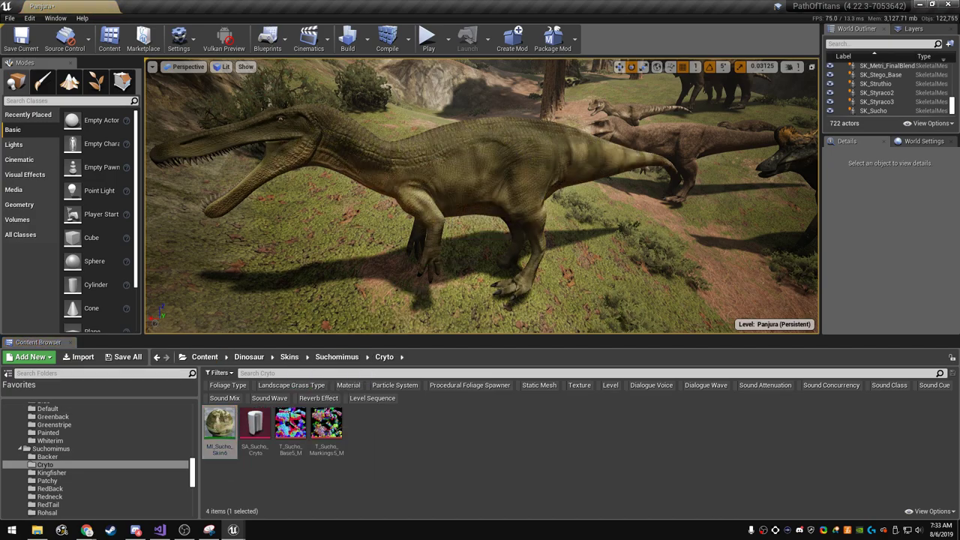
pyautogui.moveTo(480, 196); pyautogui.dragTo(451, 195, button='right')
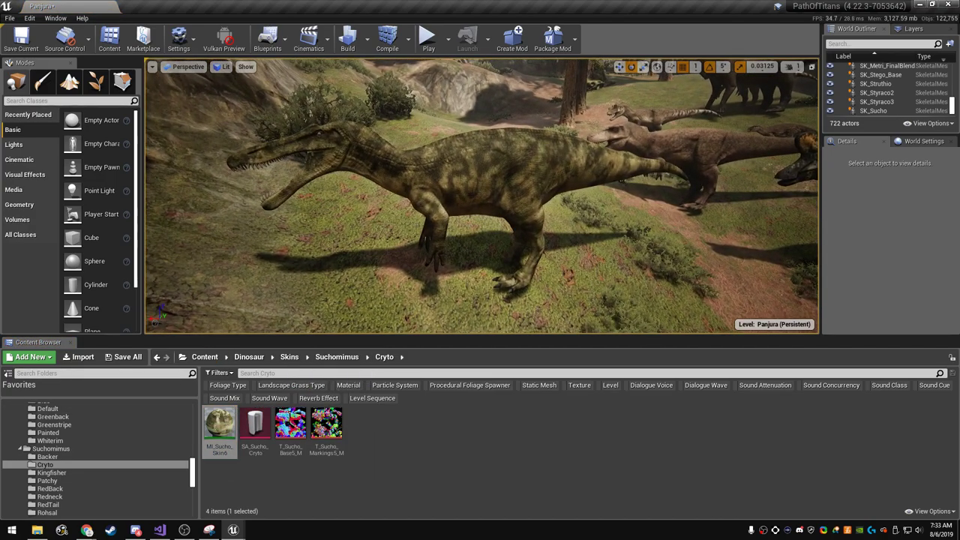
pyautogui.press('F11')
pyautogui.moveTo(480, 226); pyautogui.dragTo(450, 218, button='right')
pyautogui.click(473, 217)
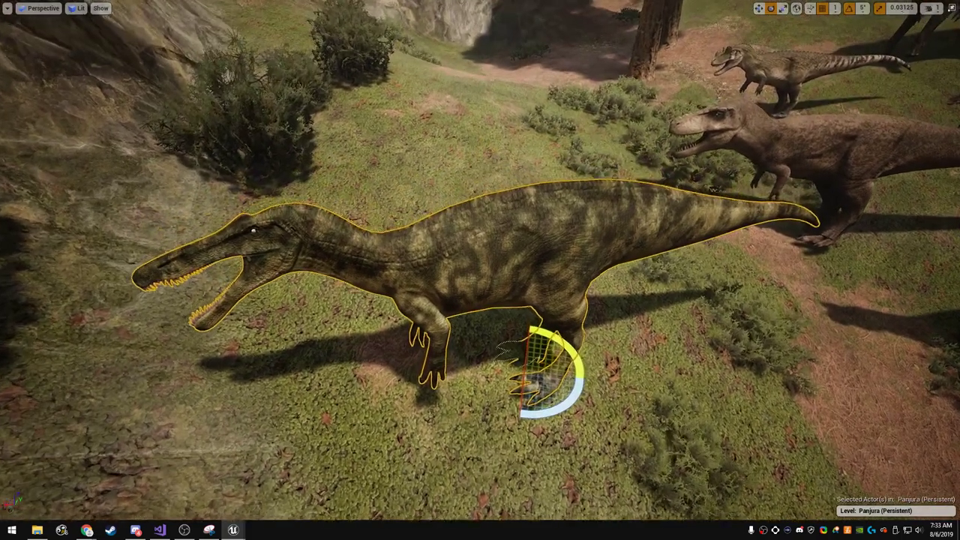
pyautogui.moveTo(480, 270); pyautogui.dragTo(450, 270, button='right')
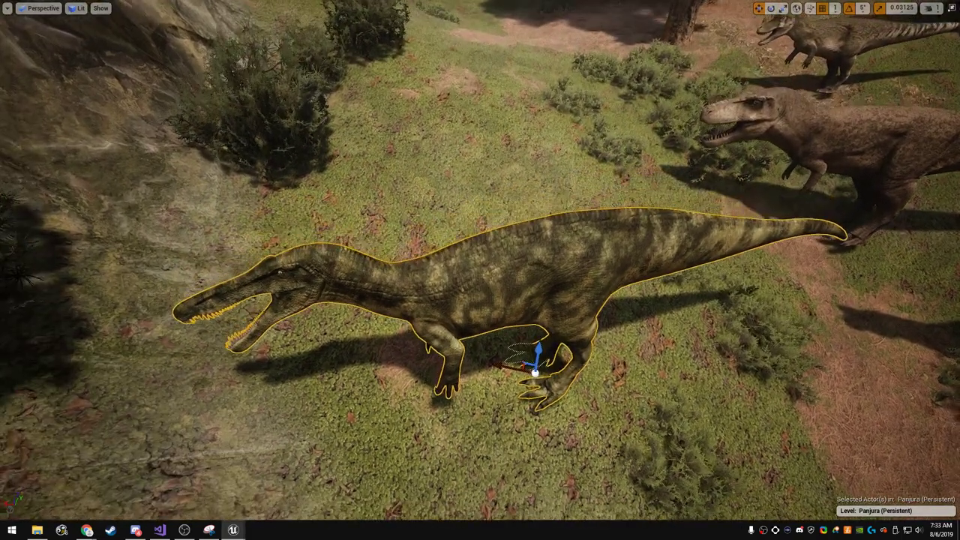
# - Duplicate the Suchomimus and position the copy up-left of the first
pyautogui.moveTo(535, 379)
pyautogui.keyDown('alt'); pyautogui.mouseDown()
pyautogui.moveTo(495, 311)
pyautogui.moveTo(491, 225)
pyautogui.mouseUp(); pyautogui.keyUp('alt')
pyautogui.press('Escape')
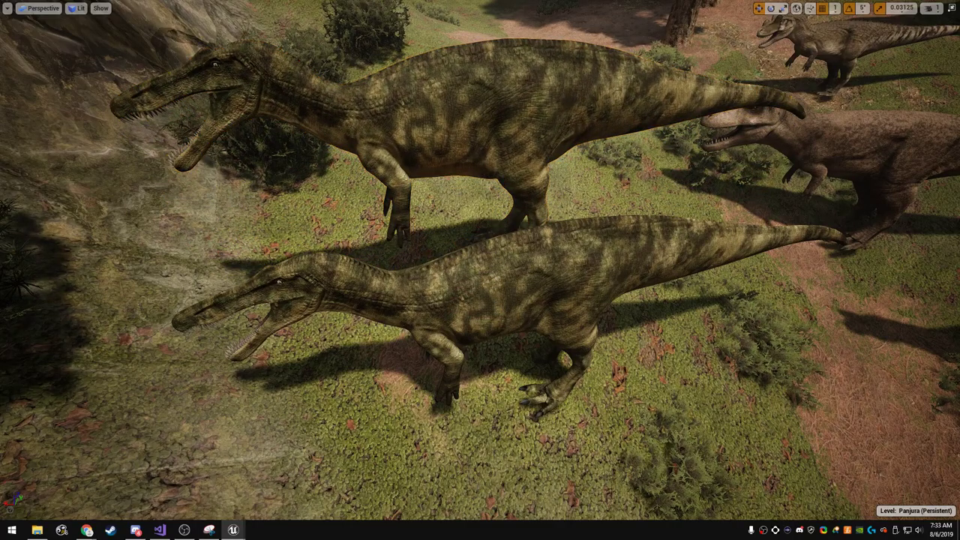
pyautogui.moveTo(491, 225); pyautogui.dragTo(465, 225, button='right')
pyautogui.moveTo(481, 271); pyautogui.dragTo(450, 270, button='right')
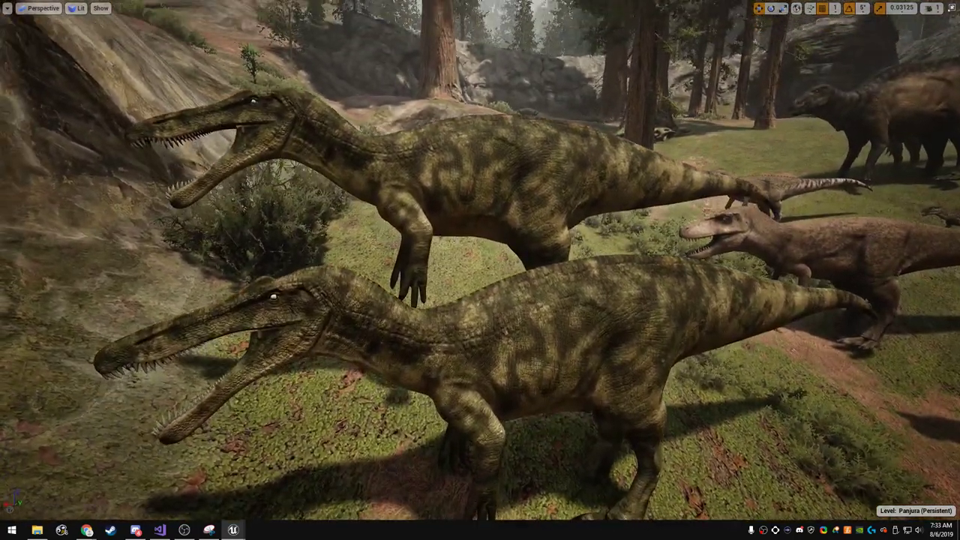
pyautogui.press('F11')
pyautogui.click(270, 480)
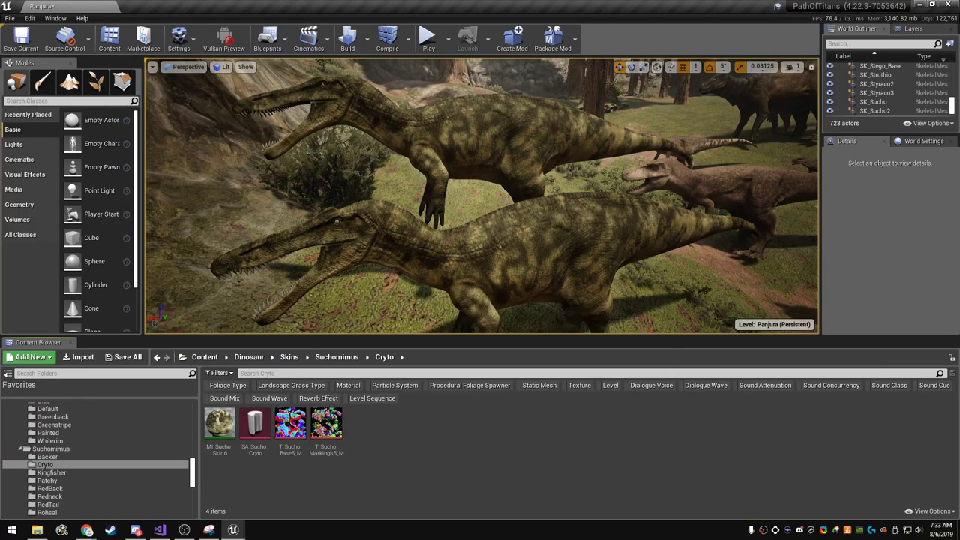
# - Duplicate MI_Sucho_Skin6 and name the copy MI_Sucho_Skin_CrytoF
pyautogui.click(219, 424)
pyautogui.rightClick(220, 424)
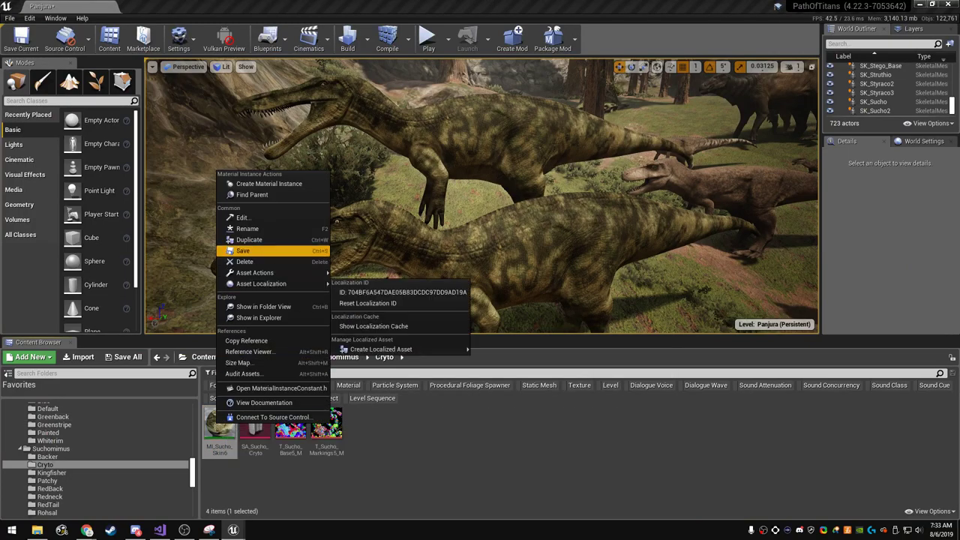
pyautogui.press('Escape')
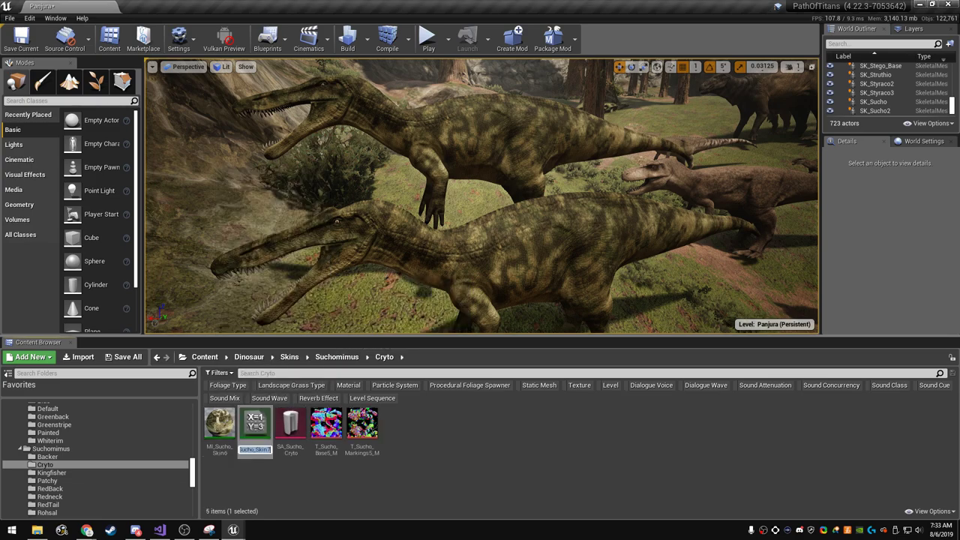
pyautogui.press('End')
pyautogui.press('BackSpace')
pyautogui.write('_Cr')
pyautogui.write('yto')
pyautogui.write('F')
pyautogui.press('Return')
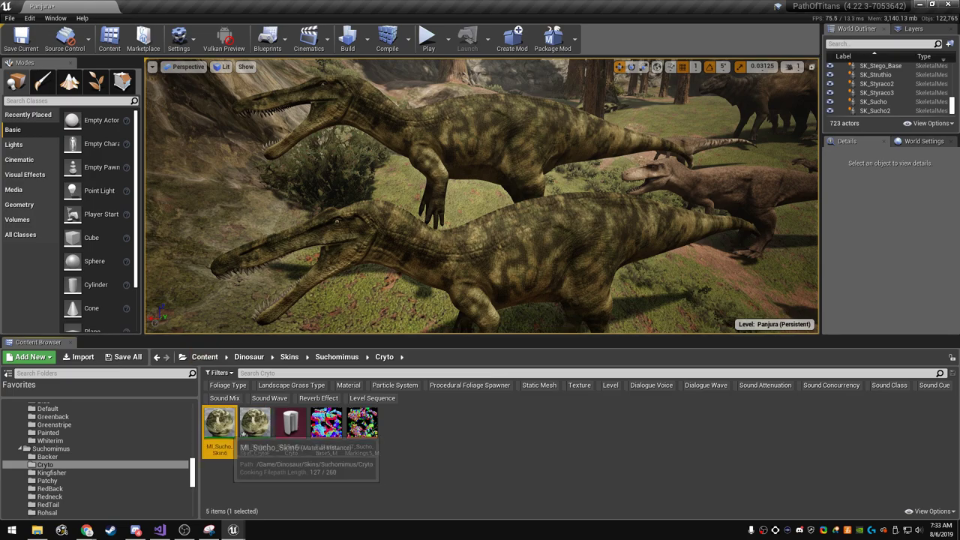
# - Delete the stray MI_Sucho_Skin7 material instance from the Cryto folder
pyautogui.rightClick(248, 429)
pyautogui.press('Return')
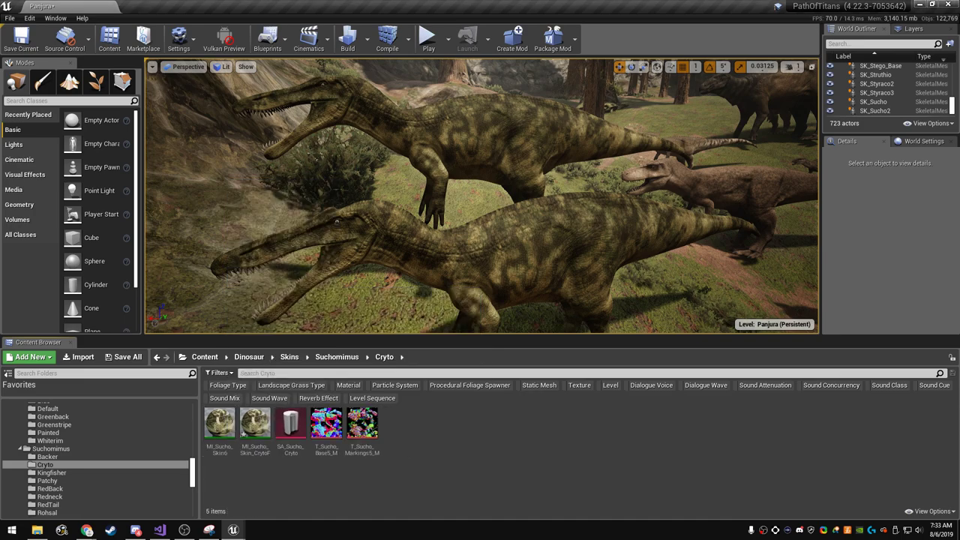
pyautogui.click(47, 456)
pyautogui.click(45, 465)
pyautogui.click(289, 424)
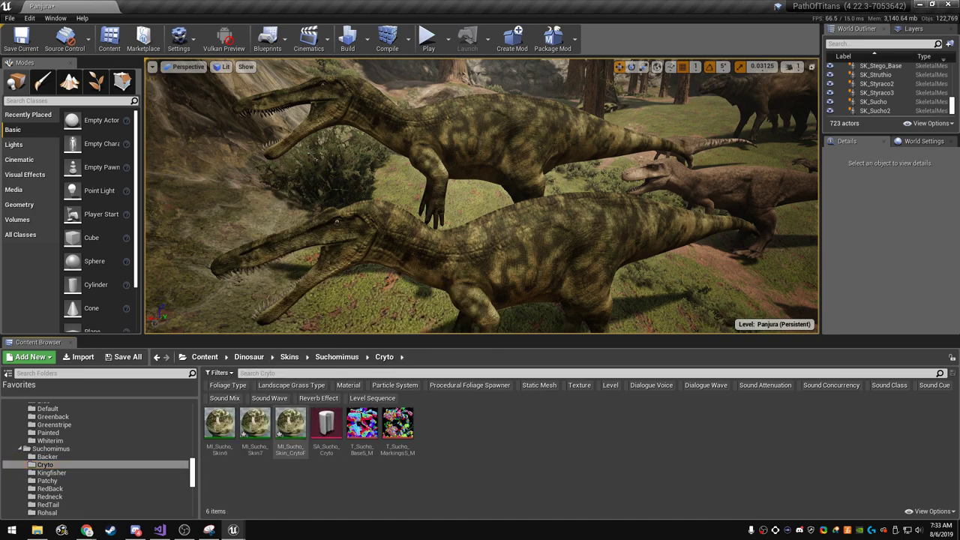
pyautogui.doubleClick(255, 424)
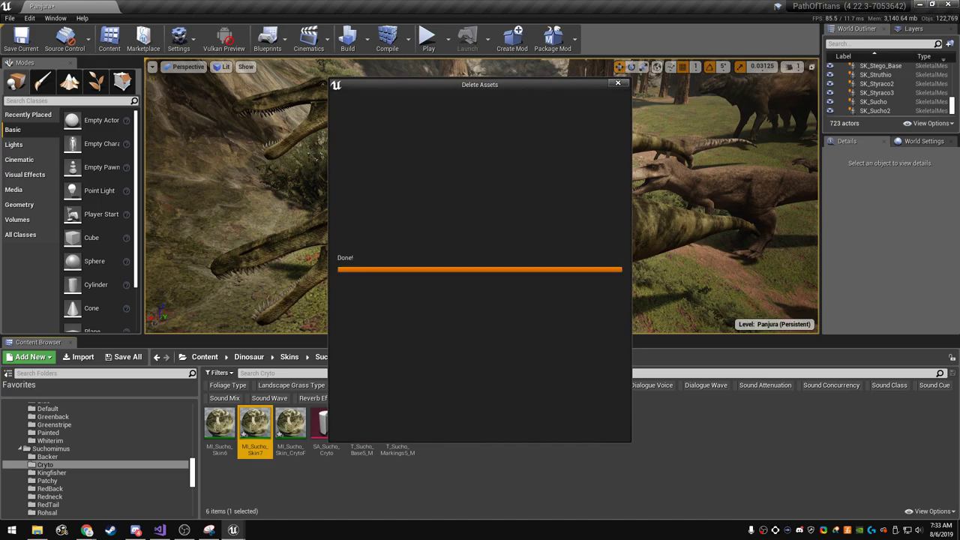
# - Rename MI_Sucho_Skin6 to MI_Sucho_Skin_Cryto
pyautogui.rightClick(220, 424)
pyautogui.click(255, 246)
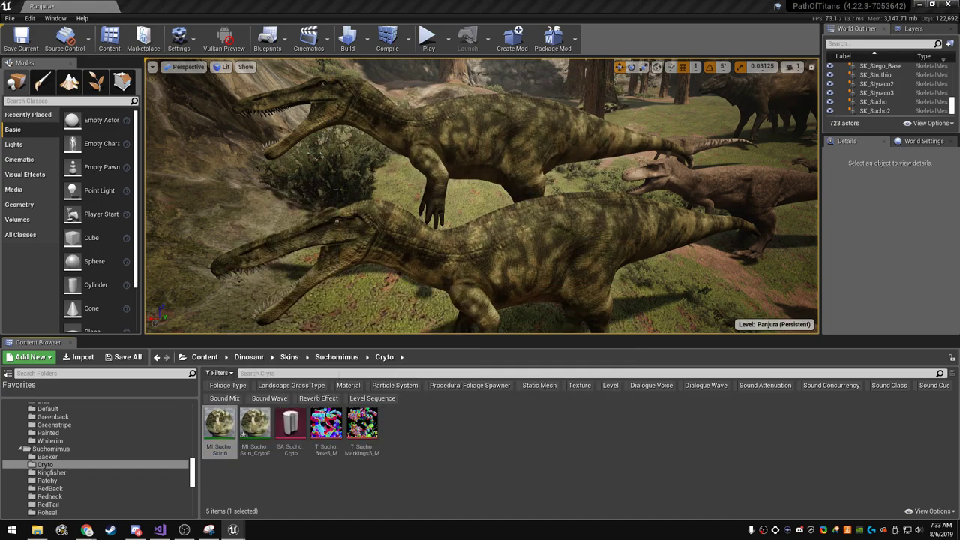
pyautogui.press('End')
pyautogui.press('BackSpace')
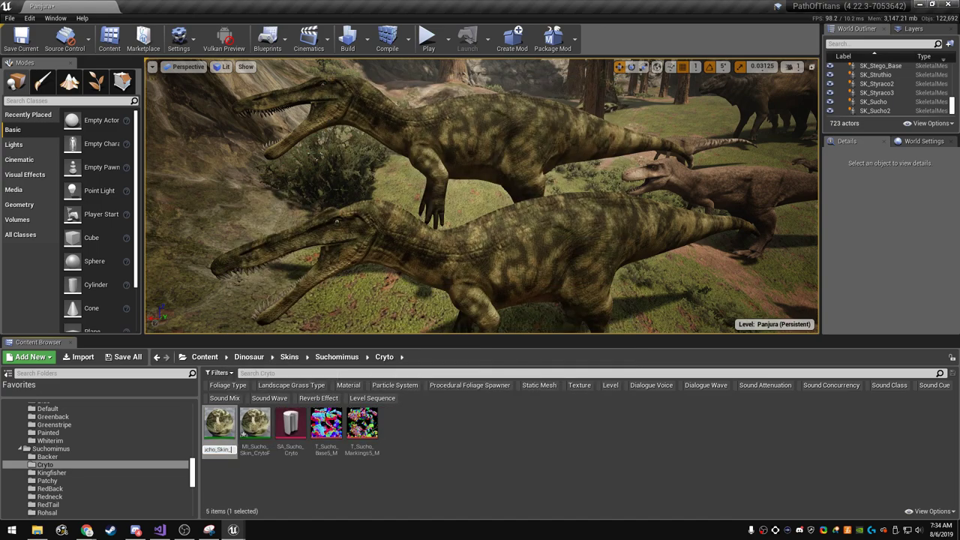
pyautogui.write('_Crytoo')
pyautogui.press('Return')
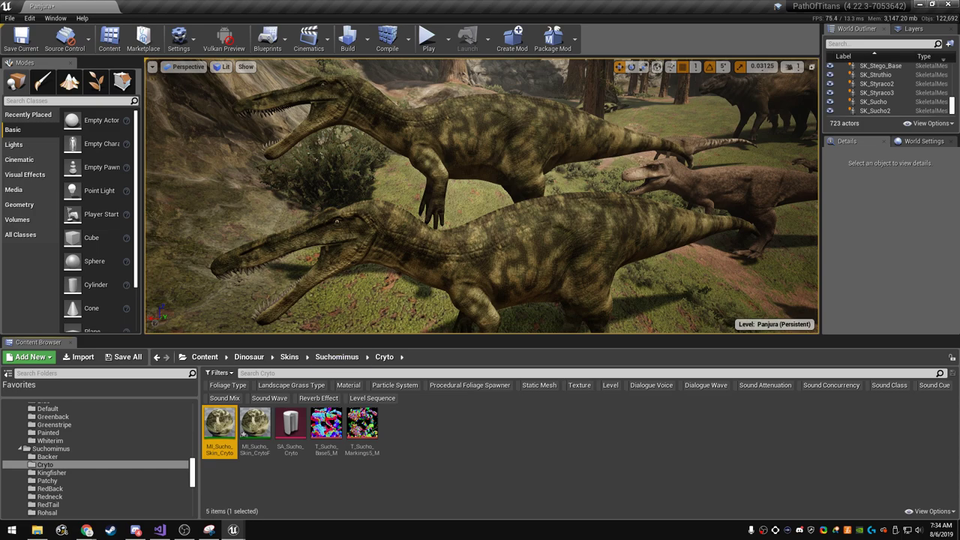
# - Apply MI_Sucho_Skin_CrytoF to the upper Suchomimus and view the scene full-screen
pyautogui.moveTo(255, 424); pyautogui.dragTo(544, 151)
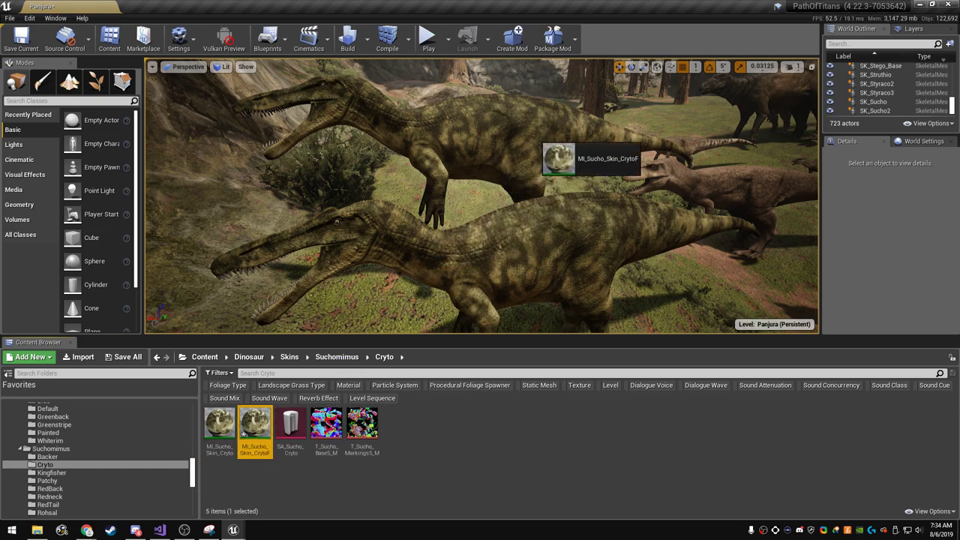
pyautogui.doubleClick(256, 424)
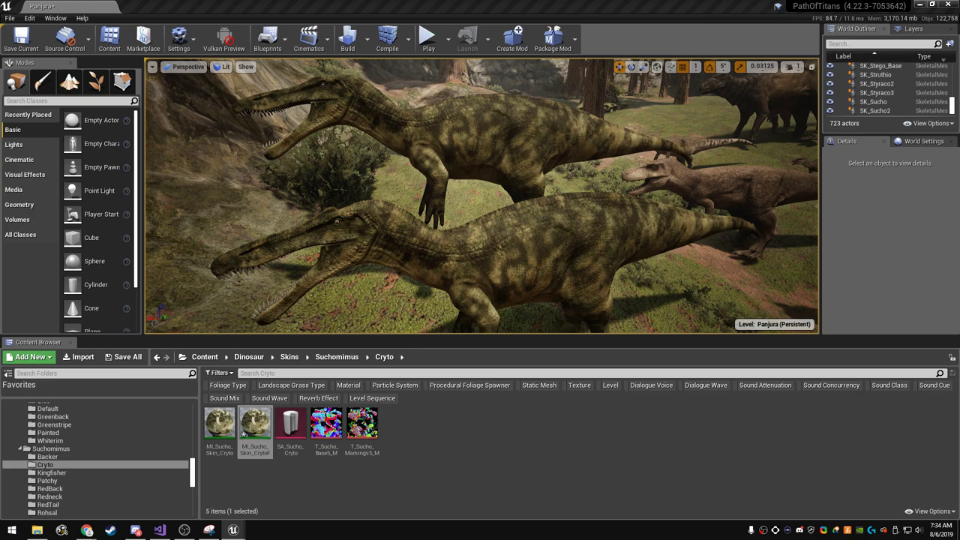
pyautogui.click(220, 424)
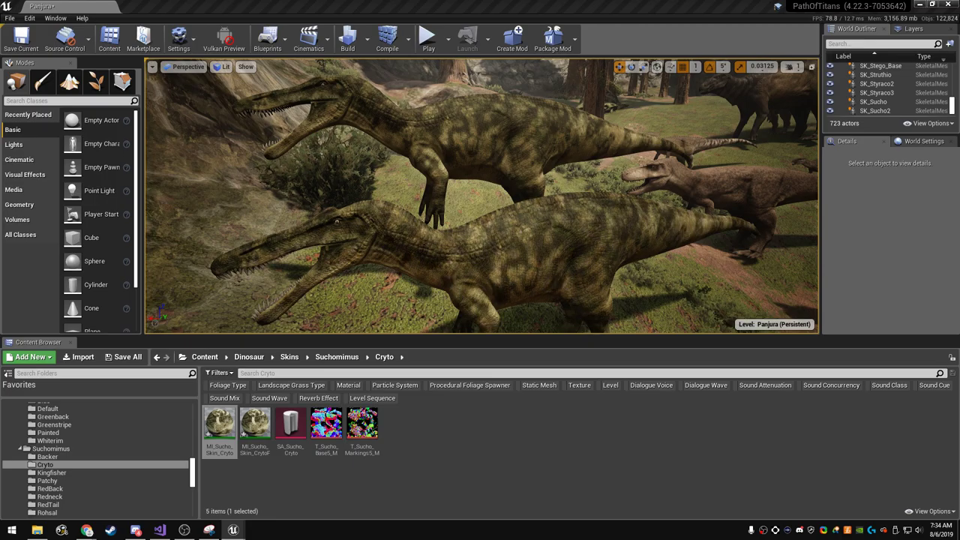
pyautogui.press('F11')
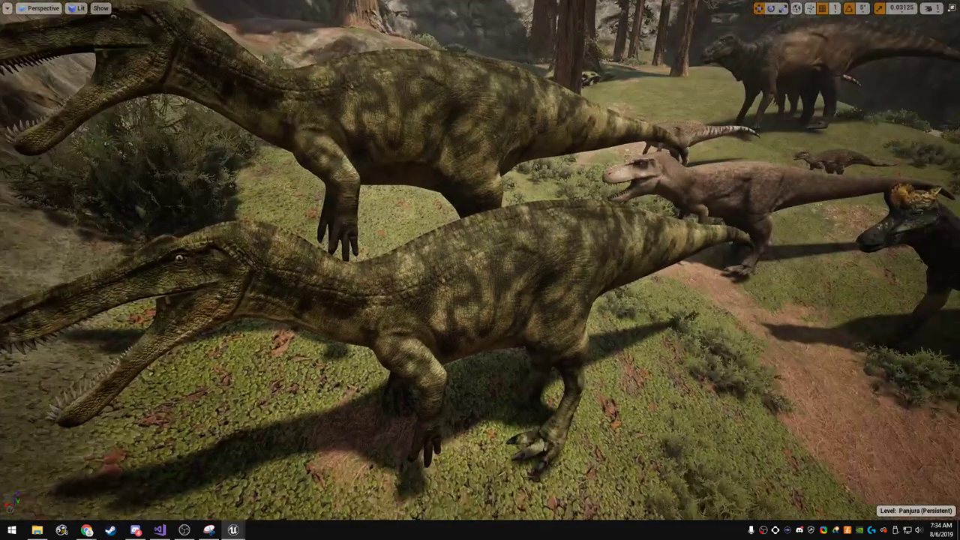
pyautogui.scroll(-3, 480, 270)
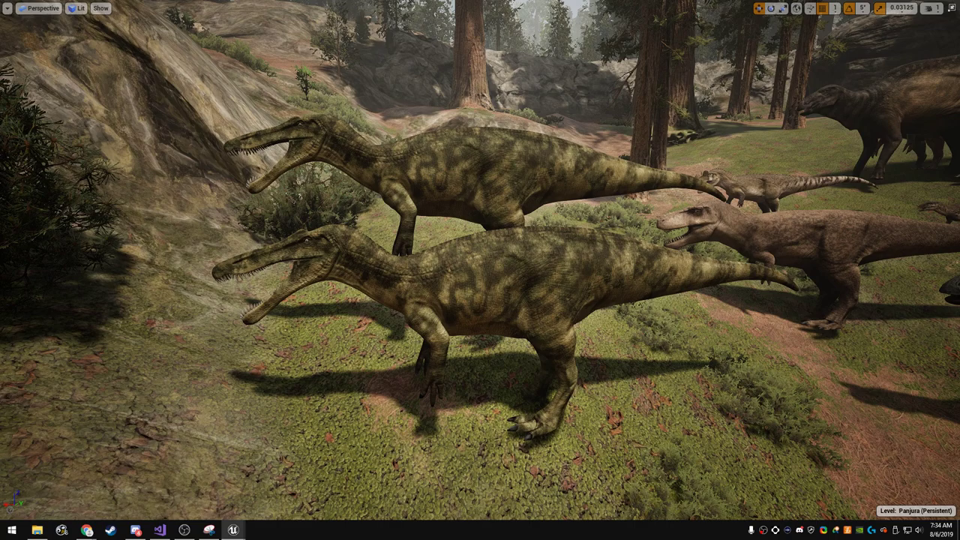
# - Open SA_Sucho_Cryto to show its SuchoRGB and SuchoMarkingsRGB masks and seven Color Types
pyautogui.click(87, 530)
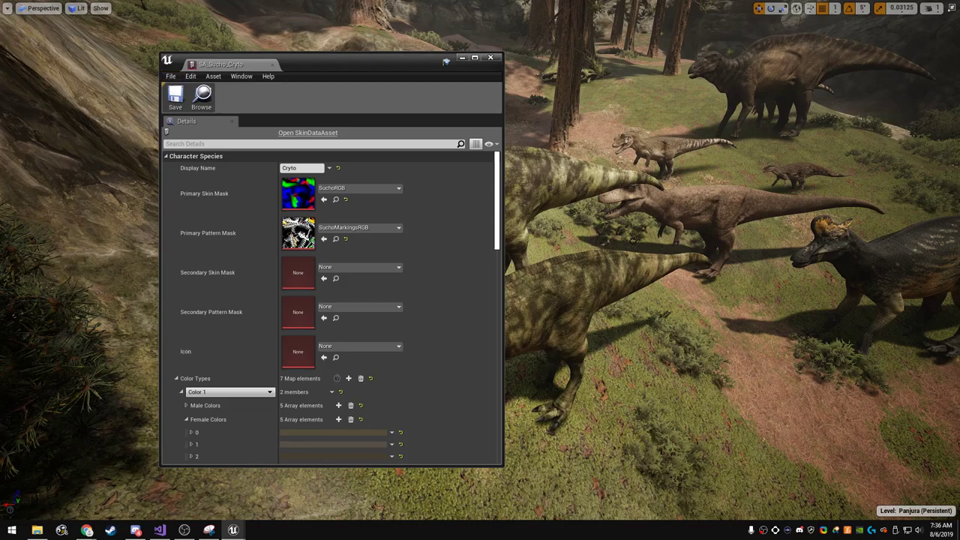
# - Move the data asset window to the top-left and make it taller
pyautogui.moveTo(351, 64); pyautogui.dragTo(233, 39)
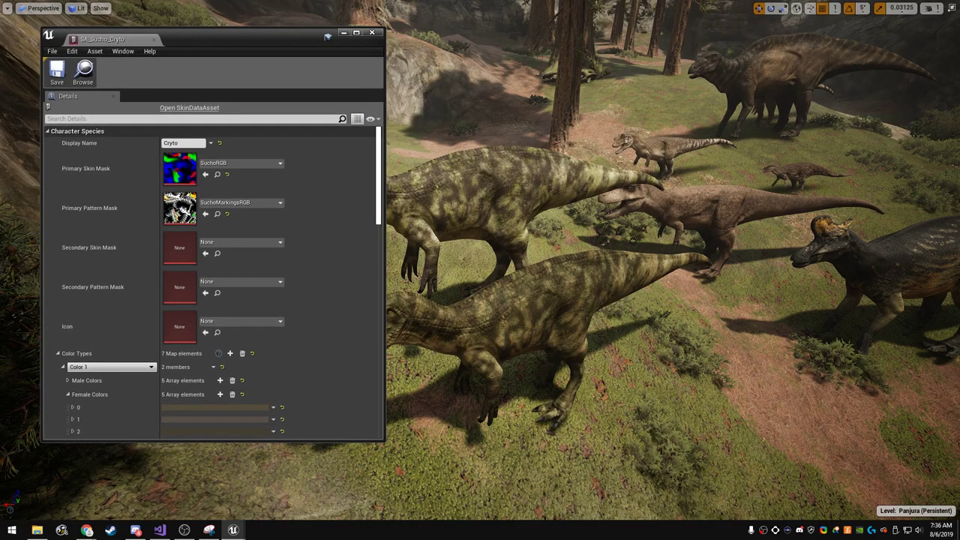
pyautogui.moveTo(255, 442); pyautogui.dragTo(255, 500)
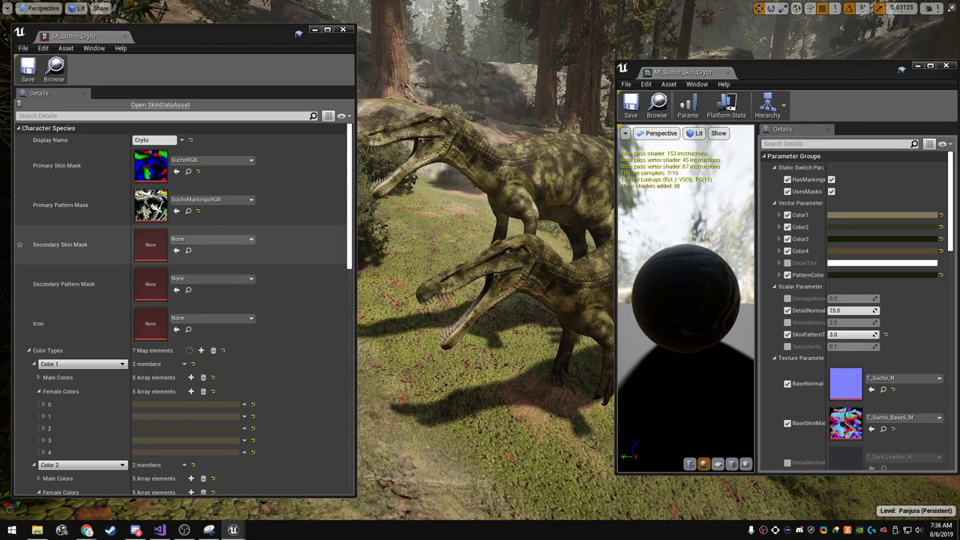
pyautogui.scroll(-3, 181, 316)
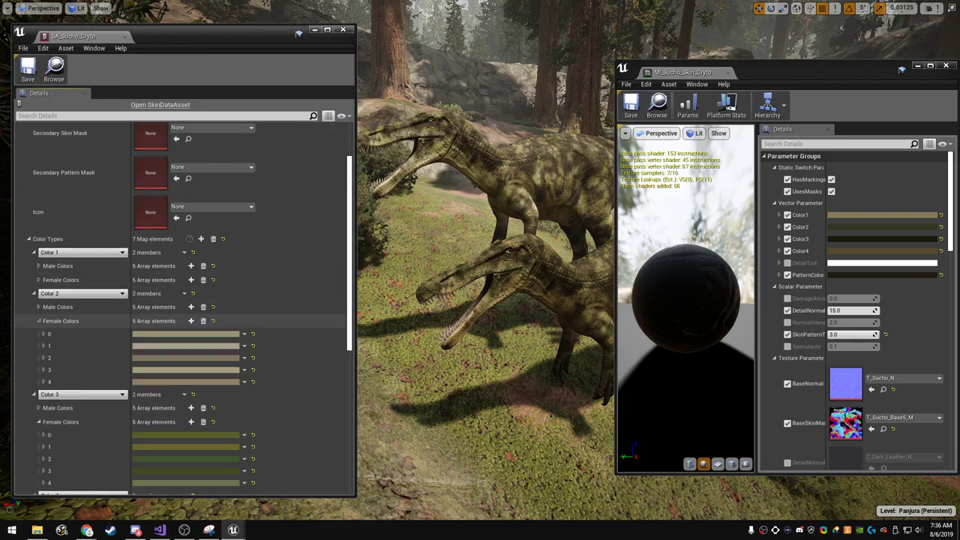
# - Collapse the Color 2, 3 and 4 Female Colors arrays and expand Color 5's
pyautogui.click(38, 321)
pyautogui.click(38, 362)
pyautogui.click(39, 403)
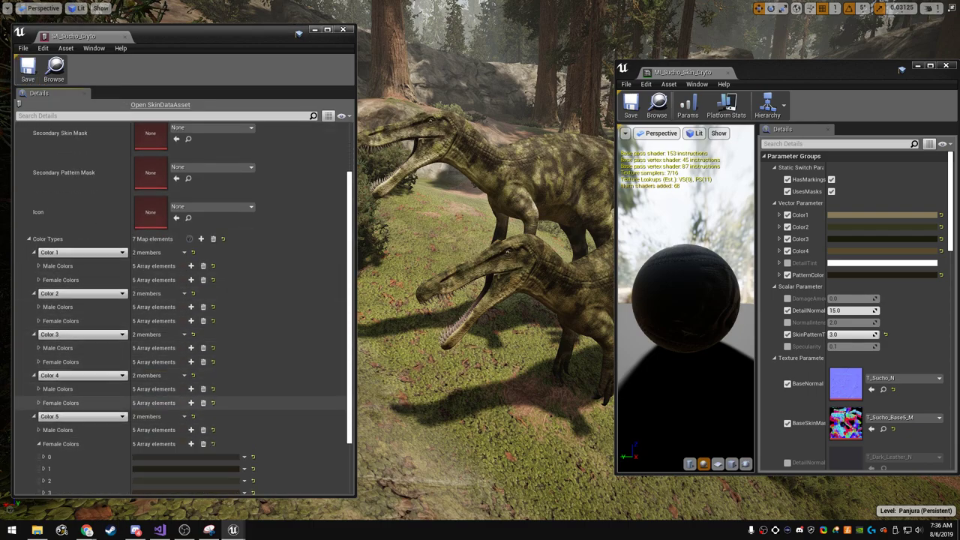
pyautogui.scroll(-1, 180, 315)
pyautogui.scroll(2, 180, 315)
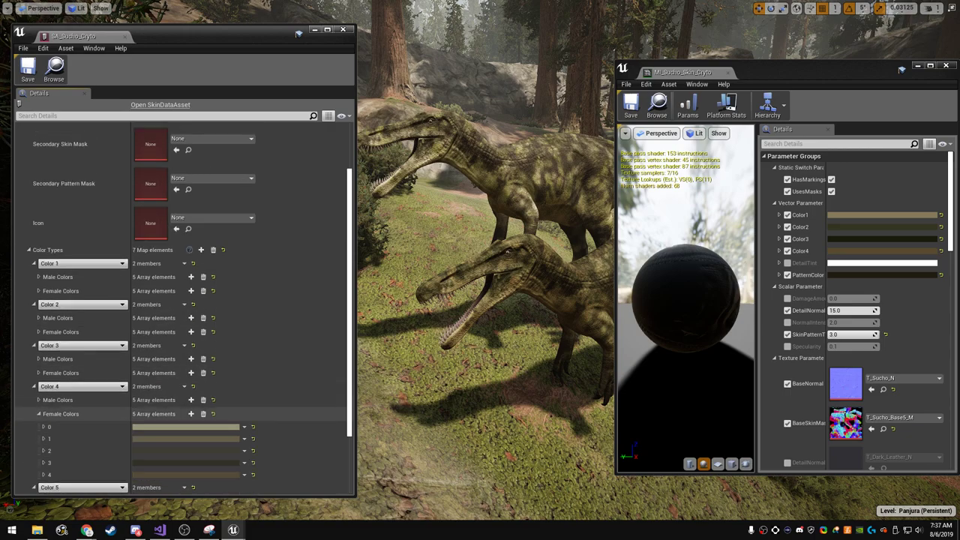
pyautogui.click(38, 414)
pyautogui.click(38, 454)
pyautogui.scroll(-2, 180, 375)
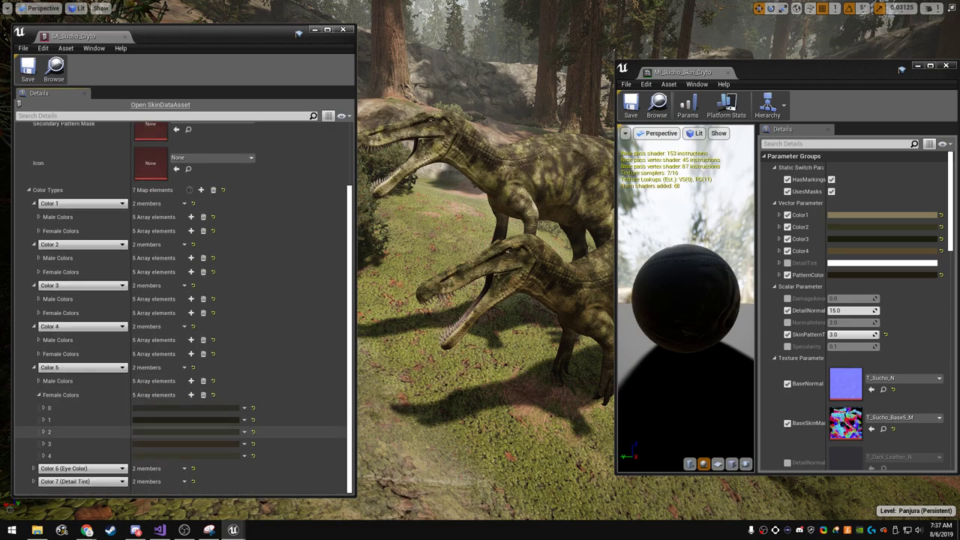
# - Copy Color 5's Male Colors list, then collapse Color 5's Female Colors and expand Color 4's
pyautogui.rightClick(69, 396)
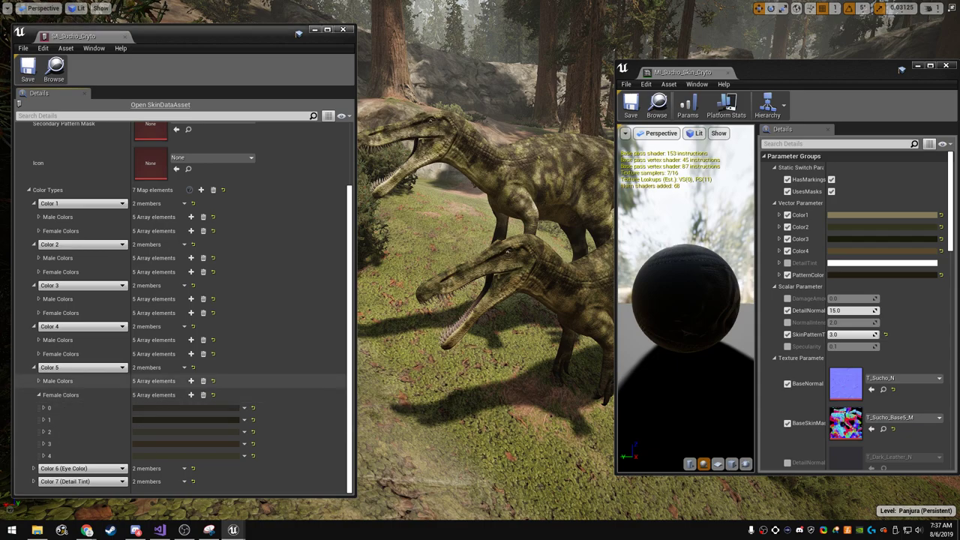
pyautogui.rightClick(67, 382)
pyautogui.click(90, 421)
pyautogui.click(38, 395)
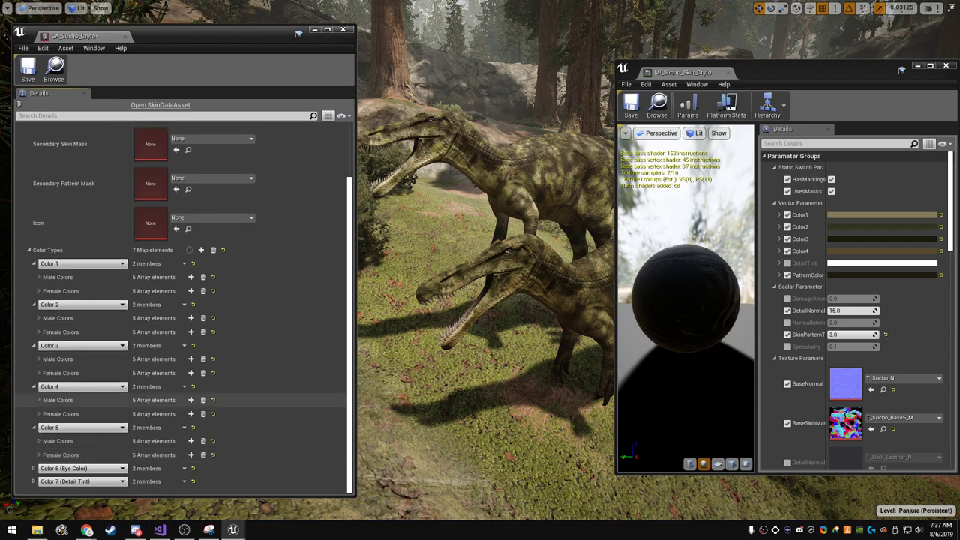
pyautogui.click(39, 414)
pyautogui.rightClick(60, 414)
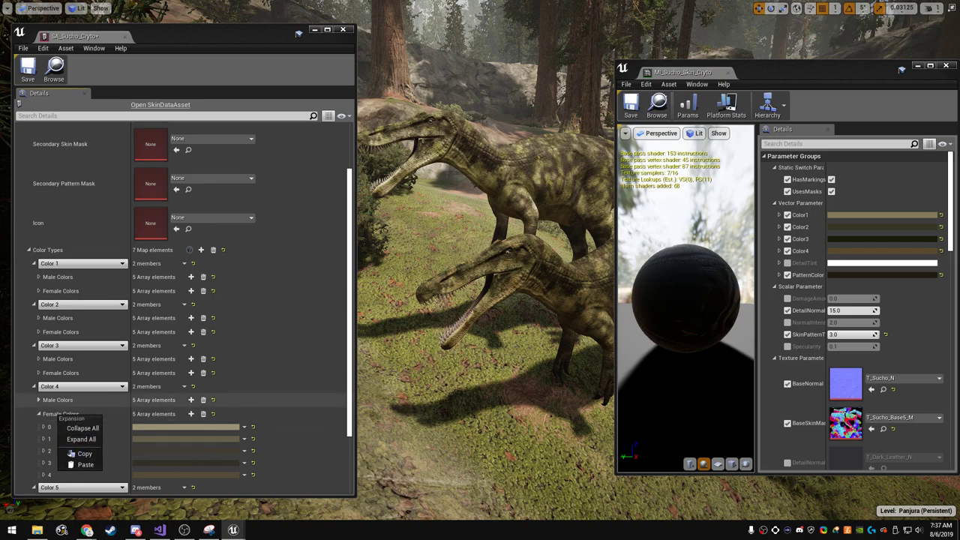
pyautogui.click(86, 466)
# - Collapse Color 4's Female Colors and expand the Male Colors arrays of Colors 1 to 4
pyautogui.click(38, 414)
pyautogui.click(38, 400)
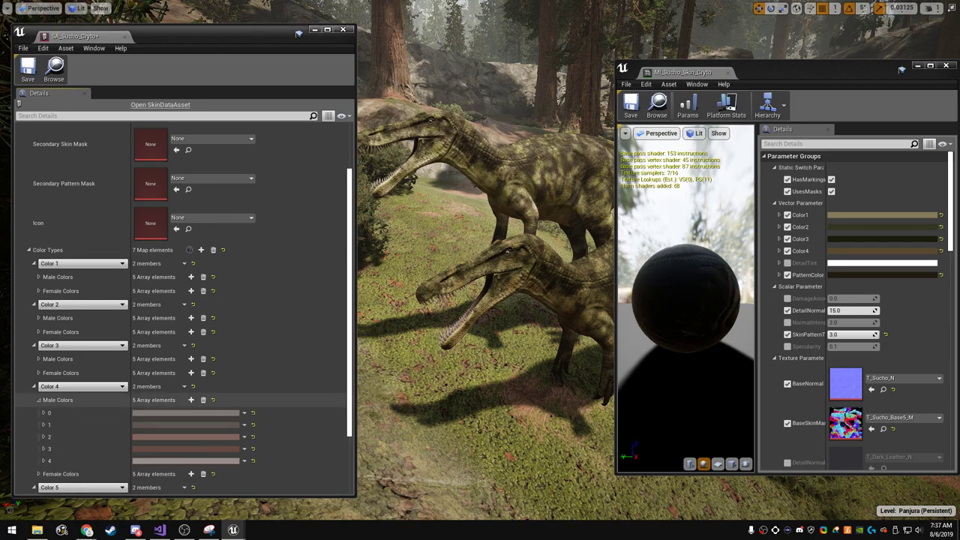
pyautogui.click(38, 277)
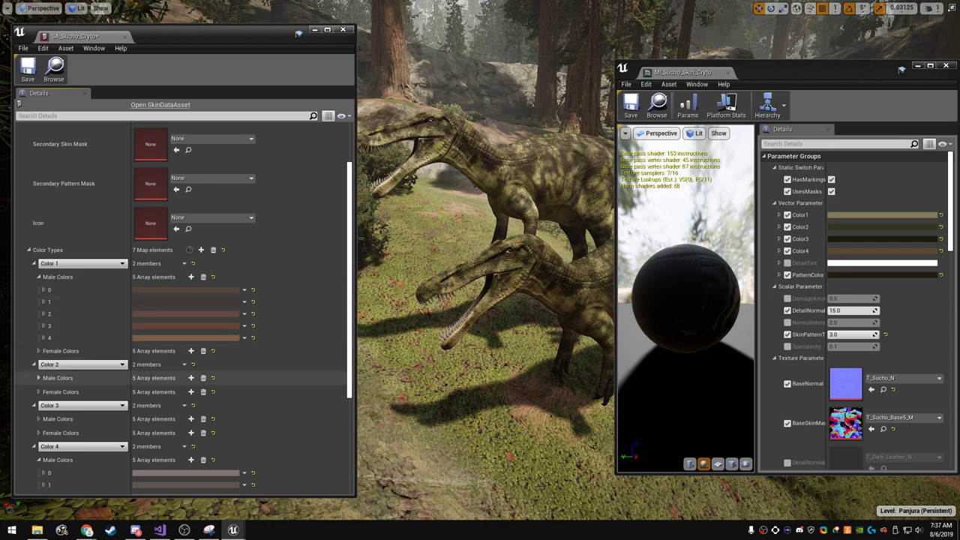
pyautogui.click(39, 378)
pyautogui.scroll(-2, 180, 375)
pyautogui.click(39, 399)
pyautogui.scroll(2, 45, 397)
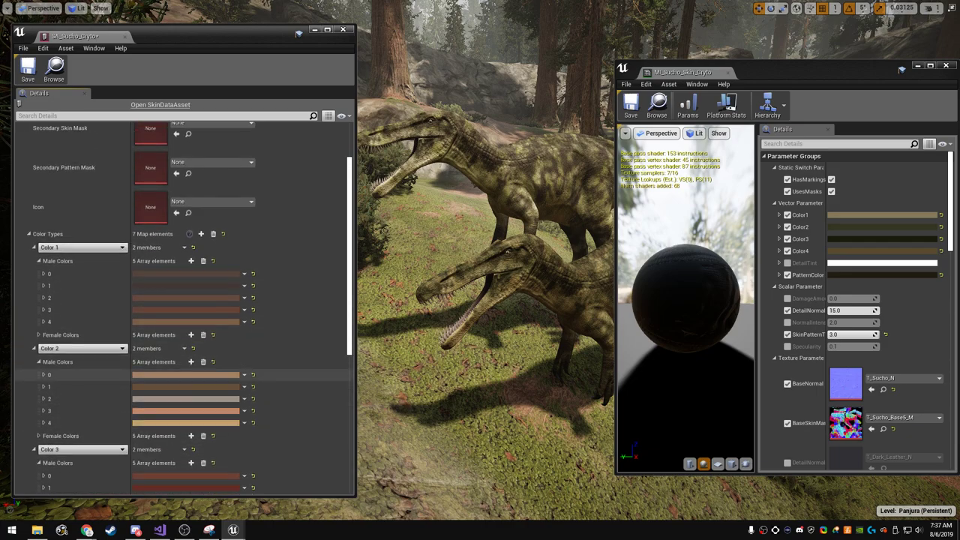
# - Copy the material's olive Color1 and paste it into every Color 1 Male Colors entry
pyautogui.rightClick(849, 215)
pyautogui.click(871, 253)
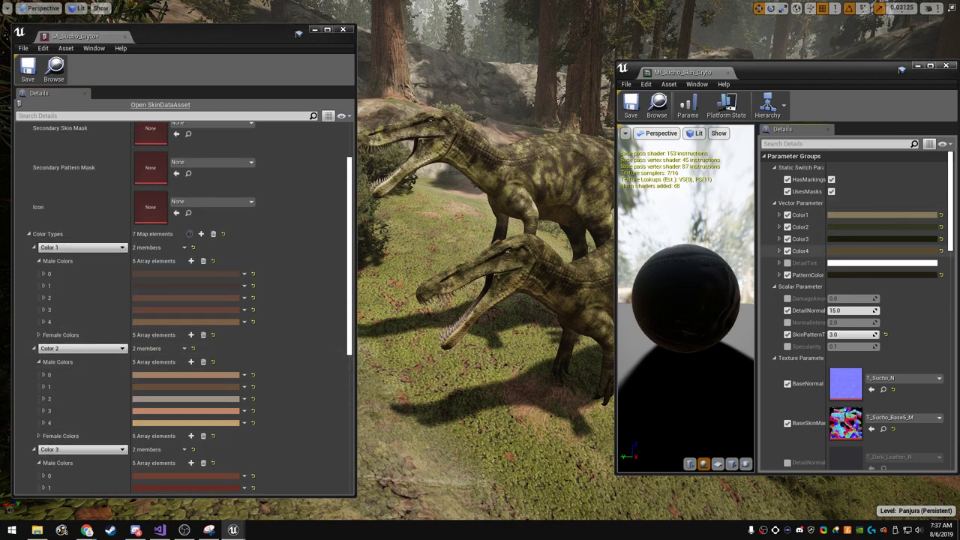
pyautogui.rightClick(224, 273)
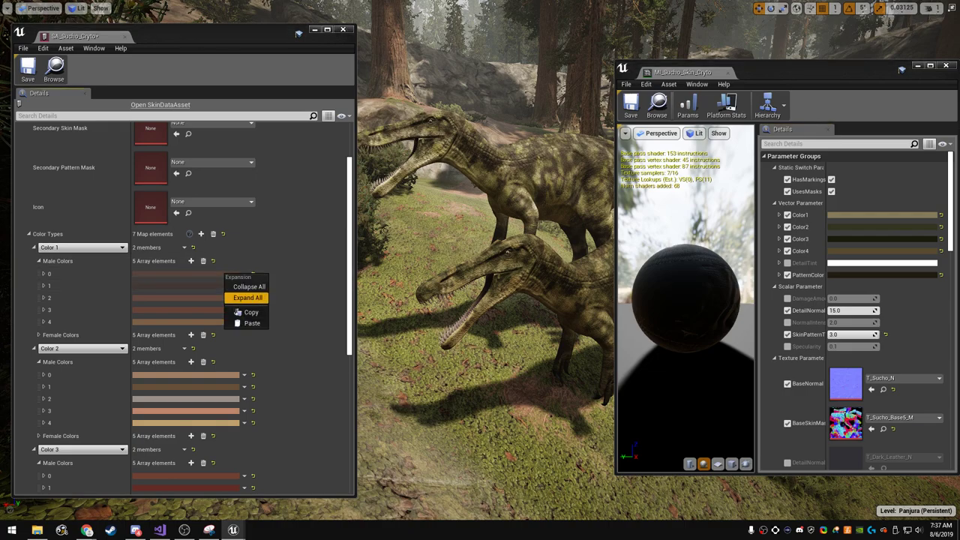
pyautogui.click(240, 324)
pyautogui.rightClick(224, 286)
pyautogui.click(229, 336)
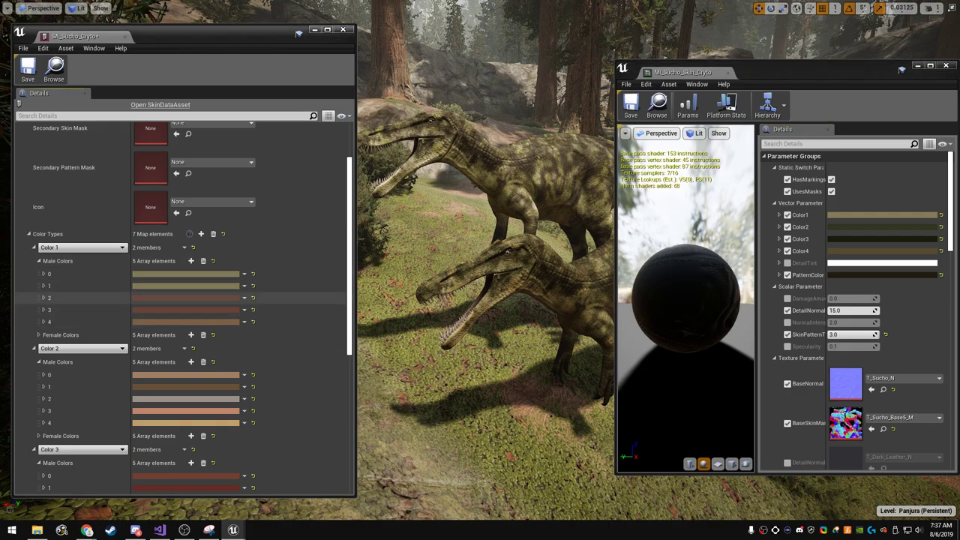
pyautogui.rightClick(224, 298)
pyautogui.click(229, 350)
pyautogui.rightClick(224, 310)
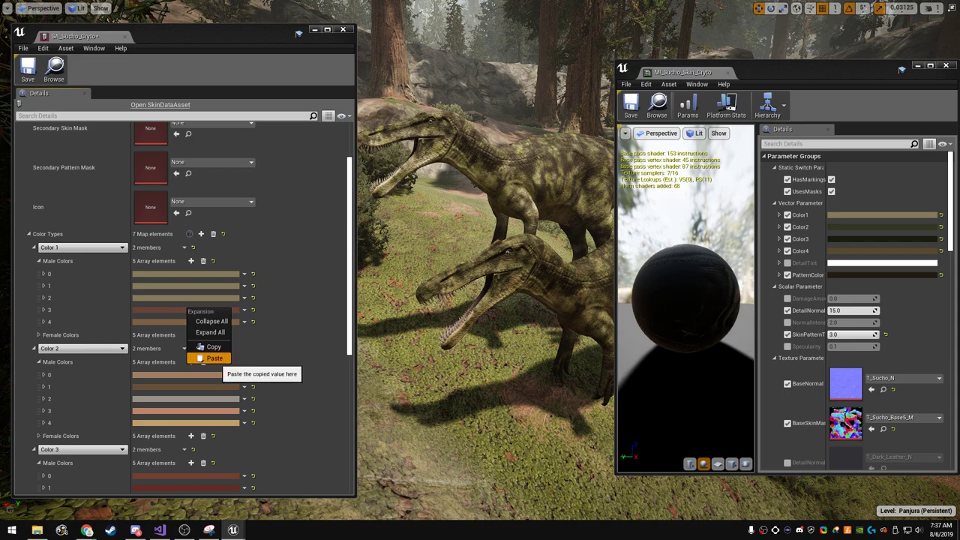
pyautogui.click(229, 362)
# - Slightly darken Color 1 male entry 2 in the Color Picker
pyautogui.click(188, 285)
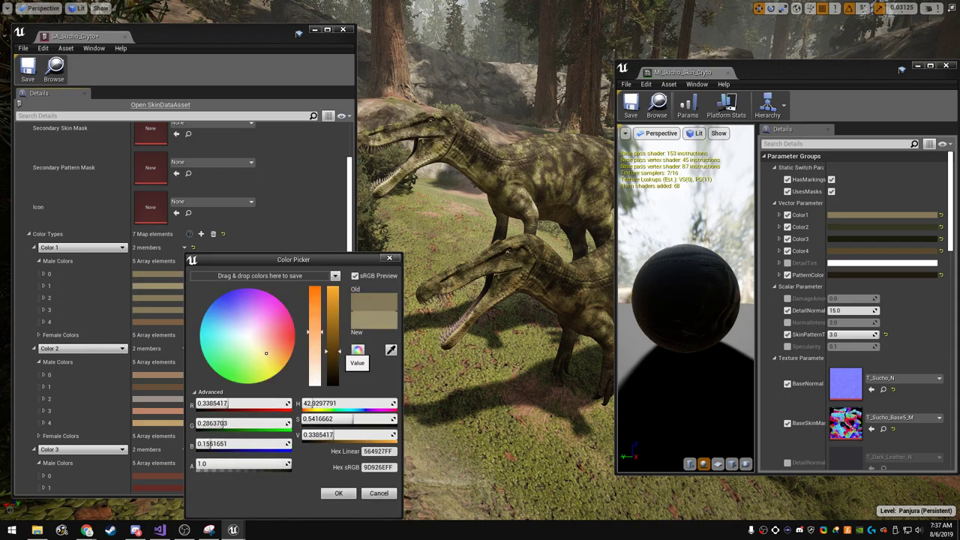
pyautogui.click(379, 493)
pyautogui.click(187, 298)
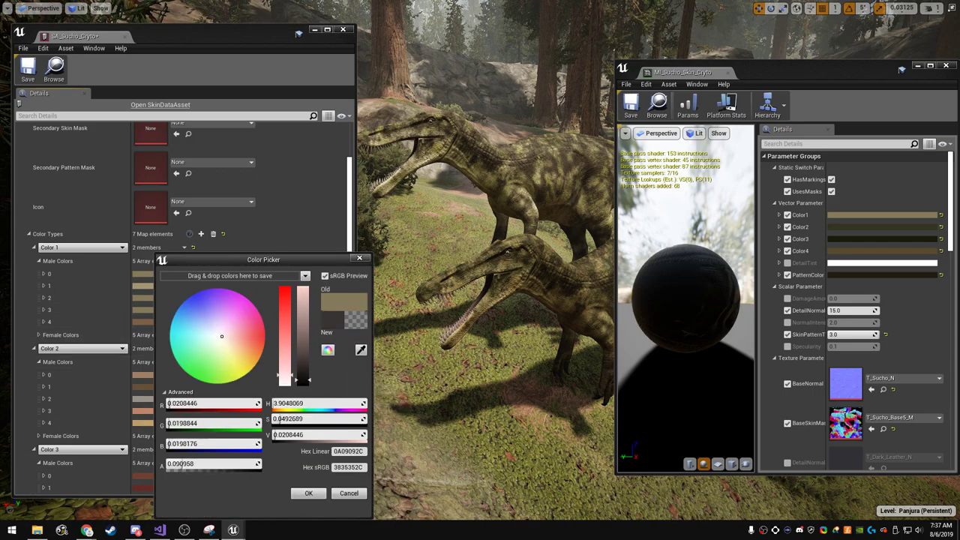
pyautogui.moveTo(303, 363); pyautogui.dragTo(302, 366)
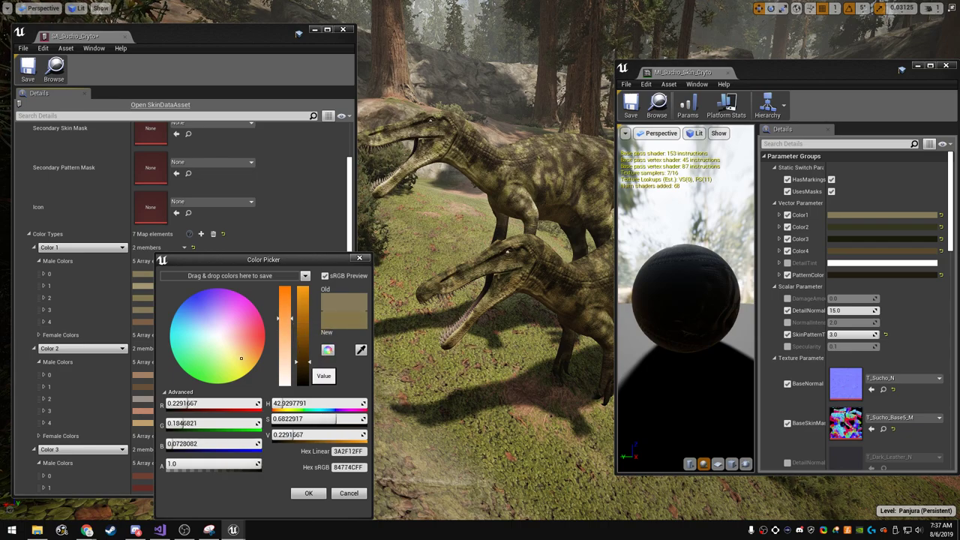
pyautogui.click(348, 493)
pyautogui.click(174, 297)
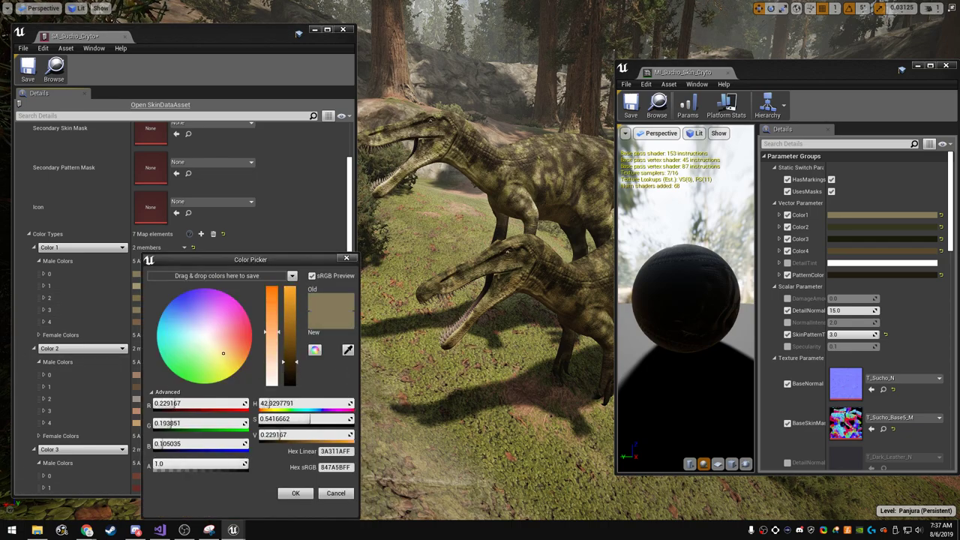
pyautogui.click(336, 493)
# - Paste the material's green into all five Color 2 Male Colors elements
pyautogui.scroll(-2, 202, 315)
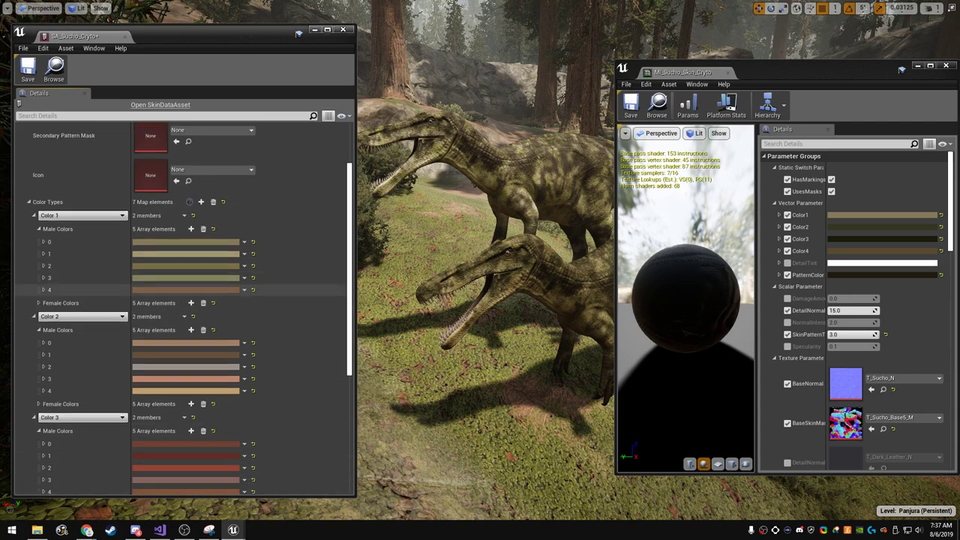
pyautogui.scroll(-1, 202, 314)
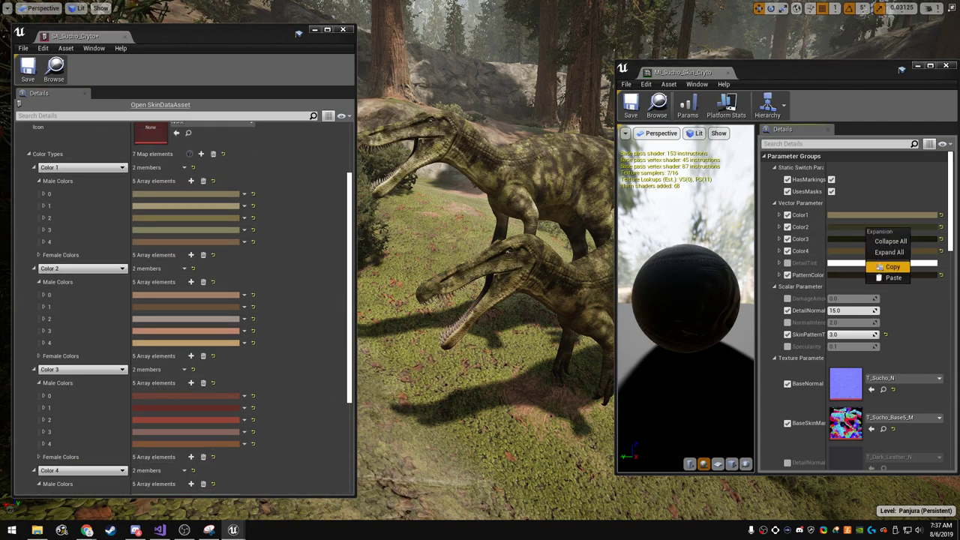
pyautogui.rightClick(180, 295)
pyautogui.click(196, 345)
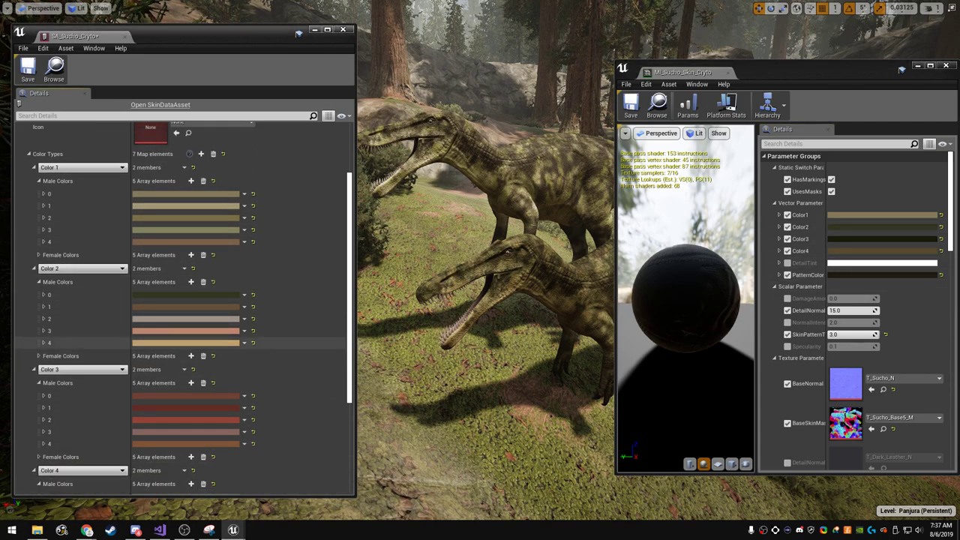
pyautogui.rightClick(181, 307)
pyautogui.click(195, 357)
pyautogui.rightClick(181, 319)
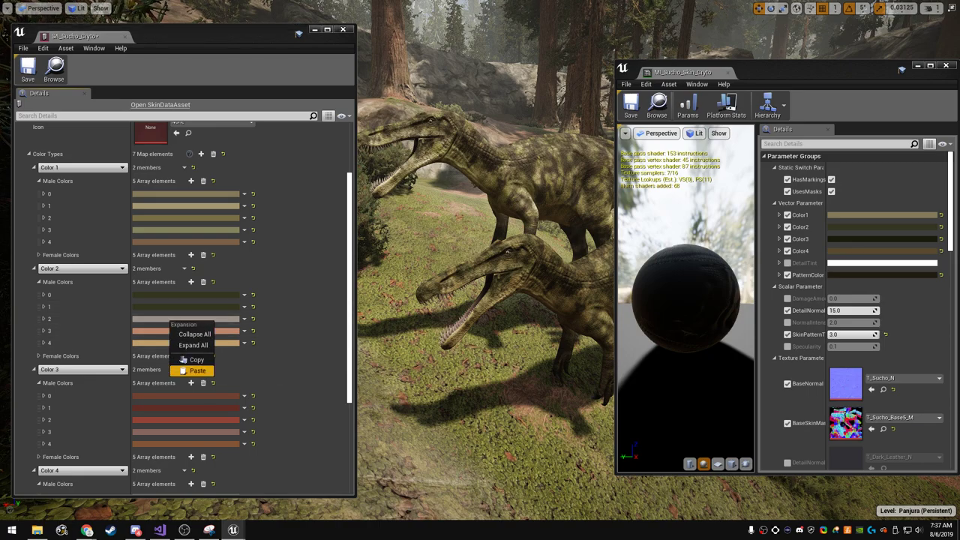
pyautogui.click(192, 370)
pyautogui.rightClick(165, 330)
pyautogui.click(191, 380)
pyautogui.rightClick(165, 343)
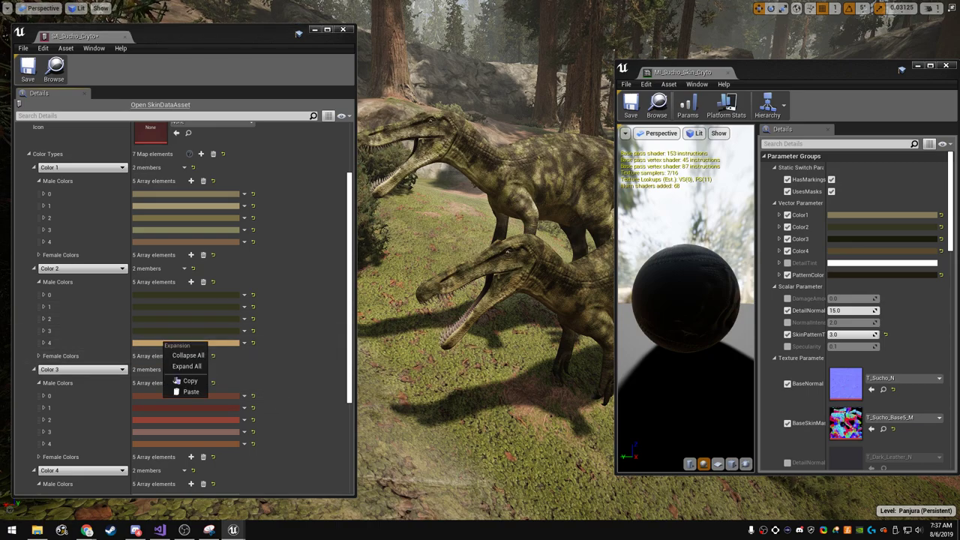
pyautogui.click(192, 391)
# - Shift one Color 2 element toward orange-brown and make the next more saturated
pyautogui.click(173, 307)
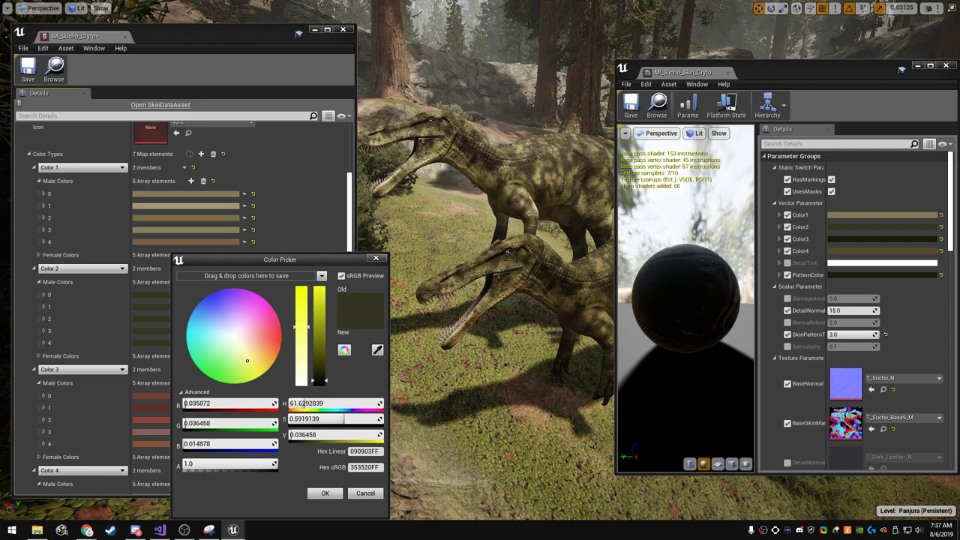
pyautogui.moveTo(304, 404); pyautogui.dragTo(329, 377)
pyautogui.press('Escape')
pyautogui.click(172, 318)
pyautogui.moveTo(304, 328); pyautogui.dragTo(304, 321)
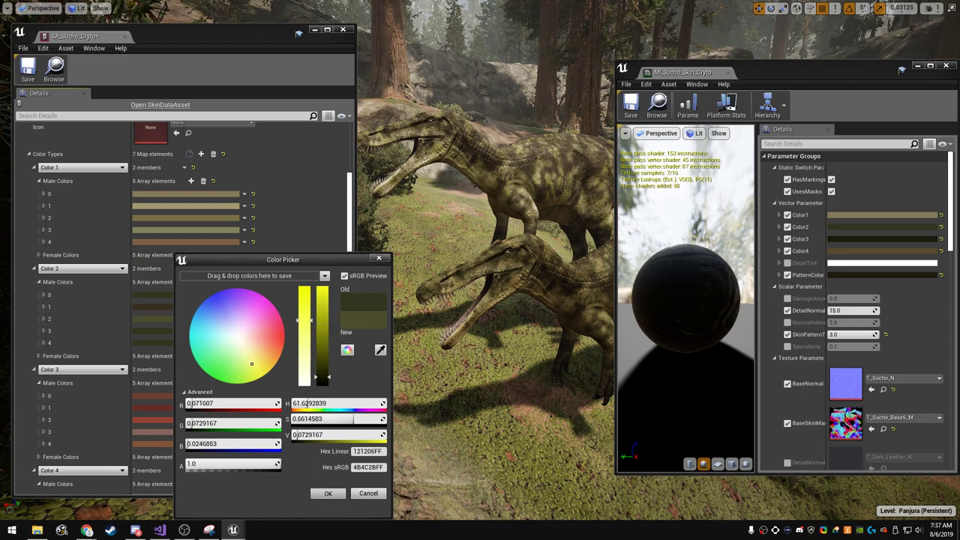
pyautogui.press('Escape')
# - Darken another Color 2 element toward yellow-green and desaturate the last toward grey-brown
pyautogui.click(150, 331)
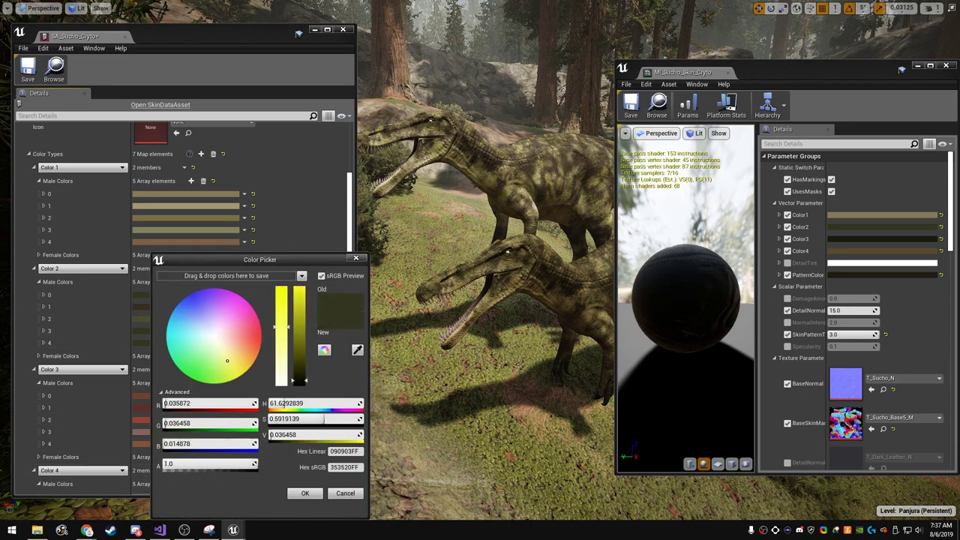
pyautogui.moveTo(227, 361); pyautogui.dragTo(227, 366)
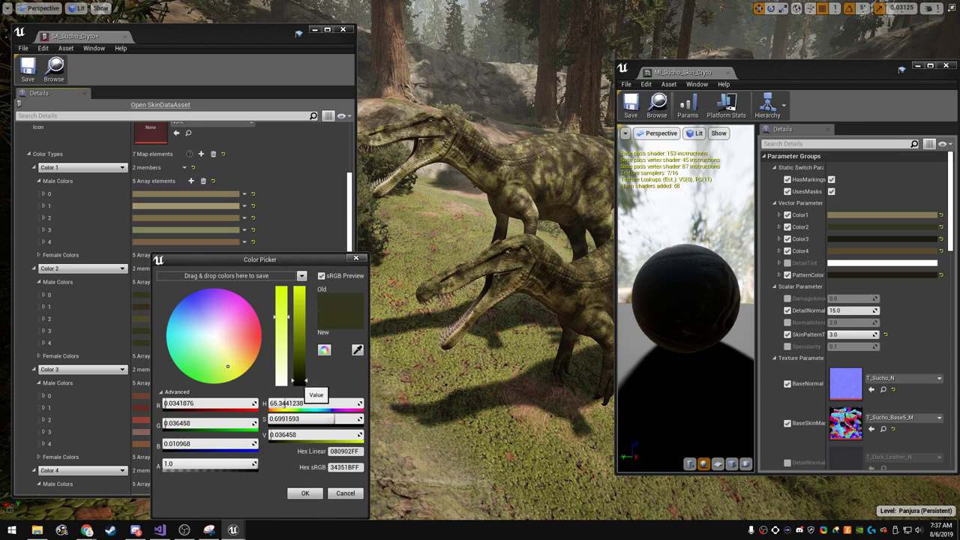
pyautogui.moveTo(304, 382); pyautogui.dragTo(304, 382)
pyautogui.press('Escape')
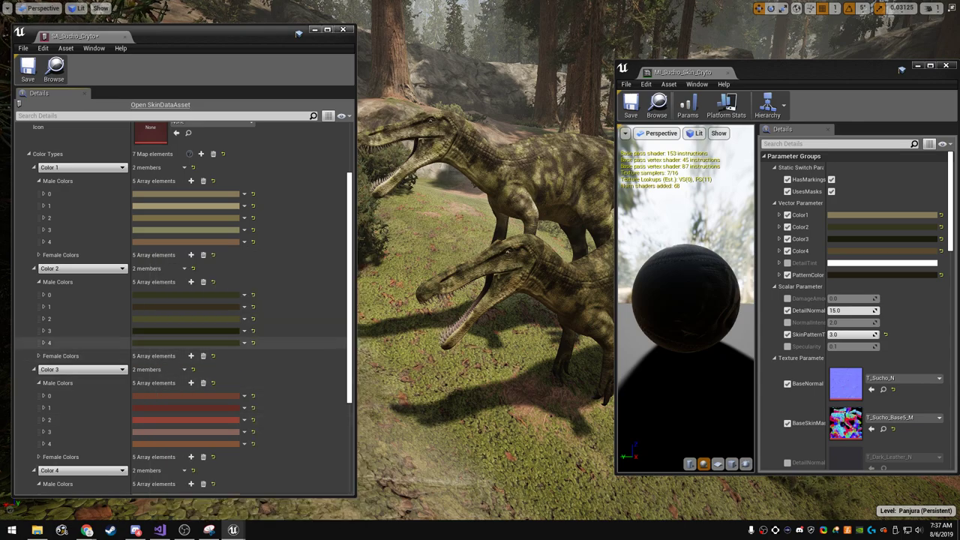
pyautogui.click(148, 342)
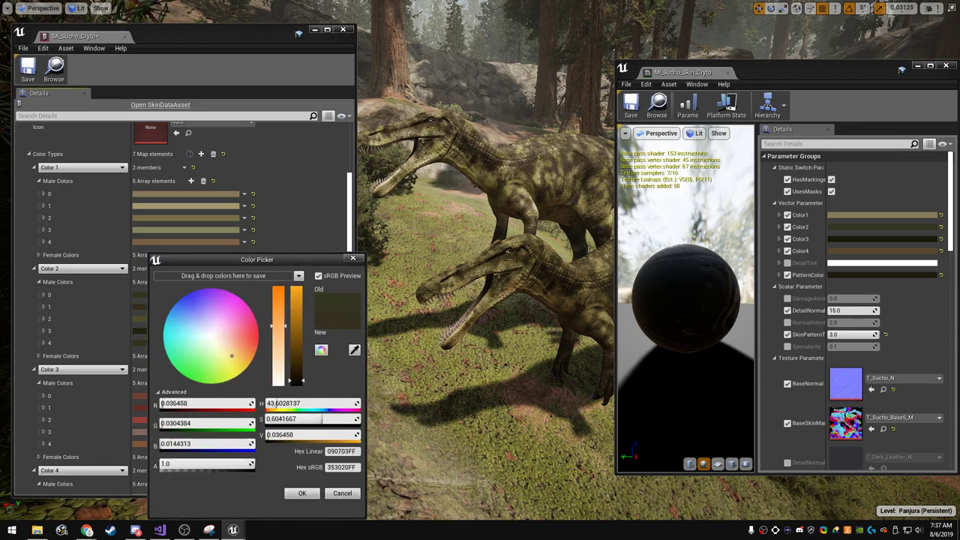
pyautogui.moveTo(232, 356); pyautogui.dragTo(226, 350)
pyautogui.press('Escape')
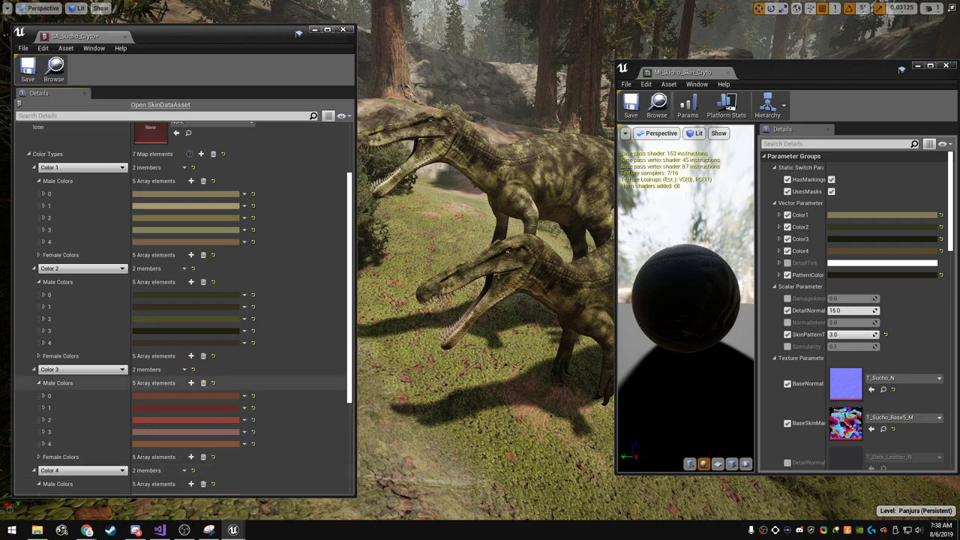
pyautogui.scroll(-5, 184, 300)
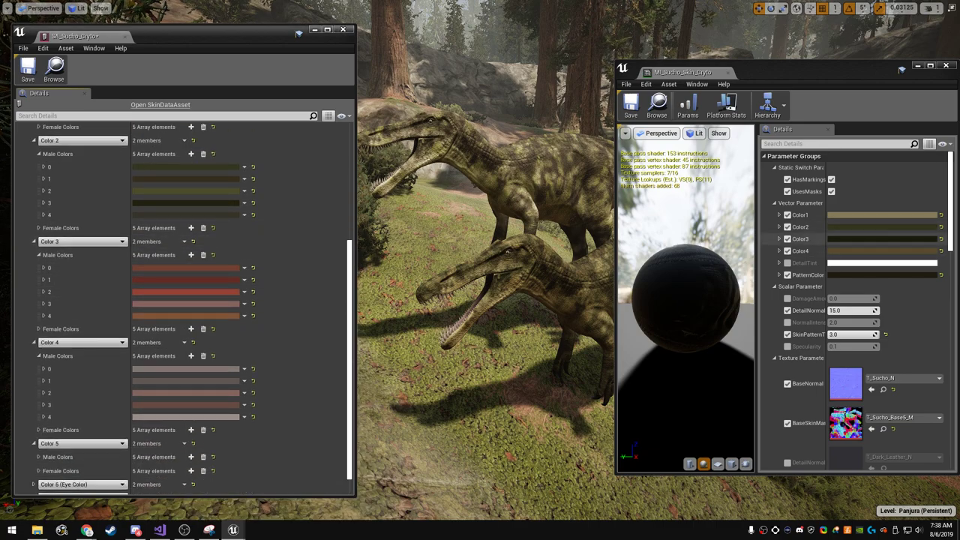
# - Copy the material's Color3 into Color 3 element 0, brightening and desaturating it slightly
pyautogui.rightClick(885, 240)
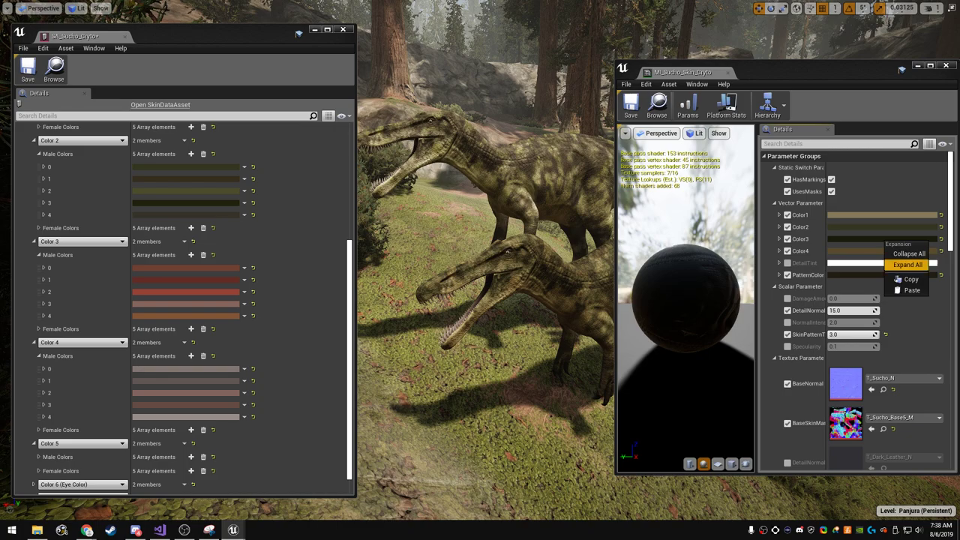
pyautogui.click(911, 279)
pyautogui.rightClick(192, 267)
pyautogui.click(222, 311)
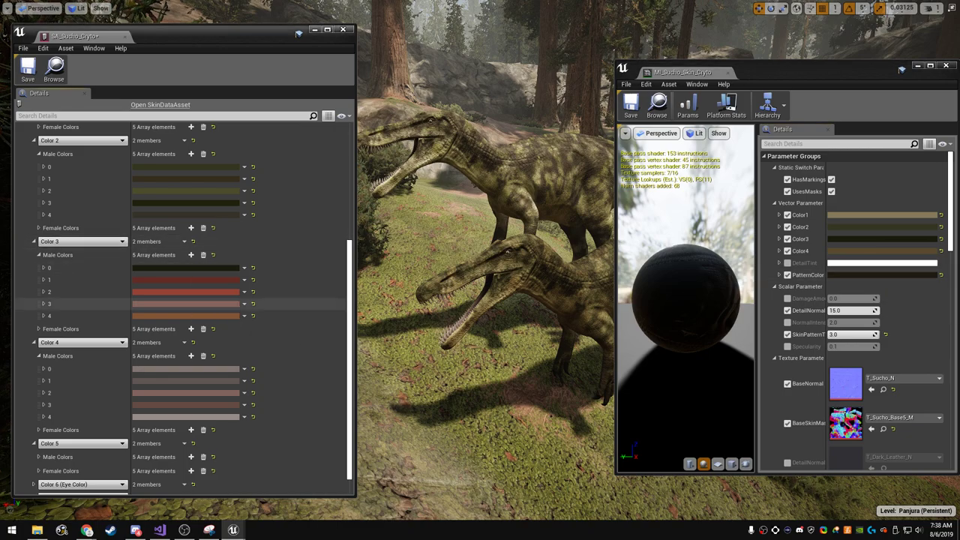
pyautogui.click(186, 268)
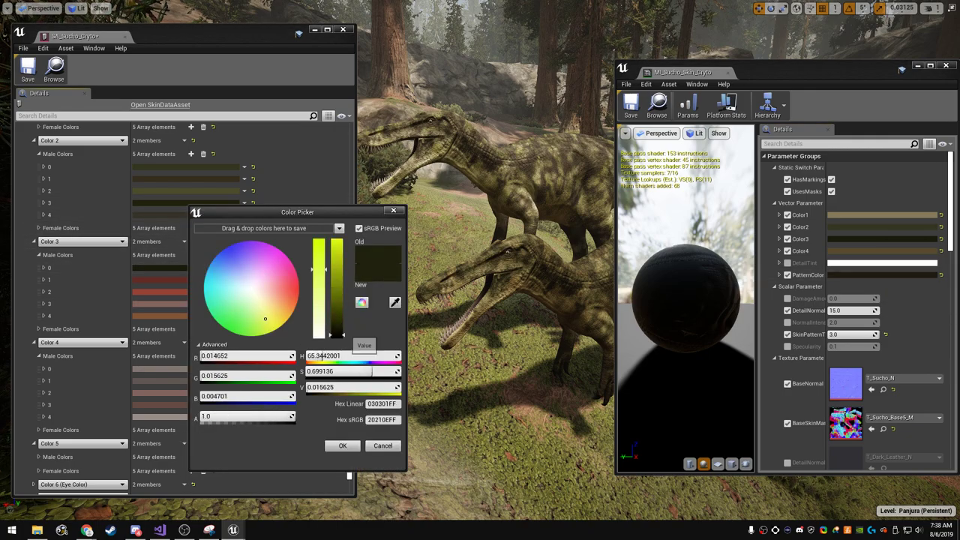
pyautogui.moveTo(336, 335); pyautogui.dragTo(336, 331)
pyautogui.moveTo(319, 270); pyautogui.dragTo(319, 275)
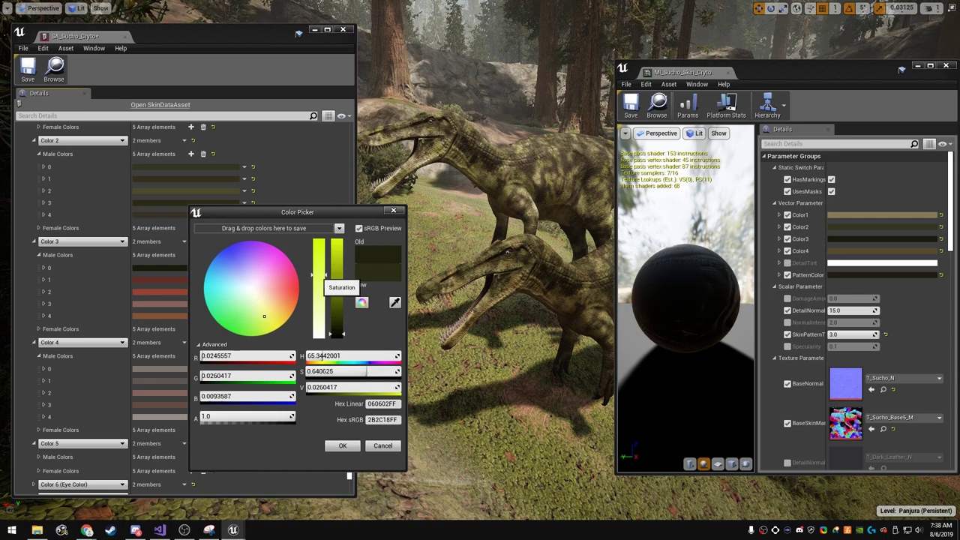
pyautogui.click(342, 446)
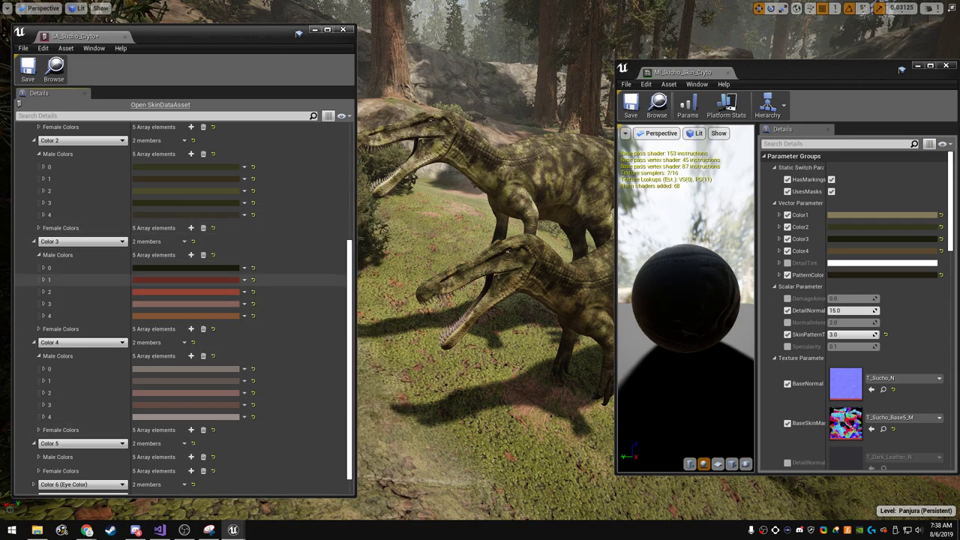
# - Paste the dark green Color3 into Color 3 Male Colors elements 1 through 4
pyautogui.rightClick(171, 280)
pyautogui.click(196, 329)
pyautogui.rightClick(171, 292)
pyautogui.click(196, 341)
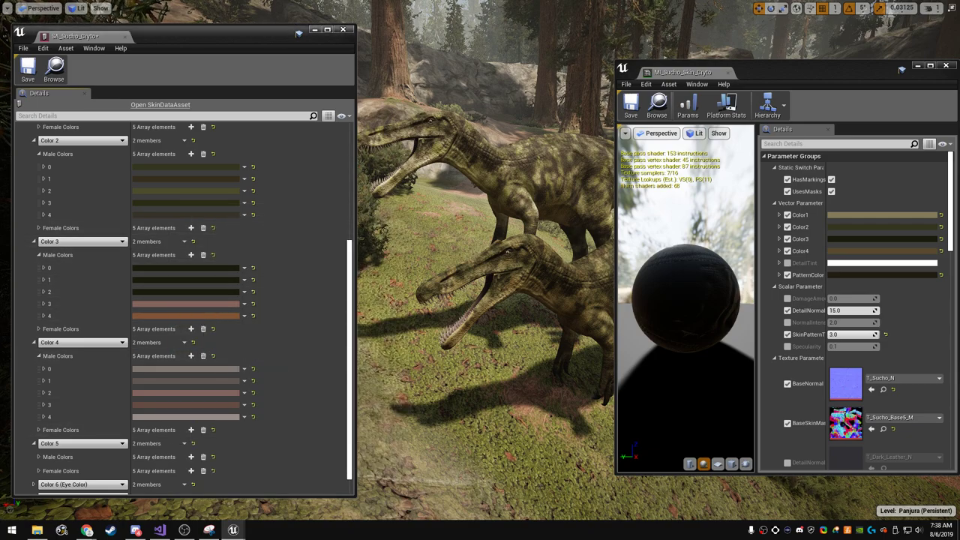
pyautogui.rightClick(171, 303)
pyautogui.click(195, 354)
pyautogui.rightClick(180, 316)
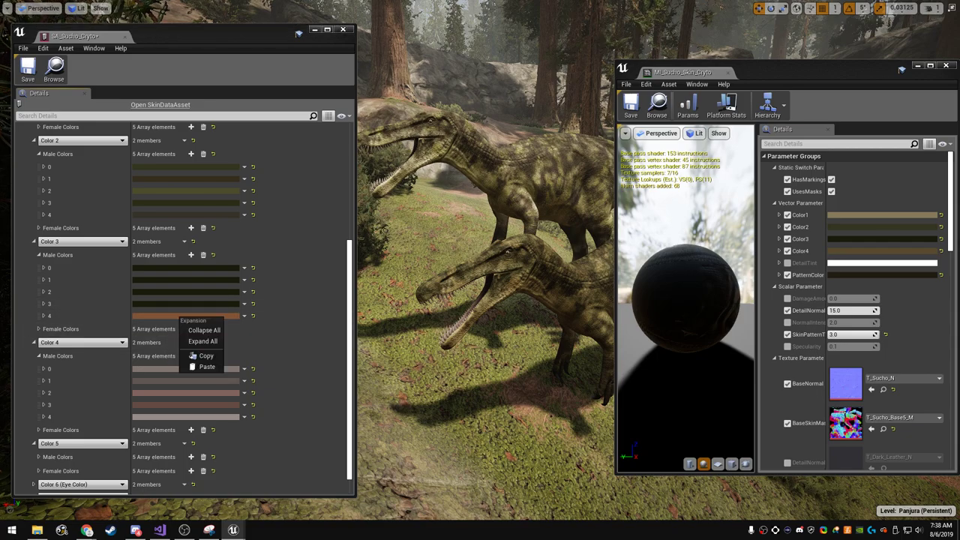
pyautogui.click(205, 367)
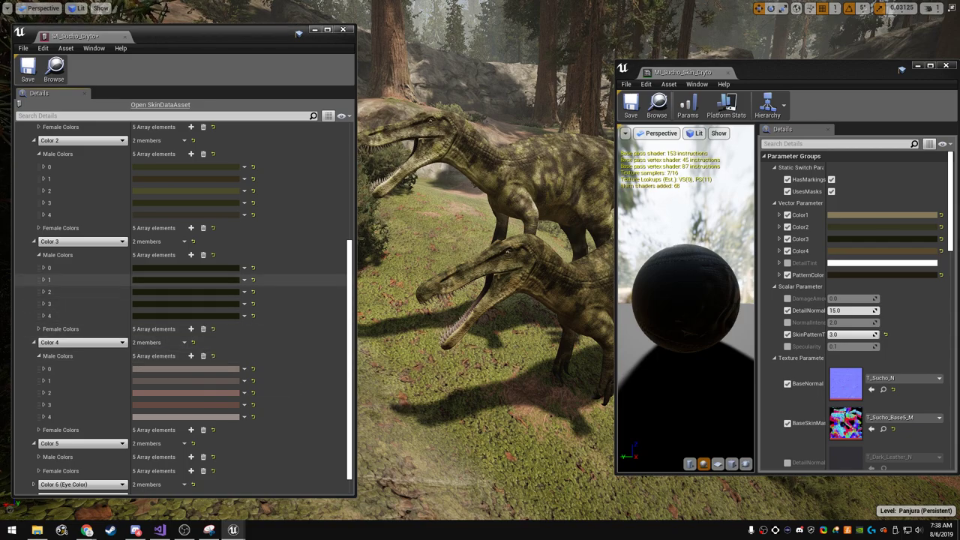
# - Brighten Color 3 element 1 slightly and shift element 2 to a brownish shade
pyautogui.click(171, 279)
pyautogui.moveTo(319, 383); pyautogui.dragTo(320, 380)
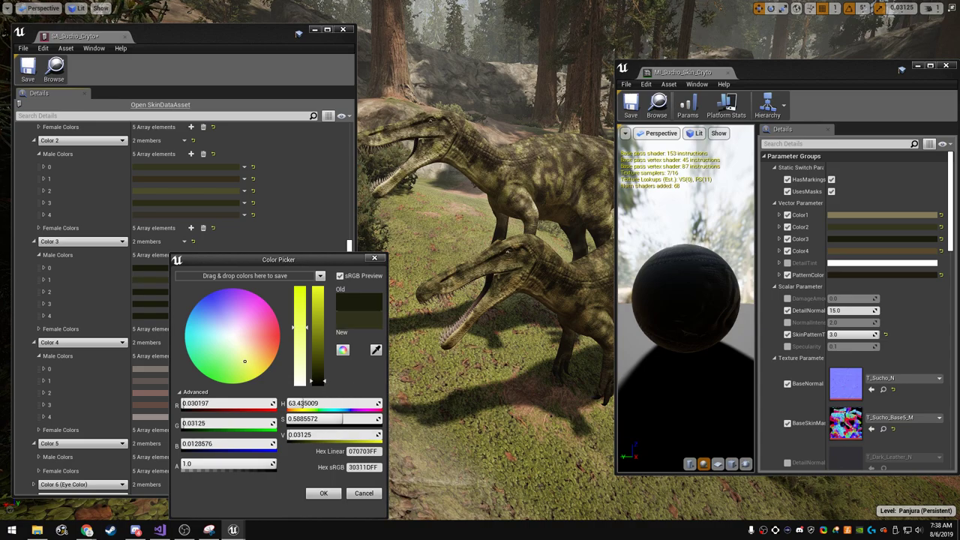
pyautogui.click(323, 493)
pyautogui.click(174, 291)
pyautogui.moveTo(301, 328); pyautogui.dragTo(301, 316)
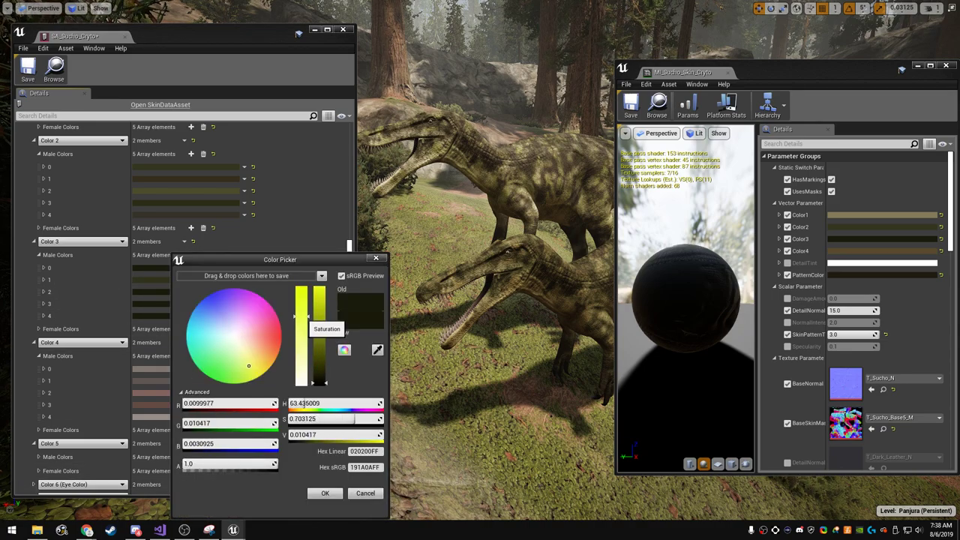
pyautogui.moveTo(301, 403); pyautogui.dragTo(320, 381)
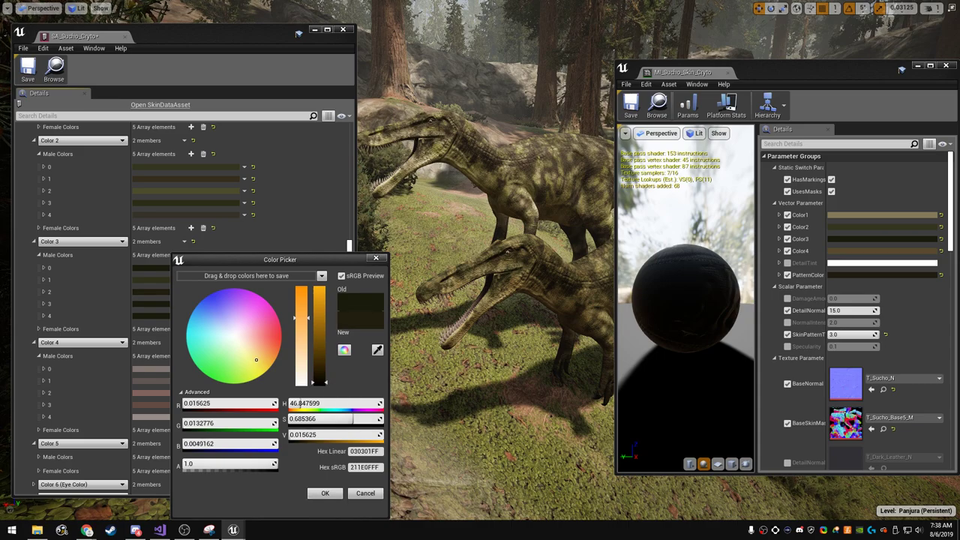
pyautogui.moveTo(301, 318); pyautogui.dragTo(301, 329)
pyautogui.click(325, 493)
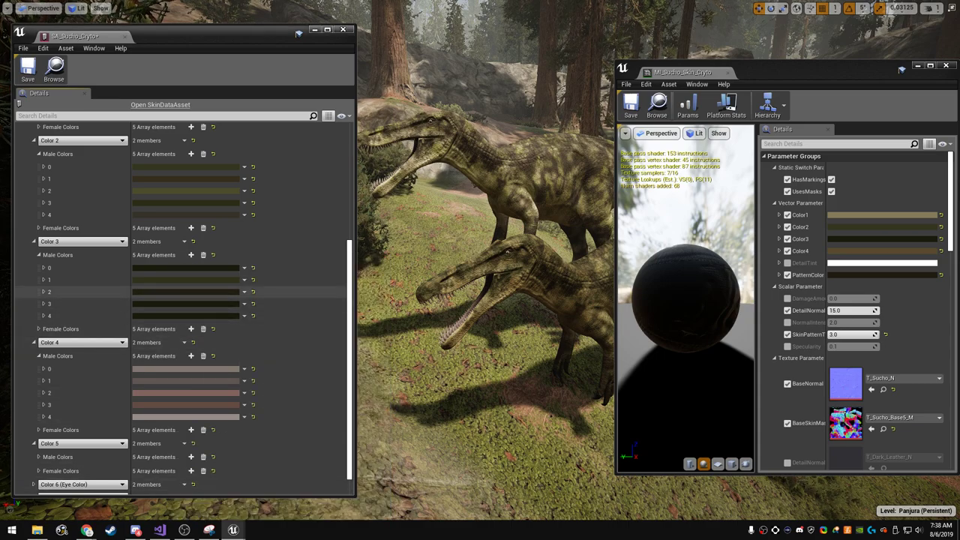
# - Brighten Color 3 elements 3 and 4, returning element 3's hue to olive green
pyautogui.click(187, 303)
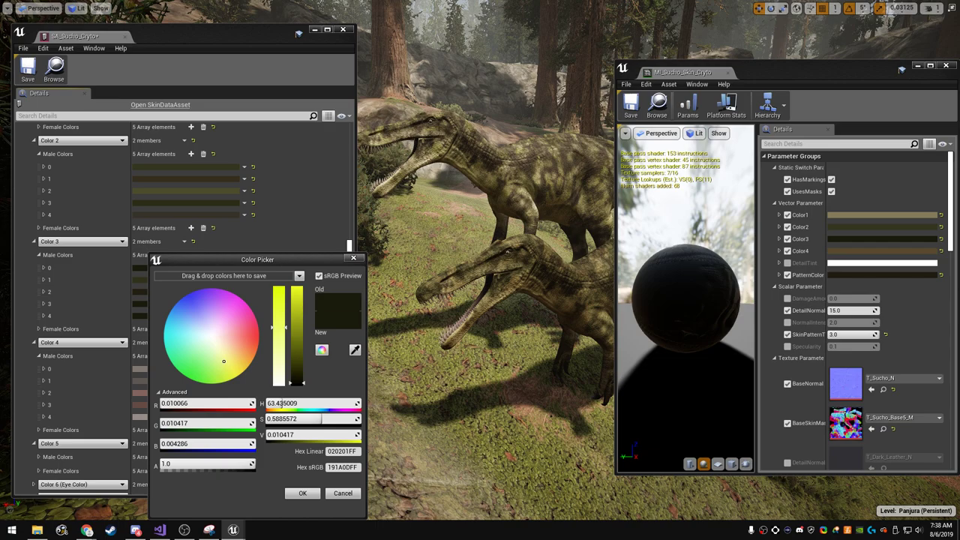
pyautogui.click(297, 378)
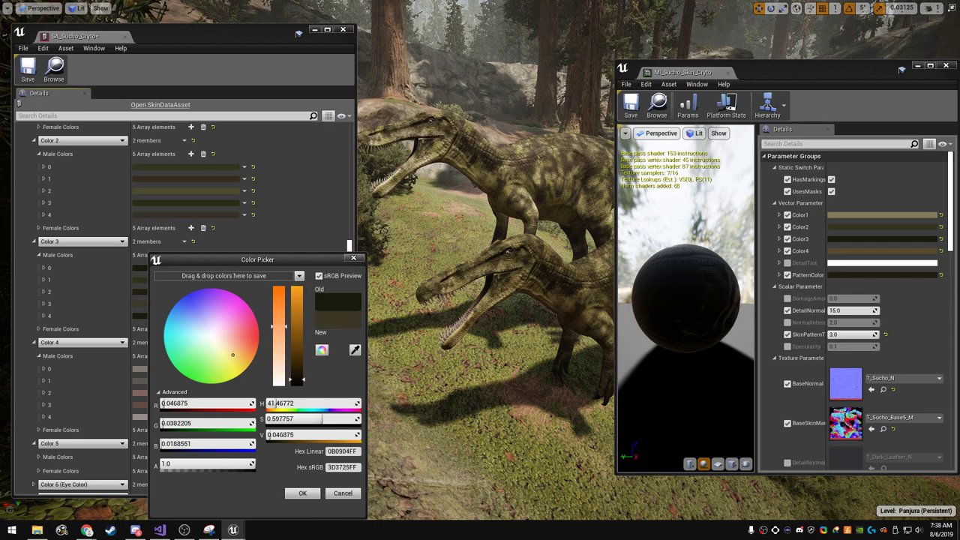
pyautogui.moveTo(232, 355); pyautogui.dragTo(224, 356)
pyautogui.click(303, 493)
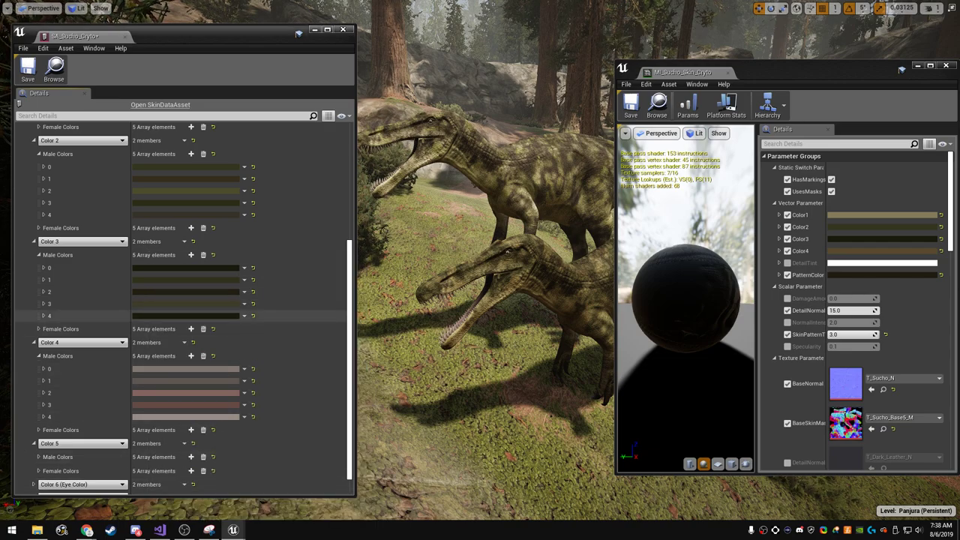
pyautogui.click(188, 315)
pyautogui.click(298, 377)
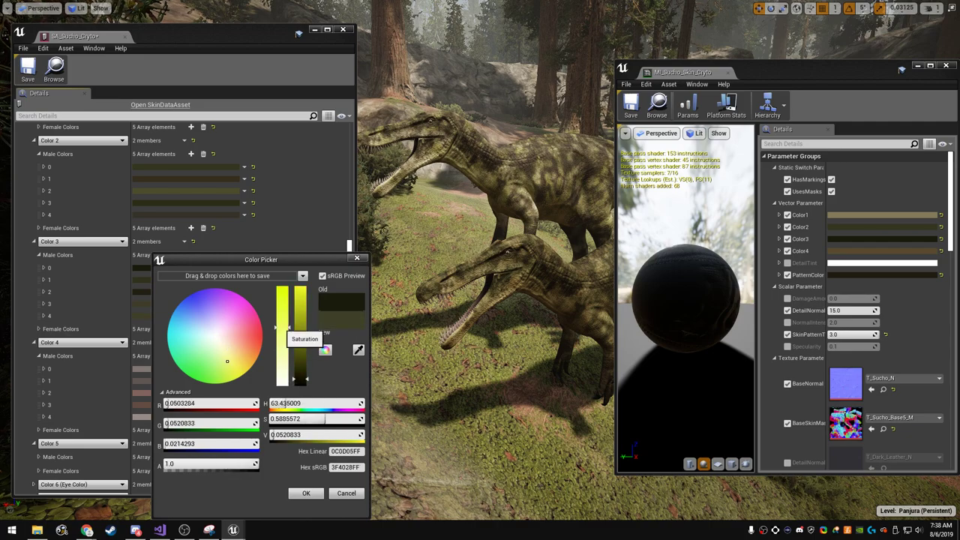
pyautogui.click(306, 493)
# - Copy the material's Color4 value and darken Color 3's element 4
pyautogui.scroll(-1, 300, 357)
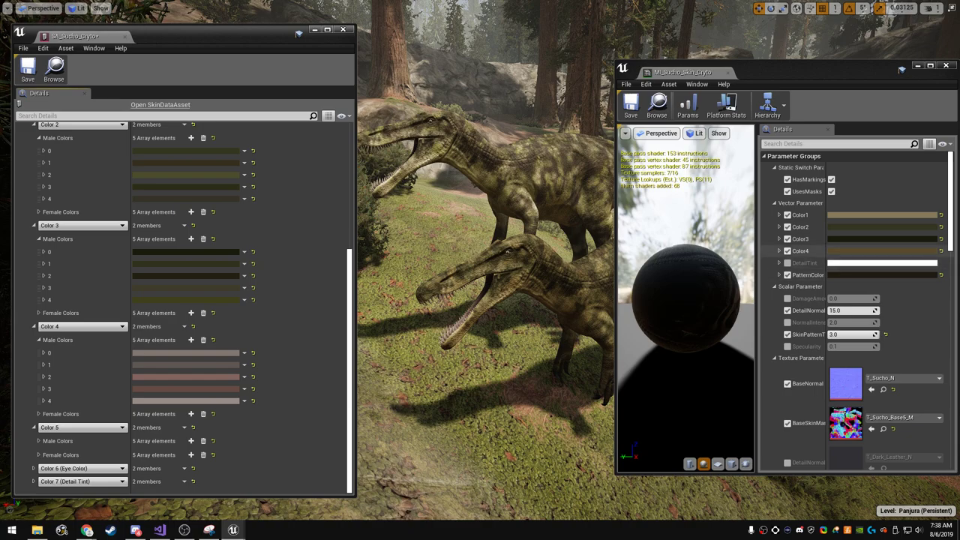
pyautogui.rightClick(863, 251)
pyautogui.click(878, 290)
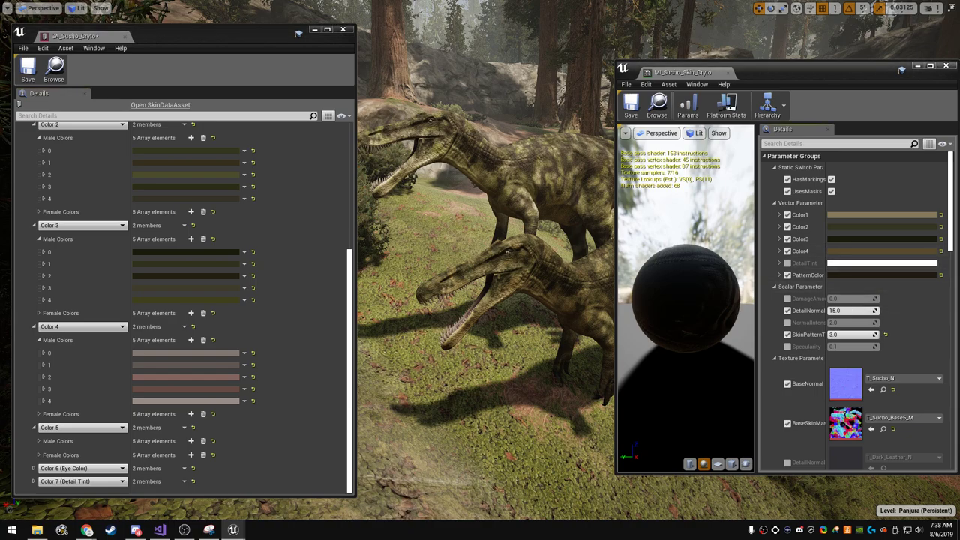
pyautogui.click(188, 299)
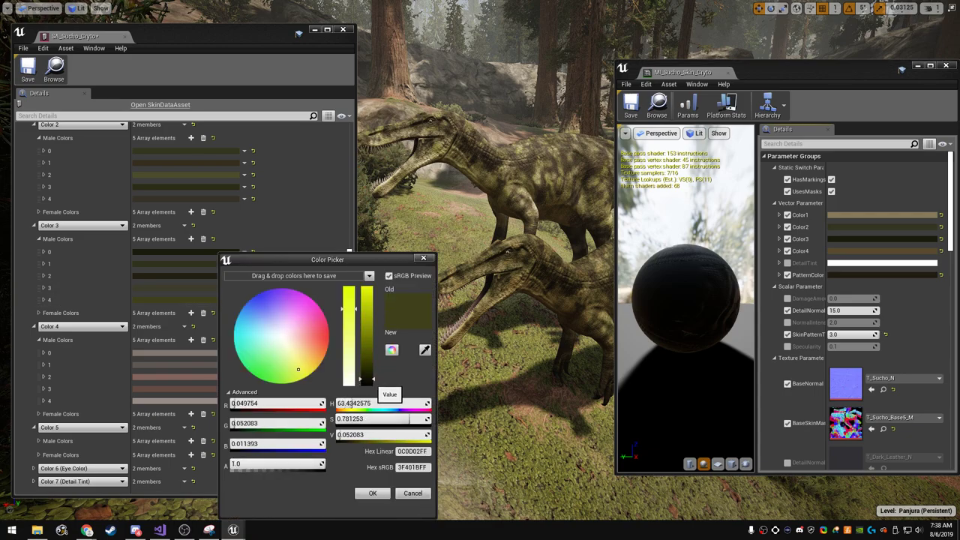
pyautogui.moveTo(367, 380); pyautogui.dragTo(366, 383)
pyautogui.click(372, 492)
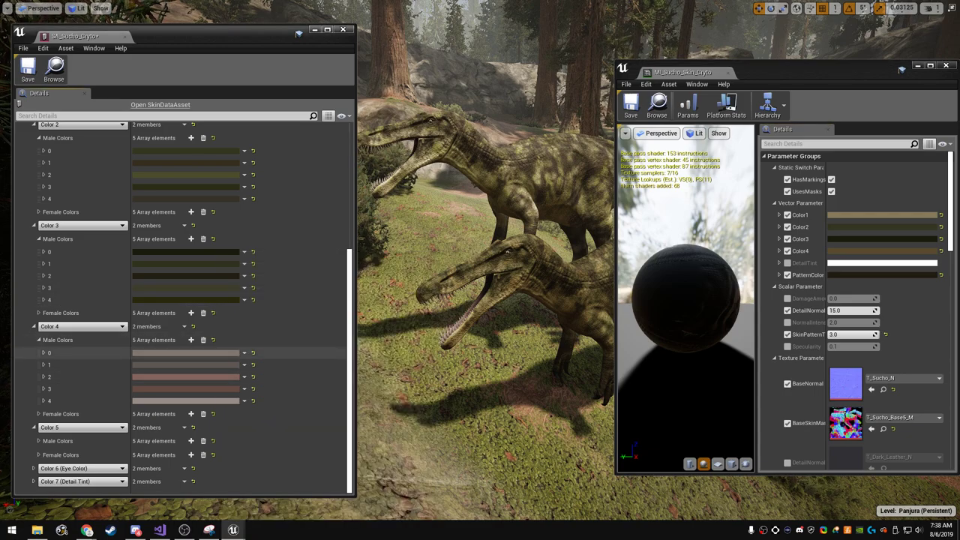
# - Paste the brown Color4 into all five Color 4 Male Colors elements
pyautogui.rightClick(158, 349)
pyautogui.click(177, 388)
pyautogui.rightClick(150, 365)
pyautogui.click(169, 405)
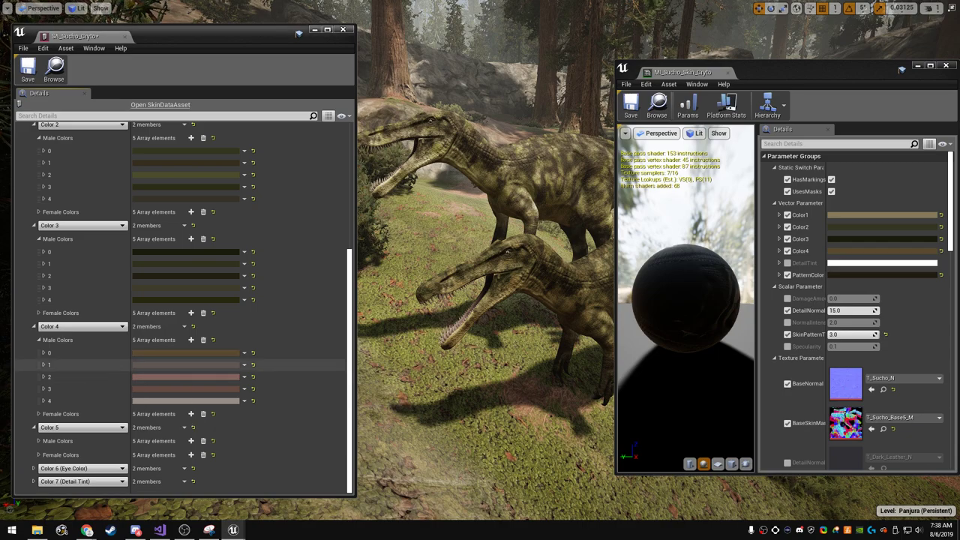
pyautogui.rightClick(206, 371)
pyautogui.click(225, 399)
pyautogui.rightClick(184, 376)
pyautogui.click(201, 413)
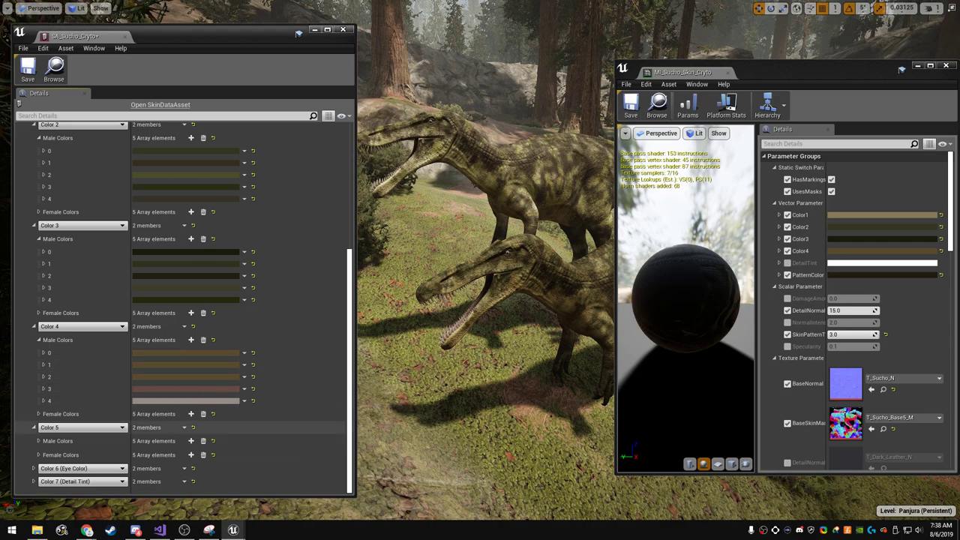
pyautogui.rightClick(159, 390)
pyautogui.click(180, 441)
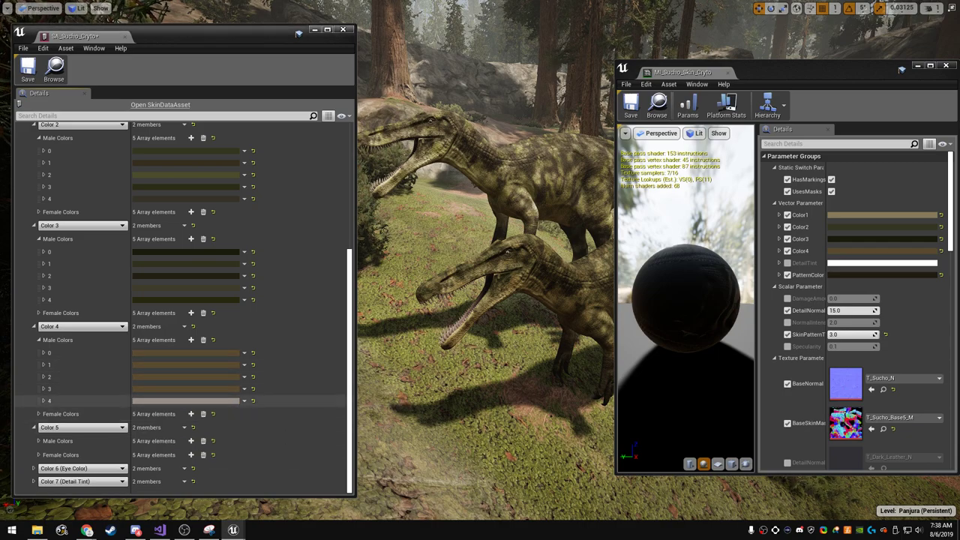
pyautogui.rightClick(178, 400)
pyautogui.click(199, 453)
# - Shift Color 4 element 1's hue toward red and make element 2 olive
pyautogui.click(180, 365)
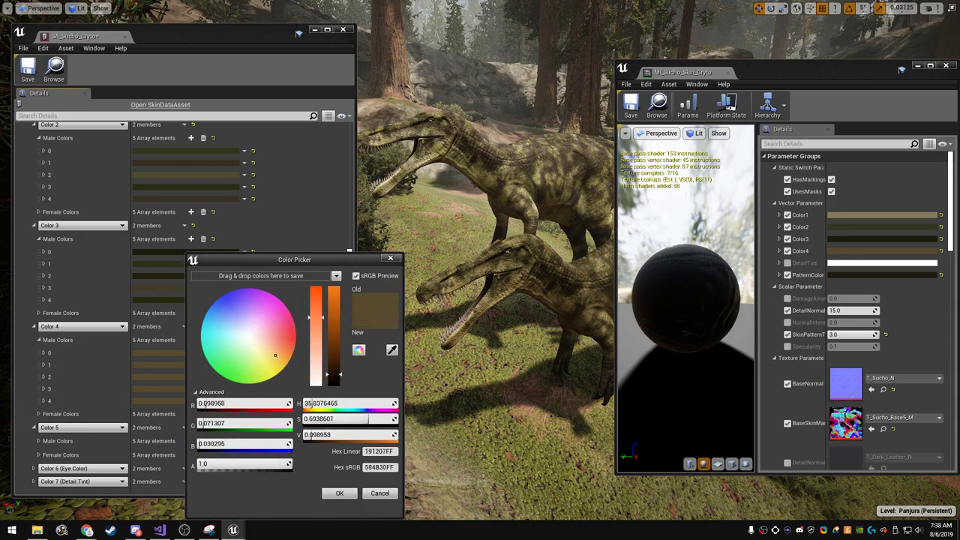
pyautogui.moveTo(275, 355)
pyautogui.mouseDown()
pyautogui.moveTo(279, 346)
pyautogui.moveTo(242, 361)
pyautogui.mouseUp()
pyautogui.click(159, 377)
pyautogui.click(159, 376)
pyautogui.click(82, 389)
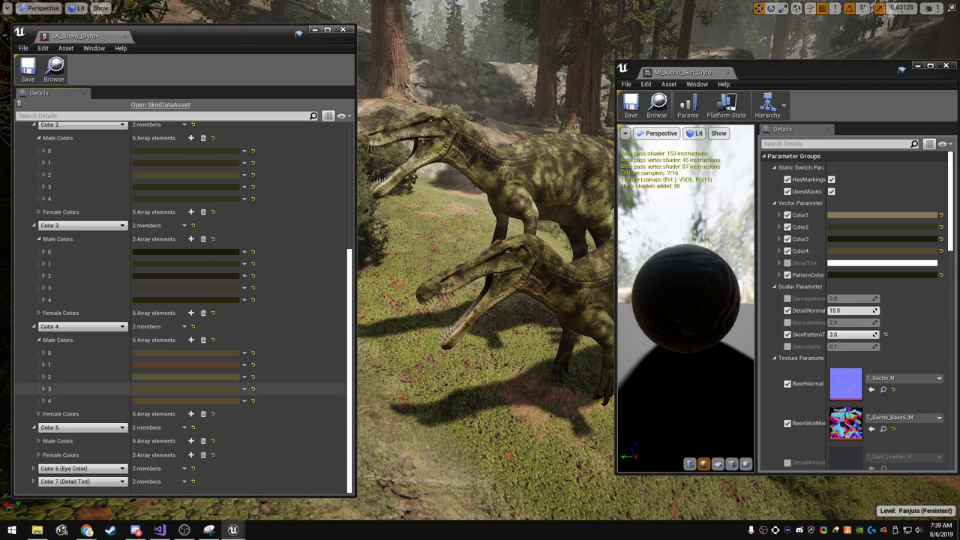
# - Darken Color 4 elements 3 and 4, making 3 more saturated and 4 less saturated
pyautogui.click(159, 389)
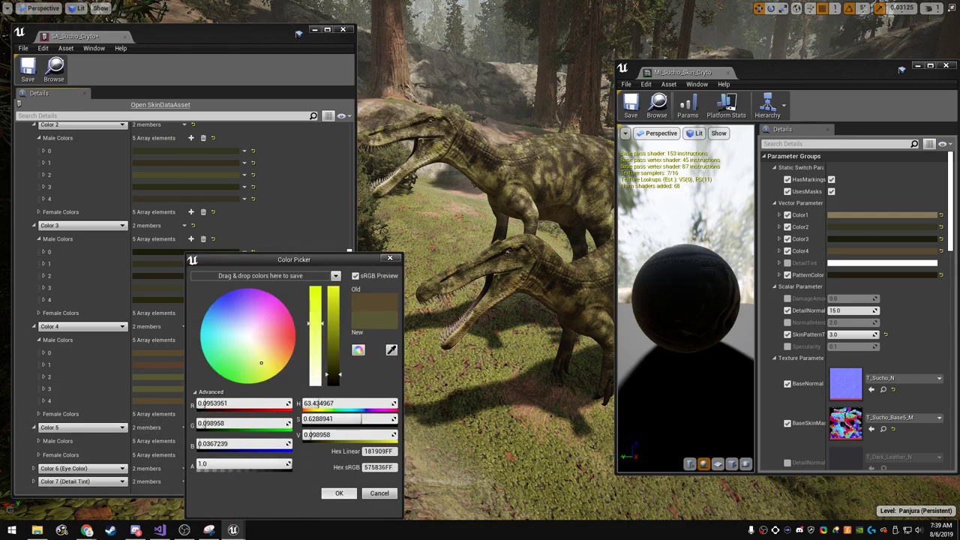
pyautogui.click(82, 401)
pyautogui.click(159, 389)
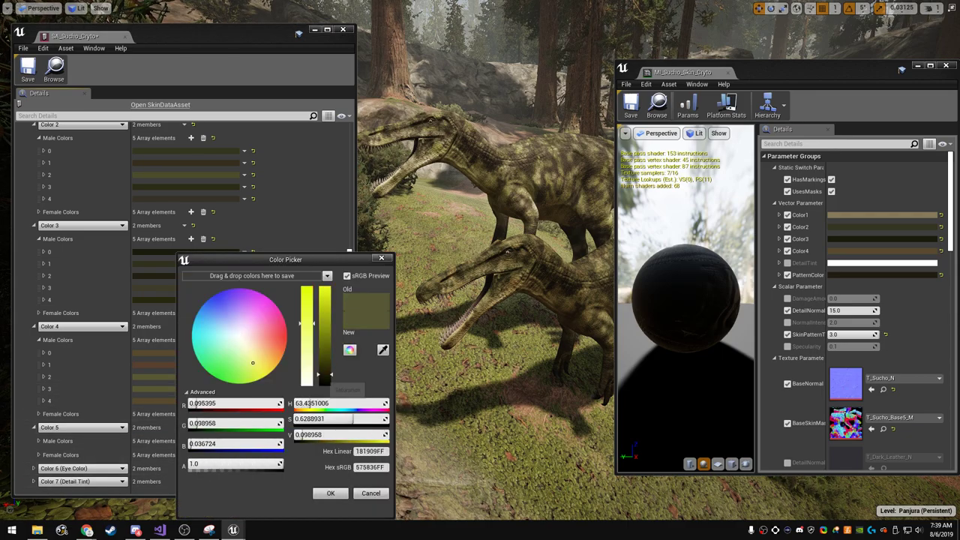
pyautogui.moveTo(325, 374); pyautogui.dragTo(325, 377)
pyautogui.moveTo(307, 324); pyautogui.dragTo(307, 314)
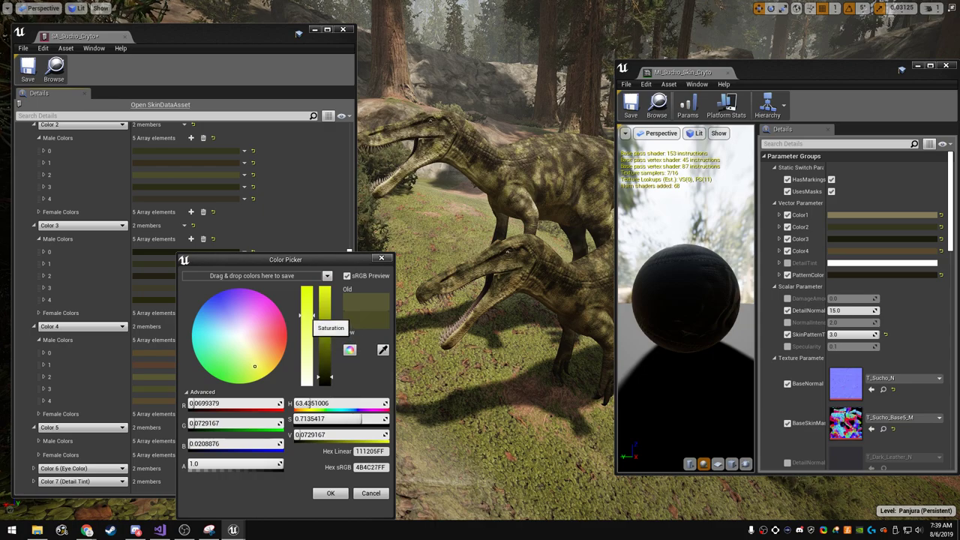
pyautogui.click(142, 401)
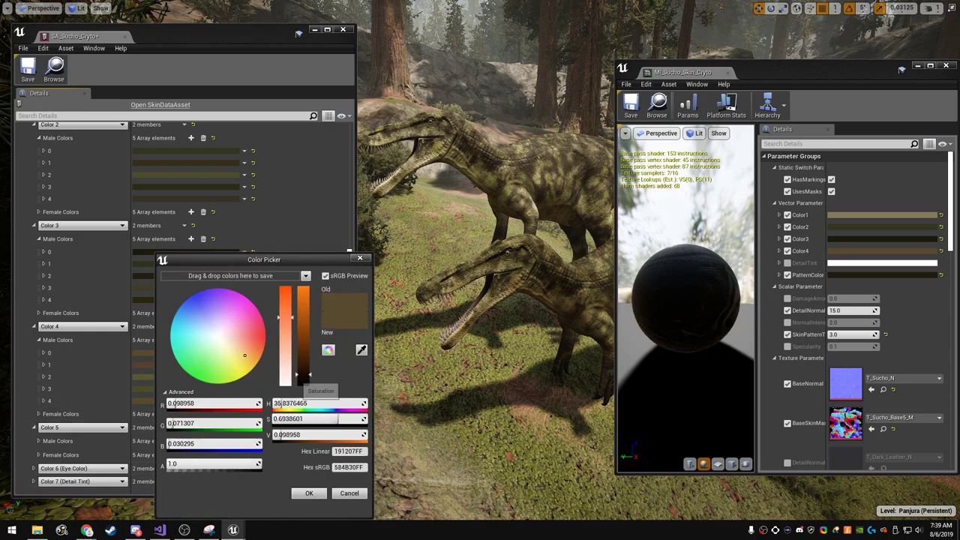
pyautogui.moveTo(303, 374); pyautogui.dragTo(303, 382)
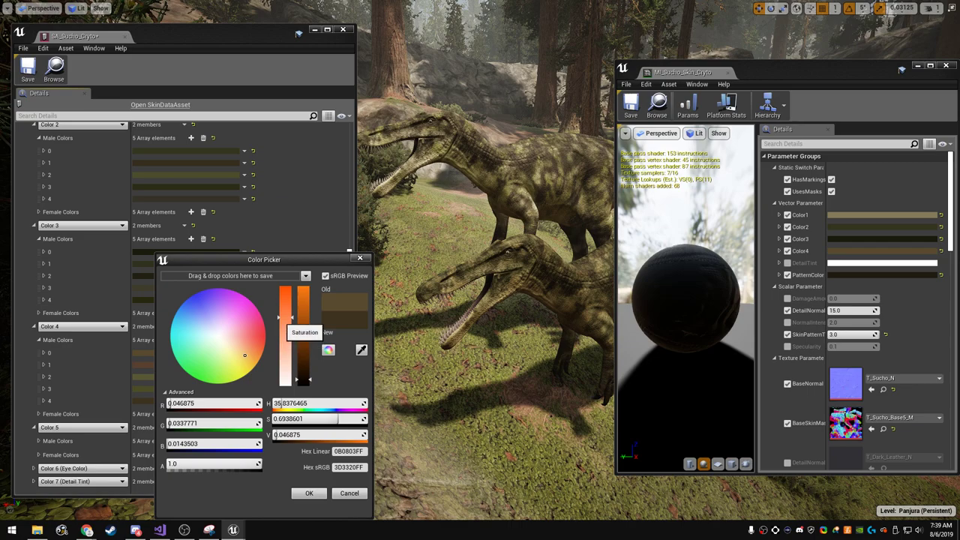
pyautogui.moveTo(285, 318); pyautogui.dragTo(285, 324)
pyautogui.click(309, 493)
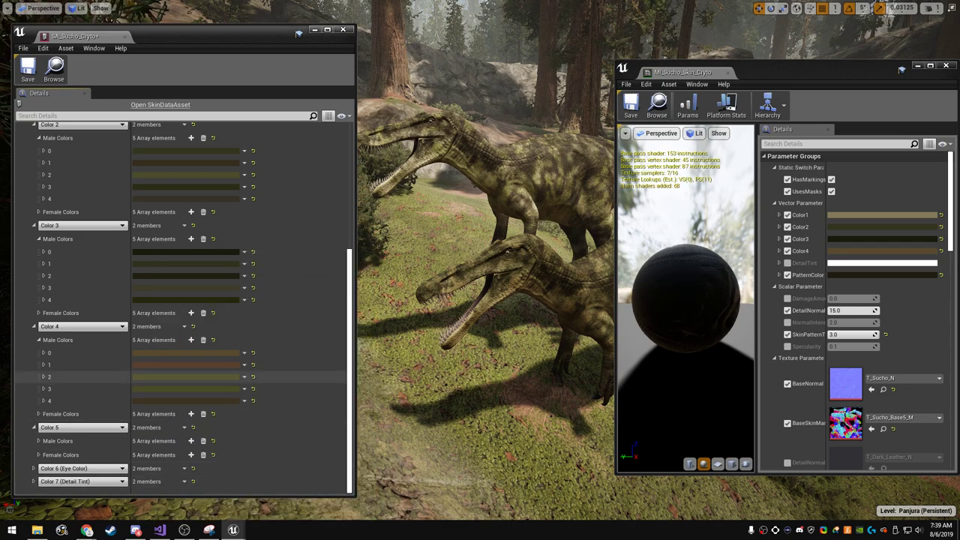
# - Paste the colour into a Color 5 male entry and close the SA_Sucho_Cryto editor
pyautogui.scroll(-3, 180, 427)
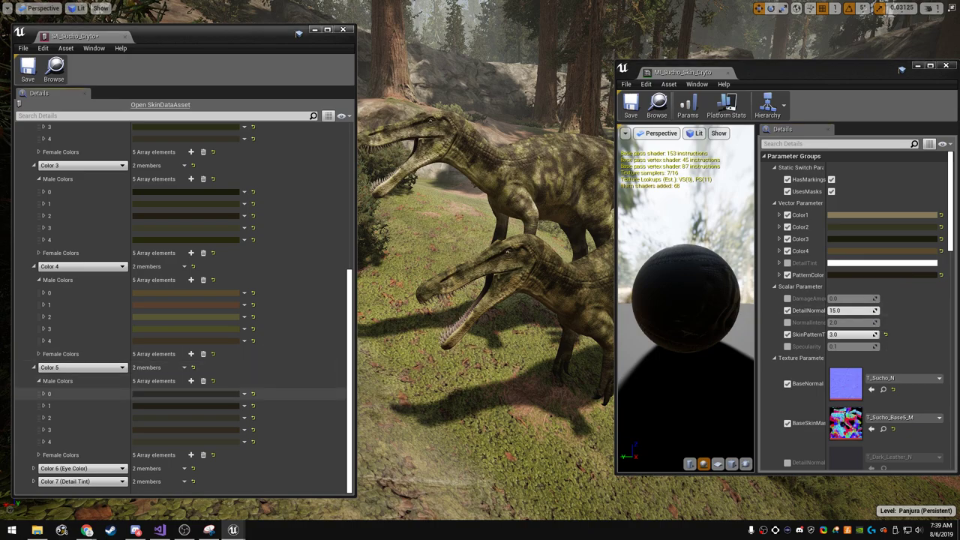
pyautogui.rightClick(223, 394)
pyautogui.click(247, 443)
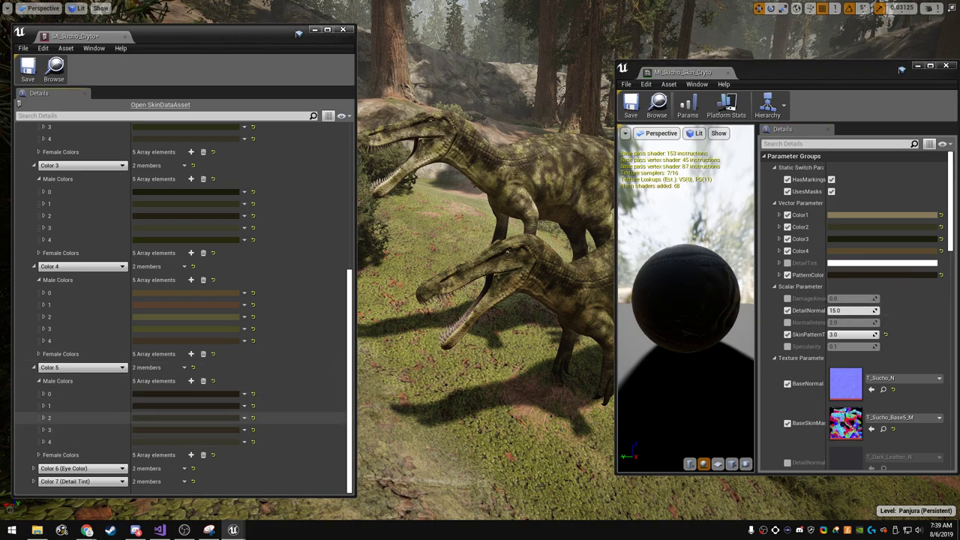
pyautogui.click(218, 442)
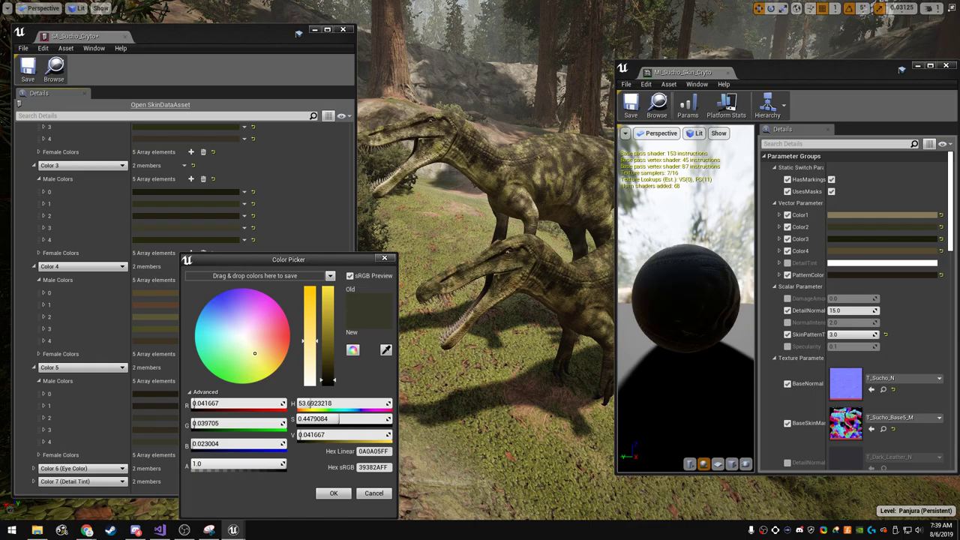
pyautogui.press('Escape')
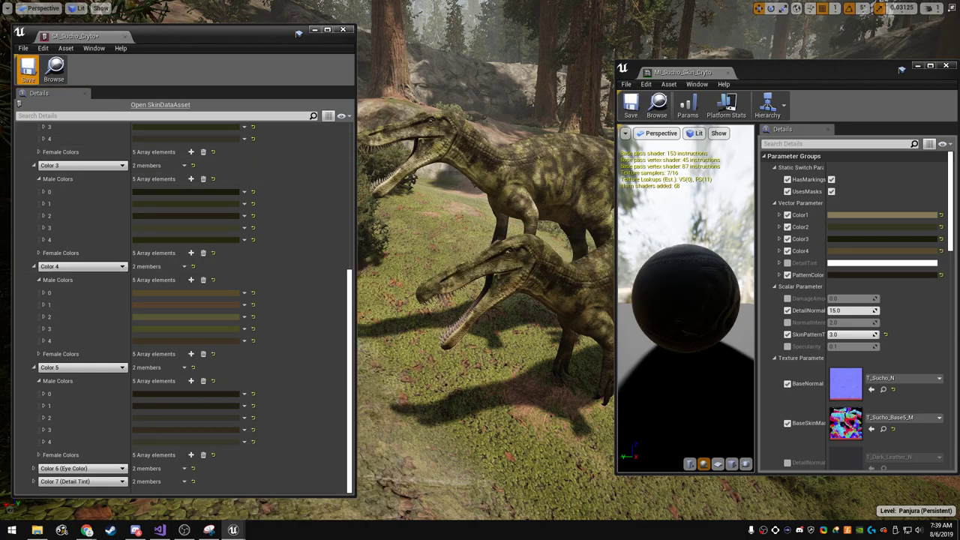
pyautogui.click(343, 29)
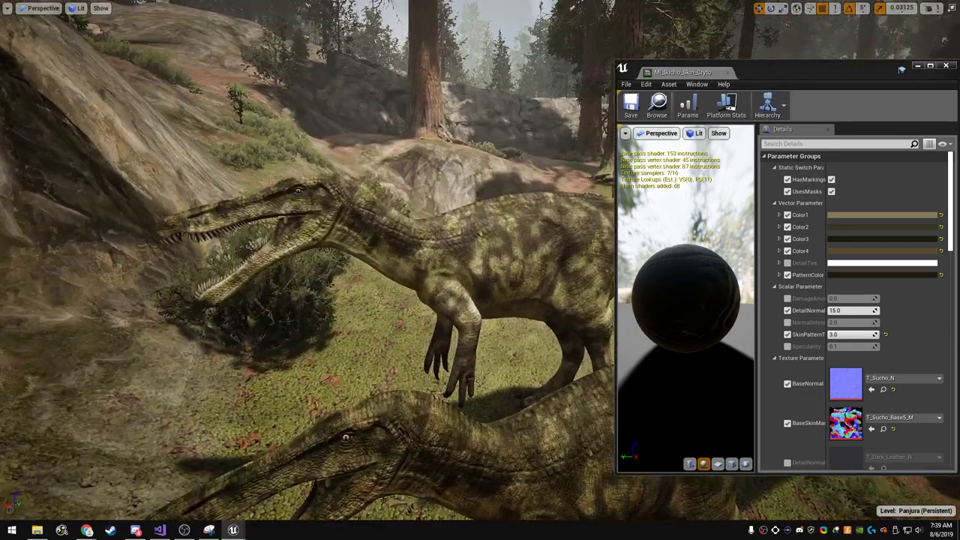
# - Leave full-screen, reopen MI_Sucho_Skin_CrytoF and SA_Sucho_Cryto, placing the material left and the data asset right
pyautogui.click(946, 66)
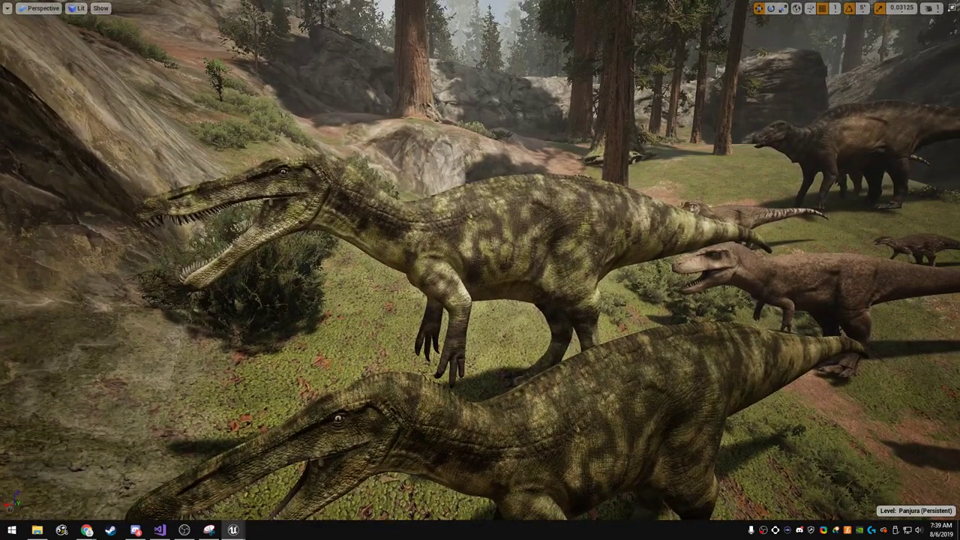
pyautogui.press('F11')
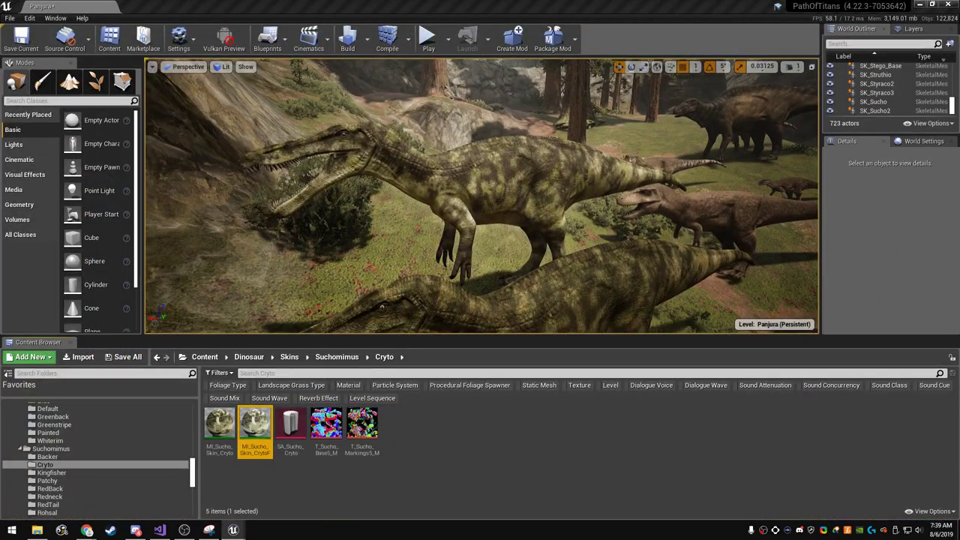
pyautogui.doubleClick(255, 424)
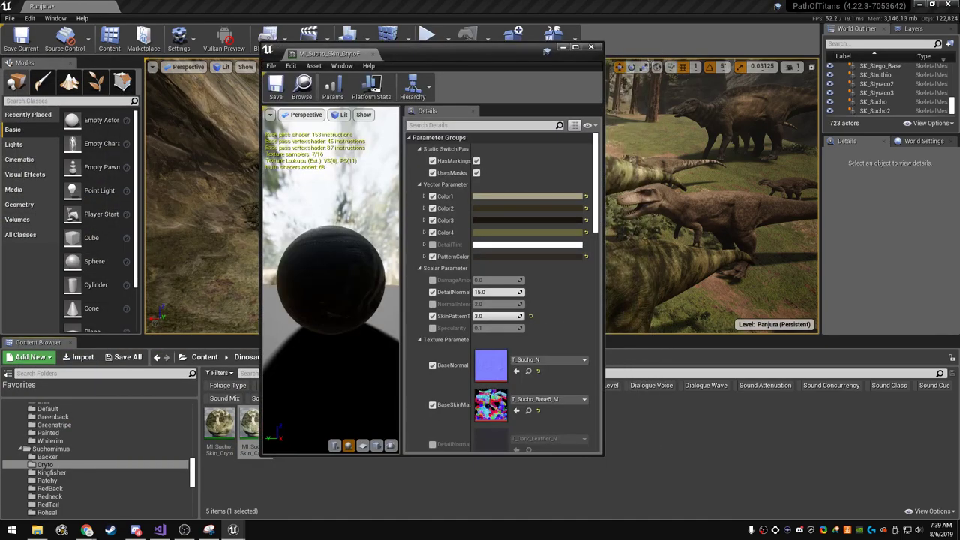
pyautogui.doubleClick(251, 424)
pyautogui.moveTo(178, 139); pyautogui.dragTo(814, 27)
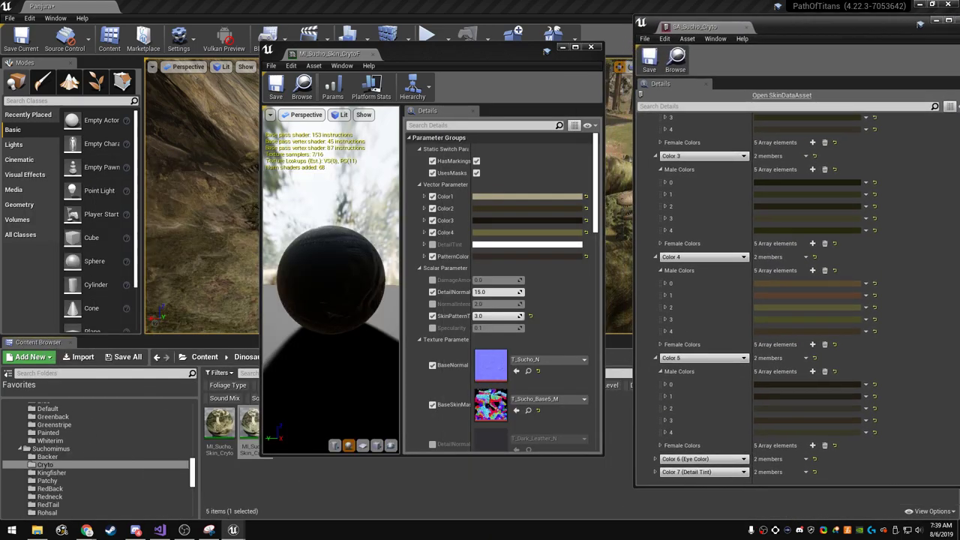
pyautogui.moveTo(498, 48); pyautogui.dragTo(247, 55)
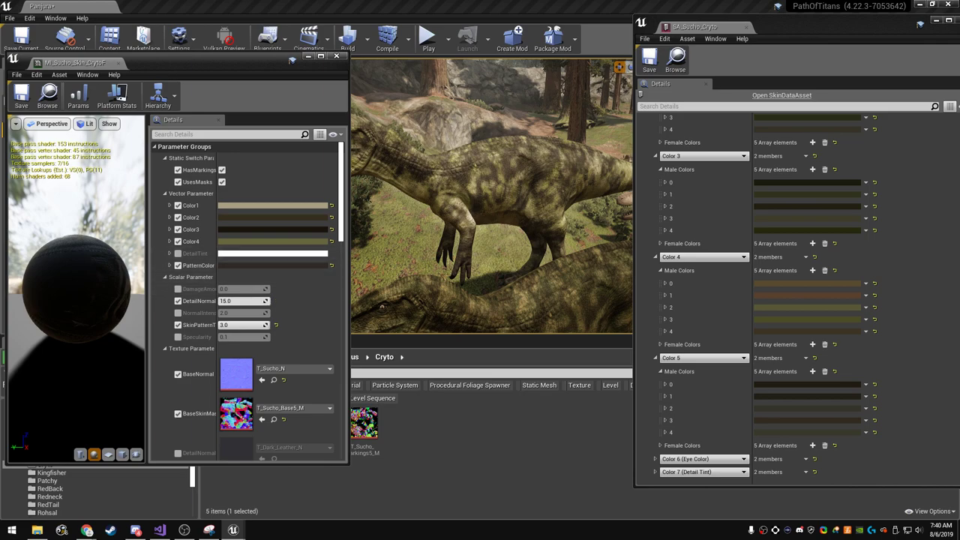
# - Copy the Color 1 colour array and paste it into Color 2's male and female colour arrays
pyautogui.scroll(2, 825, 228)
pyautogui.scroll(3, 825, 229)
pyautogui.scroll(2, 751, 228)
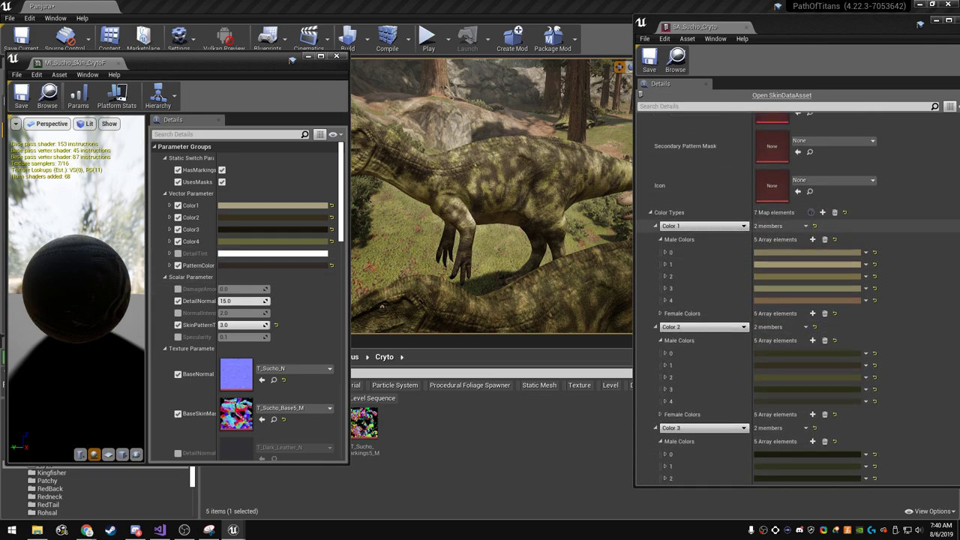
pyautogui.click(683, 264)
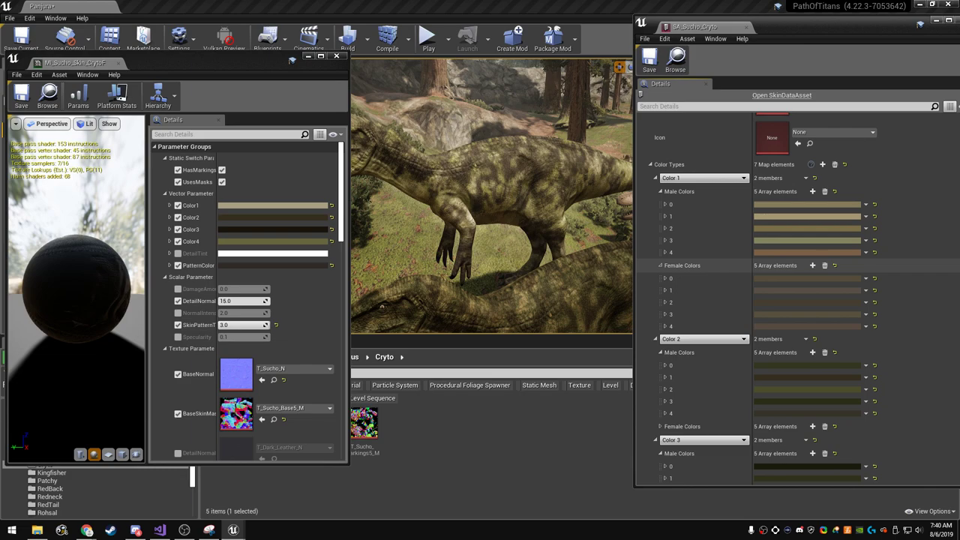
pyautogui.rightClick(681, 268)
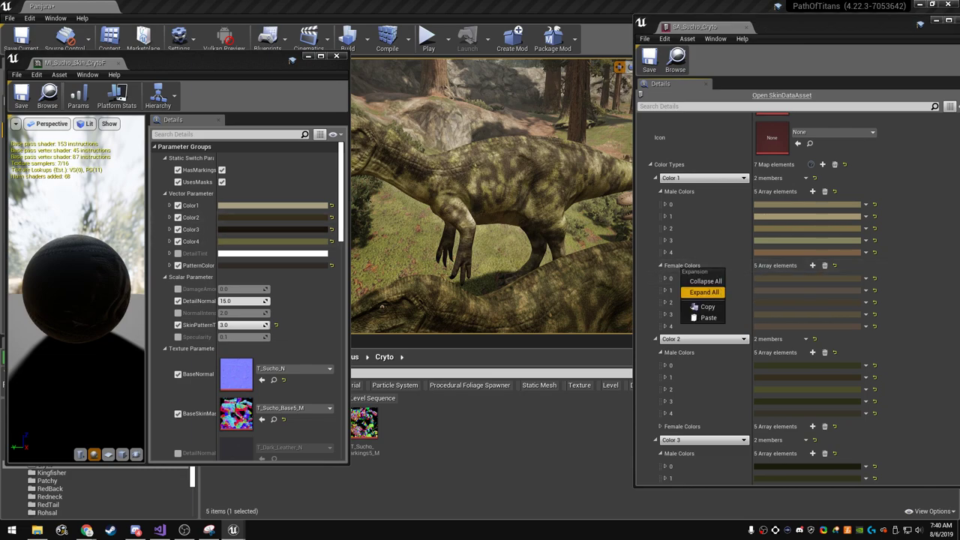
pyautogui.click(706, 307)
pyautogui.rightClick(679, 353)
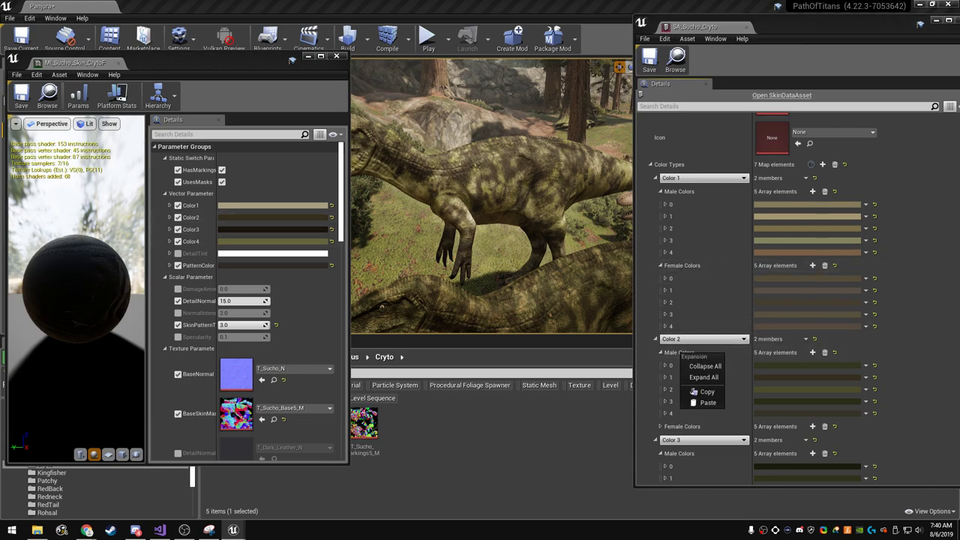
pyautogui.click(704, 391)
pyautogui.rightClick(682, 427)
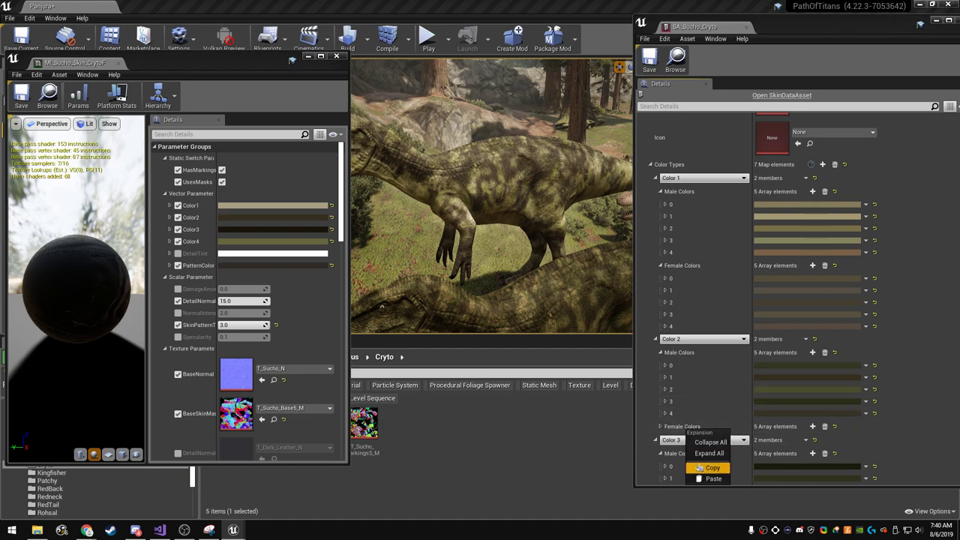
pyautogui.click(705, 468)
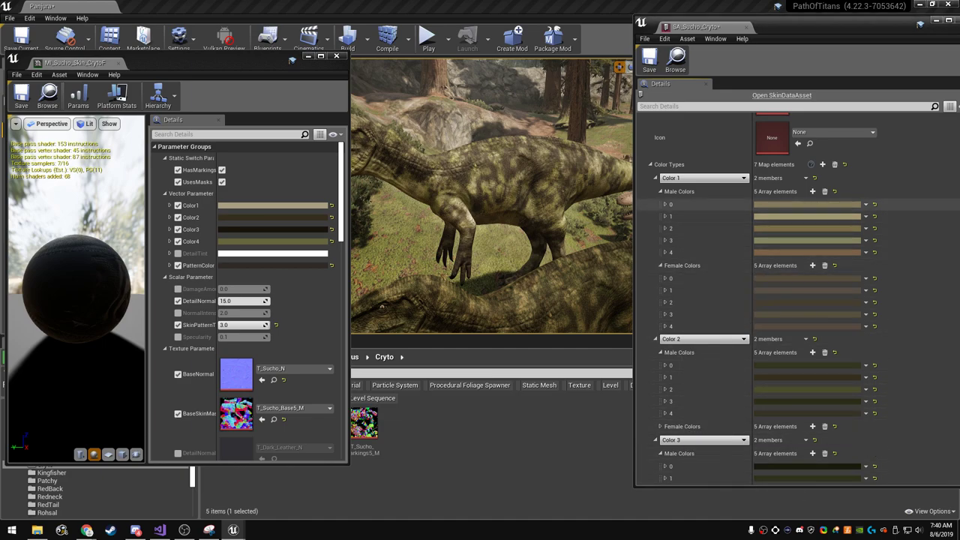
# - Copy the material's tan Color1 and paste it into Color 1 female colours 0 through 4
pyautogui.click(661, 192)
pyautogui.rightClick(310, 206)
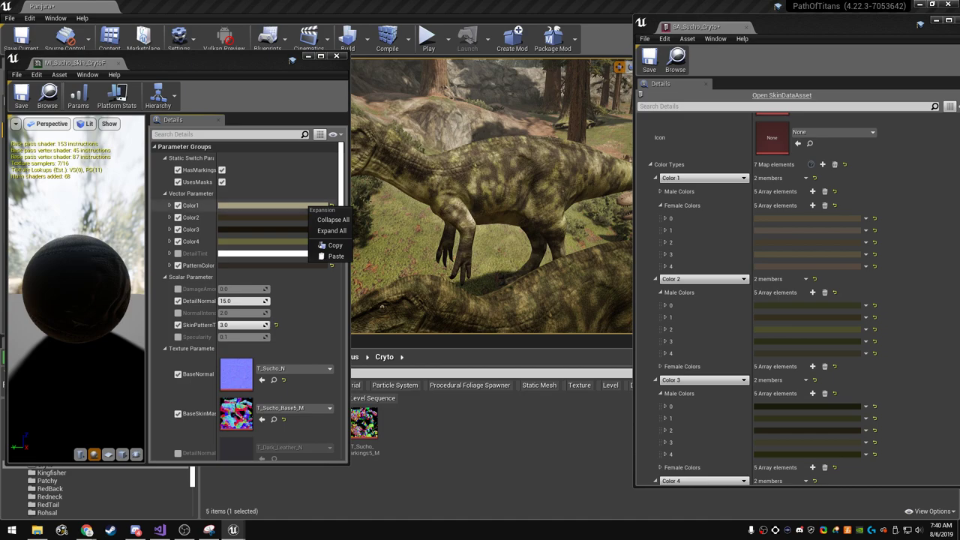
pyautogui.click(327, 246)
pyautogui.rightClick(784, 218)
pyautogui.click(803, 257)
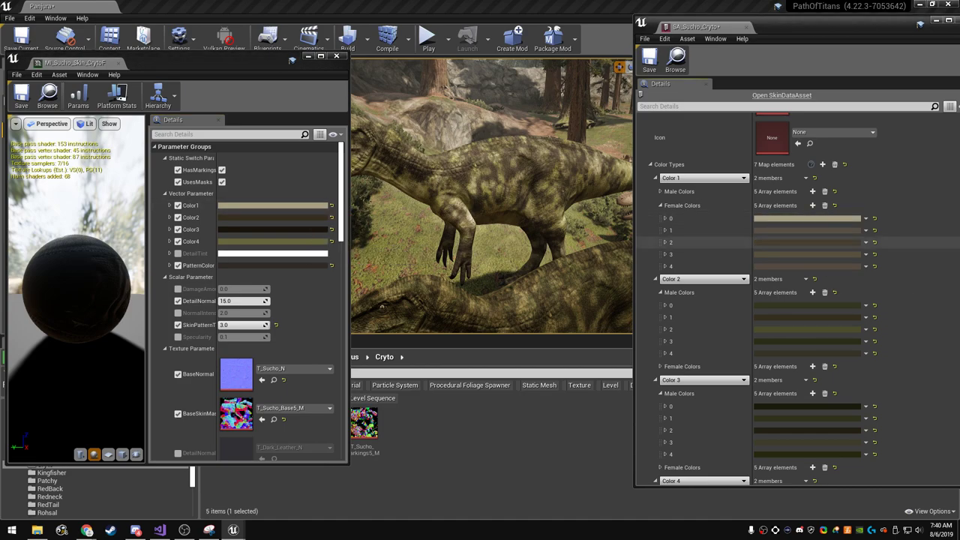
pyautogui.rightClick(784, 230)
pyautogui.click(803, 268)
pyautogui.rightClick(784, 242)
pyautogui.click(803, 280)
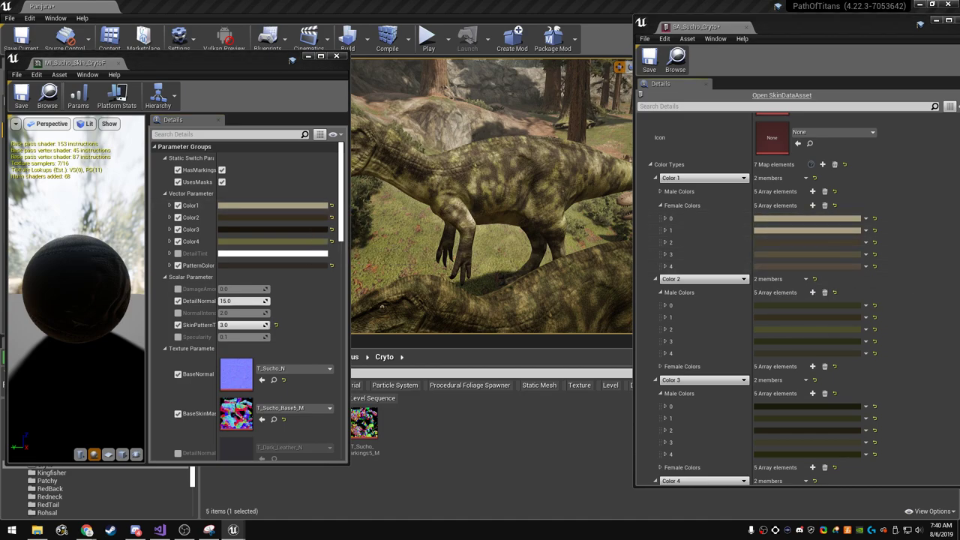
pyautogui.rightClick(784, 255)
pyautogui.click(807, 305)
pyautogui.rightClick(784, 266)
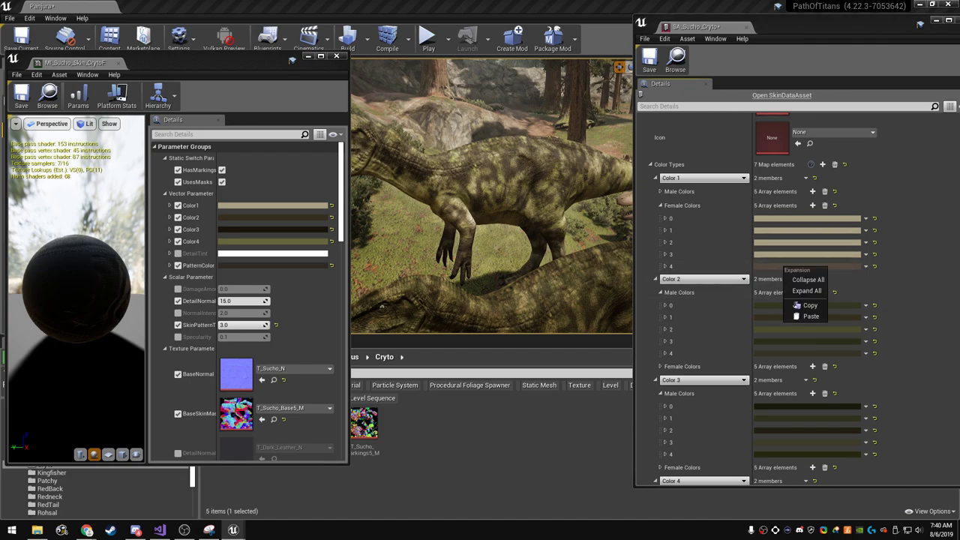
# - Finish pasting the tan into female colour 4 and lighten female colour 1
pyautogui.click(807, 316)
pyautogui.click(806, 230)
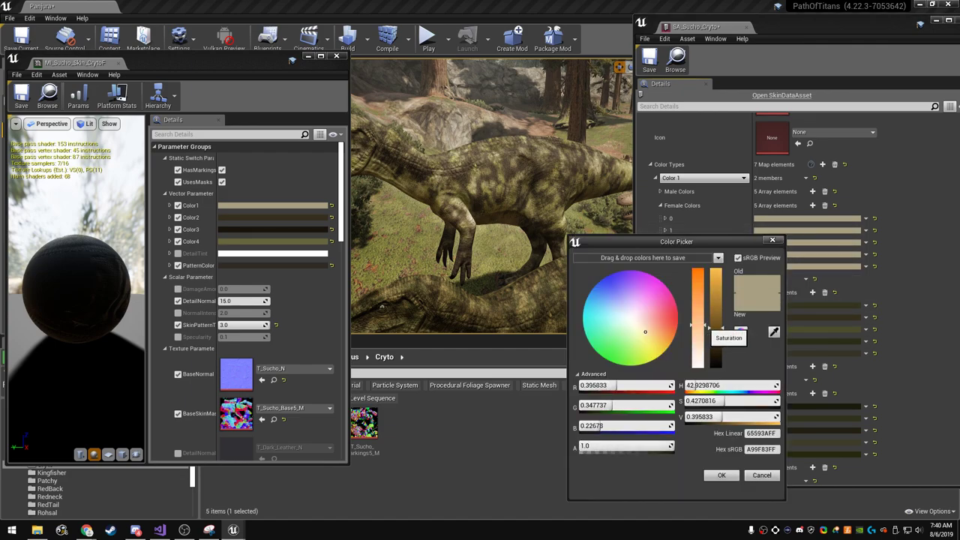
pyautogui.moveTo(717, 328); pyautogui.dragTo(717, 318)
pyautogui.click(807, 243)
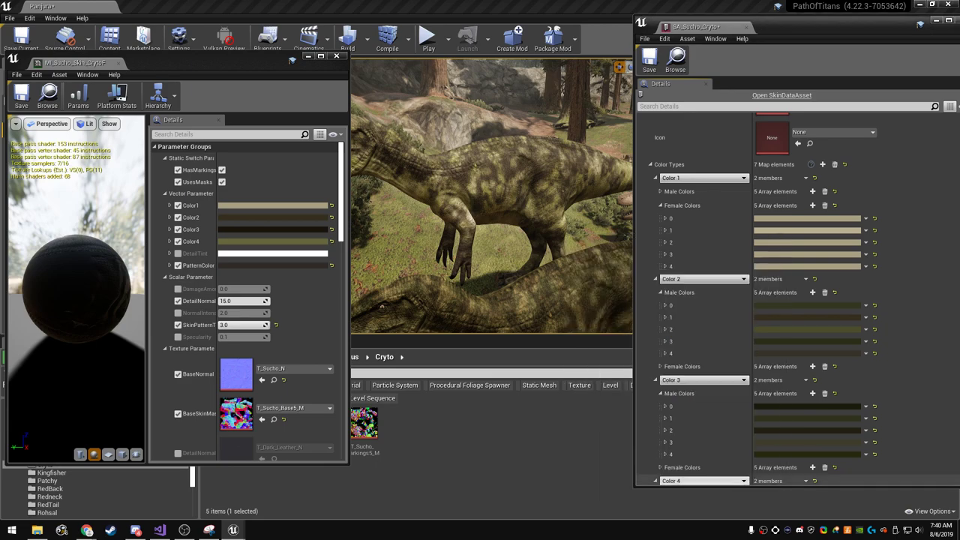
pyautogui.click(795, 231)
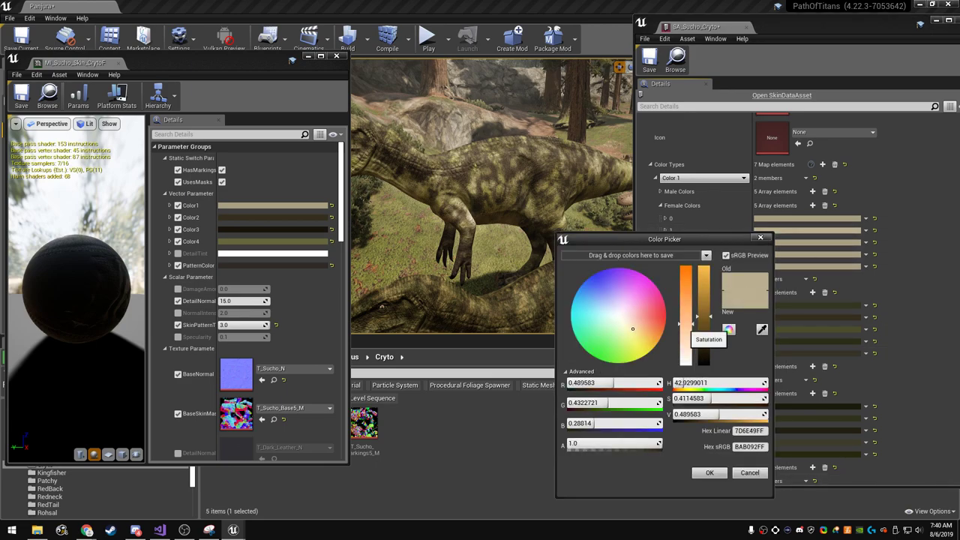
pyautogui.click(710, 472)
# - Darken female colour 2 and shift female colour 3 to a lighter reddish brown
pyautogui.click(806, 242)
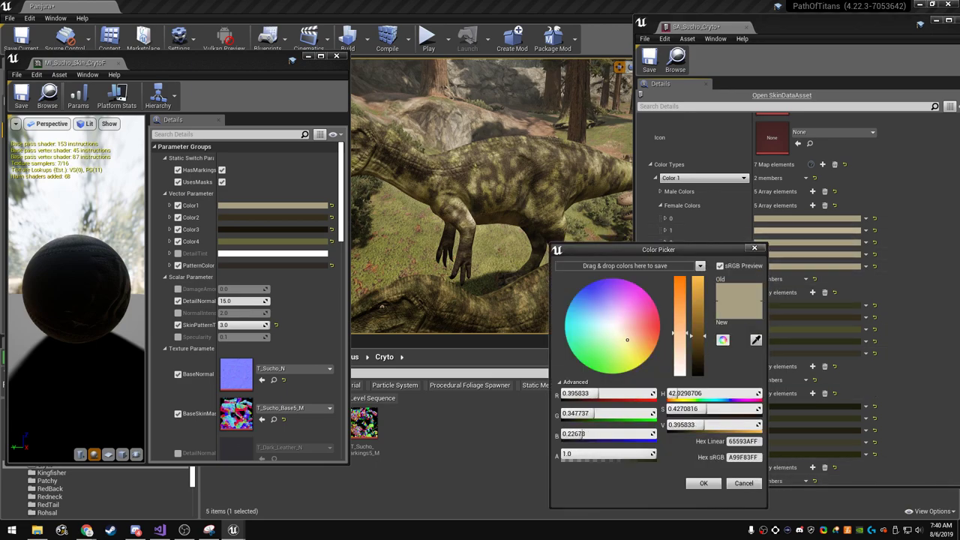
pyautogui.moveTo(698, 327); pyautogui.dragTo(703, 357)
pyautogui.click(704, 483)
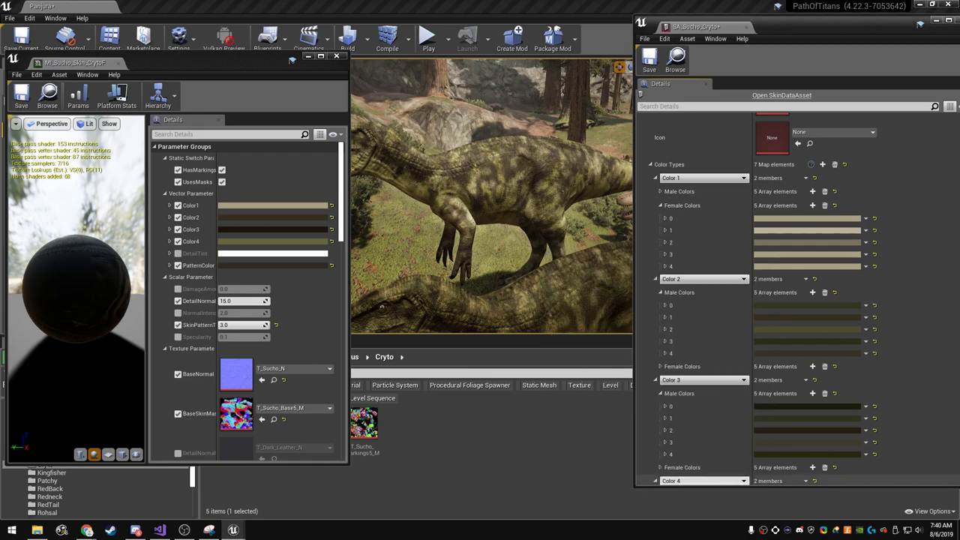
pyautogui.click(816, 255)
pyautogui.moveTo(634, 339); pyautogui.dragTo(702, 363)
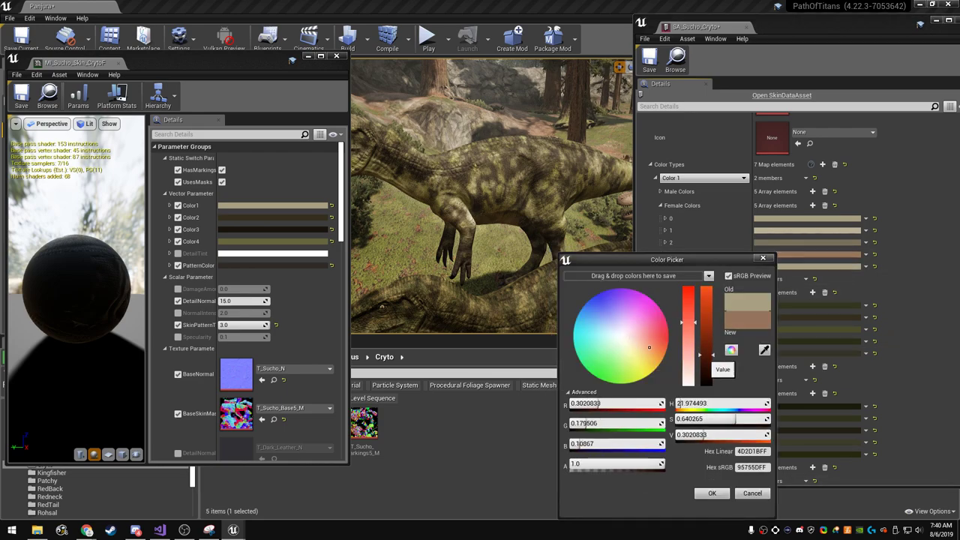
pyautogui.moveTo(650, 347); pyautogui.dragTo(646, 352)
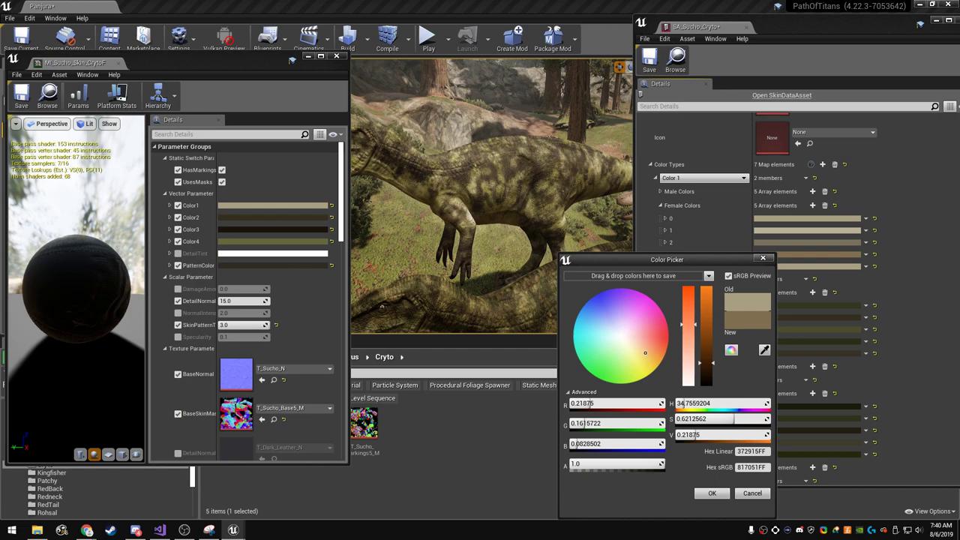
pyautogui.click(712, 493)
# - Turn female colour 4 into a darker, less saturated olive shade
pyautogui.click(803, 266)
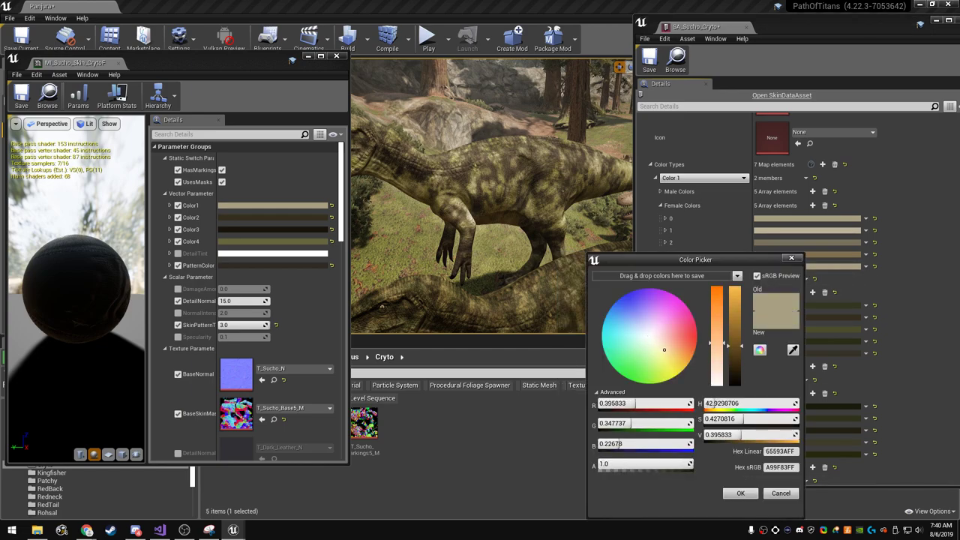
pyautogui.moveTo(664, 350); pyautogui.dragTo(657, 360)
pyautogui.moveTo(735, 346); pyautogui.dragTo(736, 368)
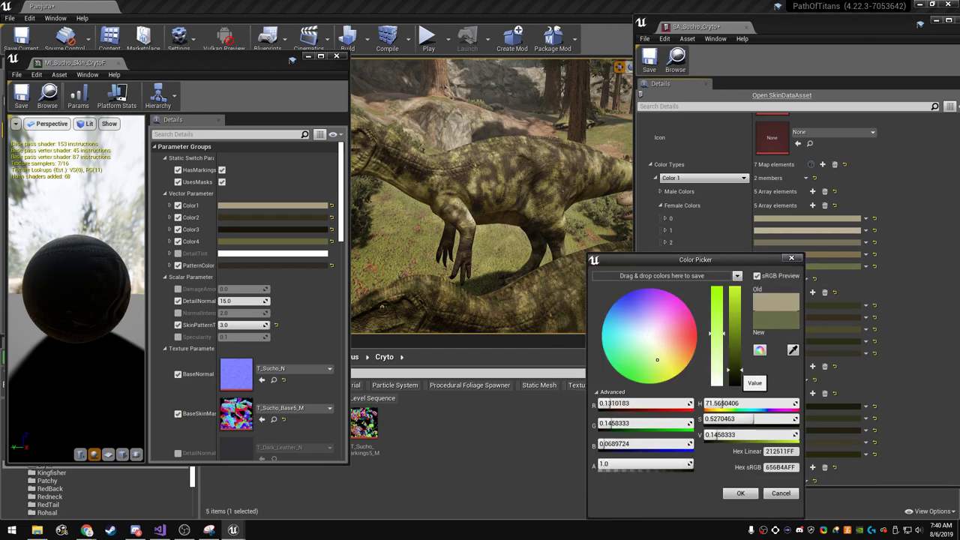
pyautogui.moveTo(752, 419); pyautogui.dragTo(743, 419)
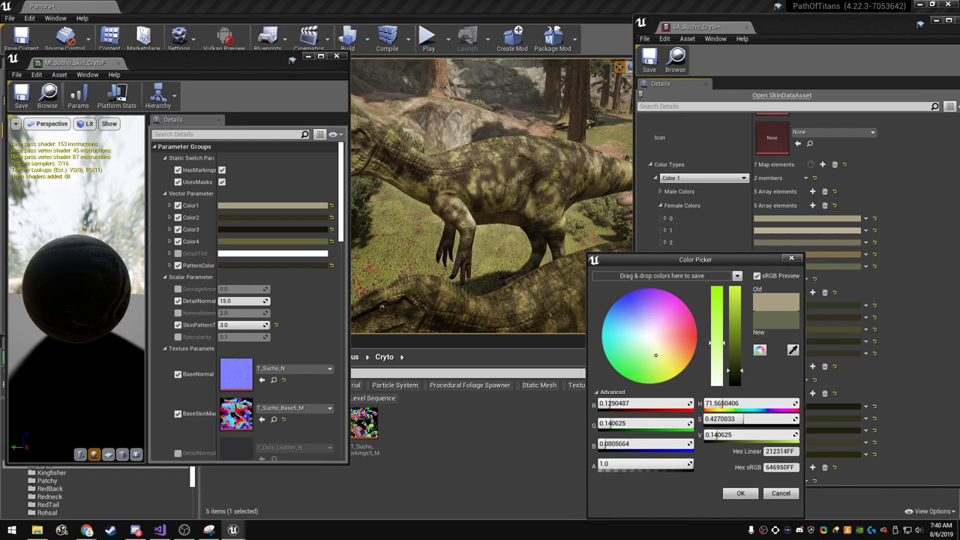
pyautogui.click(740, 493)
# - Copy the material's Color2 and paste it into Color 2's male and female entries
pyautogui.scroll(-2, 743, 450)
pyautogui.rightClick(276, 217)
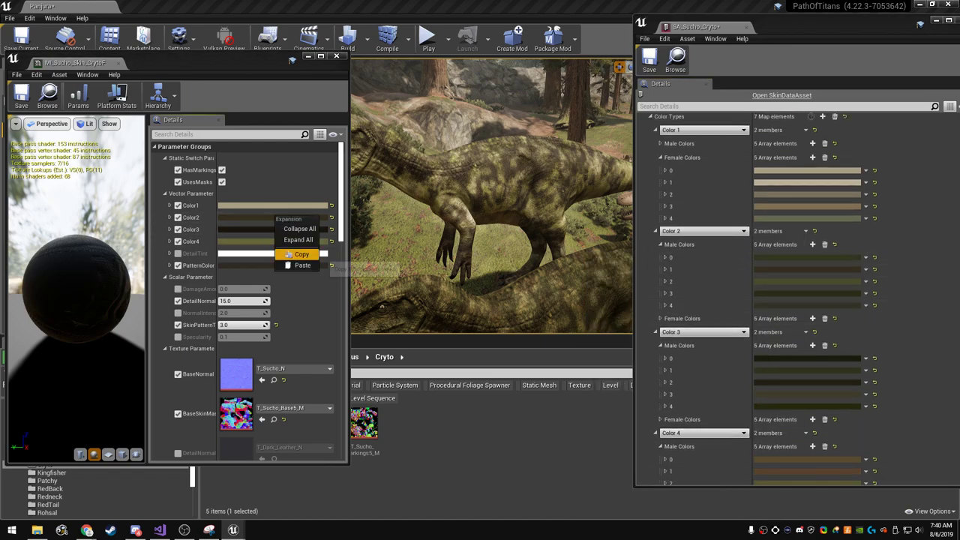
pyautogui.click(300, 255)
pyautogui.rightClick(758, 258)
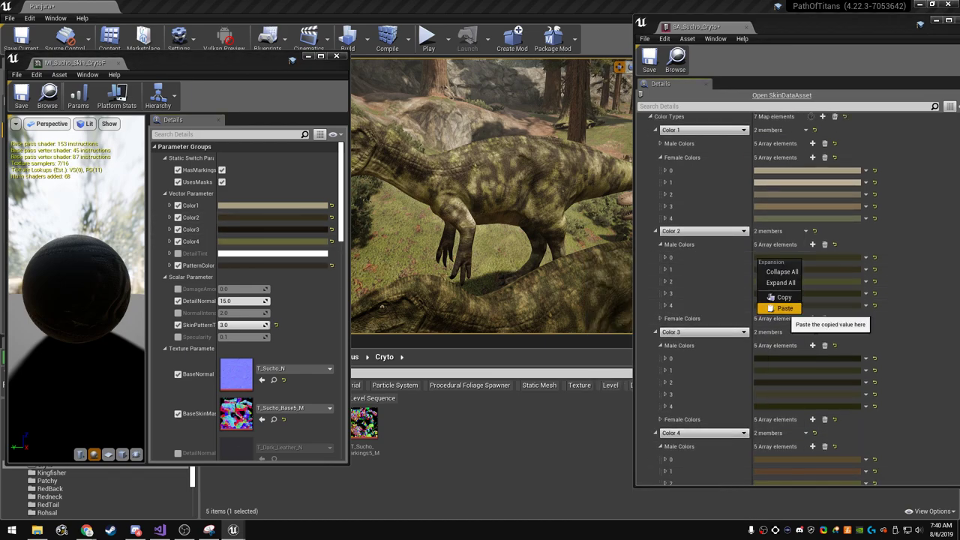
pyautogui.click(780, 308)
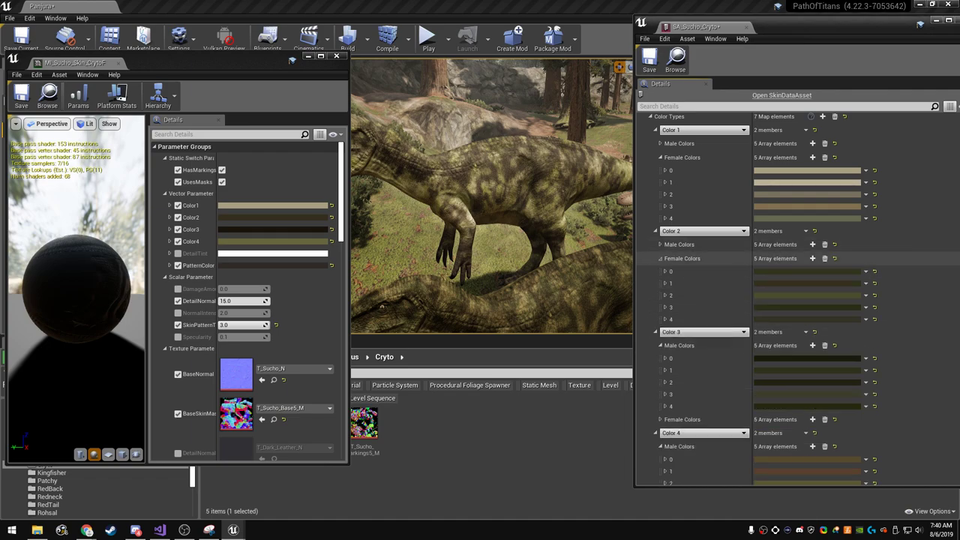
pyautogui.rightClick(779, 271)
pyautogui.click(795, 310)
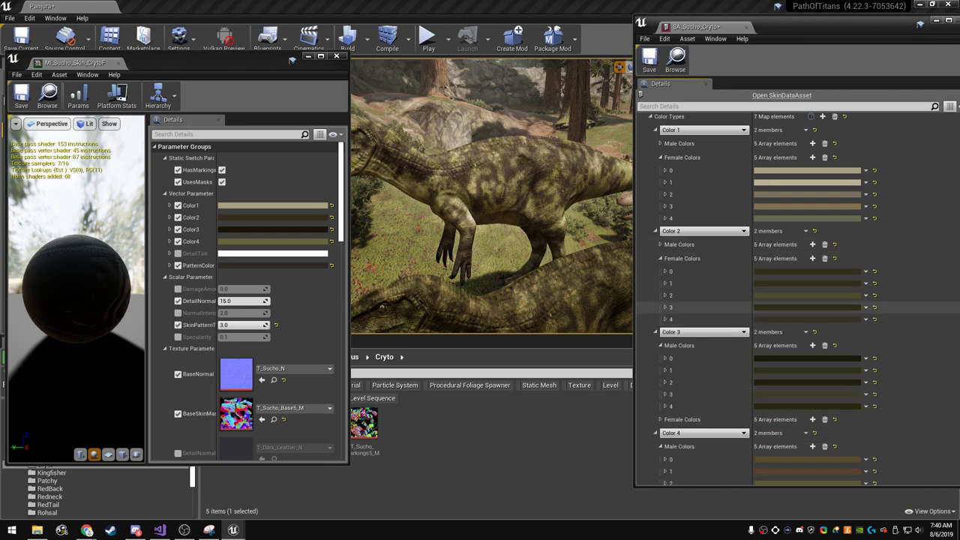
# - Darken Color 2 female colour 1 and warm an olive Color 2 entry toward brown
pyautogui.click(807, 283)
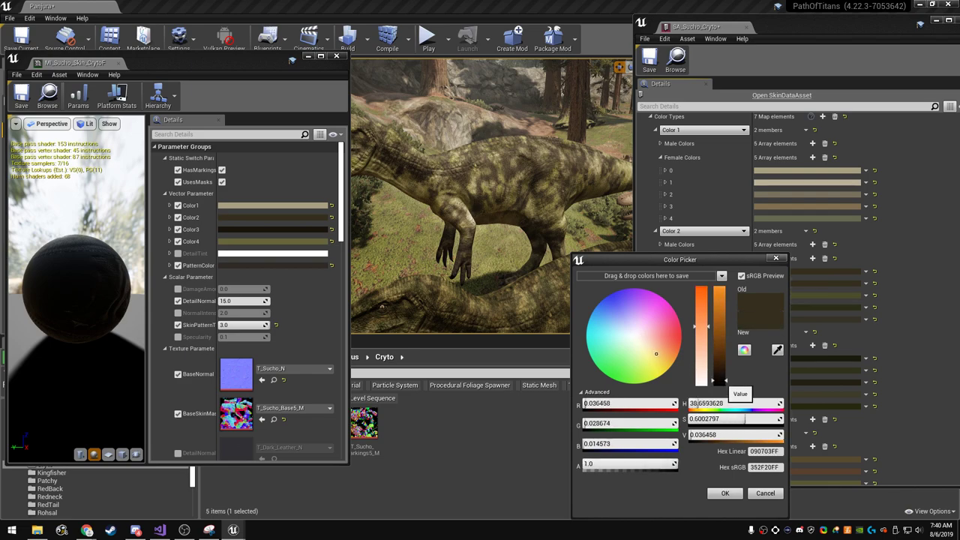
pyautogui.moveTo(719, 380); pyautogui.dragTo(719, 381)
pyautogui.click(725, 493)
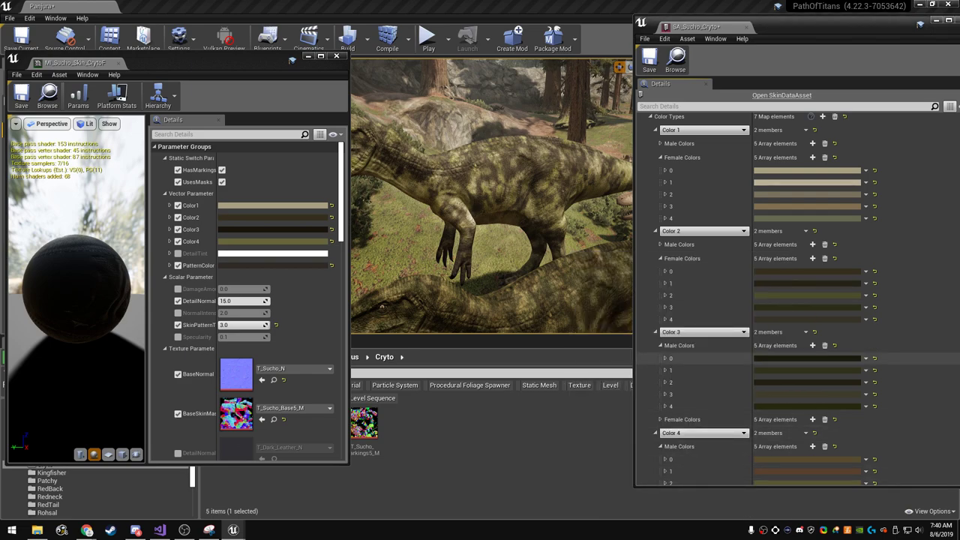
pyautogui.scroll(-1, 757, 334)
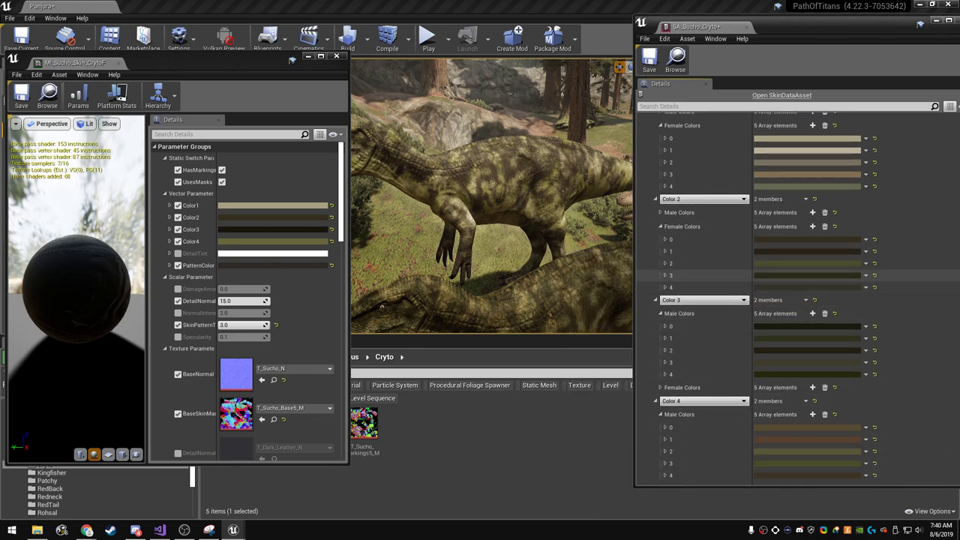
pyautogui.click(806, 276)
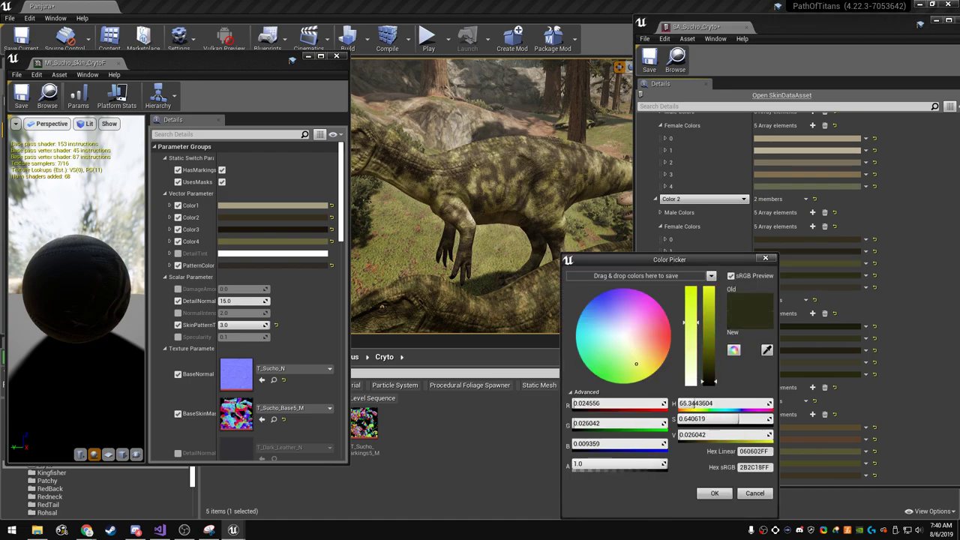
pyautogui.press('Escape')
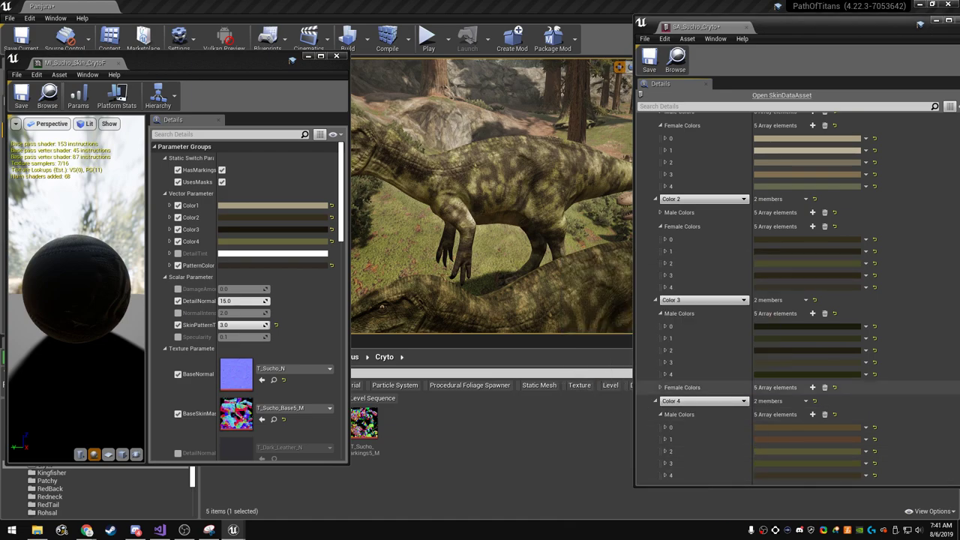
pyautogui.click(806, 276)
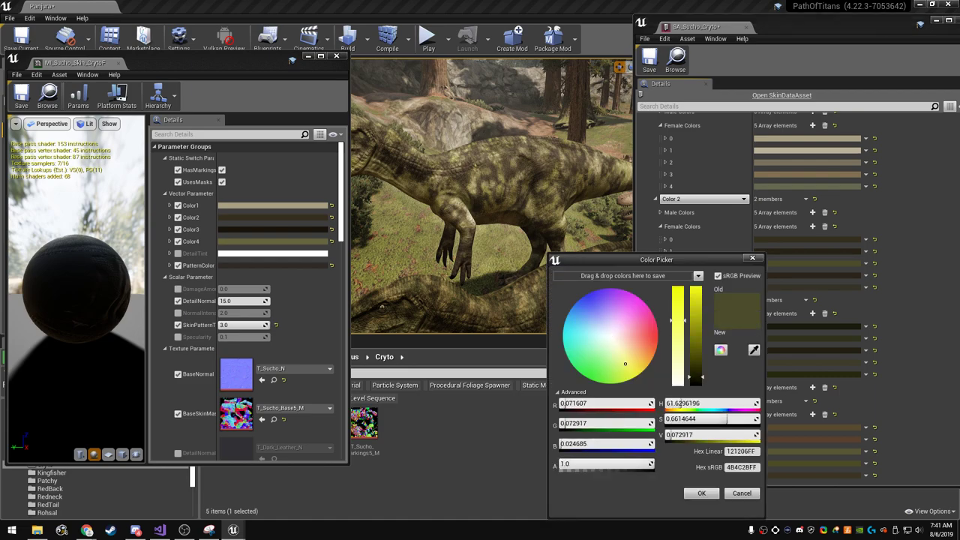
pyautogui.moveTo(625, 364); pyautogui.dragTo(631, 356)
pyautogui.click(702, 493)
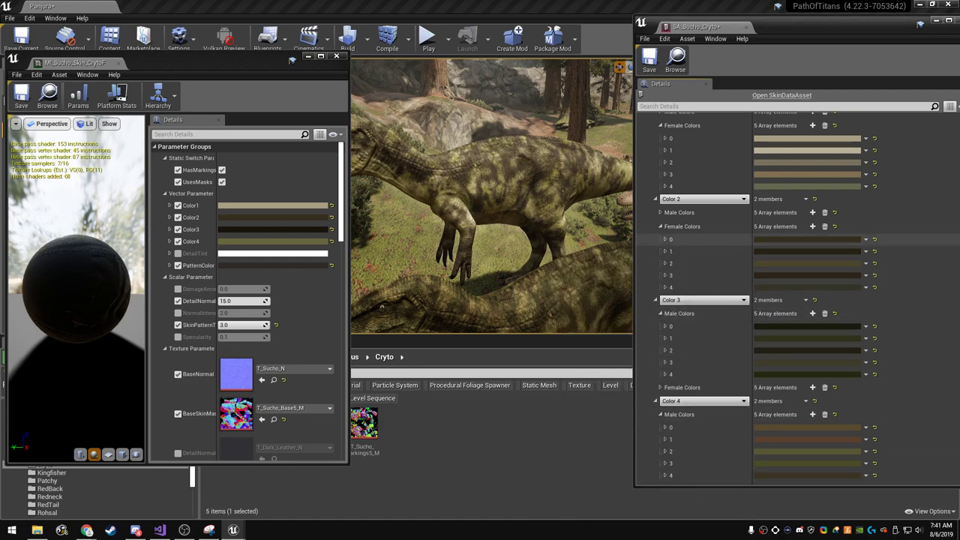
# - Darken the brown Color 2 female entry further and expand Color 3's female colour list
pyautogui.click(806, 275)
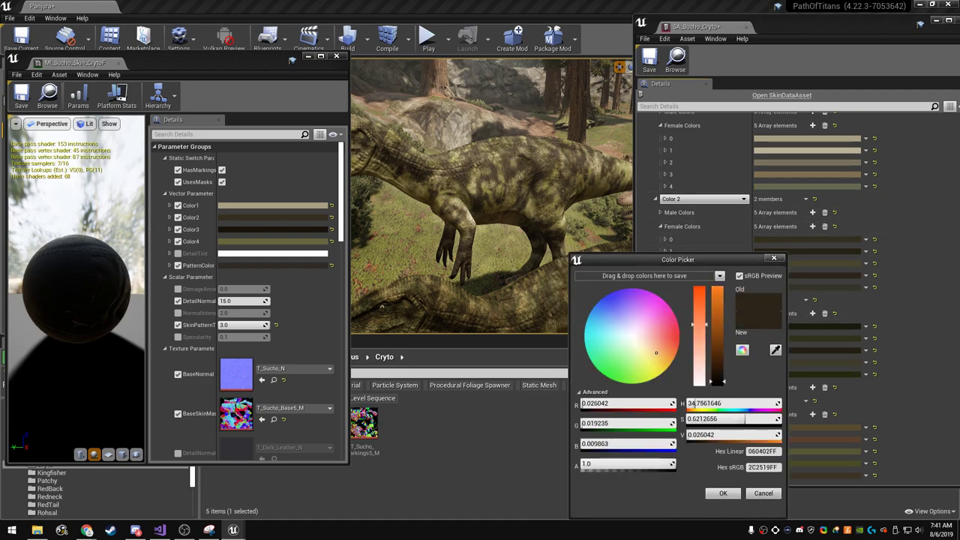
pyautogui.moveTo(717, 381); pyautogui.dragTo(717, 383)
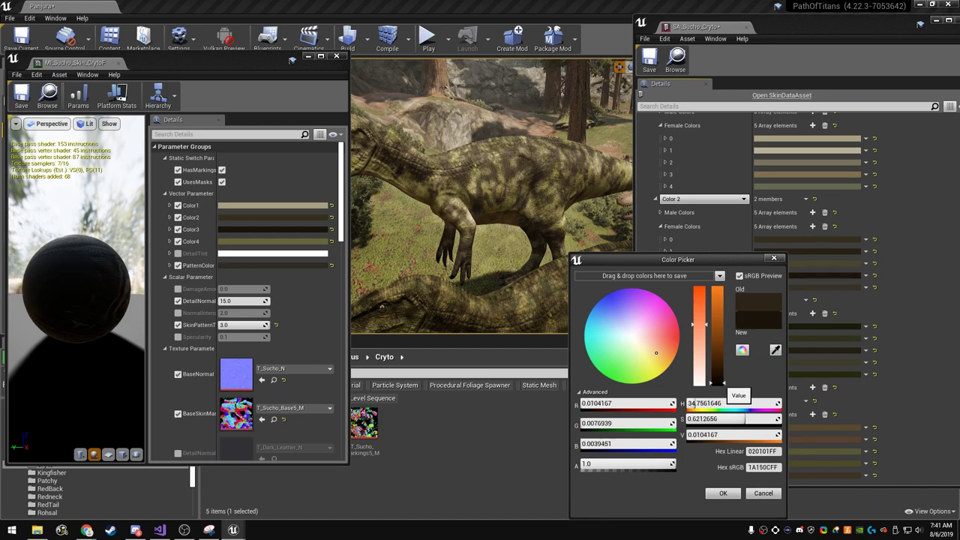
pyautogui.click(722, 493)
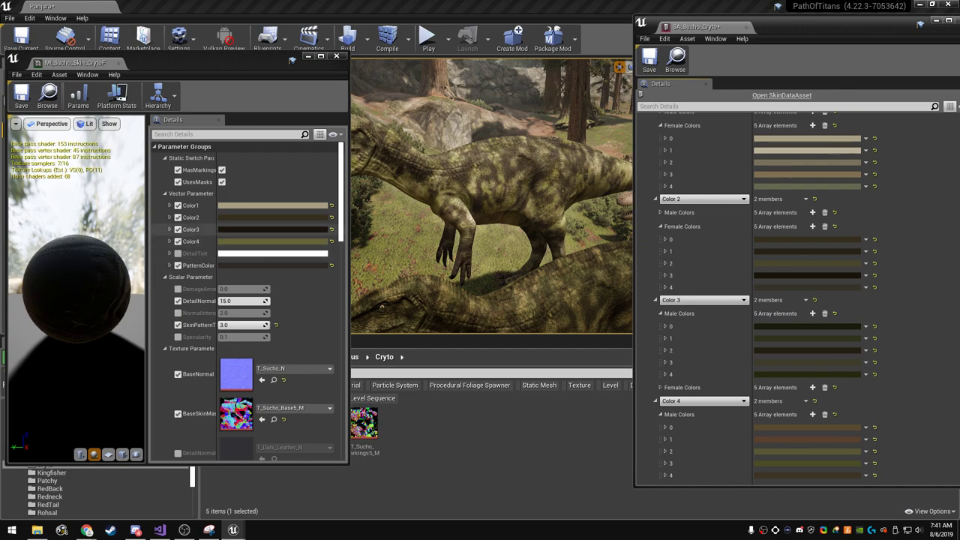
pyautogui.click(660, 225)
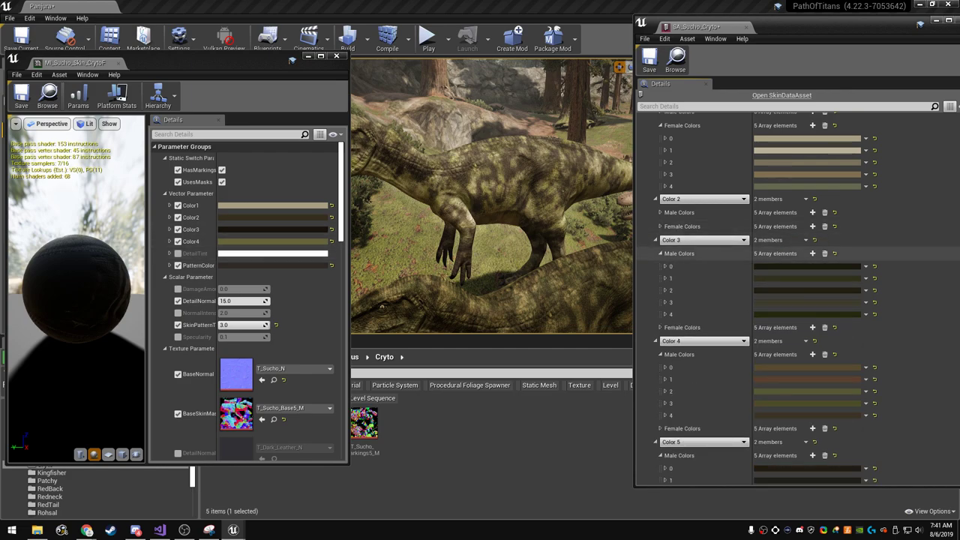
pyautogui.click(661, 253)
pyautogui.click(661, 267)
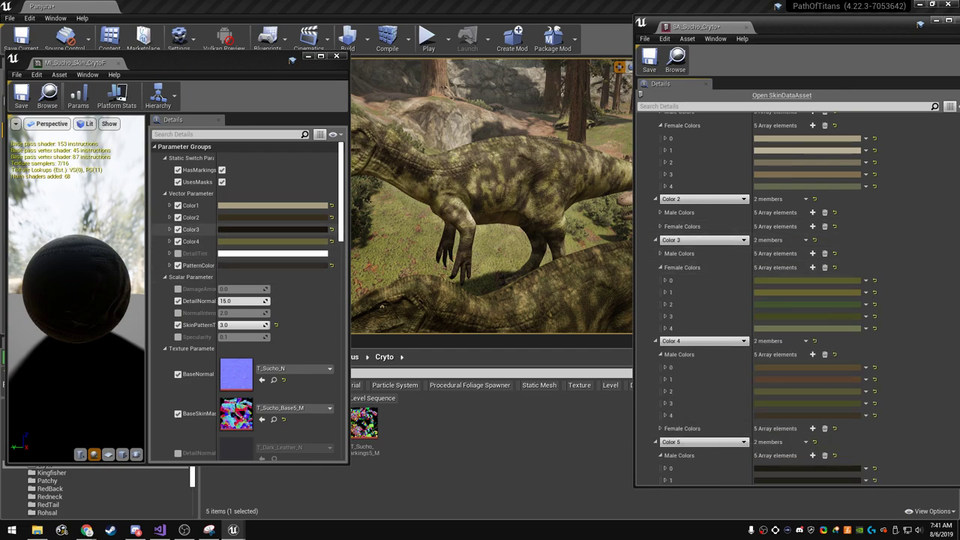
# - Copy the material's Color3 and paste it into the Color 3 female entries
pyautogui.rightClick(285, 229)
pyautogui.click(308, 267)
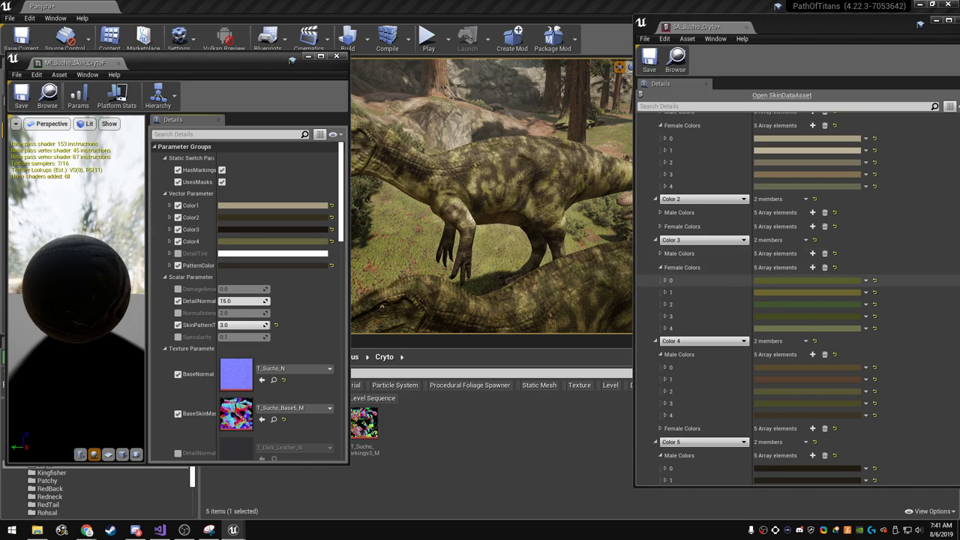
pyautogui.rightClick(769, 280)
pyautogui.click(784, 331)
pyautogui.rightClick(682, 268)
pyautogui.press('Escape')
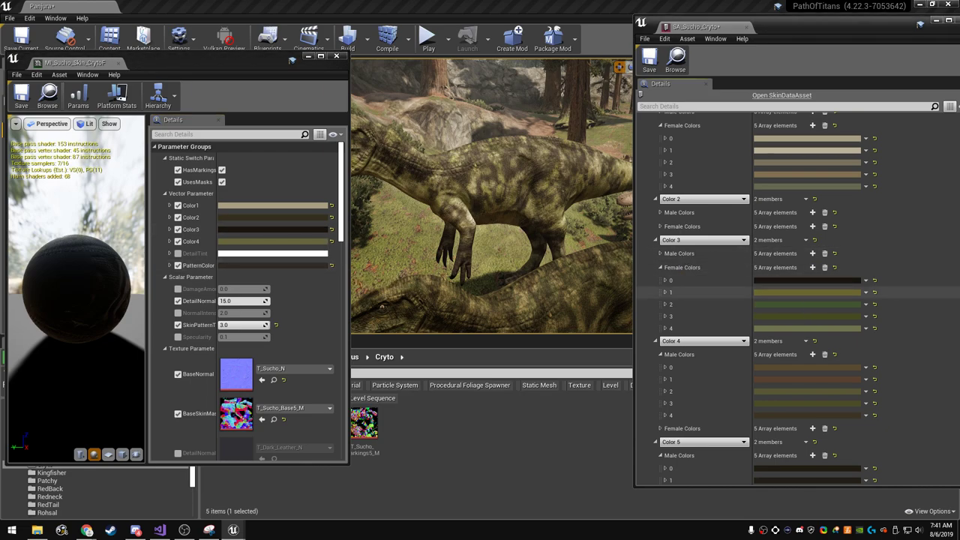
pyautogui.rightClick(754, 268)
pyautogui.click(782, 317)
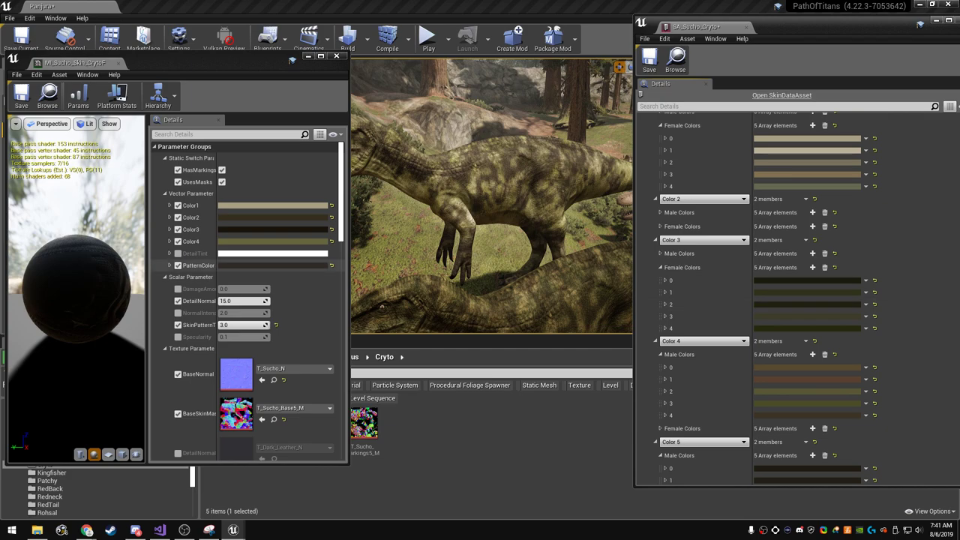
pyautogui.rightClick(294, 264)
pyautogui.rightClick(292, 228)
pyautogui.click(315, 267)
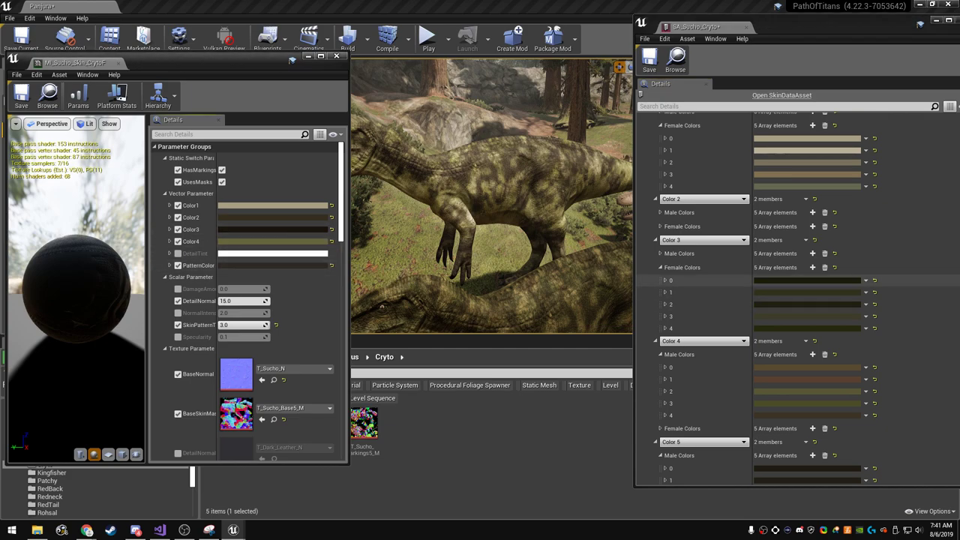
pyautogui.rightClick(770, 292)
pyautogui.click(784, 330)
# - Tweak the dark Color 3 female shades, warming one toward orange
pyautogui.click(807, 292)
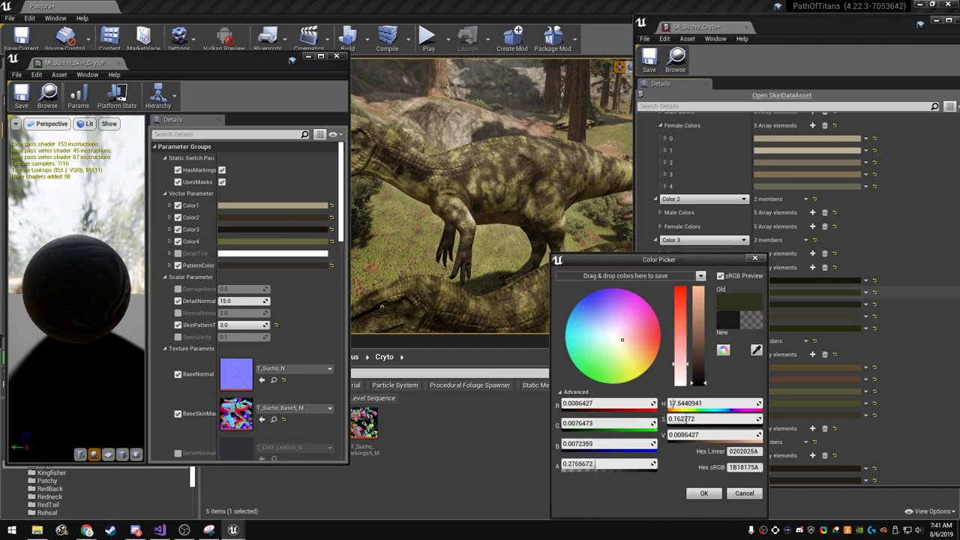
pyautogui.click(704, 493)
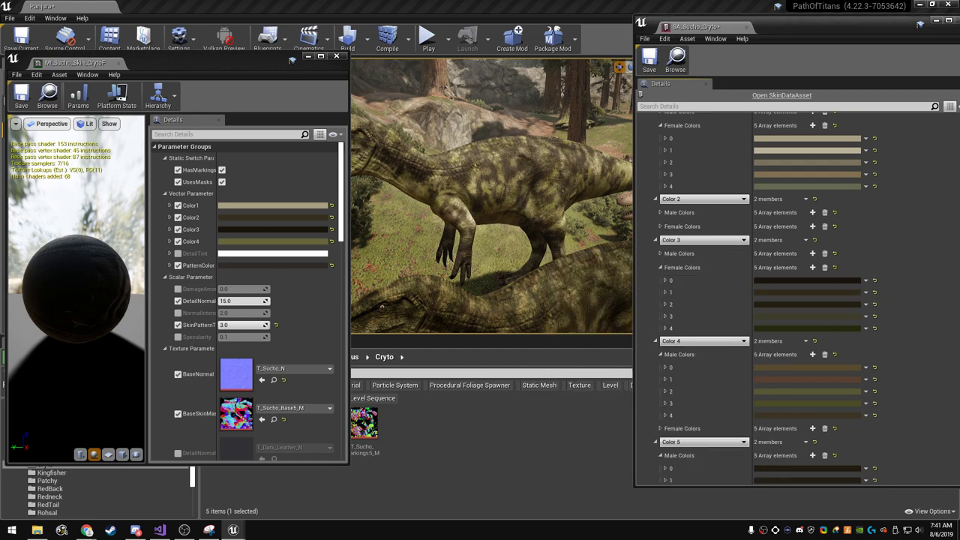
pyautogui.click(806, 304)
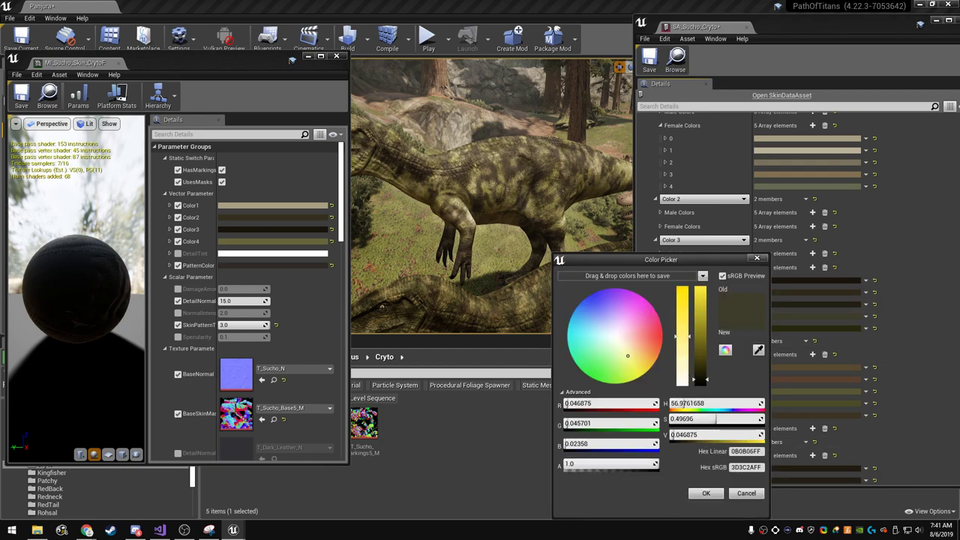
pyautogui.click(706, 493)
pyautogui.click(806, 316)
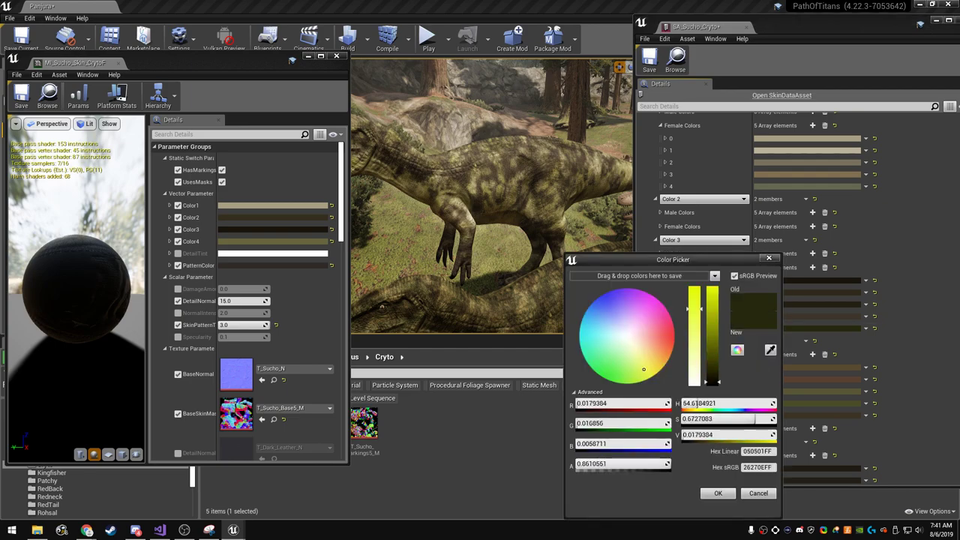
pyautogui.moveTo(644, 370); pyautogui.dragTo(654, 358)
pyautogui.click(718, 493)
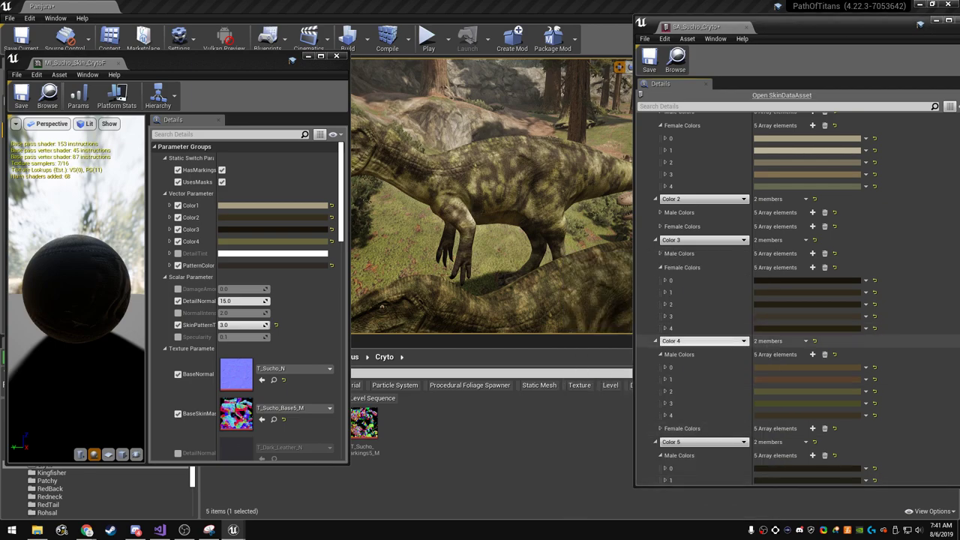
pyautogui.scroll(-5, 713, 225)
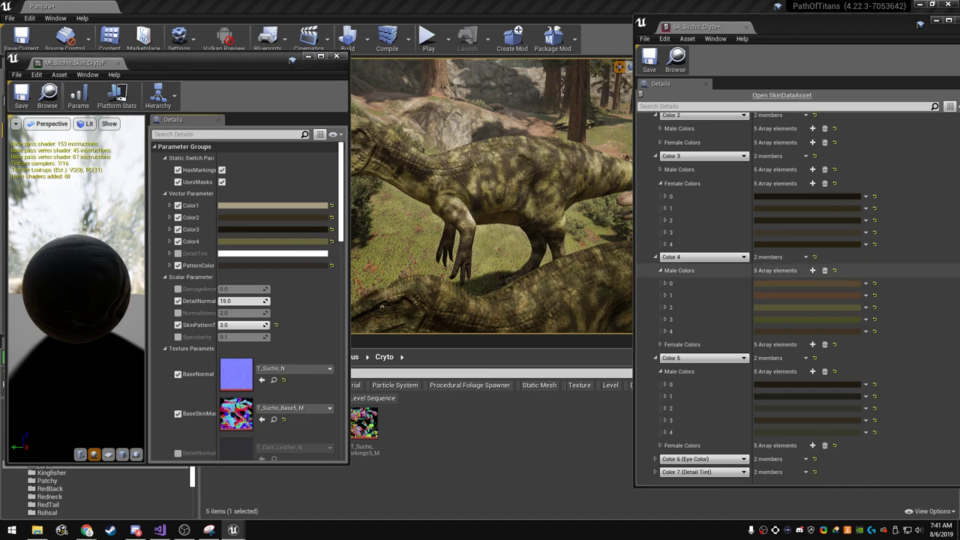
# - Collapse Color 4's male colours and expand its female colour list
pyautogui.click(661, 270)
pyautogui.click(661, 344)
pyautogui.scroll(-2, 766, 300)
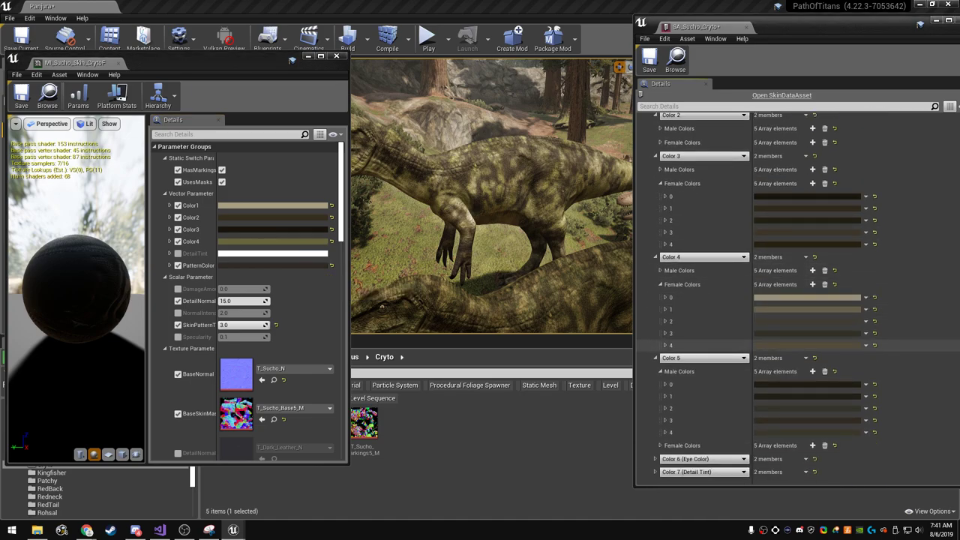
pyautogui.rightClick(767, 297)
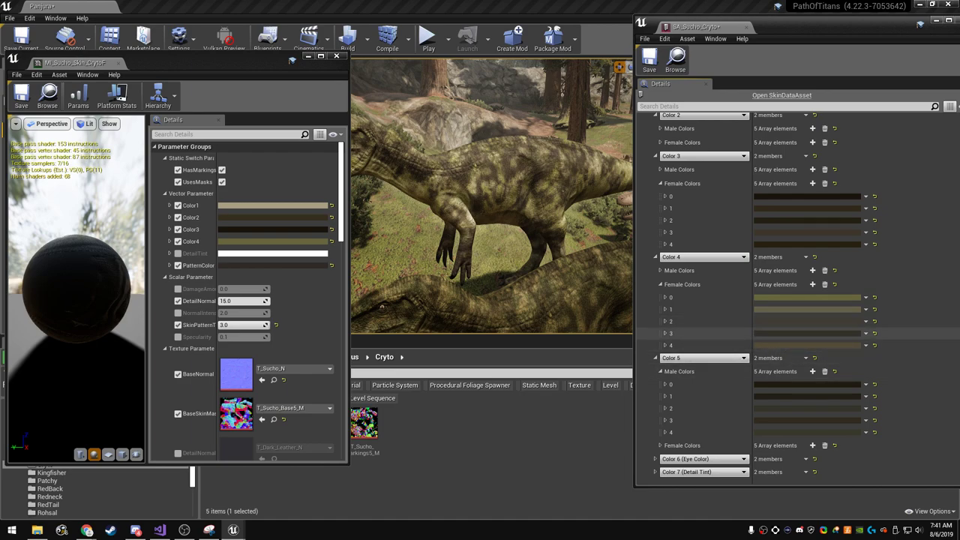
# - Shift Color 4 female entry 3 toward orange, giving dark brown 312C22FF
pyautogui.click(807, 333)
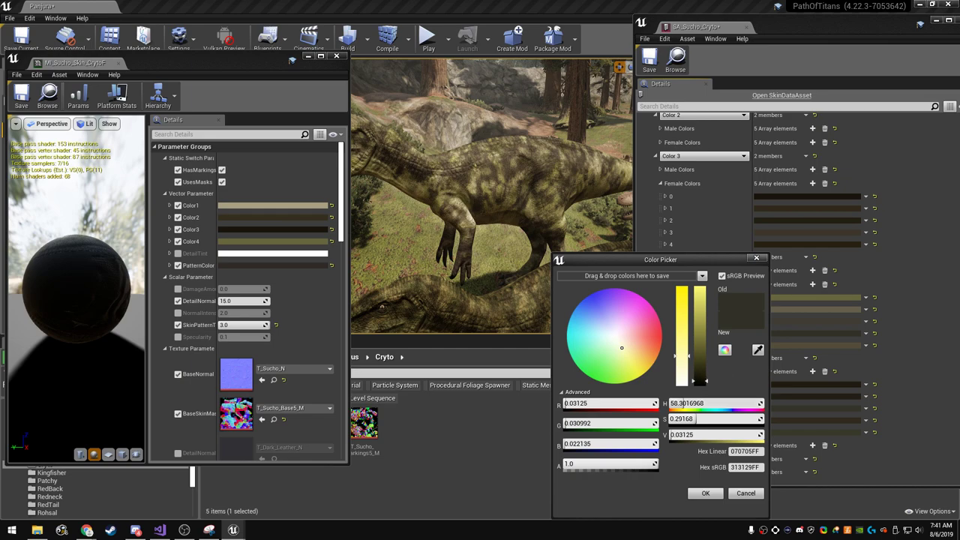
pyautogui.moveTo(622, 348); pyautogui.dragTo(627, 354)
pyautogui.press('Return')
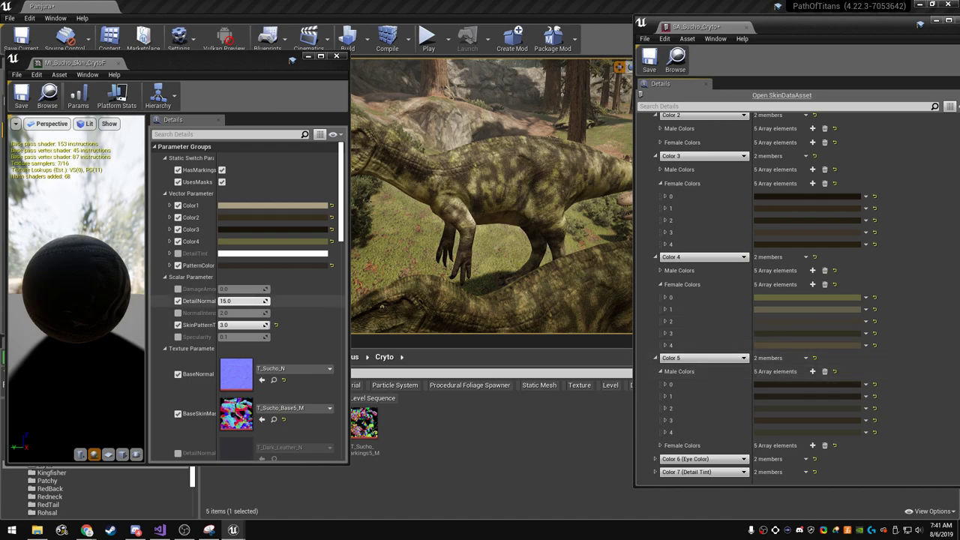
pyautogui.rightClick(258, 268)
pyautogui.click(281, 292)
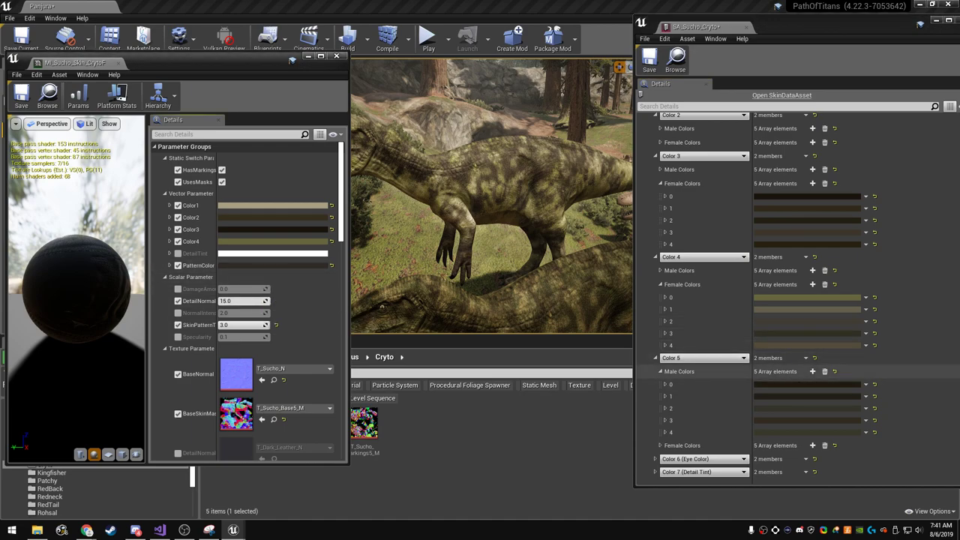
# - Expand Color 5's female colours and tint entry 4 to a brown shade
pyautogui.press('Left')
pyautogui.press('Down')
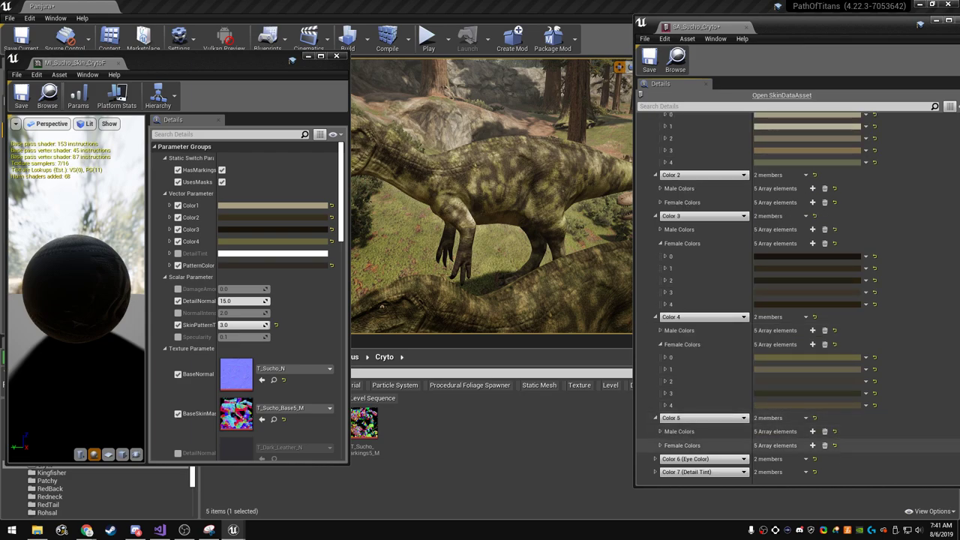
pyautogui.press('Right')
pyautogui.press('Down')
pyautogui.rightClick(774, 399)
pyautogui.press('Escape')
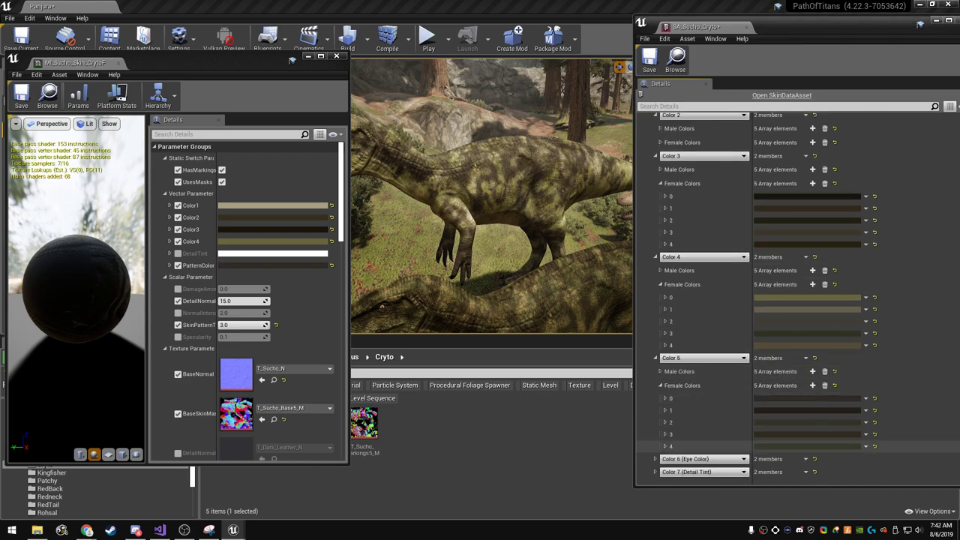
pyautogui.click(679, 371)
pyautogui.click(807, 446)
pyautogui.click(643, 340)
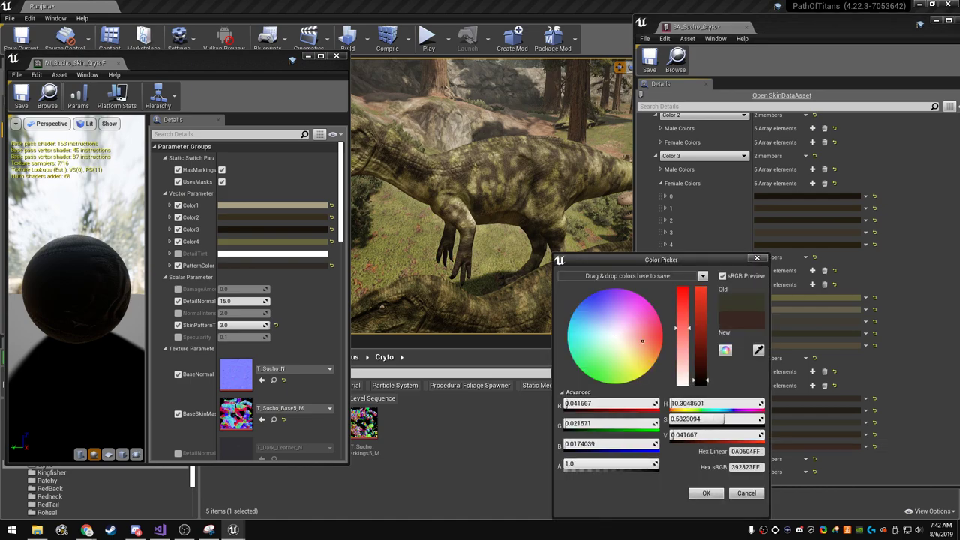
pyautogui.moveTo(642, 341); pyautogui.dragTo(636, 344)
pyautogui.click(706, 493)
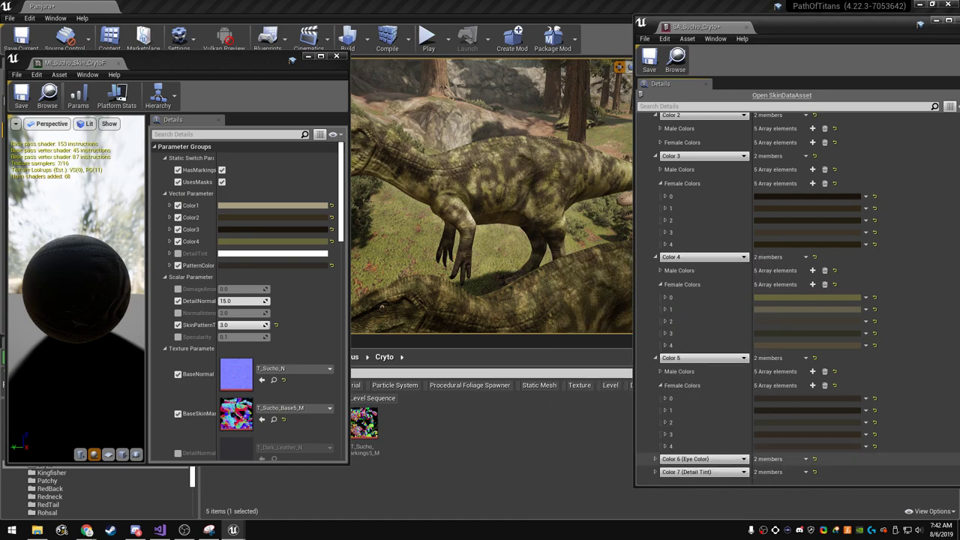
# - Darken entry 4 to value 0.02, saturation 0.57 (27201BFF), then save and close the asset
pyautogui.click(806, 447)
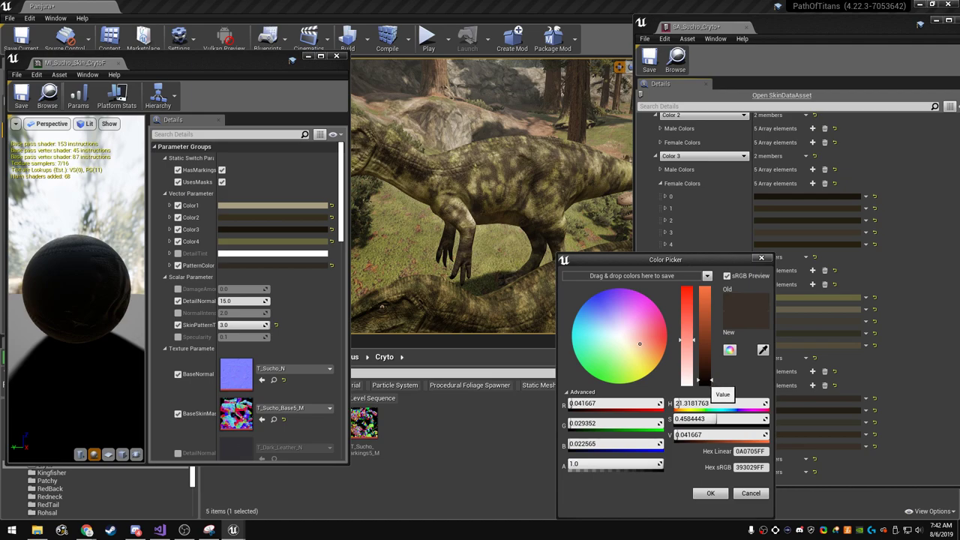
pyautogui.moveTo(706, 382); pyautogui.dragTo(706, 384)
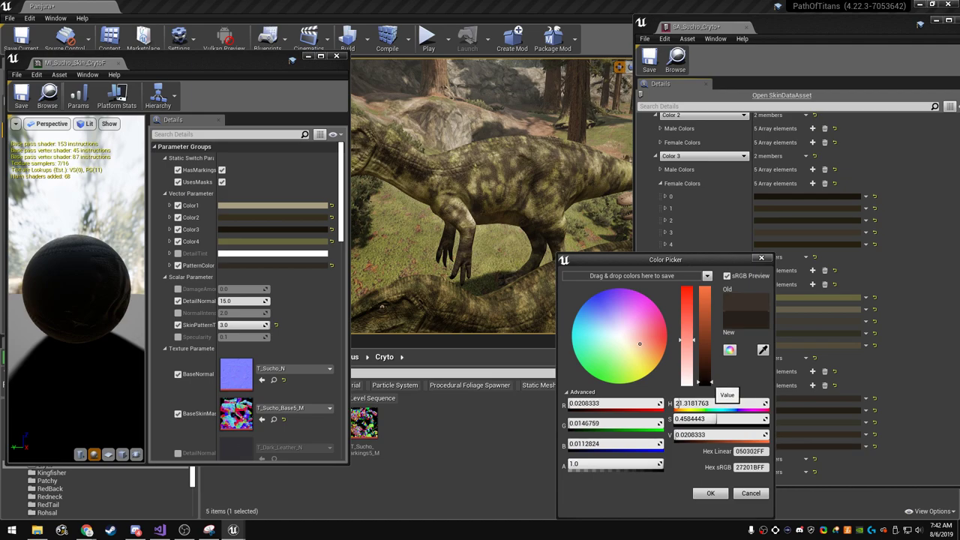
pyautogui.moveTo(687, 340); pyautogui.dragTo(687, 329)
pyautogui.click(711, 493)
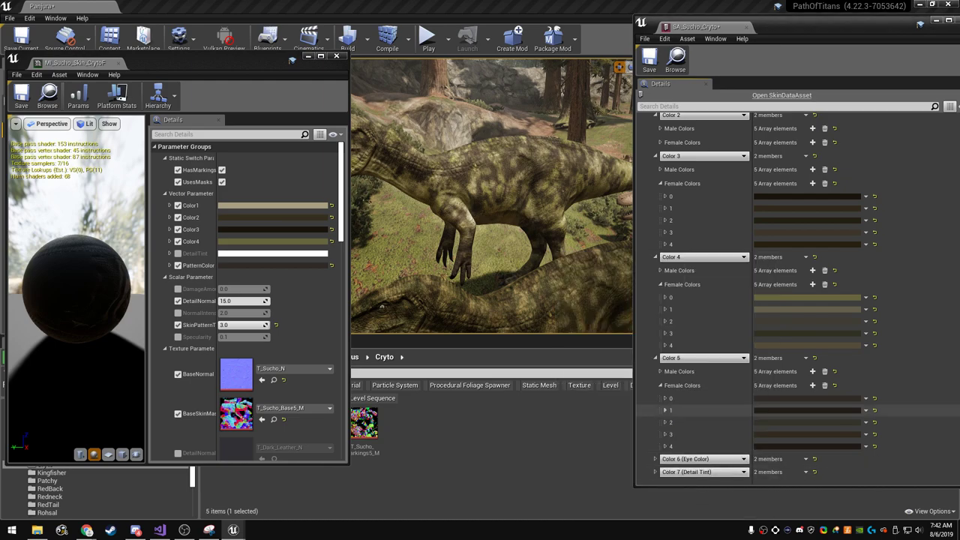
pyautogui.click(649, 60)
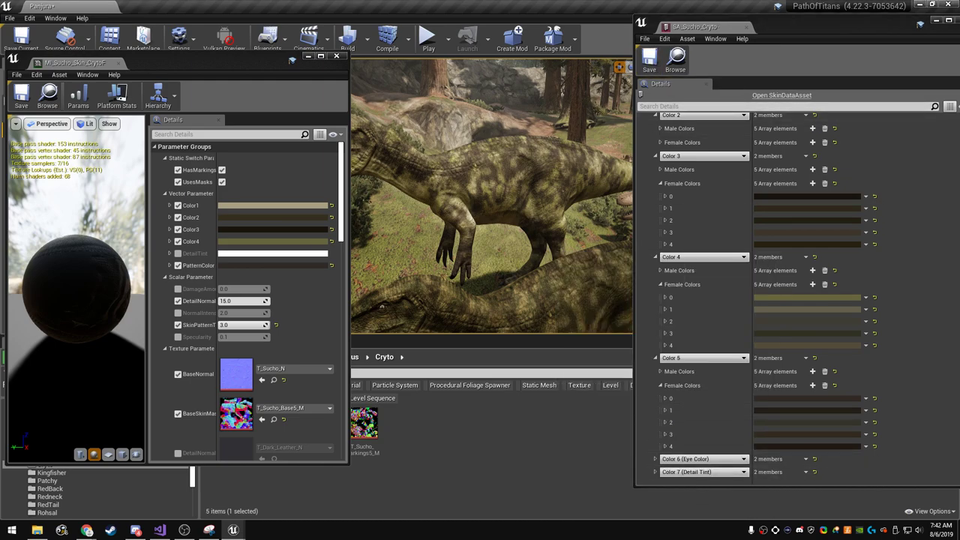
pyautogui.hotkey('alt', 'F4')
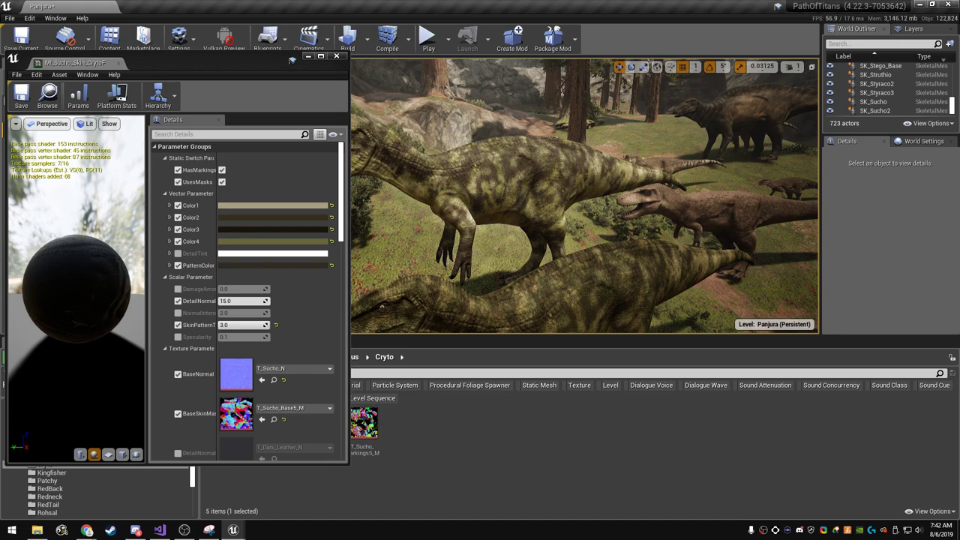
# - Close the material instance editor and collapse the Suchomimus folder in the Content Browser
pyautogui.moveTo(292, 60); pyautogui.dragTo(305, 72)
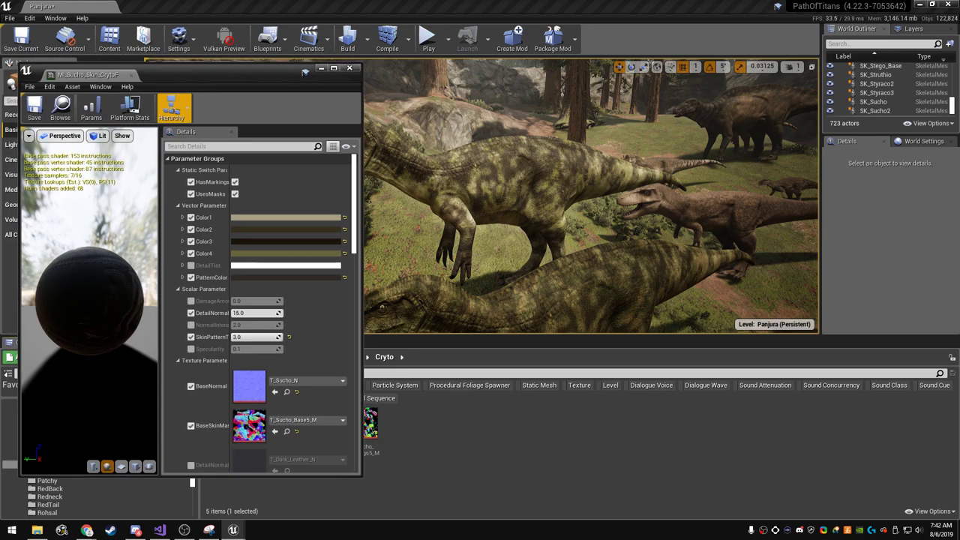
pyautogui.click(350, 68)
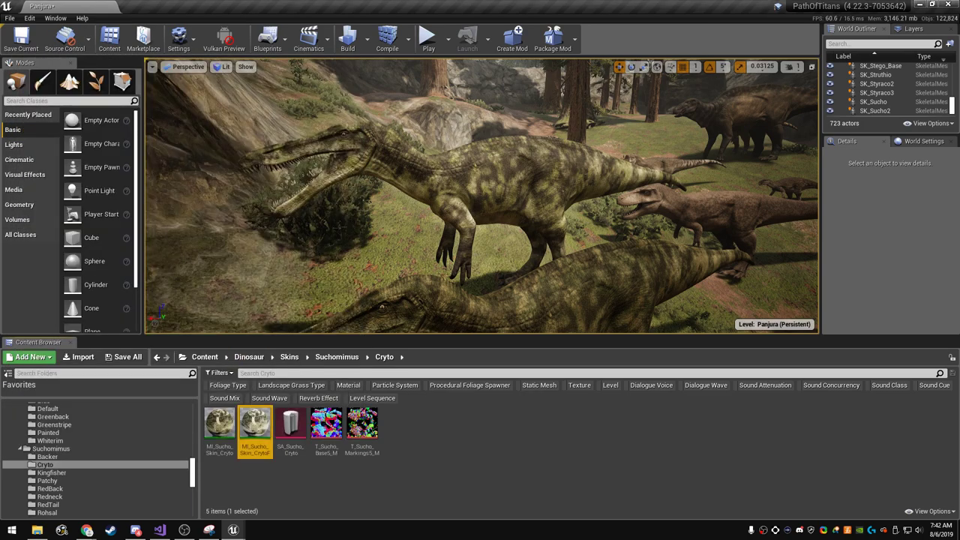
pyautogui.click(290, 428)
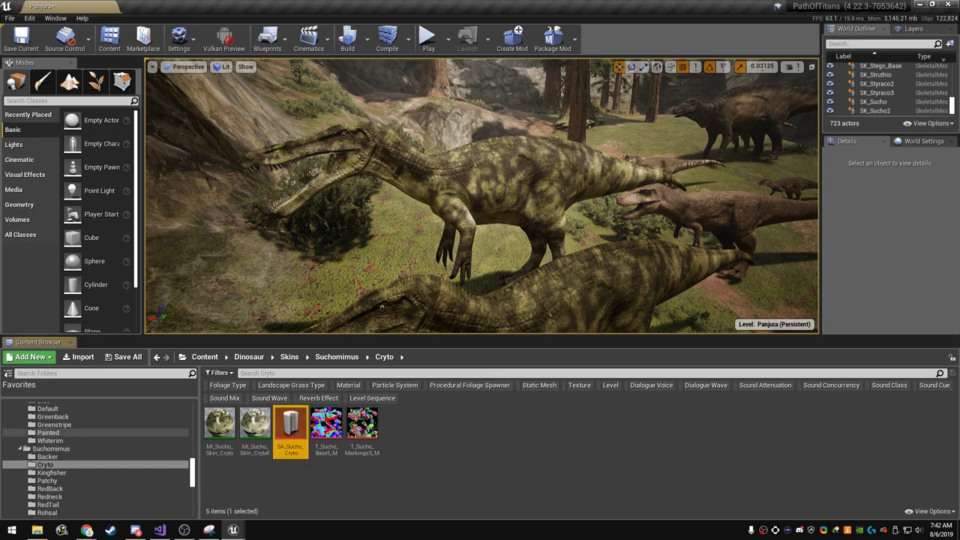
pyautogui.click(22, 449)
# - Go to Blueprints > Datatables and open the BP_CharacterSelectList data table
pyautogui.scroll(5, 97, 458)
pyautogui.scroll(5, 97, 458)
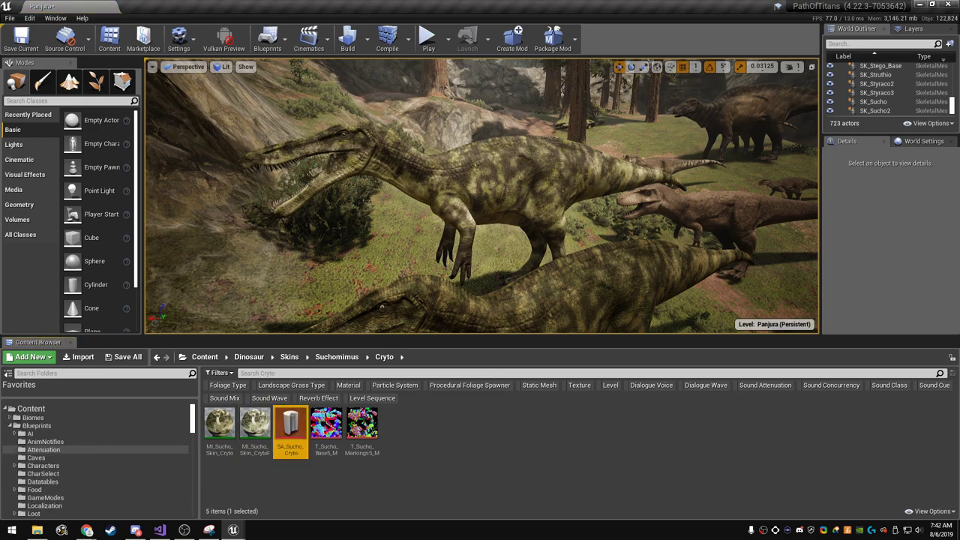
pyautogui.scroll(5, 97, 457)
pyautogui.scroll(5, 97, 458)
pyautogui.click(36, 426)
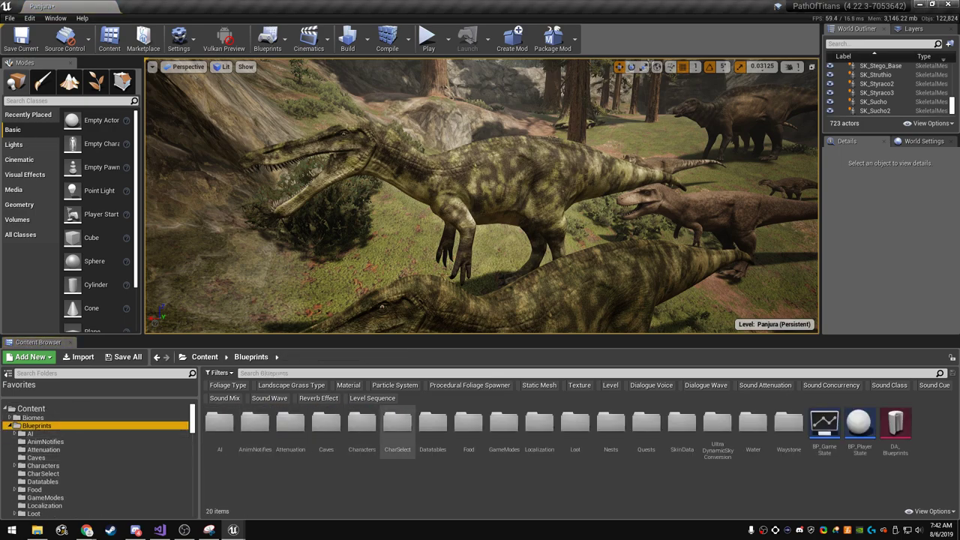
pyautogui.doubleClick(433, 424)
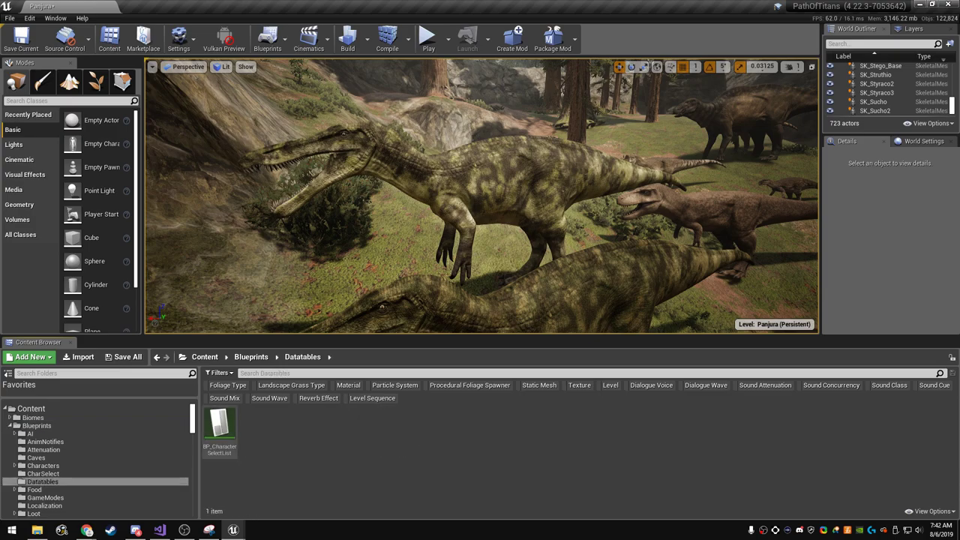
pyautogui.doubleClick(220, 427)
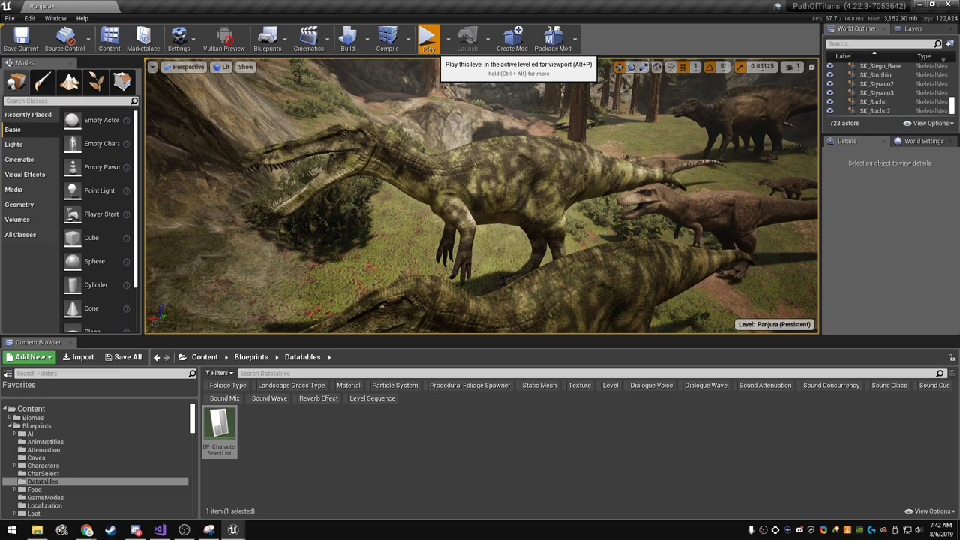
# - Play Panjura fullscreen, start a new character and cycle the species to Suchomimus
pyautogui.click(428, 41)
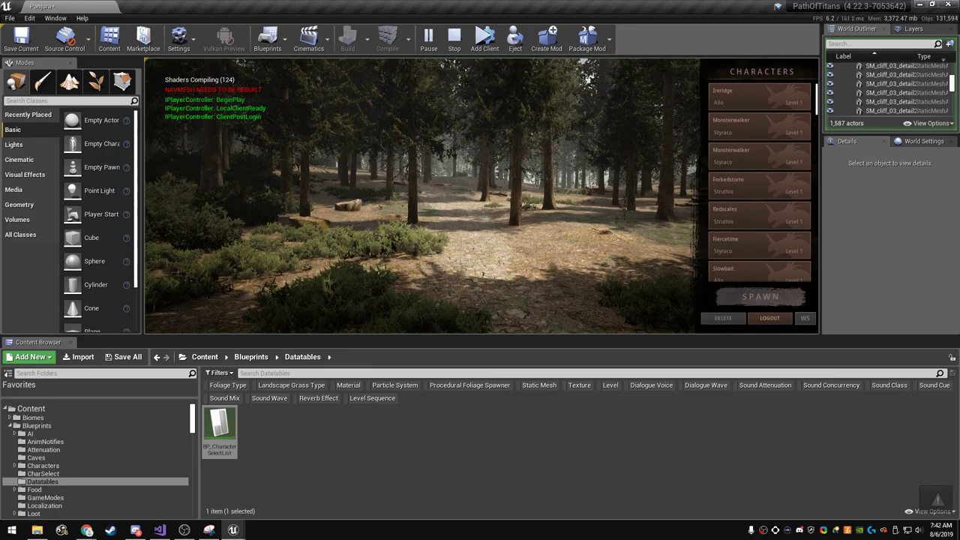
pyautogui.press('F11')
pyautogui.scroll(-5, 857, 225)
pyautogui.scroll(-5, 857, 225)
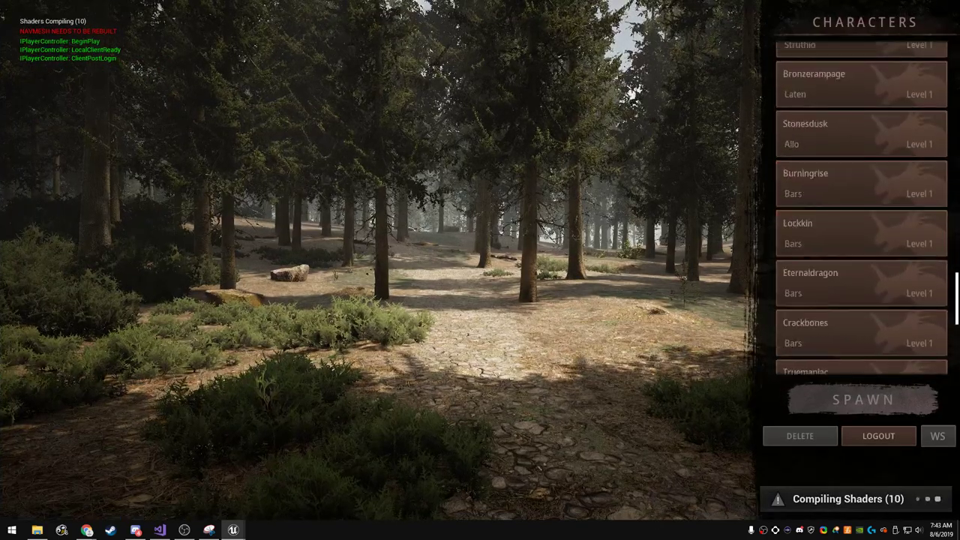
pyautogui.scroll(-5, 857, 225)
pyautogui.click(858, 351)
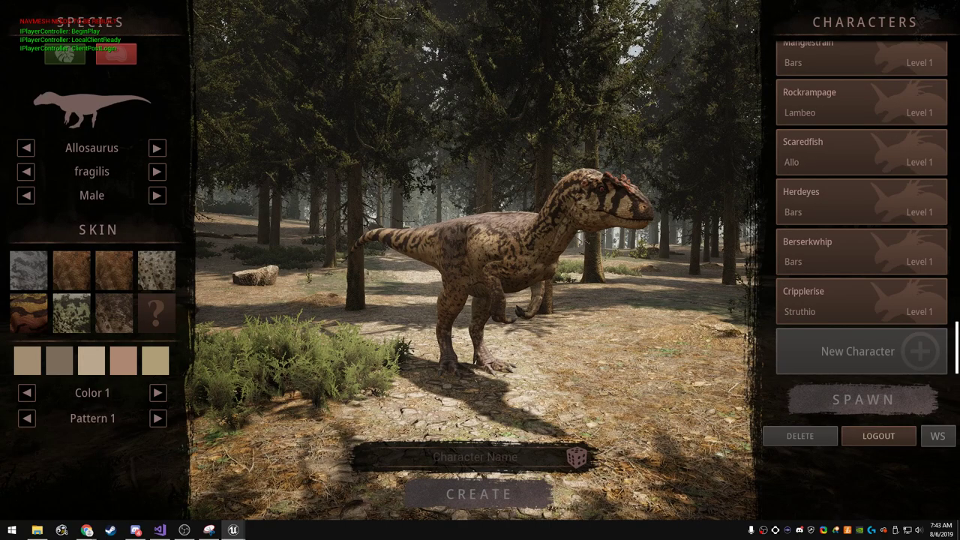
pyautogui.click(157, 147)
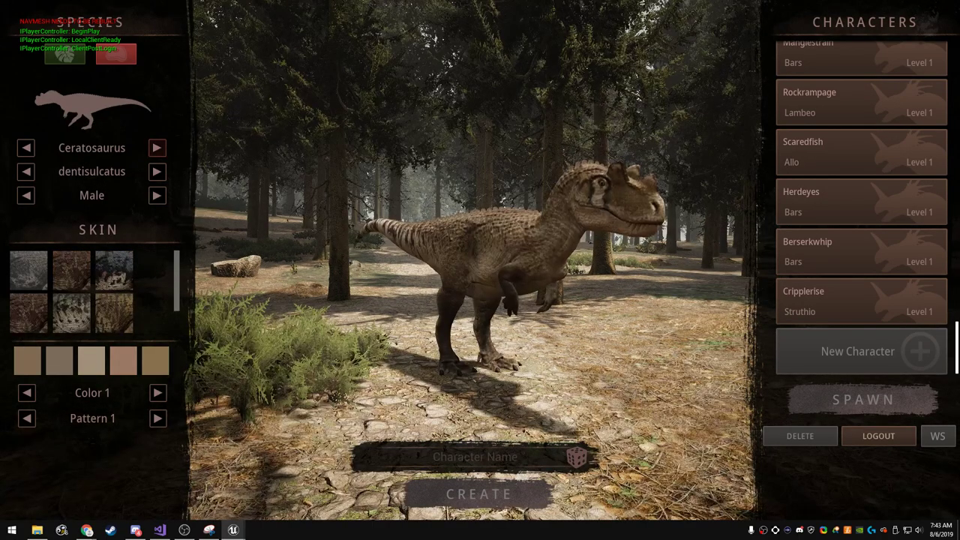
pyautogui.click(157, 148)
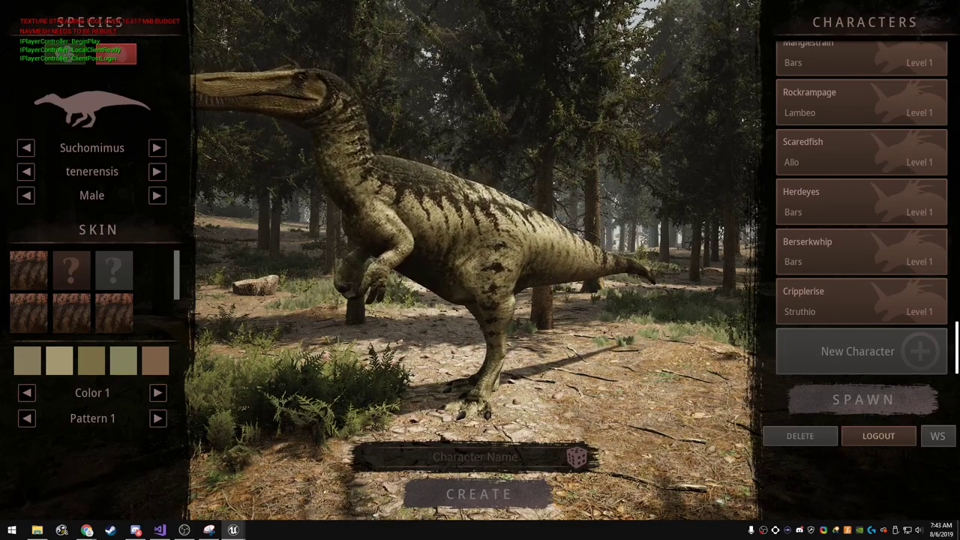
pyautogui.press('F11')
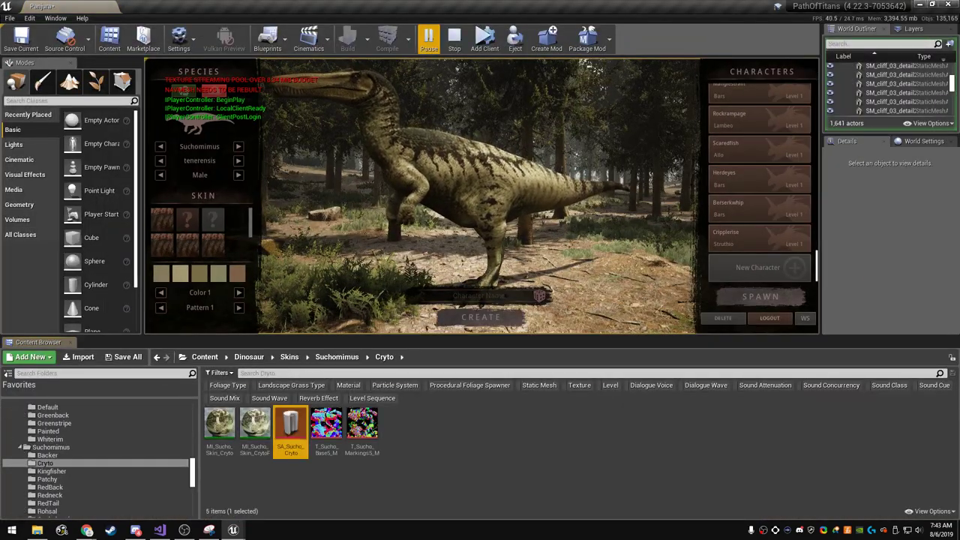
# - Stop play, select T_Sucho_Base5_M and T_Sucho_Markings5_M, and restart the Panjura session
pyautogui.click(455, 37)
pyautogui.click(327, 428)
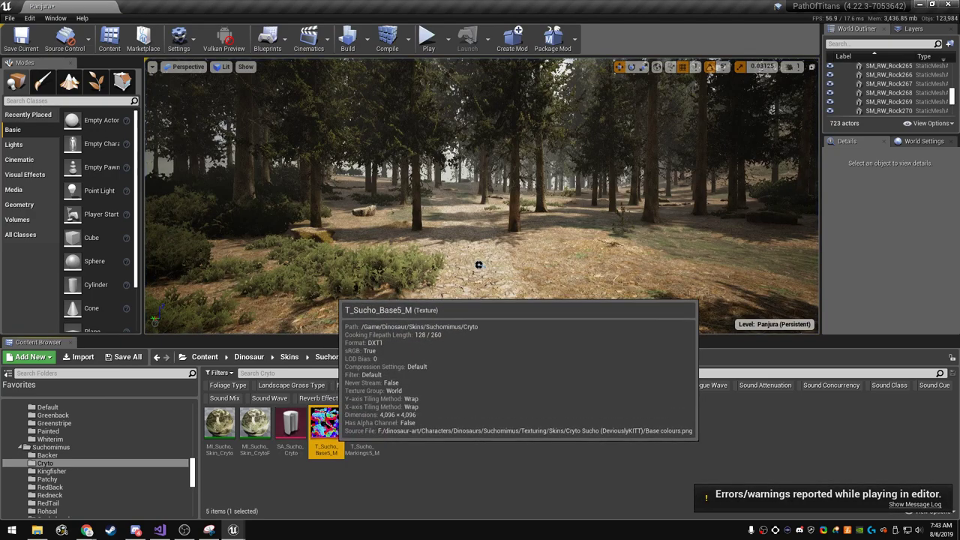
pyautogui.click(362, 429)
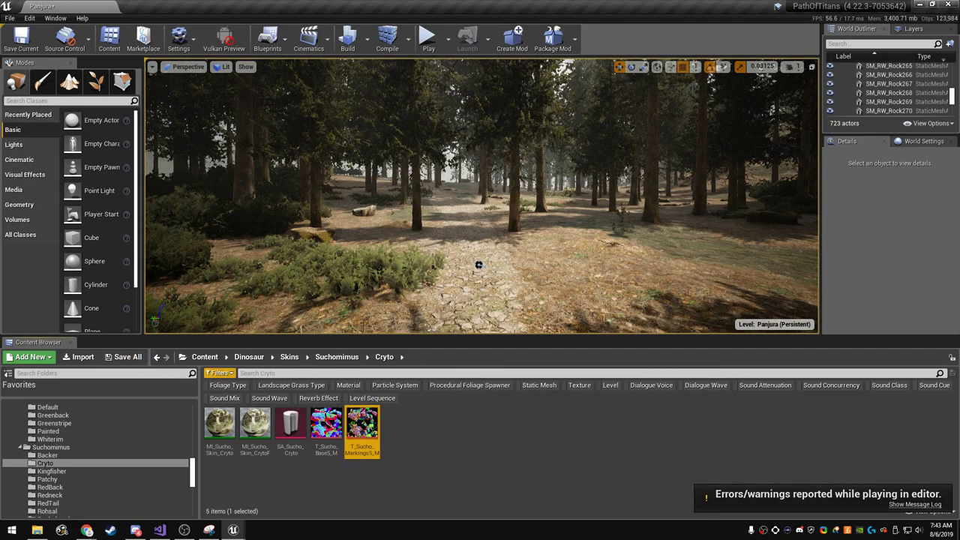
pyautogui.click(427, 39)
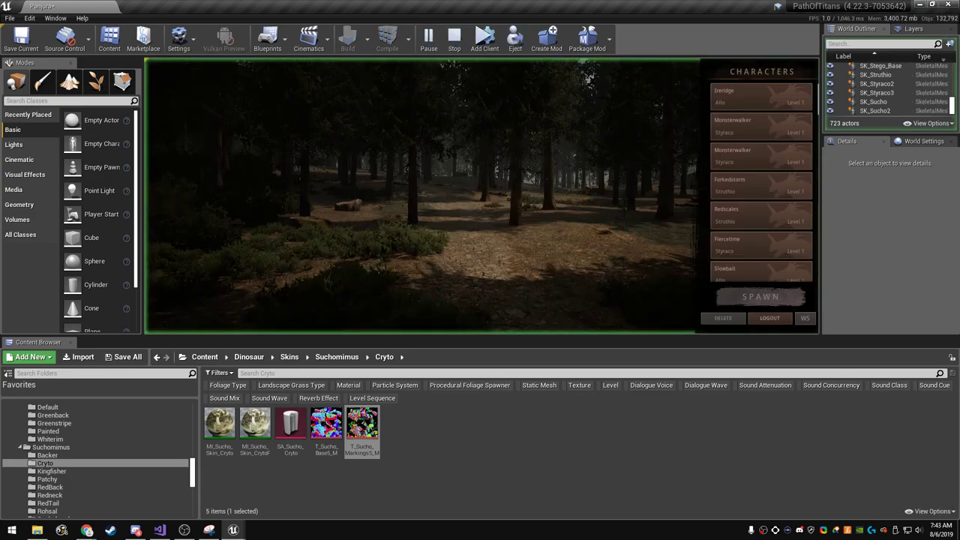
# - Fill the screen with the game view and start a new Suchomimus character
pyautogui.press('F11')
pyautogui.scroll(-5, 862, 255)
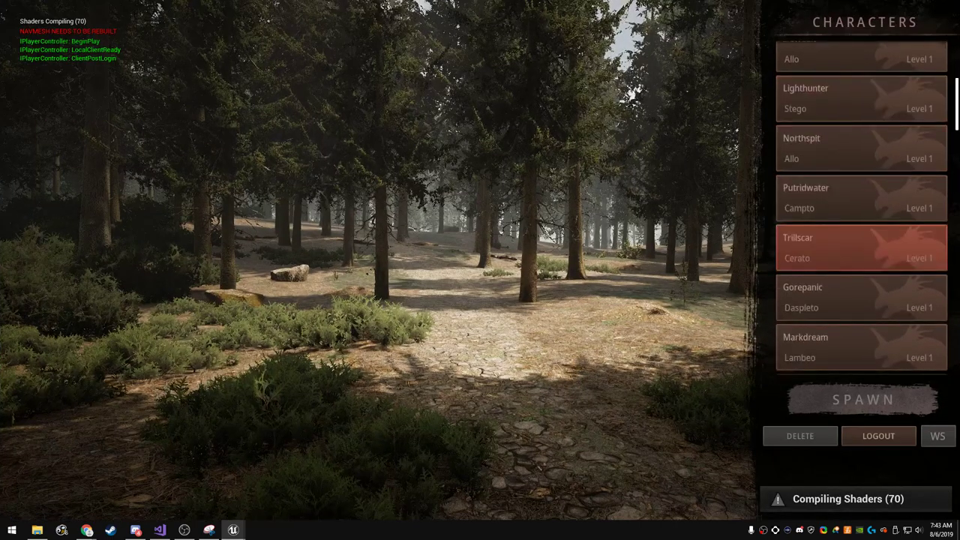
pyautogui.scroll(-5, 861, 255)
pyautogui.scroll(-5, 861, 292)
pyautogui.click(858, 352)
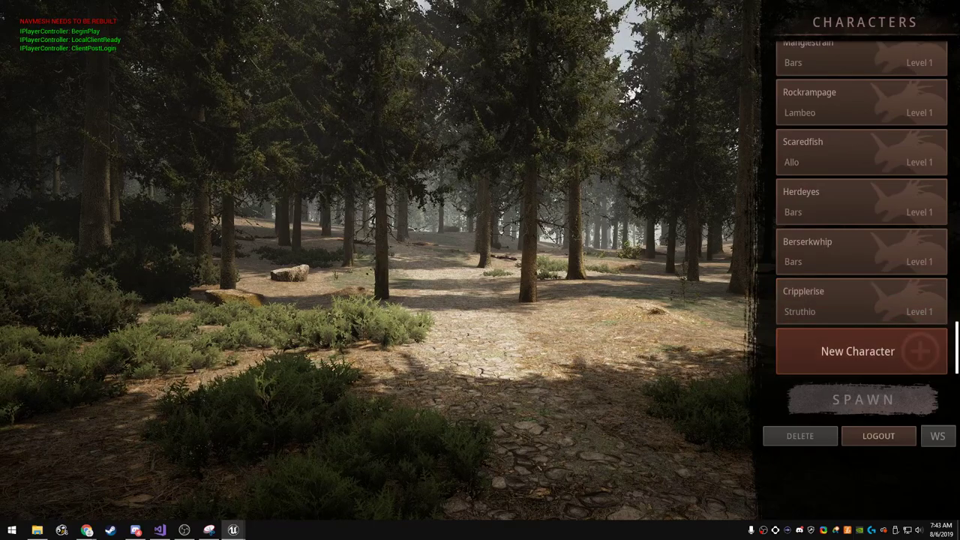
pyautogui.click(156, 148)
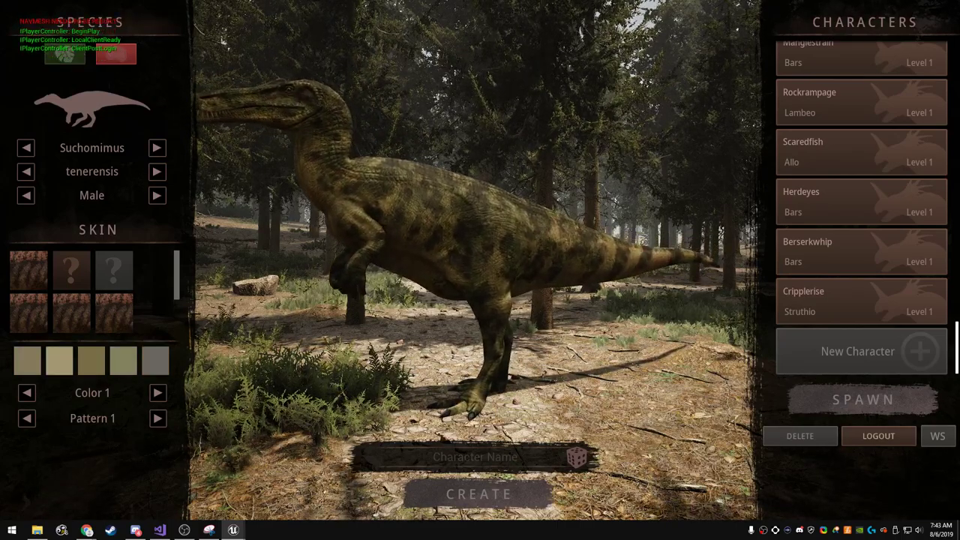
# - Preview the male Suchomimus in Colors 2 through 5, then step back to Color 1
pyautogui.click(157, 393)
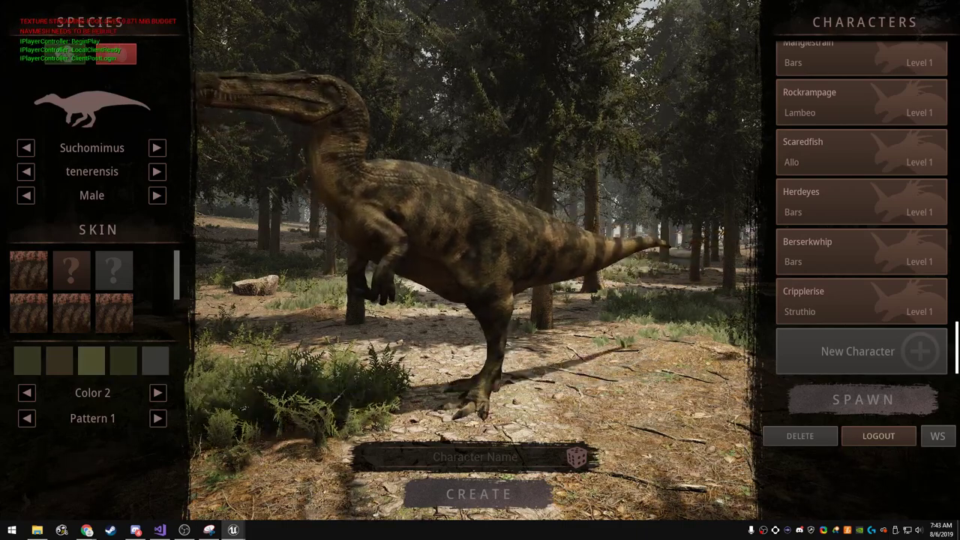
pyautogui.click(157, 393)
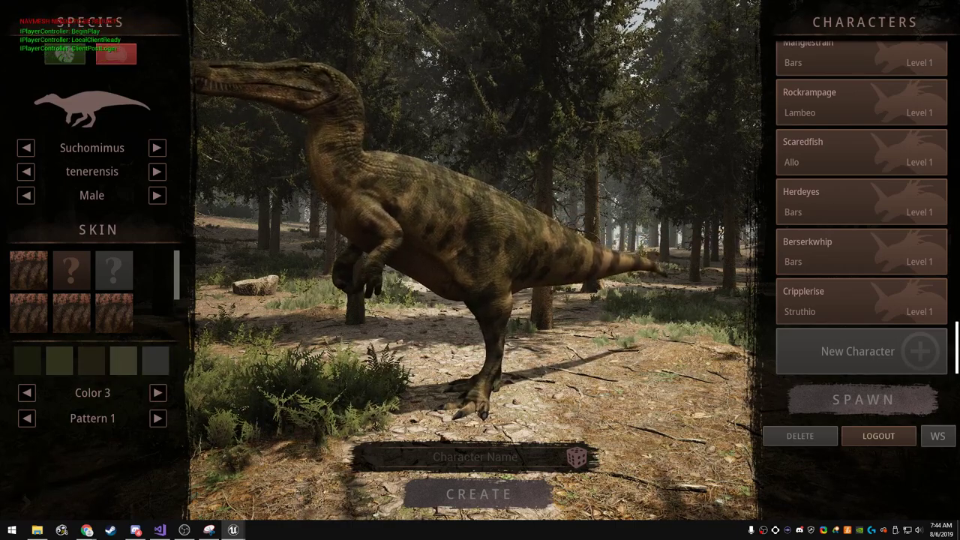
pyautogui.click(157, 392)
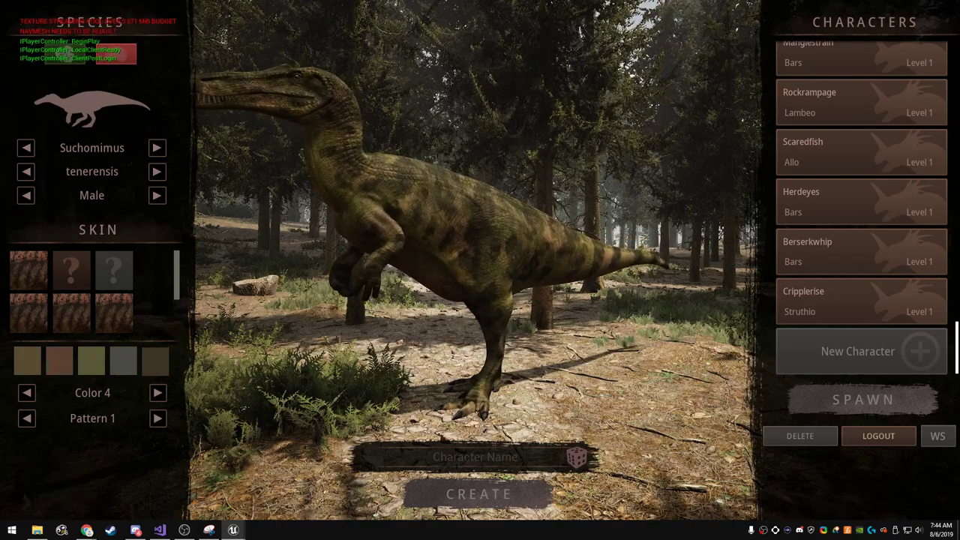
pyautogui.click(158, 392)
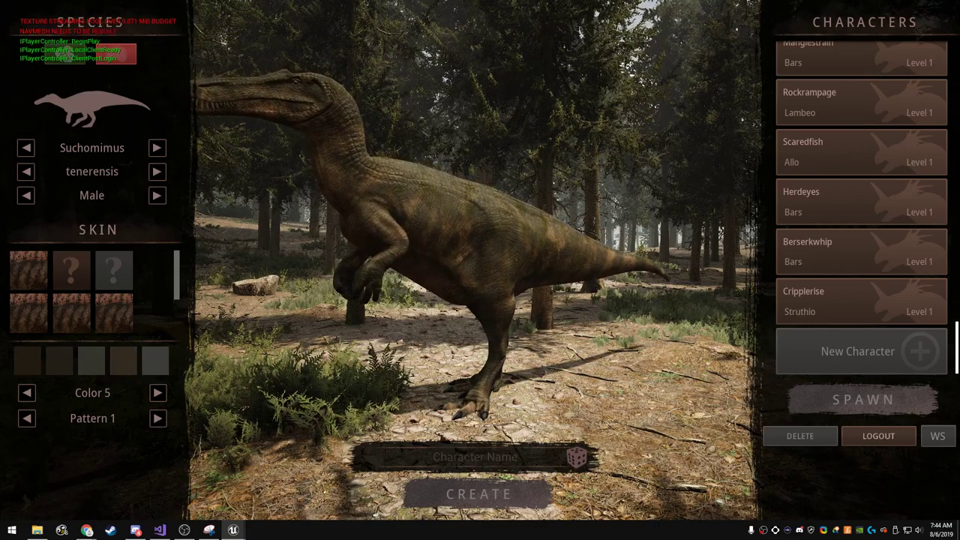
pyautogui.click(27, 392)
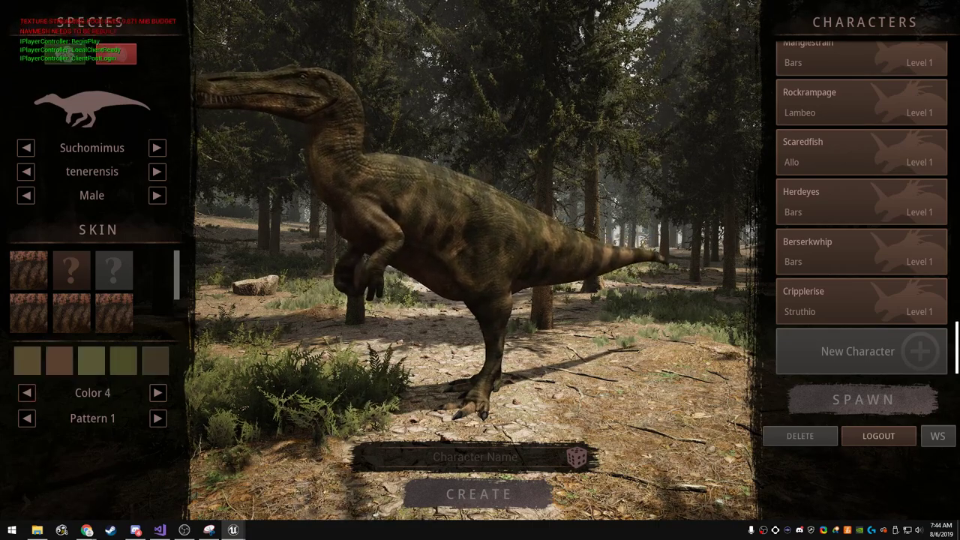
pyautogui.click(26, 392)
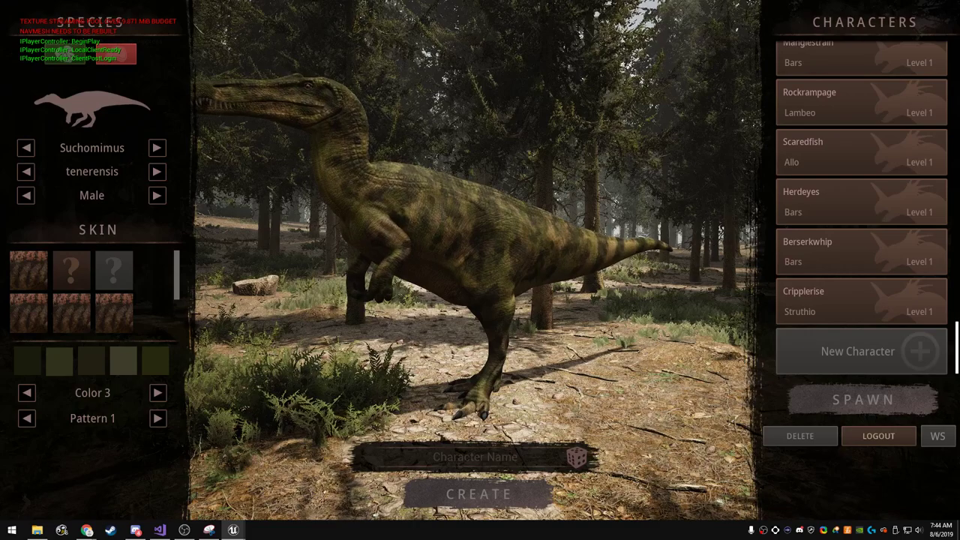
pyautogui.click(26, 393)
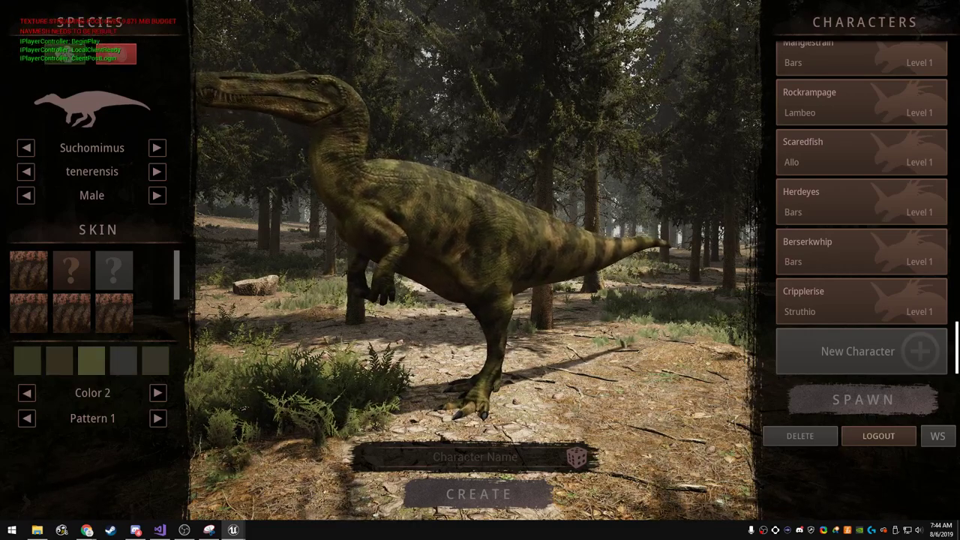
pyautogui.click(26, 392)
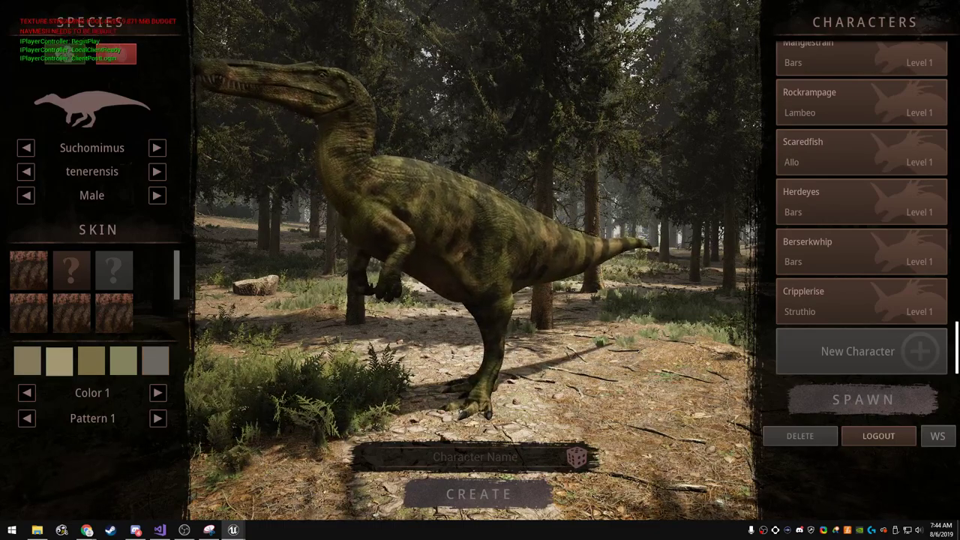
# - Wrap the skin colour around to Color 5 and step back to Color 2
pyautogui.click(26, 393)
pyautogui.click(26, 392)
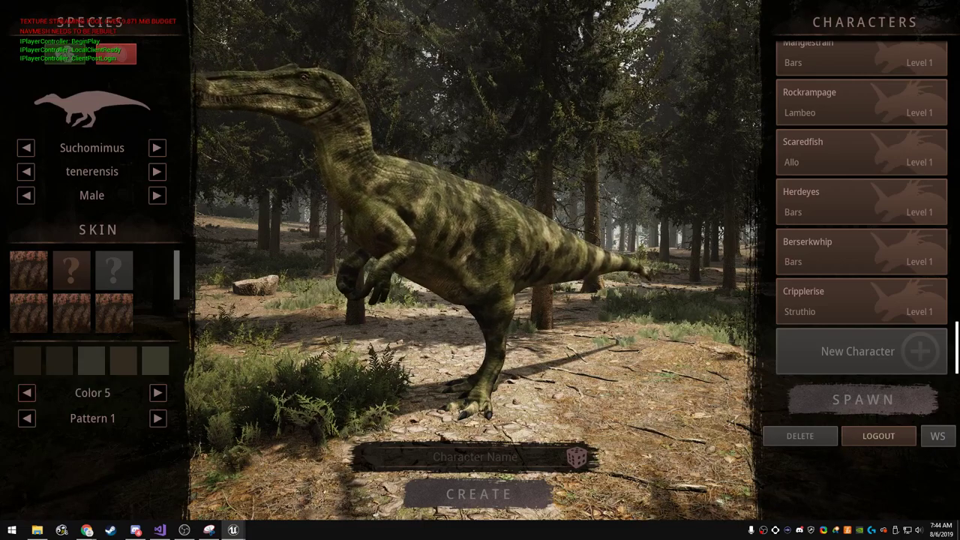
pyautogui.click(26, 393)
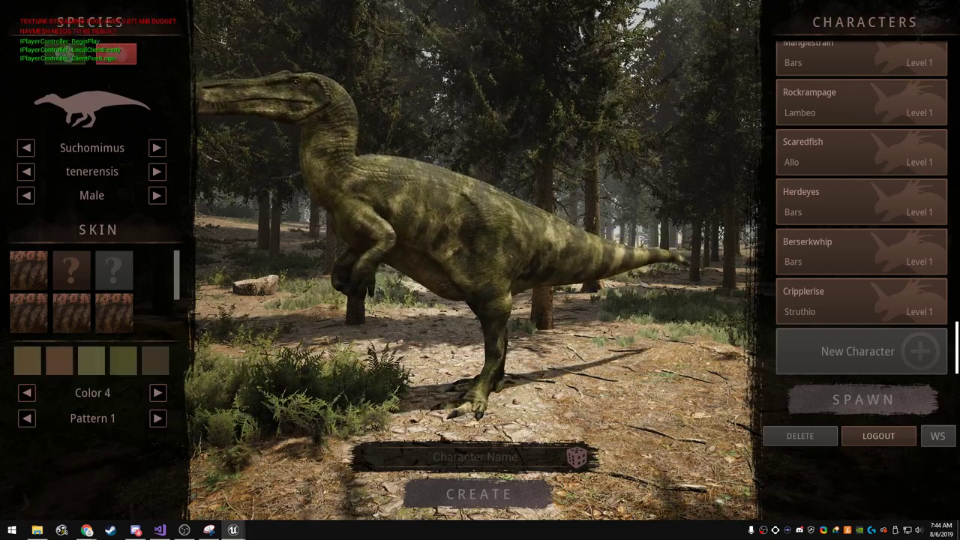
pyautogui.click(26, 393)
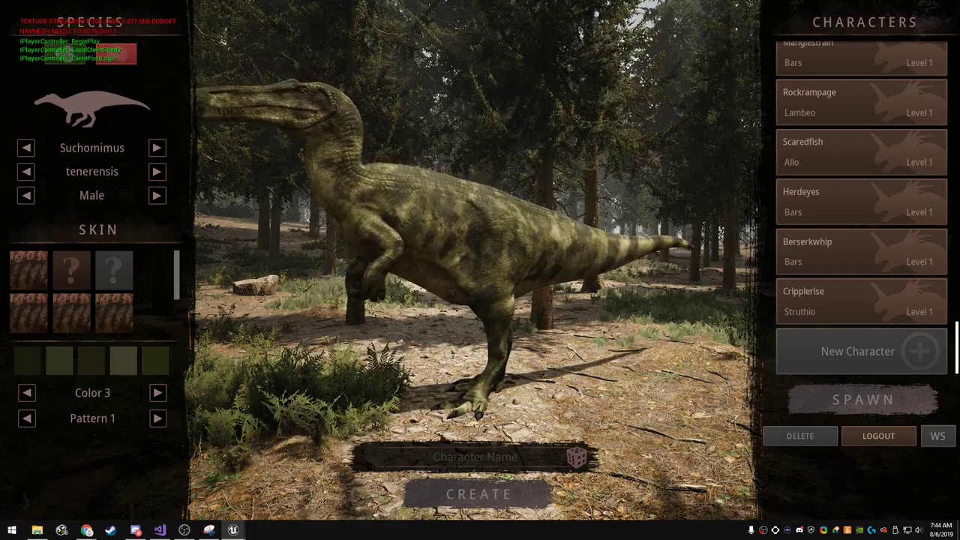
pyautogui.click(26, 392)
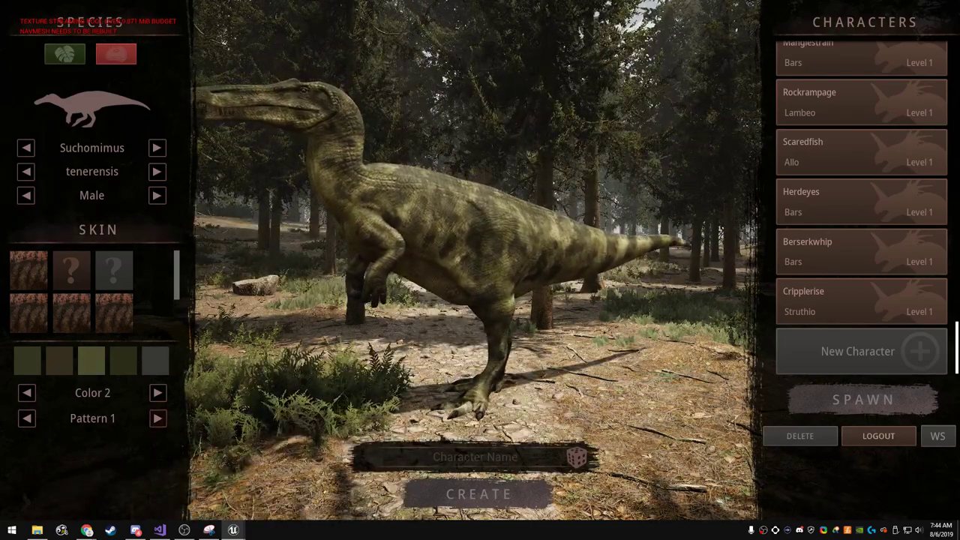
# - Cycle the skin pattern to Pattern 3, then switch the gender to Female
pyautogui.click(157, 418)
pyautogui.click(158, 418)
pyautogui.click(157, 418)
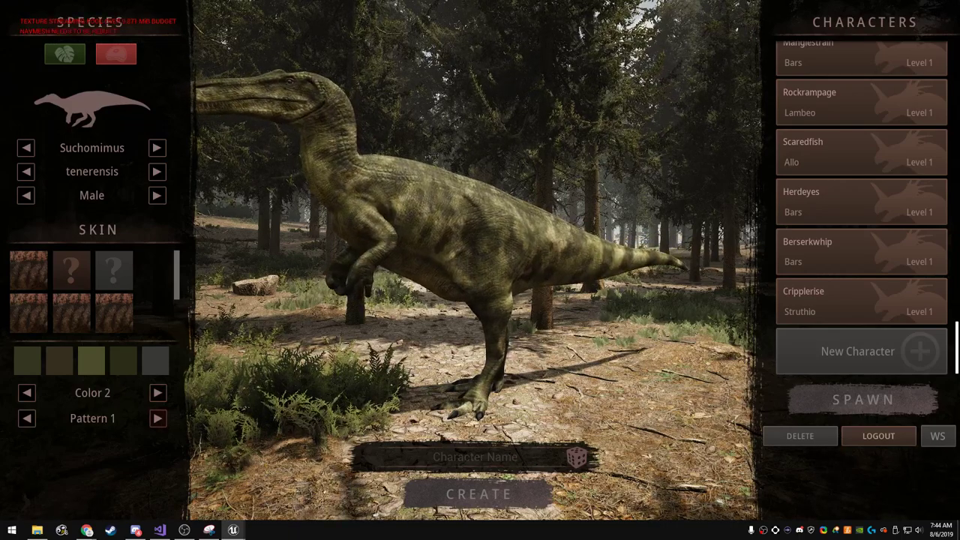
pyautogui.click(157, 418)
pyautogui.click(158, 417)
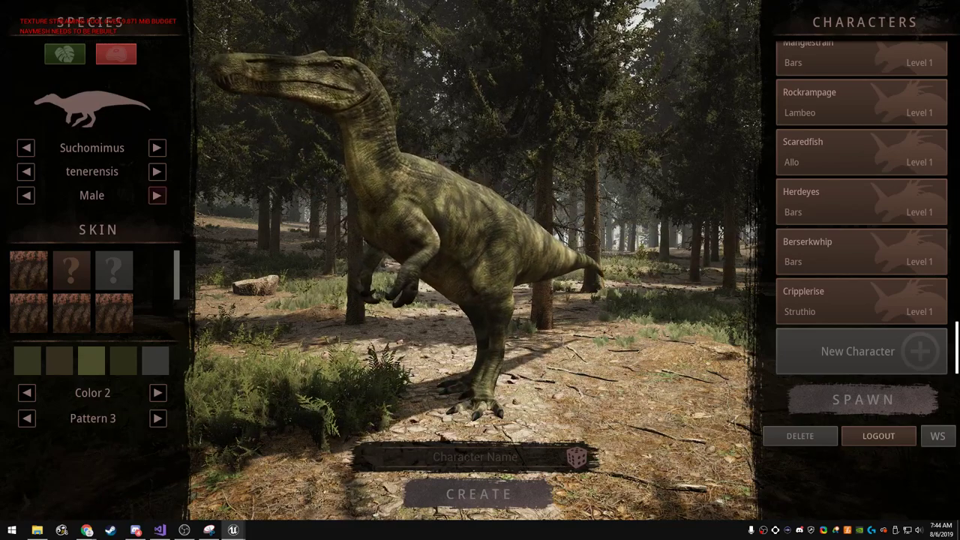
pyautogui.click(157, 195)
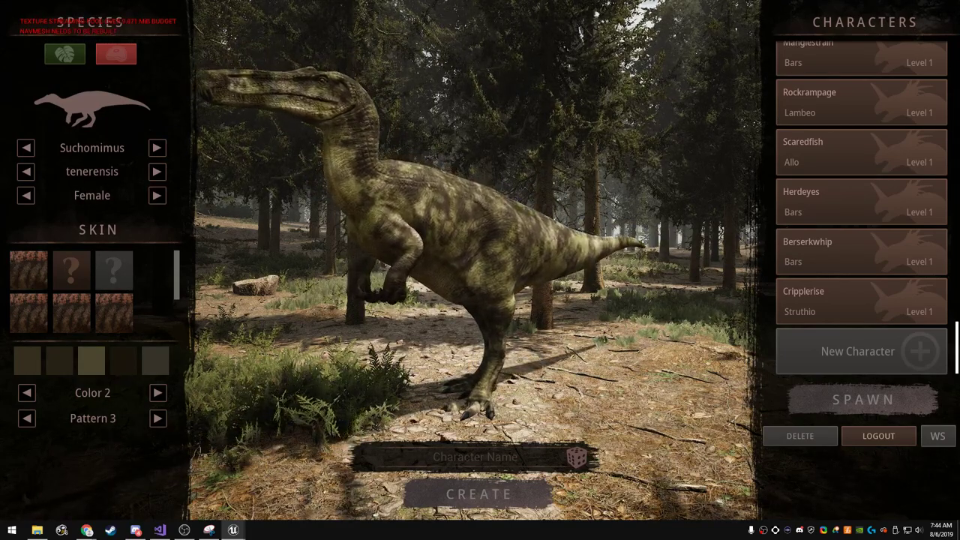
# - Preview the female Suchomimus in skin Colors 1 through 5
pyautogui.click(26, 392)
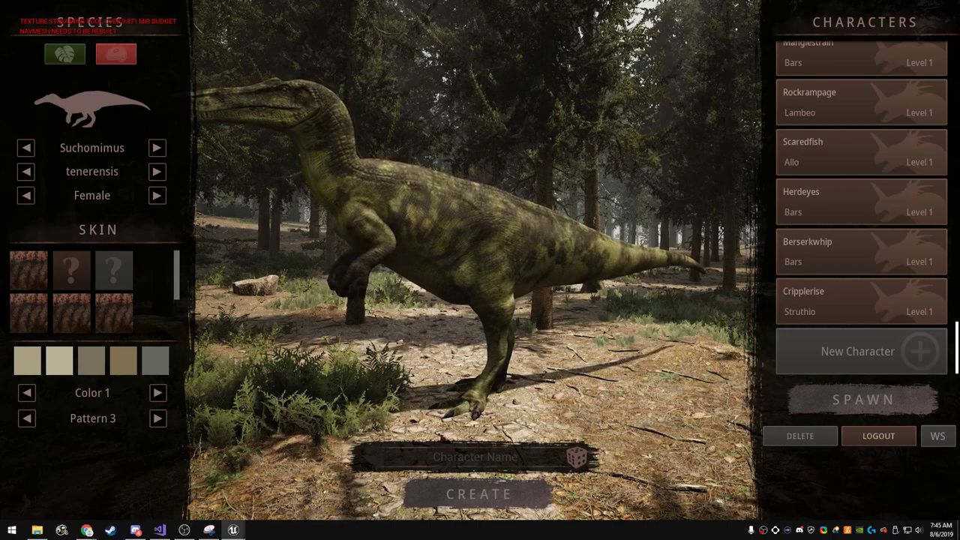
pyautogui.click(157, 392)
pyautogui.click(157, 392)
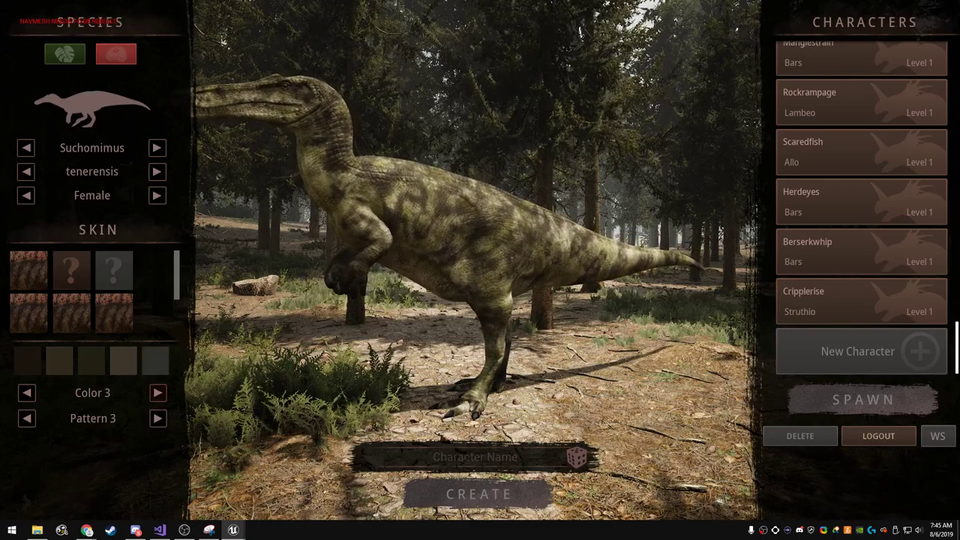
pyautogui.click(158, 392)
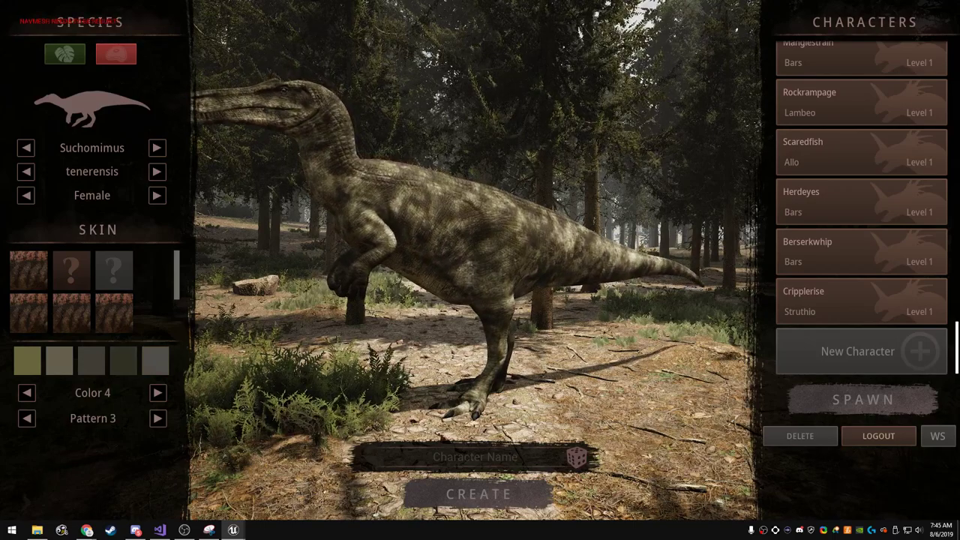
pyautogui.click(157, 392)
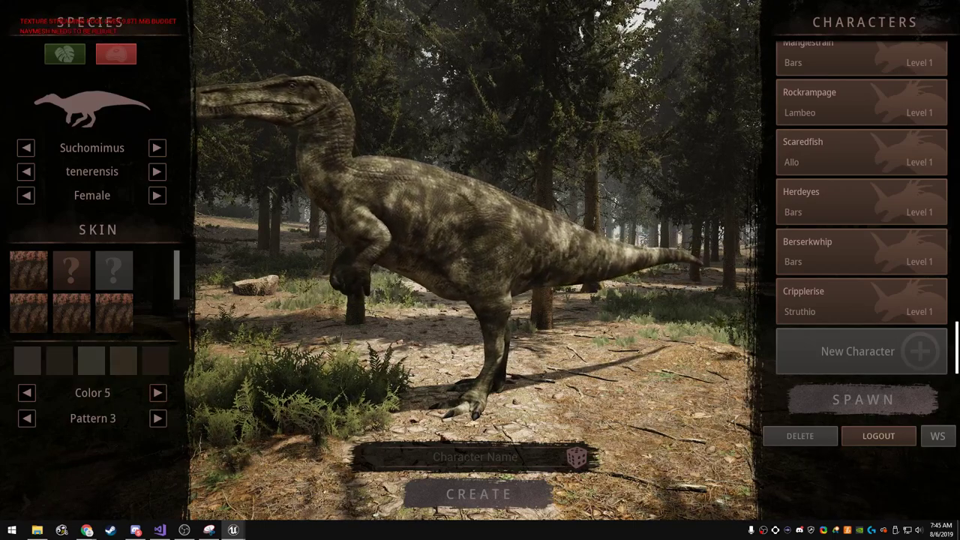
# - Cycle the skin pattern to Pattern 2 and leave the fullscreen game view
pyautogui.click(158, 418)
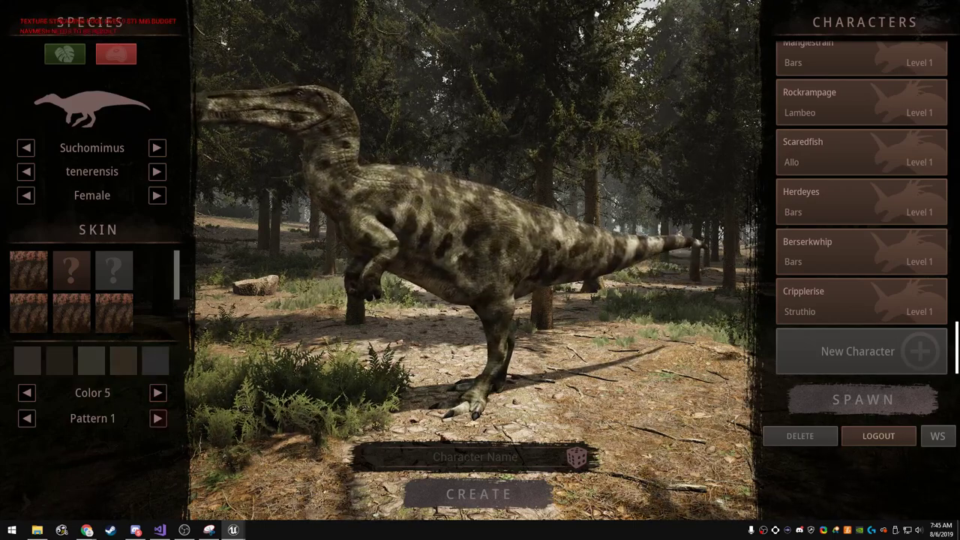
pyautogui.click(158, 418)
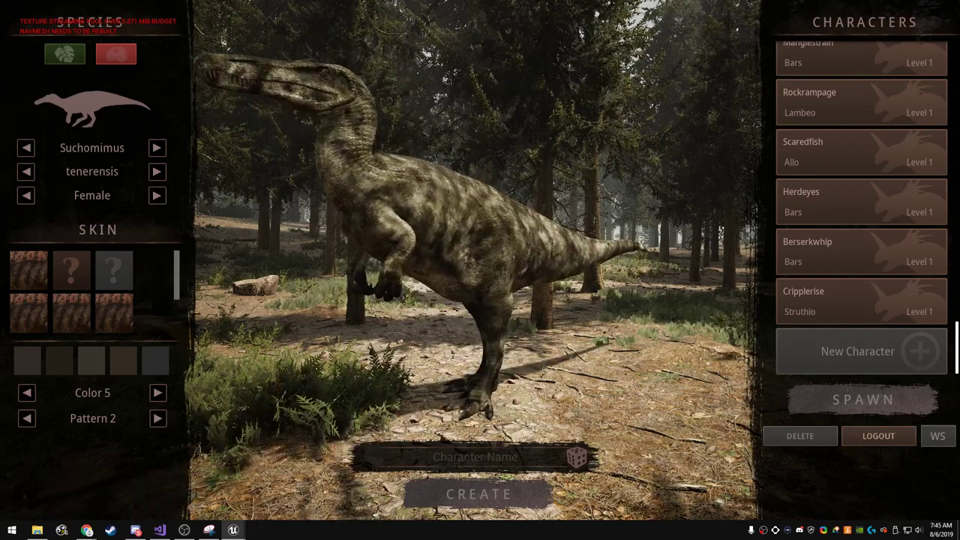
pyautogui.press('F11')
# - Stop the play session, raise viewport camera speed to 5, and fly around Panjura
pyautogui.press('Escape')
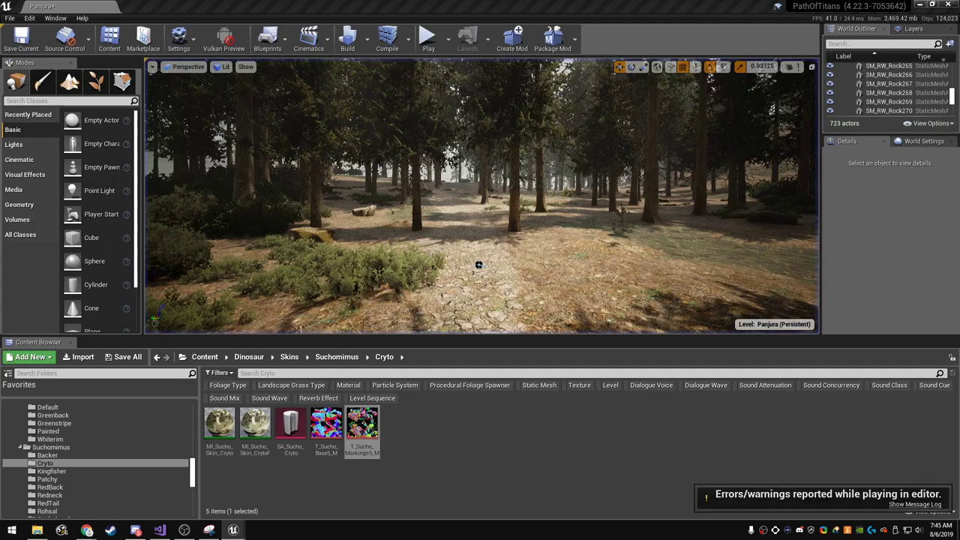
pyautogui.click(792, 66)
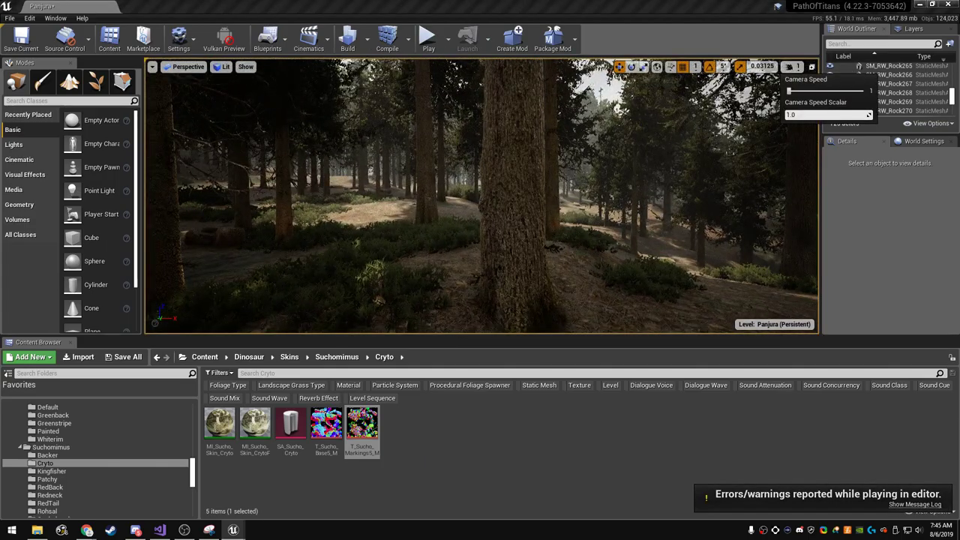
pyautogui.moveTo(480, 195); pyautogui.dragTo(480, 195, button='right')
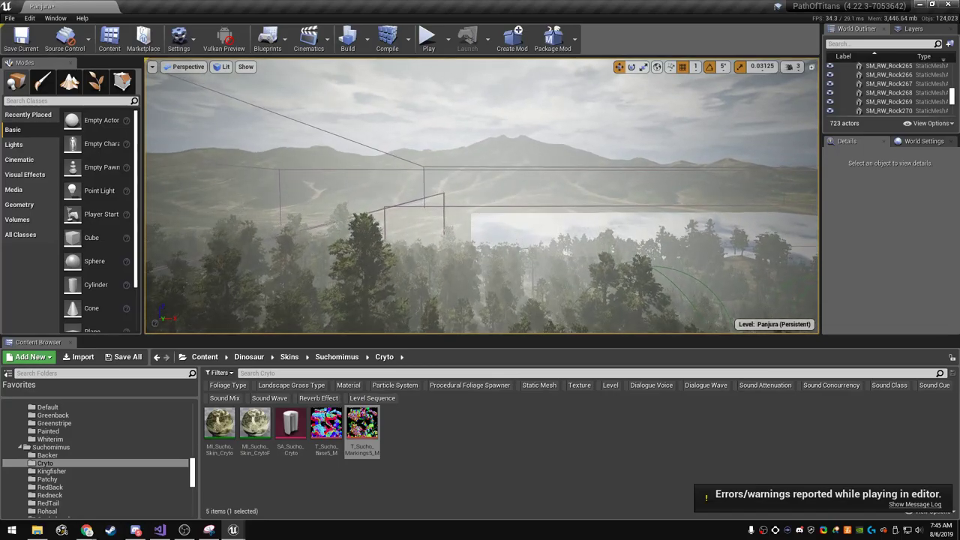
pyautogui.click(792, 66)
pyautogui.moveTo(807, 91); pyautogui.dragTo(814, 91)
pyautogui.moveTo(480, 195)
pyautogui.mouseDown(button='right')
pyautogui.moveTo(480, 225)
pyautogui.moveTo(480, 196)
pyautogui.mouseUp(button='right')
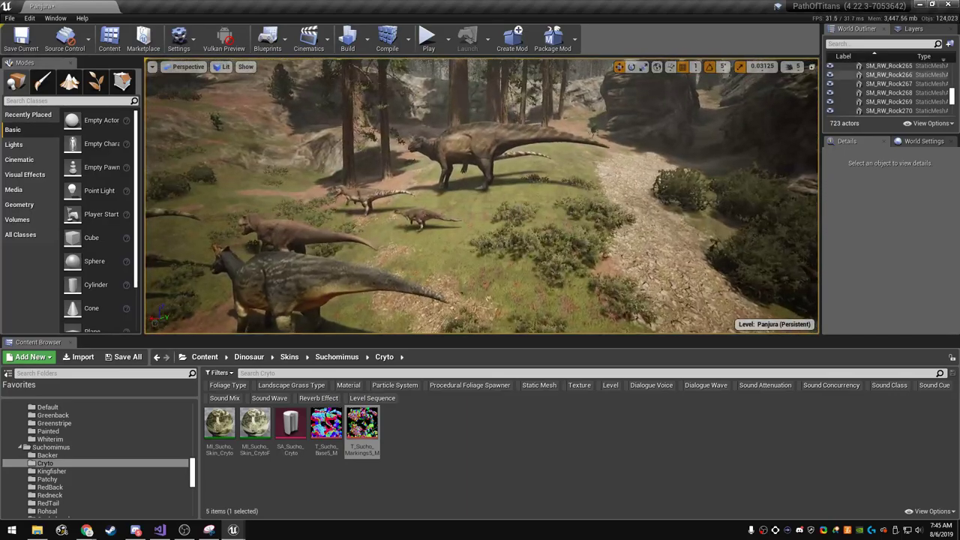
pyautogui.click(792, 66)
pyautogui.moveTo(480, 195); pyautogui.dragTo(481, 195, button='right')
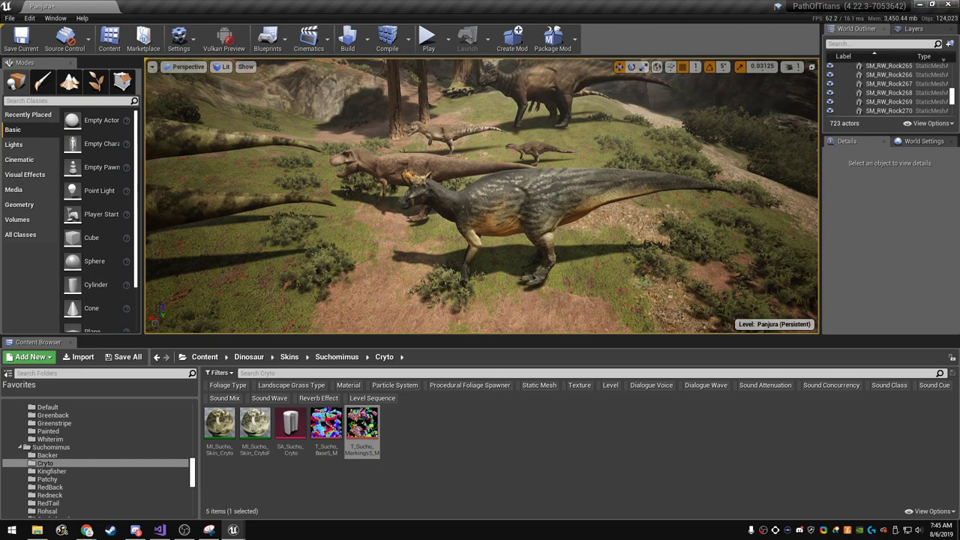
# - Browse from SA_Sucho_Cryto through the Kingfisher folder to the Suchomimus Patchy skin folder
pyautogui.click(290, 428)
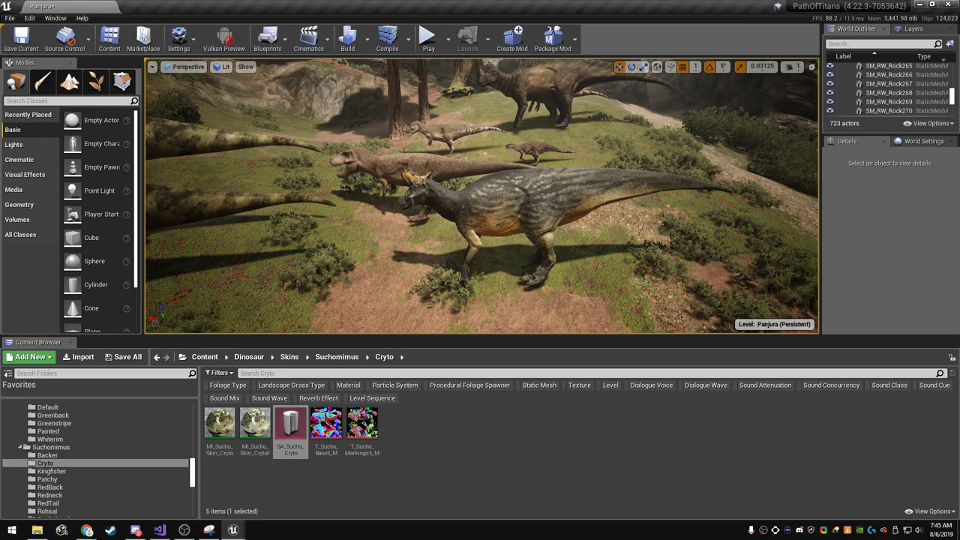
pyautogui.click(42, 472)
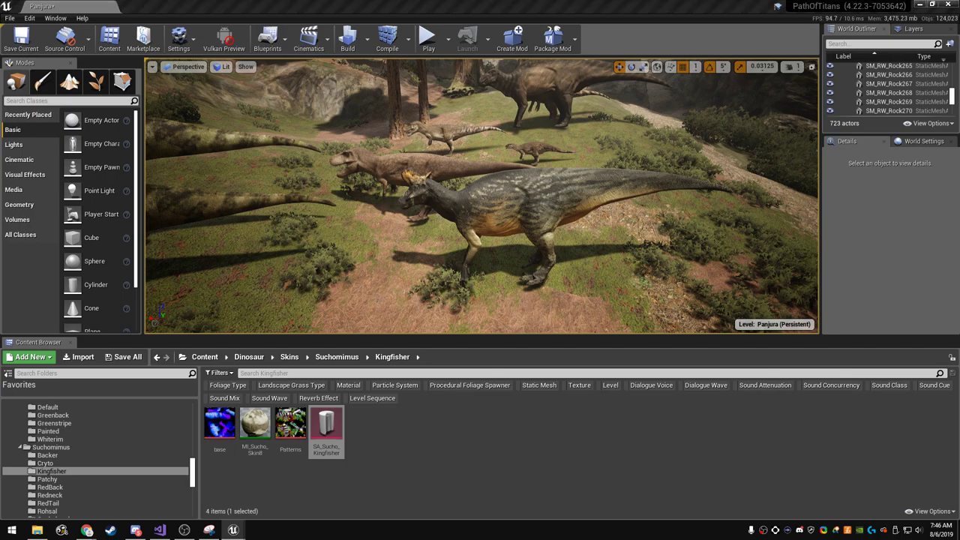
pyautogui.click(46, 478)
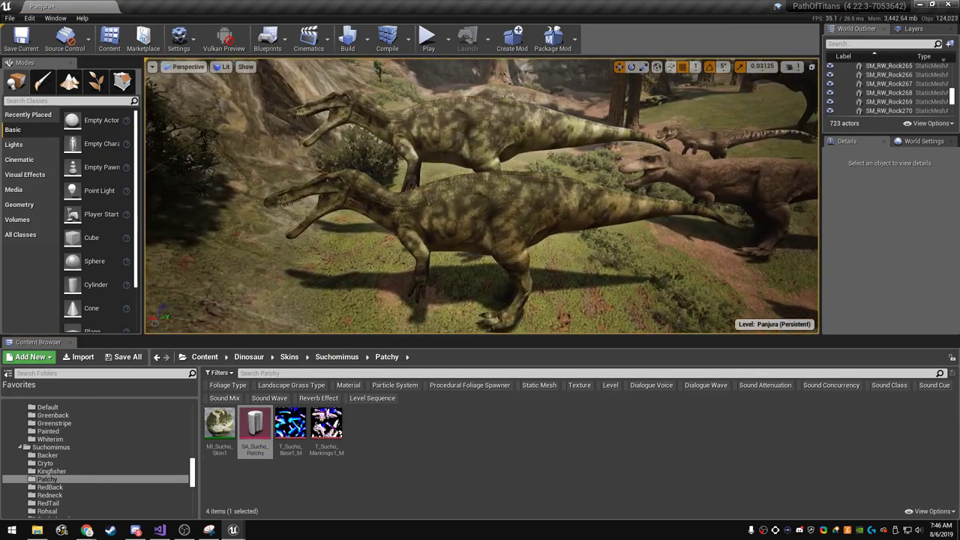
# - Rename MI_Sucho_Skin1 to MI_Sucho_Skin_Patchy
pyautogui.click(220, 427)
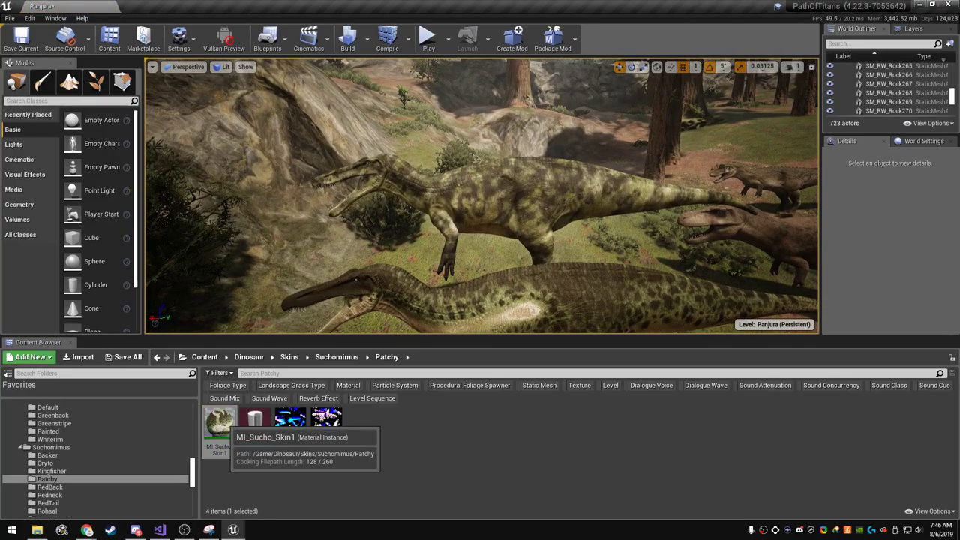
pyautogui.rightClick(223, 425)
pyautogui.click(248, 239)
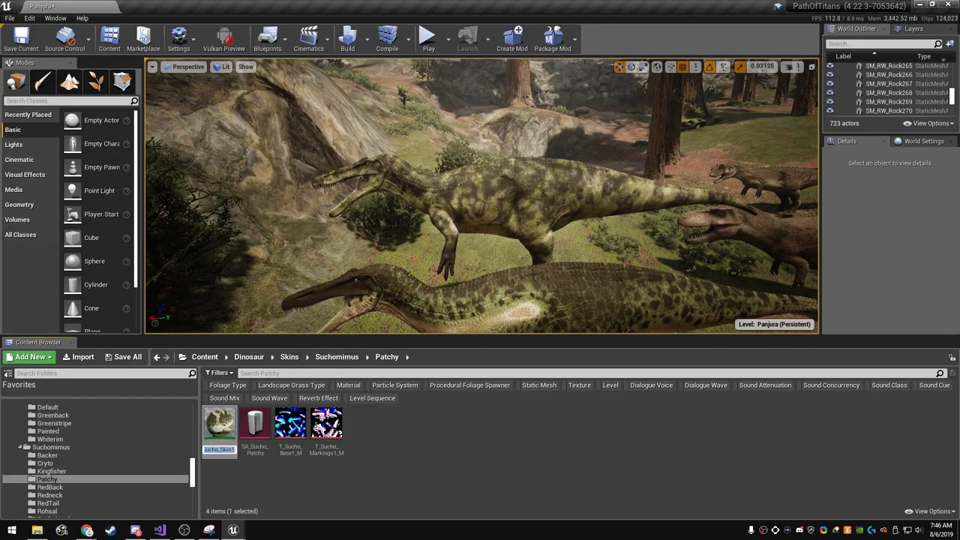
pyautogui.press('End')
pyautogui.write('chy')
pyautogui.press('Return')
# - Duplicate it as MI_Sucho_Skin_PatchyF and apply it to the standing Suchomimus
pyautogui.rightClick(223, 417)
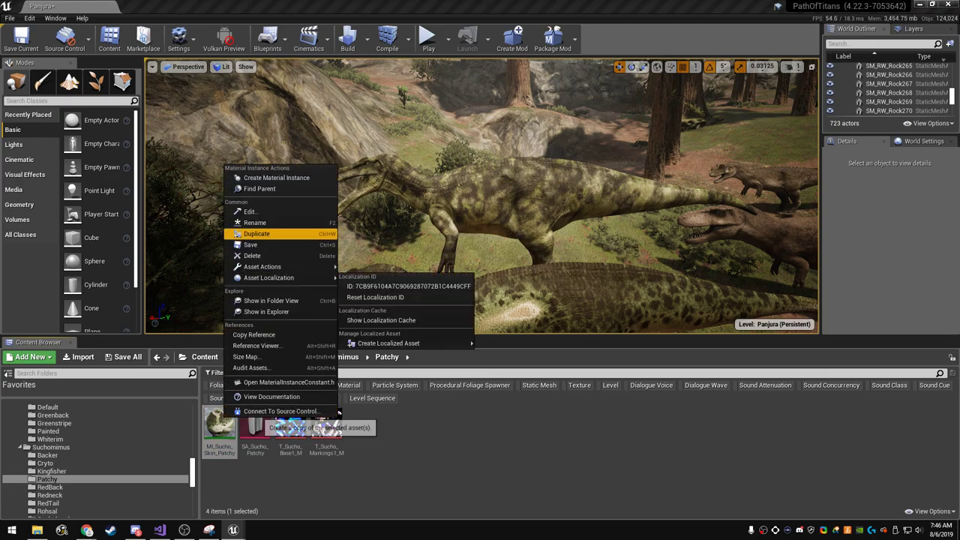
pyautogui.click(256, 233)
pyautogui.press('End')
pyautogui.press('BackSpace')
pyautogui.write('F')
pyautogui.press('Return')
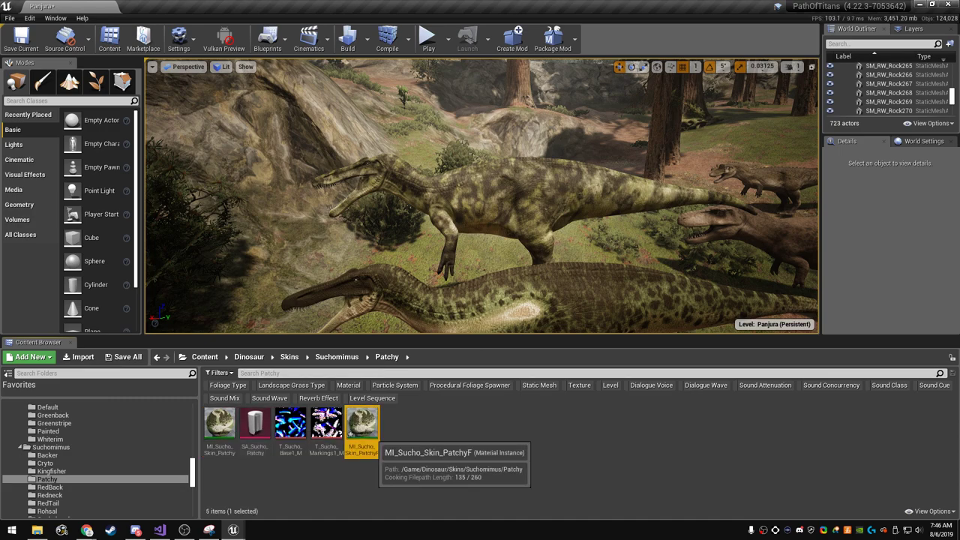
pyautogui.moveTo(363, 424); pyautogui.dragTo(518, 271)
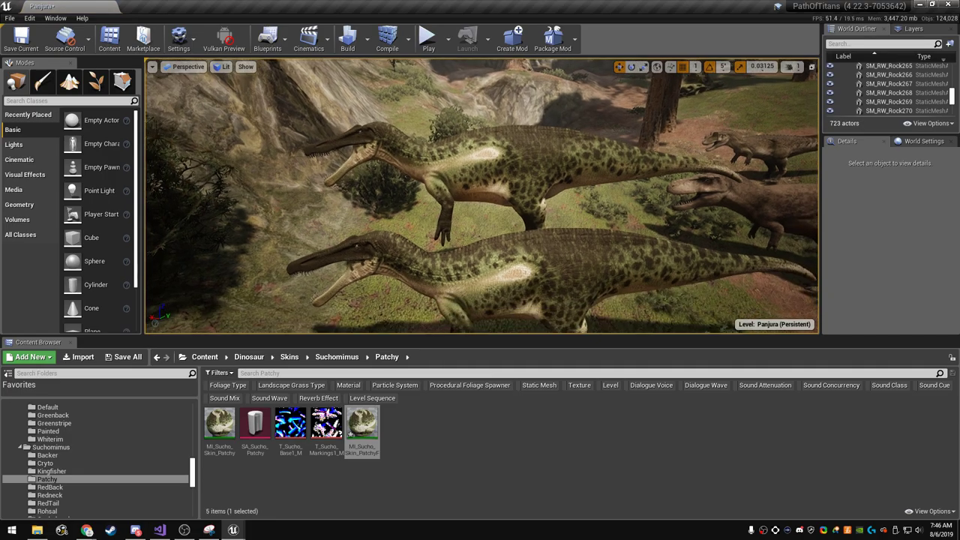
# - Toggle the full-window level view off and back on, then switch to the web browser
pyautogui.press('F11')
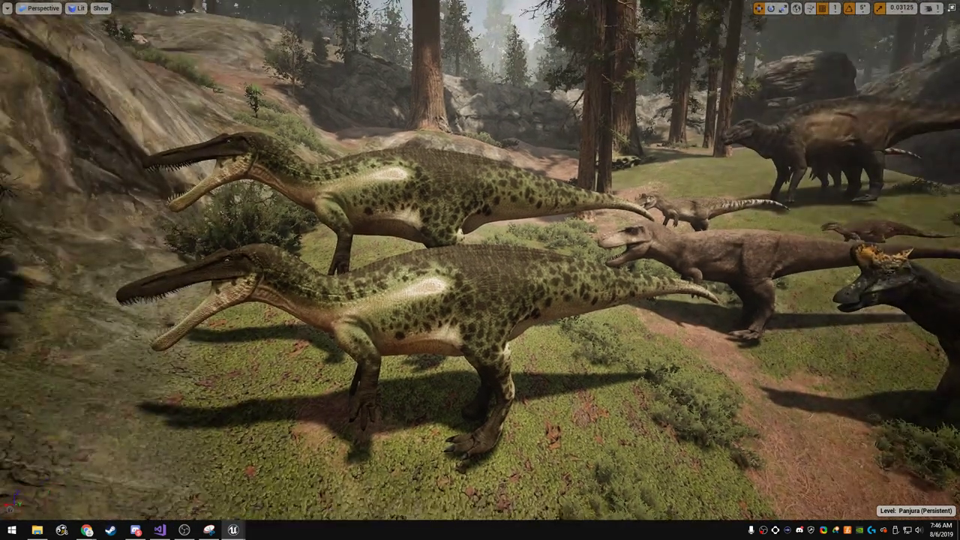
pyautogui.press('F11')
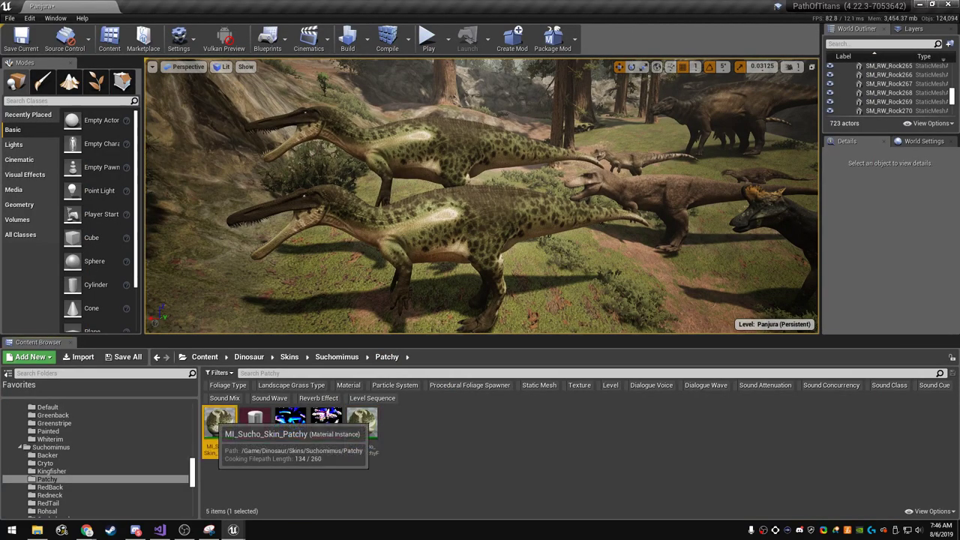
pyautogui.press('F11')
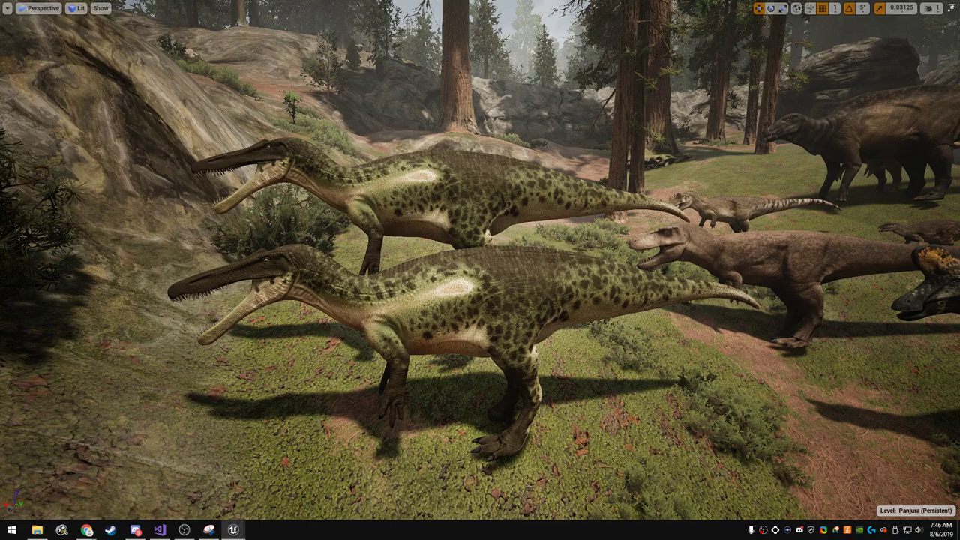
pyautogui.hotkey('alt', 'Tab')
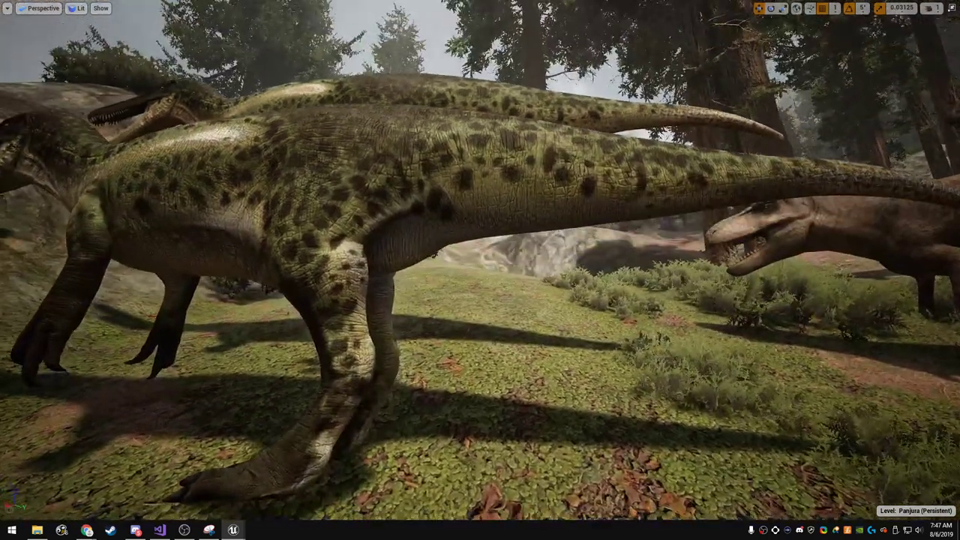
# - Select and focus the front Suchomimus, rotate it to face left, then deselect it
pyautogui.click(338, 195)
pyautogui.press('f')
pyautogui.press('e')
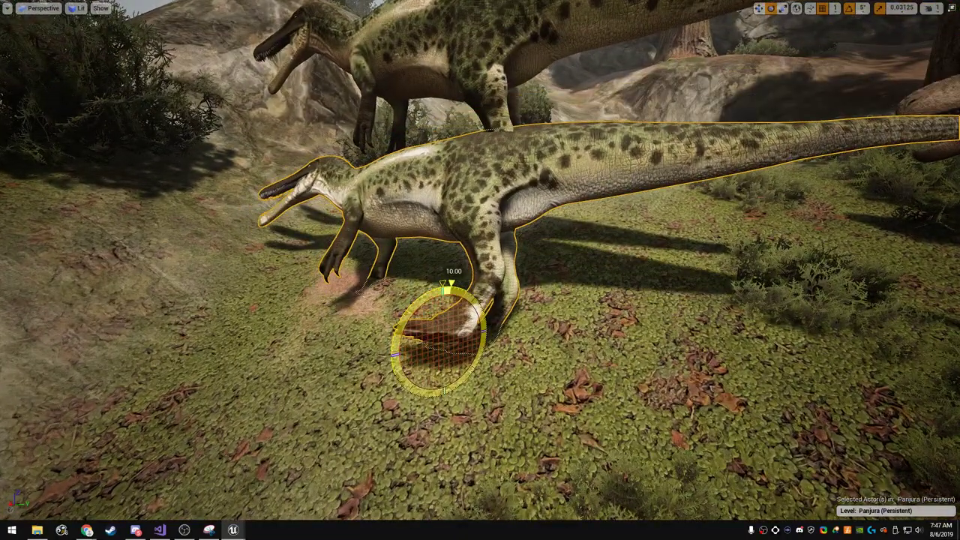
pyautogui.press('w')
pyautogui.scroll(3, 424, 392)
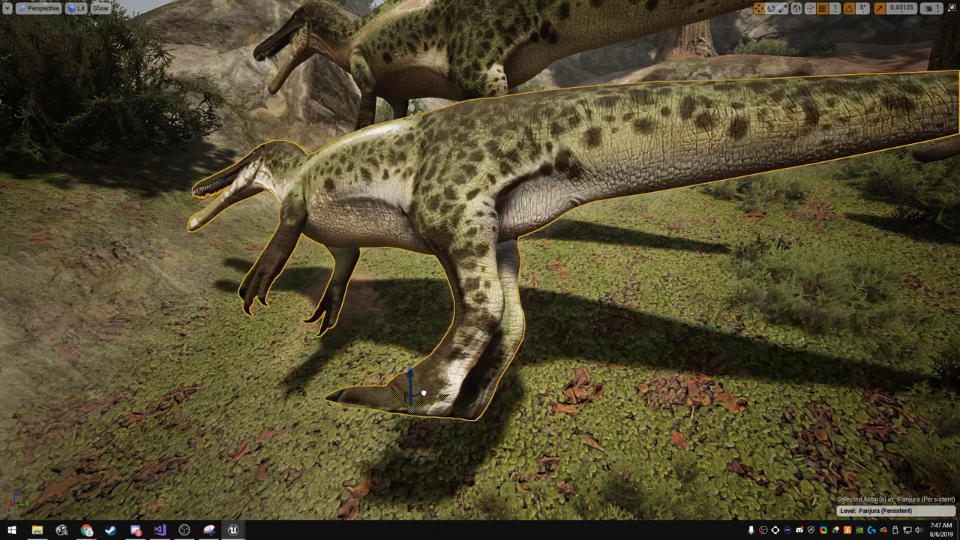
pyautogui.press('e')
pyautogui.moveTo(424, 392); pyautogui.dragTo(361, 394)
pyautogui.press('Escape')
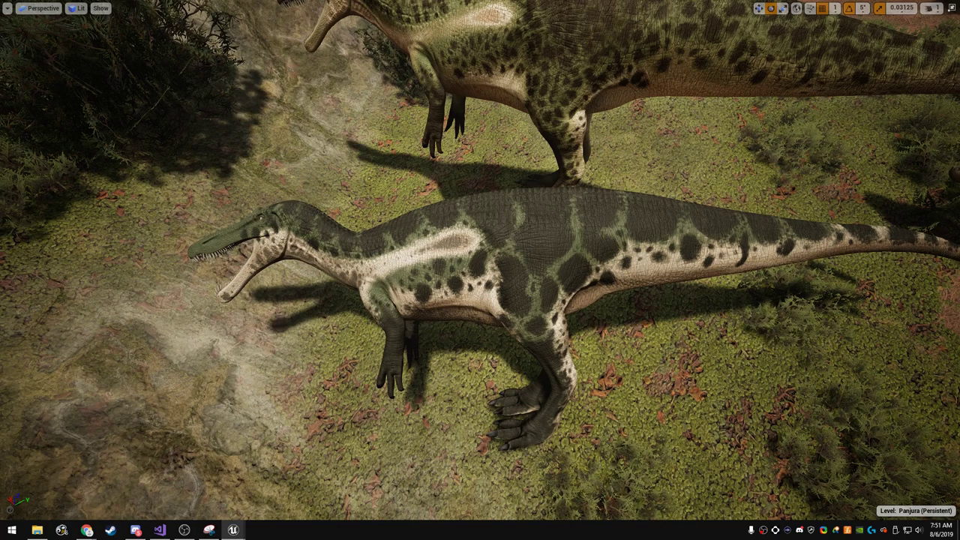
# - Lower the computer's playback volume
pyautogui.press('XF86AudioLowerVolume')
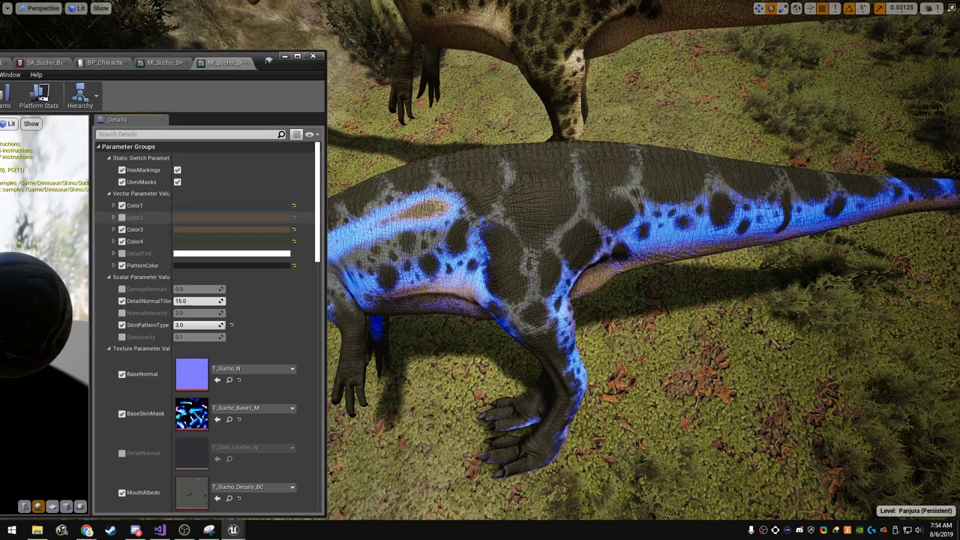
# - Desaturate Color2 and Color3, and briefly disable Color4 to see its area
pyautogui.click(187, 217)
pyautogui.moveTo(324, 298); pyautogui.dragTo(325, 318)
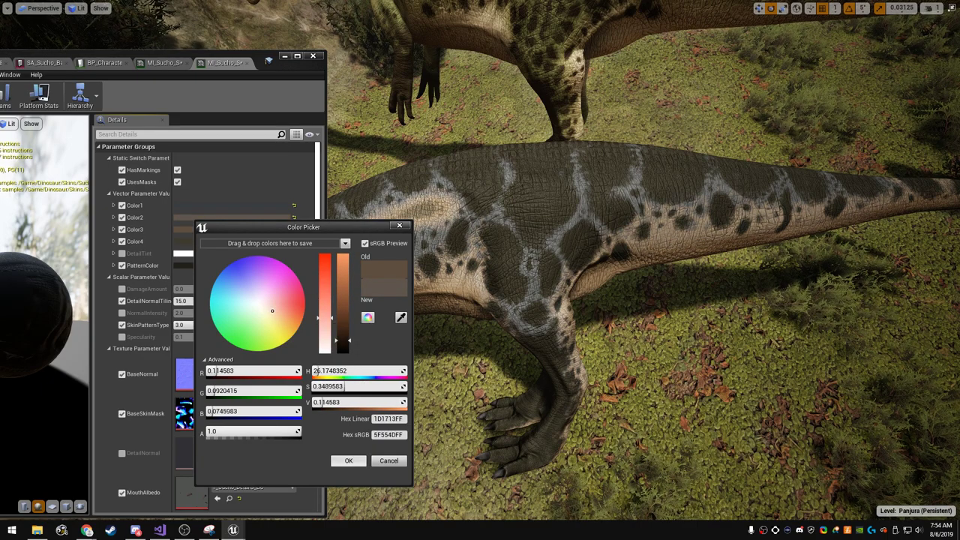
pyautogui.click(348, 460)
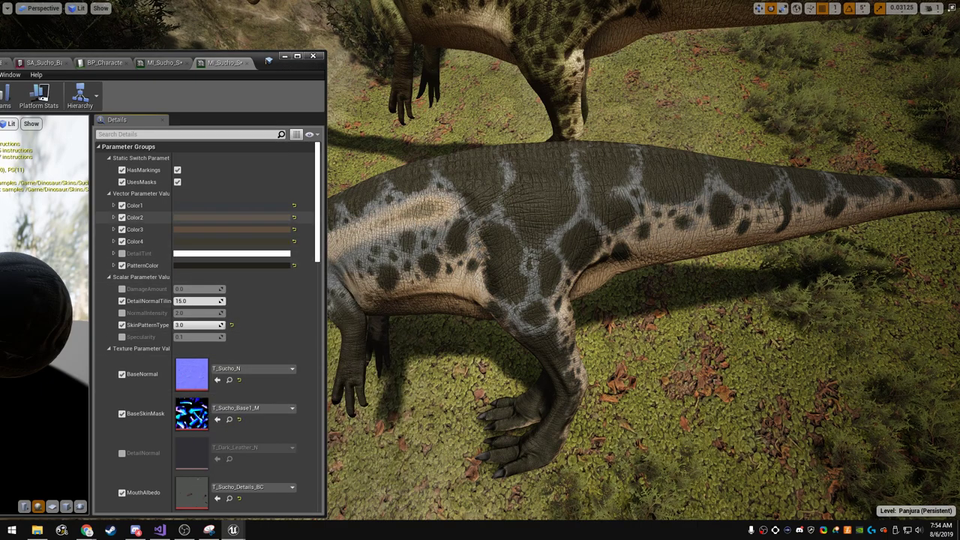
pyautogui.click(225, 229)
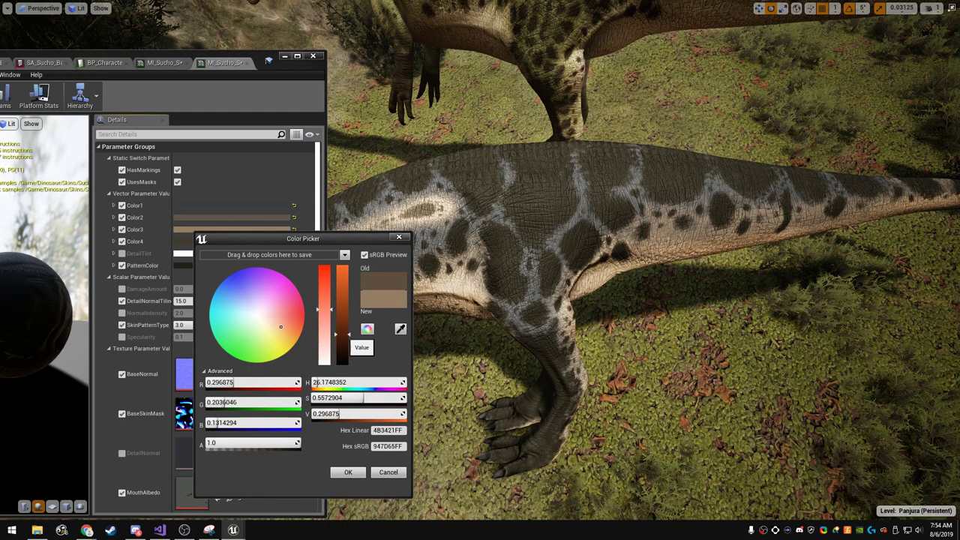
pyautogui.moveTo(324, 309); pyautogui.dragTo(324, 313)
pyautogui.click(348, 472)
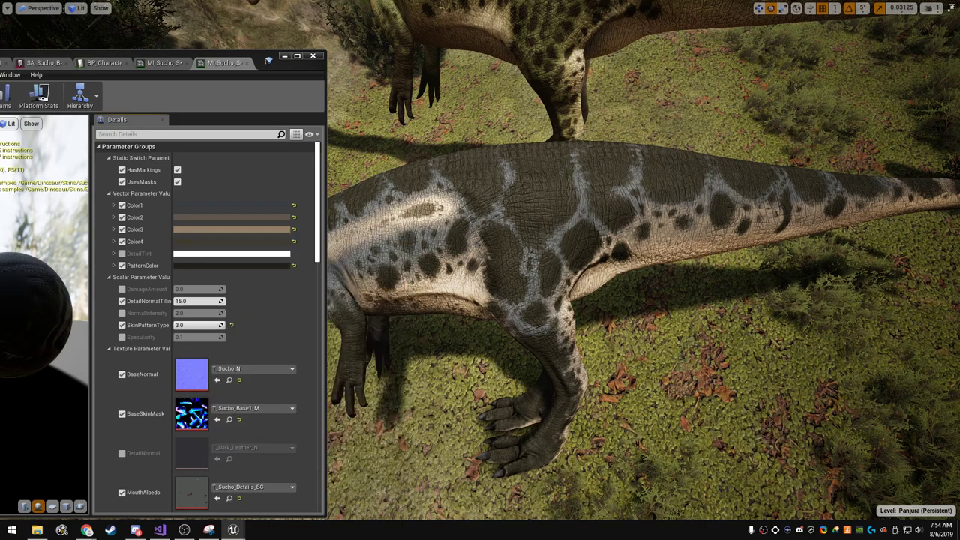
pyautogui.click(122, 241)
pyautogui.click(122, 240)
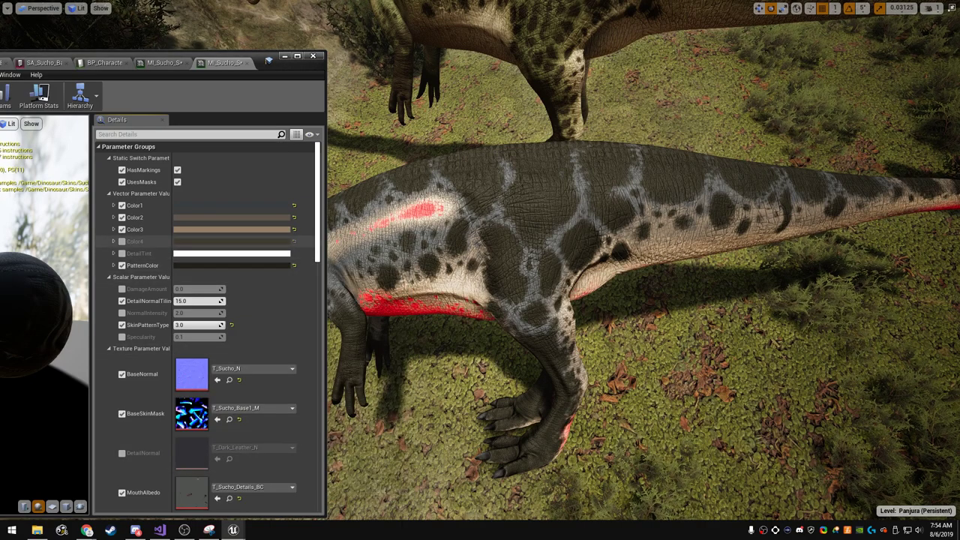
# - Darken Color3, lighten another skin colour to pale grey, and leave PatternColor unchanged
pyautogui.click(217, 230)
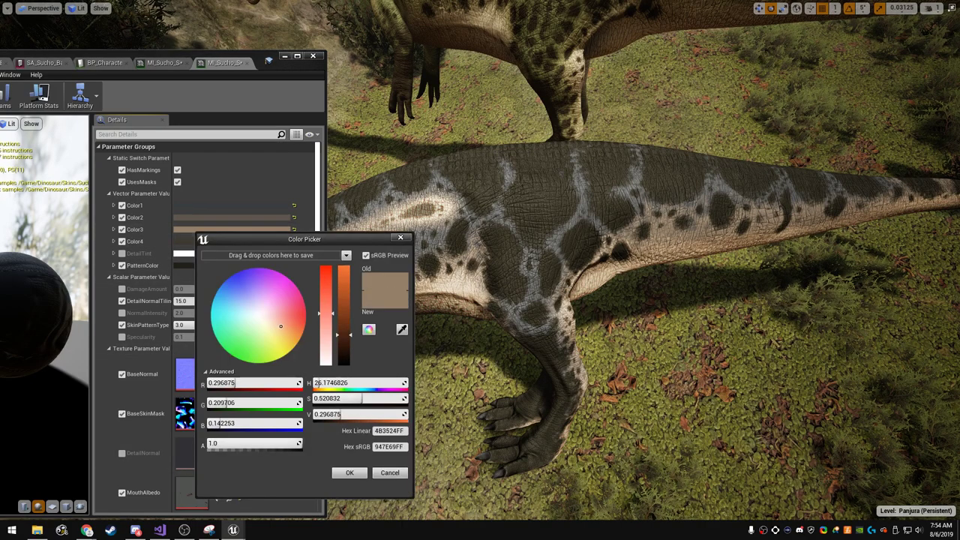
pyautogui.moveTo(344, 335)
pyautogui.mouseDown()
pyautogui.moveTo(343, 350)
pyautogui.moveTo(326, 325)
pyautogui.mouseUp()
pyautogui.click(349, 473)
pyautogui.click(202, 242)
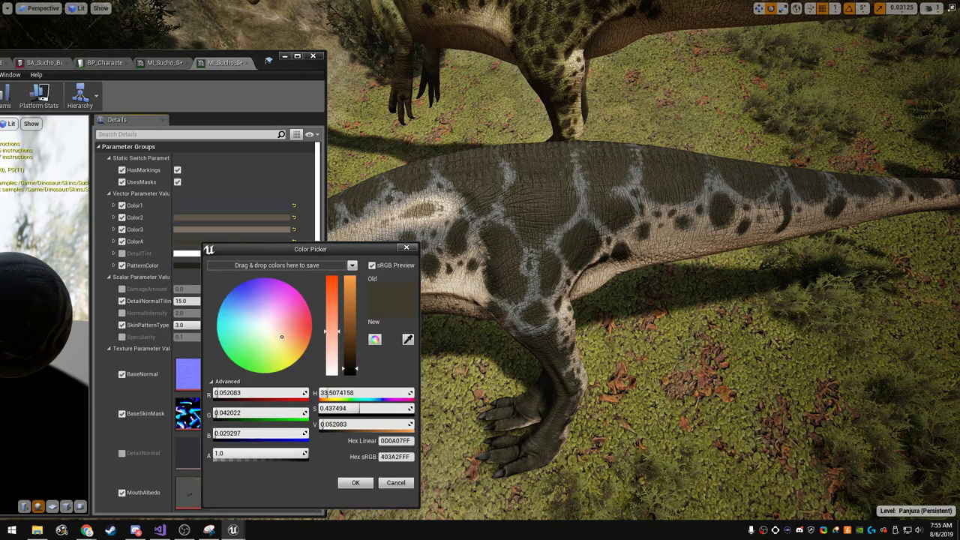
pyautogui.moveTo(350, 348); pyautogui.dragTo(354, 344)
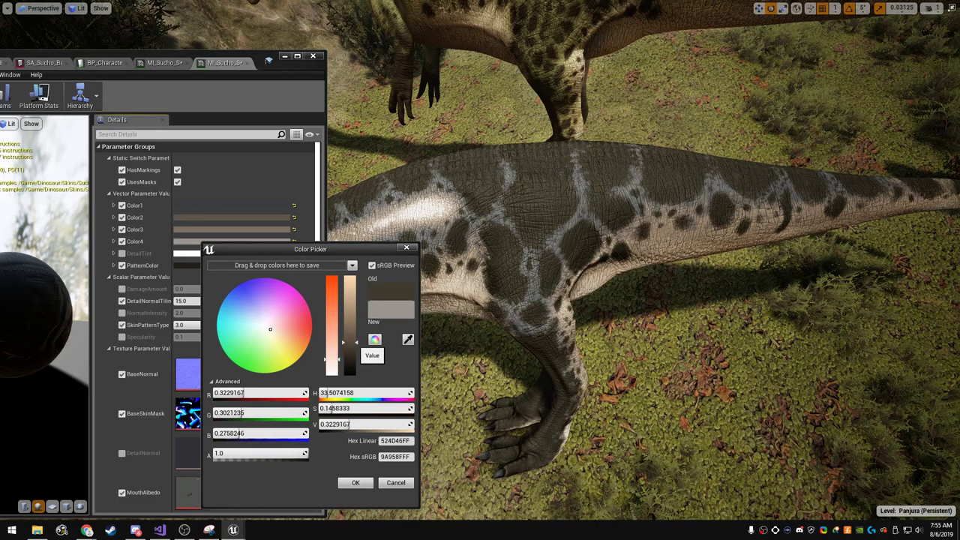
pyautogui.click(356, 482)
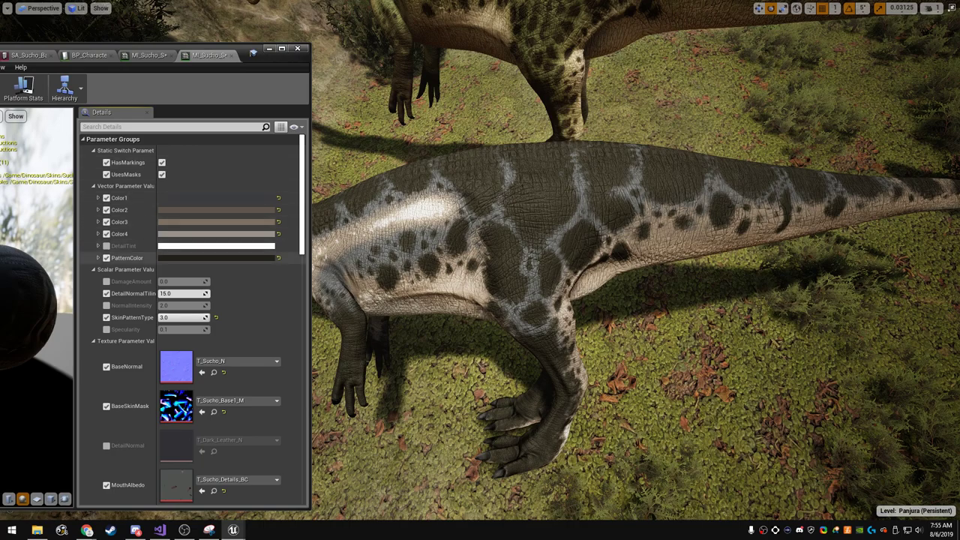
pyautogui.click(216, 257)
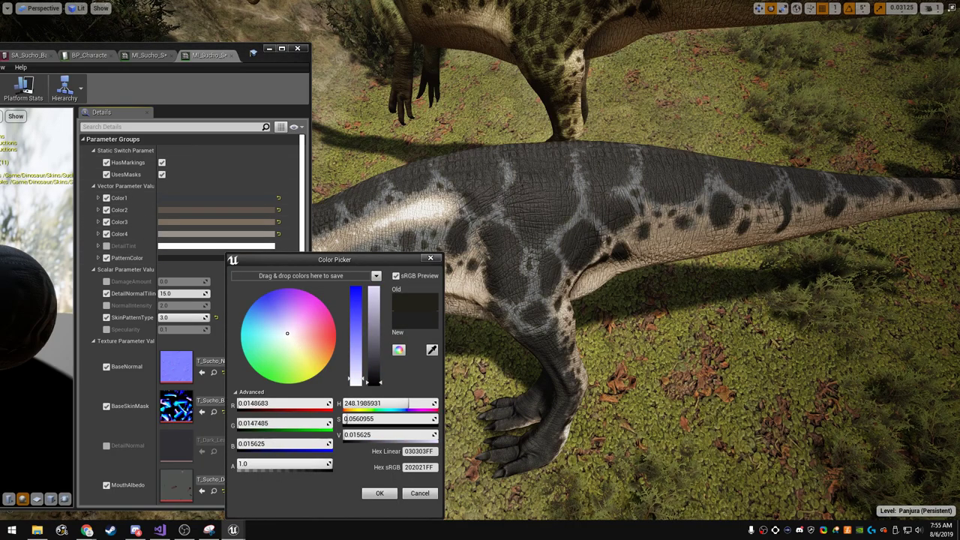
pyautogui.press('Escape')
pyautogui.write('1')
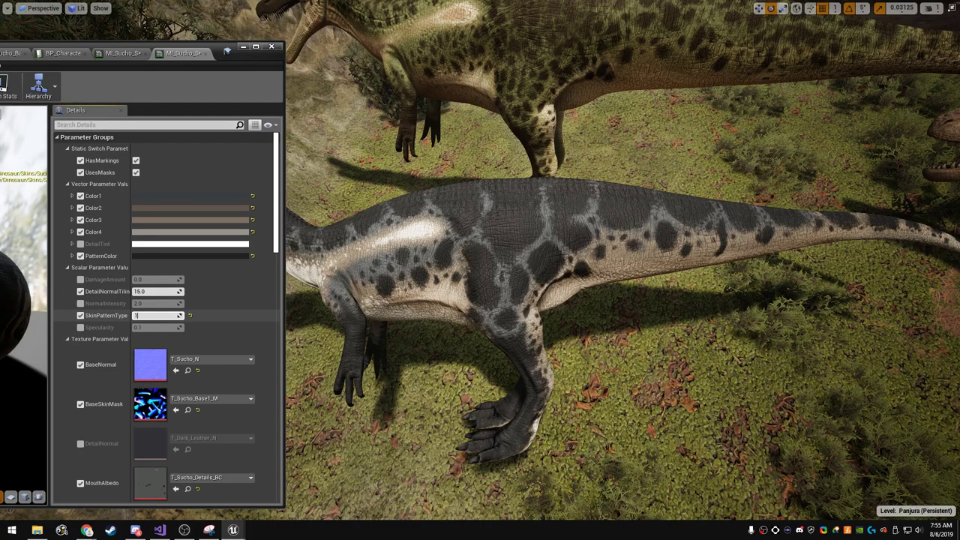
# - Try SkinPatternType values 3 and 1, settling on 1.0 for small dark spots
pyautogui.press('Return')
pyautogui.press('Return')
pyautogui.write('3')
pyautogui.press('Return')
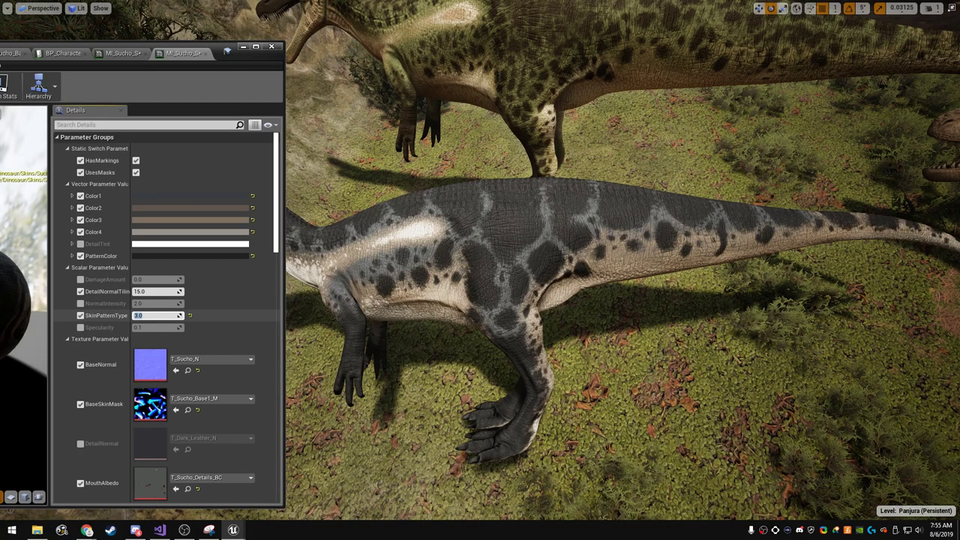
pyautogui.write('1')
pyautogui.press('Return')
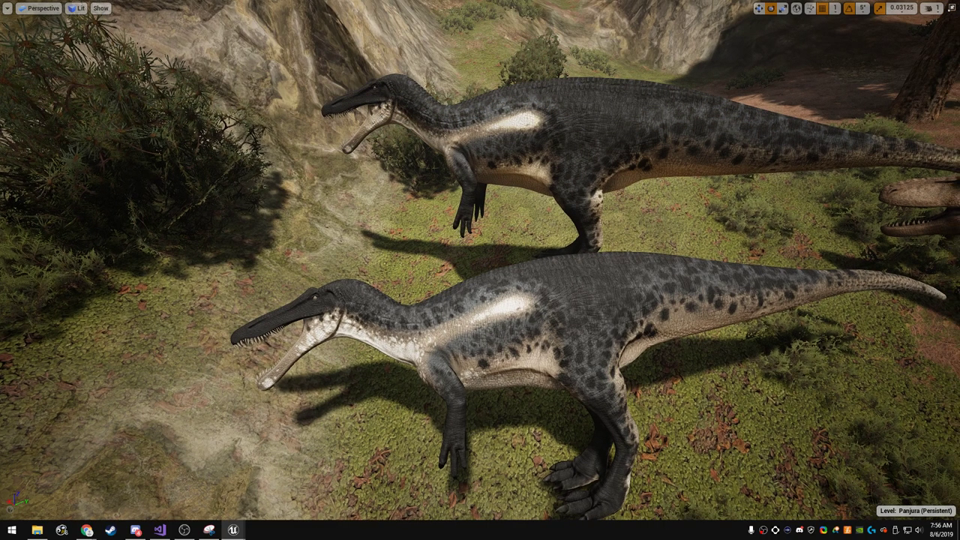
# - Select the rear Suchomimus, undo a tilt, deselect it, and move the camera over both dinosaurs
pyautogui.click(559, 225)
pyautogui.moveTo(536, 232)
pyautogui.mouseDown()
pyautogui.moveTo(504, 250)
pyautogui.moveTo(521, 294)
pyautogui.mouseUp()
pyautogui.hotkey('ctrl', 'z')
pyautogui.press('w')
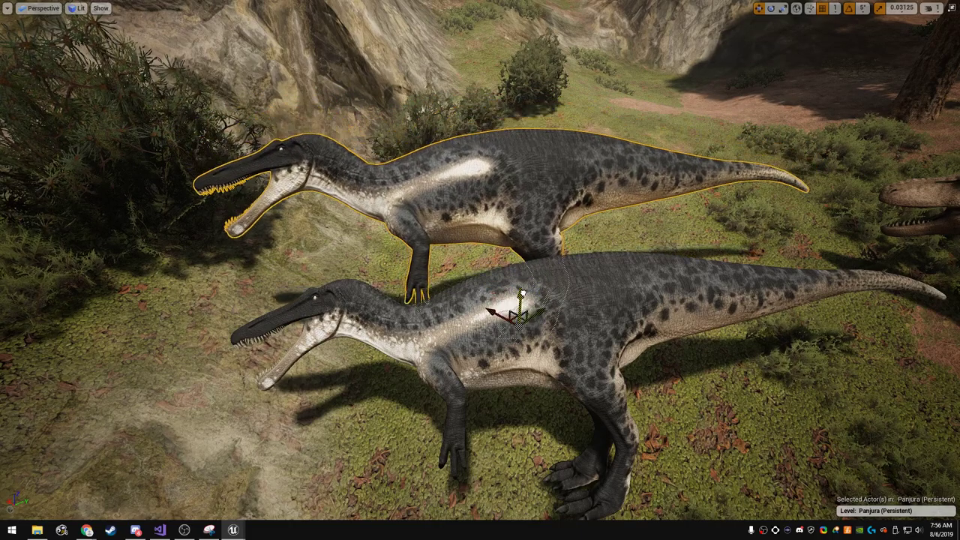
pyautogui.press('Escape')
pyautogui.moveTo(521, 294); pyautogui.dragTo(534, 313, button='right')
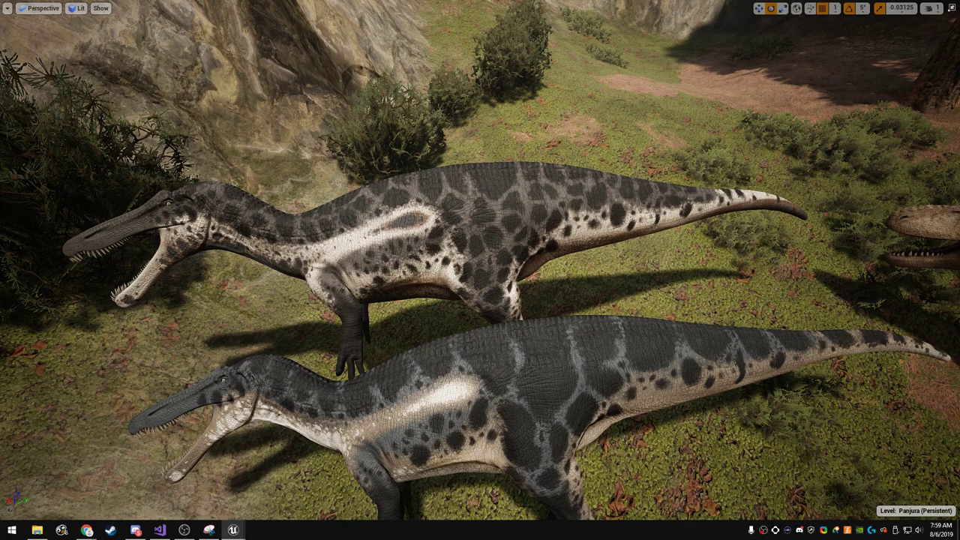
# - Fly the viewport camera around both Suchomimus skins and select the upper dinosaur
pyautogui.moveTo(481, 270); pyautogui.dragTo(450, 315, button='right')
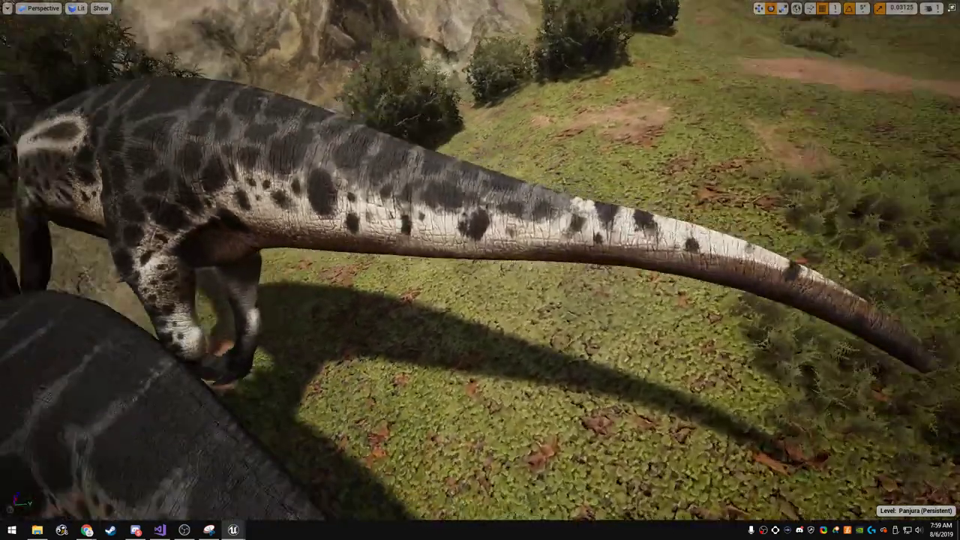
pyautogui.moveTo(480, 270); pyautogui.dragTo(421, 248, button='right')
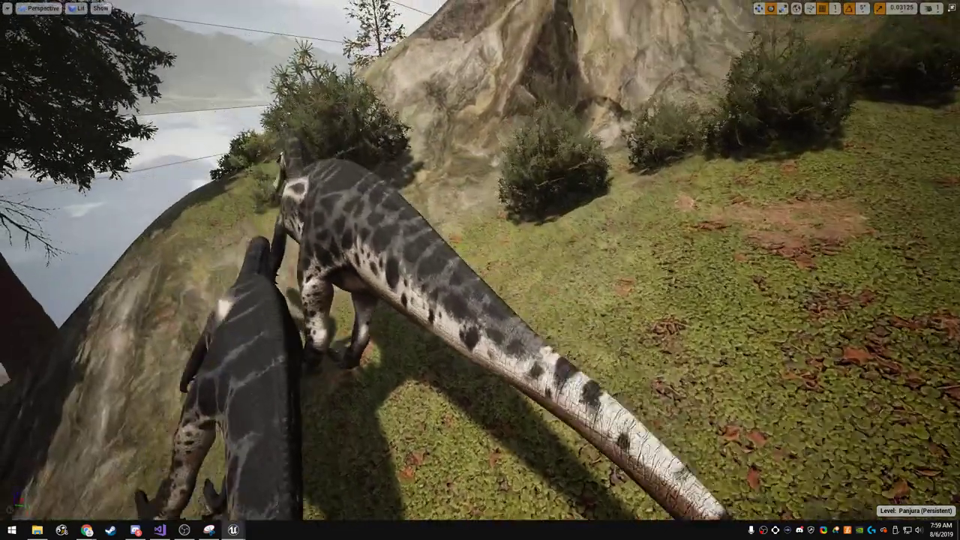
pyautogui.moveTo(480, 270); pyautogui.dragTo(451, 286, button='right')
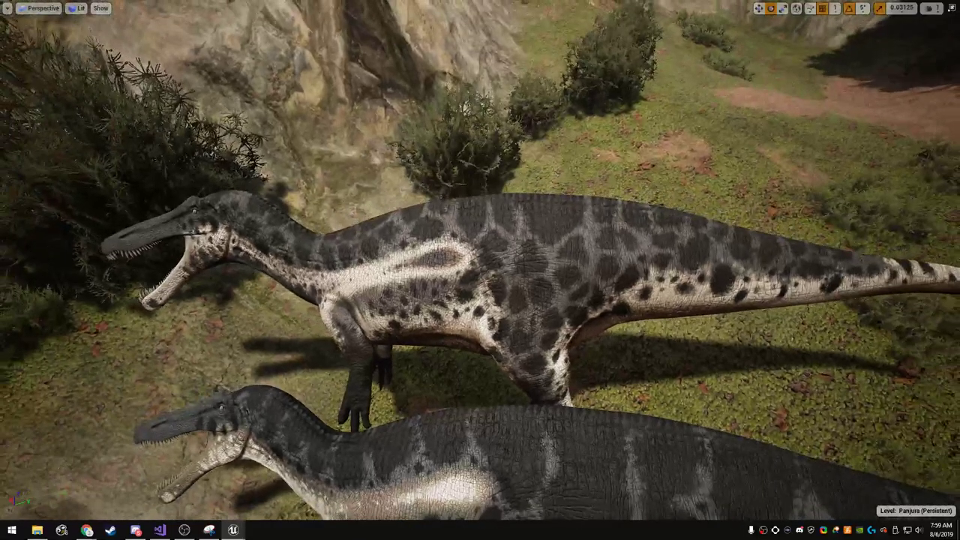
pyautogui.click(480, 271)
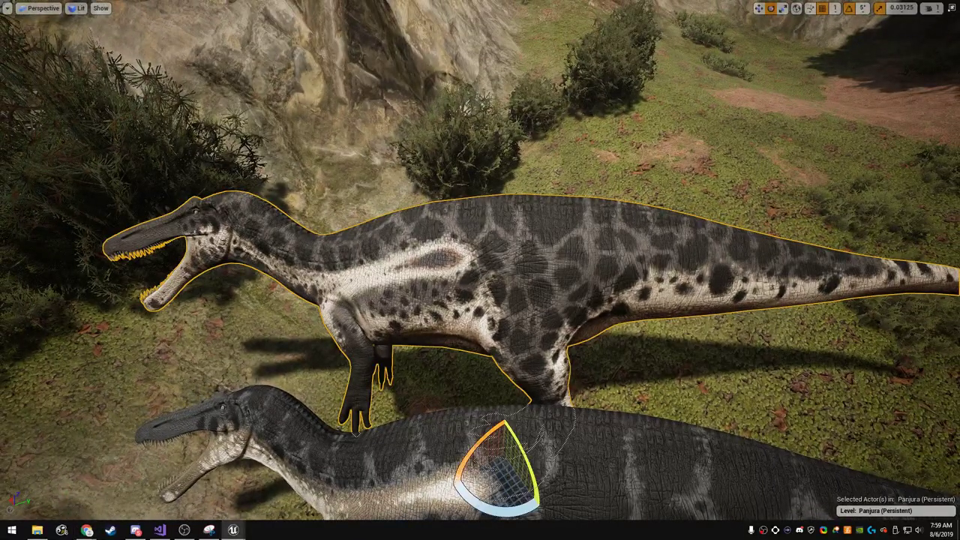
pyautogui.press('w')
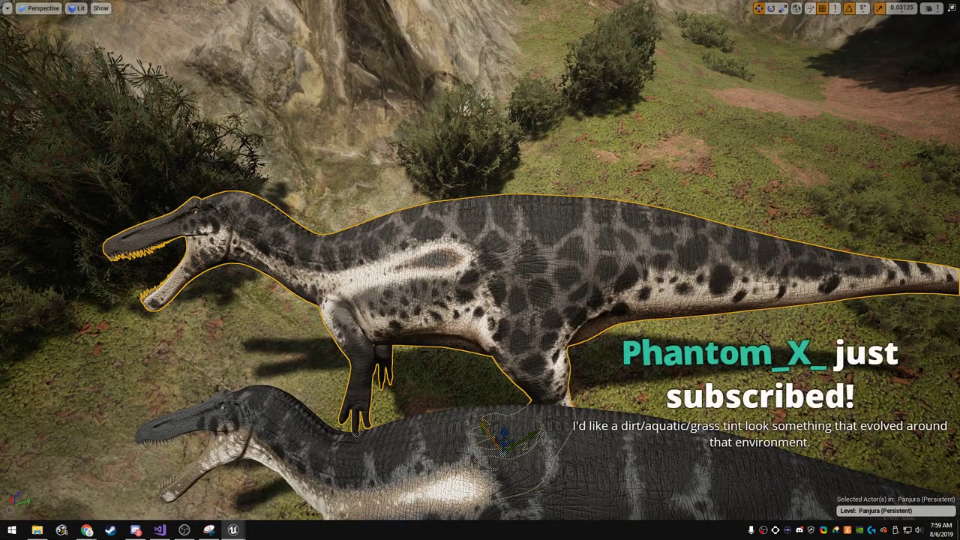
# - Clear the selection and return to the full editor layout at Skins/Suchomimus/Patchy
pyautogui.hotkey('alt', 'Tab')
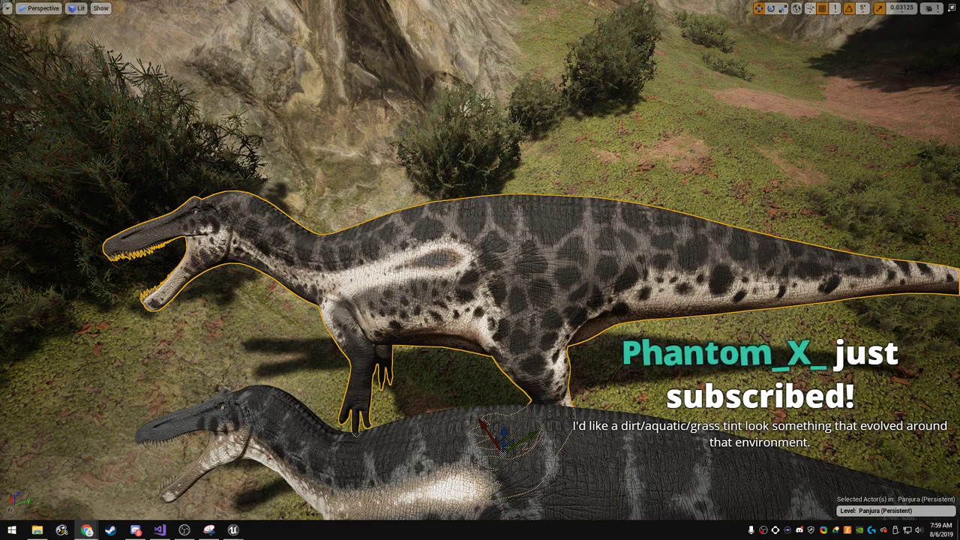
pyautogui.hotkey('alt', 'Tab')
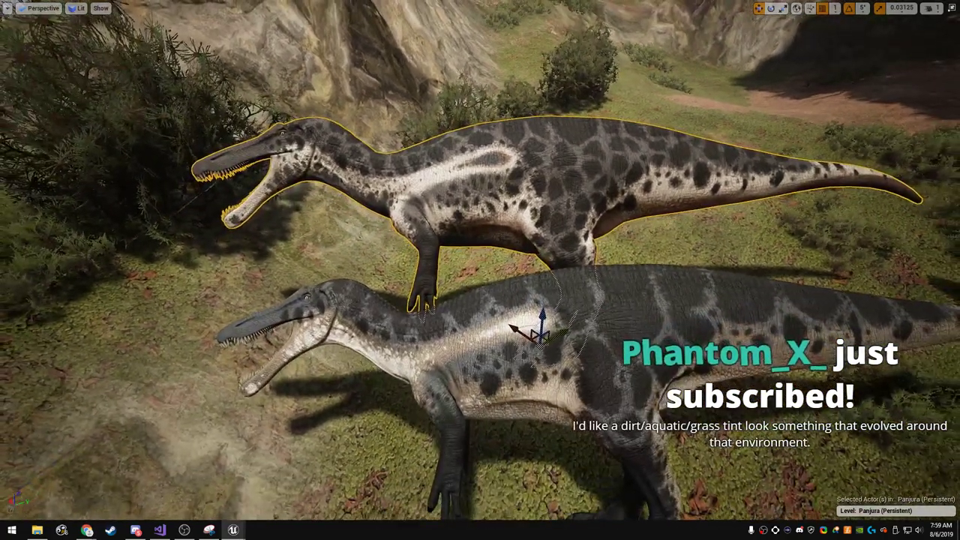
pyautogui.press('Escape')
pyautogui.hotkey('alt', 'Tab')
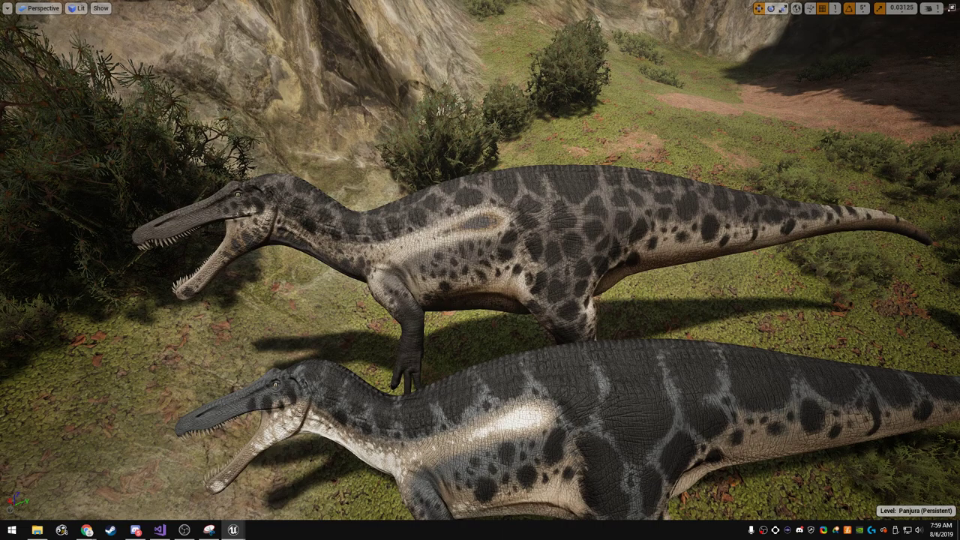
pyautogui.hotkey('alt', 'Tab')
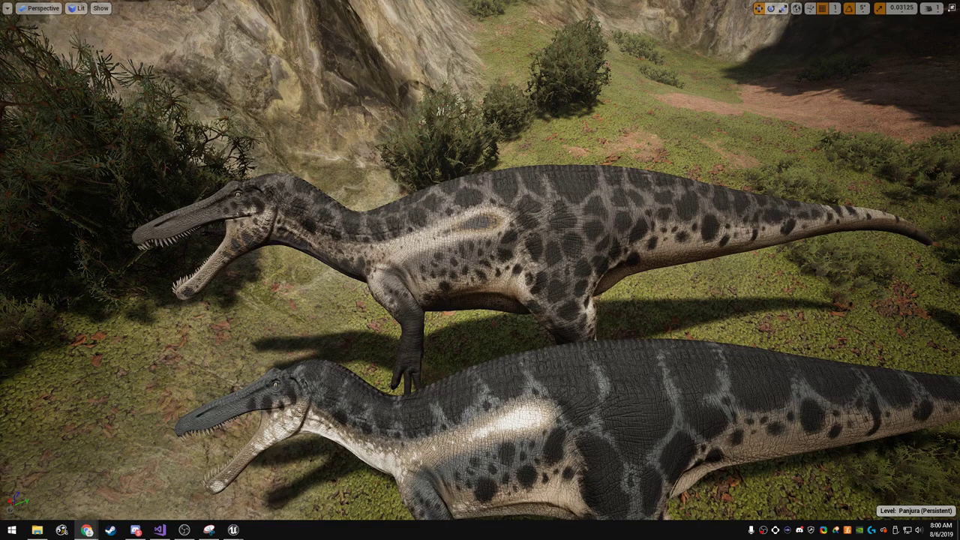
pyautogui.hotkey('alt', 'Tab')
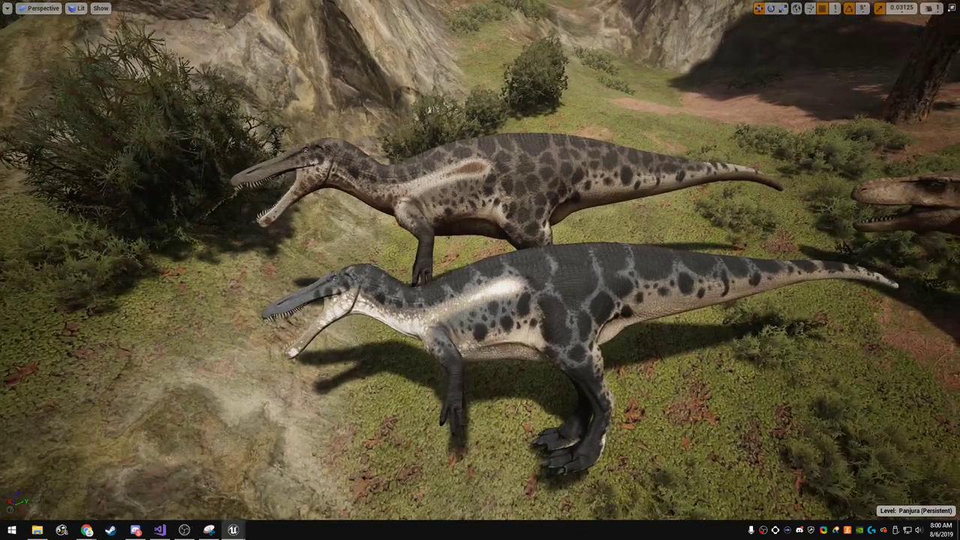
pyautogui.hotkey('alt', 'Tab')
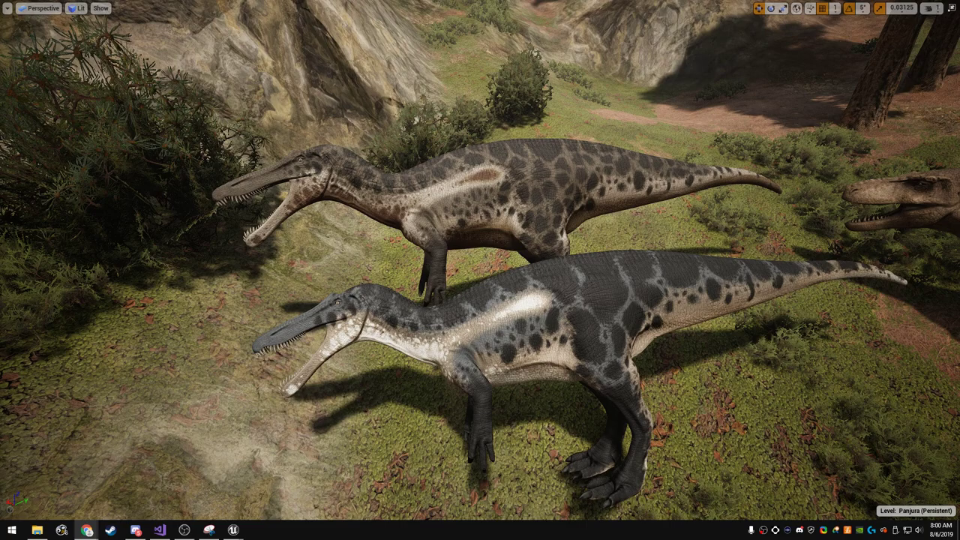
pyautogui.hotkey('alt', 'Tab')
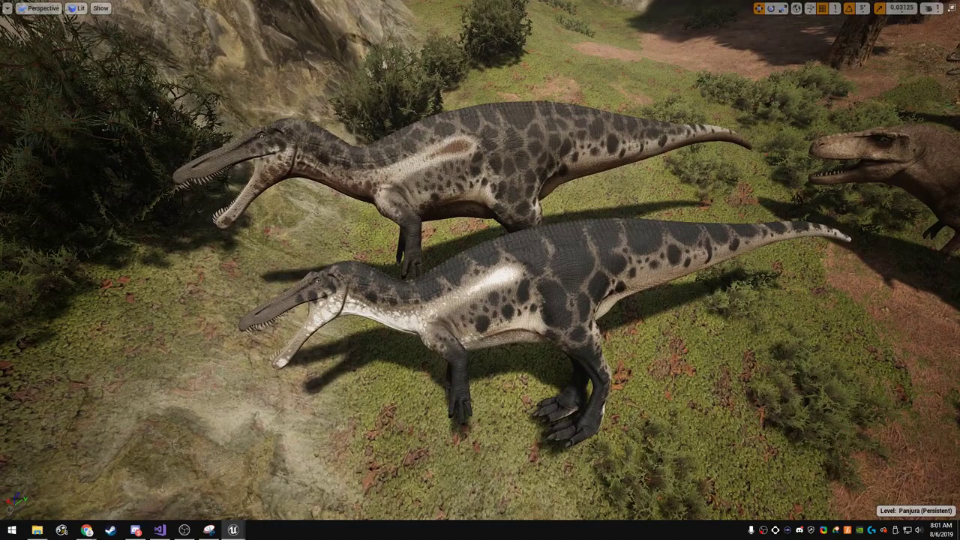
pyautogui.hotkey('alt', 'Tab')
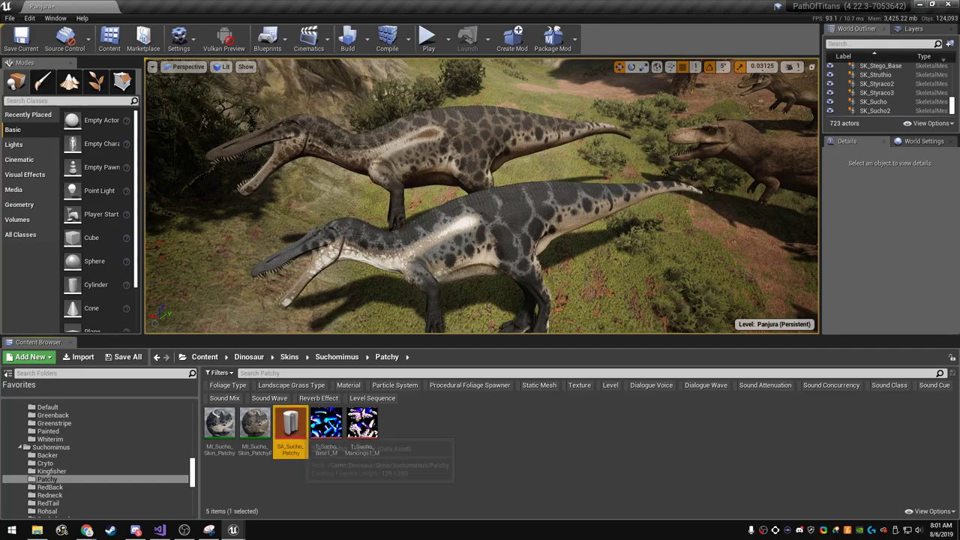
# - Open SA_Sucho_Patchy and set T_Sucho_Base1_M as skin mask, T_Sucho_Markings1_M as pattern mask
pyautogui.doubleClick(291, 427)
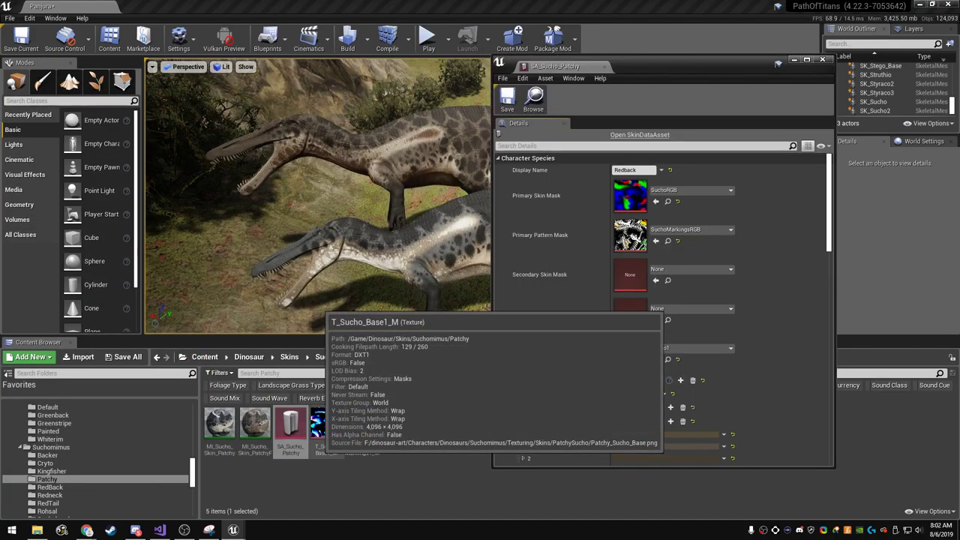
pyautogui.moveTo(327, 424); pyautogui.dragTo(630, 197)
pyautogui.moveTo(363, 424); pyautogui.dragTo(638, 274)
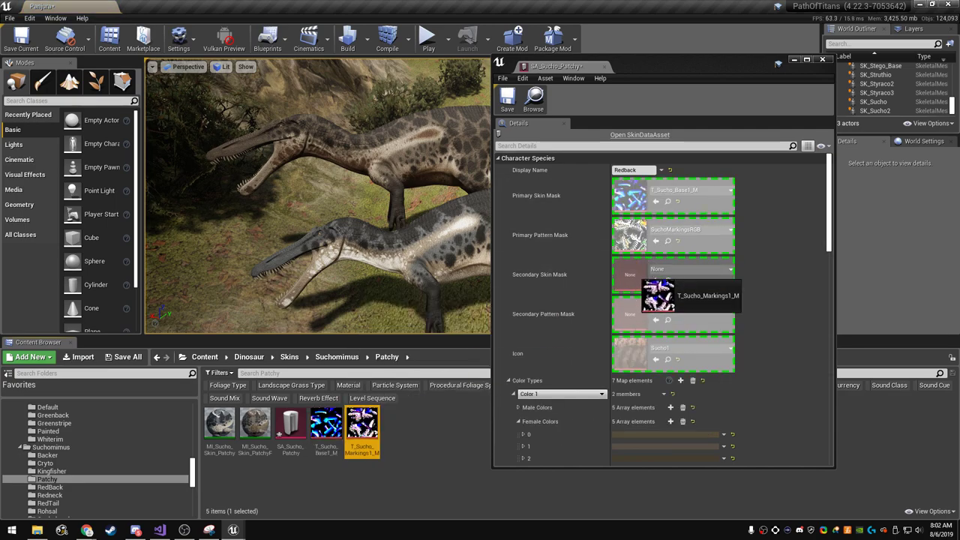
pyautogui.click(678, 279)
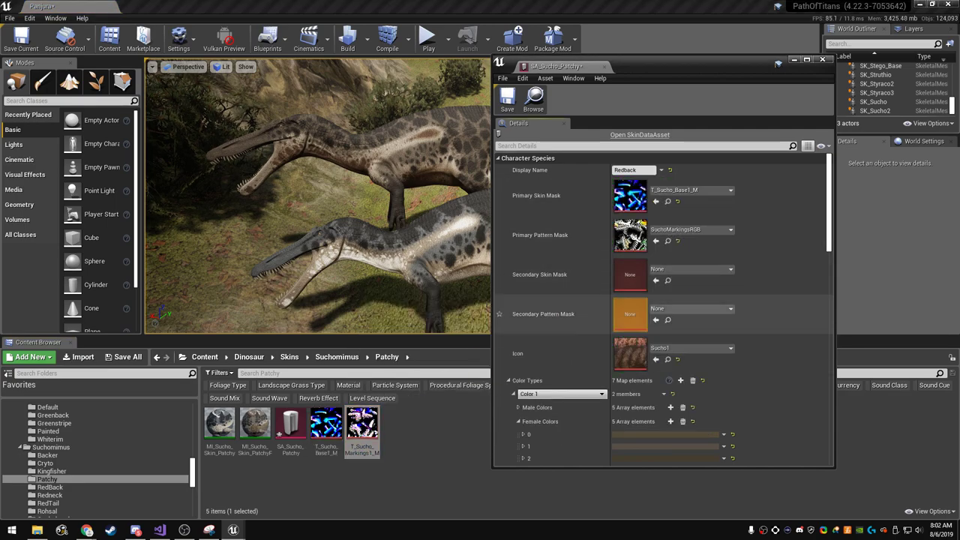
pyautogui.moveTo(363, 424); pyautogui.dragTo(630, 235)
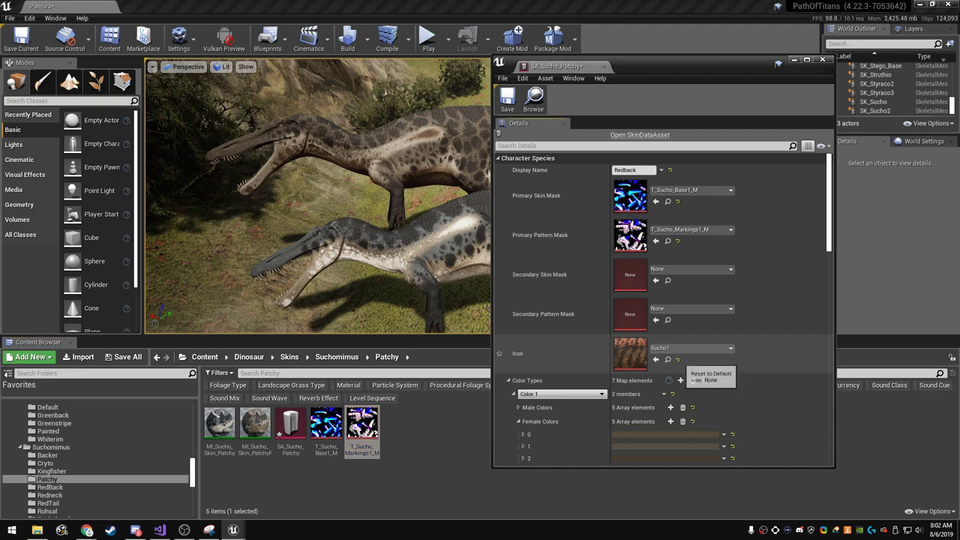
# - Reset the Icon to None, set the Display Name to Patchy, and save the asset
pyautogui.click(678, 359)
pyautogui.click(634, 169)
pyautogui.write('Patchy')
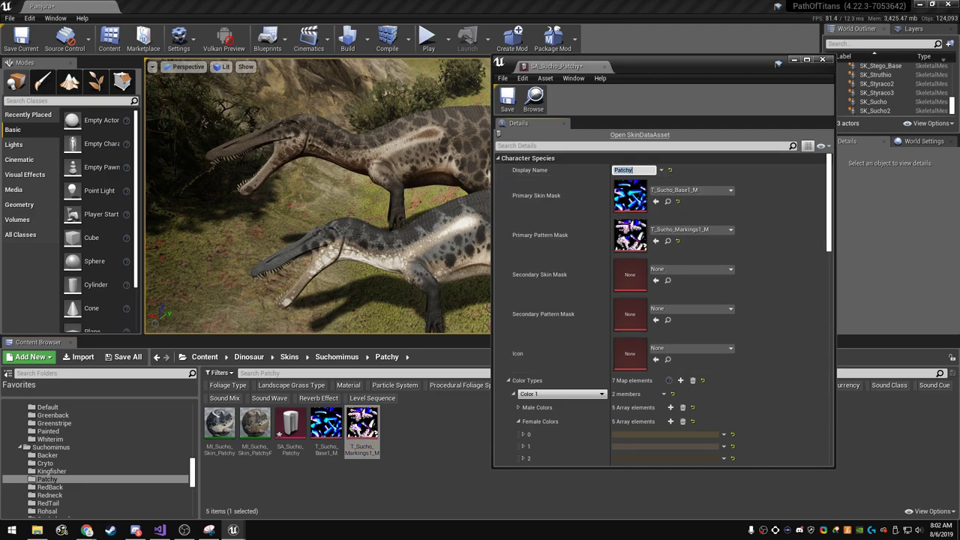
pyautogui.click(508, 99)
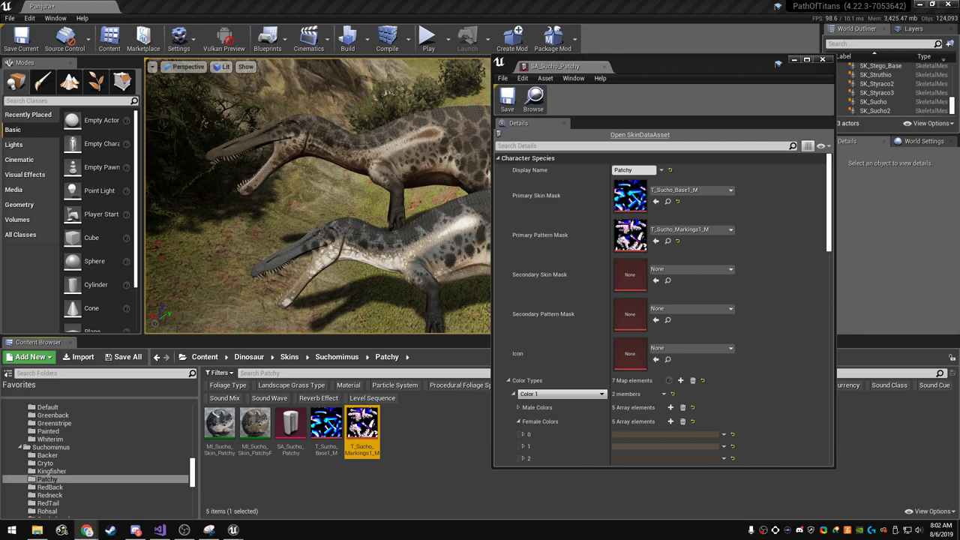
pyautogui.moveTo(660, 66)
pyautogui.mouseDown()
pyautogui.moveTo(208, 93)
pyautogui.moveTo(200, 71)
pyautogui.mouseUp()
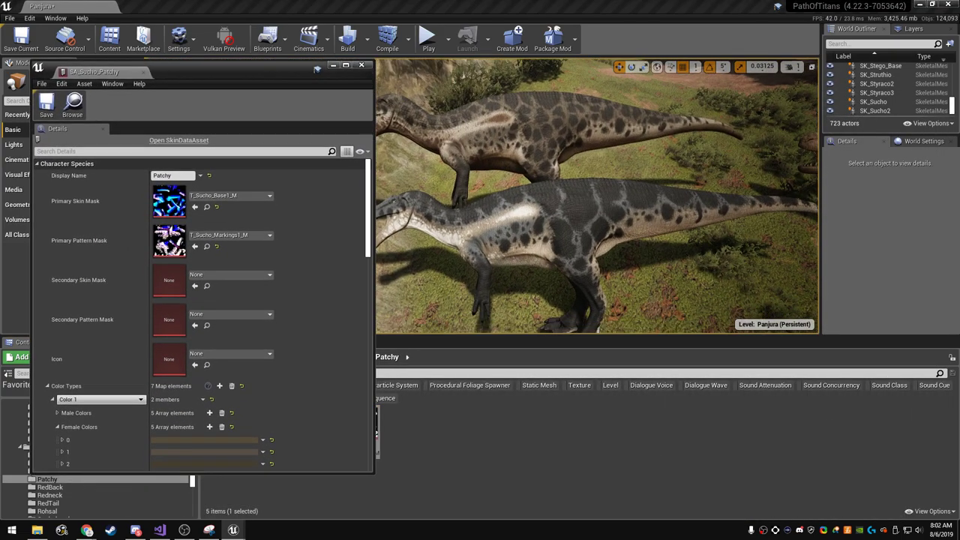
# - Show SA_Sucho_Patchy's Color Types and dock MI_Sucho_Skin_Patchy's editor on the right beside it
pyautogui.scroll(-4, 203, 315)
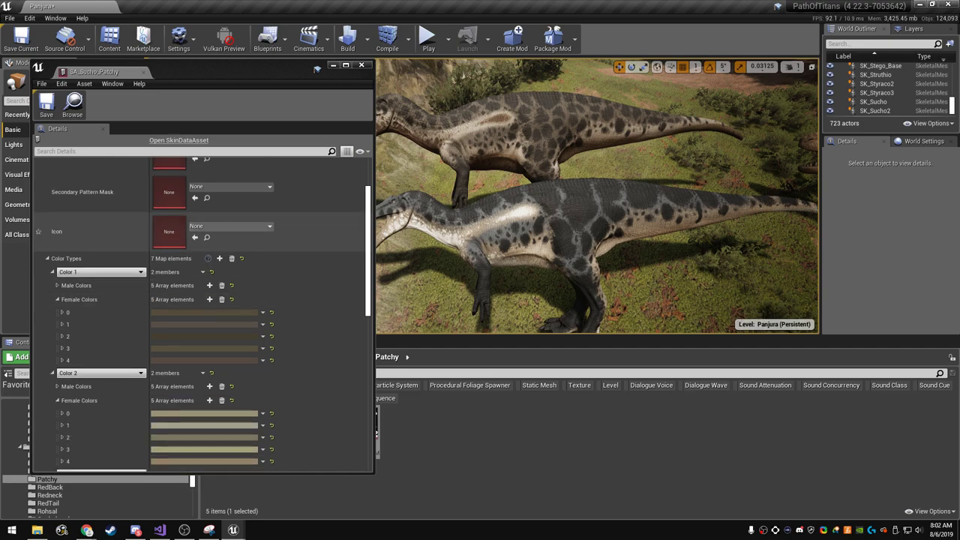
pyautogui.moveTo(199, 69); pyautogui.dragTo(205, 62)
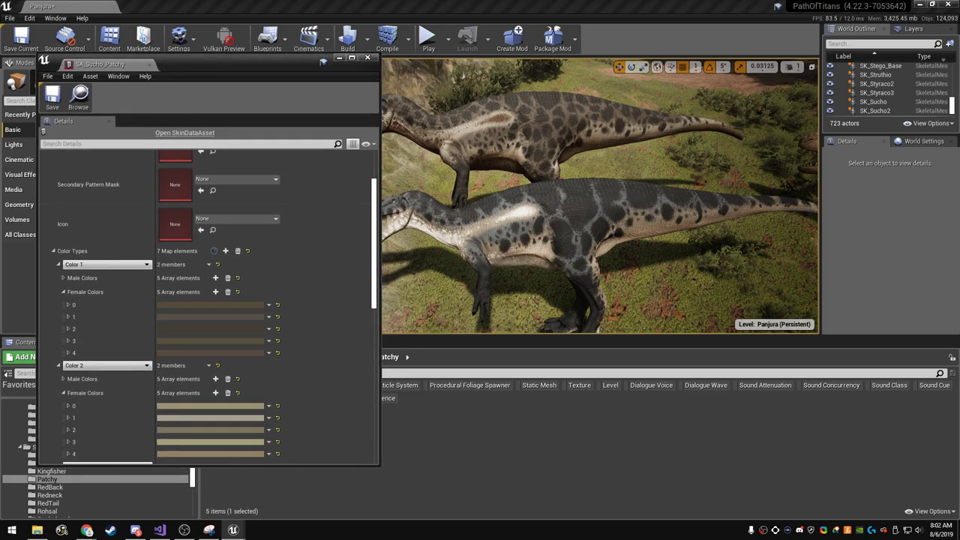
pyautogui.moveTo(380, 465); pyautogui.dragTo(411, 491)
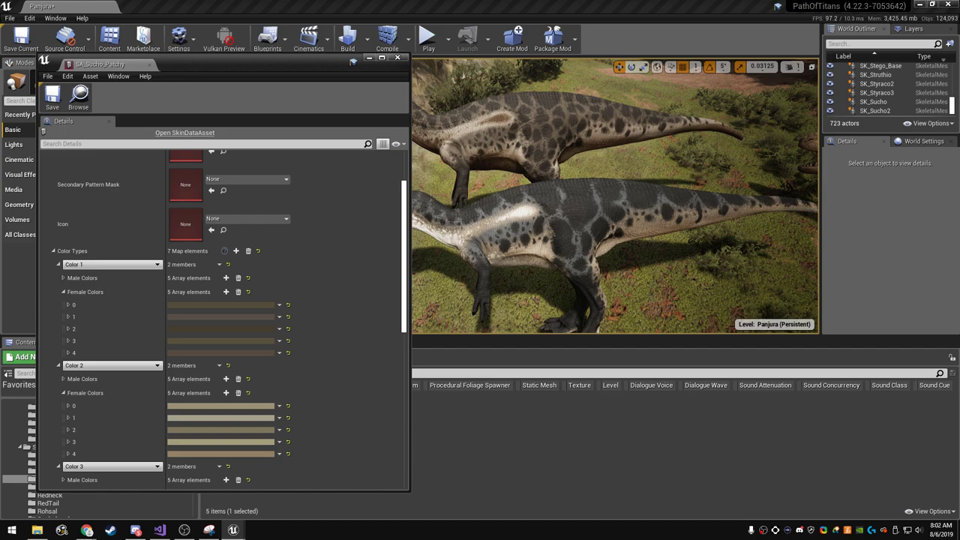
pyautogui.moveTo(231, 58); pyautogui.dragTo(613, 43)
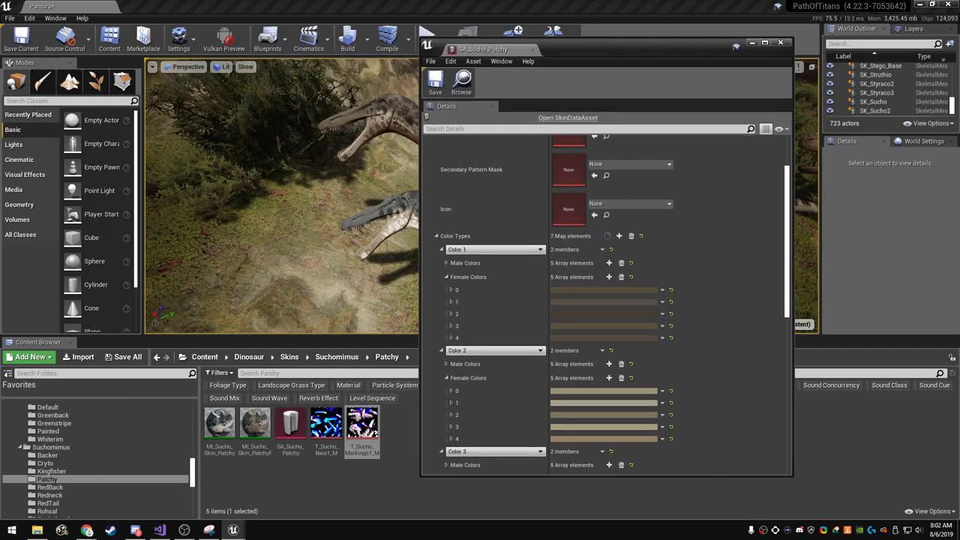
pyautogui.click(220, 426)
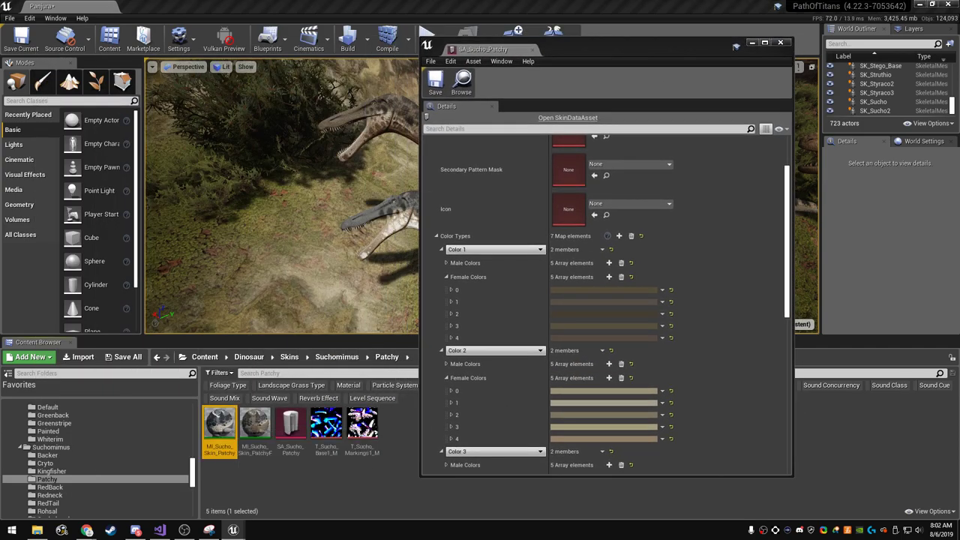
pyautogui.moveTo(593, 38); pyautogui.dragTo(225, 31)
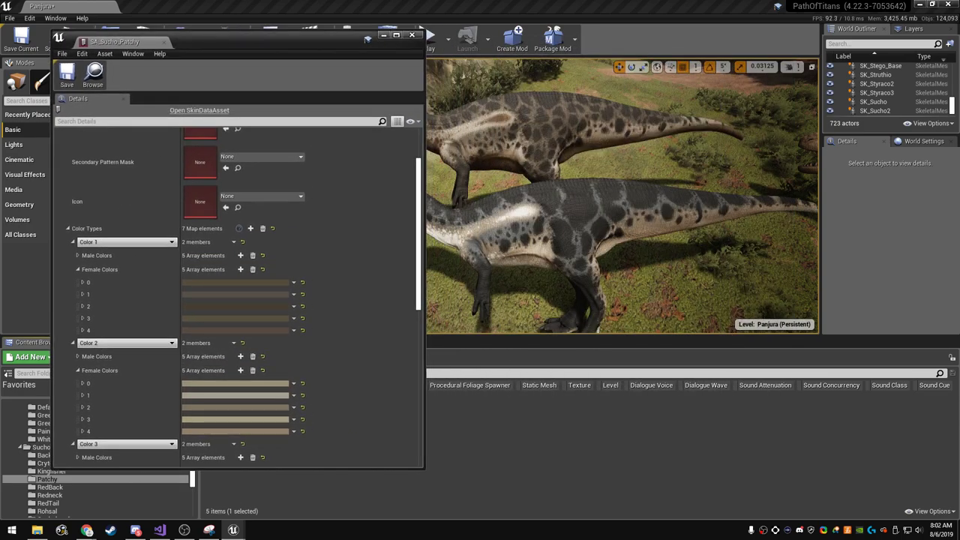
pyautogui.moveTo(129, 84)
pyautogui.mouseDown()
pyautogui.moveTo(916, 59)
pyautogui.moveTo(885, 57)
pyautogui.mouseUp()
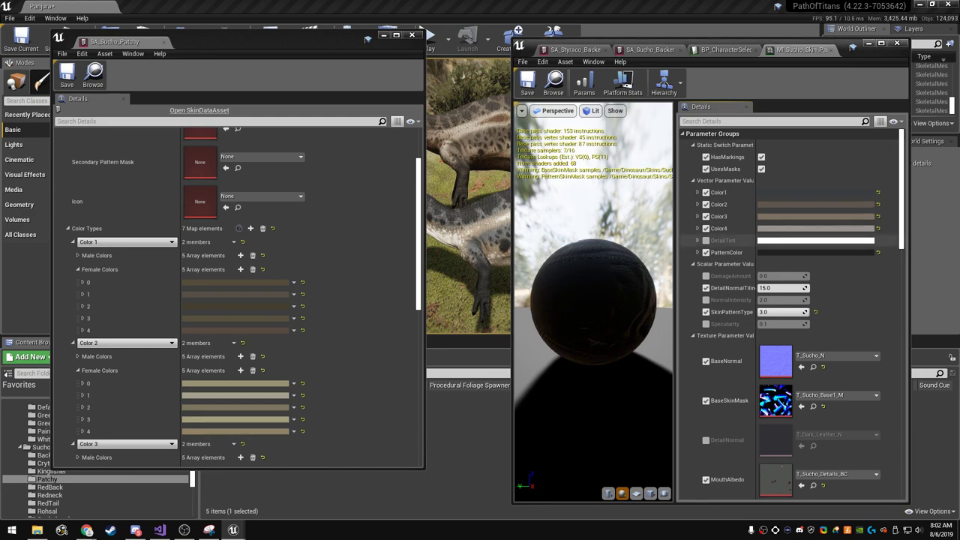
# - Collapse the female colour lists and expand the male colour lists for Colors 1–5
pyautogui.scroll(-1, 77, 237)
pyautogui.click(77, 238)
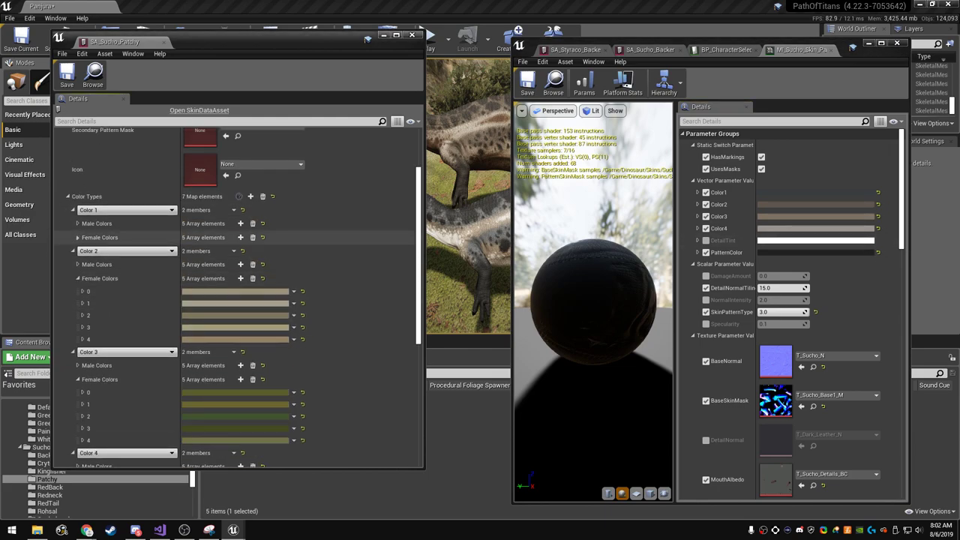
pyautogui.click(77, 279)
pyautogui.click(78, 319)
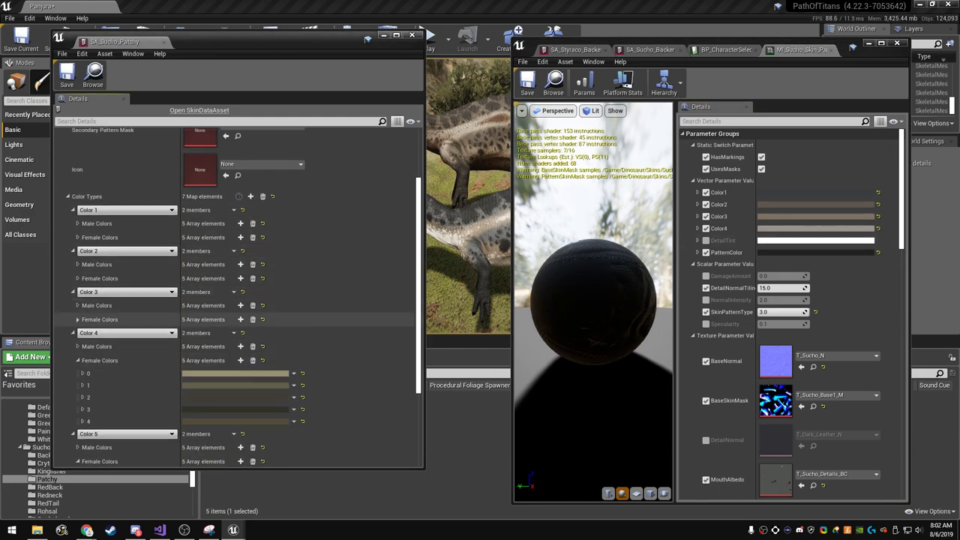
pyautogui.click(77, 361)
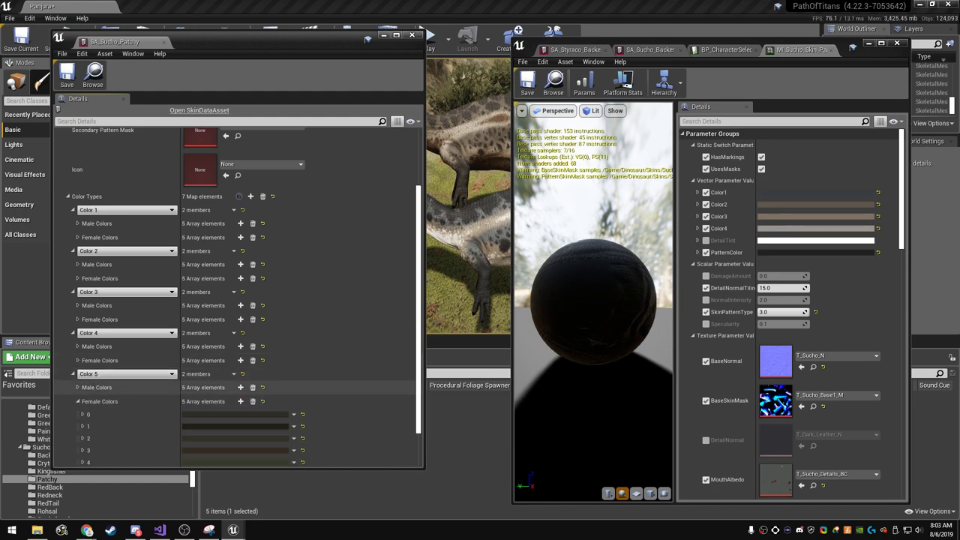
pyautogui.click(77, 401)
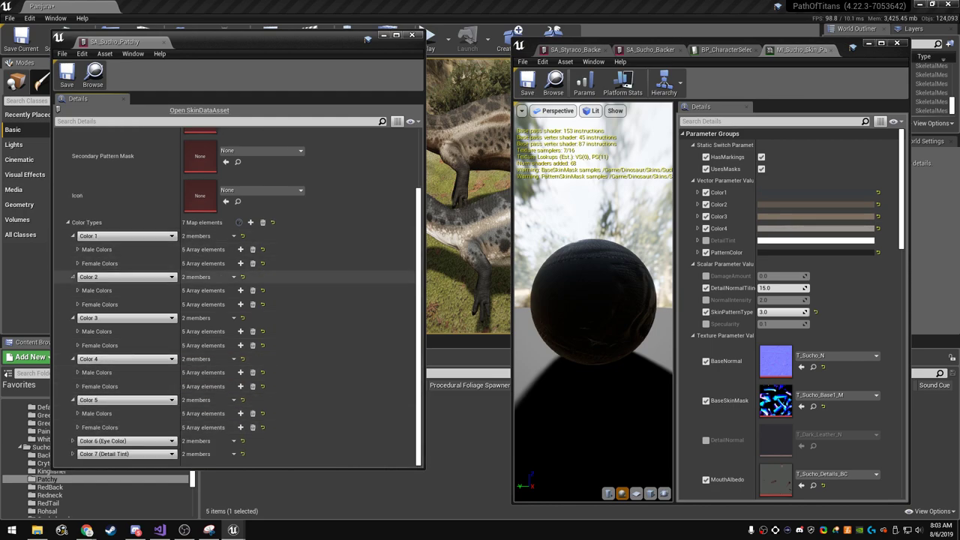
pyautogui.click(77, 413)
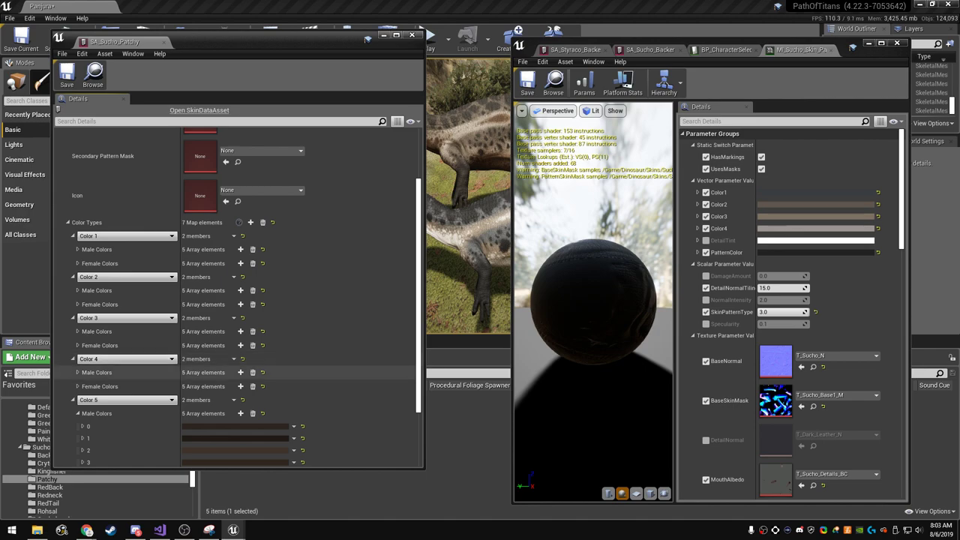
pyautogui.click(77, 373)
pyautogui.click(77, 331)
pyautogui.click(77, 290)
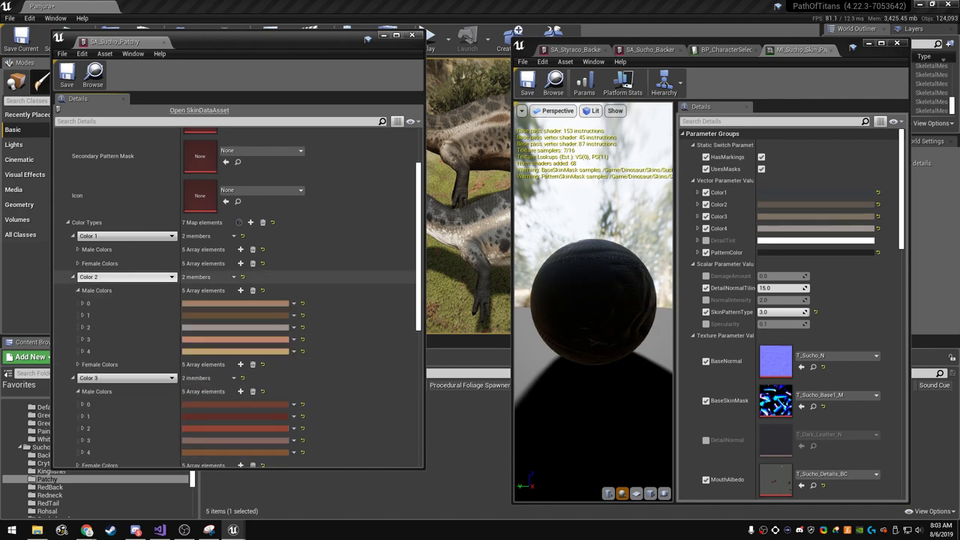
pyautogui.click(77, 249)
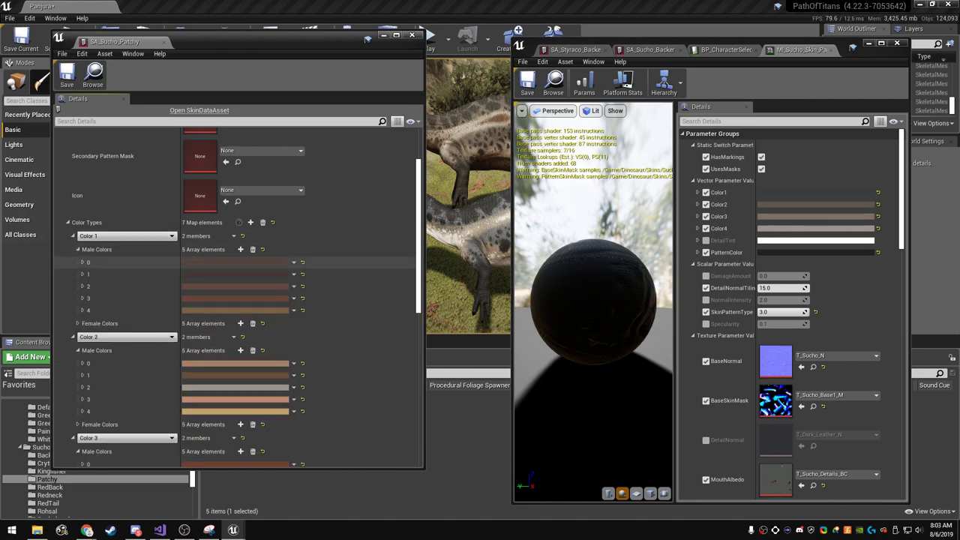
# - Copy the material's dark grey Color1 and paste it into Color 1 male slots 0–4
pyautogui.rightClick(841, 193)
pyautogui.click(866, 231)
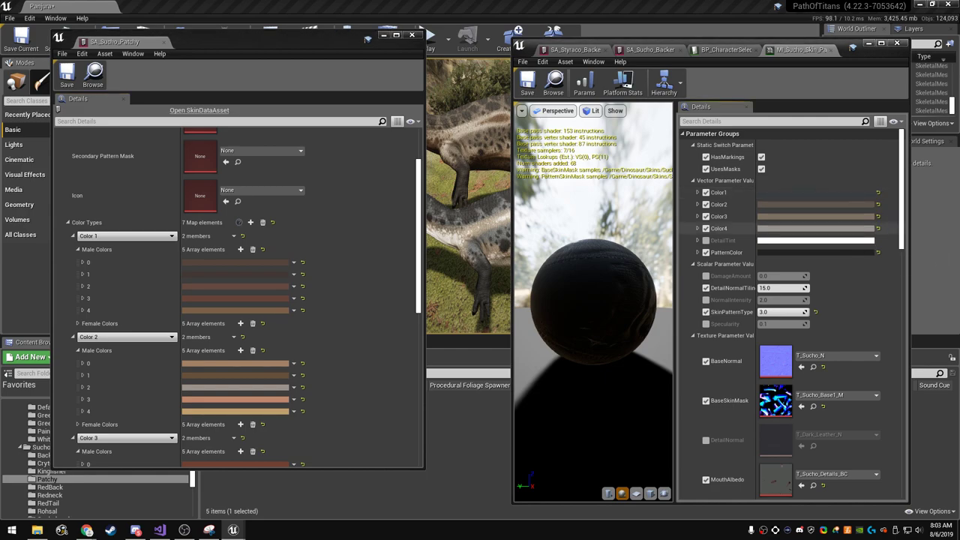
pyautogui.rightClick(204, 262)
pyautogui.click(225, 305)
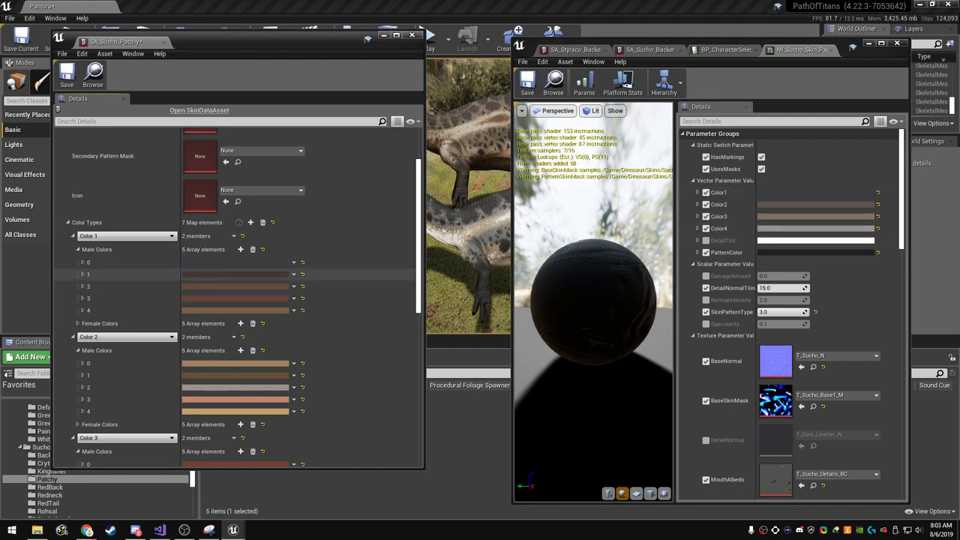
pyautogui.rightClick(216, 274)
pyautogui.click(239, 323)
pyautogui.rightClick(213, 287)
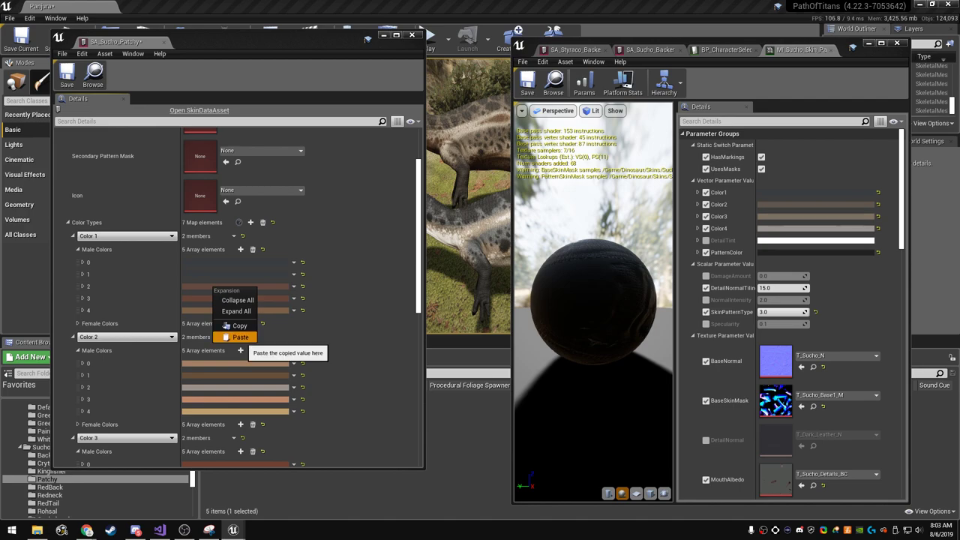
pyautogui.click(240, 336)
pyautogui.rightClick(213, 299)
pyautogui.click(240, 348)
pyautogui.rightClick(225, 310)
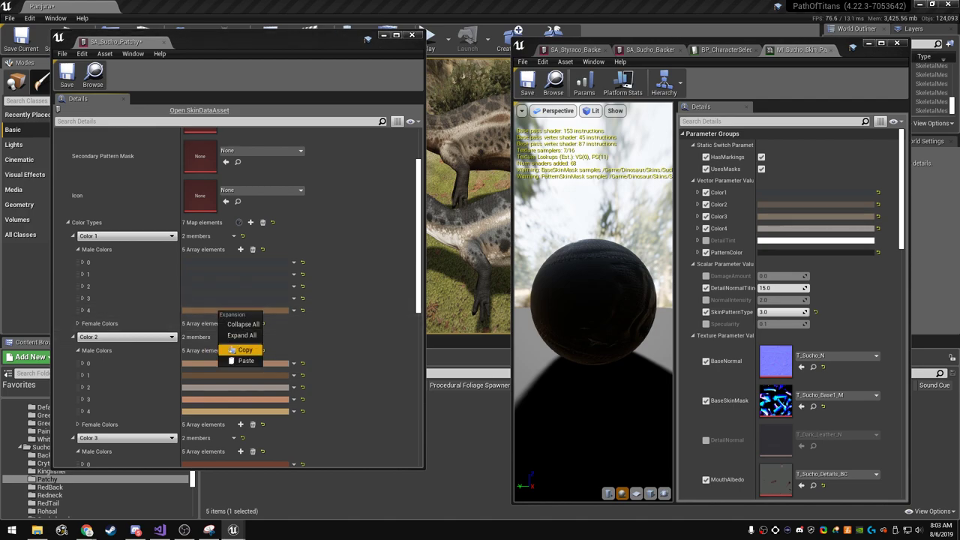
pyautogui.click(240, 361)
pyautogui.click(217, 273)
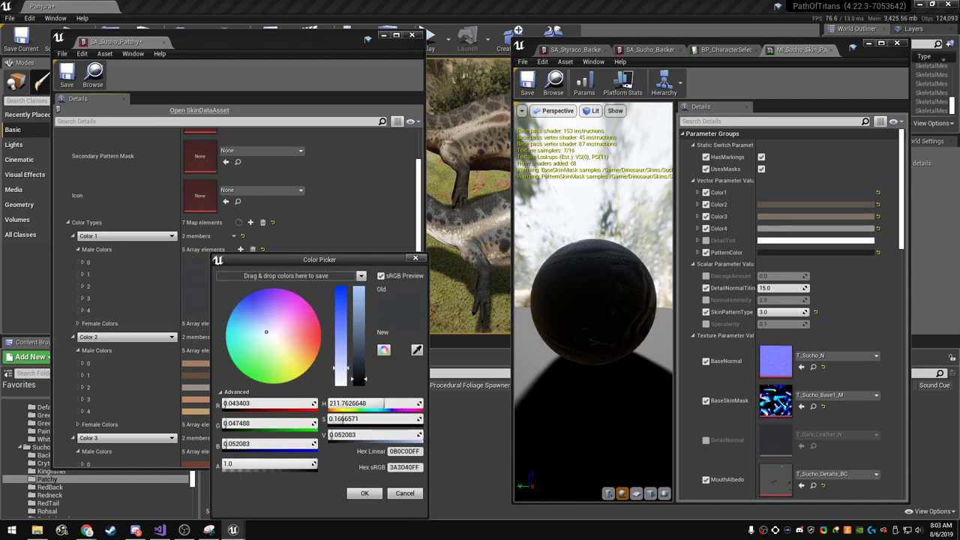
# - Brighten one Color 1 male shade slightly and darken another
pyautogui.moveTo(359, 380); pyautogui.dragTo(359, 377)
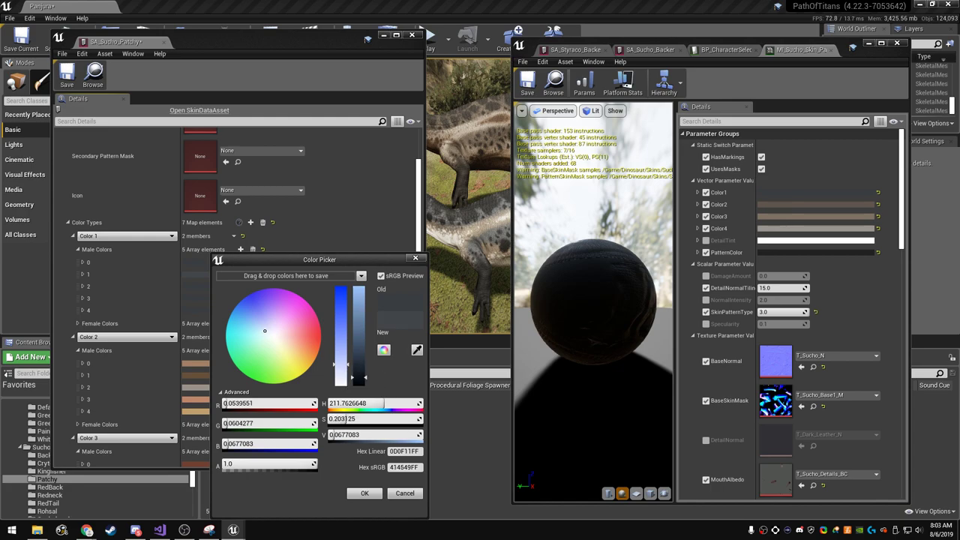
pyautogui.click(365, 493)
pyautogui.click(199, 274)
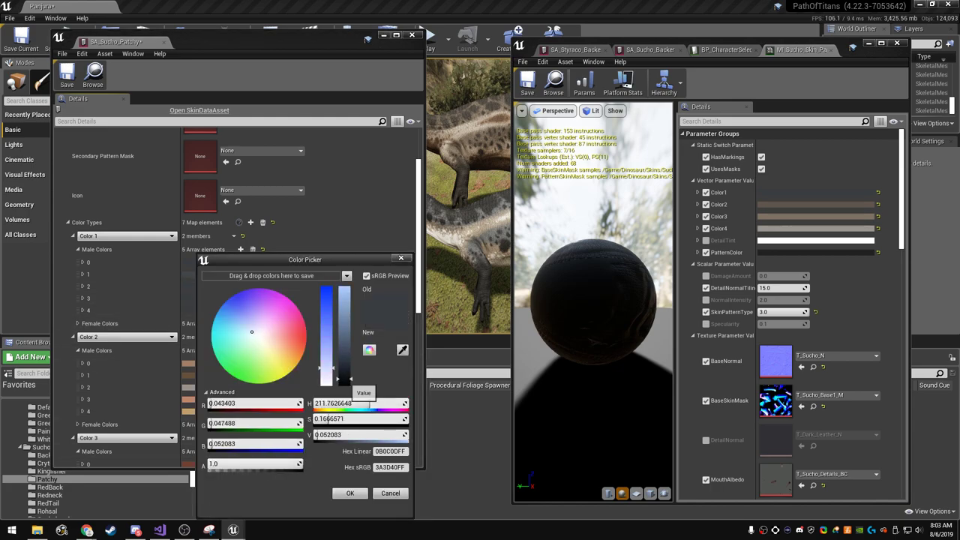
pyautogui.moveTo(350, 381); pyautogui.dragTo(326, 372)
pyautogui.click(350, 493)
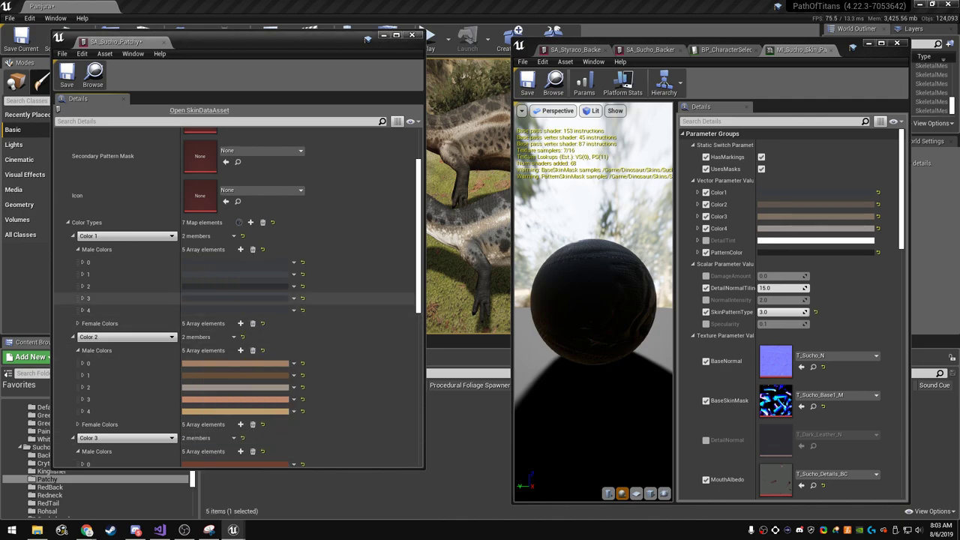
# - Shift a third Color 1 shade toward a desaturated red and make a fourth near-neutral grey
pyautogui.click(188, 298)
pyautogui.moveTo(257, 331); pyautogui.dragTo(274, 337)
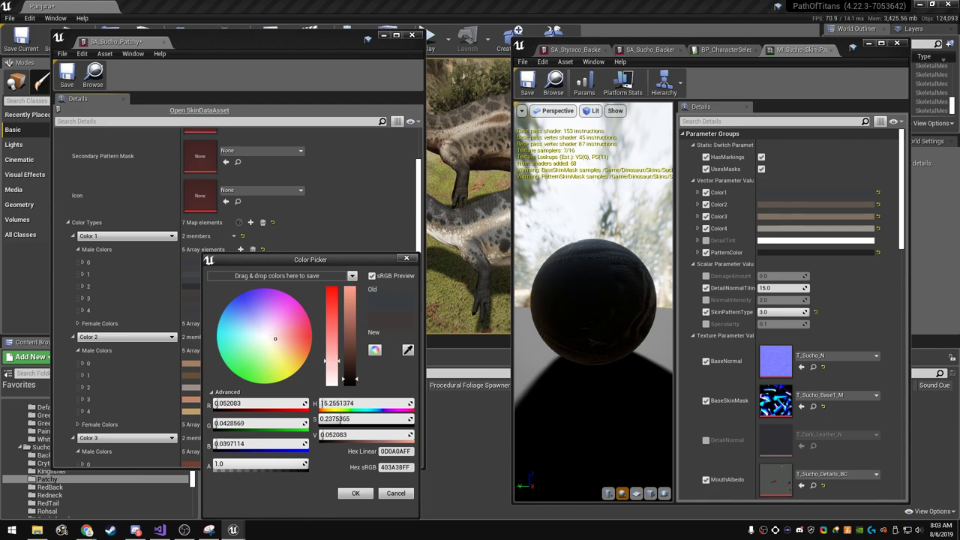
pyautogui.moveTo(328, 361); pyautogui.dragTo(327, 366)
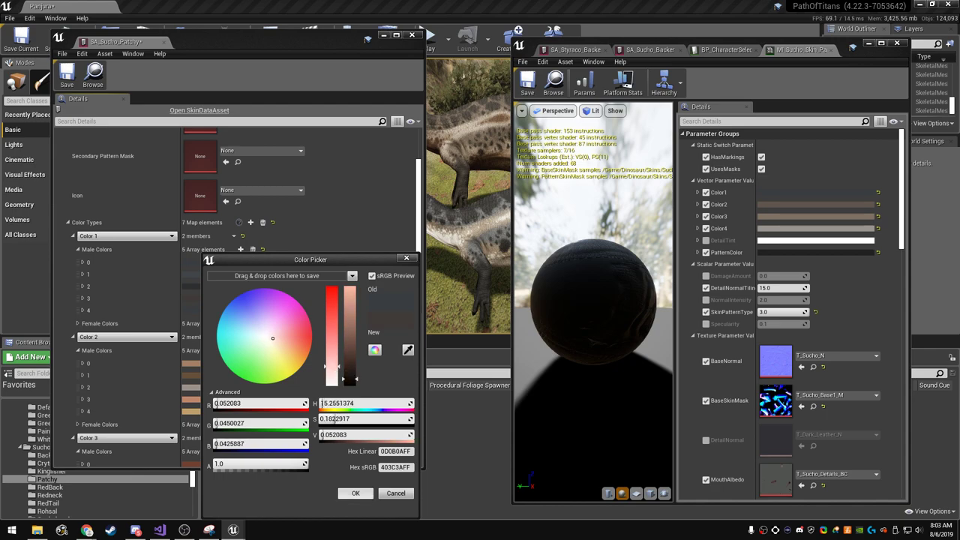
pyautogui.press('Return')
pyautogui.click(235, 310)
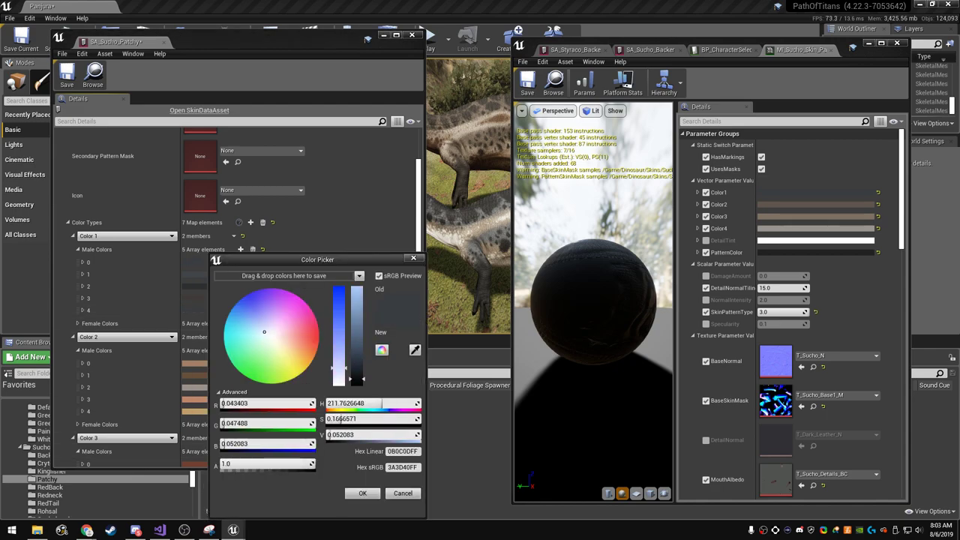
pyautogui.moveTo(265, 331); pyautogui.dragTo(270, 333)
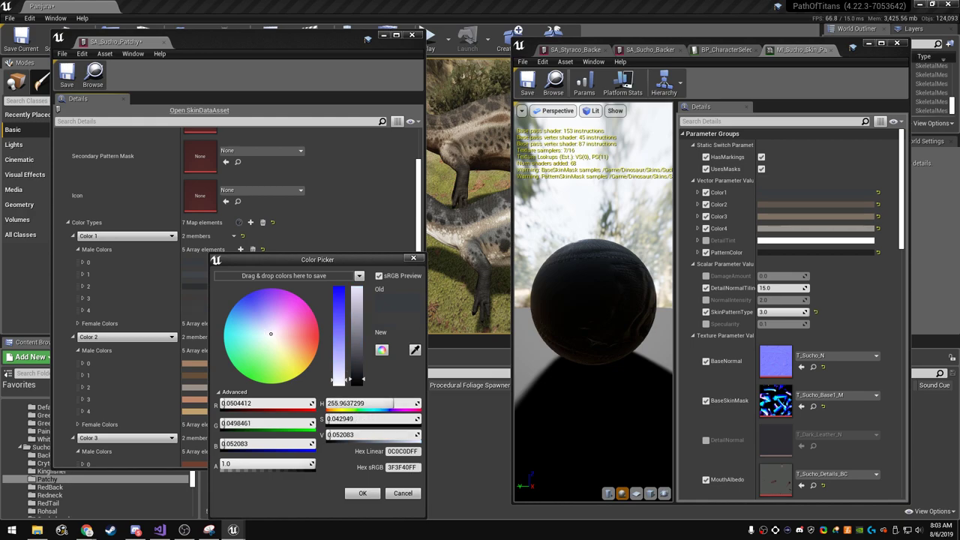
pyautogui.press('Return')
pyautogui.scroll(-2, 238, 301)
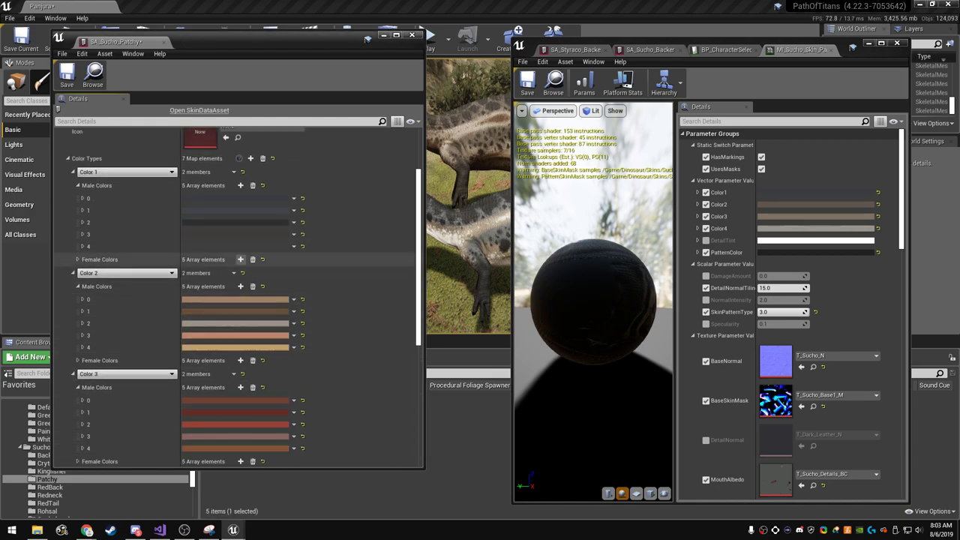
# - Copy the material's Color2 and paste it into Color 2 male slots 0, 1, 3 and 4
pyautogui.rightClick(777, 204)
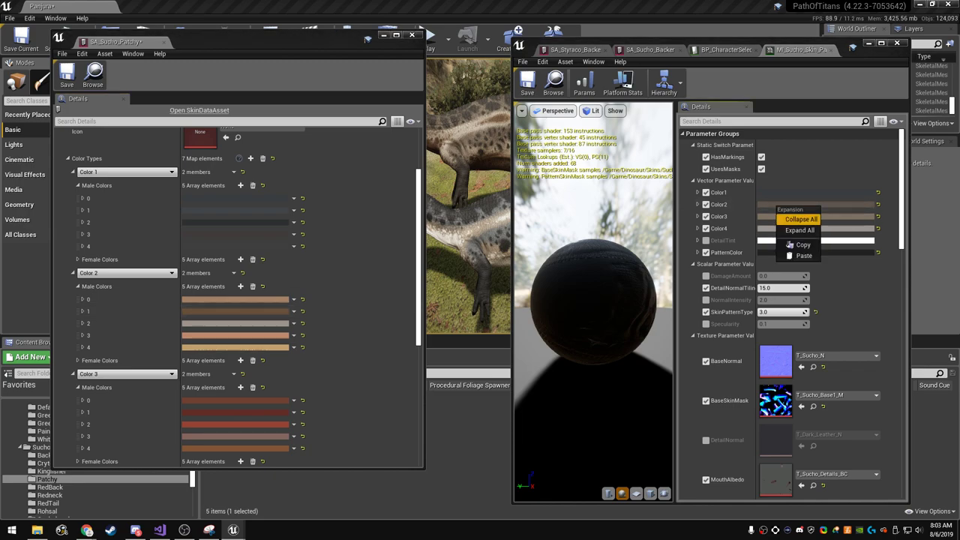
pyautogui.click(795, 245)
pyautogui.rightClick(231, 299)
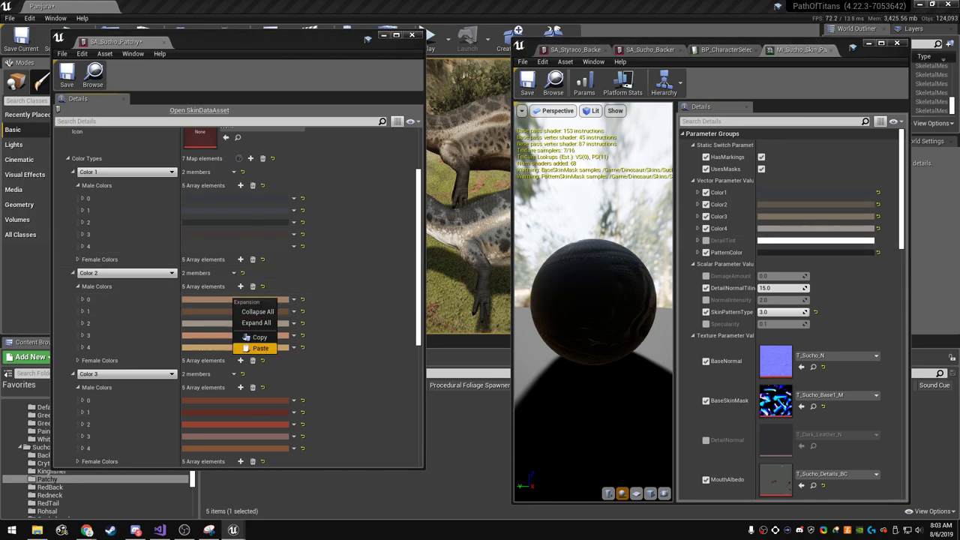
pyautogui.click(255, 347)
pyautogui.rightClick(226, 312)
pyautogui.click(247, 354)
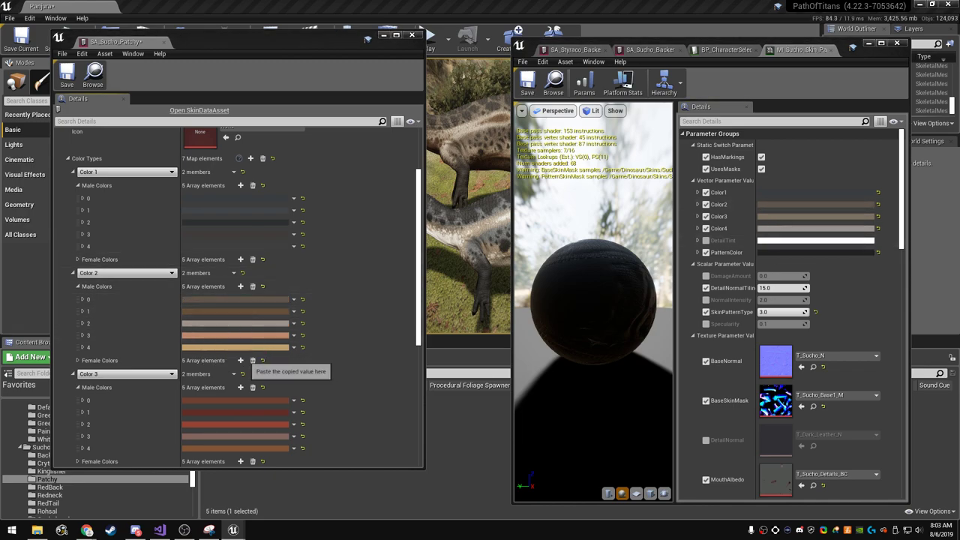
pyautogui.rightClick(205, 335)
pyautogui.click(228, 387)
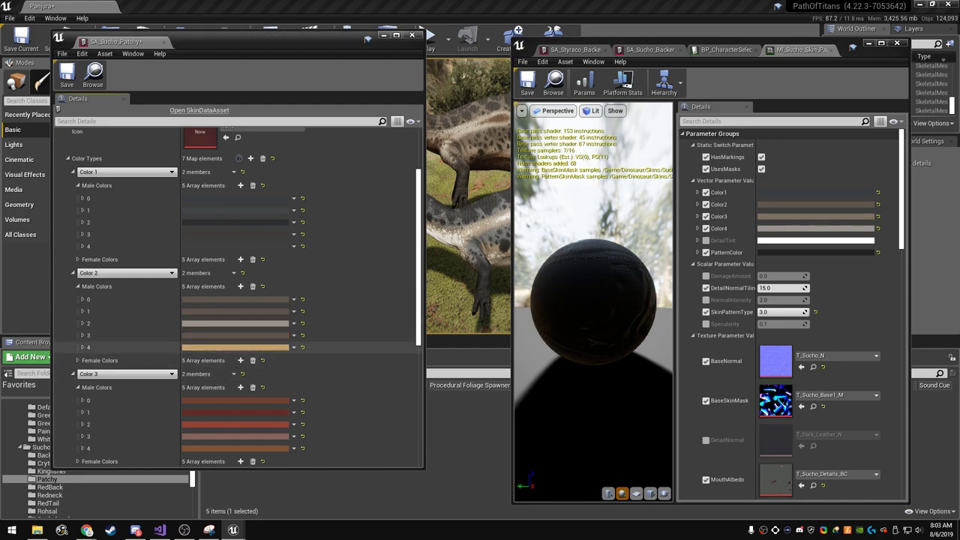
pyautogui.rightClick(223, 348)
pyautogui.click(248, 398)
# - Darken one Color 2 shade and copy Color 1 slots 1 and 3 into Color 2 slots 3 and 4
pyautogui.click(225, 347)
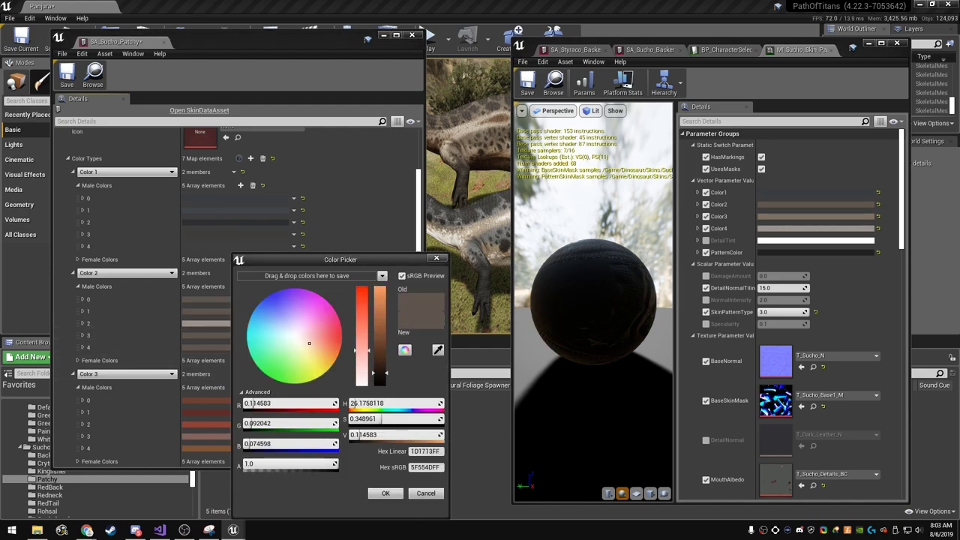
pyautogui.moveTo(387, 373); pyautogui.dragTo(387, 376)
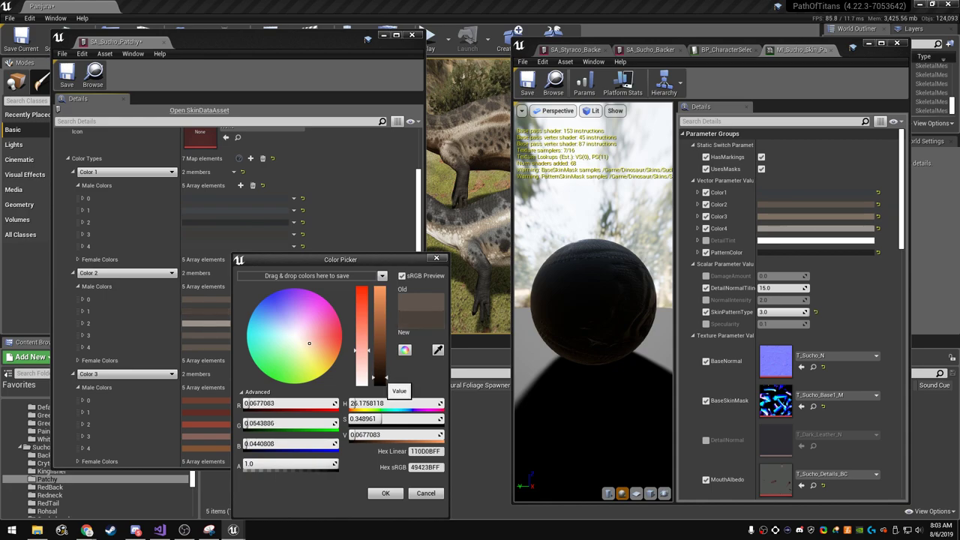
pyautogui.click(386, 493)
pyautogui.rightClick(221, 211)
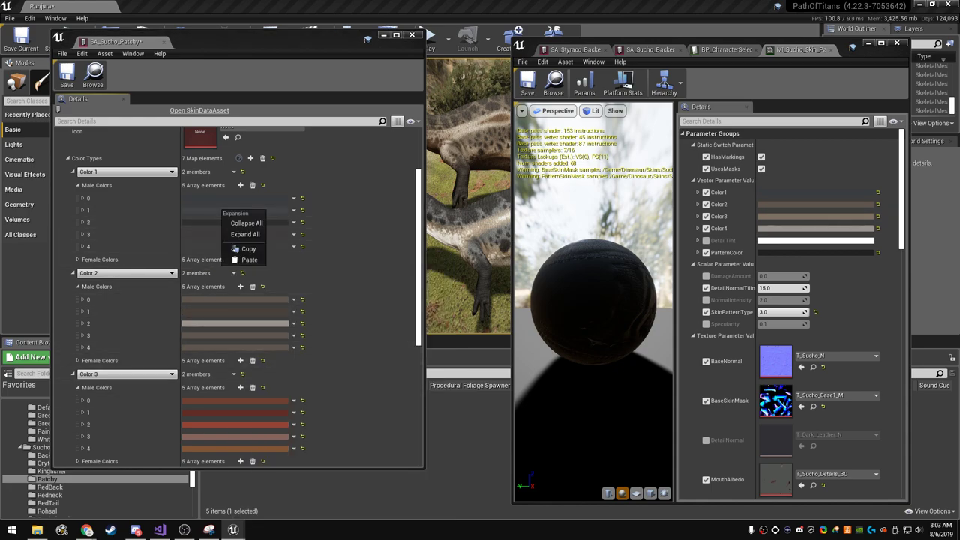
pyautogui.click(248, 249)
pyautogui.rightClick(226, 335)
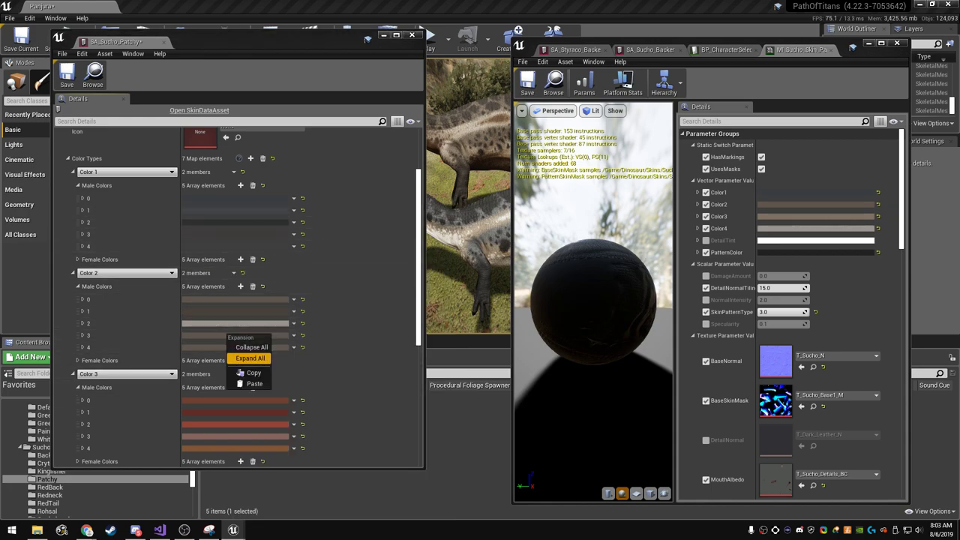
pyautogui.click(253, 384)
pyautogui.rightClick(230, 235)
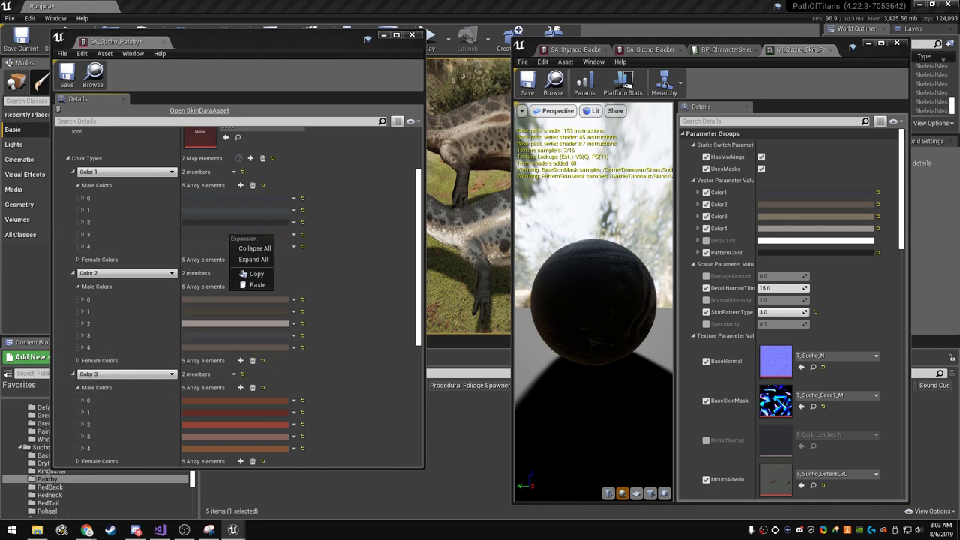
pyautogui.click(242, 275)
pyautogui.rightClick(230, 344)
pyautogui.click(253, 391)
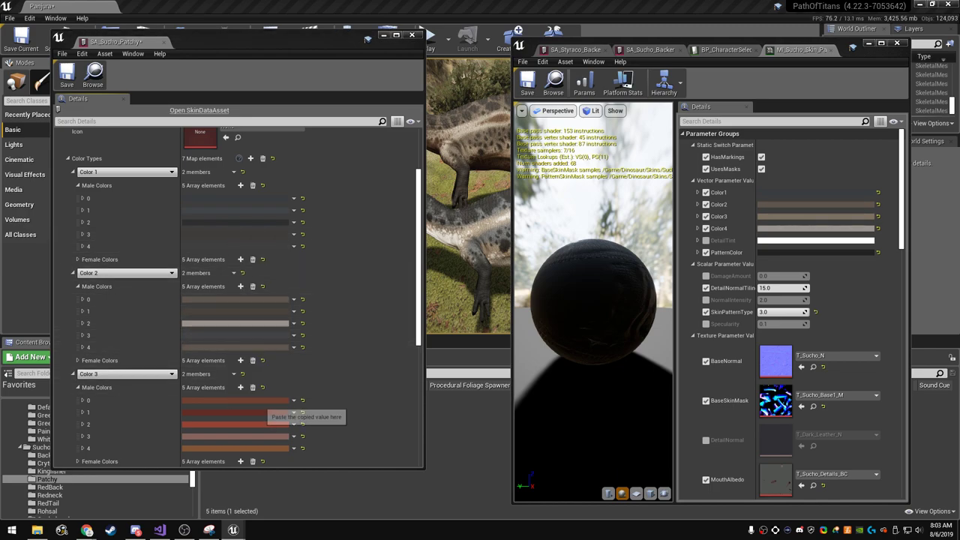
# - Copy the material's Color3 and paste it into all five Color 3 male elements
pyautogui.scroll(-3, 239, 300)
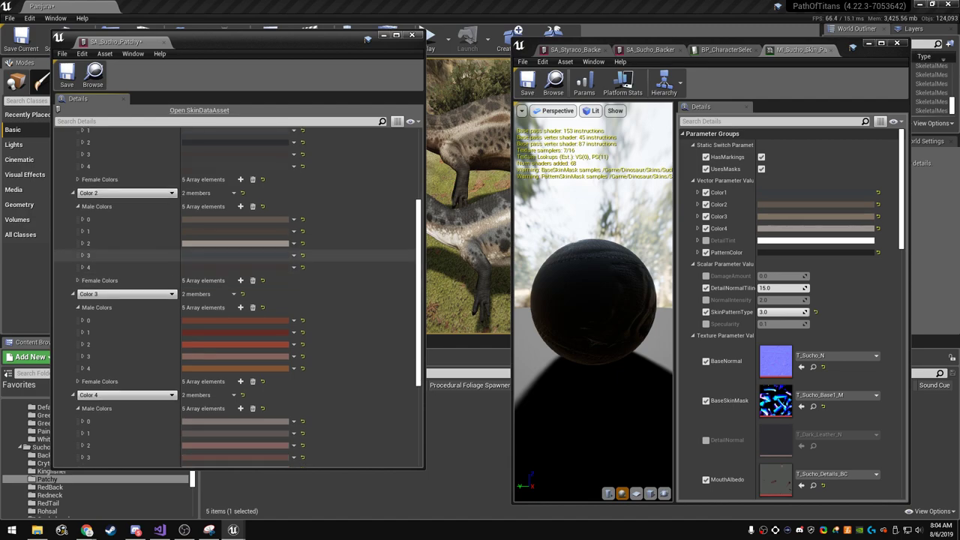
pyautogui.rightClick(784, 216)
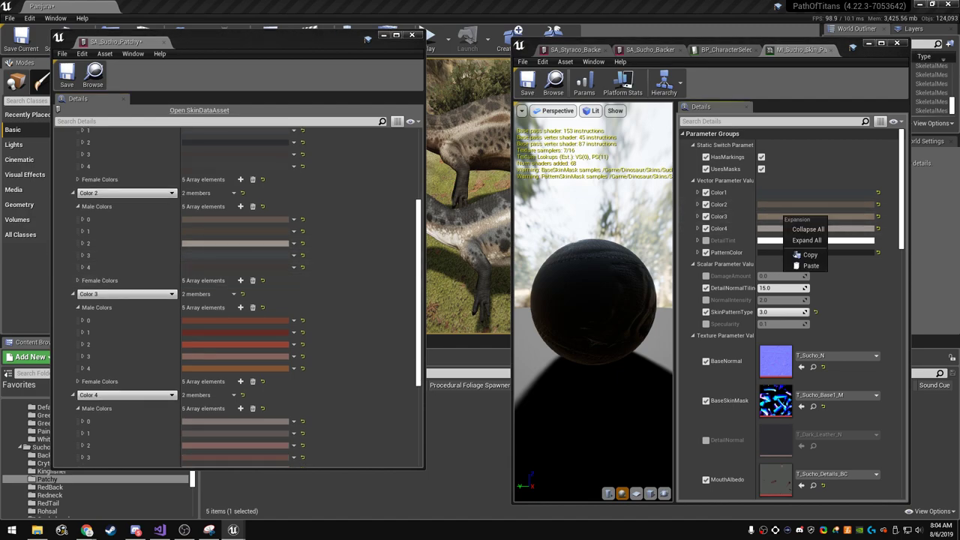
pyautogui.click(805, 256)
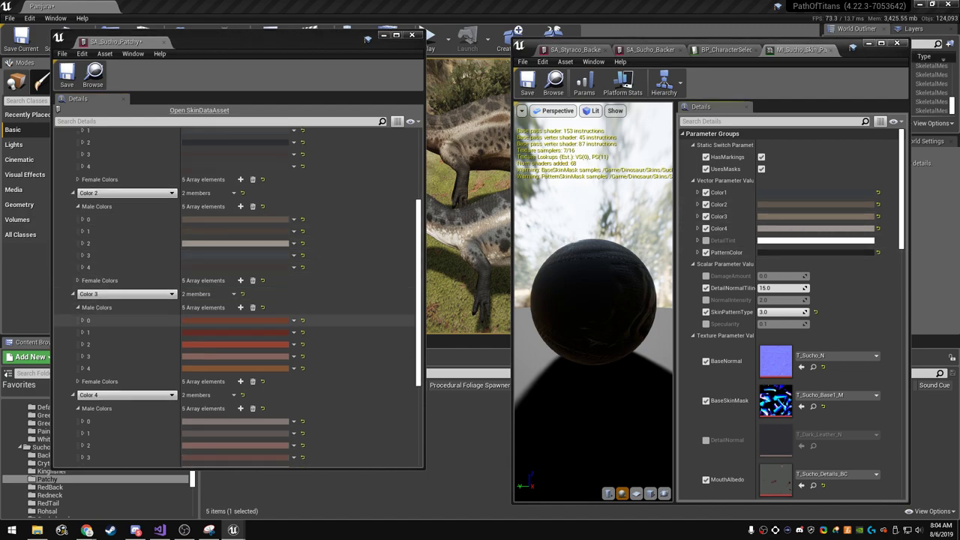
pyautogui.rightClick(214, 321)
pyautogui.click(242, 371)
pyautogui.scroll(-1, 242, 371)
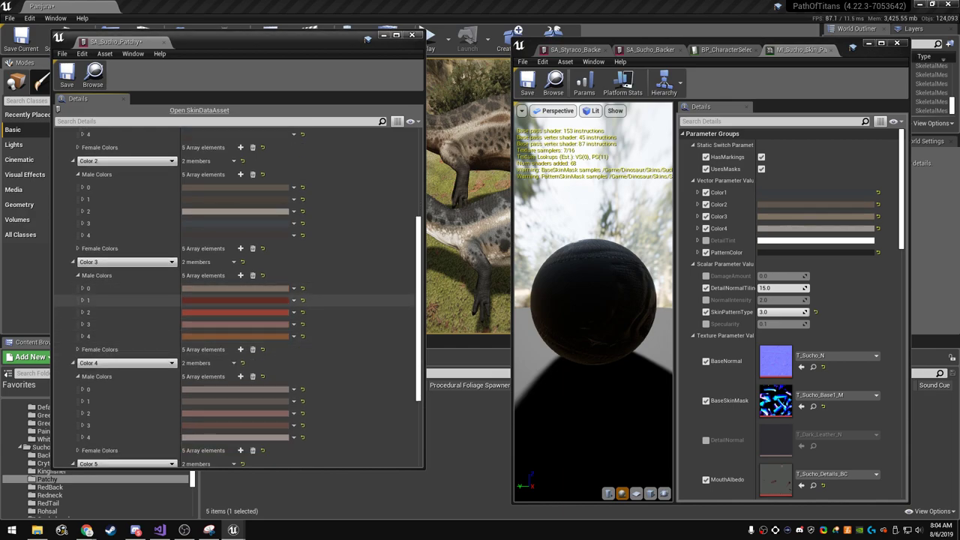
pyautogui.rightClick(235, 297)
pyautogui.click(263, 347)
pyautogui.rightClick(237, 311)
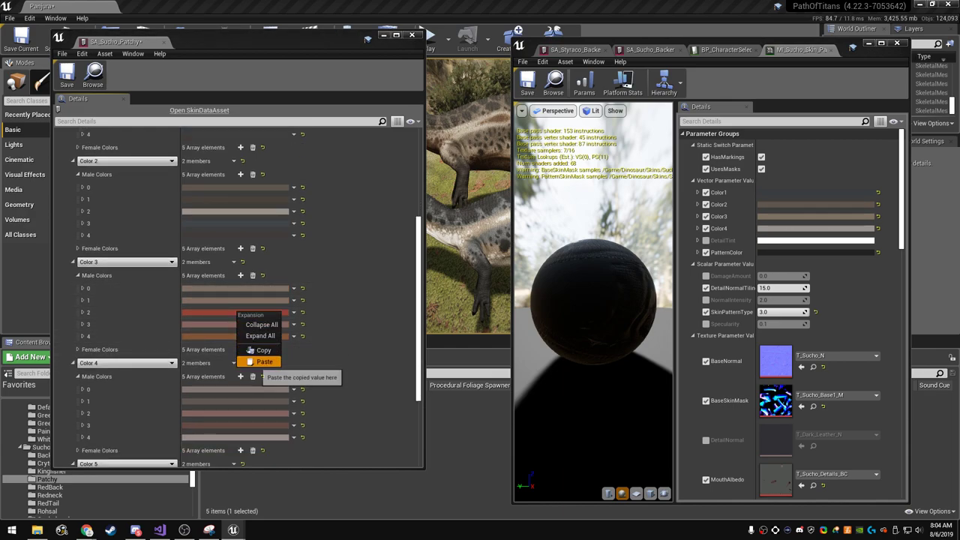
pyautogui.click(264, 361)
pyautogui.rightClick(239, 323)
pyautogui.click(264, 370)
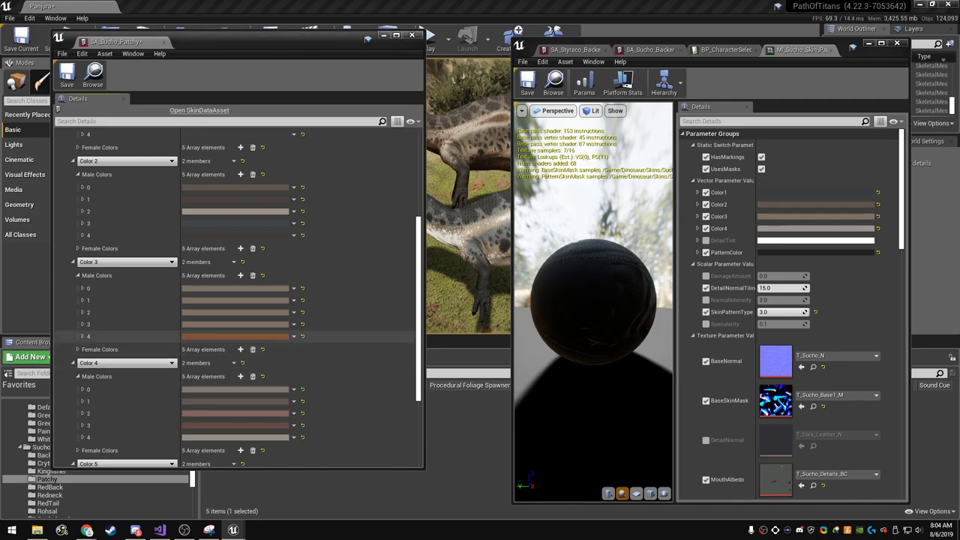
pyautogui.rightClick(229, 336)
pyautogui.click(255, 387)
# - Darken one of the Color 3 male colours in the Color Picker
pyautogui.click(241, 300)
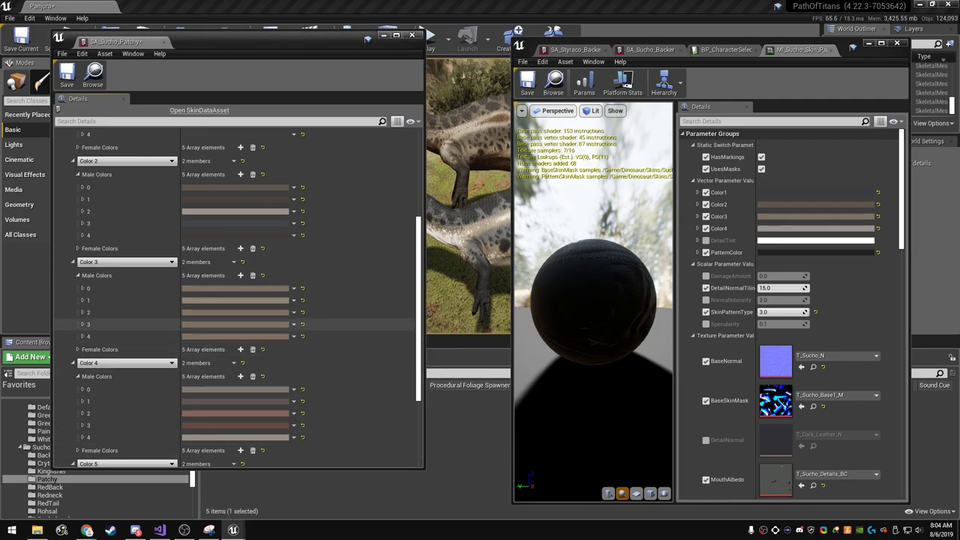
pyautogui.click(210, 312)
pyautogui.moveTo(347, 355)
pyautogui.mouseDown()
pyautogui.moveTo(347, 373)
pyautogui.moveTo(330, 353)
pyautogui.mouseUp()
pyautogui.click(352, 493)
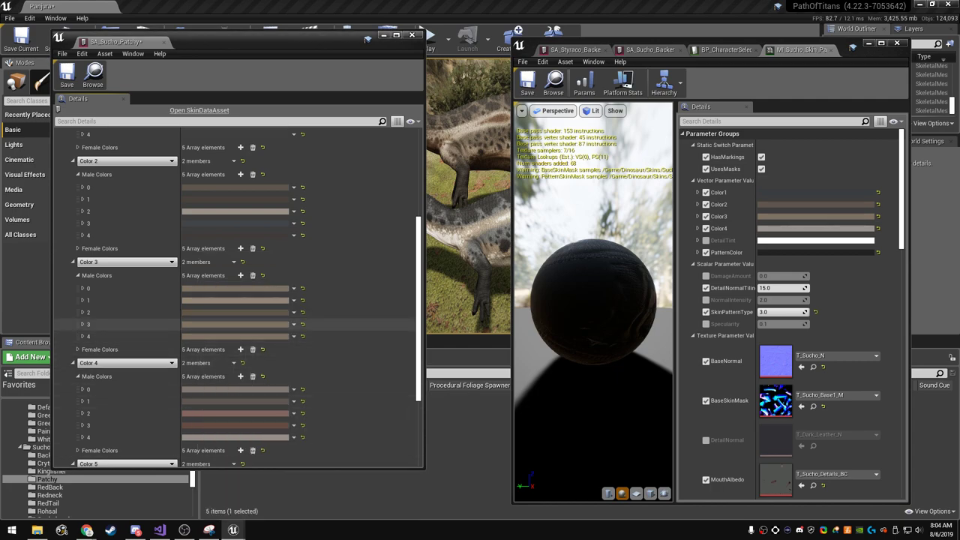
pyautogui.click(216, 324)
# - Desaturate one Color 3 male colour and lighten another to a pale greyish beige
pyautogui.moveTo(330, 346)
pyautogui.mouseDown()
pyautogui.moveTo(347, 367)
pyautogui.moveTo(330, 349)
pyautogui.mouseUp()
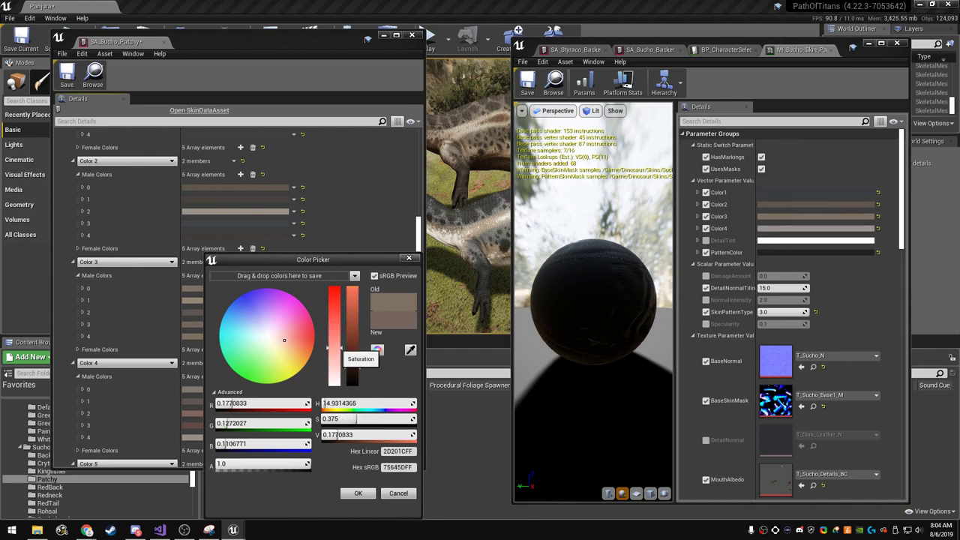
pyautogui.click(358, 493)
pyautogui.click(235, 336)
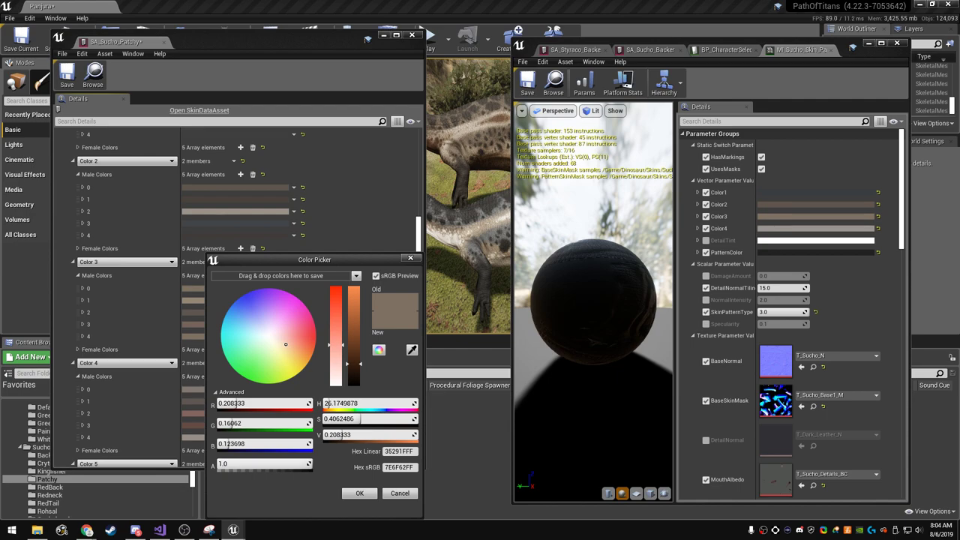
pyautogui.moveTo(352, 370); pyautogui.dragTo(353, 366)
pyautogui.press('Return')
# - Paste the copied colour into the lower Color 4 male elements and review them in the Color Picker
pyautogui.scroll(-2, 240, 300)
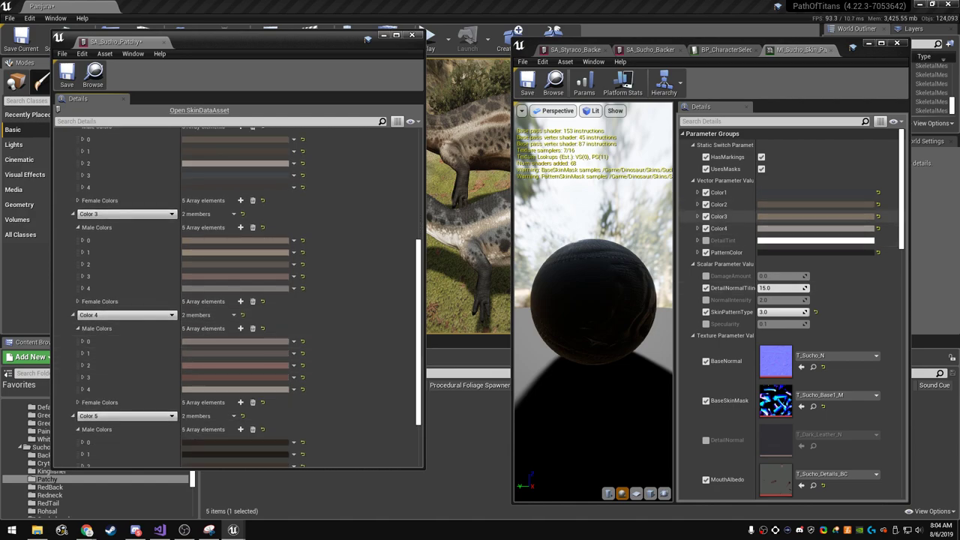
pyautogui.scroll(-1, 225, 337)
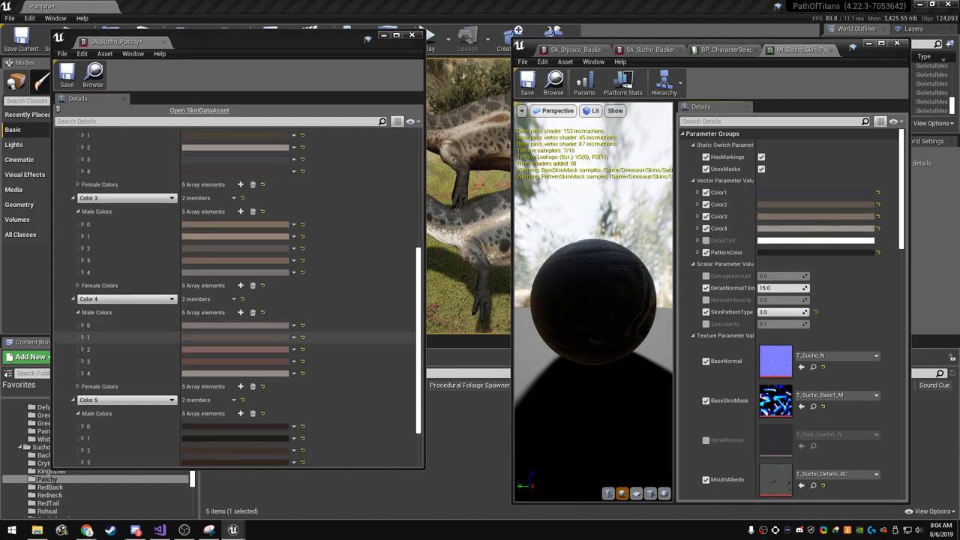
pyautogui.scroll(-1, 225, 337)
pyautogui.rightClick(217, 319)
pyautogui.rightClick(217, 324)
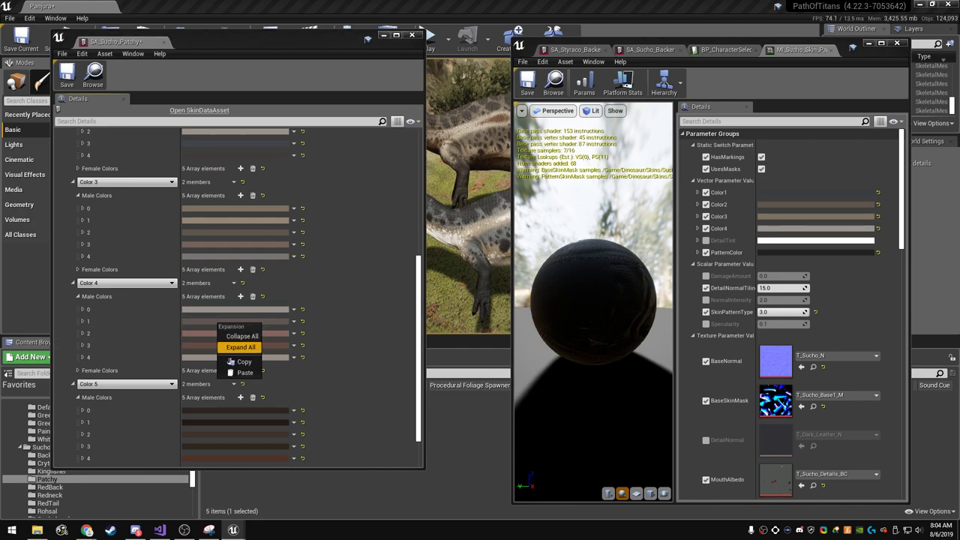
pyautogui.rightClick(206, 334)
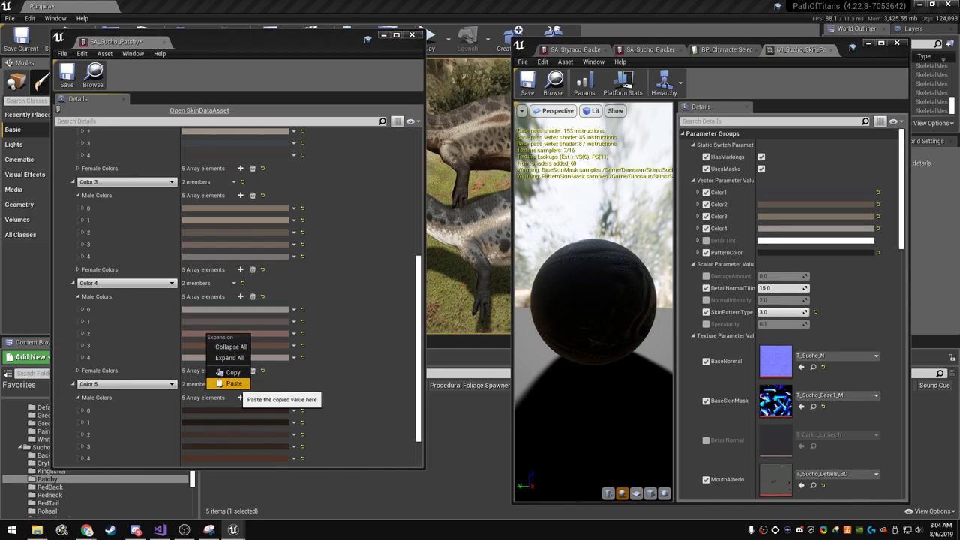
pyautogui.click(234, 384)
pyautogui.rightClick(210, 346)
pyautogui.click(236, 394)
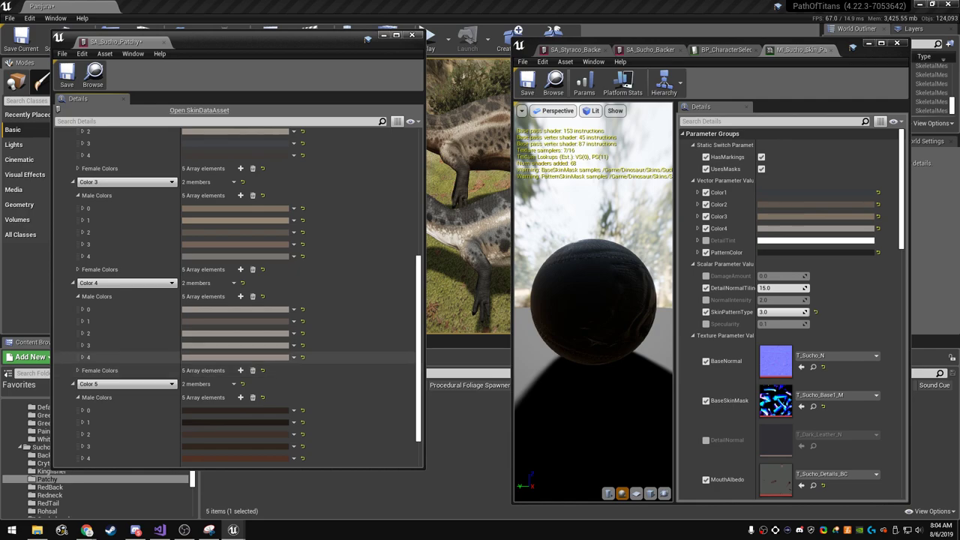
pyautogui.click(235, 357)
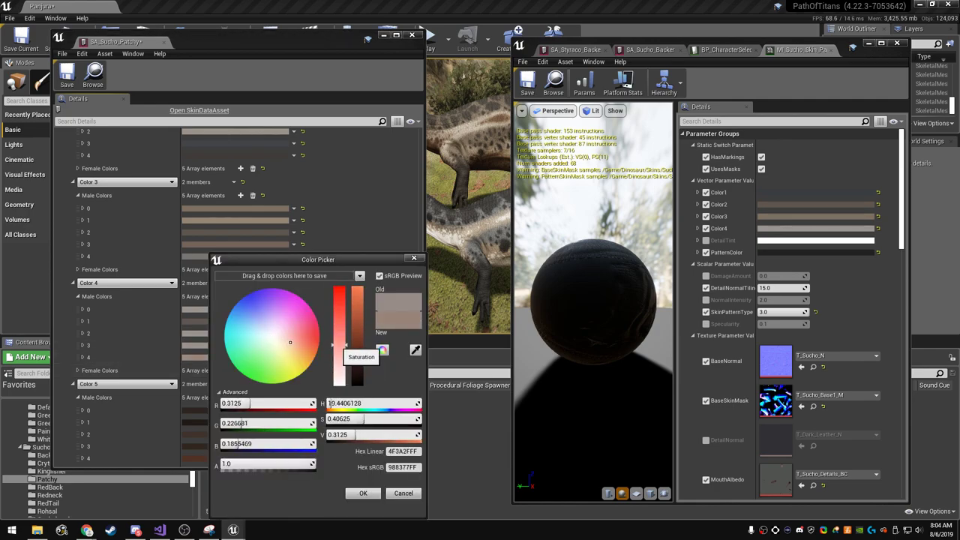
pyautogui.click(363, 493)
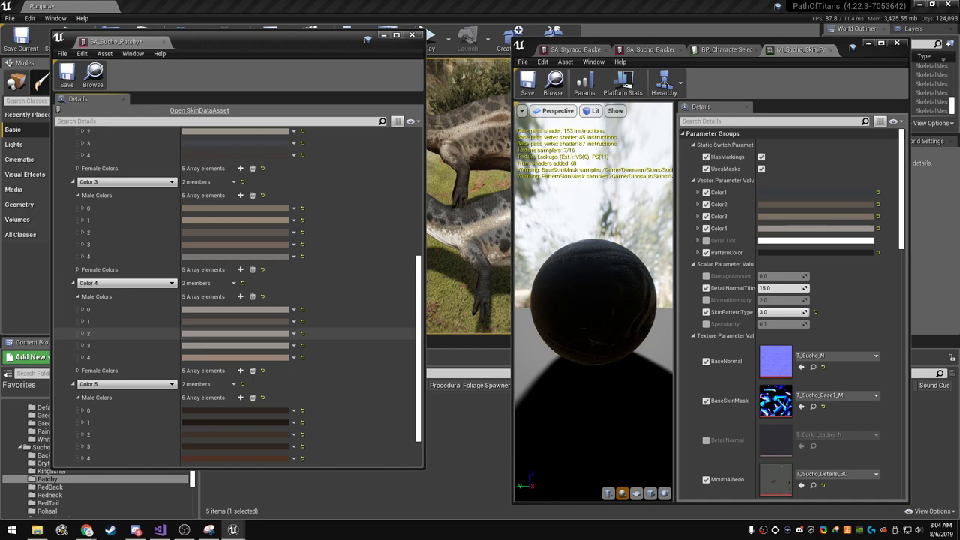
pyautogui.click(235, 333)
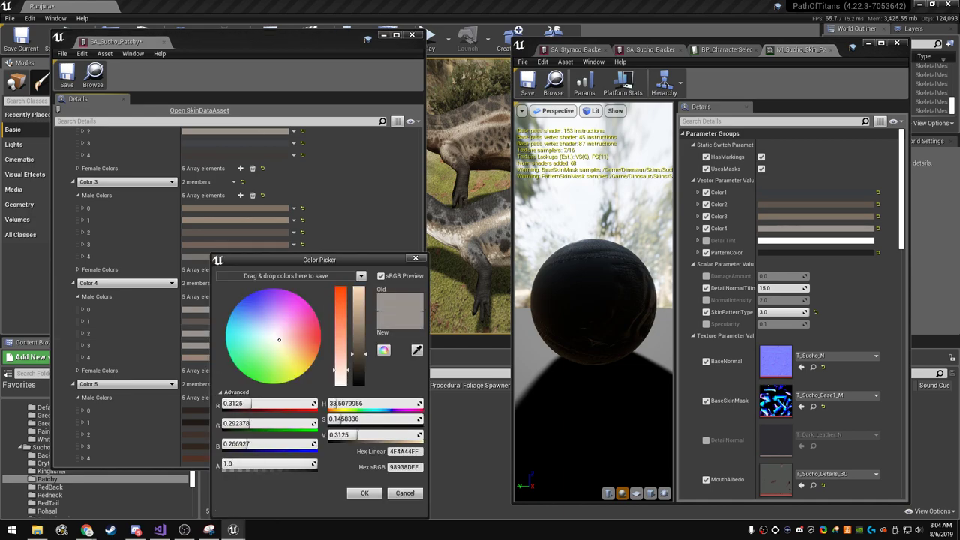
pyautogui.click(405, 493)
# - Copy Color 3 elements 3 and 1 into Color 4 elements 3, 1 and 2
pyautogui.rightClick(207, 248)
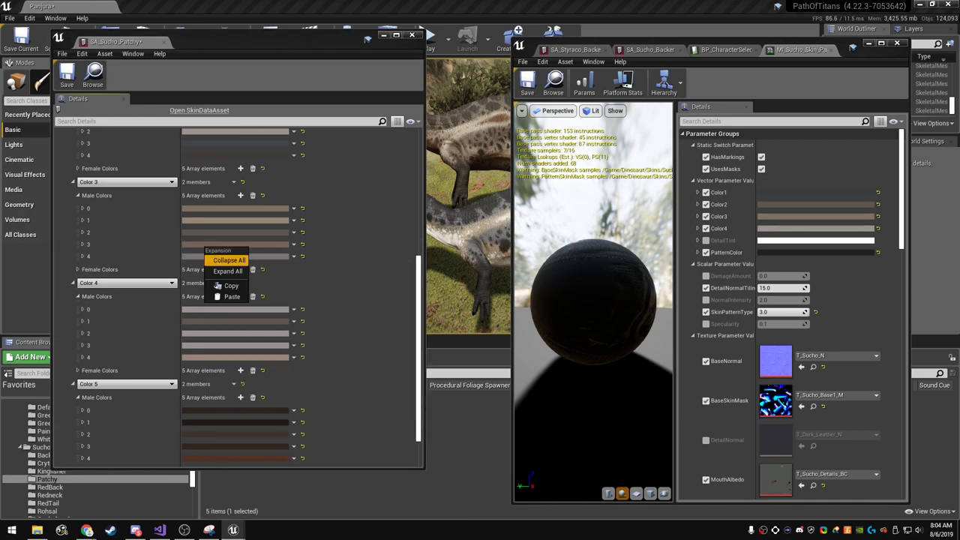
pyautogui.click(231, 286)
pyautogui.rightClick(219, 345)
pyautogui.click(232, 395)
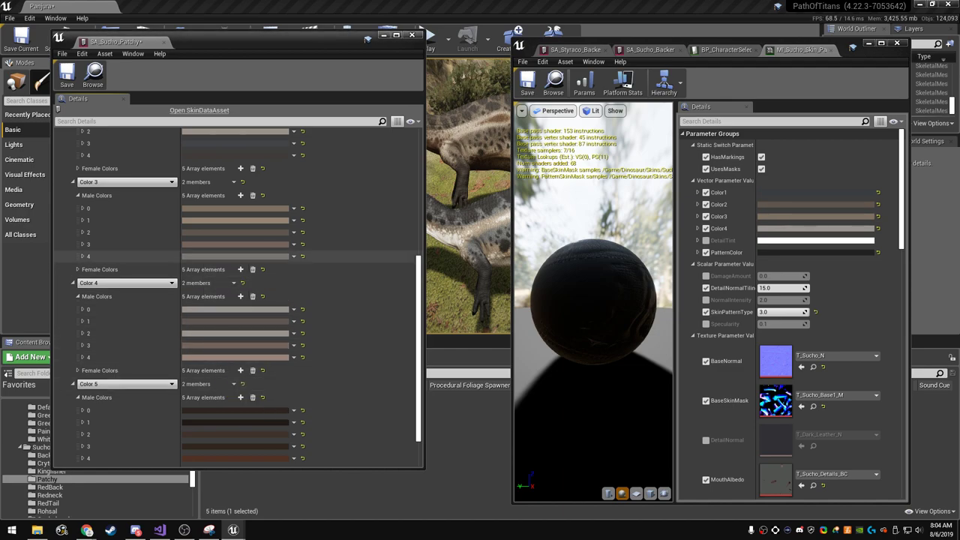
pyautogui.rightClick(208, 223)
pyautogui.click(231, 260)
pyautogui.rightClick(208, 220)
pyautogui.click(231, 269)
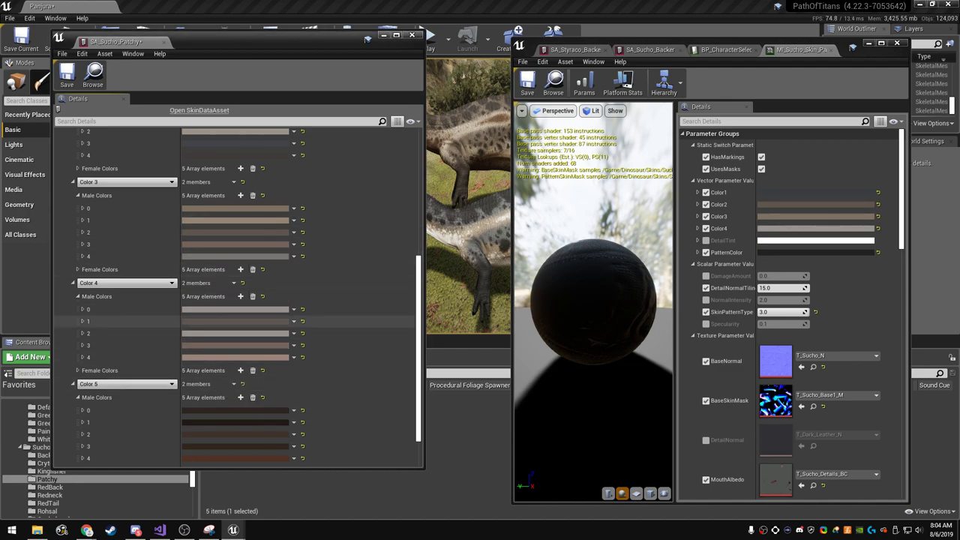
pyautogui.rightClick(208, 333)
pyautogui.click(232, 378)
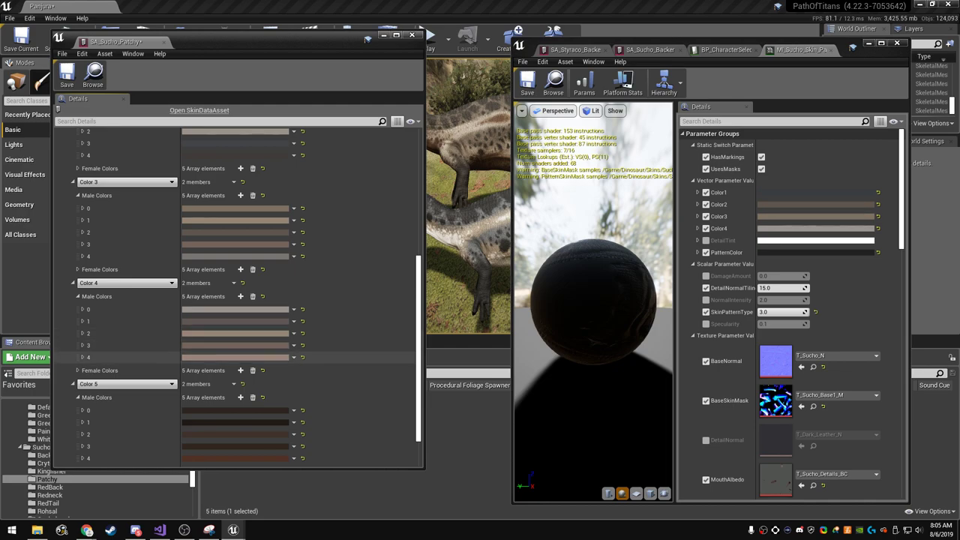
pyautogui.scroll(-2, 225, 322)
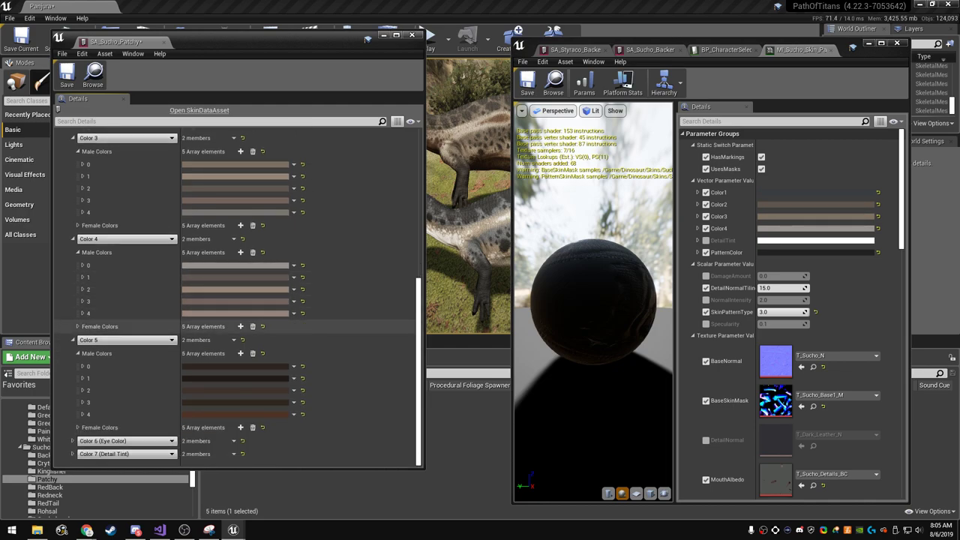
# - Copy the material's PatternColor value and paste it into each Color 5 male colour entry
pyautogui.rightClick(777, 253)
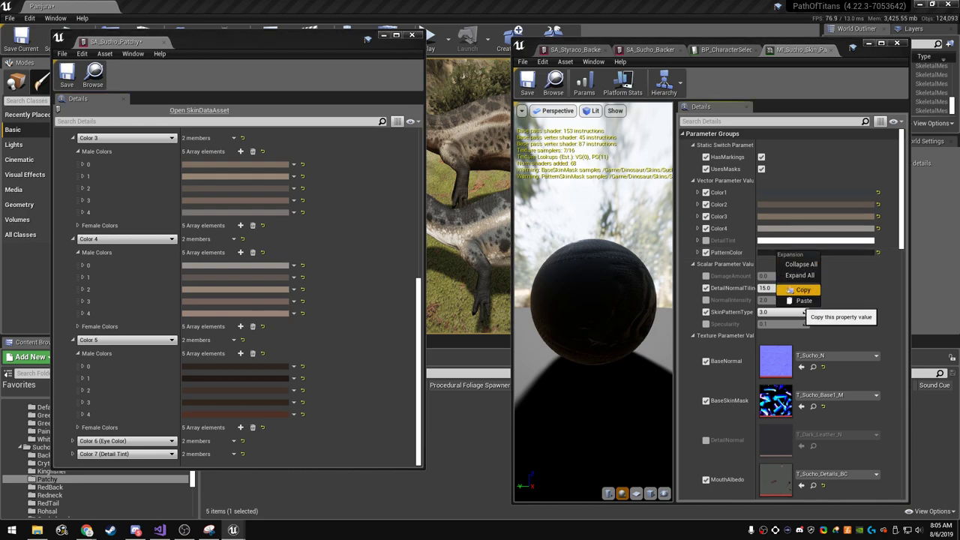
pyautogui.click(818, 300)
pyautogui.rightClick(251, 377)
pyautogui.click(270, 392)
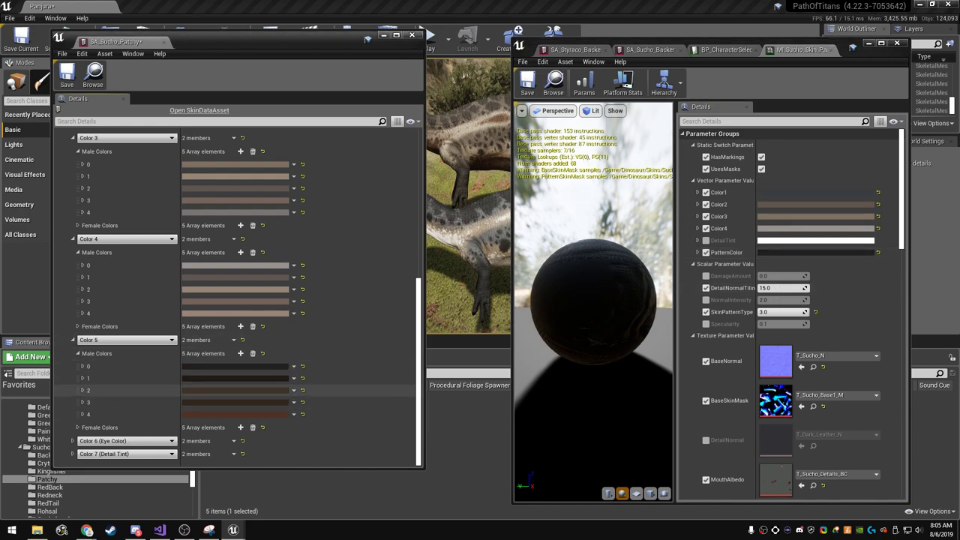
pyautogui.rightClick(233, 390)
pyautogui.click(251, 426)
pyautogui.rightClick(197, 390)
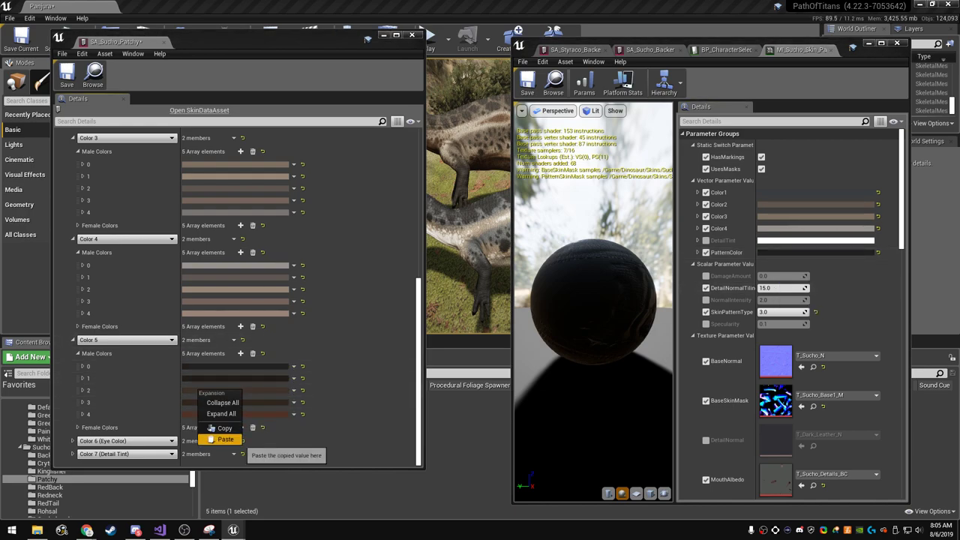
pyautogui.click(214, 433)
pyautogui.rightClick(194, 402)
pyautogui.click(217, 450)
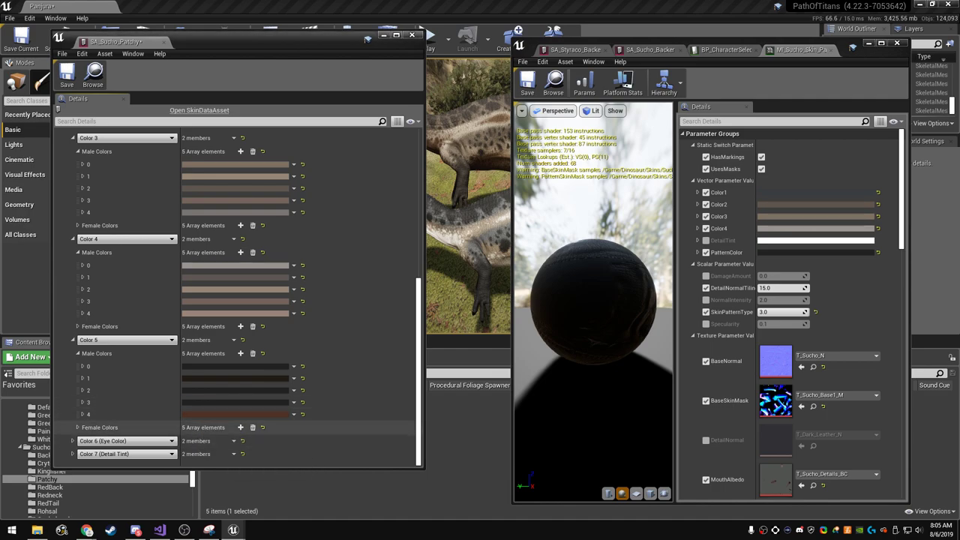
pyautogui.rightClick(189, 414)
pyautogui.click(218, 465)
# - Darken one Color 5 male entry and discard an accidental red hue on element 3
pyautogui.click(225, 414)
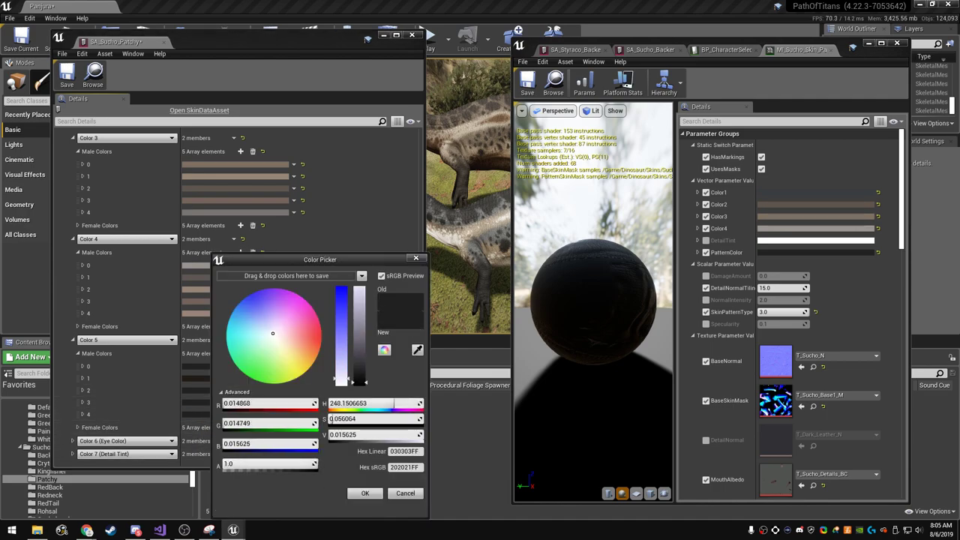
pyautogui.moveTo(359, 382); pyautogui.dragTo(353, 385)
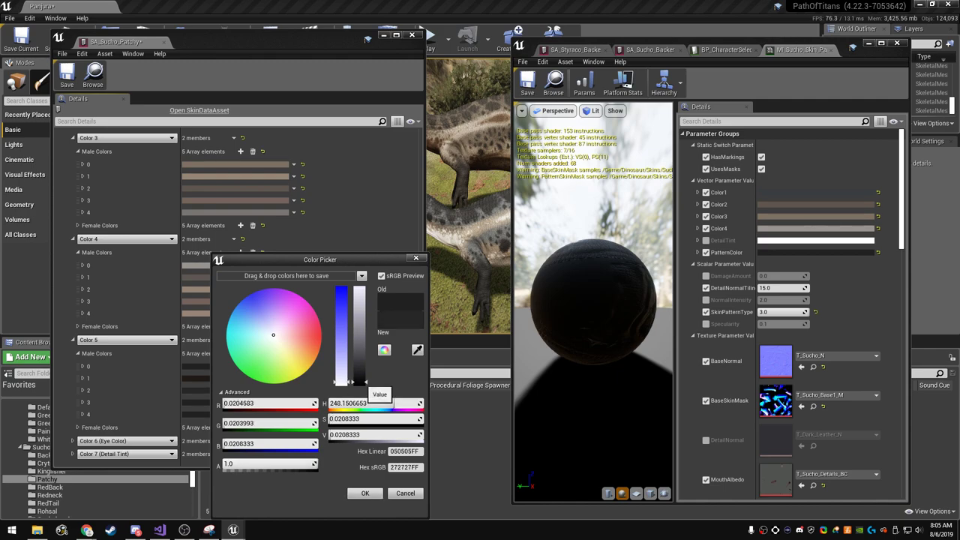
pyautogui.press('Return')
pyautogui.click(235, 402)
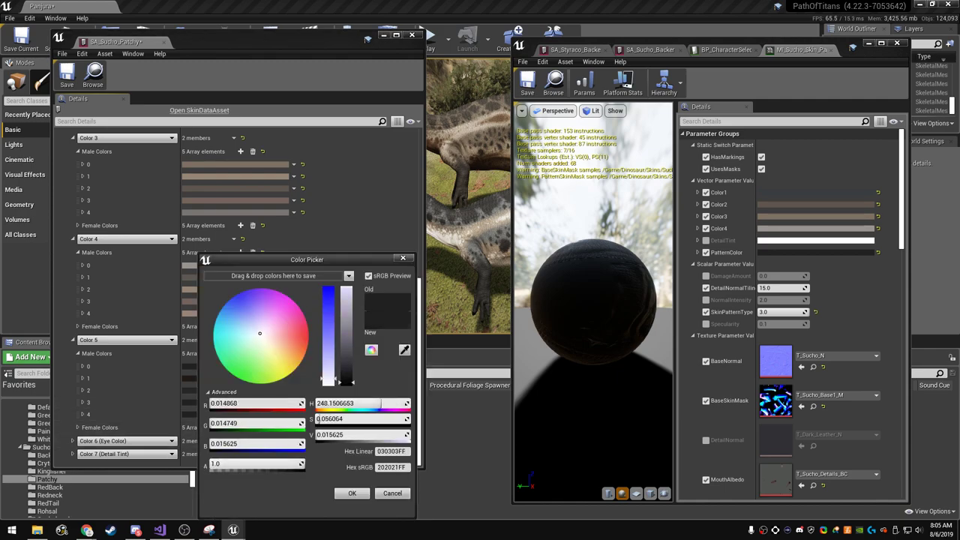
pyautogui.click(345, 378)
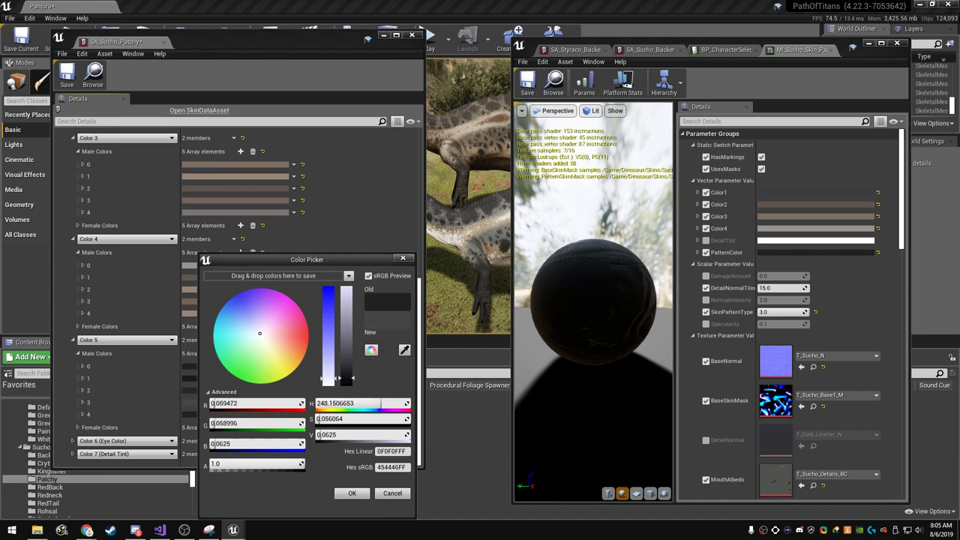
pyautogui.click(266, 335)
pyautogui.click(351, 493)
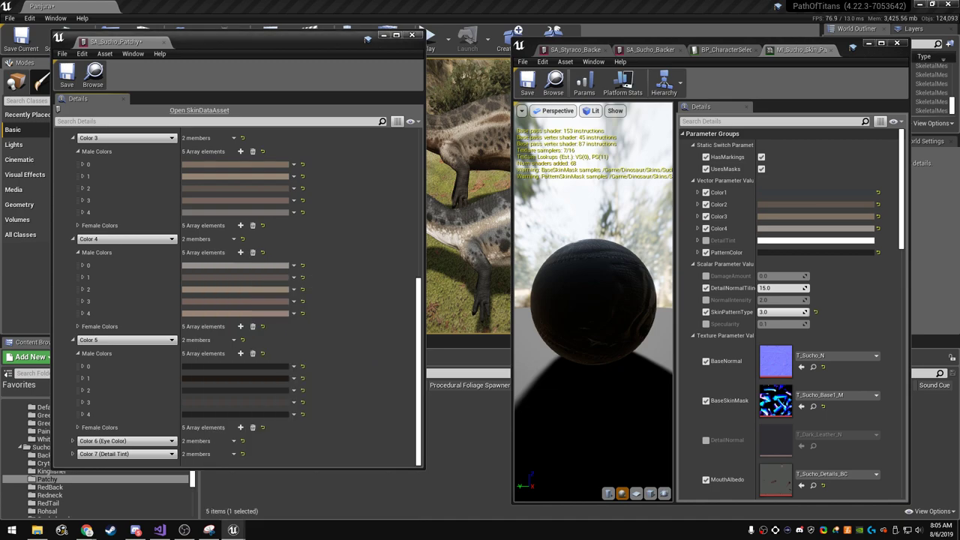
# - Set the dark Color 5 entry to near-black 19191AFF and save SA_Sucho_Patchy
pyautogui.click(199, 414)
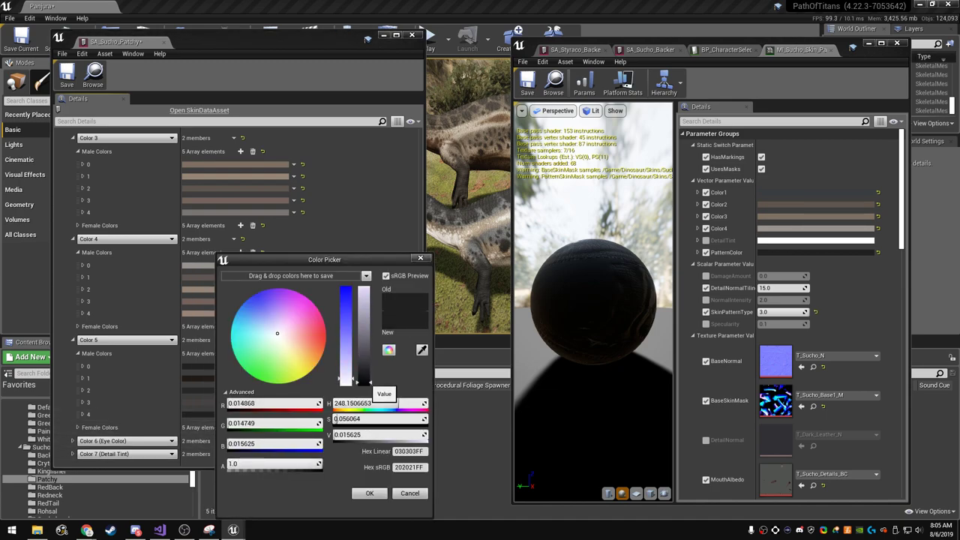
pyautogui.moveTo(363, 381); pyautogui.dragTo(363, 384)
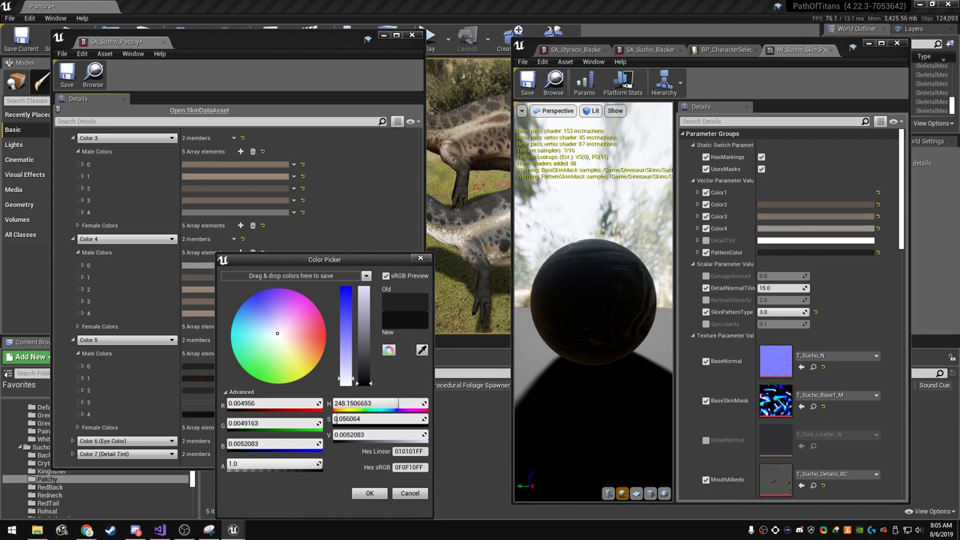
pyautogui.moveTo(363, 383); pyautogui.dragTo(363, 382)
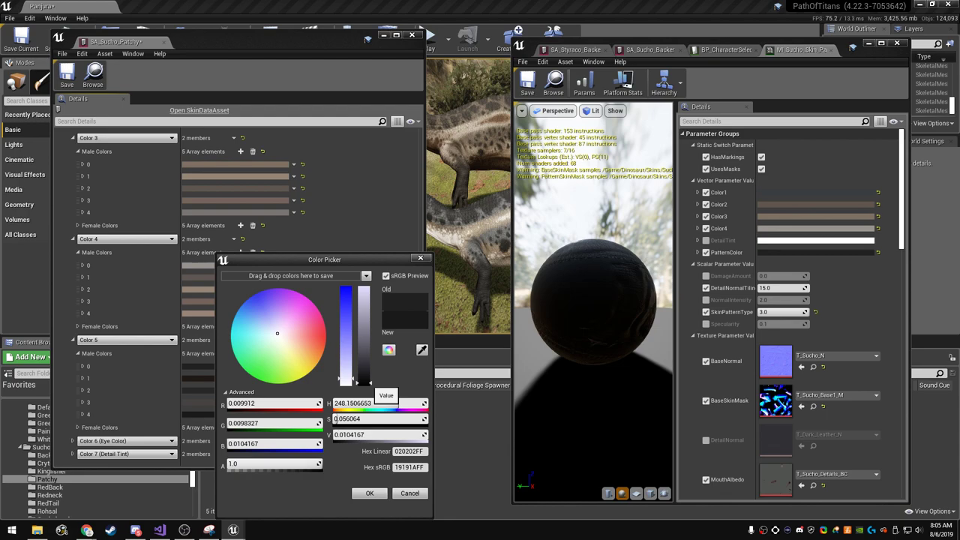
pyautogui.click(369, 493)
pyautogui.click(67, 75)
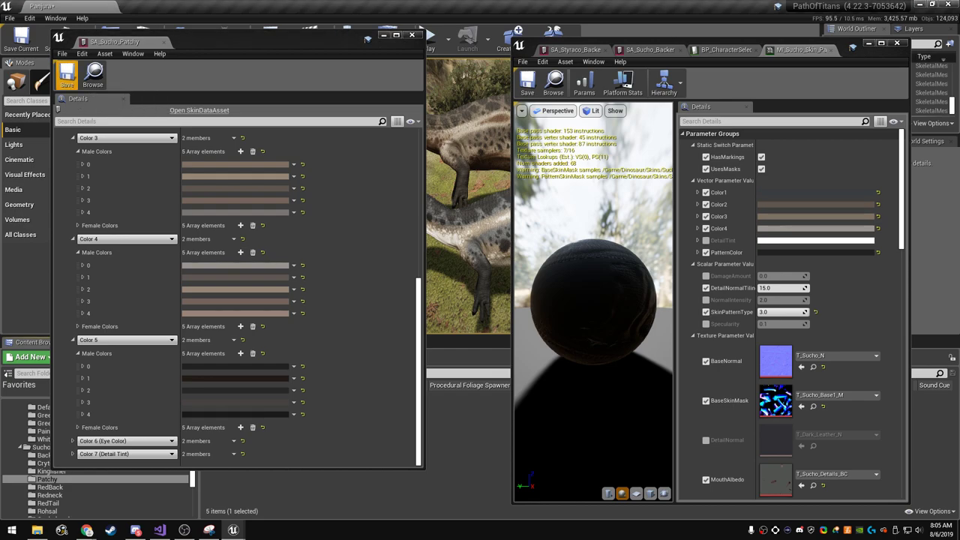
# - Collapse Male Colors and expand Female Colors for Colors 5 through 1
pyautogui.click(77, 354)
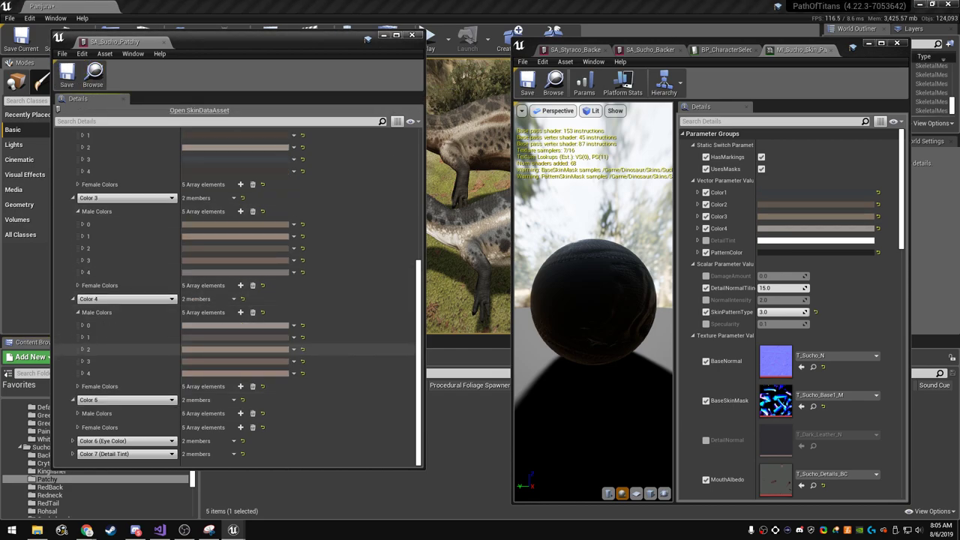
pyautogui.click(77, 427)
pyautogui.click(77, 312)
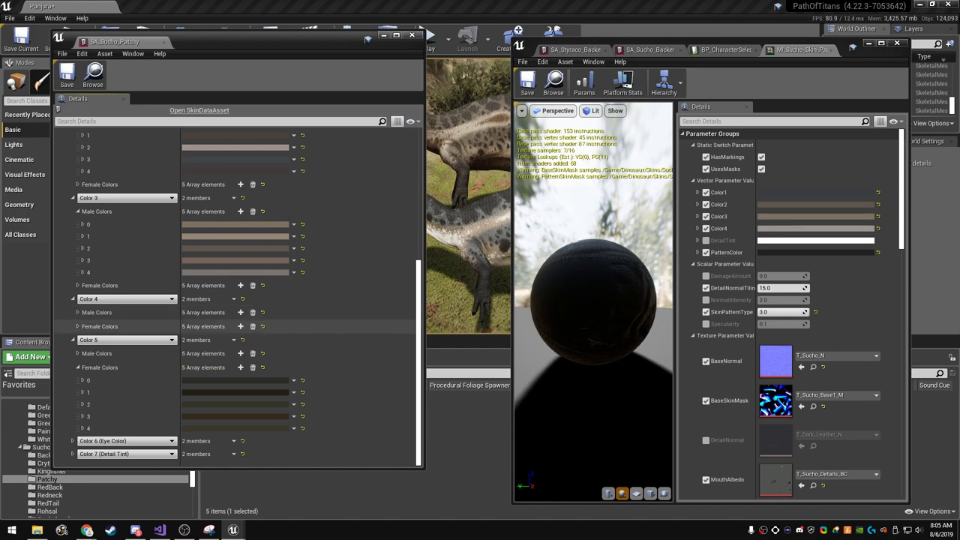
pyautogui.click(78, 324)
pyautogui.click(78, 211)
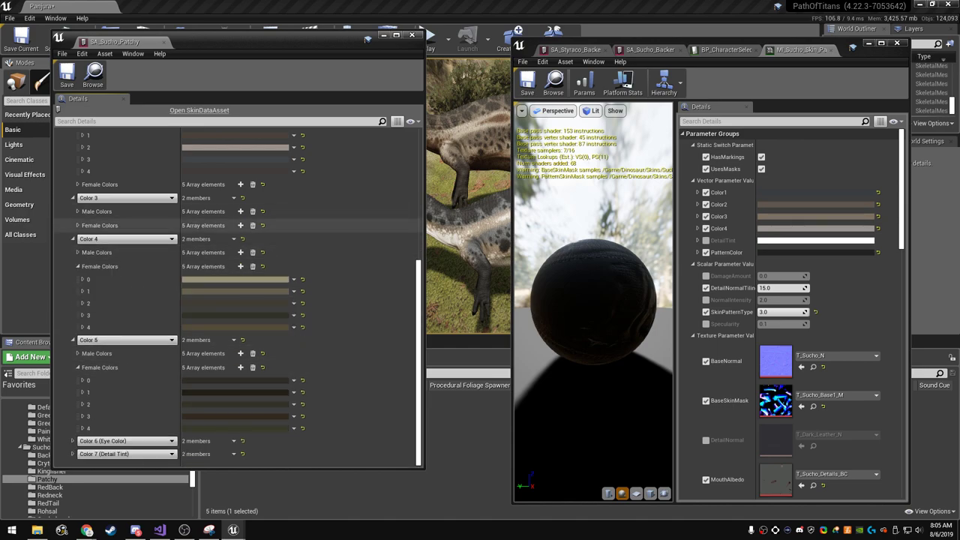
pyautogui.click(77, 225)
pyautogui.scroll(3, 78, 240)
pyautogui.click(77, 248)
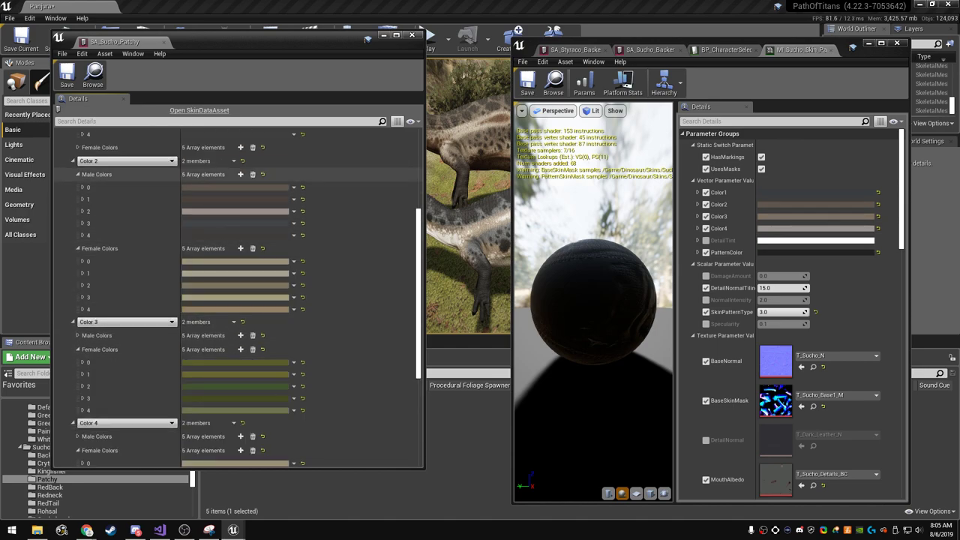
pyautogui.click(77, 174)
pyautogui.scroll(3, 83, 225)
pyautogui.click(78, 275)
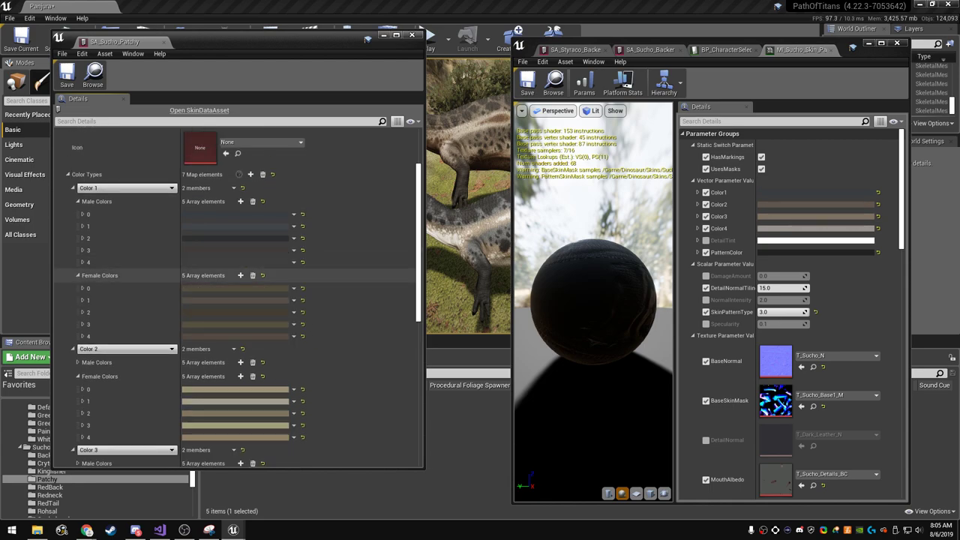
pyautogui.click(77, 201)
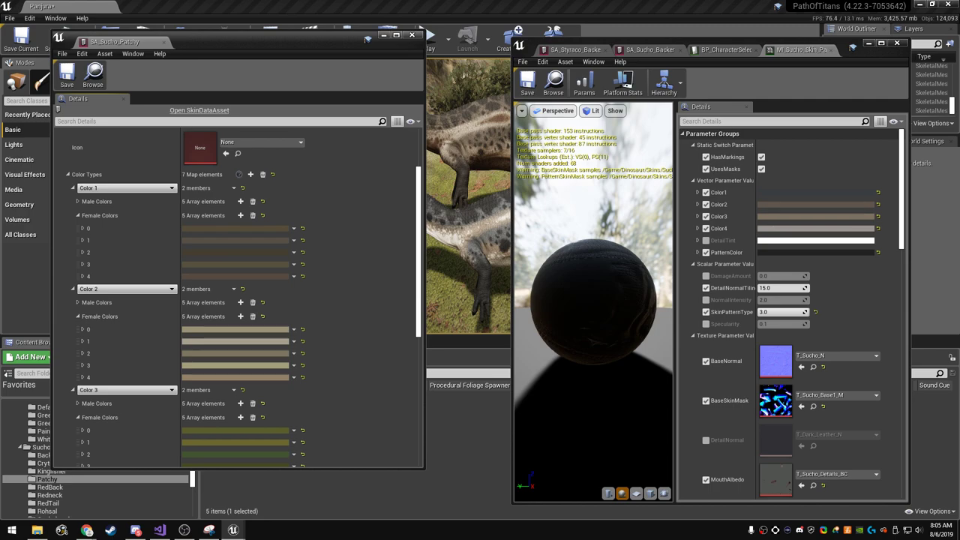
# - Dock the MI_Sucho_Skin_PatchyF material instance editor back beside SA_Sucho_Patchy
pyautogui.click(831, 50)
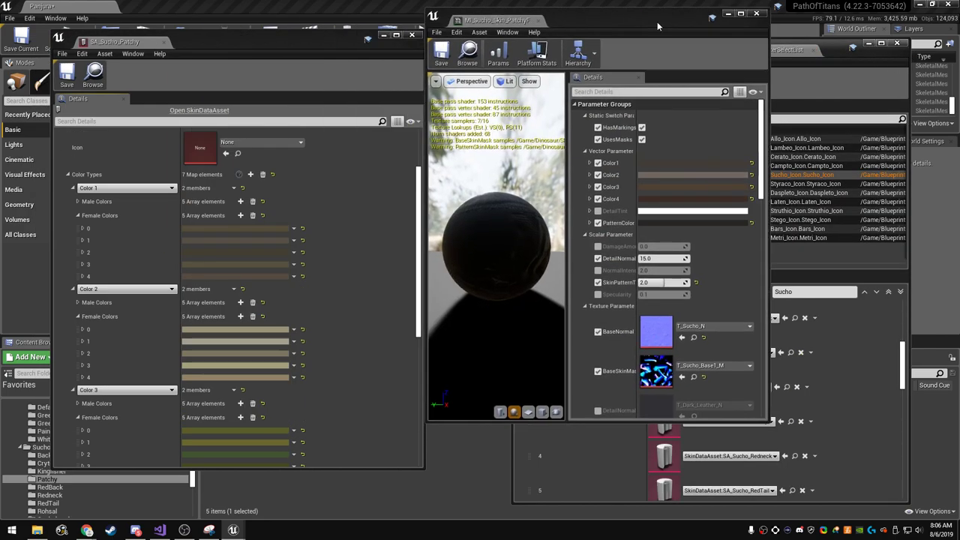
pyautogui.moveTo(648, 82); pyautogui.dragTo(807, 50)
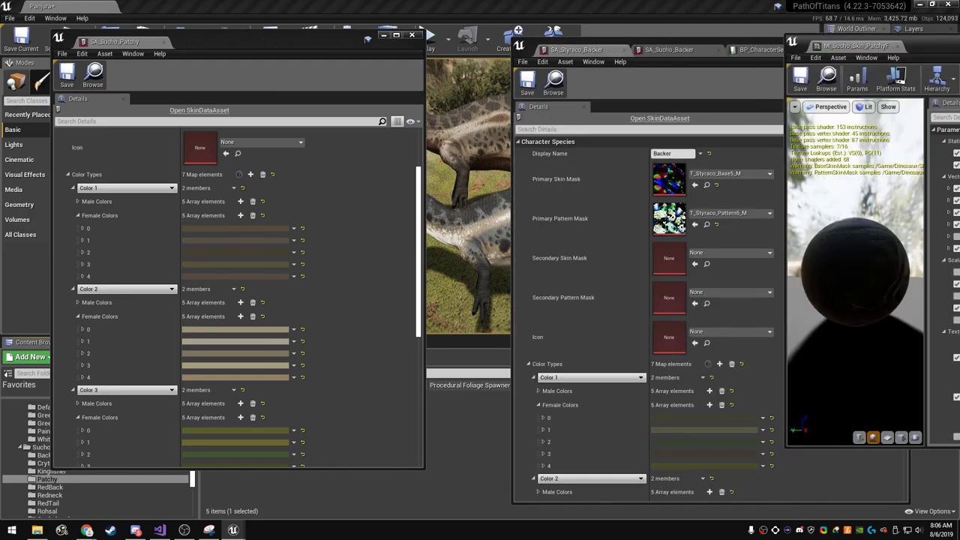
pyautogui.click(807, 49)
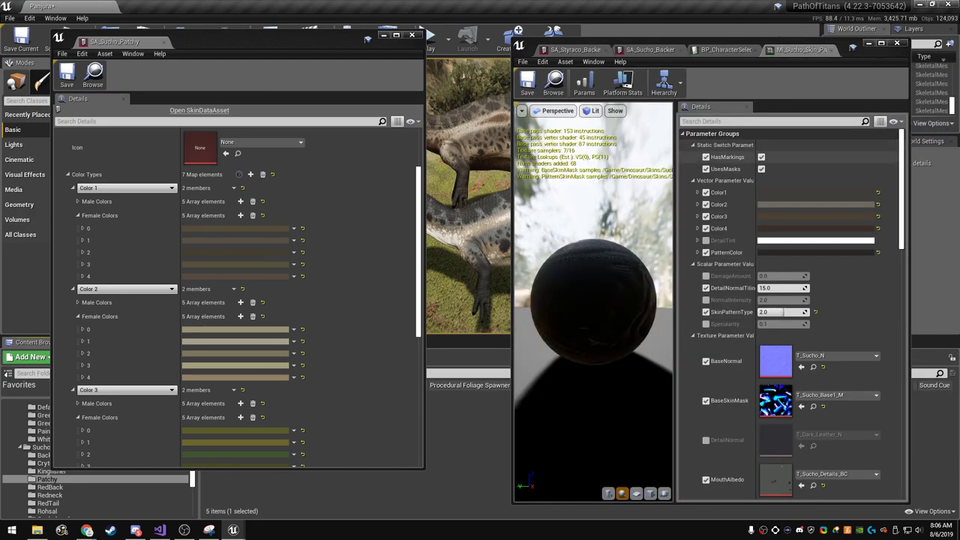
# - Copy the material's Color1 value and paste it into Color 1's Female Colors
pyautogui.rightClick(785, 194)
pyautogui.click(798, 233)
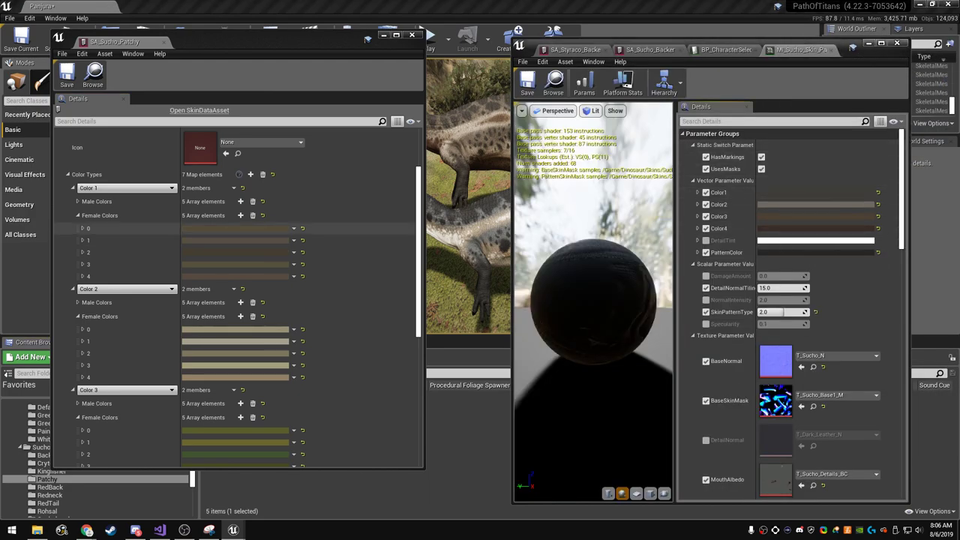
pyautogui.rightClick(206, 228)
pyautogui.click(229, 276)
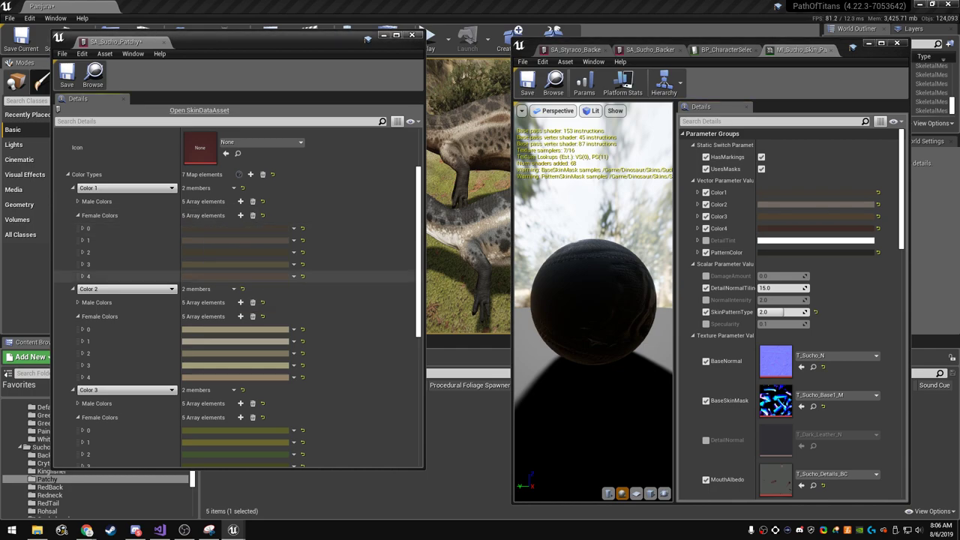
pyautogui.click(229, 253)
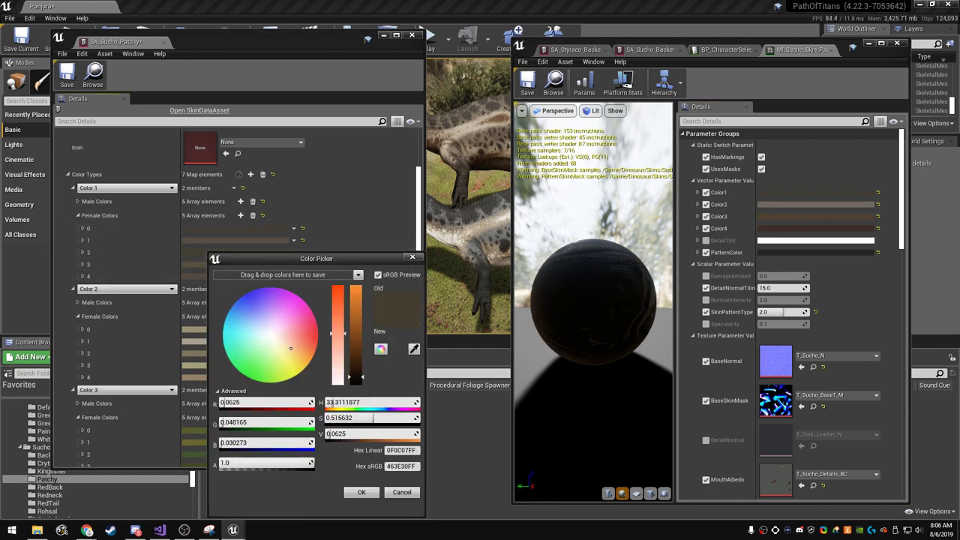
pyautogui.click(362, 492)
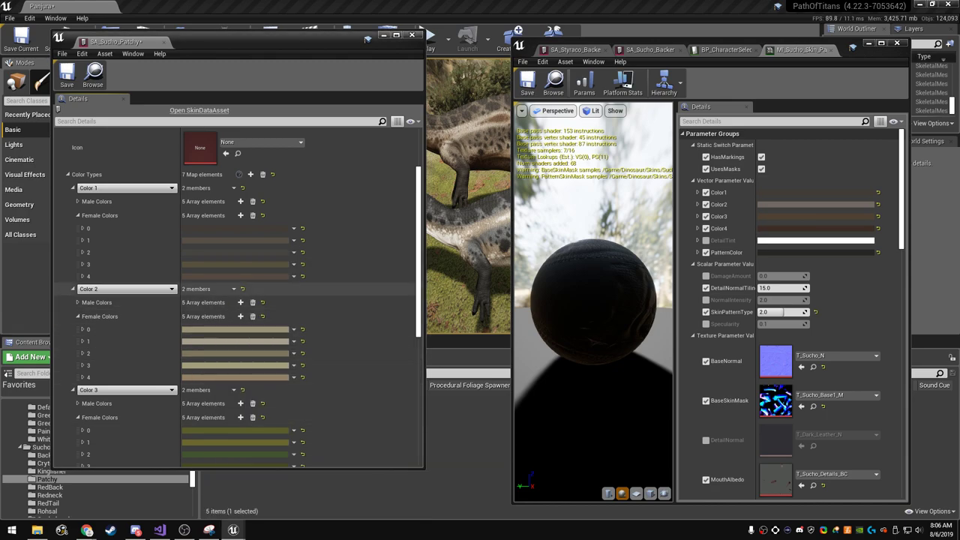
# - Shift female Color 1 element 3 toward a less saturated warm brown
pyautogui.click(233, 264)
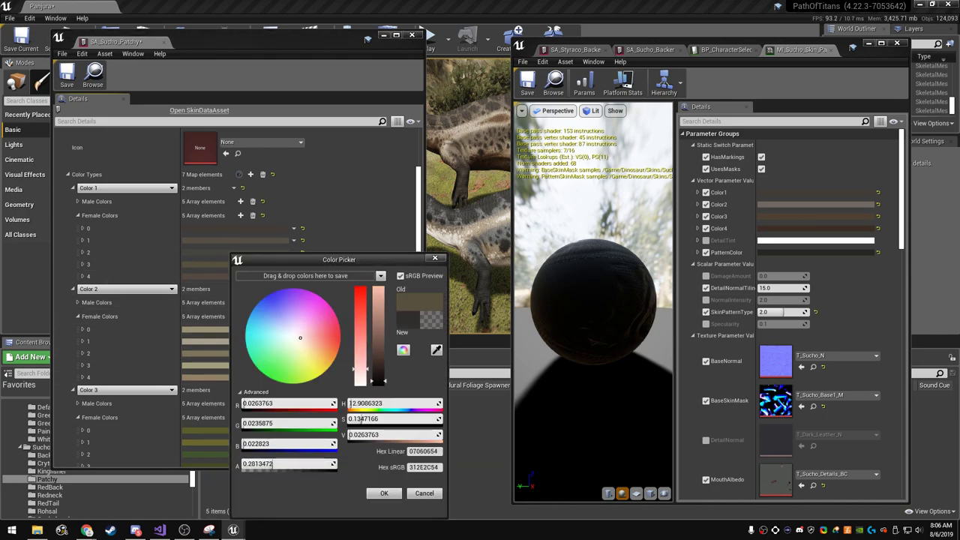
pyautogui.moveTo(358, 403); pyautogui.dragTo(353, 403)
pyautogui.moveTo(374, 419); pyautogui.dragTo(374, 418)
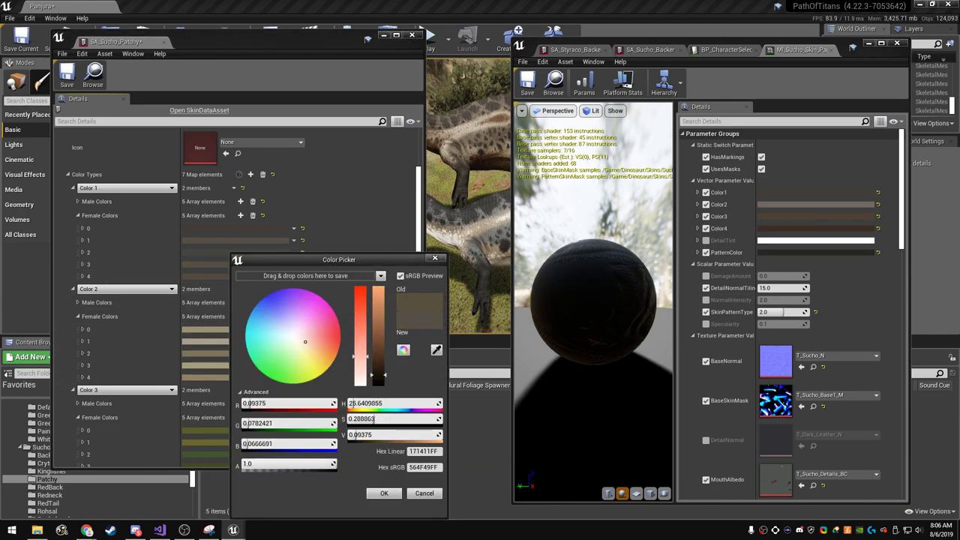
pyautogui.click(383, 493)
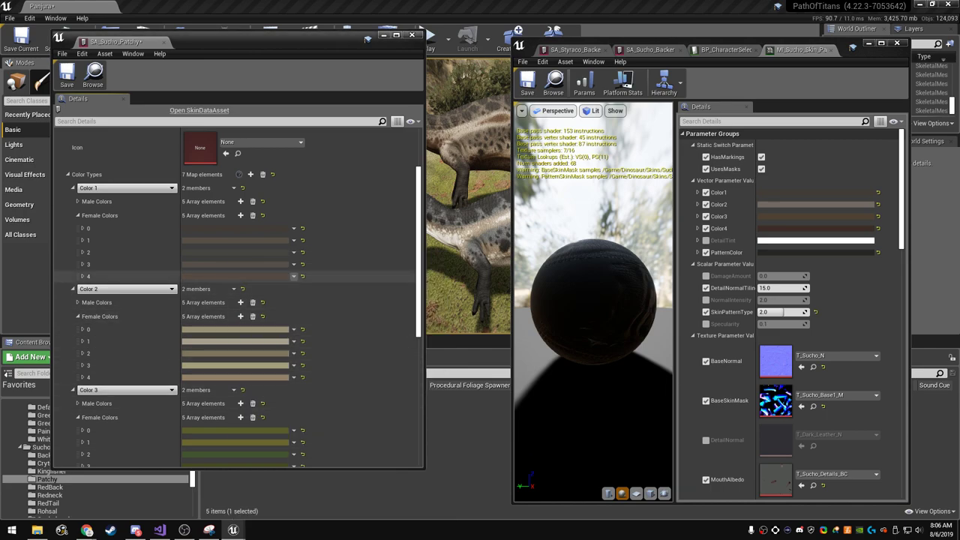
# - Copy the material's Color2 parameter, then switch to the web browser
pyautogui.scroll(-2, 225, 292)
pyautogui.rightClick(773, 204)
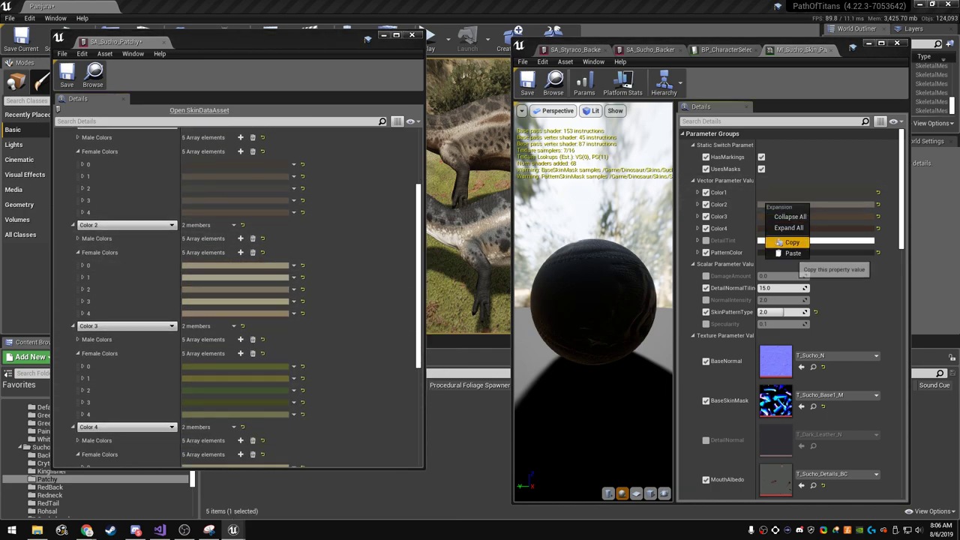
pyautogui.click(803, 218)
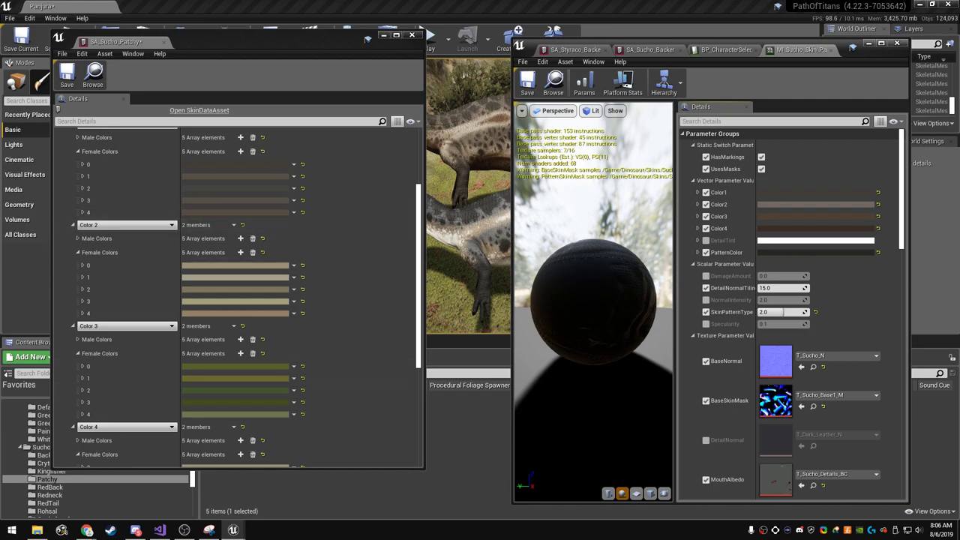
pyautogui.click(87, 531)
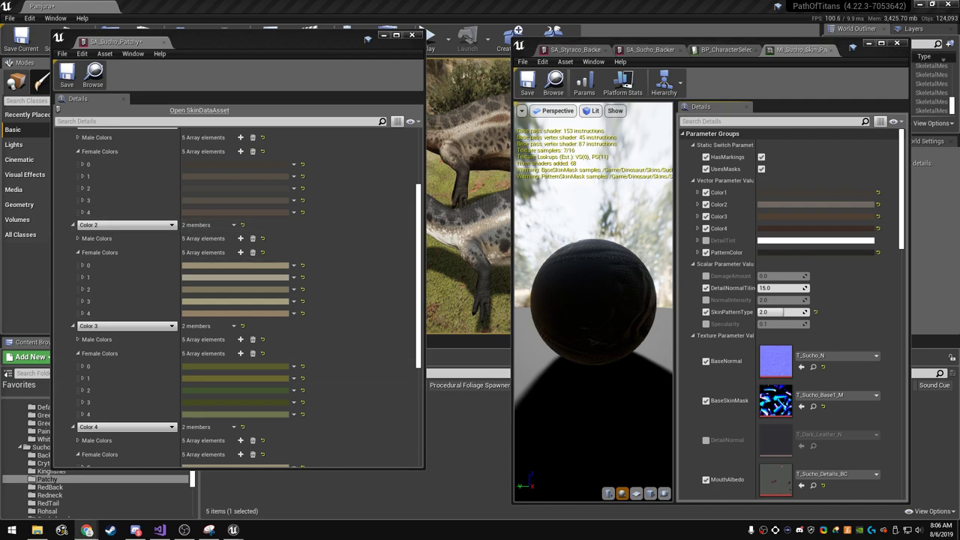
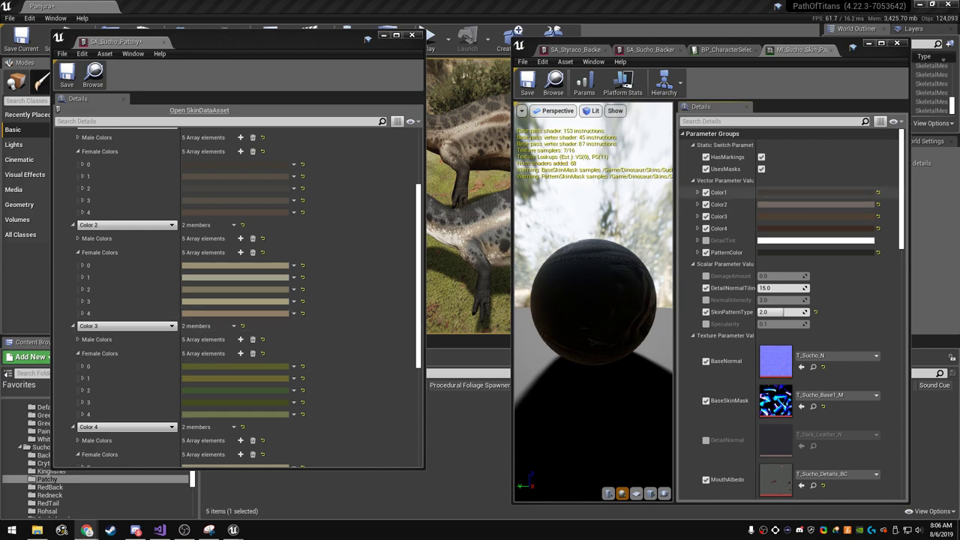
# - Copy the material's Color2 grey into Color 2 Female Colors 0–4
pyautogui.rightClick(809, 205)
pyautogui.click(832, 243)
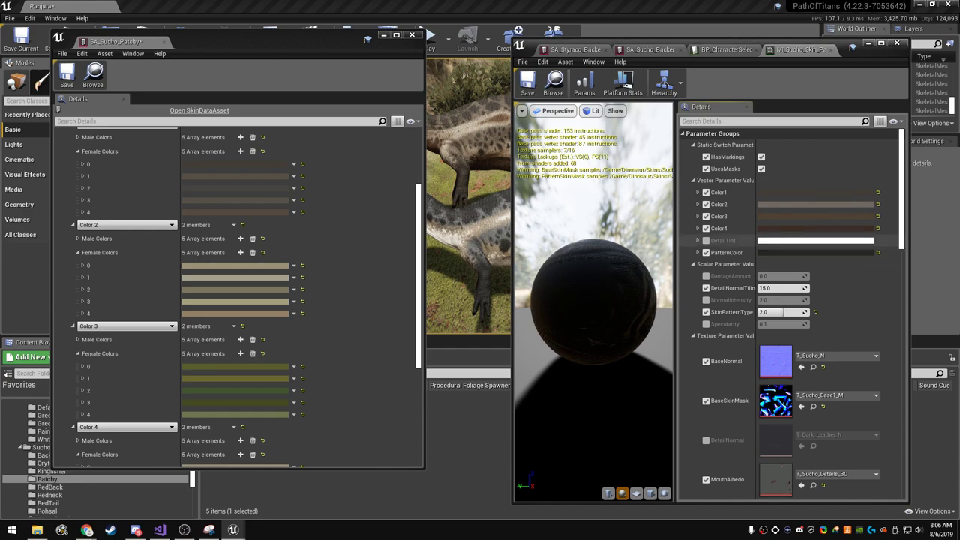
pyautogui.rightClick(207, 266)
pyautogui.click(229, 316)
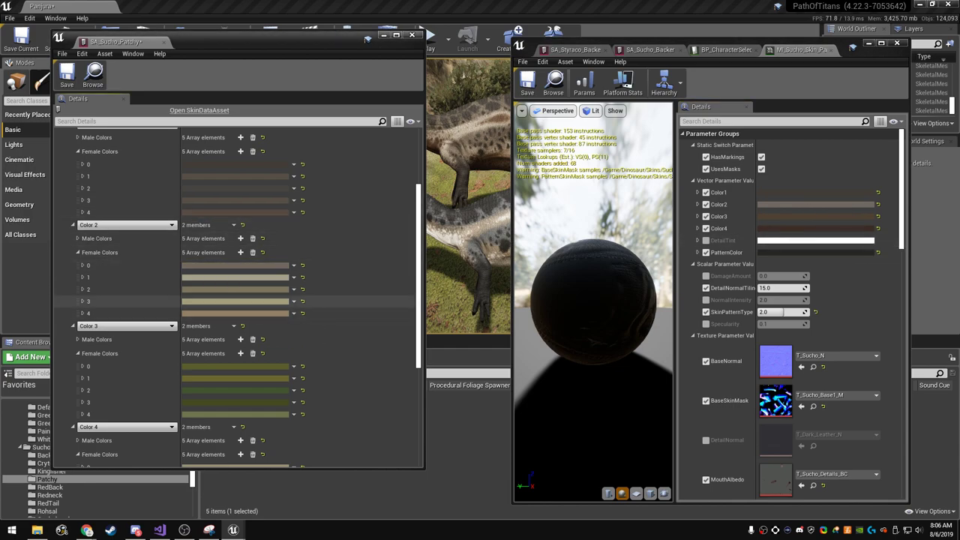
pyautogui.rightClick(215, 275)
pyautogui.click(239, 324)
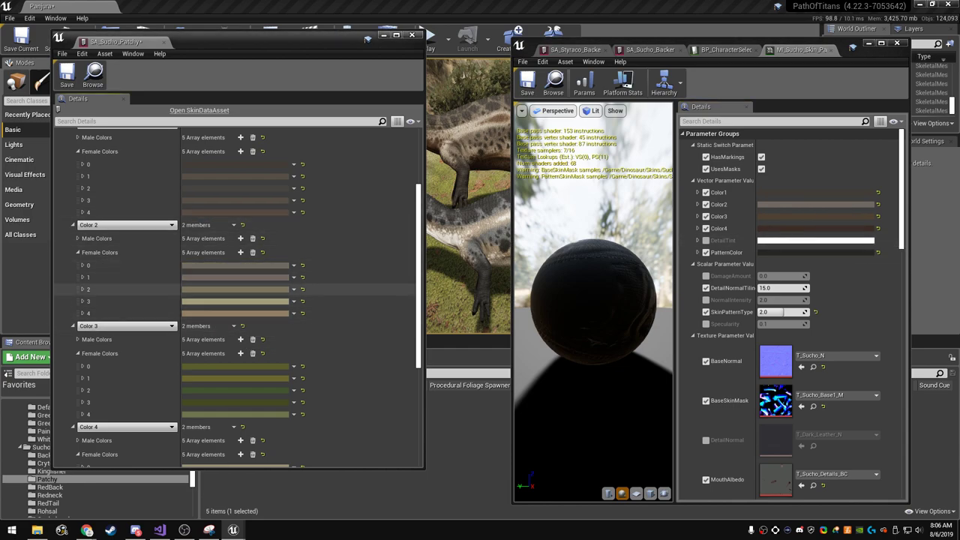
pyautogui.rightClick(213, 289)
pyautogui.click(238, 336)
pyautogui.rightClick(206, 301)
pyautogui.click(225, 350)
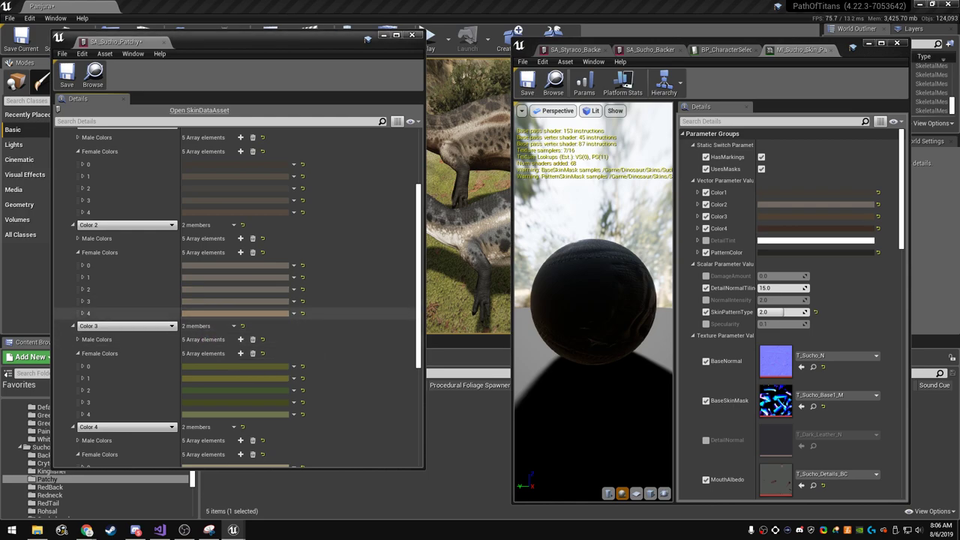
pyautogui.rightClick(206, 312)
pyautogui.click(229, 365)
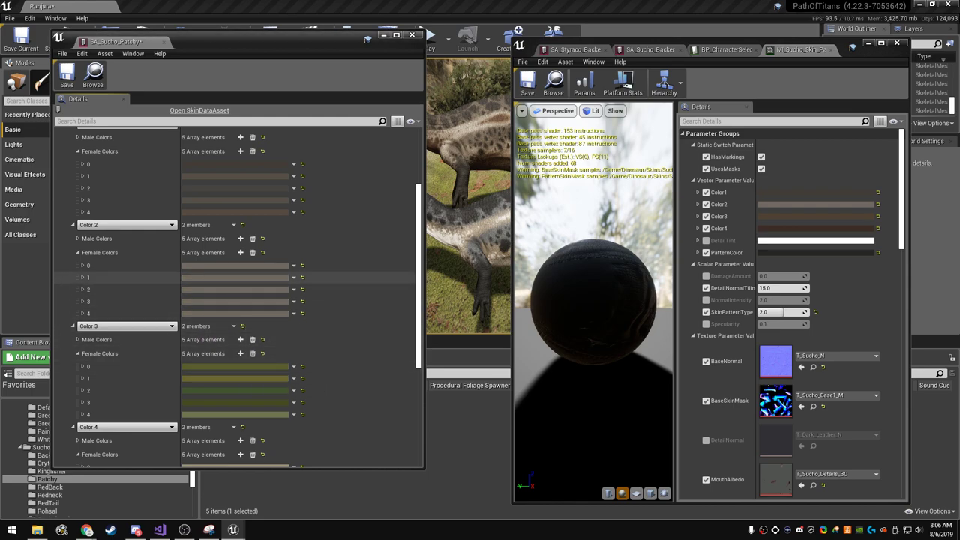
# - Retune individual Color 2 female shades, darkening one and brightening and desaturating another
pyautogui.click(225, 265)
pyautogui.moveTo(367, 370); pyautogui.dragTo(366, 376)
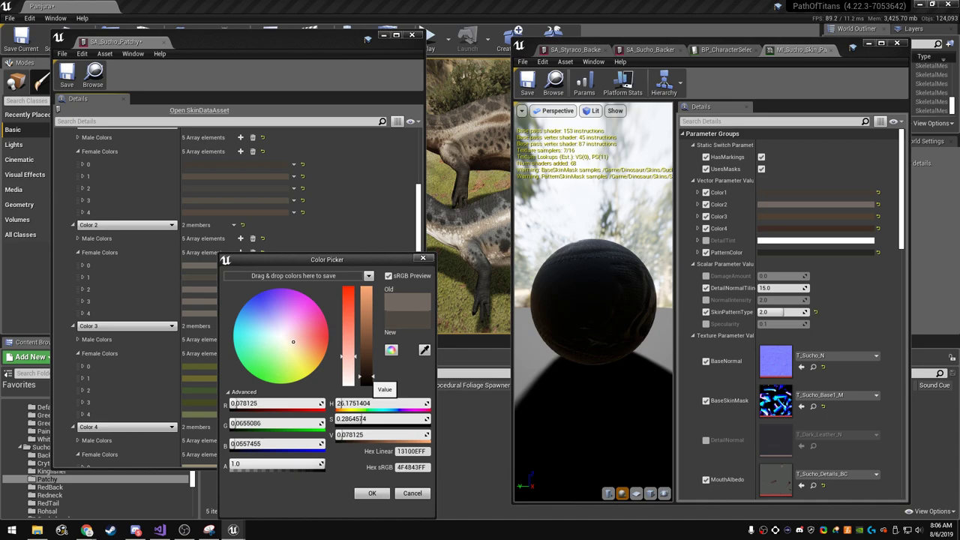
pyautogui.click(372, 493)
pyautogui.click(201, 301)
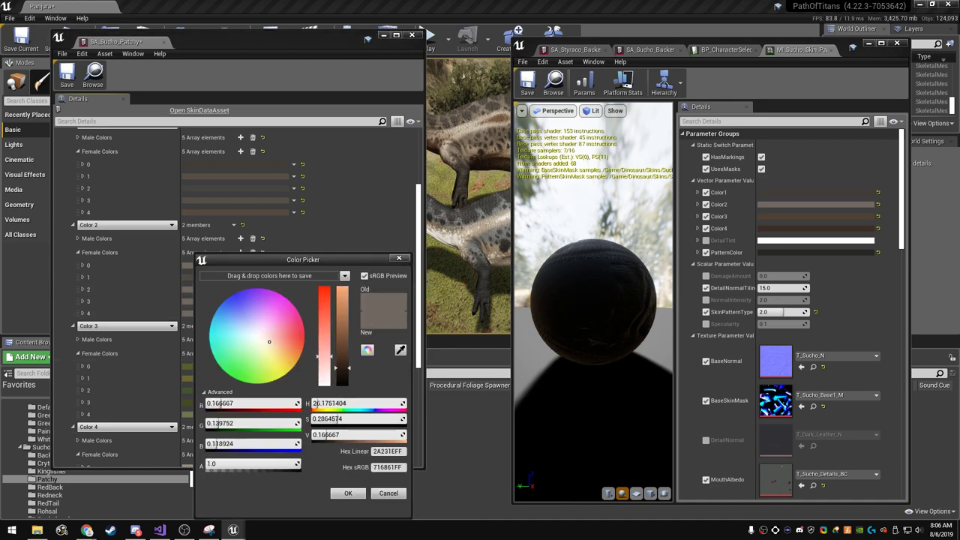
pyautogui.moveTo(341, 367)
pyautogui.mouseDown()
pyautogui.moveTo(341, 355)
pyautogui.moveTo(324, 360)
pyautogui.moveTo(294, 341)
pyautogui.moveTo(357, 338)
pyautogui.mouseUp()
pyautogui.click(348, 493)
pyautogui.click(216, 313)
pyautogui.click(364, 493)
pyautogui.click(234, 312)
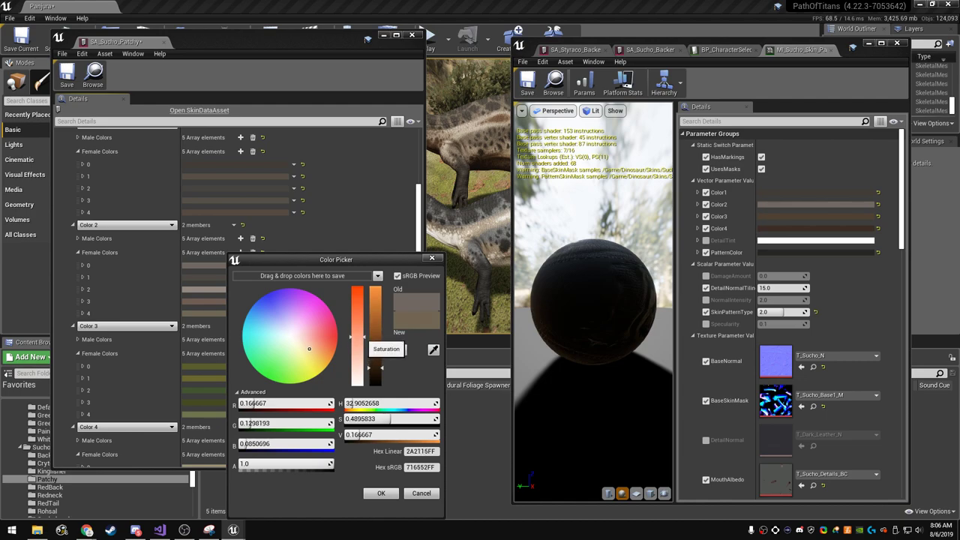
pyautogui.click(381, 493)
# - Paste the material's brown into Color 3 Female Colors 0–4
pyautogui.scroll(-2, 338, 306)
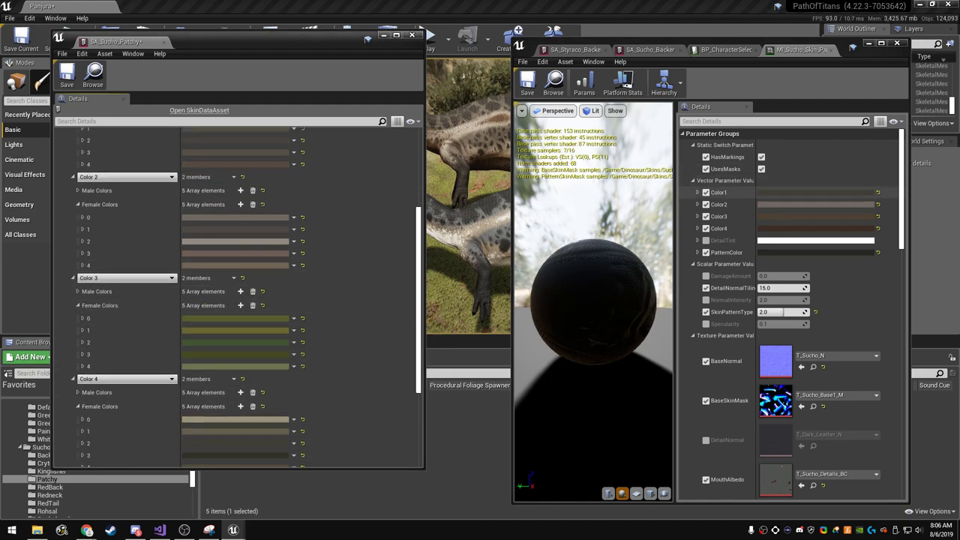
pyautogui.click(718, 216)
pyautogui.rightClick(797, 216)
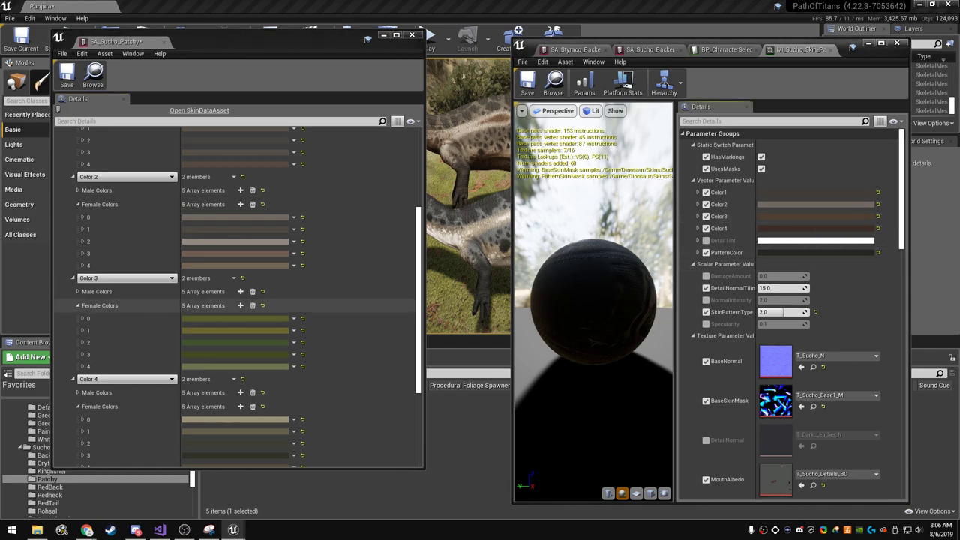
pyautogui.rightClick(264, 320)
pyautogui.click(292, 371)
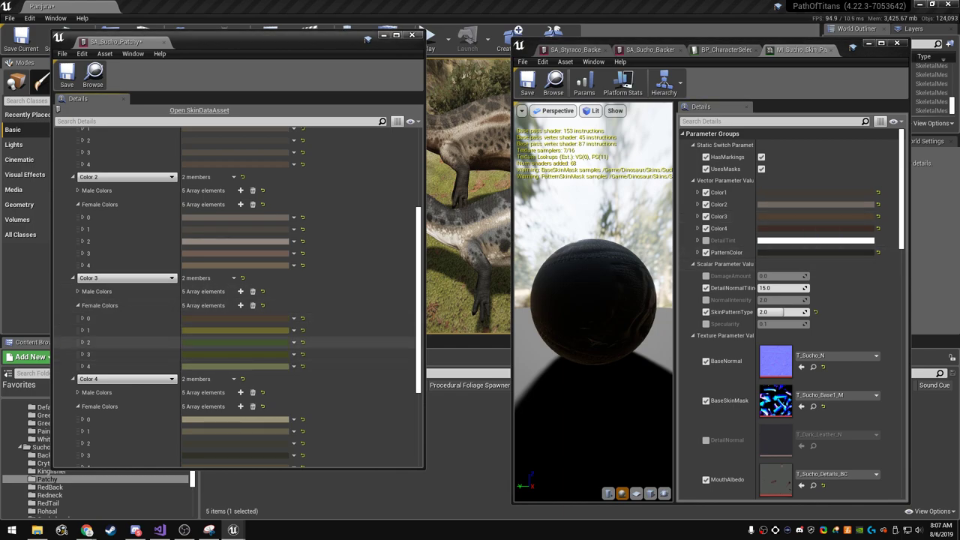
pyautogui.rightClick(256, 331)
pyautogui.click(282, 380)
pyautogui.rightClick(237, 342)
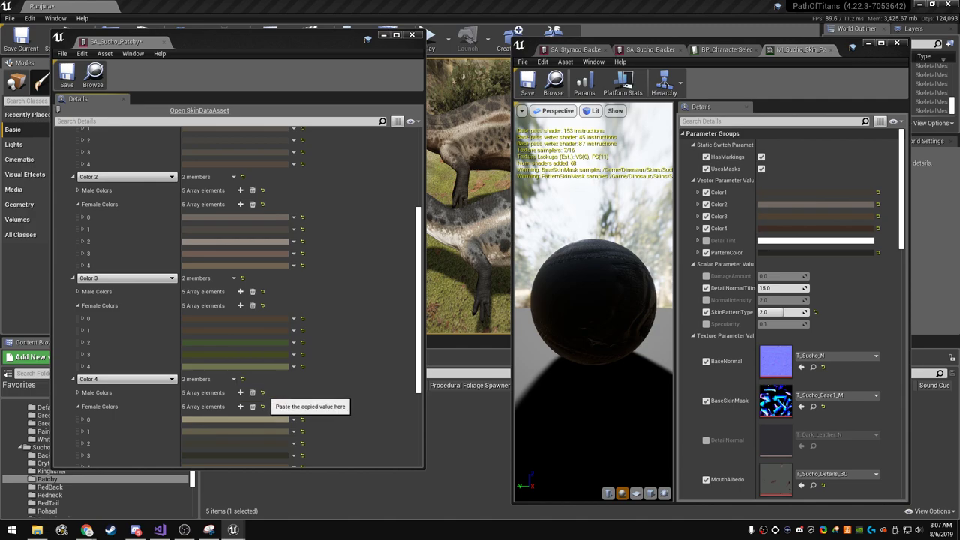
pyautogui.click(255, 391)
pyautogui.rightClick(229, 356)
pyautogui.click(255, 405)
pyautogui.rightClick(229, 367)
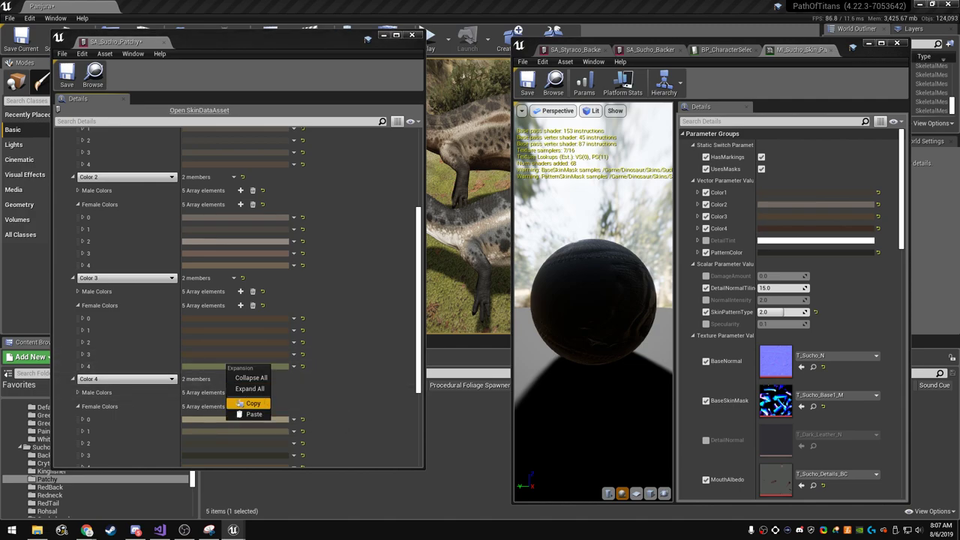
pyautogui.click(255, 416)
# - Raise saturation and brightness on several Color 3 female browns individually
pyautogui.click(235, 331)
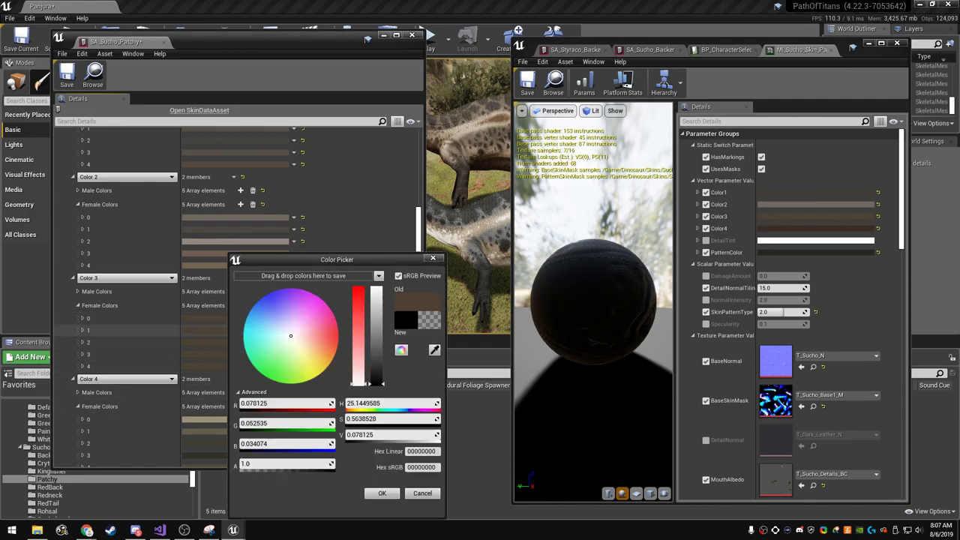
pyautogui.moveTo(359, 324); pyautogui.dragTo(358, 314)
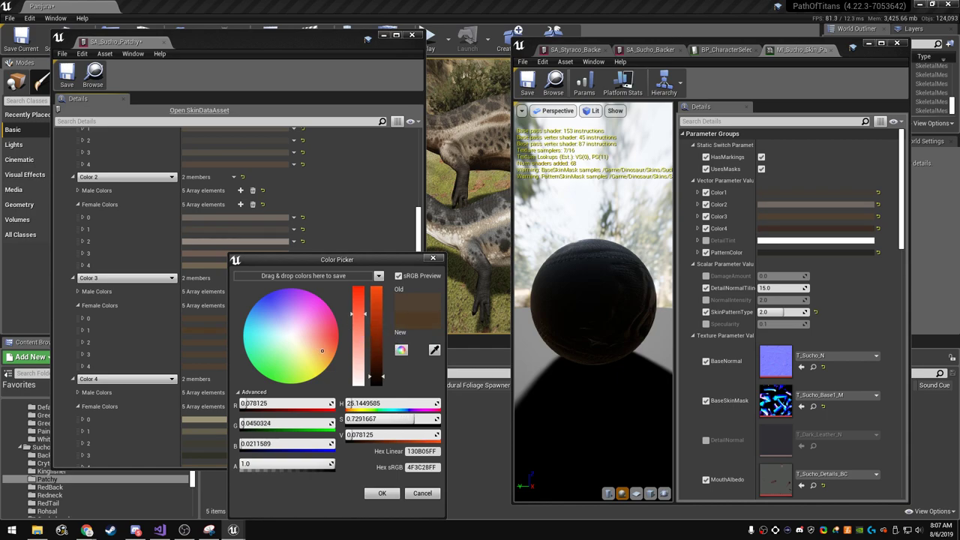
pyautogui.moveTo(378, 378); pyautogui.dragTo(377, 372)
pyautogui.click(223, 355)
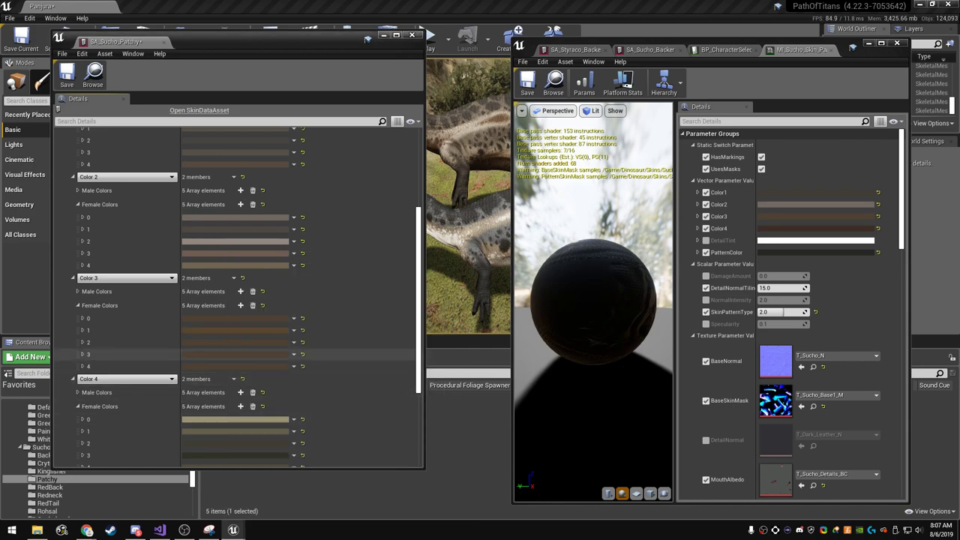
pyautogui.click(222, 342)
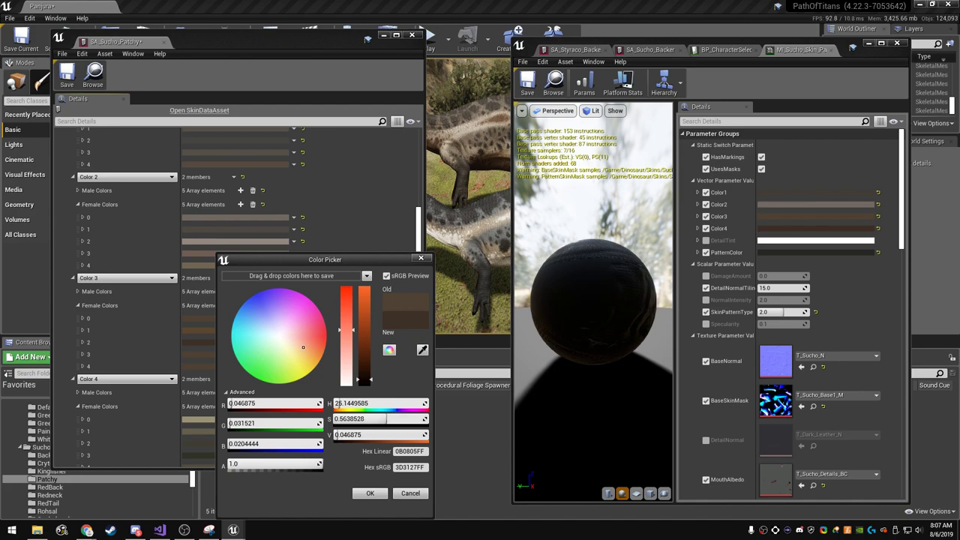
pyautogui.click(370, 493)
pyautogui.click(203, 354)
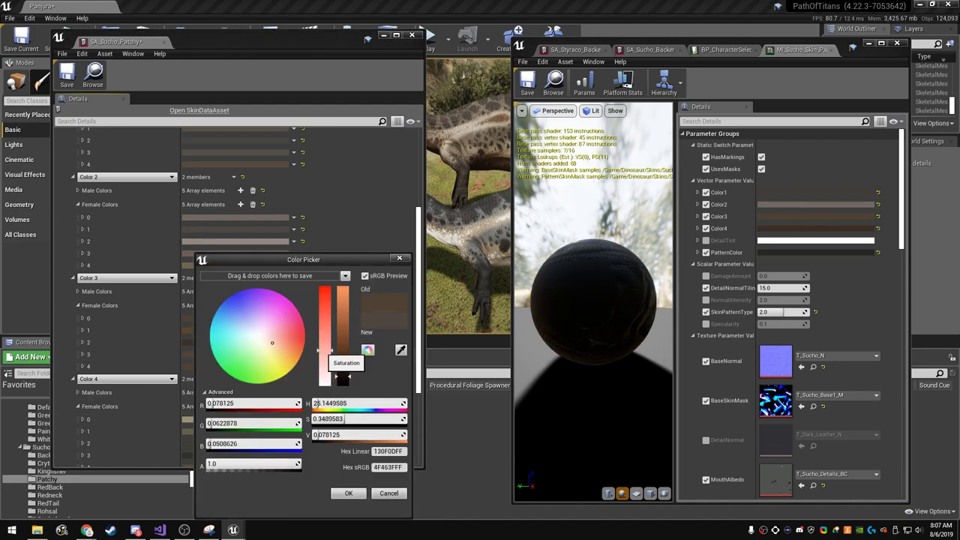
pyautogui.click(349, 493)
pyautogui.click(201, 354)
pyautogui.moveTo(344, 419)
pyautogui.mouseDown()
pyautogui.moveTo(364, 419)
pyautogui.moveTo(345, 419)
pyautogui.mouseUp()
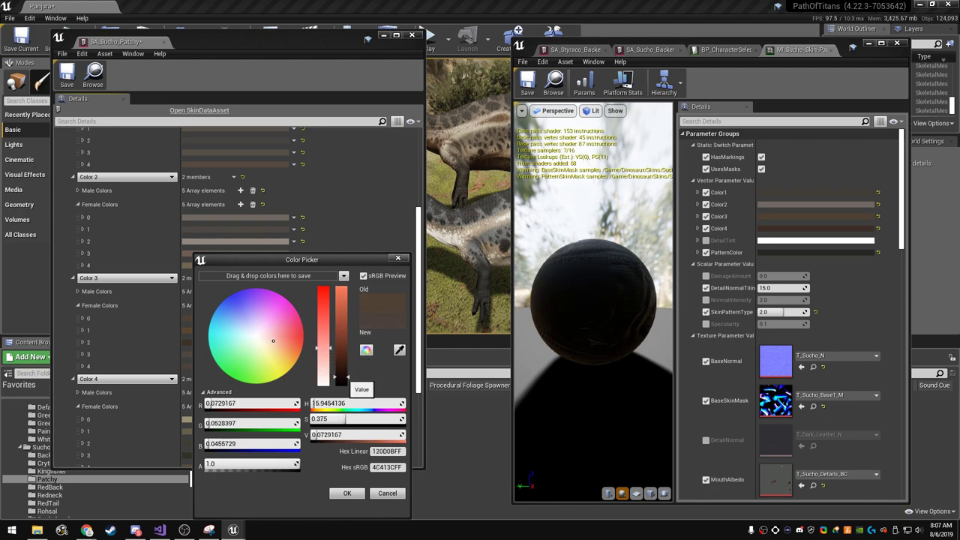
pyautogui.moveTo(344, 375); pyautogui.dragTo(342, 372)
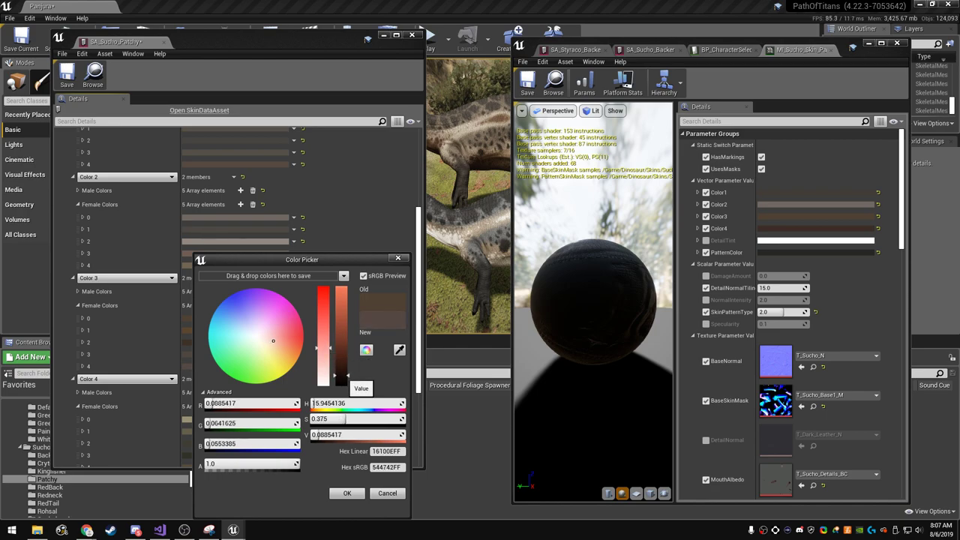
# - Finish the last Color 3 shade and darken another female palette shade
pyautogui.click(348, 493)
pyautogui.scroll(-2, 225, 301)
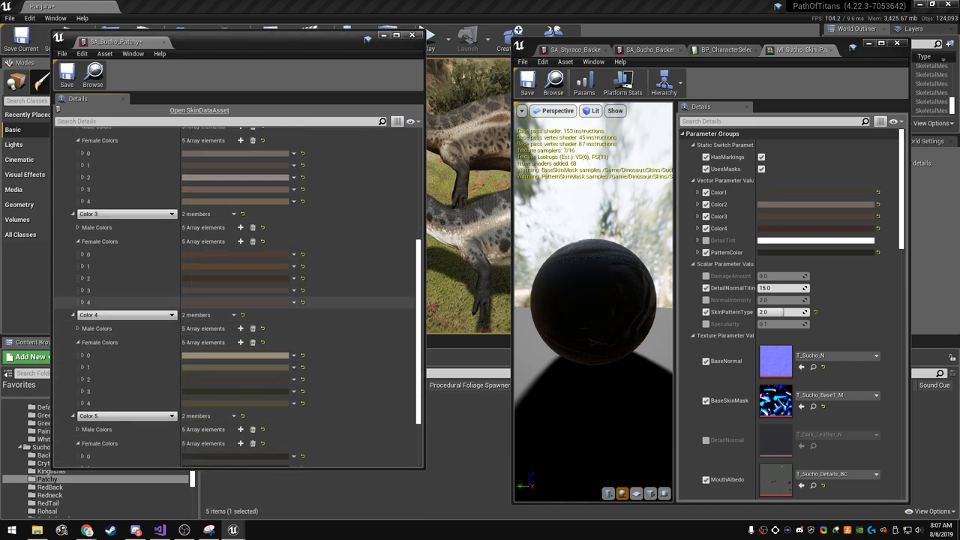
pyautogui.click(218, 303)
pyautogui.moveTo(381, 375); pyautogui.dragTo(381, 379)
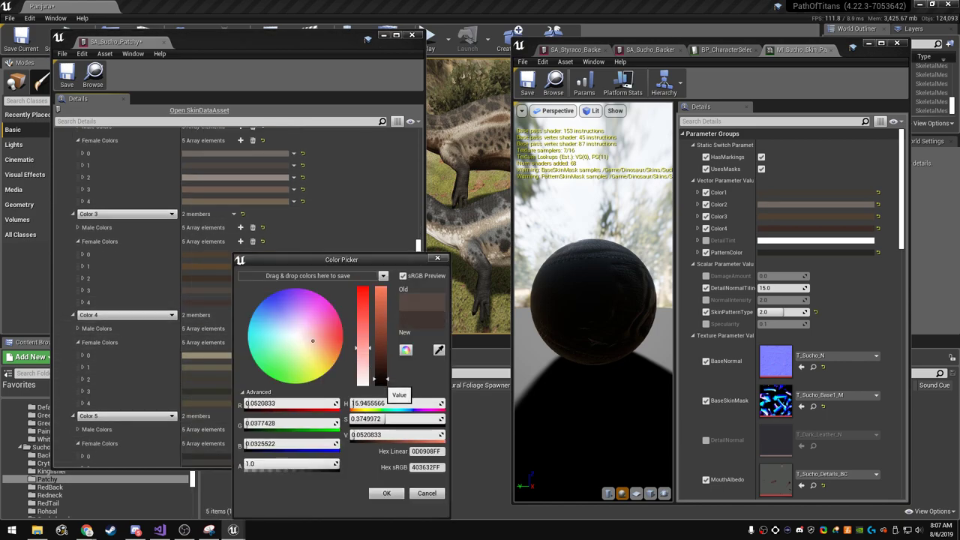
pyautogui.click(387, 493)
# - Copy the material's brown into Color 4 Female Colors rows 1–4
pyautogui.scroll(-2, 225, 319)
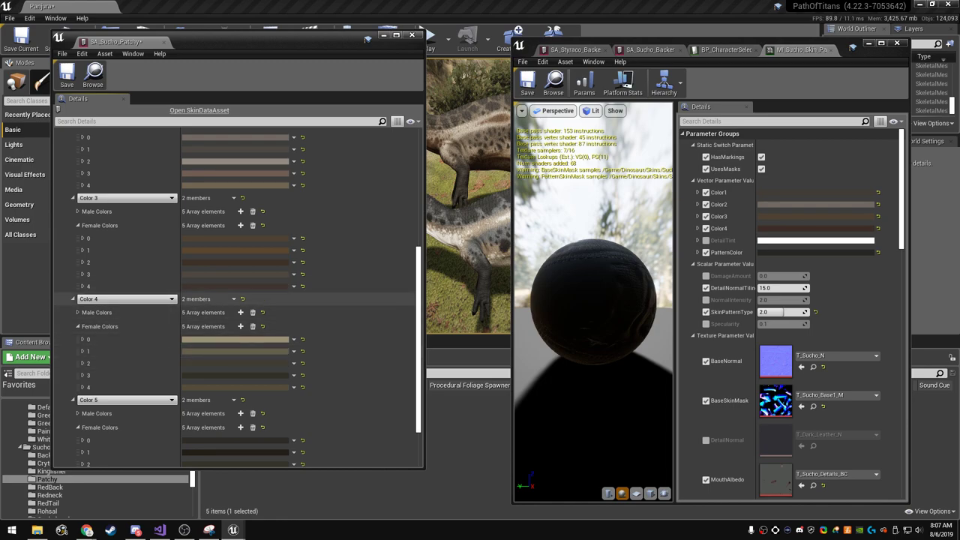
pyautogui.rightClick(772, 254)
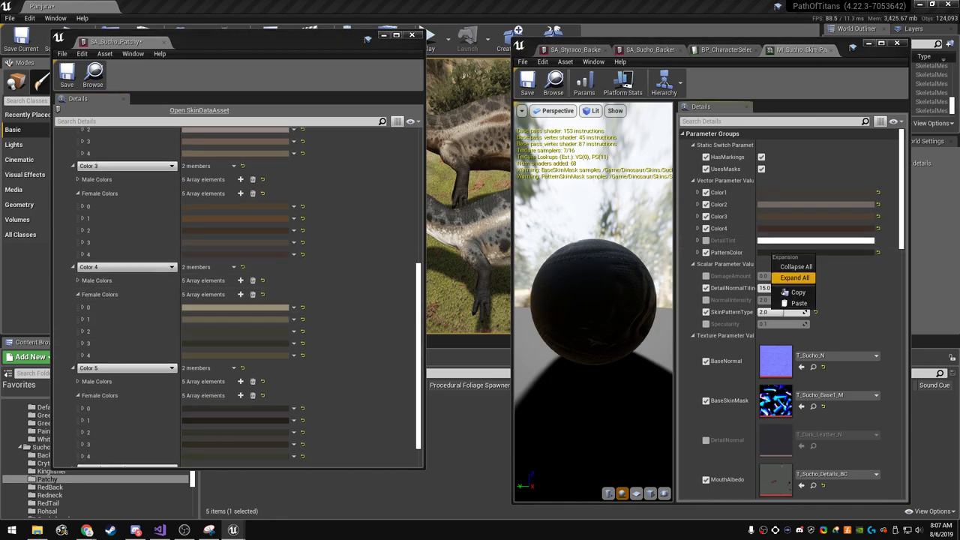
pyautogui.rightClick(772, 228)
pyautogui.click(797, 266)
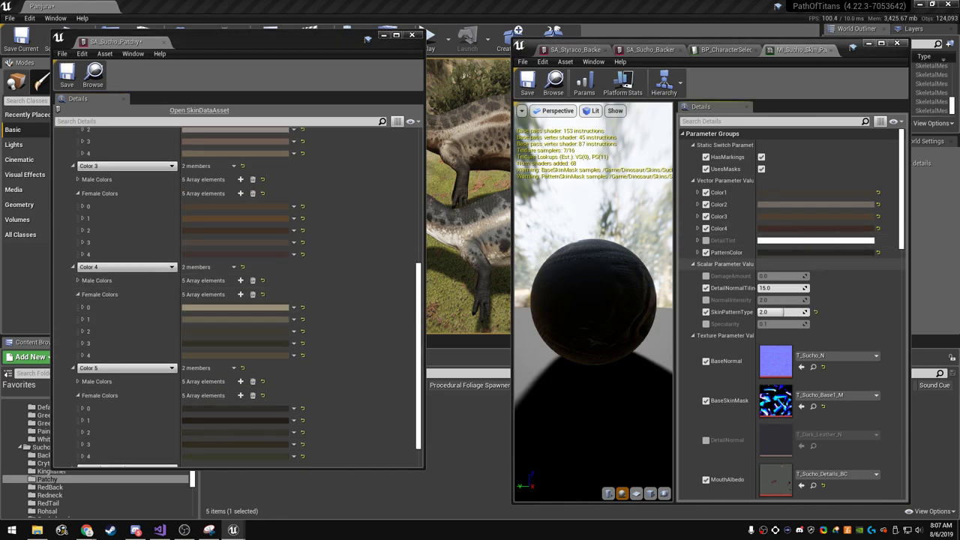
pyautogui.scroll(-1, 238, 303)
pyautogui.scroll(-1, 239, 303)
pyautogui.rightClick(238, 280)
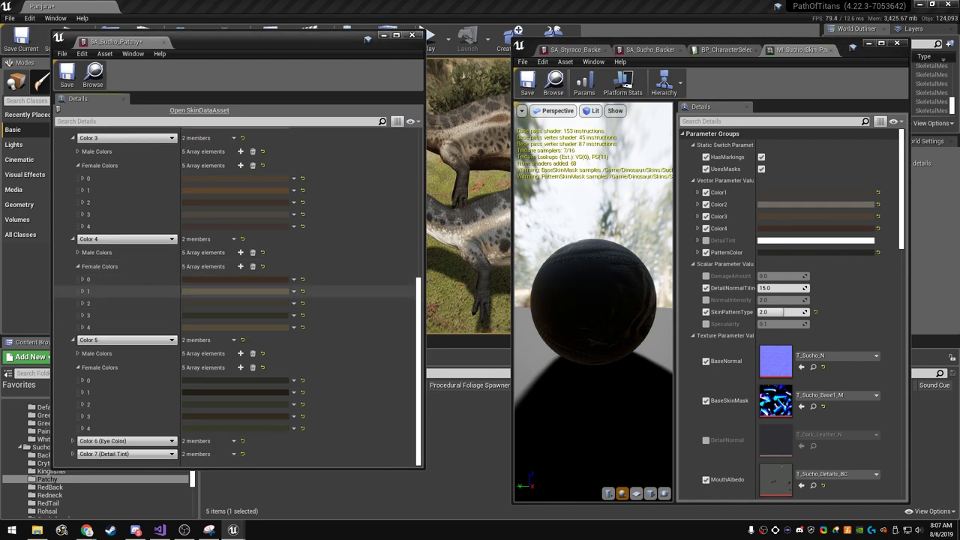
pyautogui.rightClick(234, 292)
pyautogui.click(247, 330)
pyautogui.rightClick(239, 316)
pyautogui.click(259, 363)
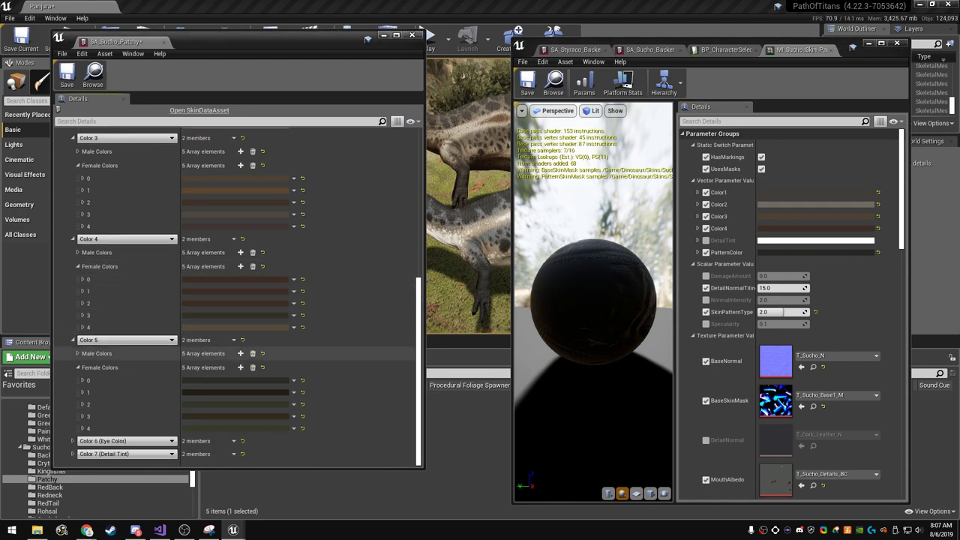
pyautogui.rightClick(217, 315)
pyautogui.click(237, 356)
pyautogui.rightClick(221, 327)
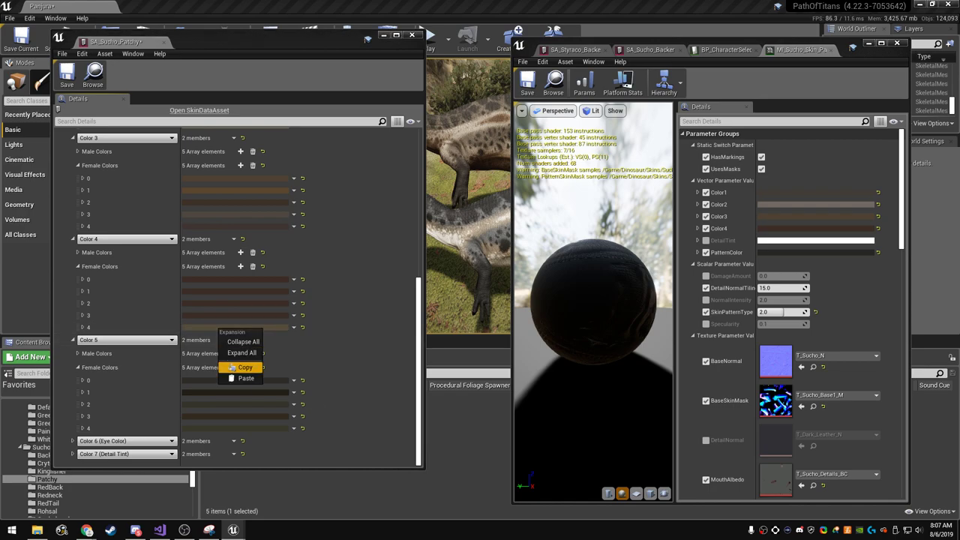
pyautogui.click(239, 373)
# - Saturate Color 4 row 1, desaturate row 2, and keep another colour dark
pyautogui.click(225, 291)
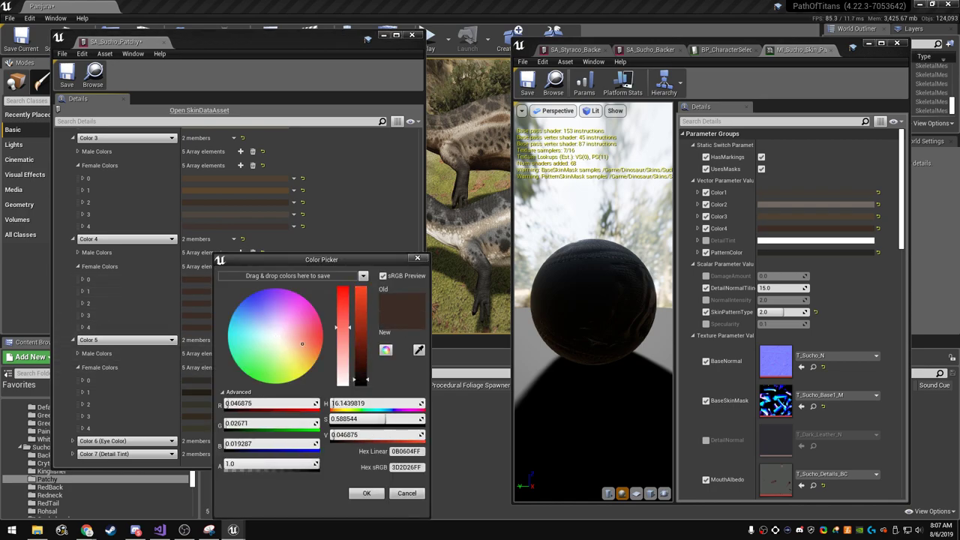
pyautogui.moveTo(343, 327); pyautogui.dragTo(343, 315)
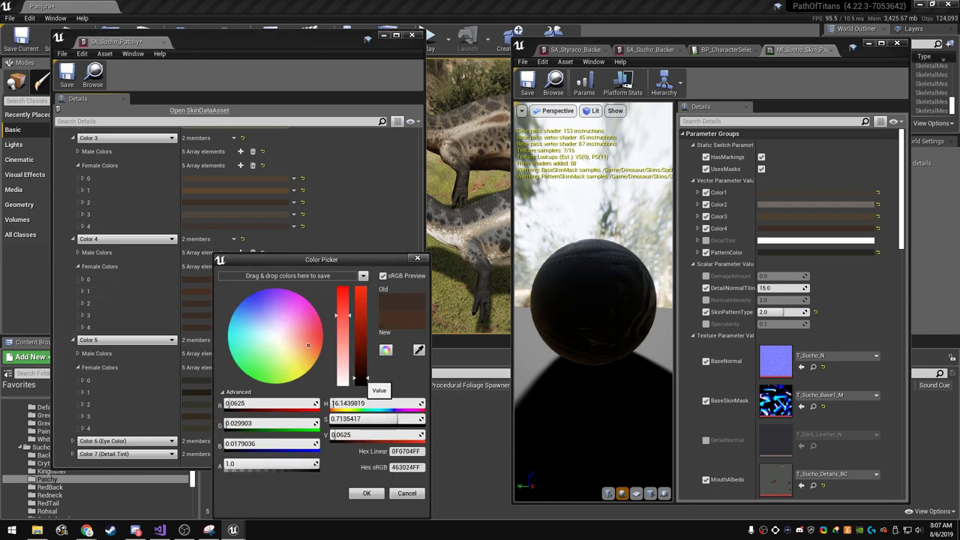
pyautogui.click(367, 493)
pyautogui.click(225, 303)
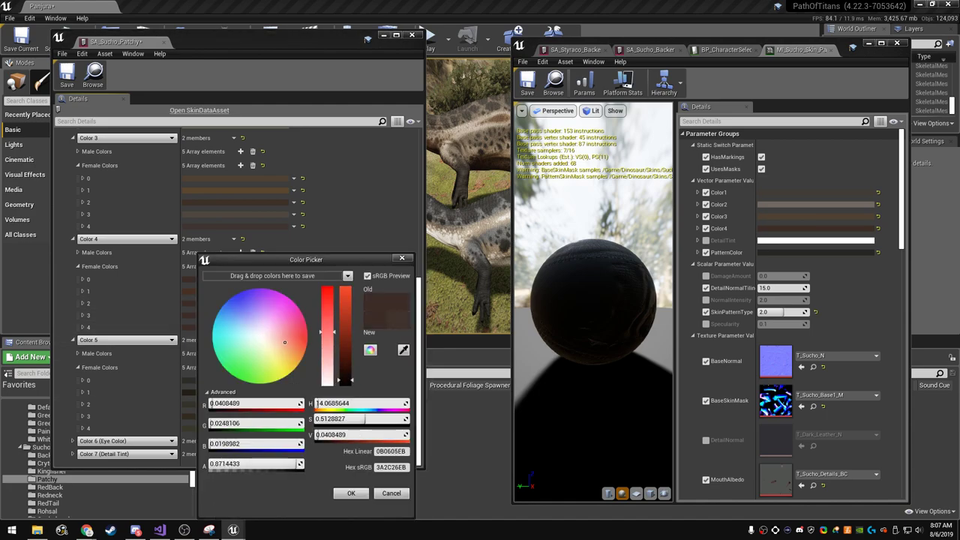
pyautogui.moveTo(327, 328); pyautogui.dragTo(327, 334)
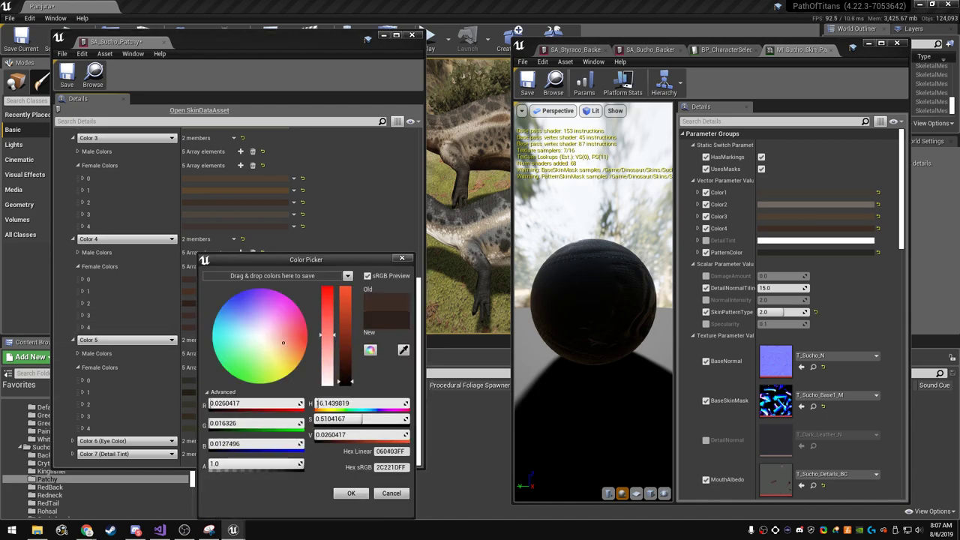
pyautogui.click(351, 493)
pyautogui.click(240, 327)
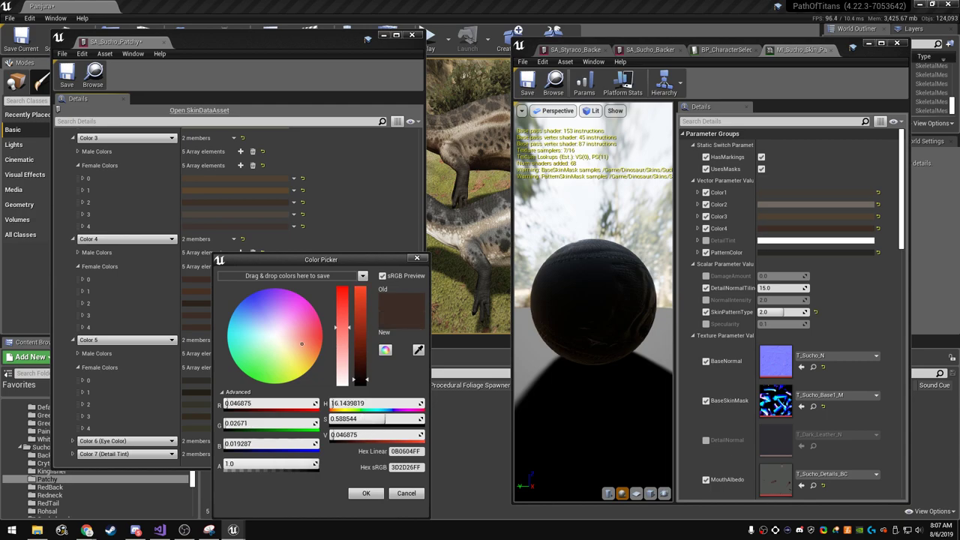
pyautogui.moveTo(360, 380); pyautogui.dragTo(335, 403)
pyautogui.press('Escape')
pyautogui.click(240, 327)
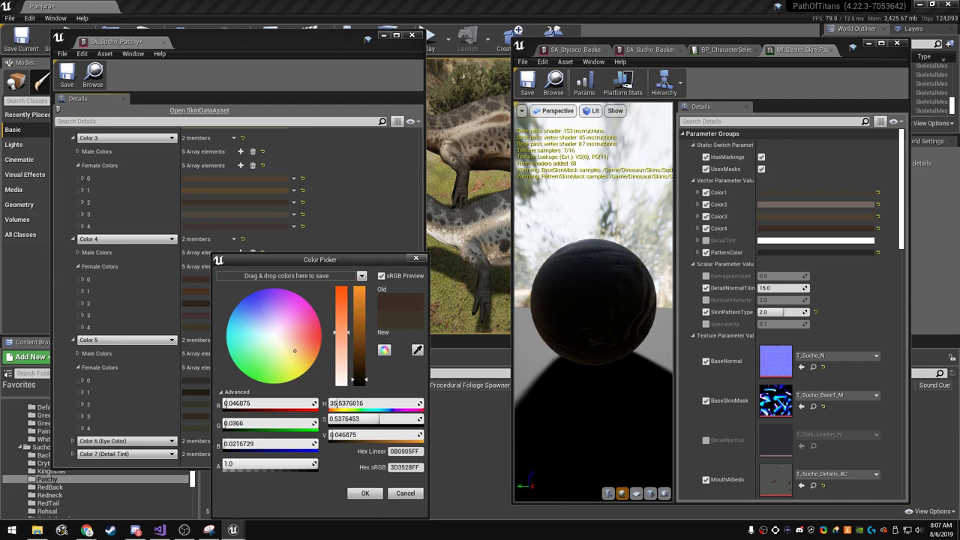
pyautogui.click(366, 493)
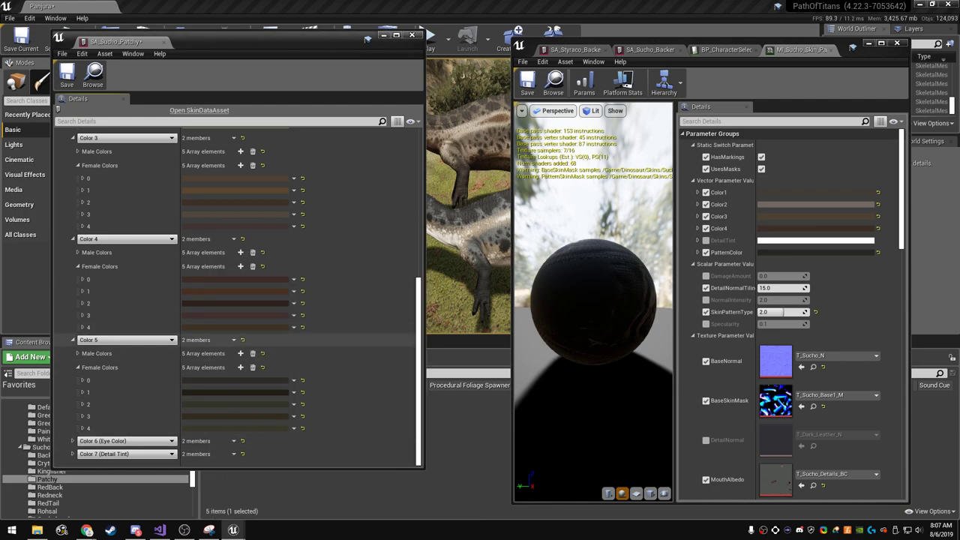
# - Copy the darkened colour into every Color 5 Female Colors element
pyautogui.rightClick(771, 256)
pyautogui.click(793, 294)
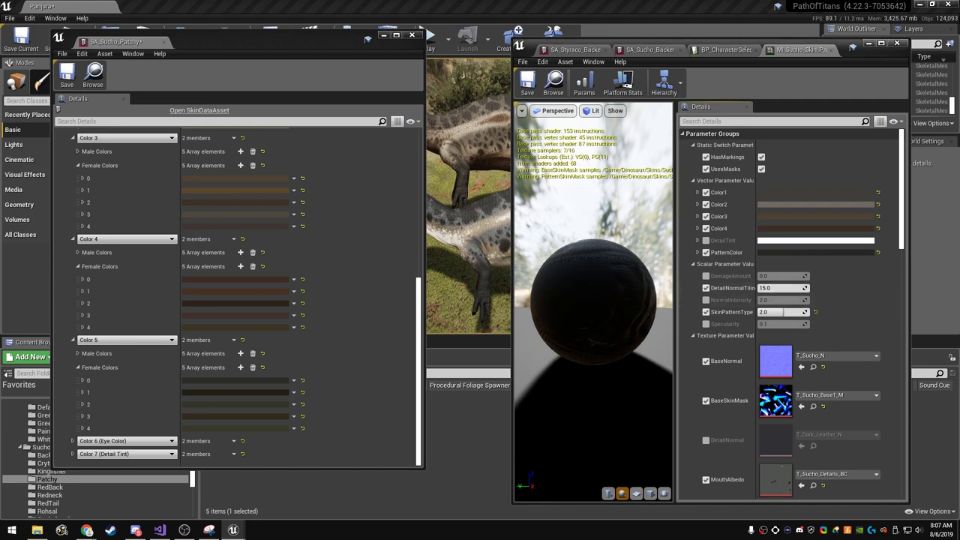
pyautogui.rightClick(241, 392)
pyautogui.click(268, 445)
pyautogui.rightClick(240, 392)
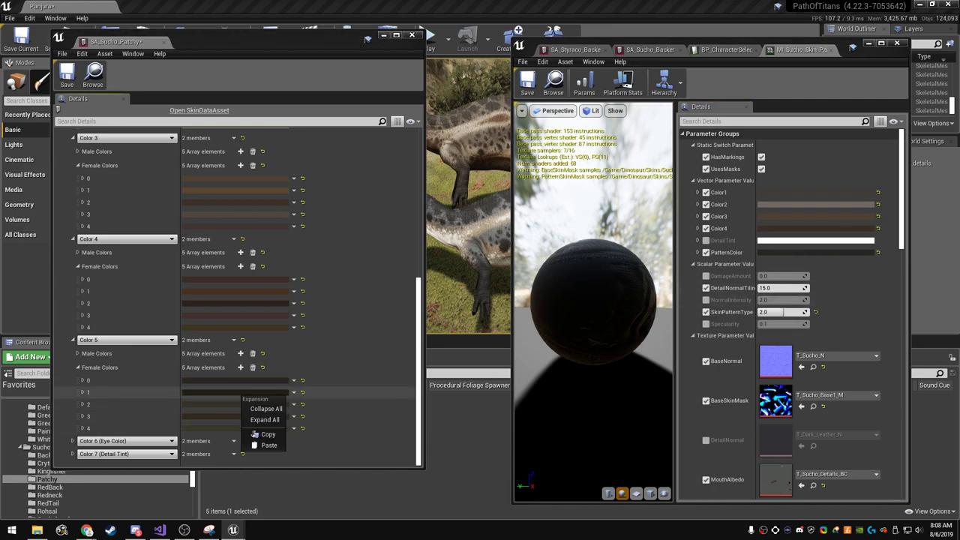
pyautogui.click(268, 444)
pyautogui.rightClick(222, 404)
pyautogui.click(249, 455)
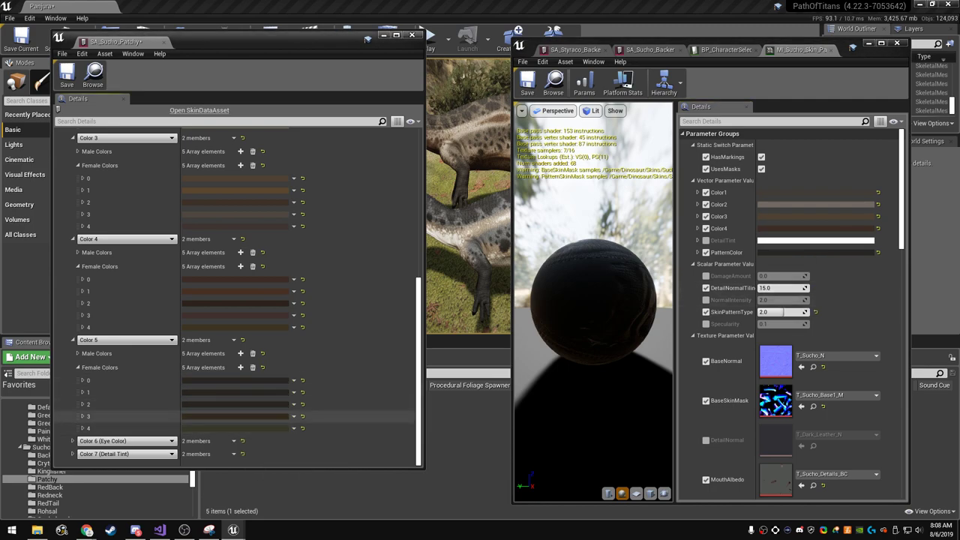
pyautogui.rightClick(229, 416)
pyautogui.click(249, 463)
pyautogui.rightClick(229, 428)
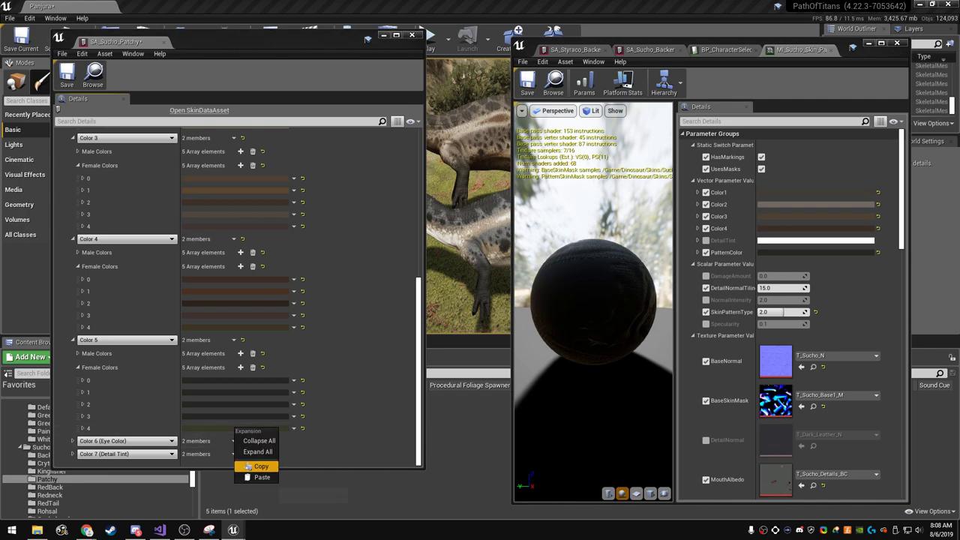
pyautogui.click(251, 475)
# - Make one Color 5 shade warmer and slightly lighter, and desaturate another
pyautogui.click(232, 393)
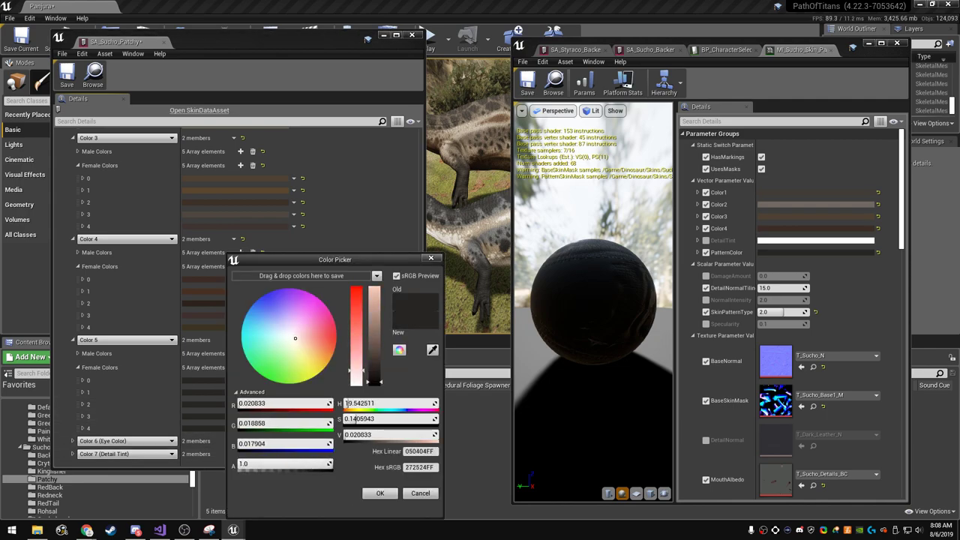
pyautogui.moveTo(377, 382); pyautogui.dragTo(377, 380)
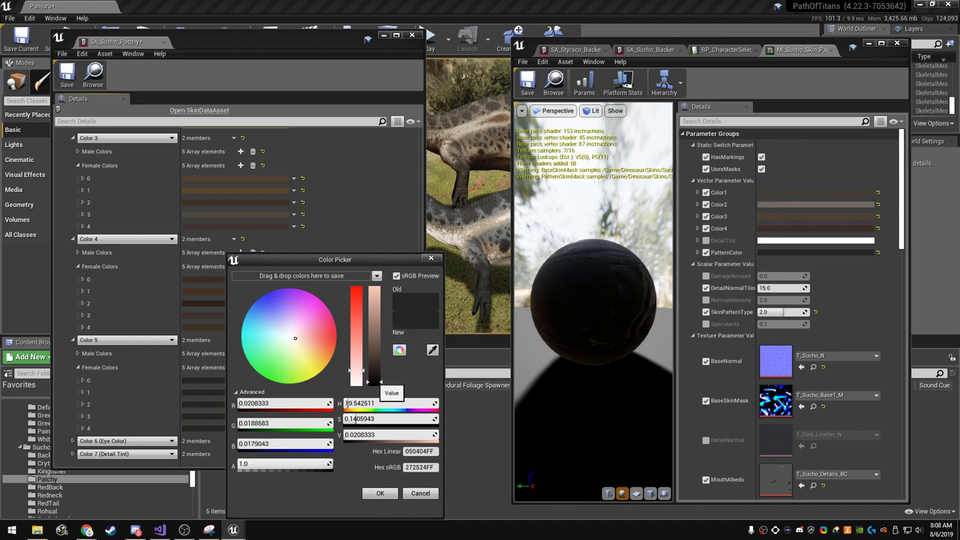
pyautogui.moveTo(295, 338); pyautogui.dragTo(308, 342)
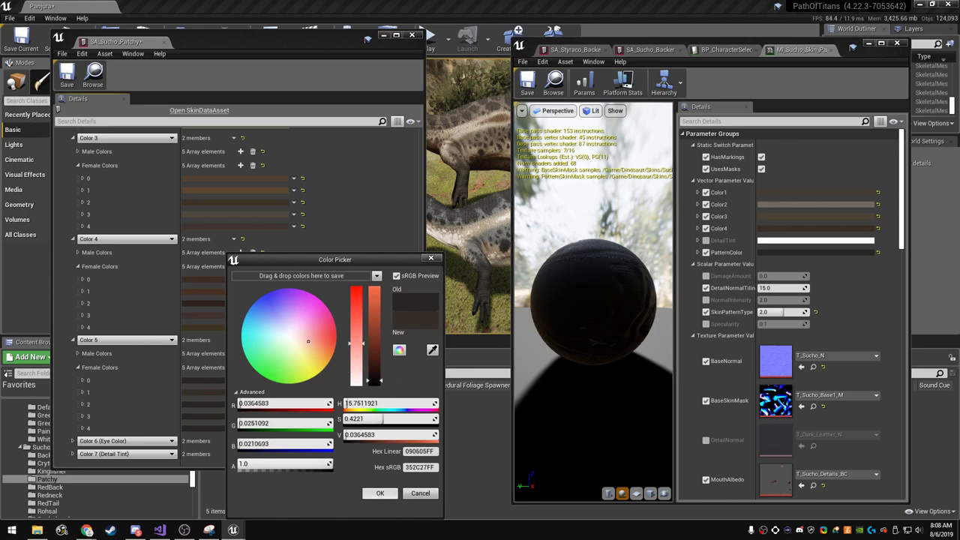
pyautogui.click(380, 493)
pyautogui.click(204, 279)
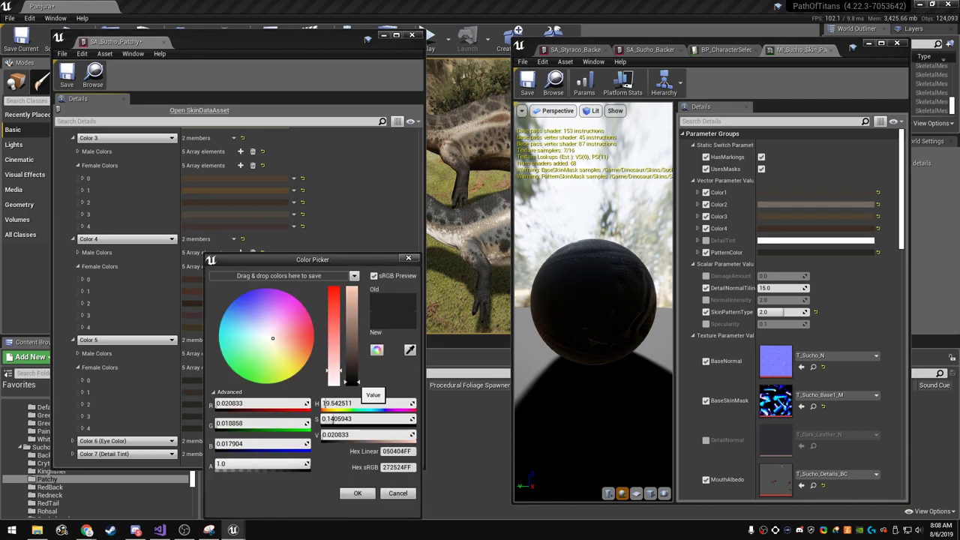
pyautogui.moveTo(333, 370); pyautogui.dragTo(333, 354)
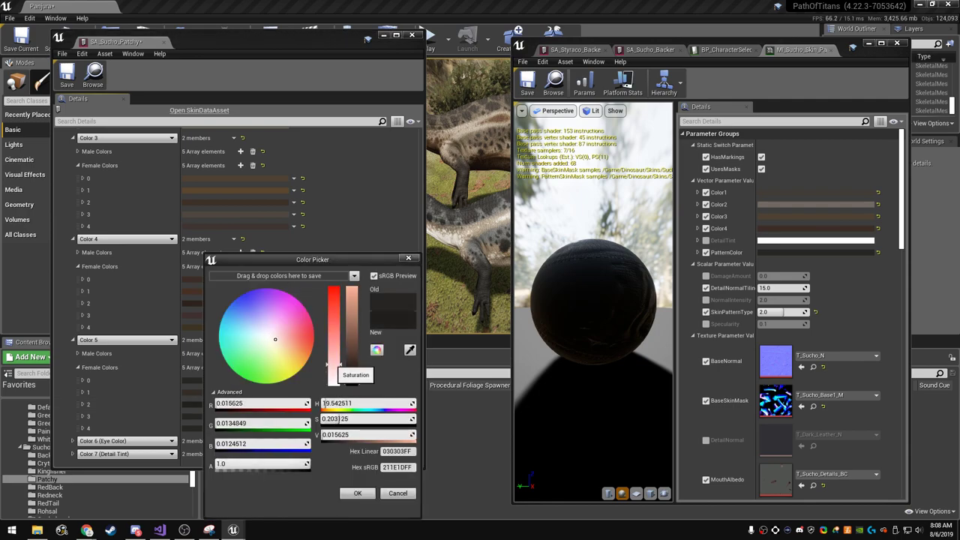
pyautogui.click(358, 493)
# - Lighten Color 5 element 3 slightly and shift element 4's hue toward pink
pyautogui.click(225, 416)
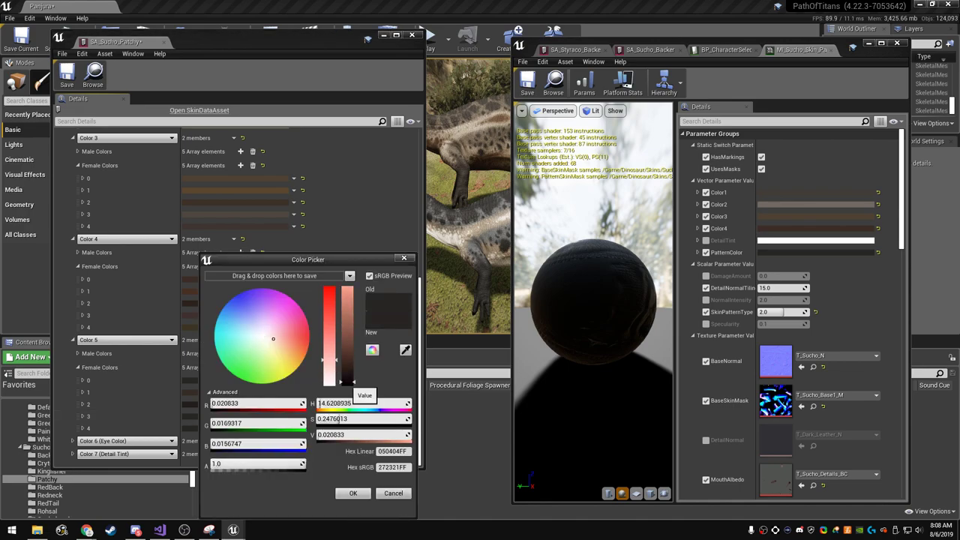
pyautogui.moveTo(348, 382); pyautogui.dragTo(348, 361)
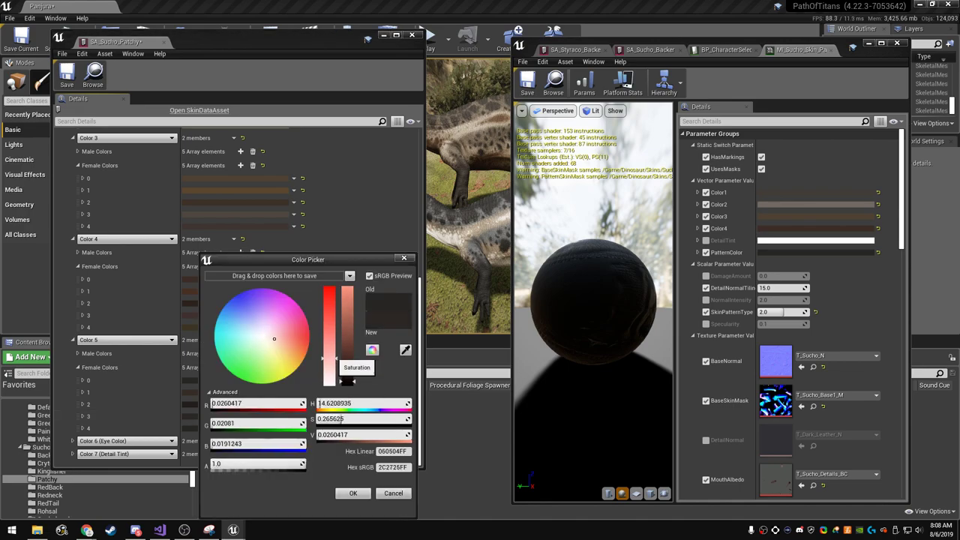
pyautogui.click(353, 493)
pyautogui.click(225, 428)
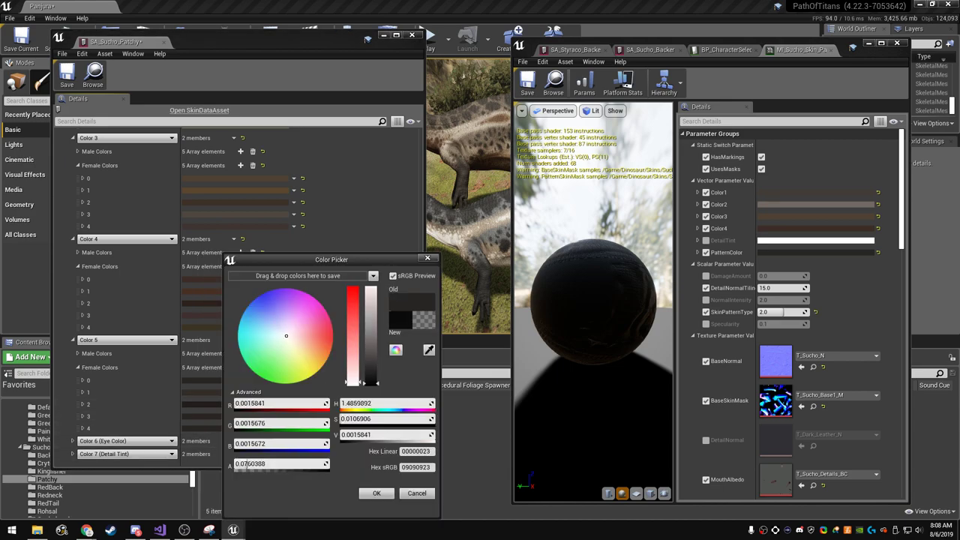
pyautogui.moveTo(343, 404); pyautogui.dragTo(346, 418)
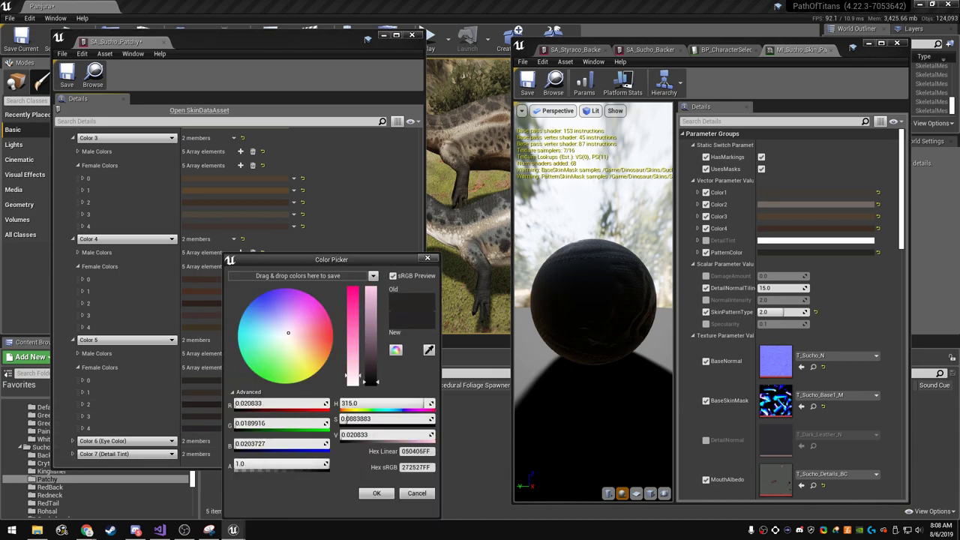
pyautogui.click(377, 493)
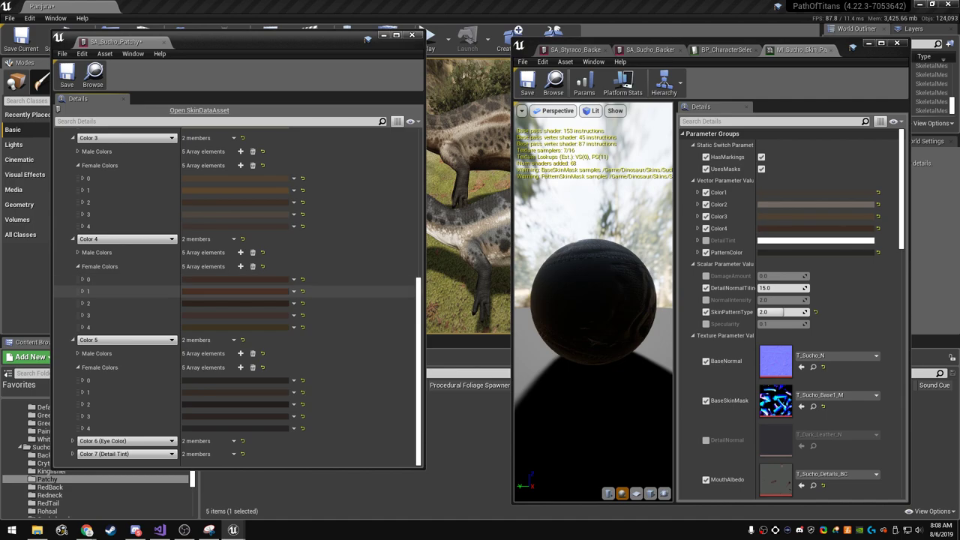
# - Save SA_Sucho_Patchy, close the asset editors and start Play In Editor
pyautogui.click(94, 75)
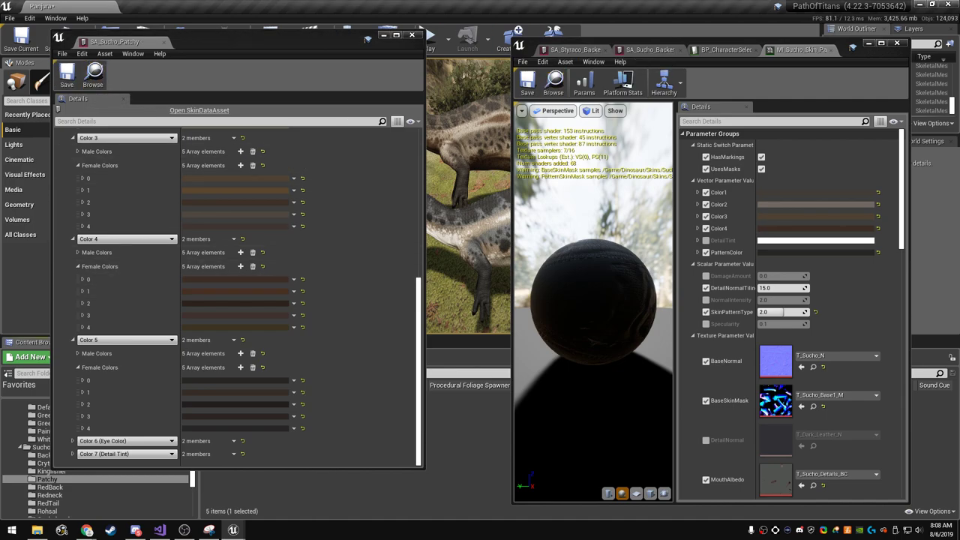
pyautogui.click(726, 49)
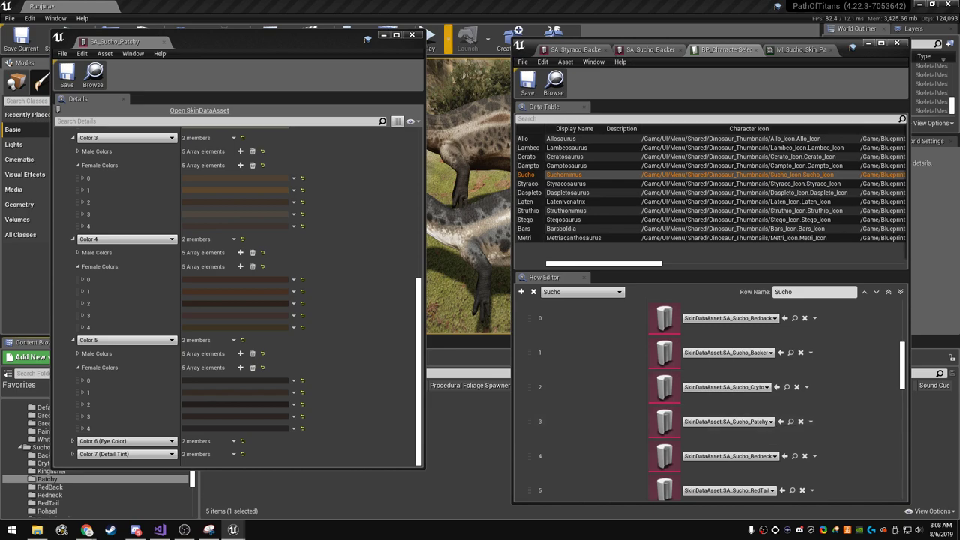
pyautogui.click(67, 75)
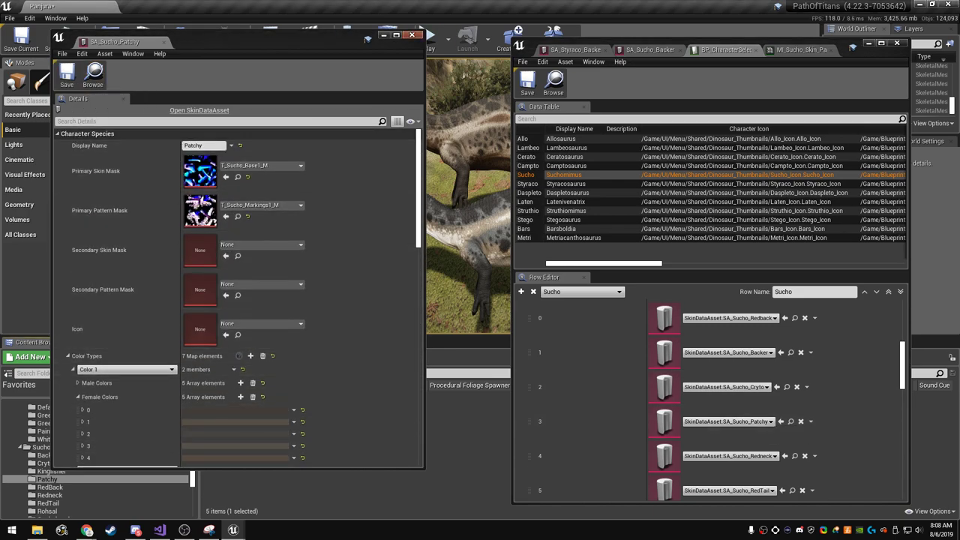
pyautogui.press('super+Down')
pyautogui.press('super+Down')
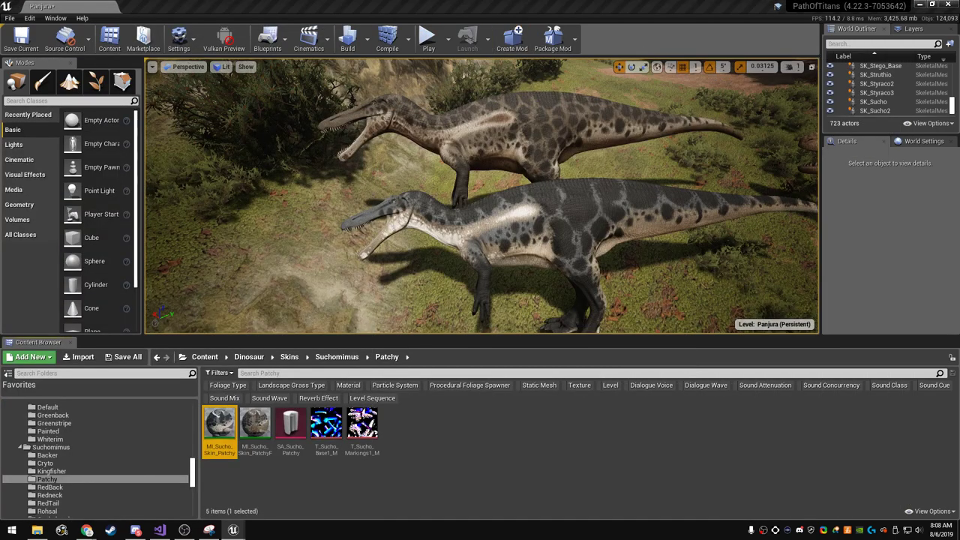
pyautogui.click(428, 39)
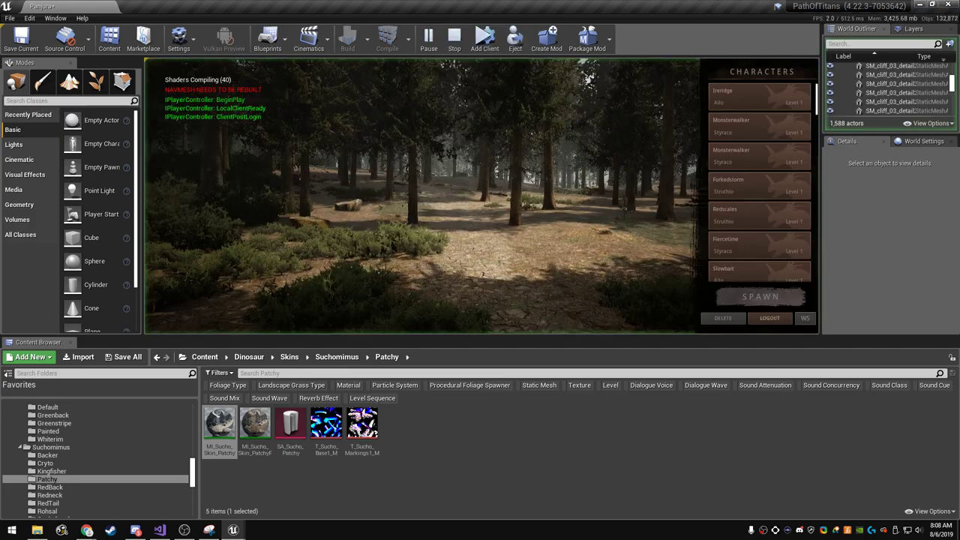
# - In full-screen play, create a new Suchomimus character with the dark grey skin
pyautogui.press('F11')
pyautogui.scroll(-5, 861, 203)
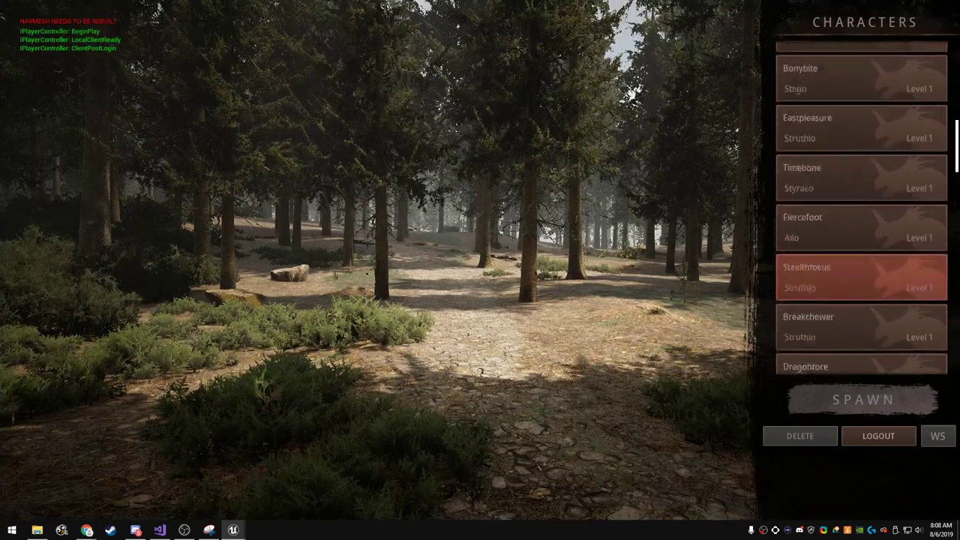
pyautogui.scroll(-5, 861, 203)
pyautogui.scroll(-5, 861, 203)
pyautogui.click(858, 351)
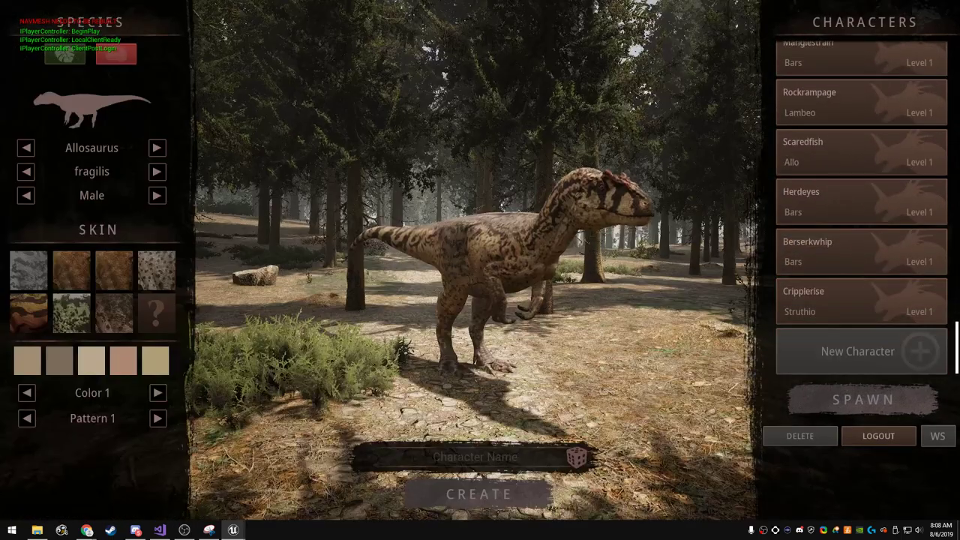
pyautogui.click(157, 147)
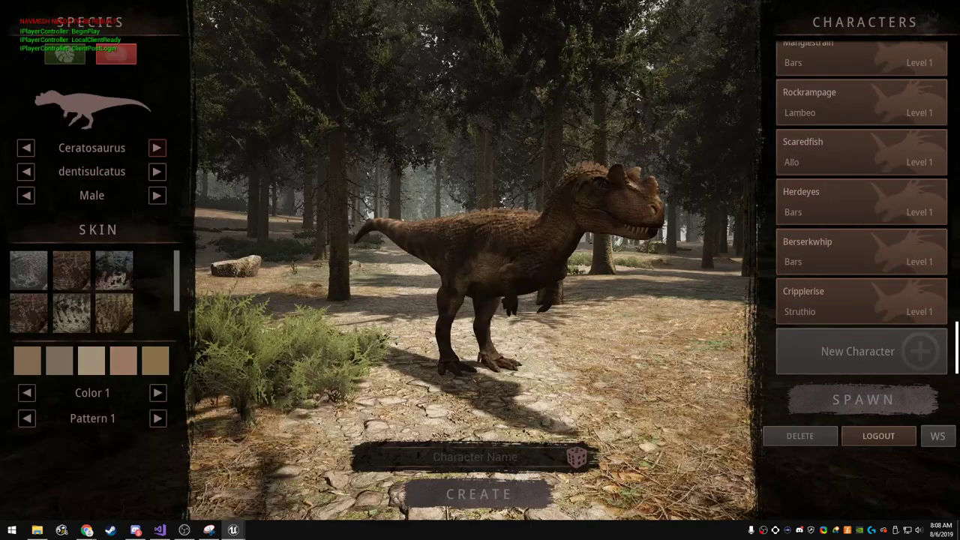
pyautogui.click(157, 148)
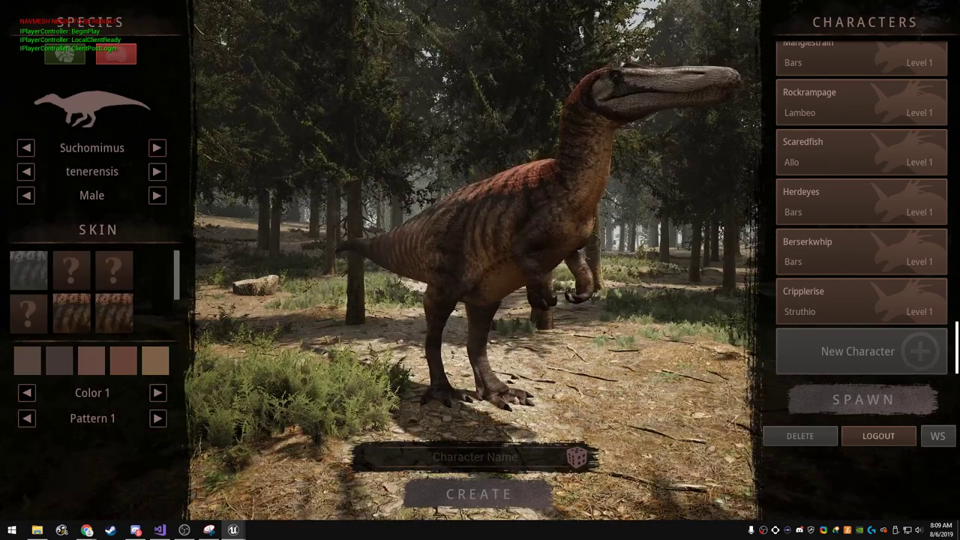
pyautogui.click(28, 270)
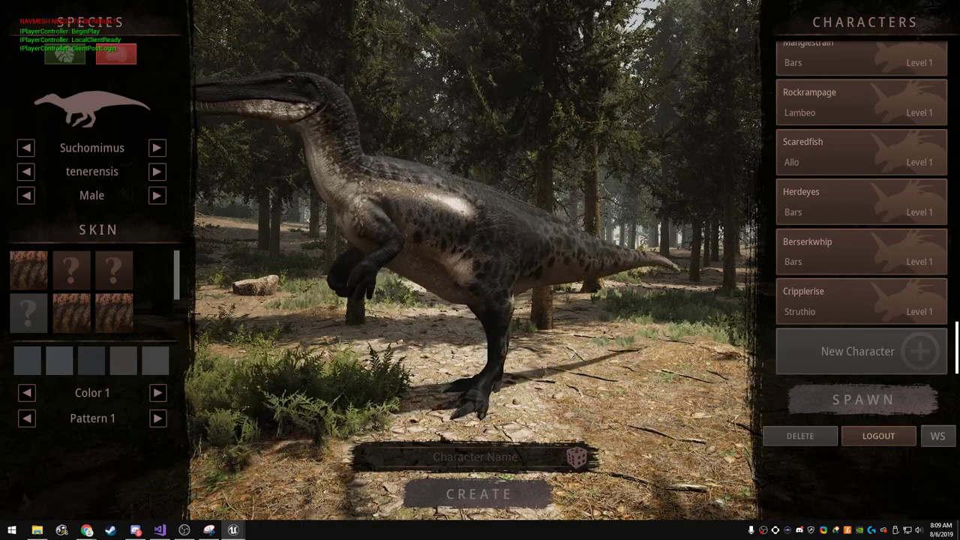
# - Preview the Color 2 palette, toggling between darker and lighter spotted variants
pyautogui.click(158, 393)
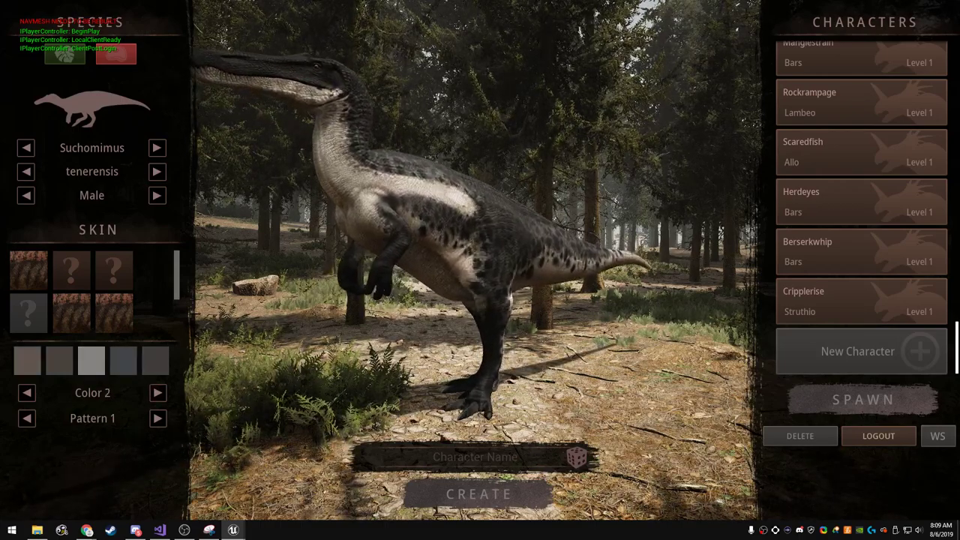
pyautogui.click(90, 361)
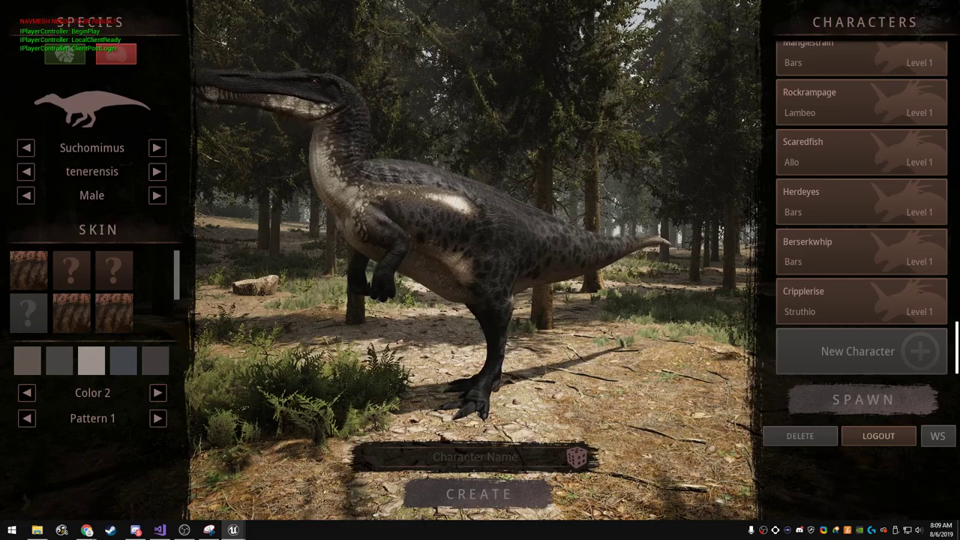
pyautogui.click(91, 360)
pyautogui.click(91, 360)
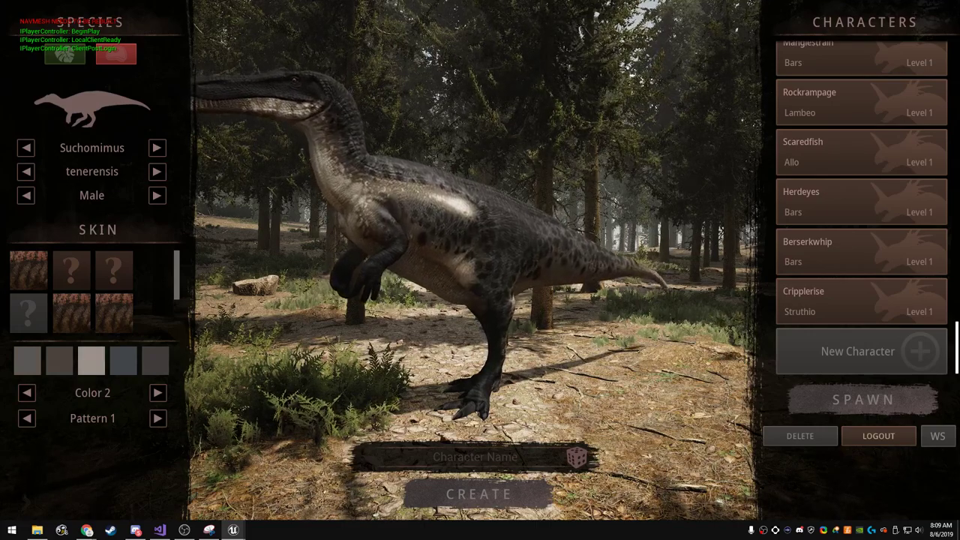
pyautogui.click(91, 361)
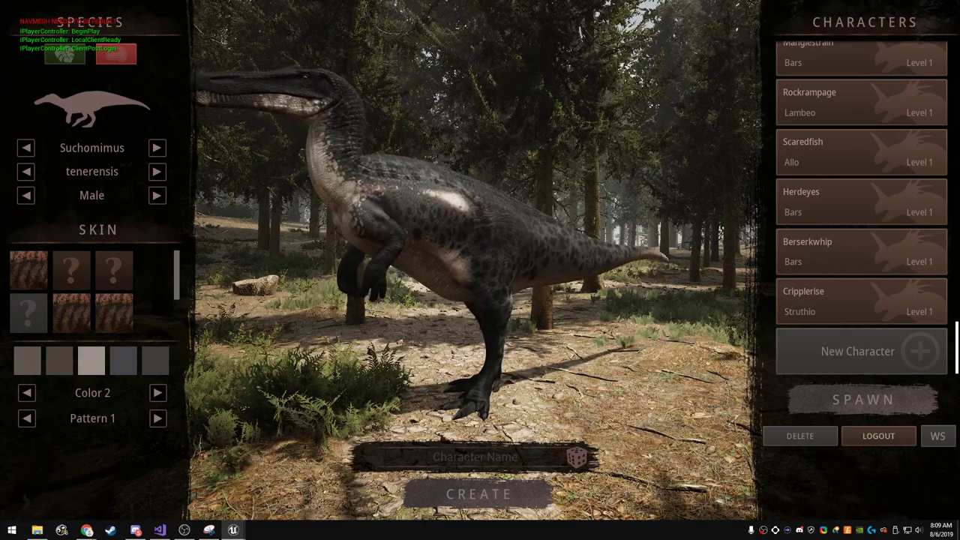
# - Cycle through Color 1 to Color 5 palettes and back to Color 1
pyautogui.click(26, 392)
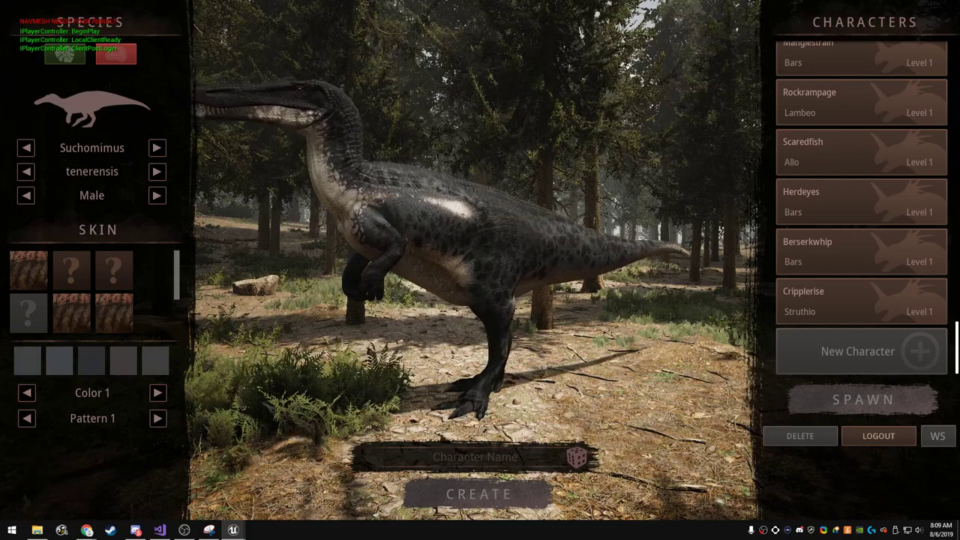
pyautogui.click(26, 393)
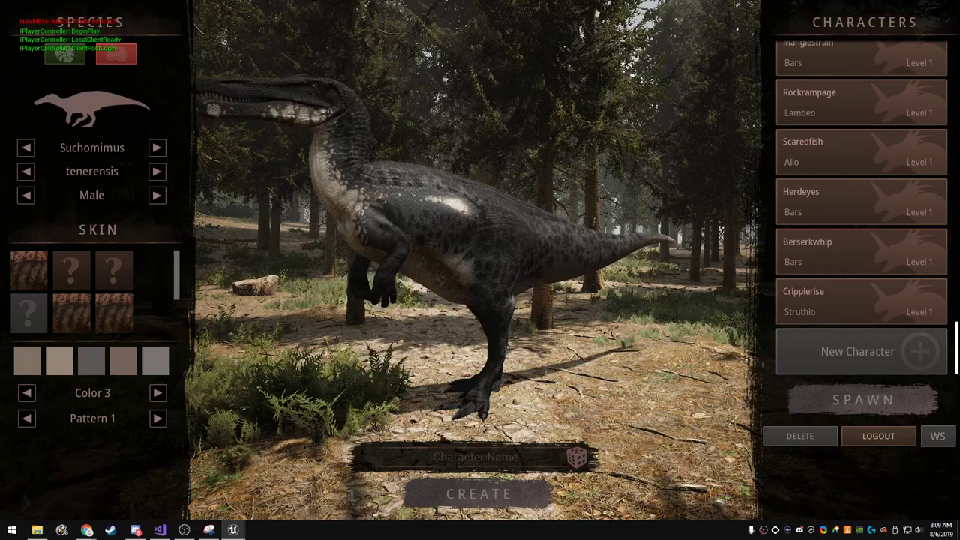
pyautogui.click(158, 393)
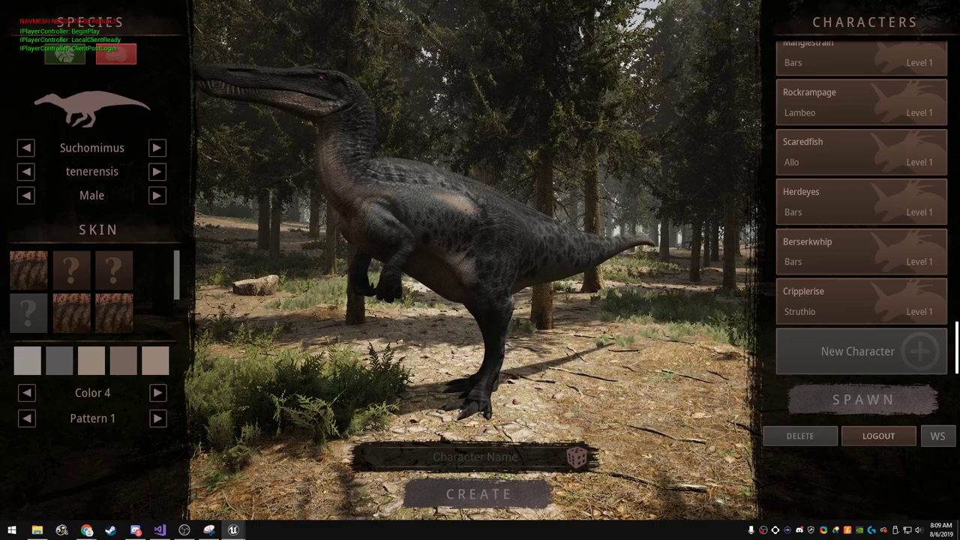
pyautogui.click(60, 361)
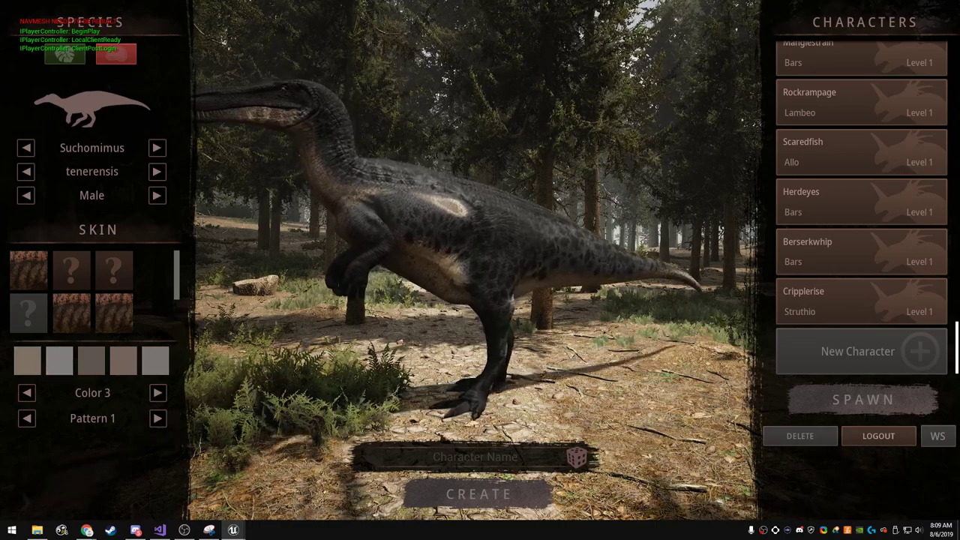
pyautogui.click(157, 392)
pyautogui.click(158, 393)
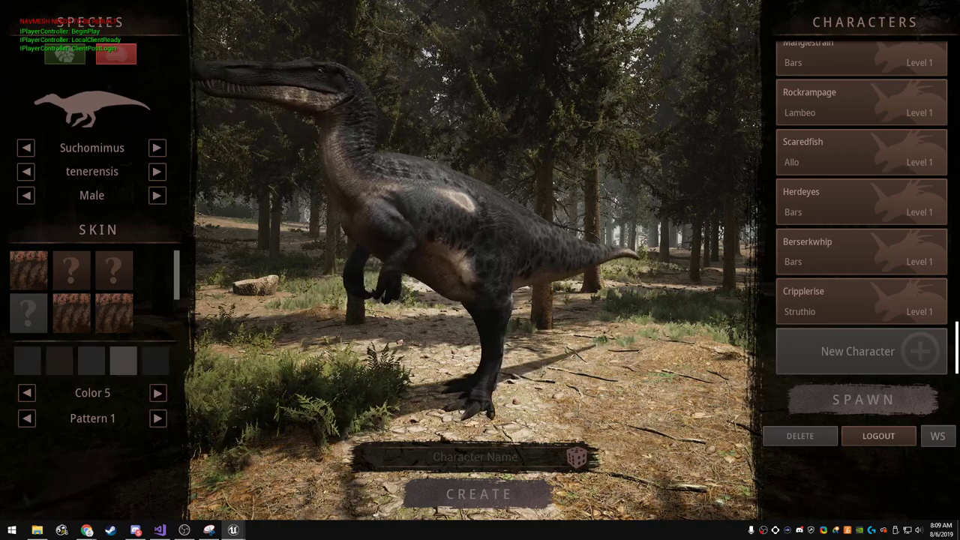
pyautogui.click(157, 392)
pyautogui.click(26, 393)
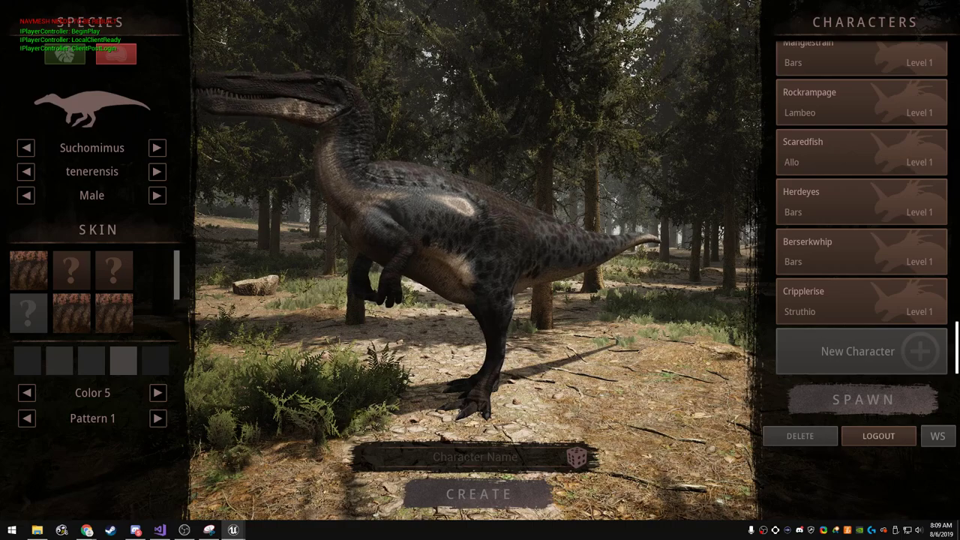
pyautogui.click(26, 392)
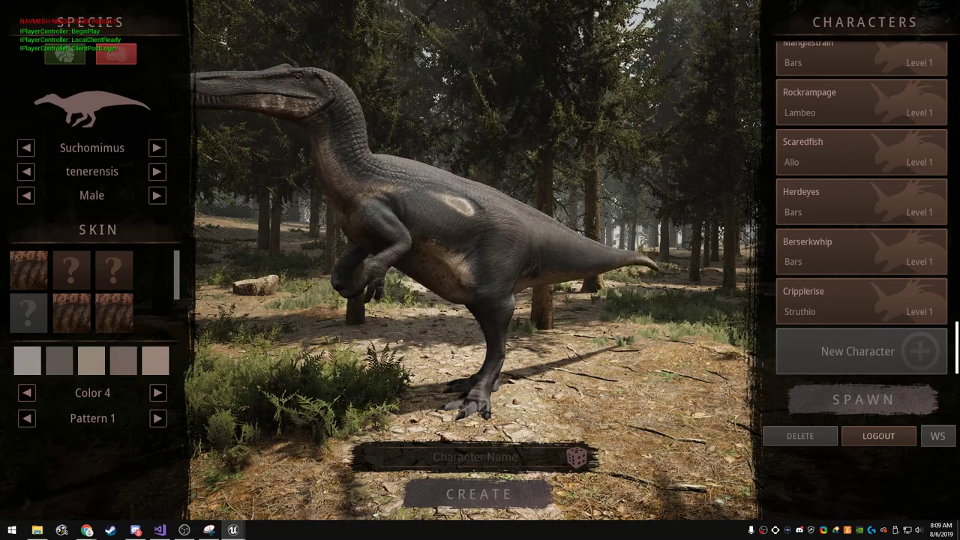
pyautogui.click(26, 392)
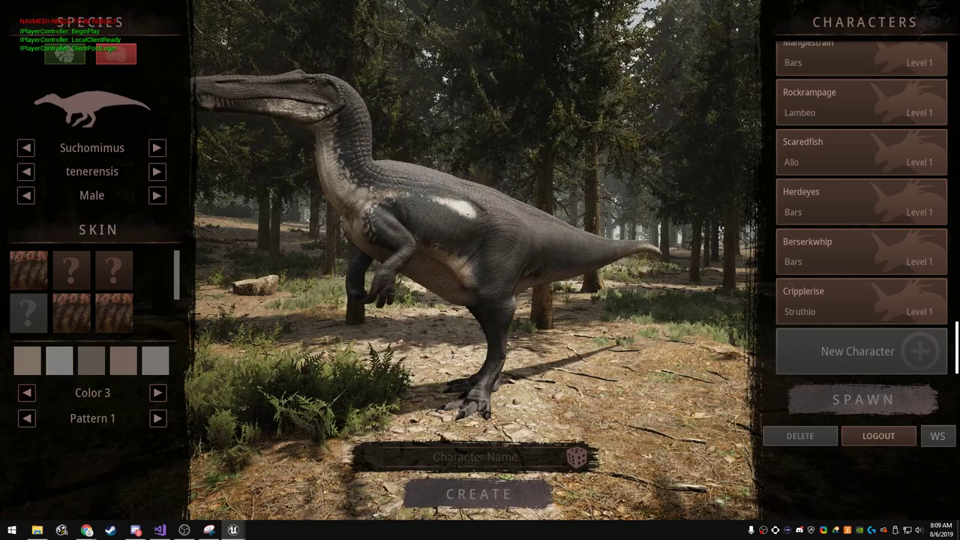
pyautogui.click(26, 392)
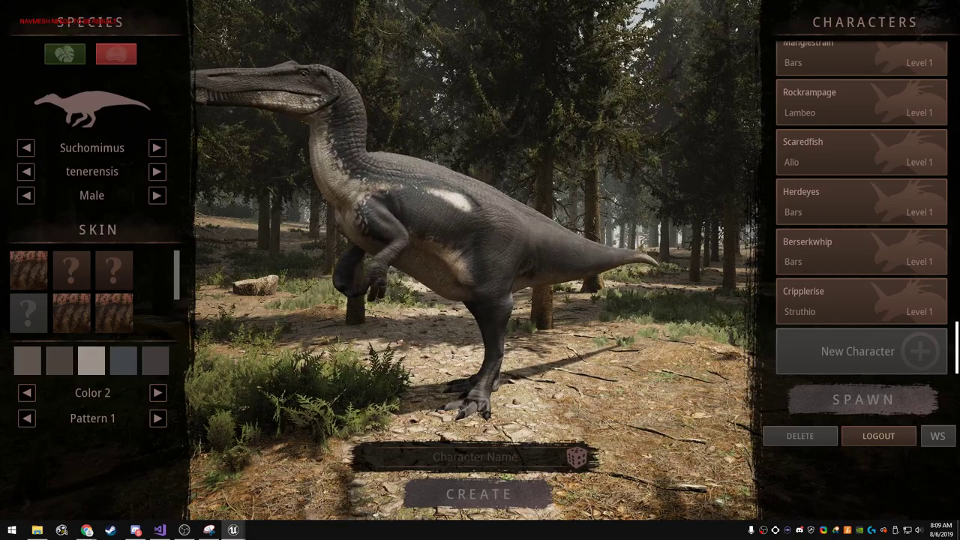
pyautogui.click(26, 392)
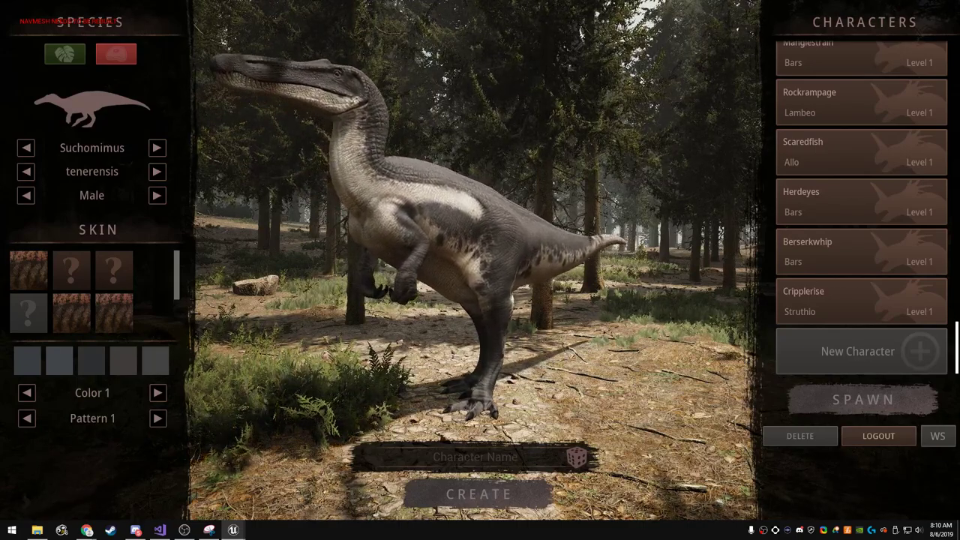
# - Exit full-screen game view and stop the play session, returning to the Panjura level
pyautogui.press('F11')
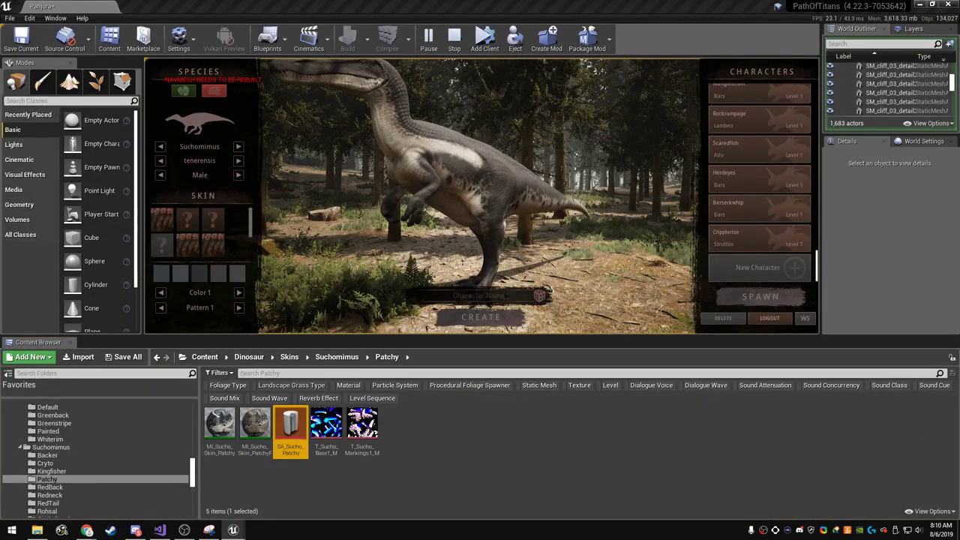
pyautogui.press('F11')
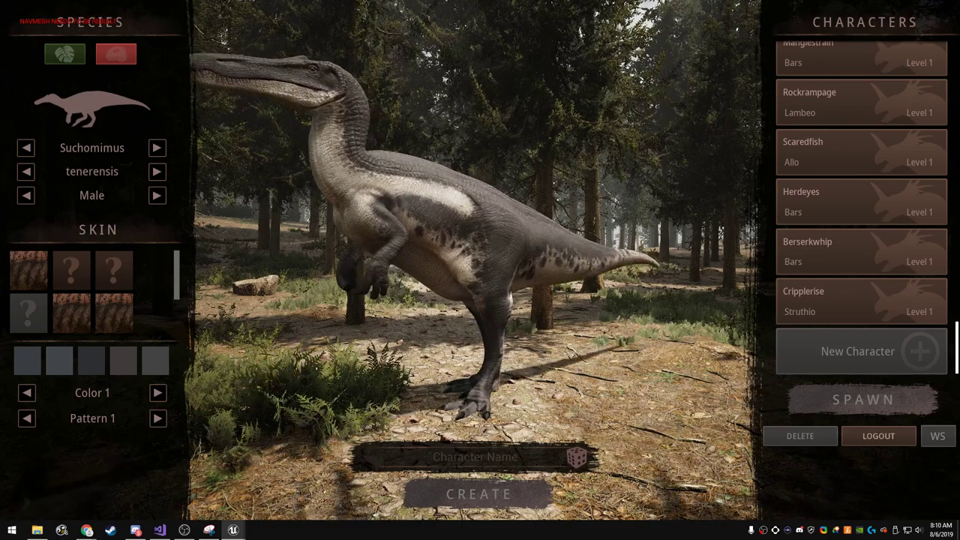
pyautogui.press('F11')
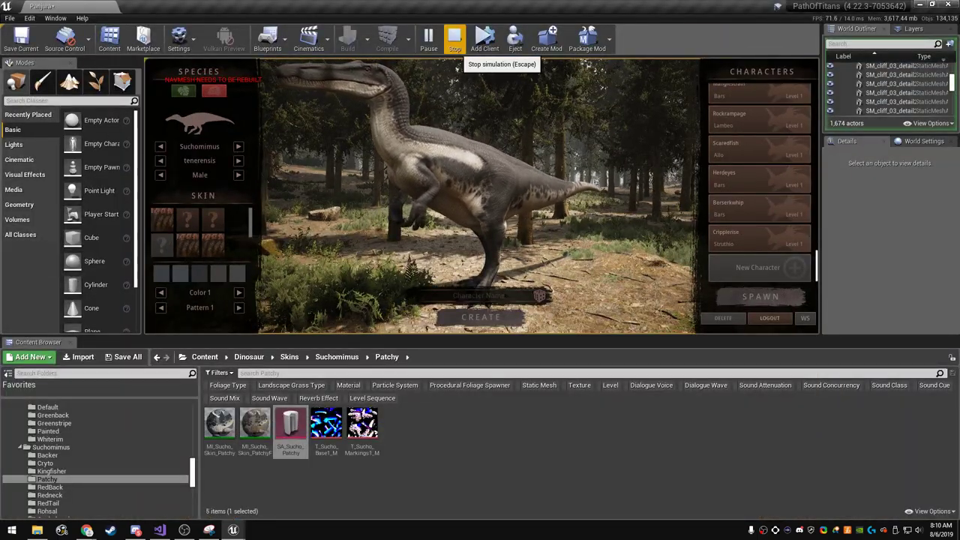
pyautogui.click(454, 37)
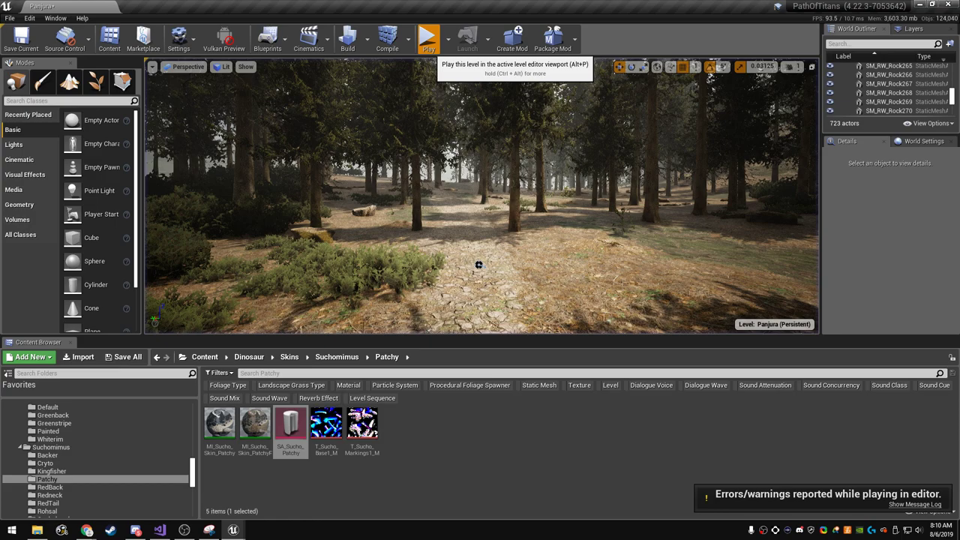
# - Start a new play session, create a Suchomimus and apply the darkened patchy skin
pyautogui.click(429, 41)
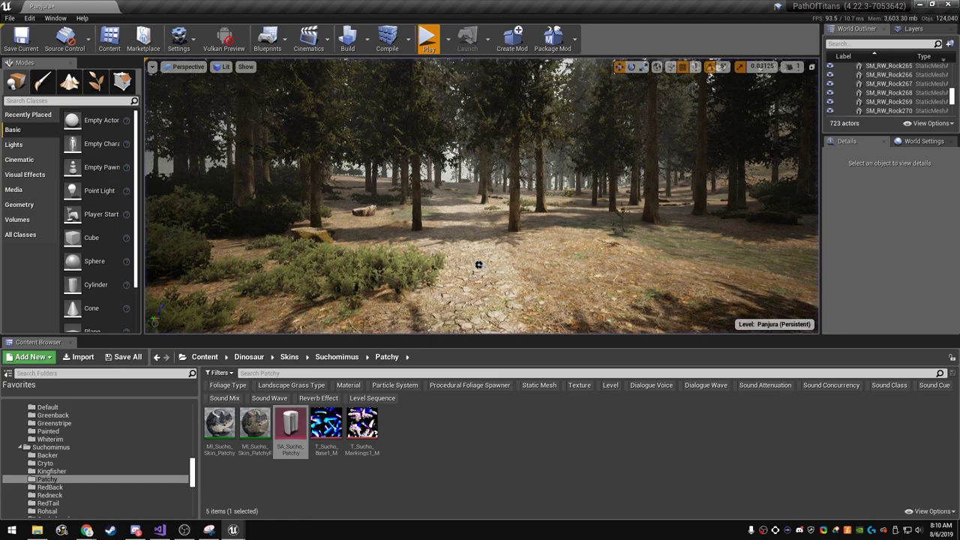
pyautogui.scroll(-15, 861, 278)
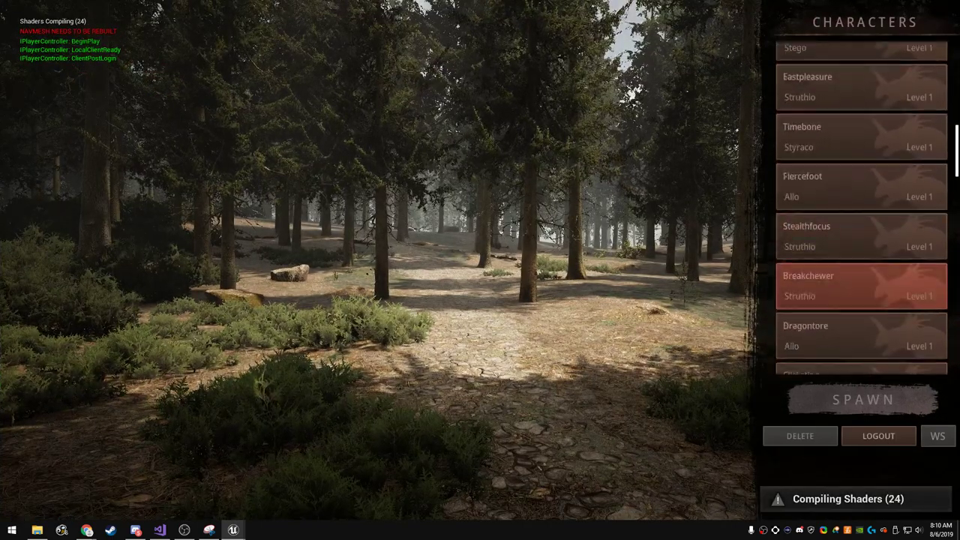
pyautogui.click(859, 351)
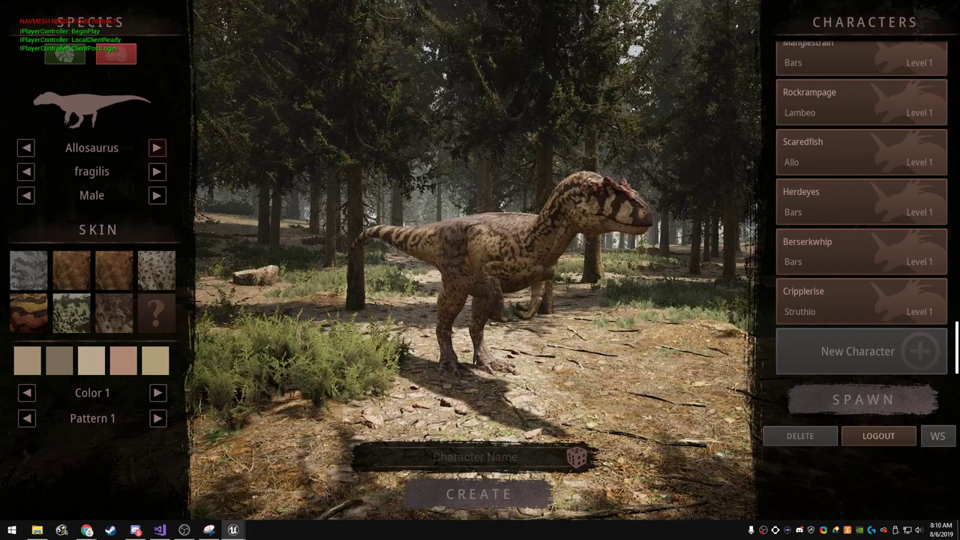
pyautogui.click(156, 147)
pyautogui.click(157, 148)
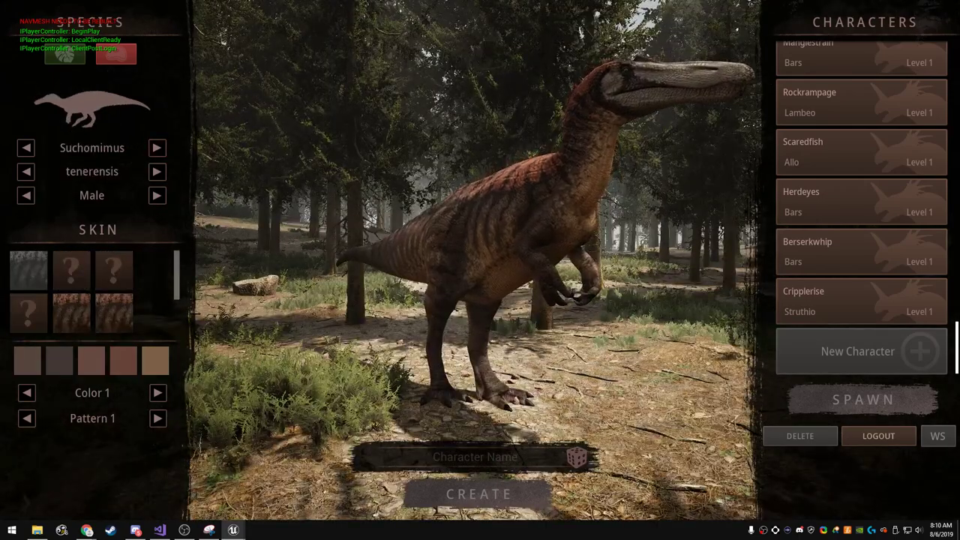
pyautogui.click(28, 312)
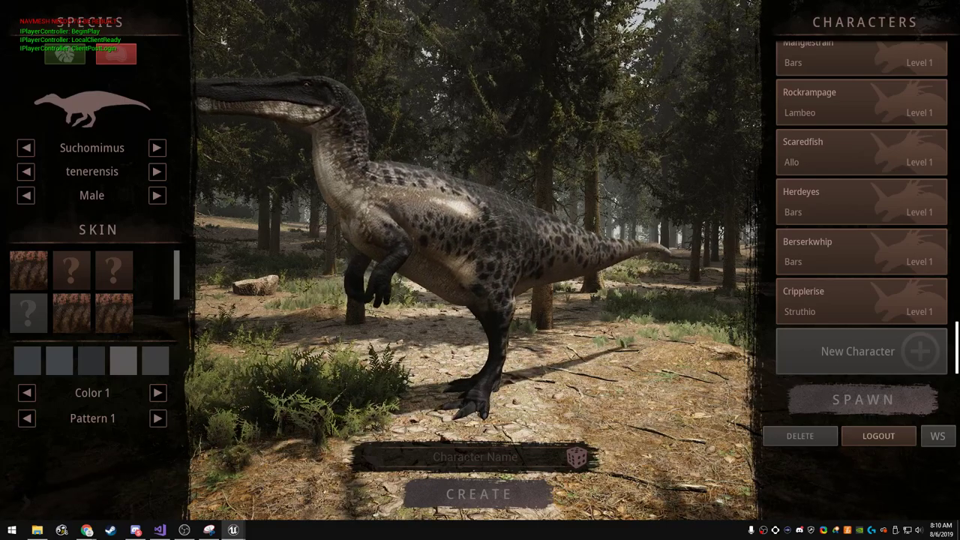
# - Step back through the Eye, Color 5, 4, 3 and 2 palettes on the male
pyautogui.click(26, 393)
pyautogui.click(26, 392)
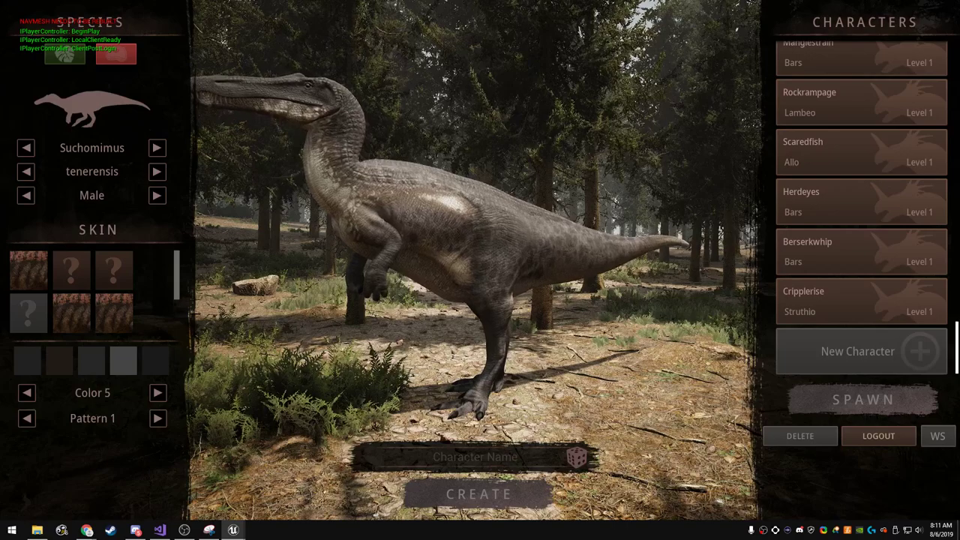
pyautogui.click(26, 392)
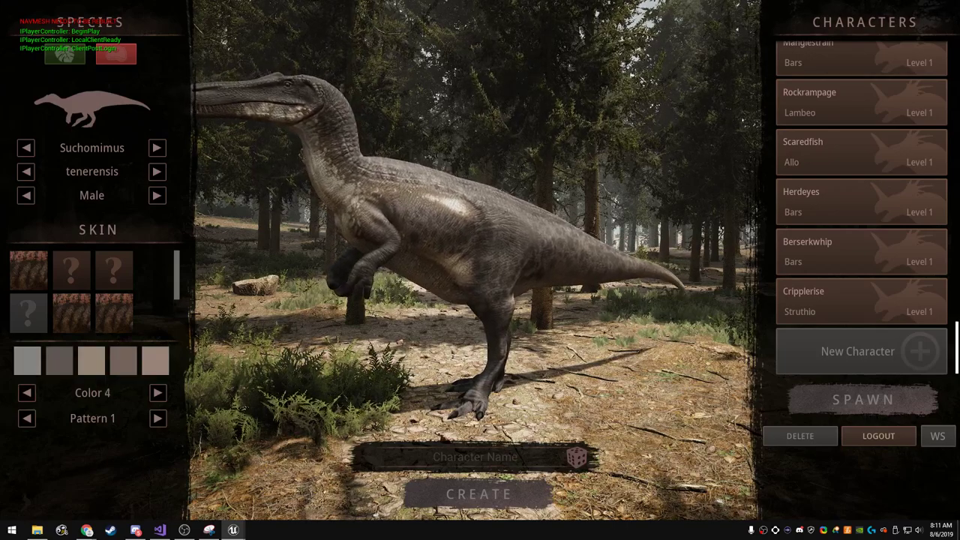
pyautogui.click(27, 392)
pyautogui.click(26, 393)
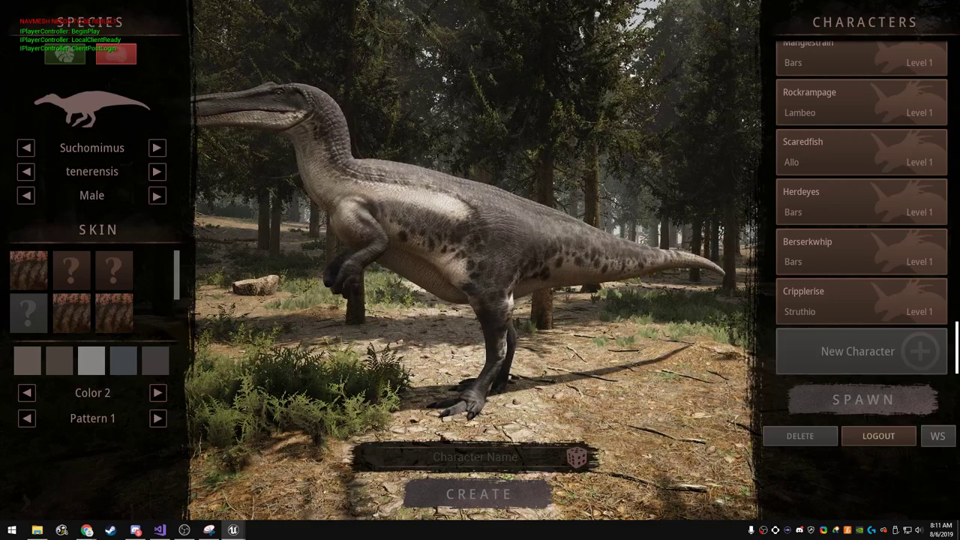
# - Make the Suchomimus female and step back through Color 1, Eye, Colors 5–2 to Color 1
pyautogui.click(157, 195)
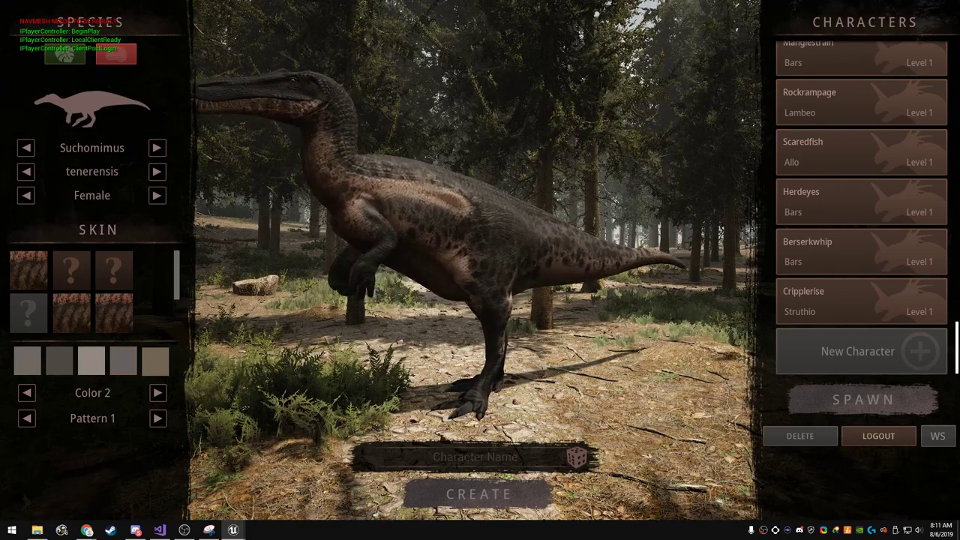
pyautogui.click(26, 392)
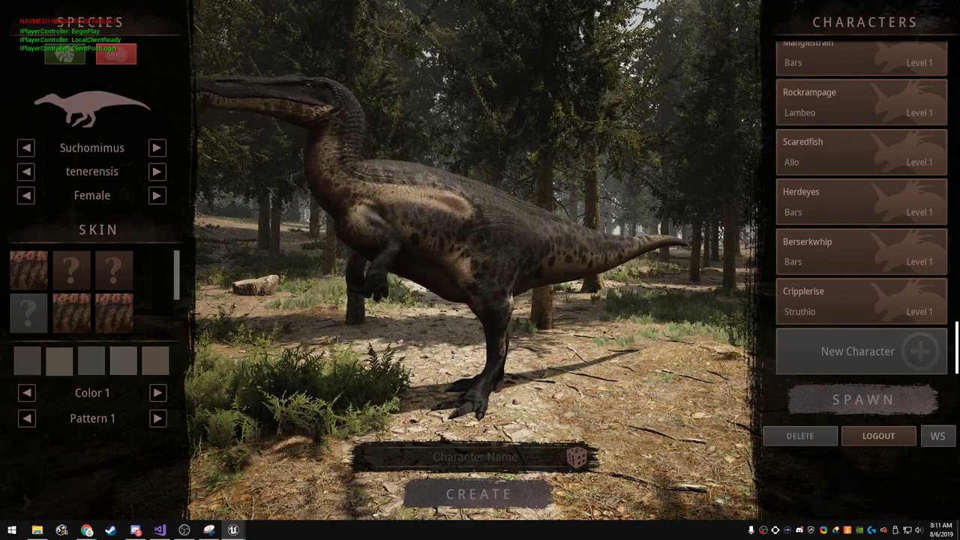
pyautogui.click(26, 393)
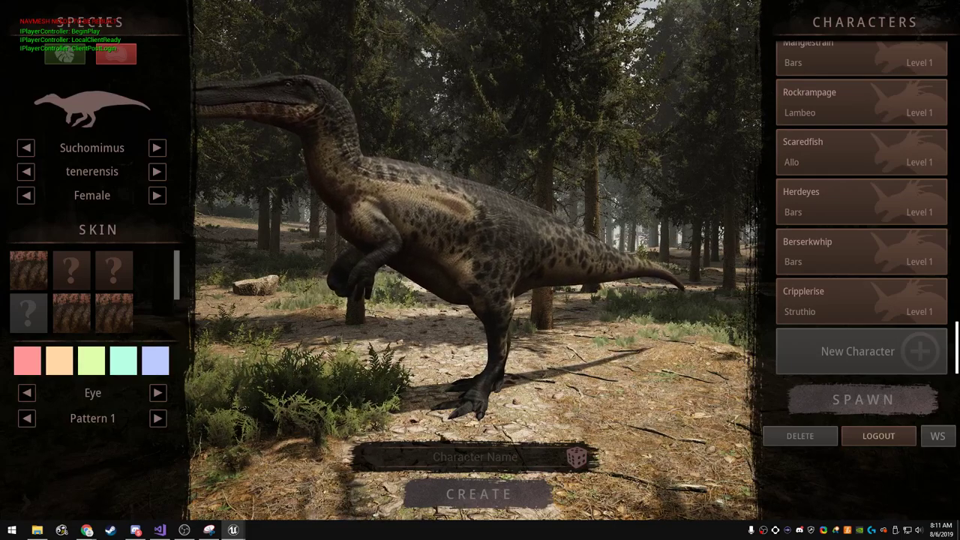
pyautogui.click(27, 393)
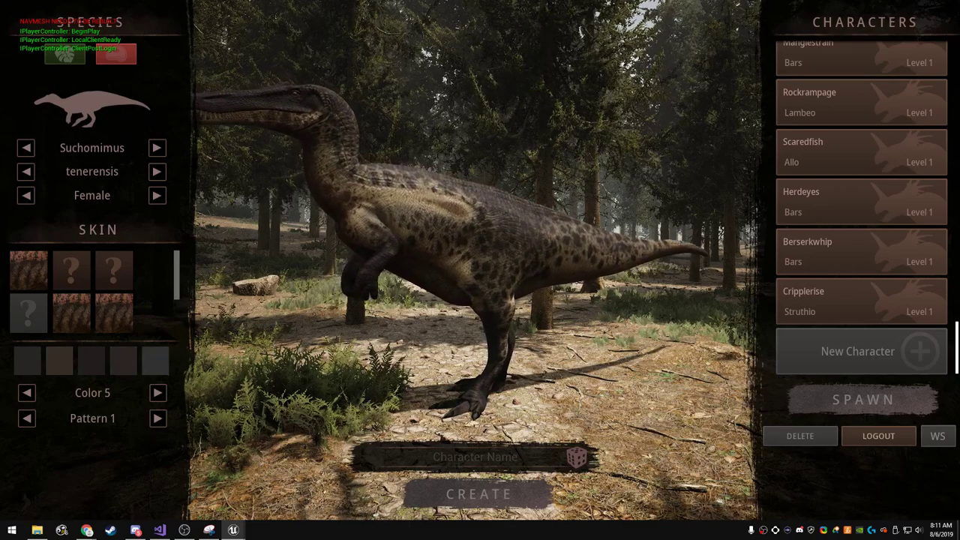
pyautogui.click(26, 393)
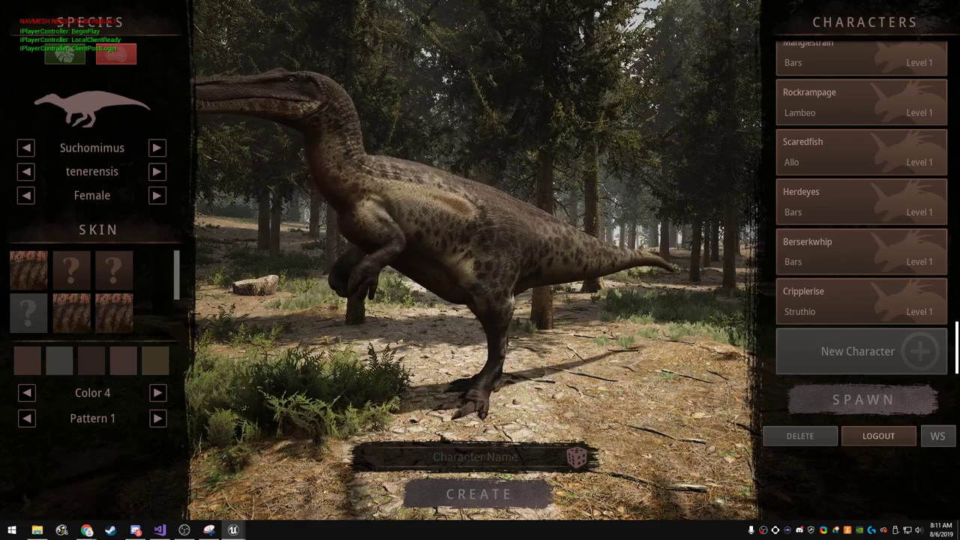
pyautogui.click(26, 392)
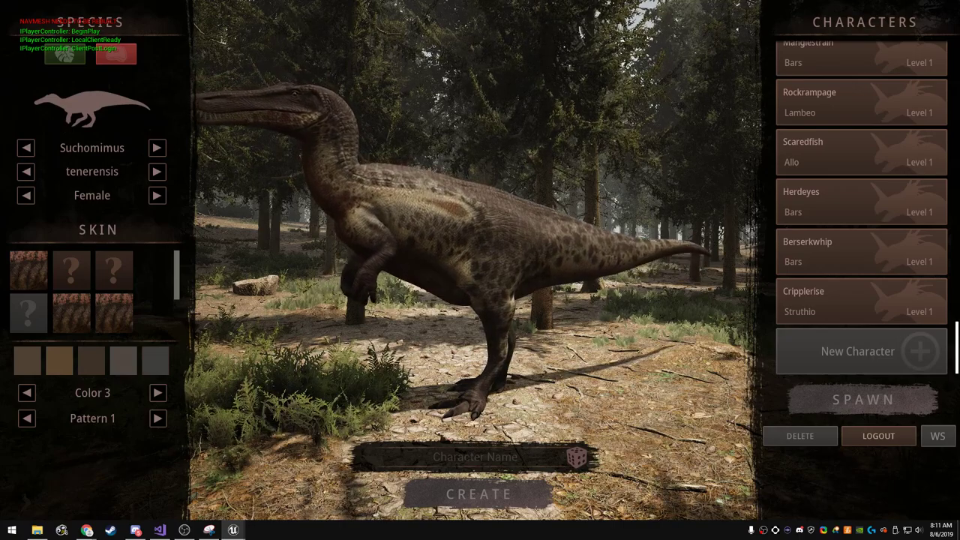
pyautogui.click(27, 392)
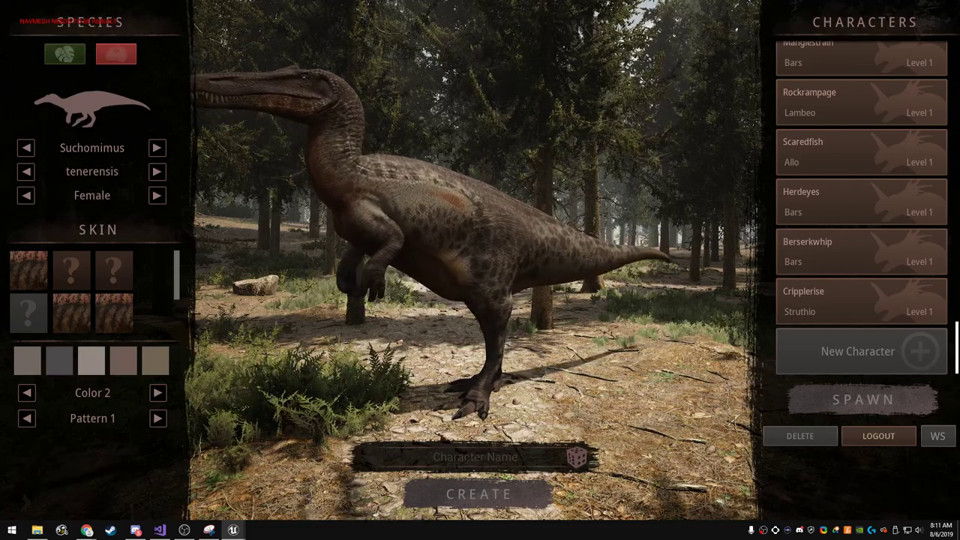
pyautogui.click(26, 393)
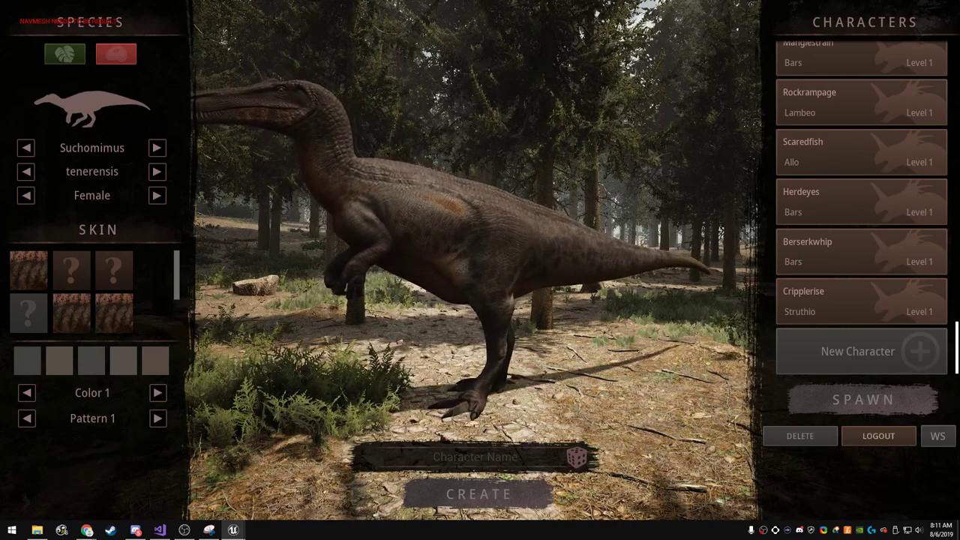
# - Cycle forward through Colors 2–5, Eye and Color 1 to Color 2, then choose the green striped skin
pyautogui.click(157, 392)
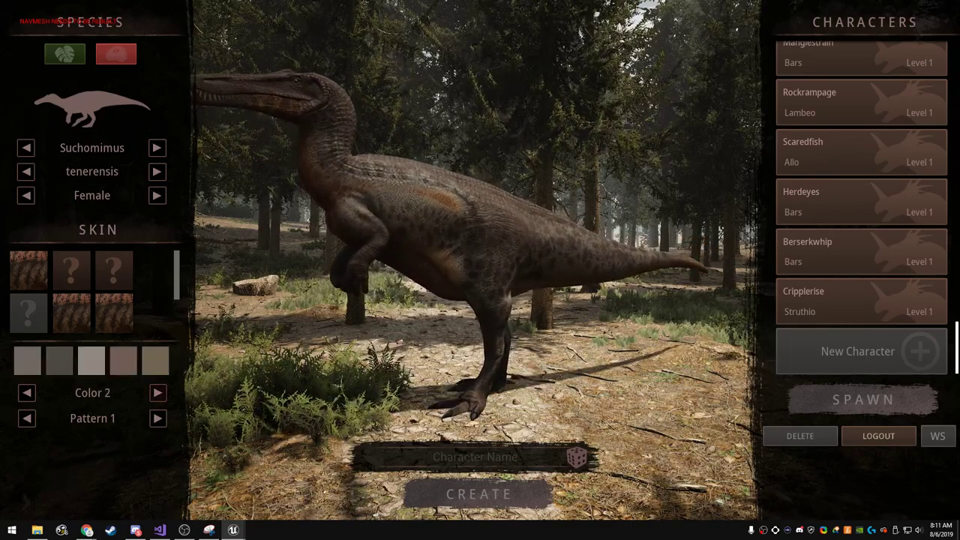
pyautogui.click(157, 393)
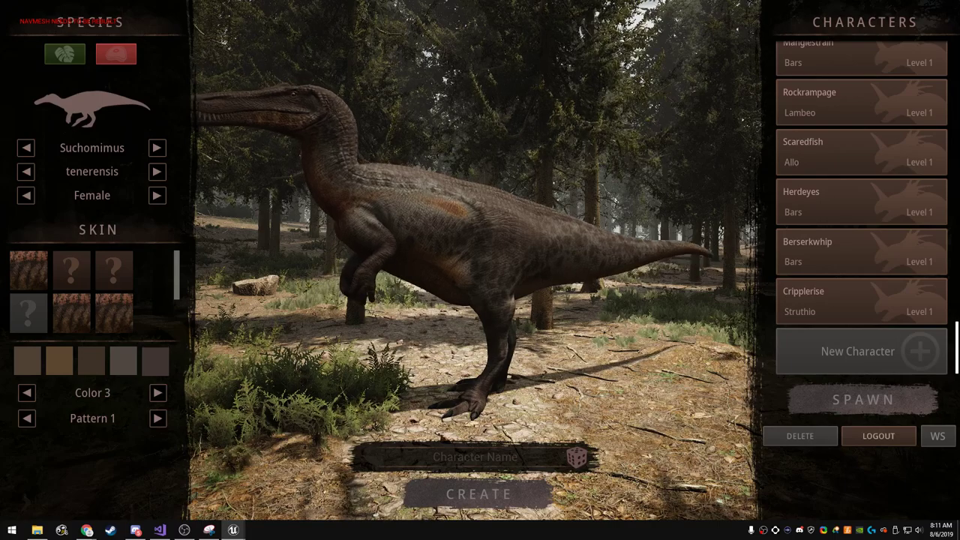
pyautogui.click(157, 392)
pyautogui.click(157, 393)
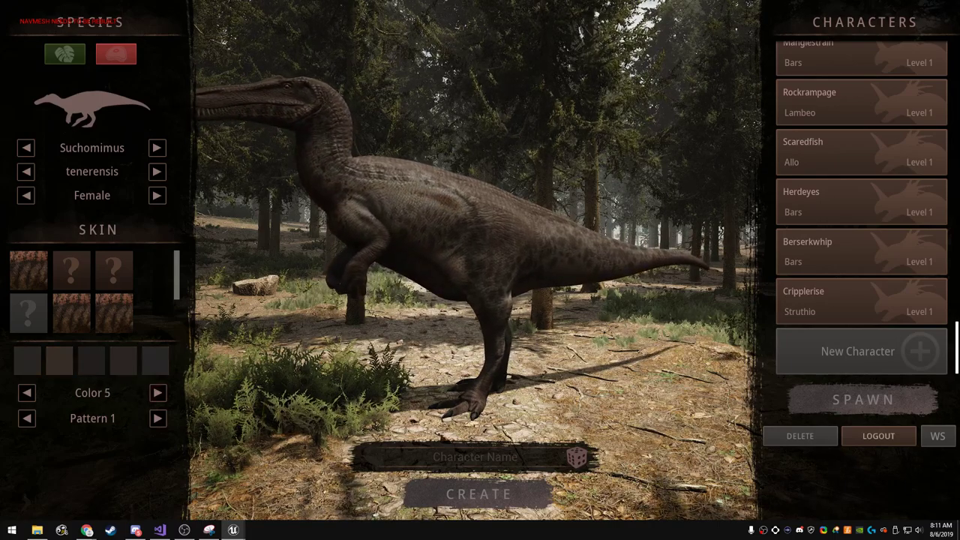
pyautogui.click(158, 393)
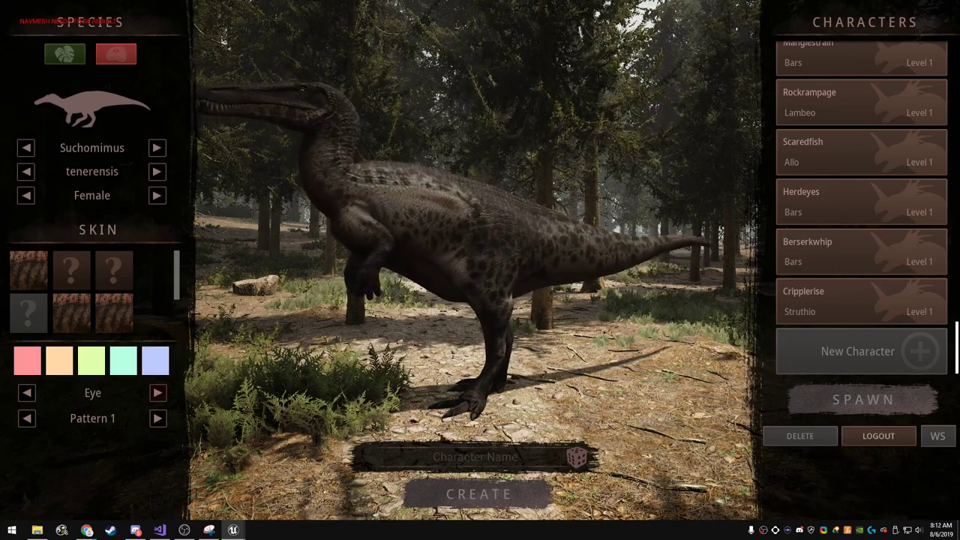
pyautogui.click(158, 392)
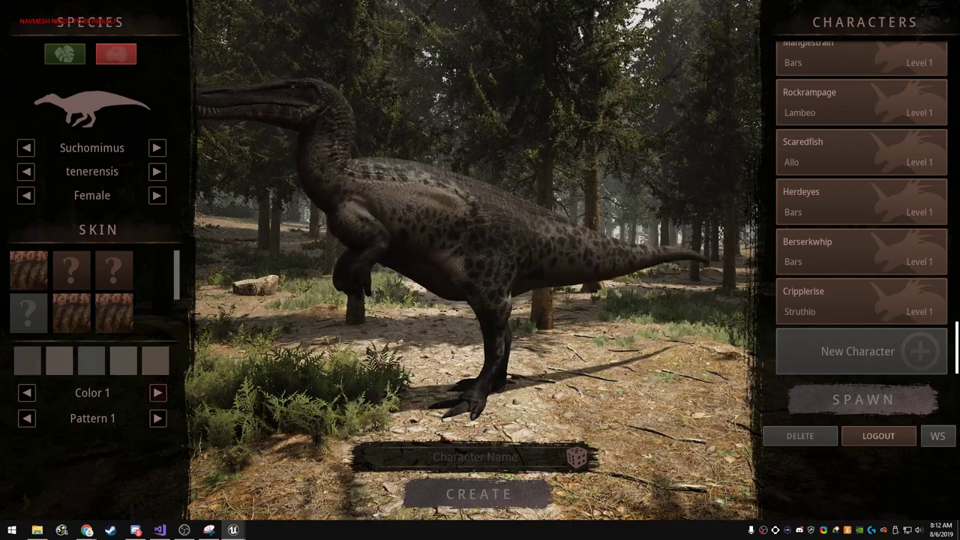
pyautogui.click(157, 392)
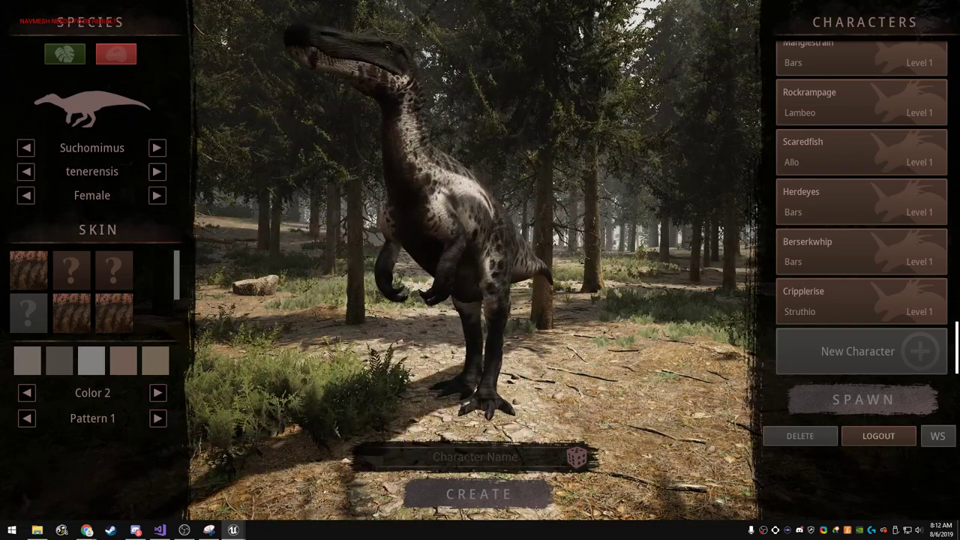
pyautogui.click(71, 270)
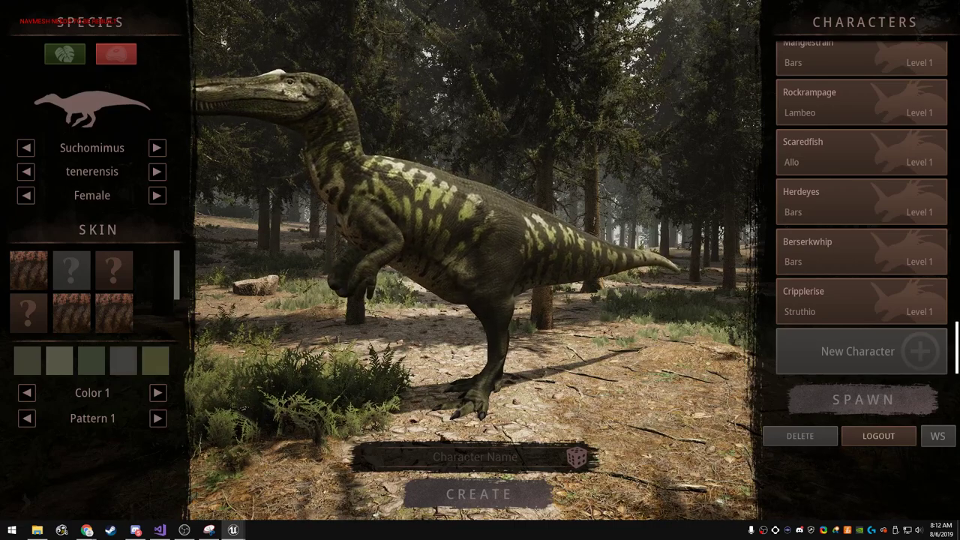
# - Advance the striped female's palette through Colors 2, 3, 4 to the darkened Color 5
pyautogui.click(158, 393)
pyautogui.click(158, 392)
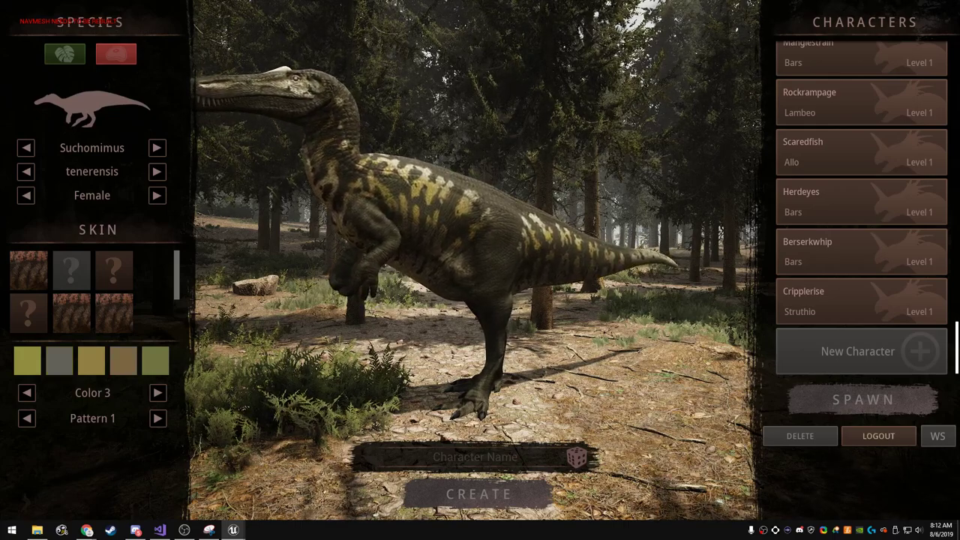
pyautogui.click(157, 392)
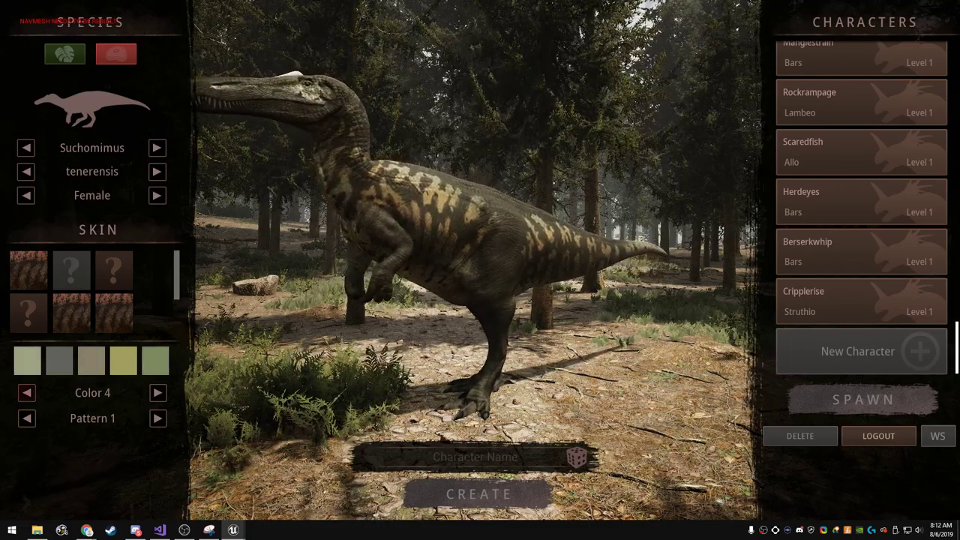
pyautogui.click(158, 393)
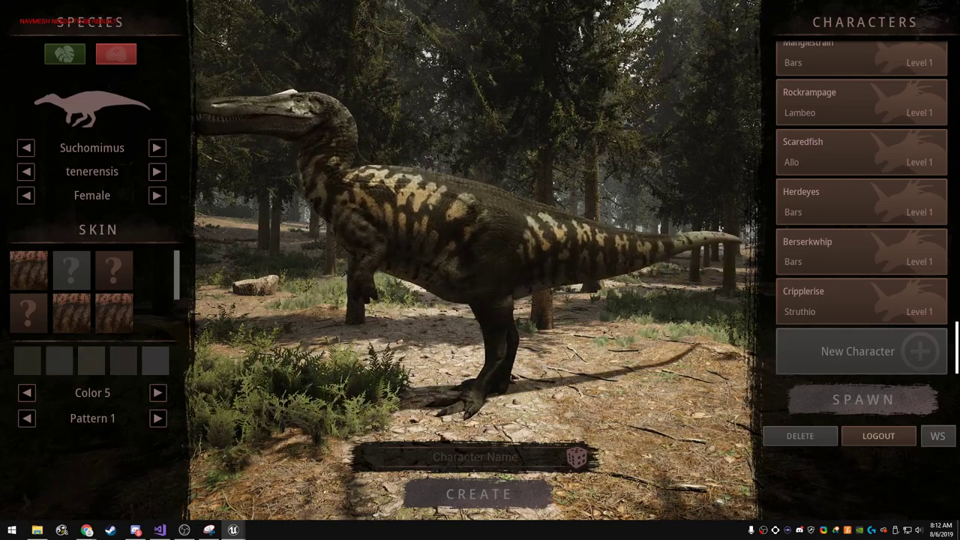
# - Go back through Colors 4, 3, 2 to Color 1 and switch to Pattern 3
pyautogui.click(27, 392)
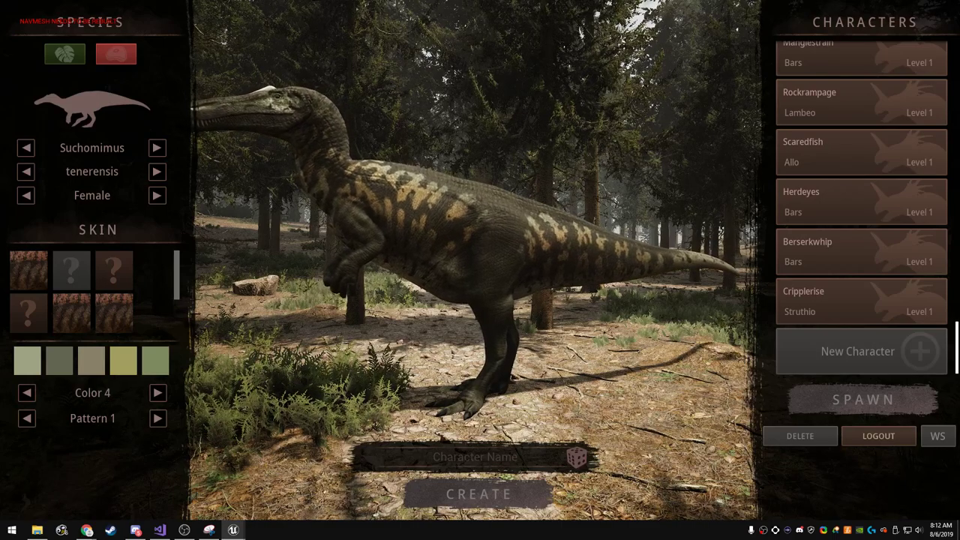
pyautogui.click(26, 392)
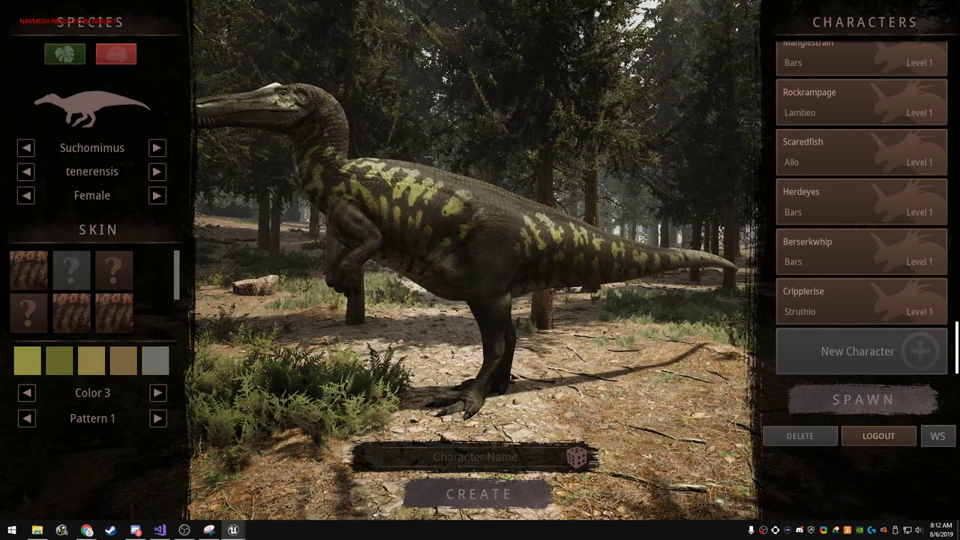
pyautogui.click(26, 392)
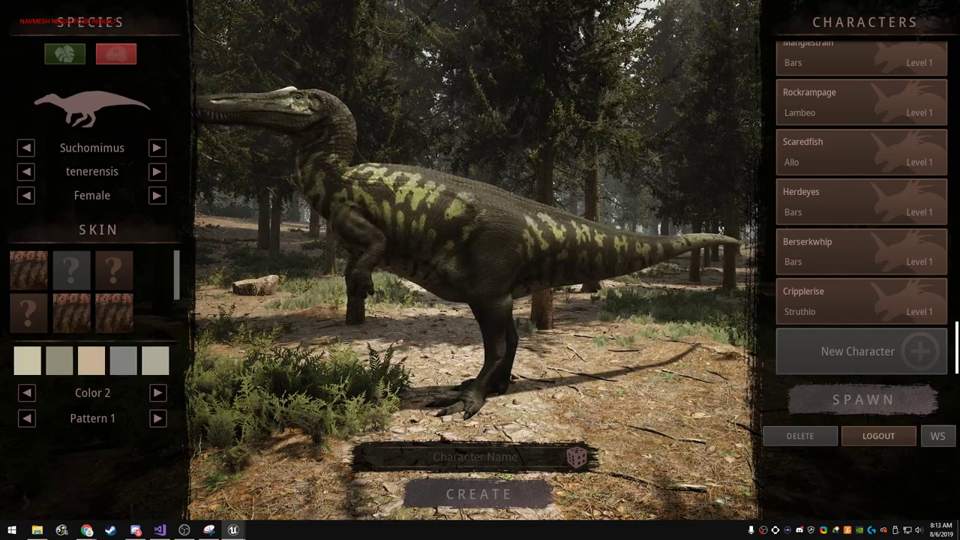
pyautogui.click(26, 392)
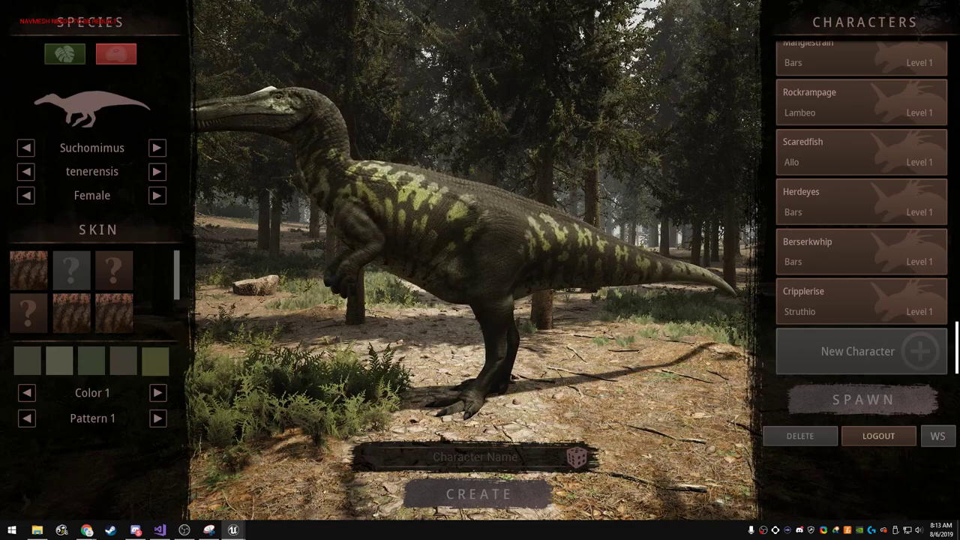
pyautogui.click(158, 418)
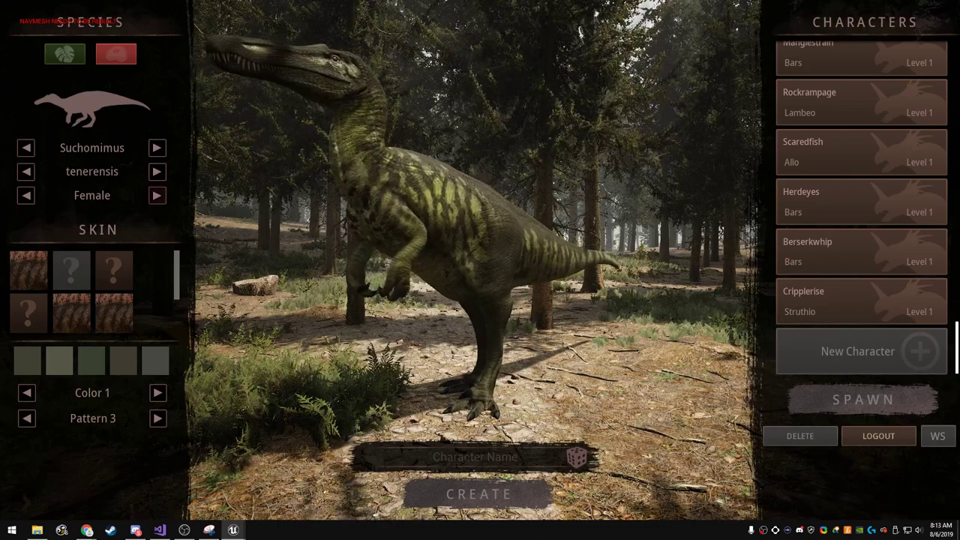
# - Switch the Suchomimus to male and advance through Colors 2–4 to the darkened Color 5
pyautogui.click(157, 195)
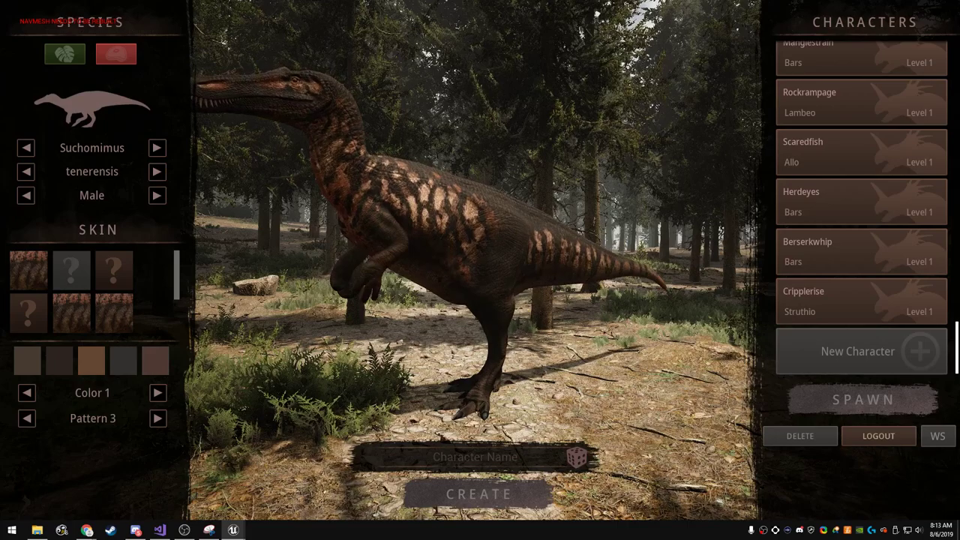
pyautogui.click(156, 392)
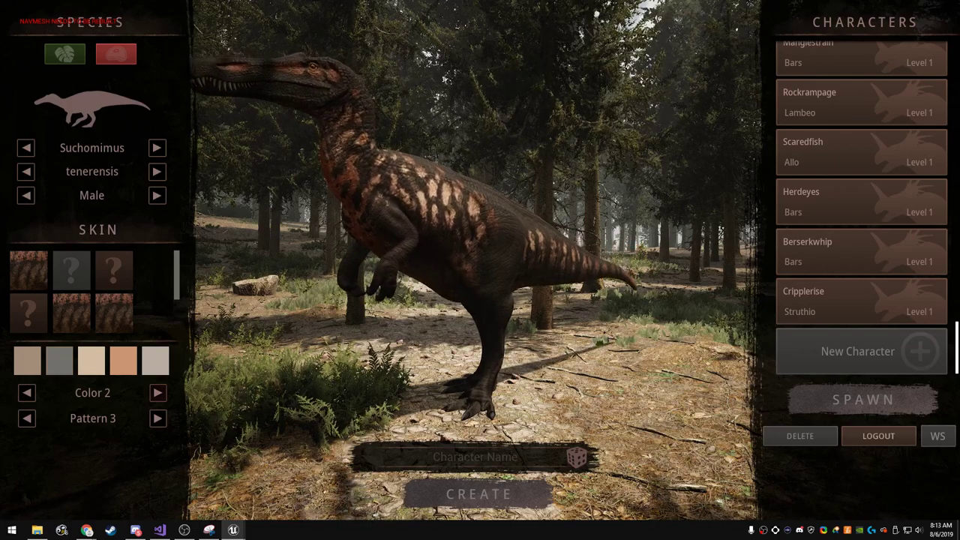
pyautogui.click(158, 393)
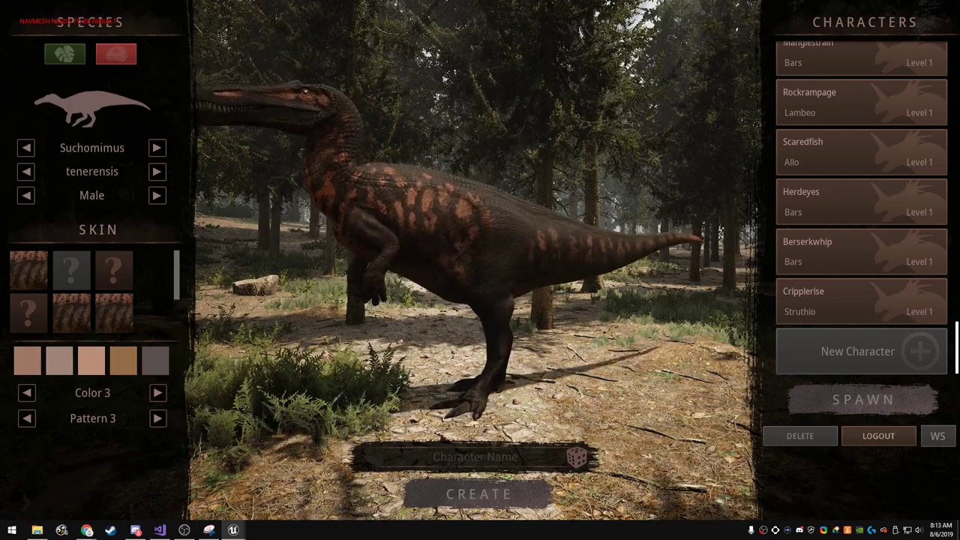
pyautogui.click(158, 392)
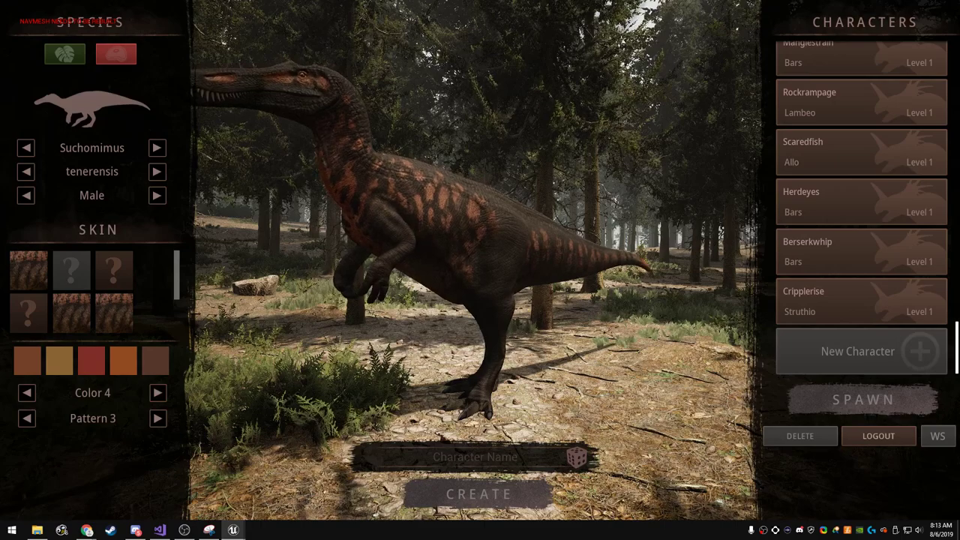
pyautogui.click(157, 392)
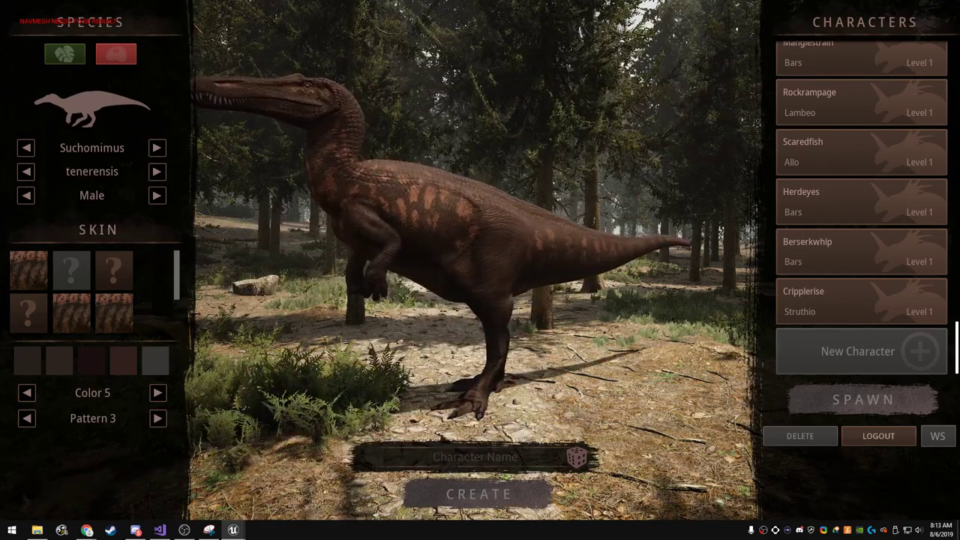
# - Try different swatches on Color 5, a red swatch on Color 4 and a paler swatch on Color 3
pyautogui.click(91, 360)
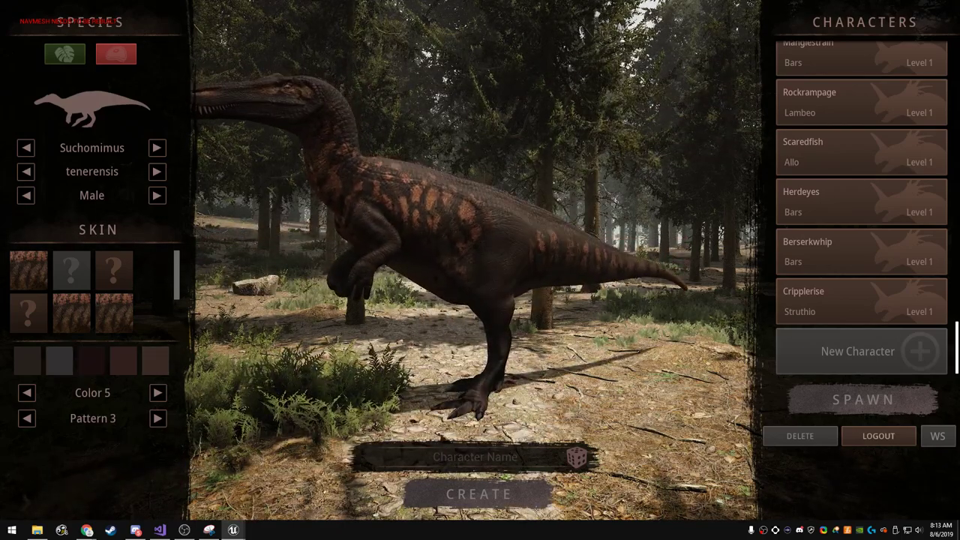
pyautogui.click(26, 392)
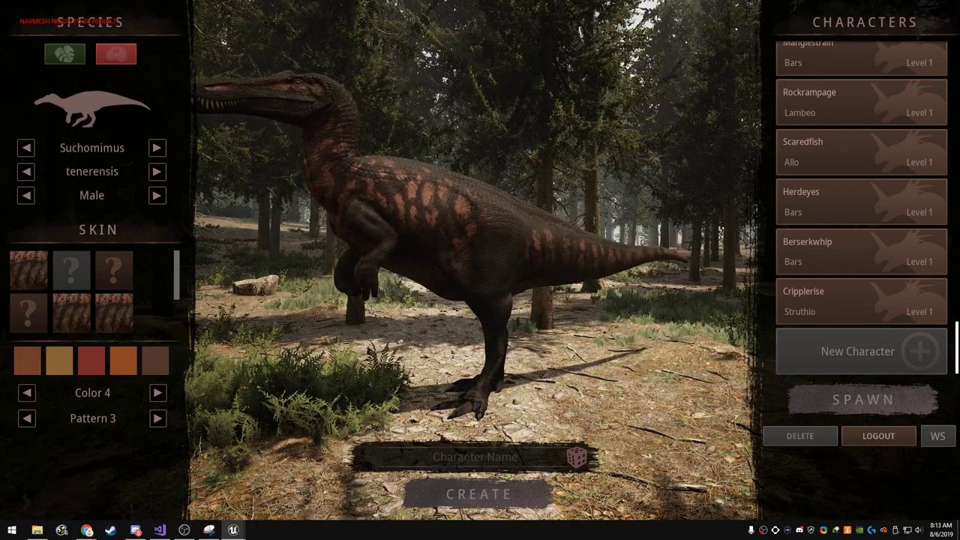
pyautogui.click(91, 360)
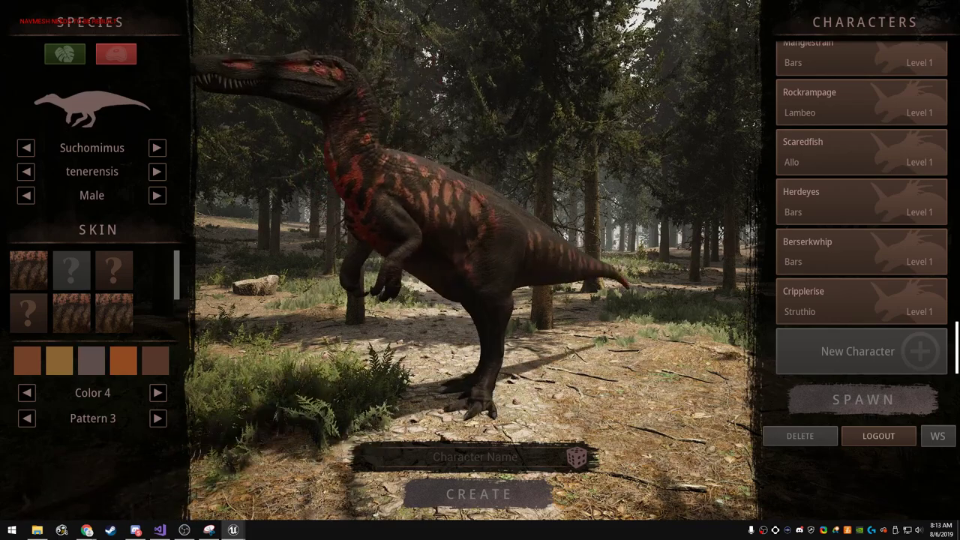
pyautogui.click(26, 392)
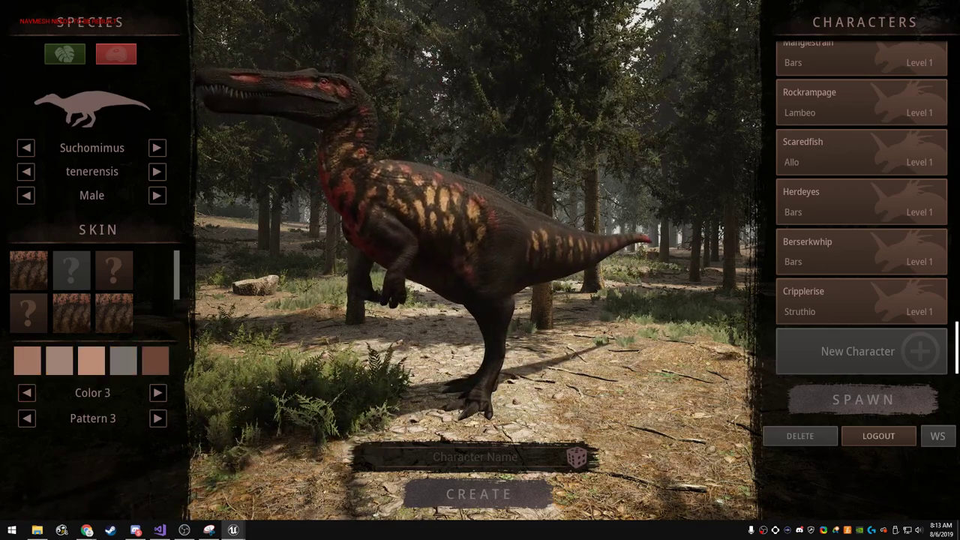
pyautogui.click(91, 360)
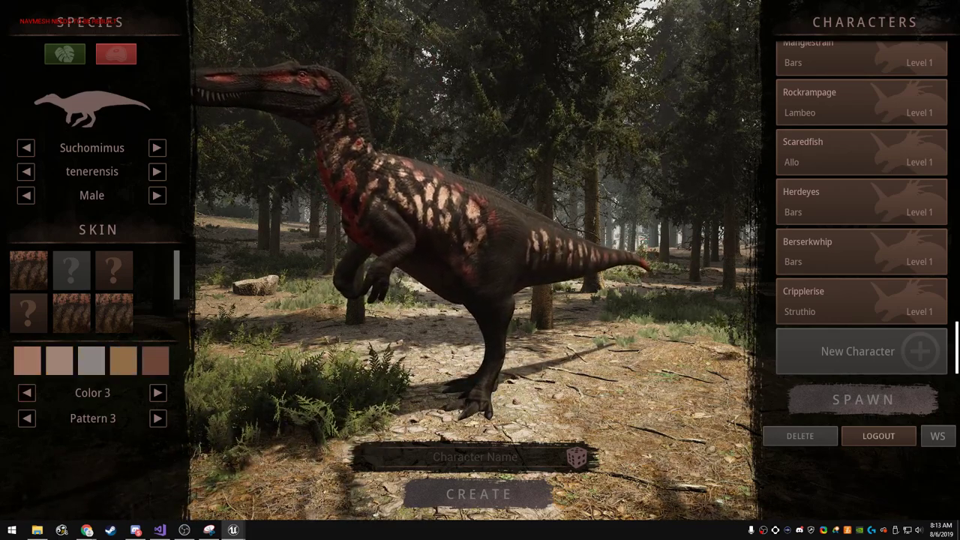
pyautogui.click(60, 360)
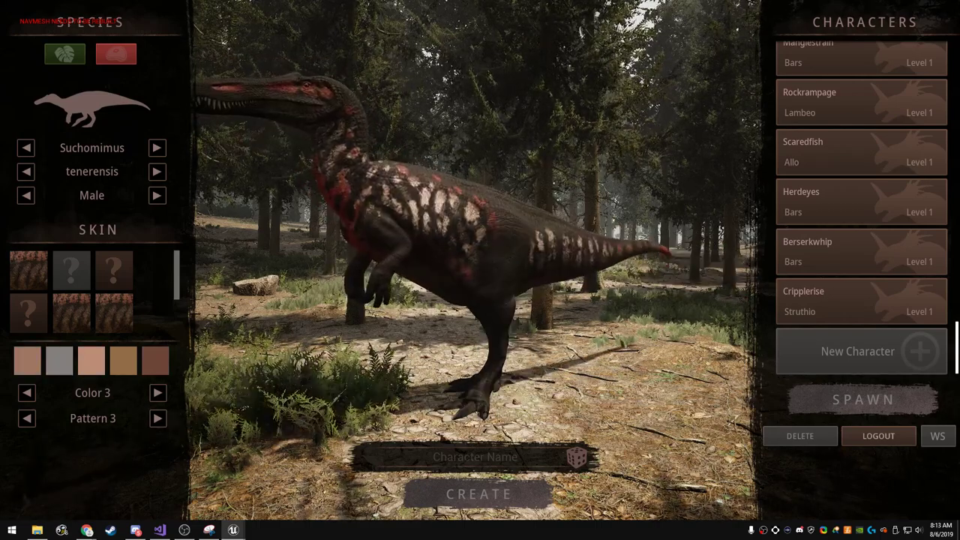
# - Return to Color 5 and randomise the character name to Graveback
pyautogui.click(158, 393)
pyautogui.click(157, 392)
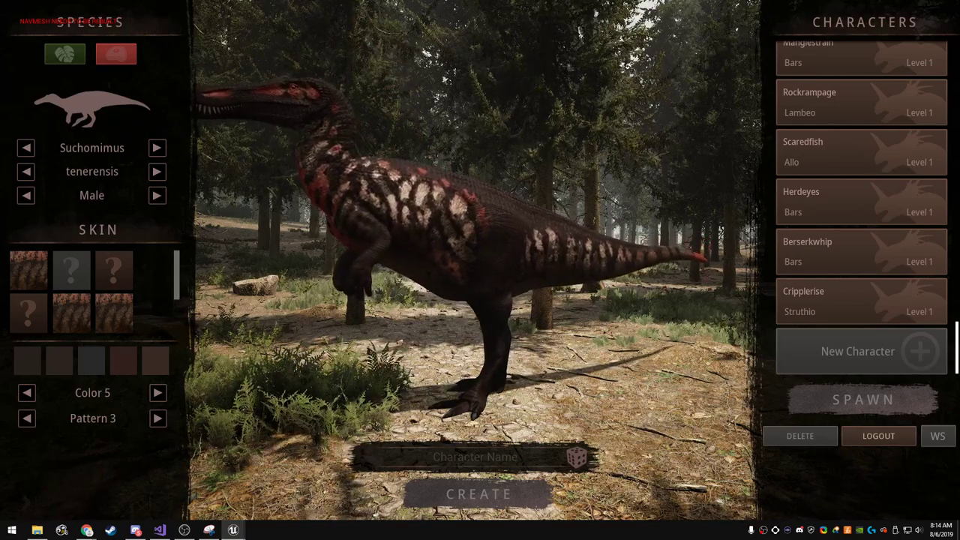
pyautogui.click(576, 457)
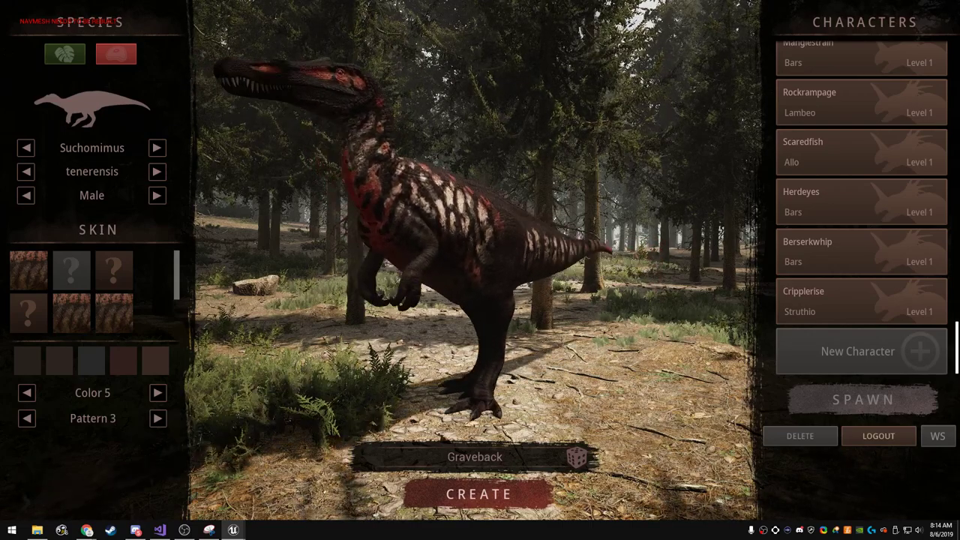
# - Leave fullscreen, stop the Play In Editor session and bring the Unreal Editor back into focus
pyautogui.press('F11')
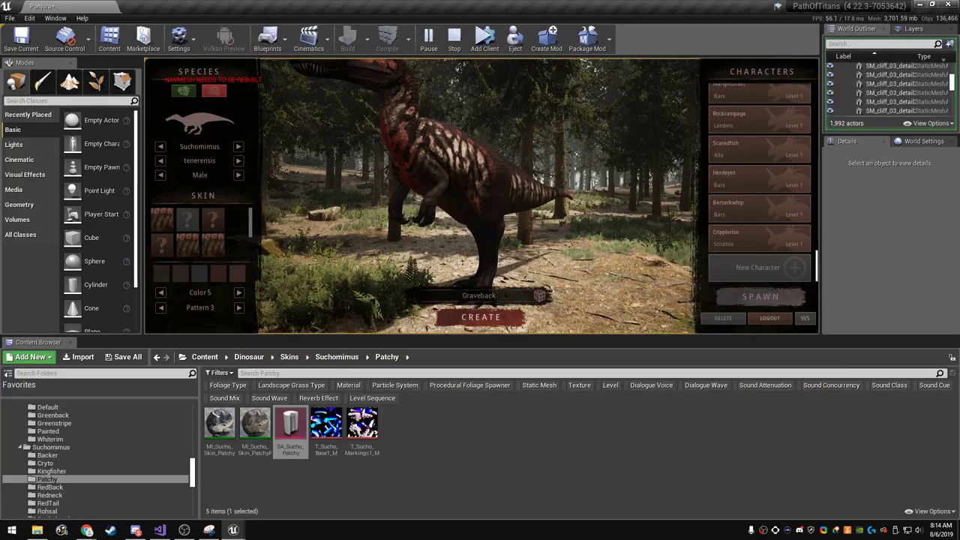
pyautogui.press('Escape')
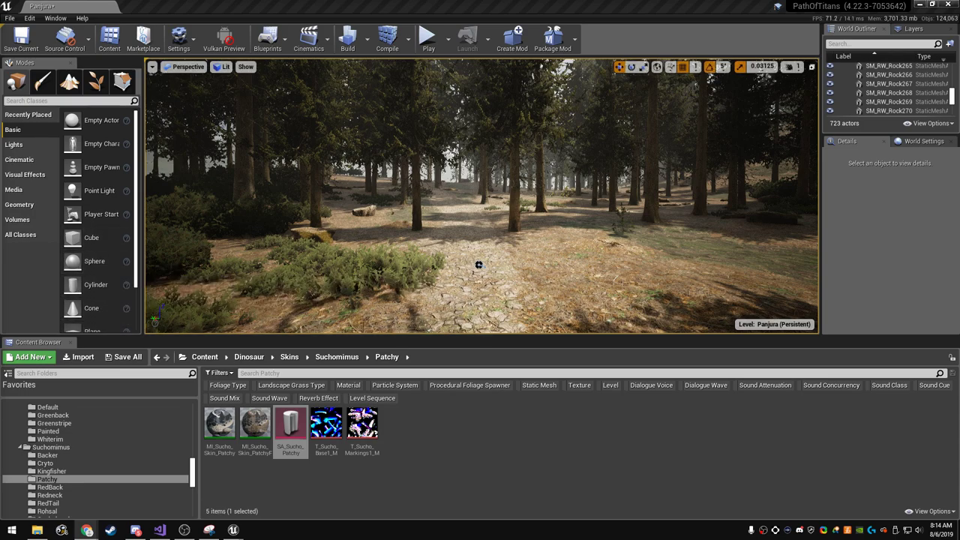
pyautogui.click(478, 265)
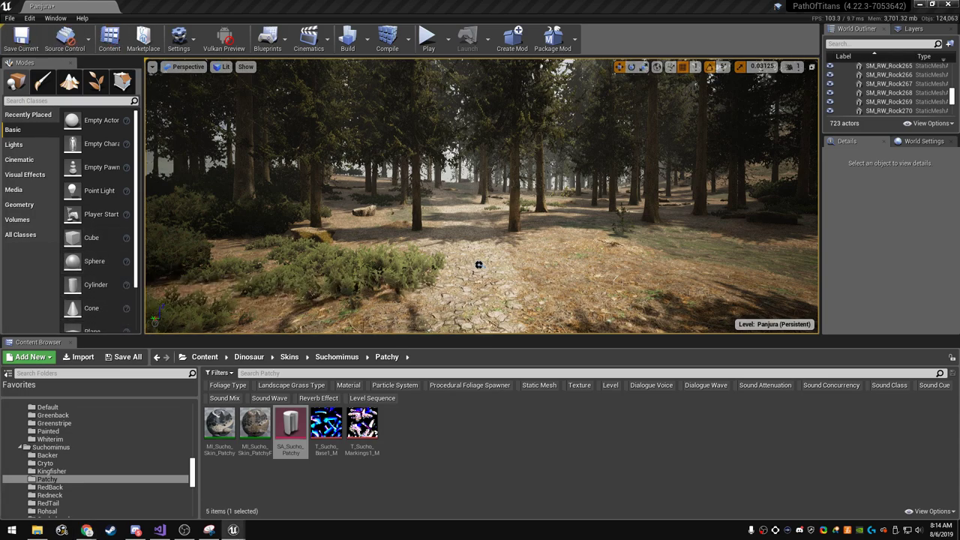